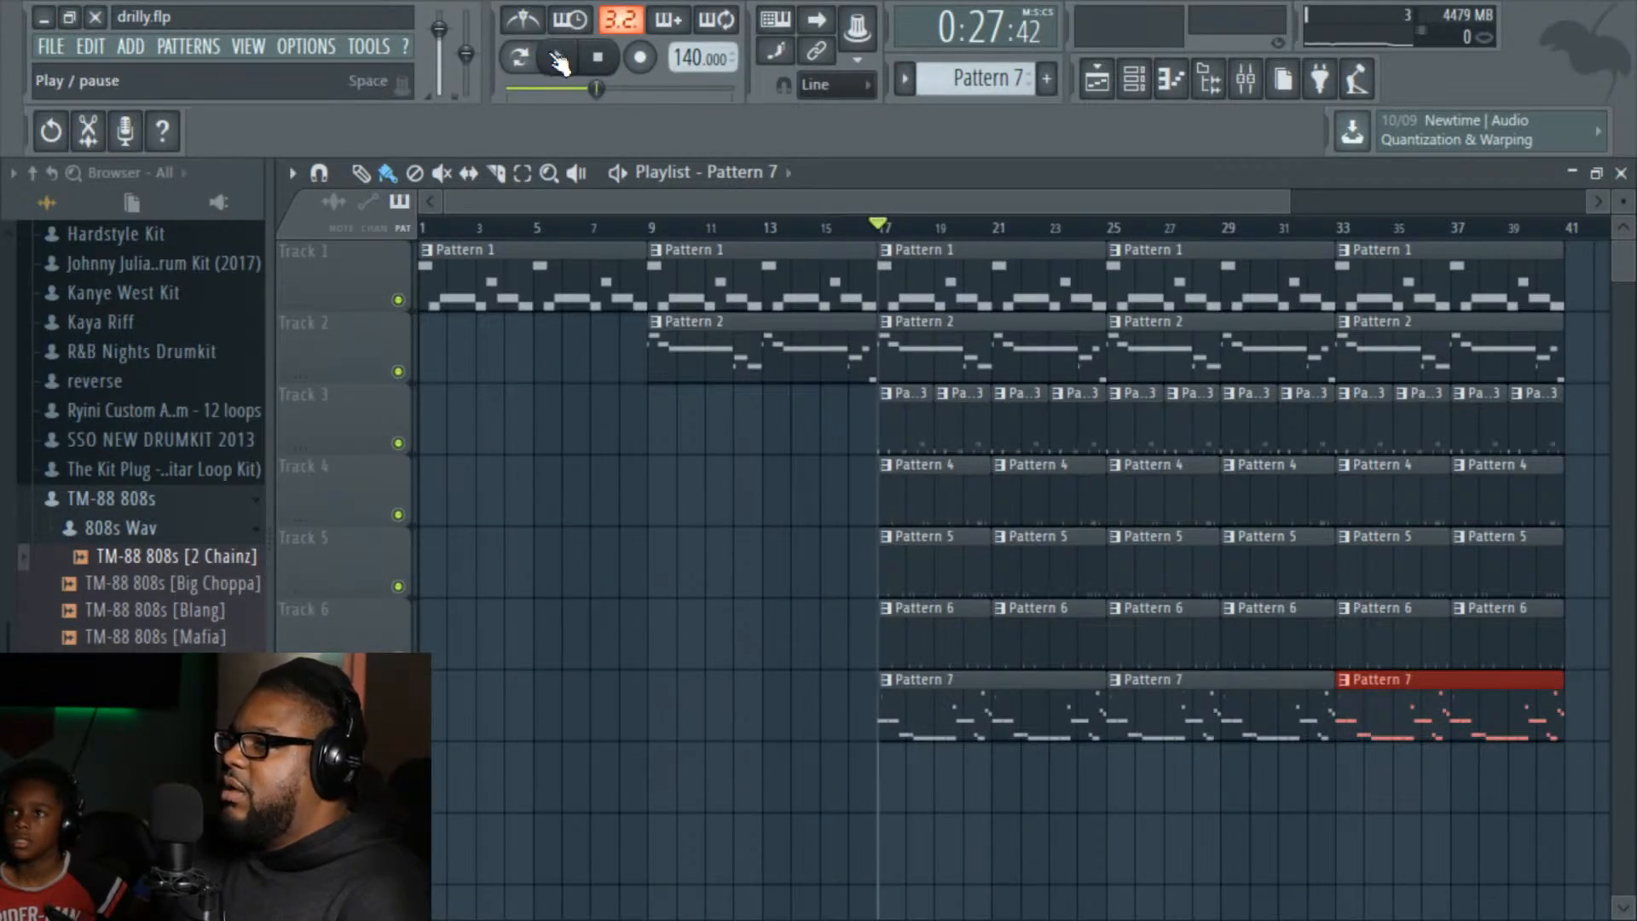
Step: Play back the arrangement from bar 17, stop it, and bring up the channel rack
left_click(560, 59)
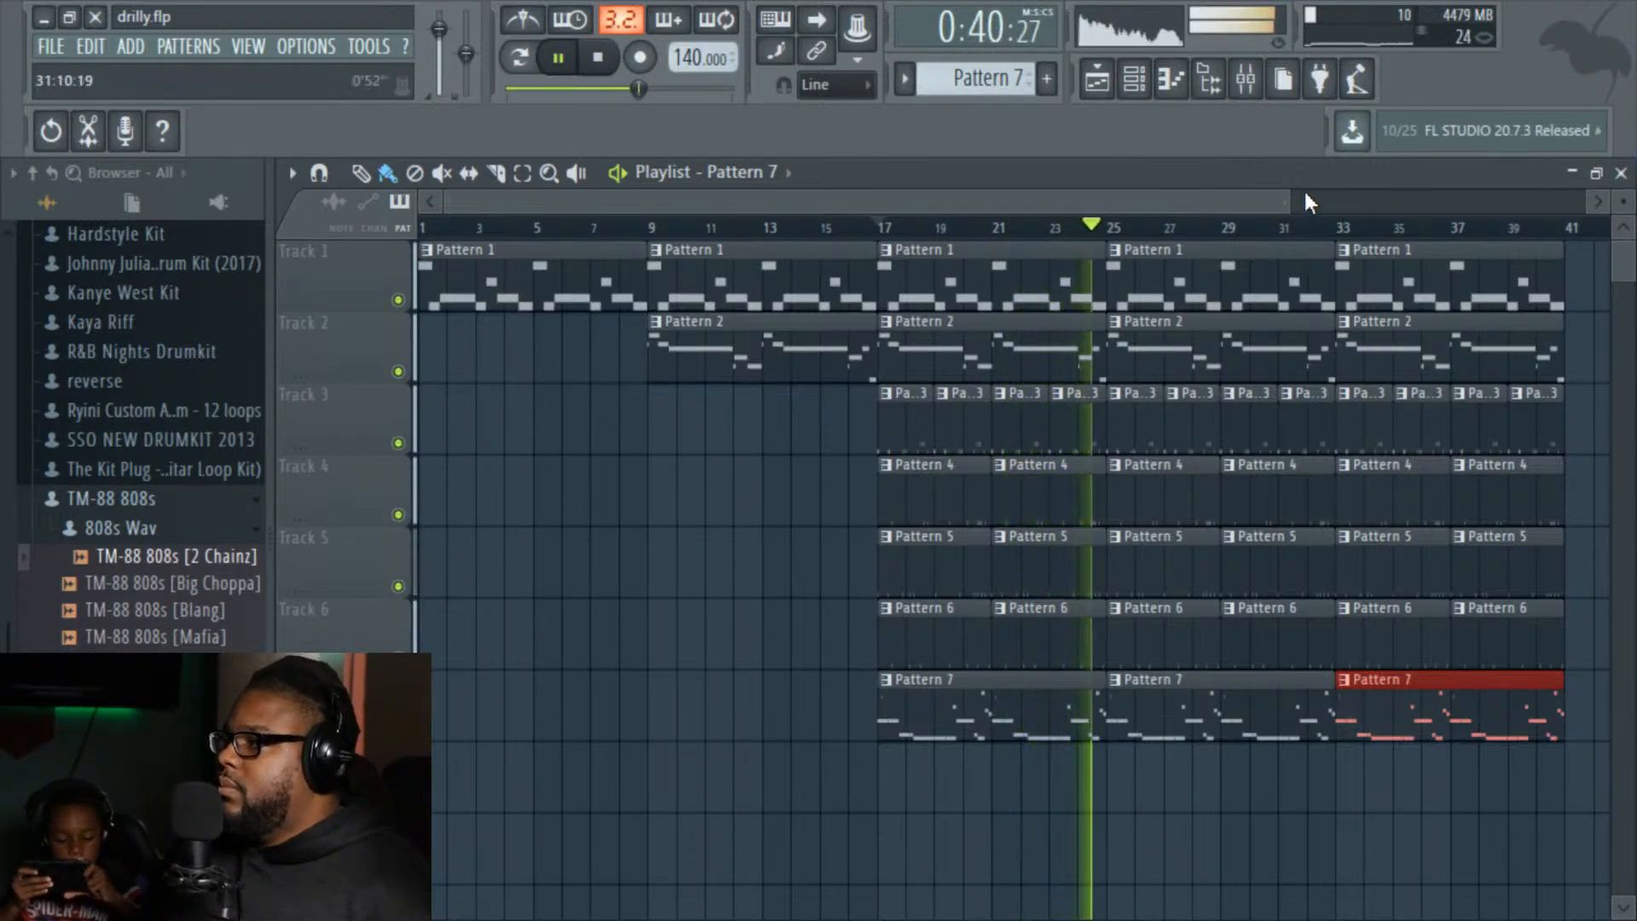
left_click_drag(1291, 198, 1399, 194)
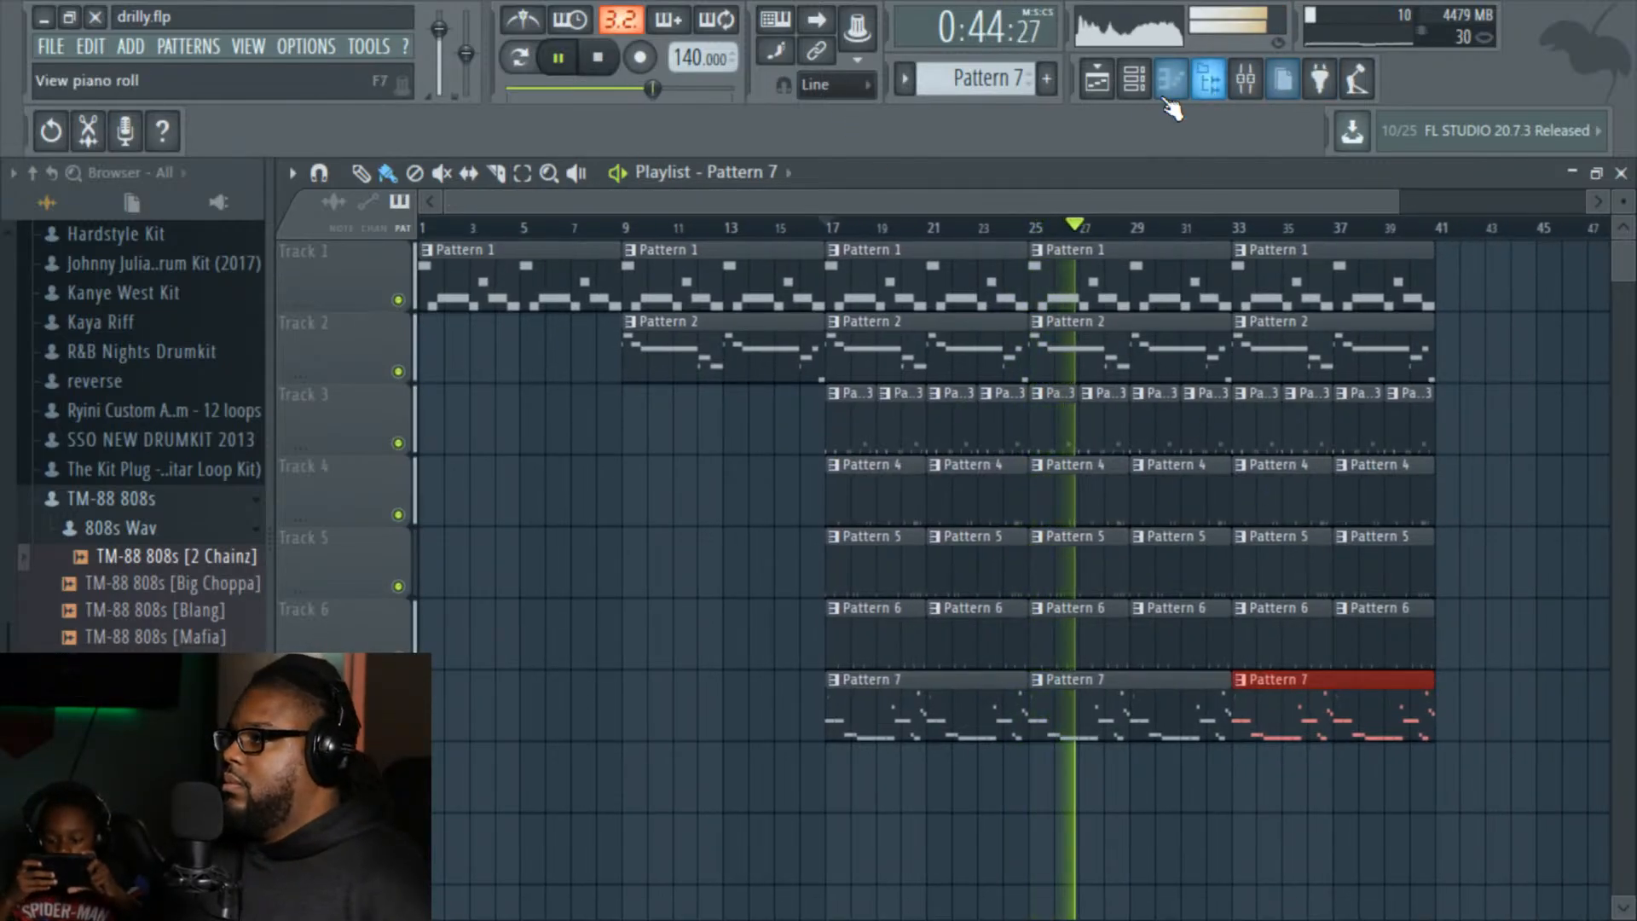
left_click(1134, 78)
key("space")
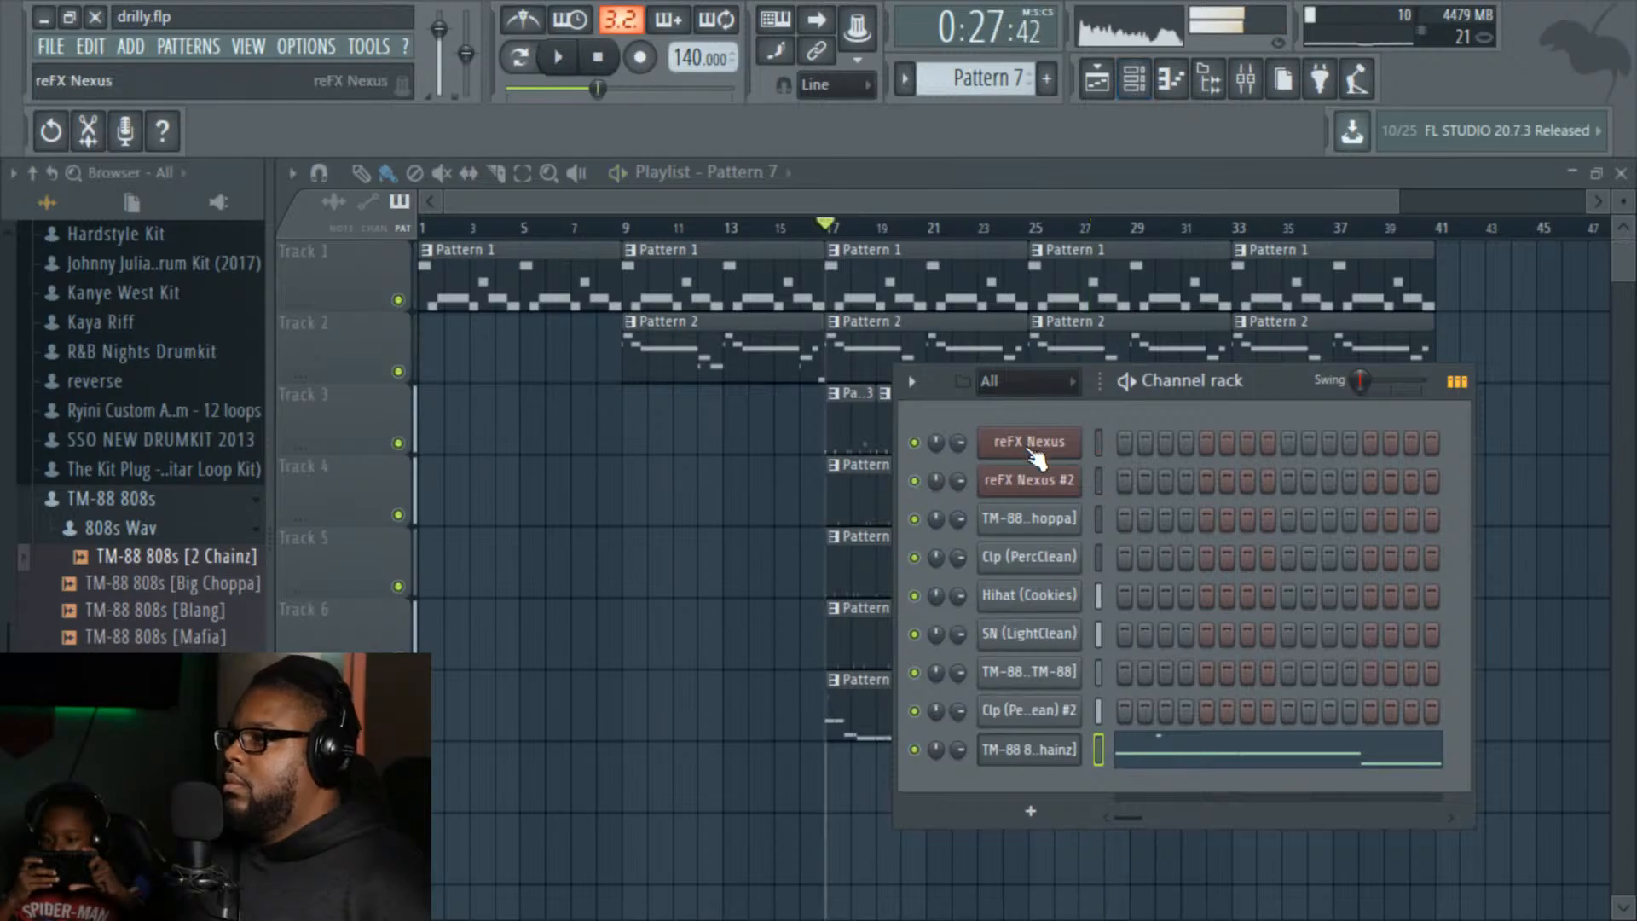
Step: Check the mixer track assignments of the reFX Nexus, reFX Nexus #2 and TM-88 808s [Big Choppa] channels
left_click(1035, 448)
left_click(1483, 191)
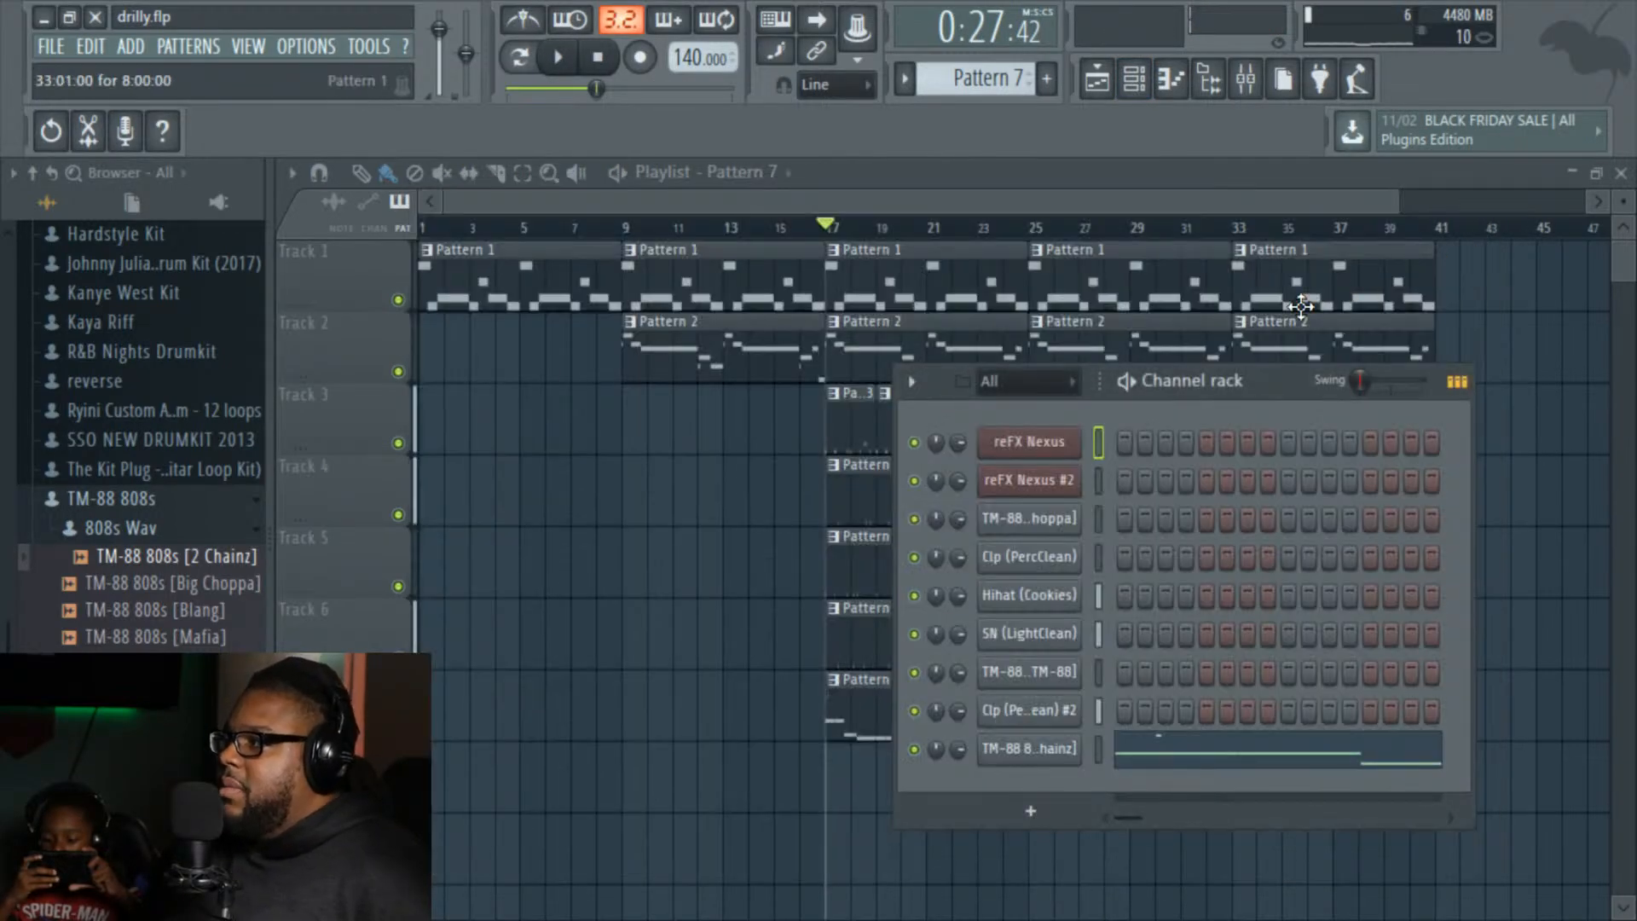
left_click(1035, 480)
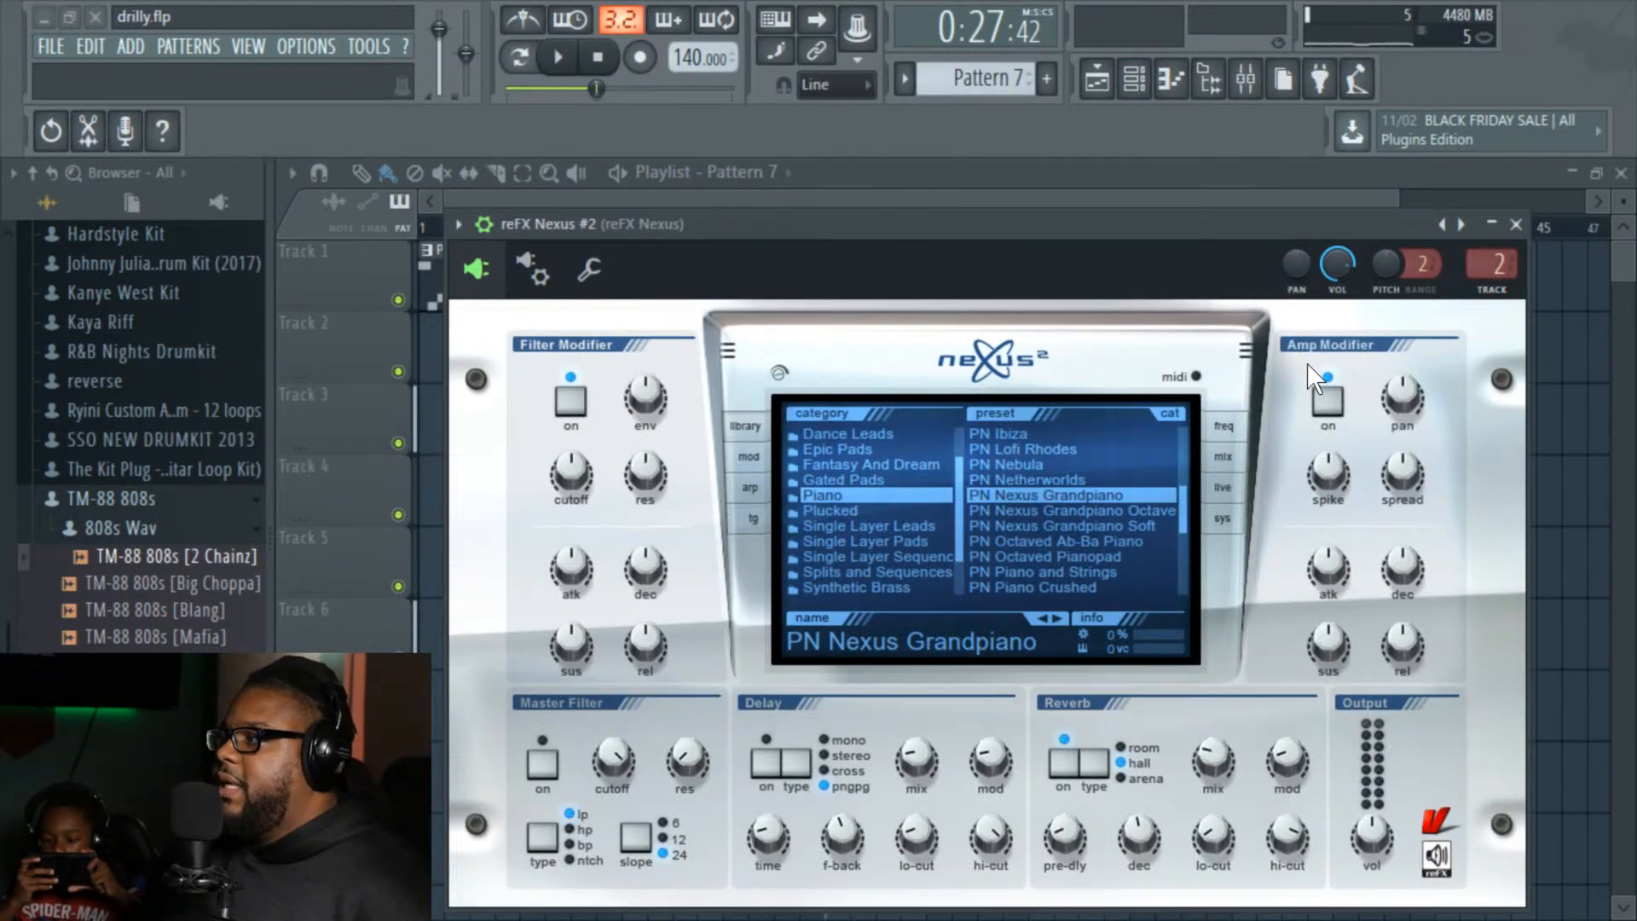
left_click(1515, 225)
left_click(1023, 520)
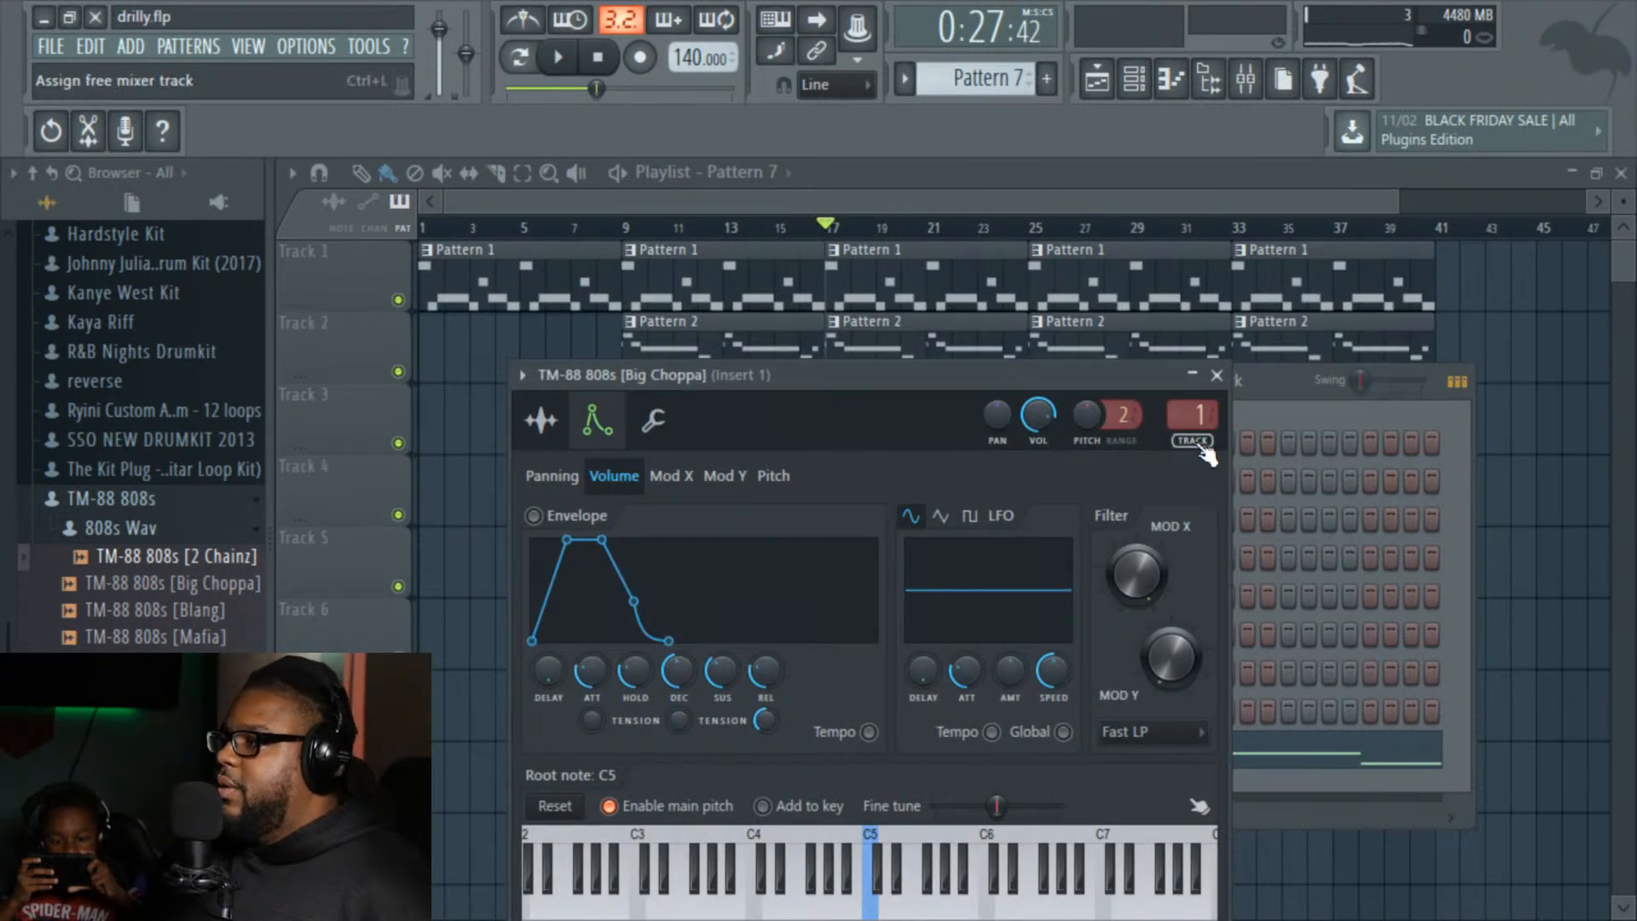
left_click(1218, 376)
left_click(1057, 435)
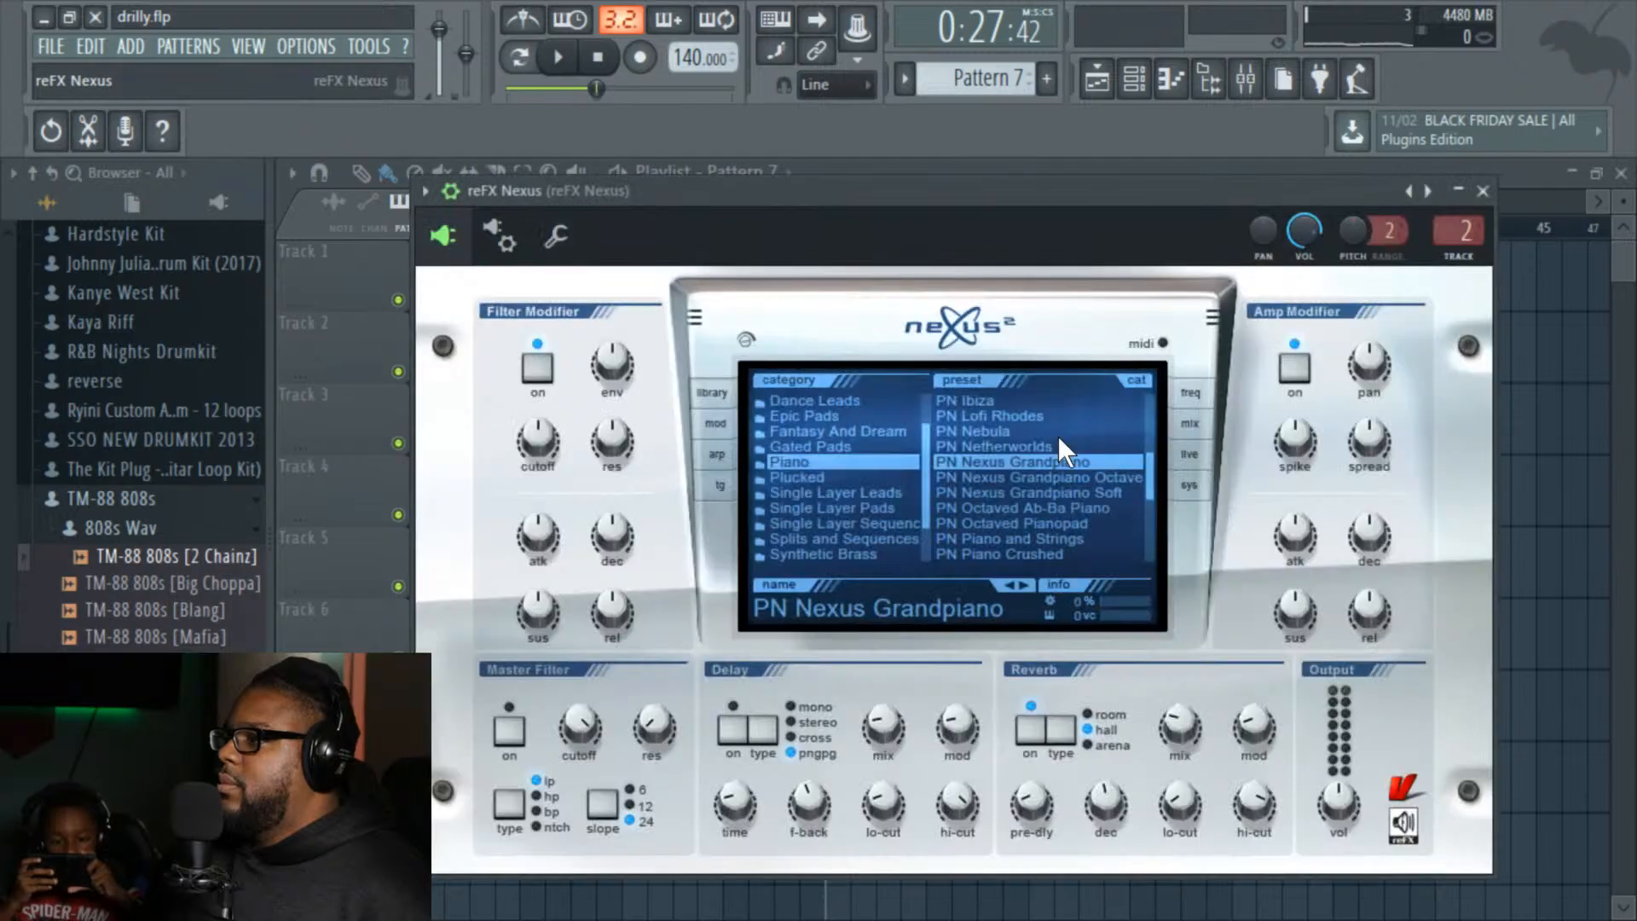
left_click(1483, 192)
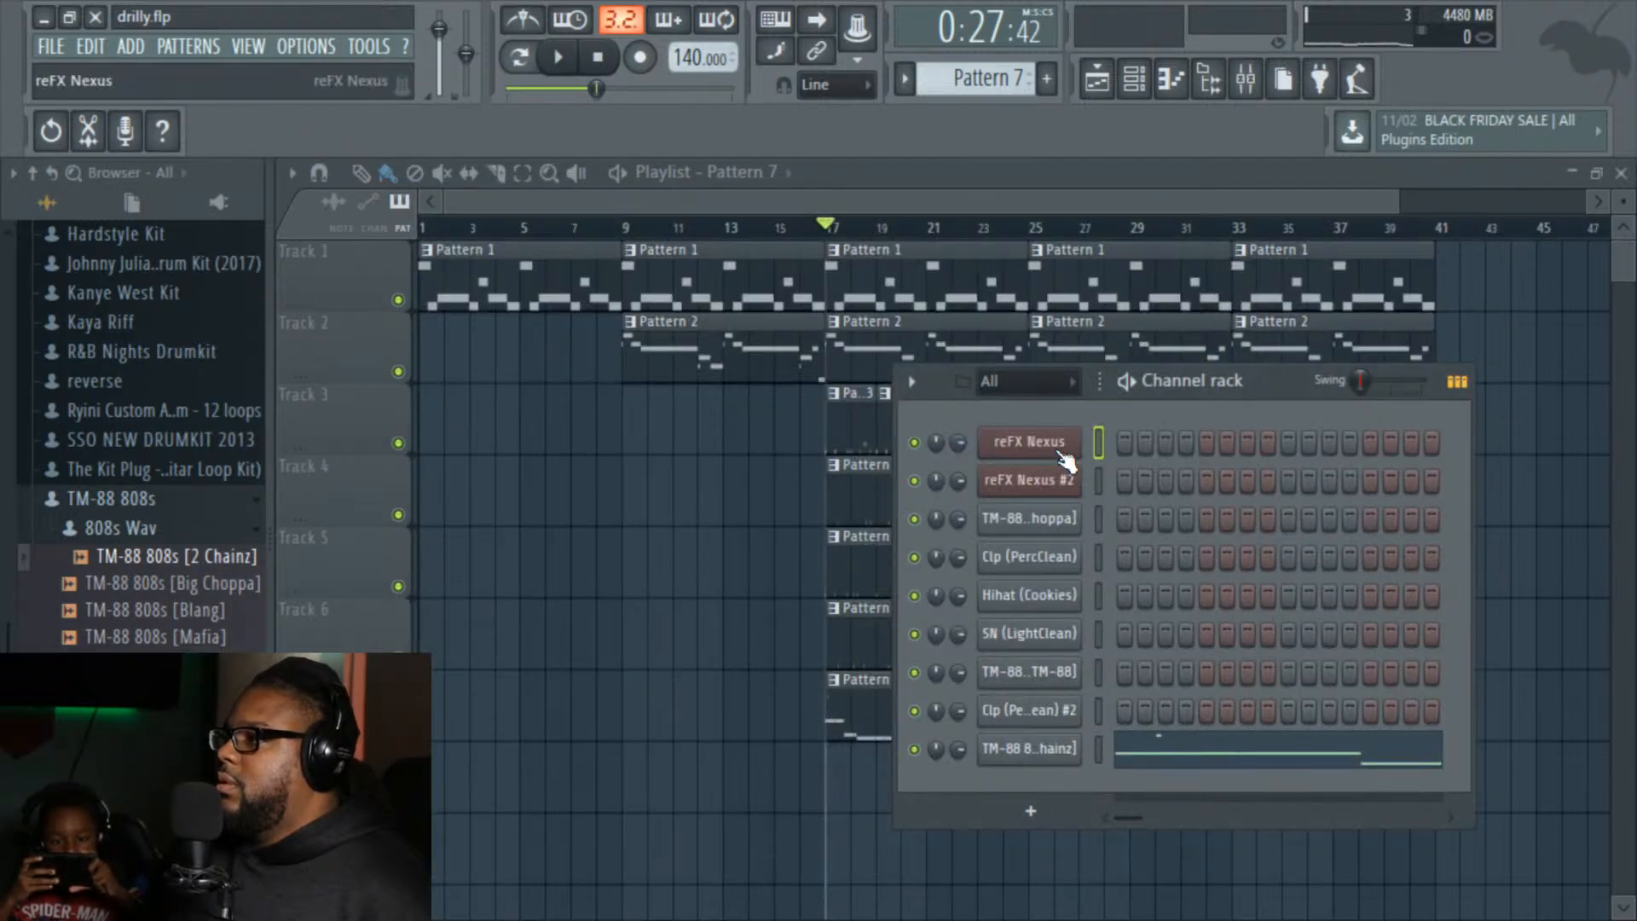
left_click(1062, 451)
left_click(1483, 191)
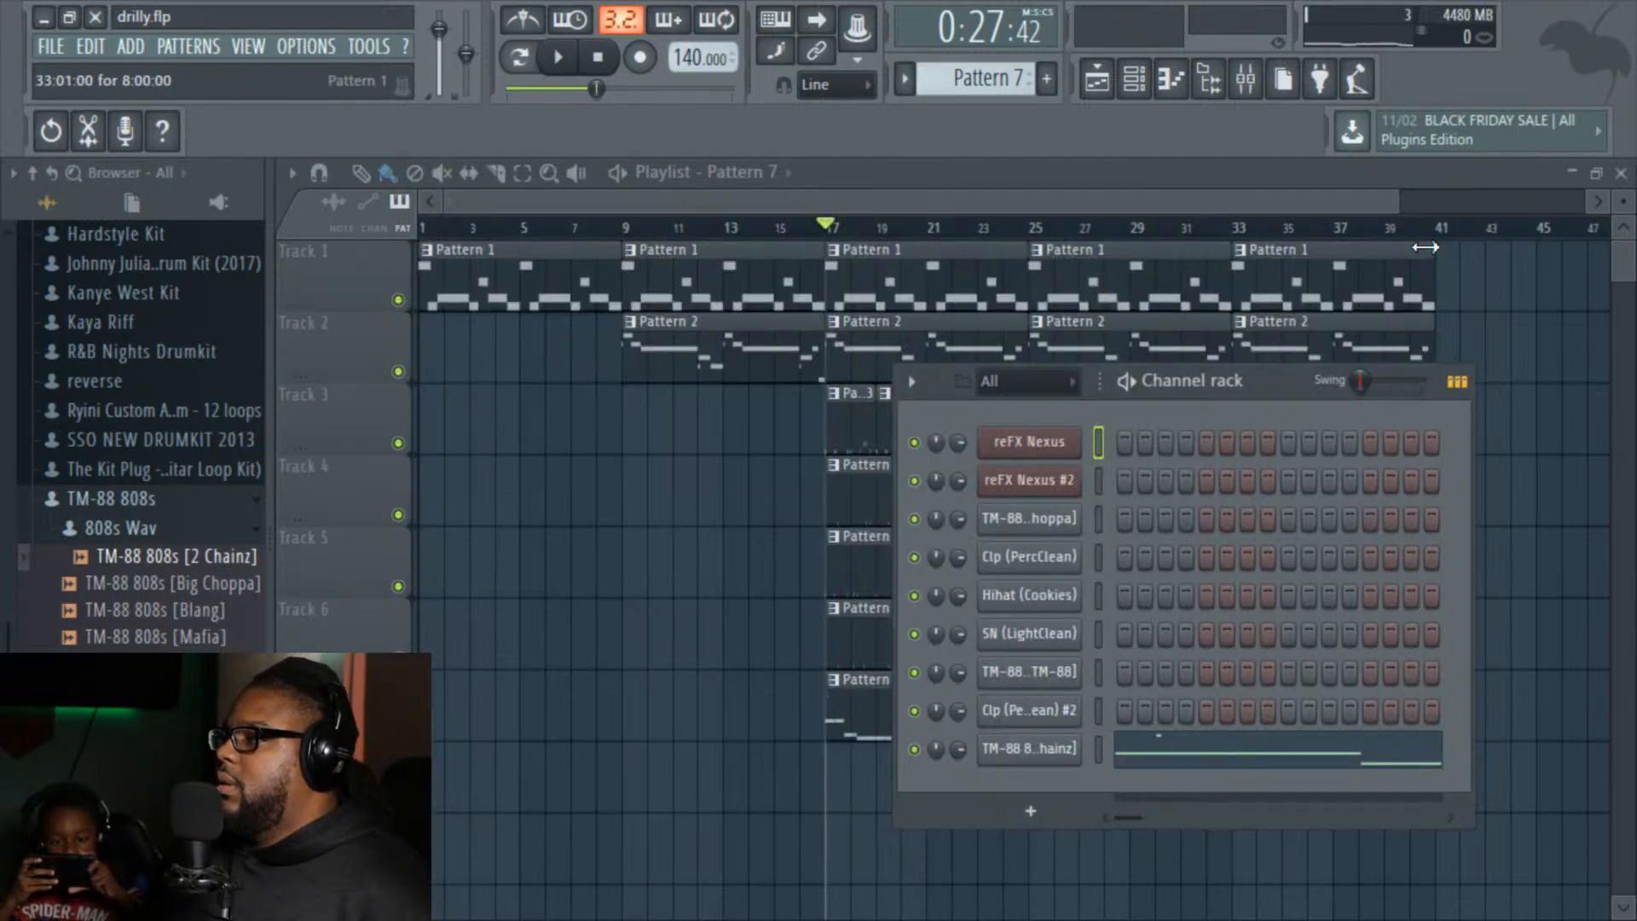
Step: Route the Clp (PercClean) channel to free mixer track 4 and close its settings
left_click(1076, 554)
double_click(1166, 537)
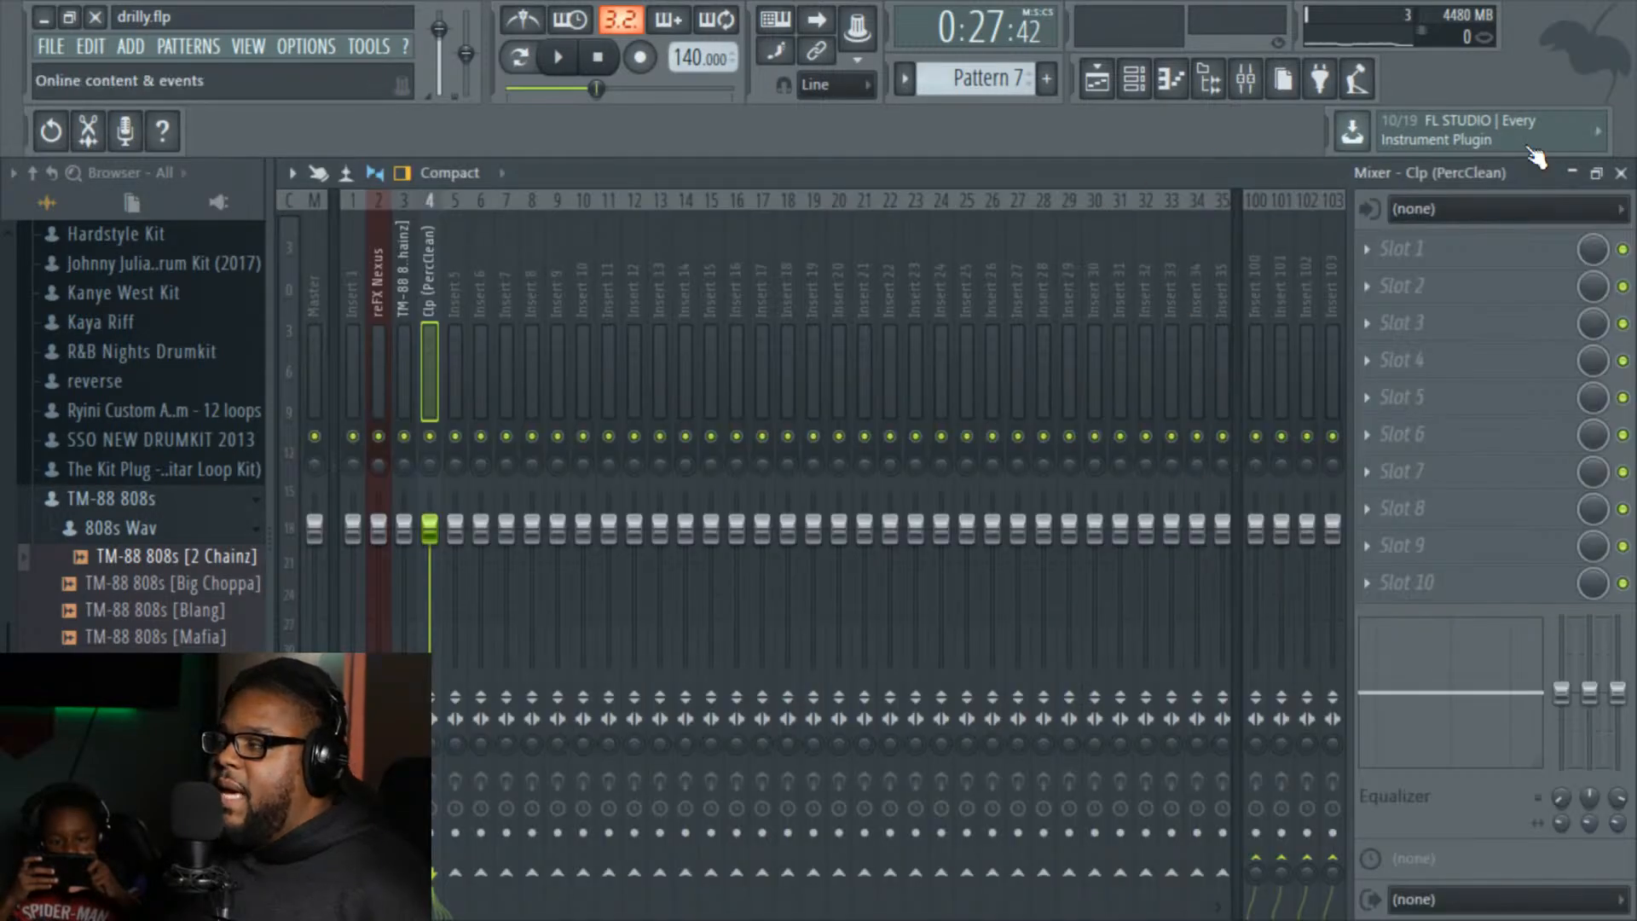
left_click(1622, 174)
left_click(1196, 491)
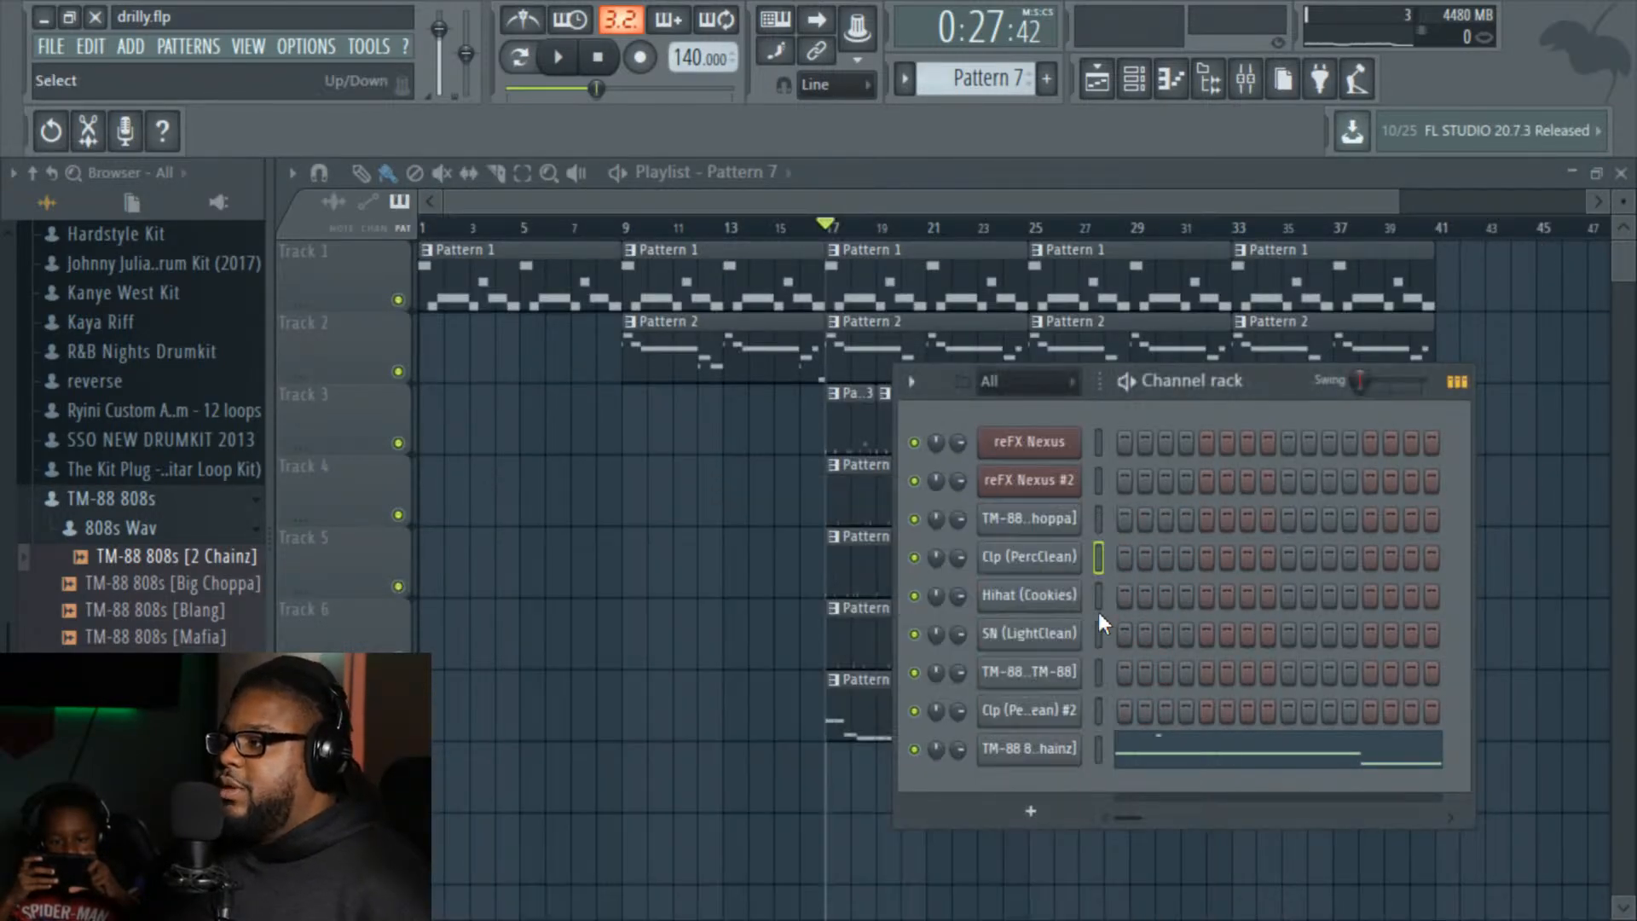
Step: Route the Hihat (Cookies) channel to free mixer track 5 and close its settings
left_click(1053, 596)
double_click(1017, 398)
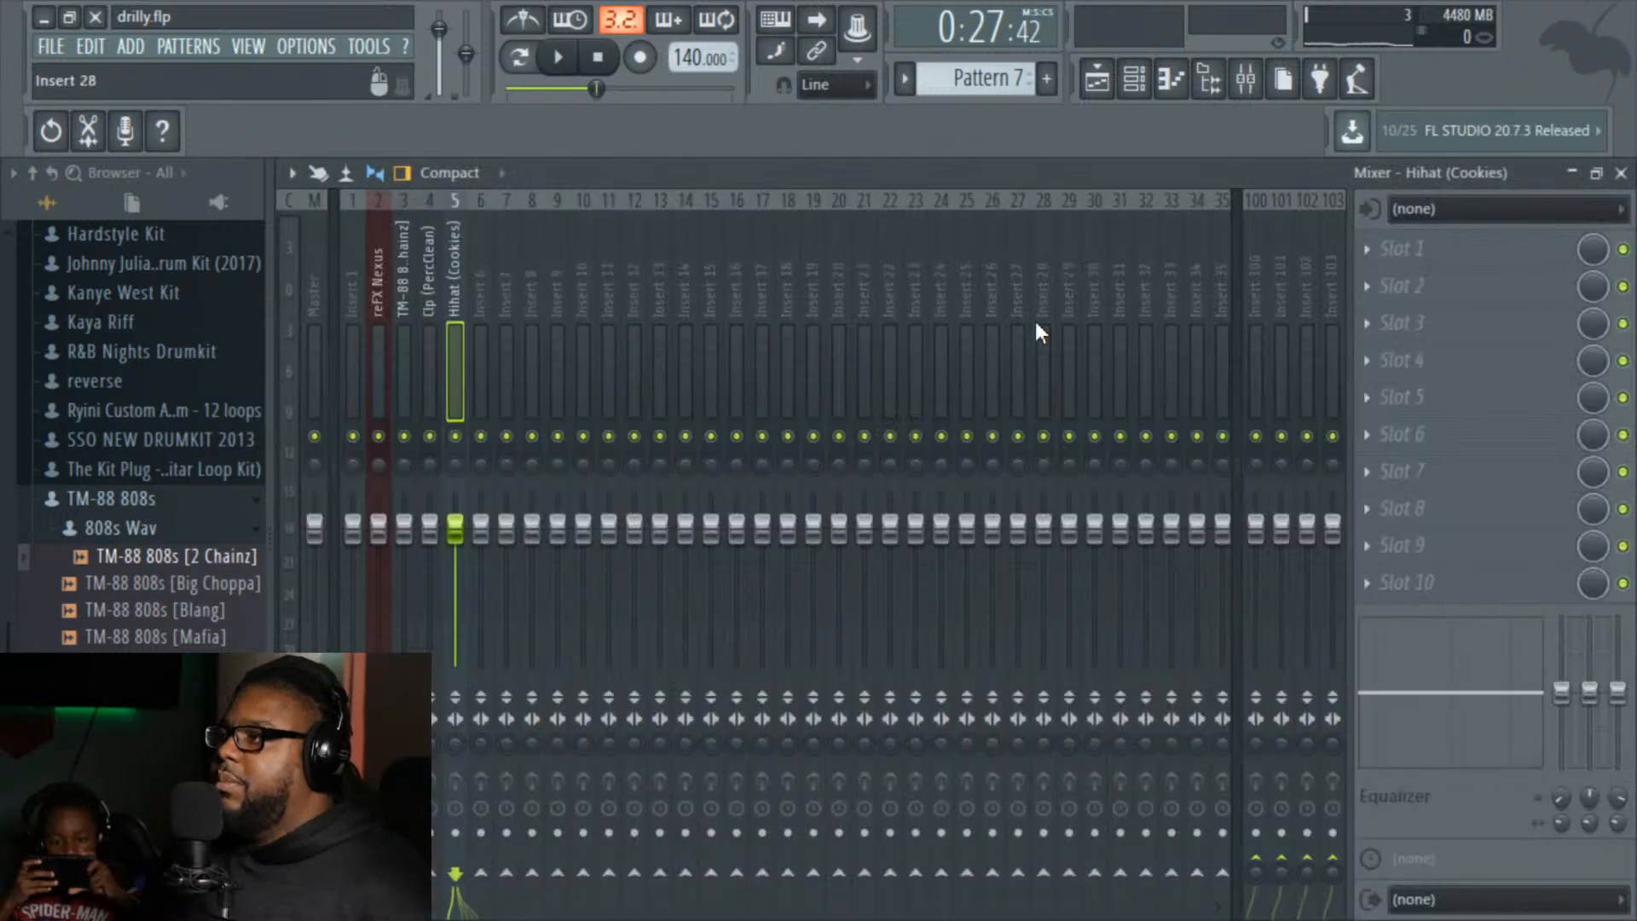
left_click(1625, 172)
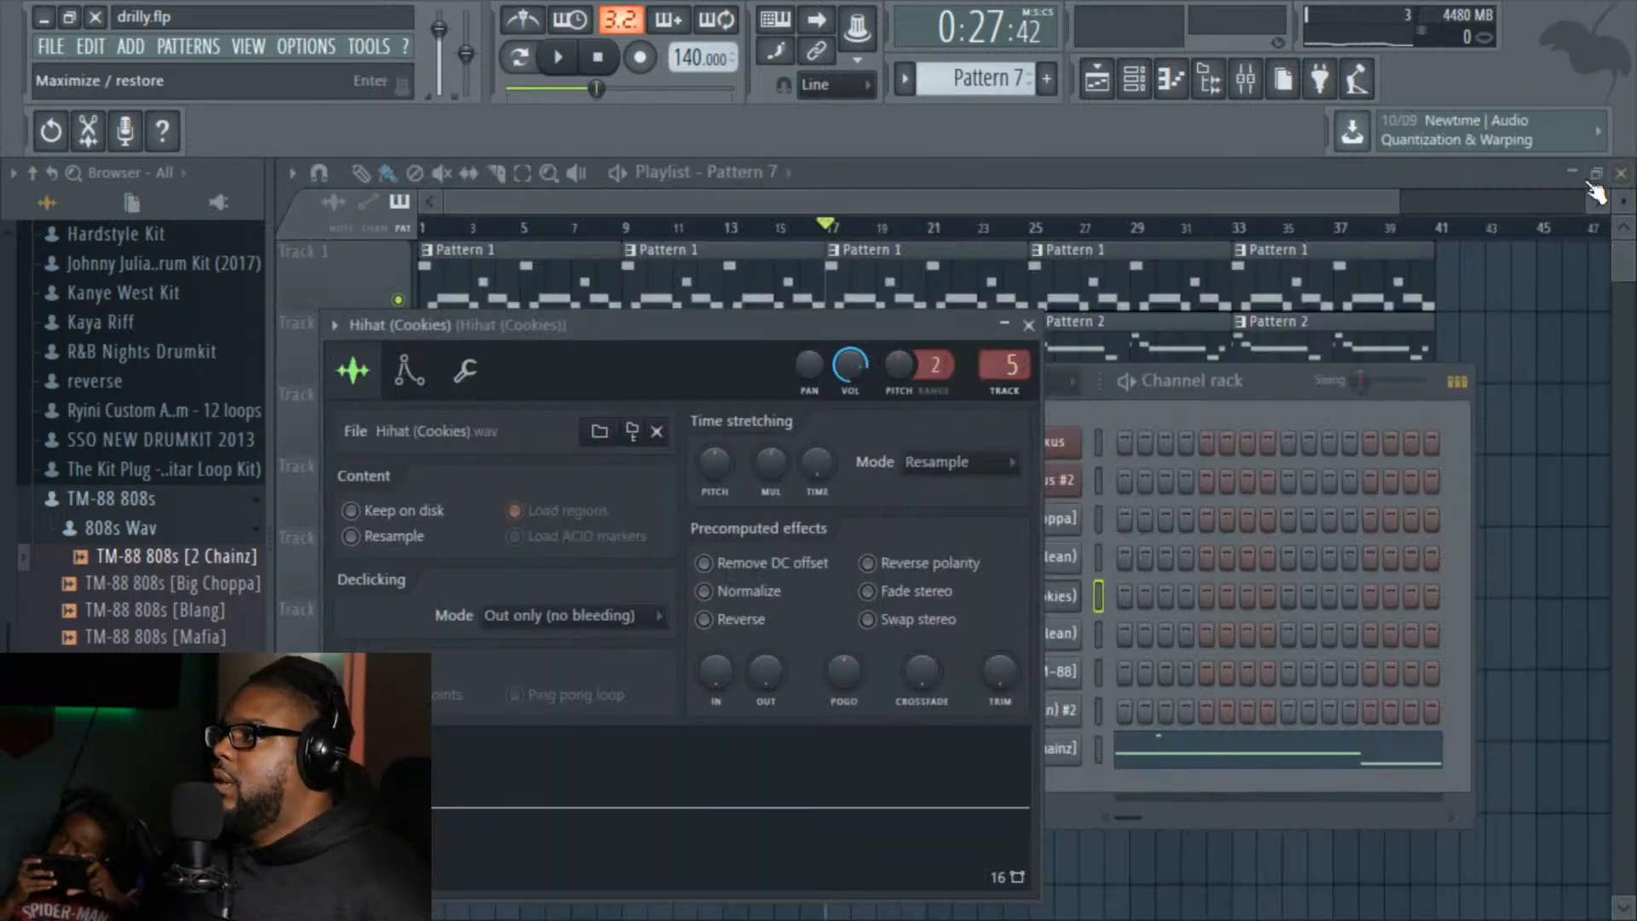
left_click(1029, 325)
Step: Route the SN (LightClean) channel to free mixer track 6 and close its settings
left_click(1071, 635)
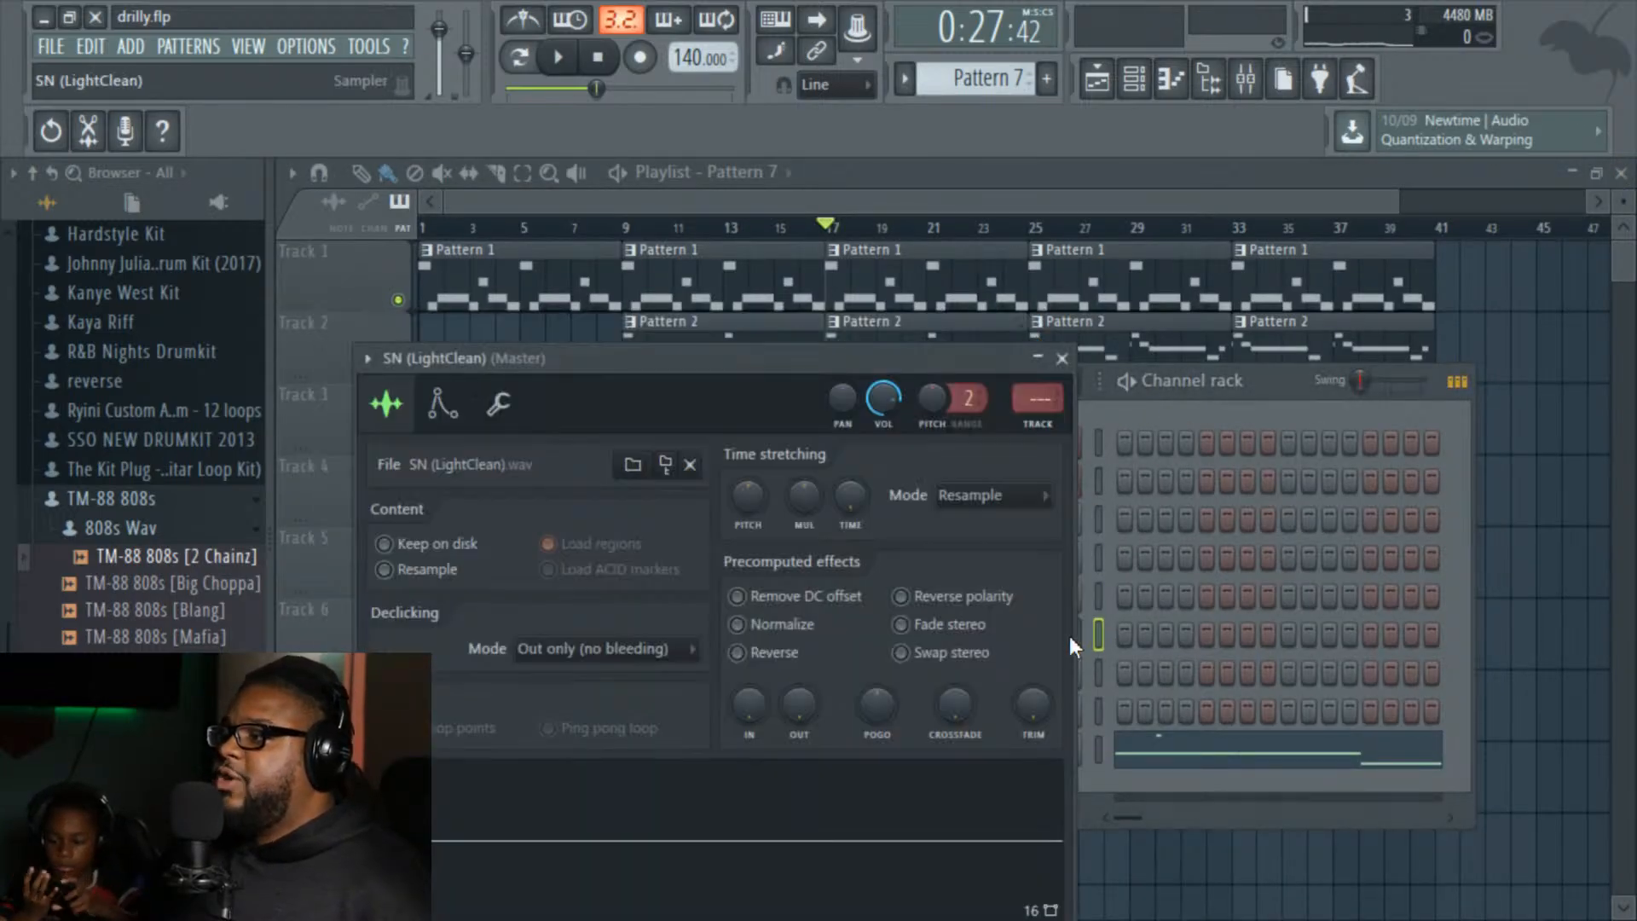
double_click(1047, 428)
left_click(1622, 173)
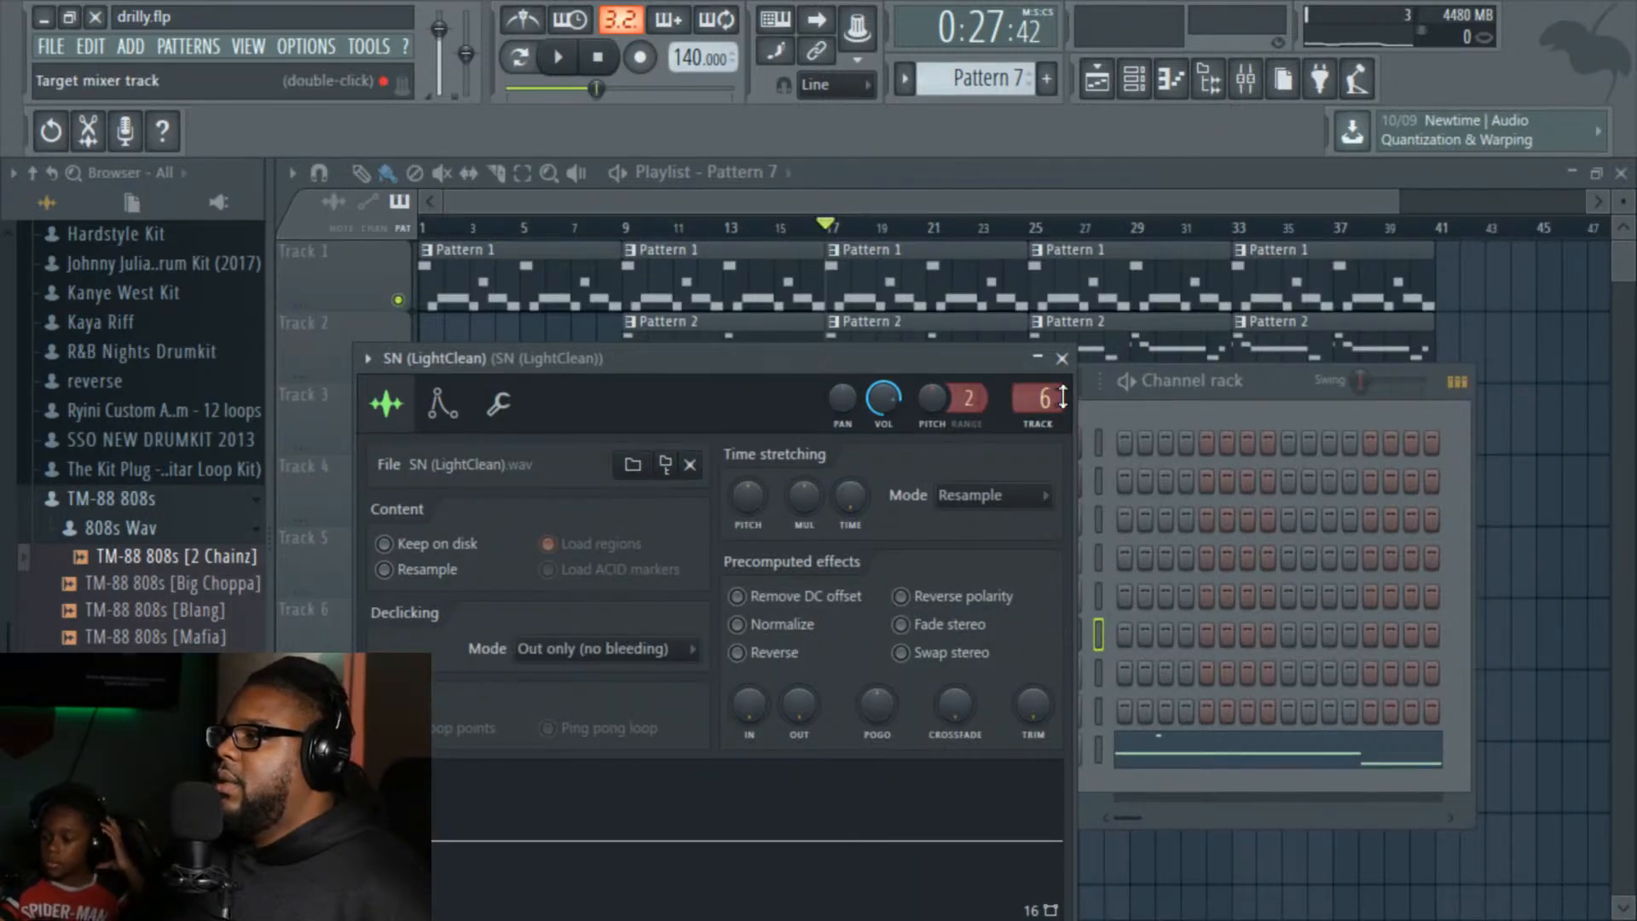
left_click(1061, 358)
Step: Route the TM-88 Kicks [Metro X TM-88] channel to free mixer track 7 and close its settings
left_click(1028, 675)
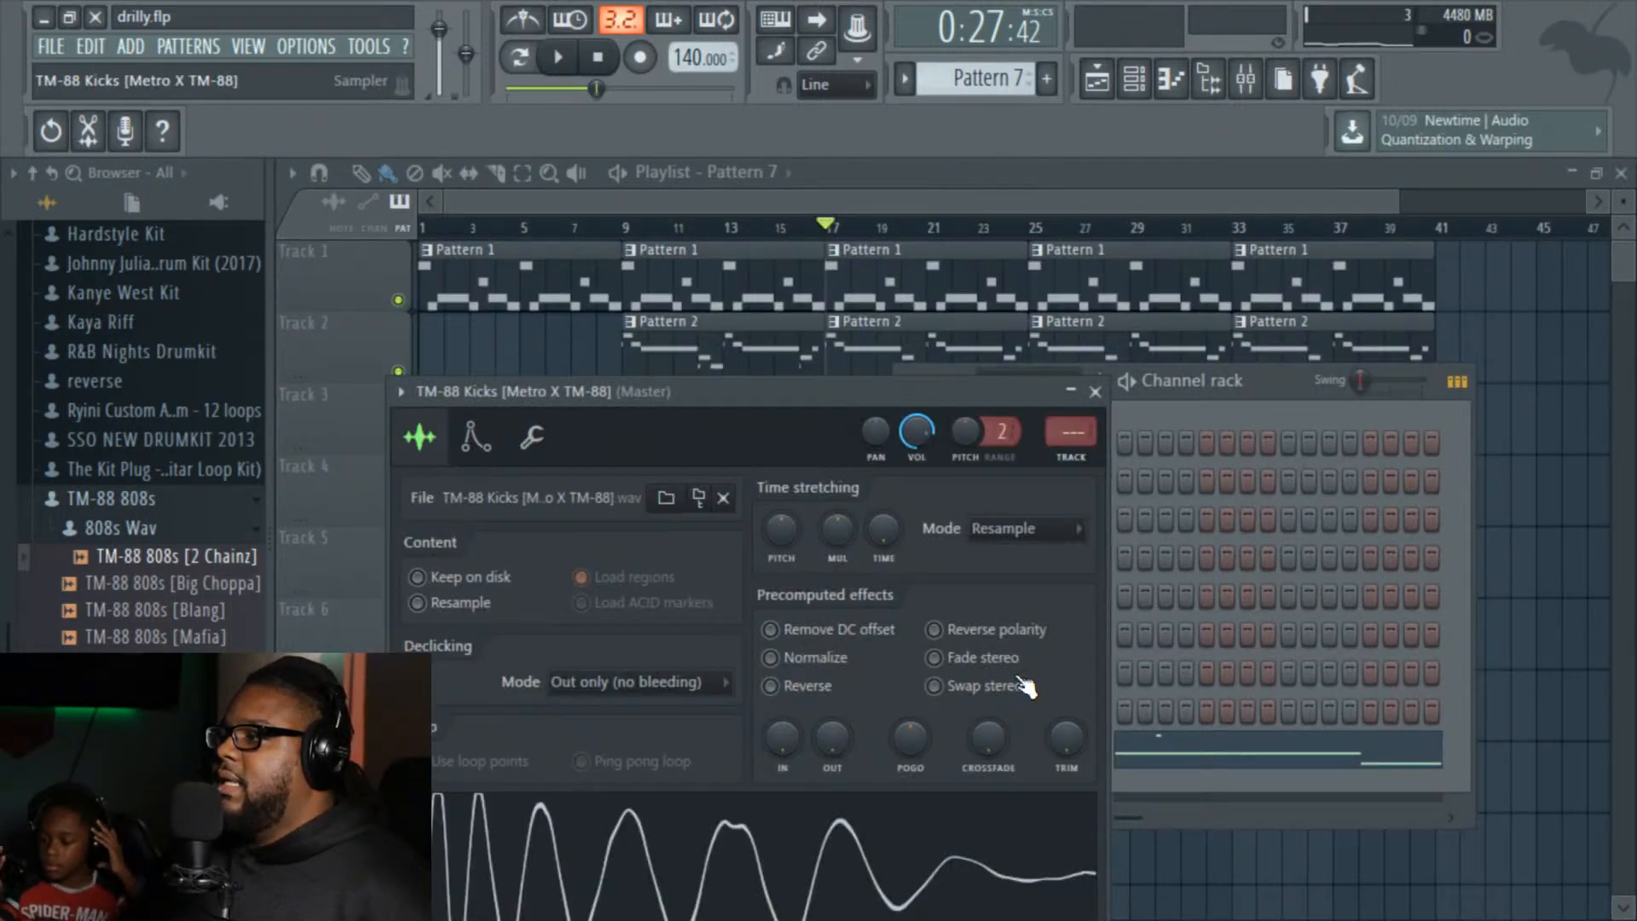
double_click(1072, 439)
left_click(1620, 173)
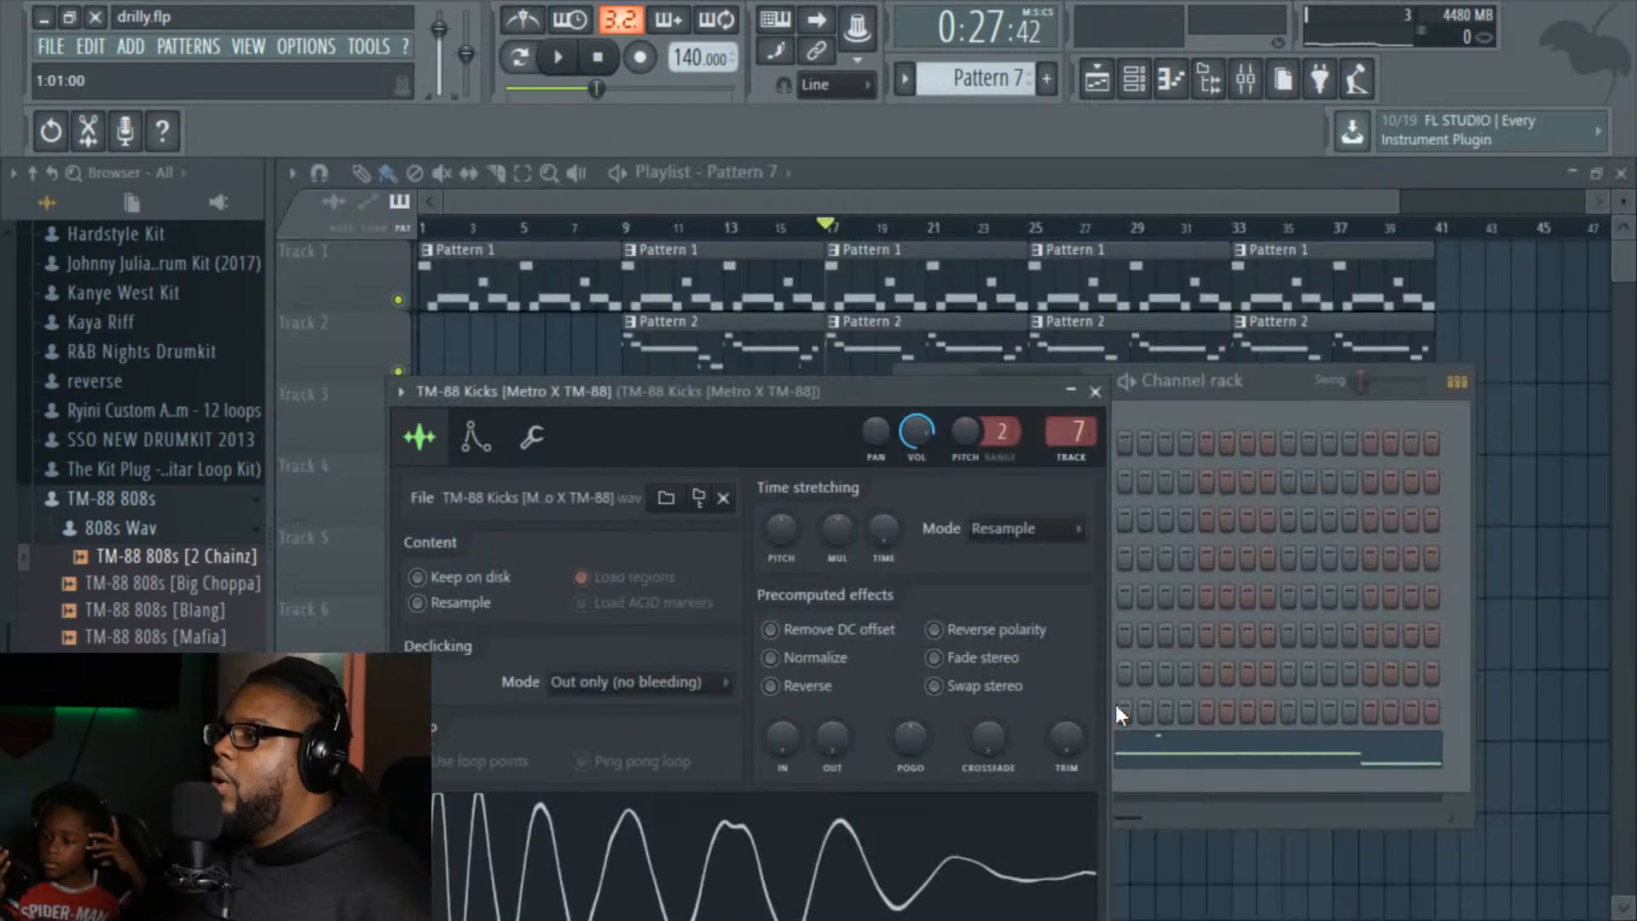
left_click(1096, 392)
Step: Route the Clp (PercClean) #2 channel to free mixer track 8 and close its settings
left_click(1062, 680)
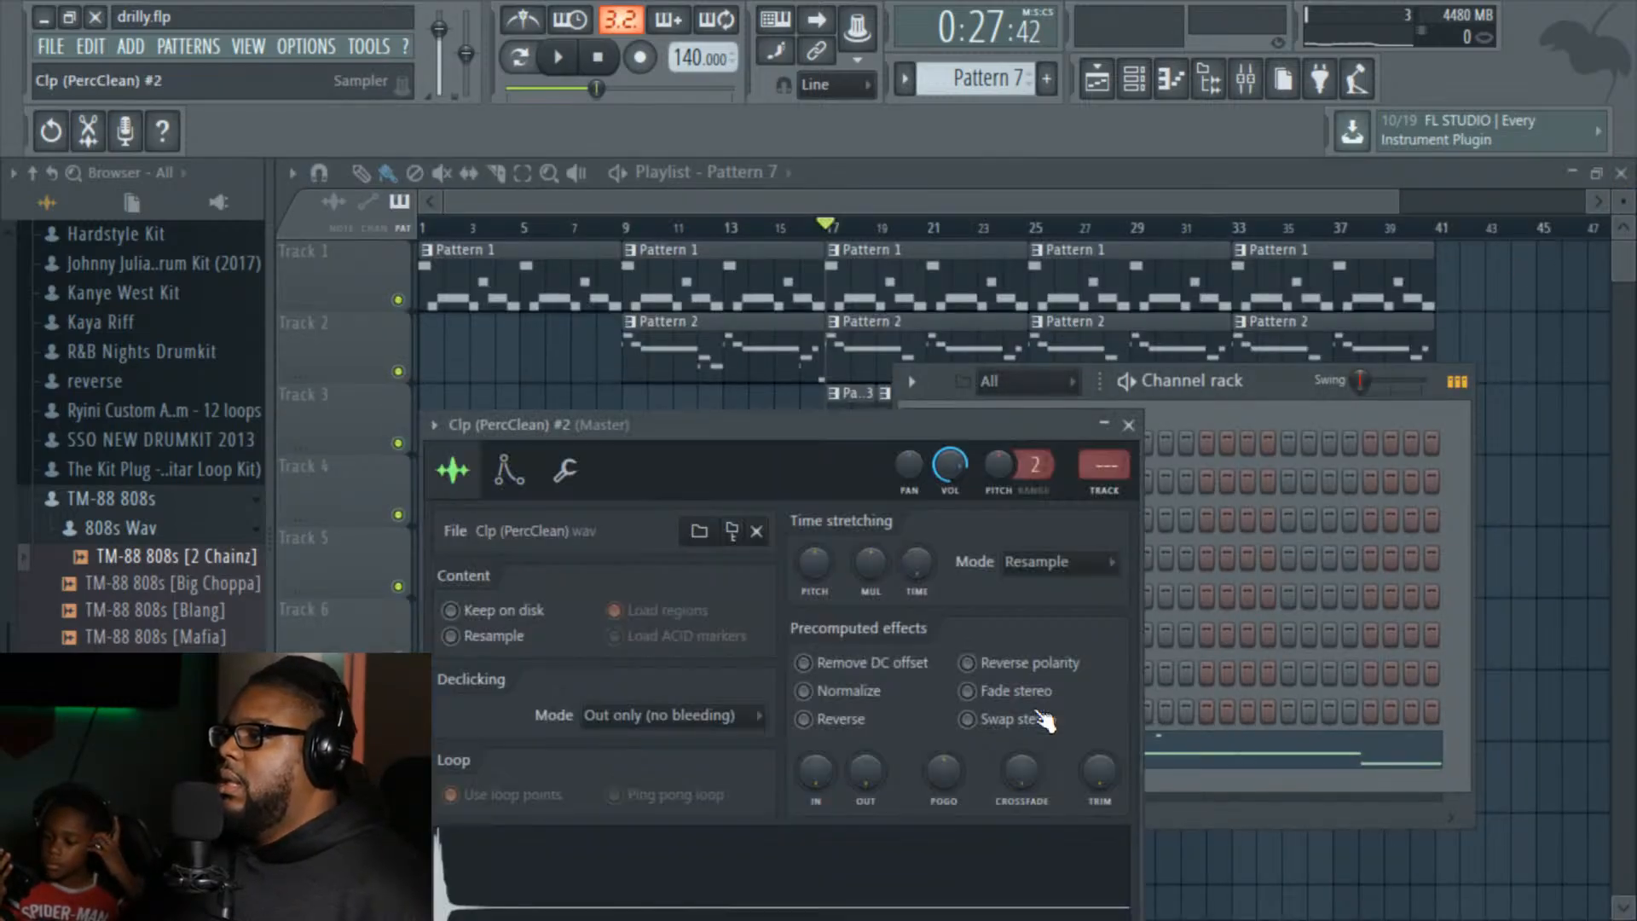
double_click(1109, 491)
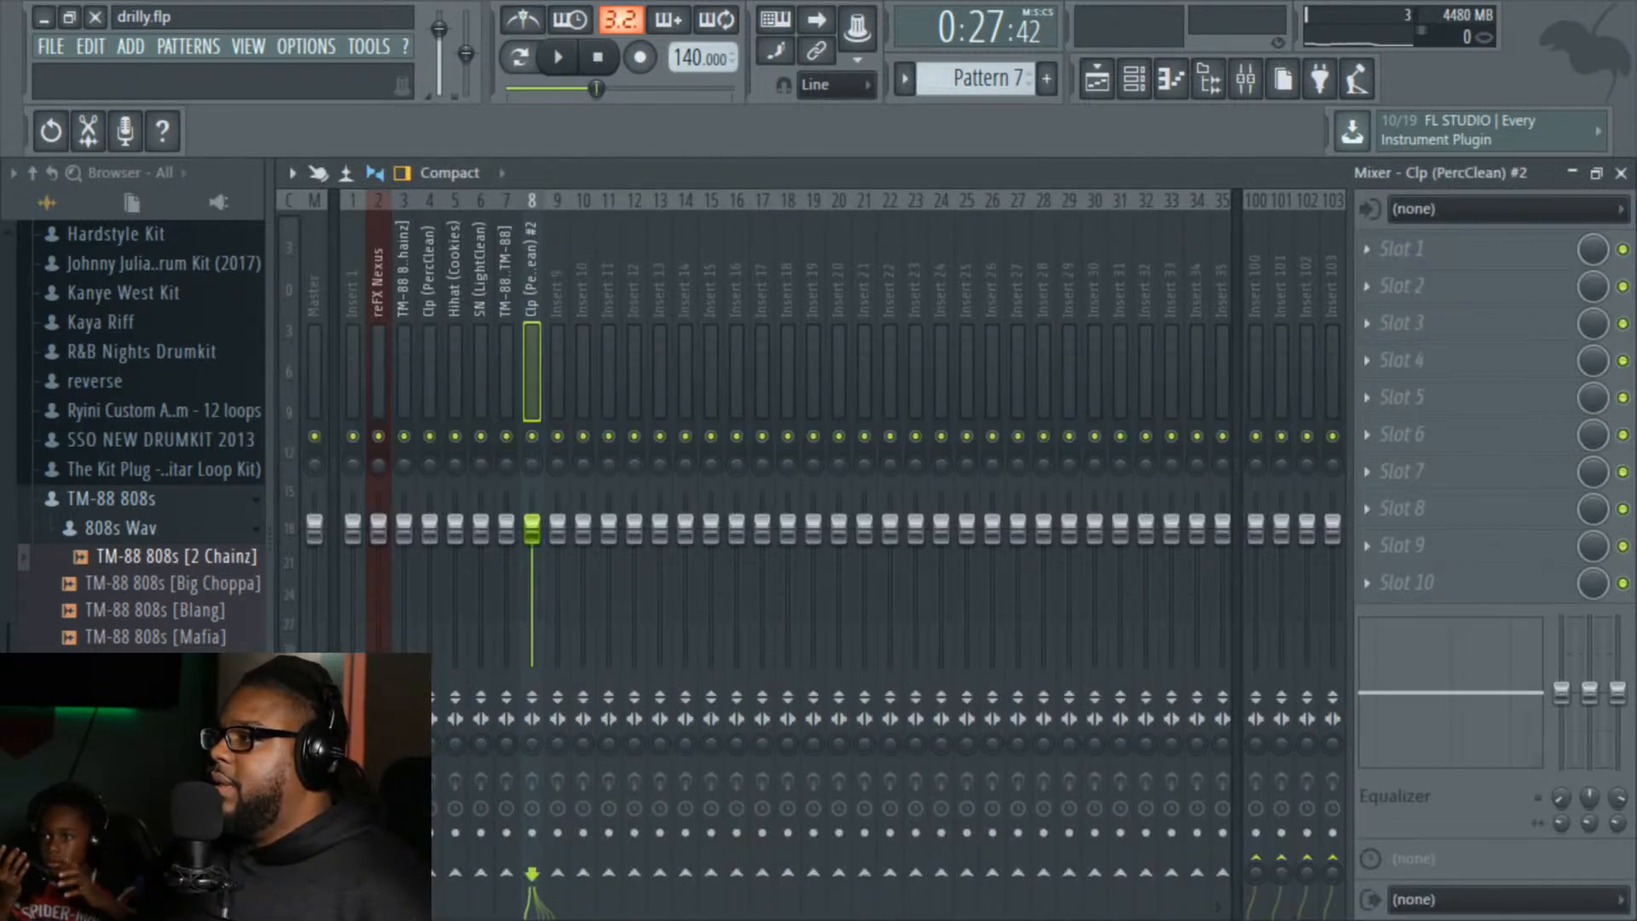
left_click(1621, 173)
left_click(1130, 425)
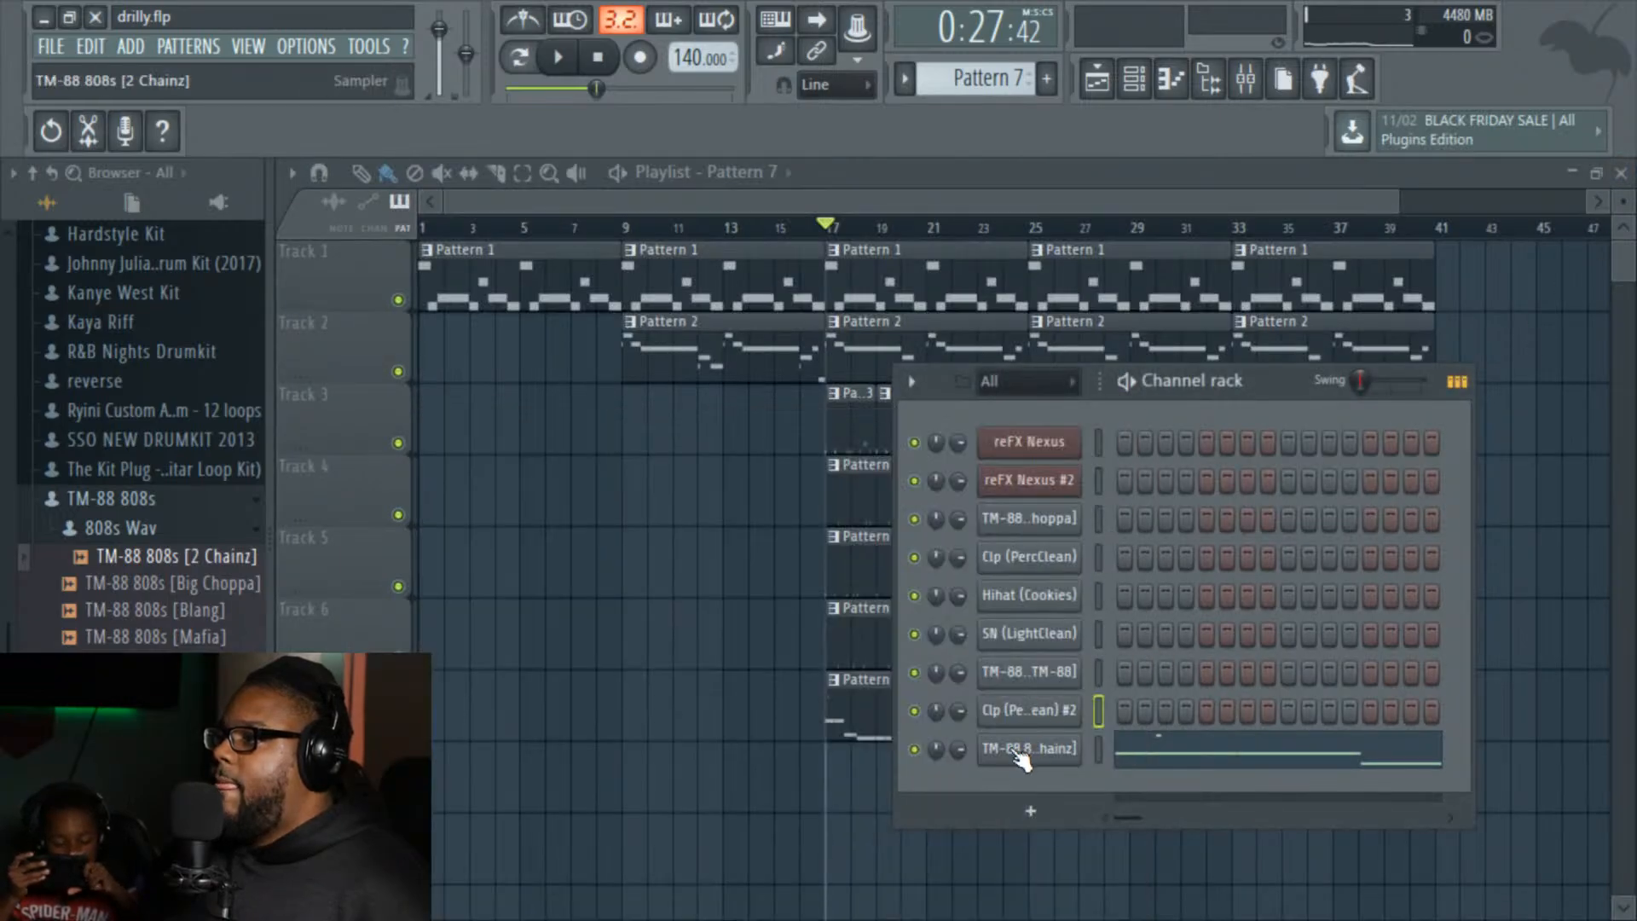
Step: Check the mixer assignment of the TM-88 808s [2 Chainz] channel and play the arrangement from bar 17
left_click(1025, 741)
left_click(1161, 459)
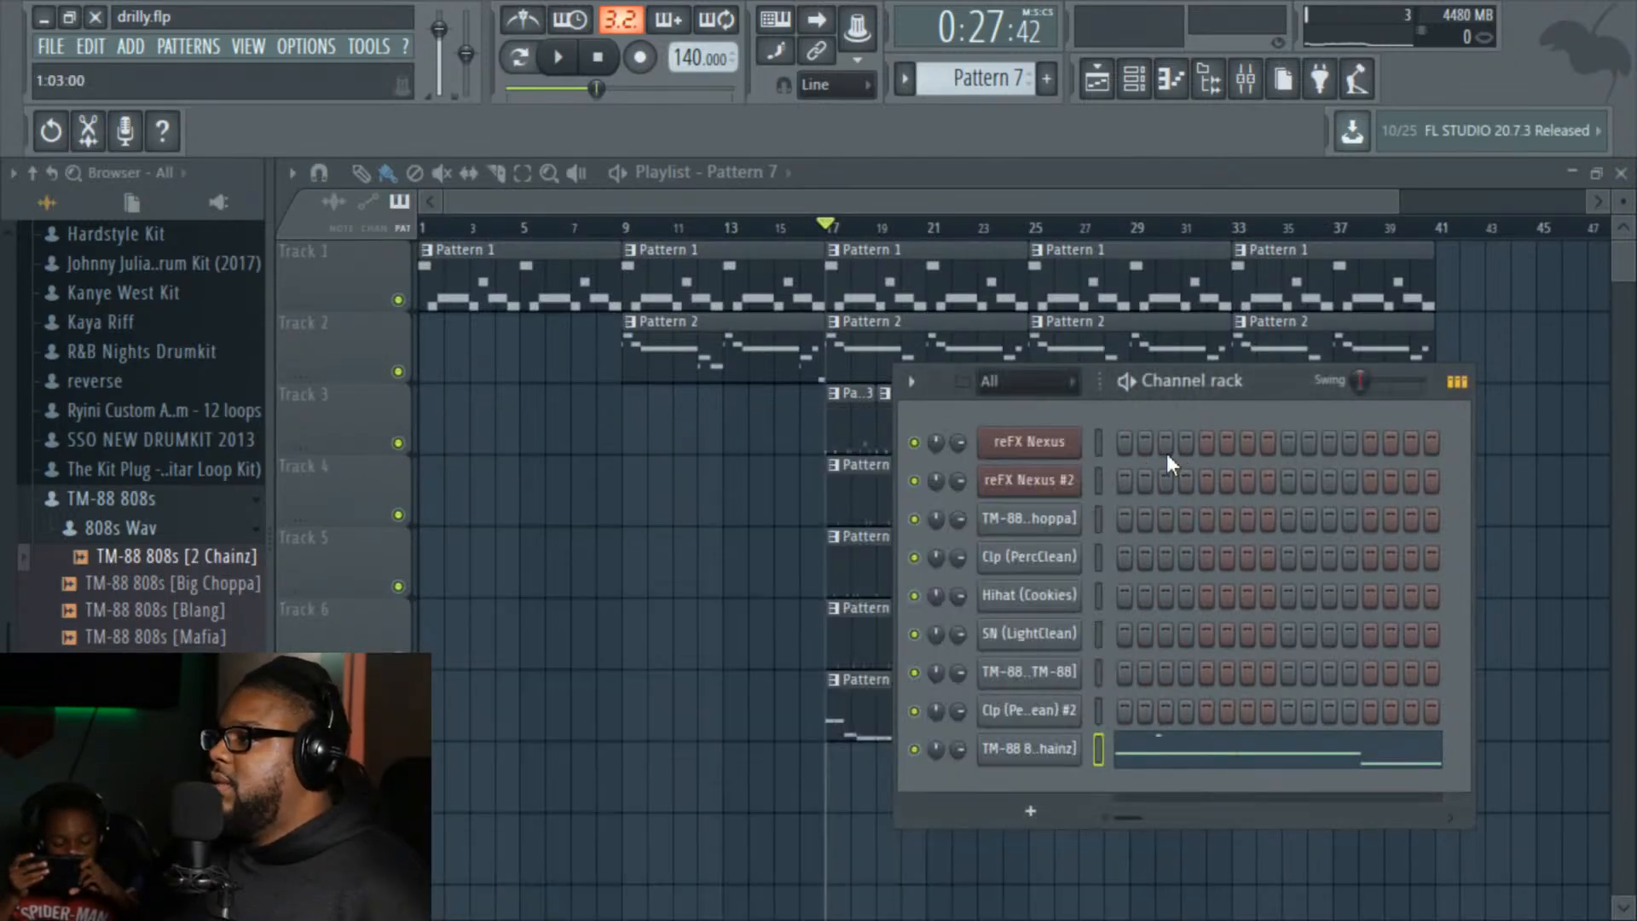
left_click(825, 239)
key("space")
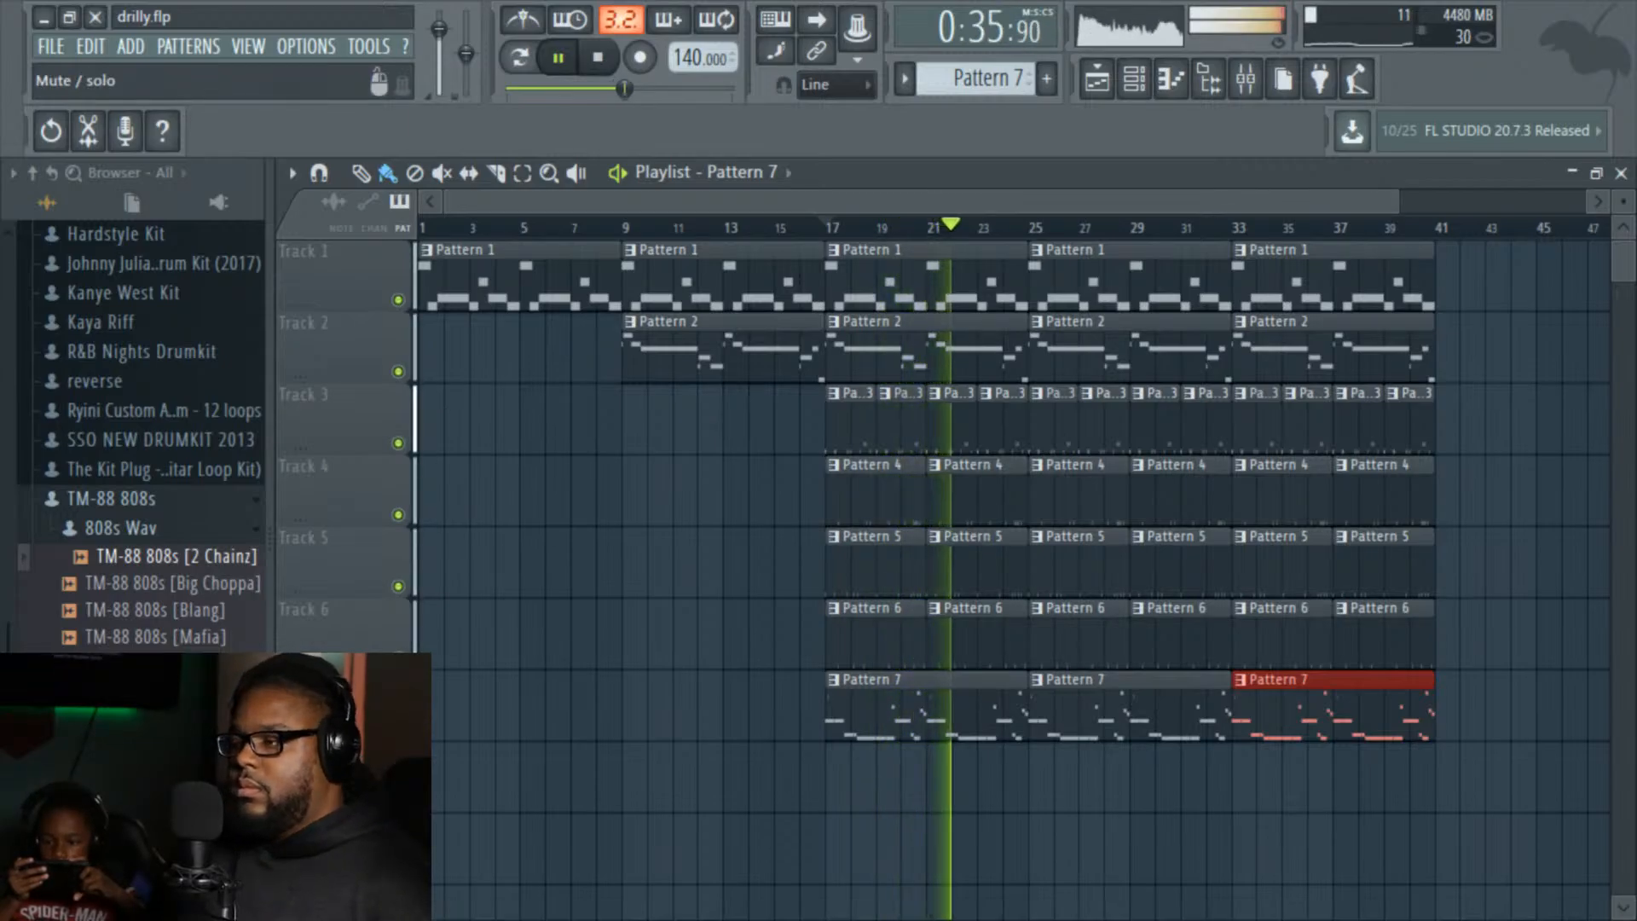
Step: Switch to the empty Pattern 8 and place it in the playlist at bar 17, directly below Pattern 7
left_click_drag(976, 77, 975, 66)
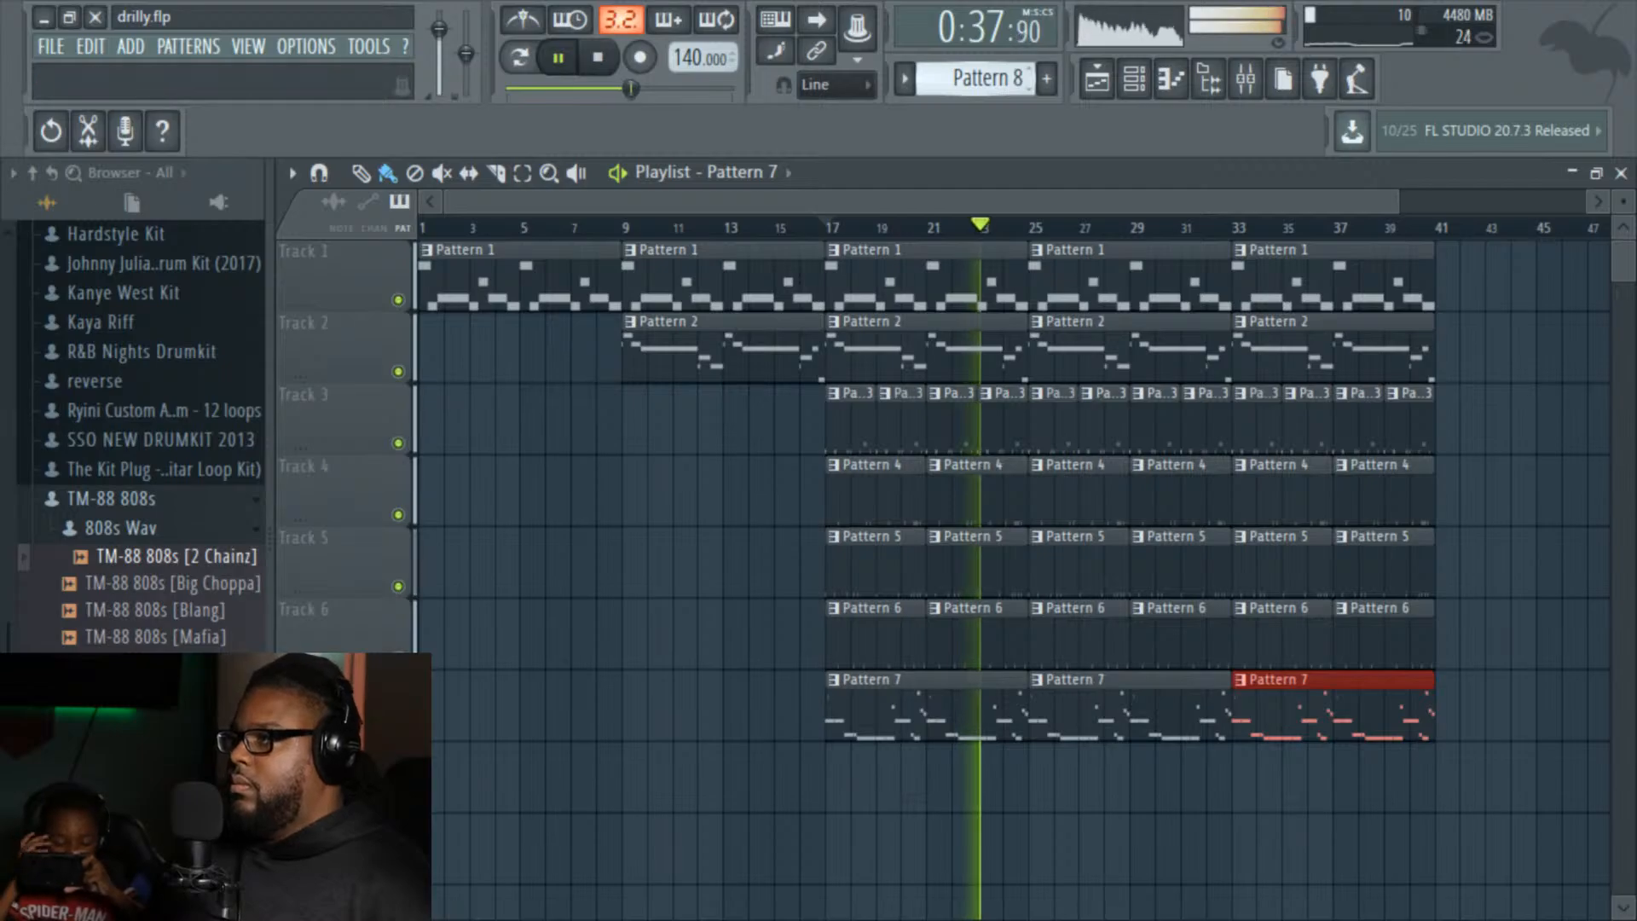
scroll(161, 635, "down", 6)
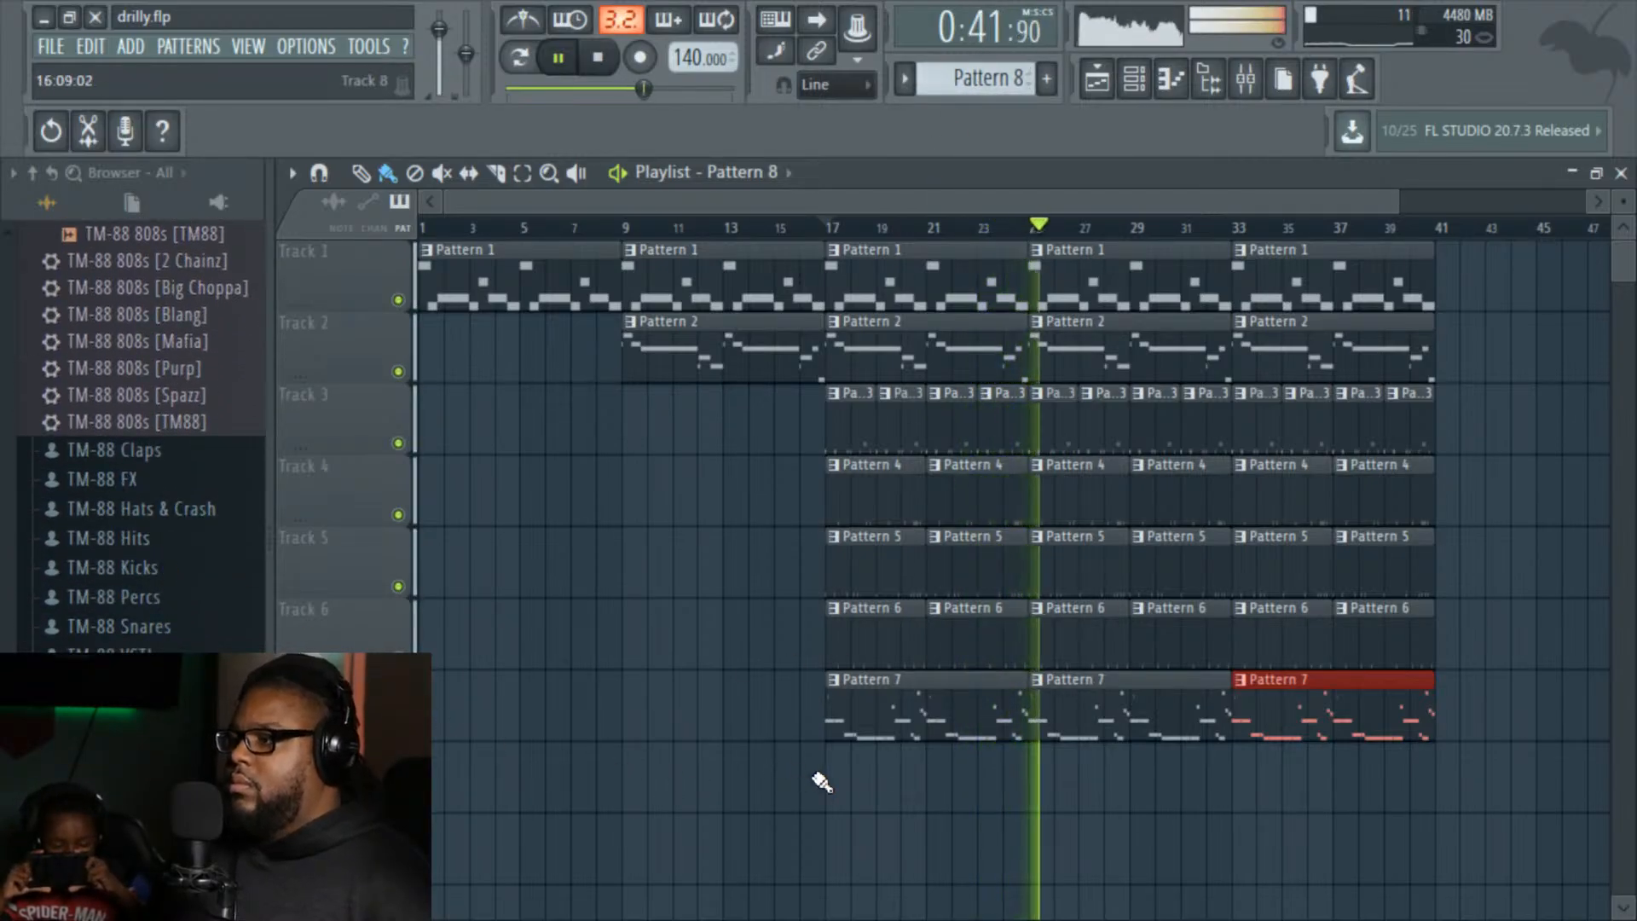
left_click(833, 753)
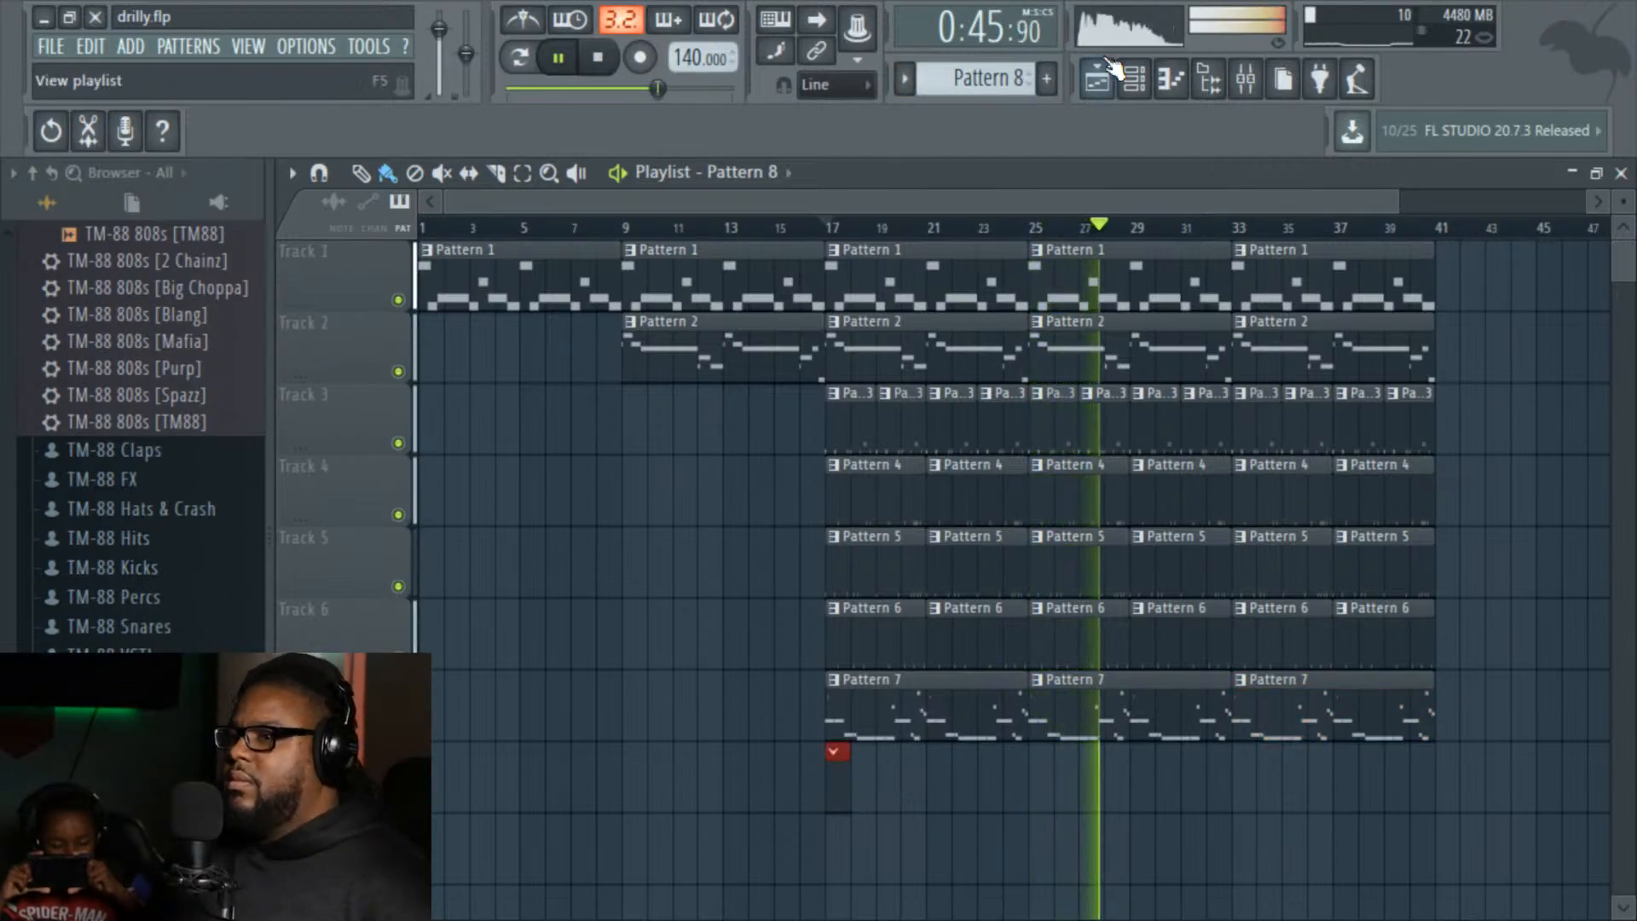
Step: Stop playback, insert Omnisphere [64bit] as a new channel after TM-88 808s [2 Chainz], and move its window so the patch browser is reachable
scroll(128, 409, "up", 6)
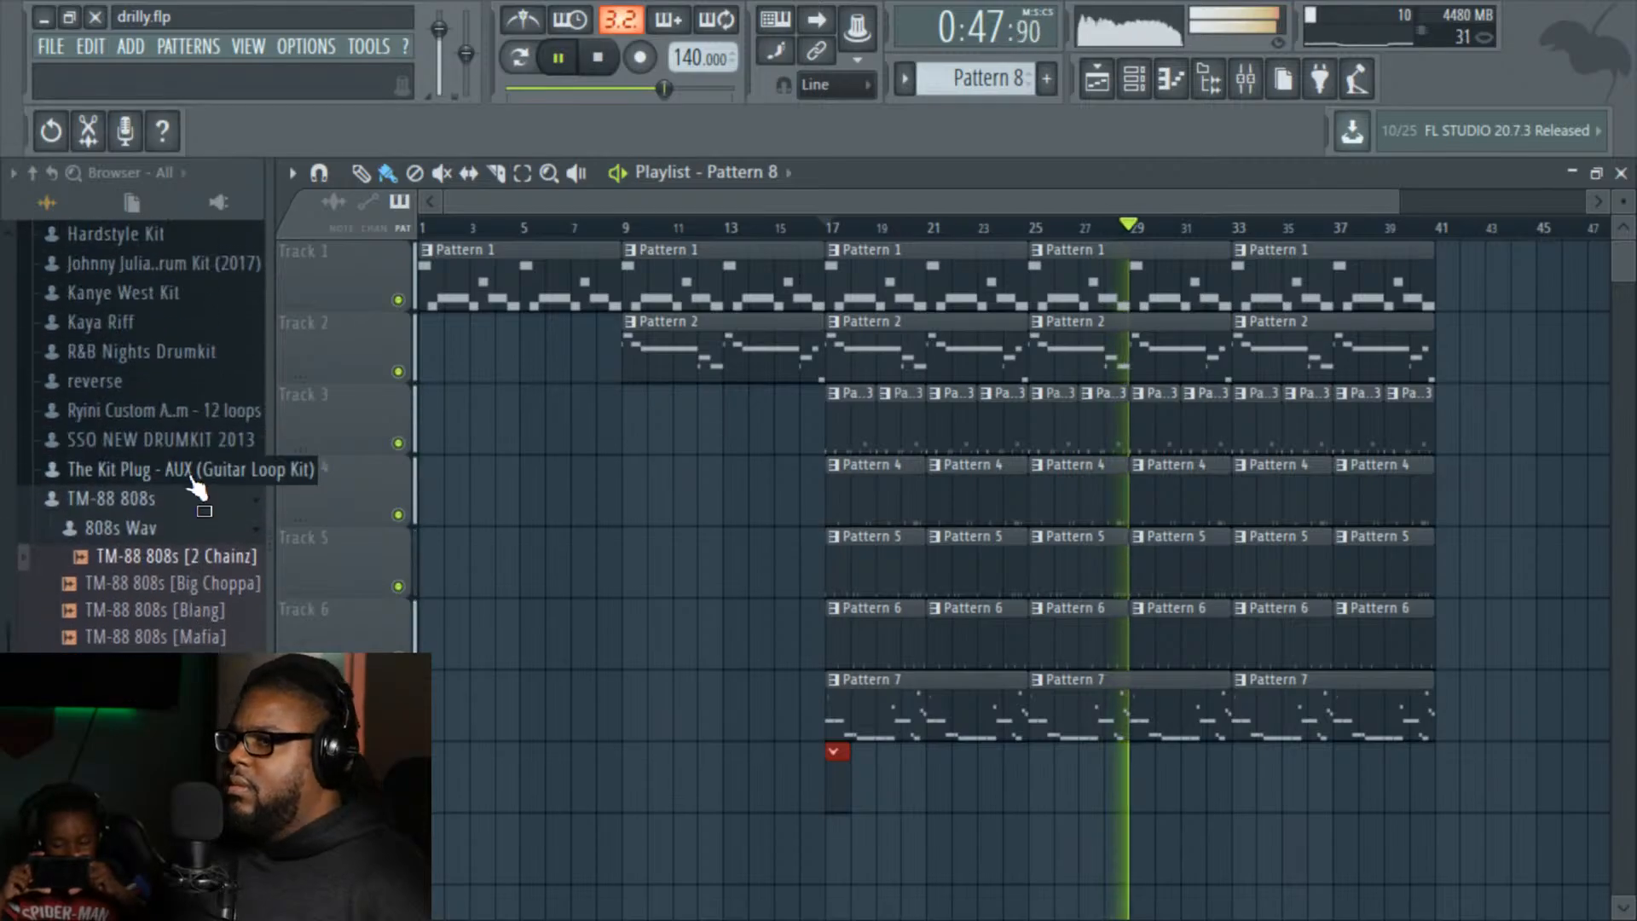
scroll(161, 528, "down", 5)
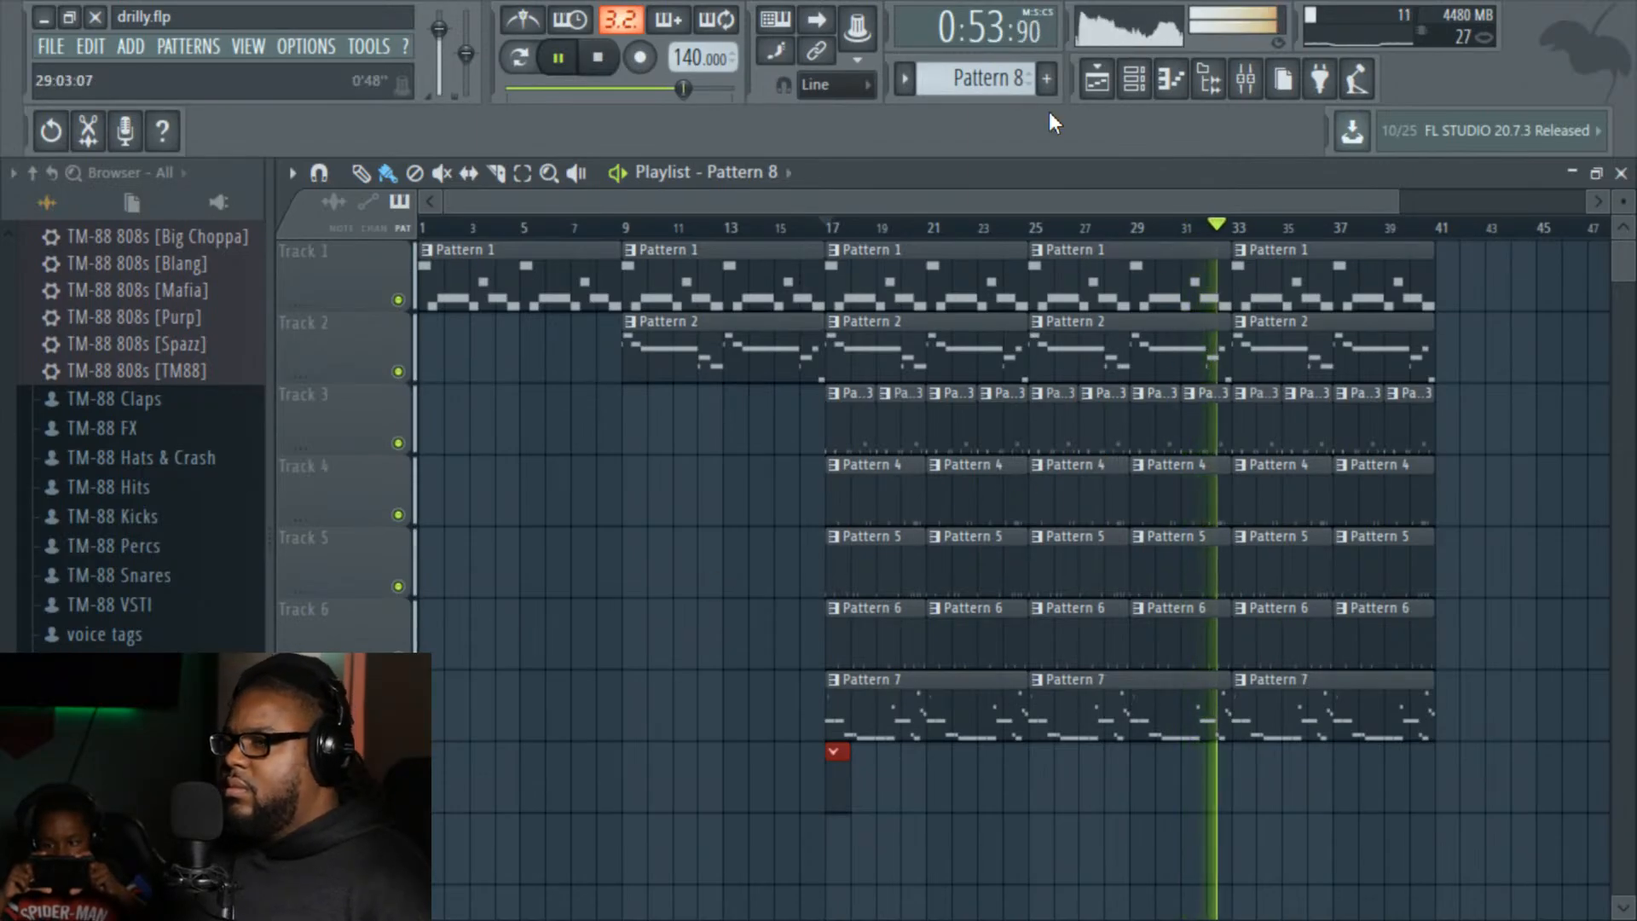
key("space")
left_click(1133, 81)
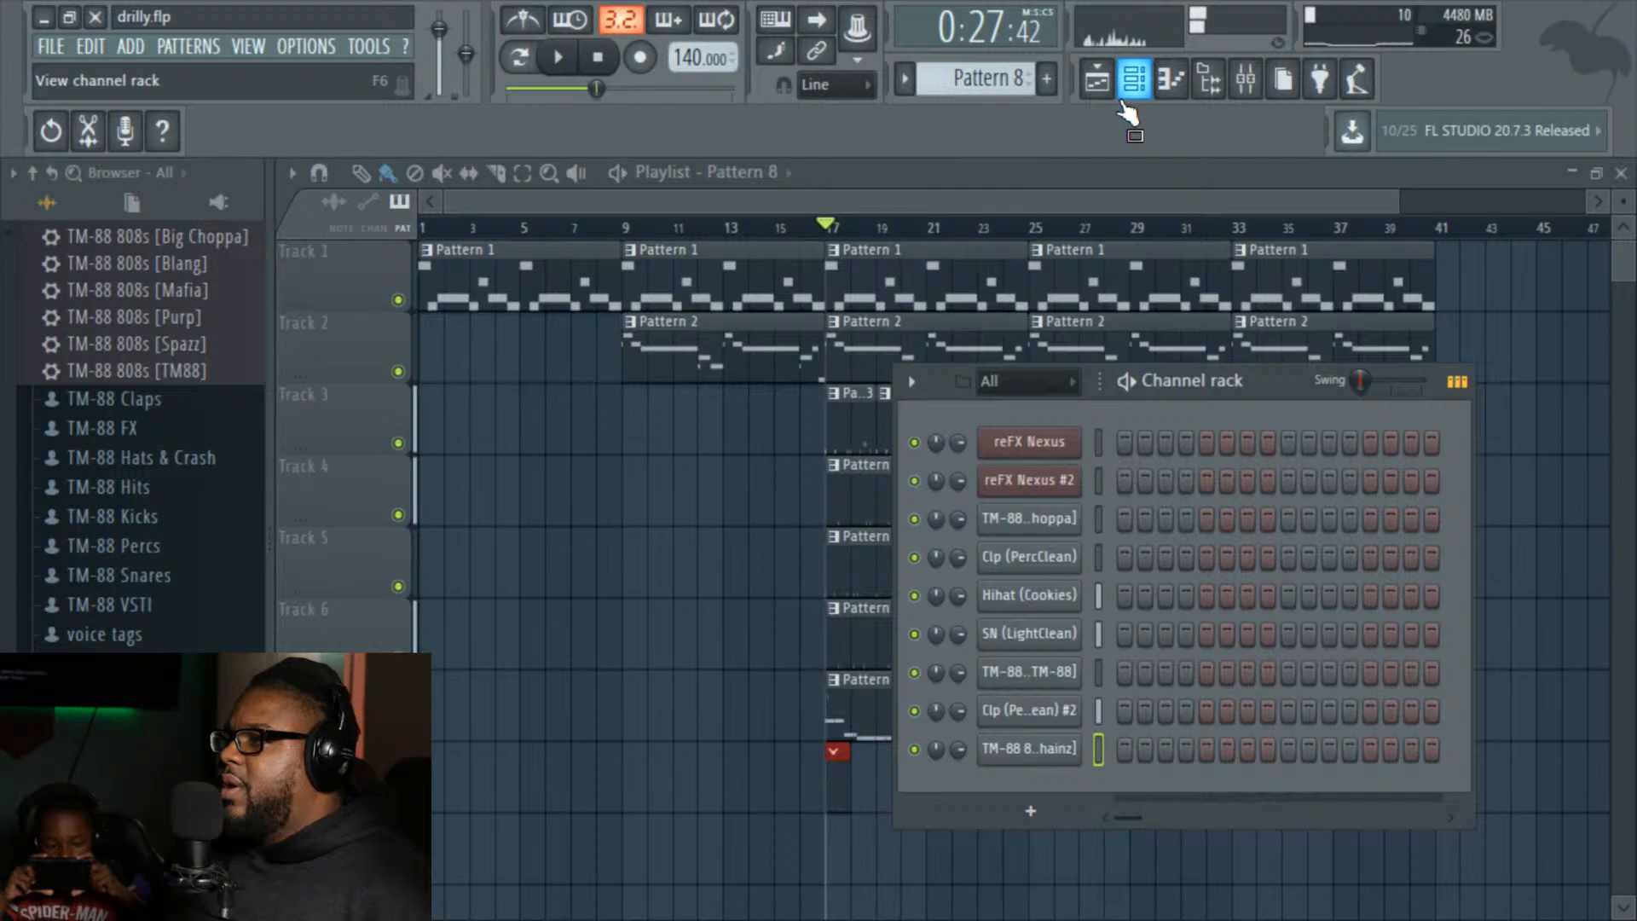
right_click(1062, 761)
mouse_move(1205, 817)
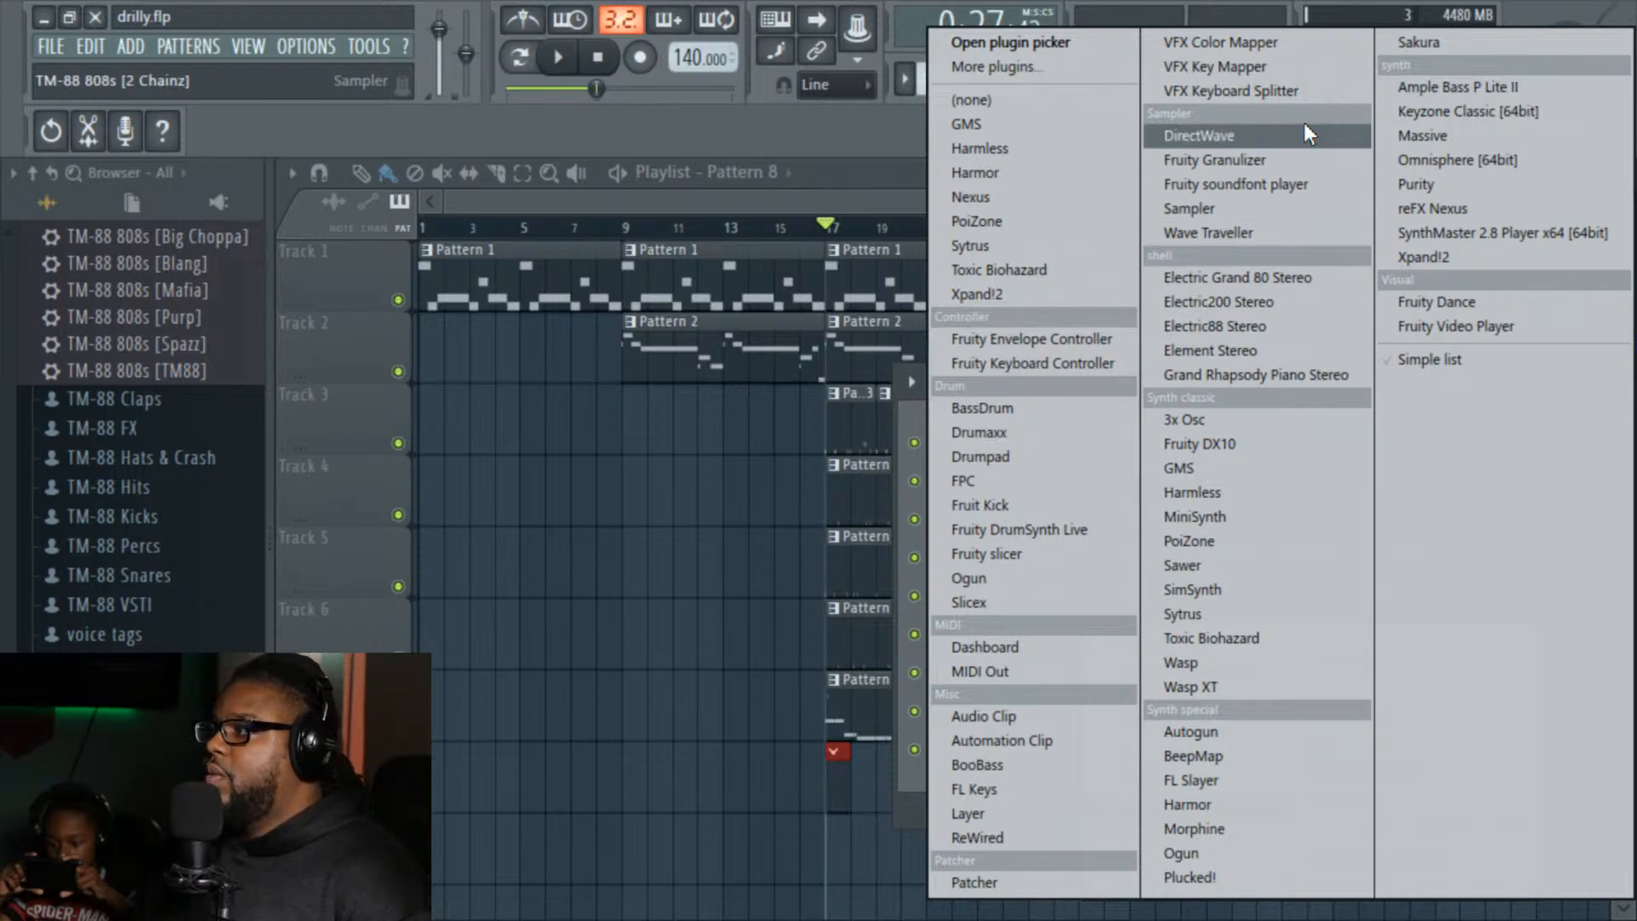
left_click(1482, 160)
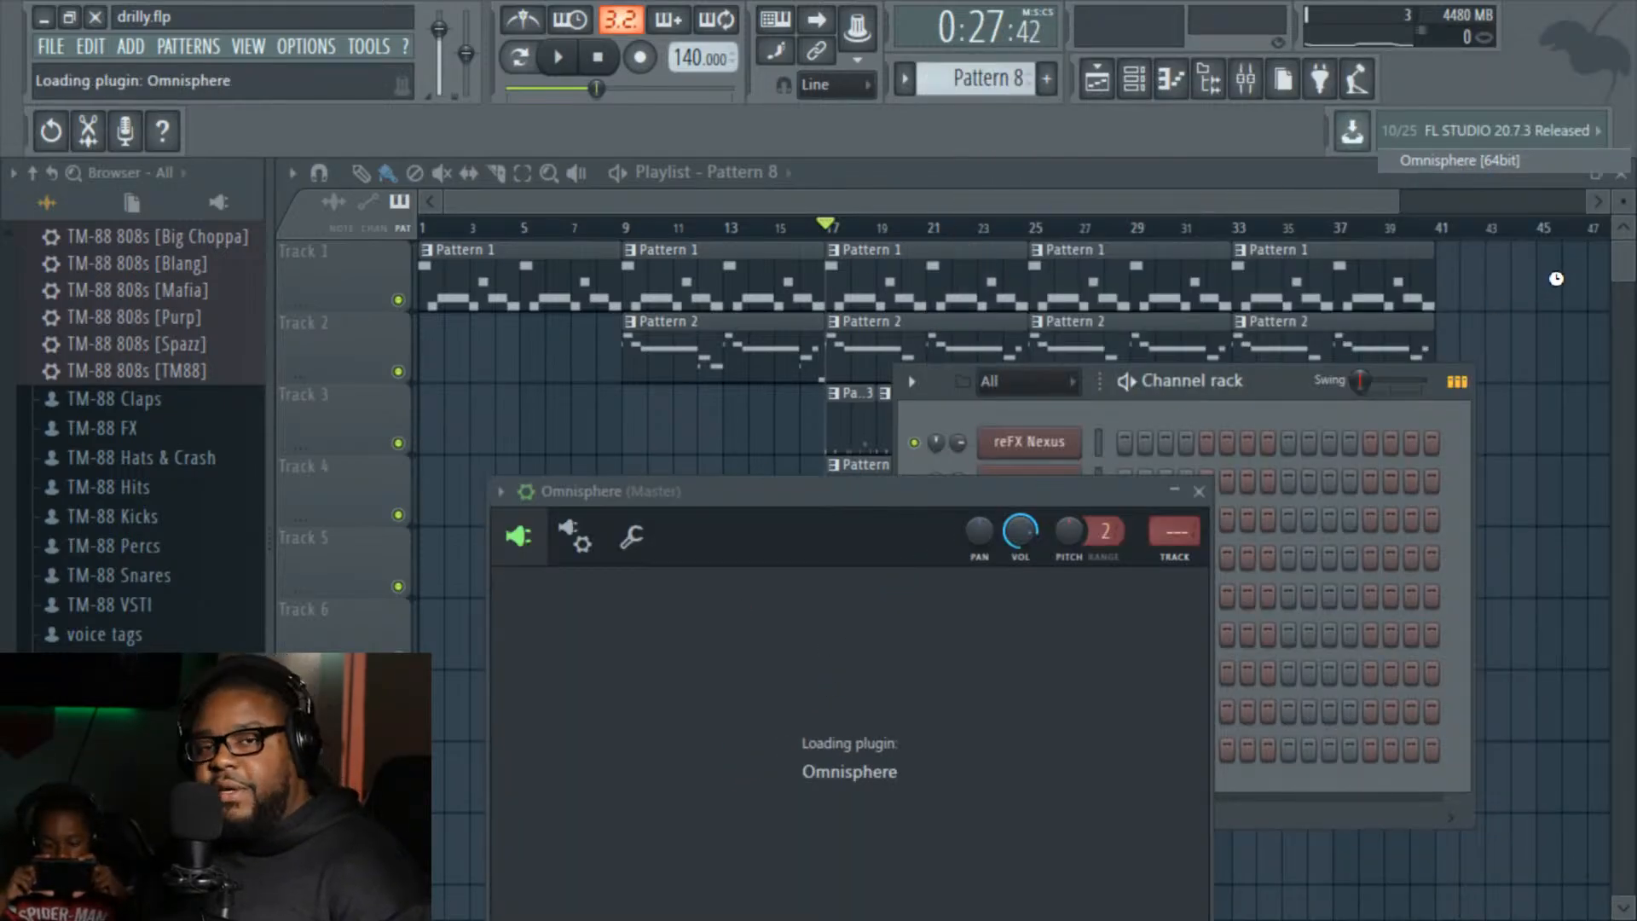
left_click_drag(1193, 498, 1139, 273)
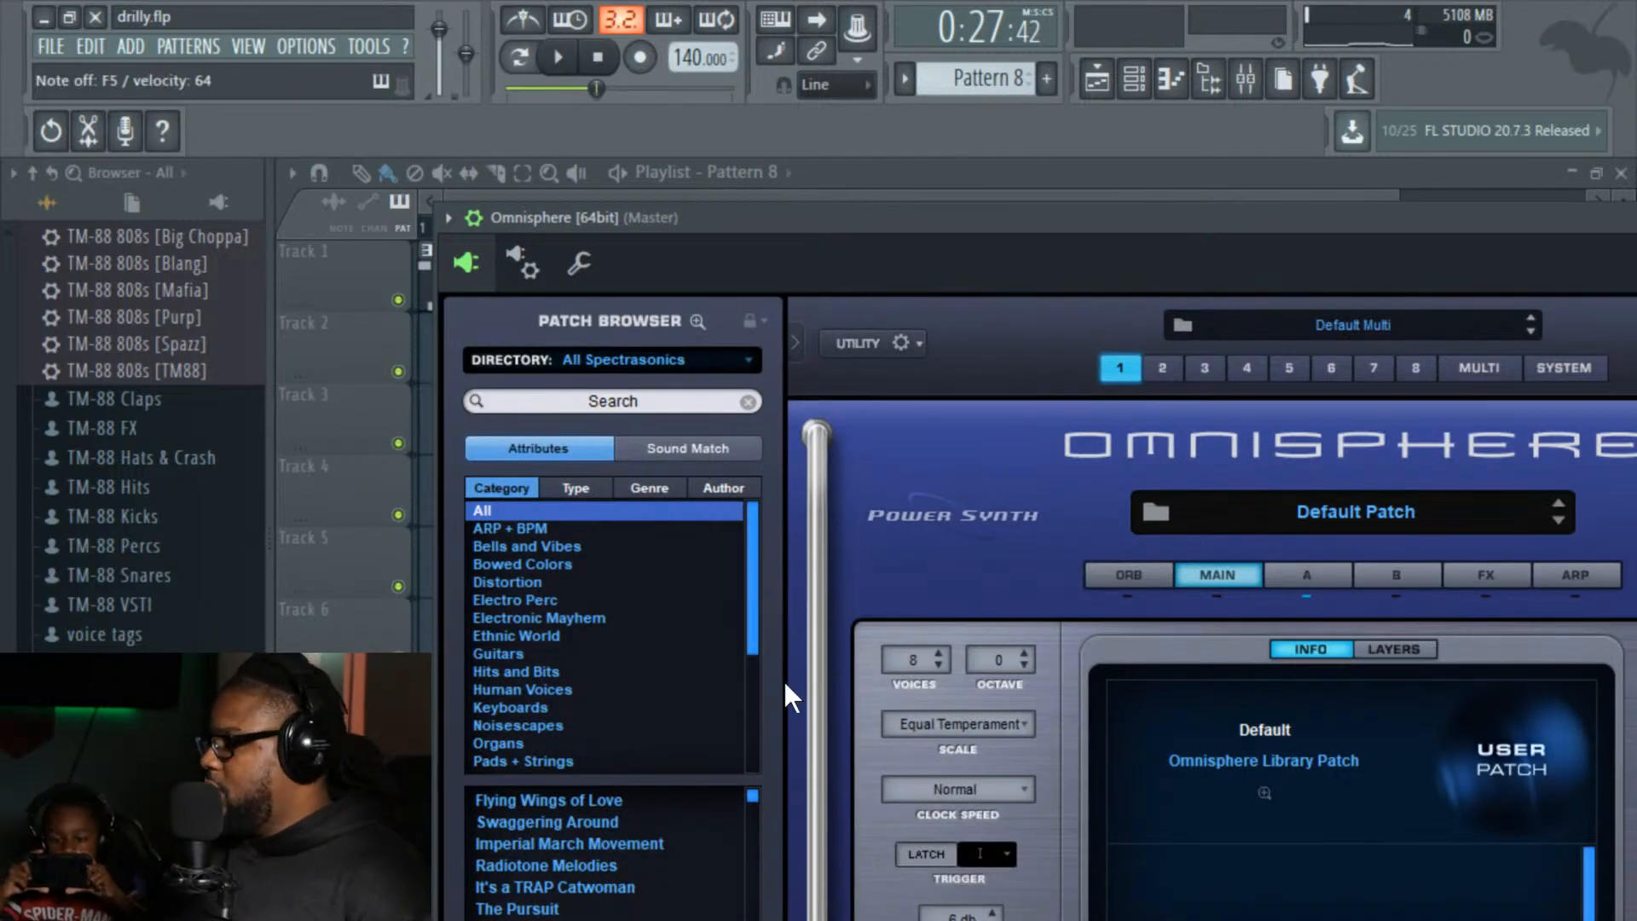
left_click_drag(956, 215, 893, 151)
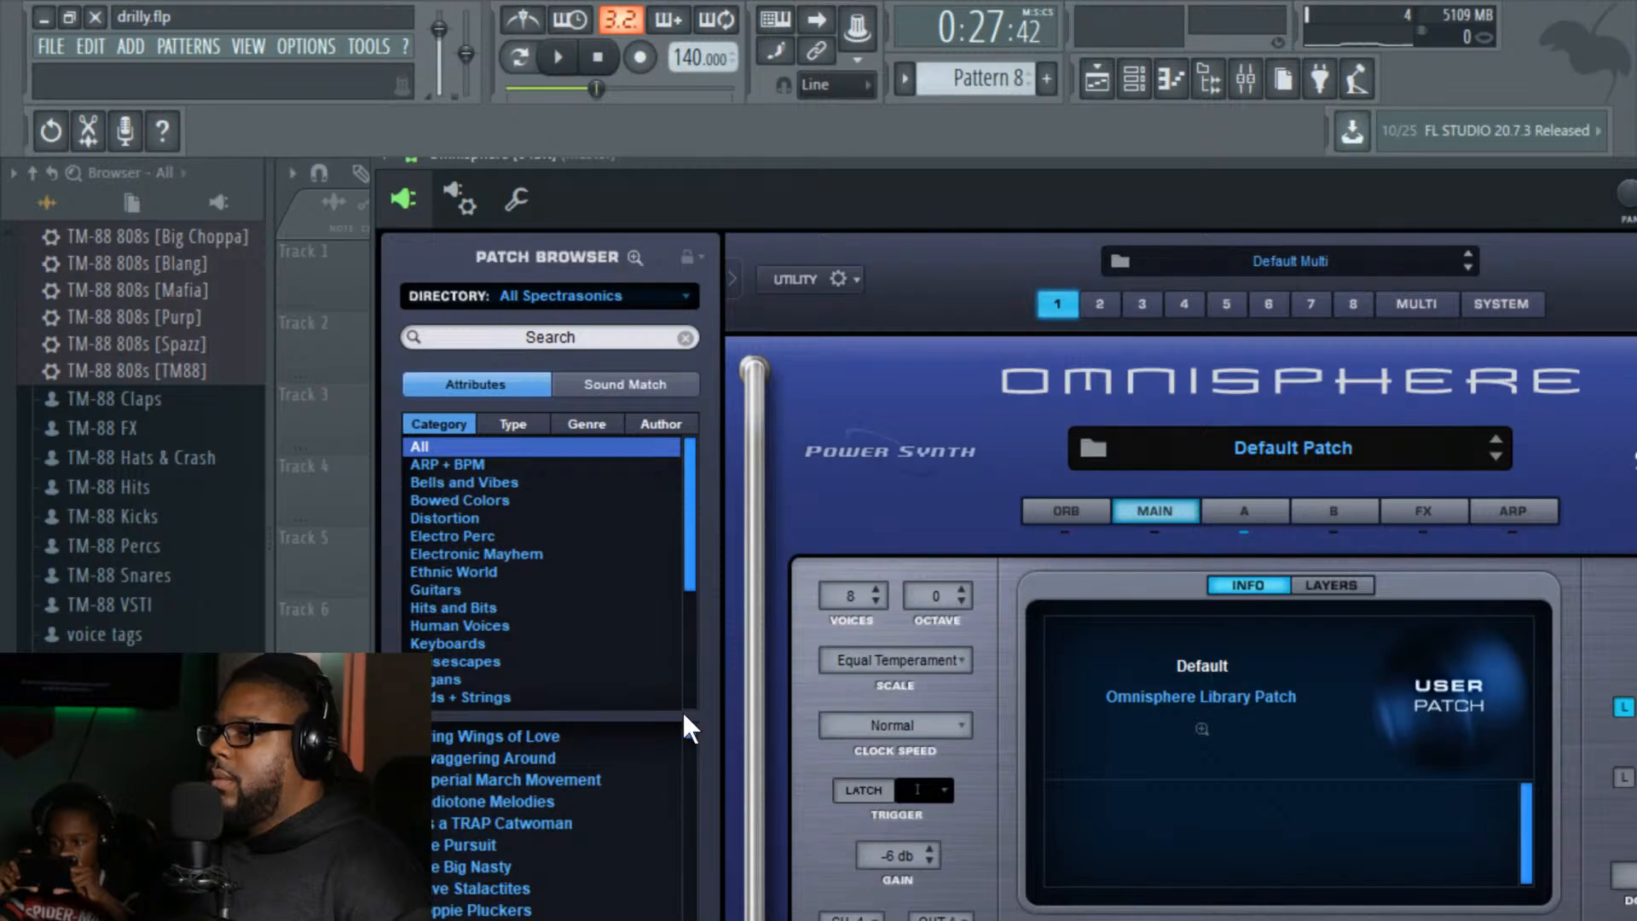
Step: Audition the Pads + Strings patches Analog Shapeshifting Pad, Analogue's Triumphant Return and CS-80 PWM Swell Verb in Omnisphere
left_click(518, 696)
left_click(506, 781)
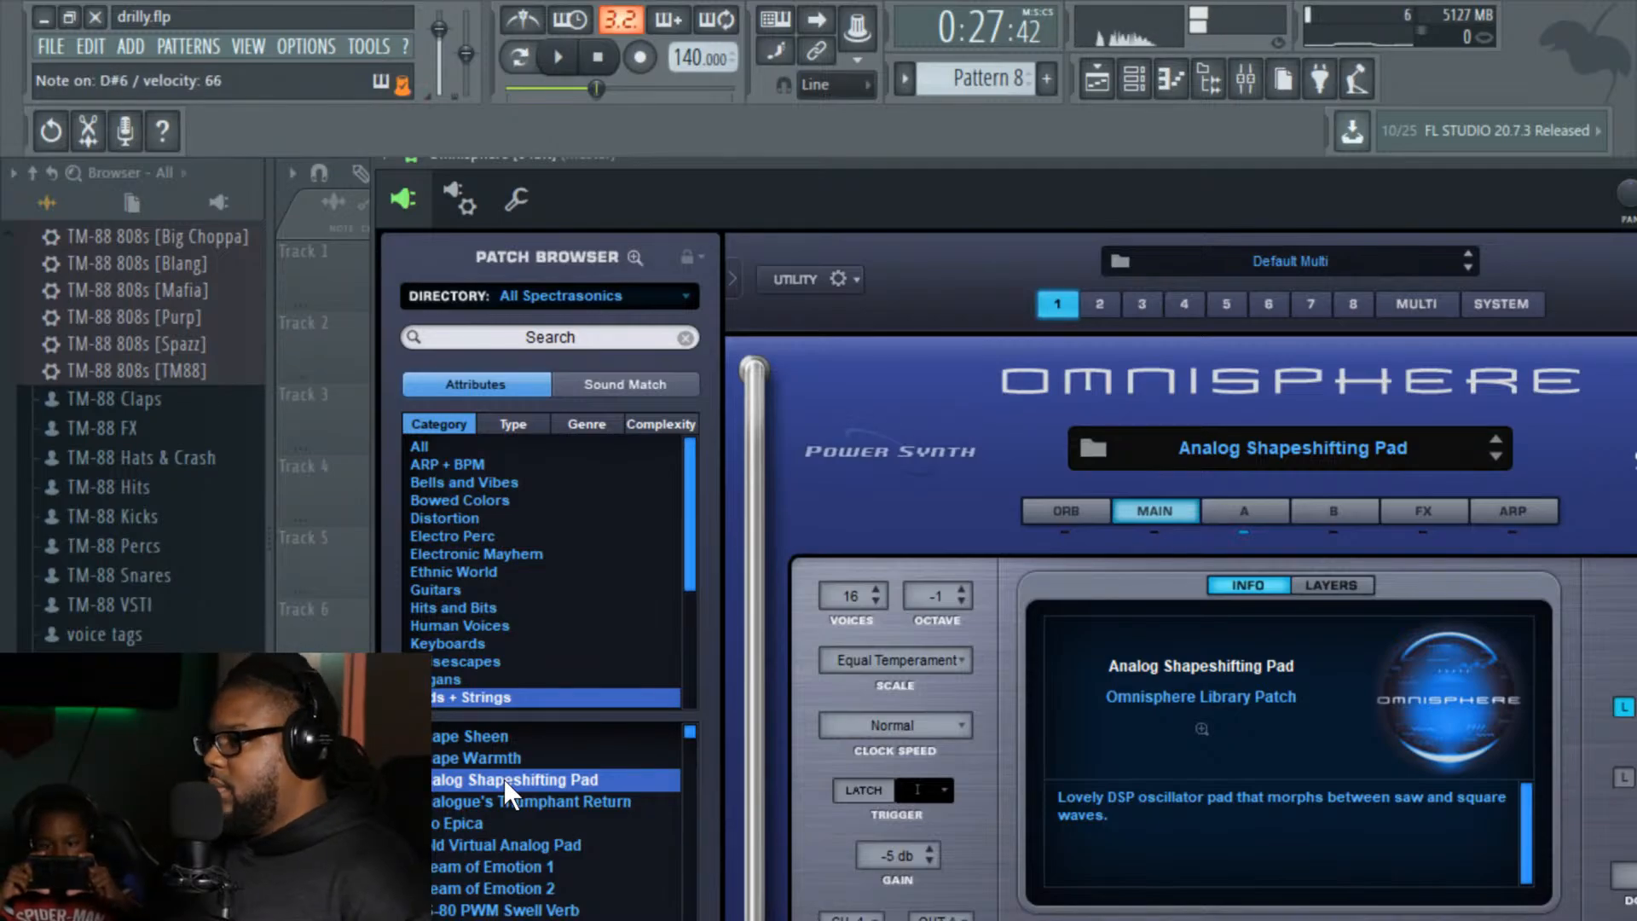
left_click(483, 797)
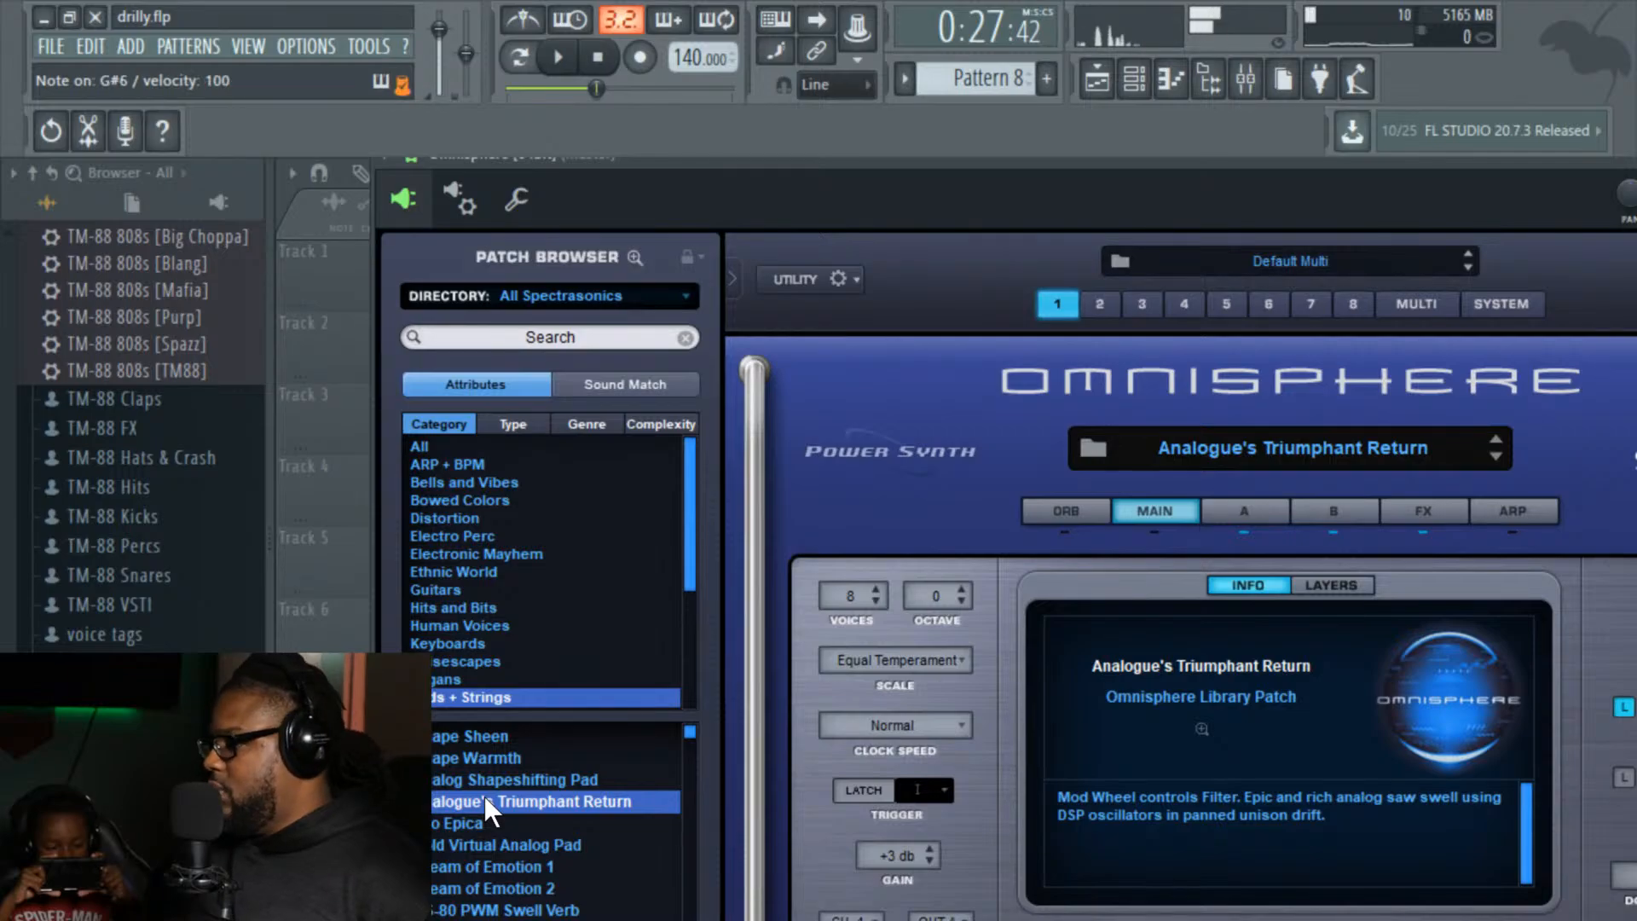
scroll(498, 813, "down", 2)
left_click(496, 812)
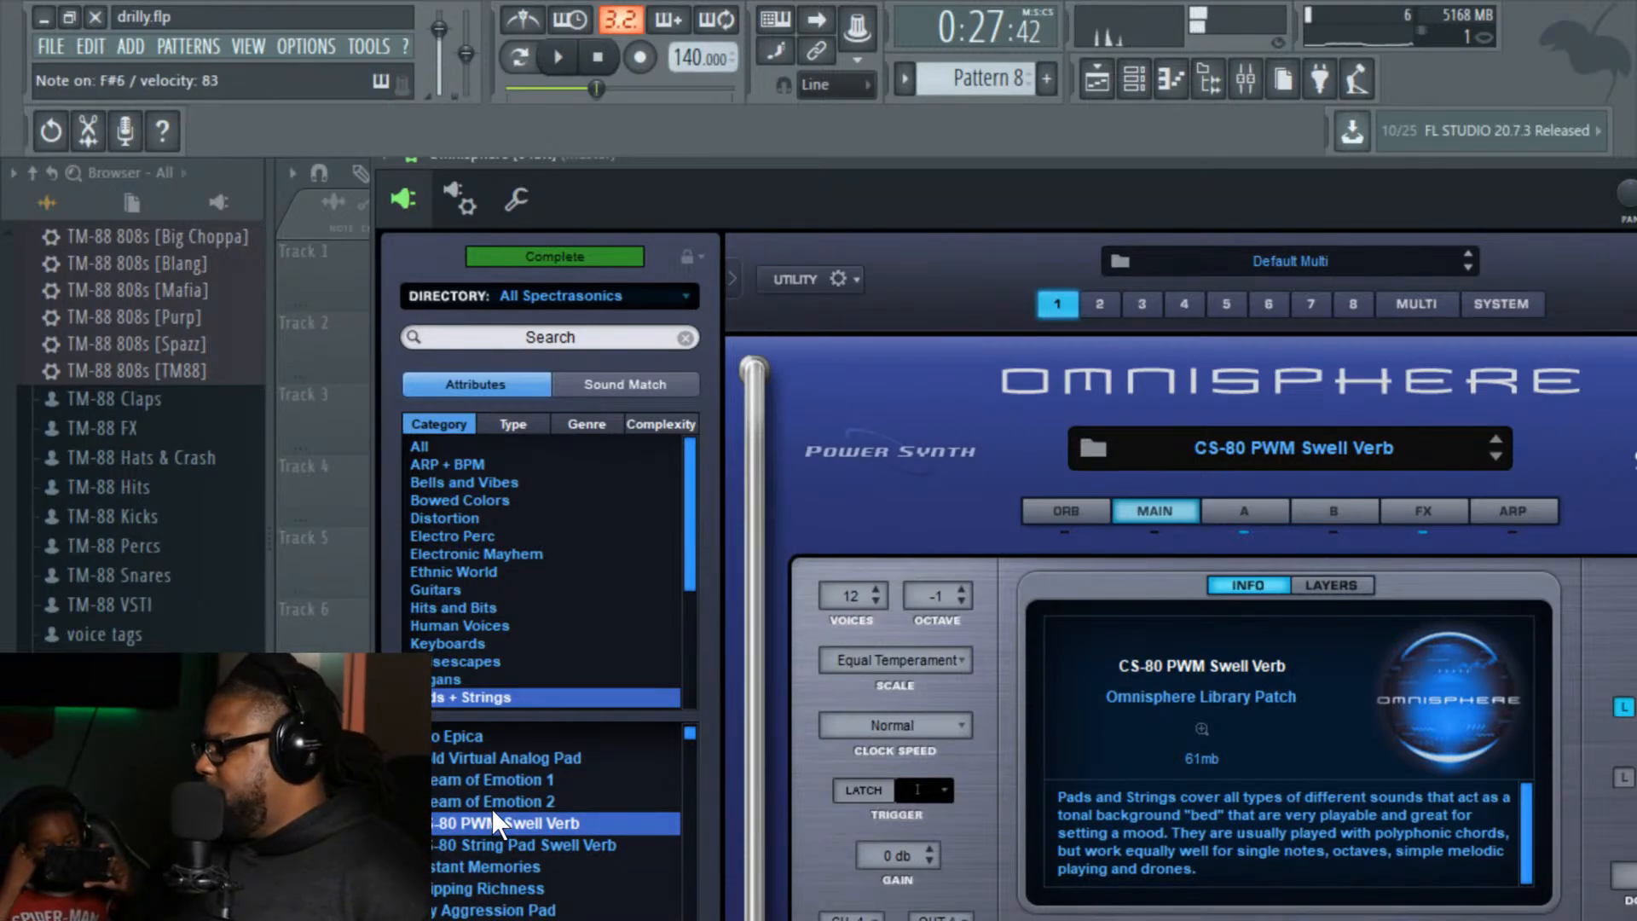
Step: Audition the Pads + Strings patches Dry Aggression Pad, Five Saws Swell Pad, Gorgeous Analogue Pad Dark and Holy of Holys Pad
scroll(507, 789, "down", 2)
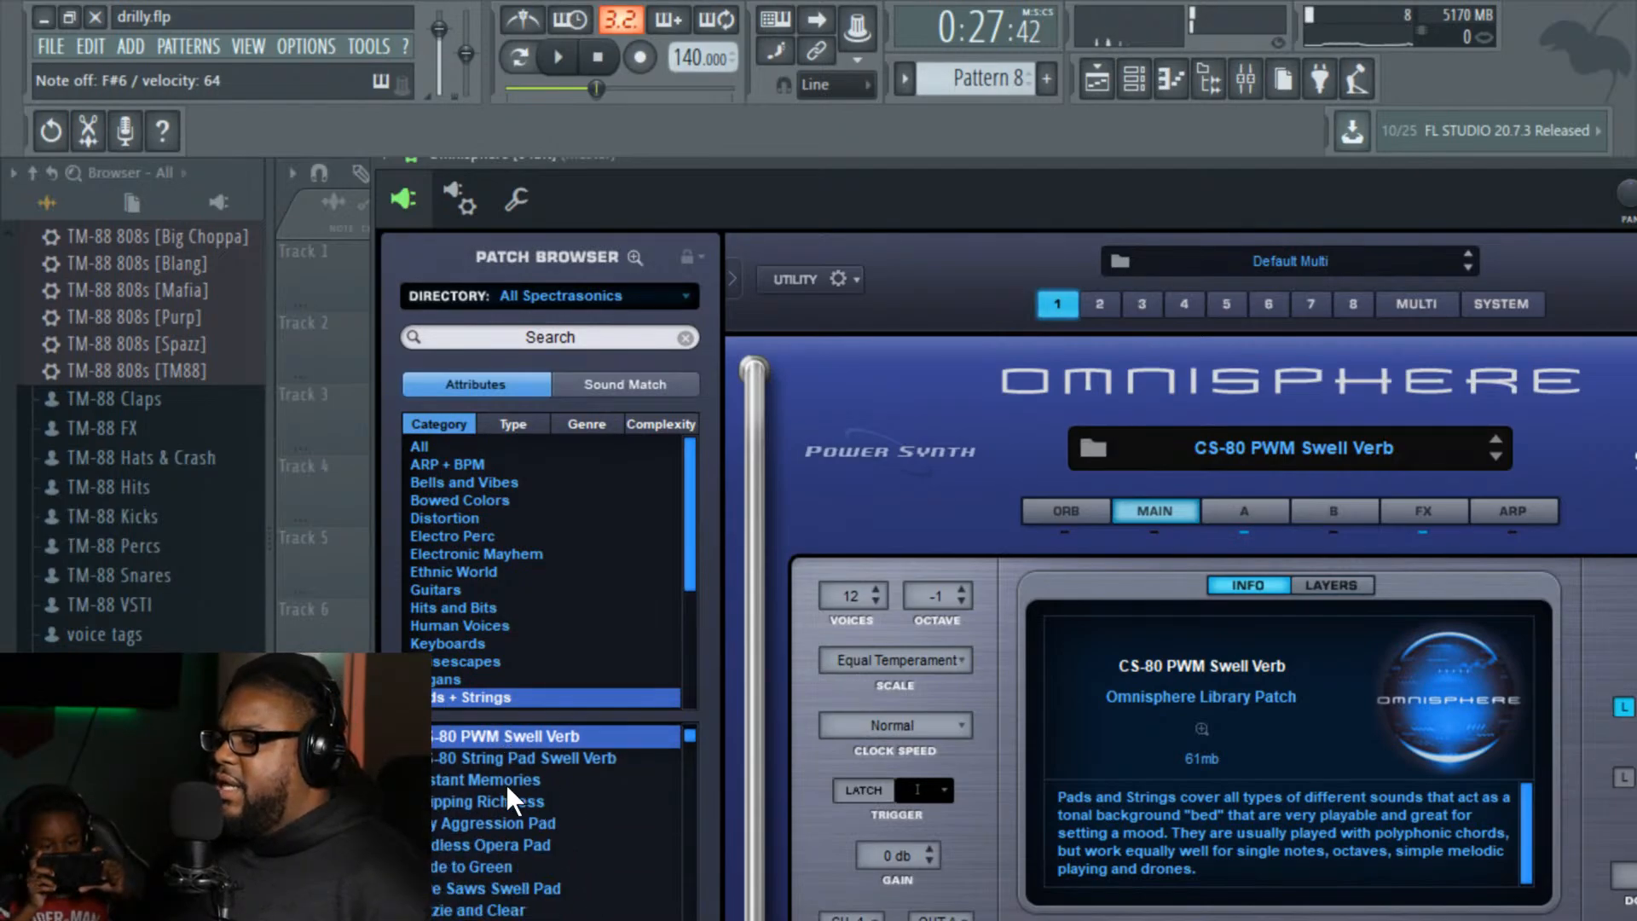
left_click(458, 824)
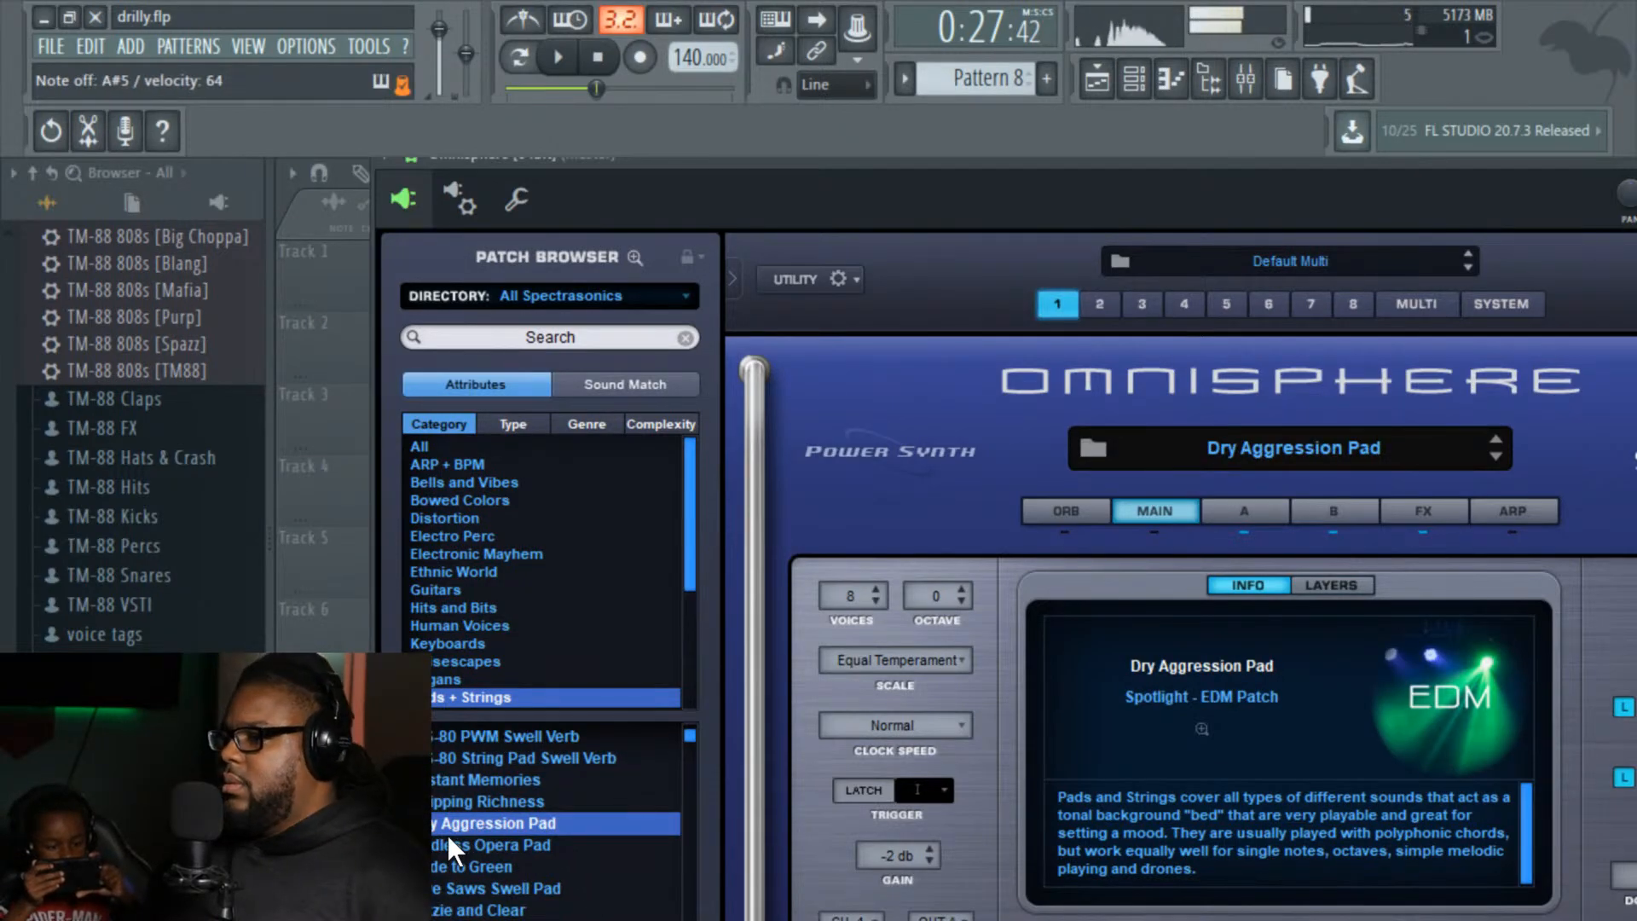
scroll(482, 904, "down", 1)
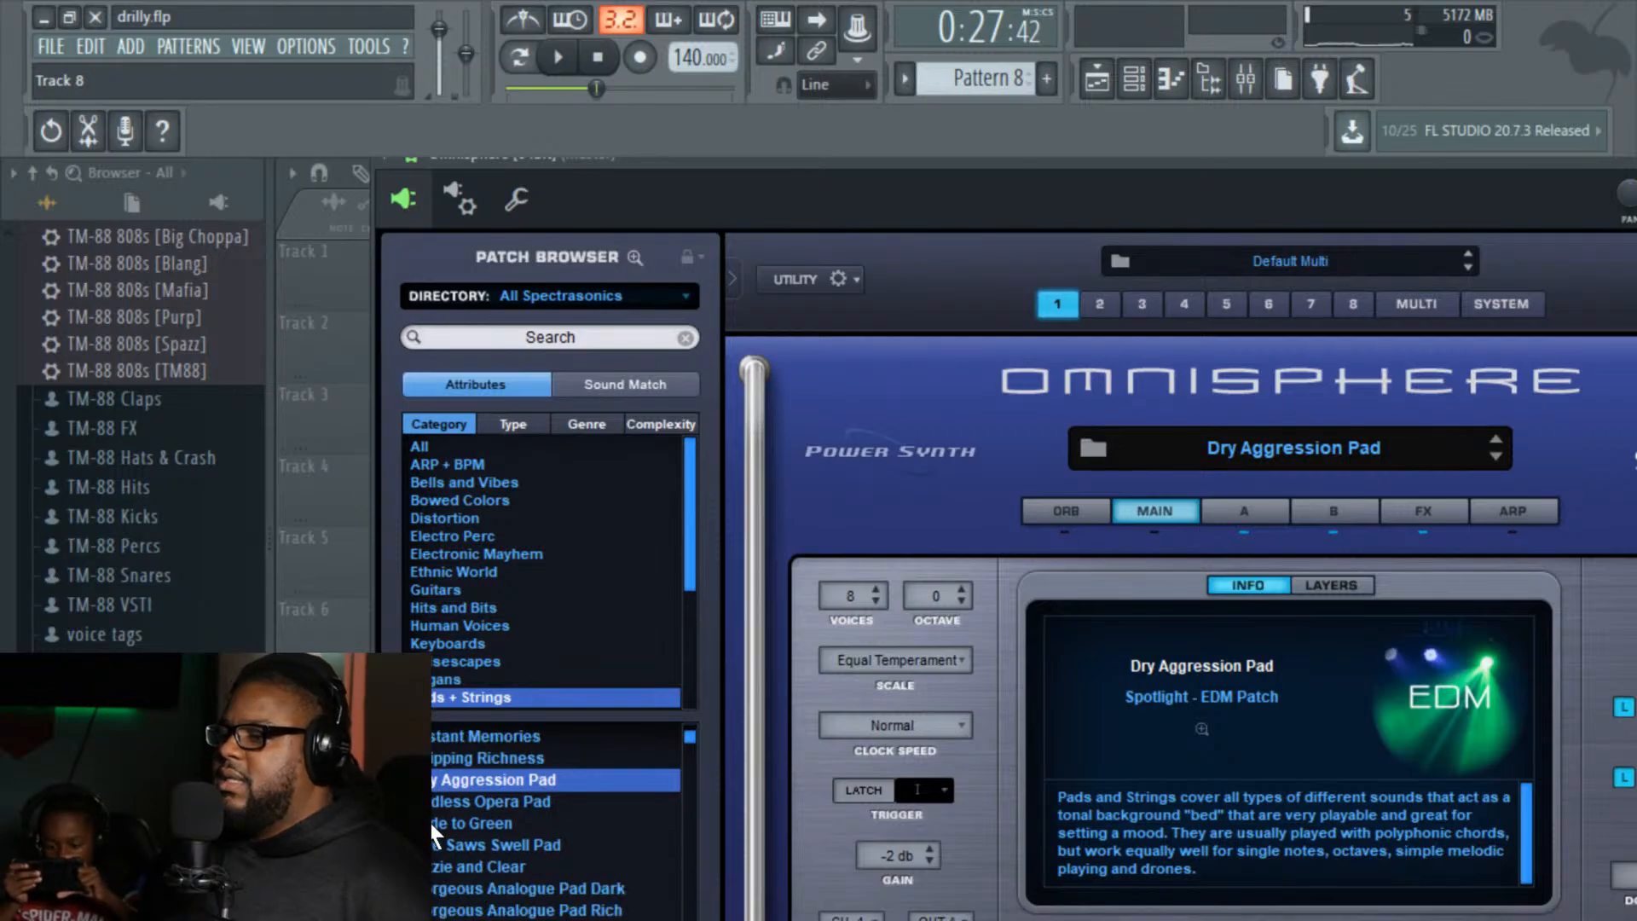
left_click(459, 845)
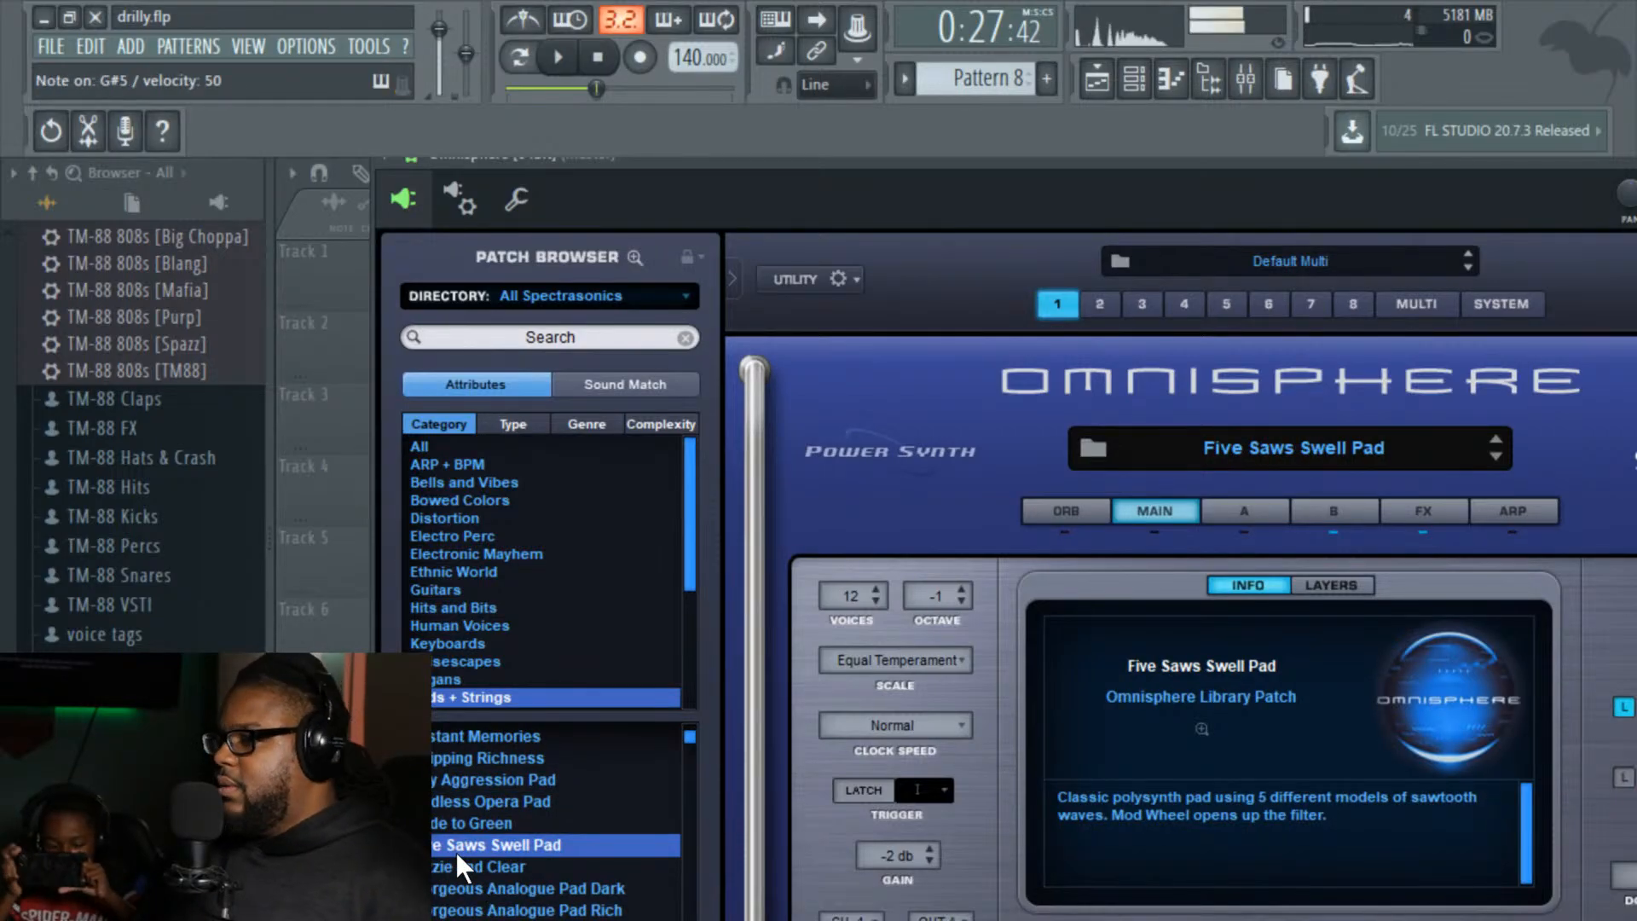
scroll(461, 849, "down", 3)
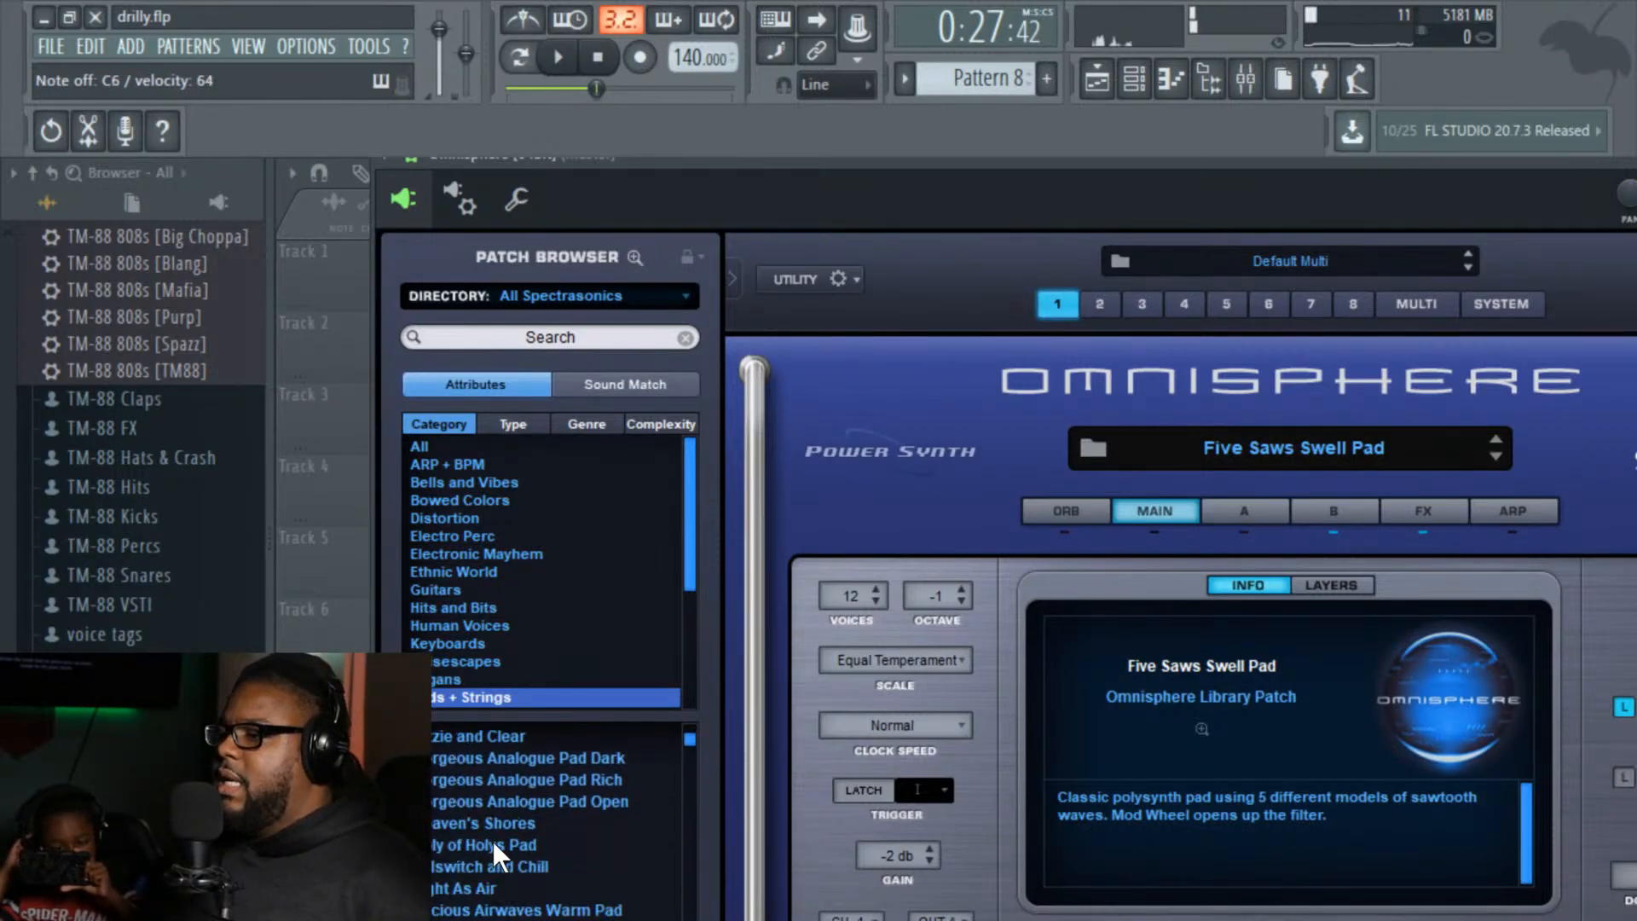
left_click(509, 759)
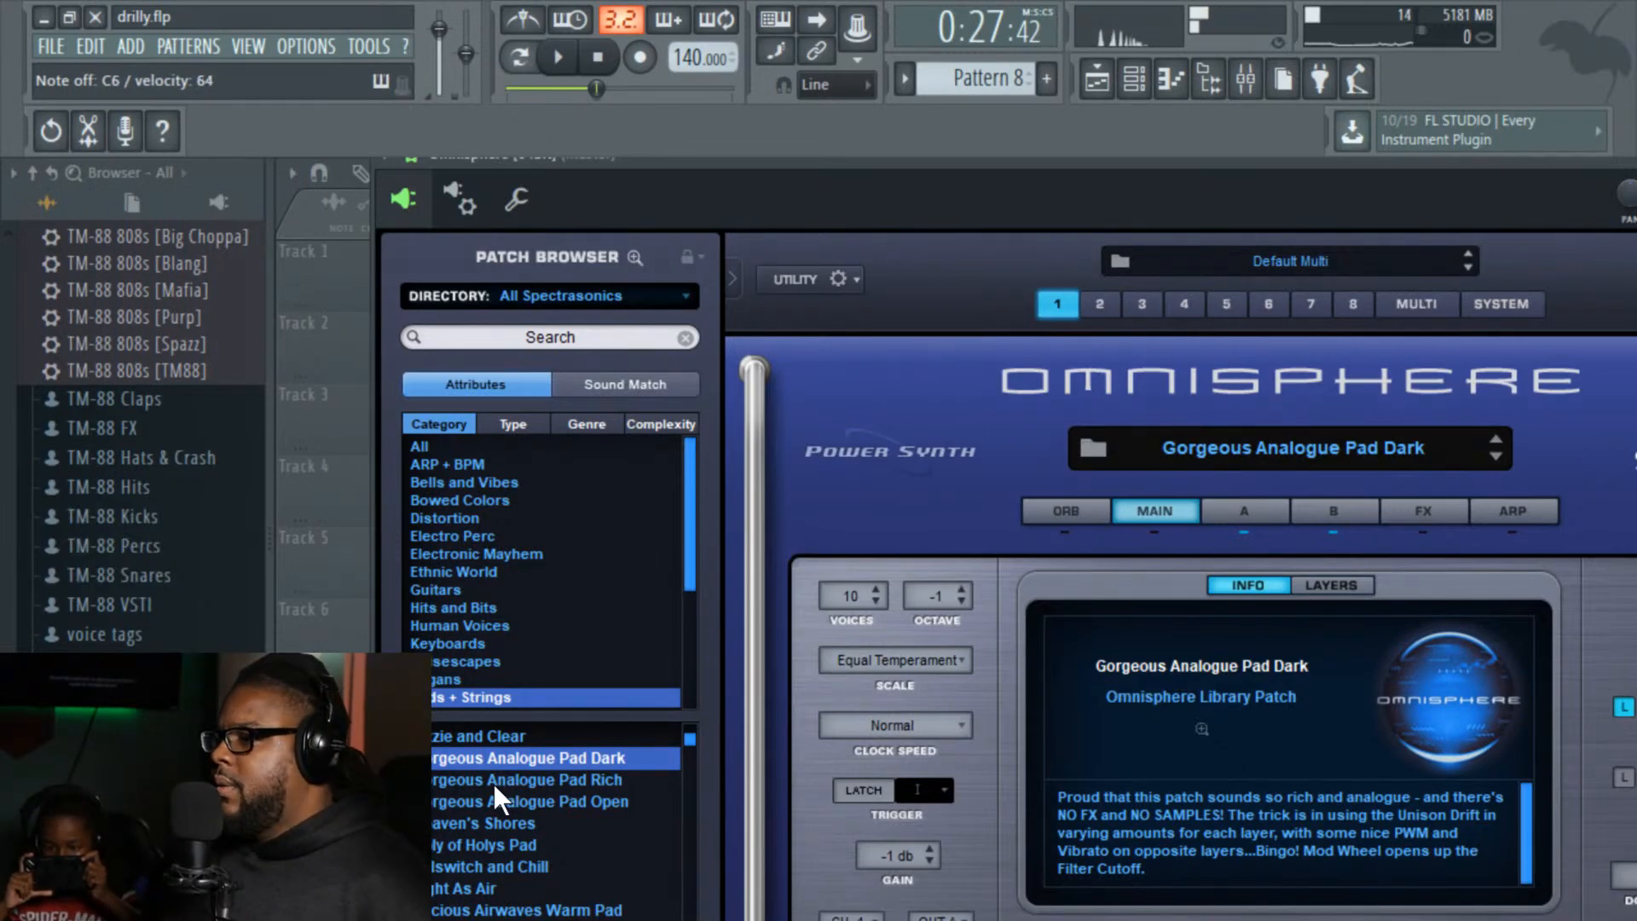
scroll(445, 761, "down", 2)
left_click(462, 755)
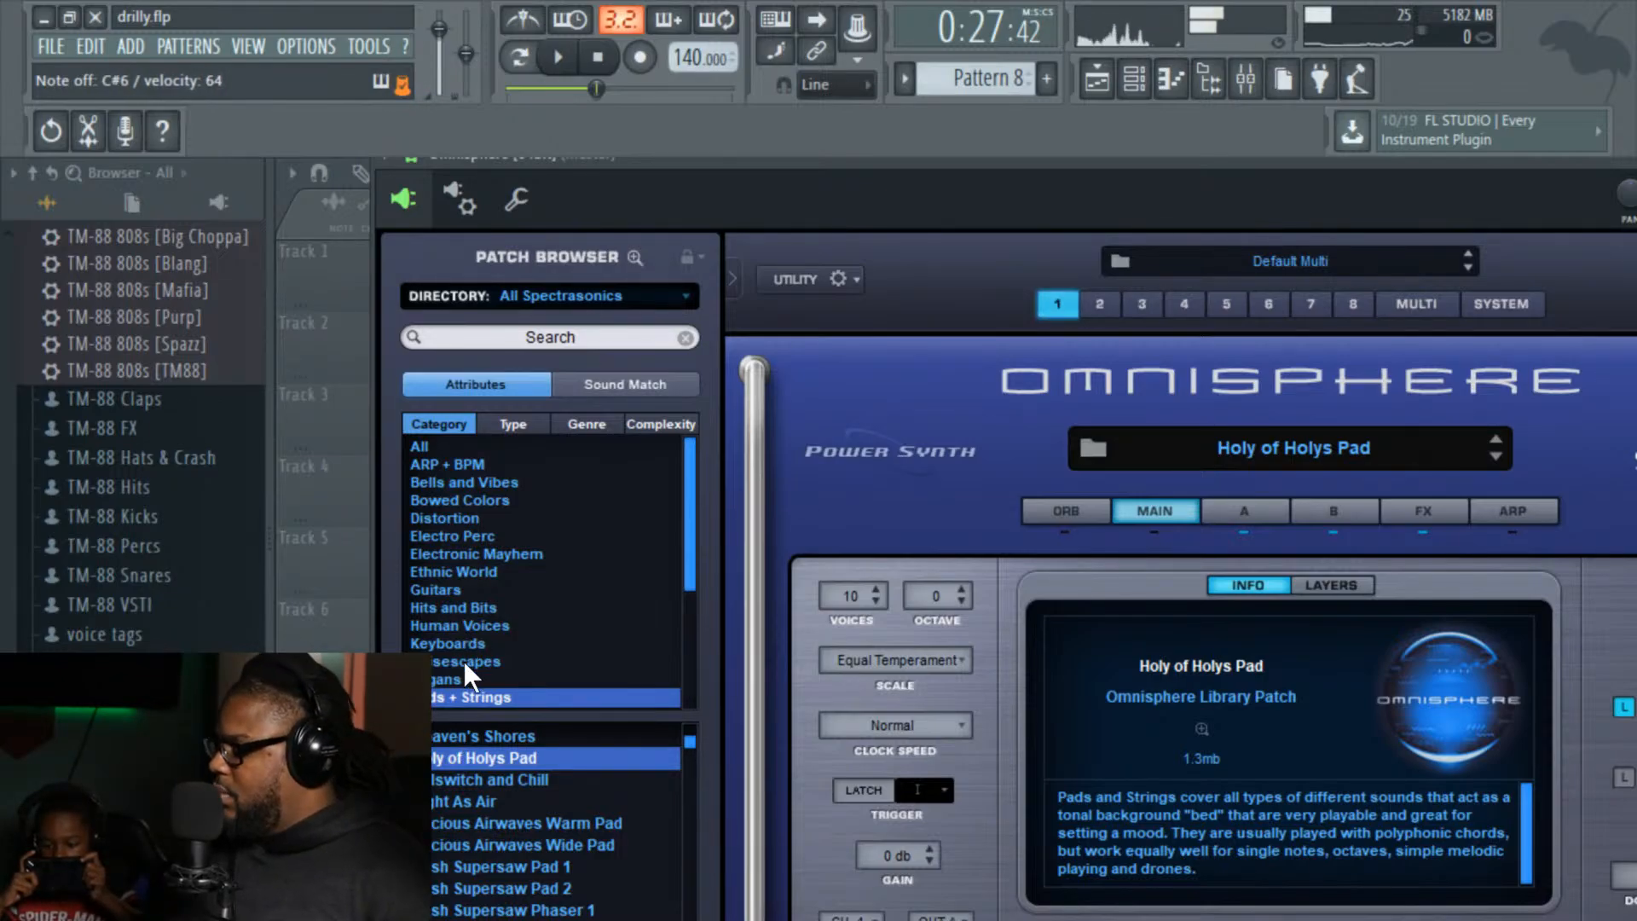
Step: Play the arrangement and audition Lush Supersaw Phaser 1, Phasing Europad, Super Juno Pad and Time of Our Lives Pad over it
left_click(555, 58)
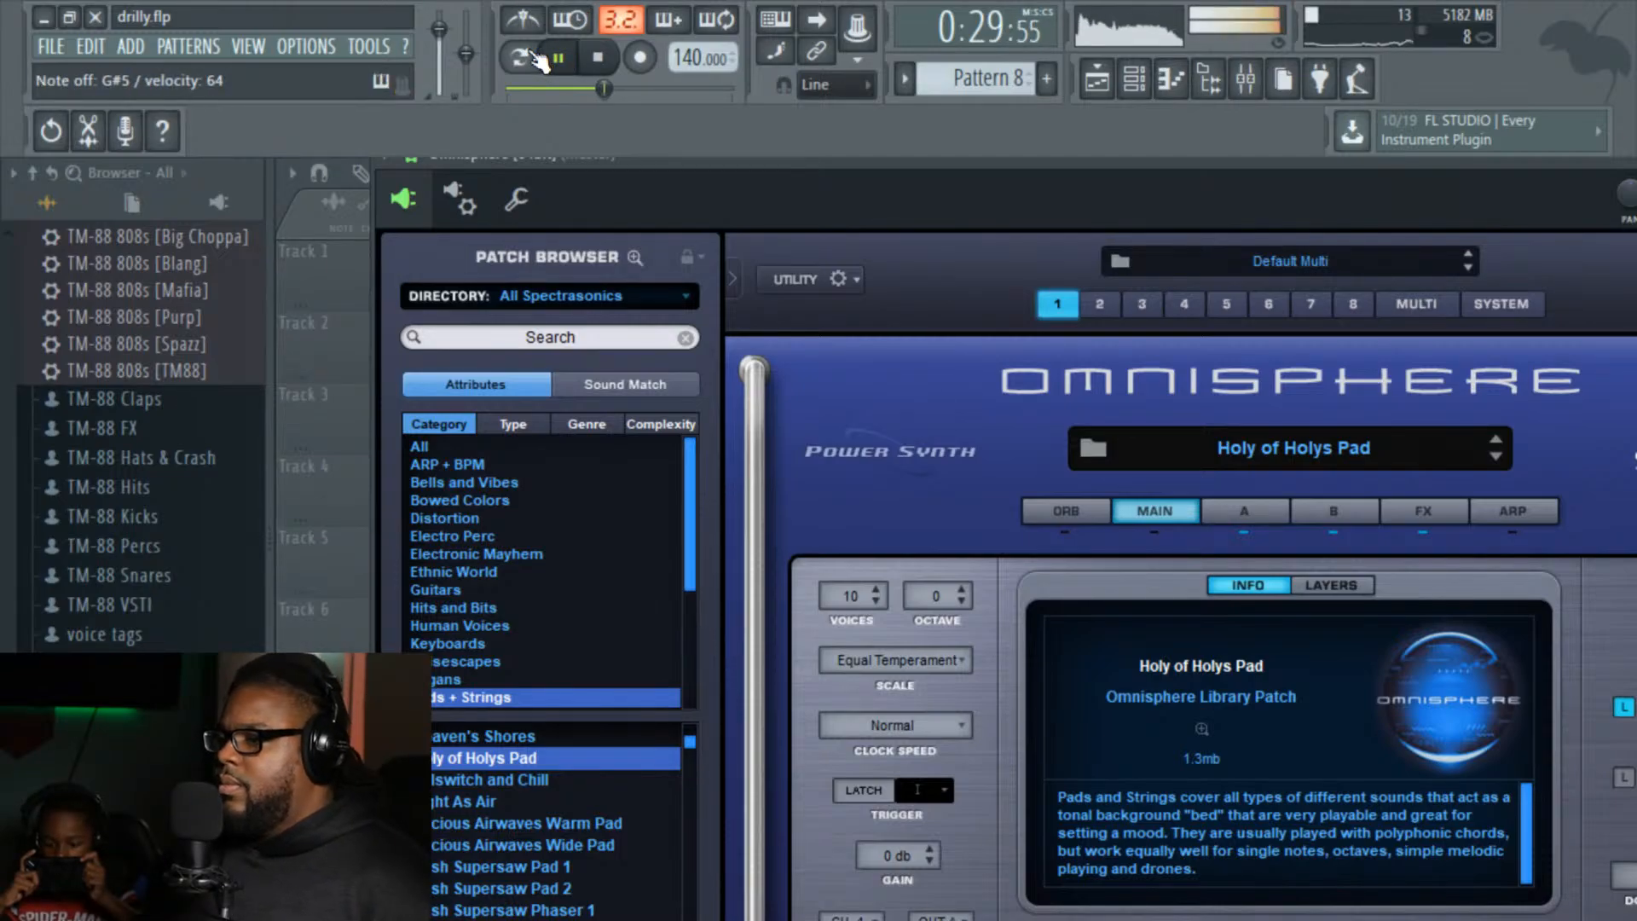
left_click_drag(692, 546, 691, 682)
scroll(500, 757, "down", 4)
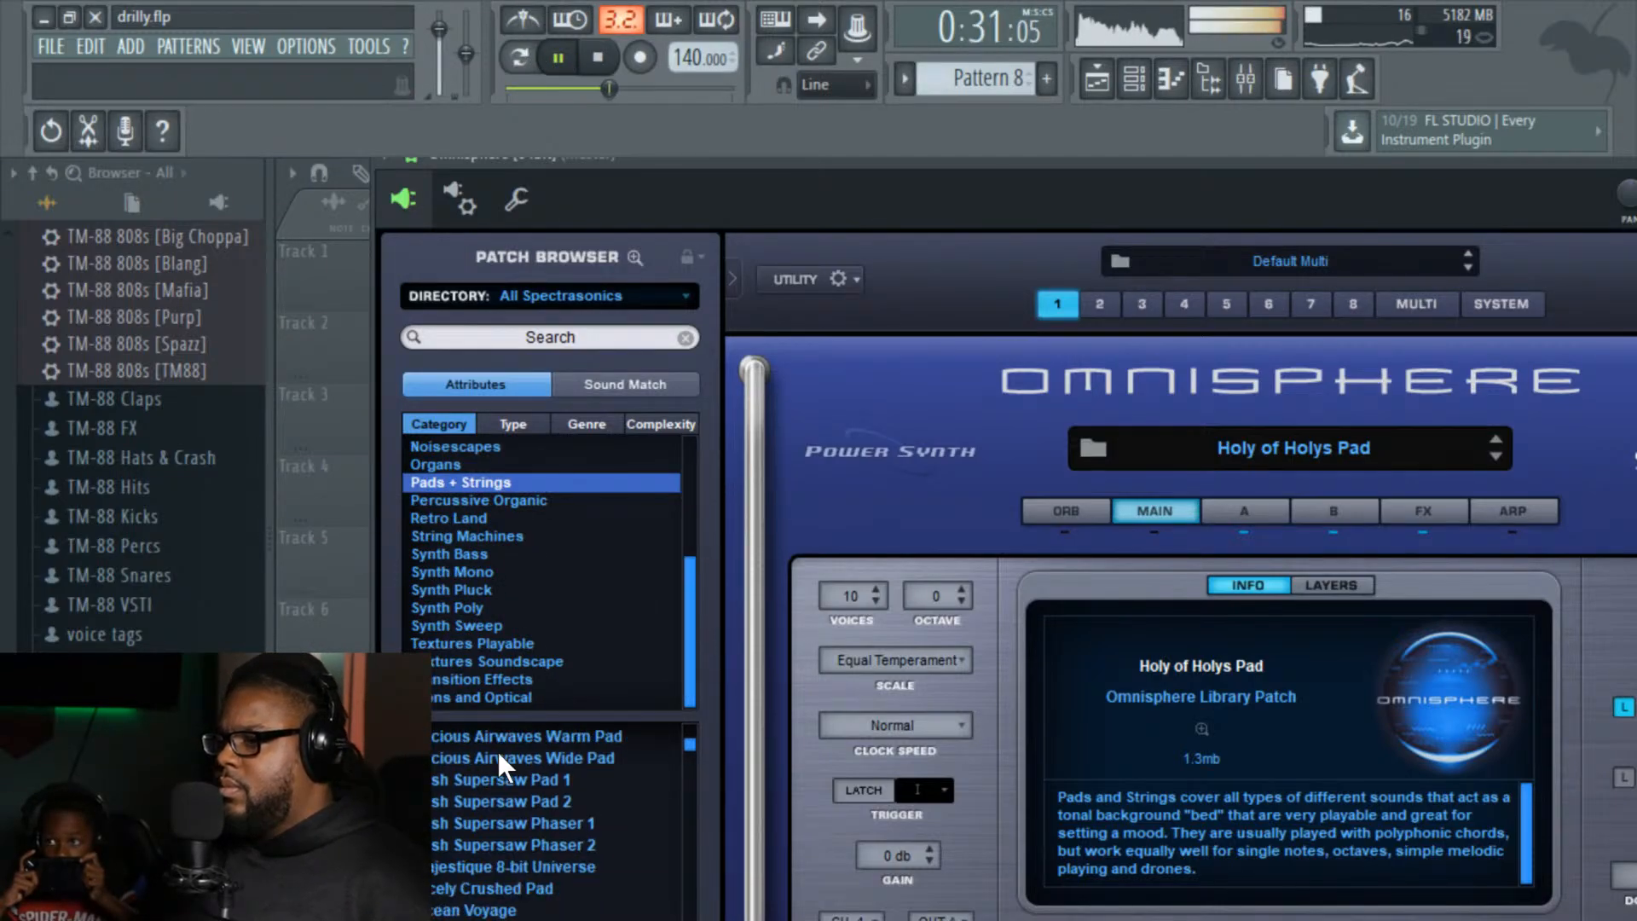
left_click(502, 820)
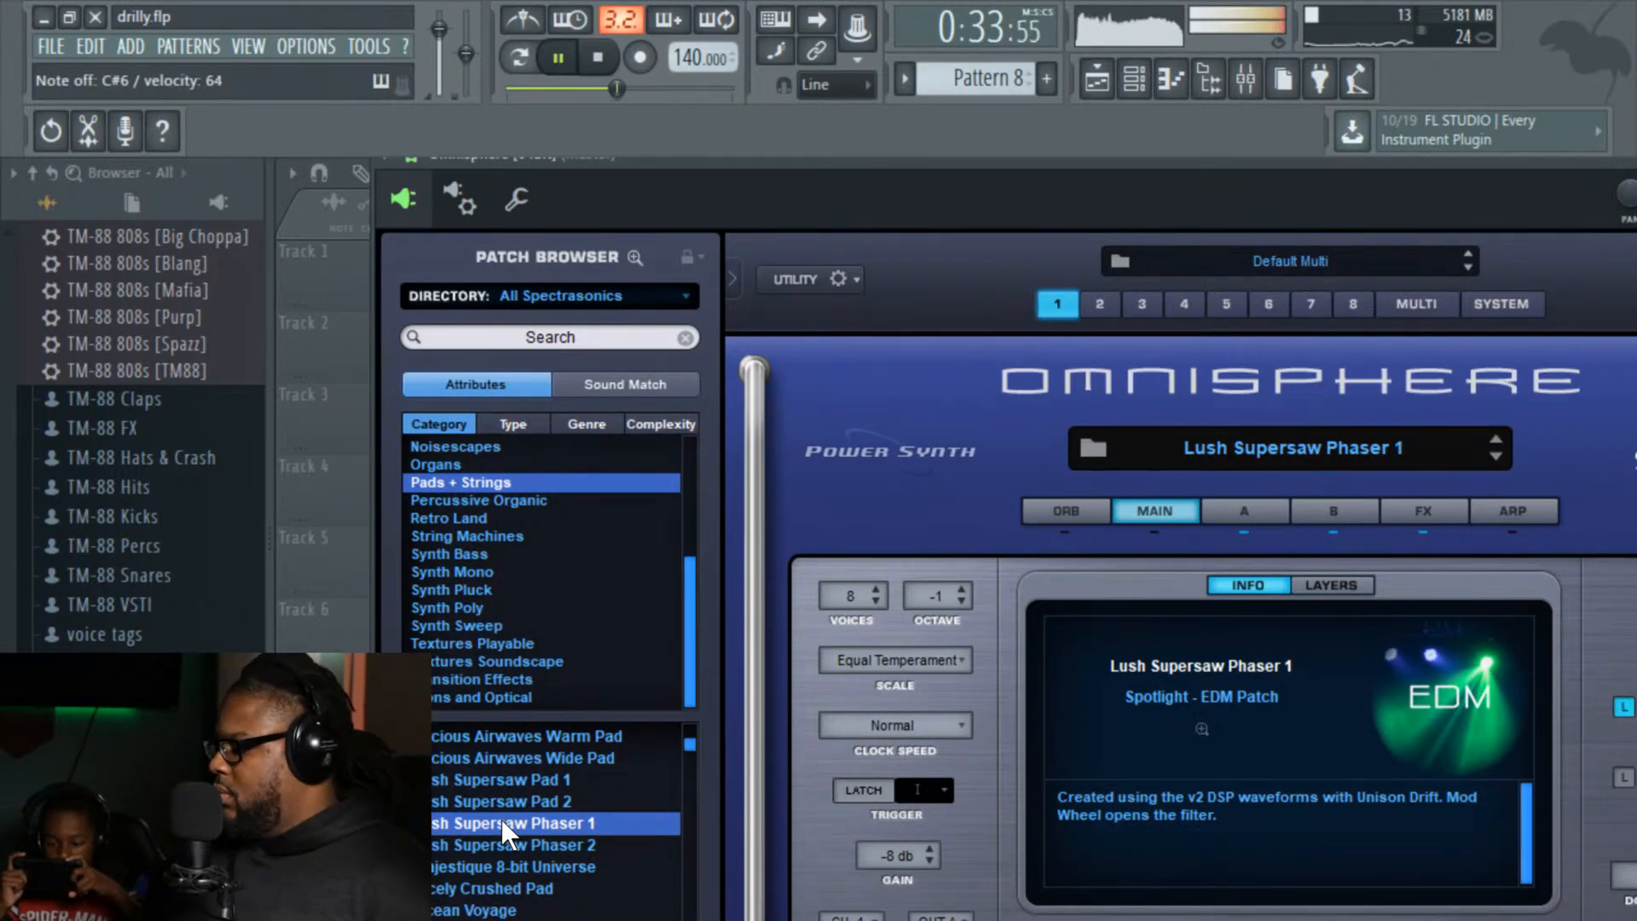
scroll(499, 843, "down", 3)
left_click(495, 846)
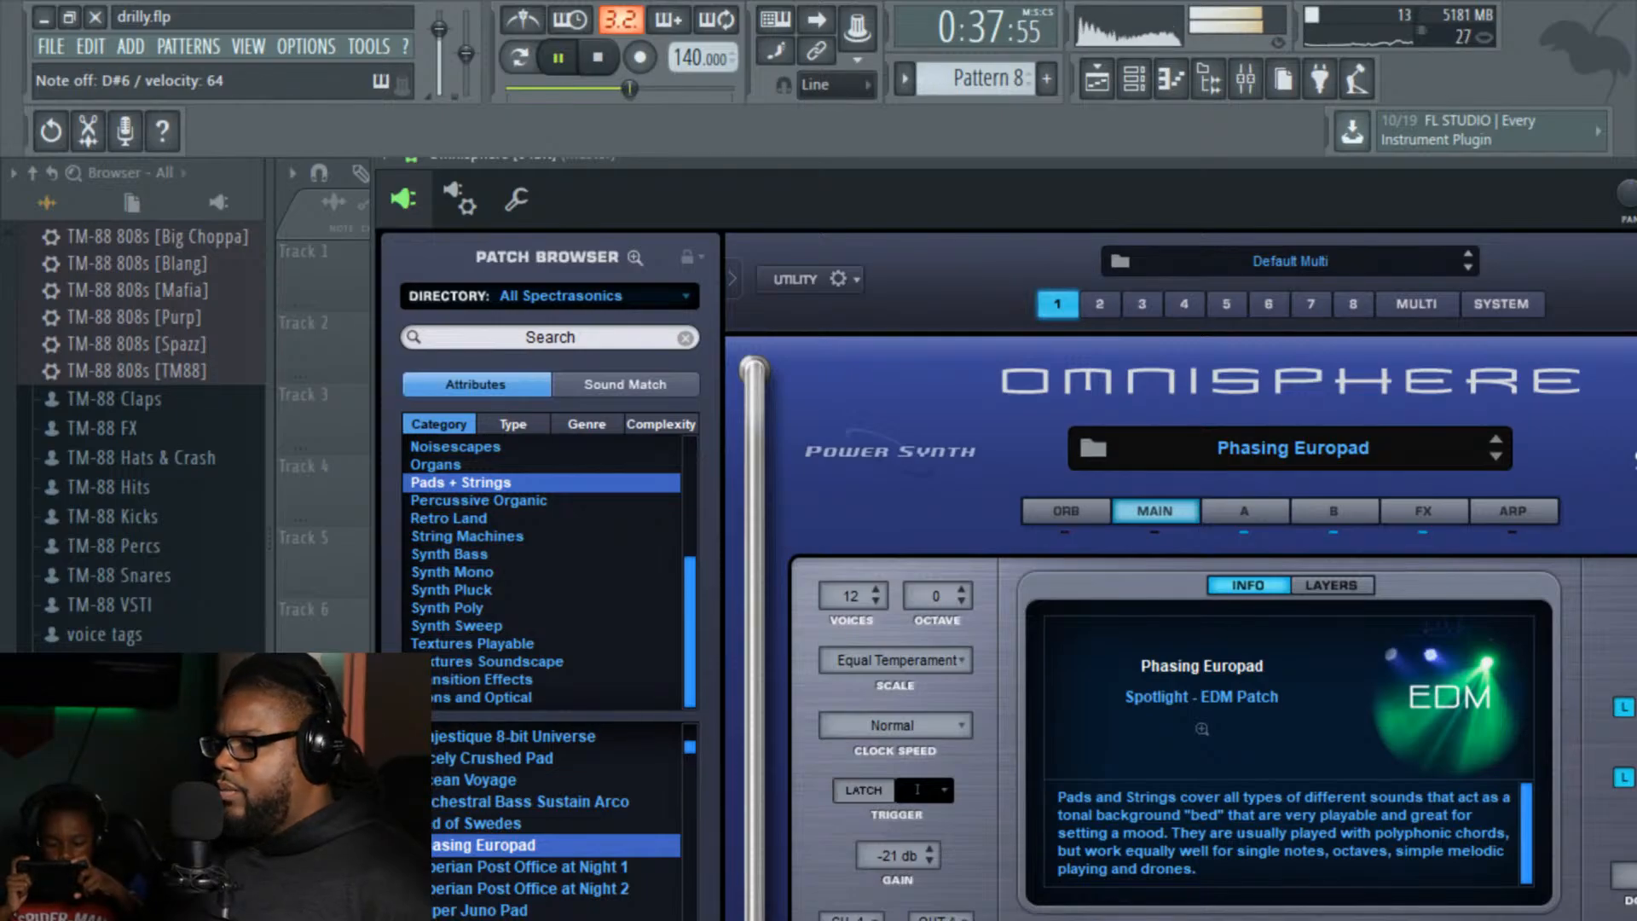
scroll(493, 850, "down", 3)
left_click(484, 778)
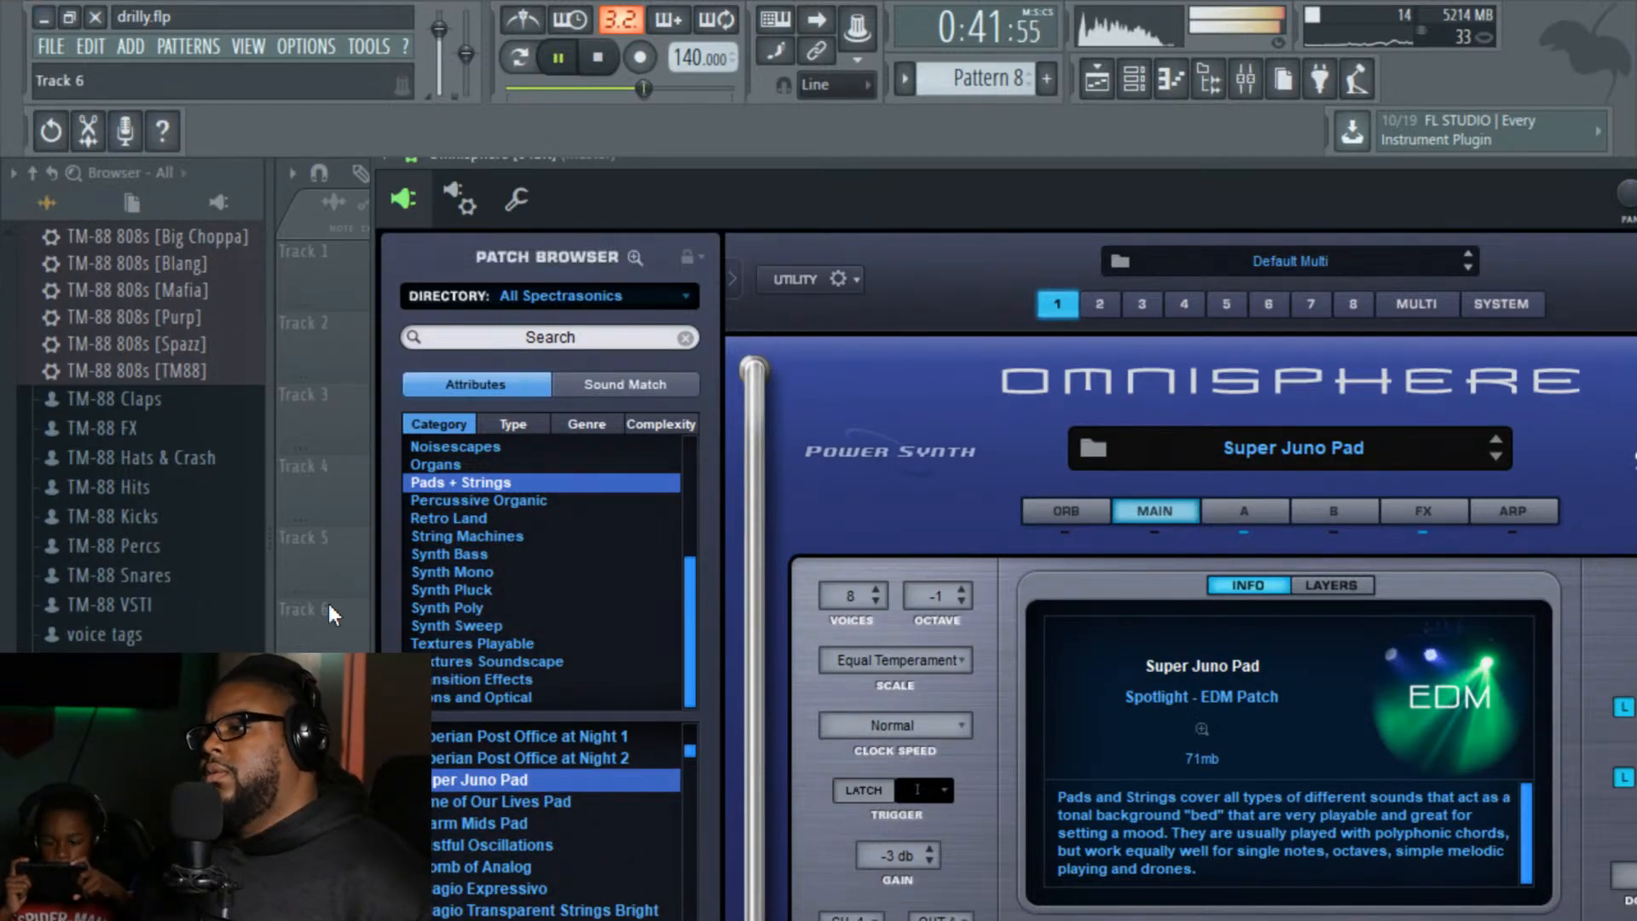
left_click(467, 798)
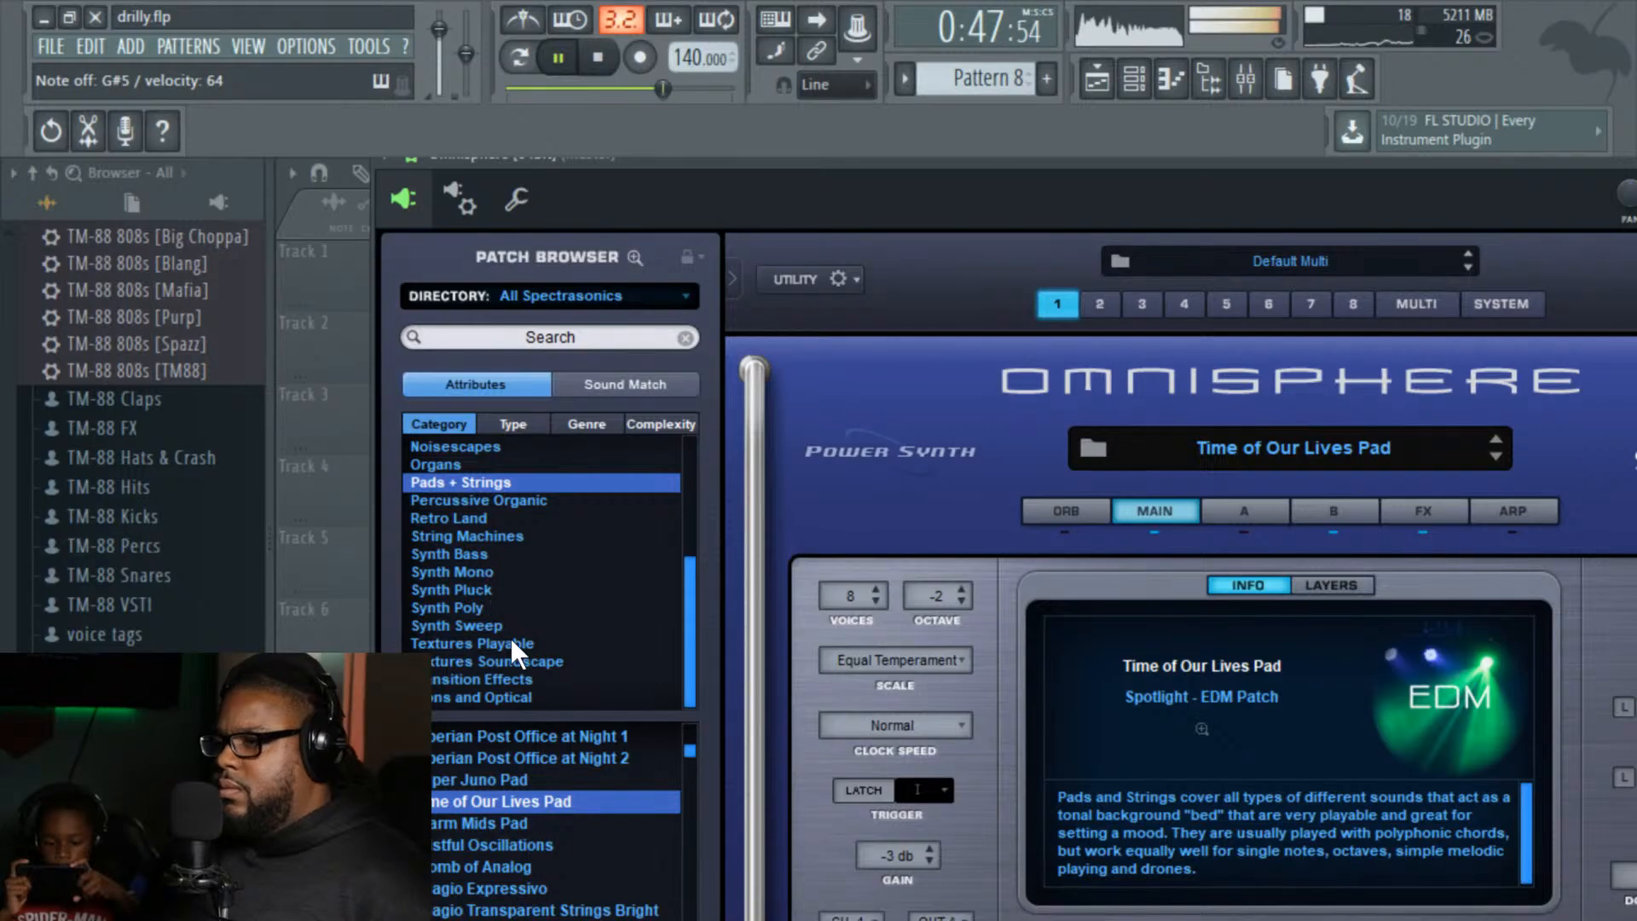
Step: Switch the patch category to Synth Mono, audition Armando Pluck and Bad Philosophy Lead over the beat, and stop playback
left_click(483, 573)
left_click(502, 780)
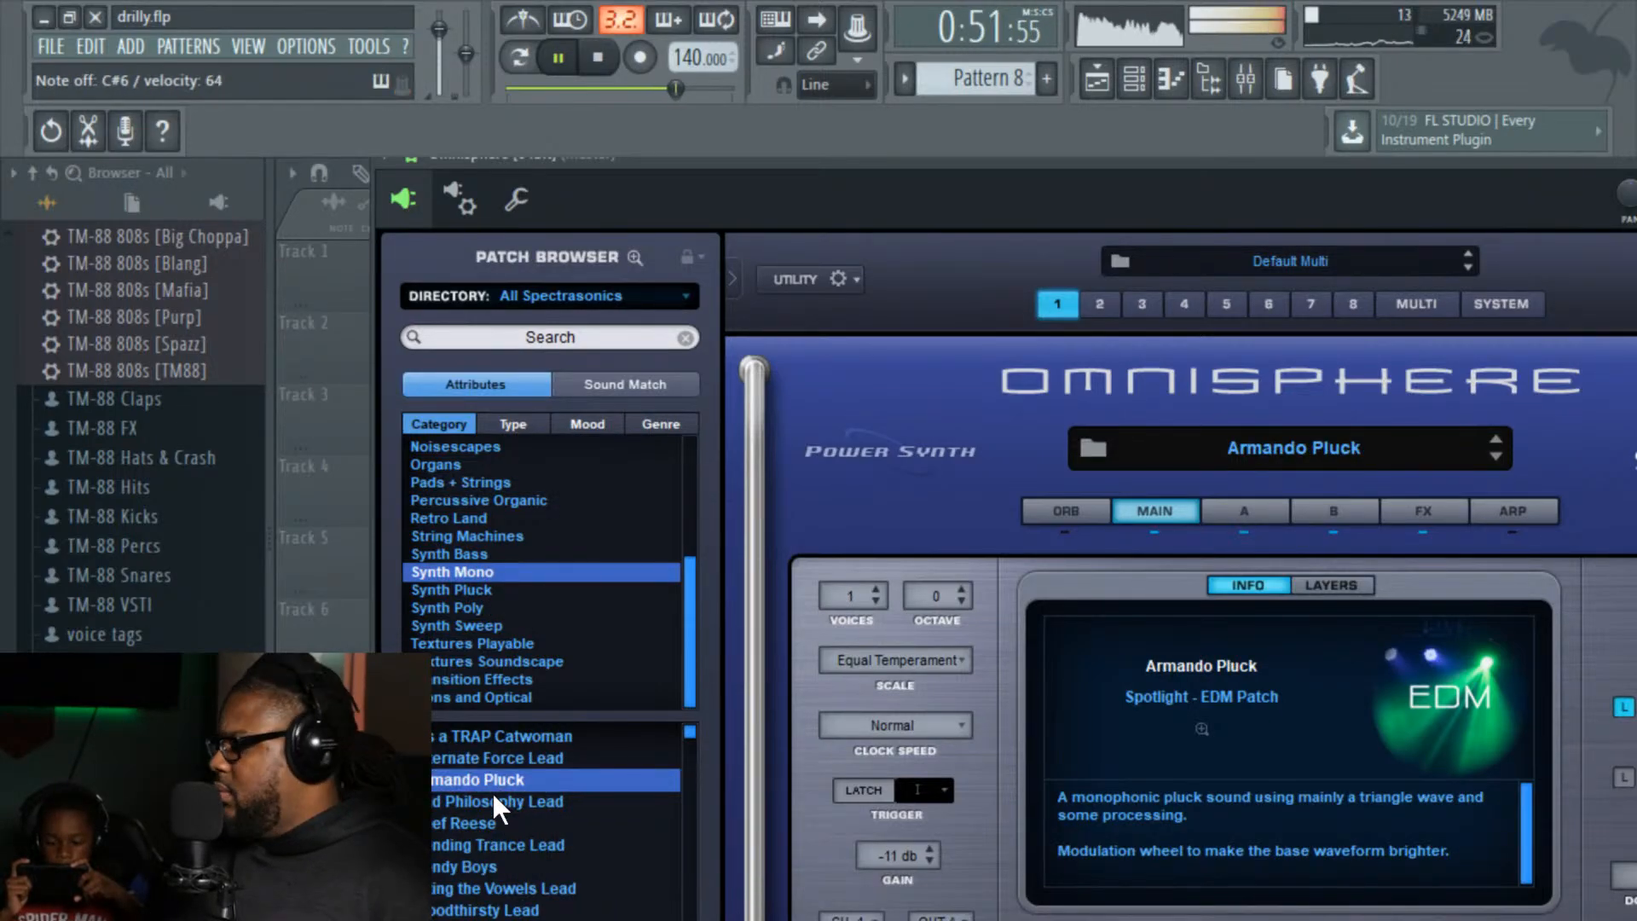
left_click(478, 802)
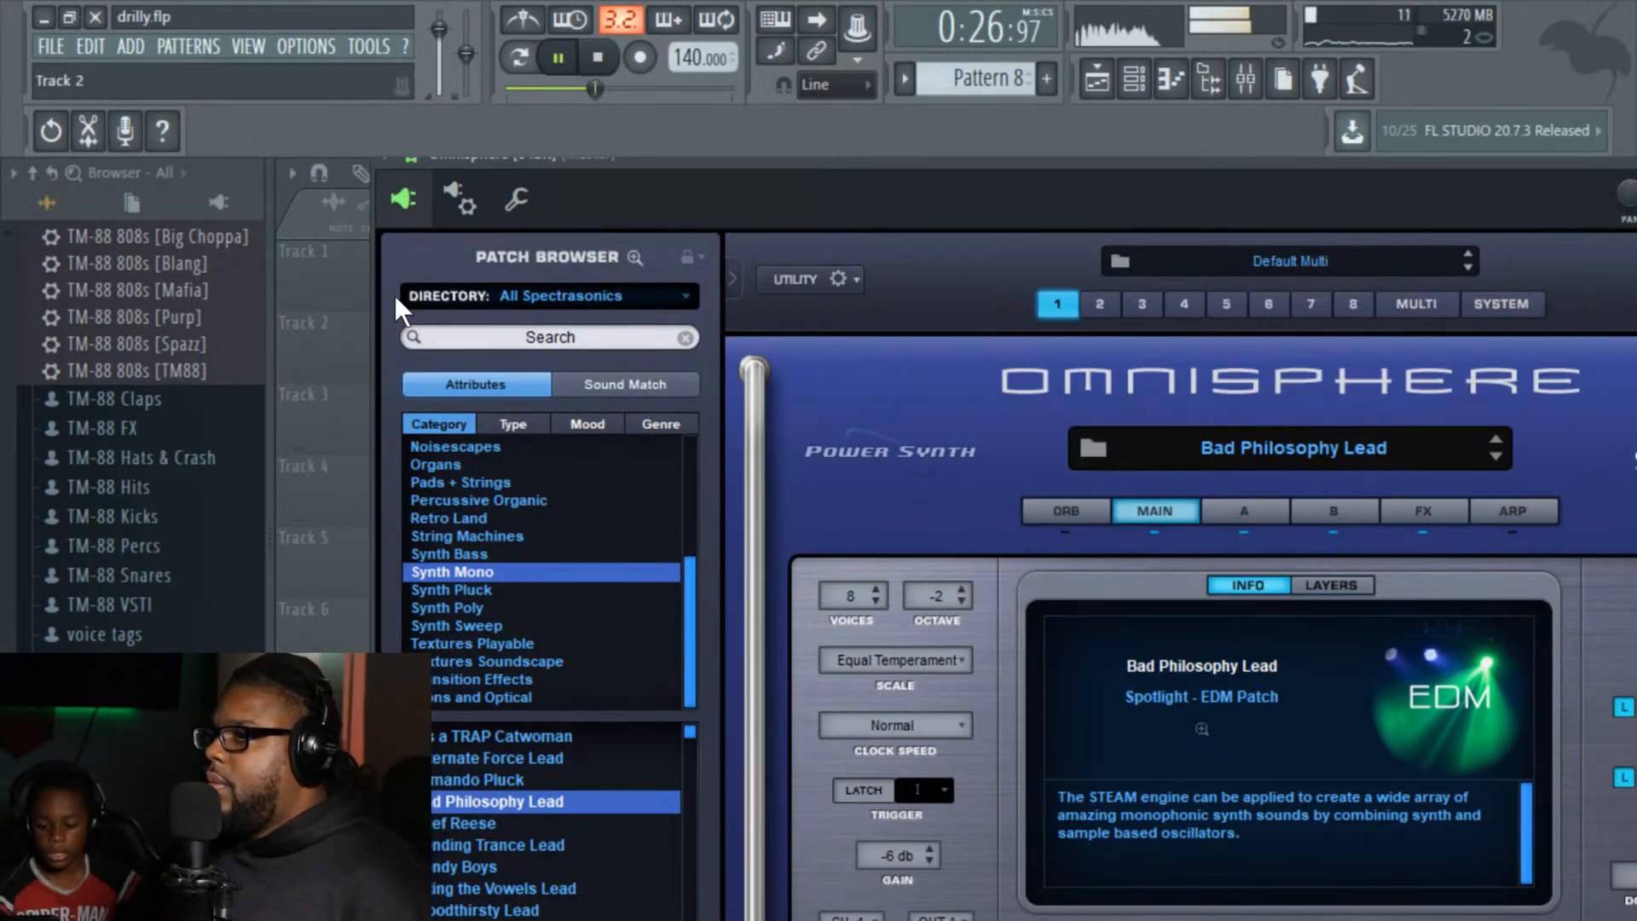
left_click(599, 61)
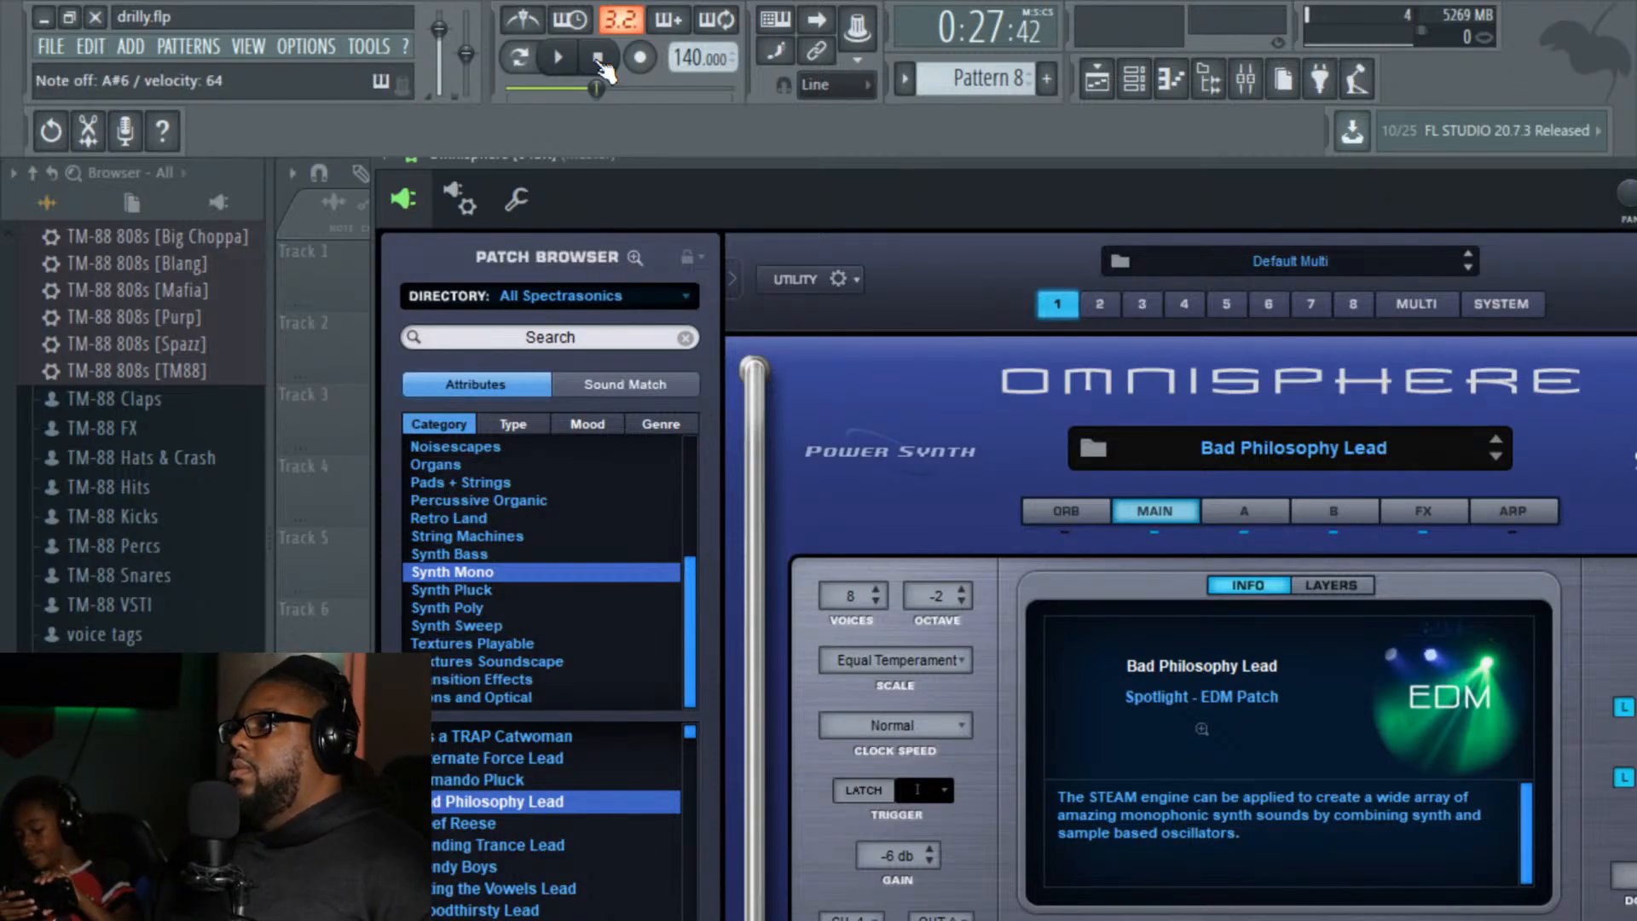
Step: Play the beat, audition Beef Reese, Bending Trance Lead and Bendy Boys, load Biting the Vowels Lead, and stop playback
left_click(558, 60)
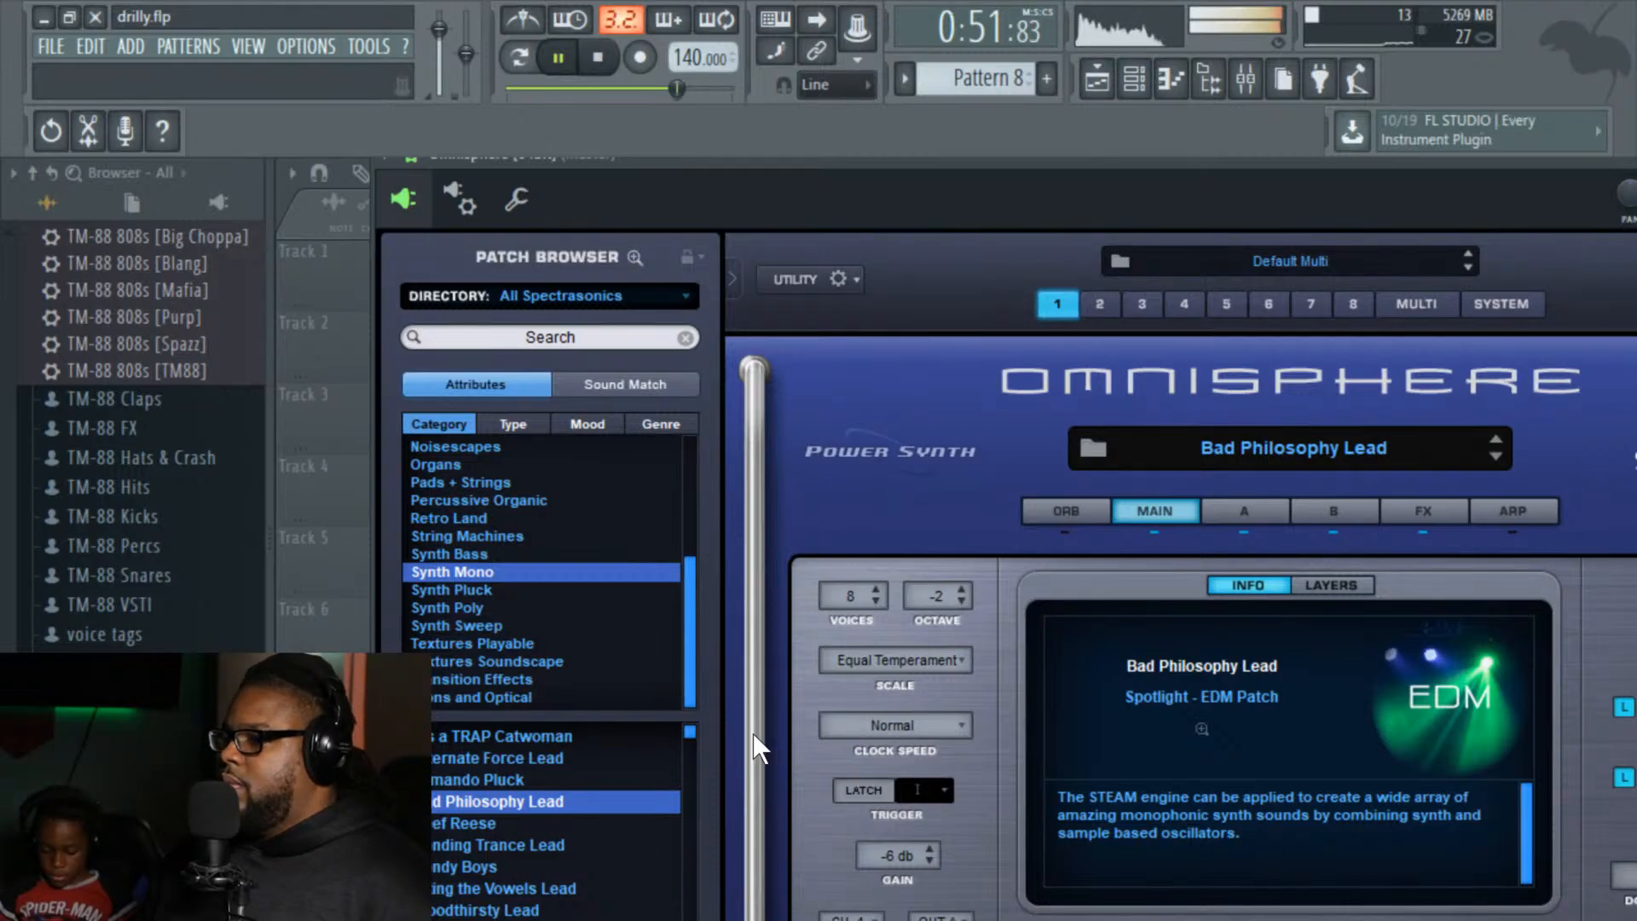
left_click(448, 822)
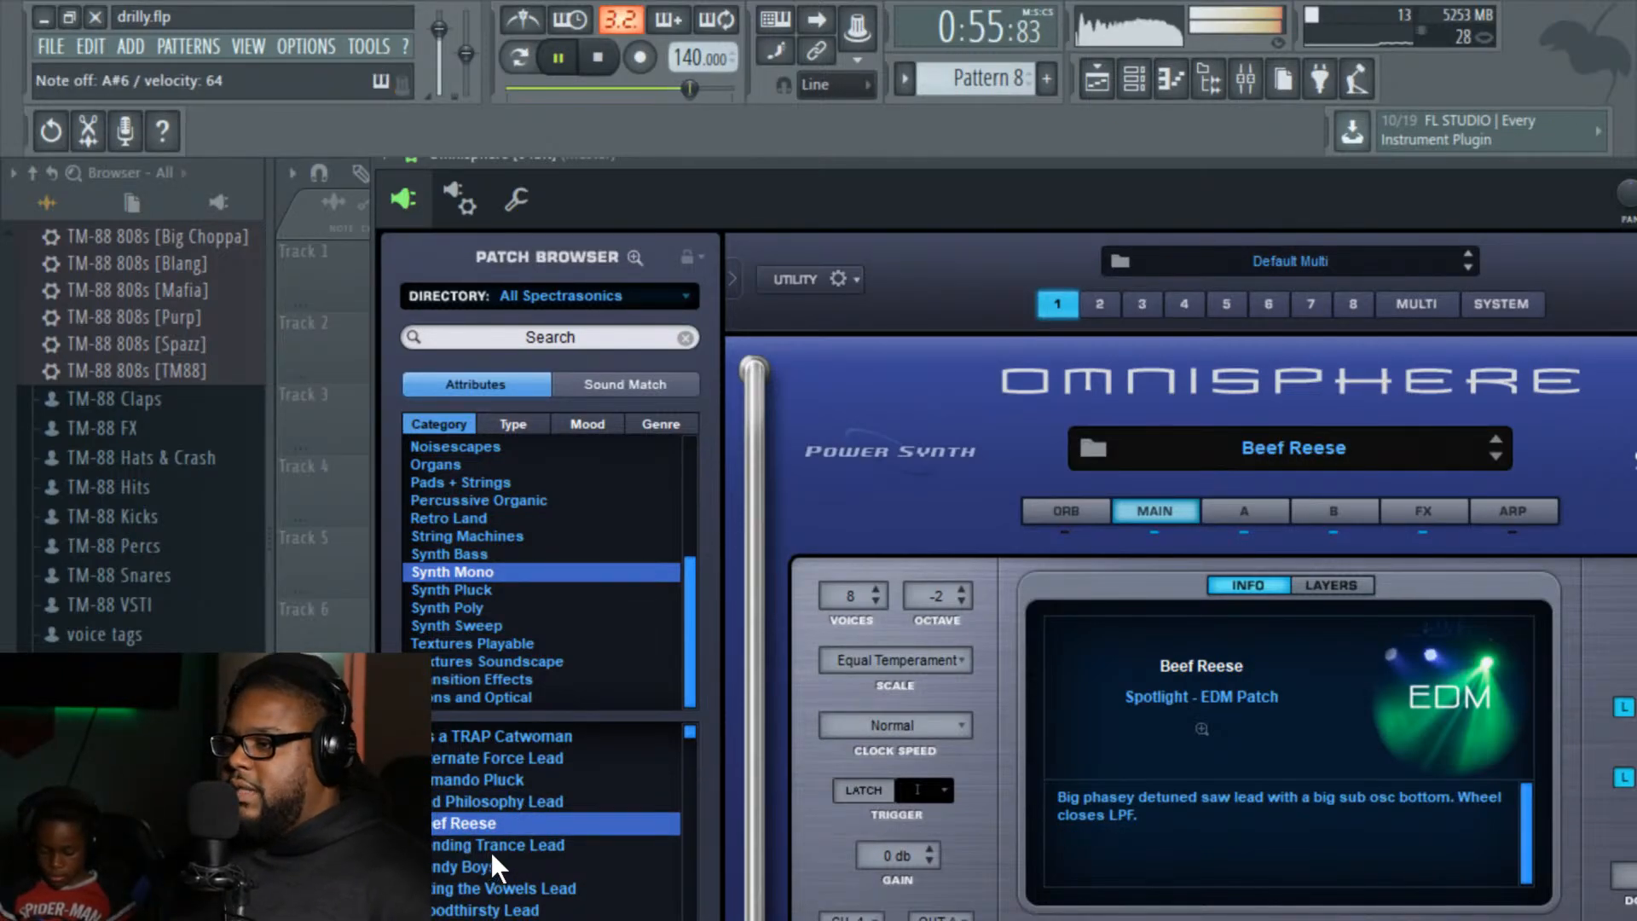
left_click(489, 848)
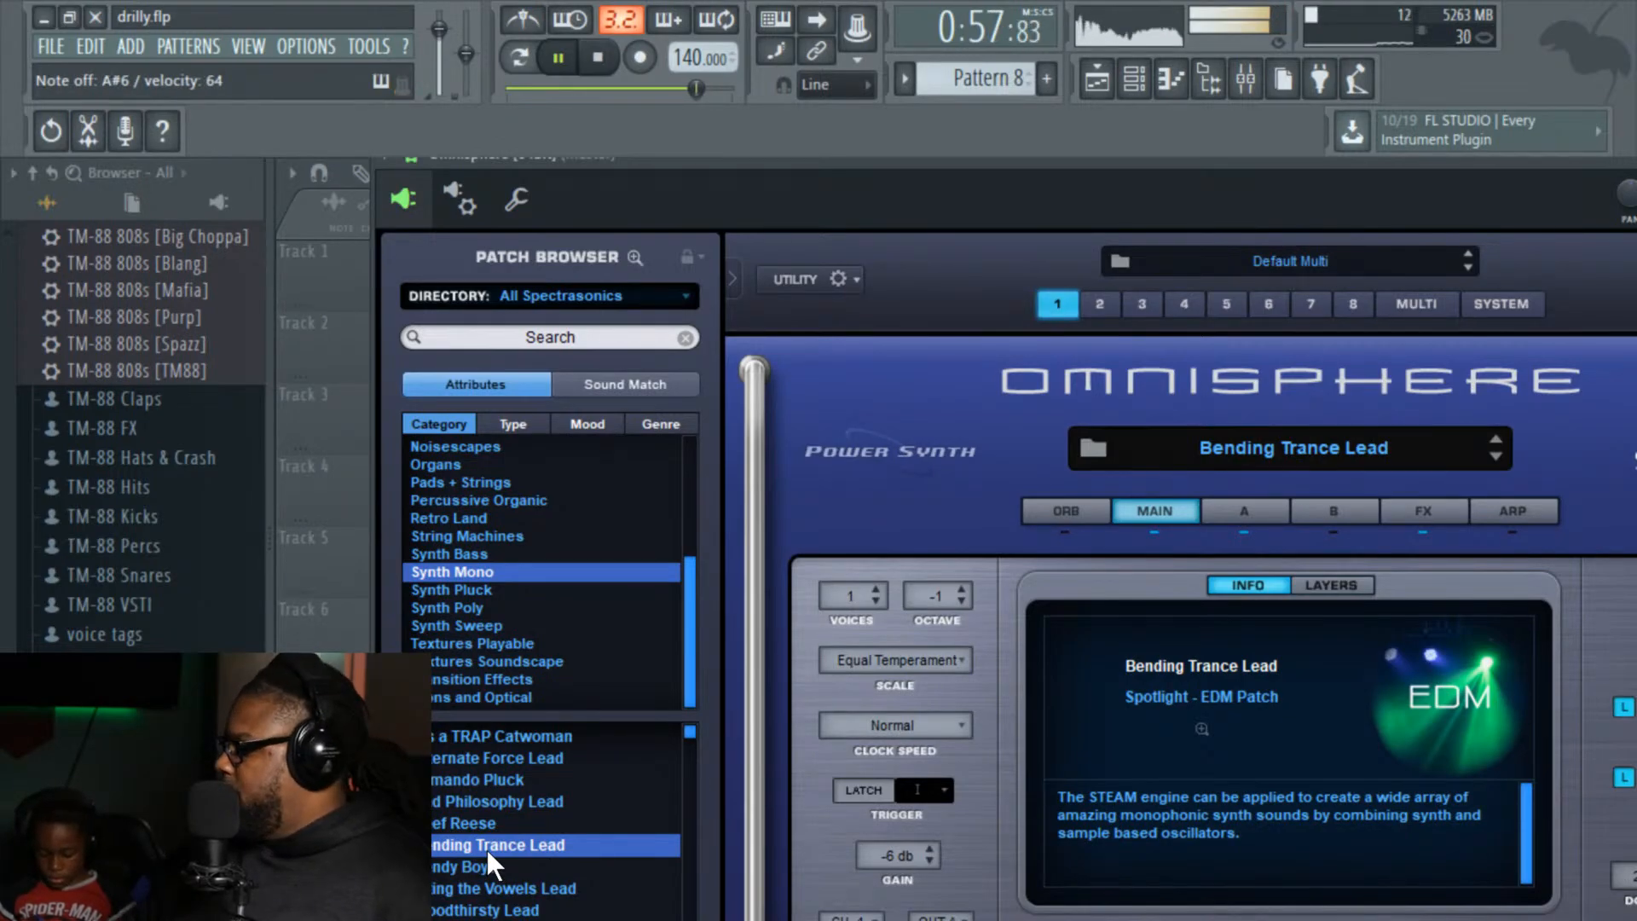
left_click(459, 865)
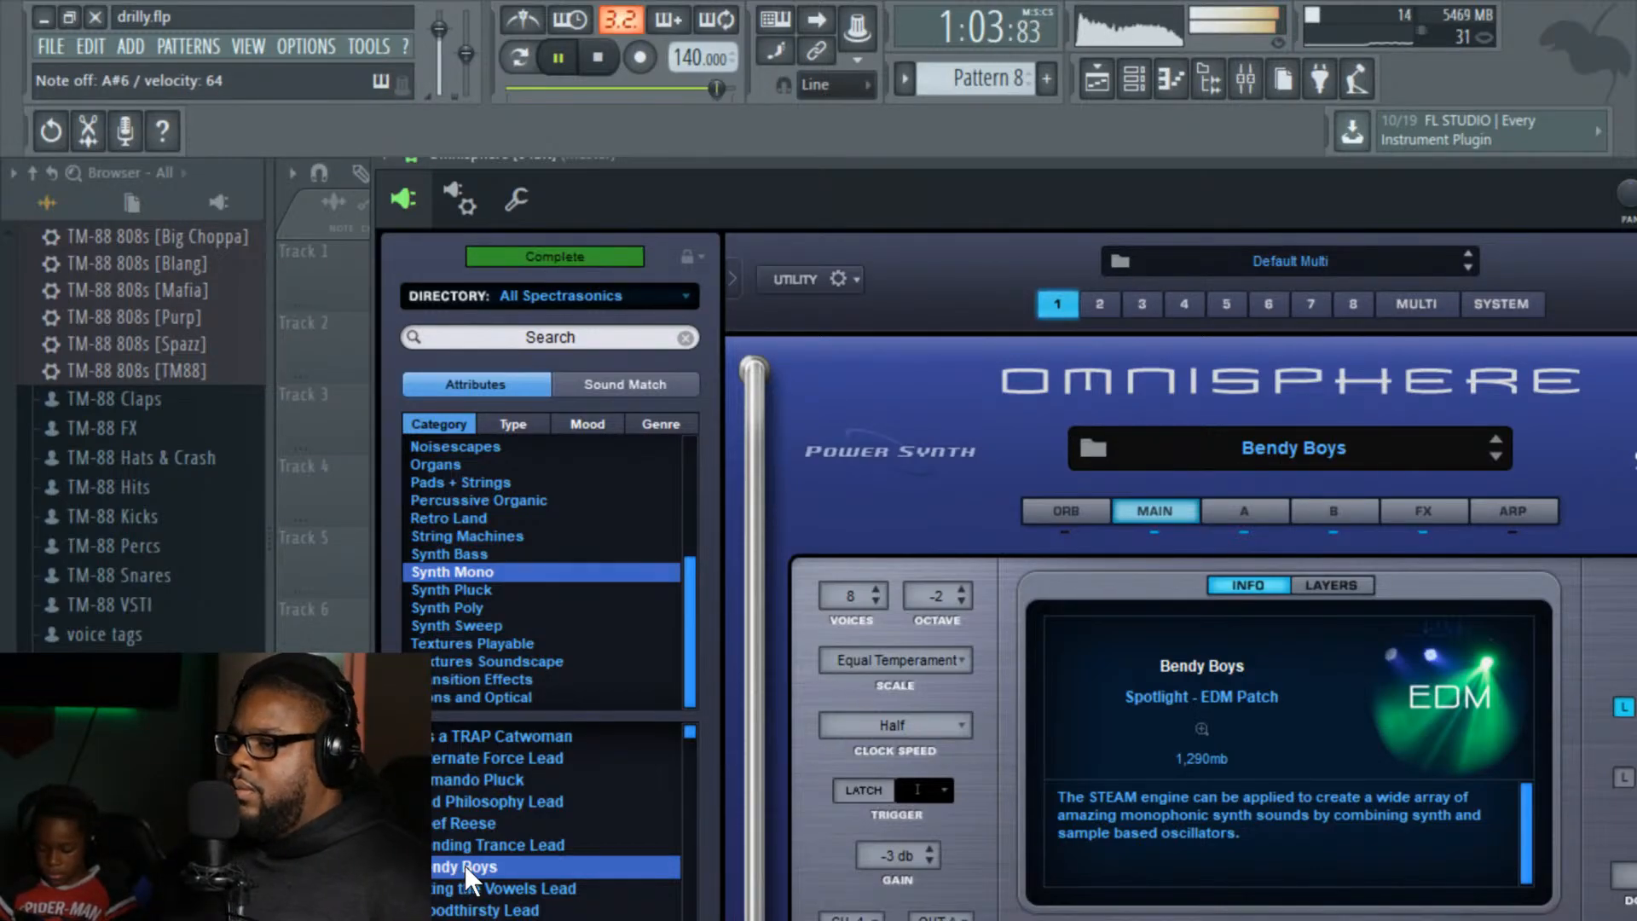
left_click(559, 883)
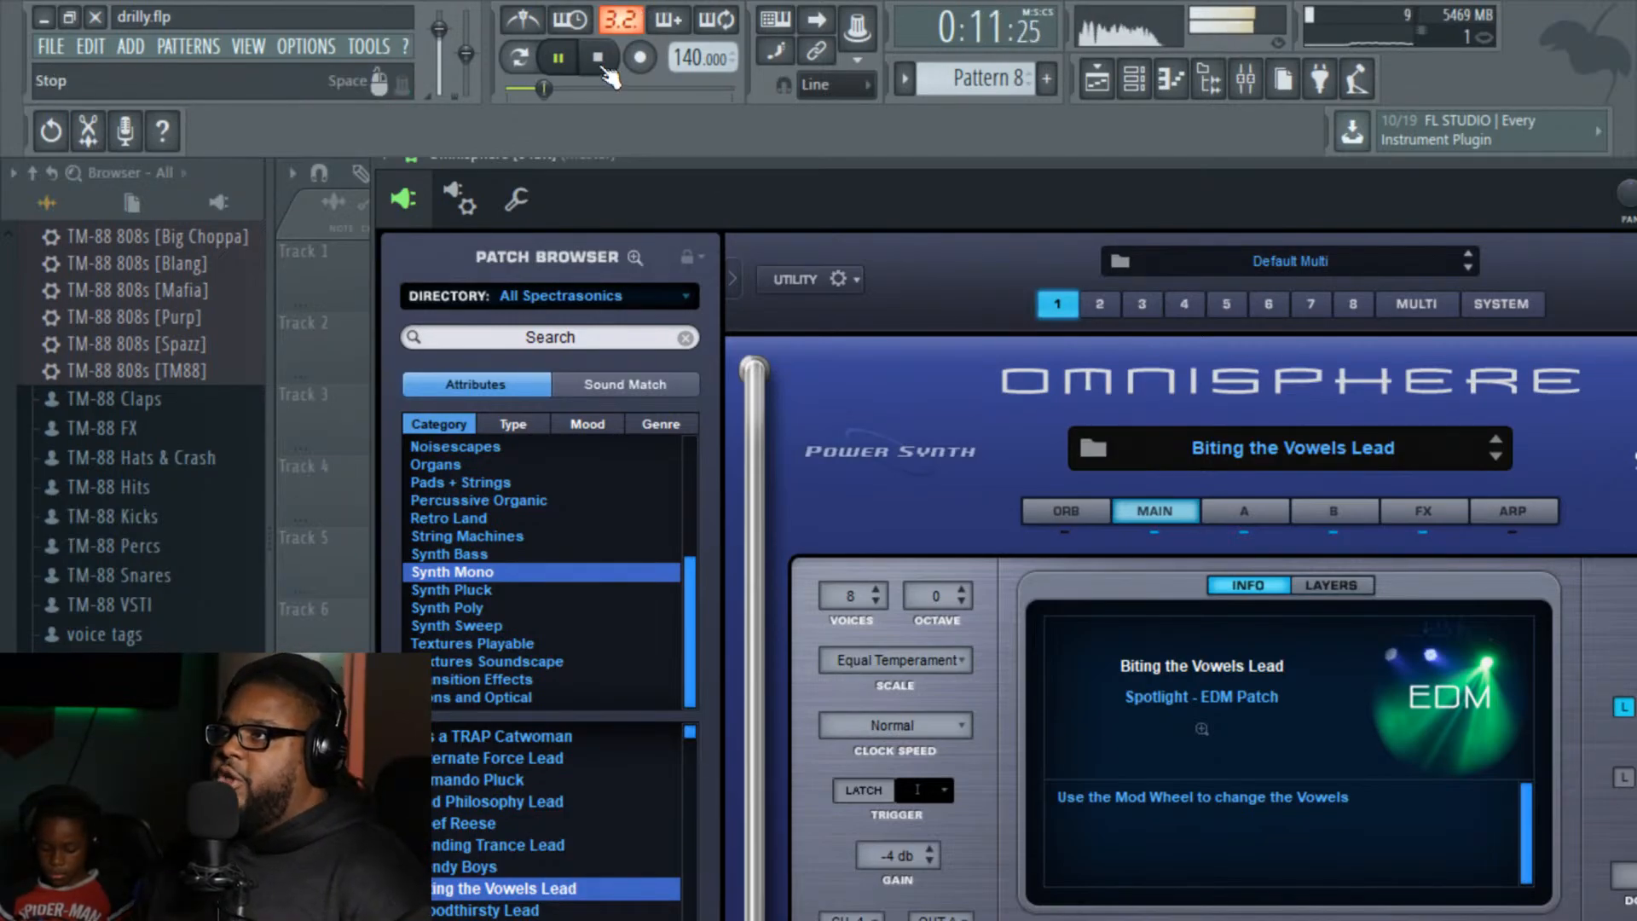
left_click(601, 60)
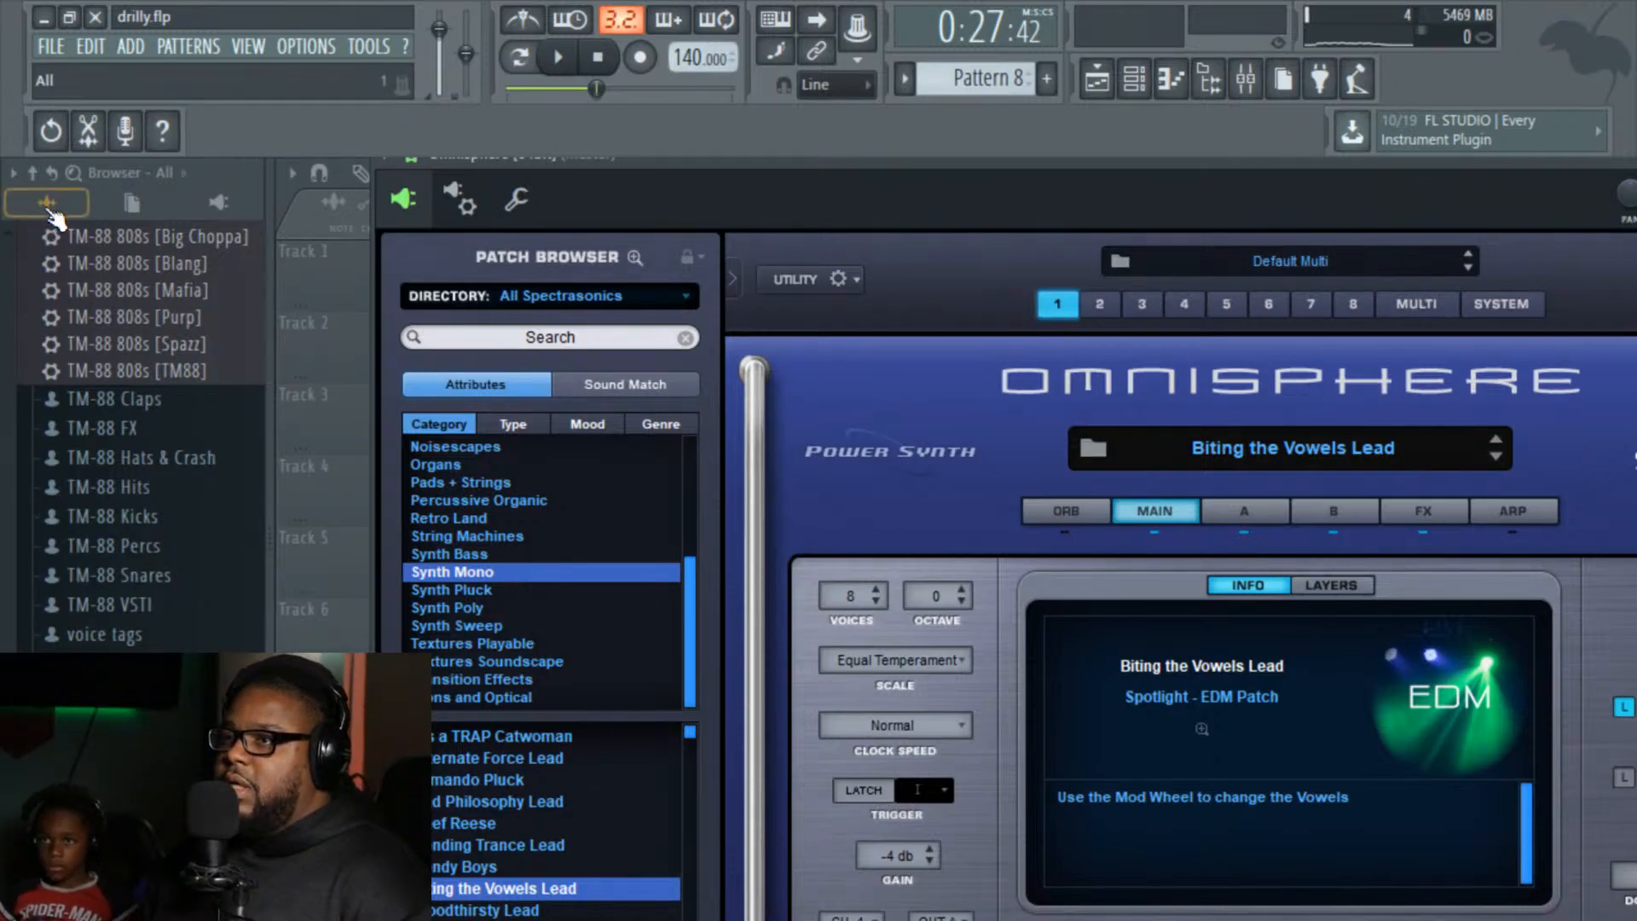
Step: Examine the Omni channel pitch and mod wheel links among the current project's remote controls
left_click(130, 204)
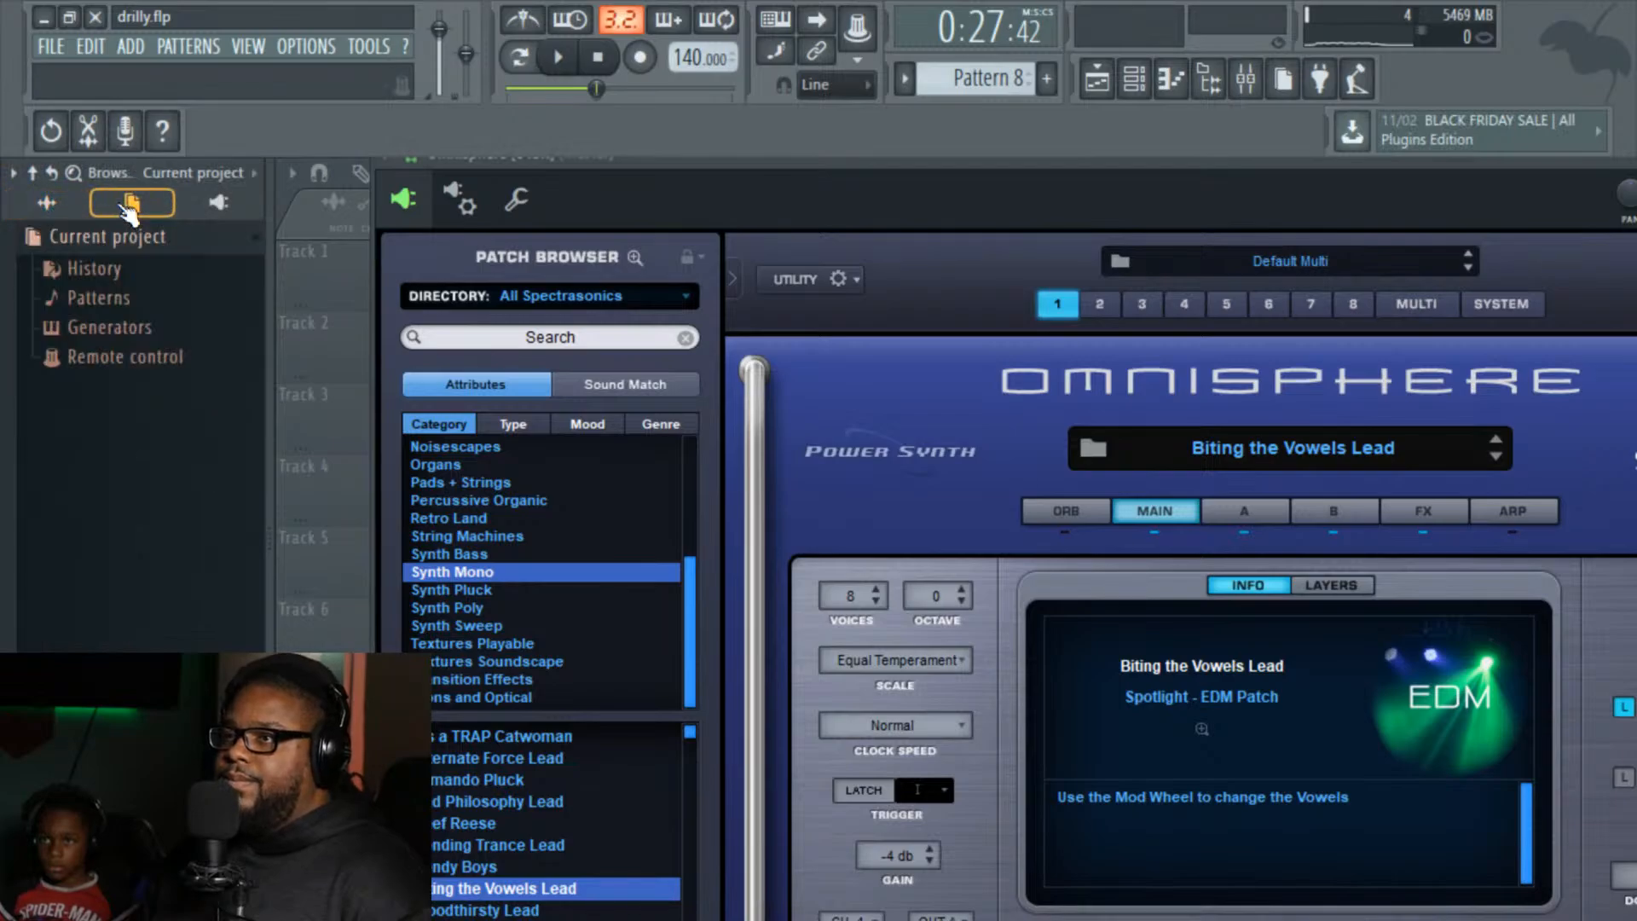
left_click(113, 367)
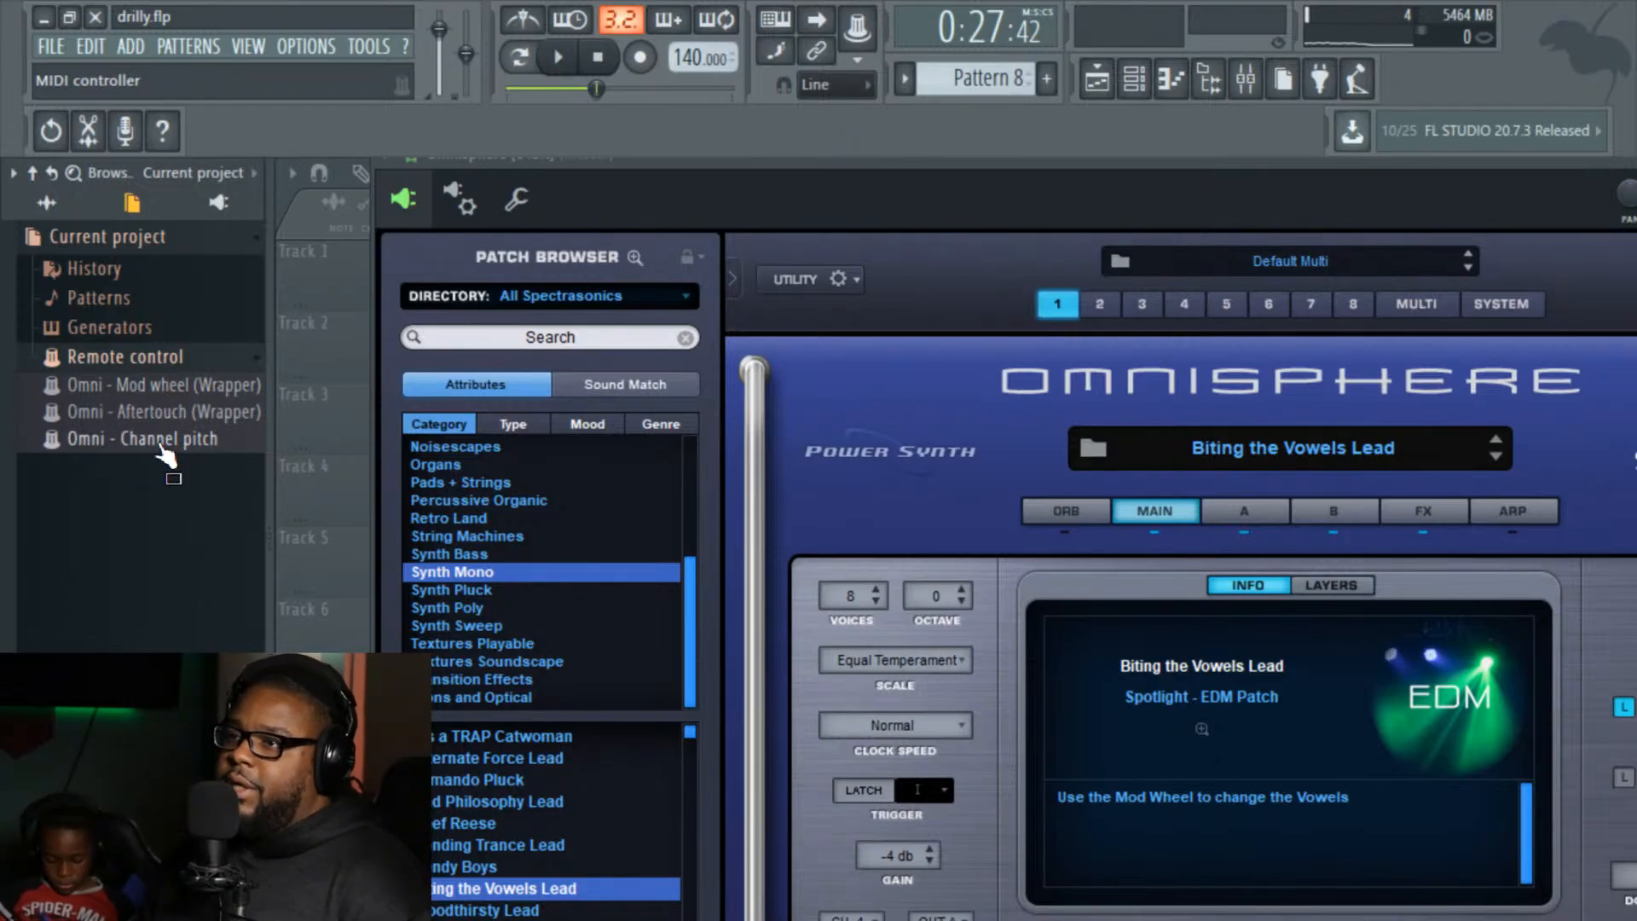
double_click(162, 450)
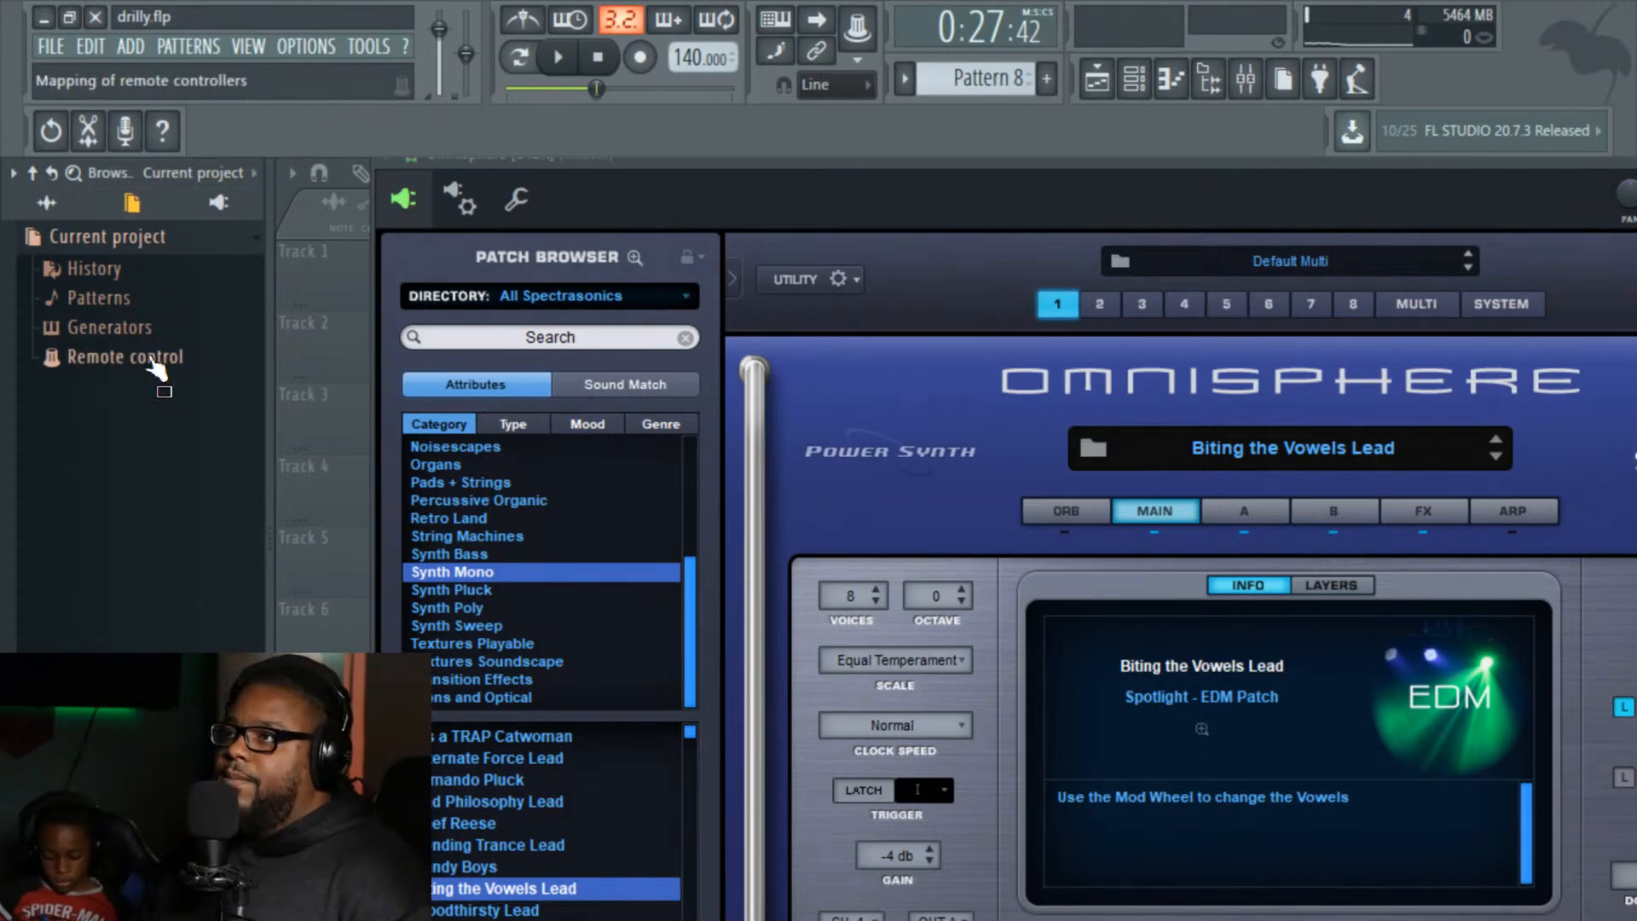
left_click(156, 366)
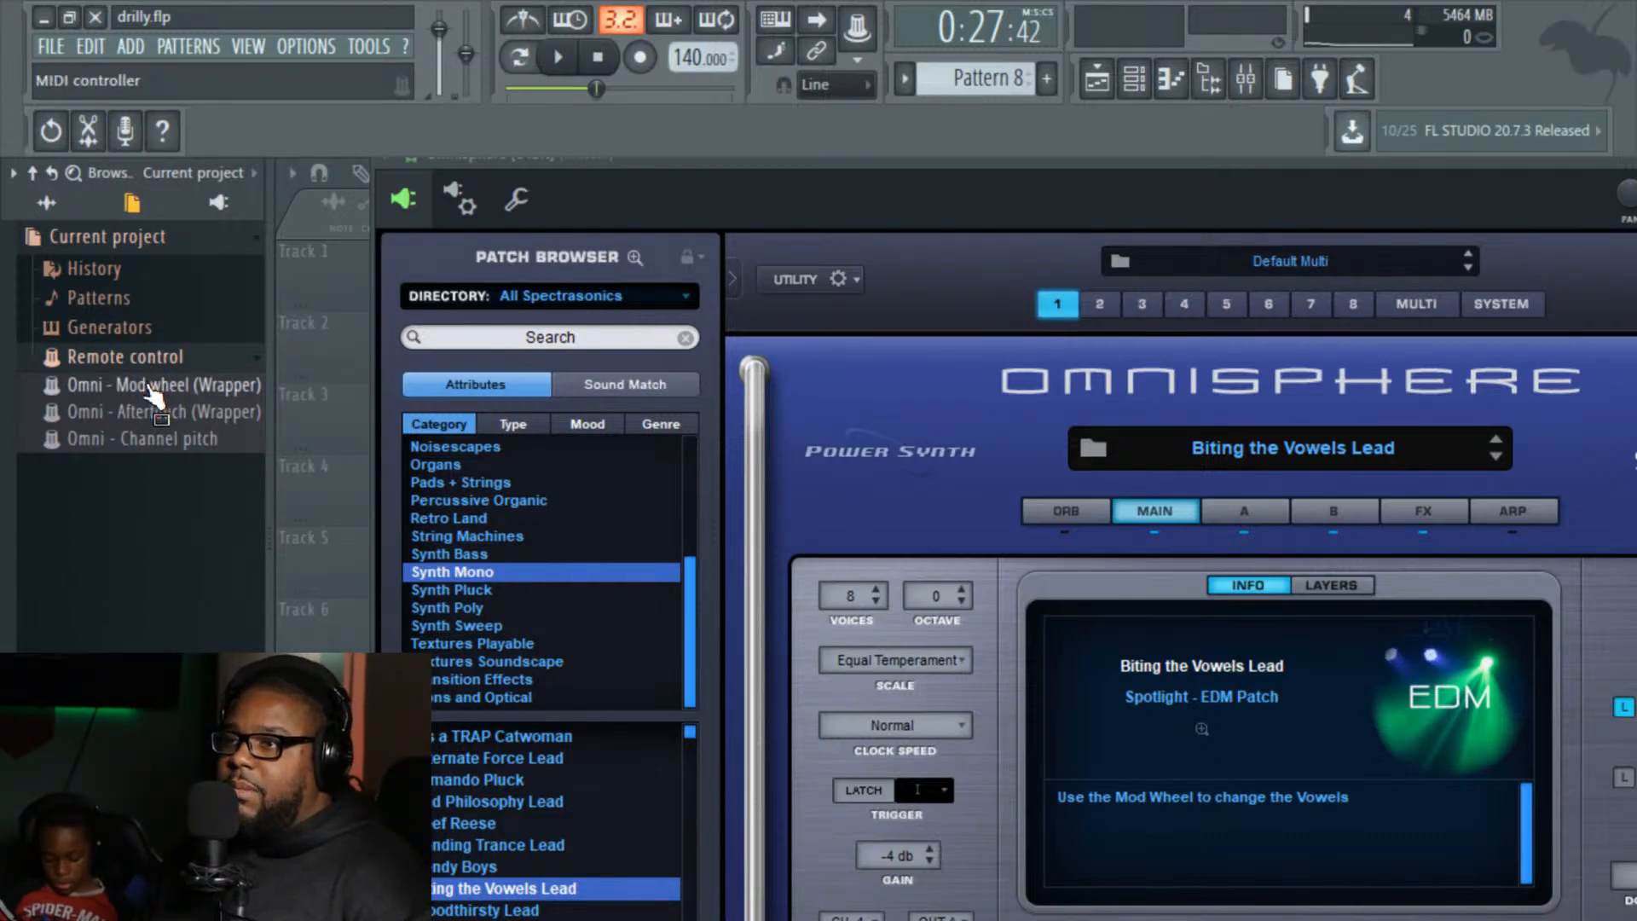
double_click(150, 389)
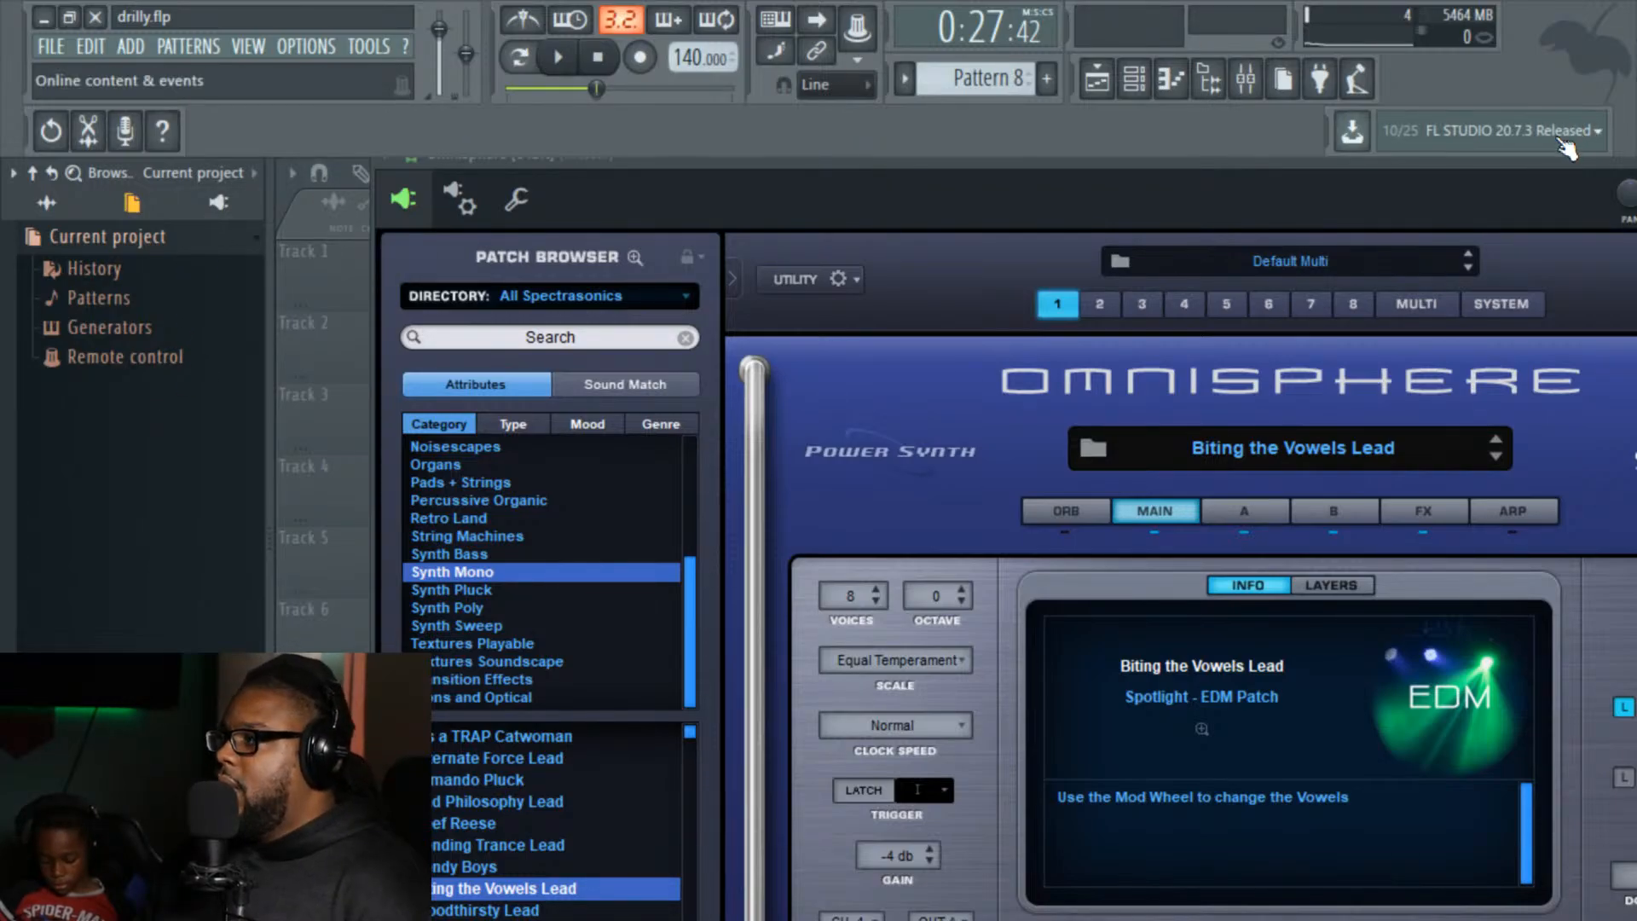
Step: Move the Omnisphere window so its header is fully reachable and show its VST wrapper settings
left_click_drag(1537, 175, 1330, 175)
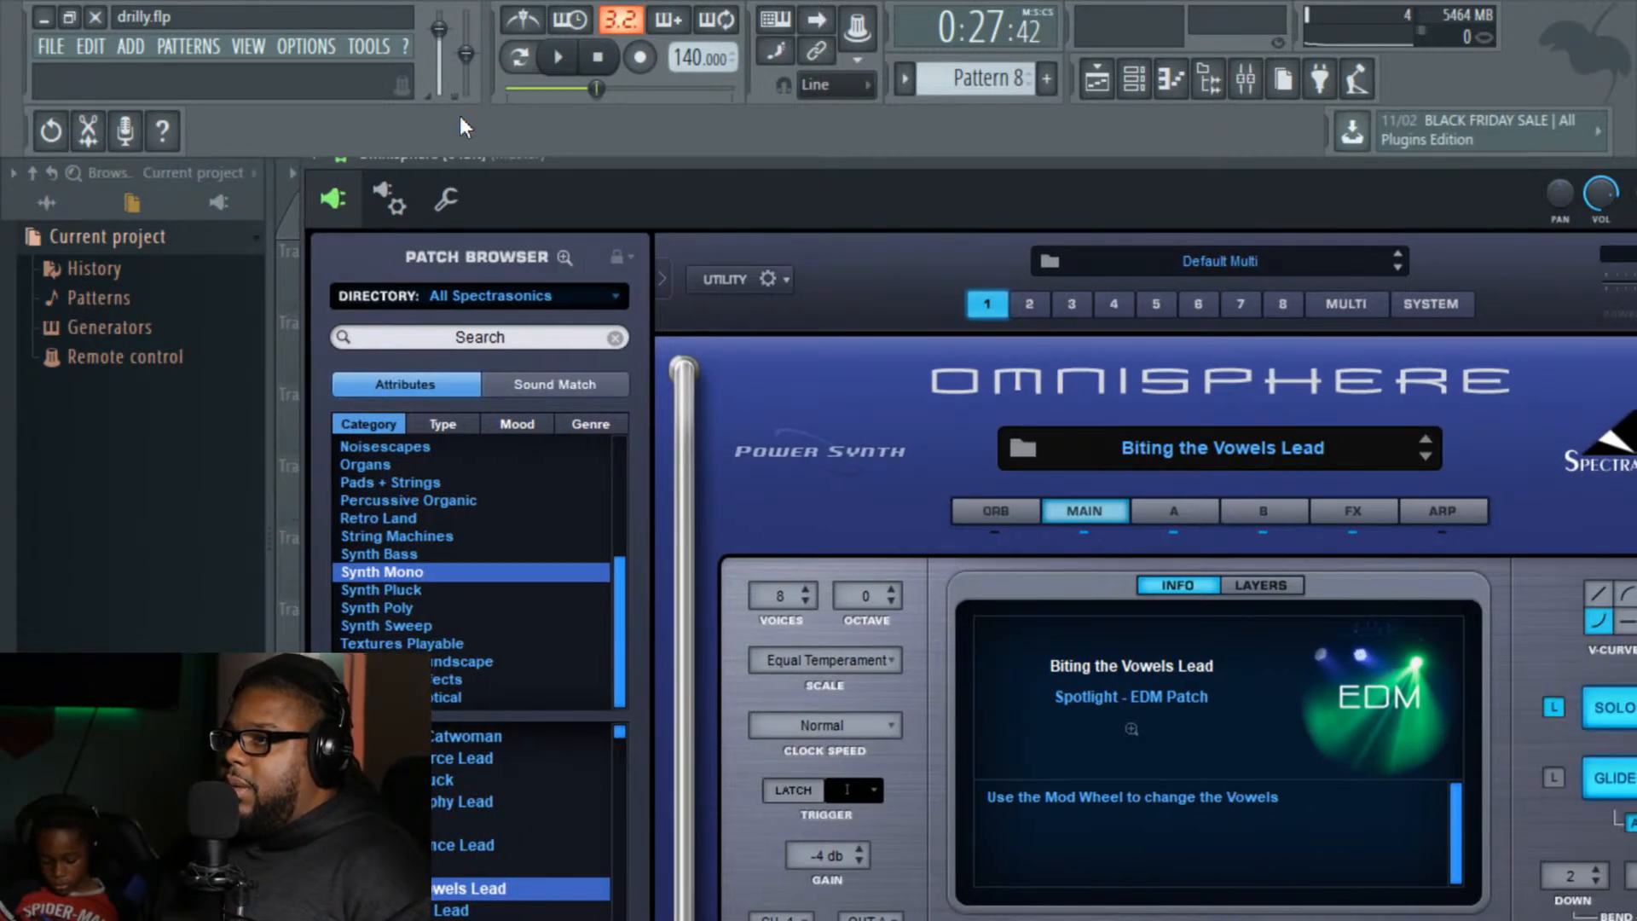
left_click(394, 215)
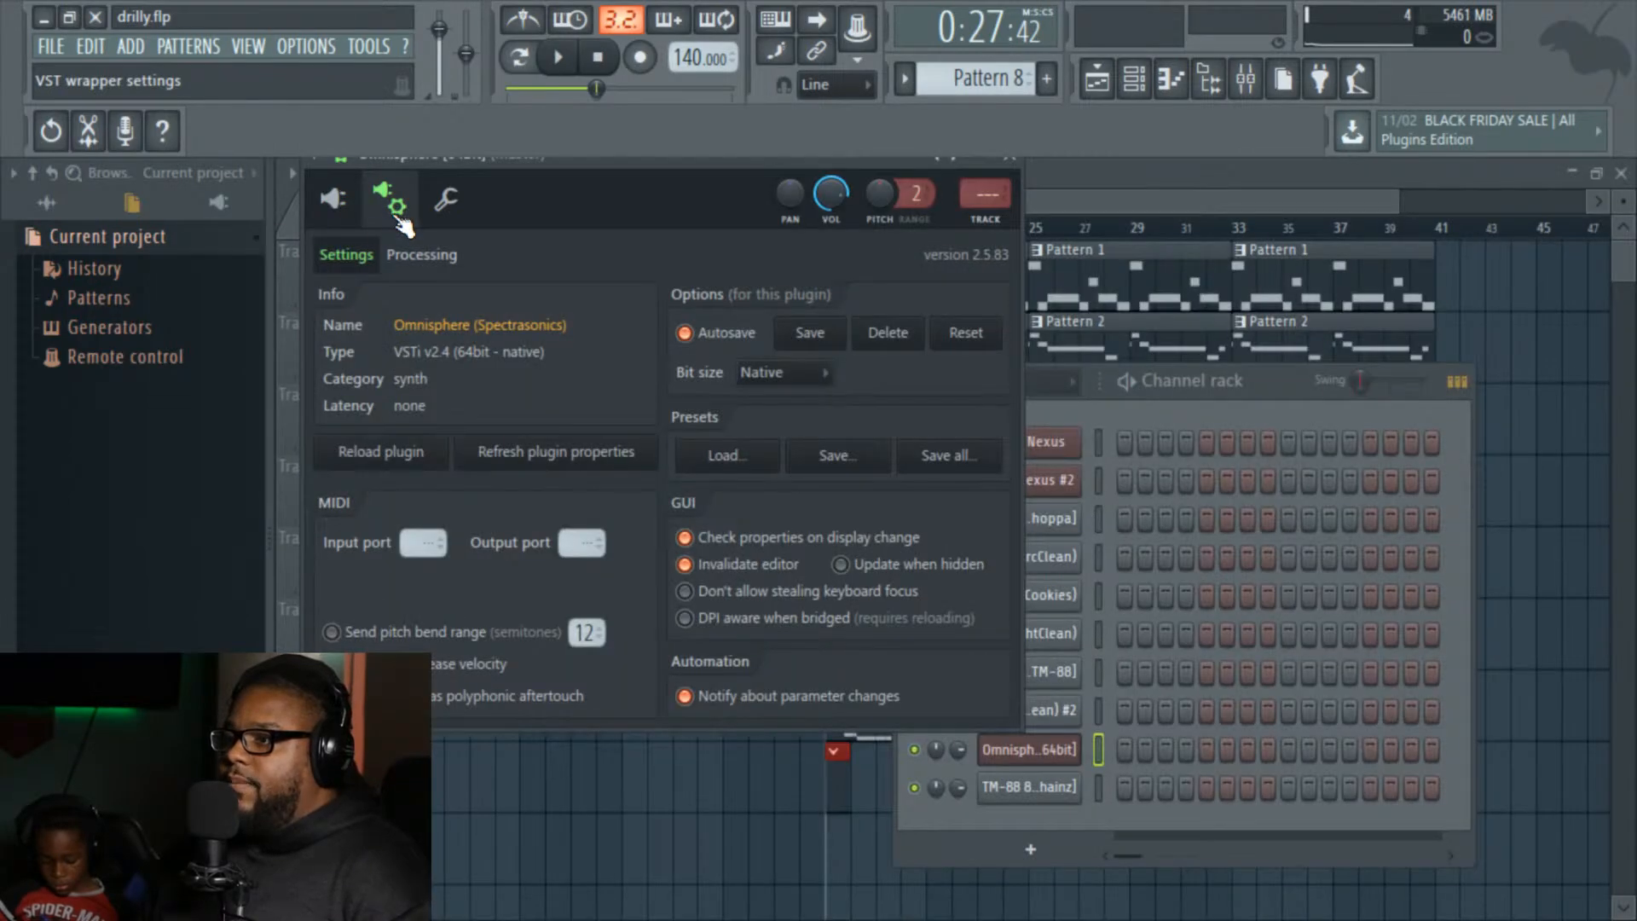
left_click_drag(562, 171, 682, 242)
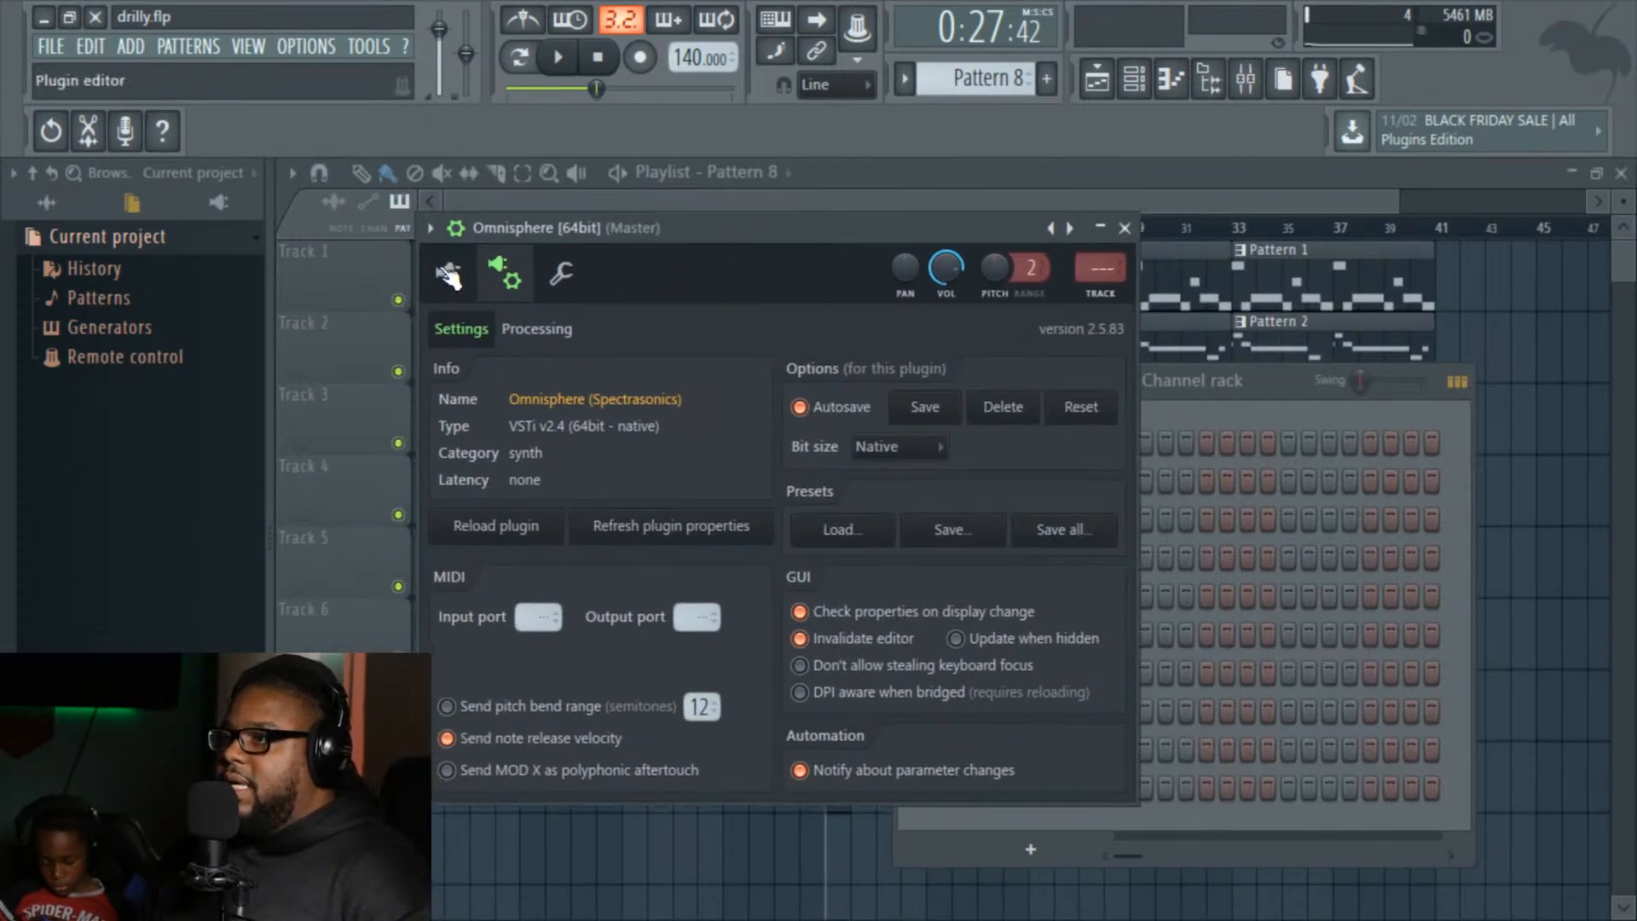
left_click(452, 269)
left_click(460, 232)
left_click(465, 235)
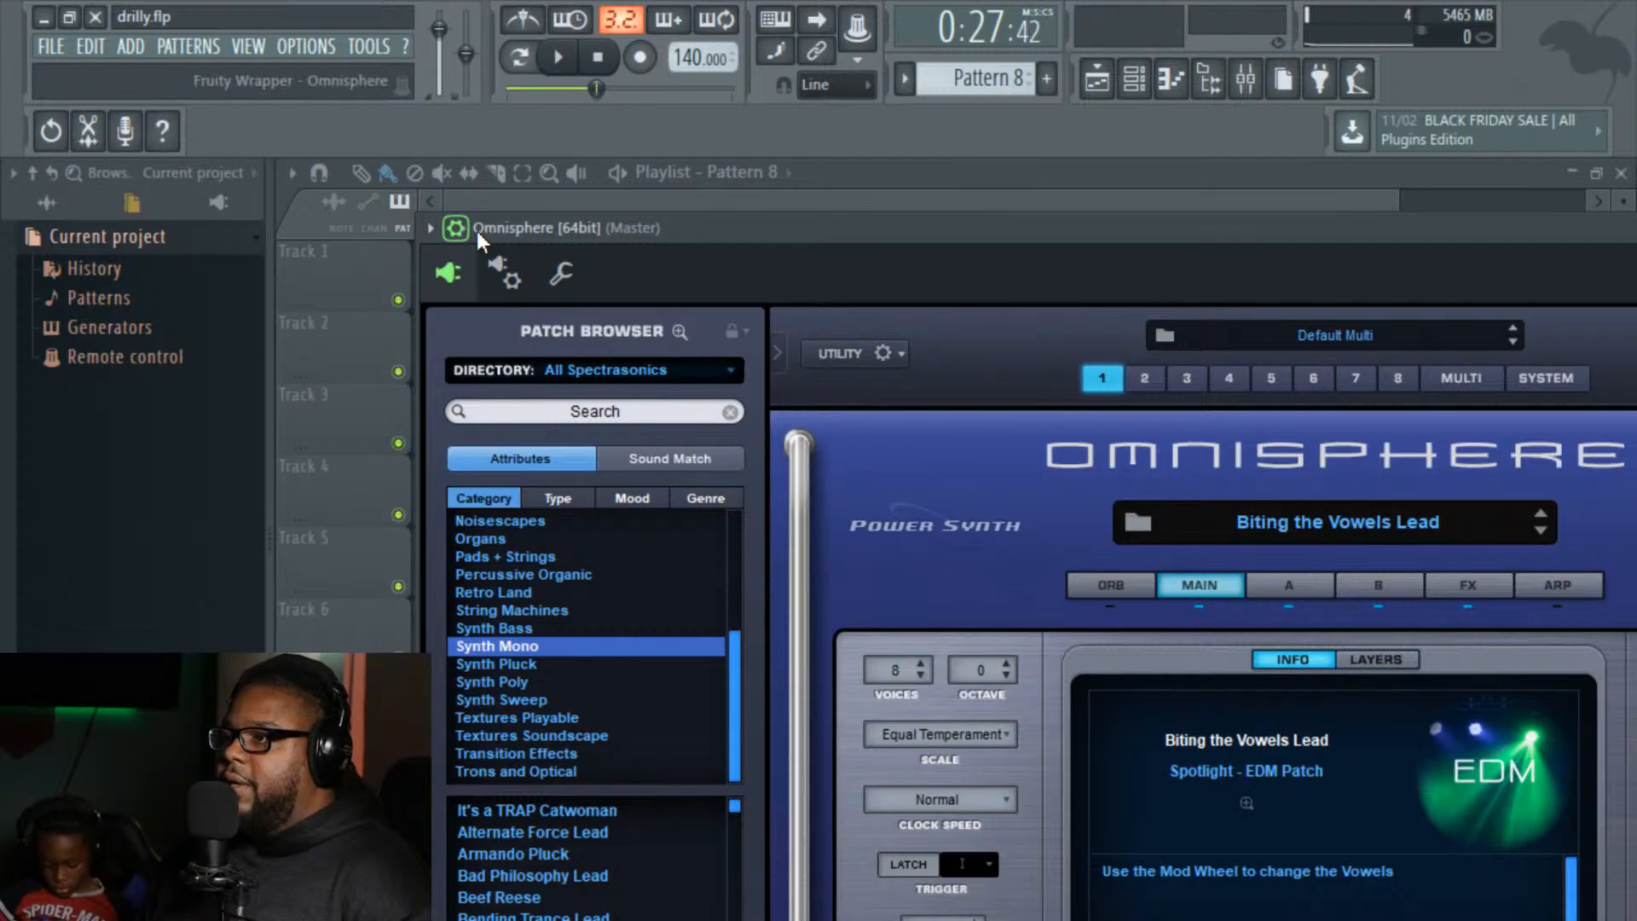
left_click(506, 274)
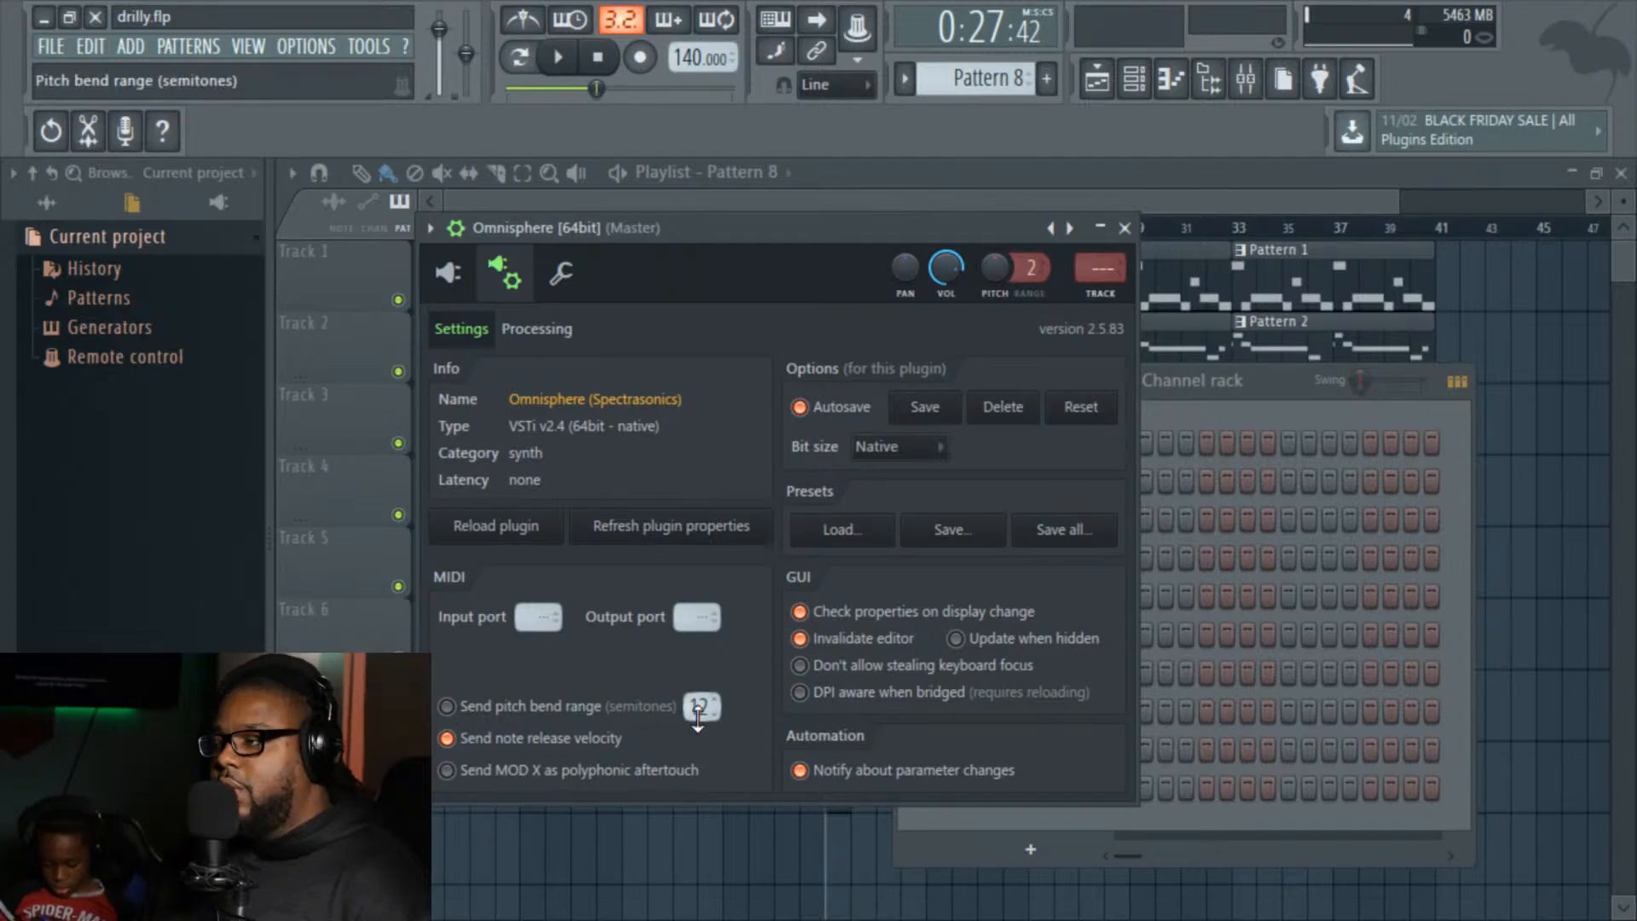
Step: Route the Omnisphere channel to mixer track 9 and reopen its plugin window from the channel rack
left_click(1106, 302)
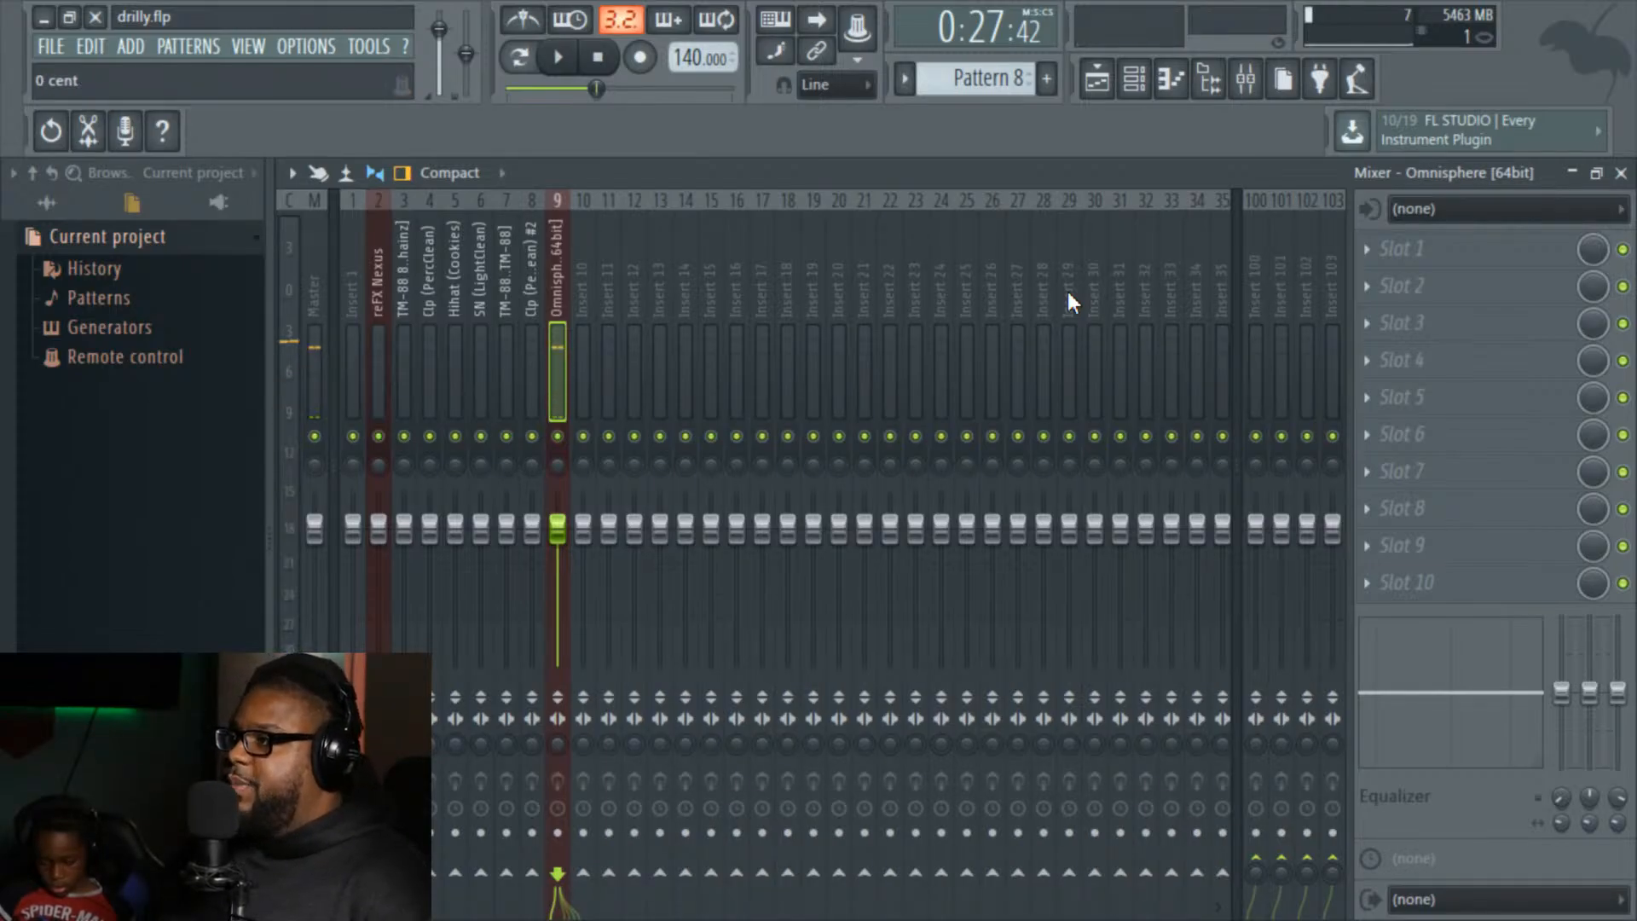
left_click(1133, 78)
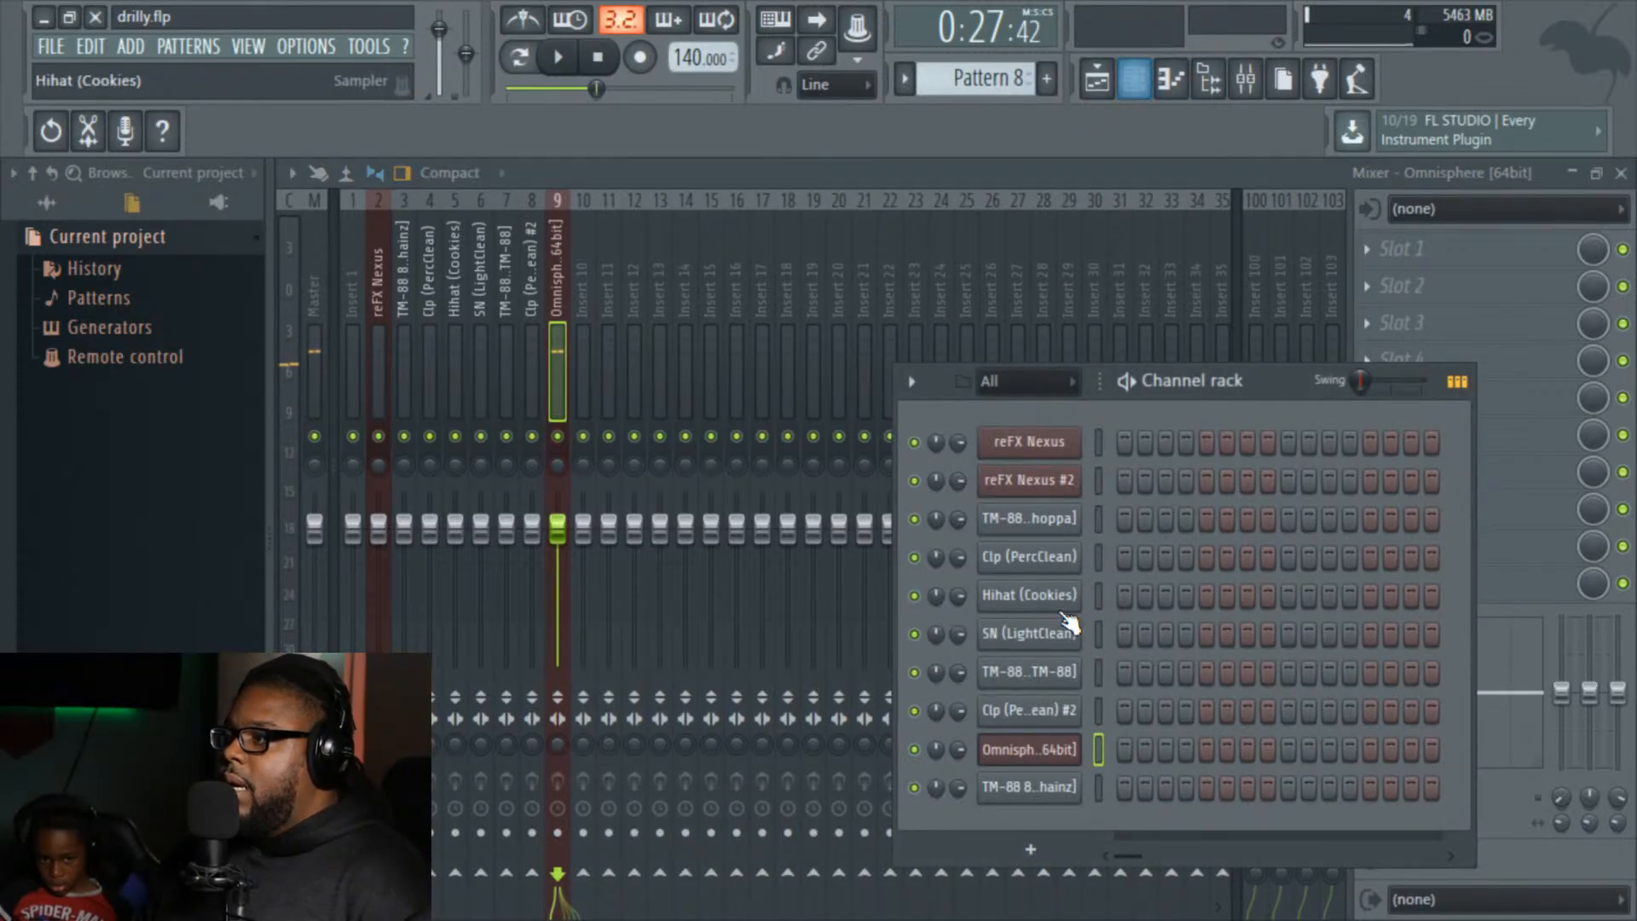
left_click(1066, 752)
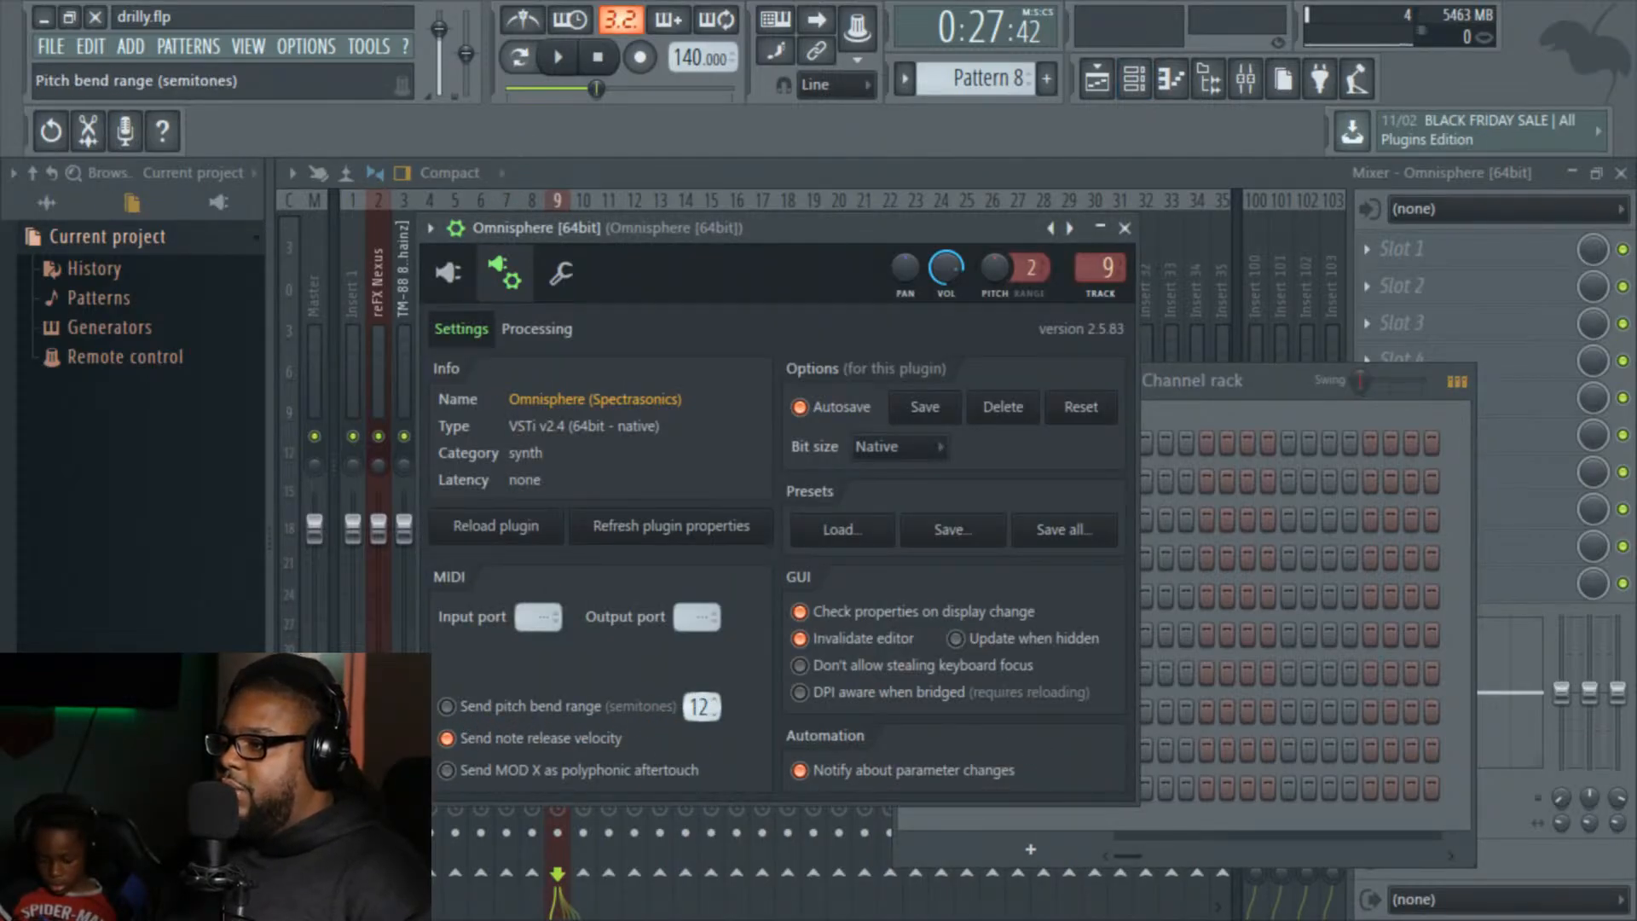
Step: Enable sending the pitch bend range for Omnisphere, set it to 2 semitones, and close the plugin window
left_click_drag(699, 706, 696, 699)
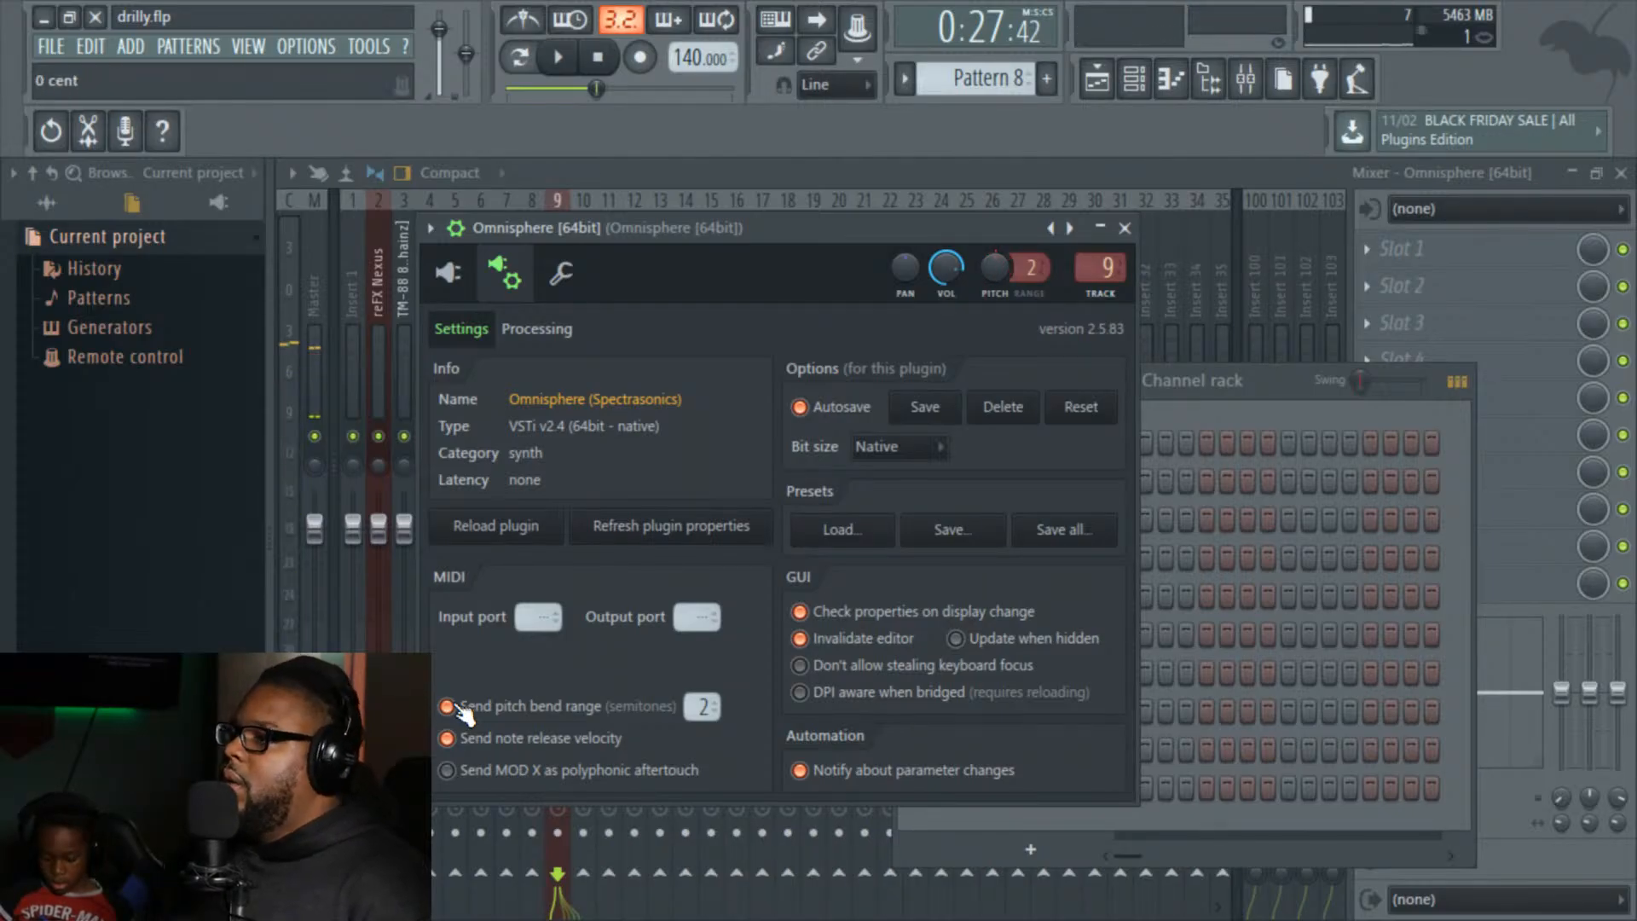
left_click(1125, 228)
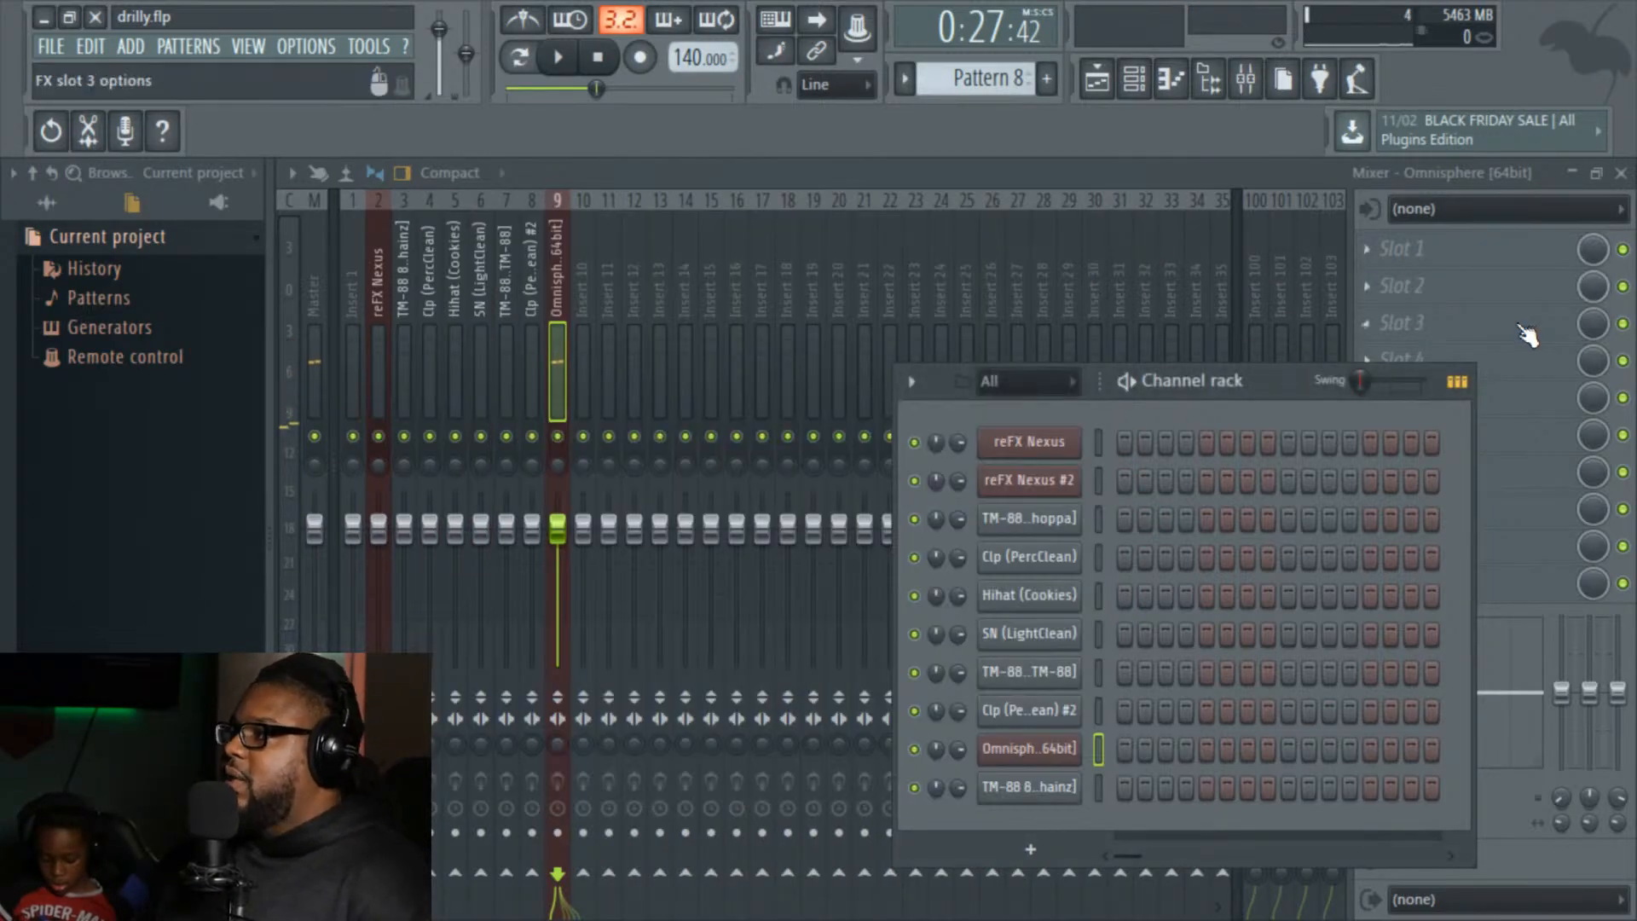
Step: Play the beat, reopen Omnisphere's patch browser, and audition the Synth Mono patches Bloodthirsty Lead, Breezerbass and Cranium Drillbit
left_click(578, 65)
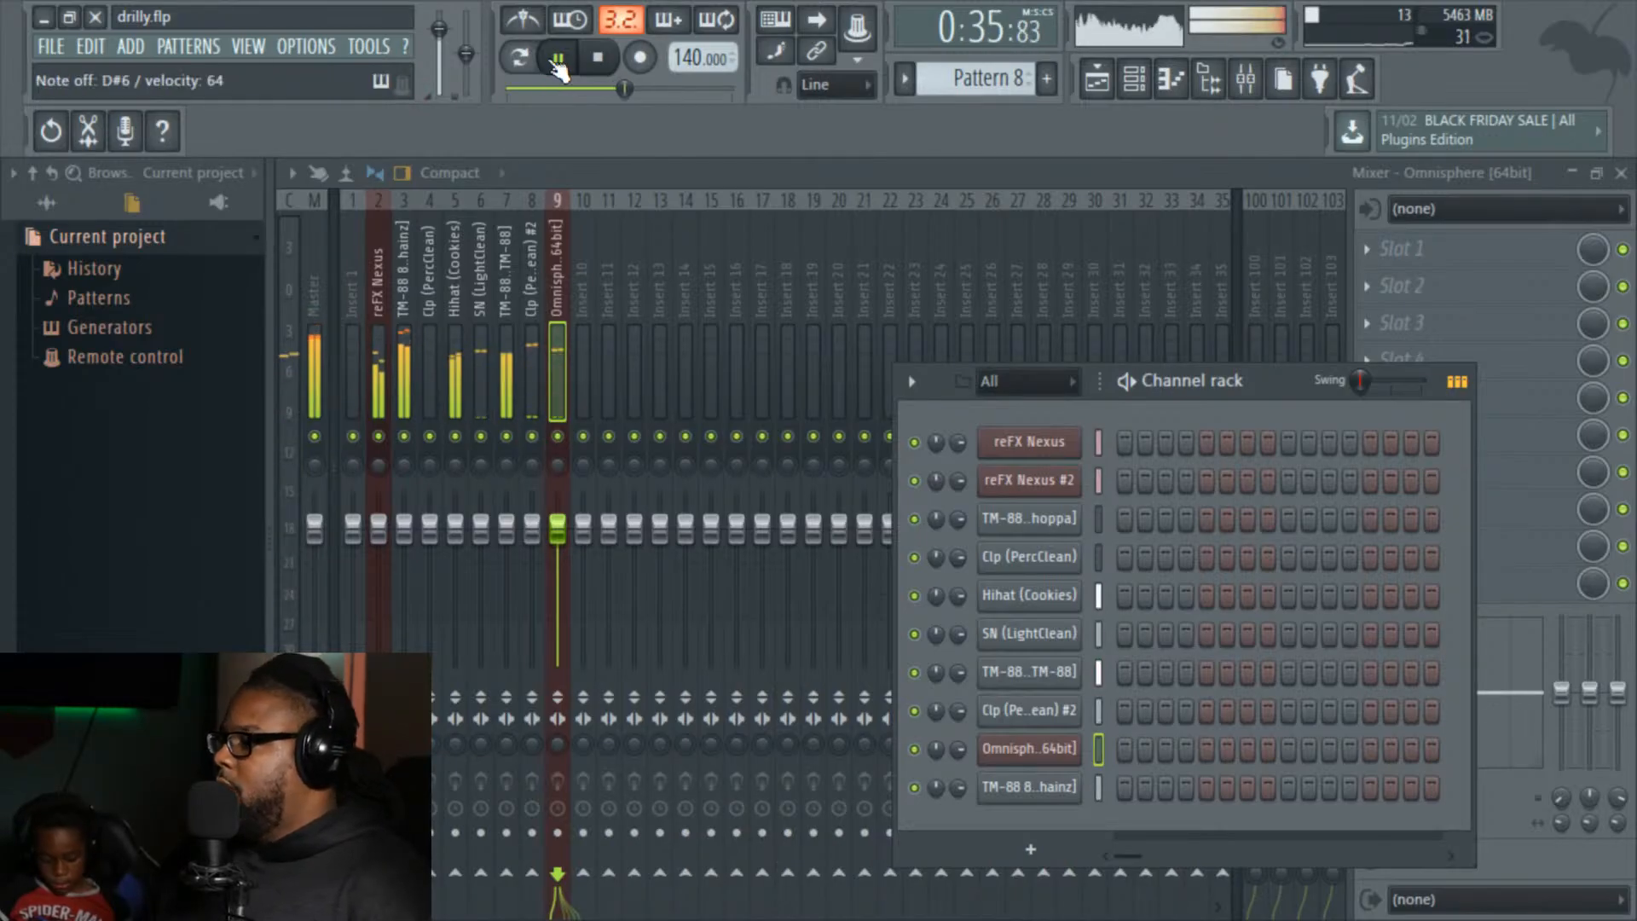
left_click(1014, 749)
left_click(463, 282)
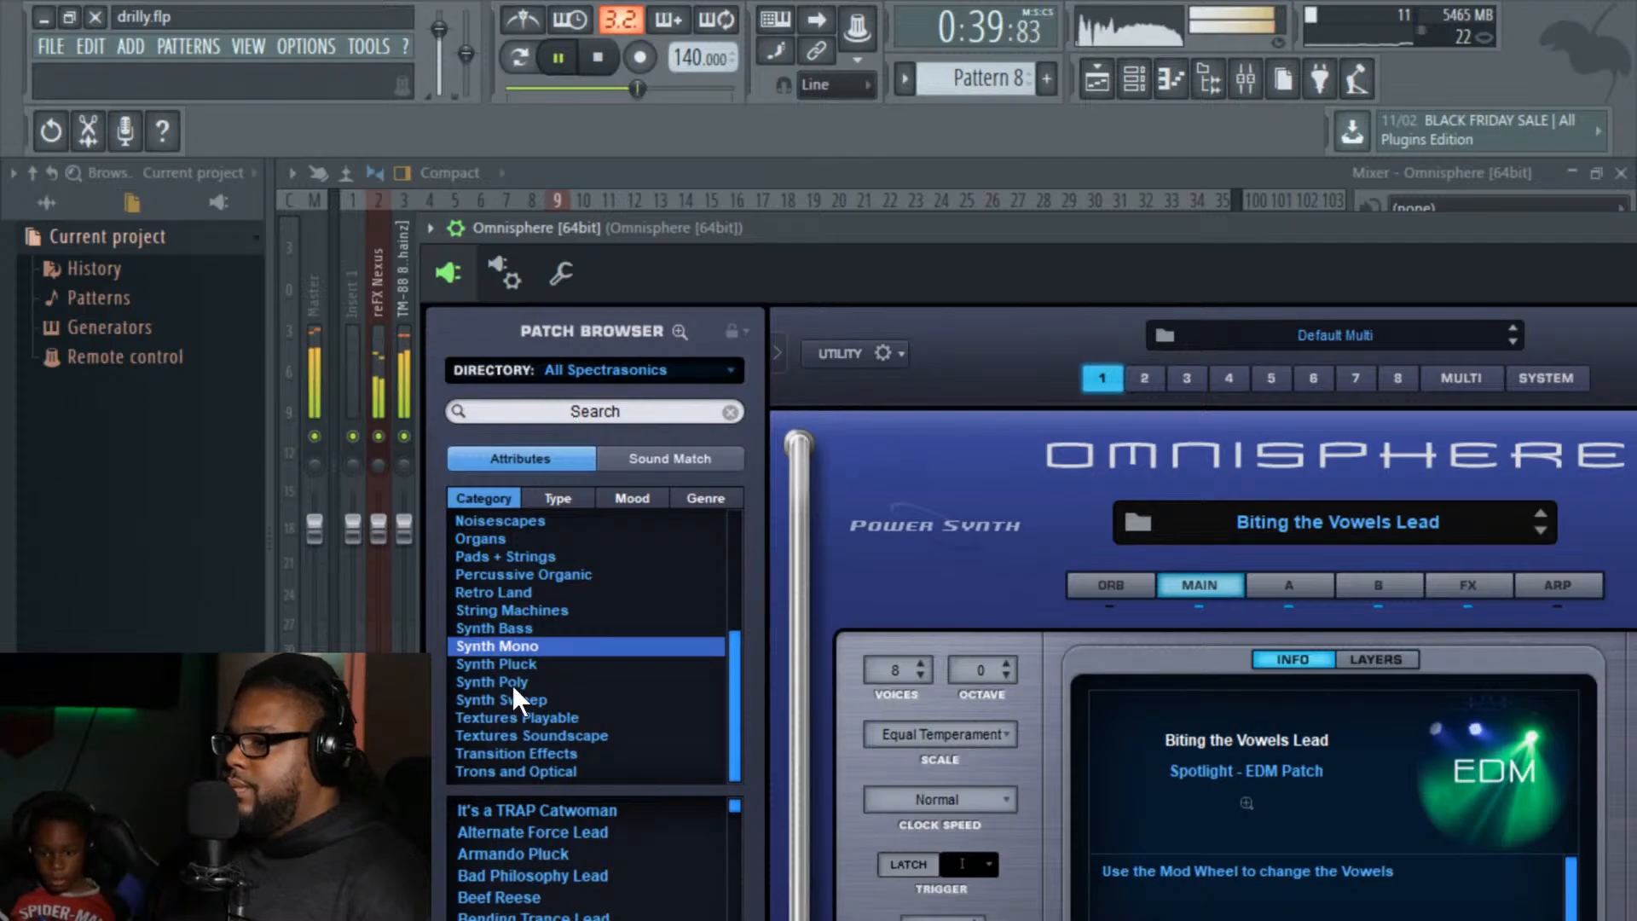
scroll(597, 852, "down", 3)
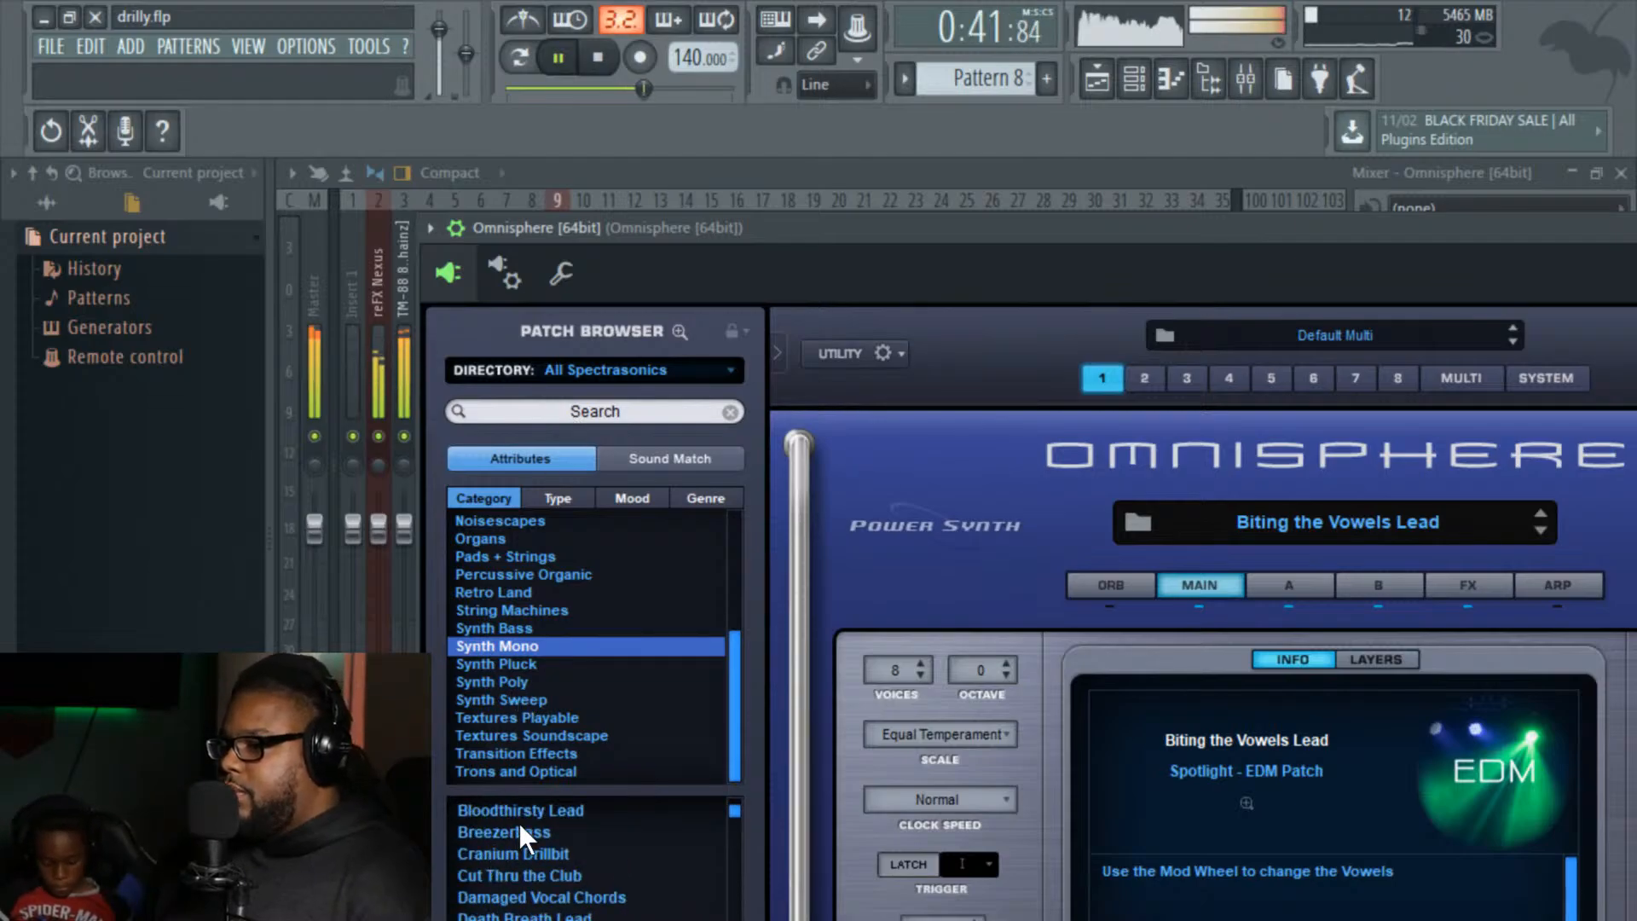
left_click(524, 812)
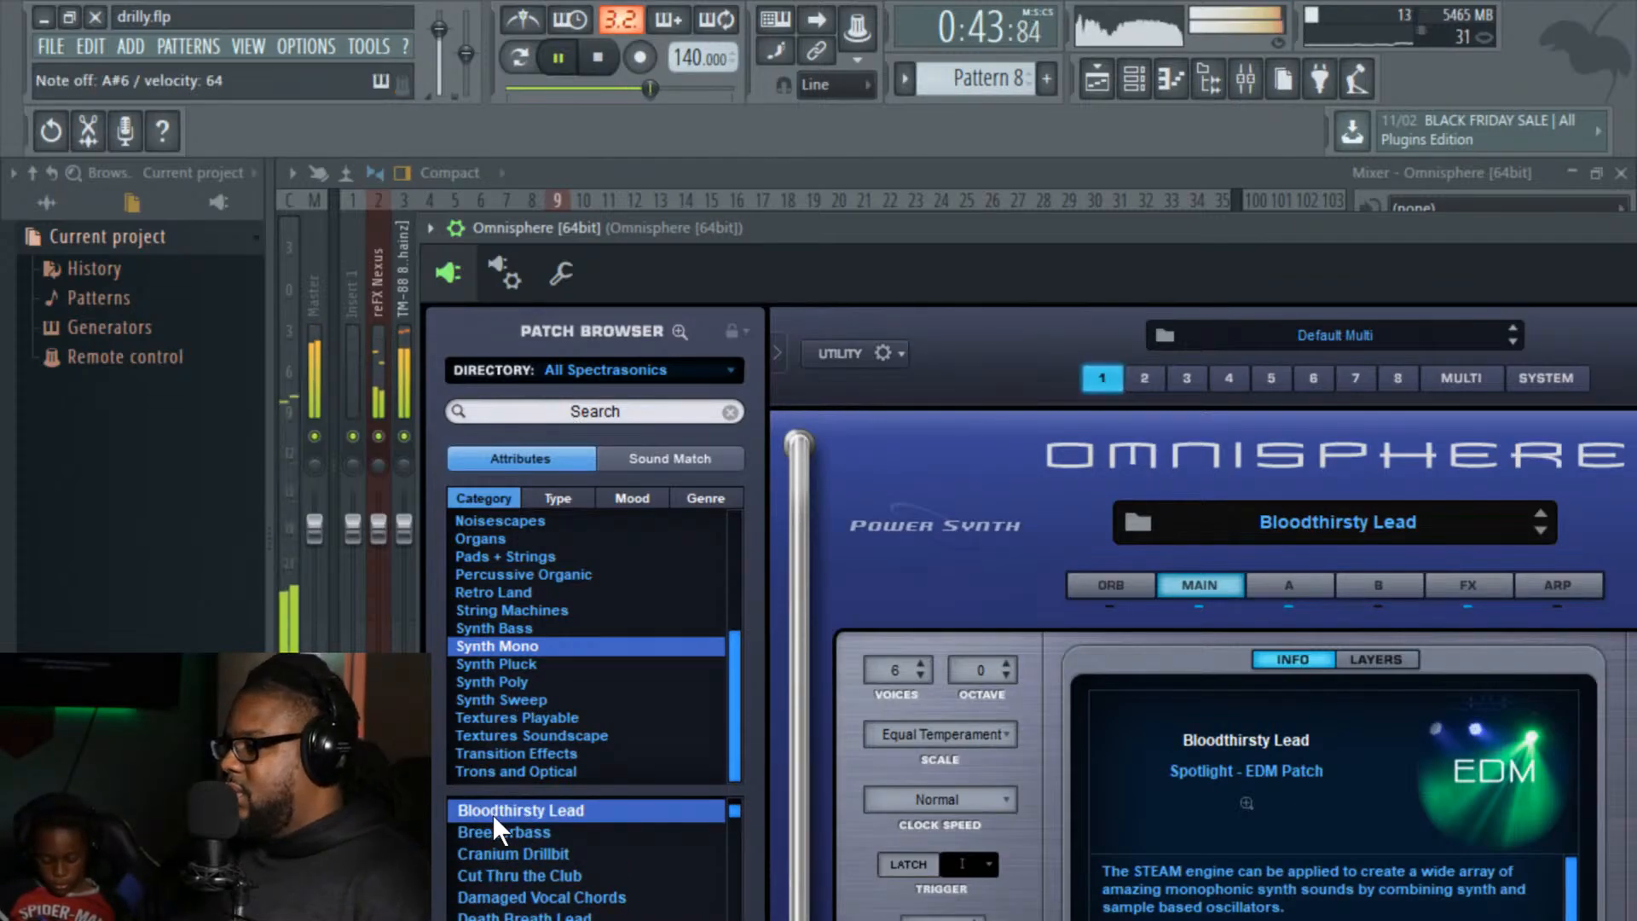
left_click(513, 831)
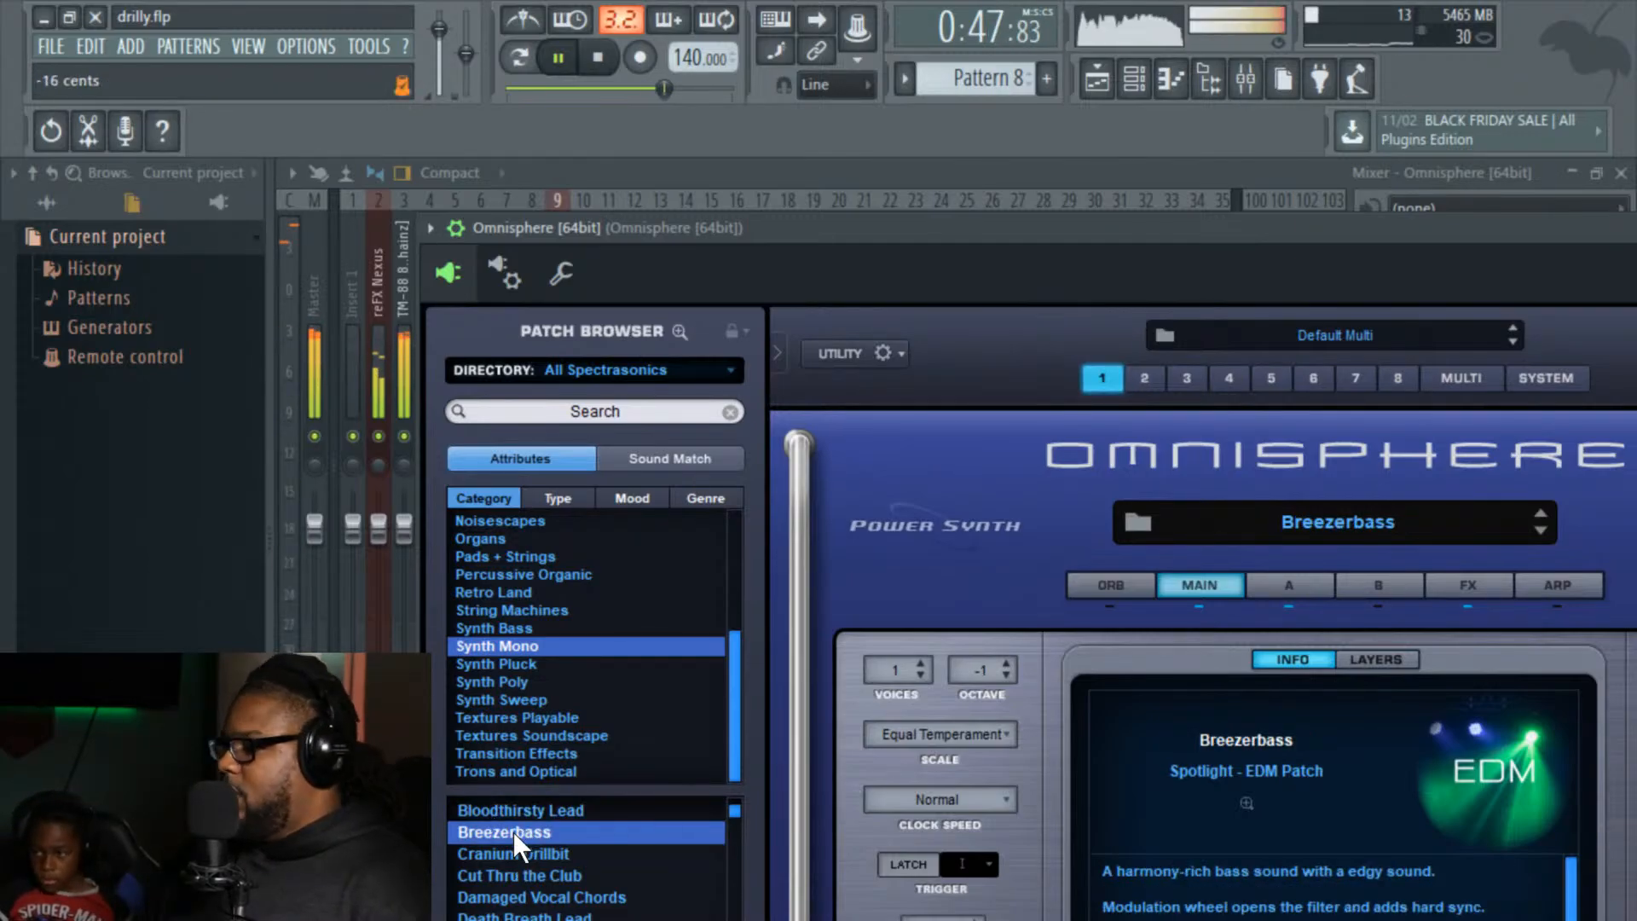
left_click(513, 851)
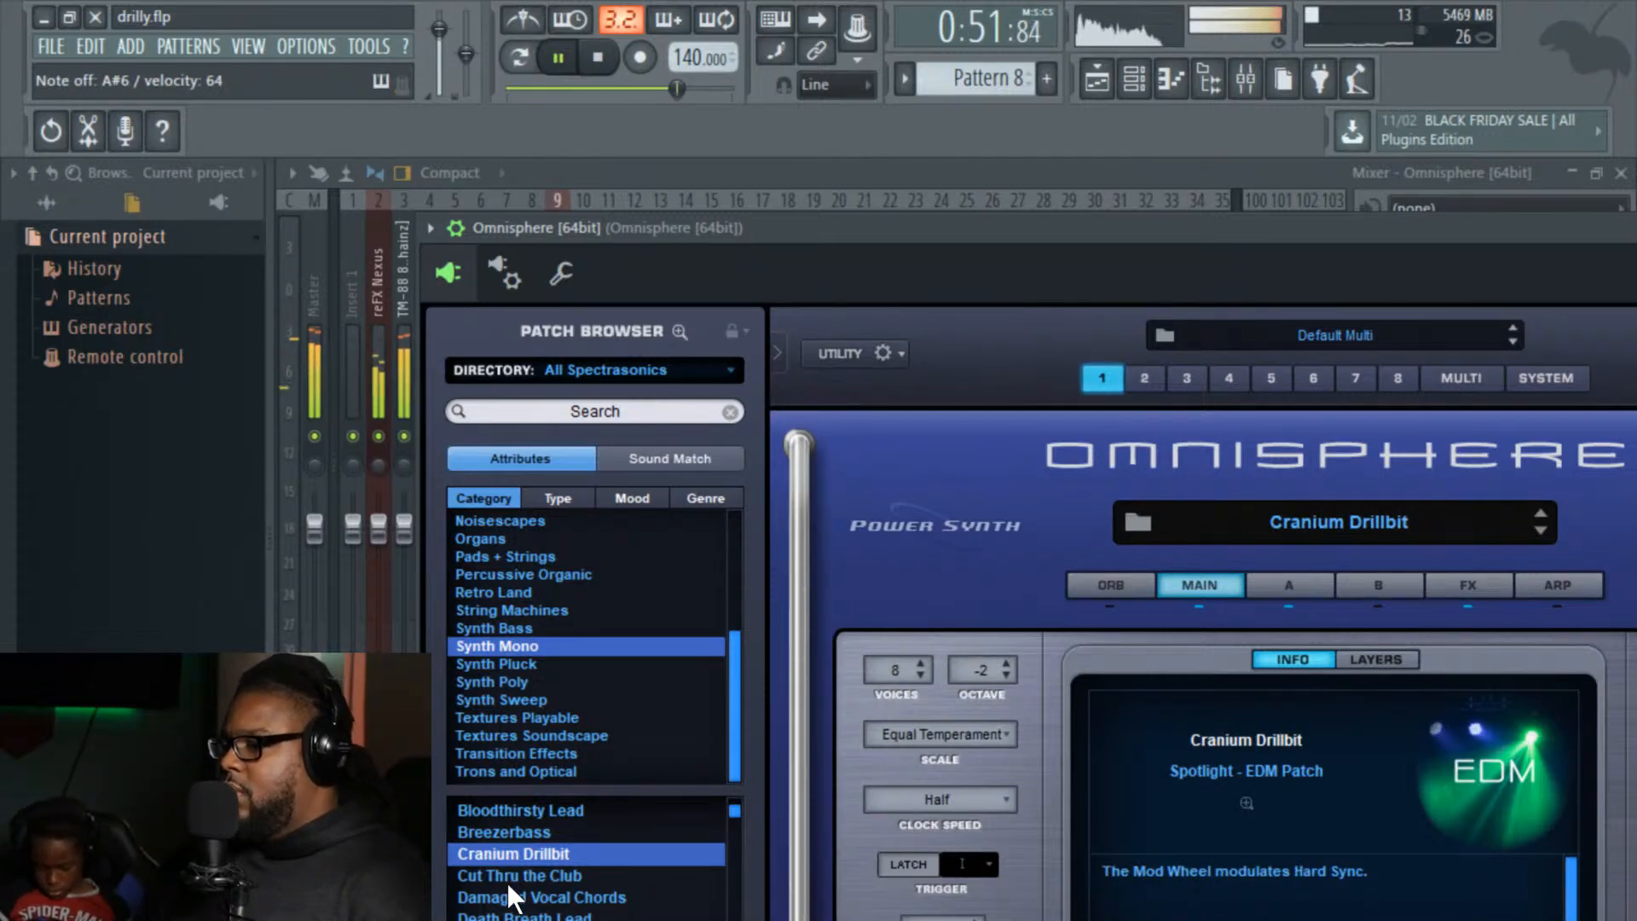
Step: Audition Cut Thru the Club, Damaged Vocal Chords and Death Breath Lead over the playing beat
scroll(508, 882, "down", 1)
left_click(502, 825)
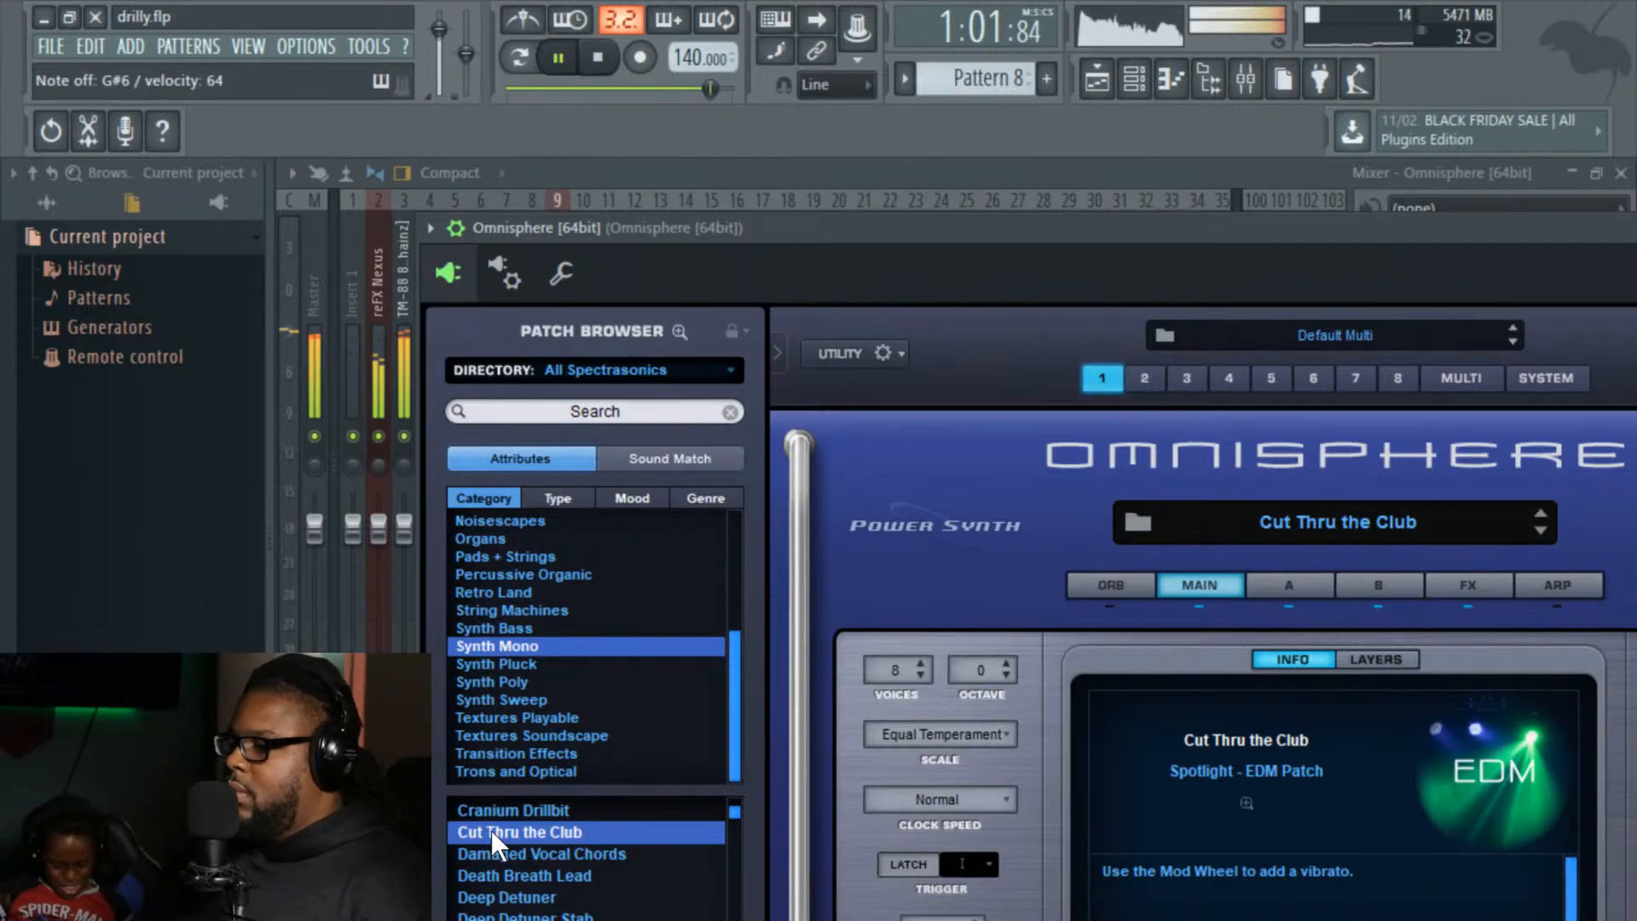
left_click(545, 855)
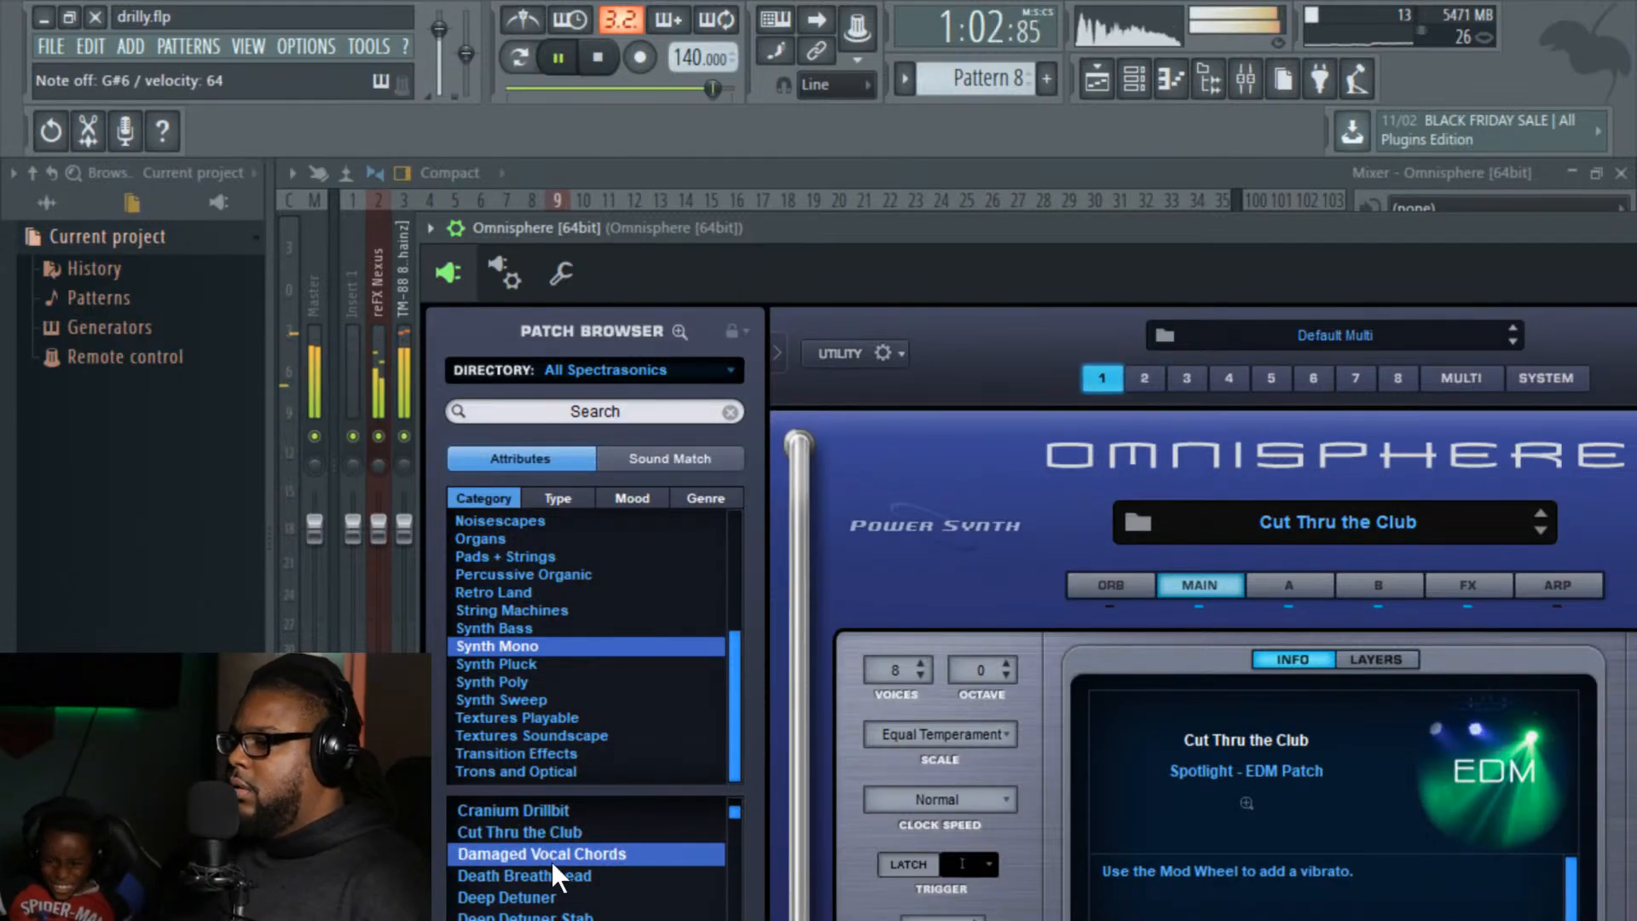
left_click(491, 875)
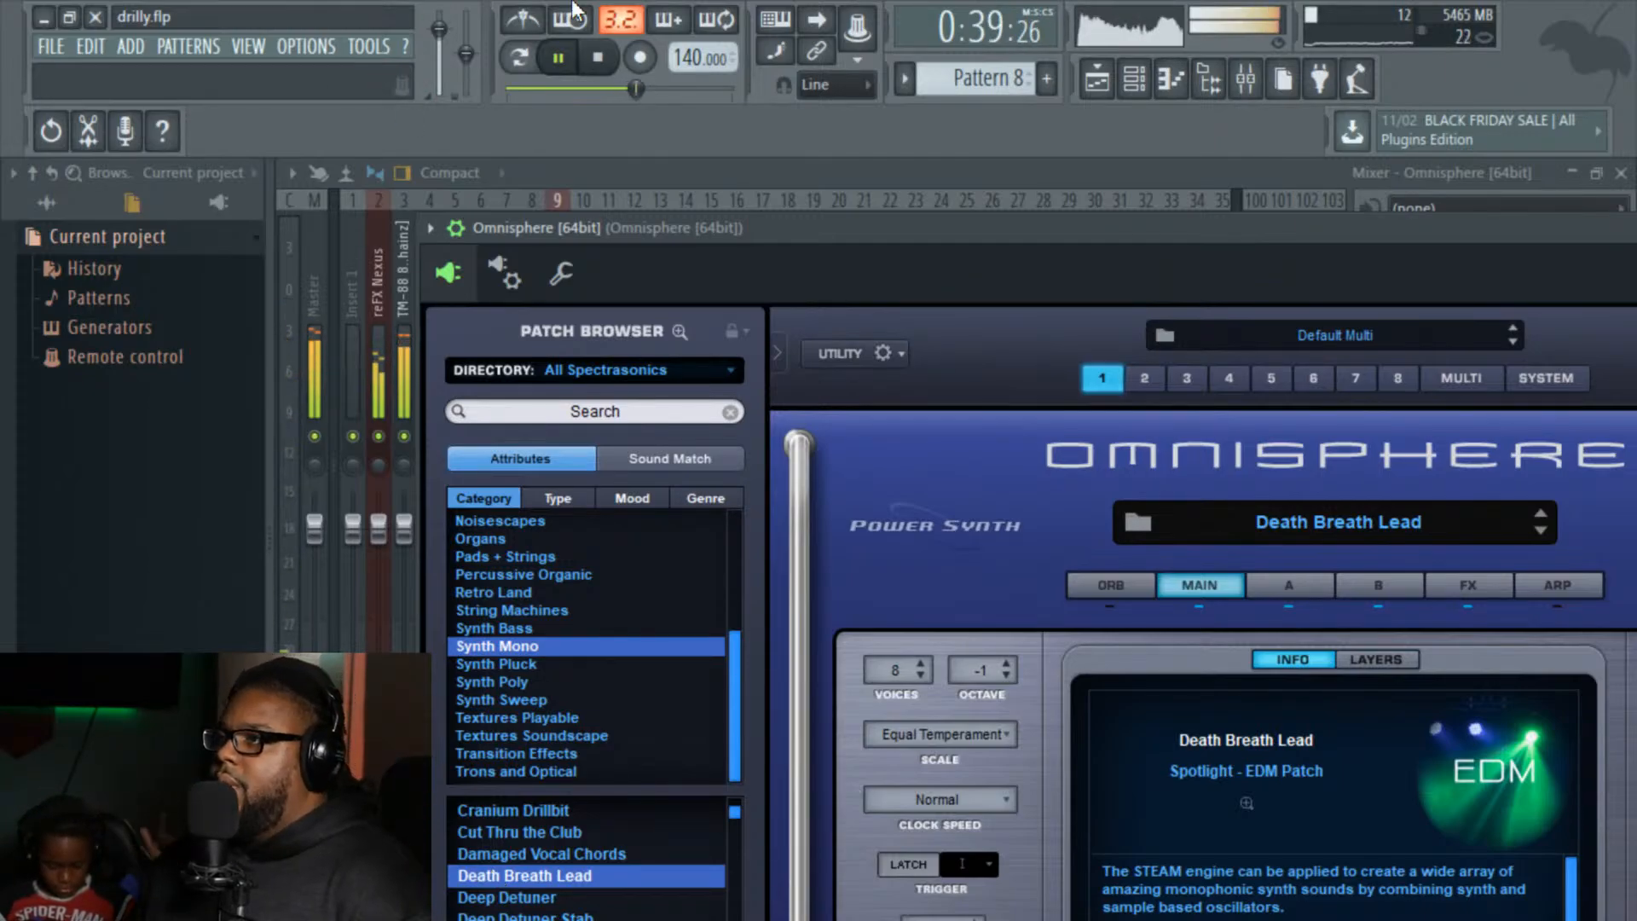
Step: Stop playback, shift the Omnisphere window, and audition Deep Detuner Stab, Deep Snapper, Distressed Vowels and Dubspank Lead
left_click_drag(817, 227, 722, 153)
key("space")
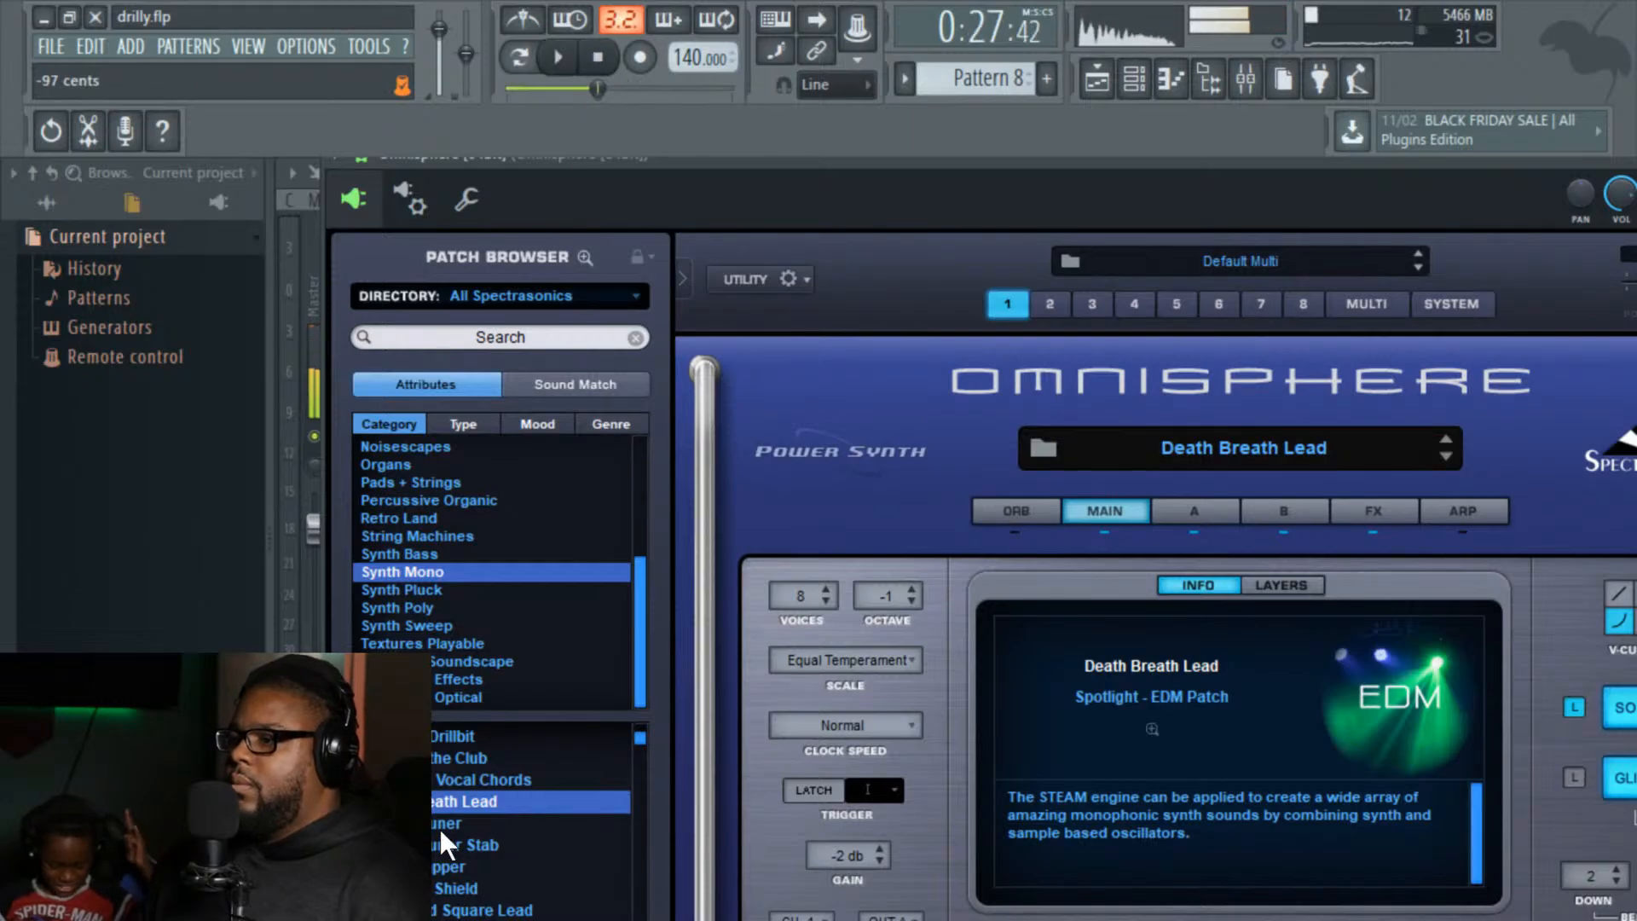
left_click(457, 845)
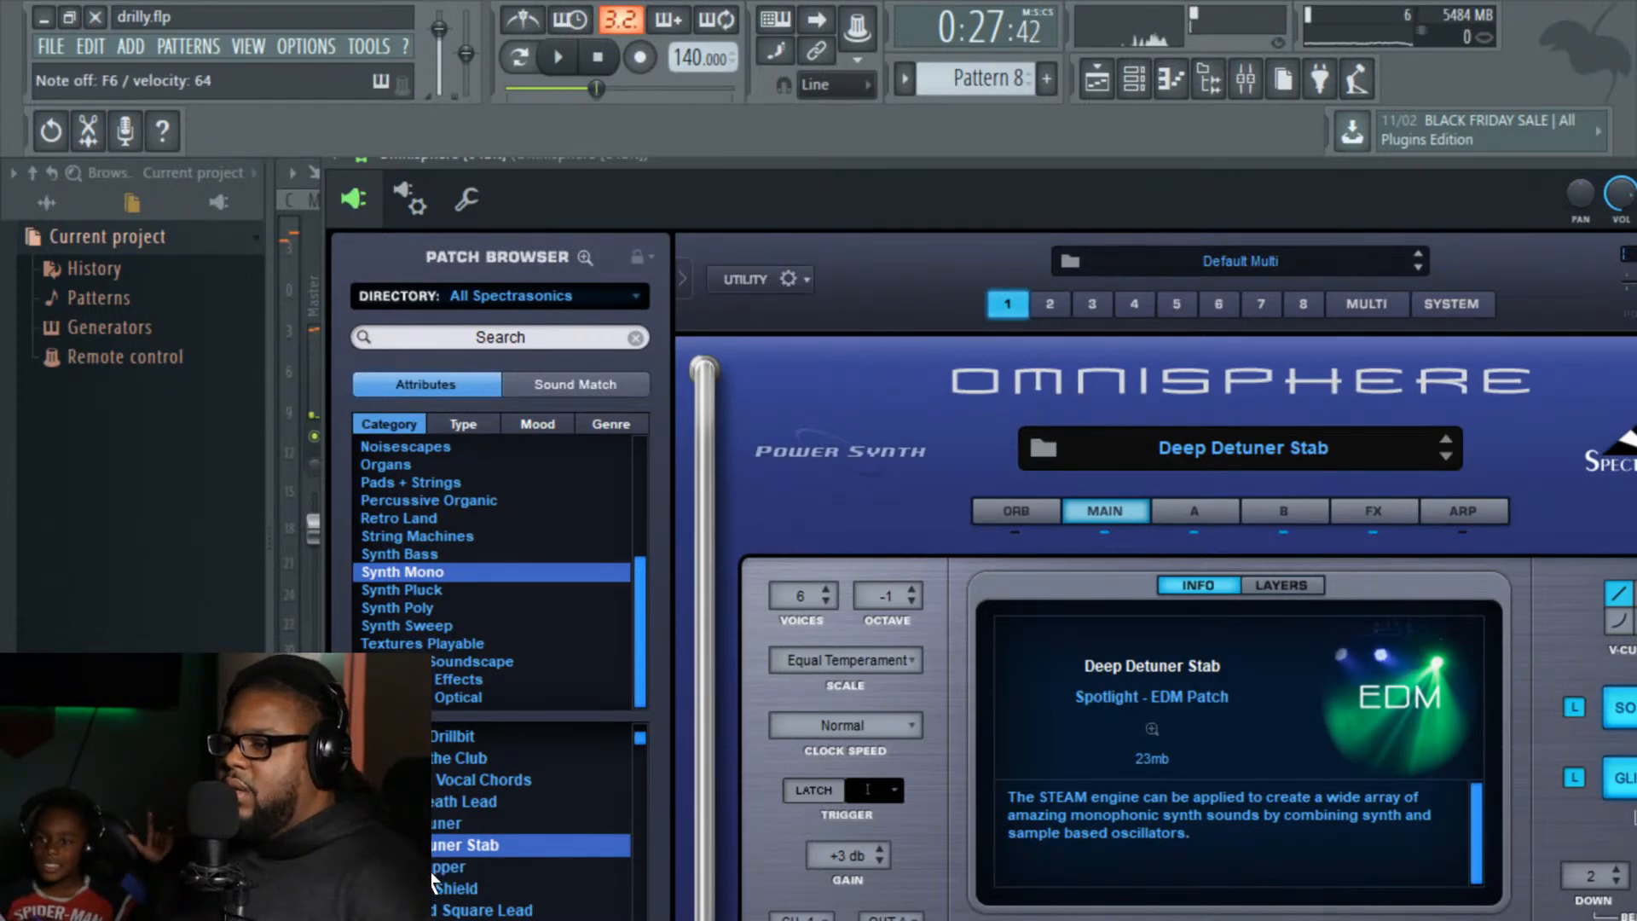
left_click(433, 869)
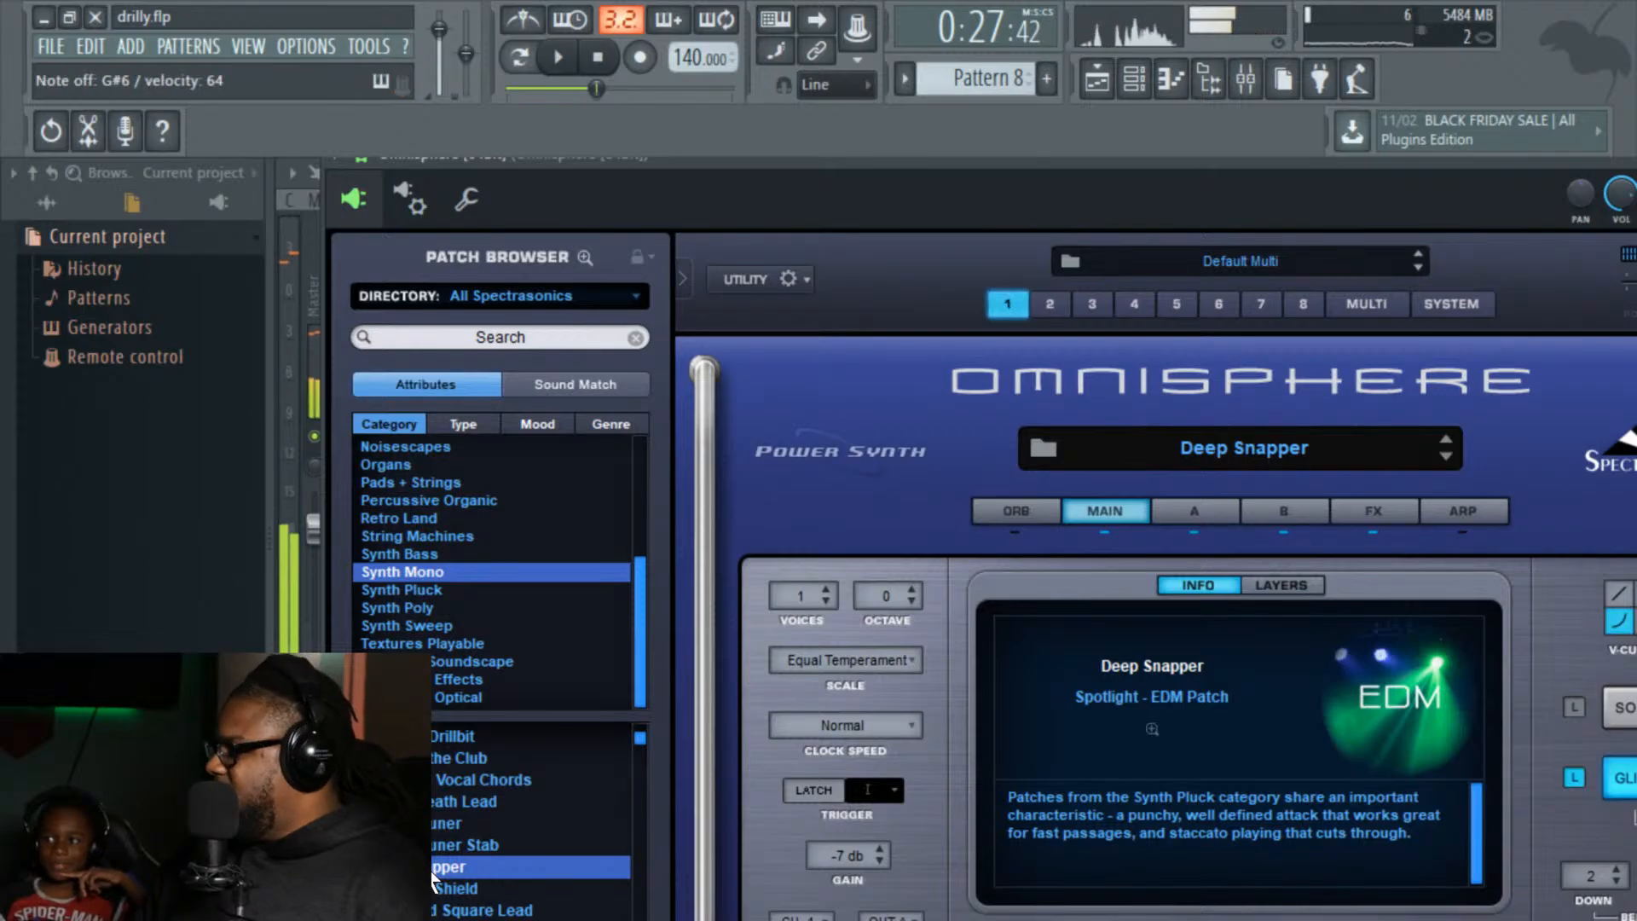
scroll(487, 824, "down", 2)
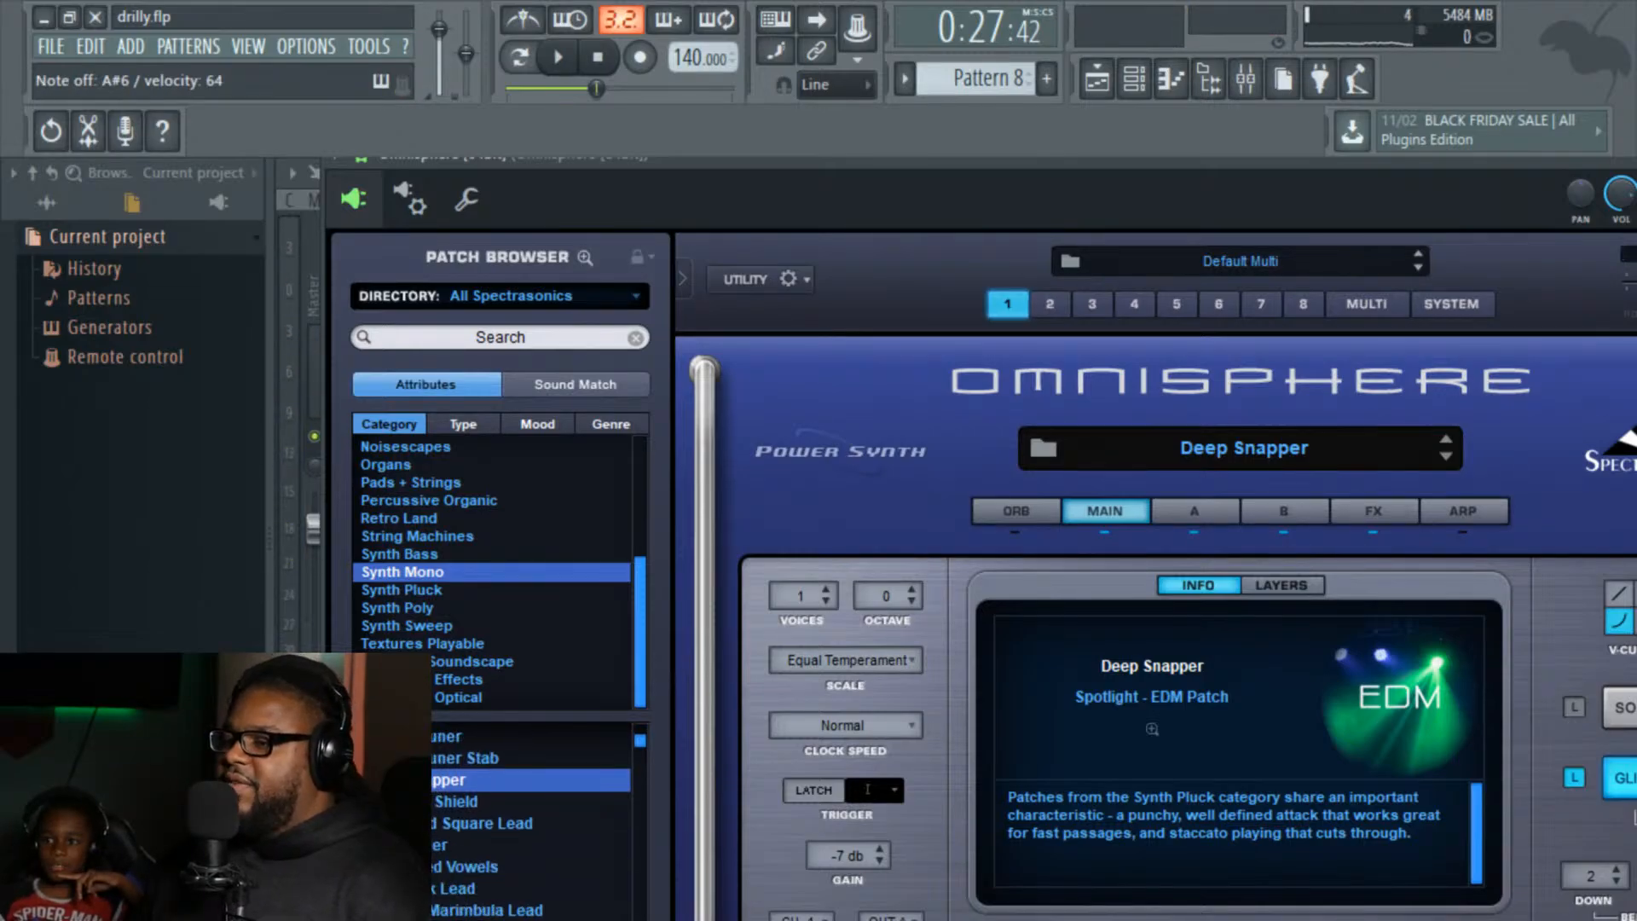
left_click(487, 823)
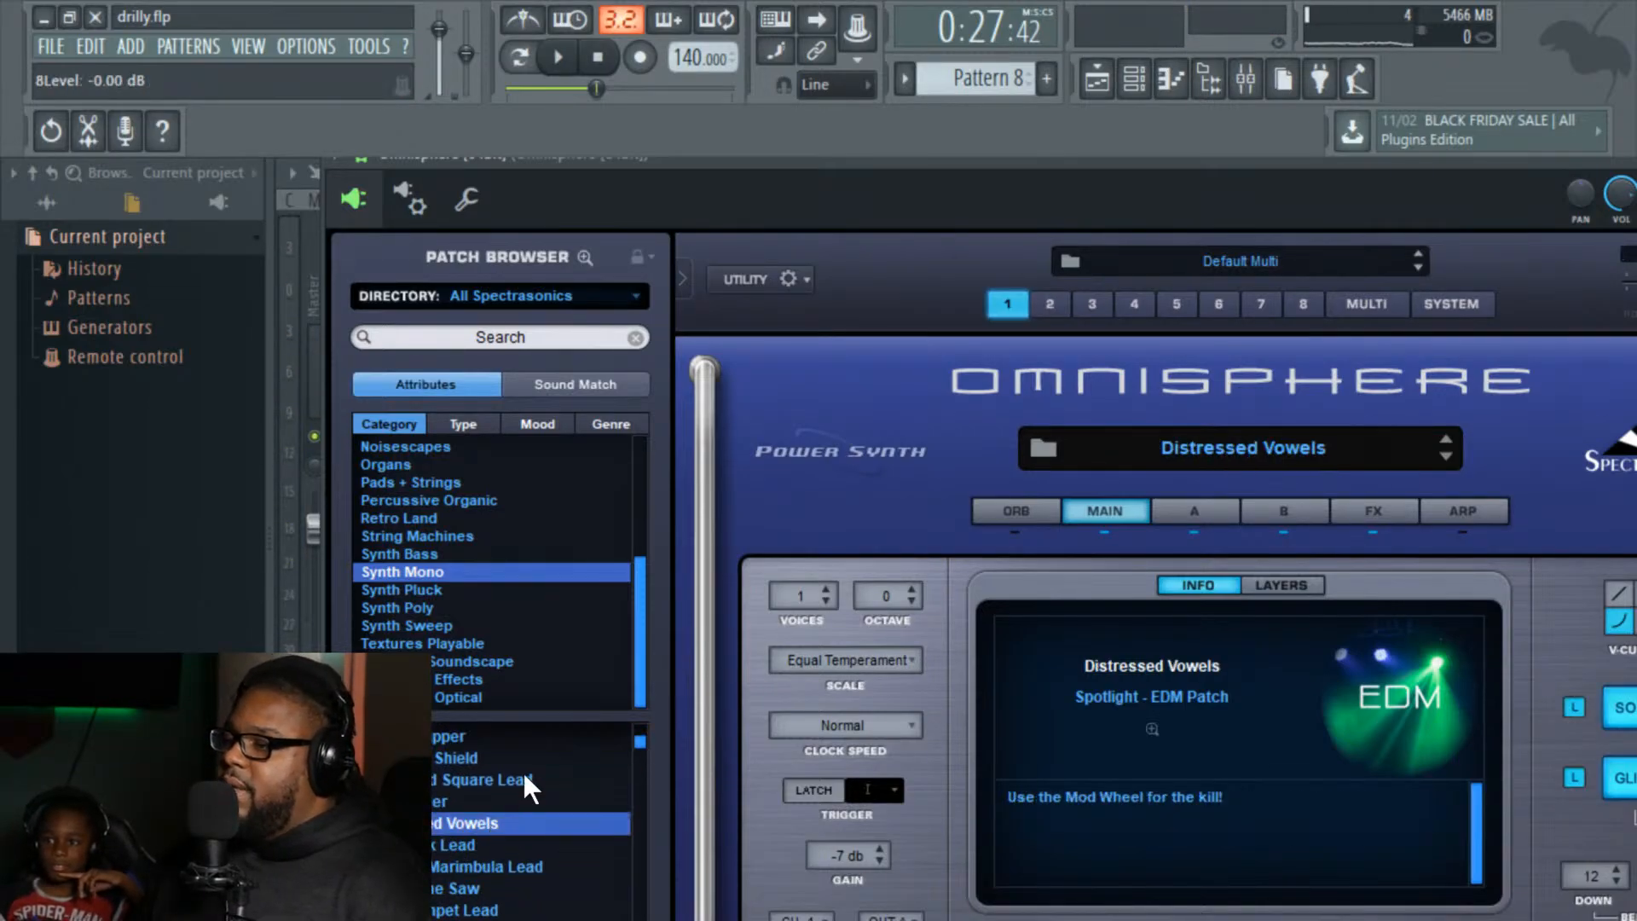
scroll(472, 837, "down", 1)
left_click(443, 802)
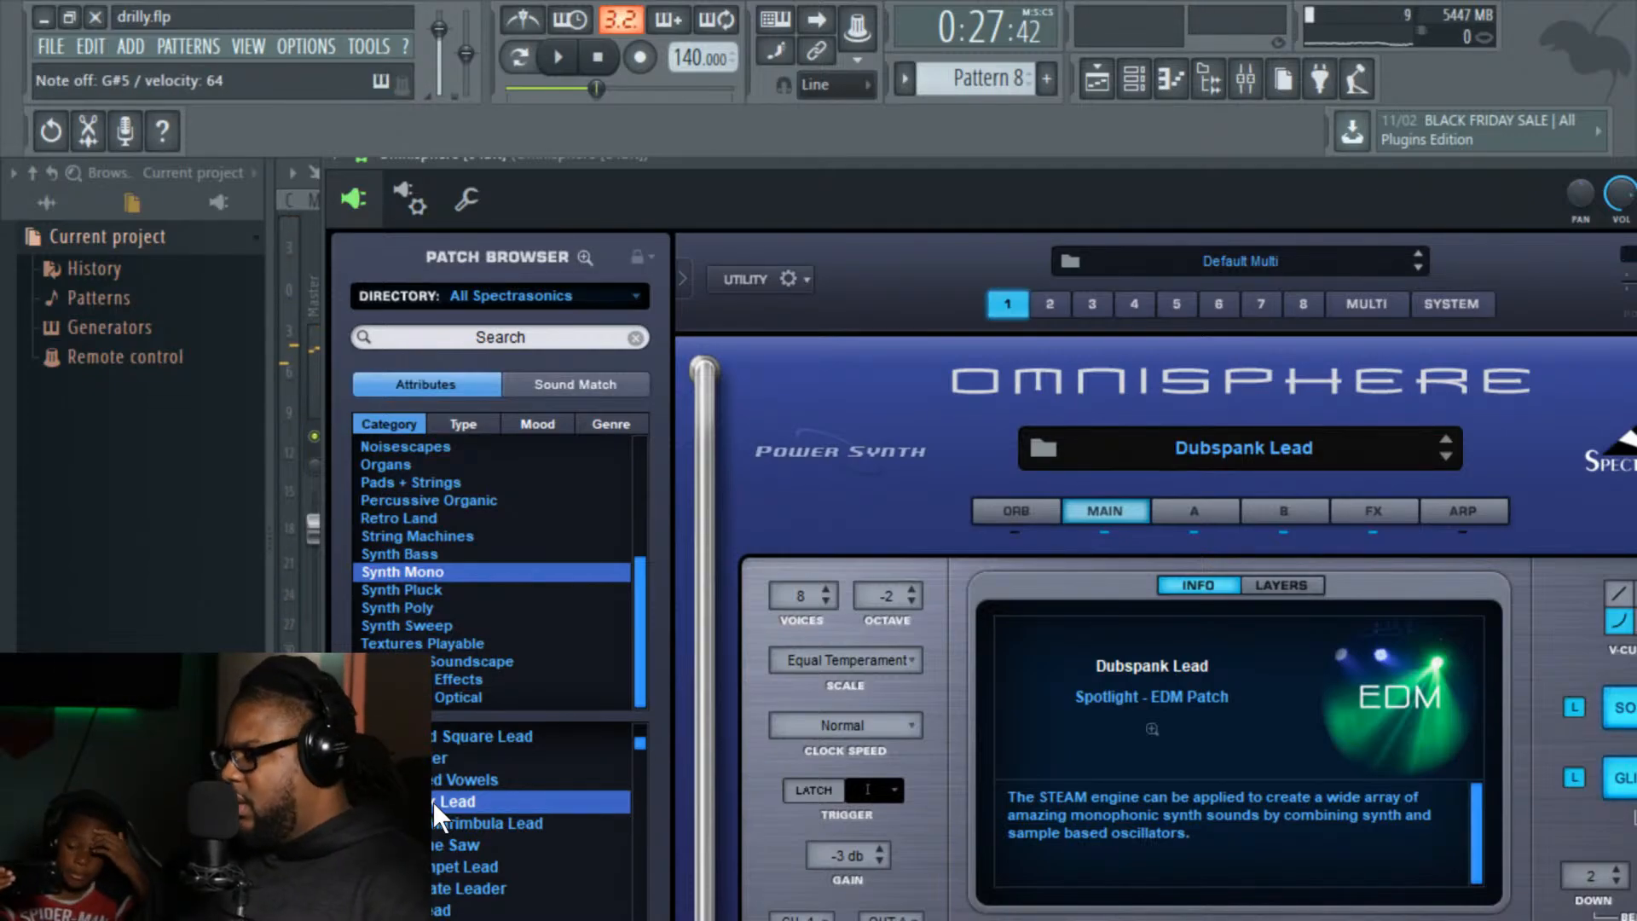
Step: Play the beat, audition Dubstep Marimbula Lead and EDM Trumpet Lead, and load the Electro Gate Leader patch
left_click(558, 58)
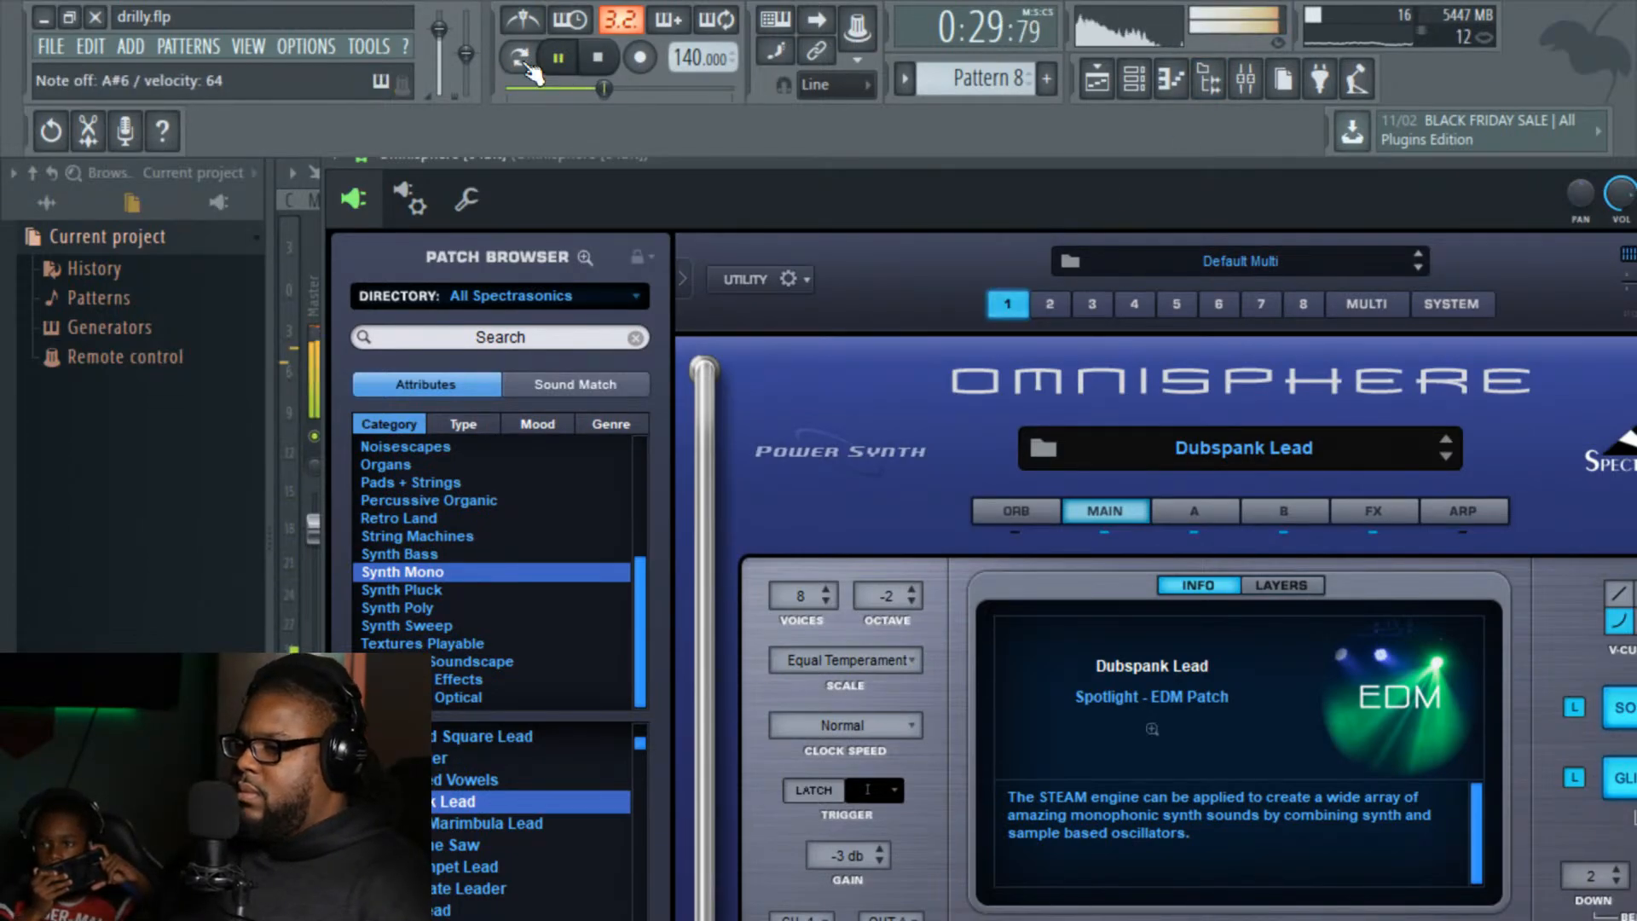
left_click(536, 821)
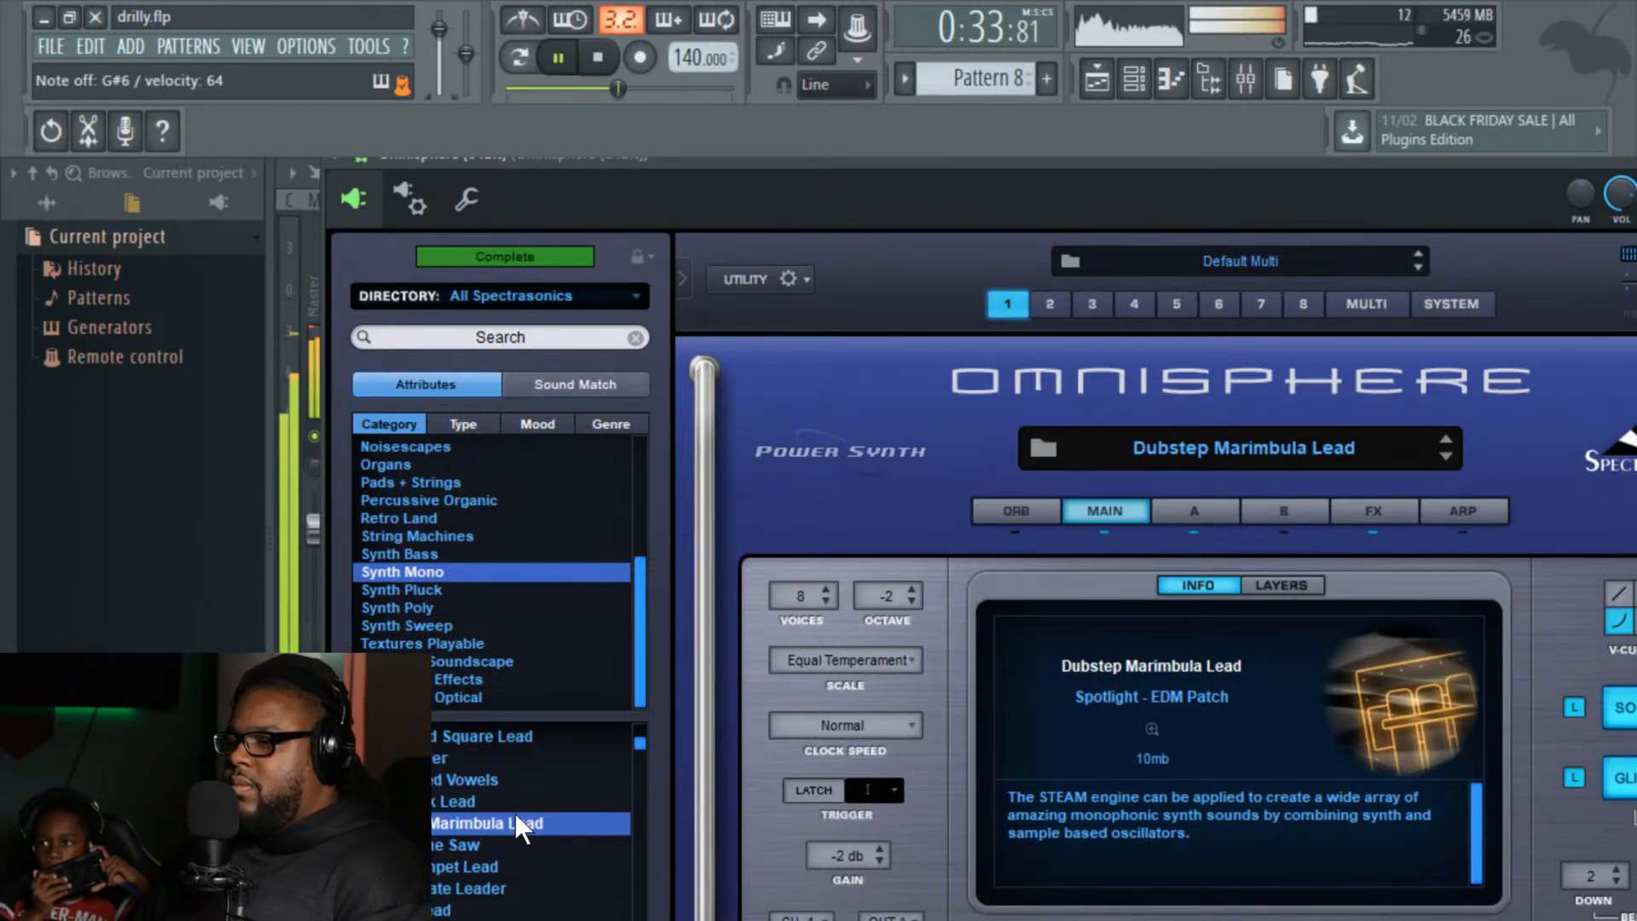
key("Down")
key("Down")
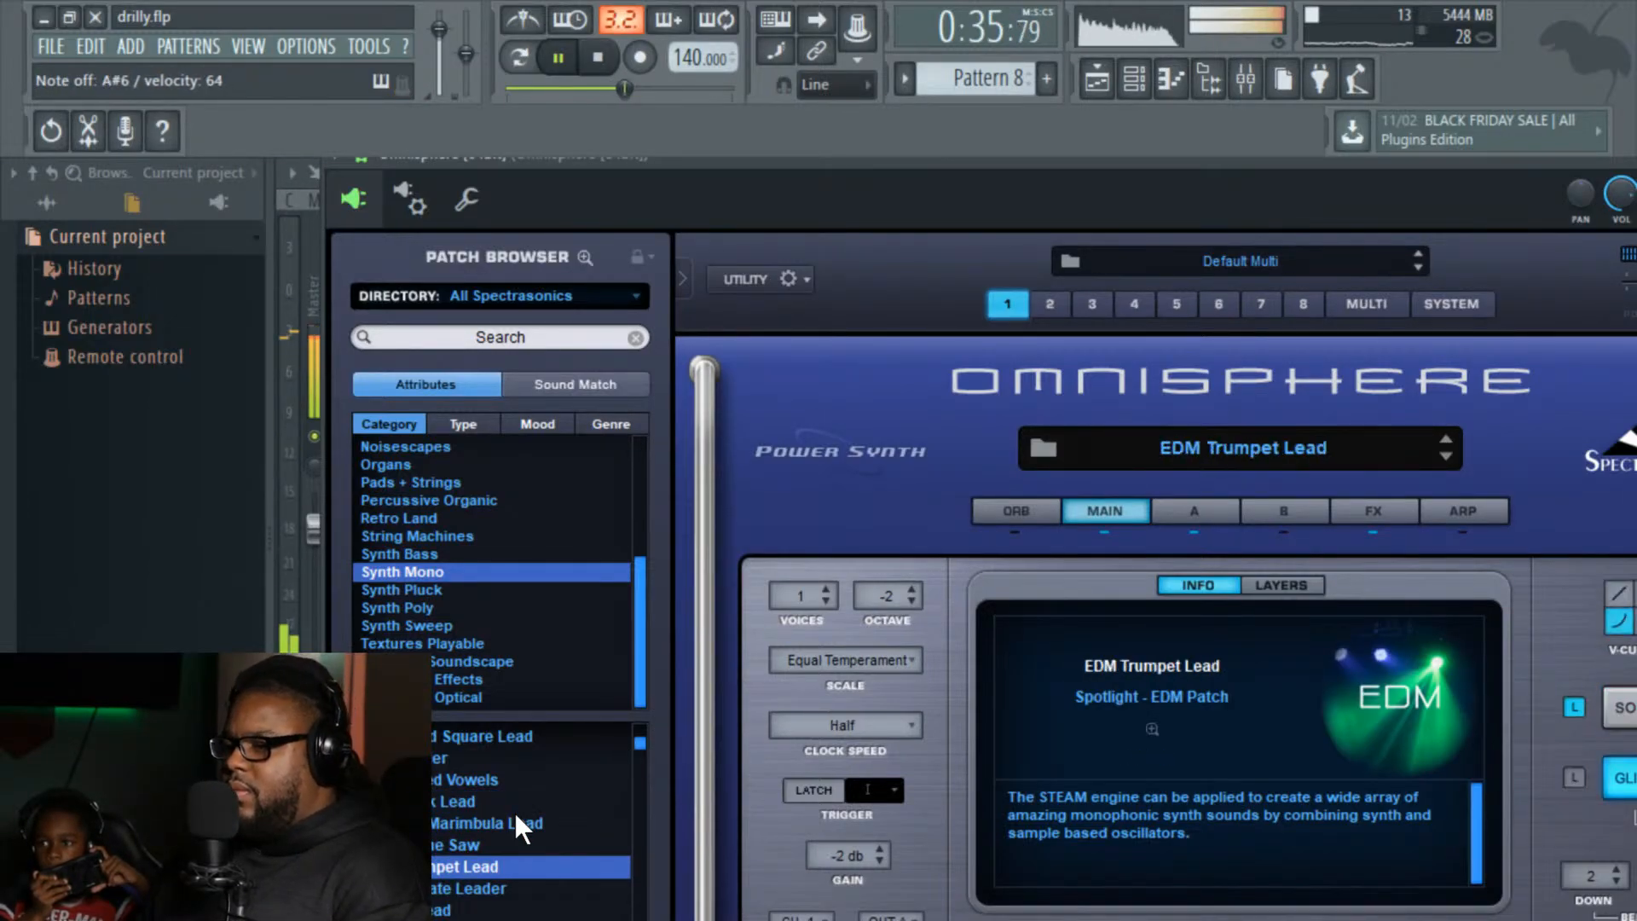
key("Down")
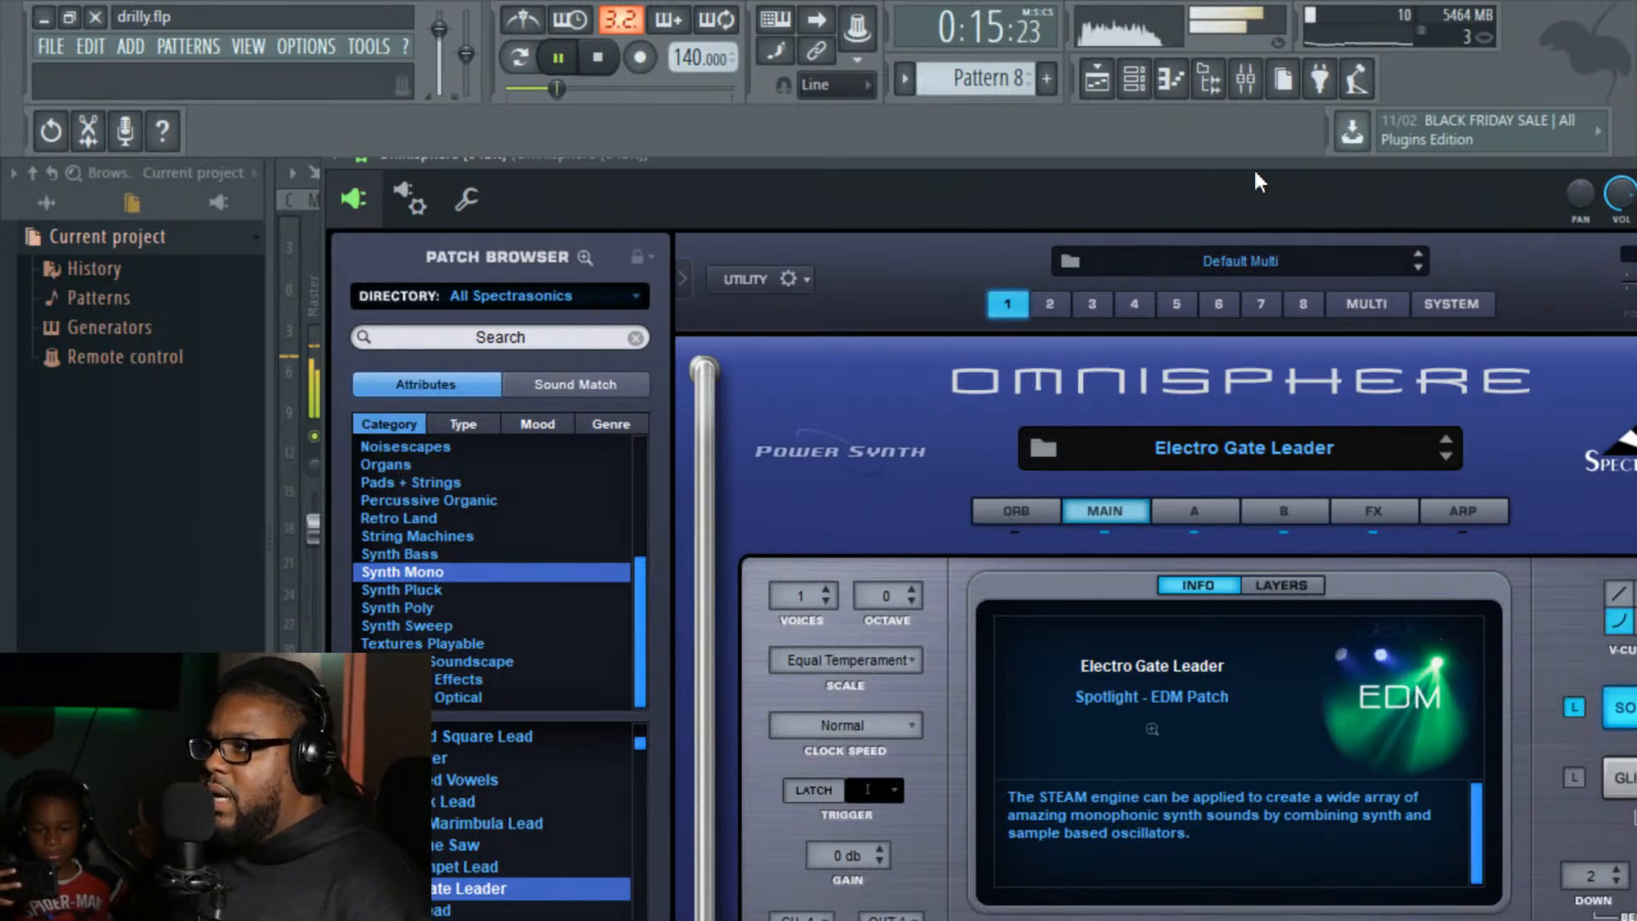
Step: Close the Omnisphere window, the mixer and the channel rack so that the playlist is exposed
left_click_drag(1214, 163, 888, 203)
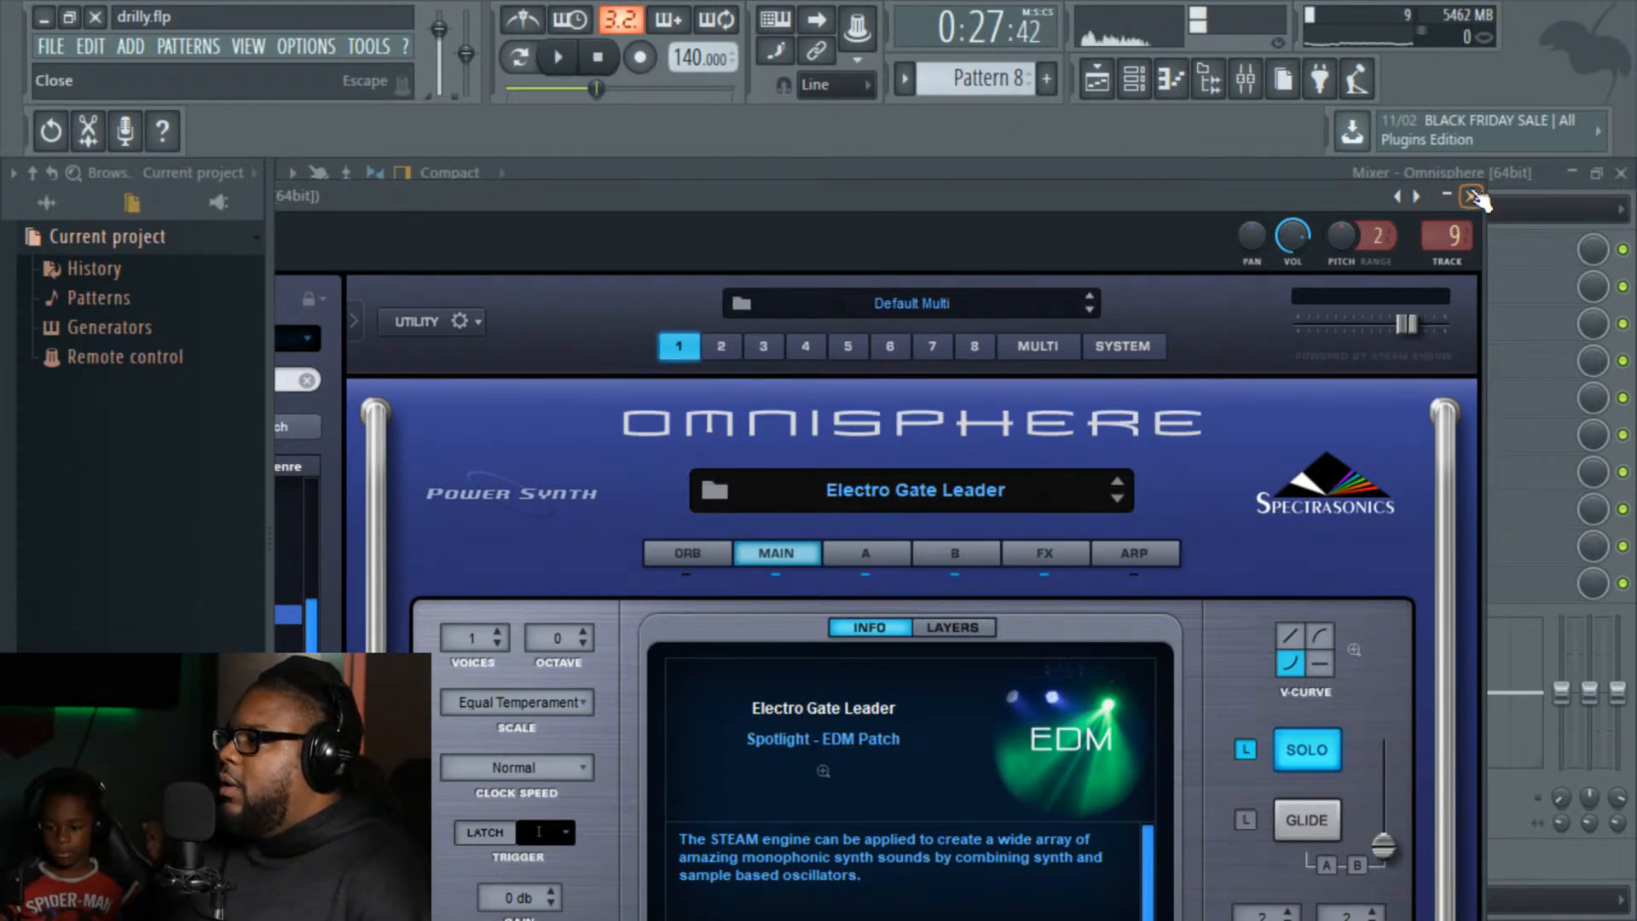
left_click(1472, 196)
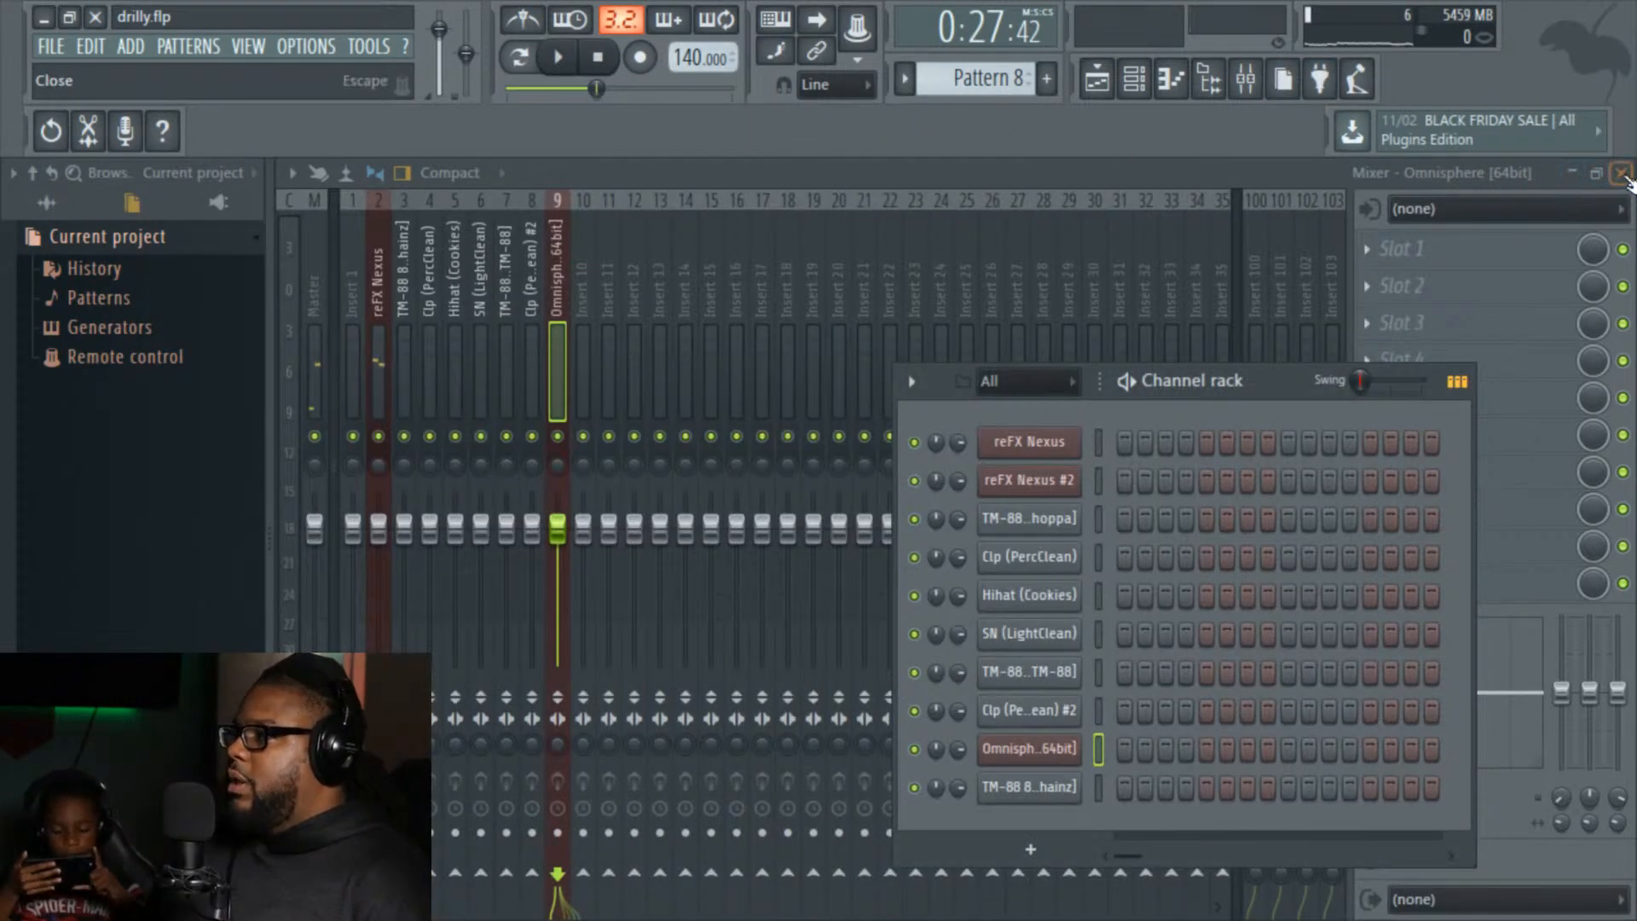
left_click(1621, 173)
key("F6")
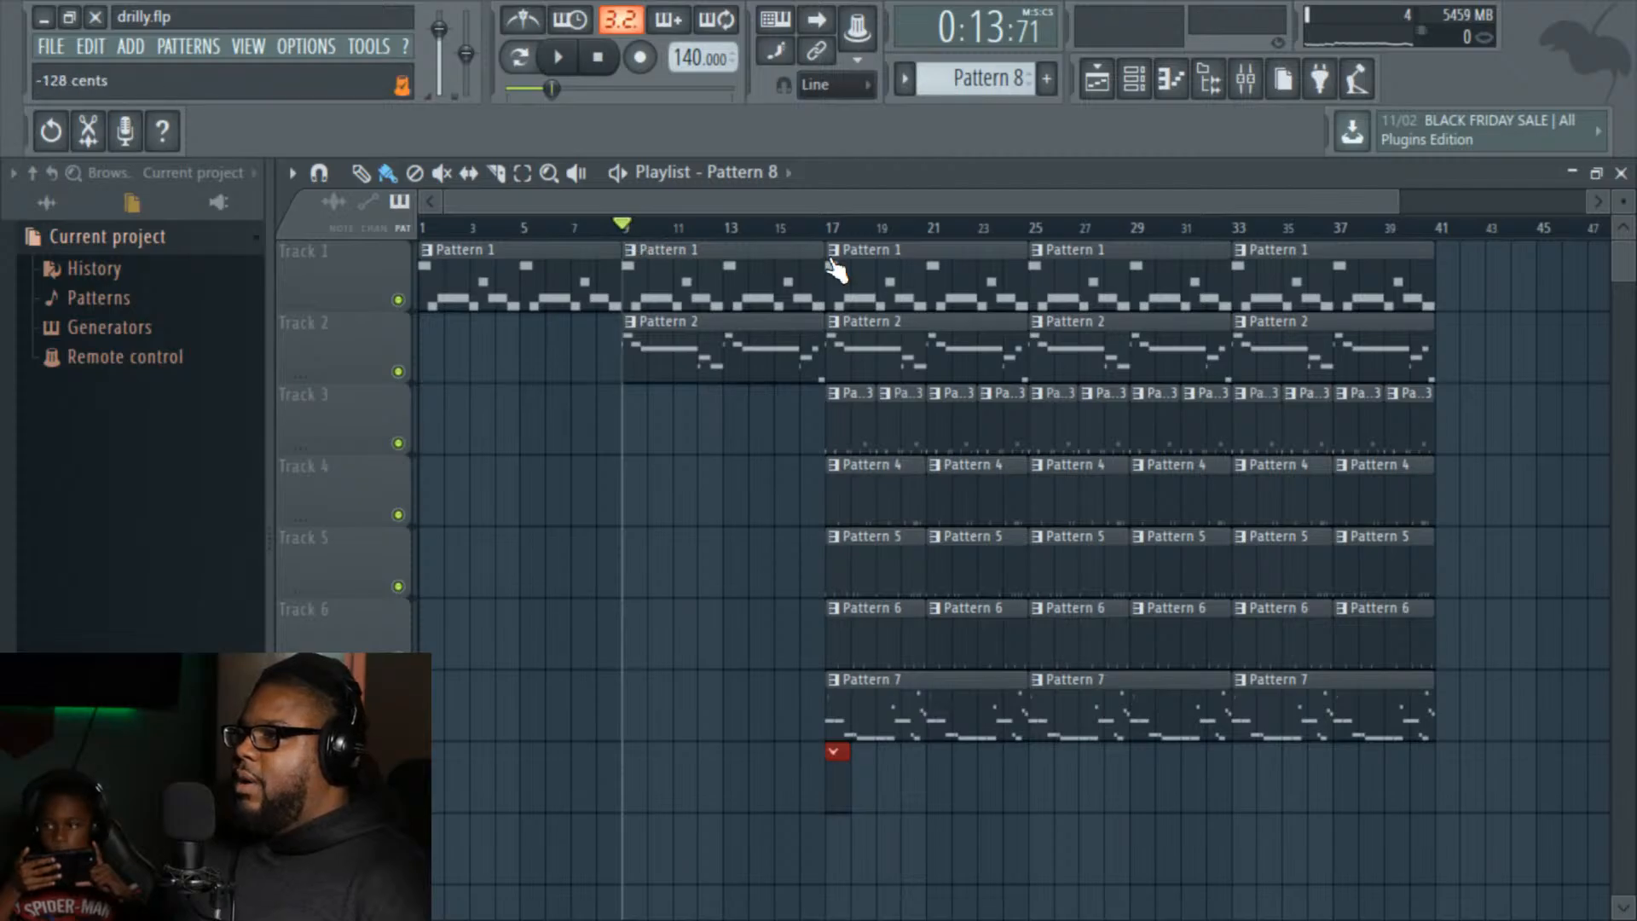
Step: Play the arrangement from bar 17 with playlist Track 6 soloed, and re-enable Tracks 5, 4 and 3
left_click(599, 58)
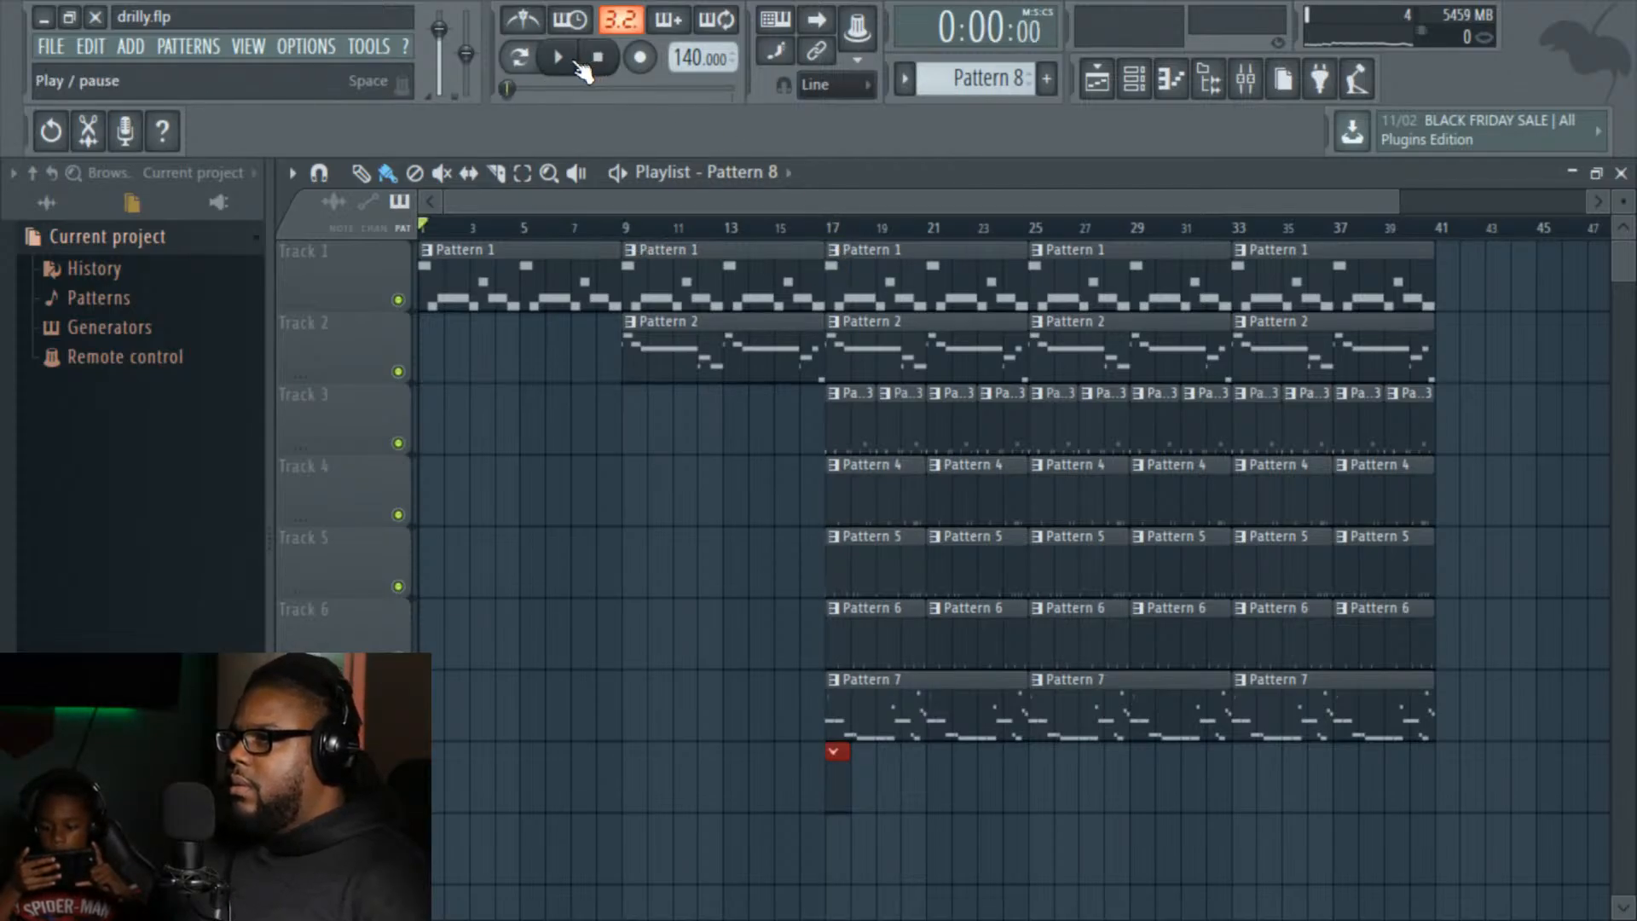
left_click(825, 227)
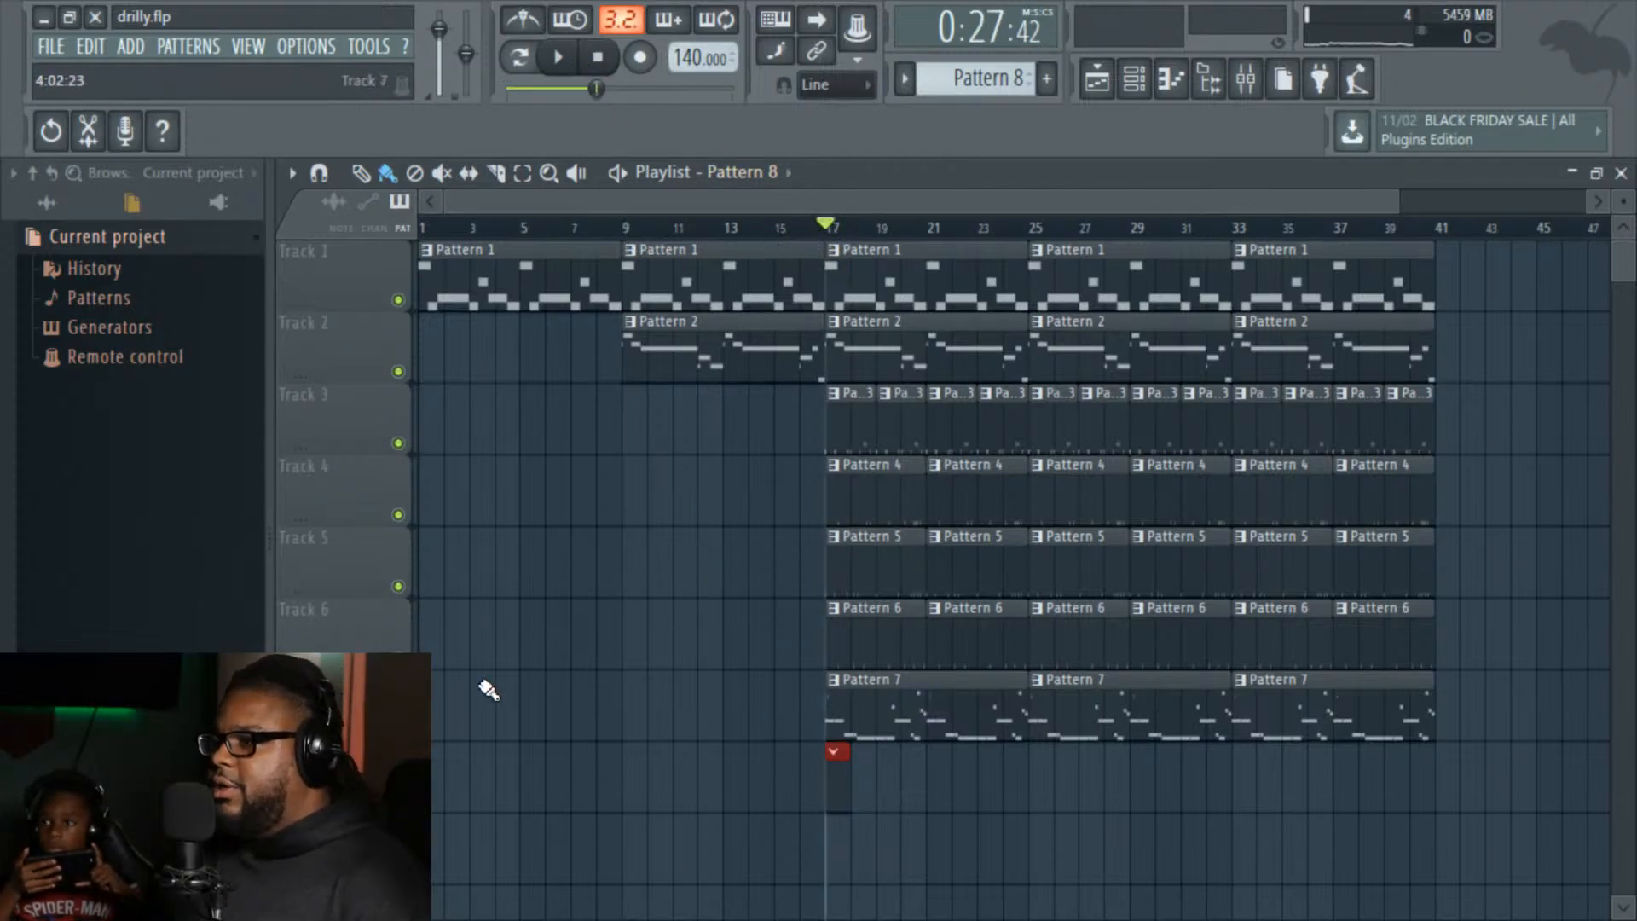
right_click(399, 657)
left_click(559, 57)
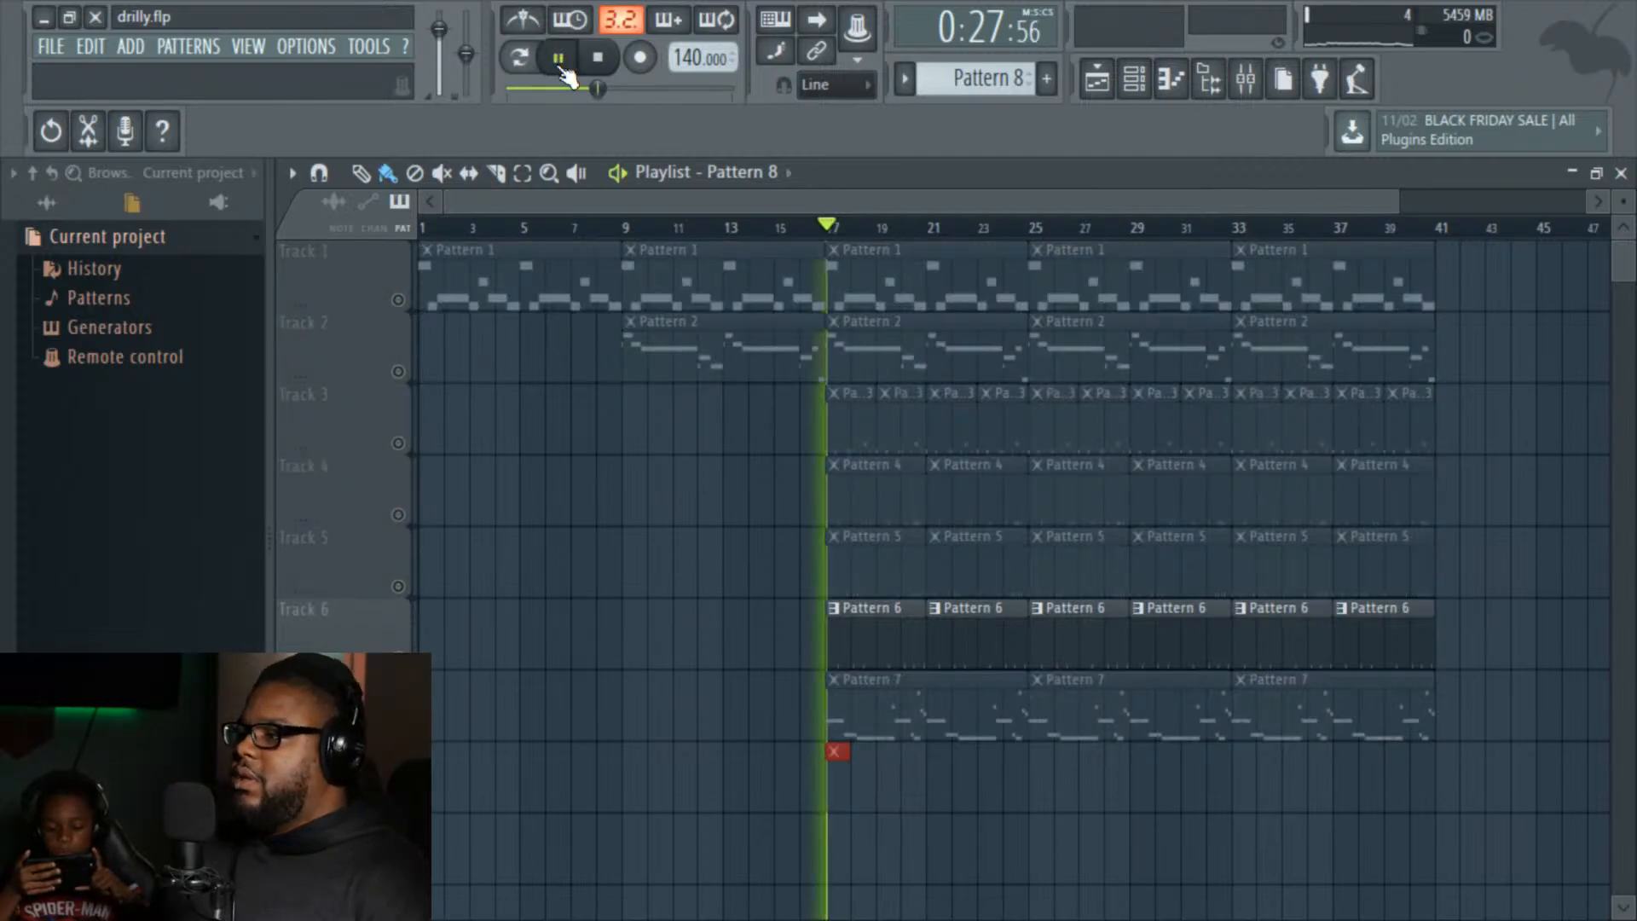
left_click(398, 585)
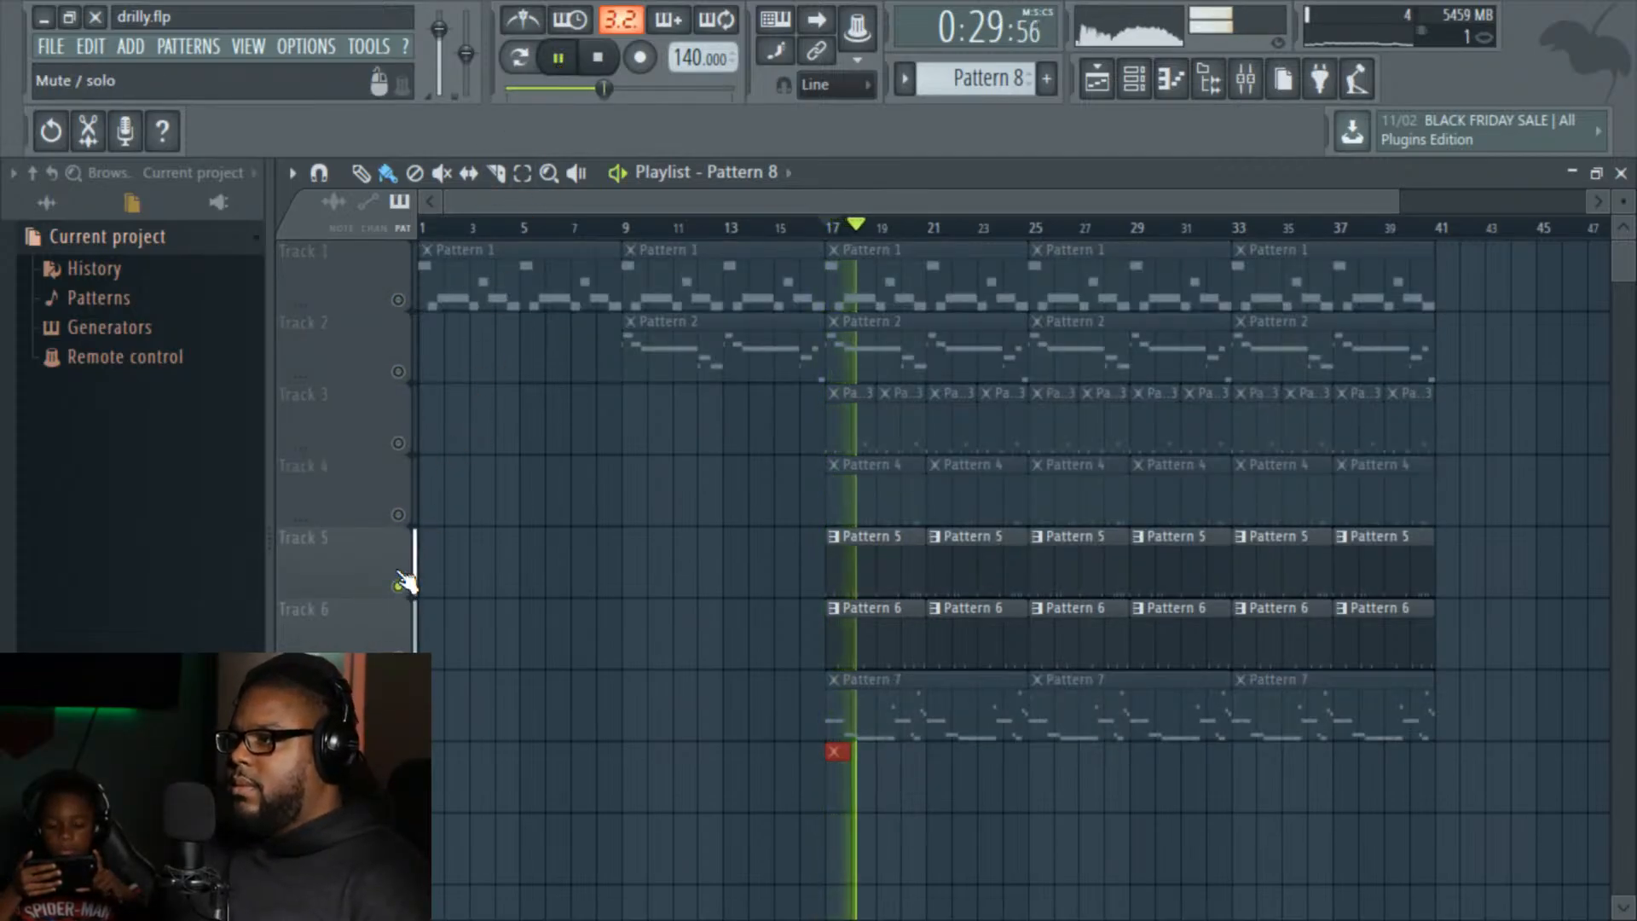
left_click(399, 514)
left_click(398, 442)
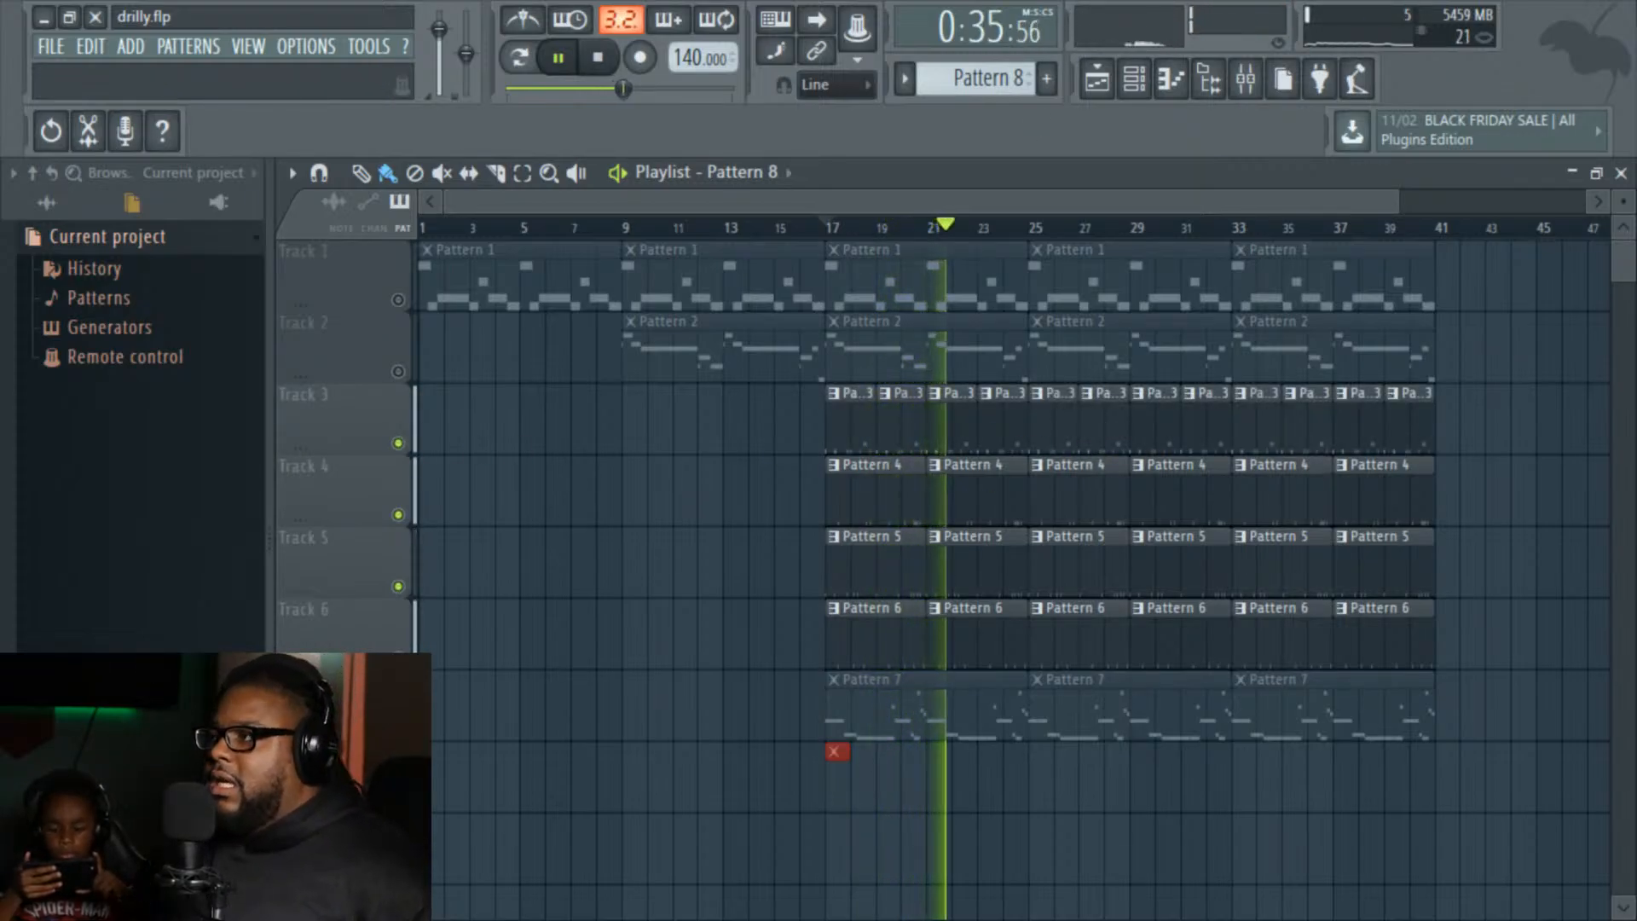
Step: Load CLA-2A Stereo into effect slot 3 of the TM-88 Kicks mixer track and set its HiFreq to 76.5
left_click(1134, 80)
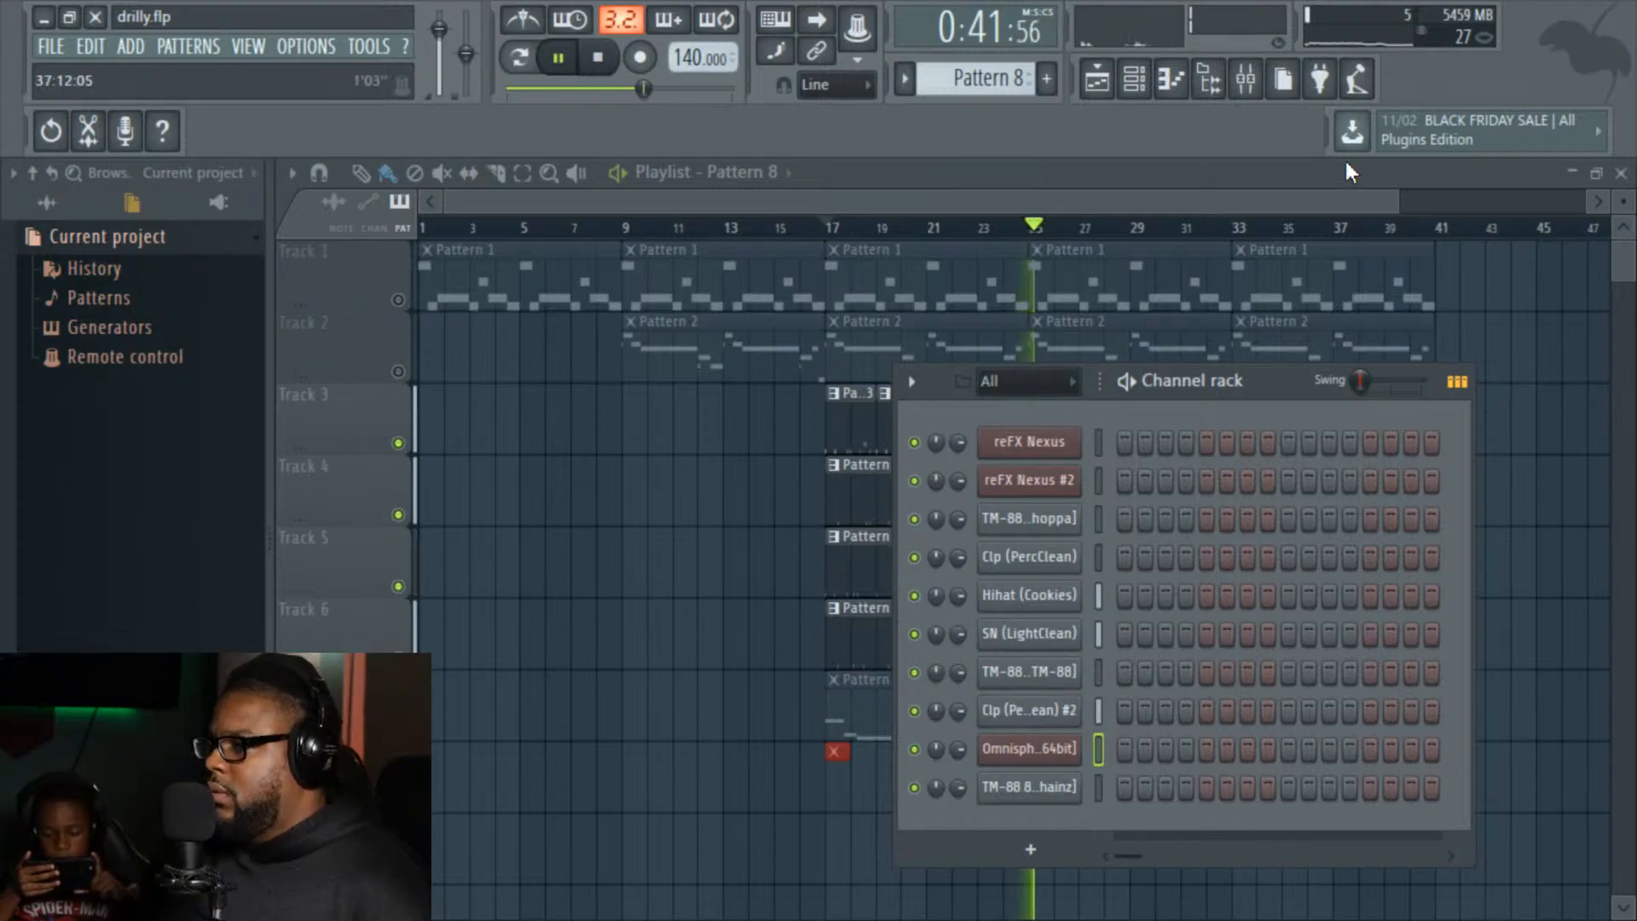
left_click(1245, 80)
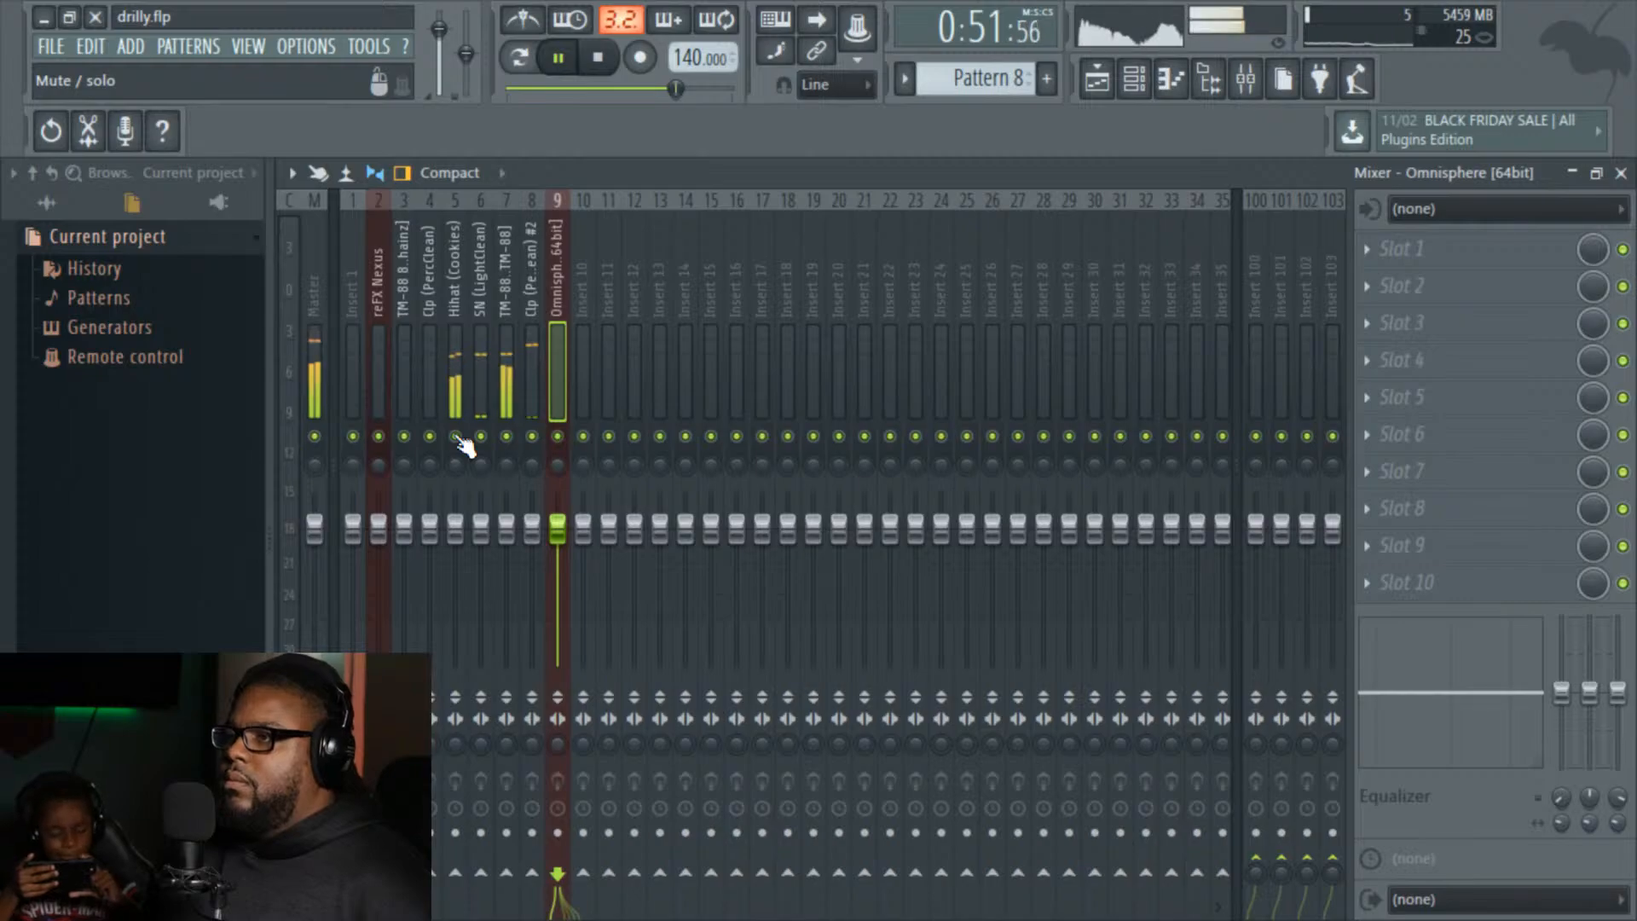
left_click(502, 269)
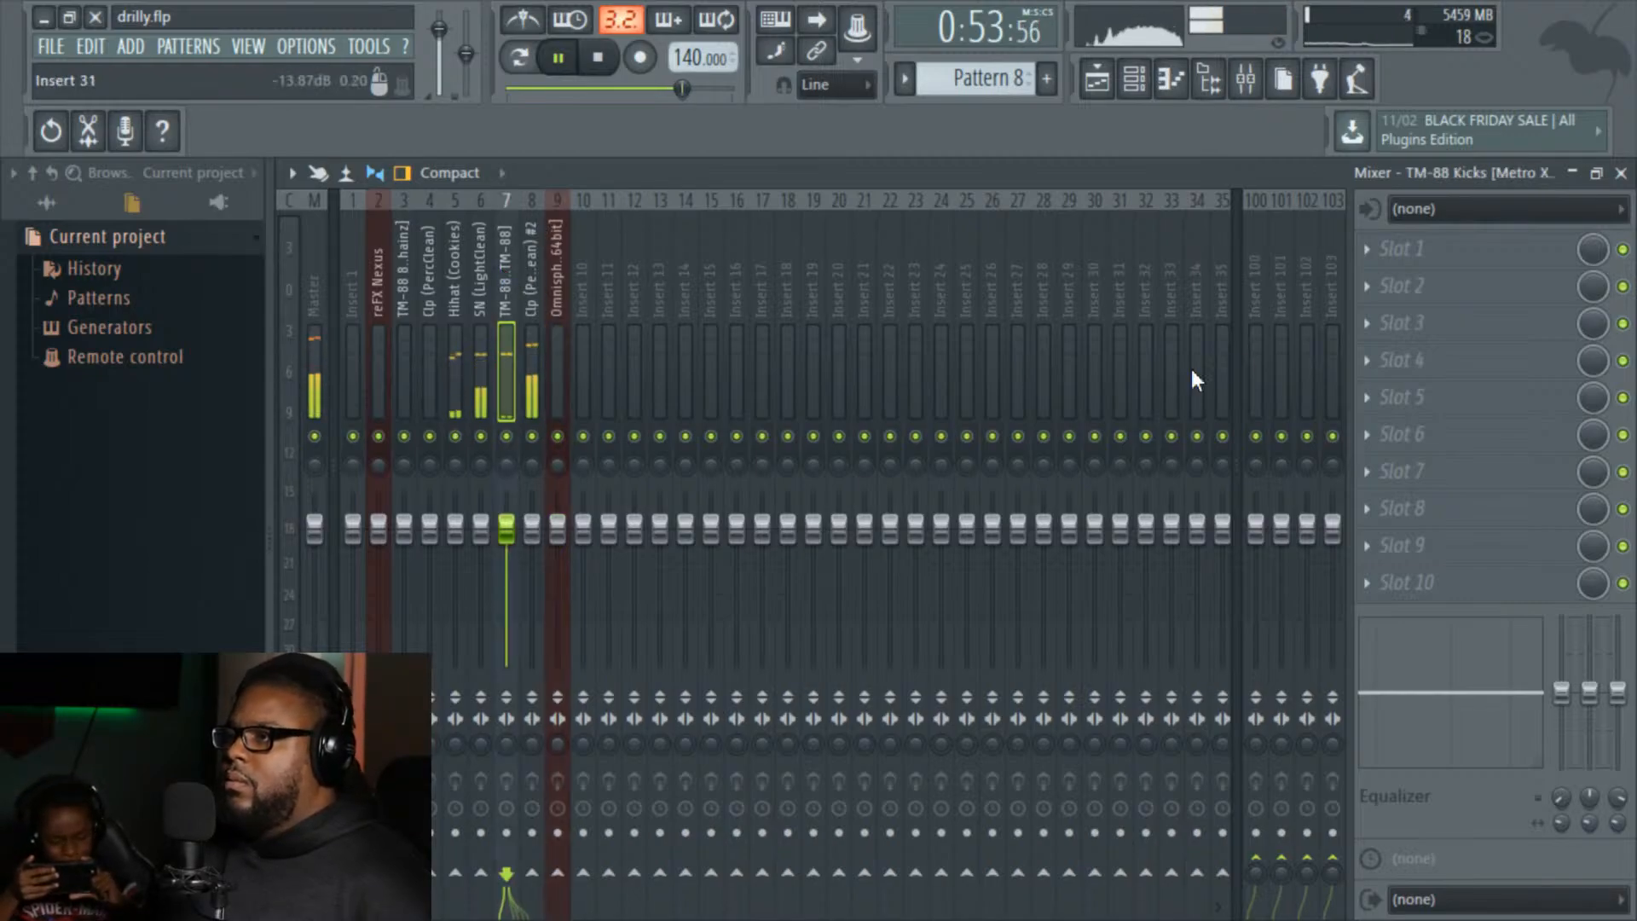
left_click(1372, 326)
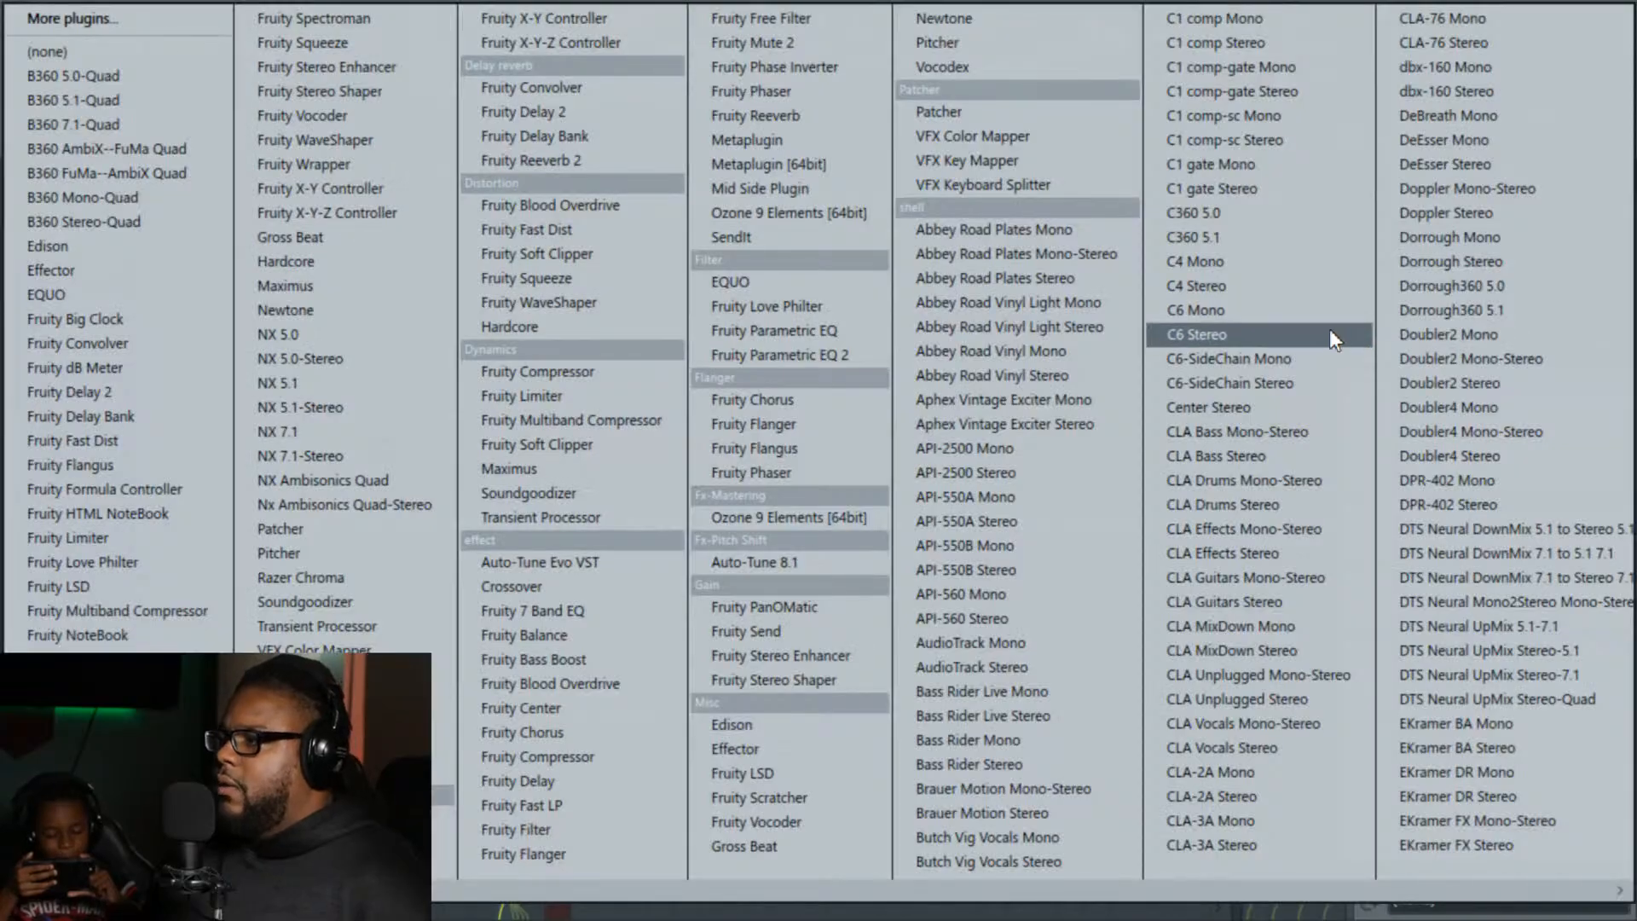
left_click(1289, 793)
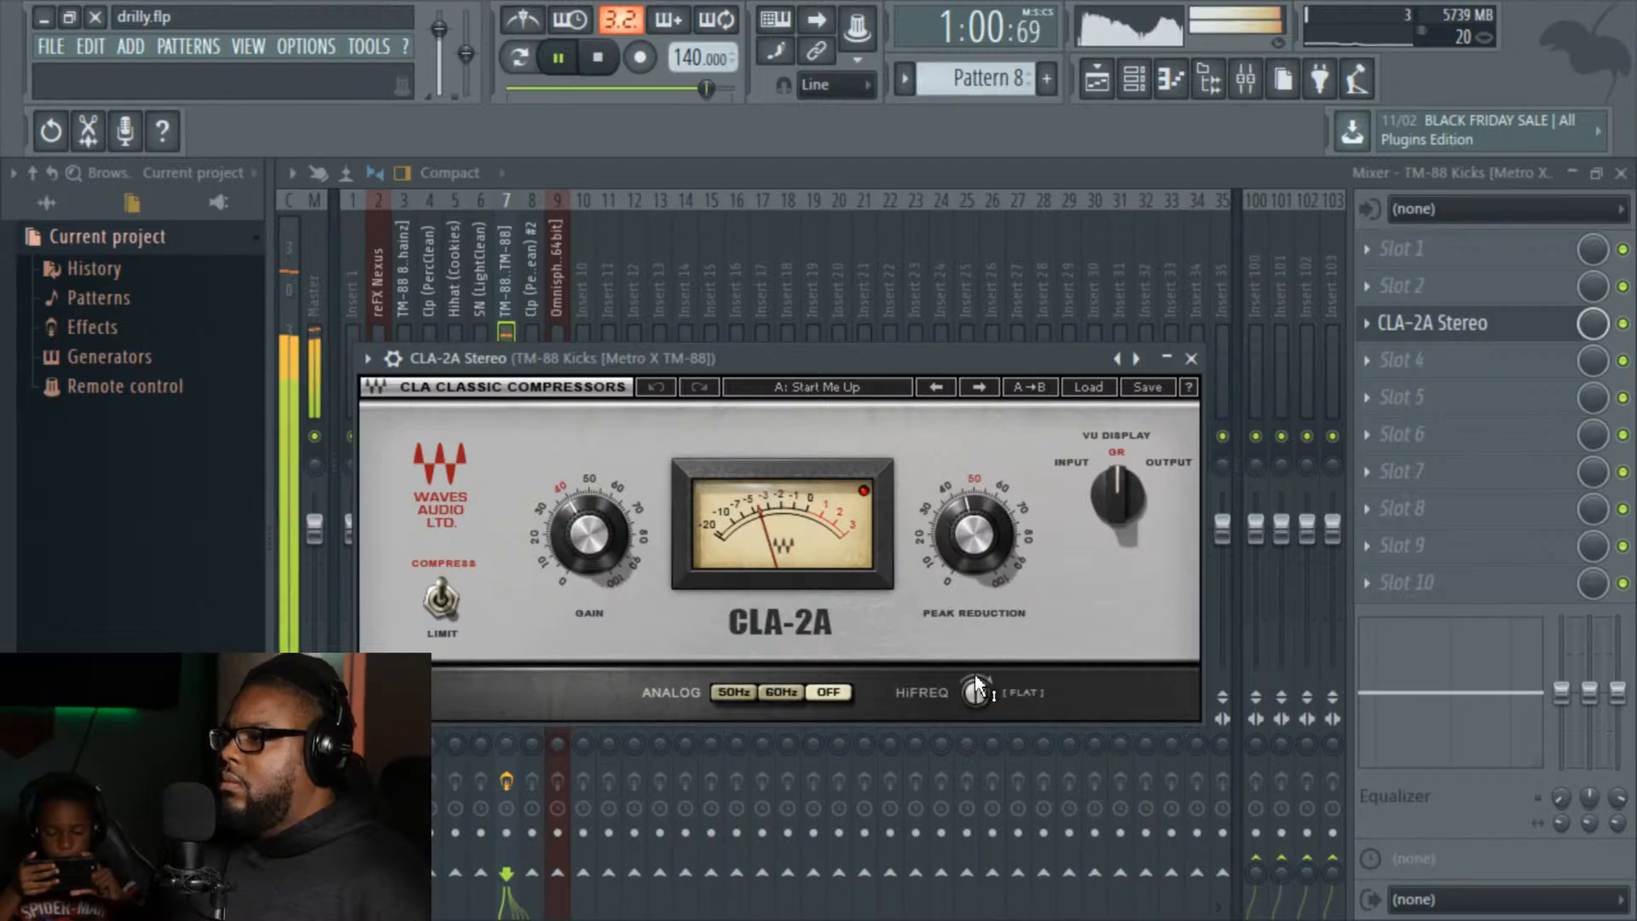
left_click_drag(975, 693, 975, 704)
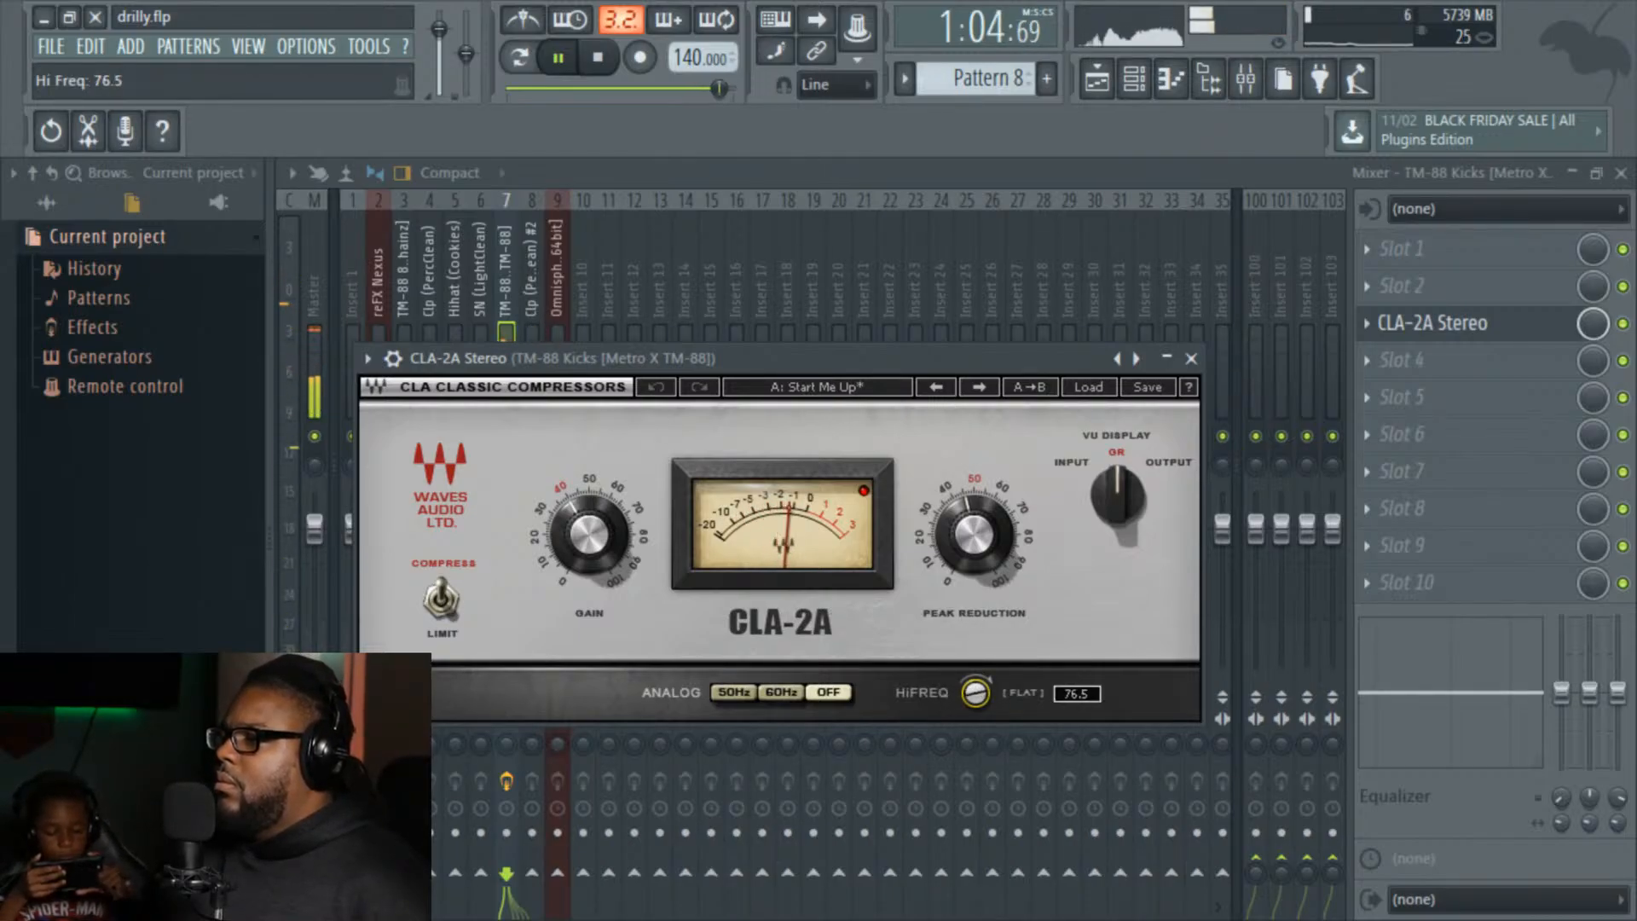
Step: Lower the kick compressor's HiFreq to 74.1, close its window and restart playback
left_click_drag(975, 692, 975, 694)
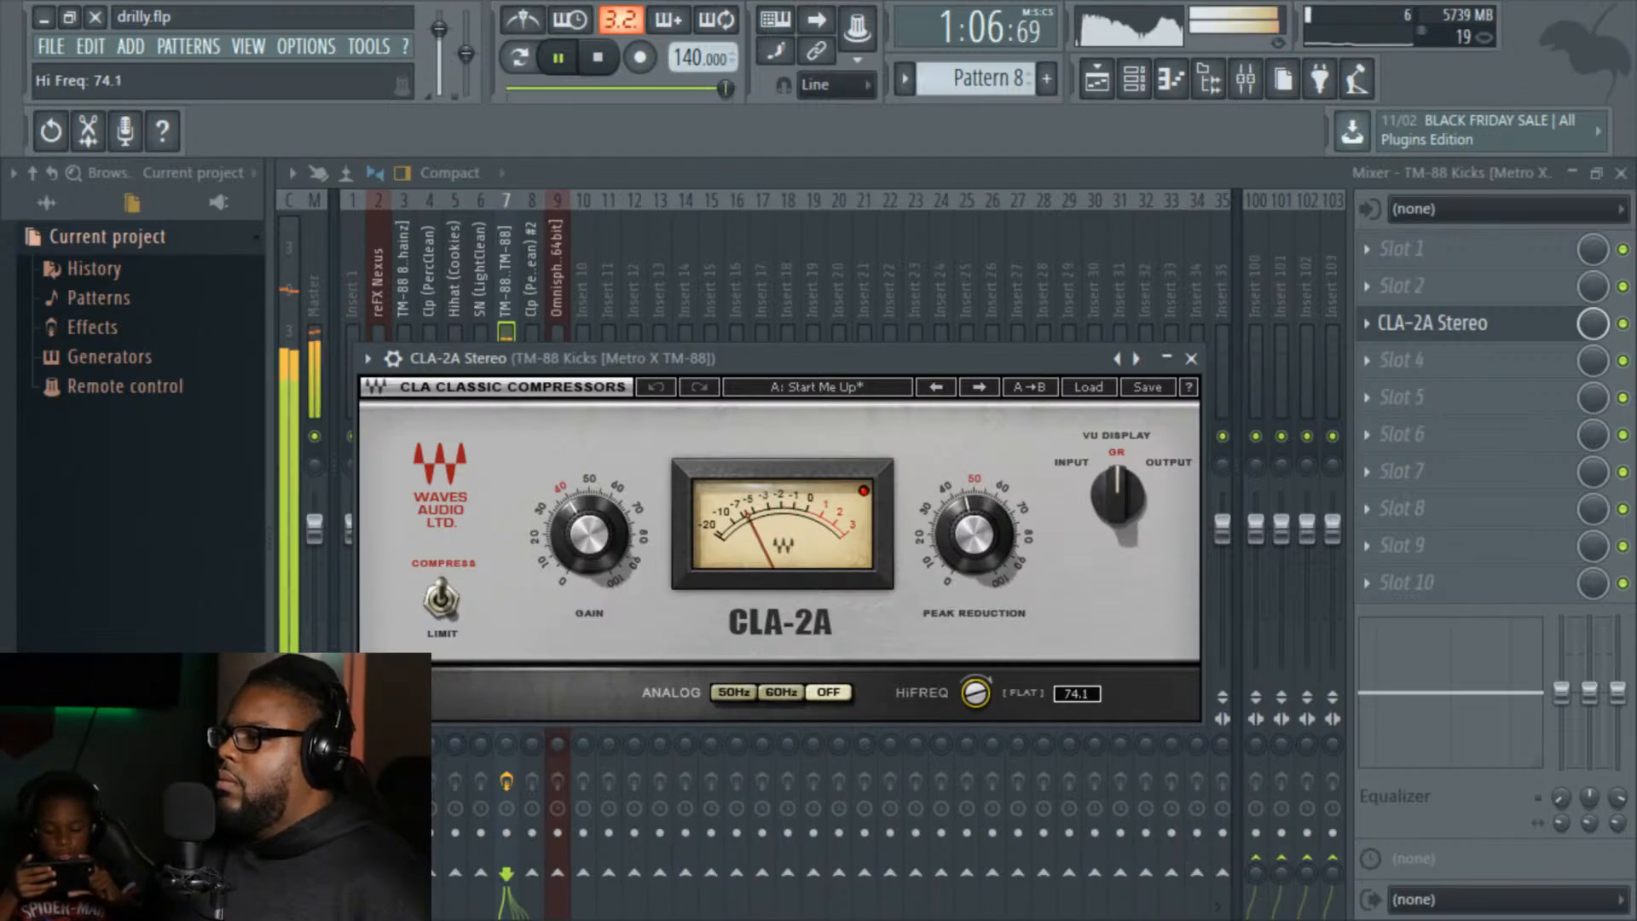
left_click(1191, 358)
key("space")
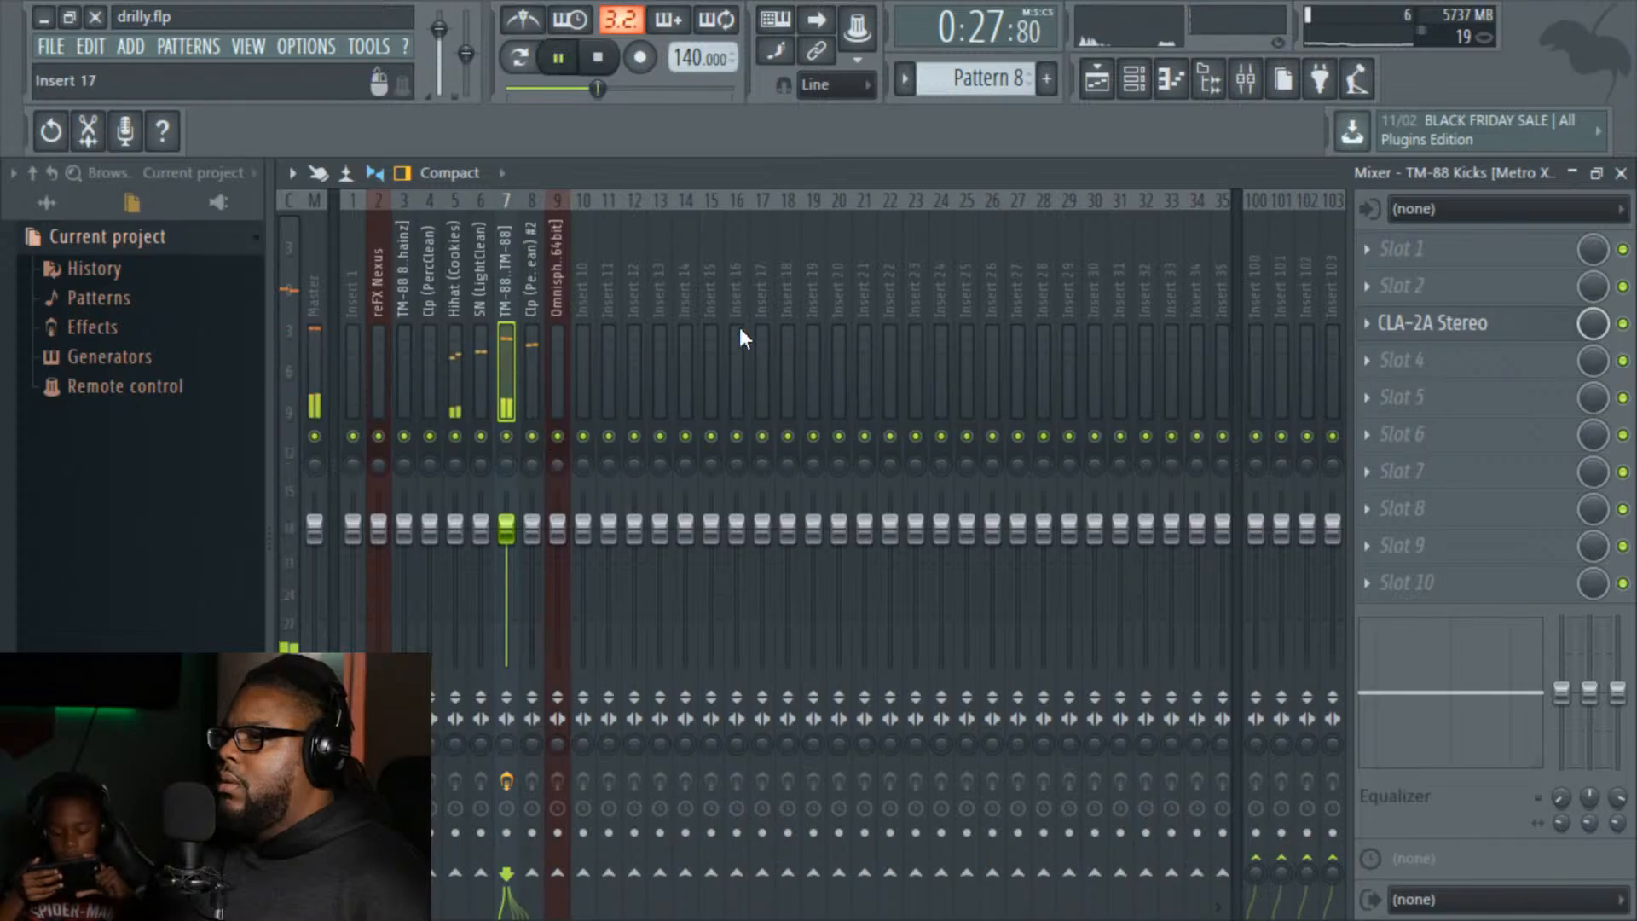
Step: Load CLA-2A Stereo into effect slot 3 of the SN (LightClean) mixer track and close its window
left_click(480, 310)
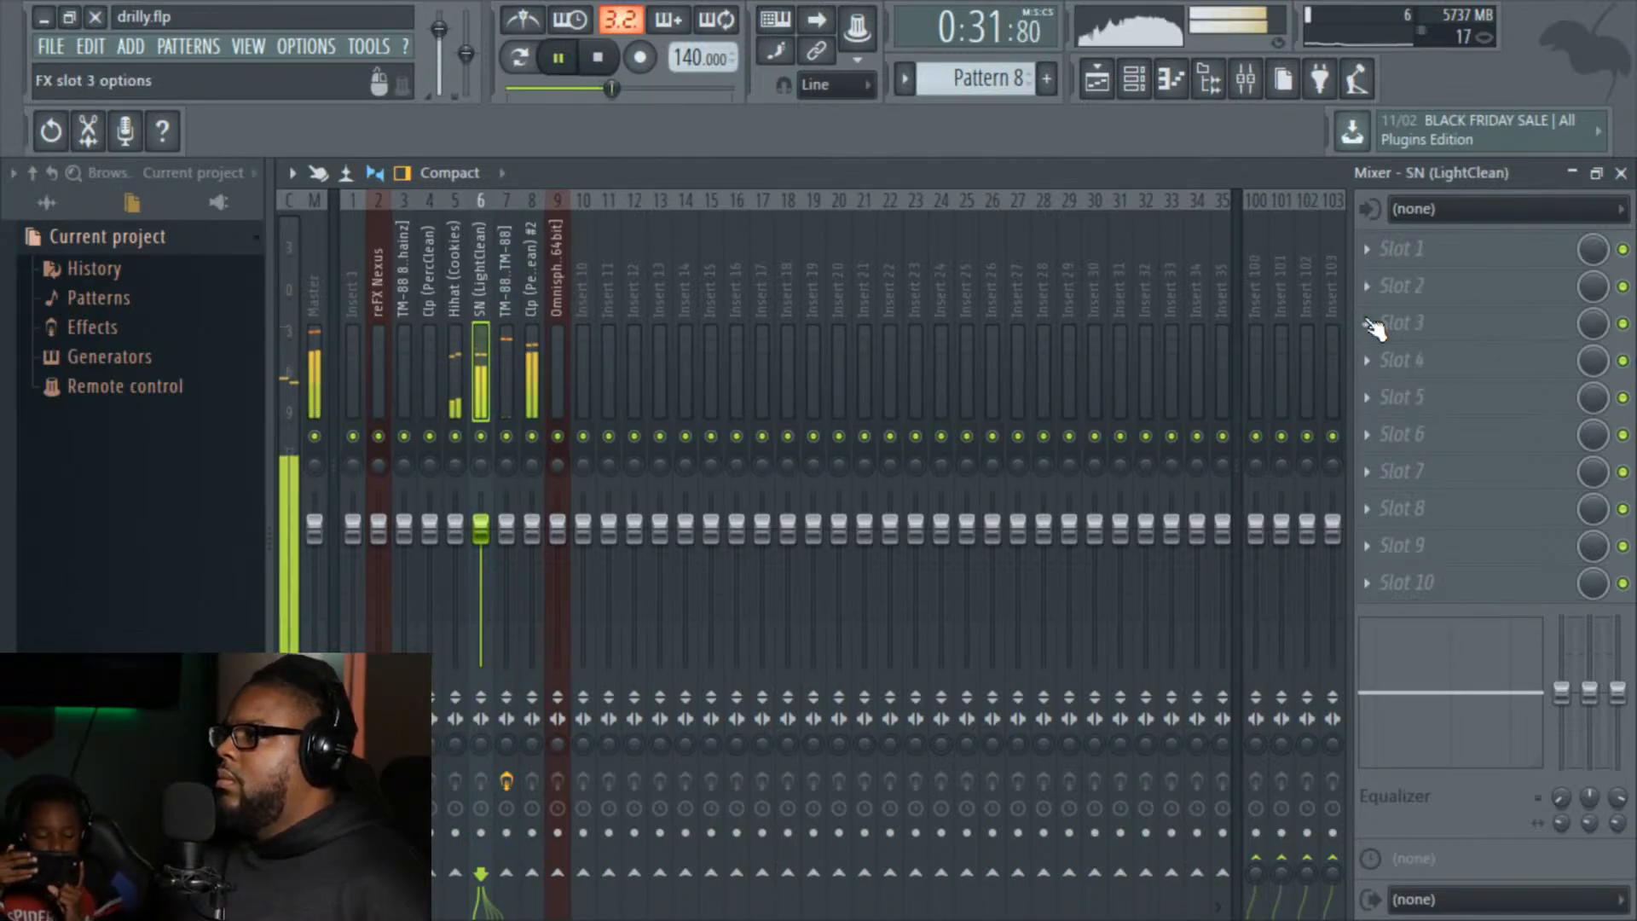
left_click(1373, 326)
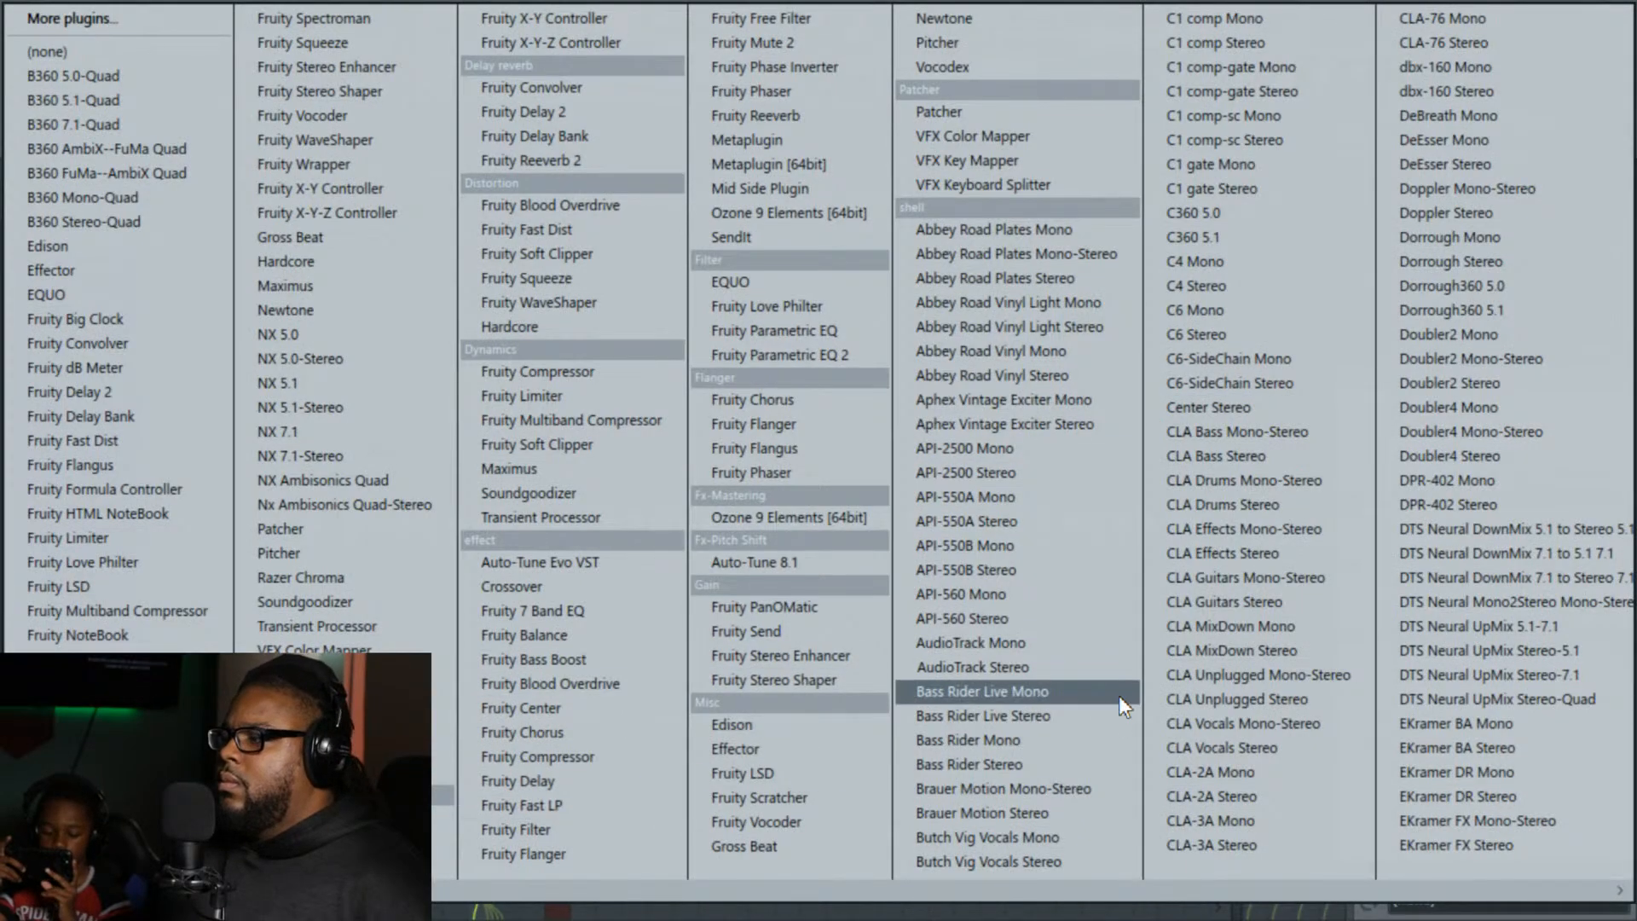
left_click(1213, 795)
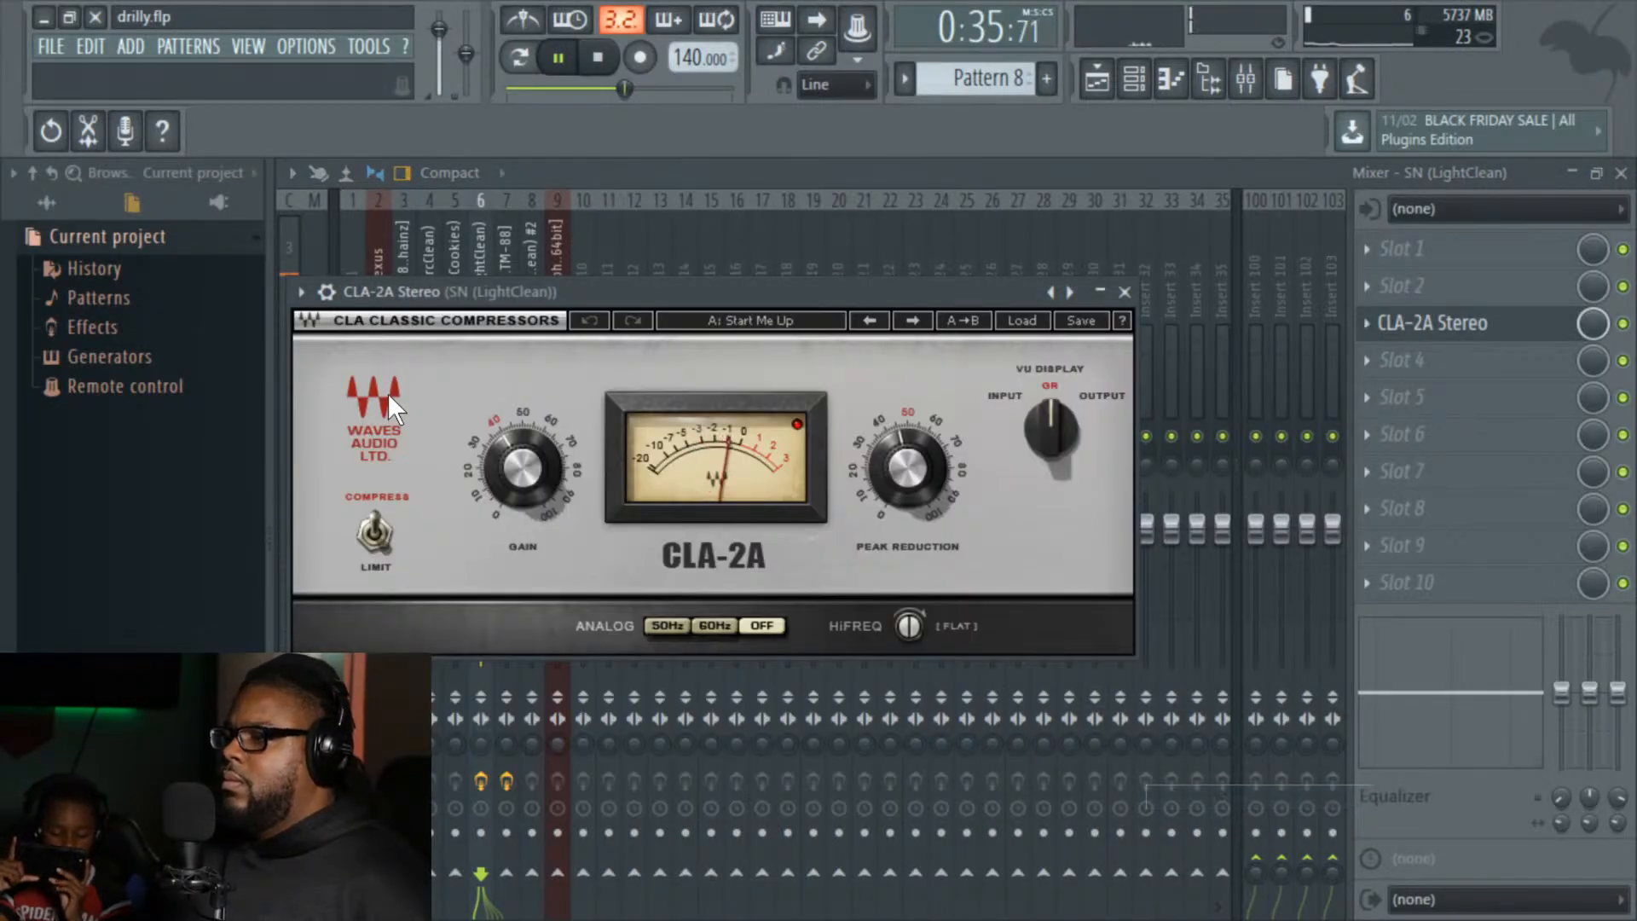
left_click(1123, 294)
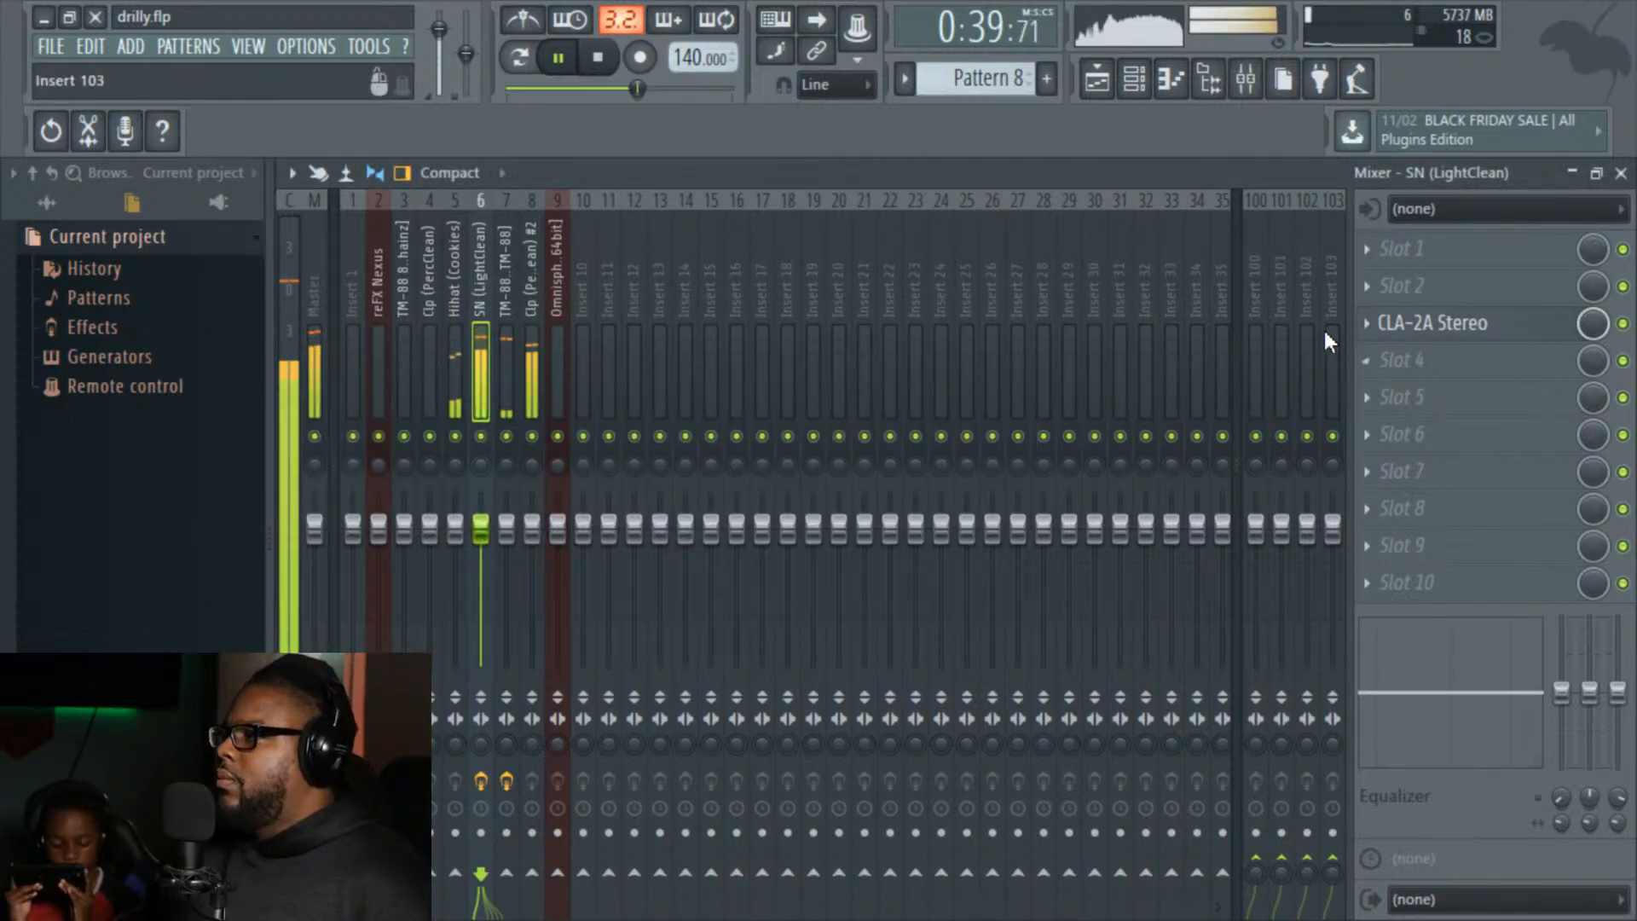
Step: Load Fruity Chorus into slot 4 of the SN (LightClean) track and reduce the slot's mix level while the beat plays
left_click(1367, 353)
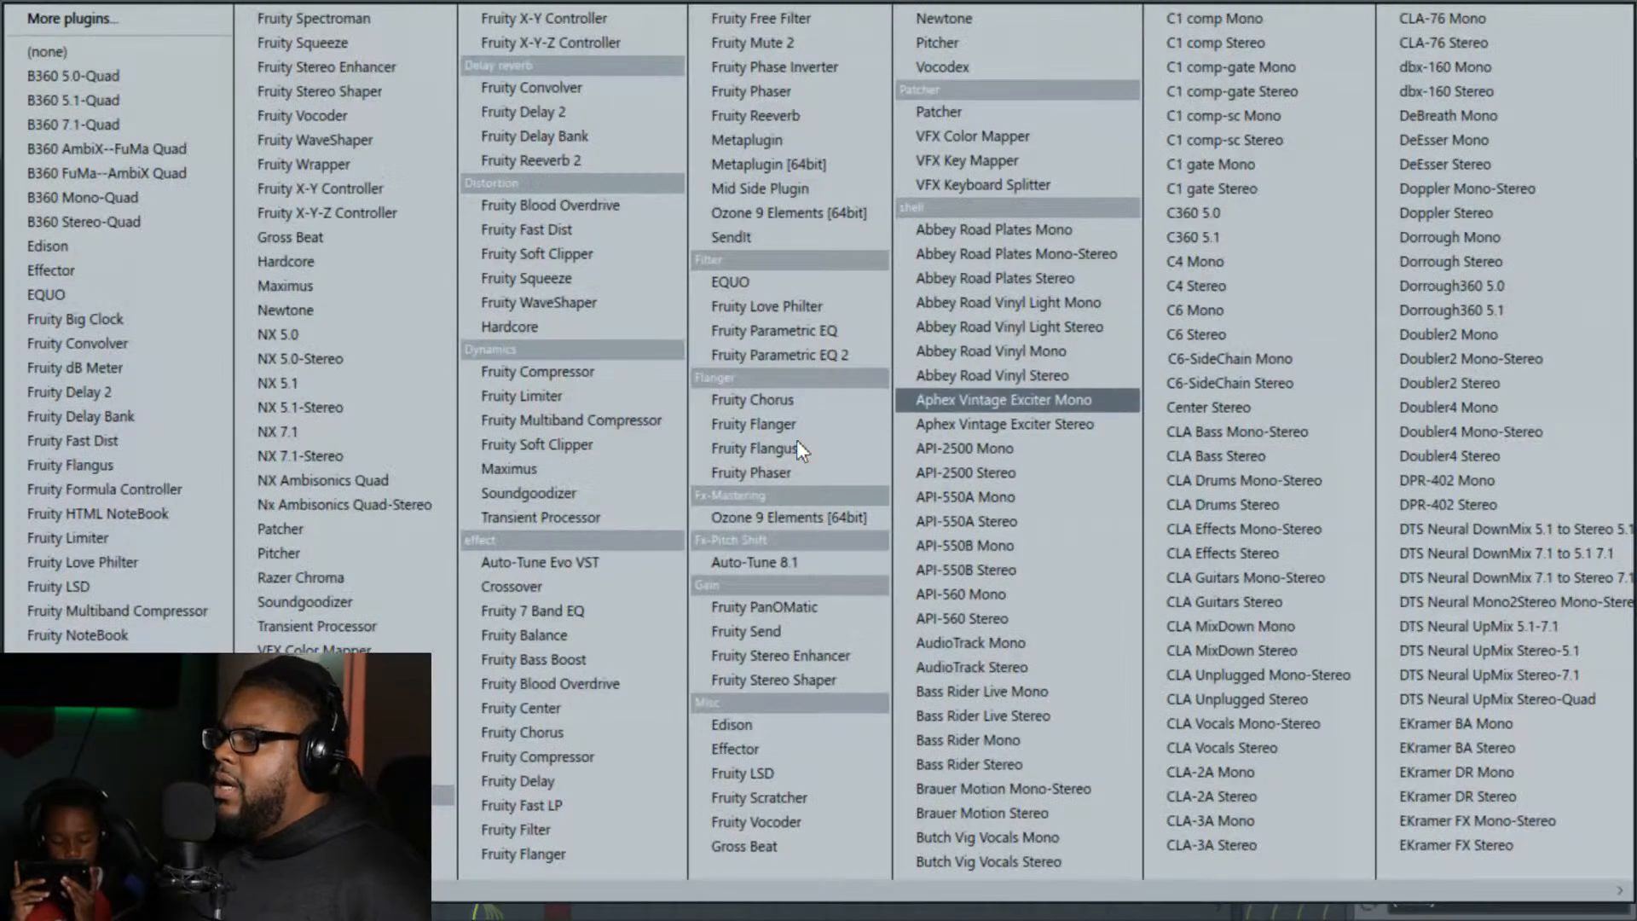
left_click(831, 406)
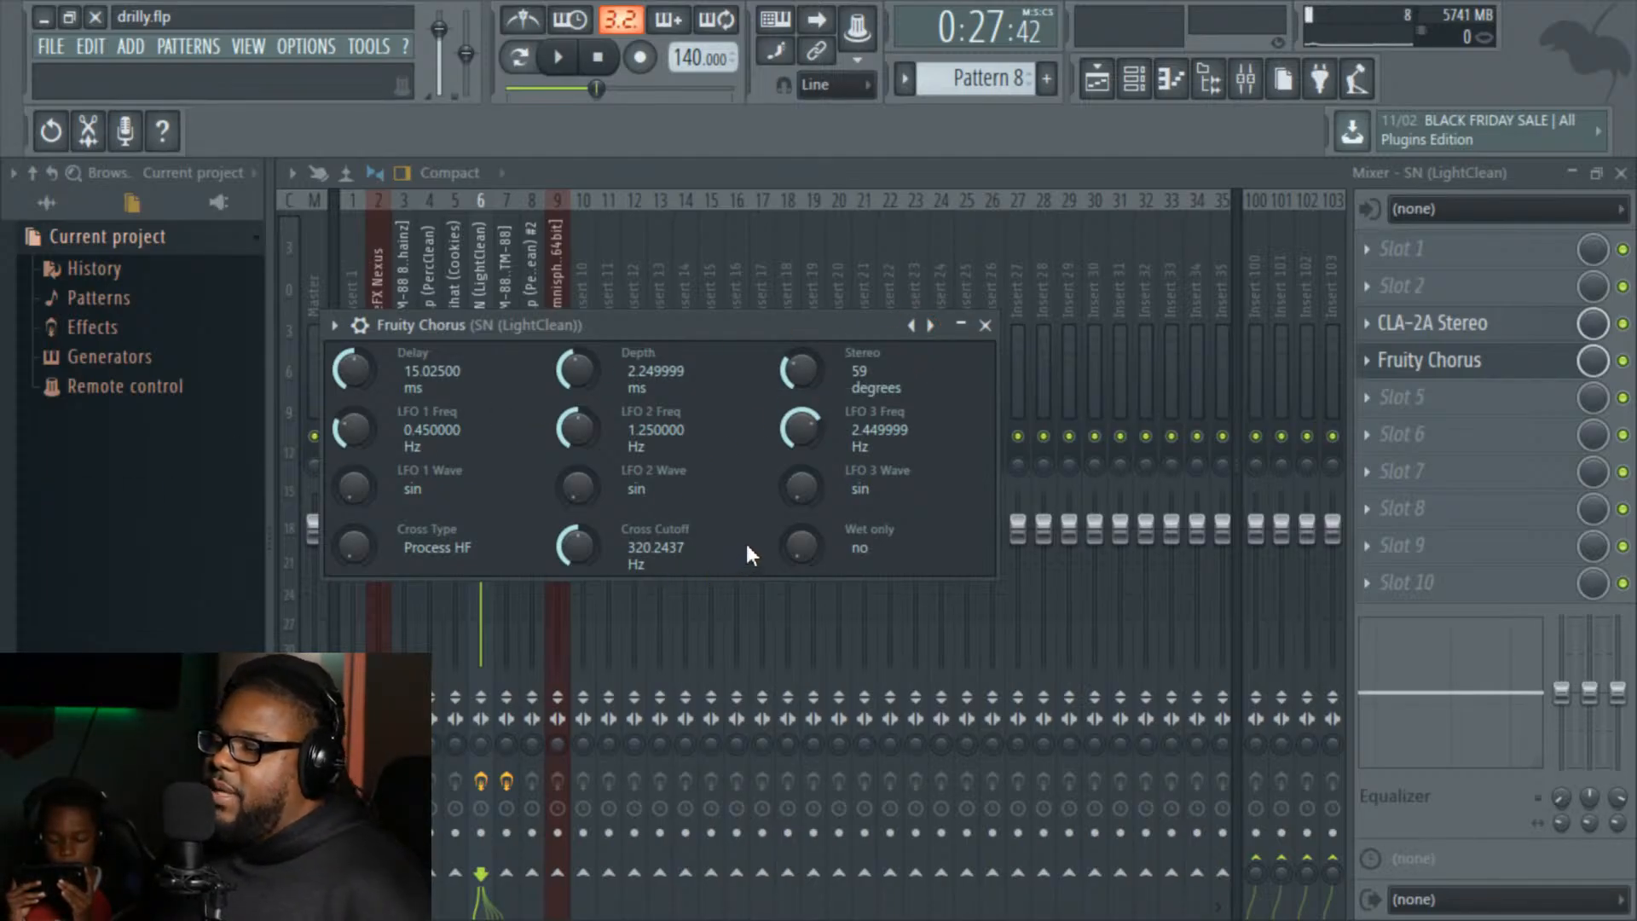
key("space")
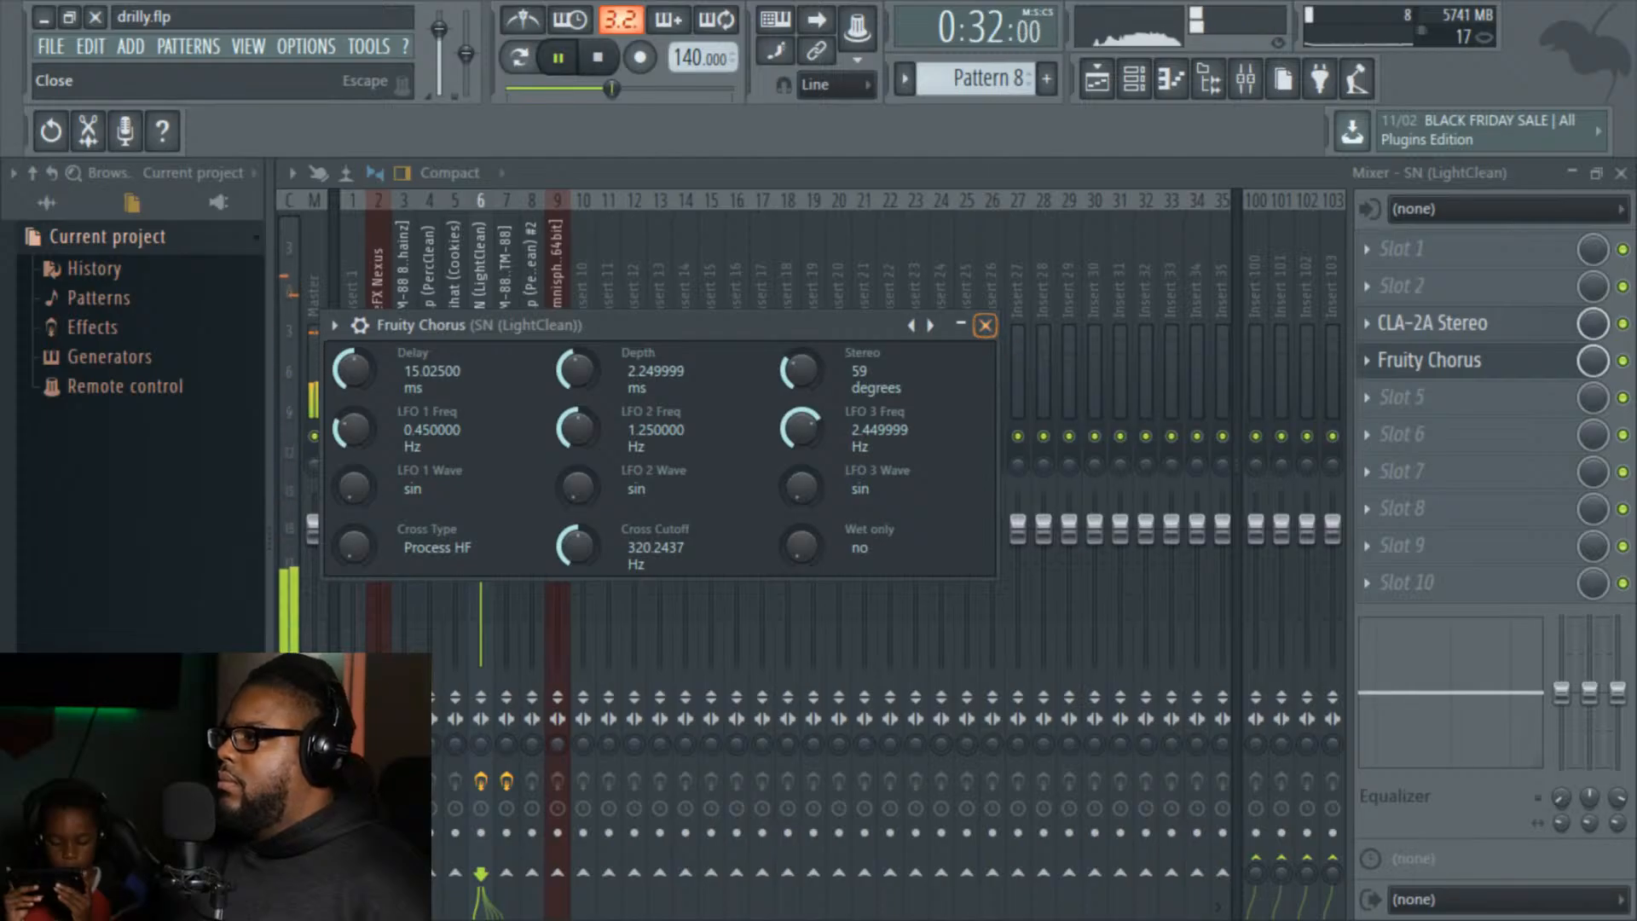
mouse_move(1584, 362)
left_mouse_down()
mouse_move(1584, 396)
mouse_move(1588, 362)
left_mouse_up()
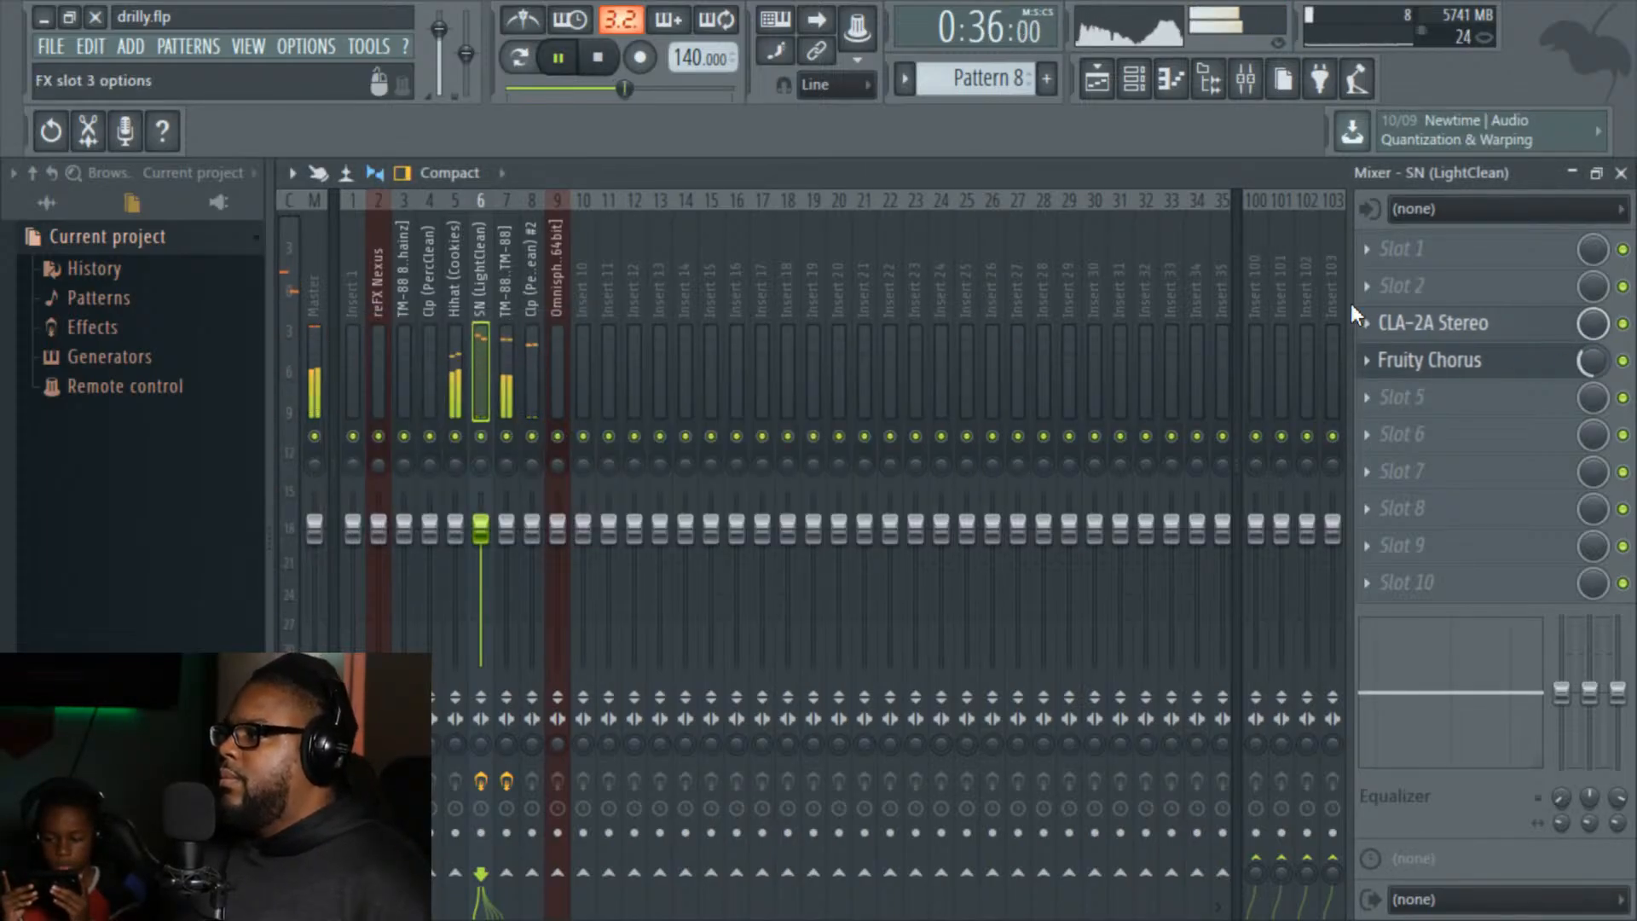
Step: Load Fruity Parametric EQ 2 into slot 2 of the SN (LightClean) track and slightly boost bands 6 and 7
left_click(1375, 292)
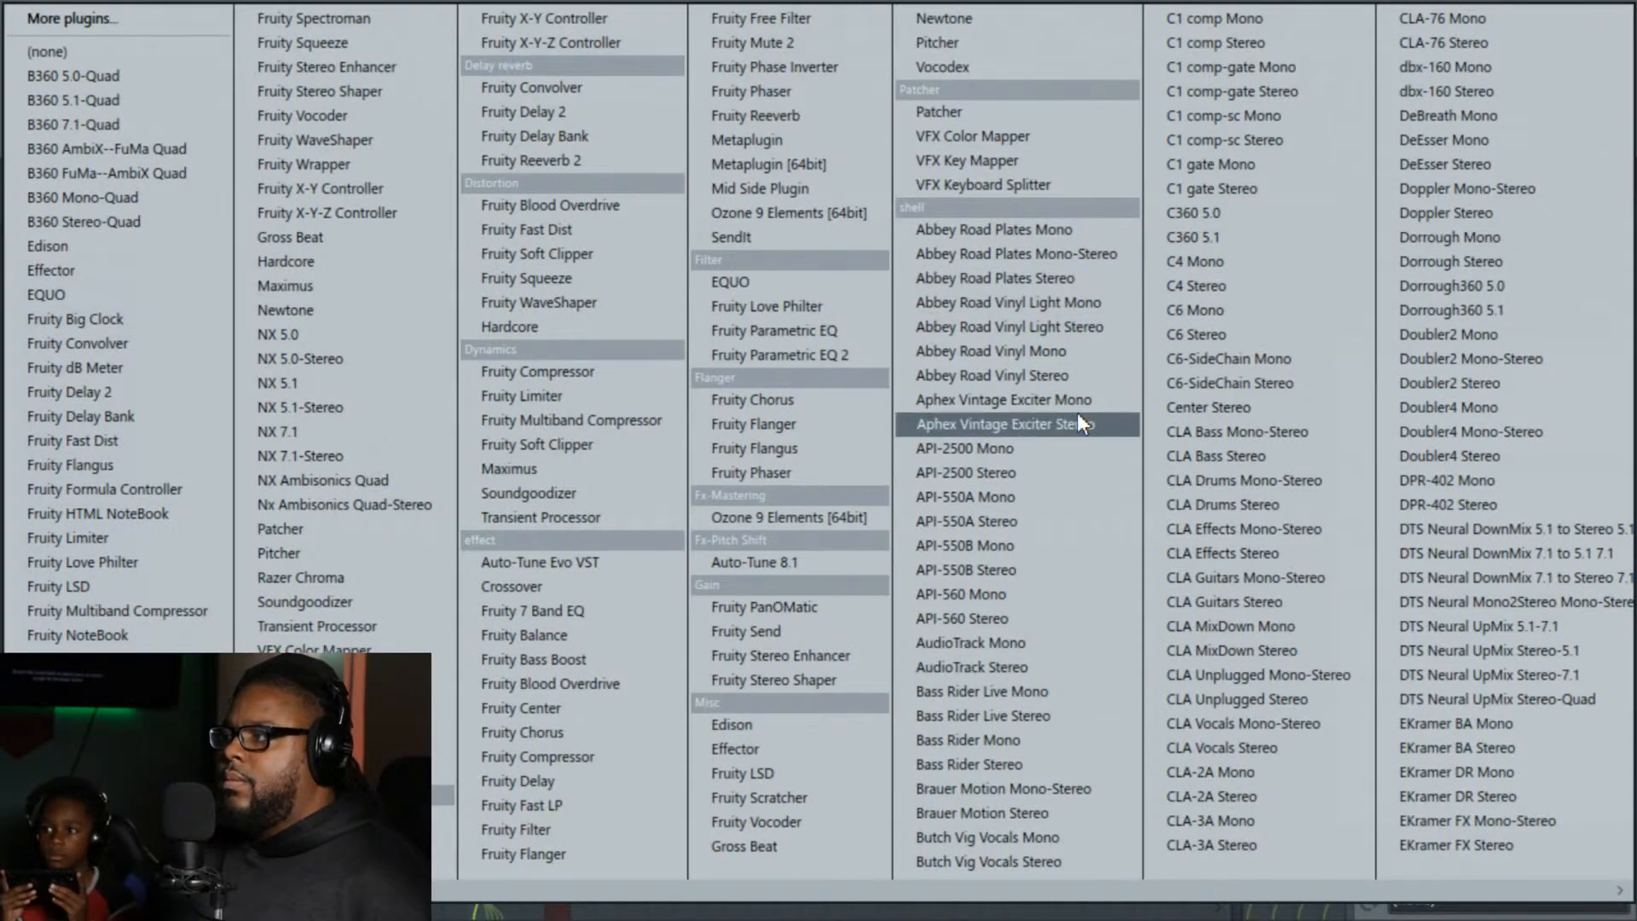
left_click(867, 360)
left_click_drag(881, 546, 887, 335)
left_click_drag(911, 543, 957, 543)
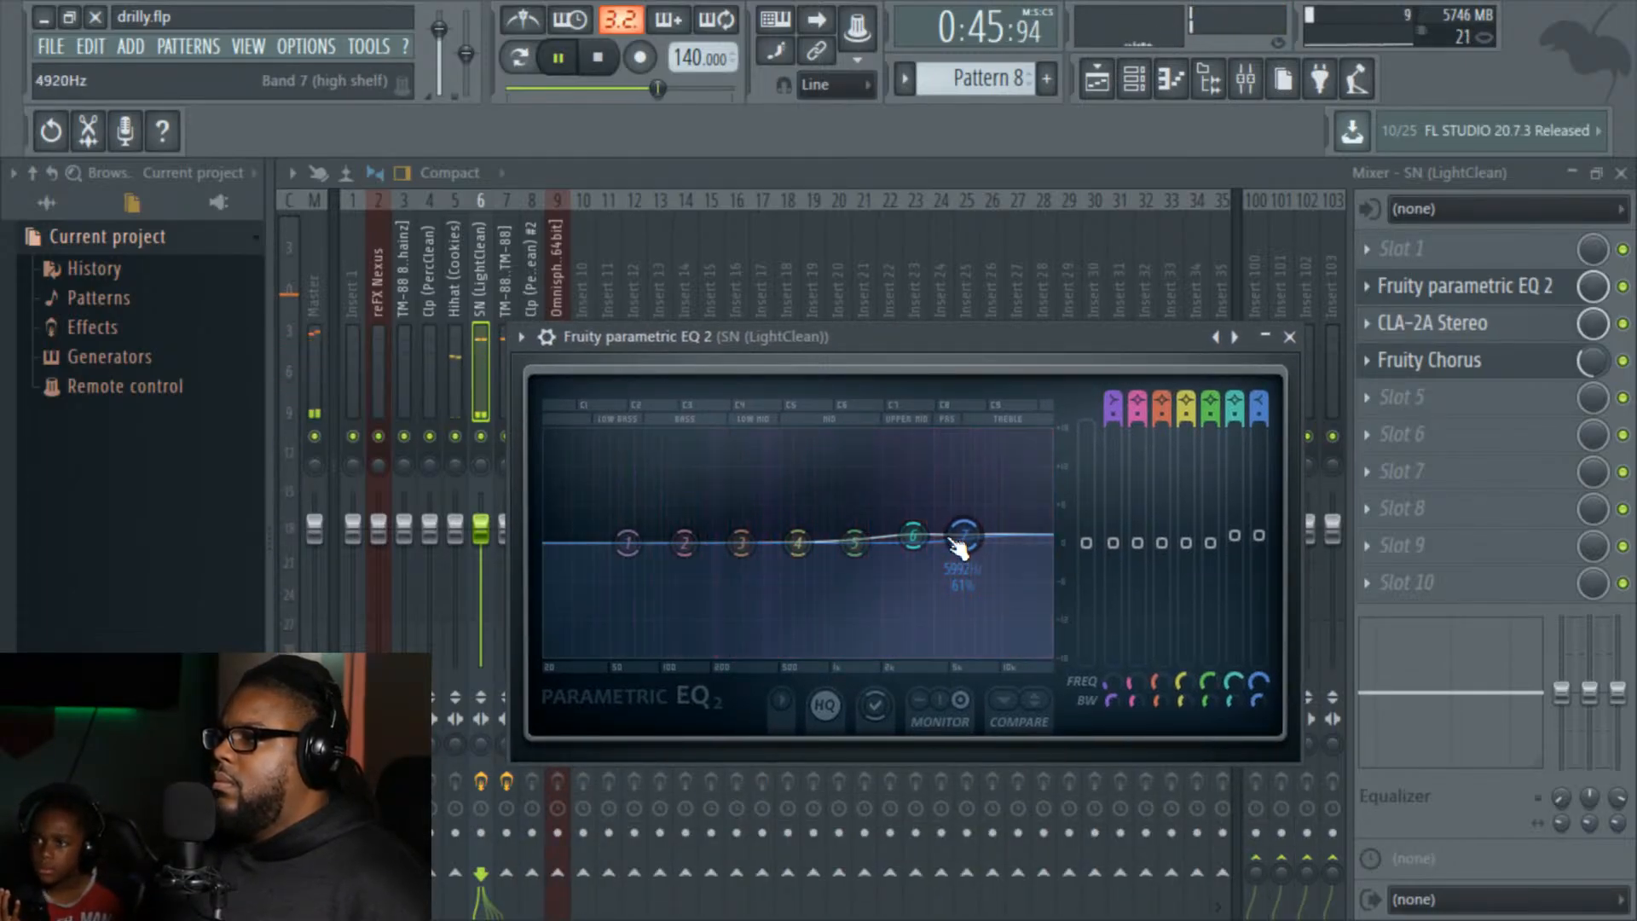
Step: Cut EQ band 1 to -18 dB at 70 Hz, raise band 4 by 1.4 dB at 458 Hz, and close the equalizer
left_click_drag(628, 543, 635, 653)
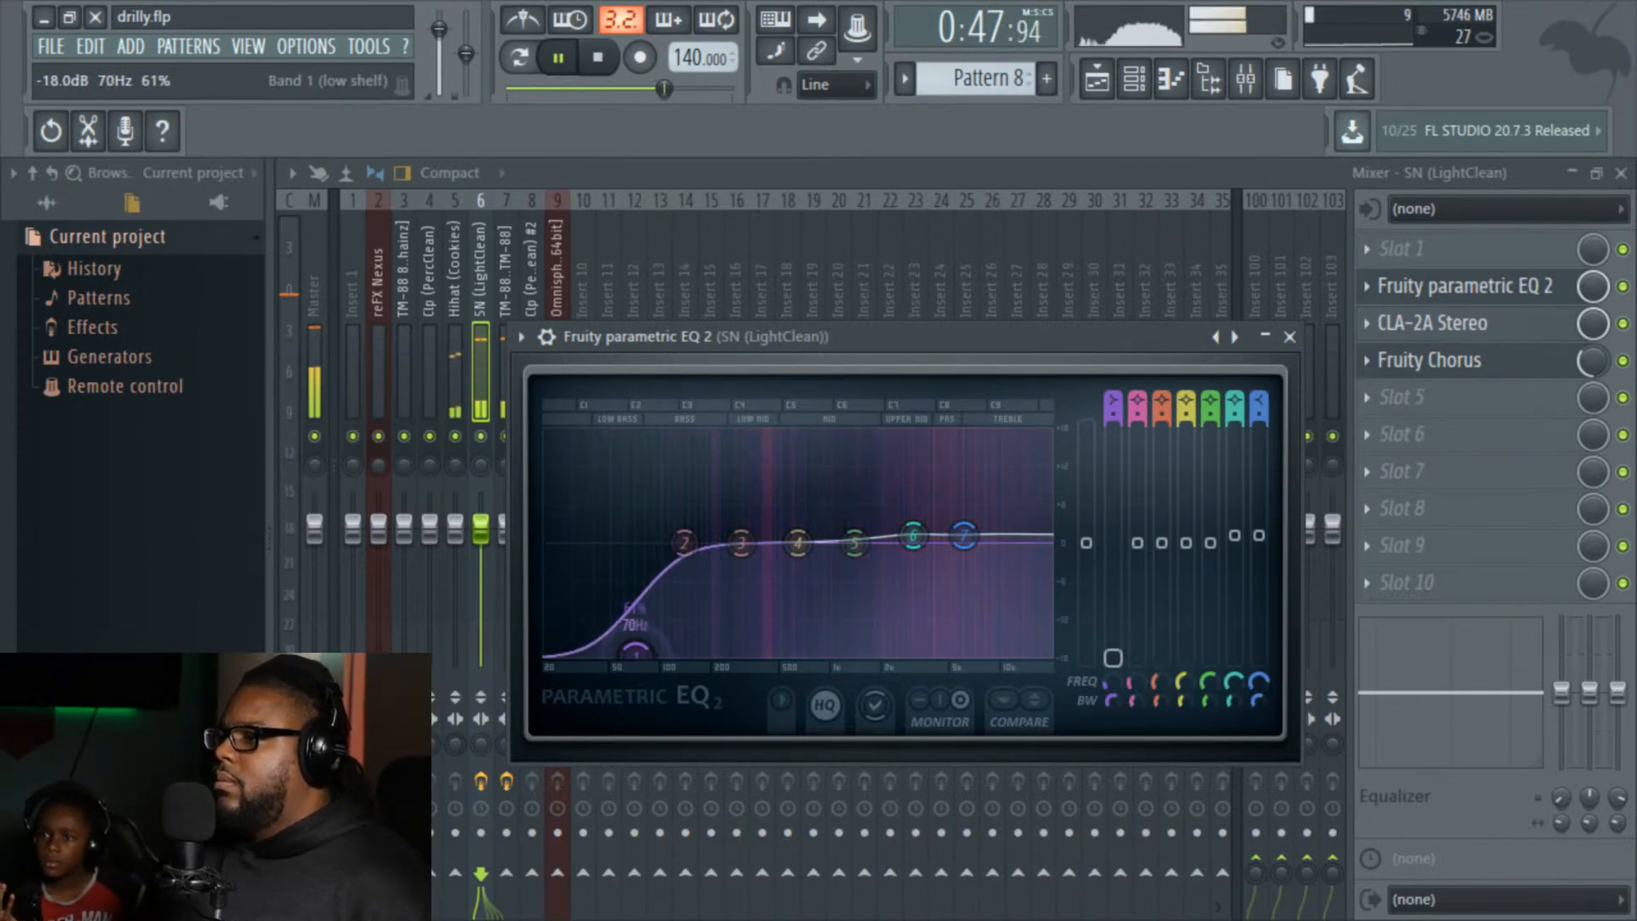
left_click_drag(797, 543, 779, 540)
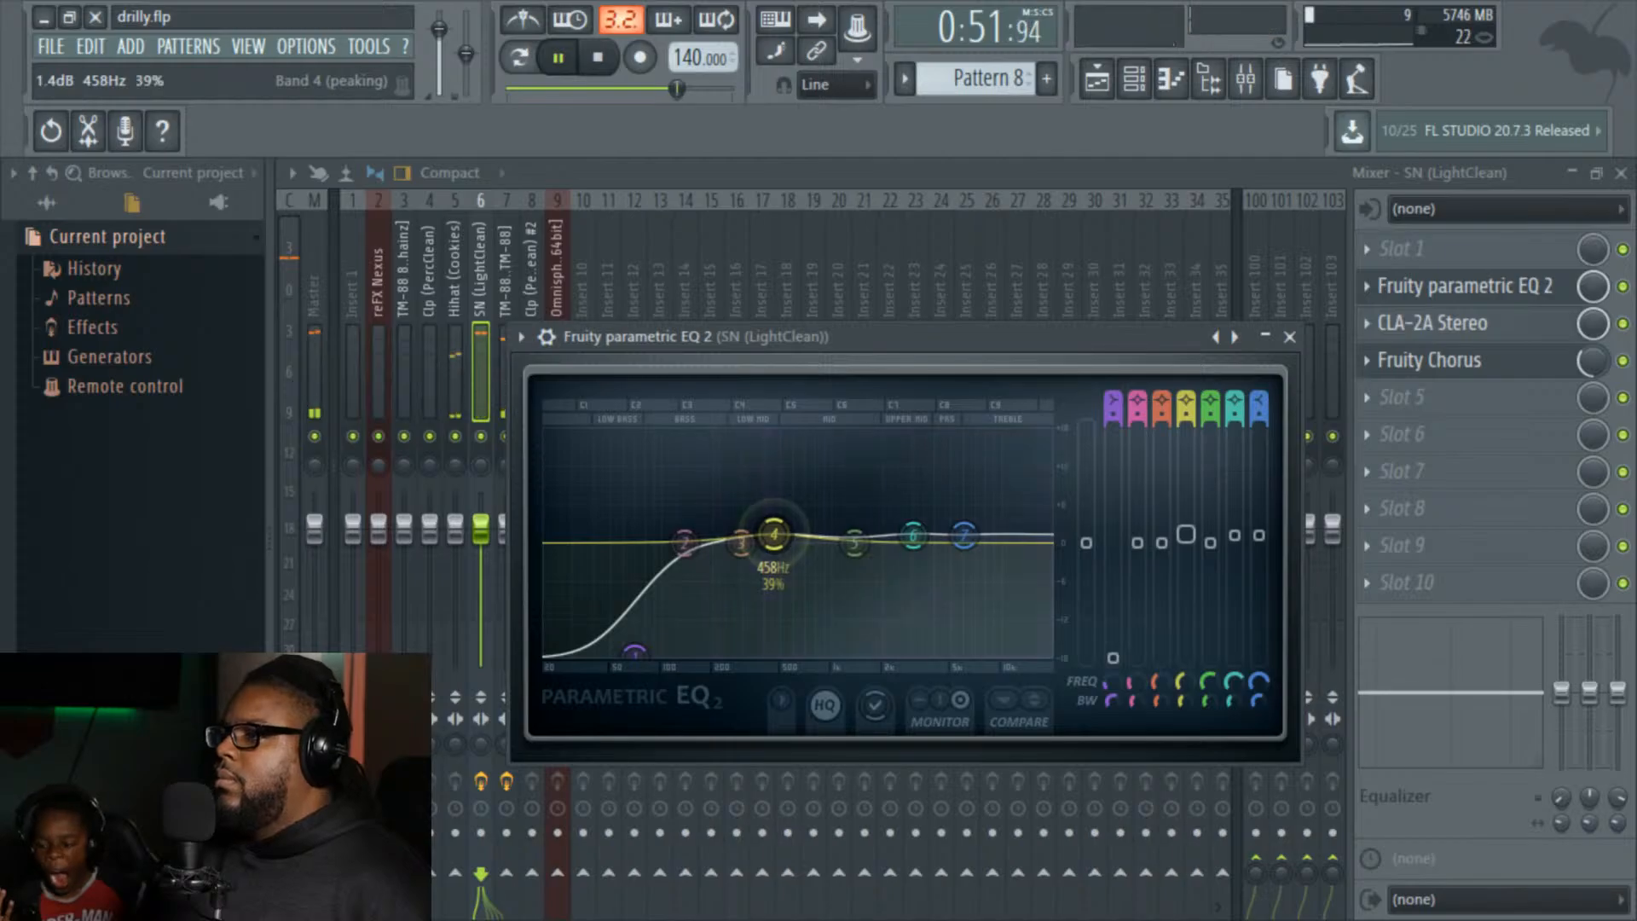
left_click(1289, 338)
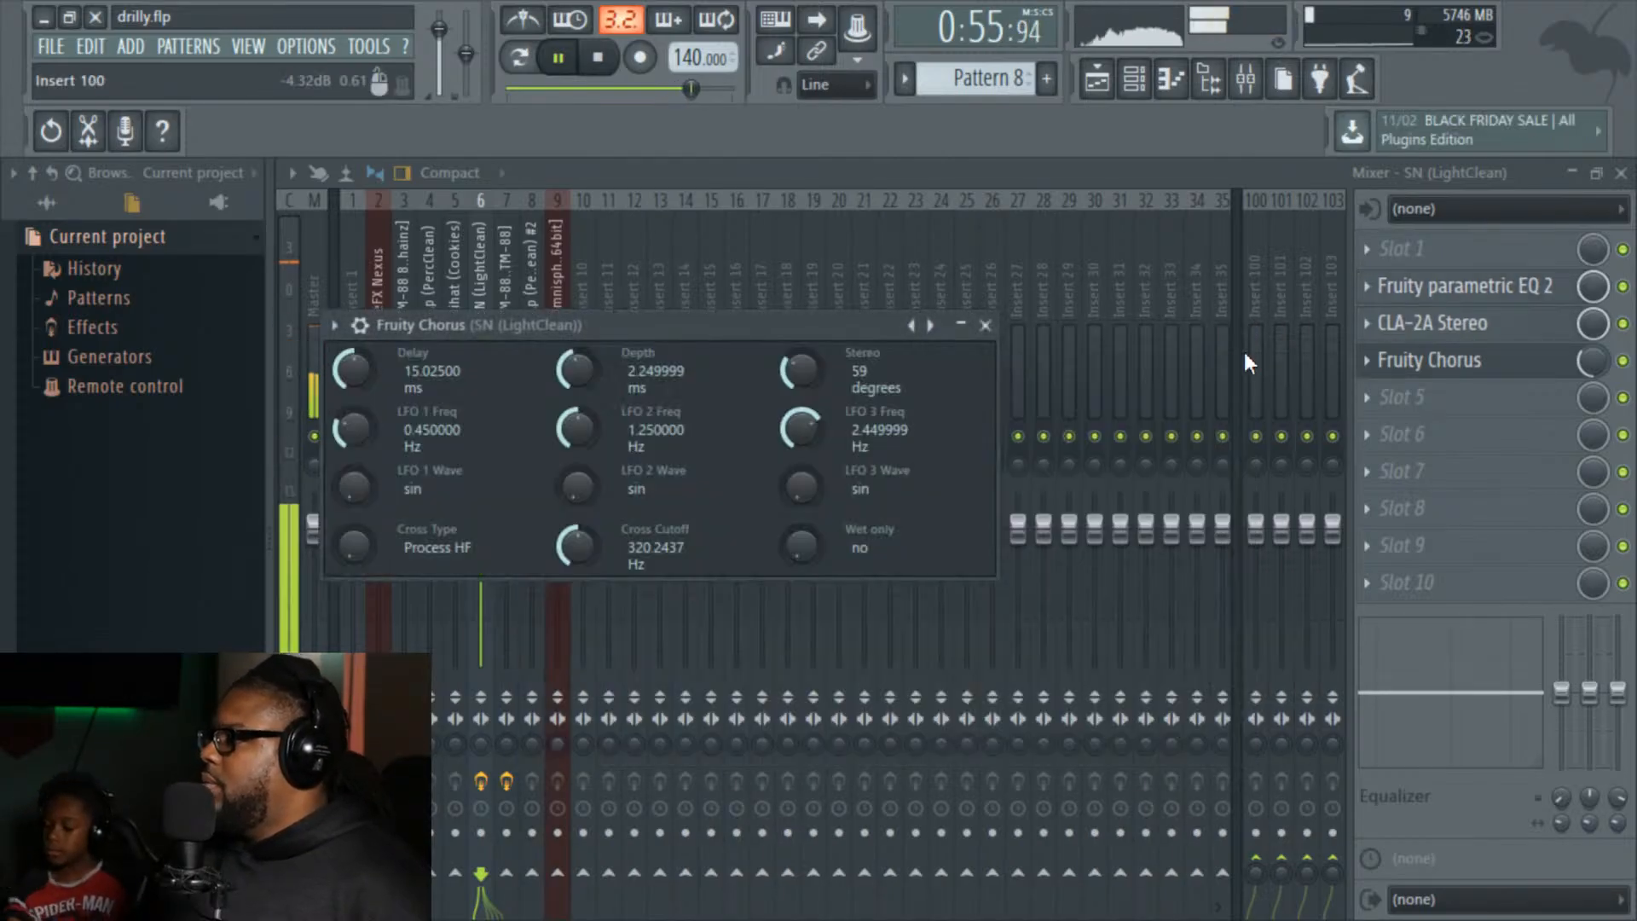
Step: Close the Fruity Chorus window and lower the SN (LightClean) track's volume to -1.0 dB
left_click(986, 326)
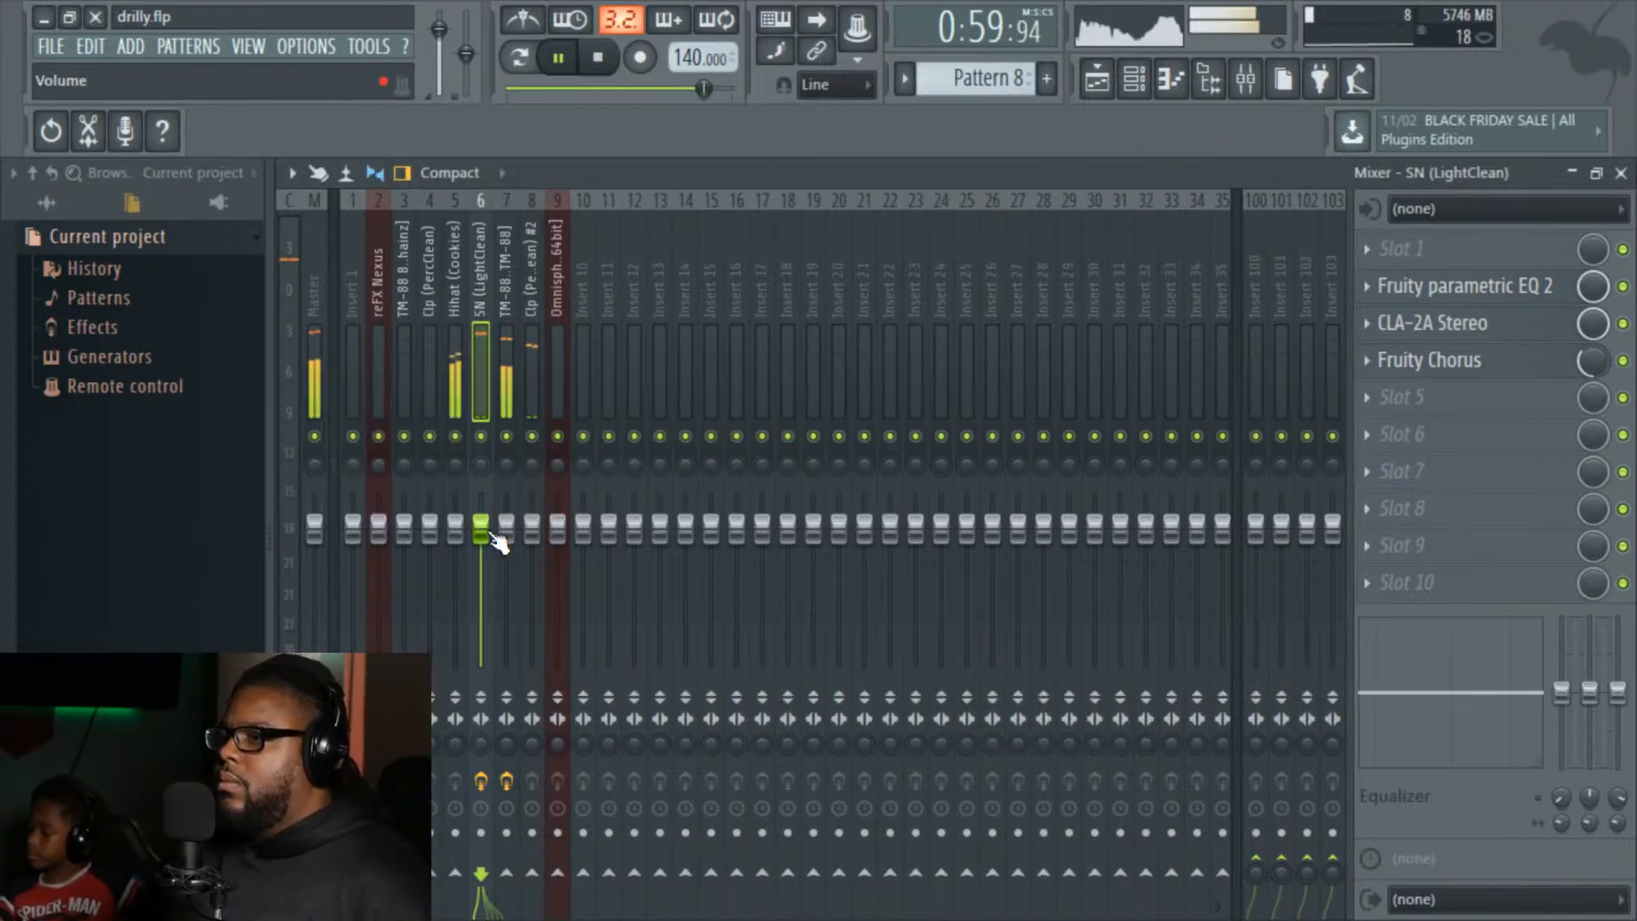
left_click_drag(489, 532, 489, 537)
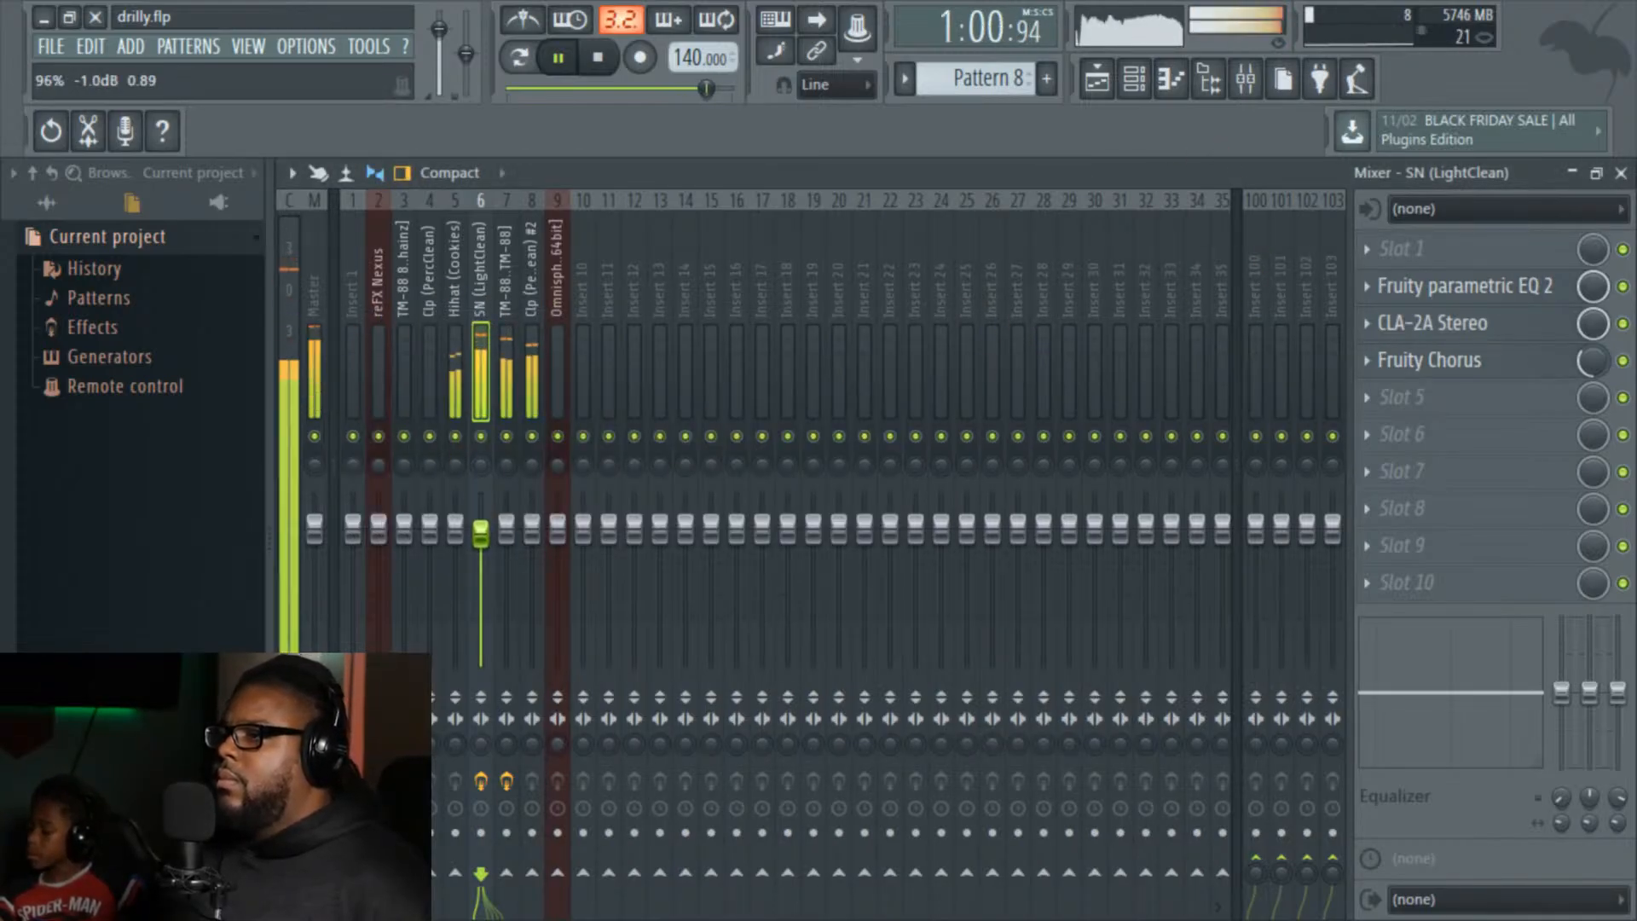
Step: Load CLA-2A Stereo into effect slot 3 of the Clp (PercClean) #2 mixer track and close its window
left_click(535, 300)
left_click(1374, 329)
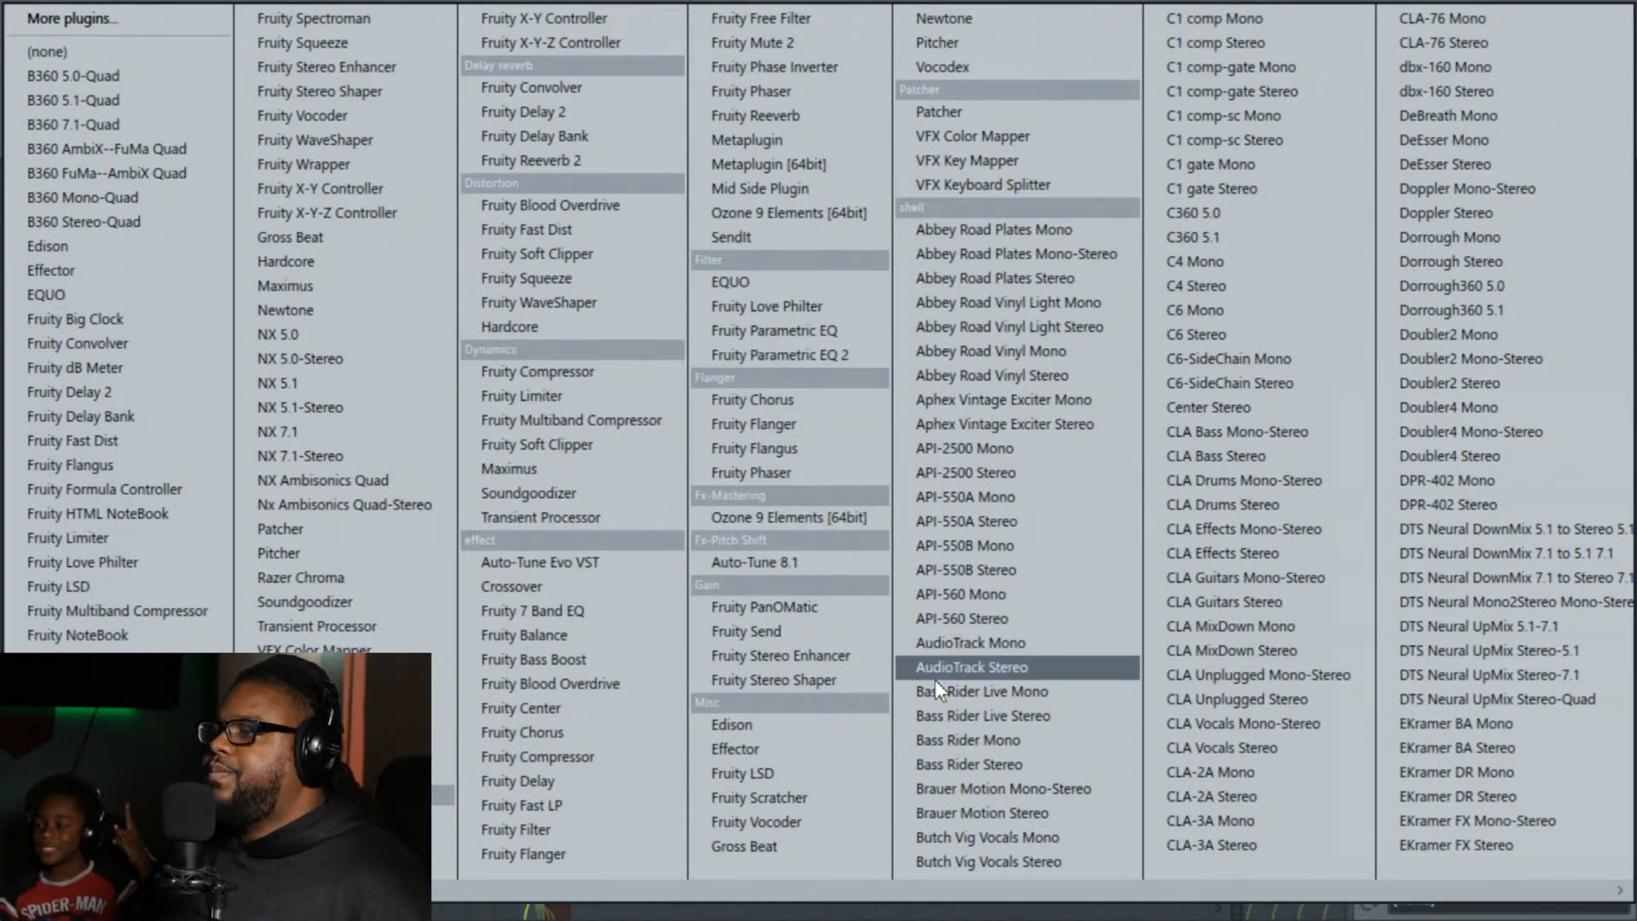
left_click(1254, 791)
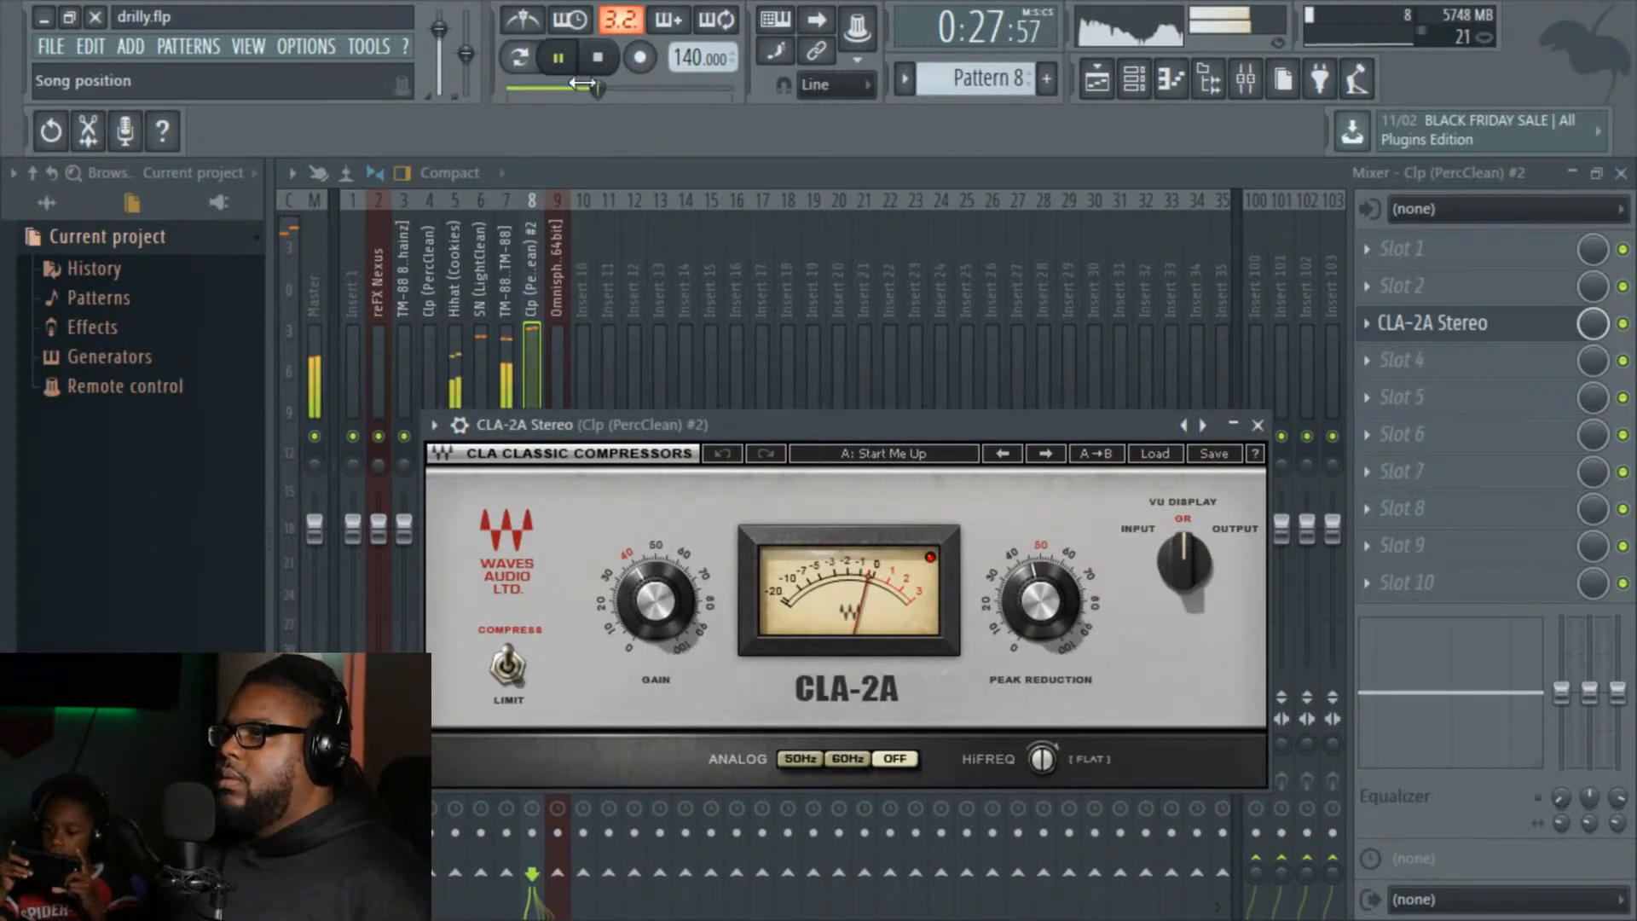
left_click(1257, 425)
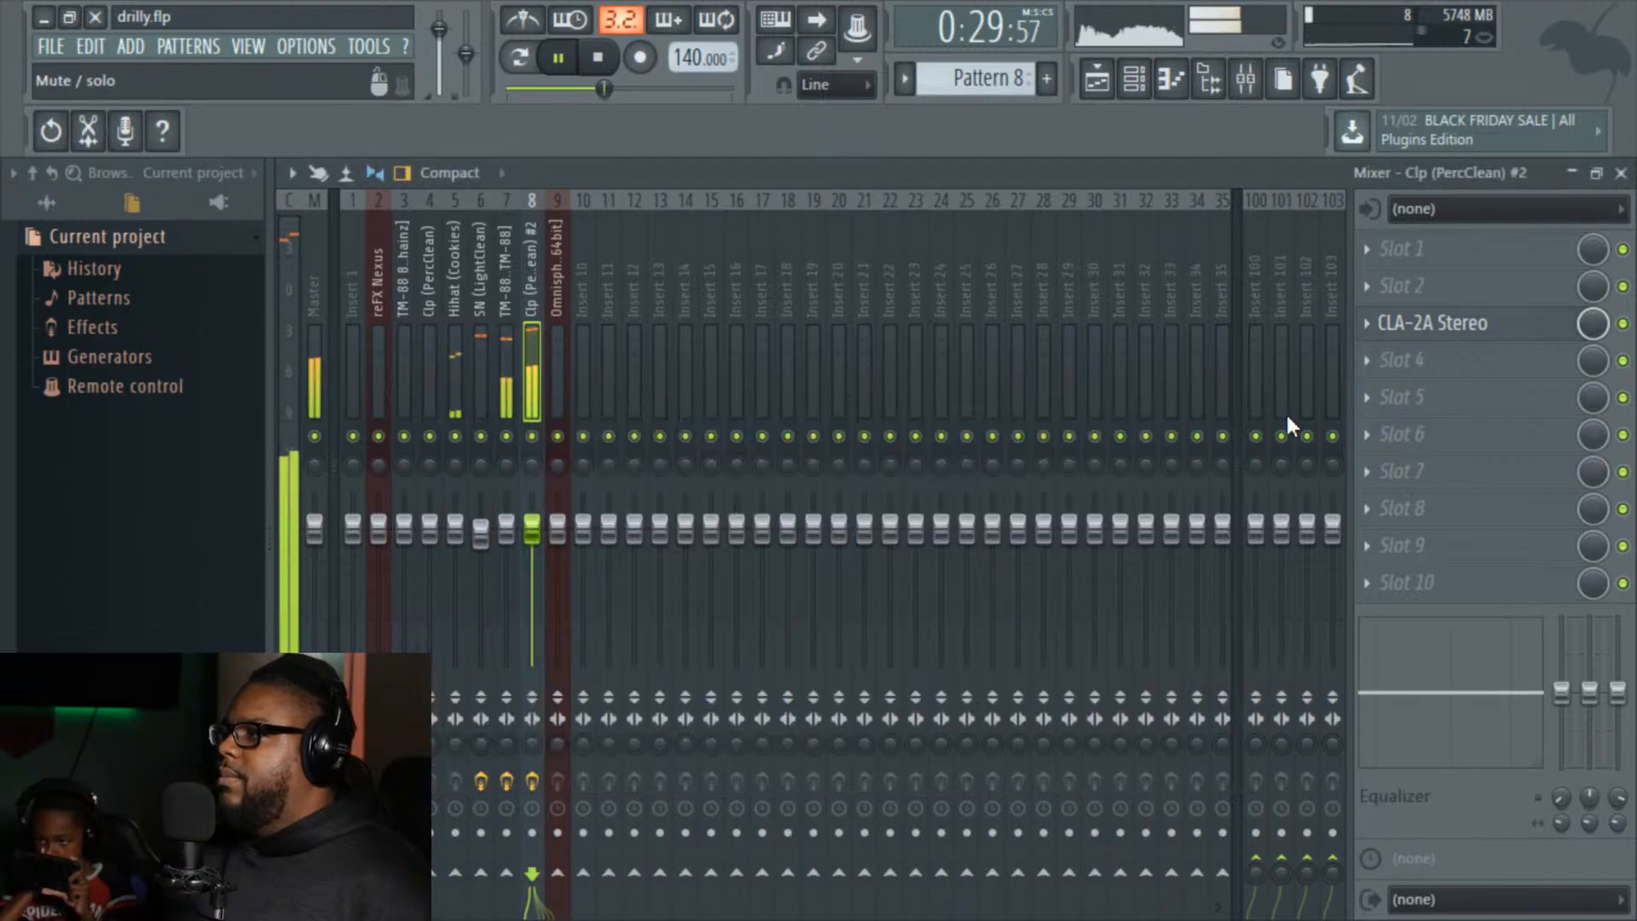
Step: Load Fruity Parametric EQ 2 into slot 2 of the Clp (PercClean) #2 track and slightly boost band 7 around 6.5 kHz
left_click(1368, 287)
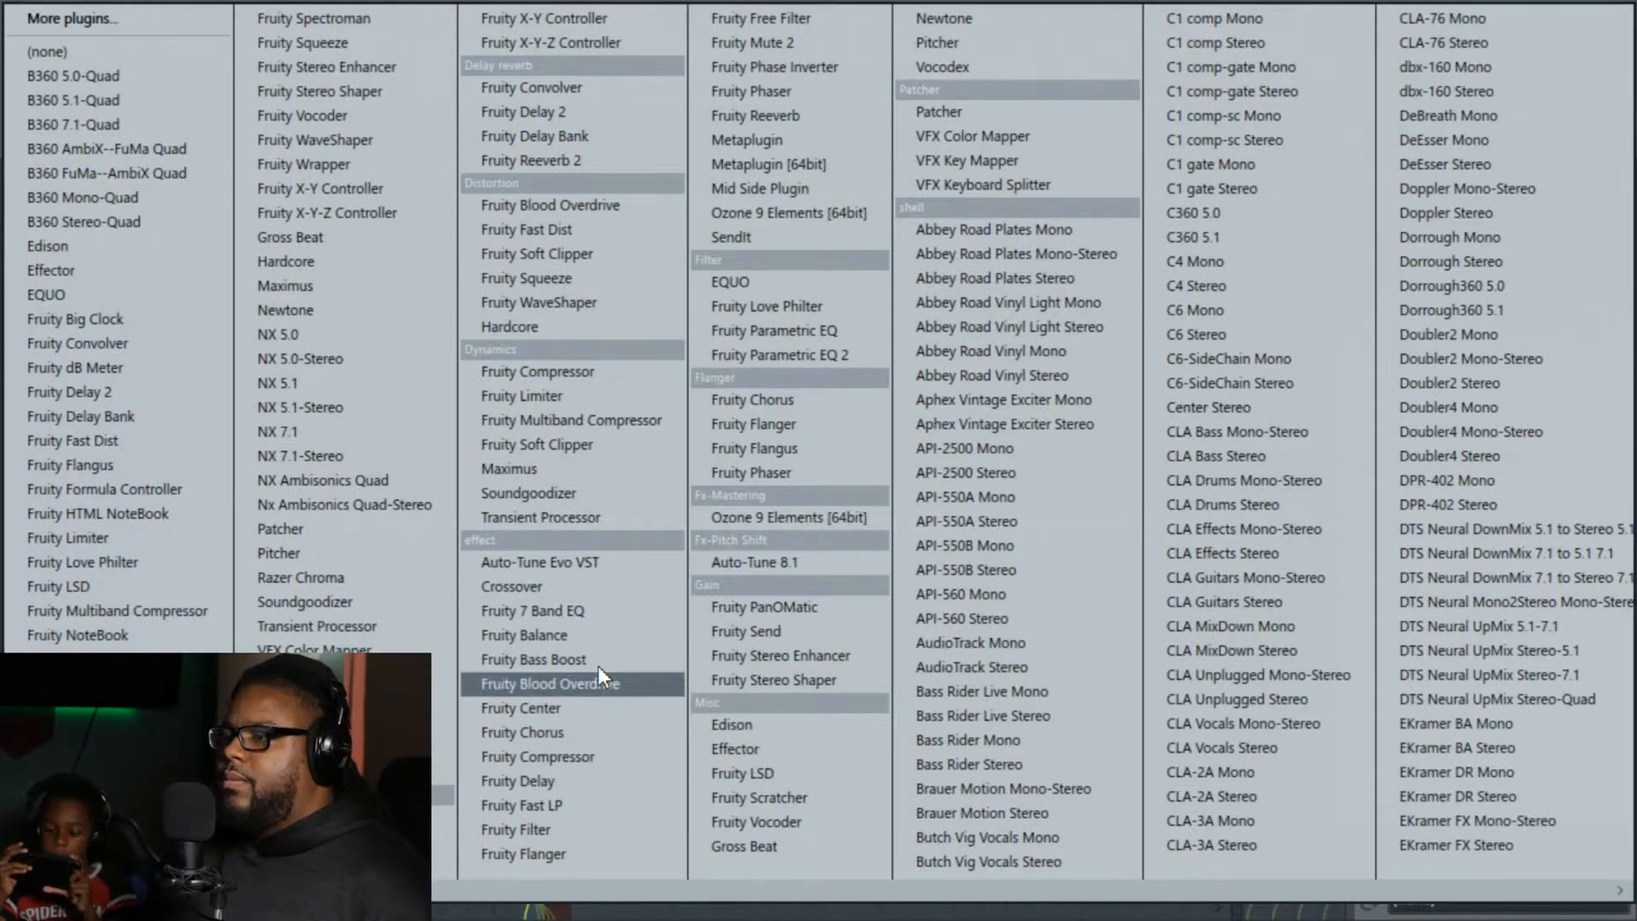
left_click(823, 356)
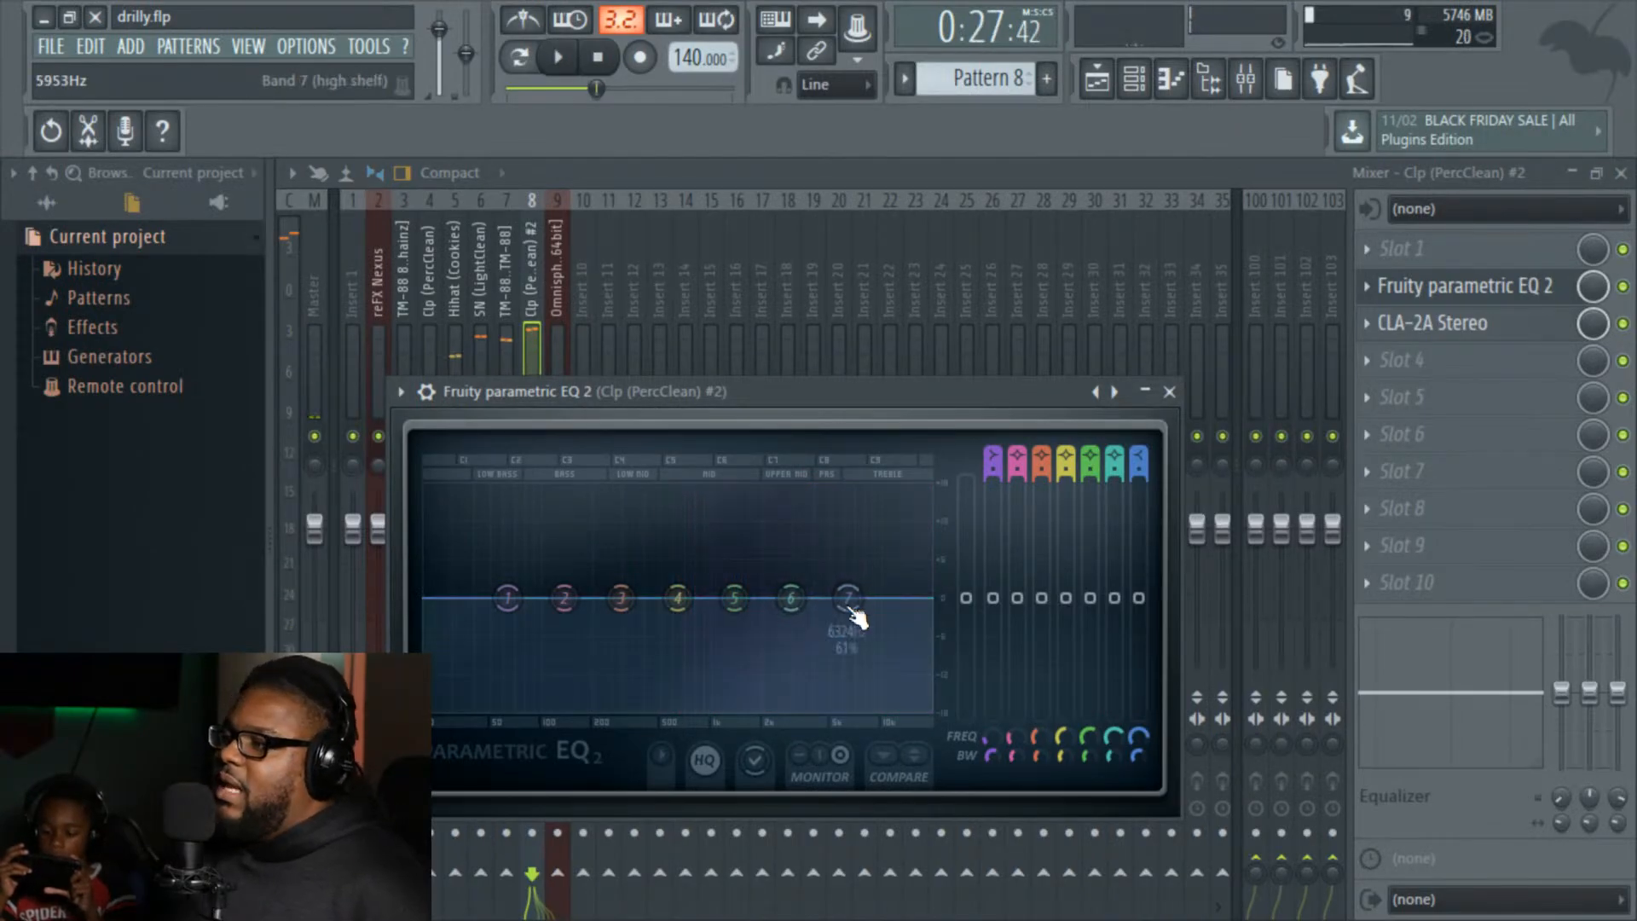
left_click_drag(852, 599, 871, 600)
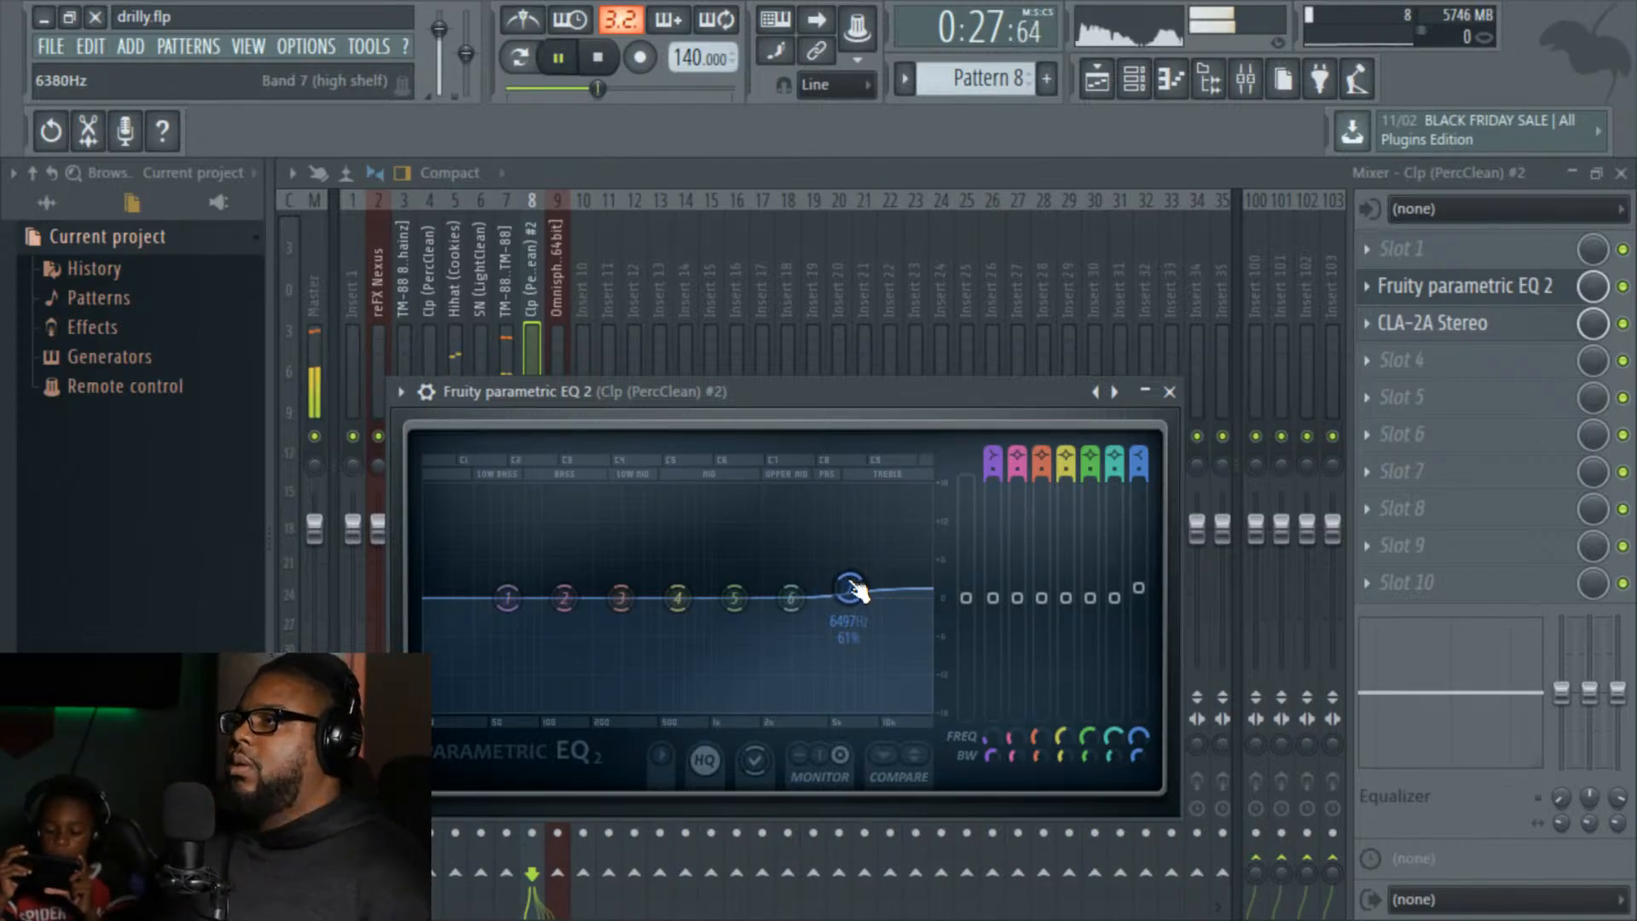
left_click(1170, 394)
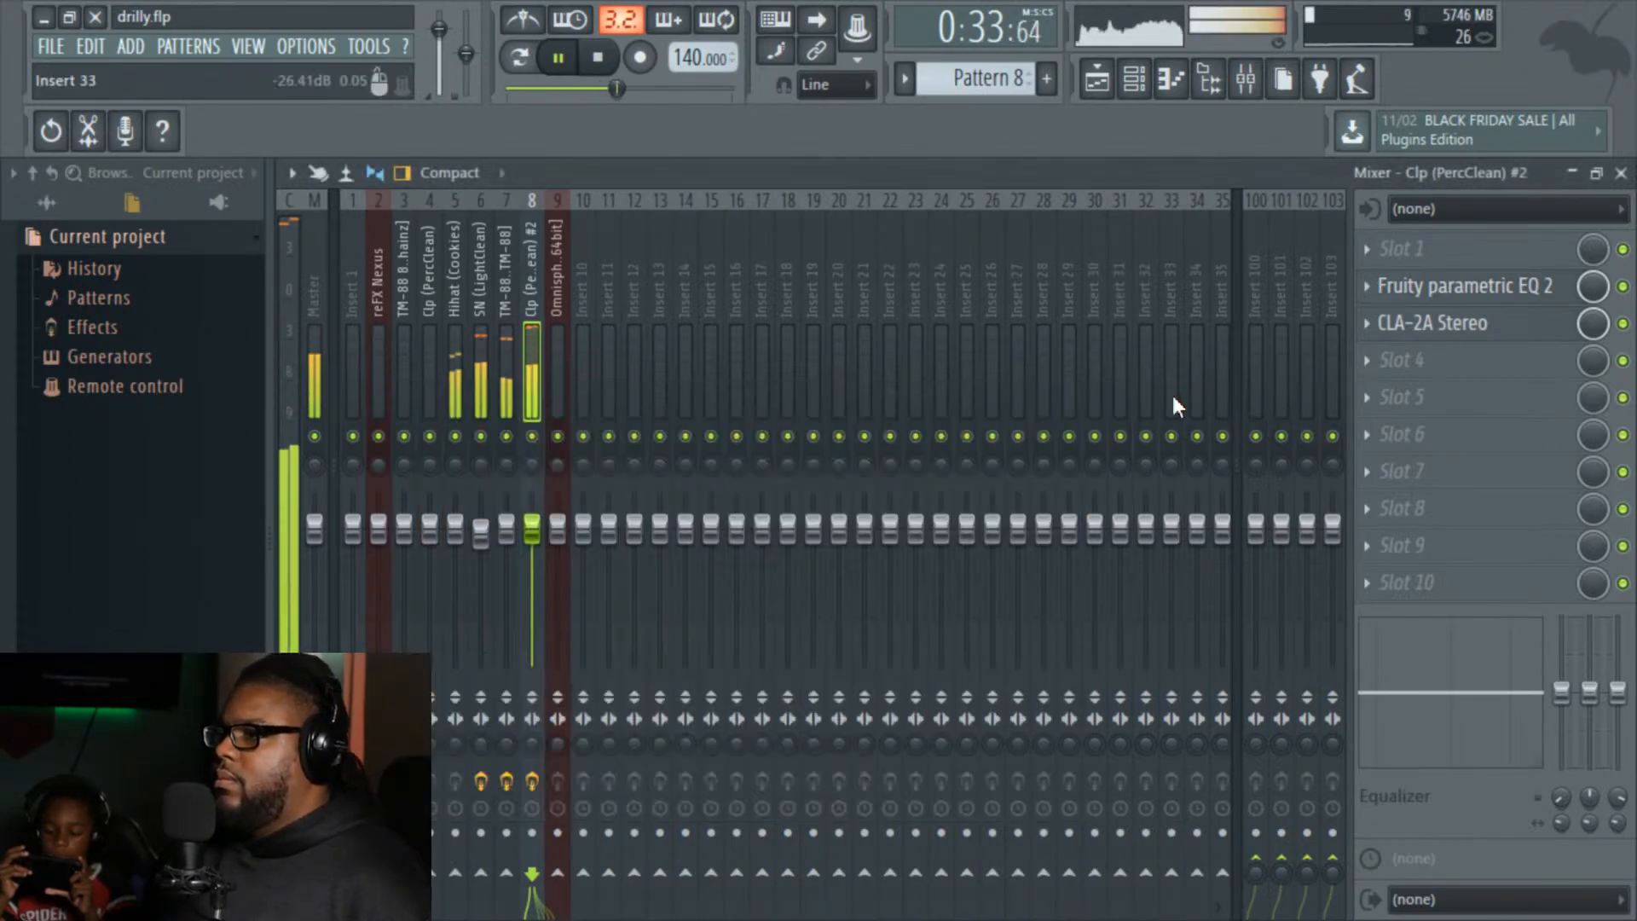
Step: Load CLA-2A Stereo into slot 3 of the Hihat (Cookies) mixer track and turn its HiFreq down from flat
left_click(448, 309)
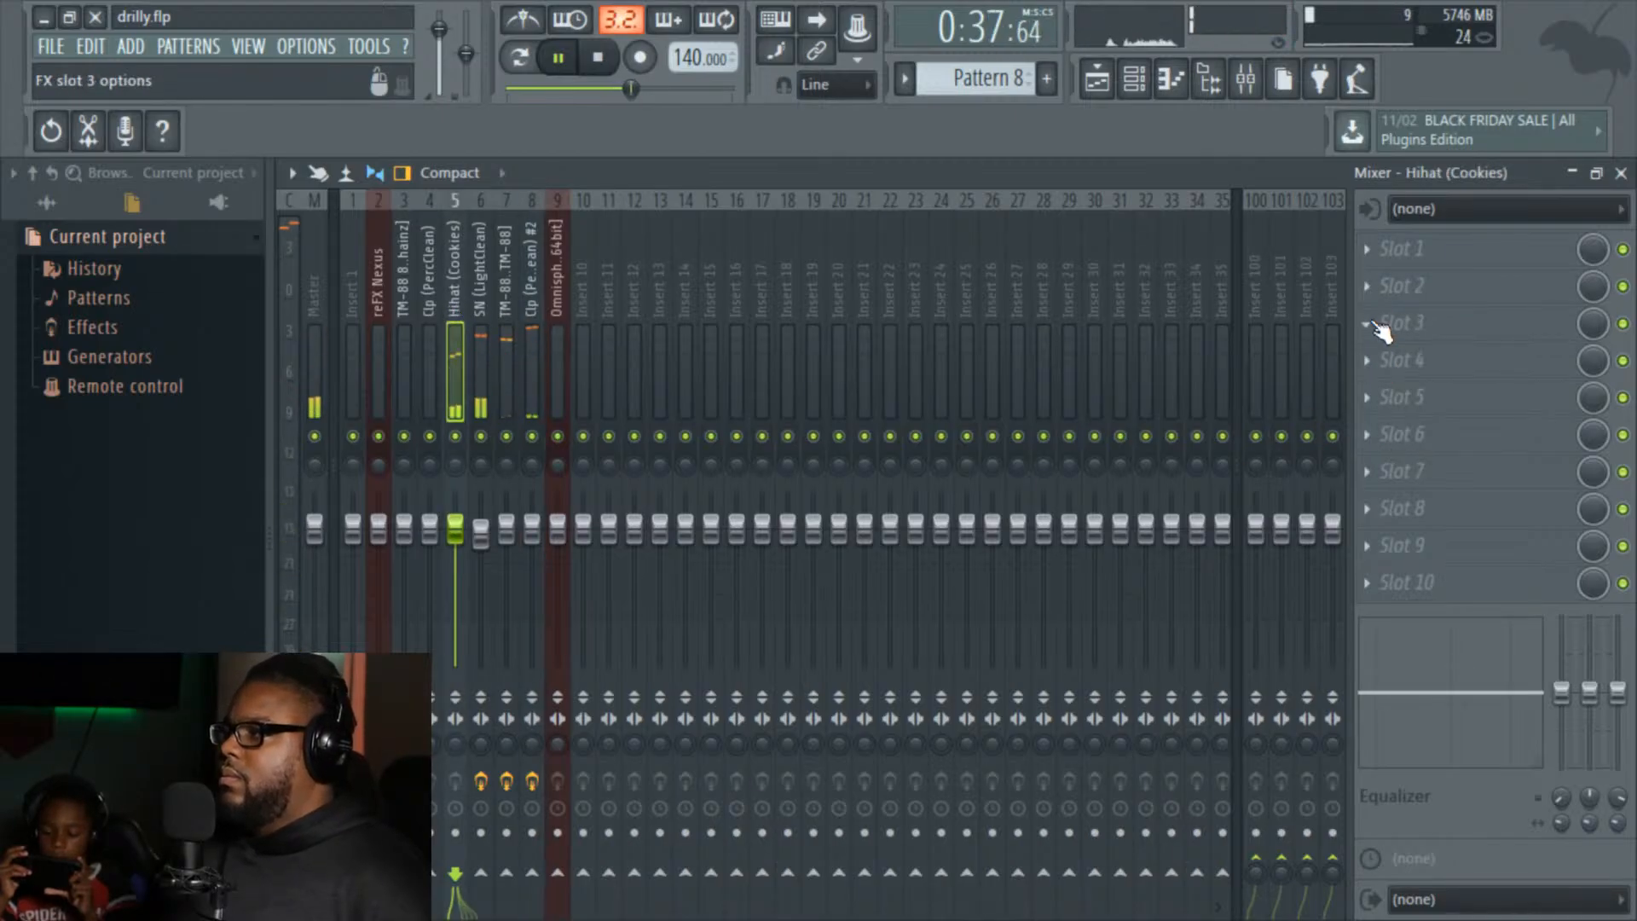
left_click(1373, 324)
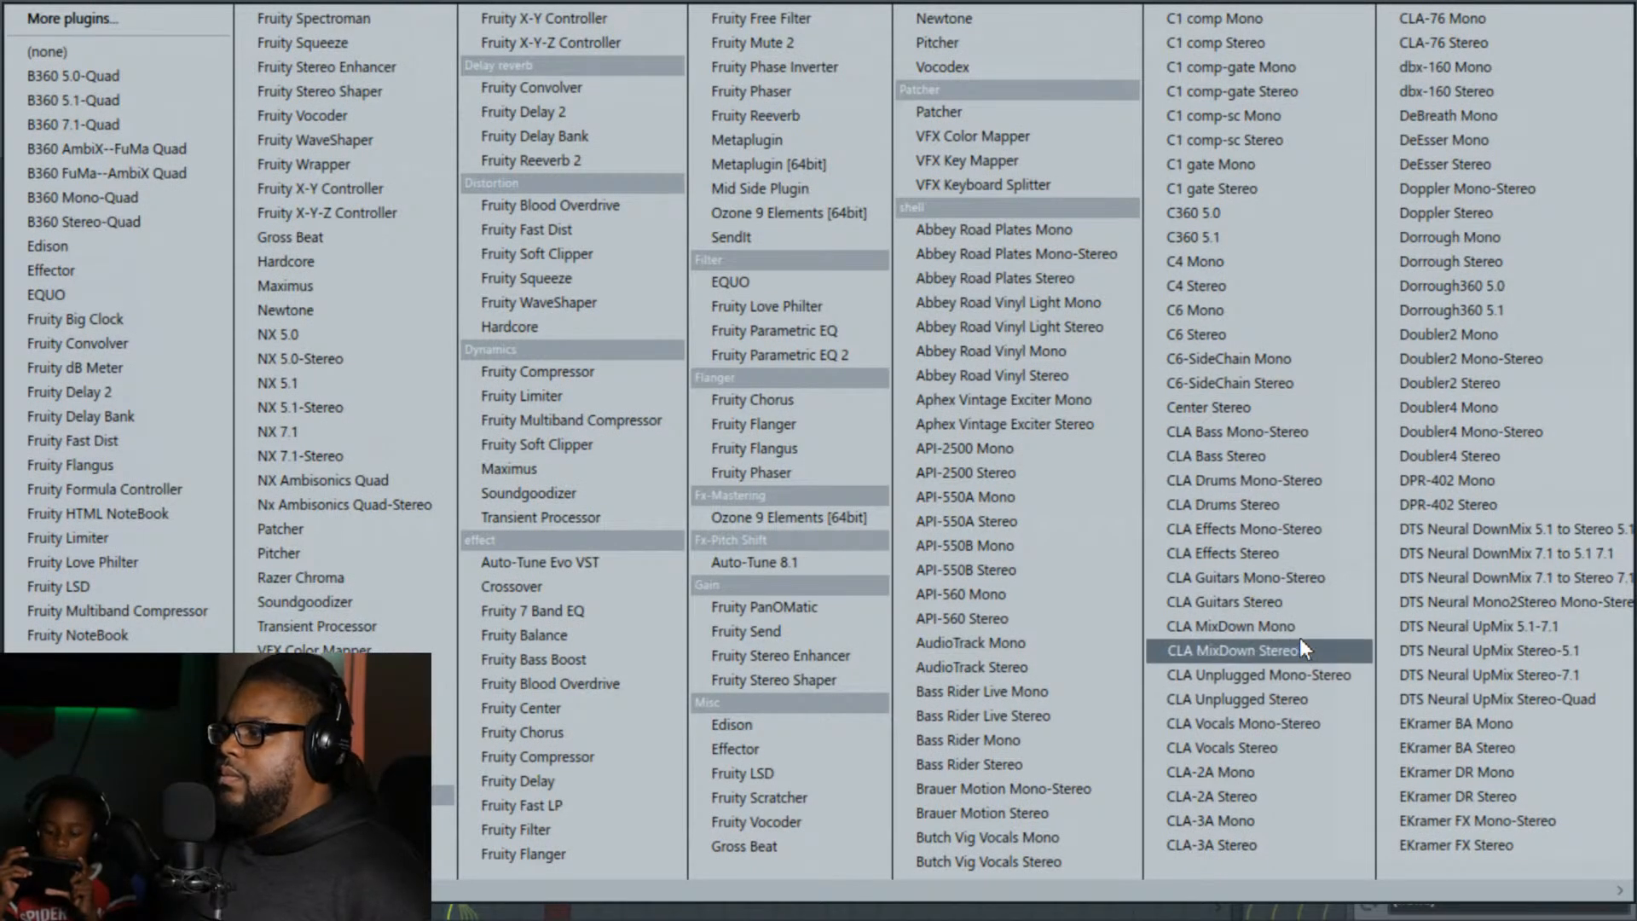
left_click(1313, 795)
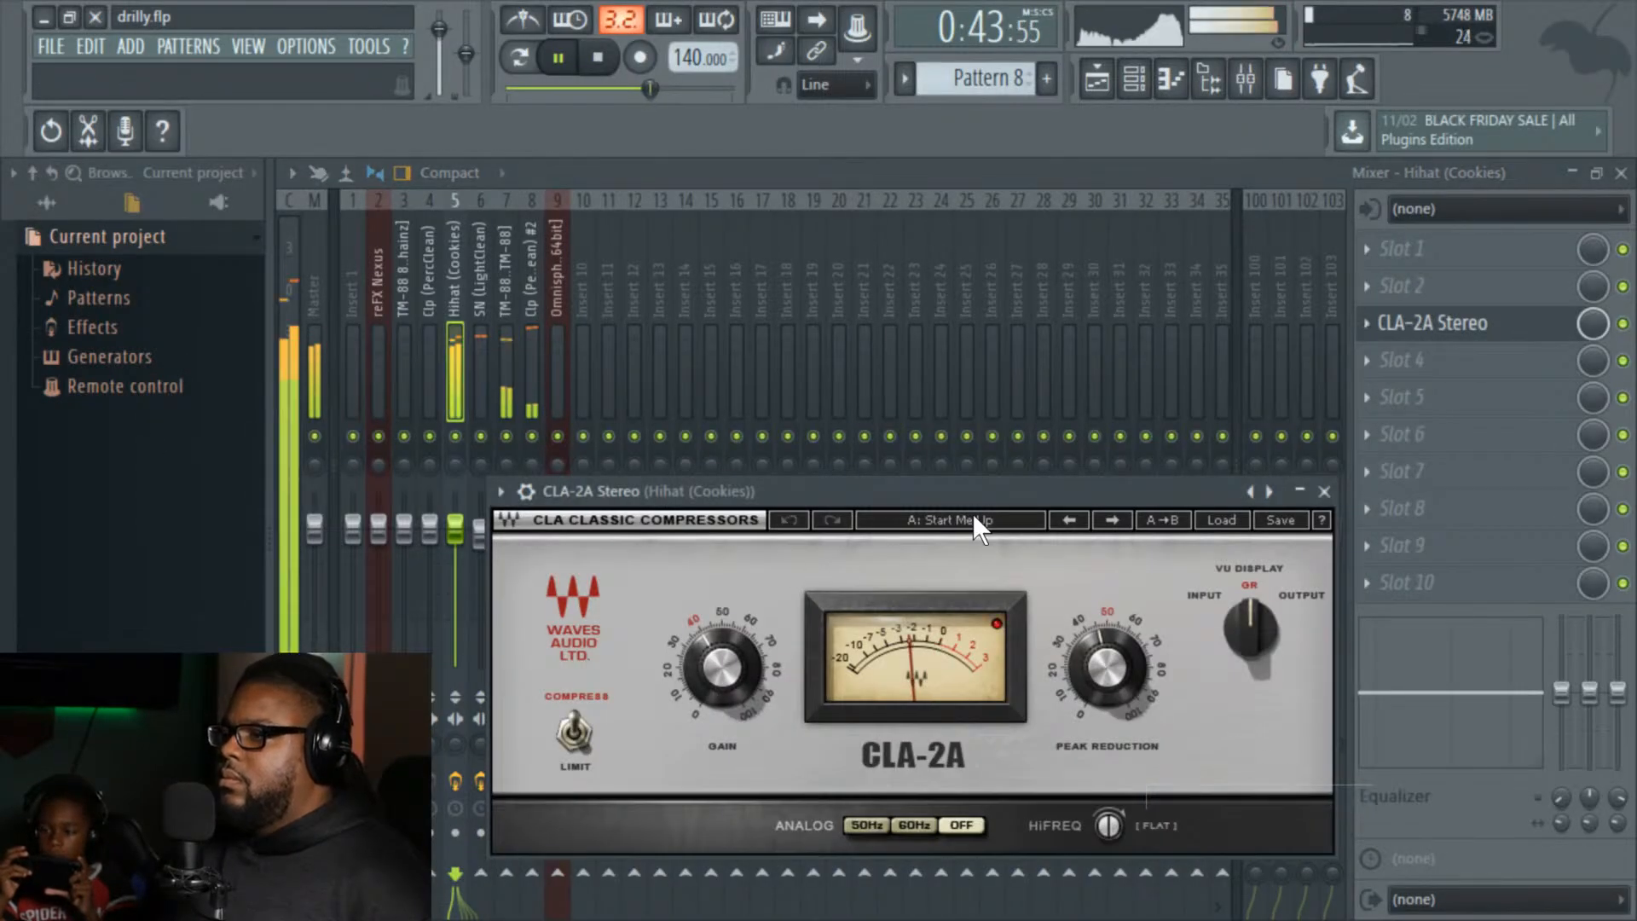
mouse_move(1118, 808)
left_mouse_down()
mouse_move(1117, 788)
mouse_move(1108, 834)
left_mouse_up()
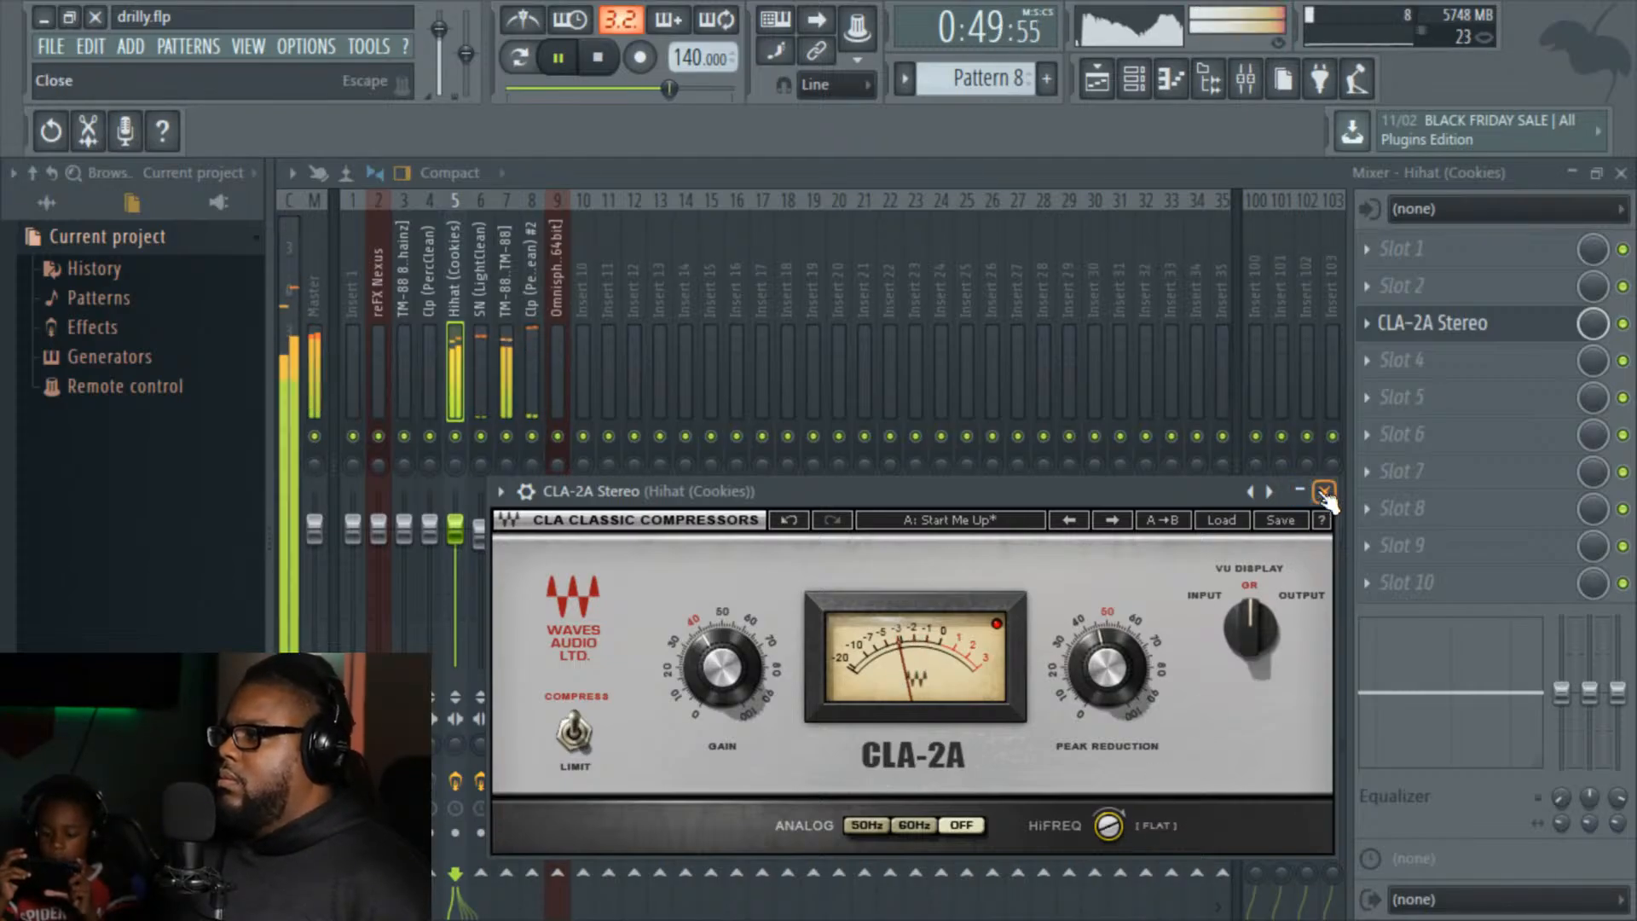
left_click(1324, 491)
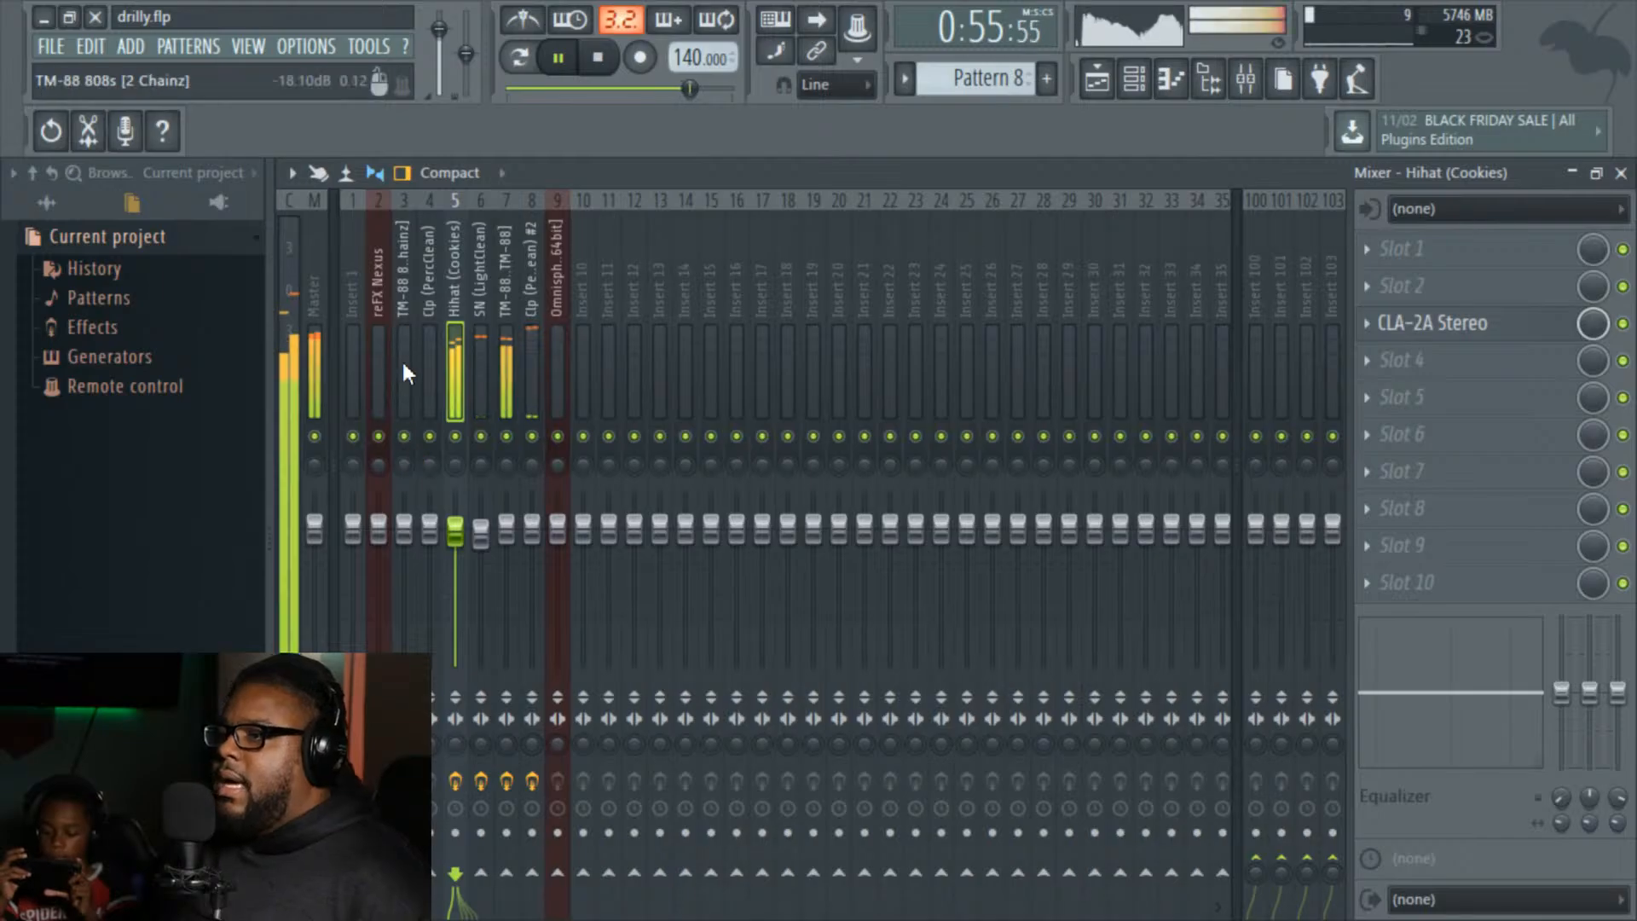
Step: Bring up the playlist and briefly switch Tracks 1 and 2 on and off against the drums
left_click(1146, 78)
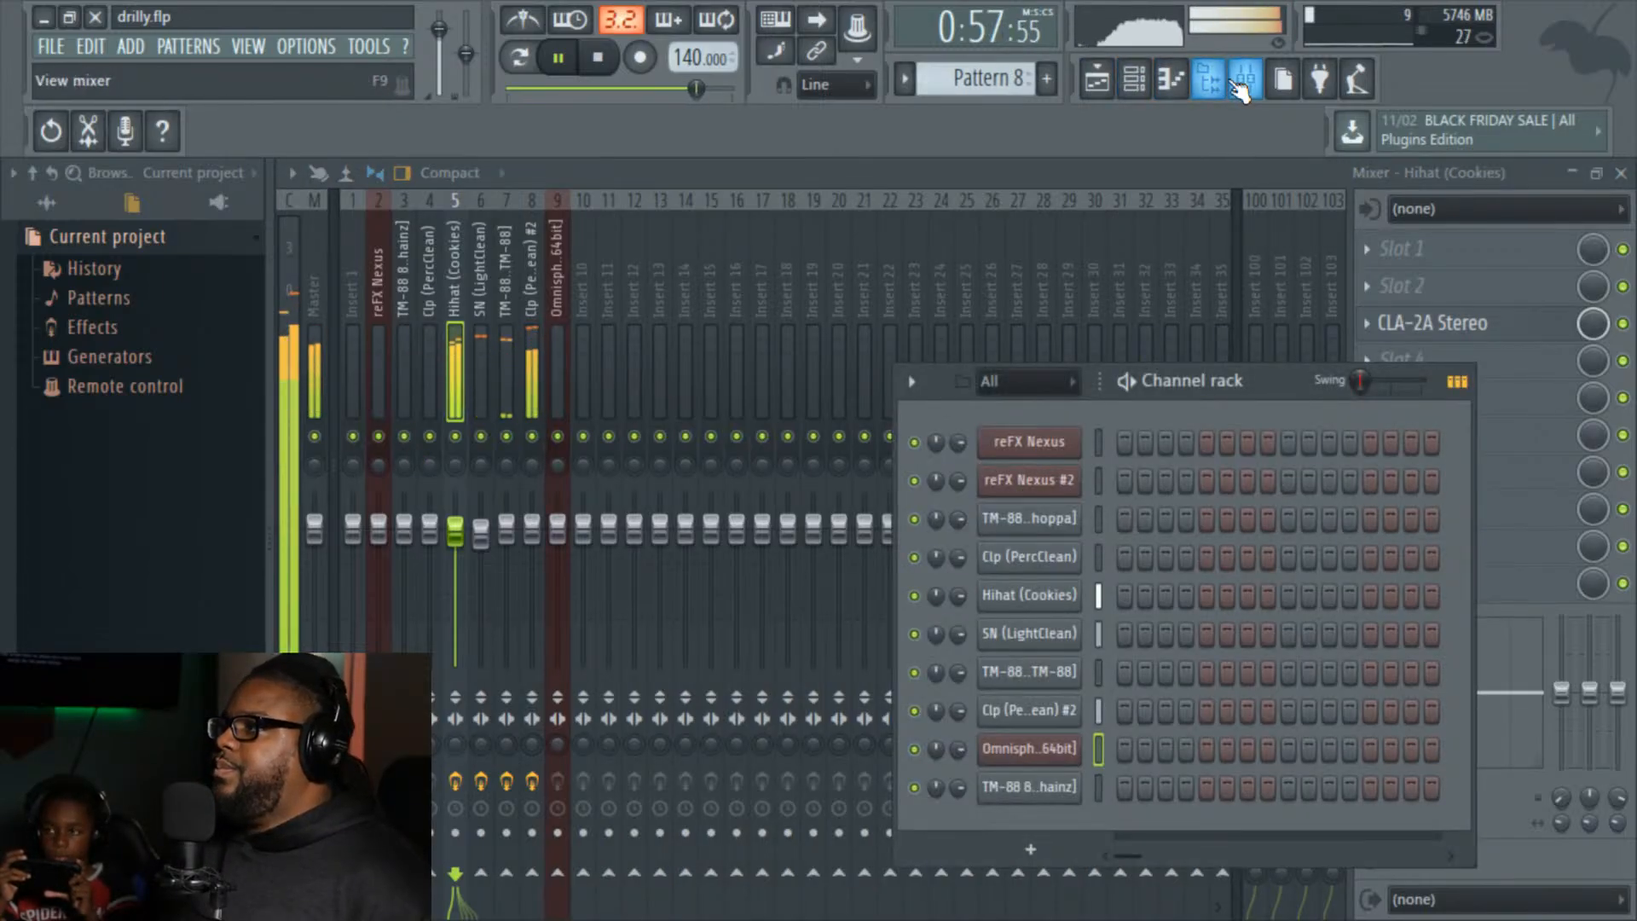
left_click(1096, 85)
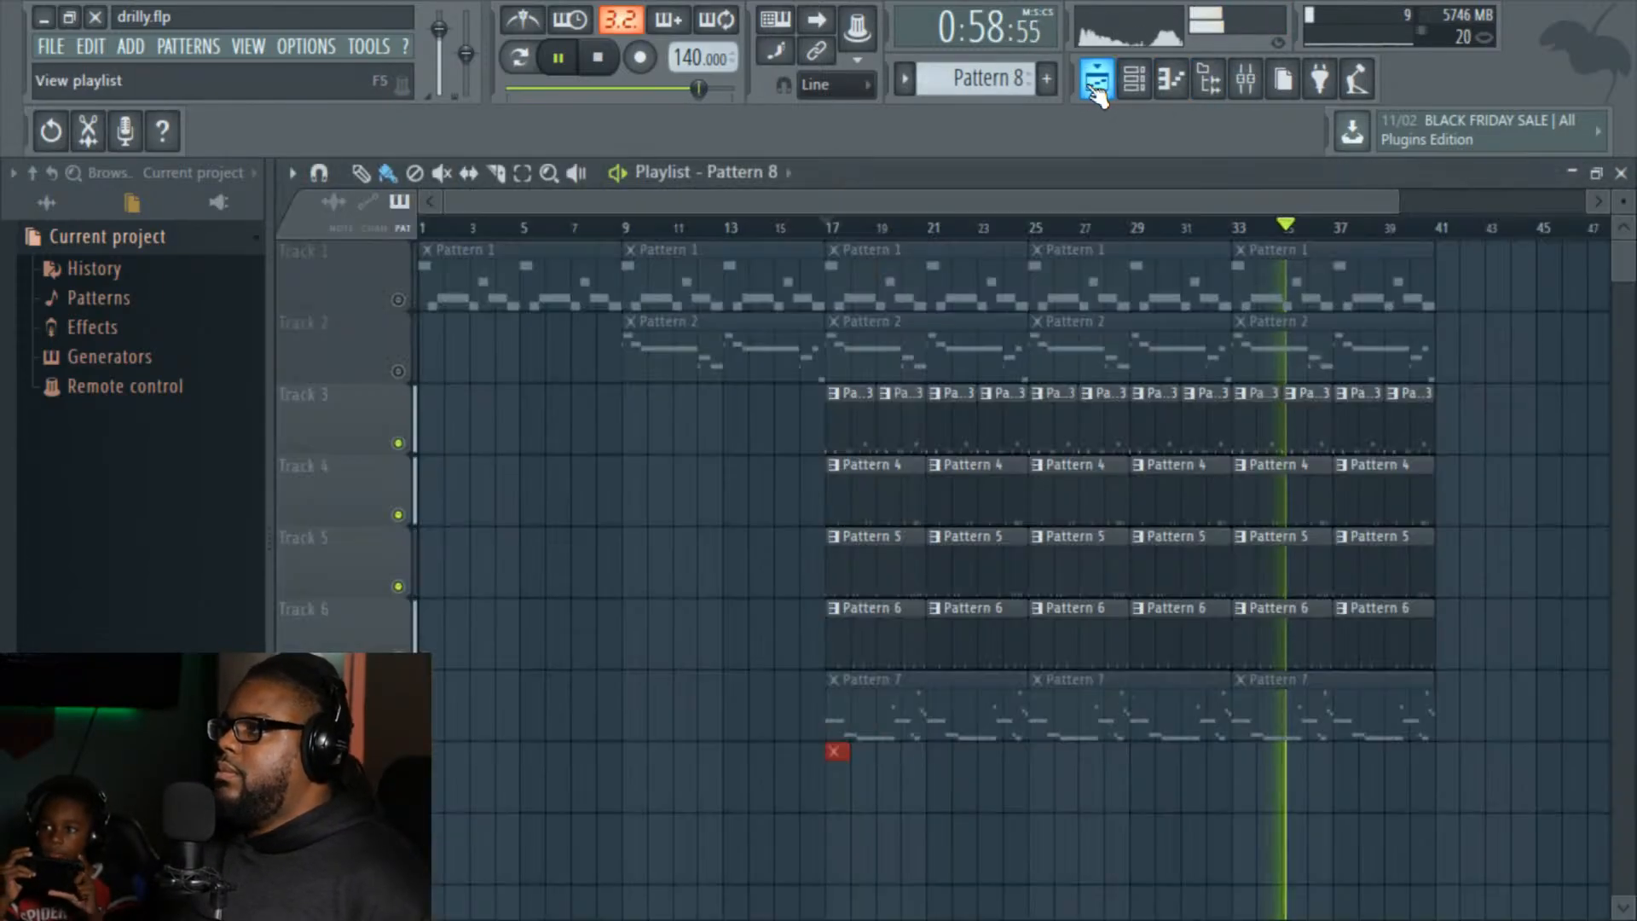
left_click(398, 300)
left_click(398, 300)
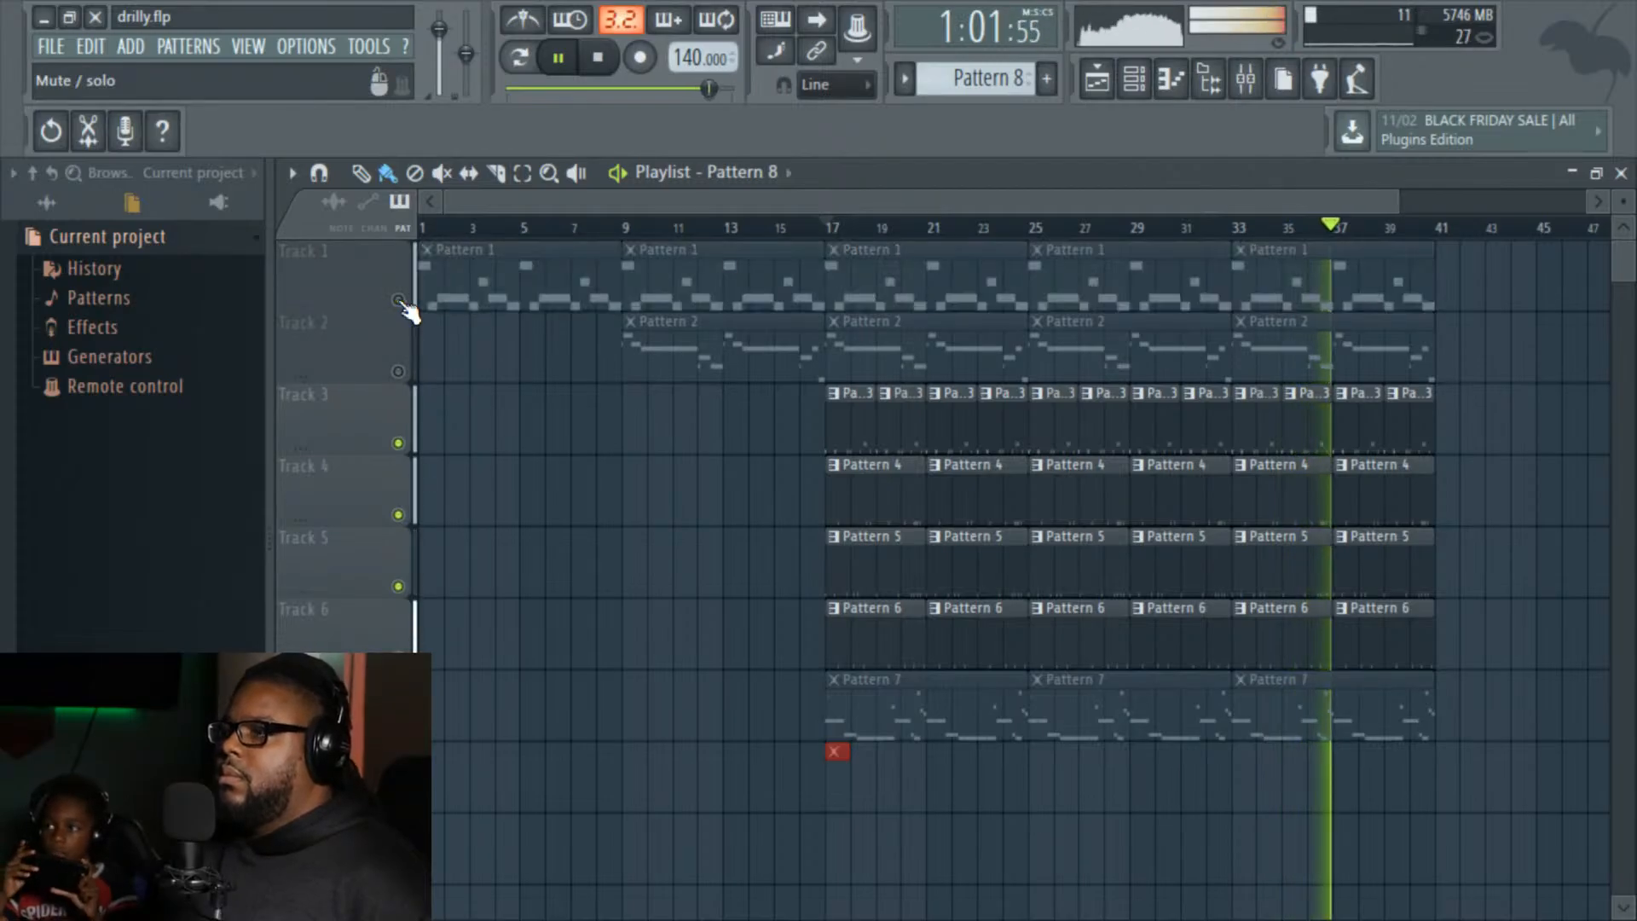
left_click(398, 371)
left_click(398, 371)
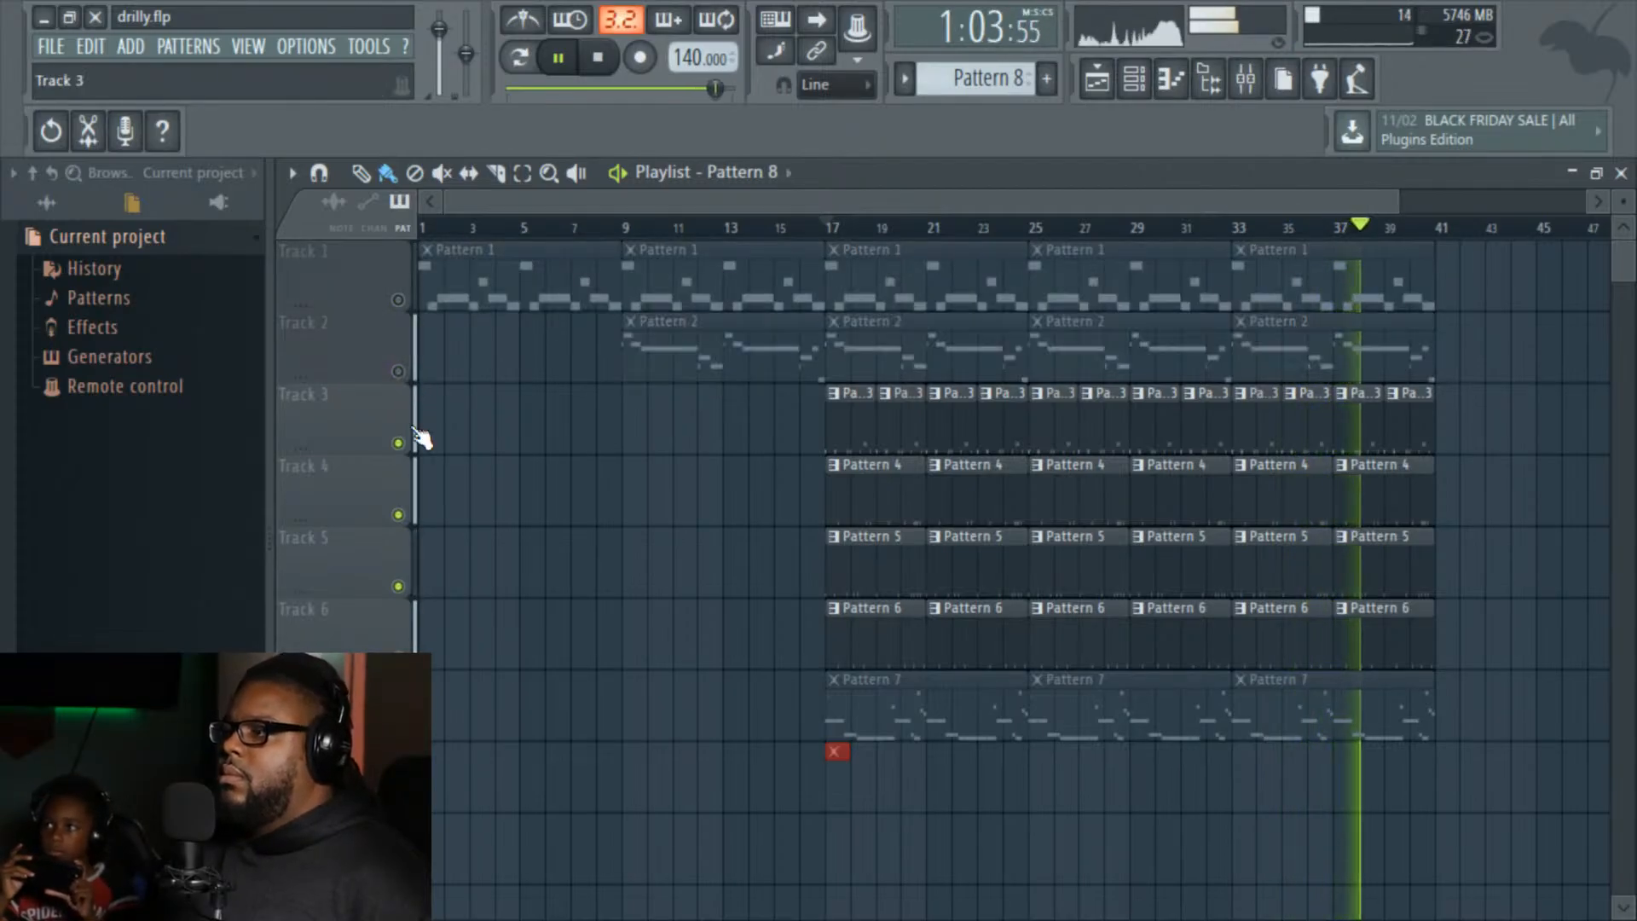
Step: Unmute playlist Track 7 and play the arrangement from bar 17
left_click(398, 730)
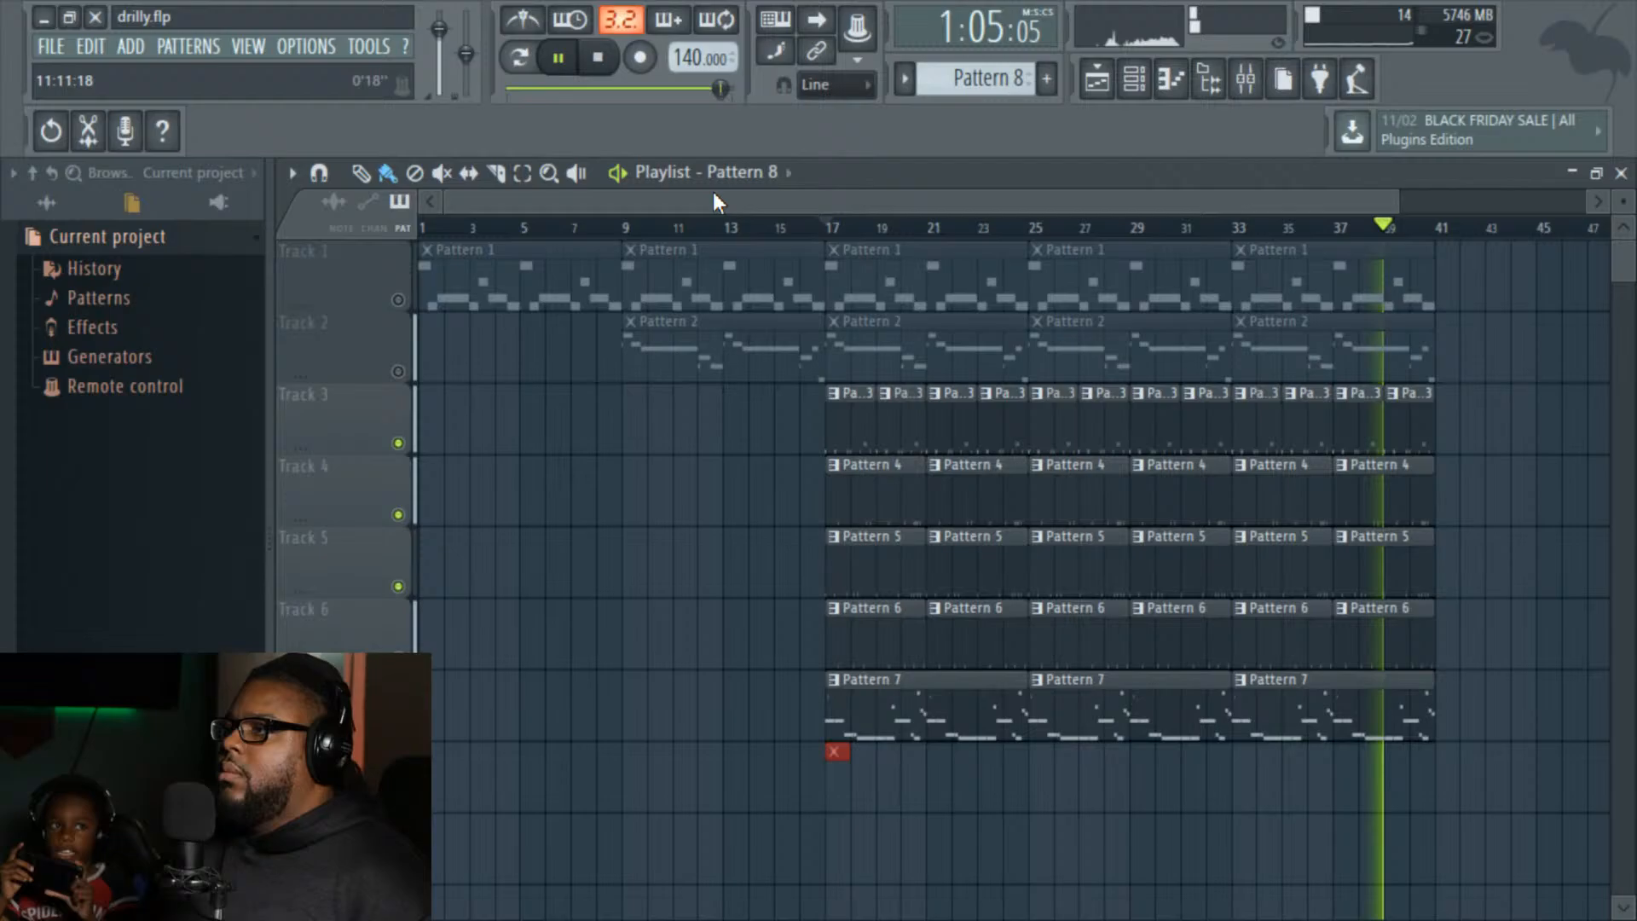
left_click(824, 233)
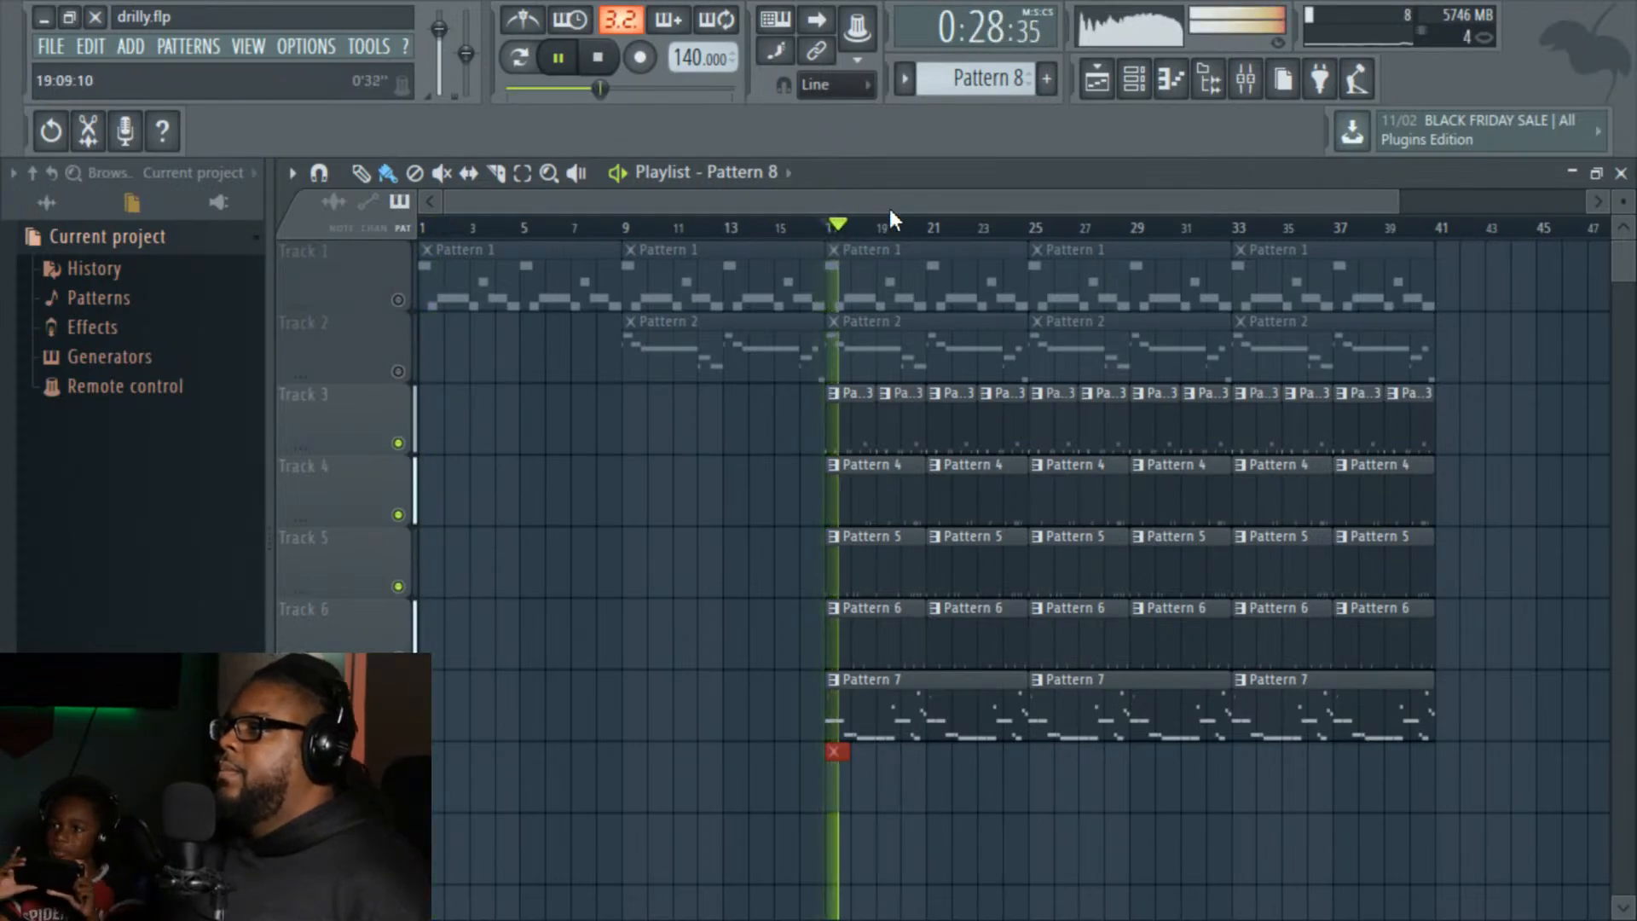
Step: Load Fruity Parametric EQ 2 into slot 2 of the TM-88 808s [2 Chainz] mixer track
left_click(1244, 79)
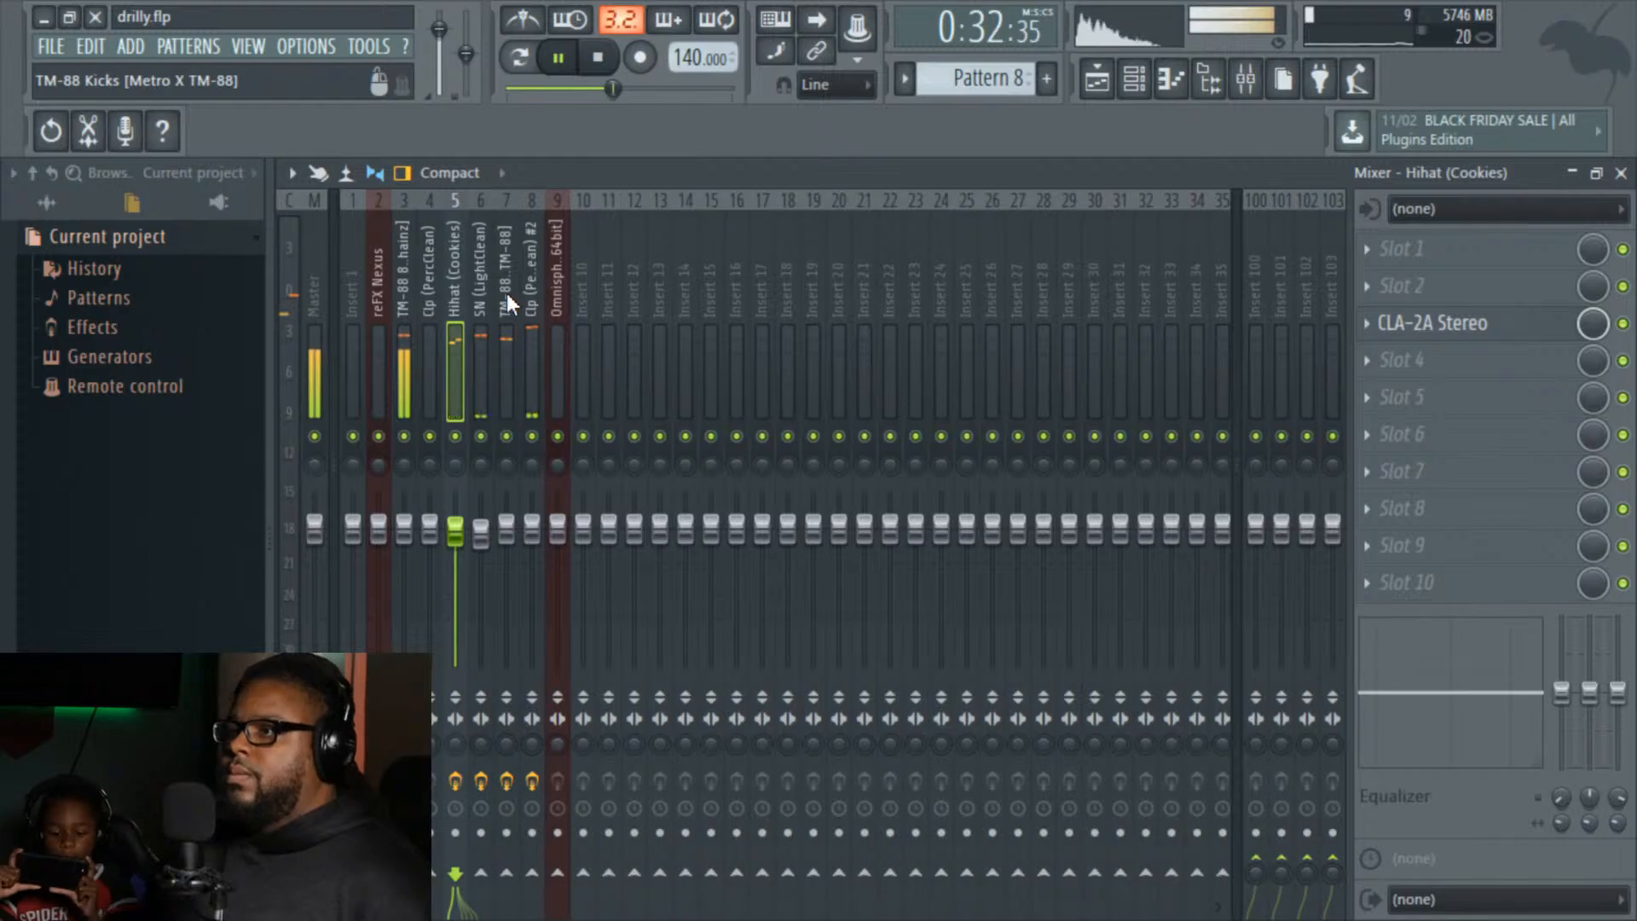
left_click(405, 285)
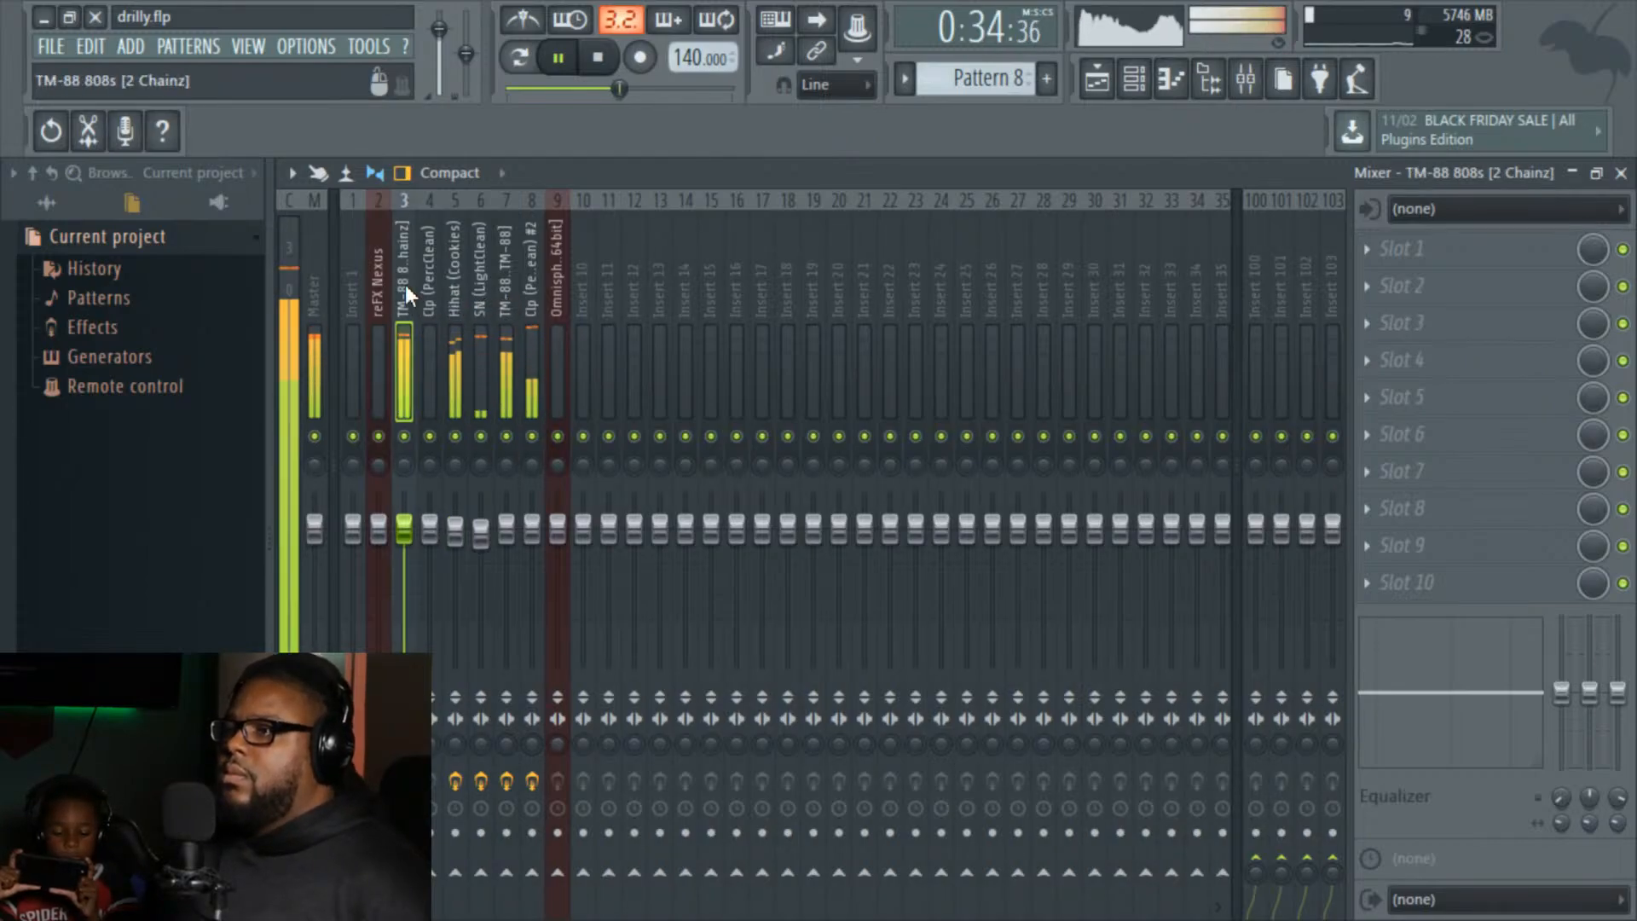
key("space")
left_click(1369, 293)
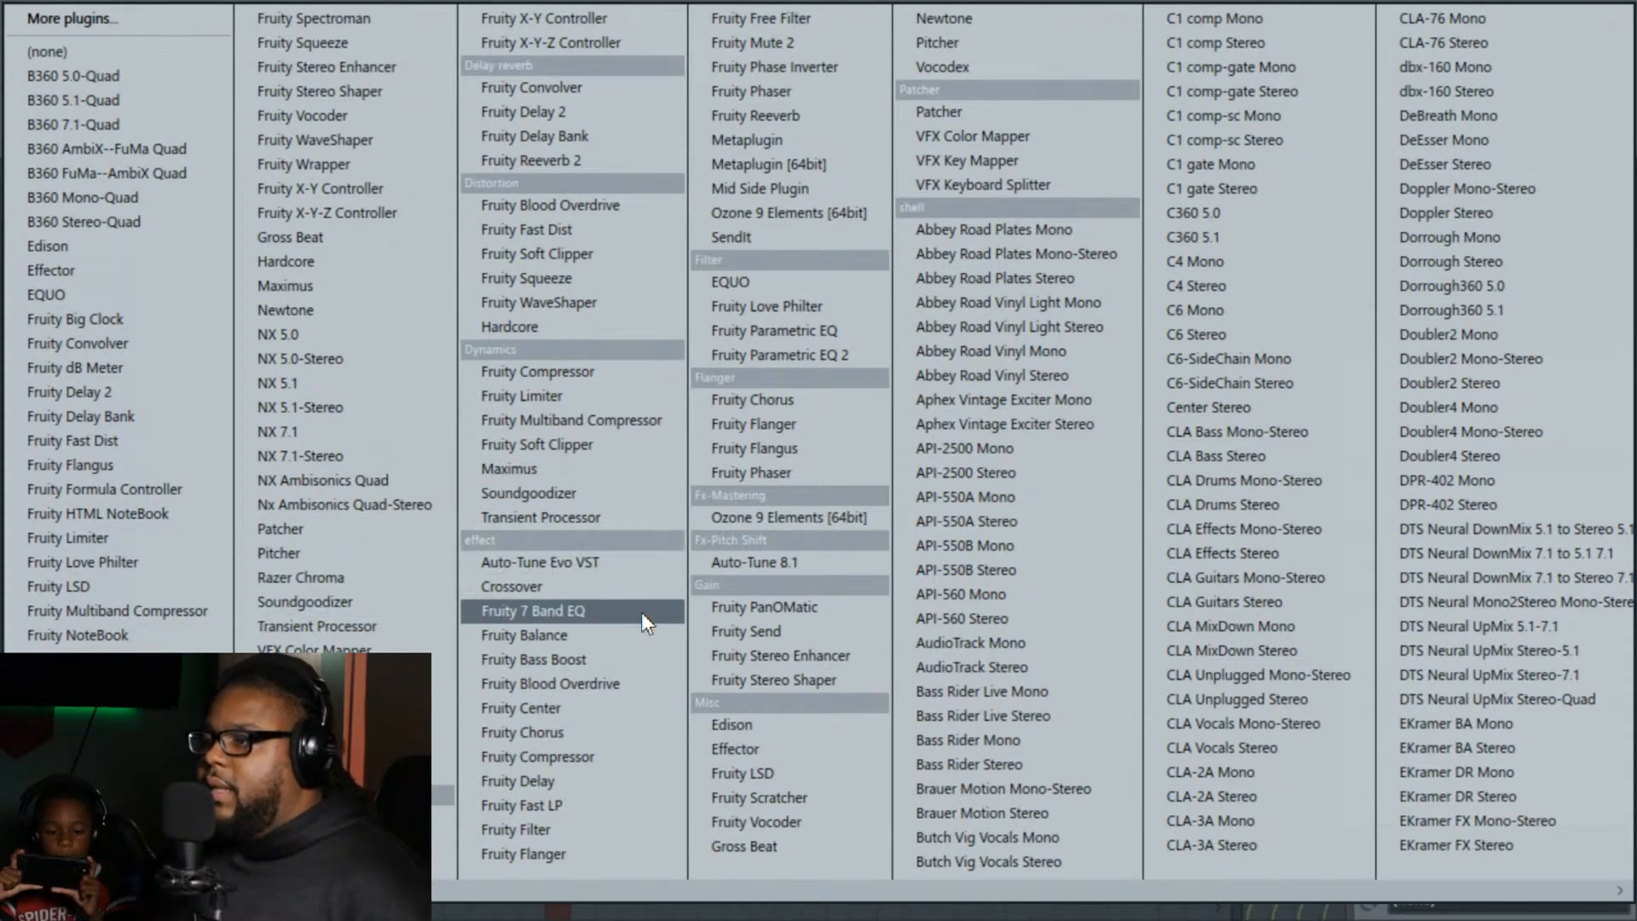
left_click(780, 355)
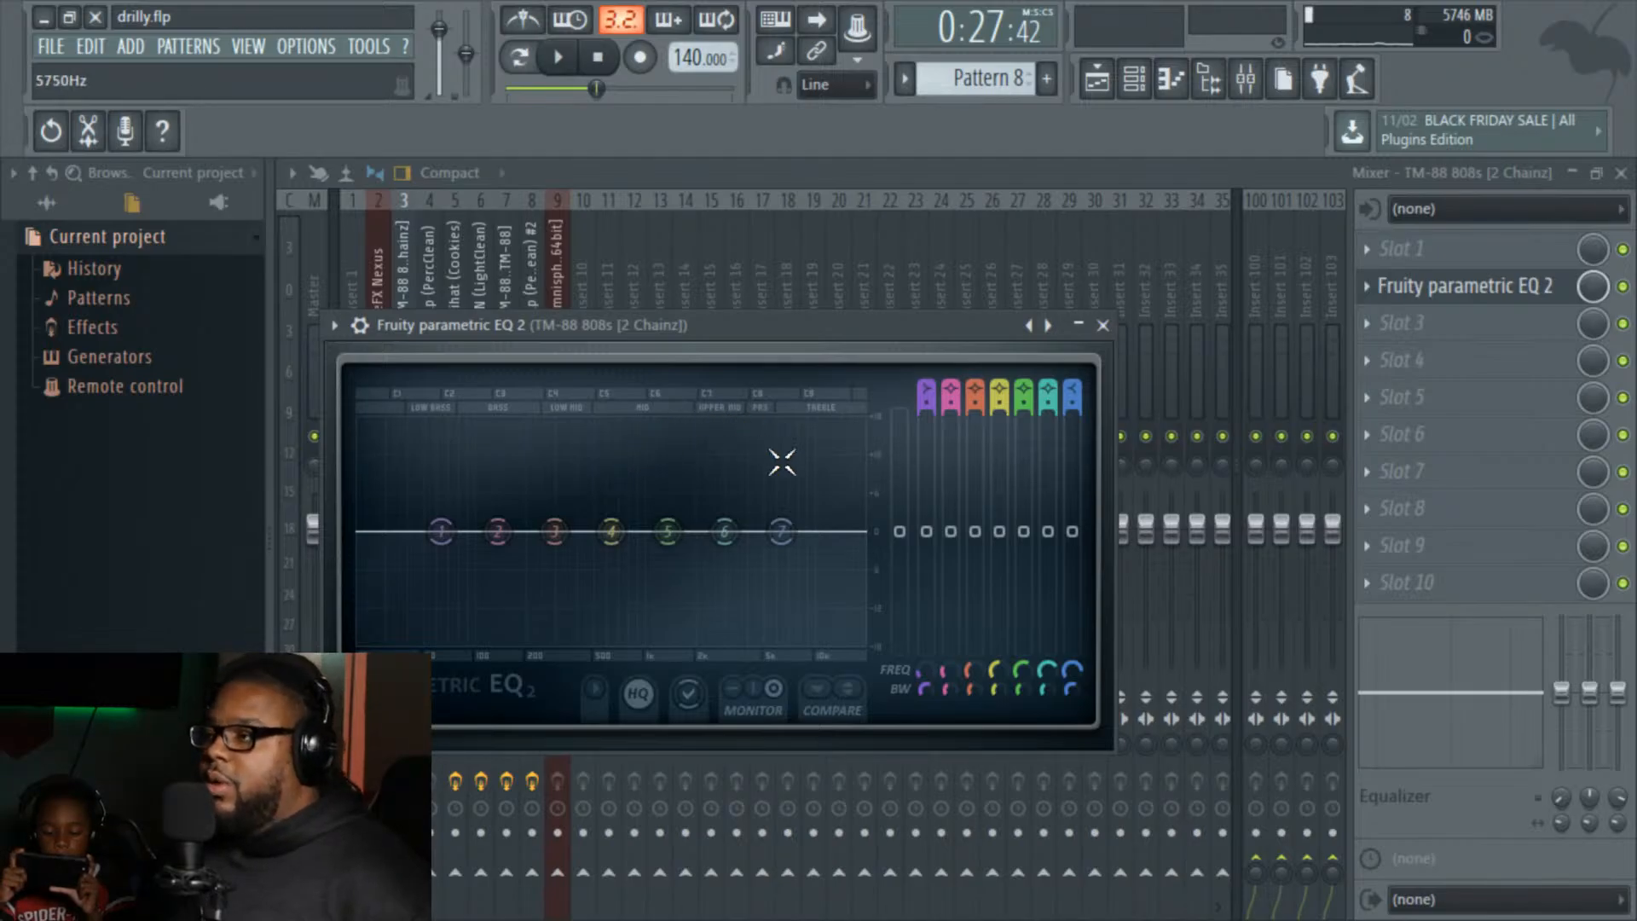
Step: Roll off the 808's highs by pulling band 7 fully down between bands 5 and 6, and slightly cut bands 3 and 4
left_click_drag(782, 532, 679, 641)
key("space")
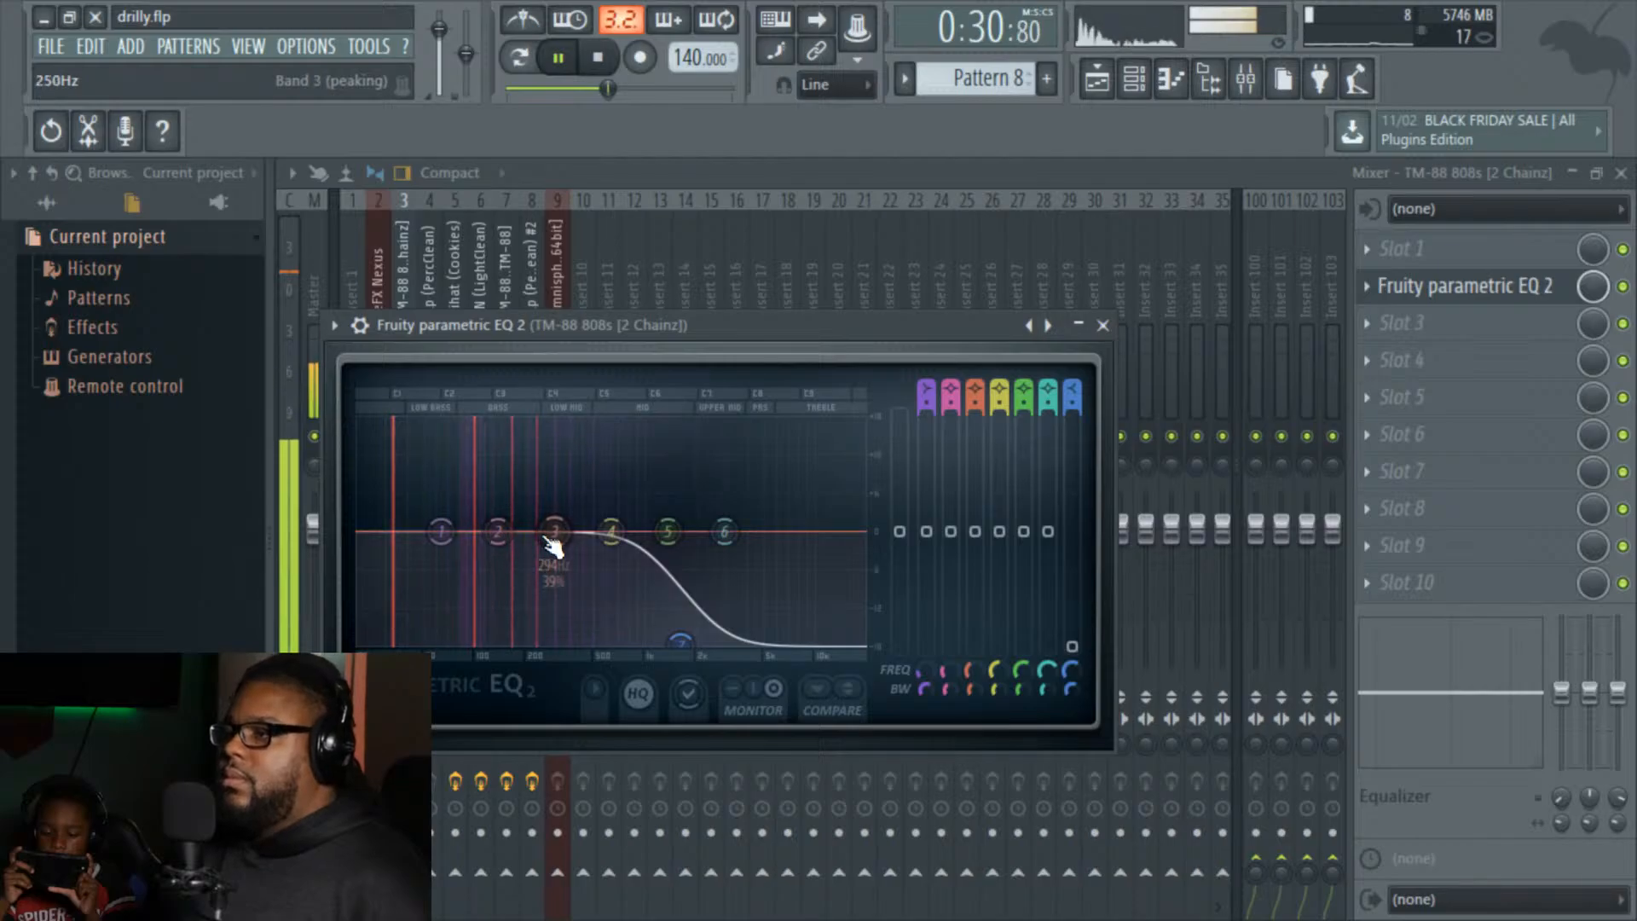
left_click_drag(545, 537, 603, 537)
key("space")
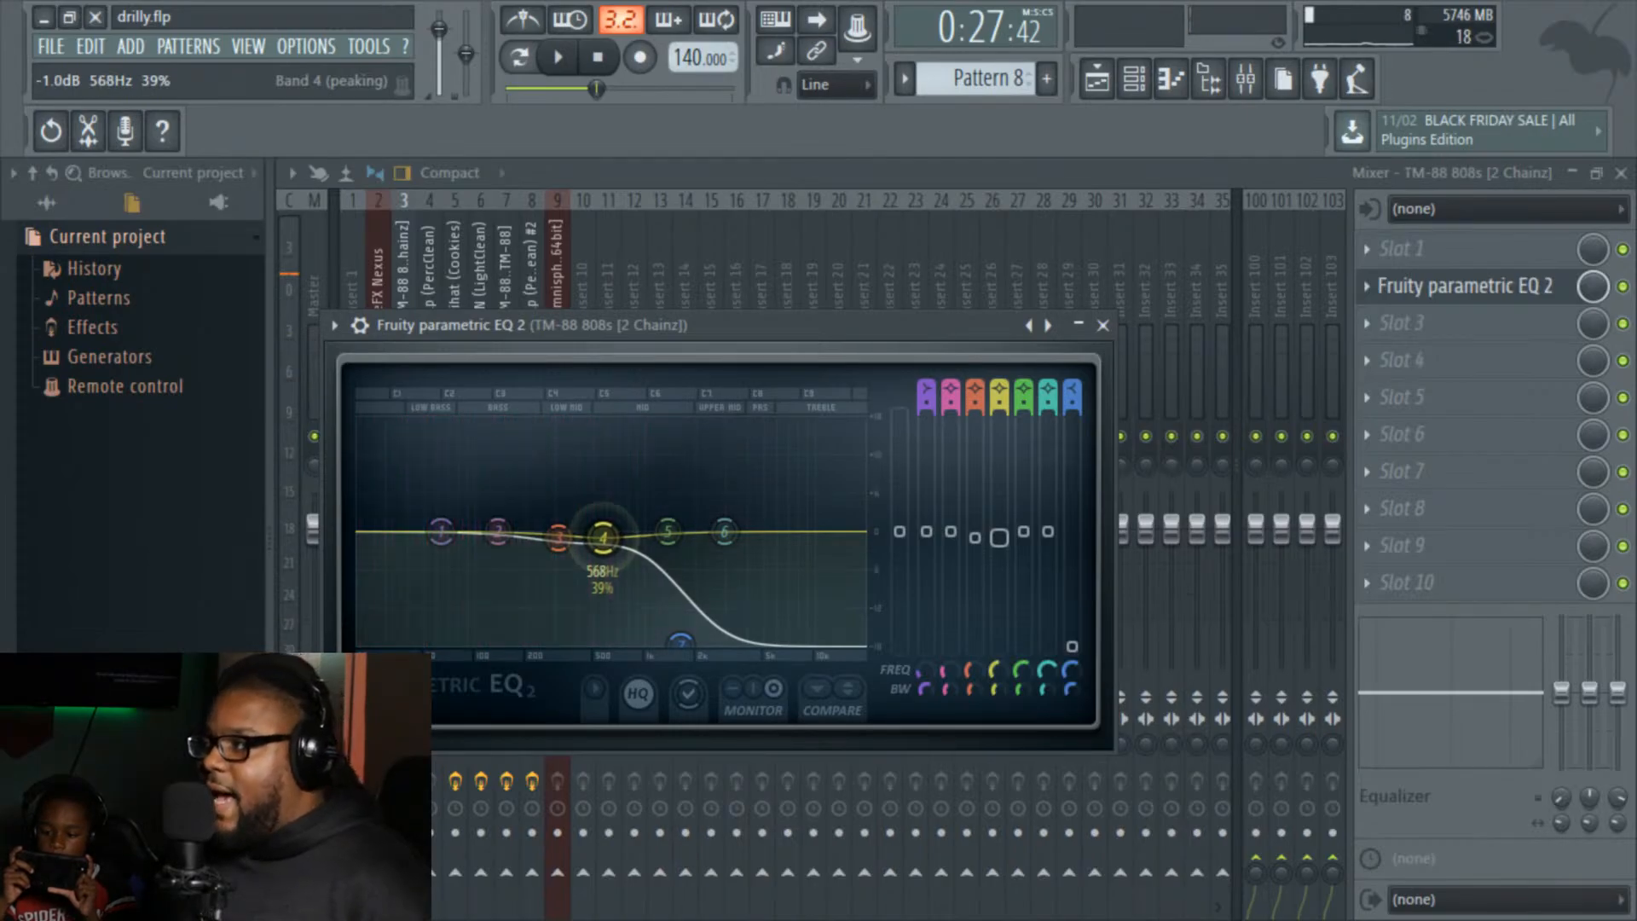
left_click_drag(608, 539, 608, 539)
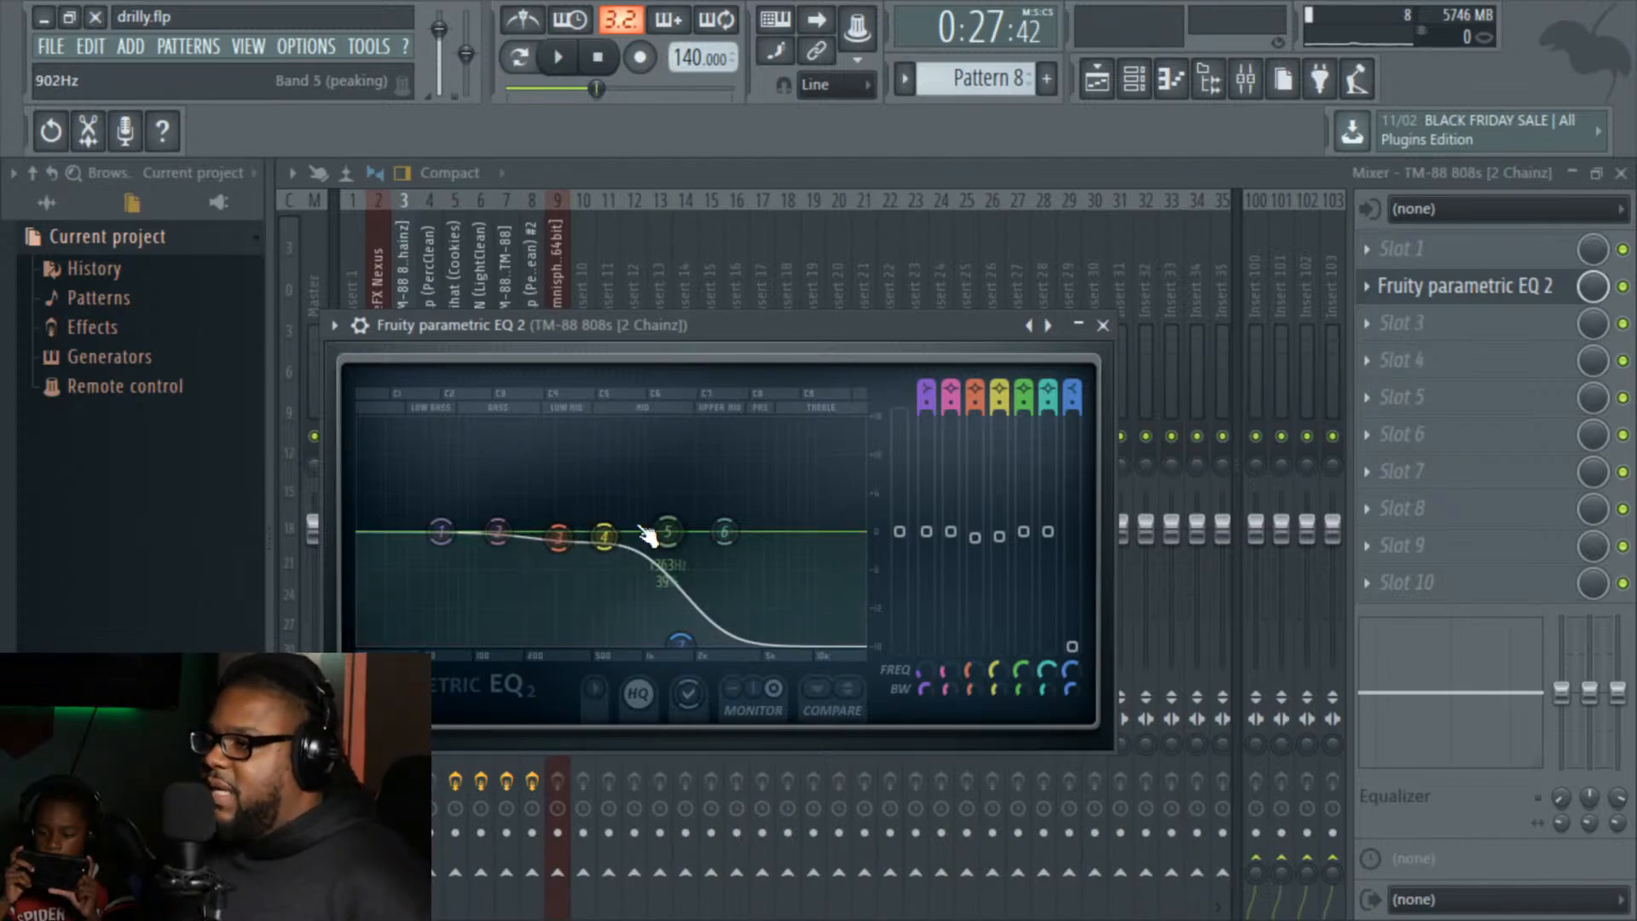
key("space")
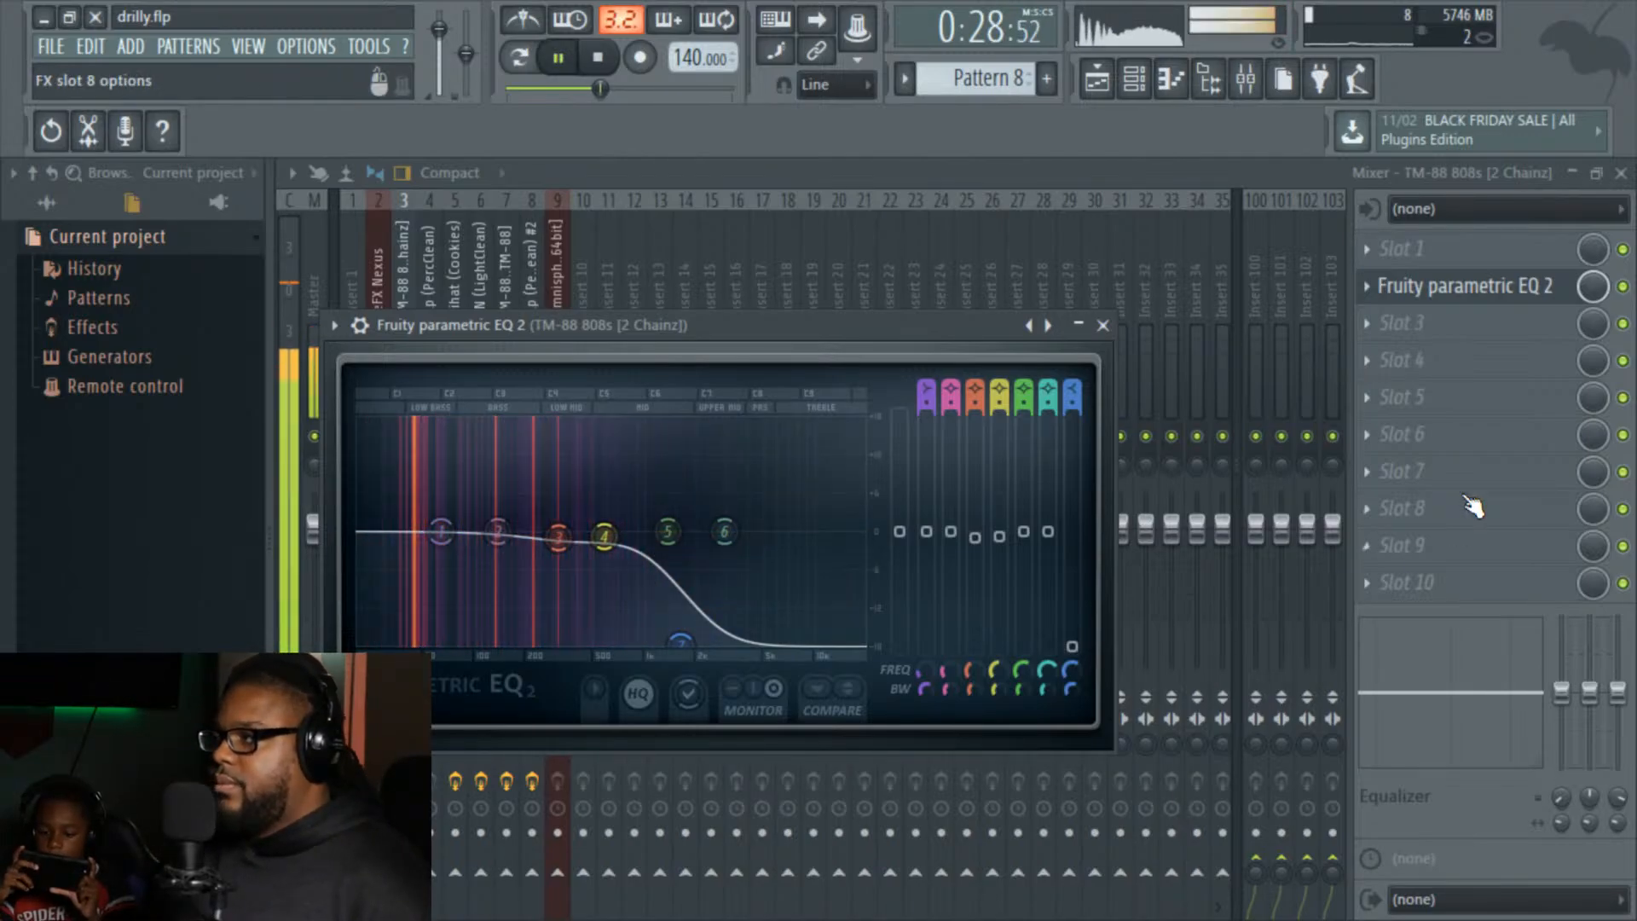
left_click(1367, 323)
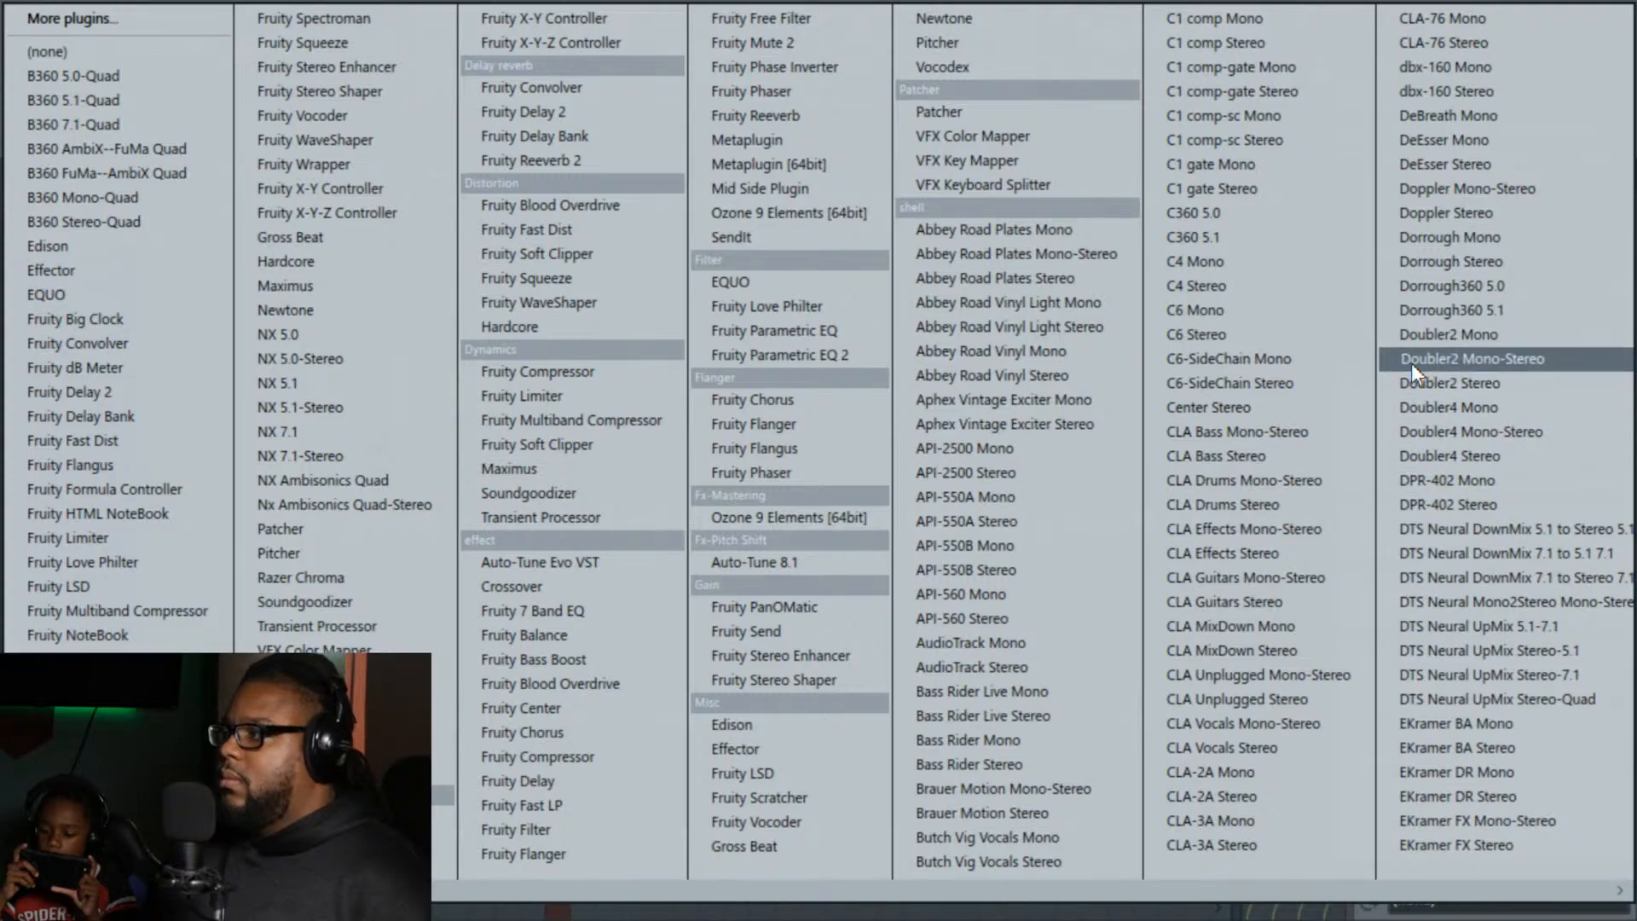
left_click(72, 52)
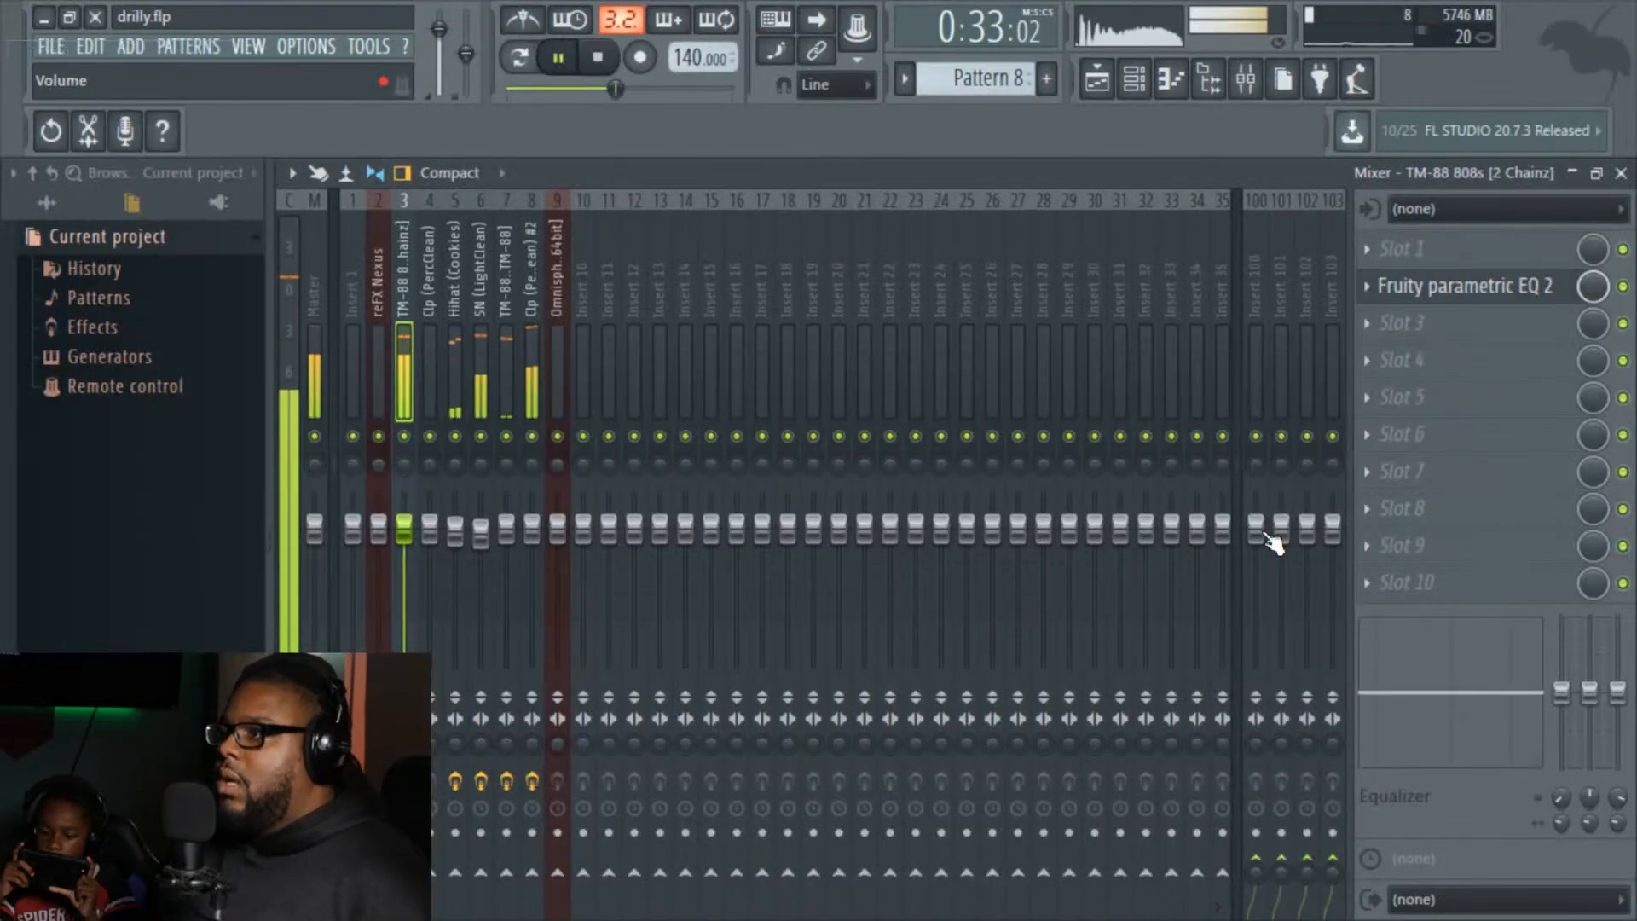
left_click(1483, 294)
key("space")
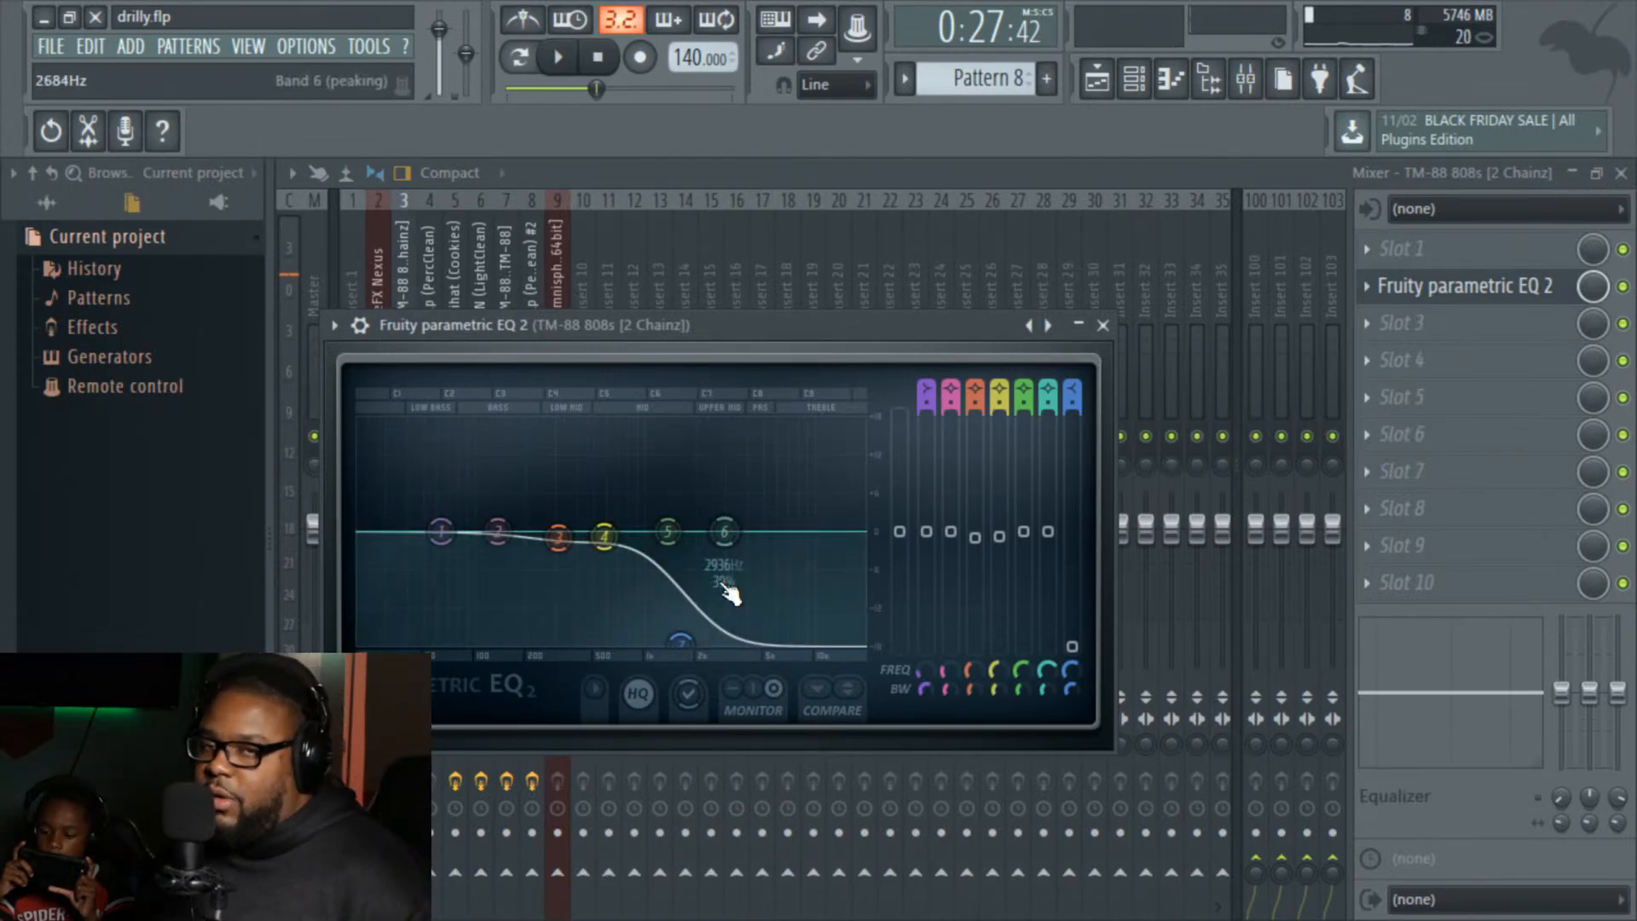
Step: Load CLA-2A Stereo into slot 3 of the TM-88 808s track and turn its HiFreq down to about 70.5
key("space")
left_click(1361, 341)
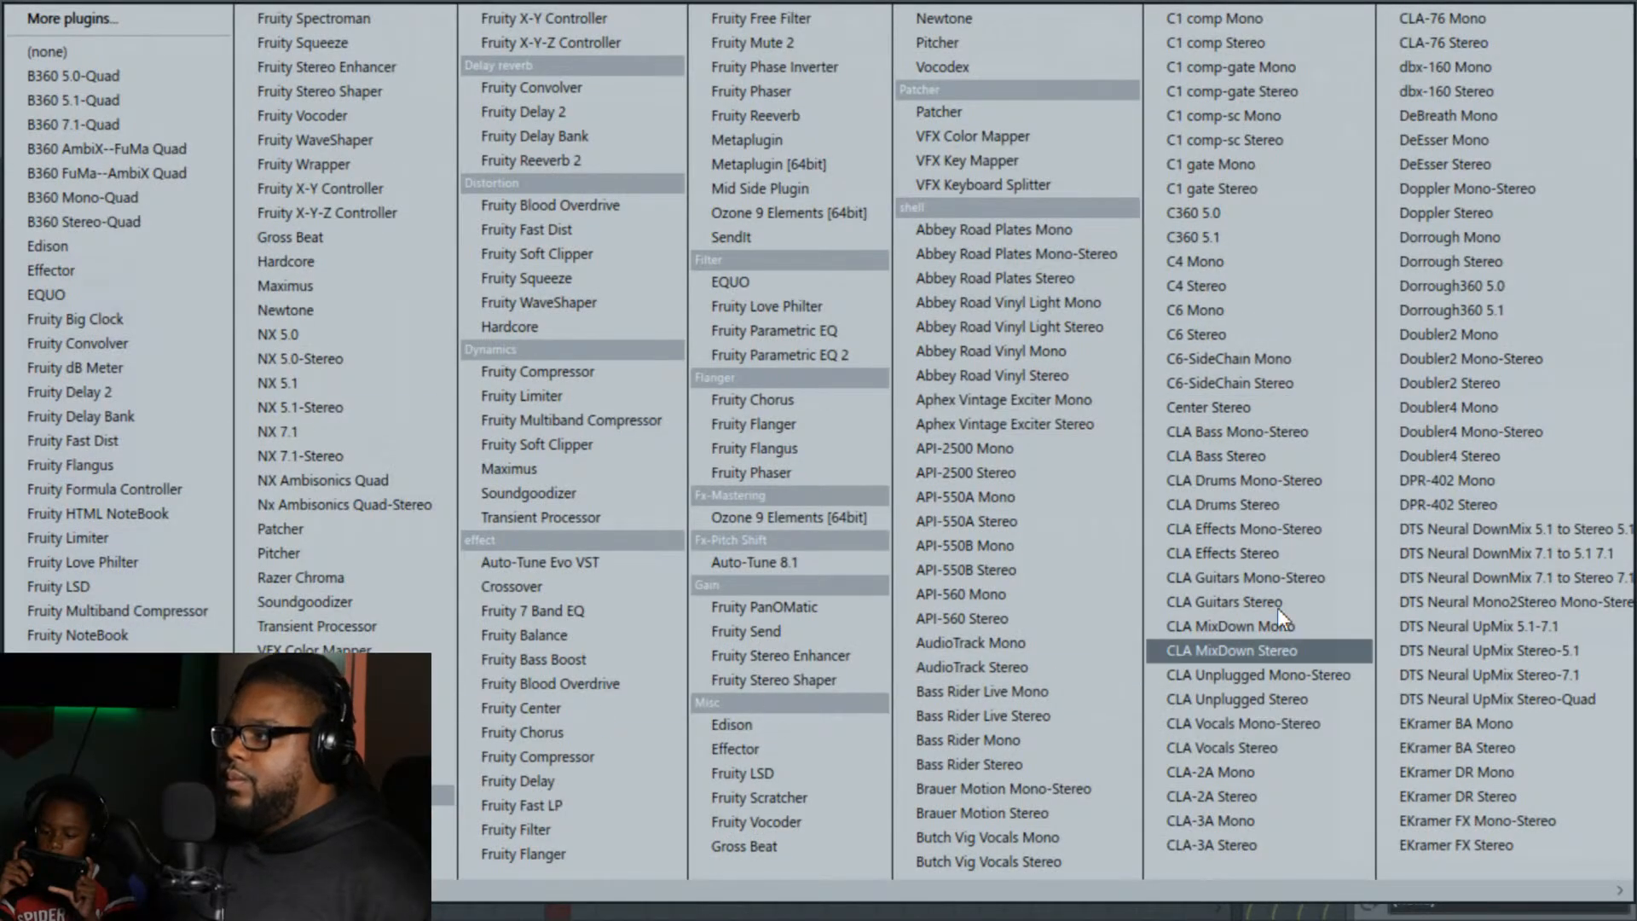
left_click(1297, 795)
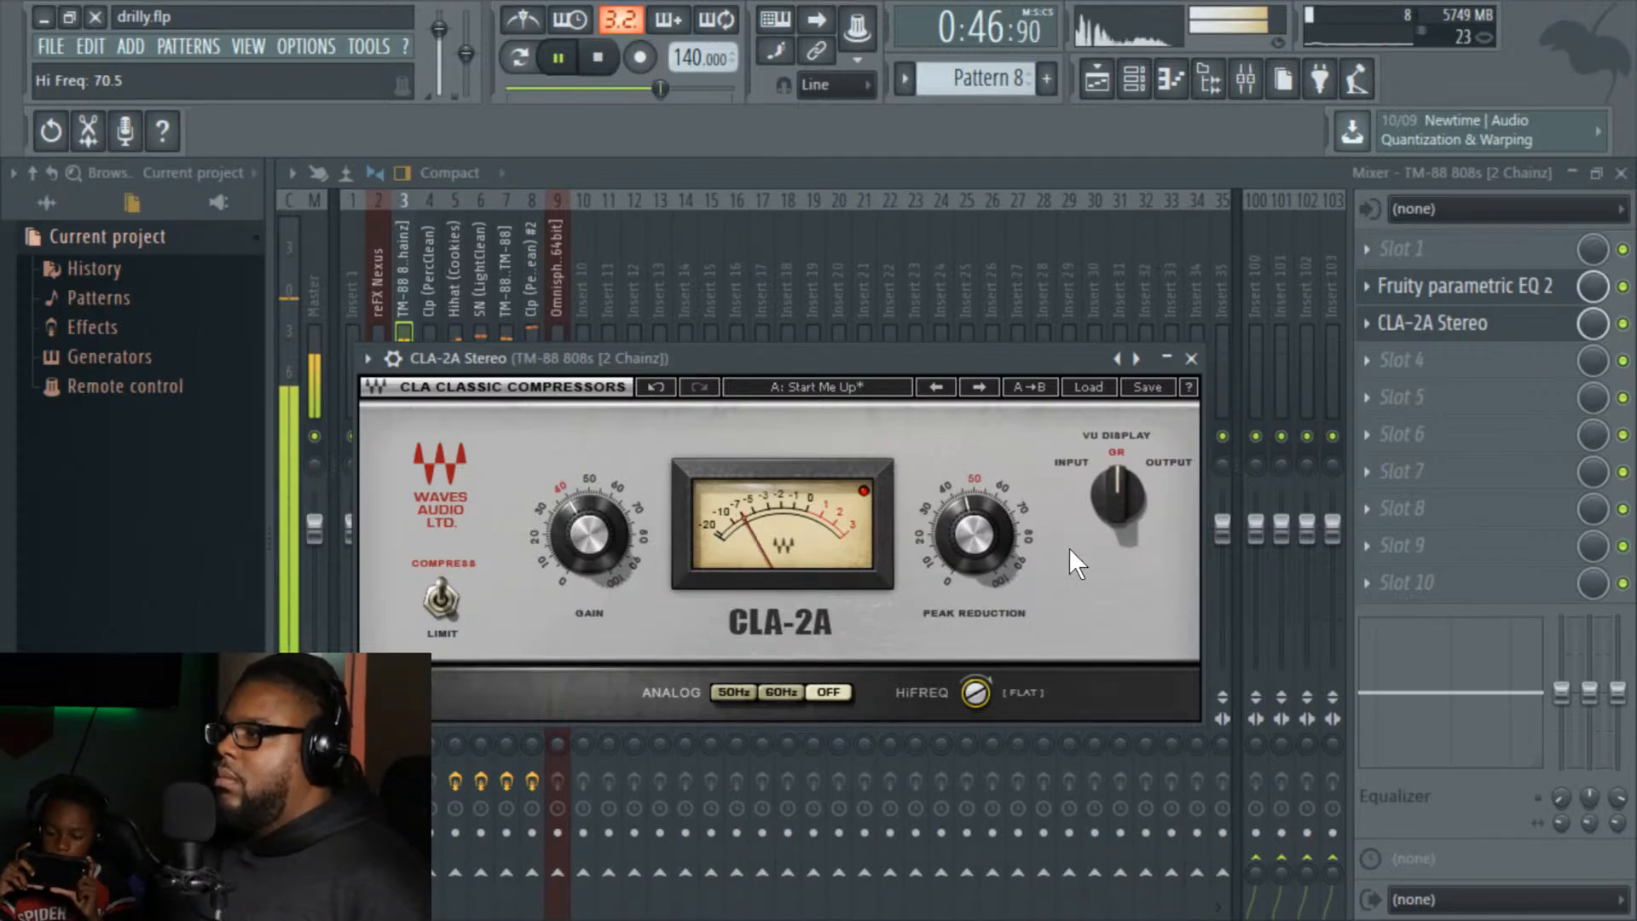
Step: Close the 808's plugin windows and lower the TM-88 808s fader to about -2 dB
left_click(1192, 359)
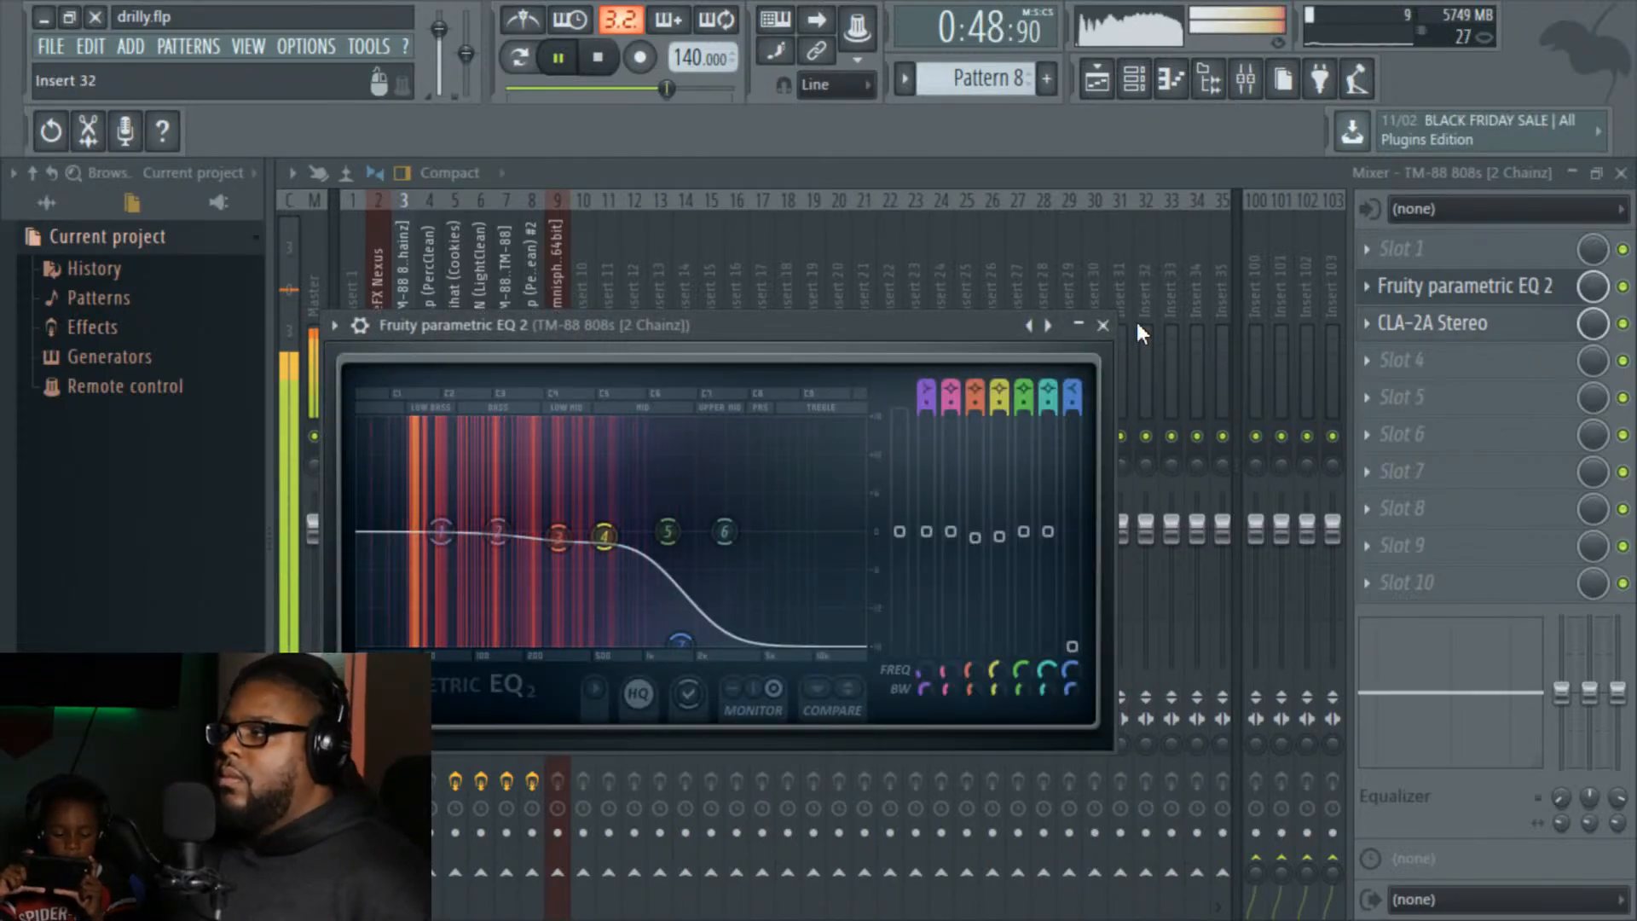
left_click(1103, 324)
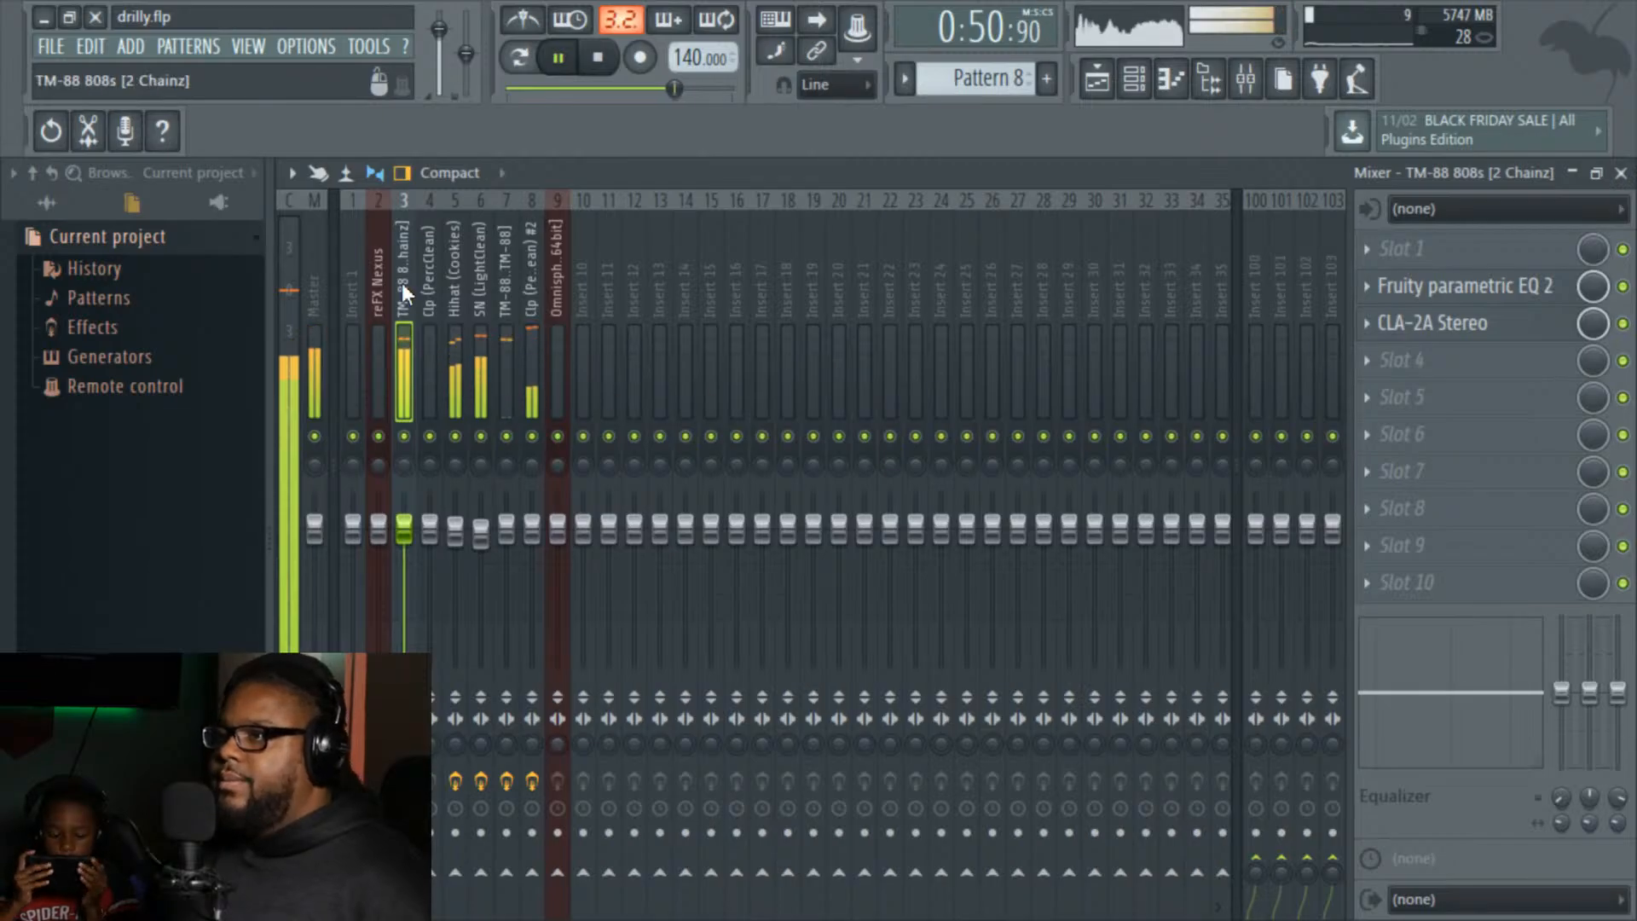
left_click_drag(406, 540, 406, 557)
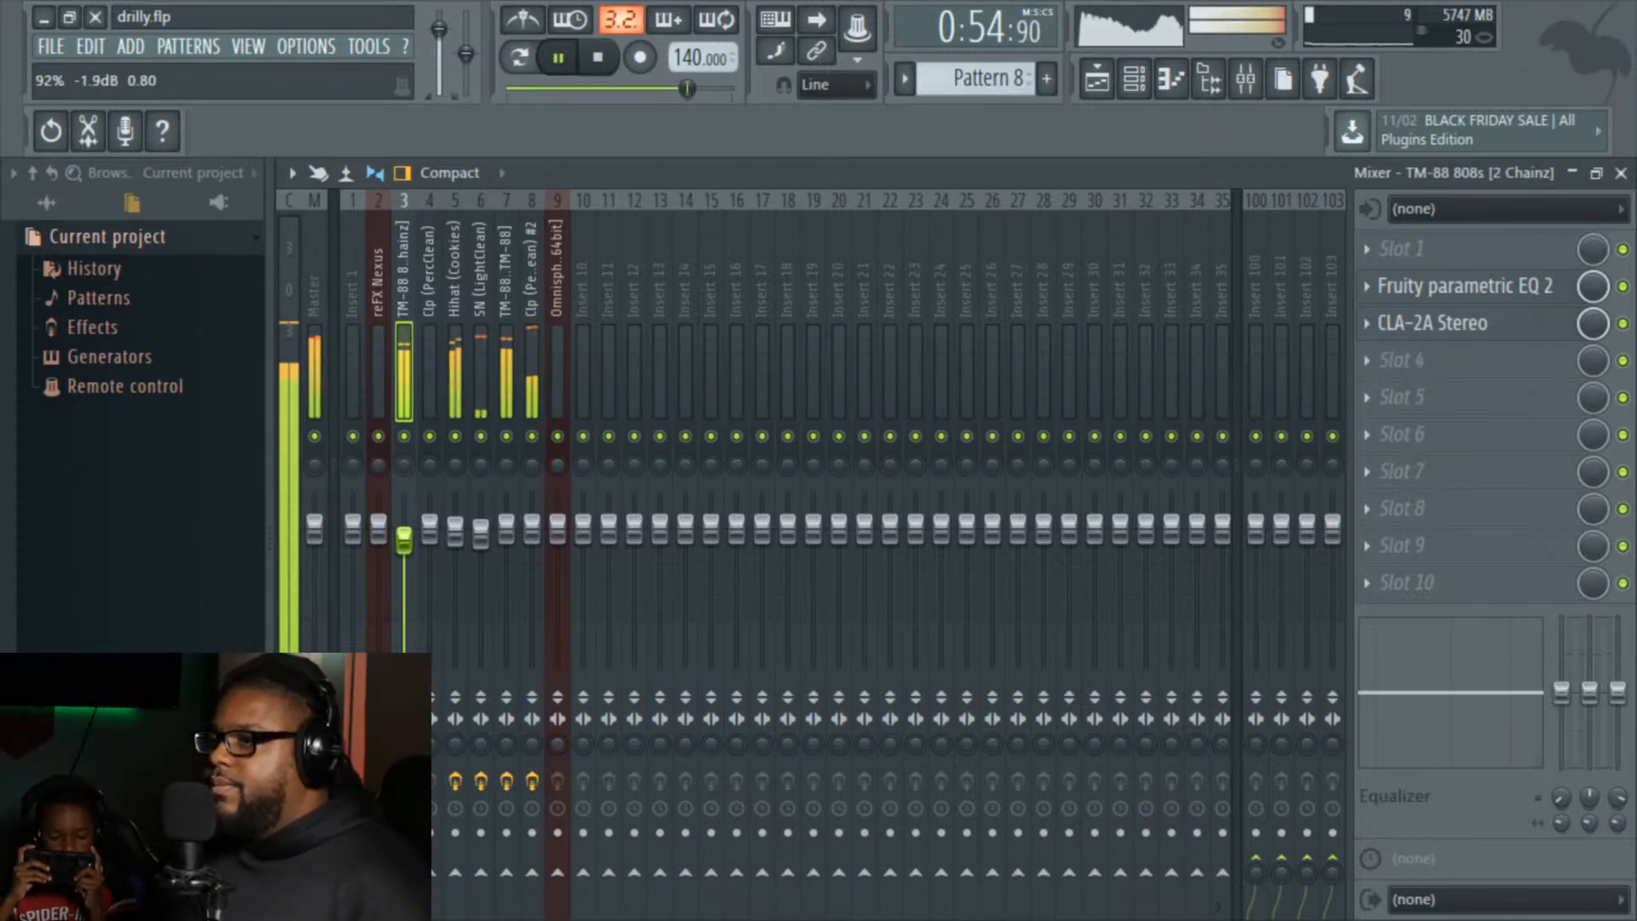
left_click_drag(404, 543, 404, 542)
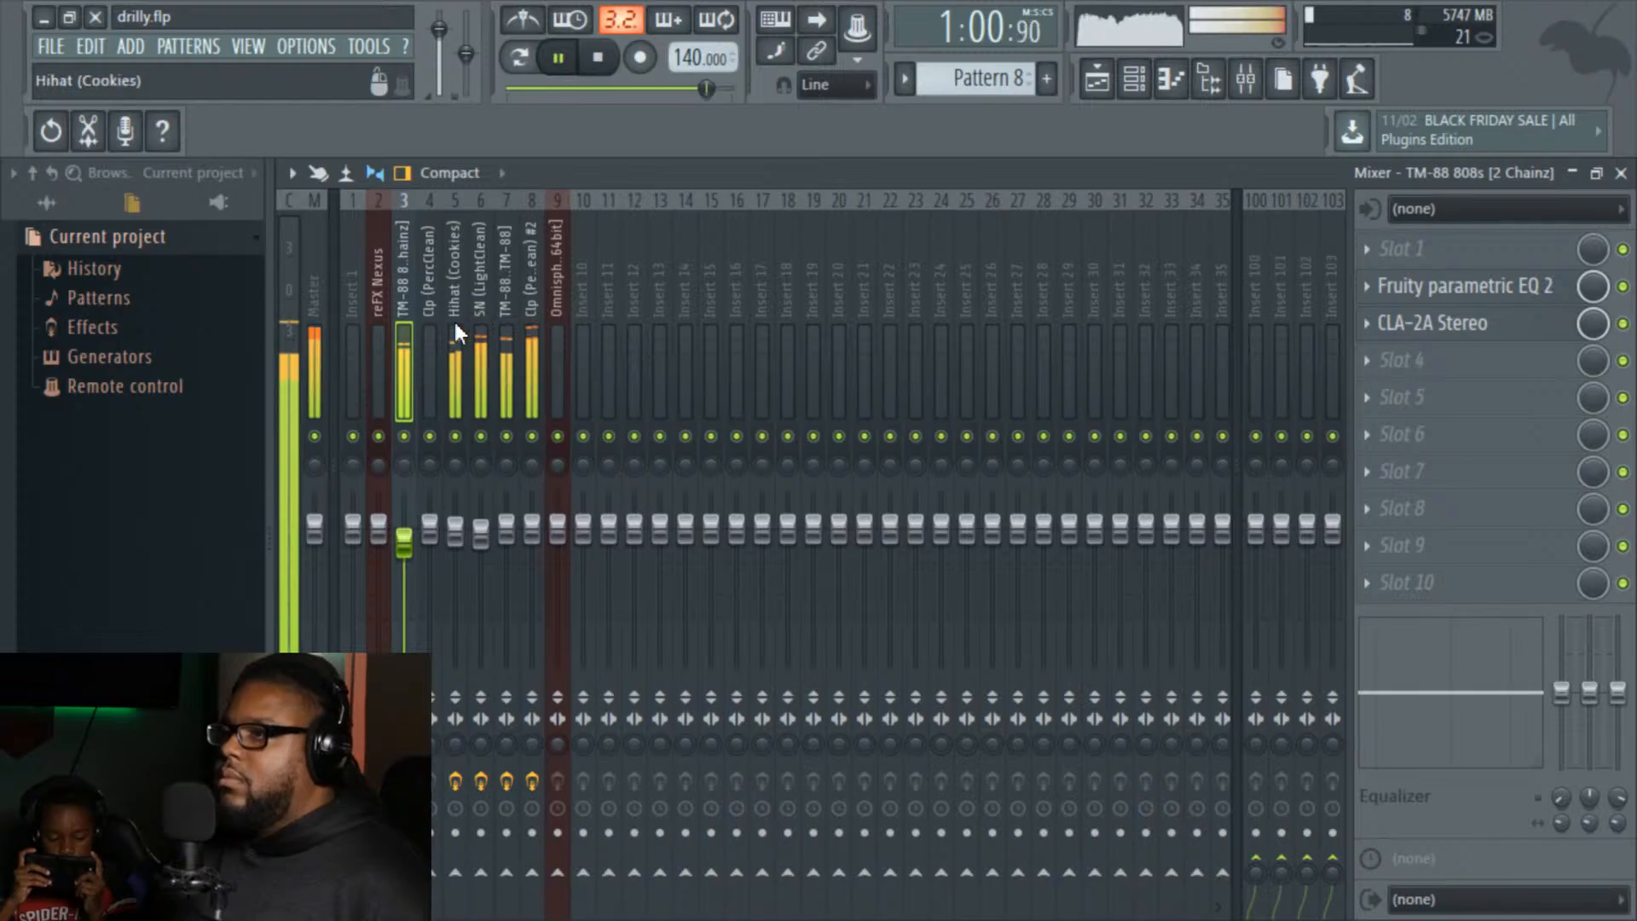
Step: Load Fruity Parametric EQ 2 into slot 4 of the TM-88 Kicks [Metro X TM-88] track and play the arrangement
left_click(478, 316)
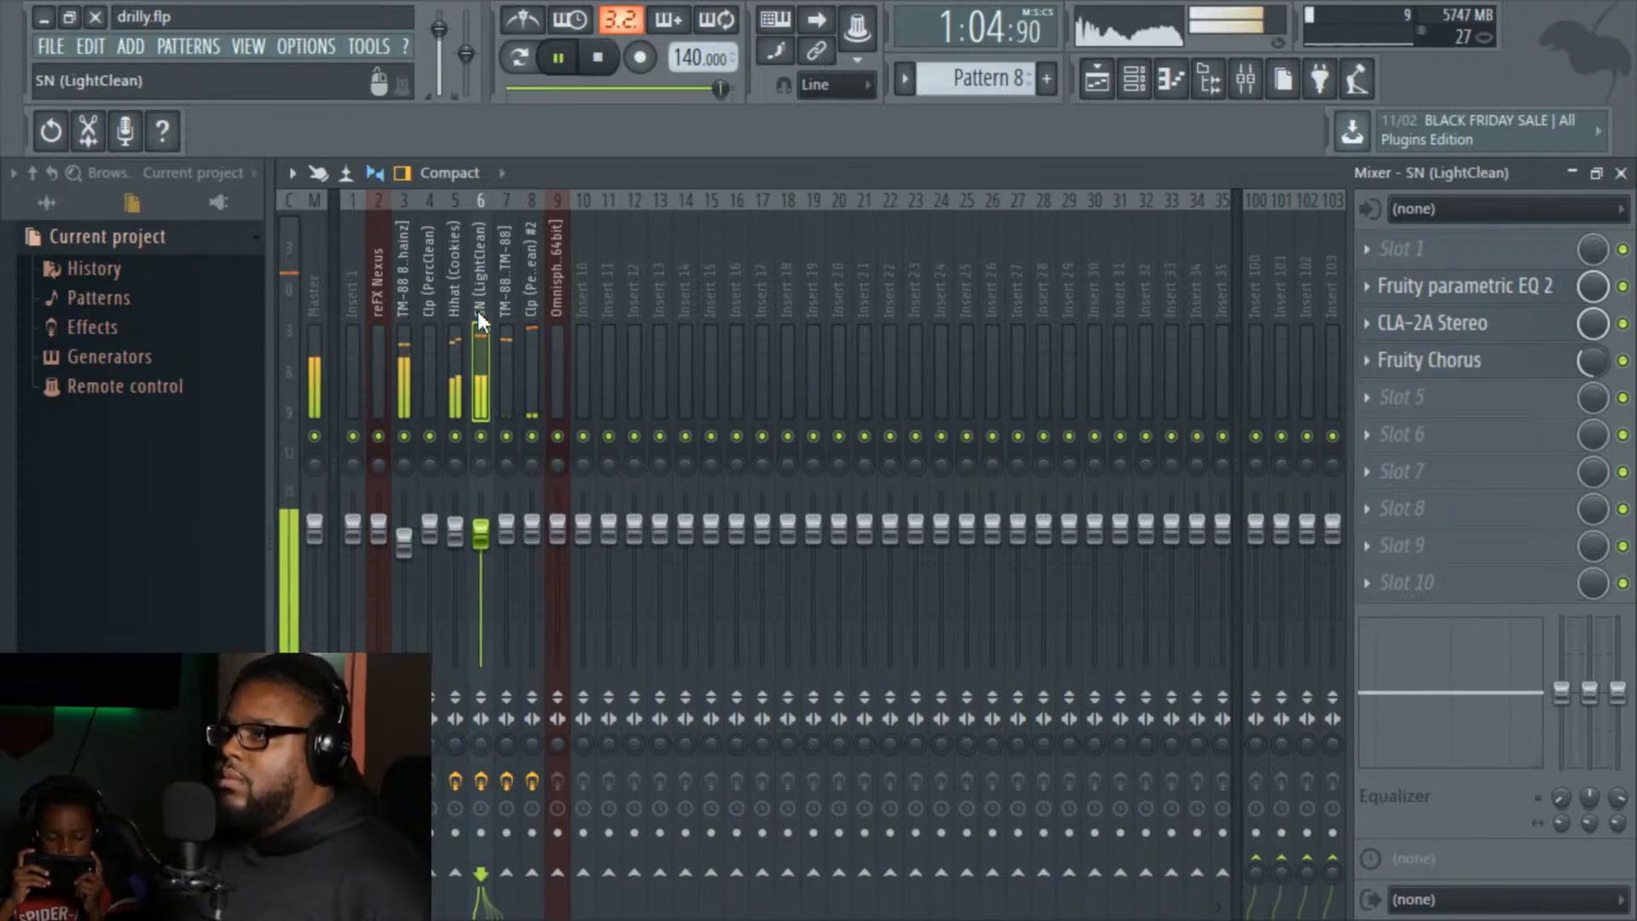
left_click(506, 307)
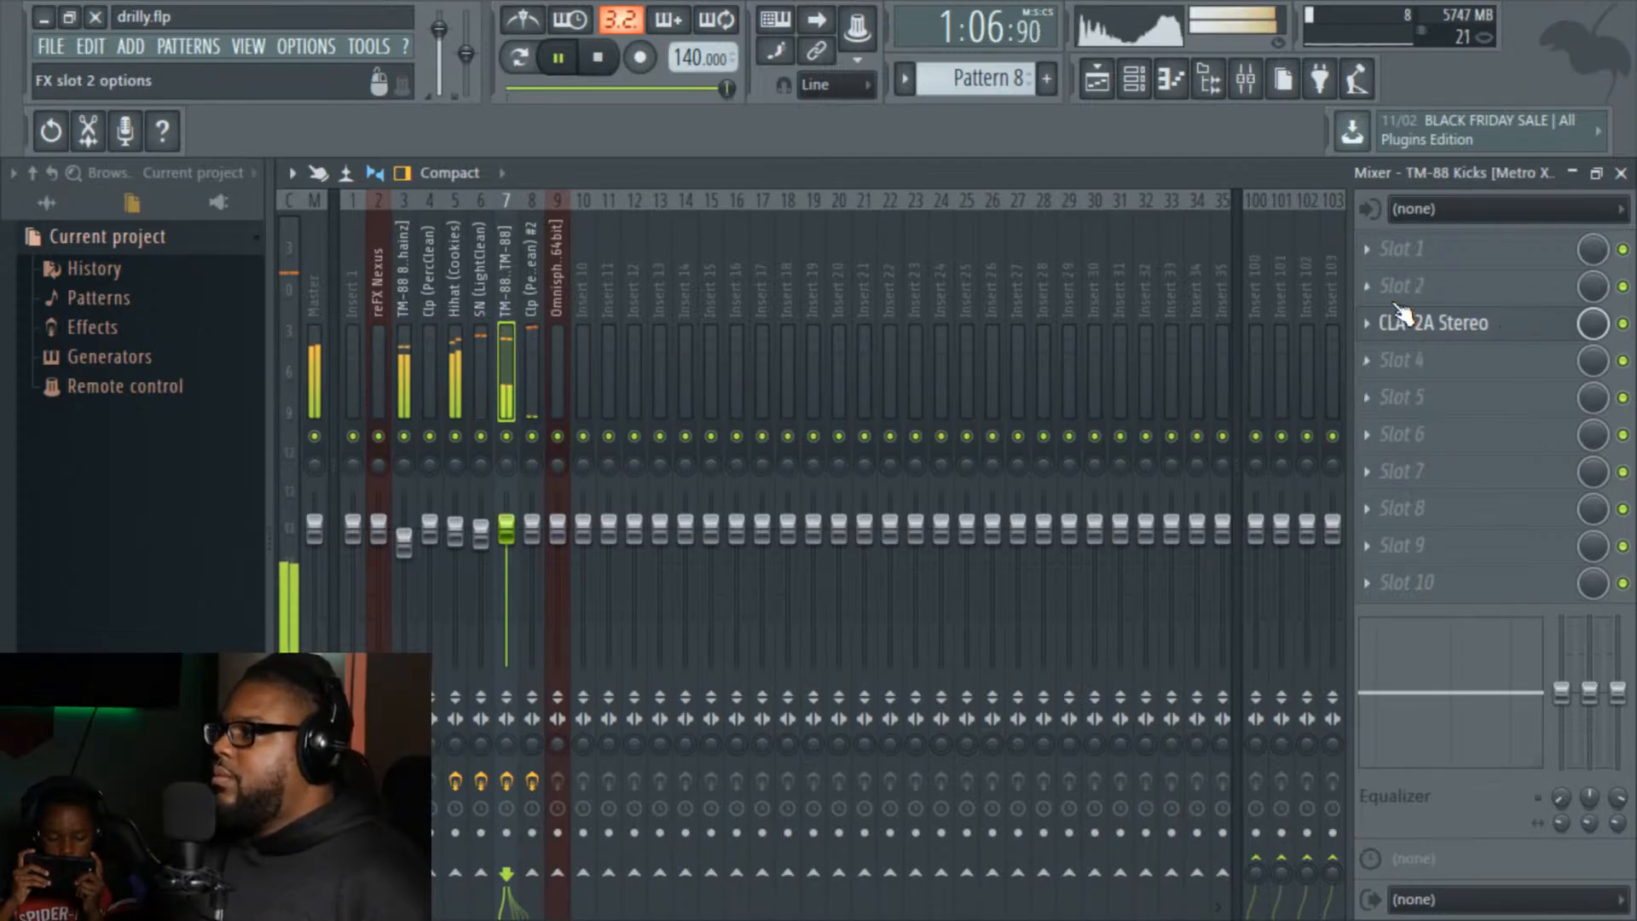
left_click(1367, 358)
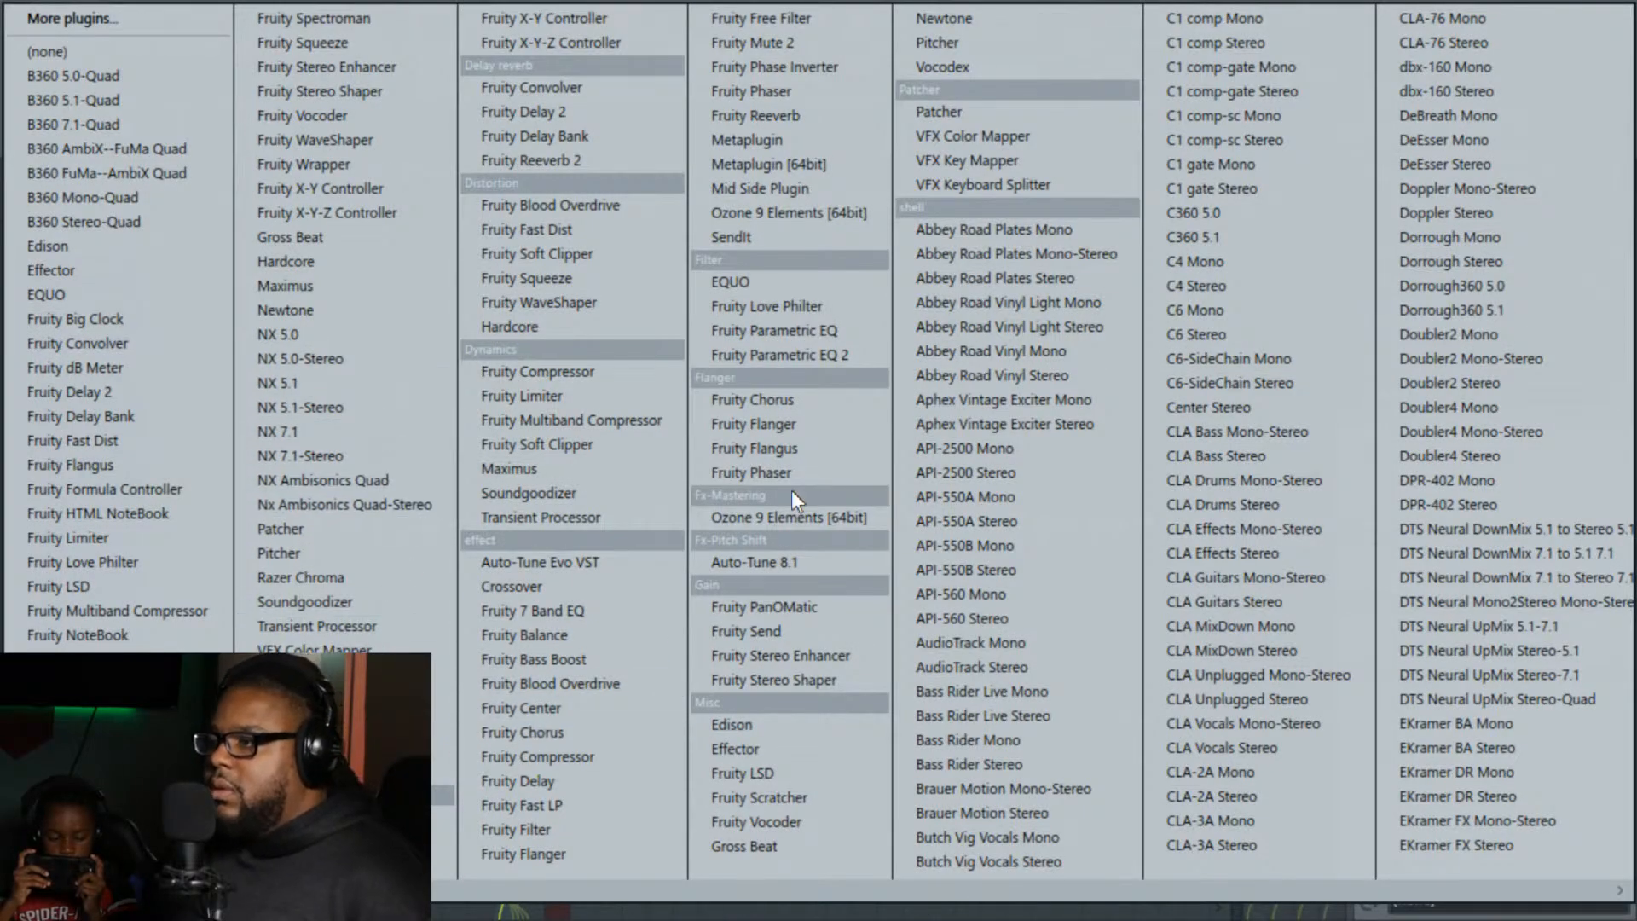
left_click(853, 347)
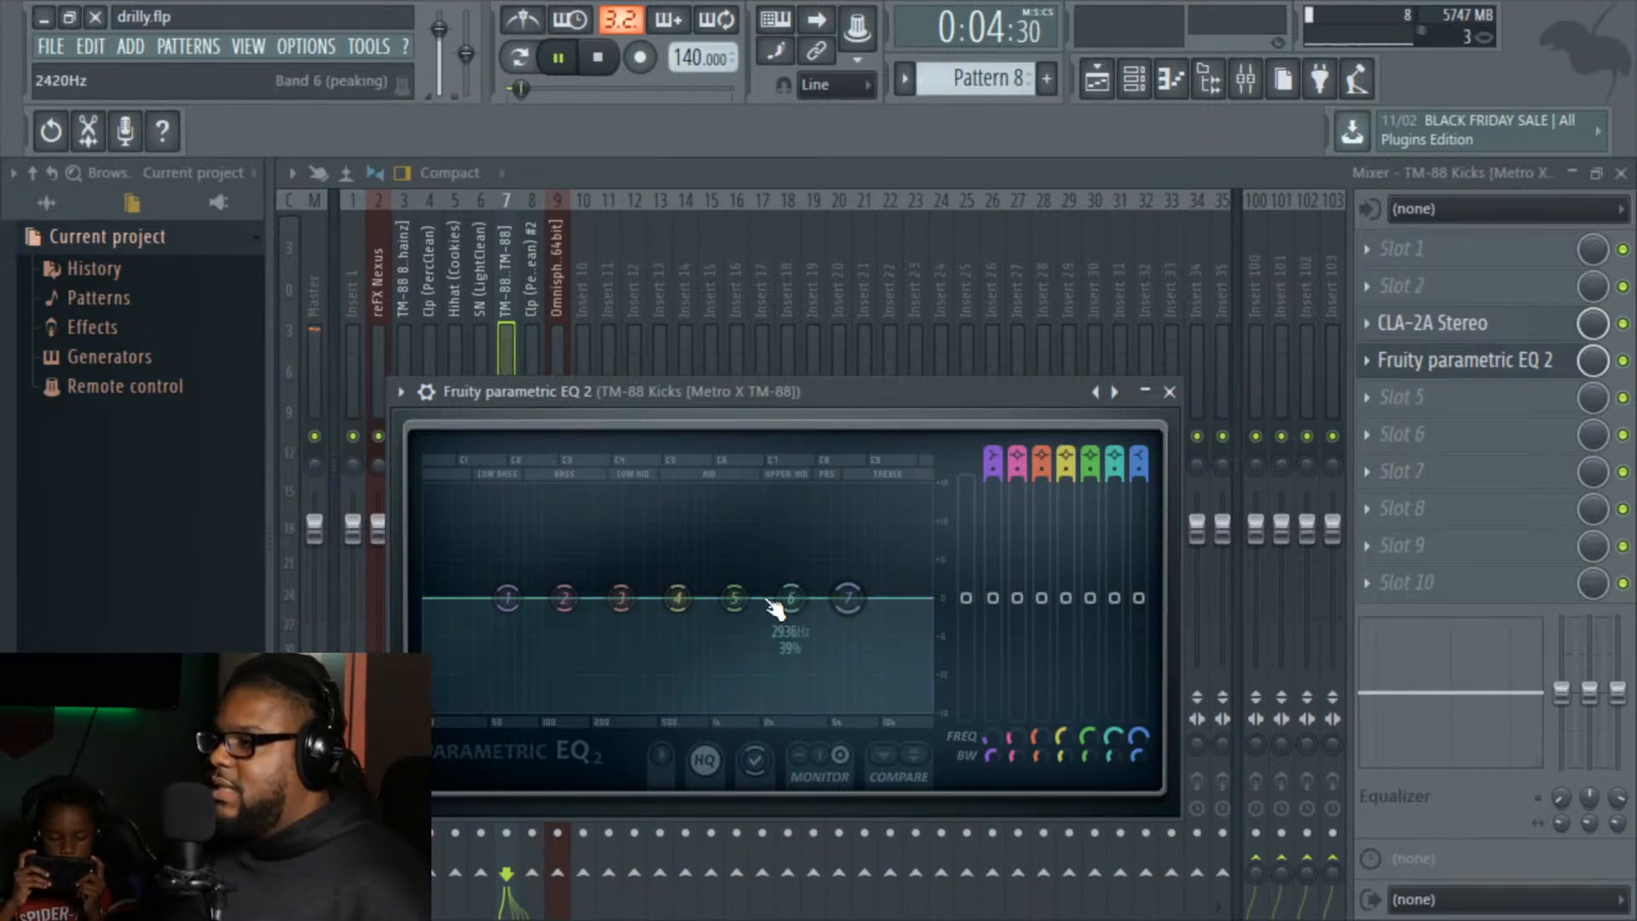
left_click(570, 69)
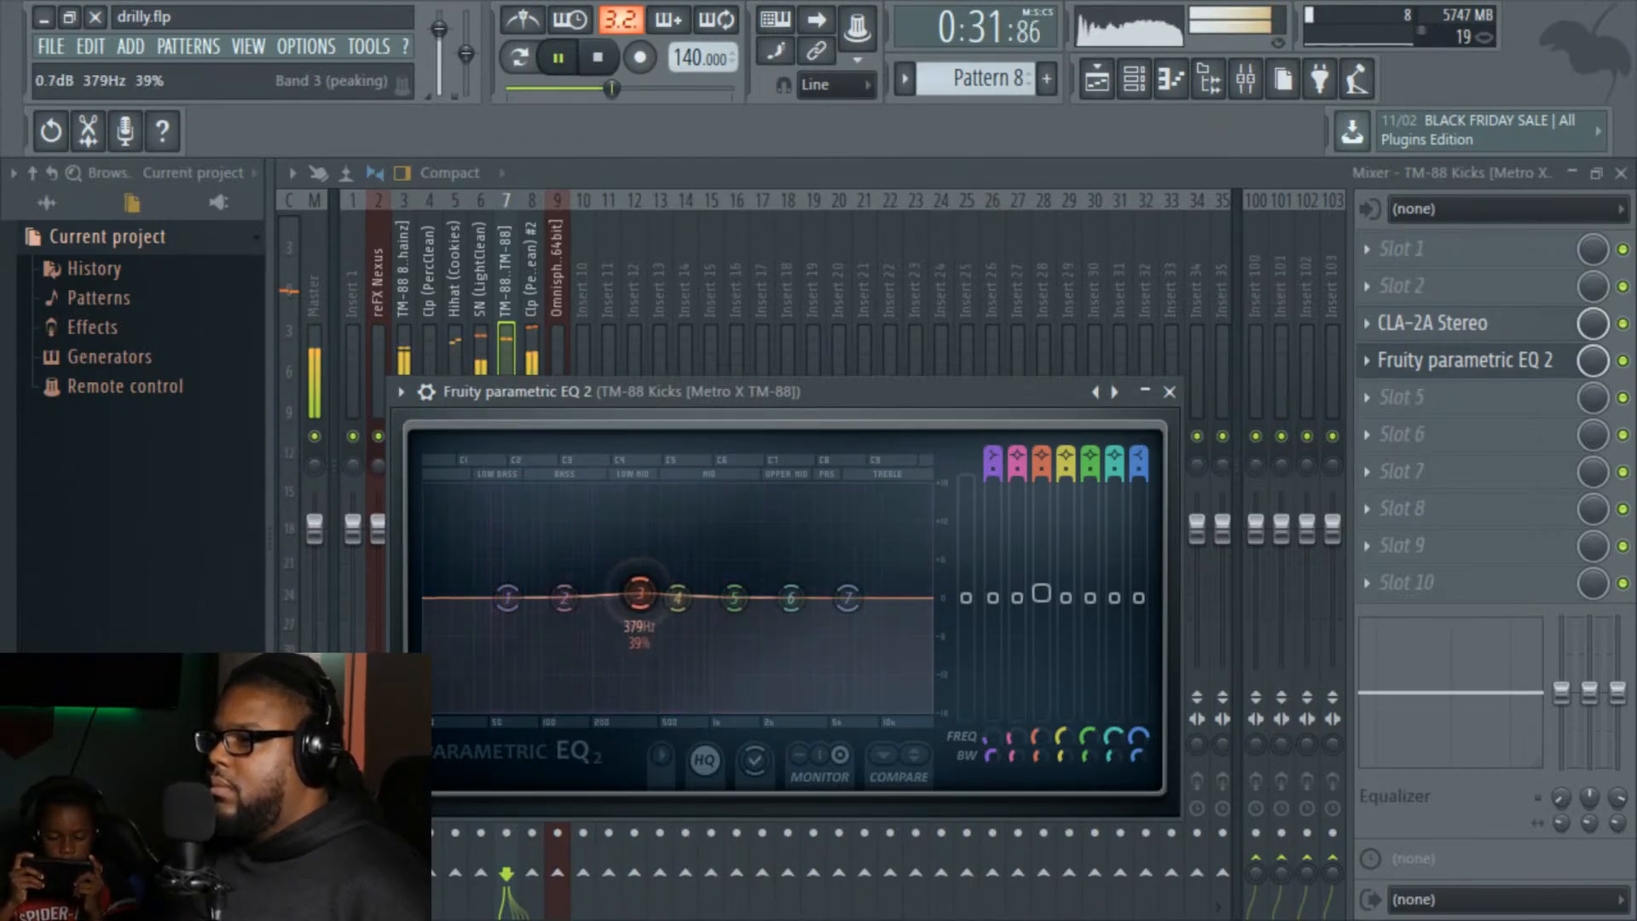
Step: On the kick's EQ, slightly boost band 4, make band 1 a high-pass filter and dip band 2 a little
left_click_drag(640, 593, 679, 593)
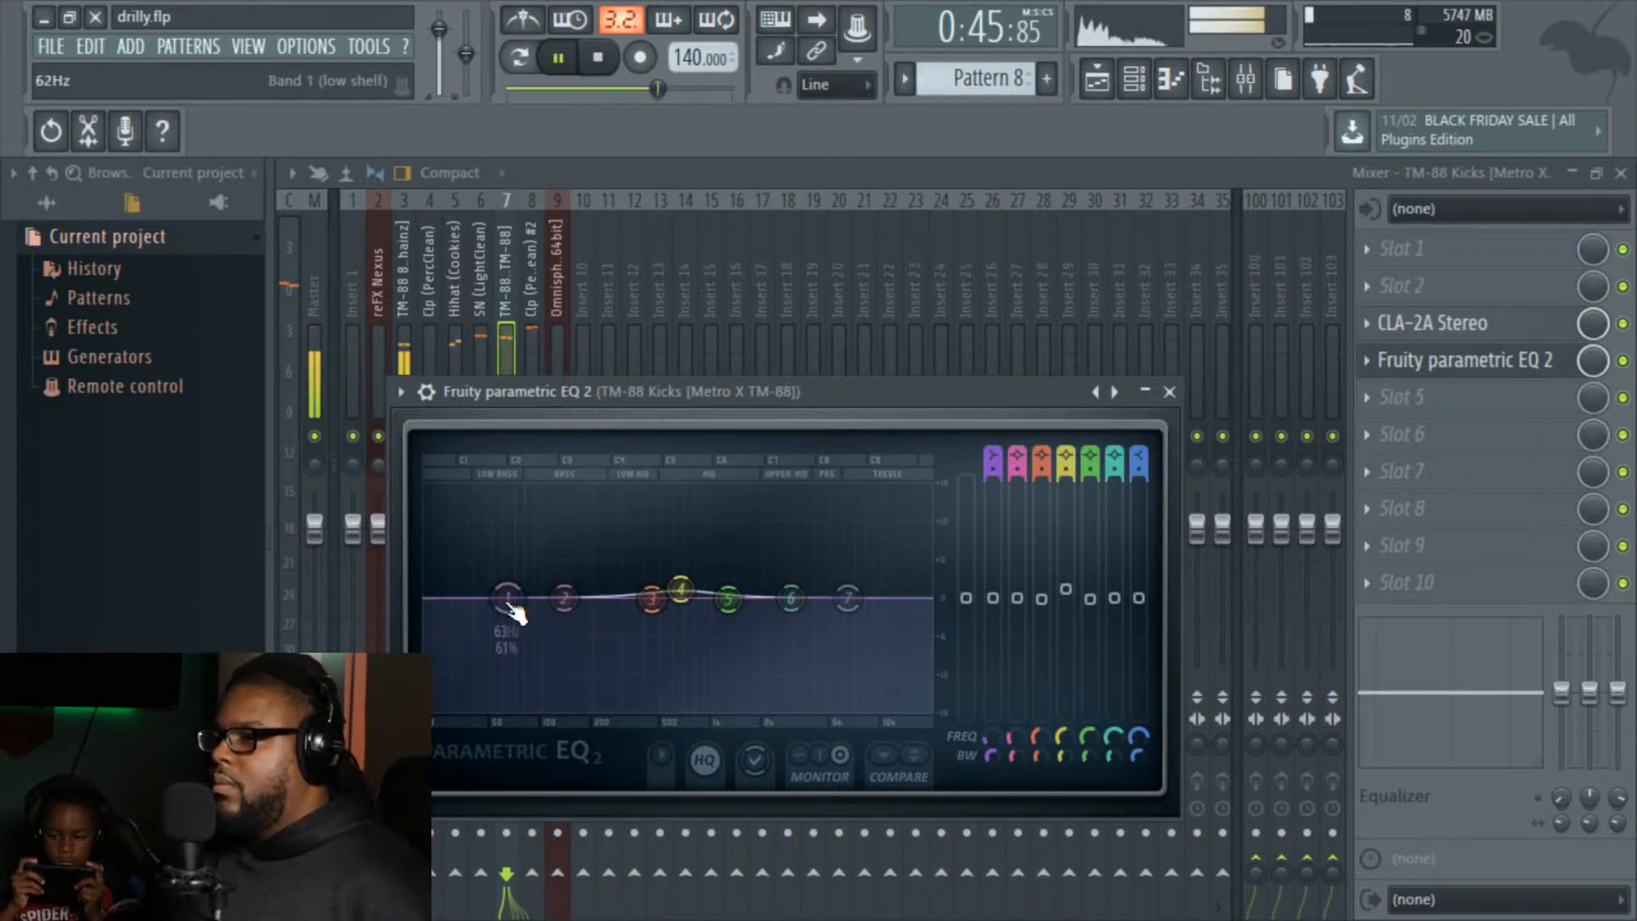
left_click(993, 464)
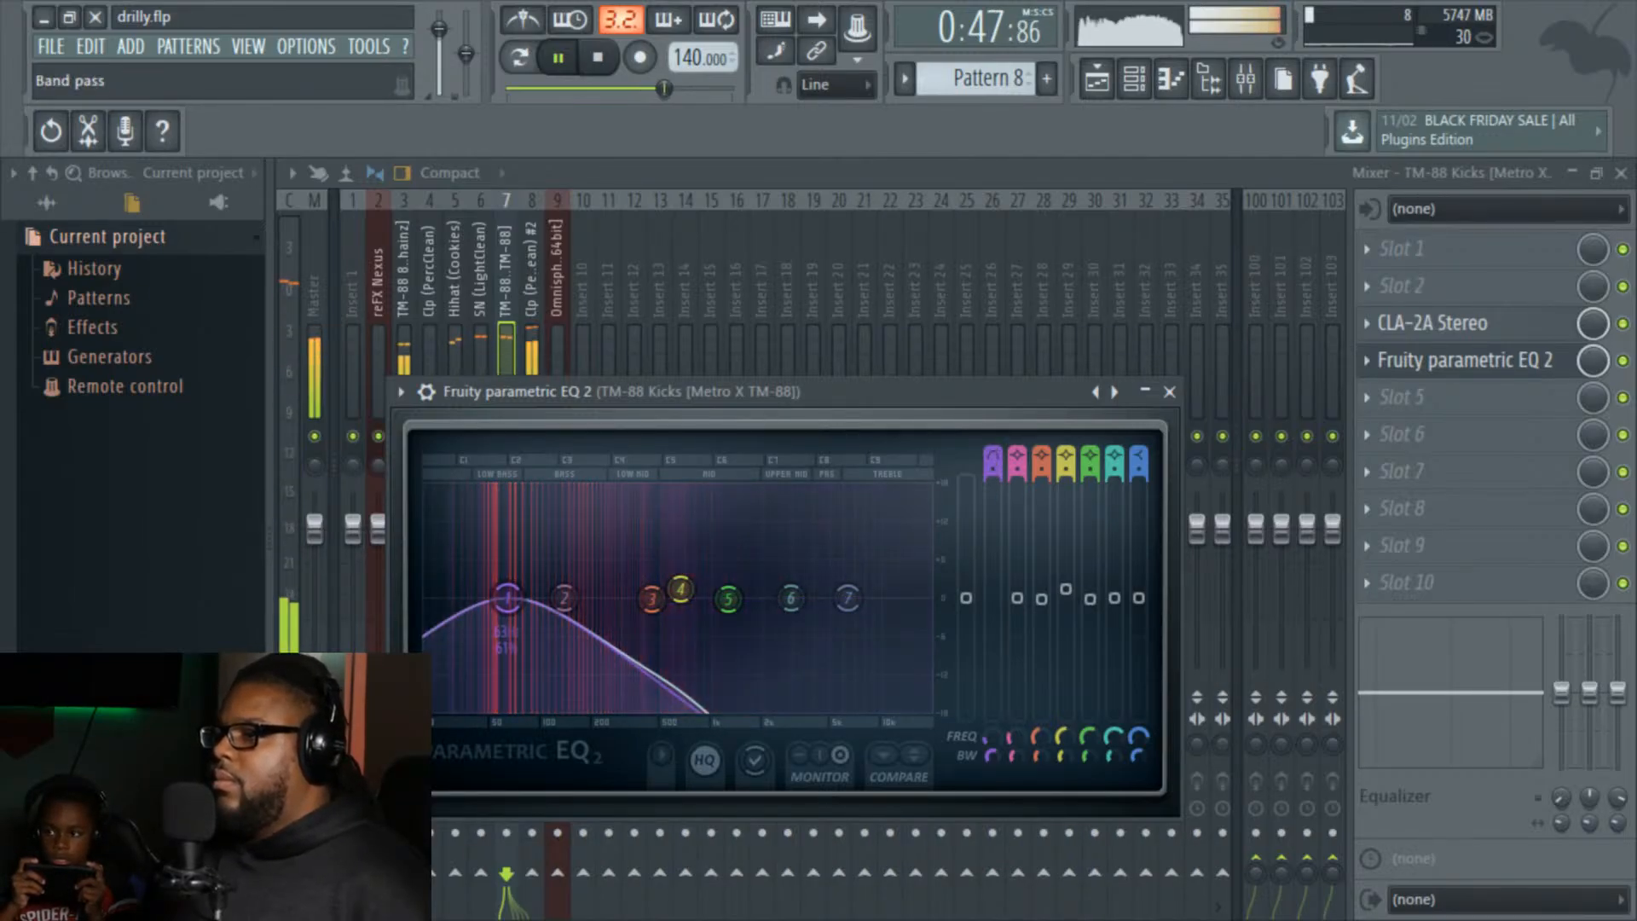
left_click_drag(993, 464, 993, 457)
left_click_drag(508, 603, 582, 603)
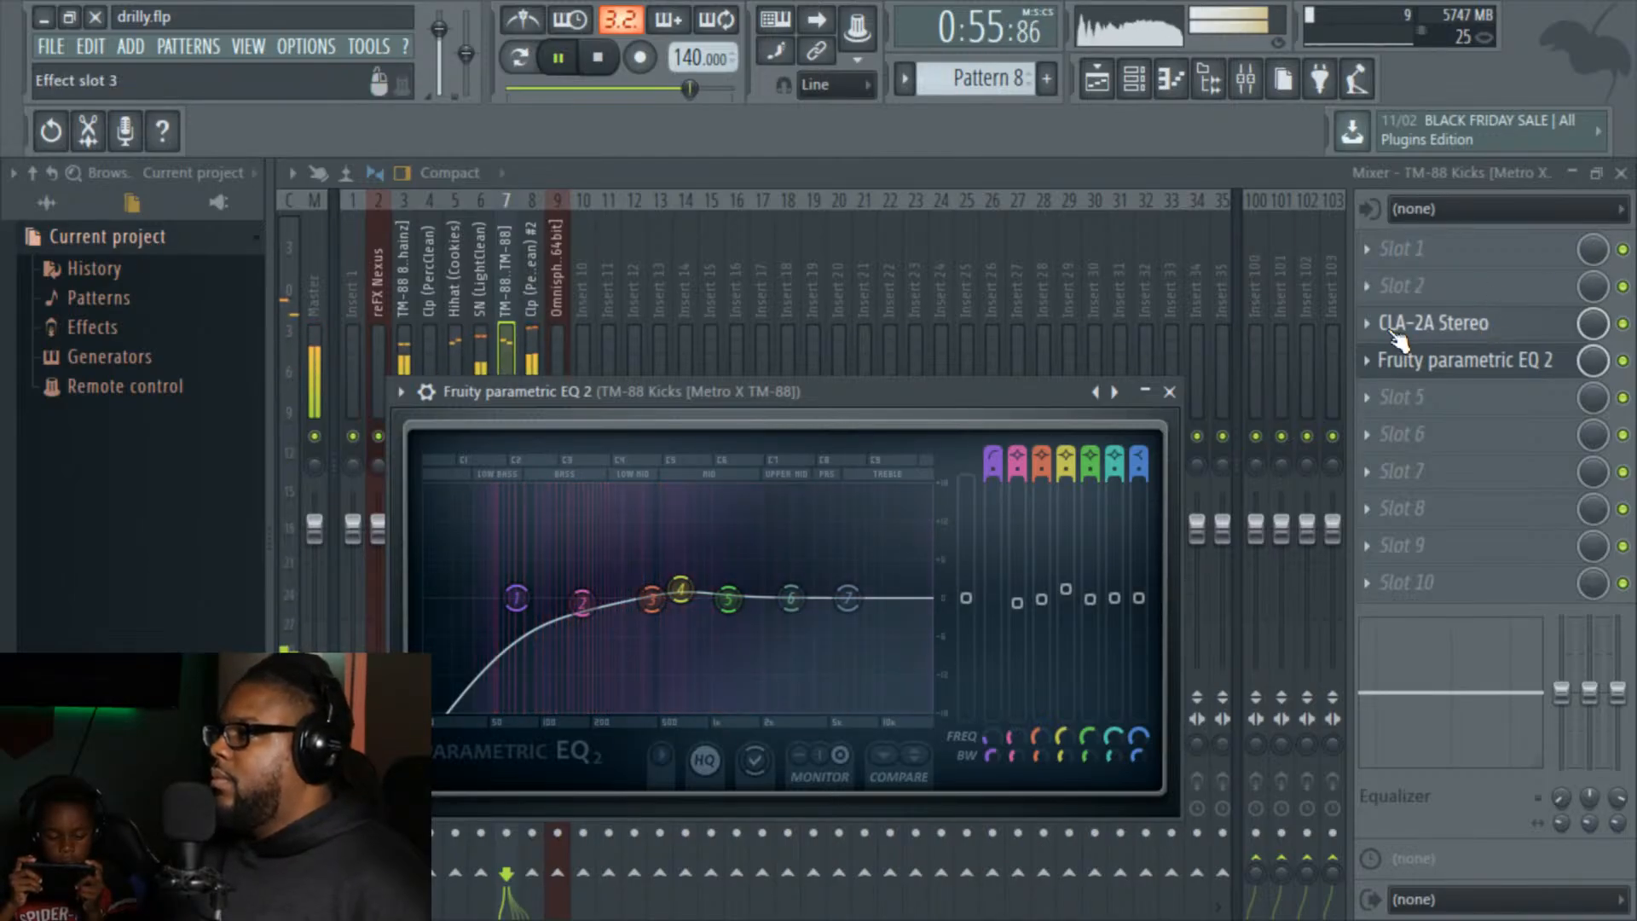
Step: Replace the CLA-2A in slot 3 of the kick track with CLA-3A Stereo
left_click(1376, 328)
mouse_move(1384, 356)
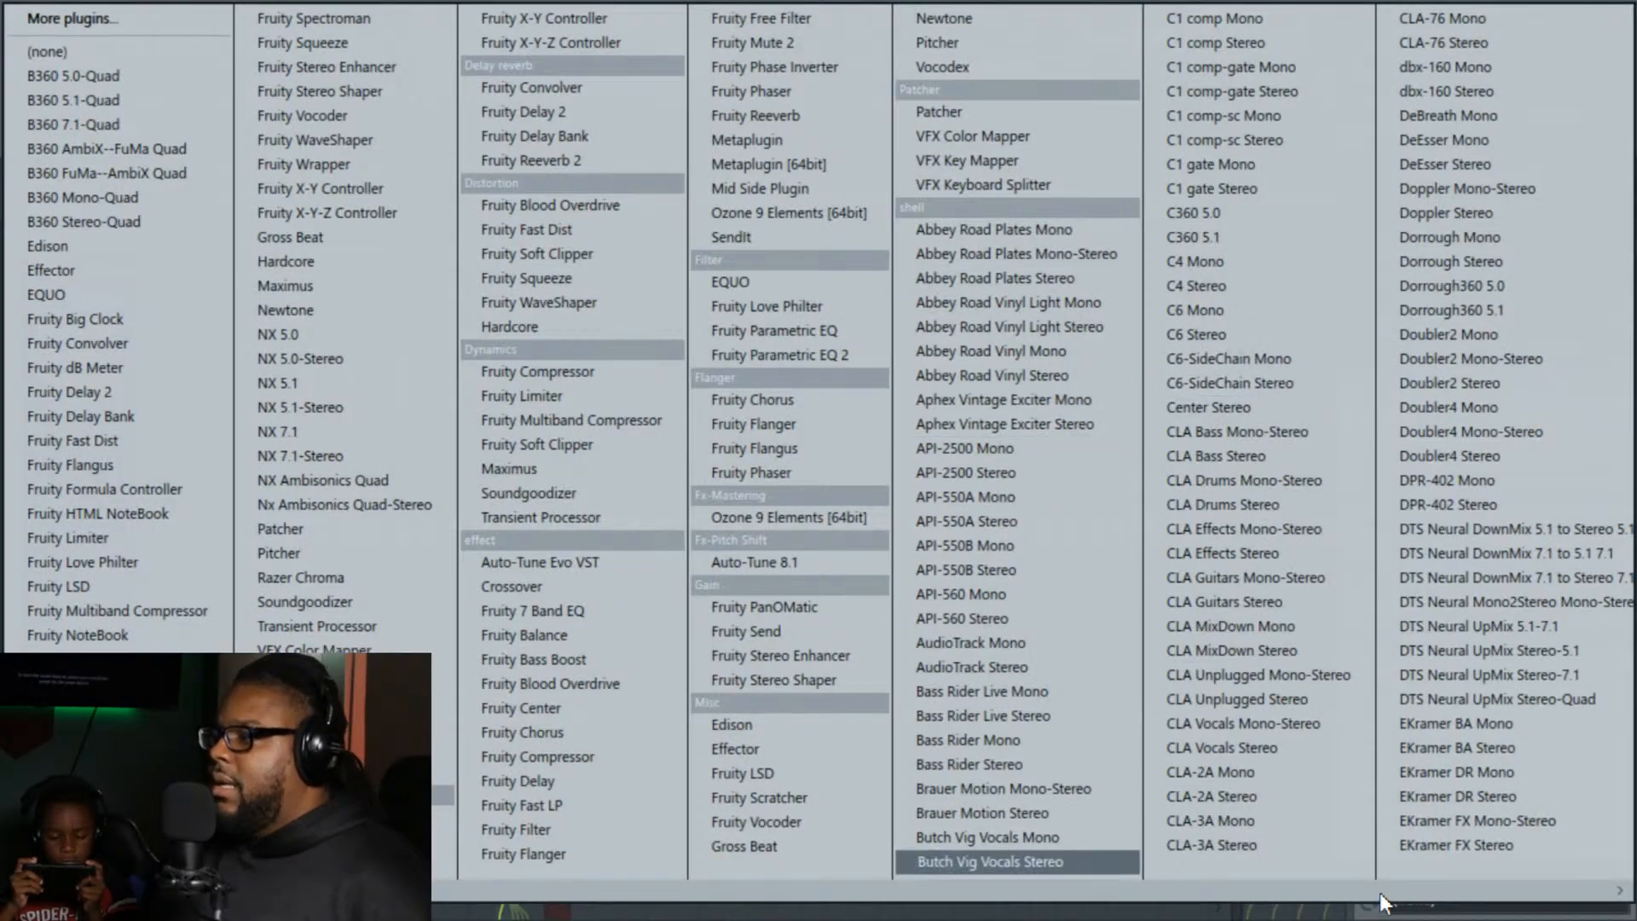
left_click(1236, 842)
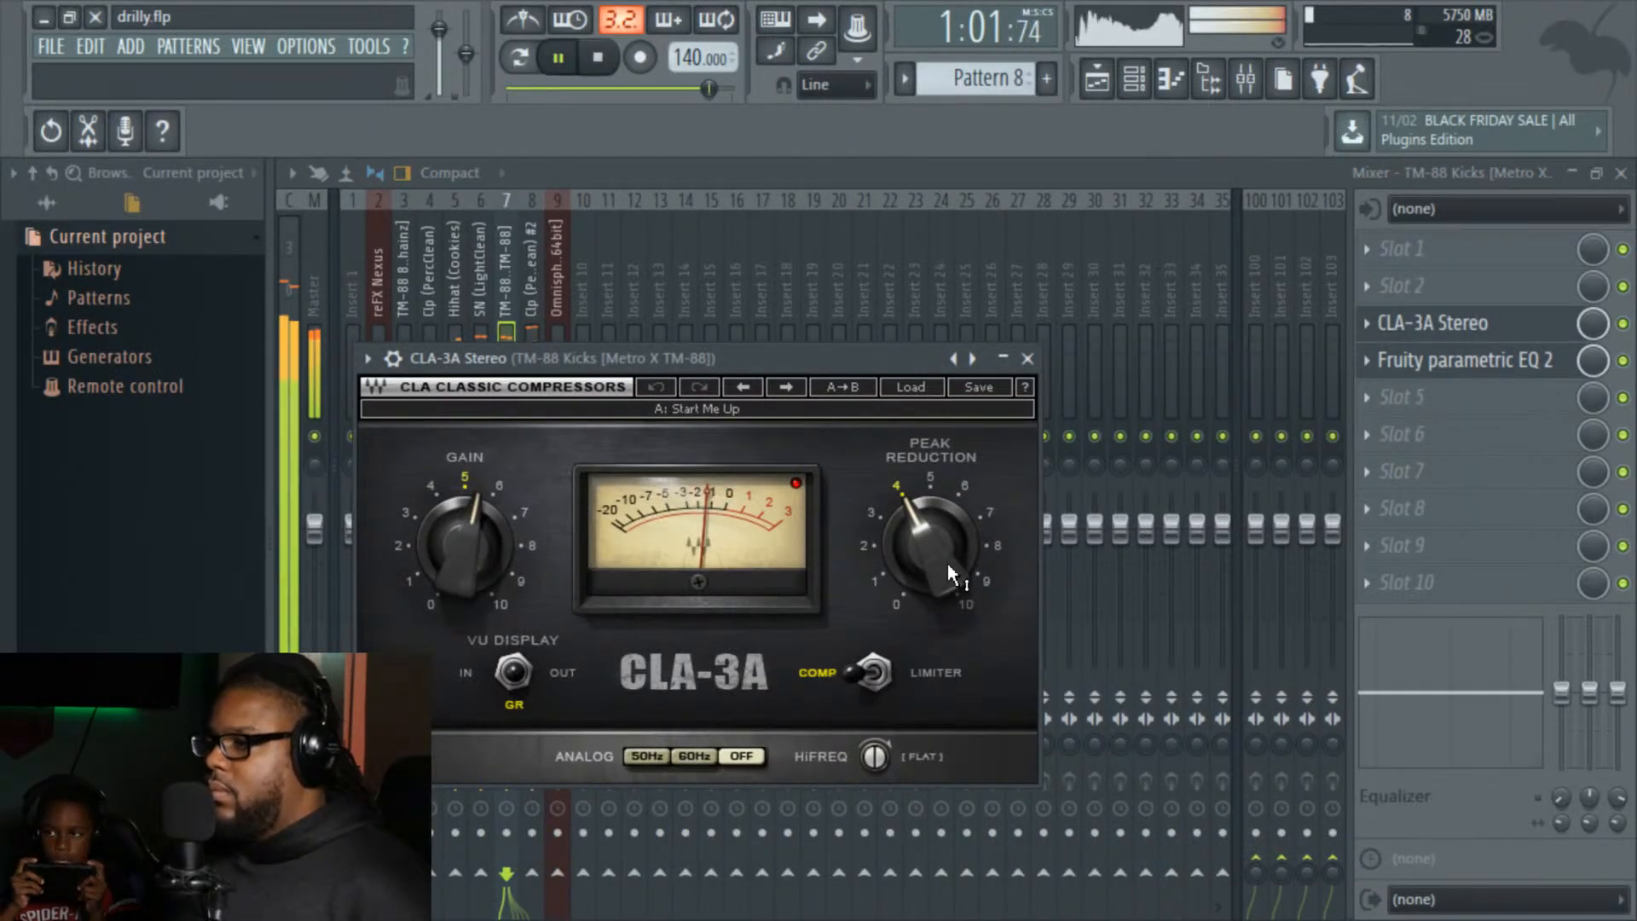
Step: Set the kick's CLA-3A gain to about 5 and peak reduction to about 3, turn HiFreq down from flat and close it
left_click_drag(457, 522, 457, 530)
left_click_drag(896, 513, 909, 523)
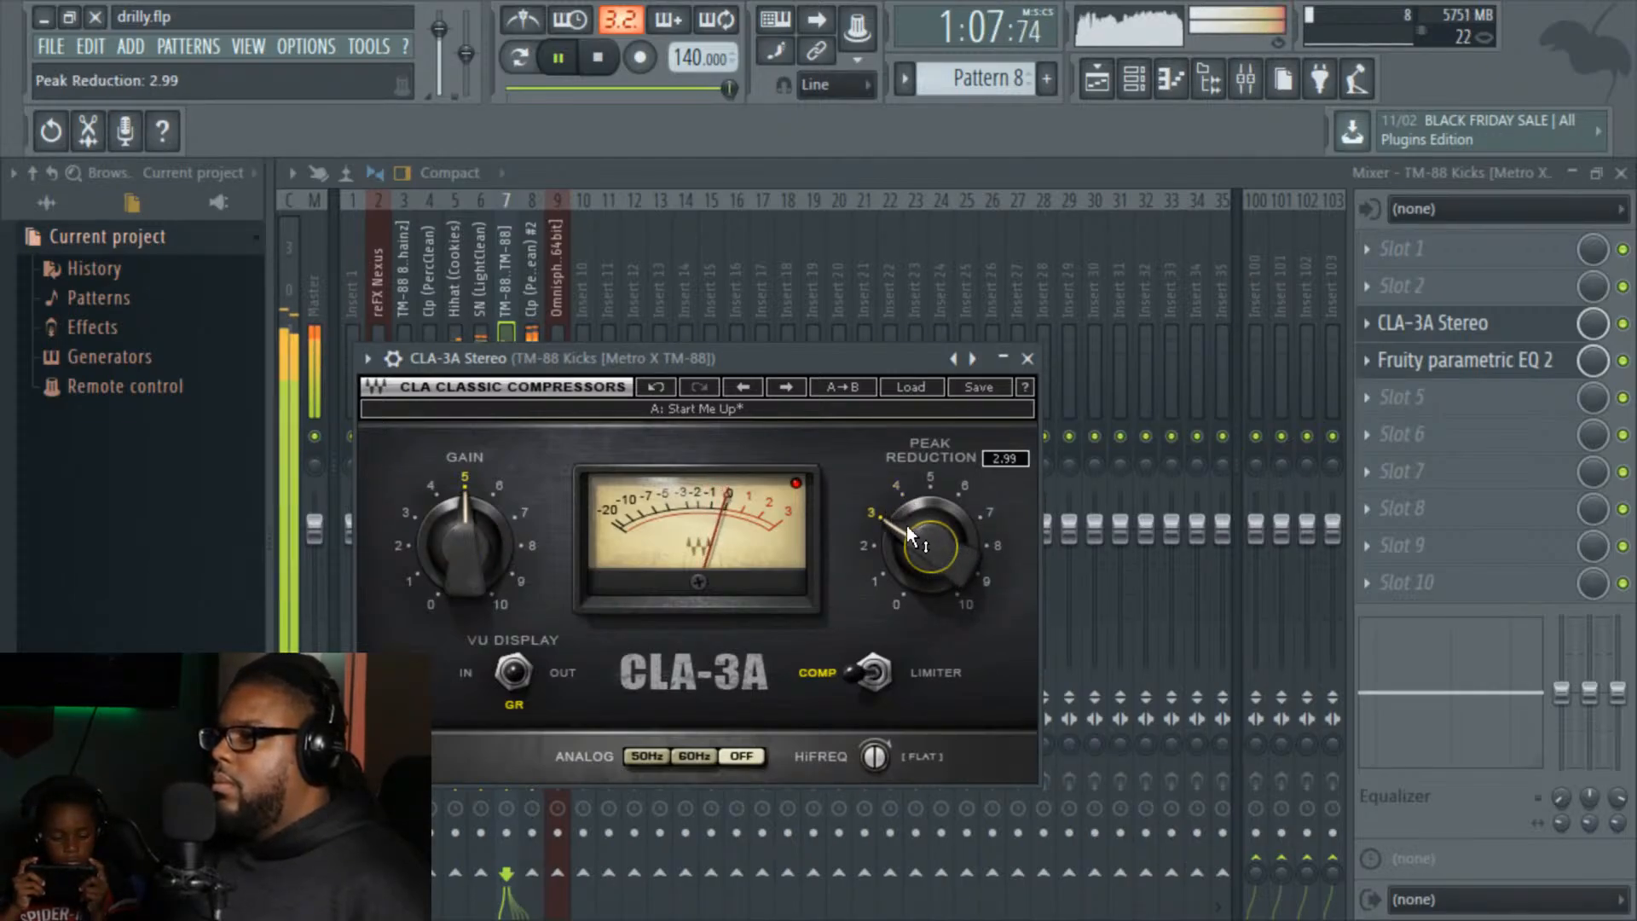
left_click_drag(883, 746, 883, 733)
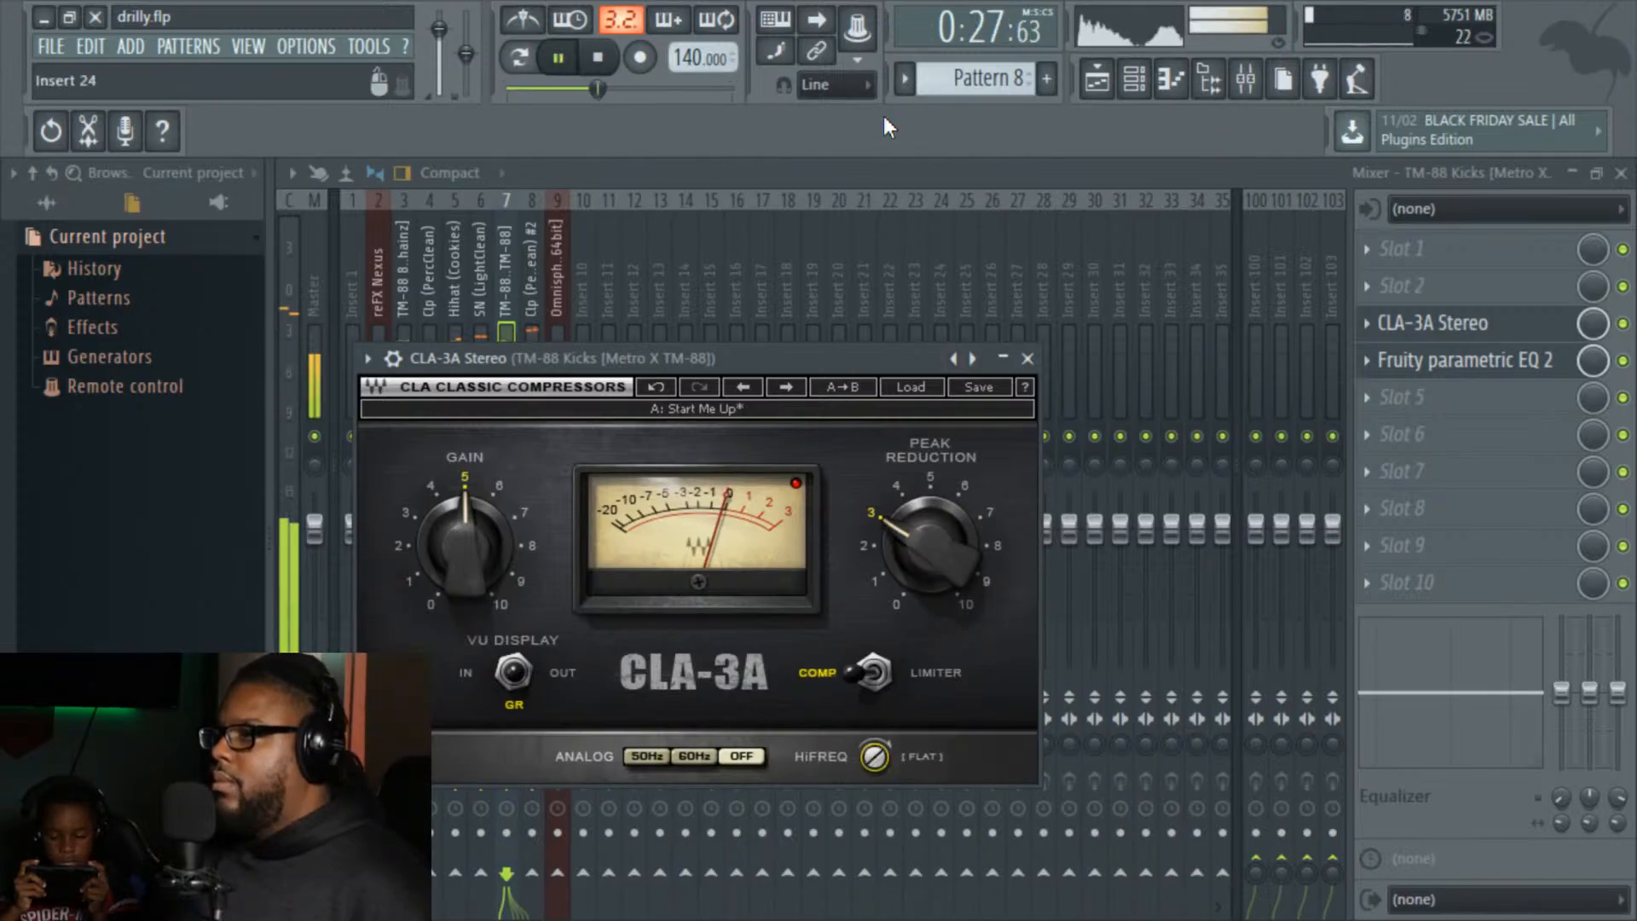
left_click(1027, 358)
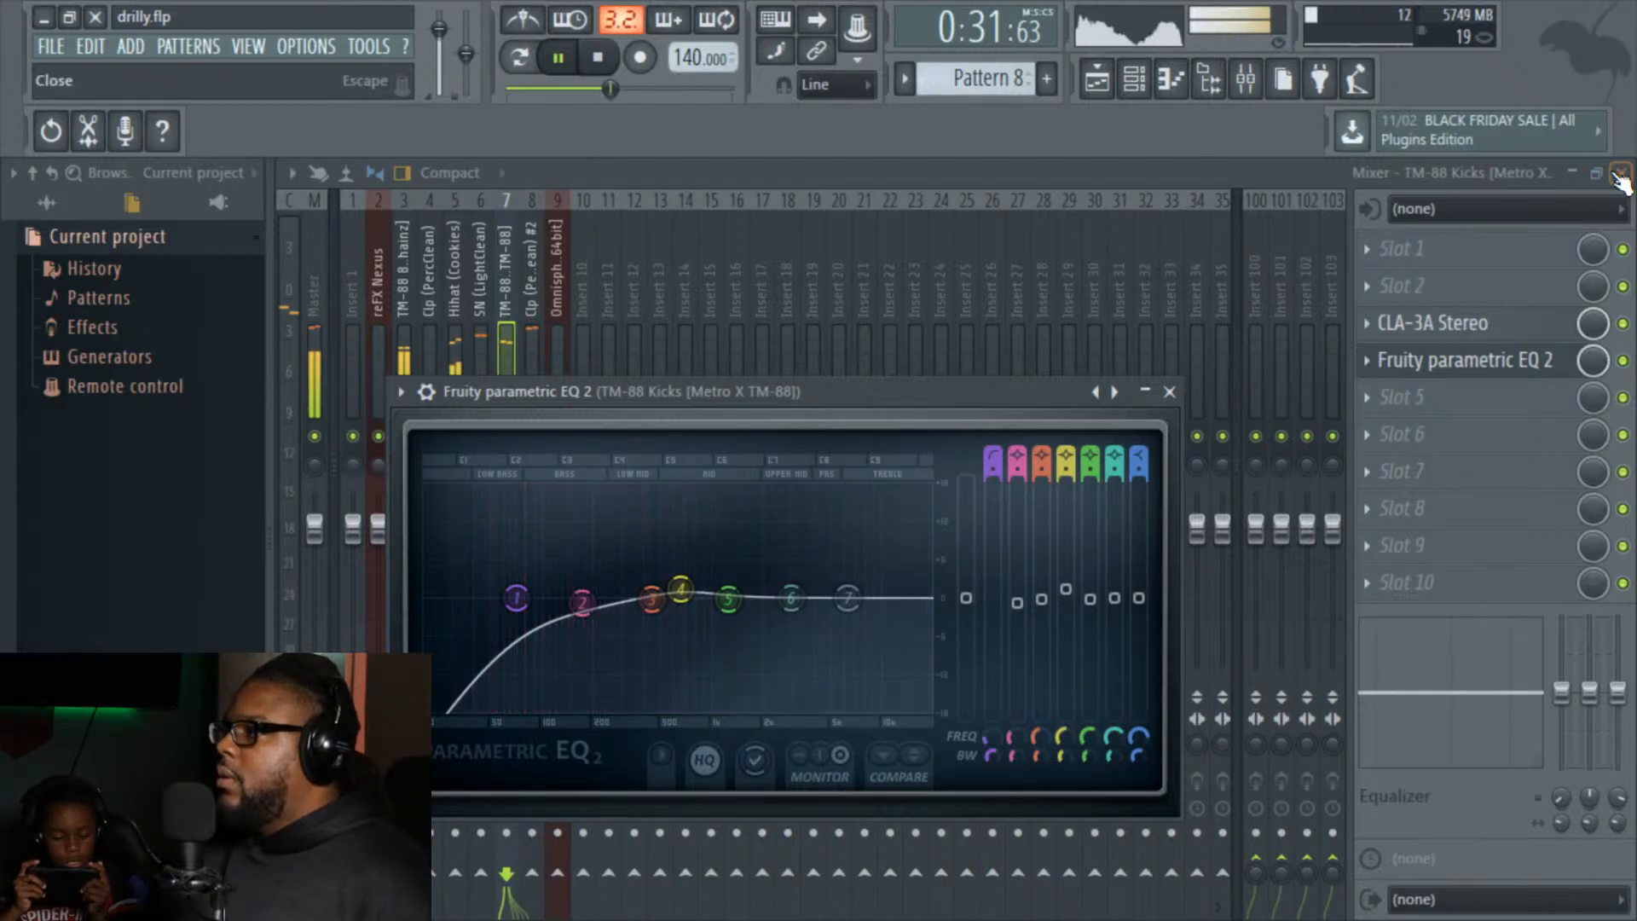
Step: Bring up the playlist and the channel rack, and stop playback
left_click(1106, 90)
left_click(1134, 81)
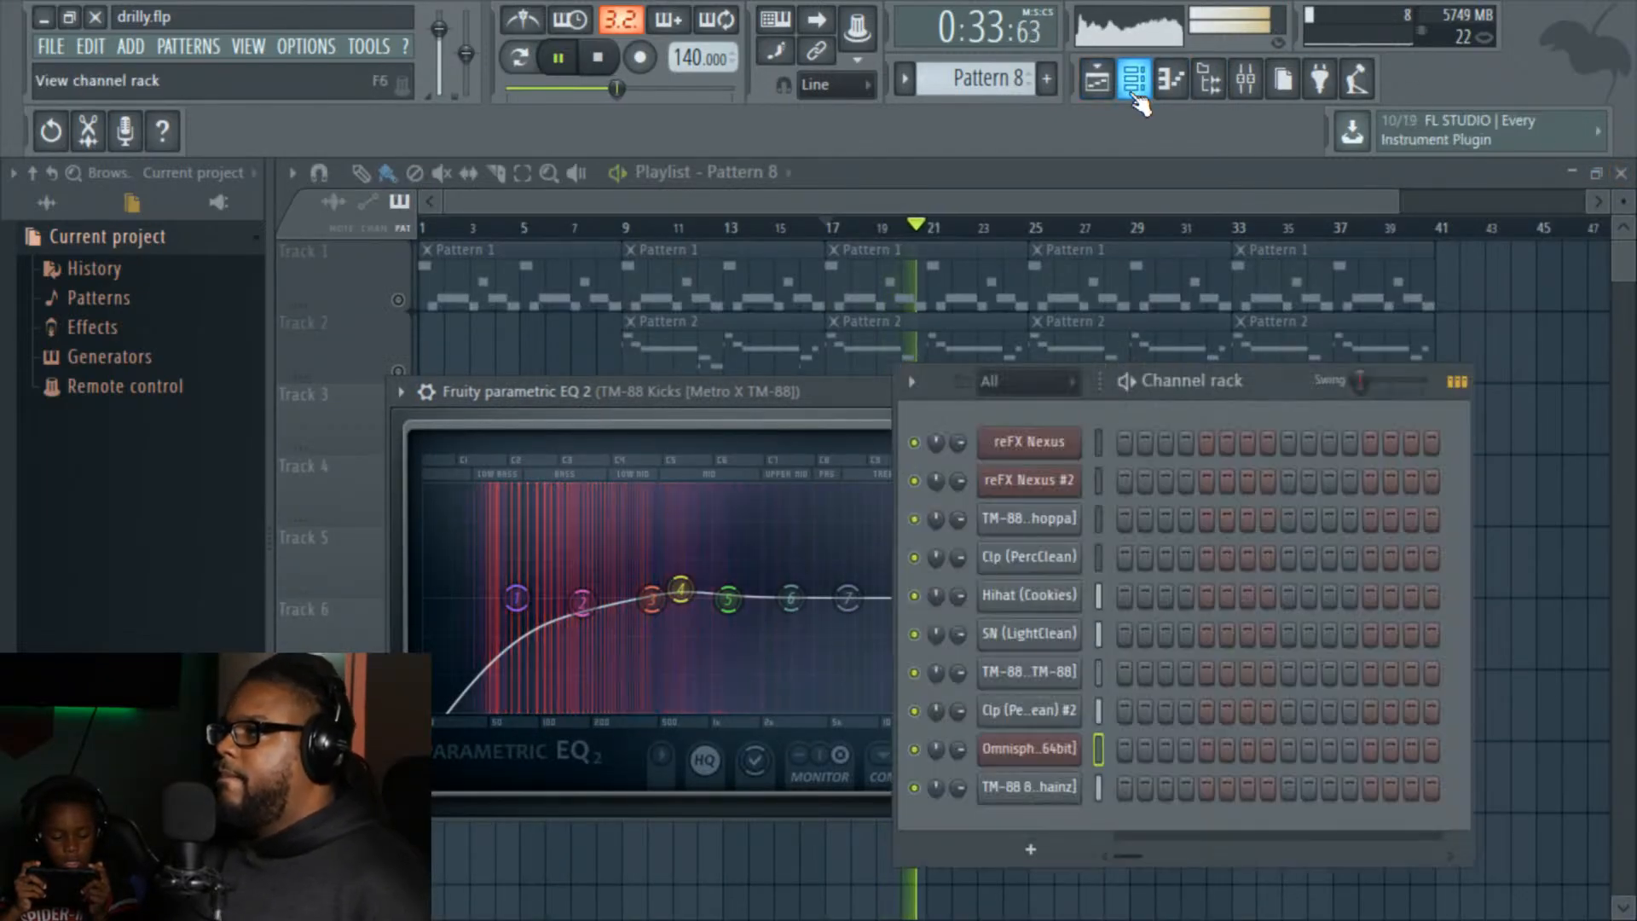
key("space")
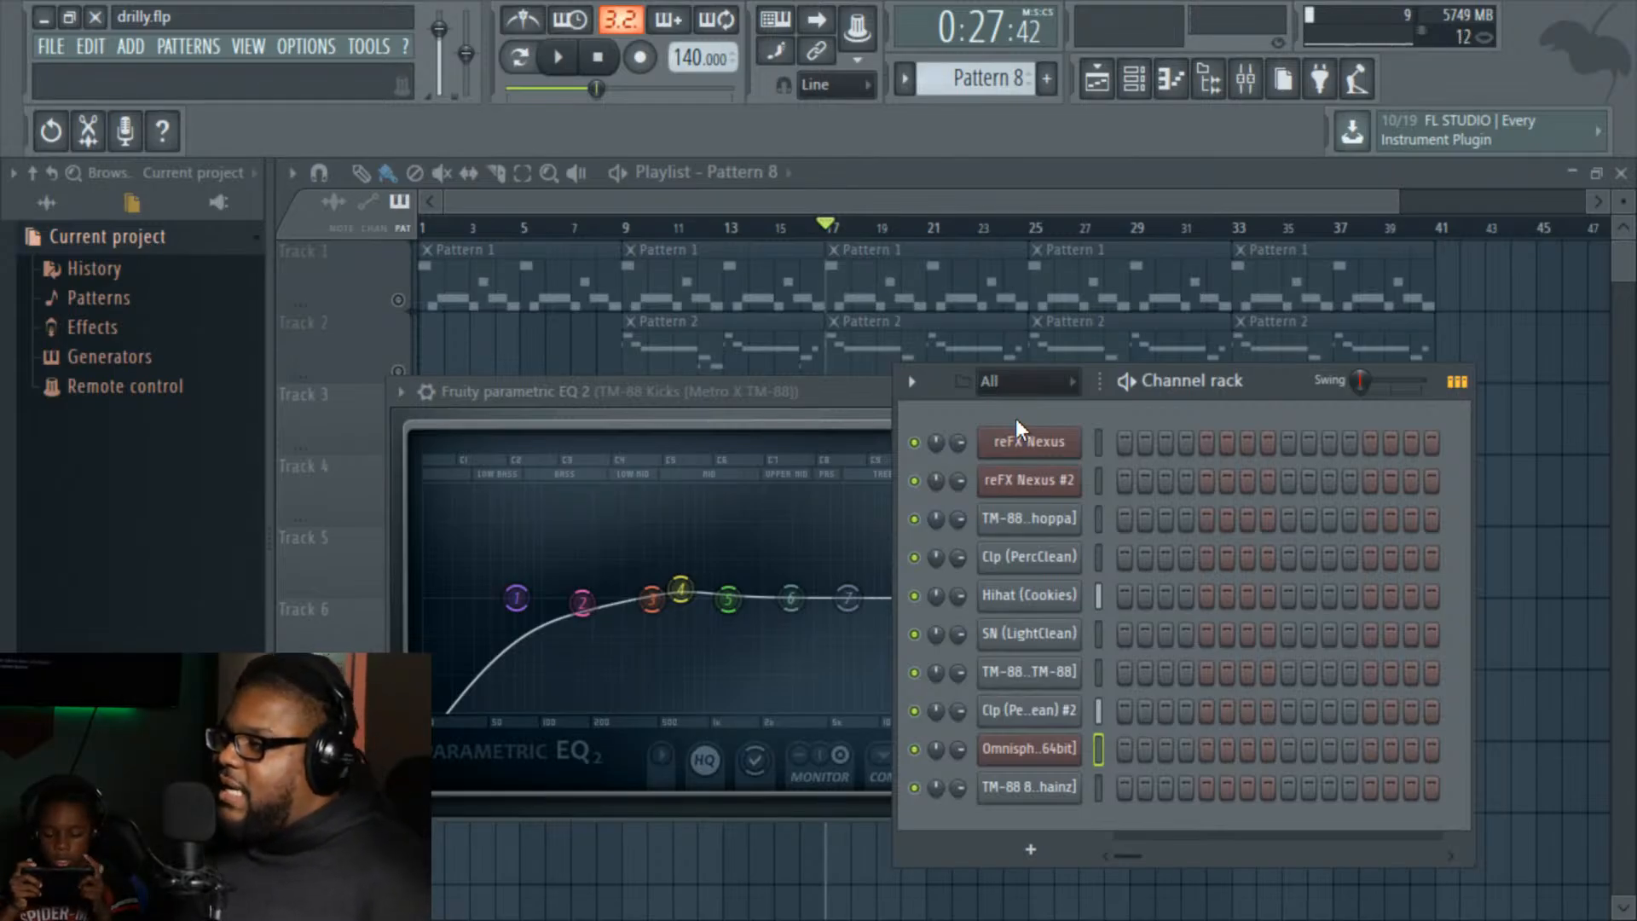
Step: Audition samples from the TM-88 Kicks folder and add TM-88 Kicks [Bill] as a new channel at the end of the channel rack
left_click(47, 202)
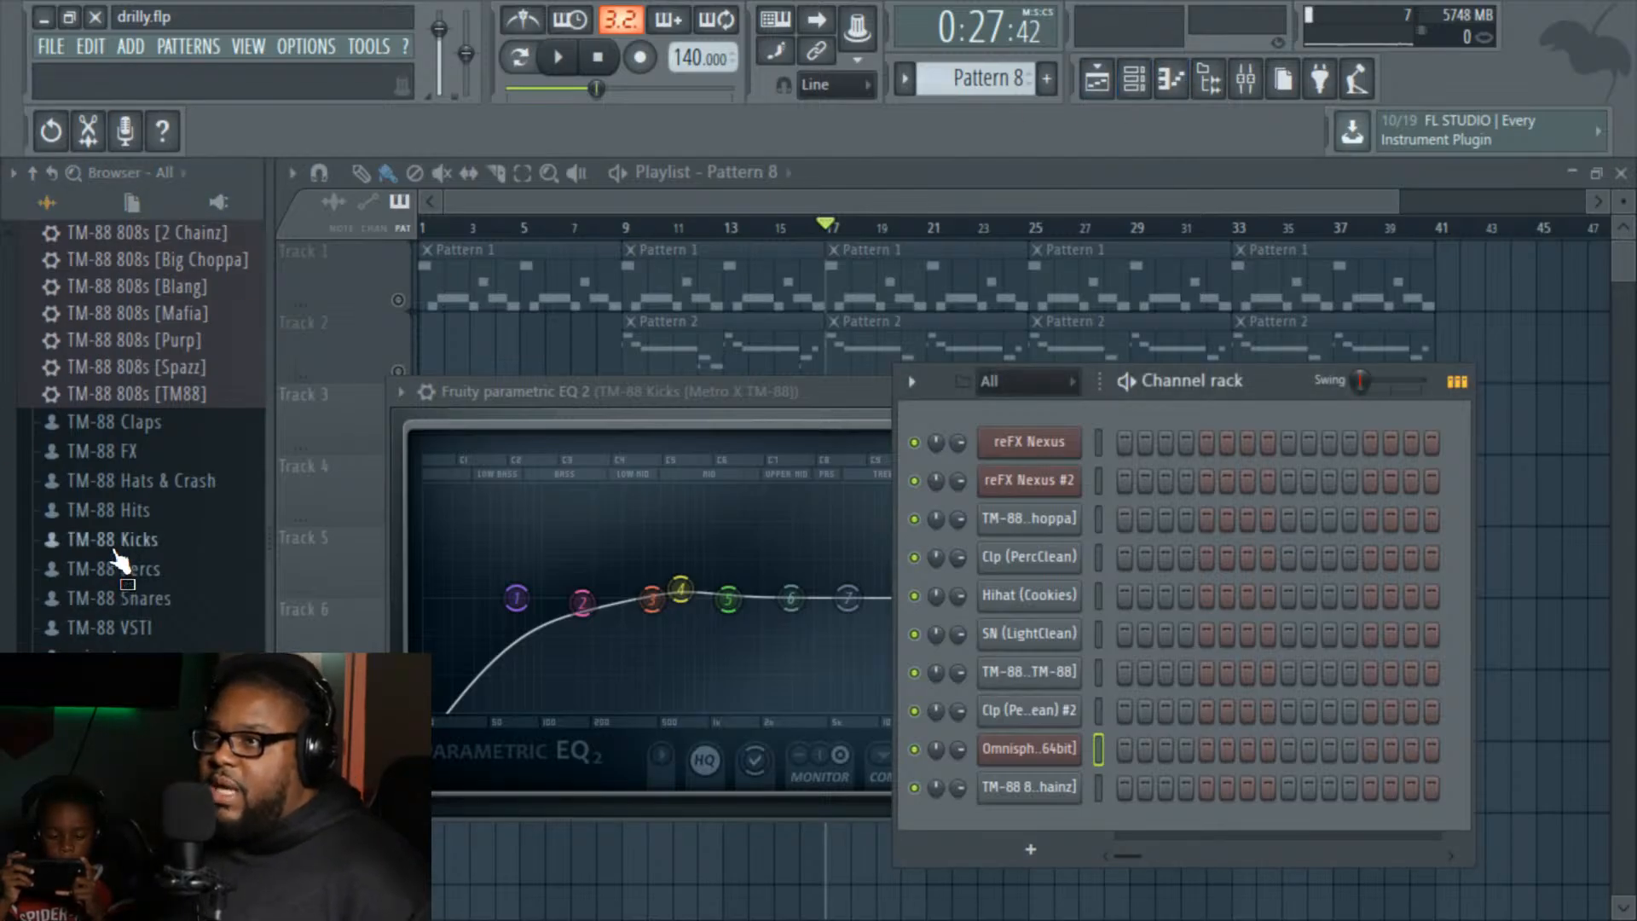
left_click(148, 546)
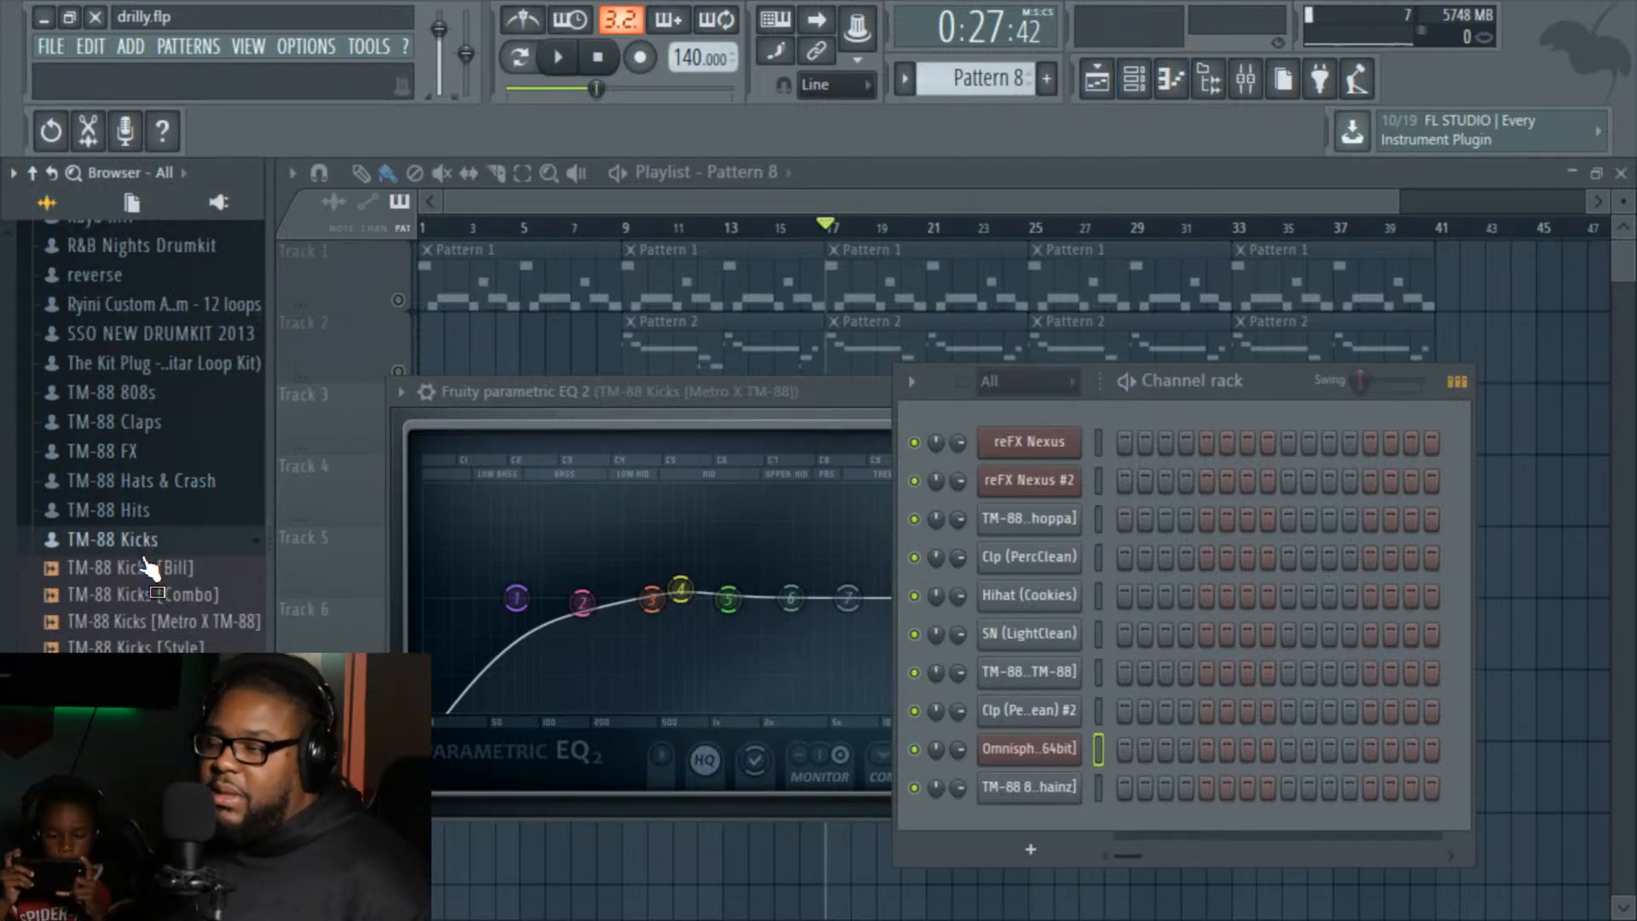
left_click(160, 623)
left_click(173, 595)
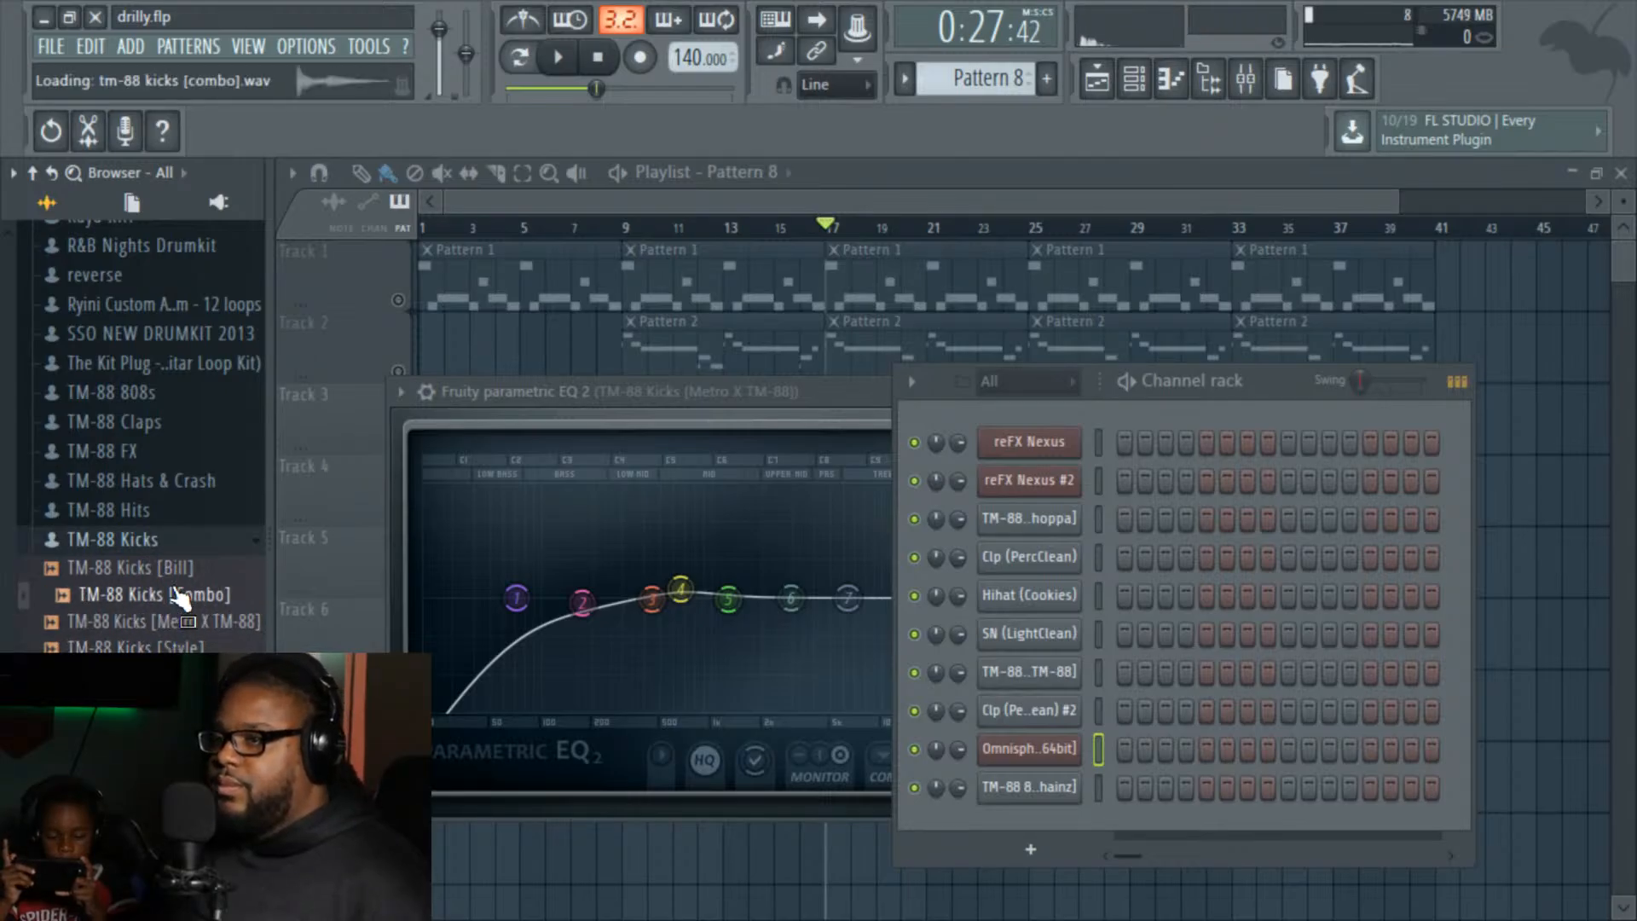
left_click(172, 571)
left_click(168, 576)
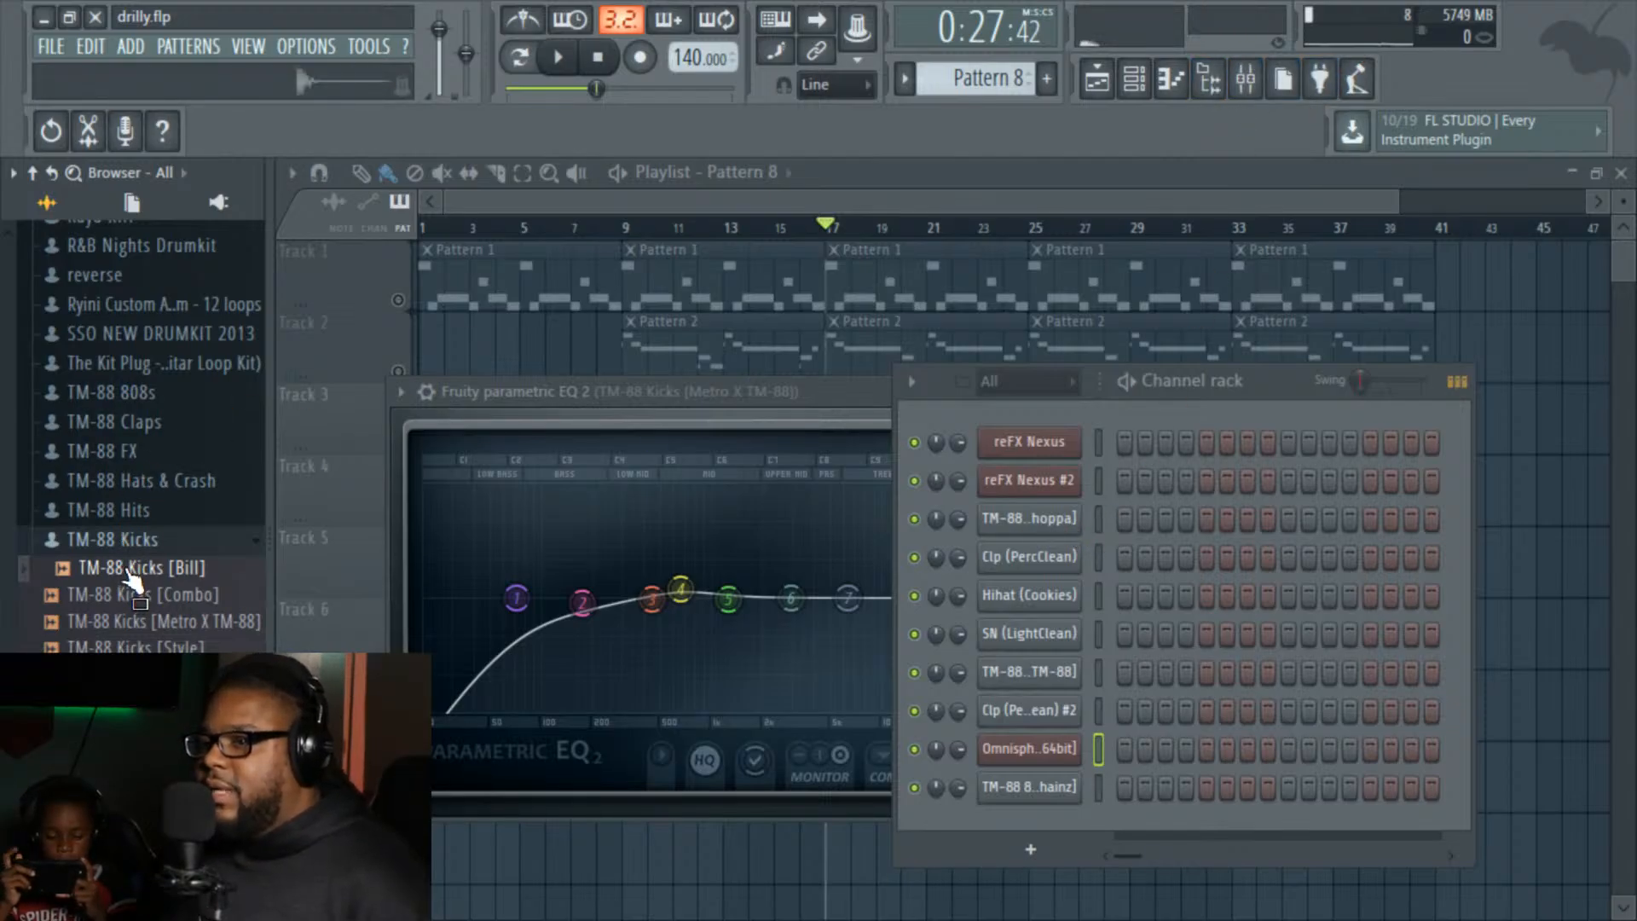
left_click_drag(130, 580, 1018, 806)
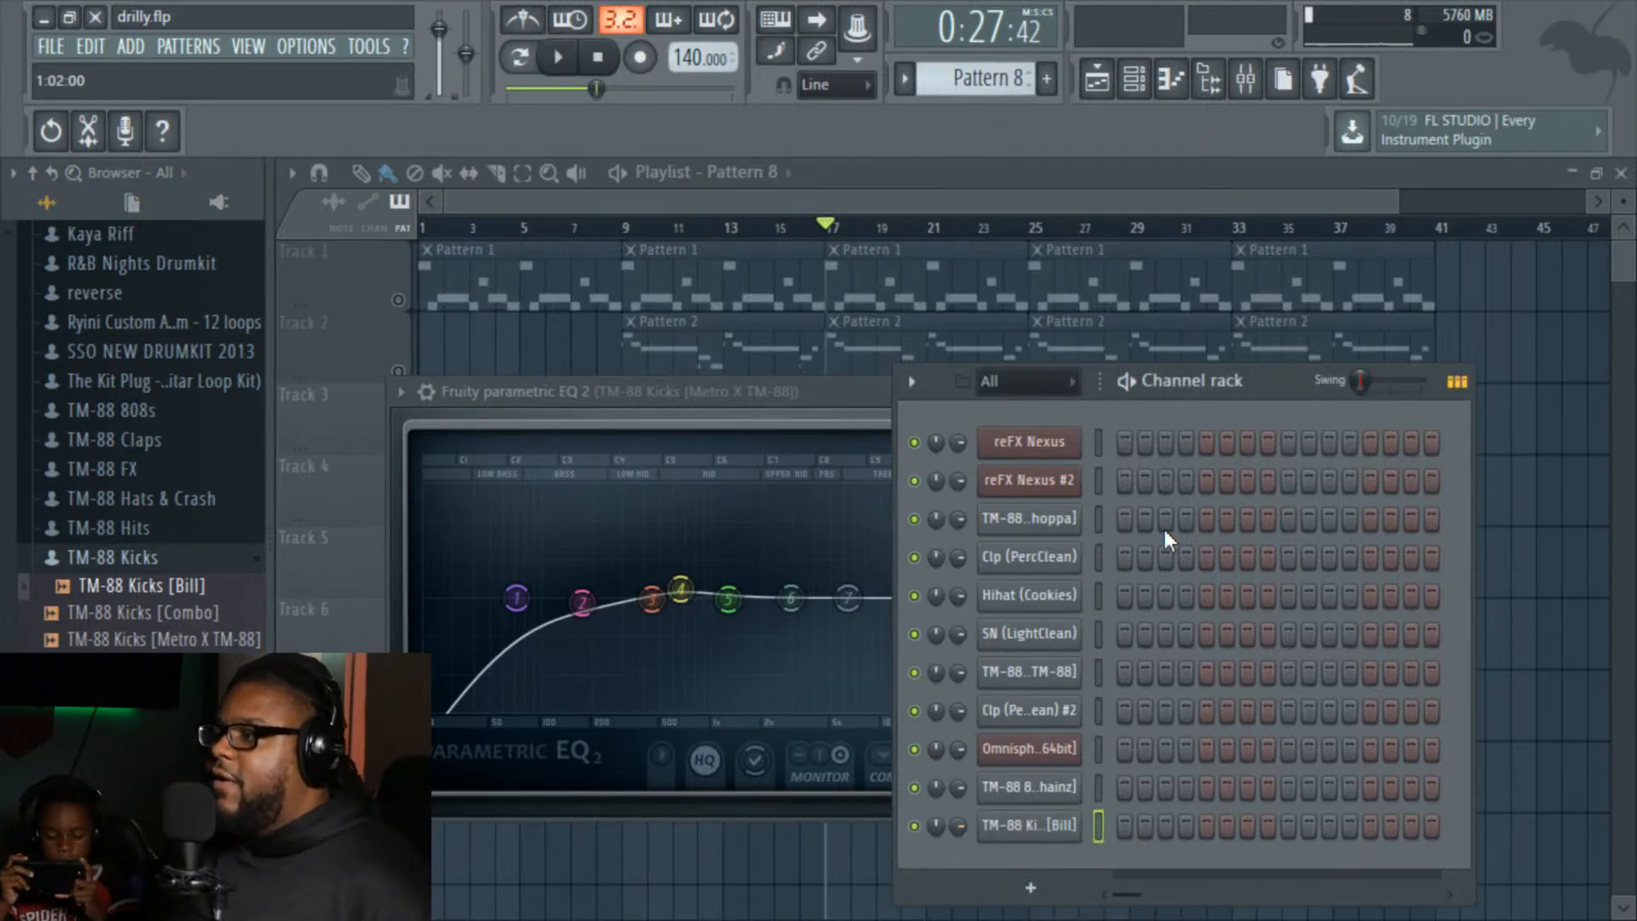
Step: Route the TM-88 Kicks [Bill] channel to free mixer track 10, start song playback and close the channel's settings
left_click(1033, 829)
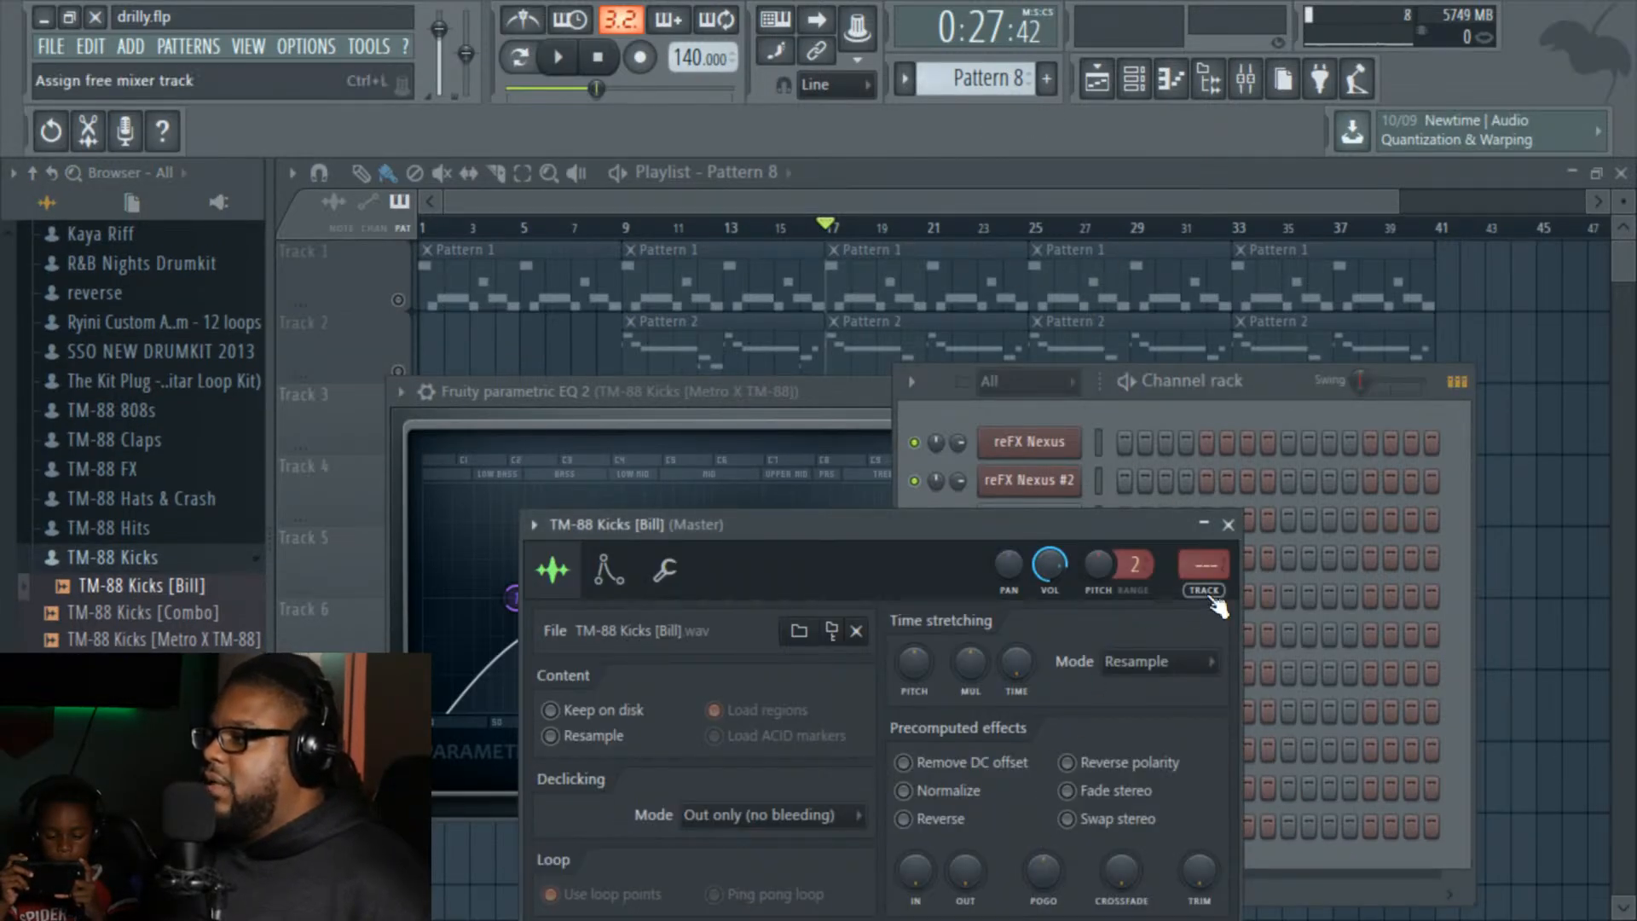
key("ctrl+l")
left_click(1619, 174)
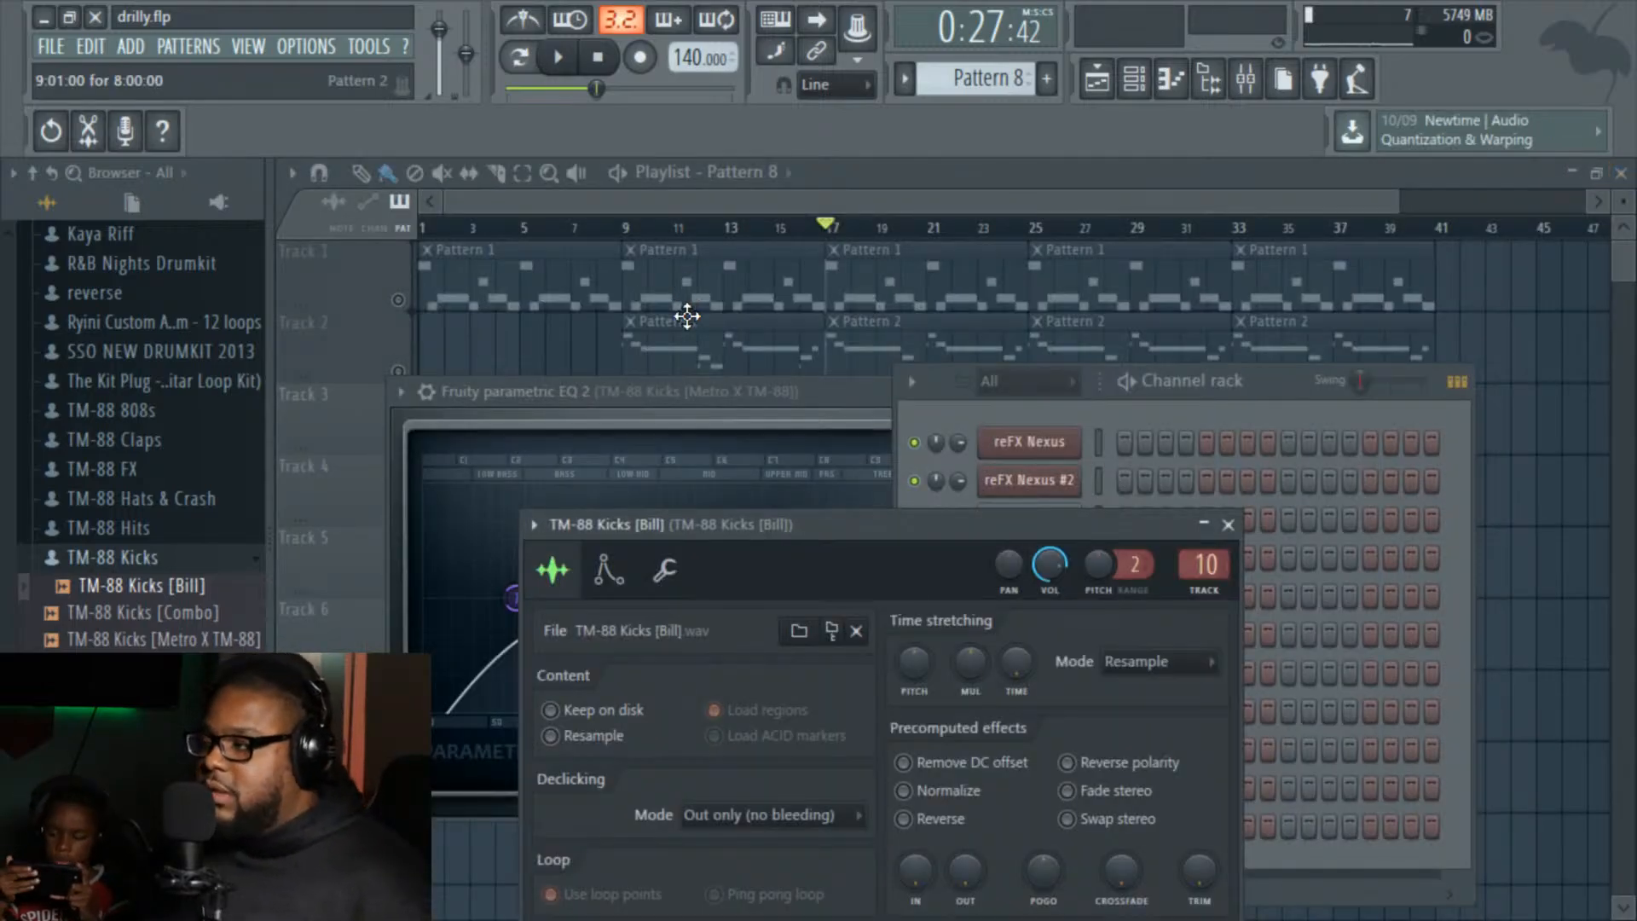
key("space")
left_click(1116, 411)
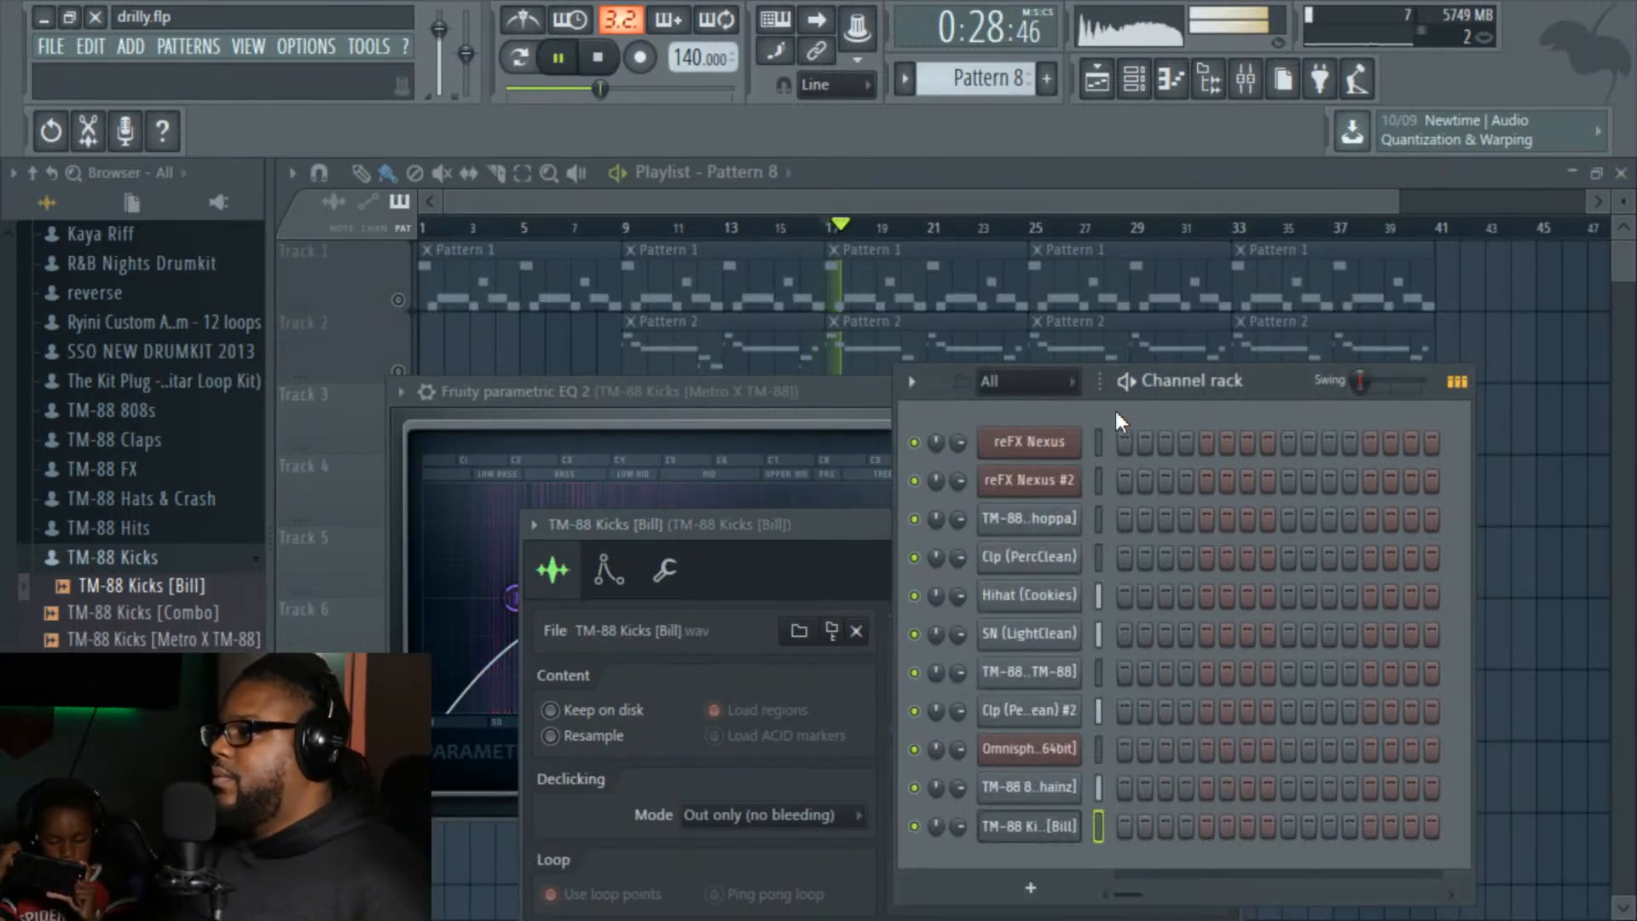
left_click(1057, 837)
left_click(1057, 830)
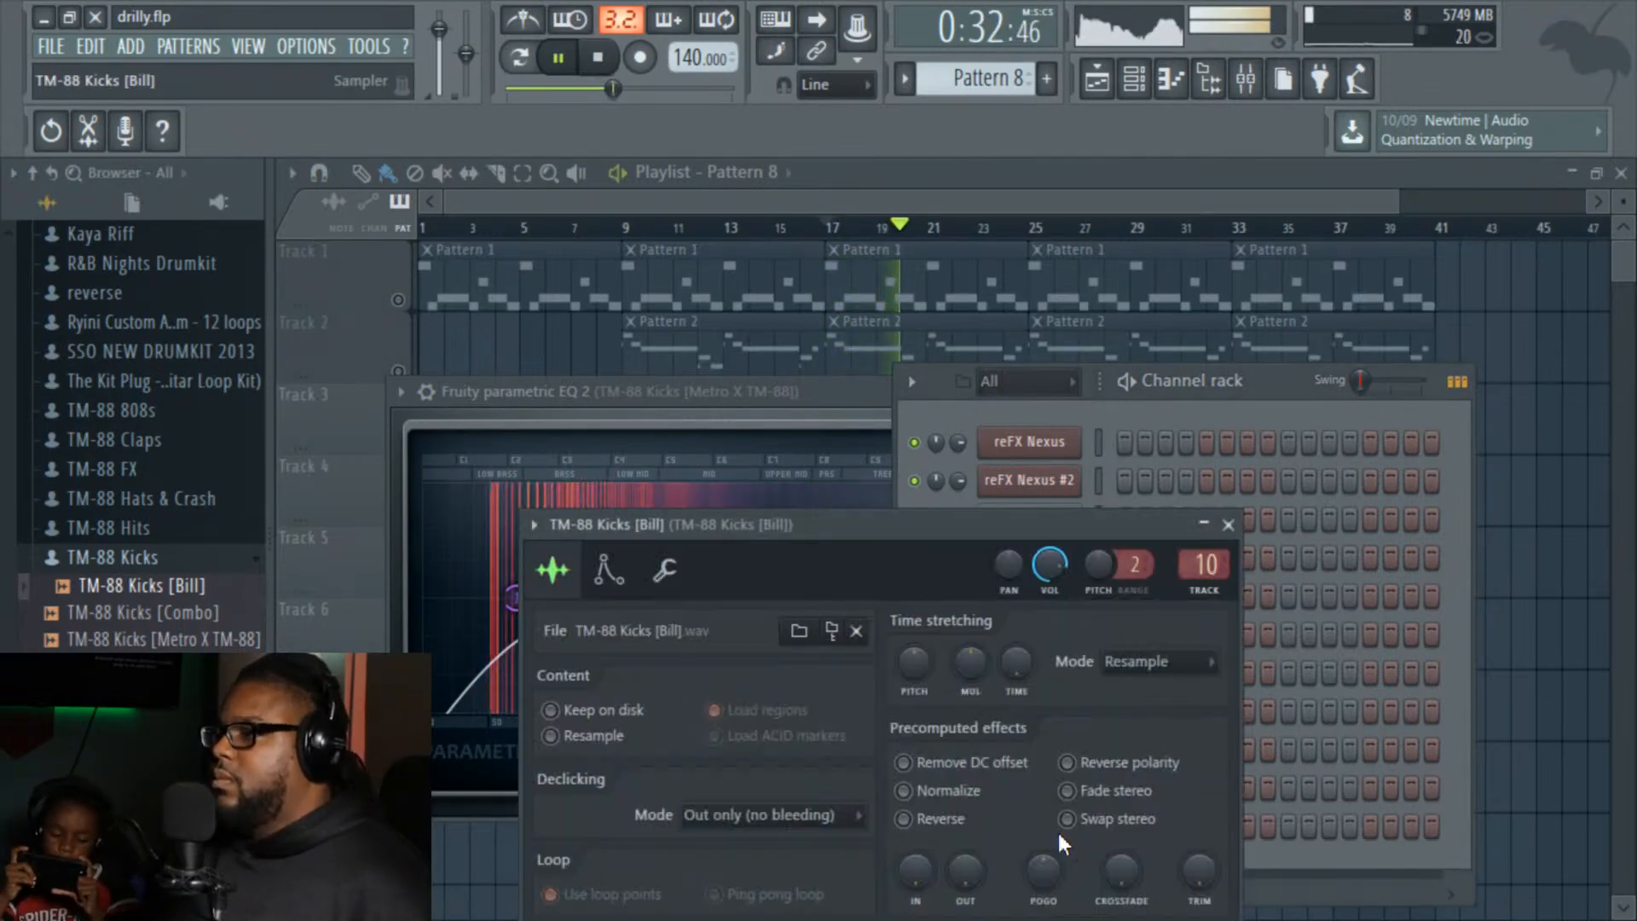
left_click(1228, 526)
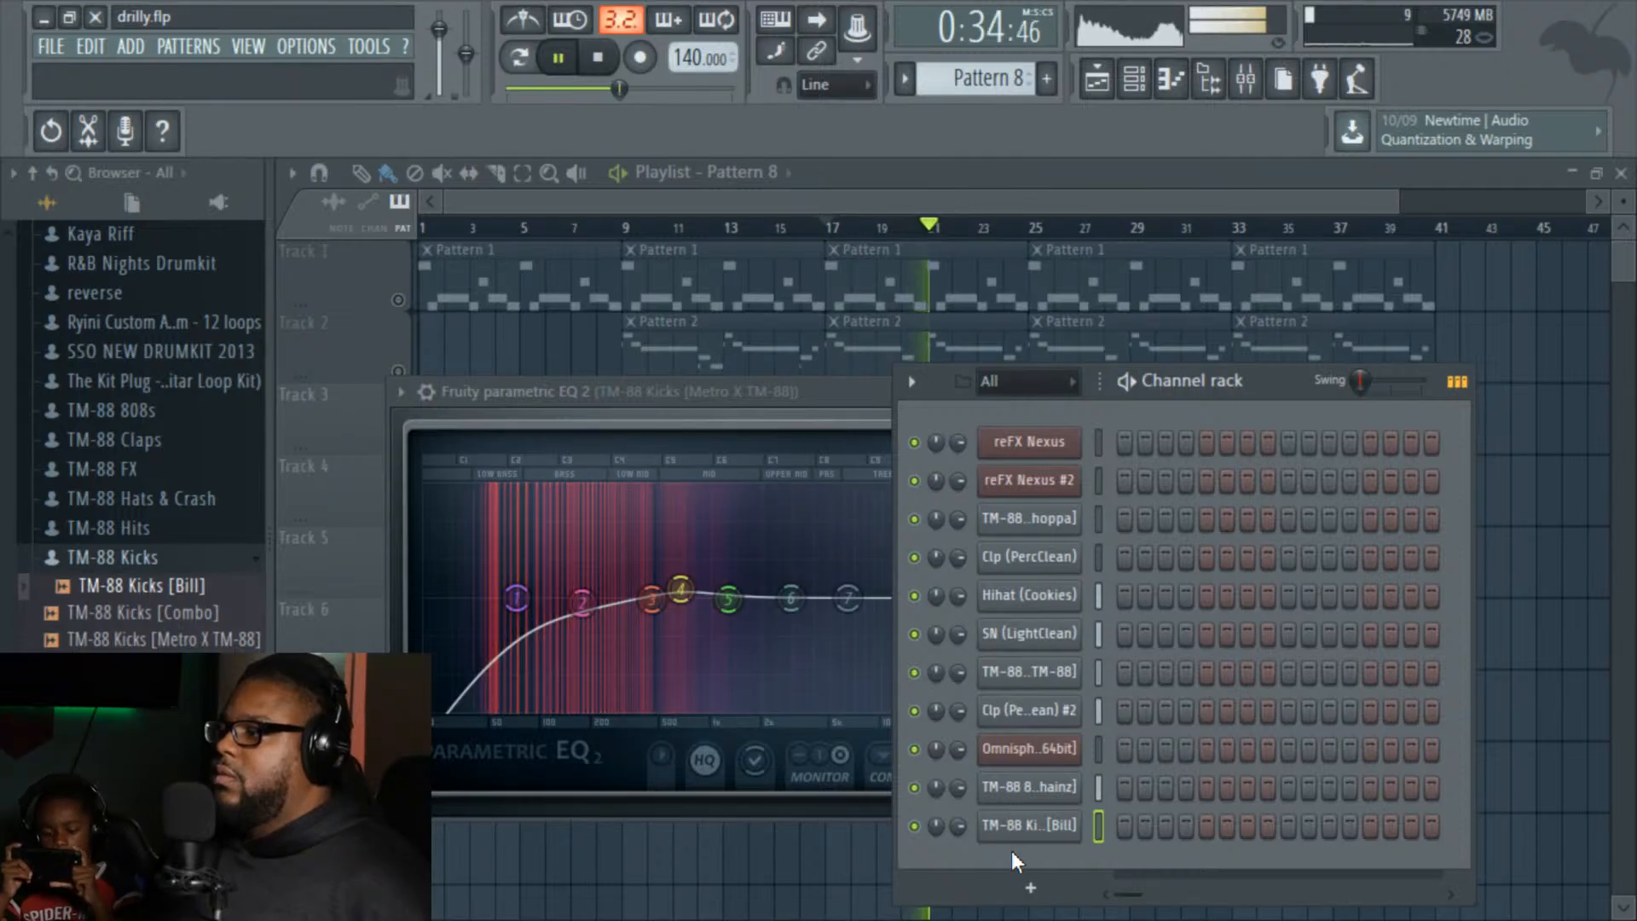
Step: Stop playback and copy the existing kick channel's notes from Pattern 5 into the TM-88 Kicks [Bill] channel of Pattern 8
left_click(1101, 682)
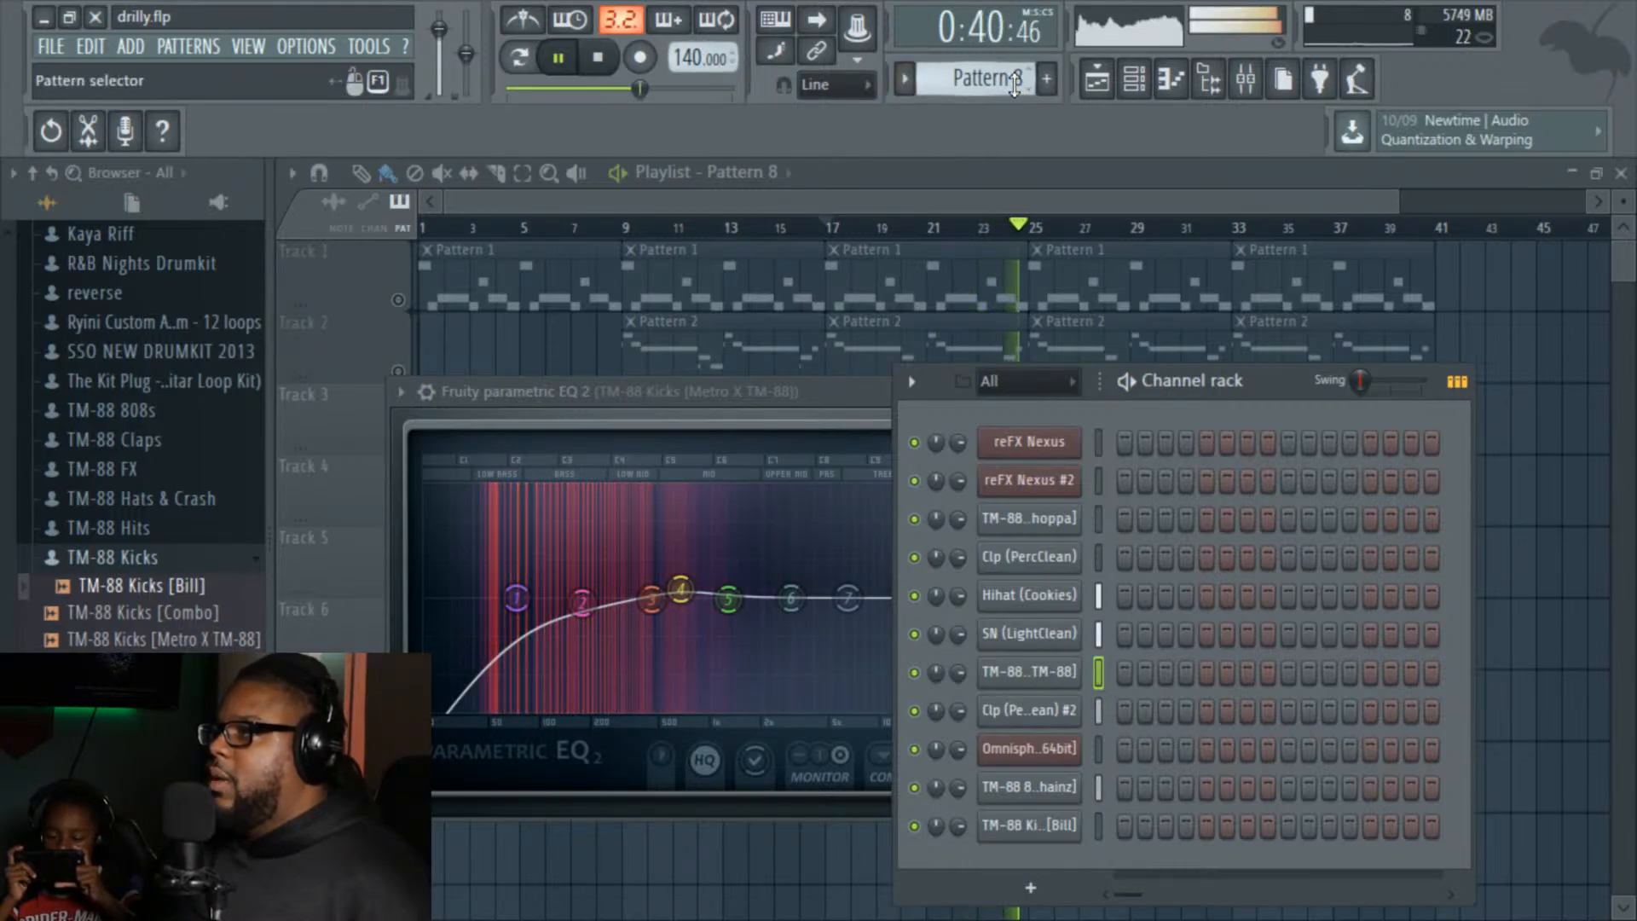
scroll(989, 78, "down", 3)
key("space")
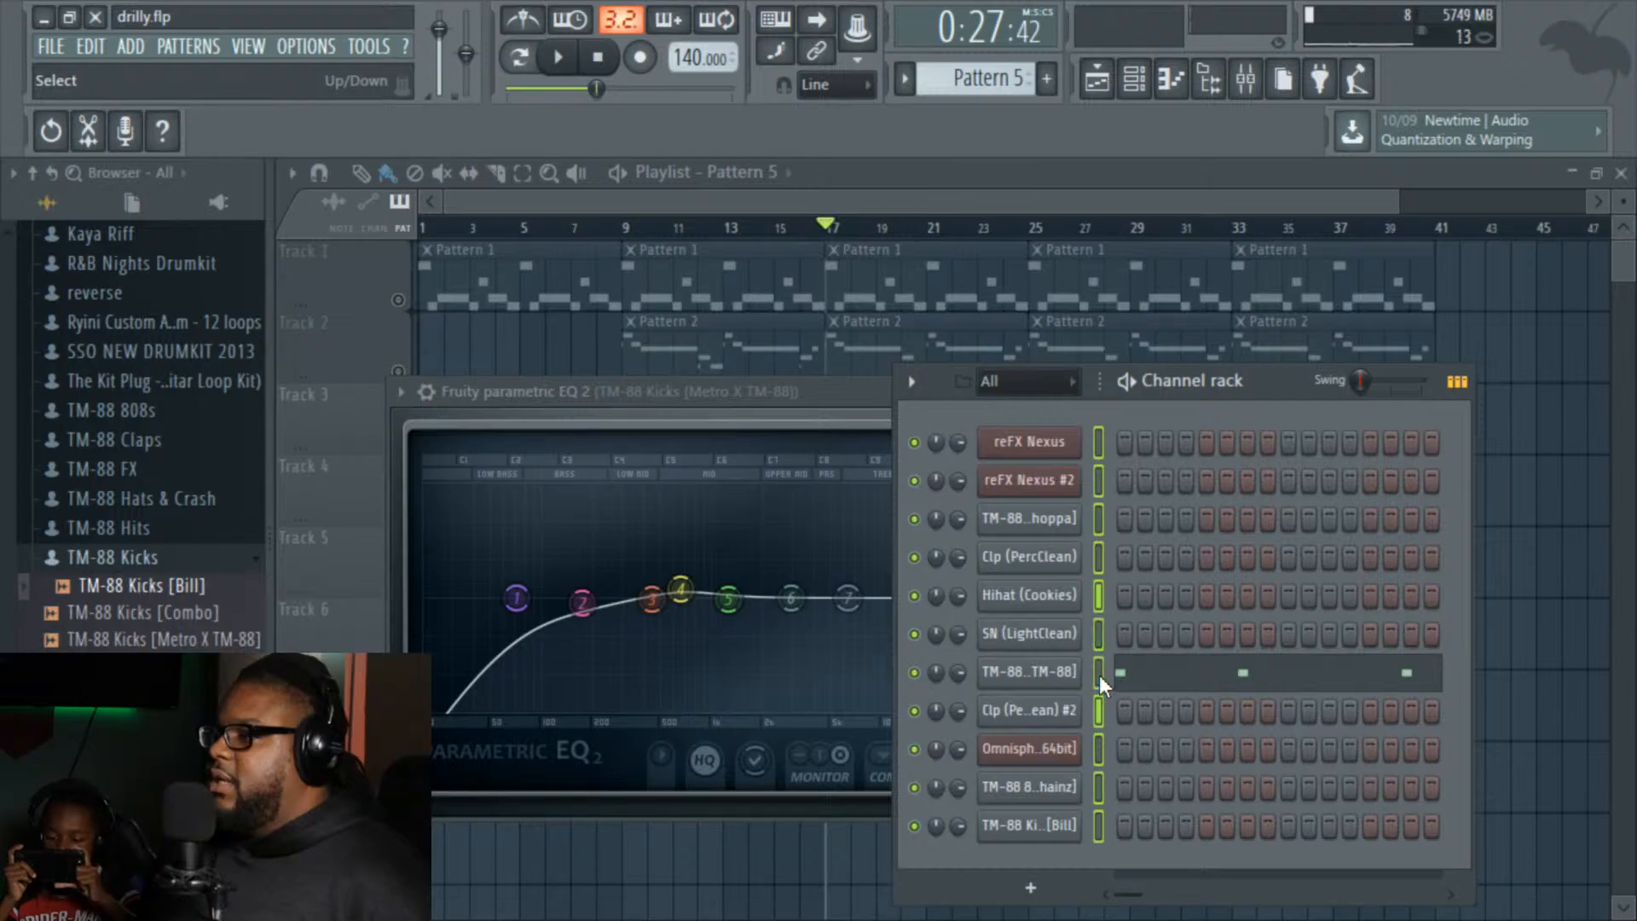
left_click(97, 50)
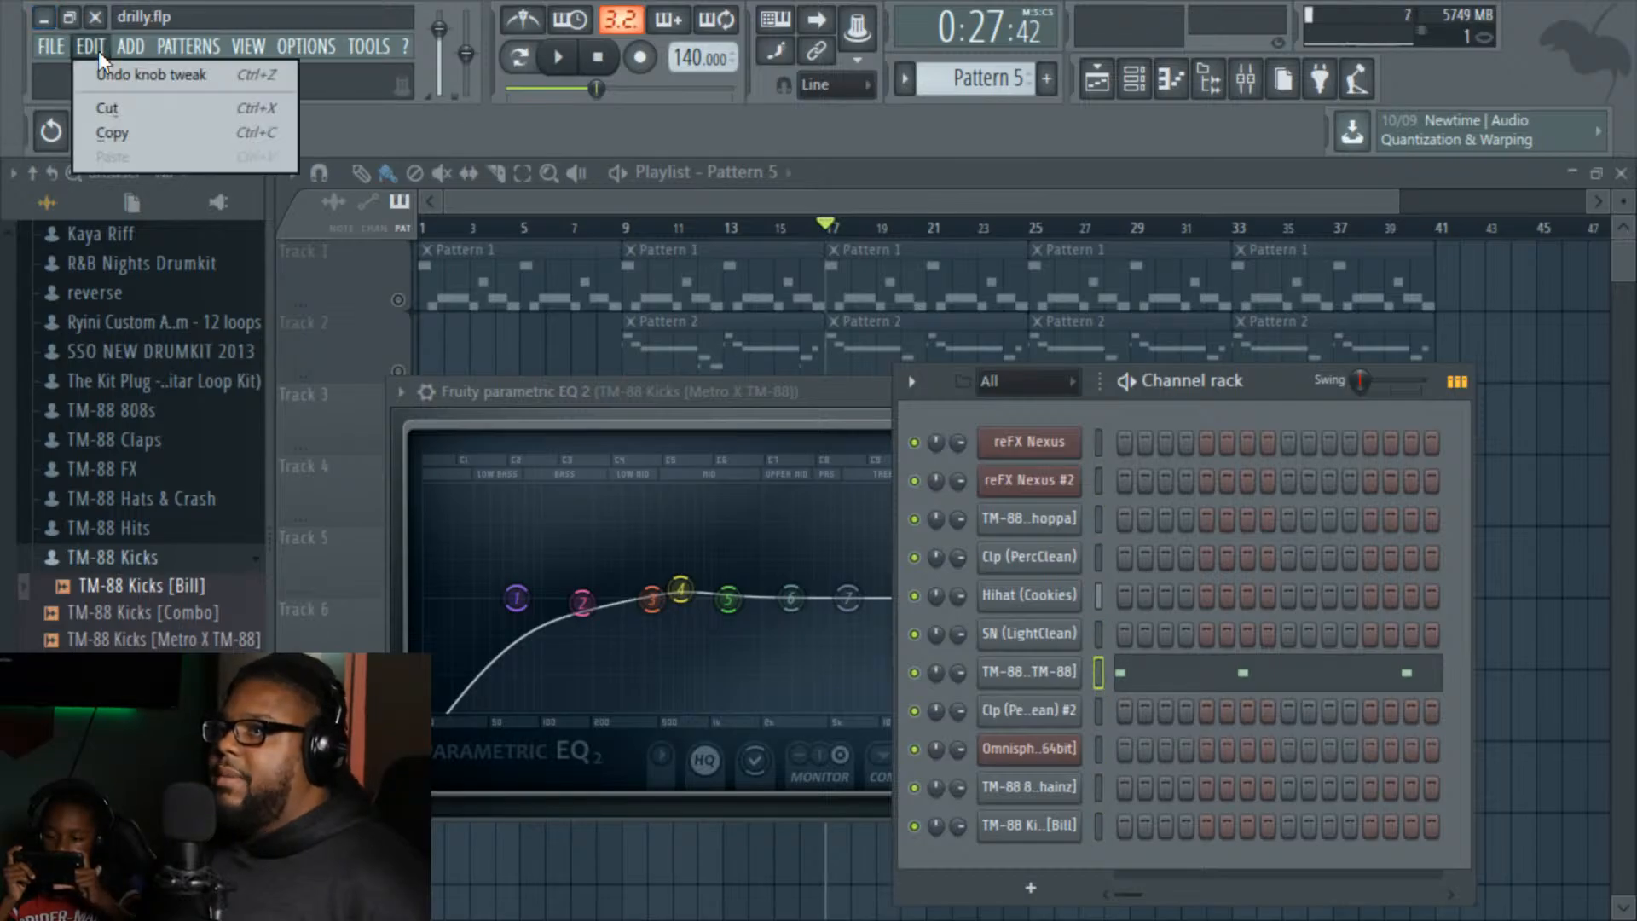
left_click(152, 132)
left_click_drag(950, 80, 949, 58)
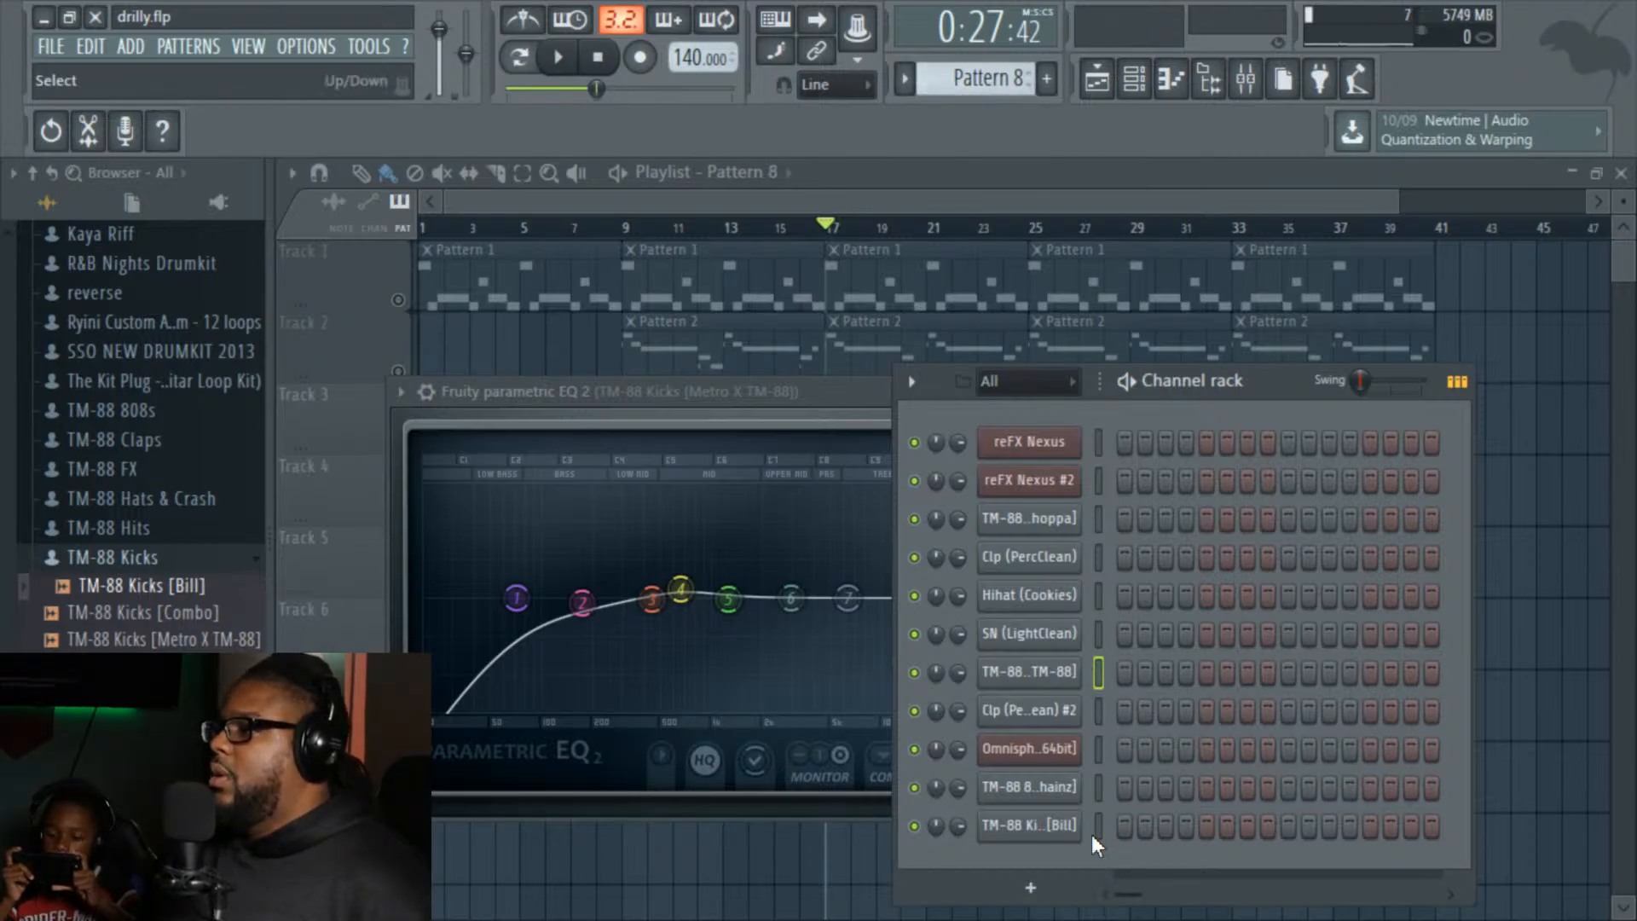
left_click(104, 47)
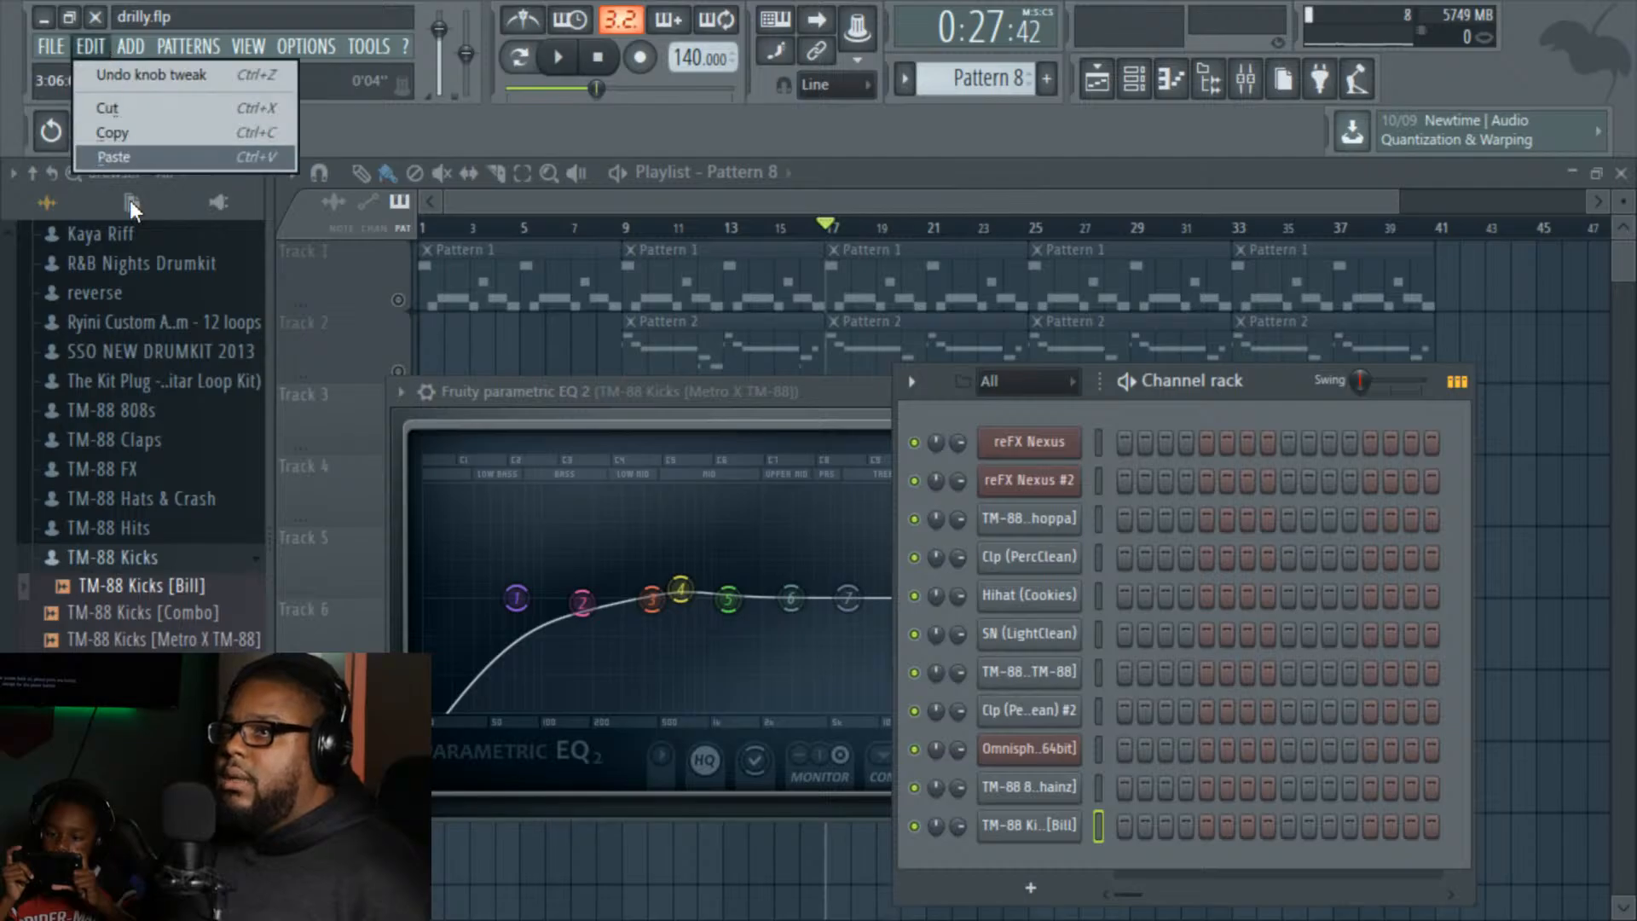
left_click(145, 157)
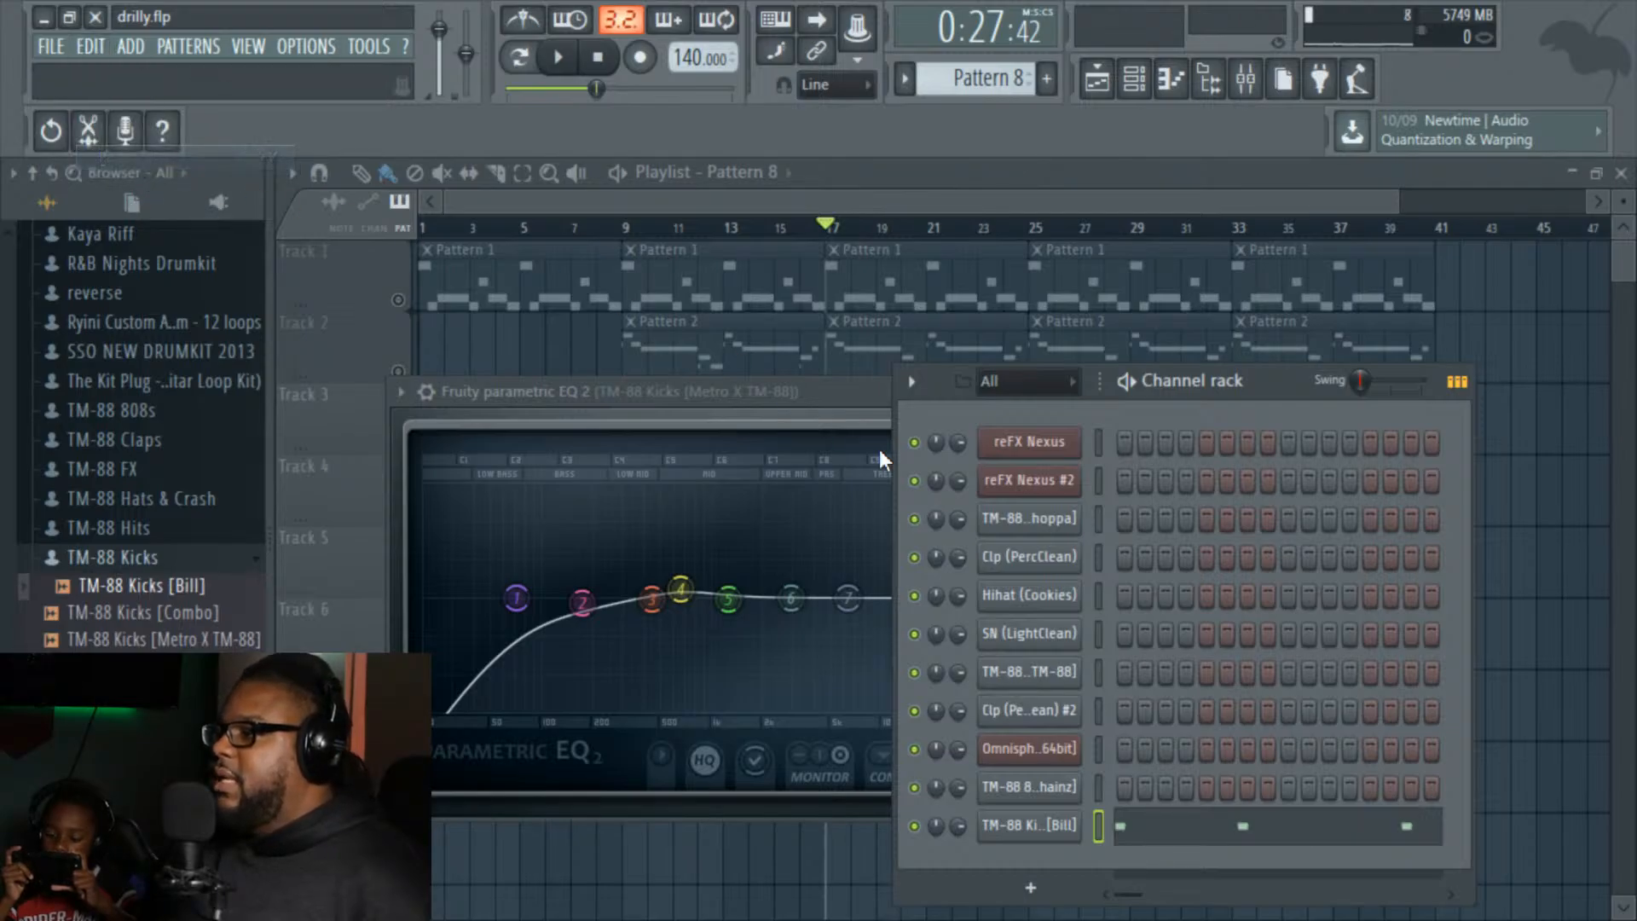
Step: Play the song and fill playlist track 8 with back-to-back Pattern 8 clips from bar 17 up to bar 41
key("space")
left_click(903, 177)
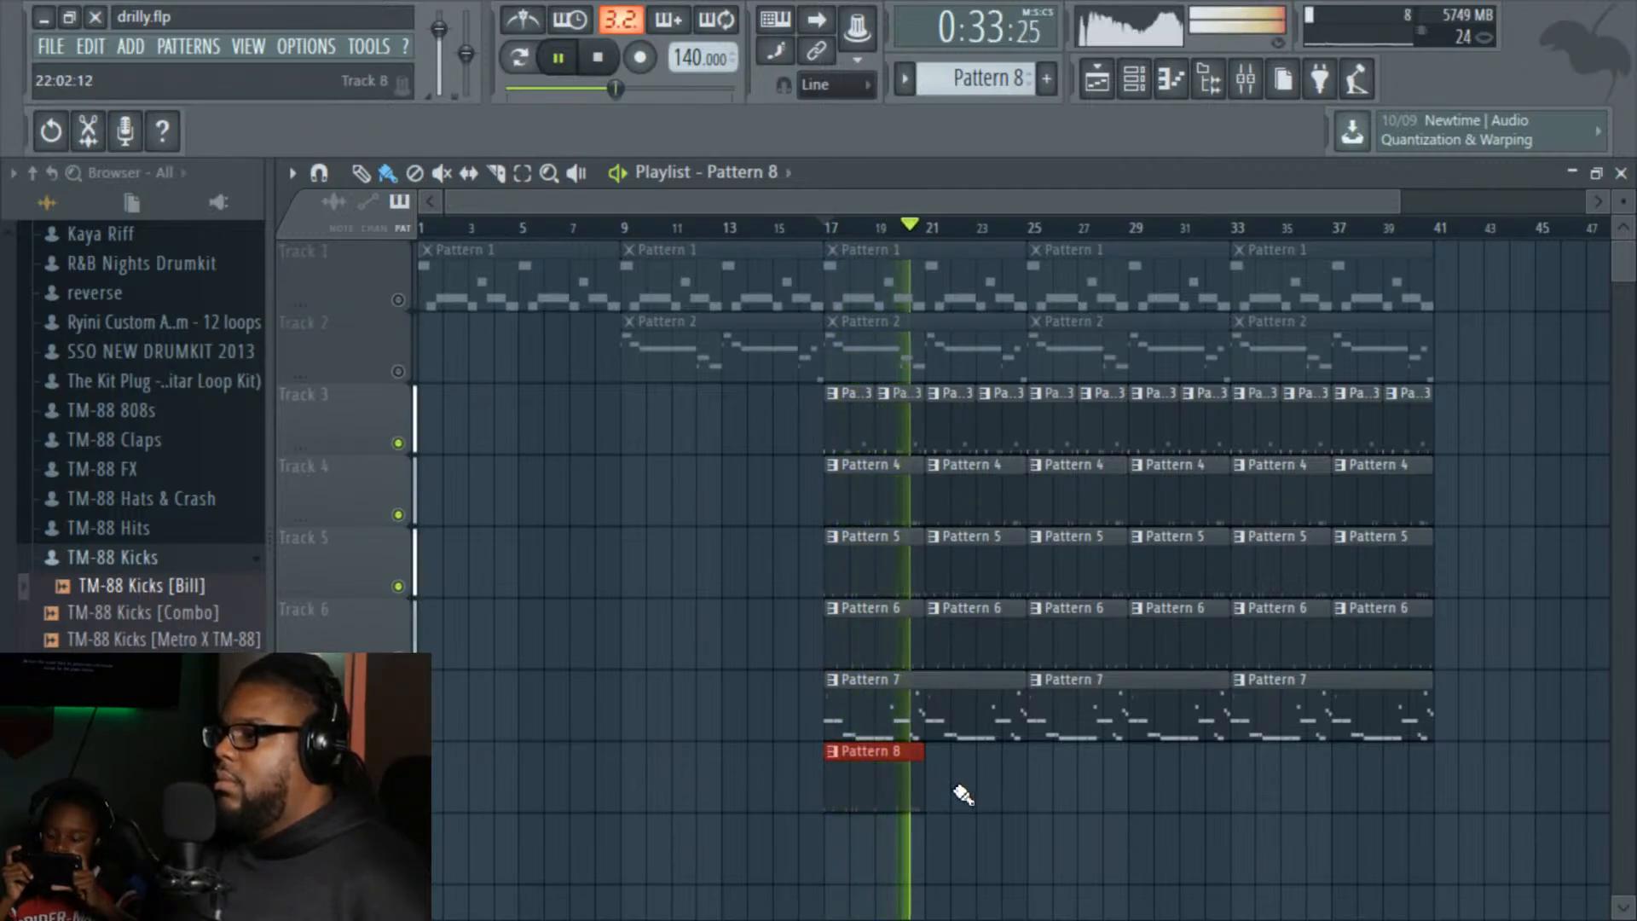
left_click(942, 793)
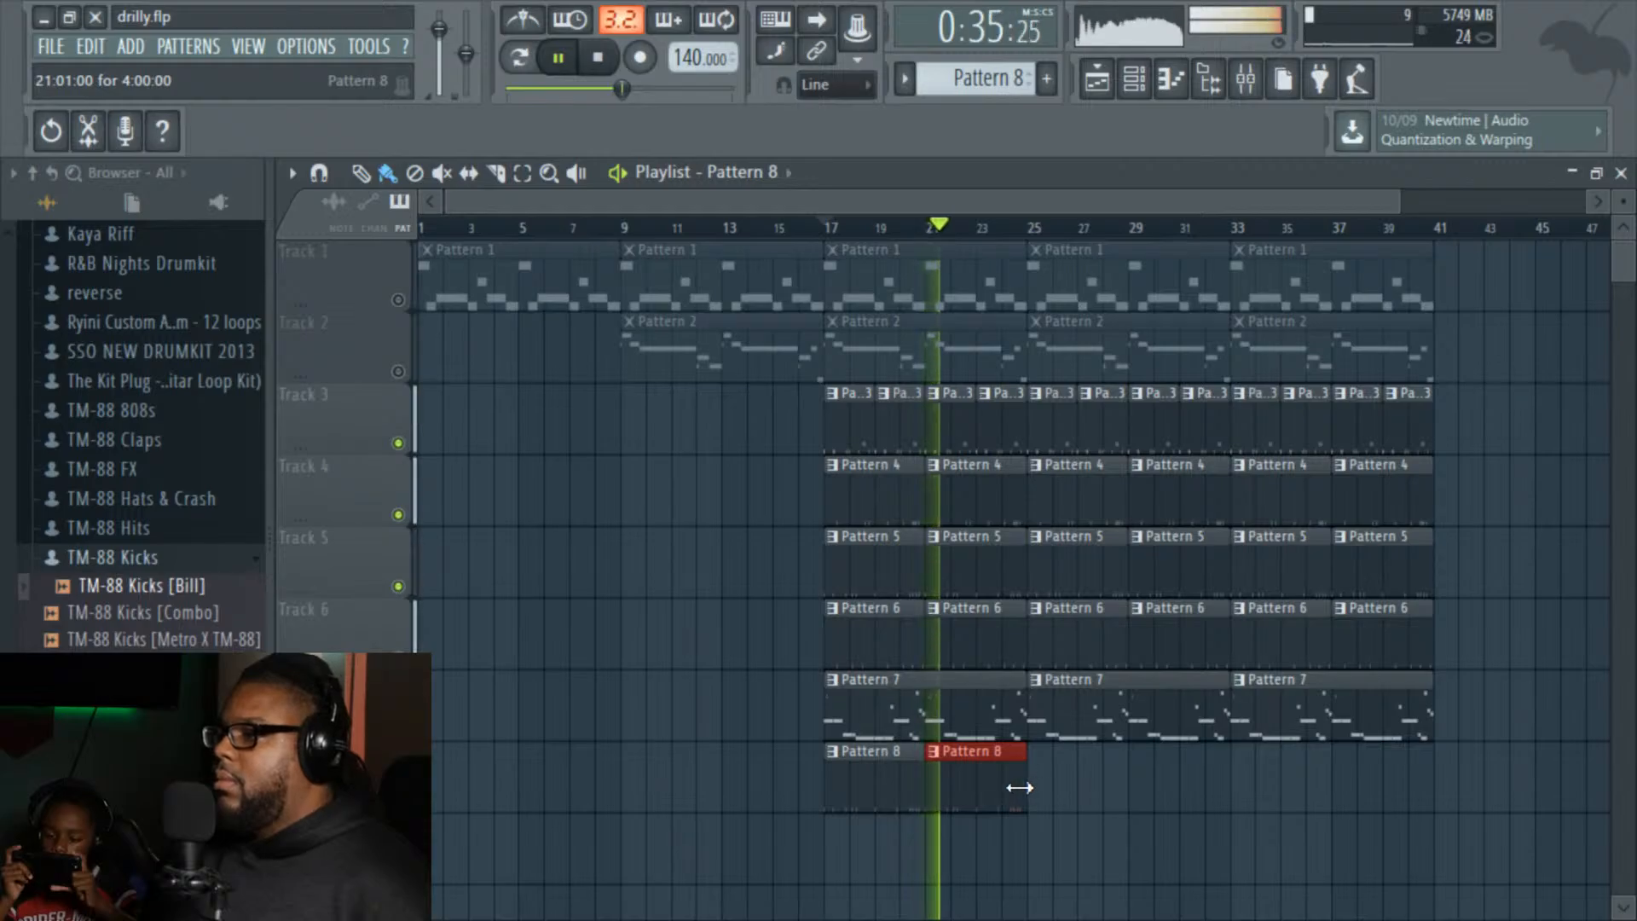
left_click(1079, 780)
left_click(1139, 780)
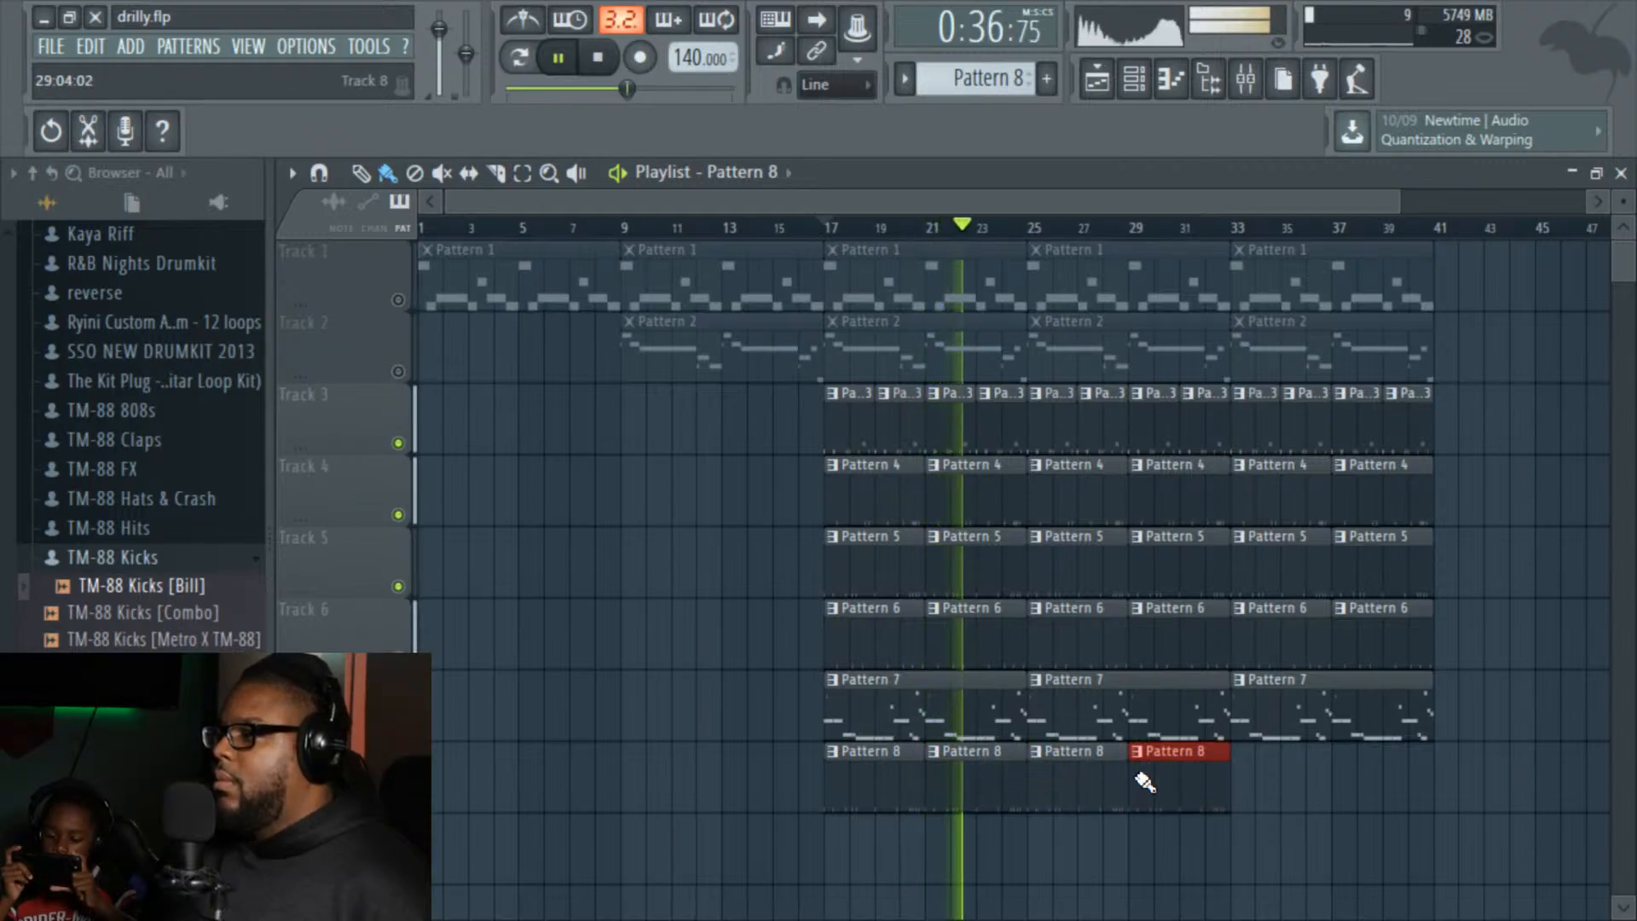
left_click(1253, 776)
left_click(1343, 776)
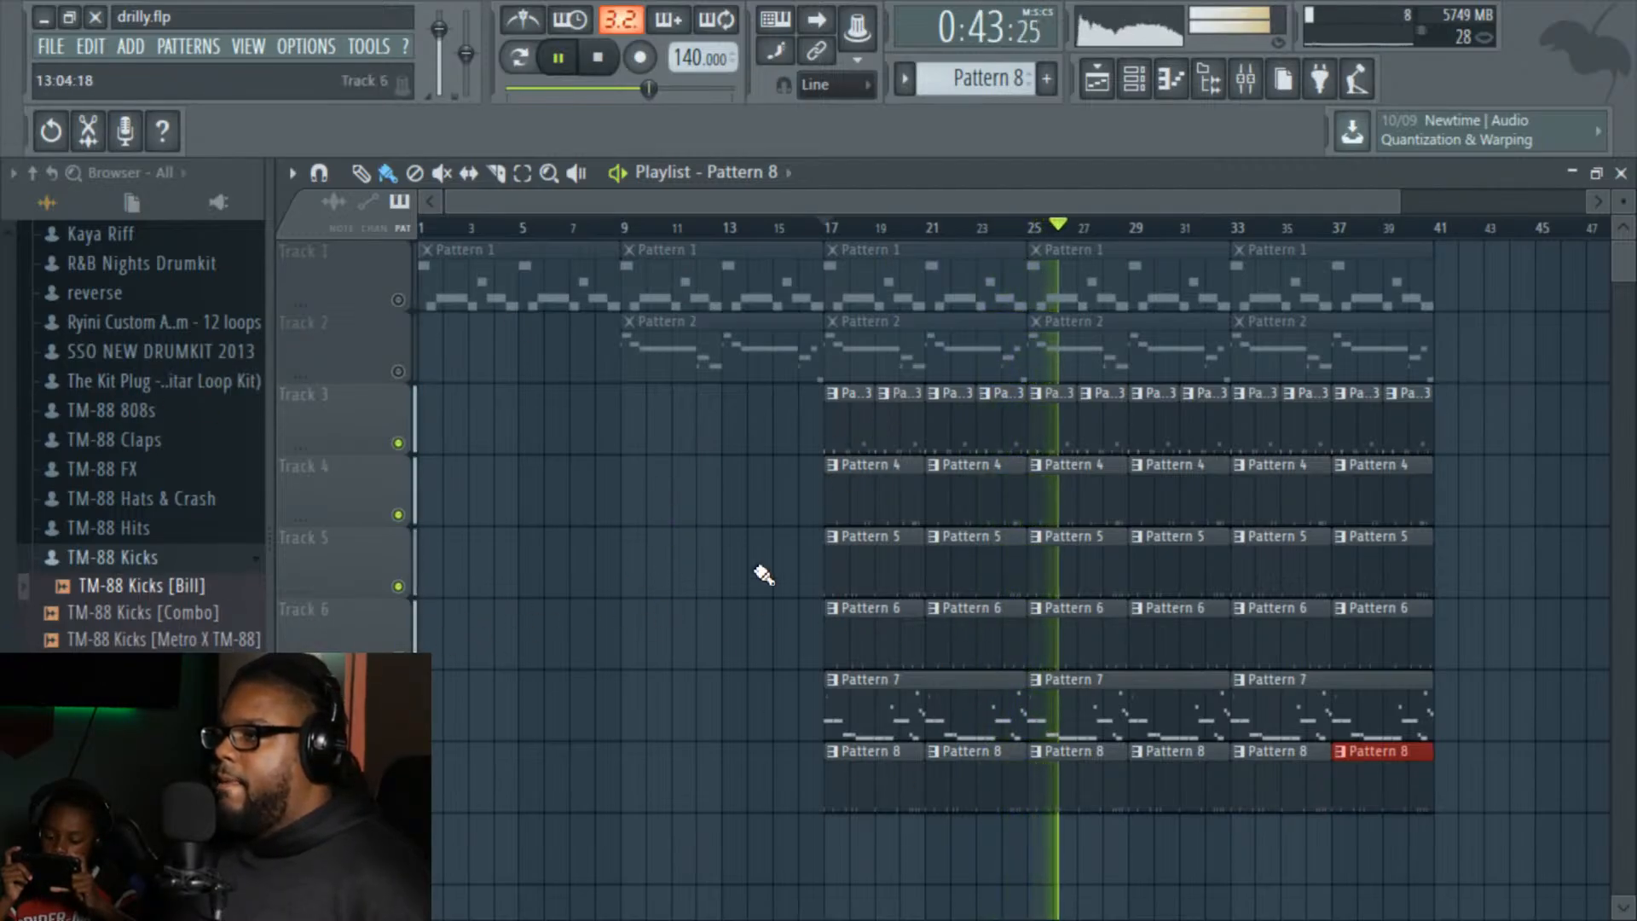
Step: Stop playback and open the 2017 drum kit folder in the sample browser
scroll(183, 564, "down", 4)
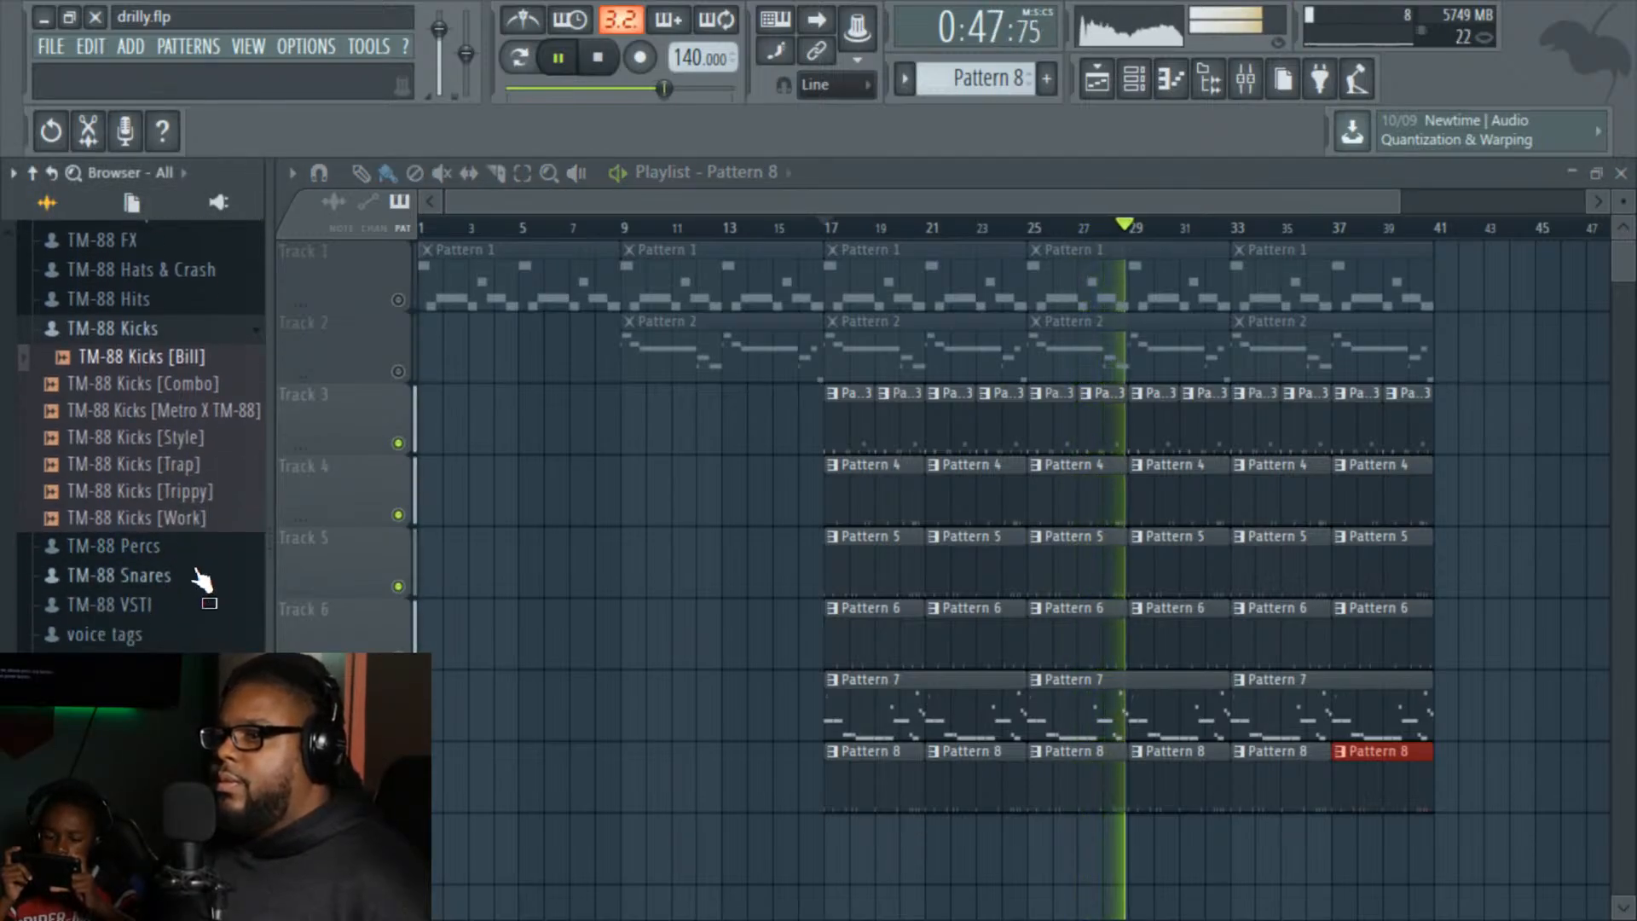
key("space")
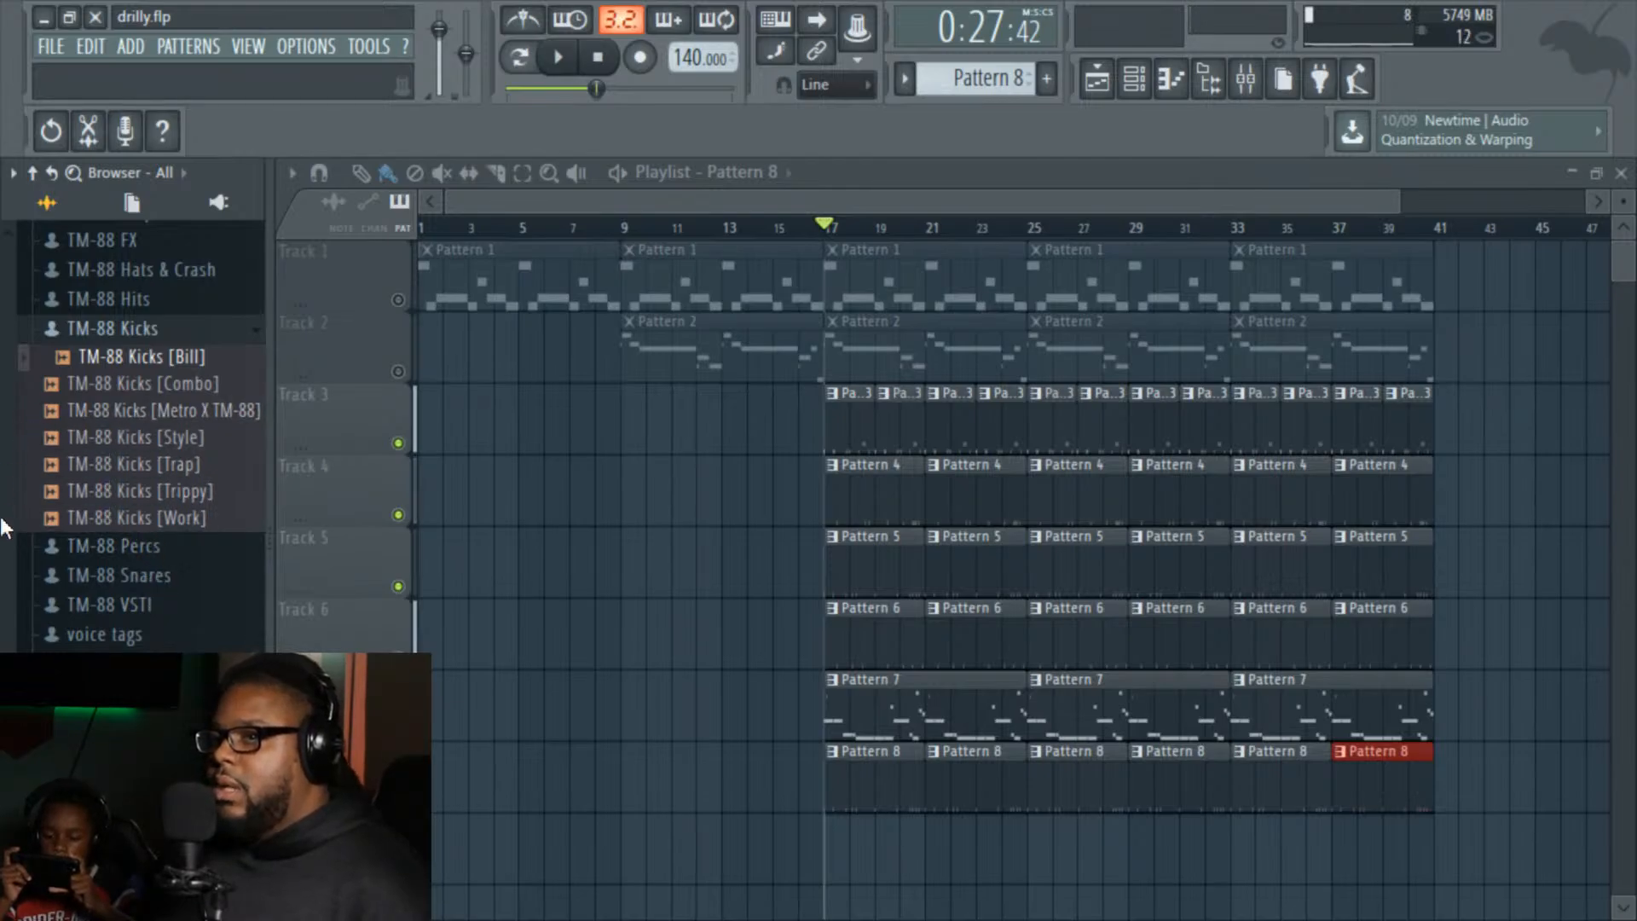
left_click_drag(7, 529, 11, 616)
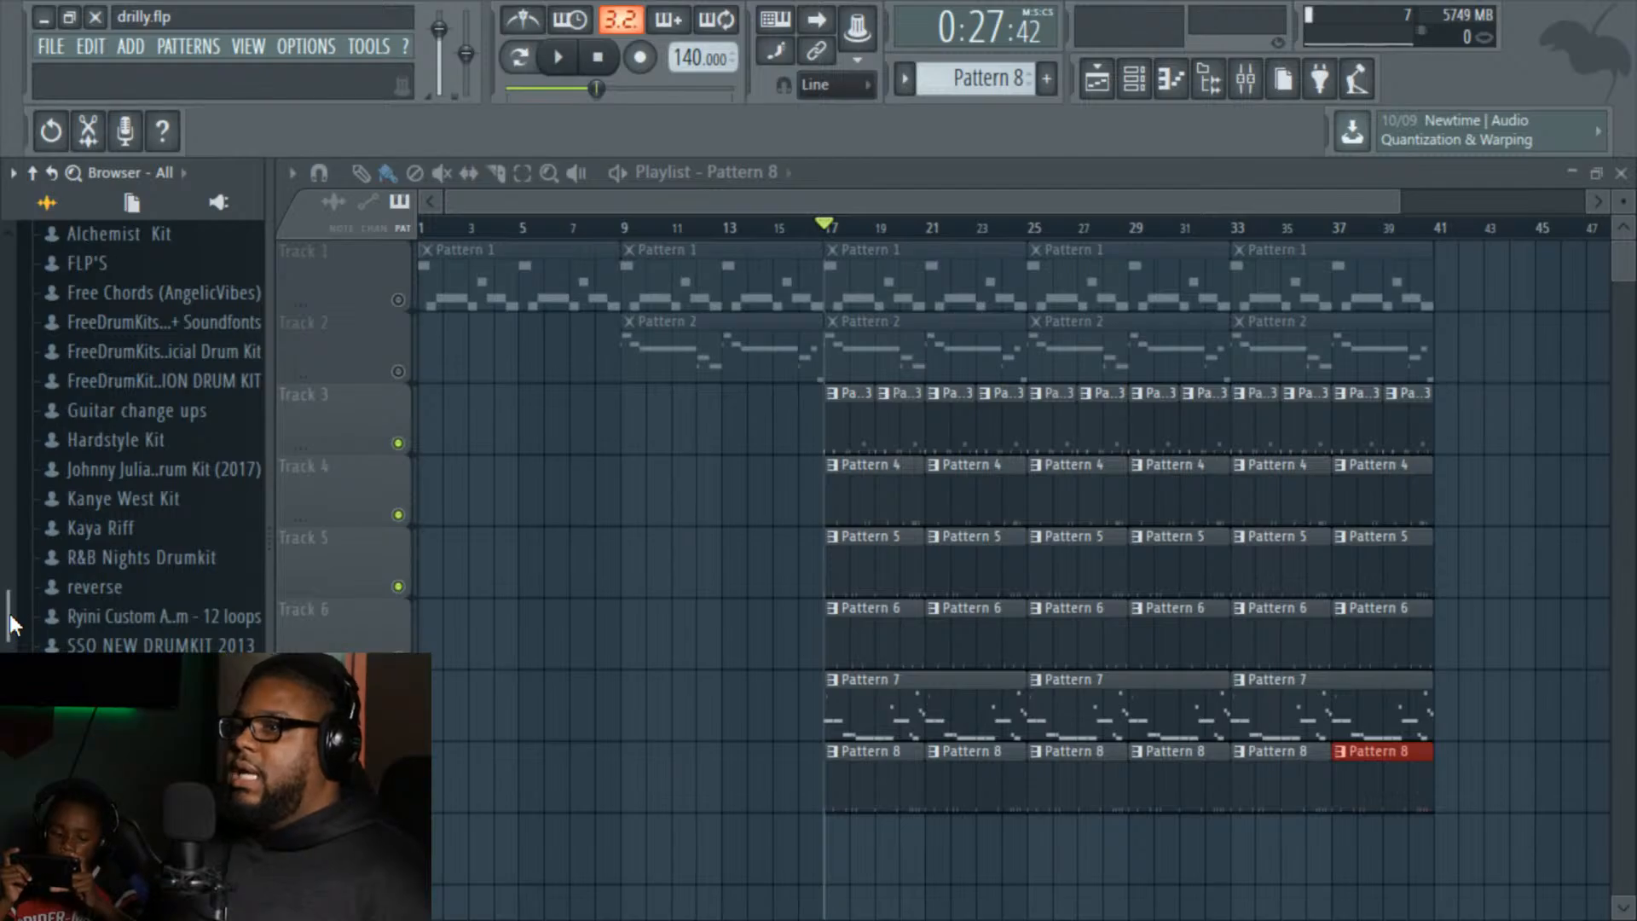
left_click_drag(12, 625, 13, 629)
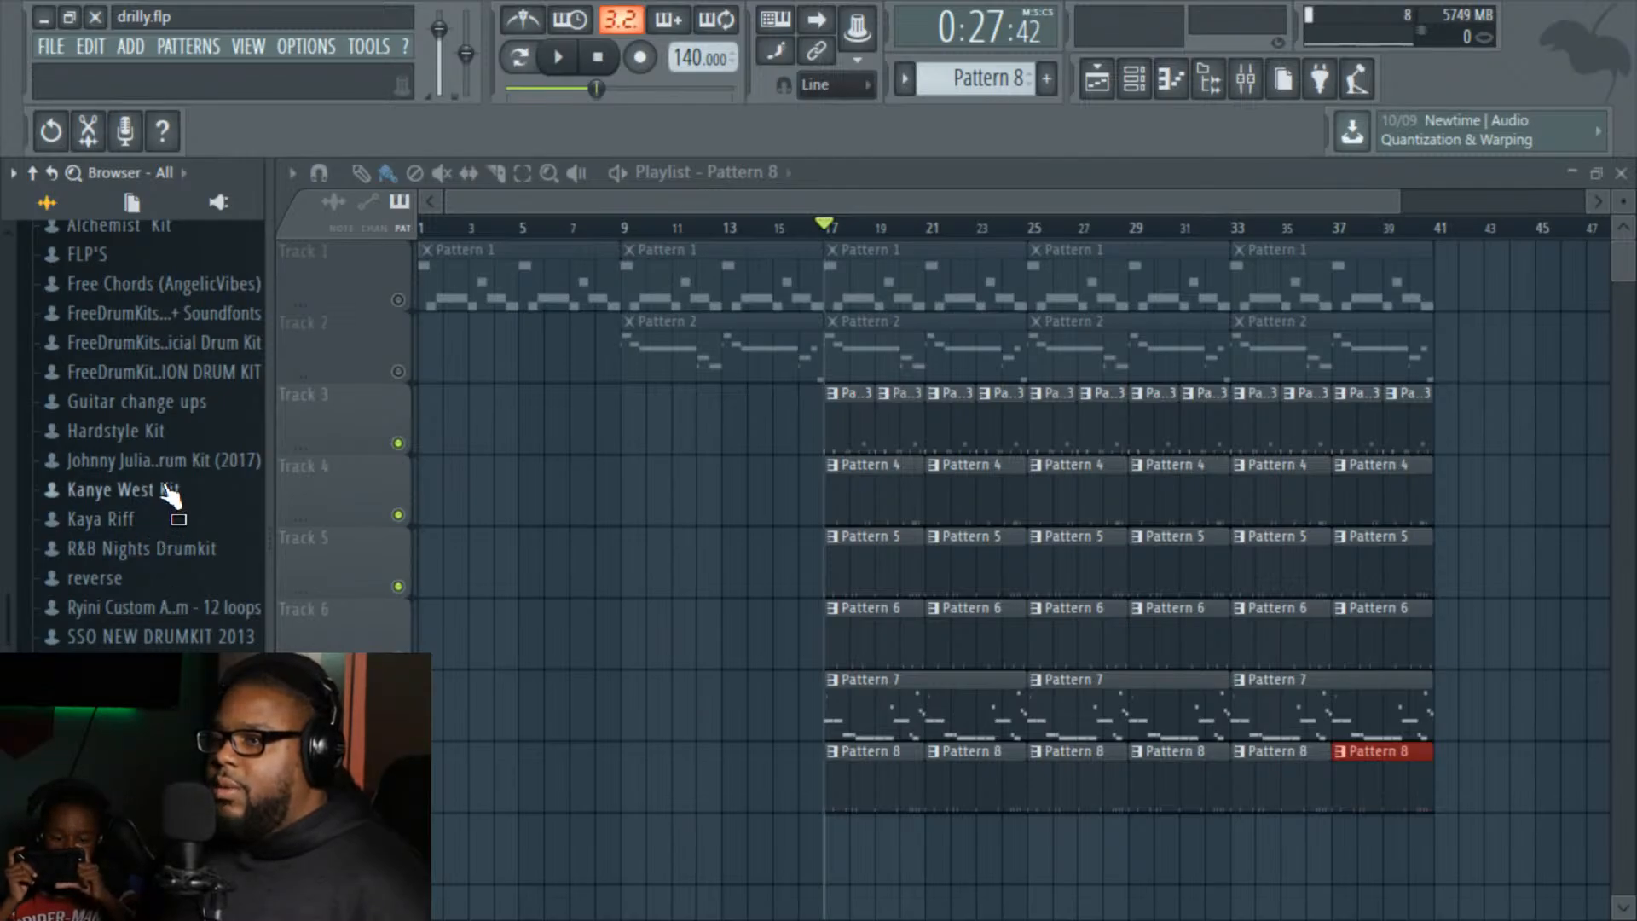
left_click(163, 461)
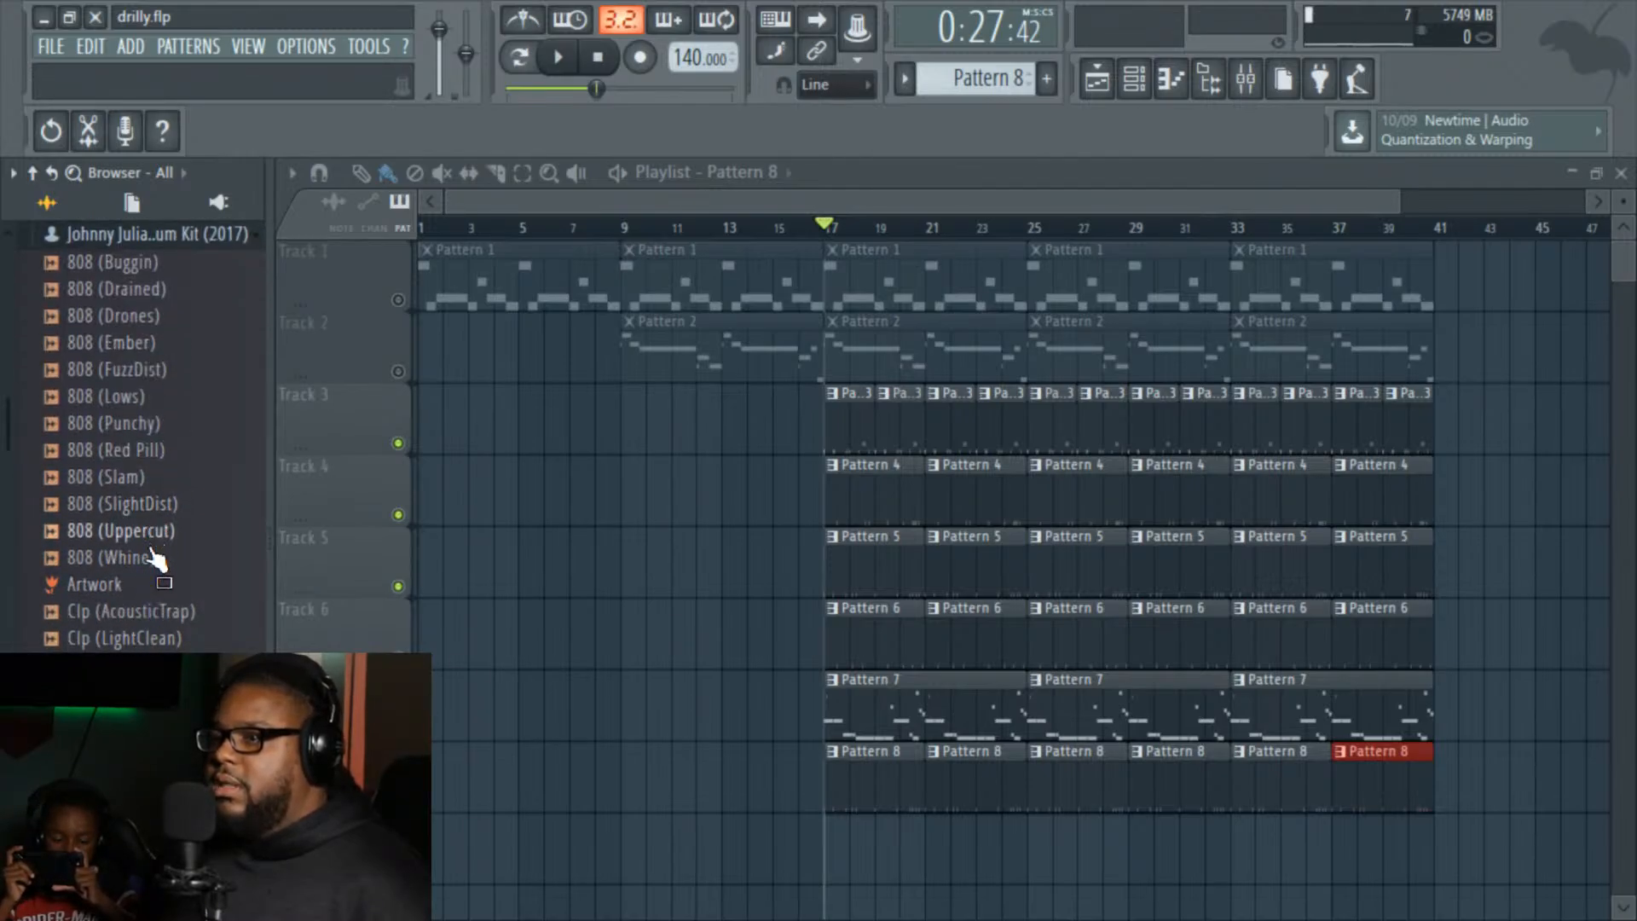
Step: Audition the drum kit's kick samples and load Kick (JJ-OGPunch-A) into the TM-88 Kicks [Bill] channel
scroll(136, 588, "down", 4)
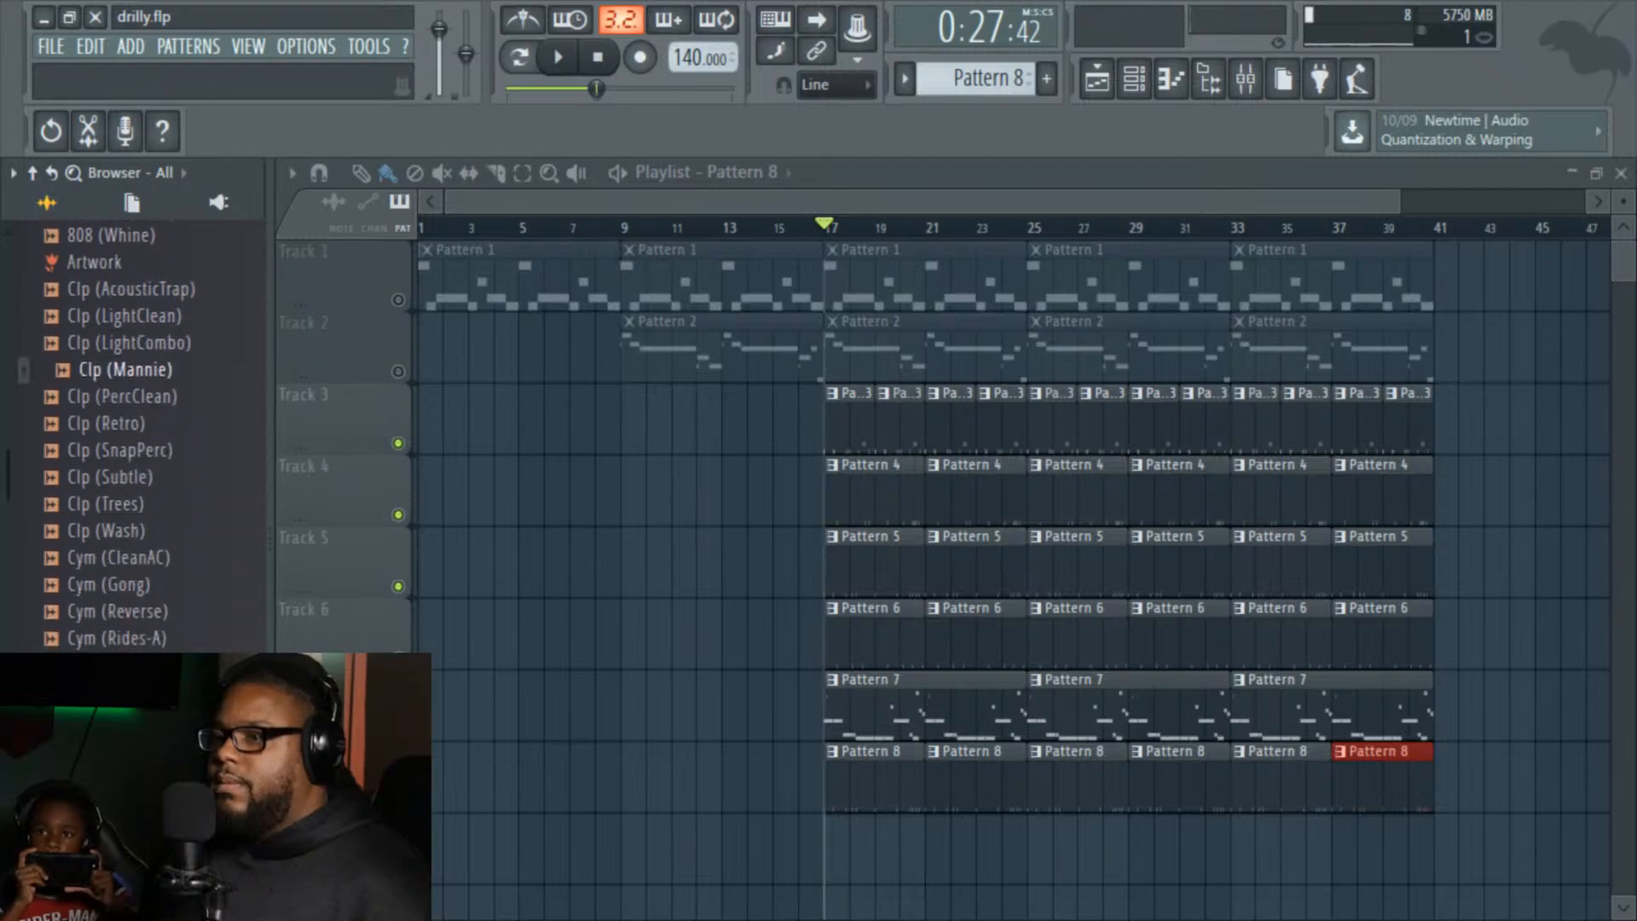
left_click(127, 616)
scroll(126, 635, "down", 4)
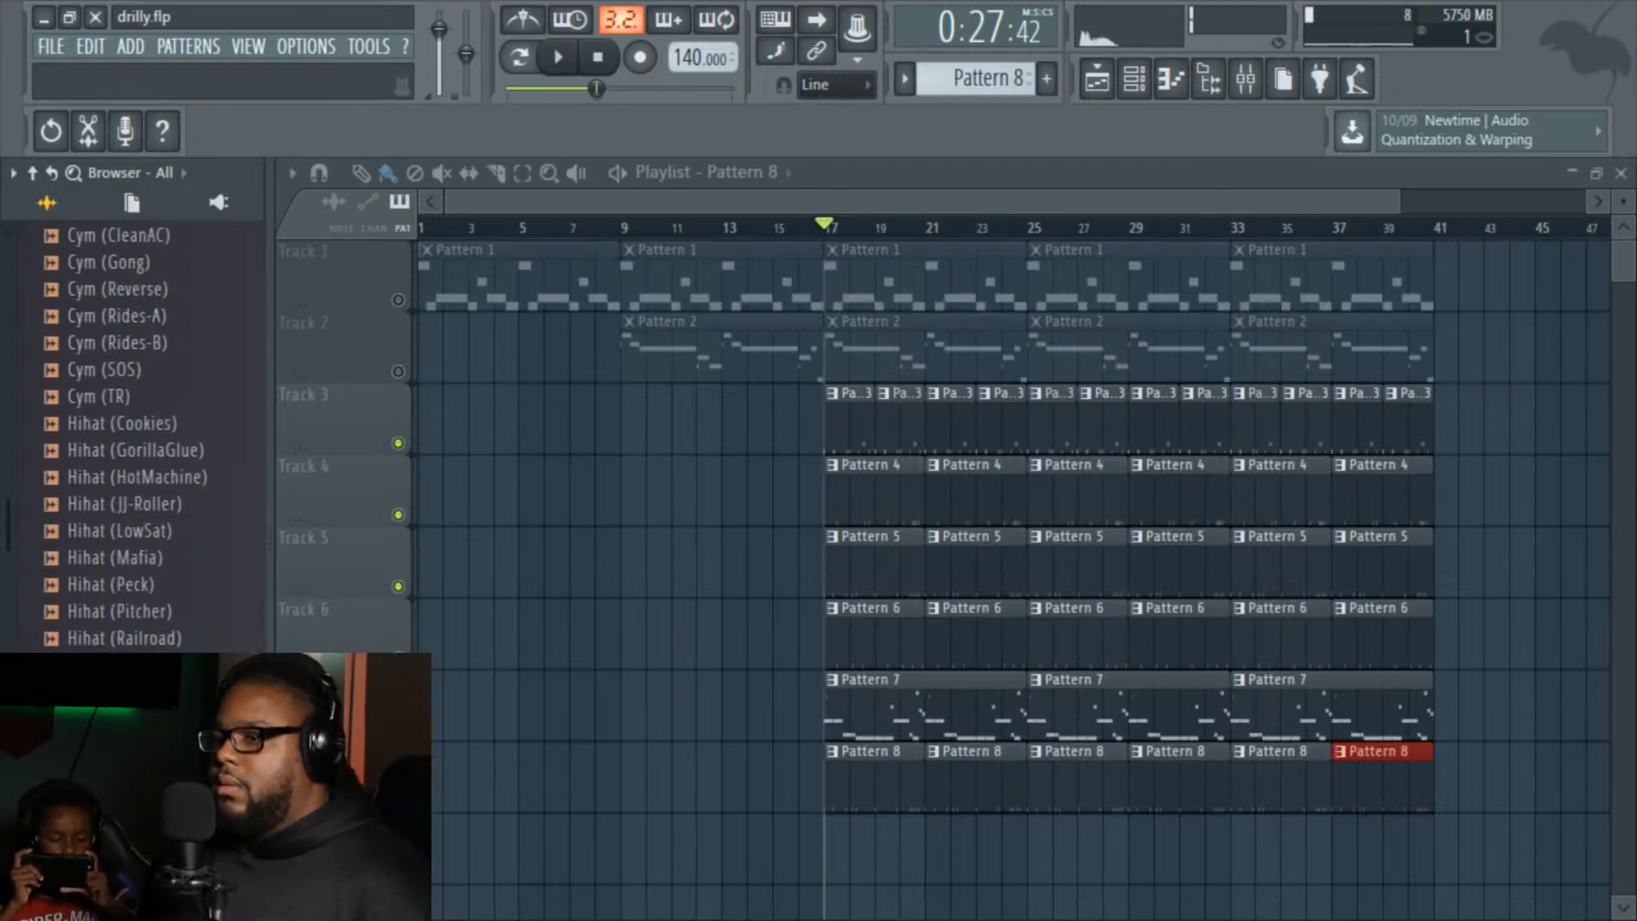
key("Down")
key("Down")
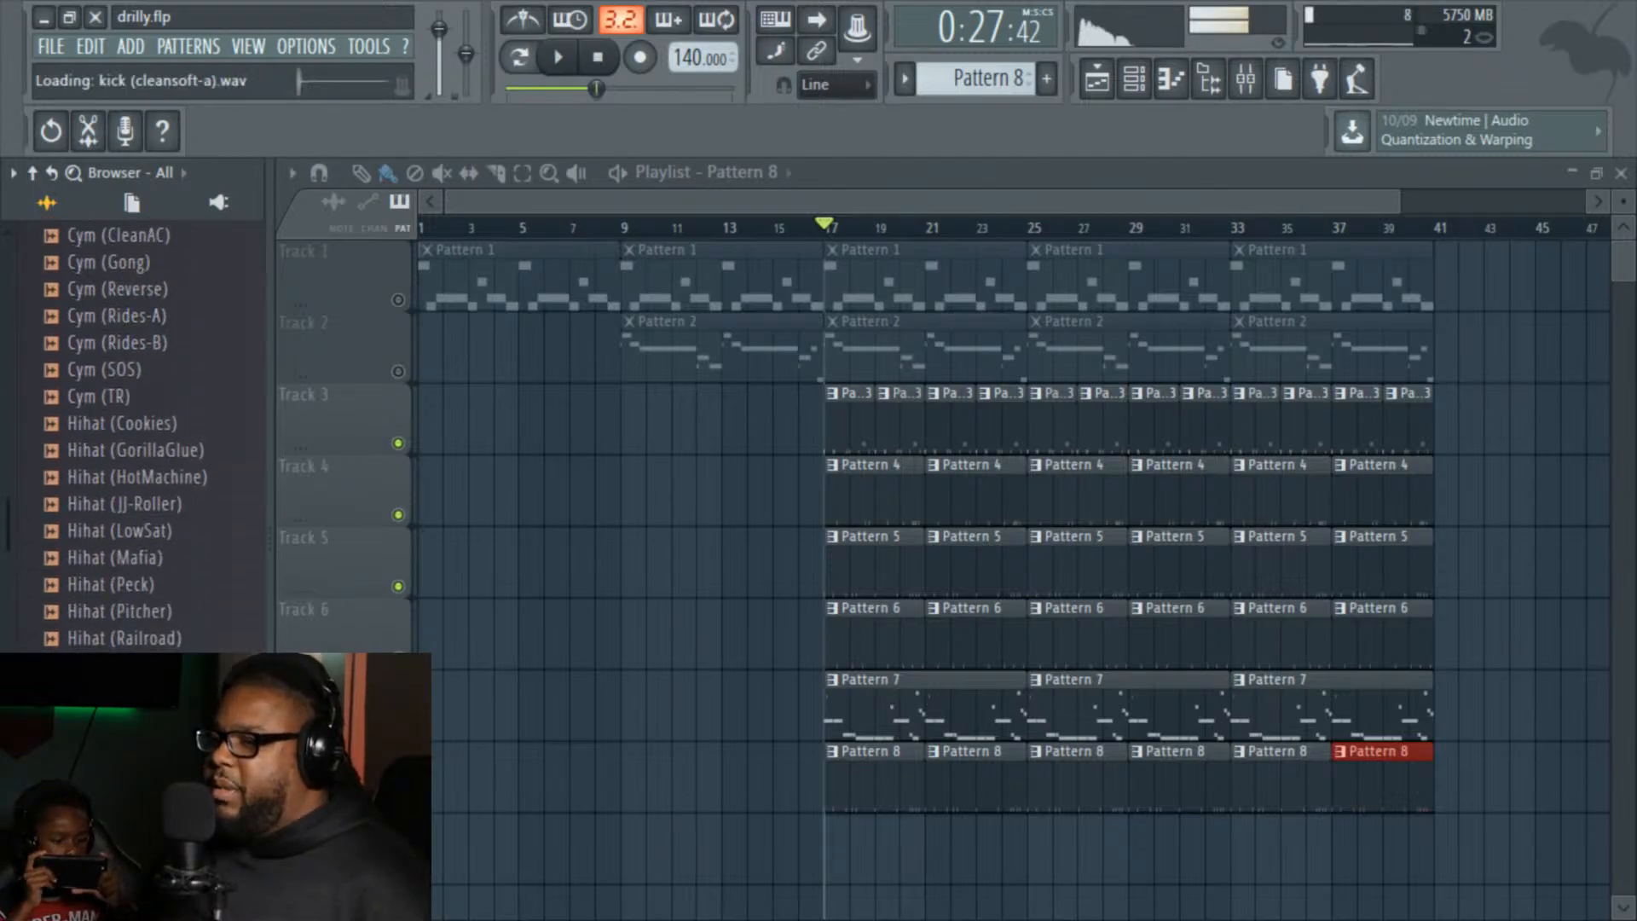
key("Up")
key("Up")
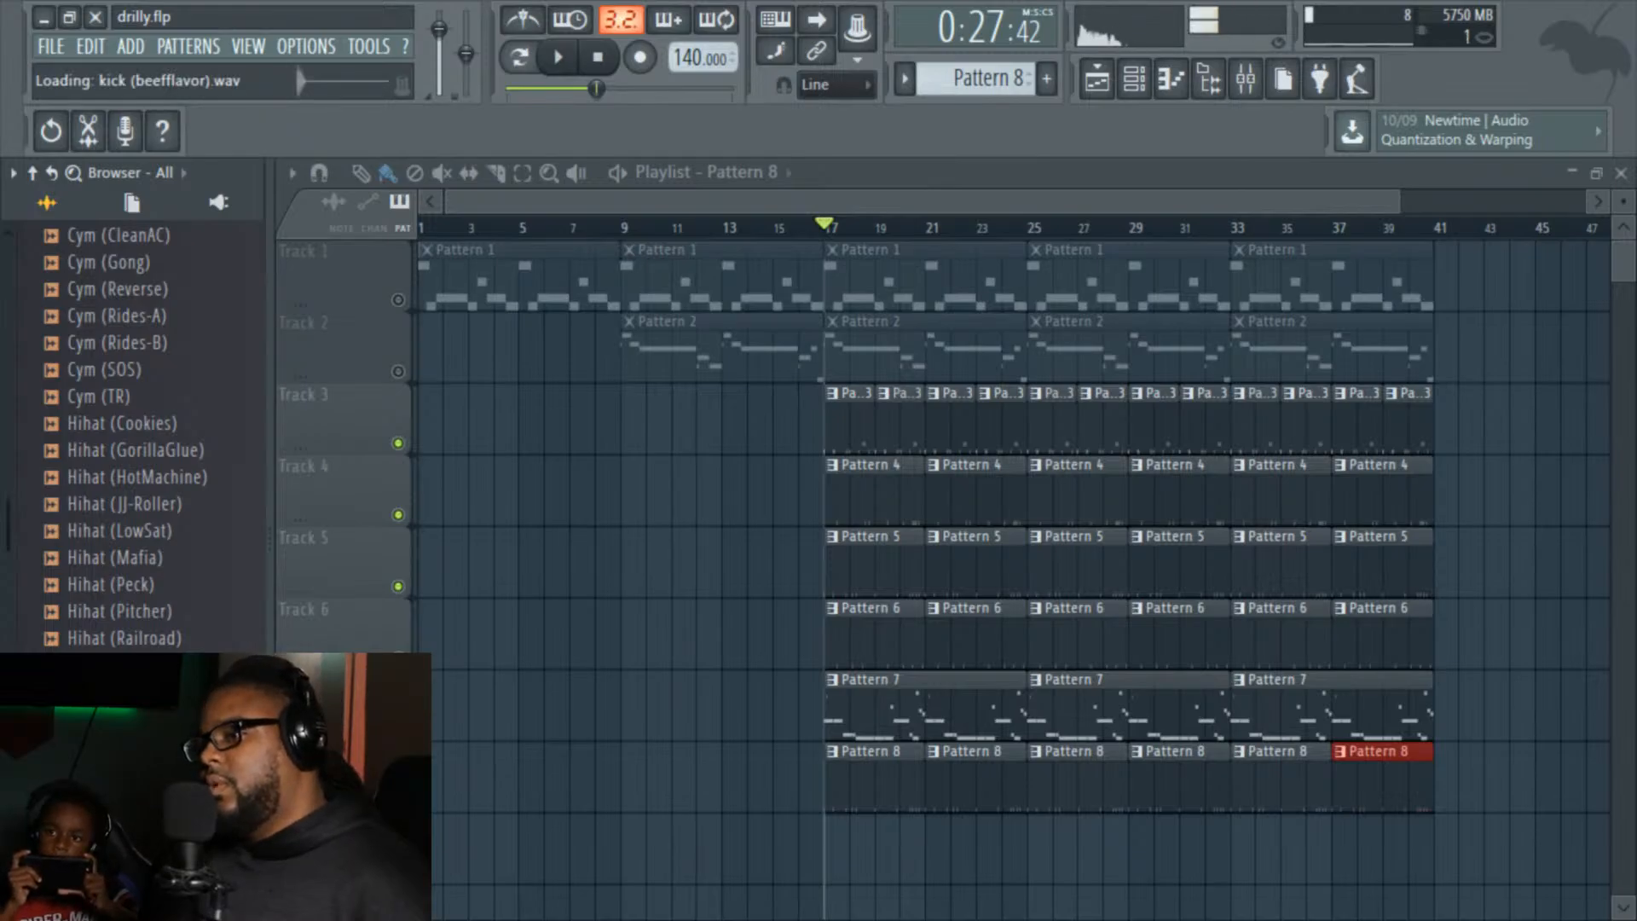
key("Down")
key("Down")
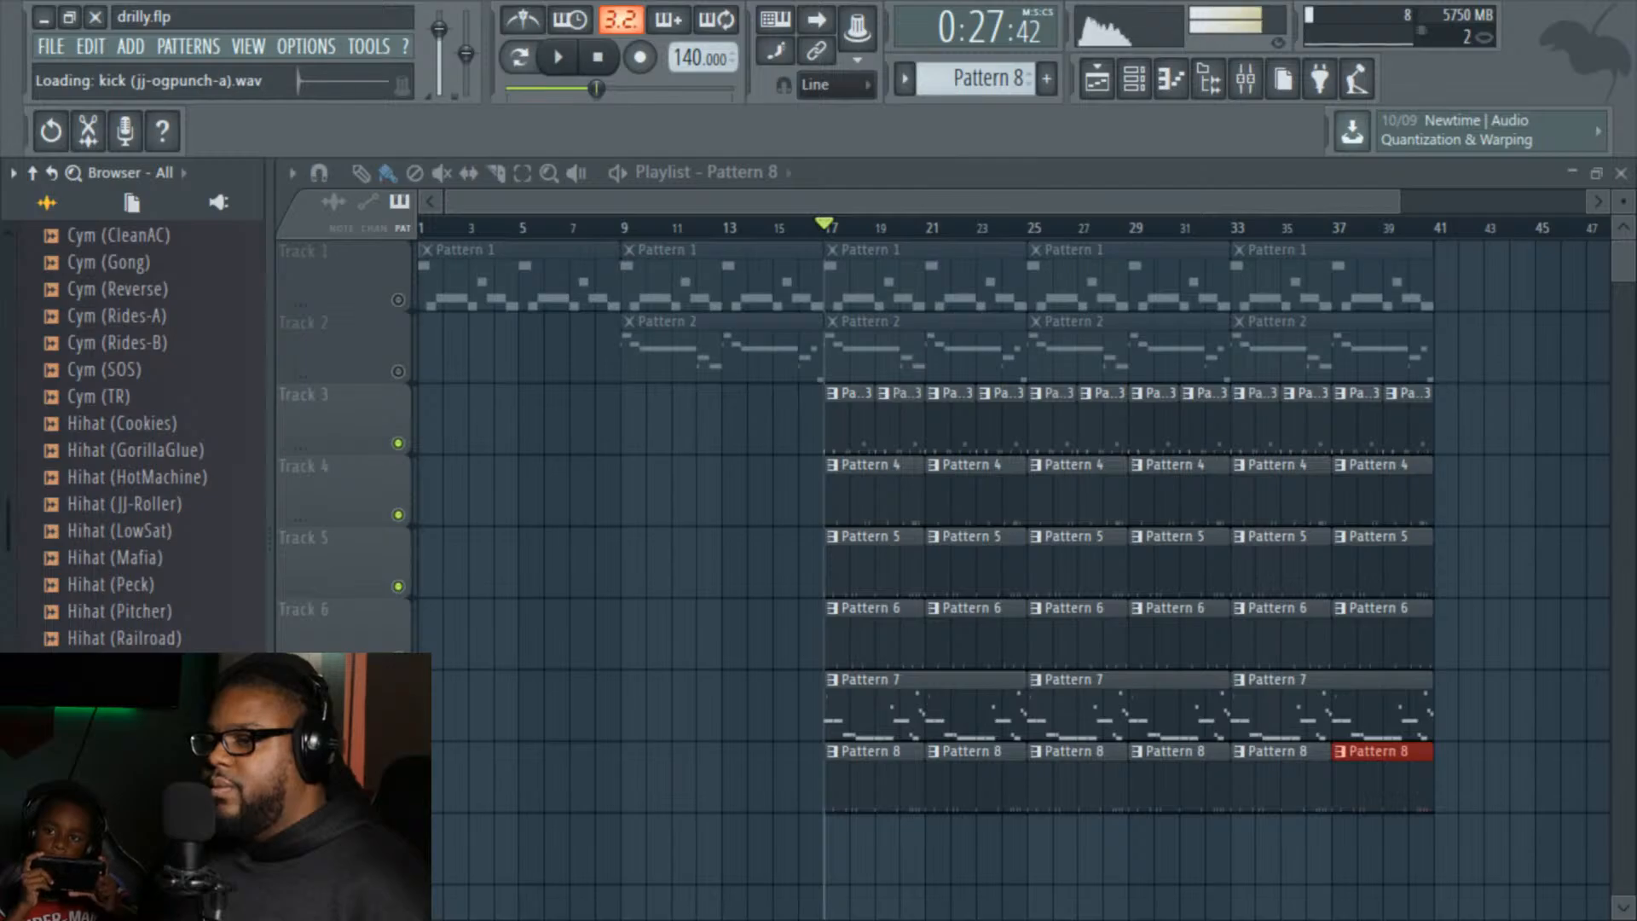
right_click(159, 897)
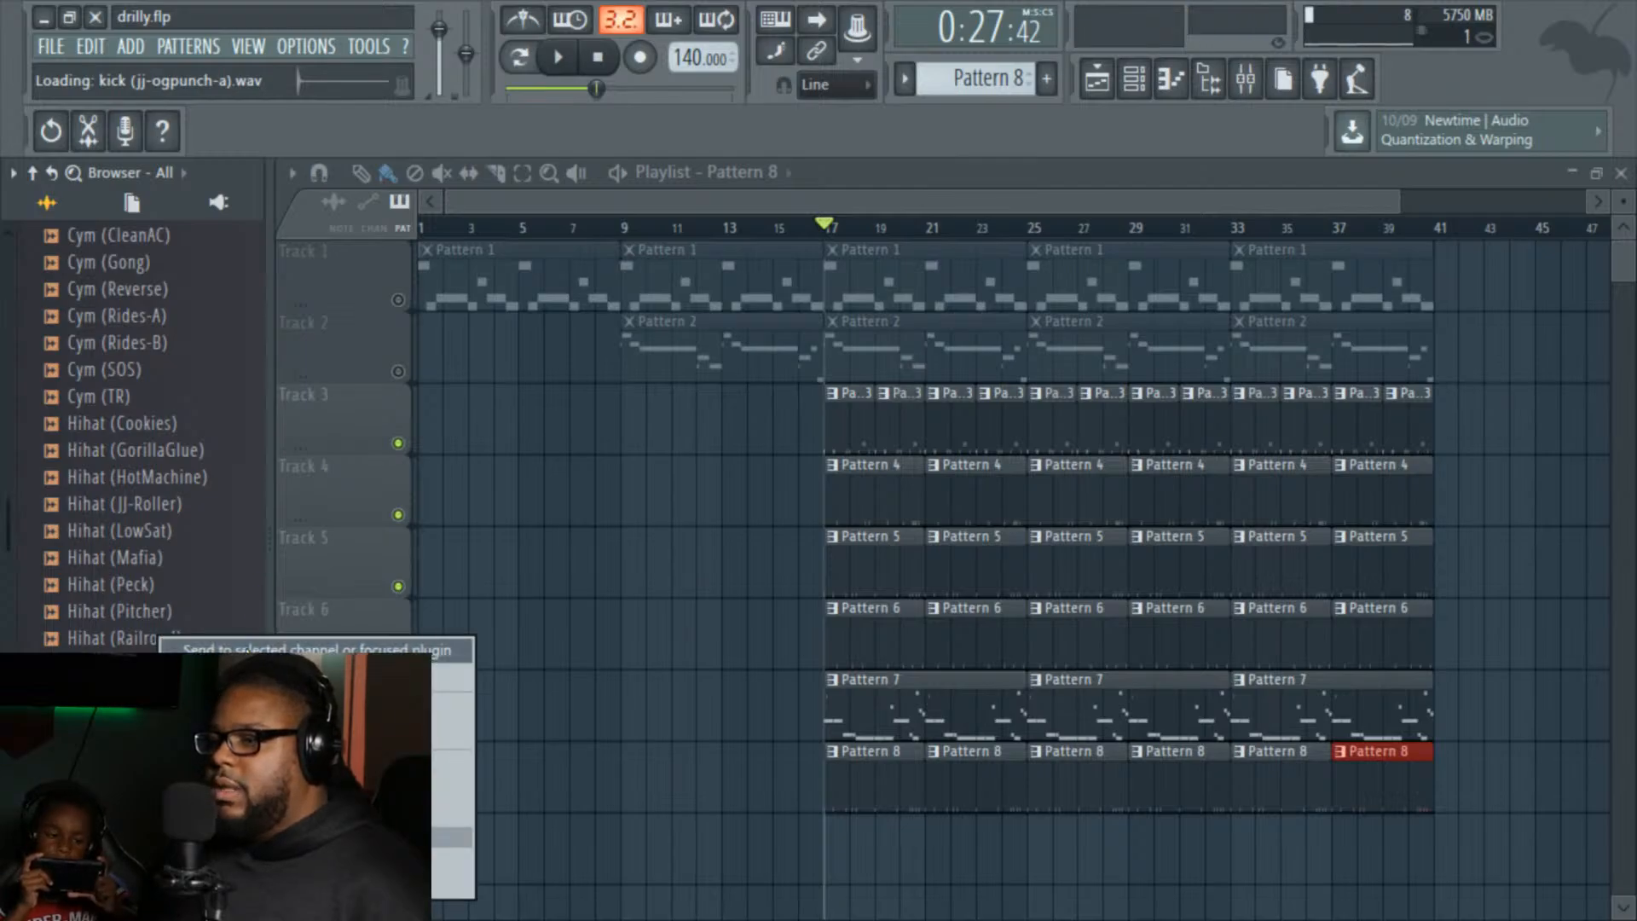
left_click(204, 836)
Step: Play the song, show the channel rack and solo the Kick (JJ-OGPunch-A) channel
key("space")
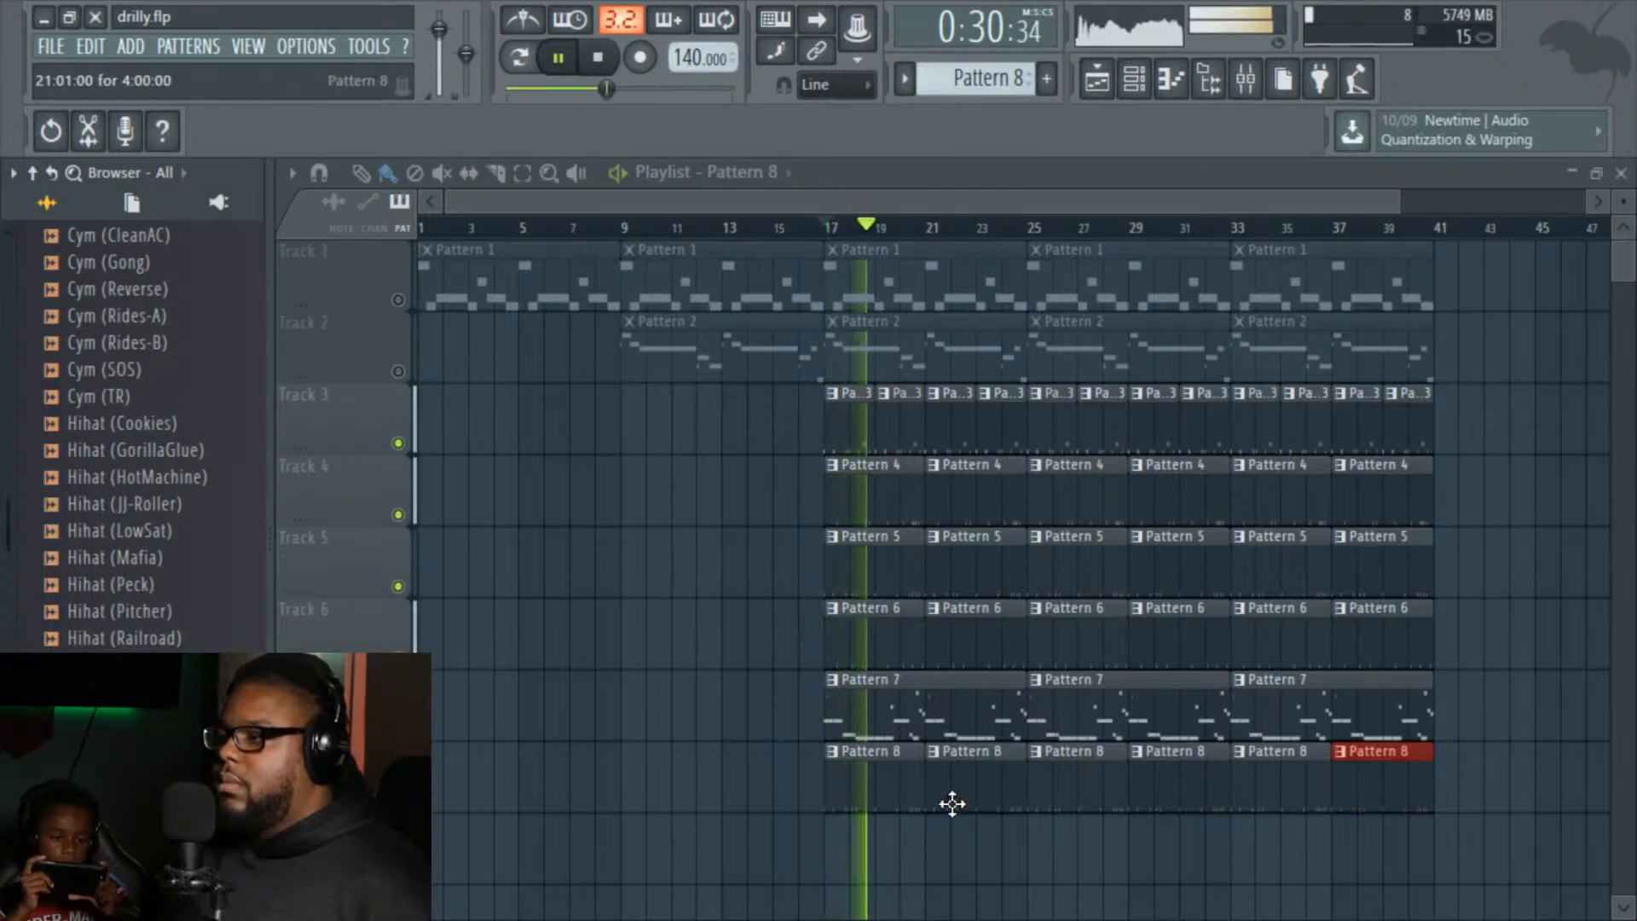
left_click(1134, 78)
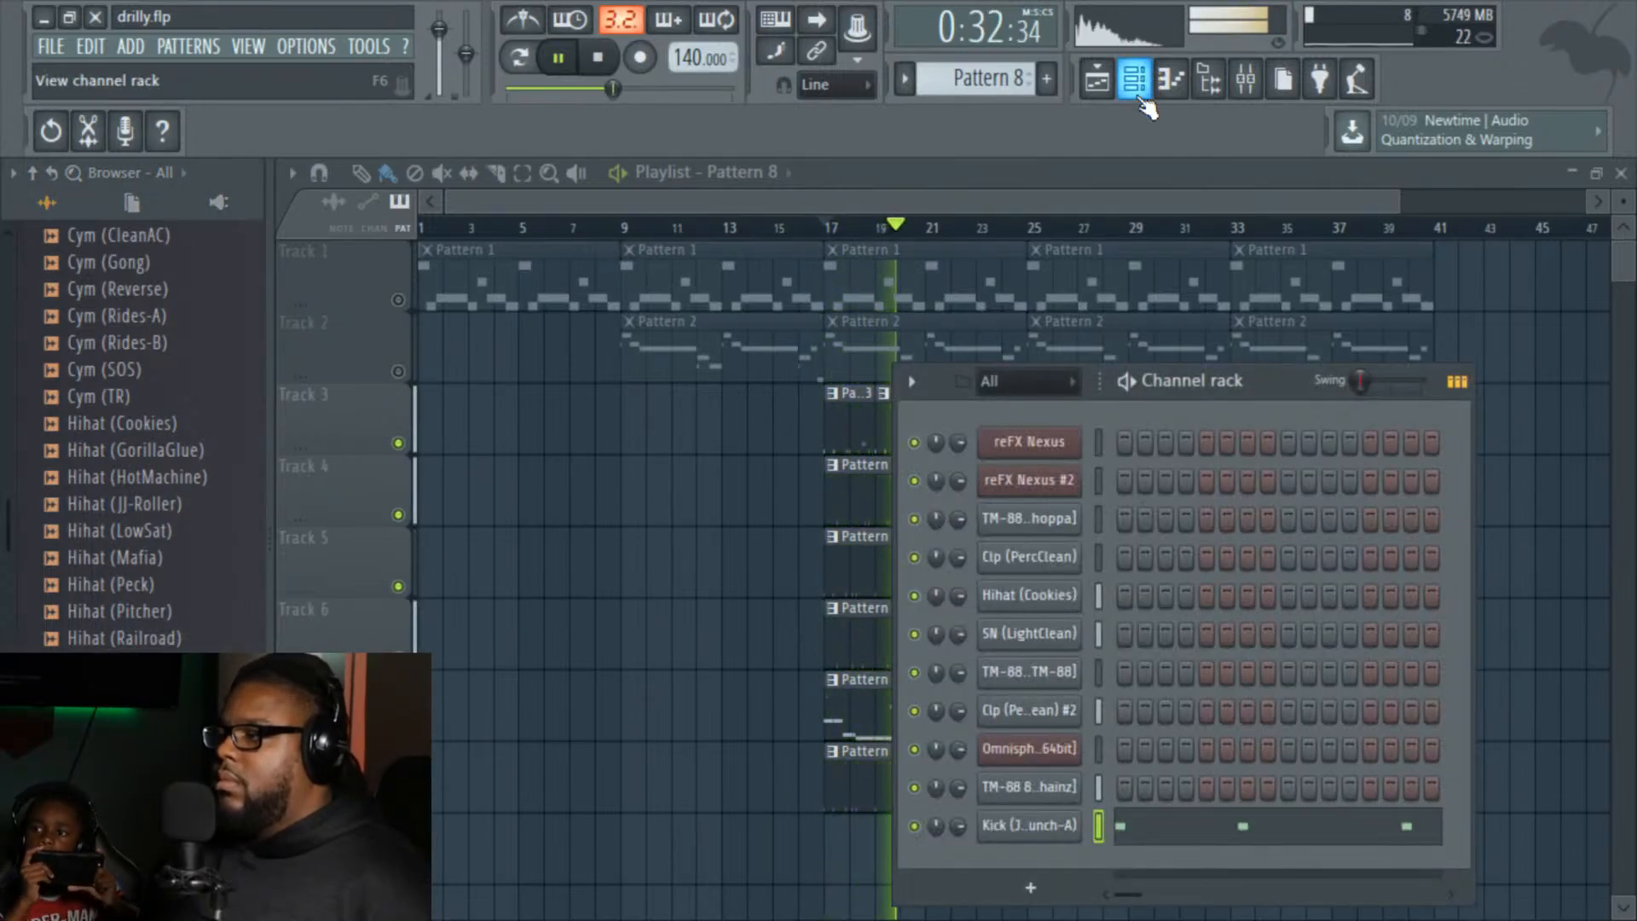
right_click(916, 827)
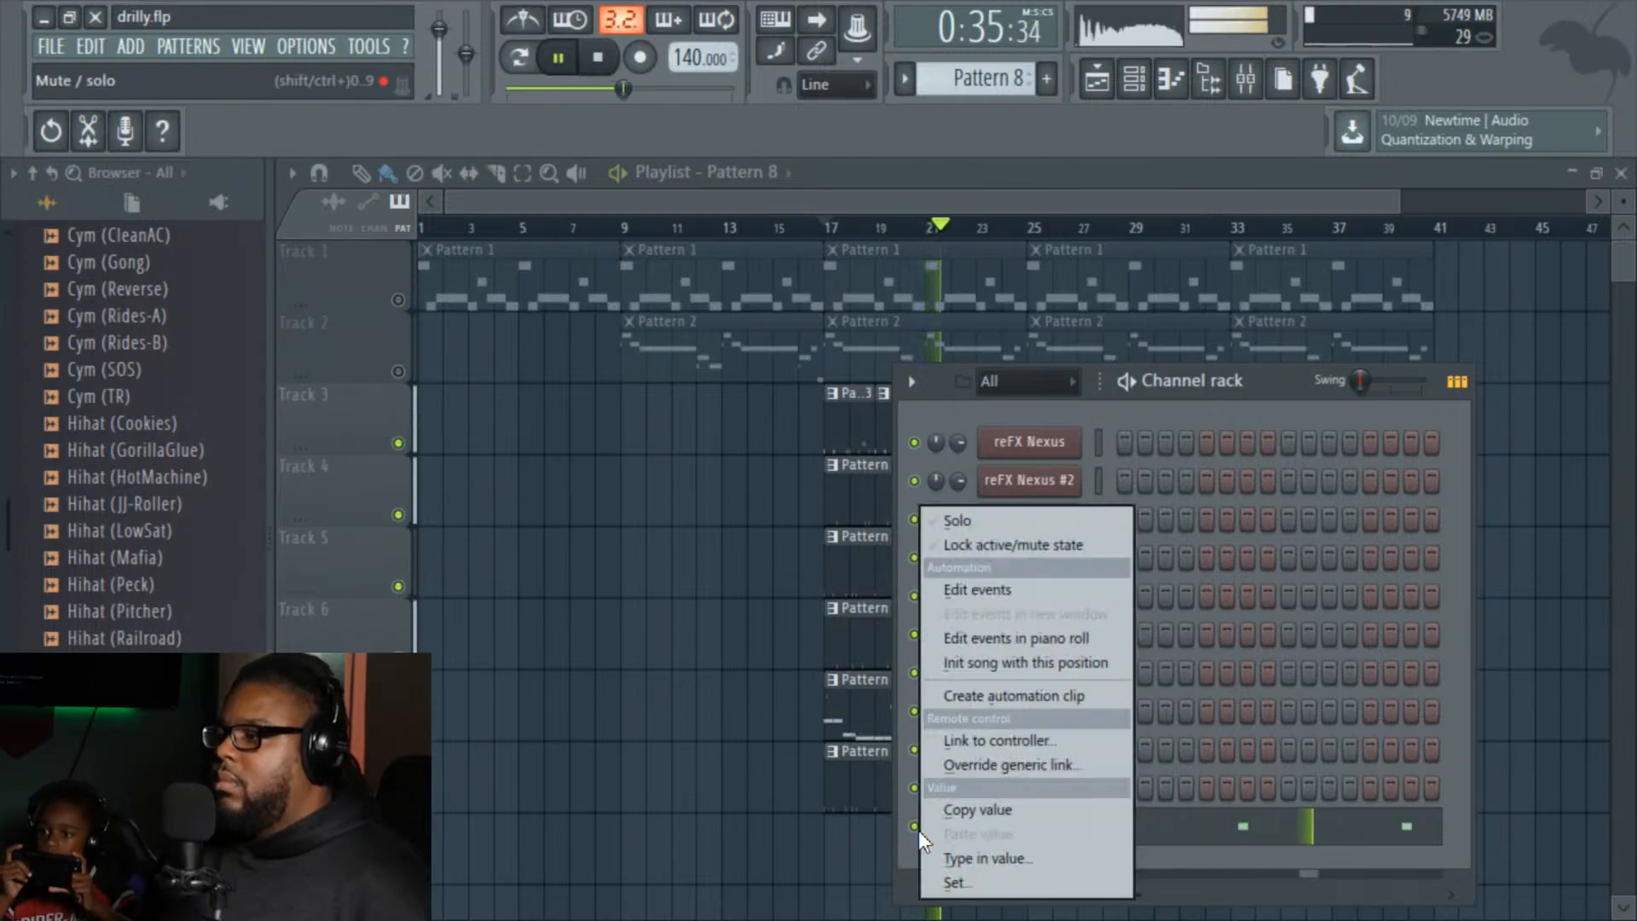
left_click(980, 519)
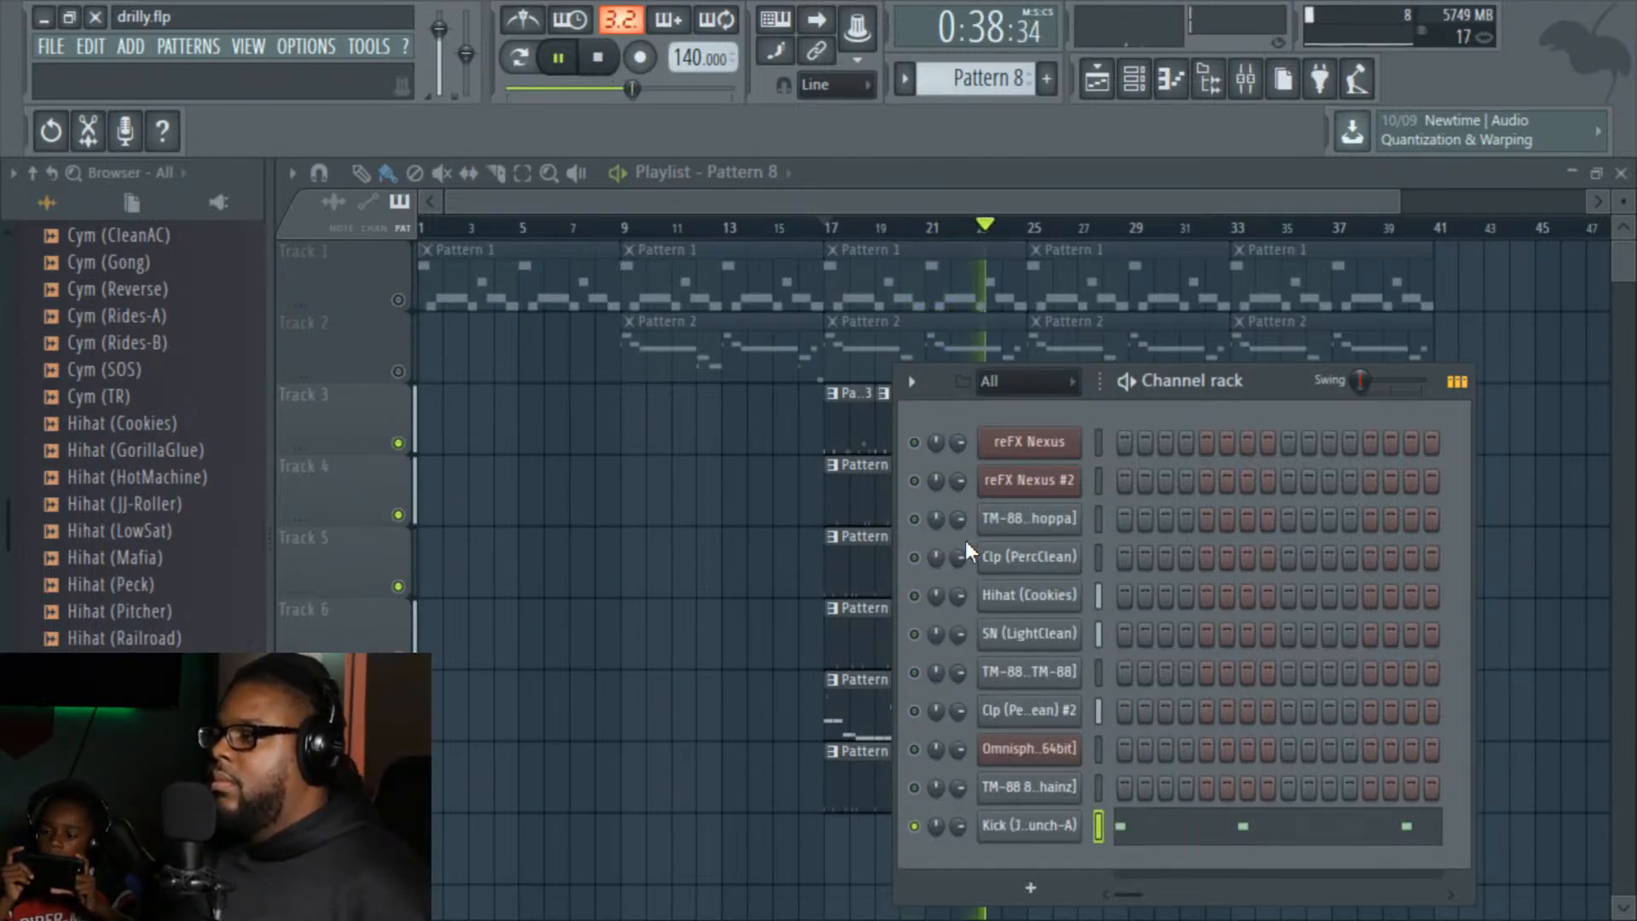
Step: Unmute the TM-88 Kicks [Metro X TM-88] channel alongside the soloed Kick (JJ-OGPunch-A) channel and check the punch kick's sampler settings
left_click(1245, 78)
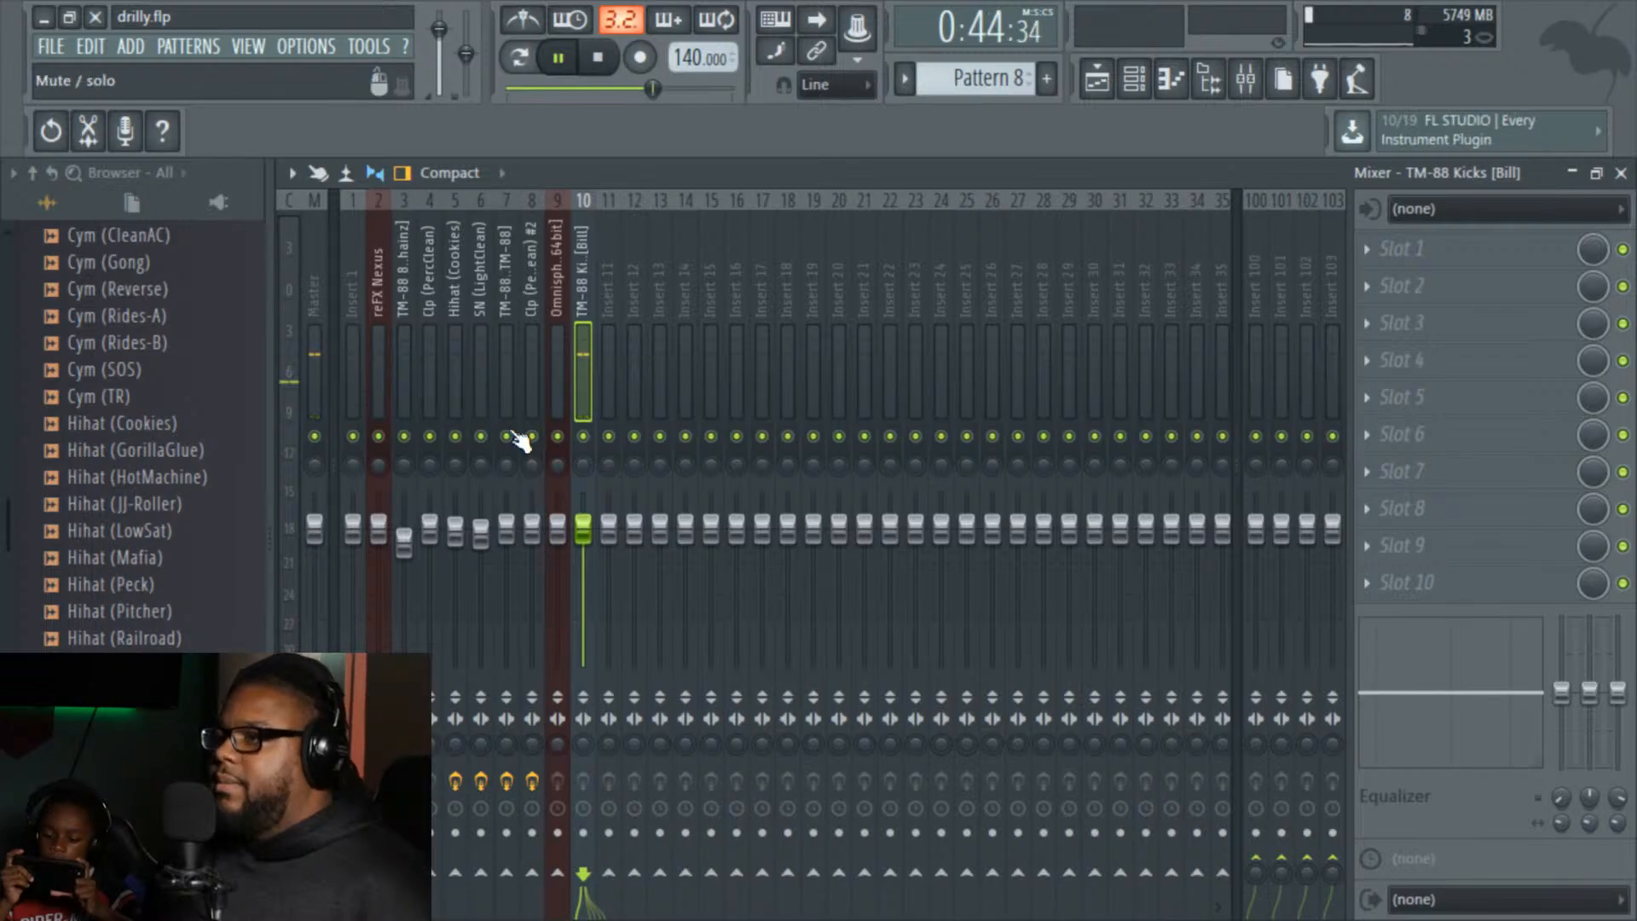
left_click(1134, 77)
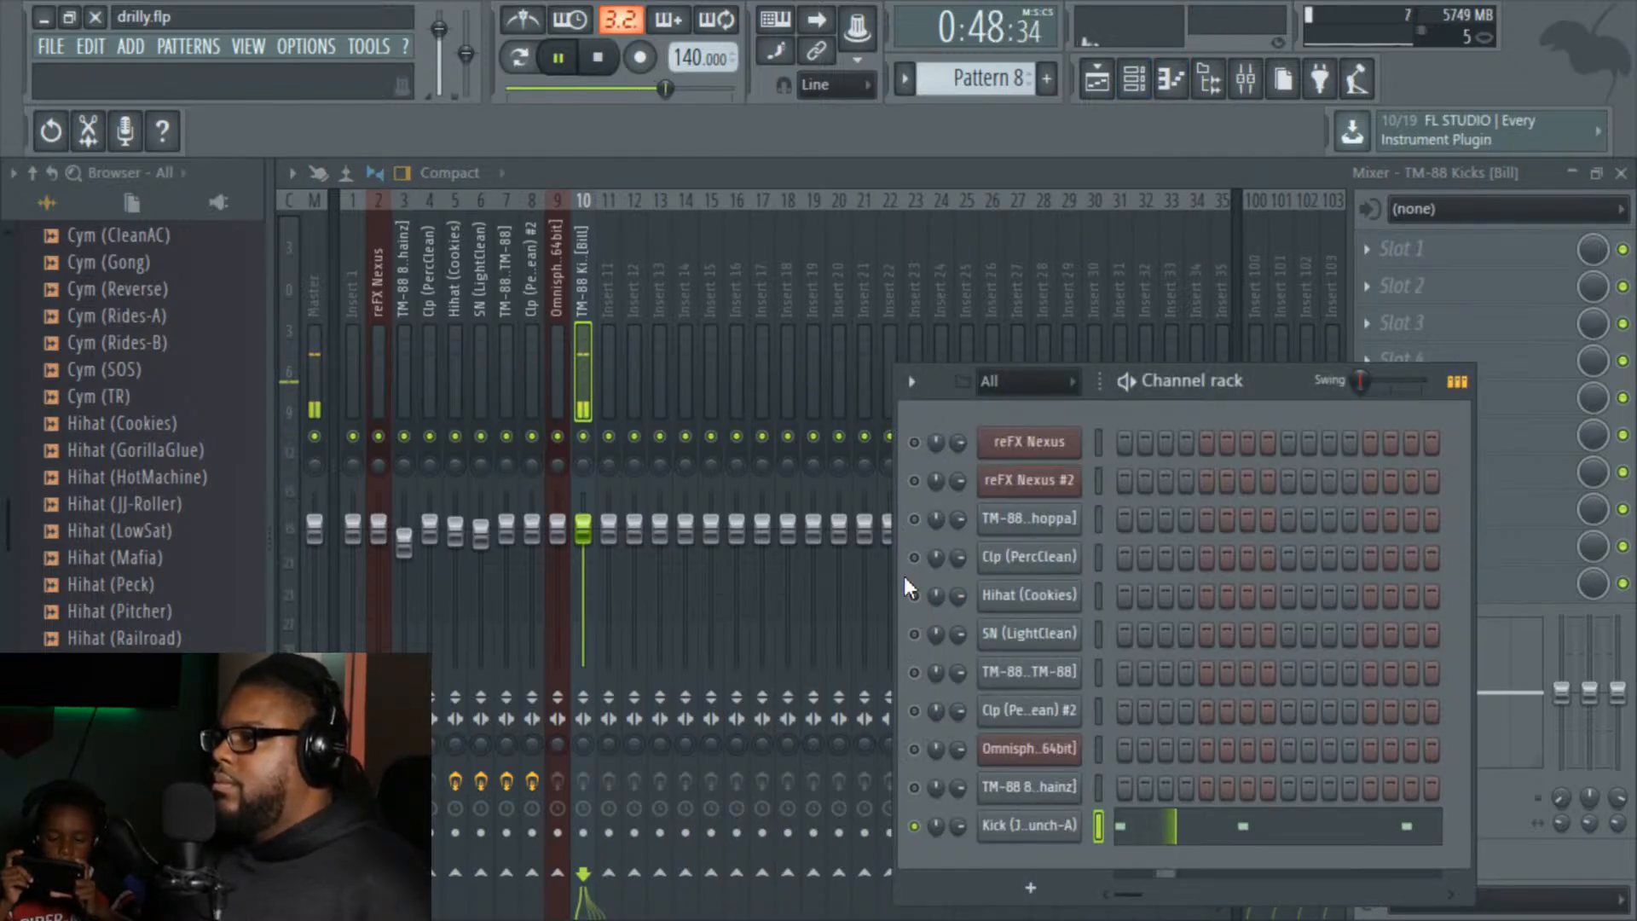
left_click(914, 672)
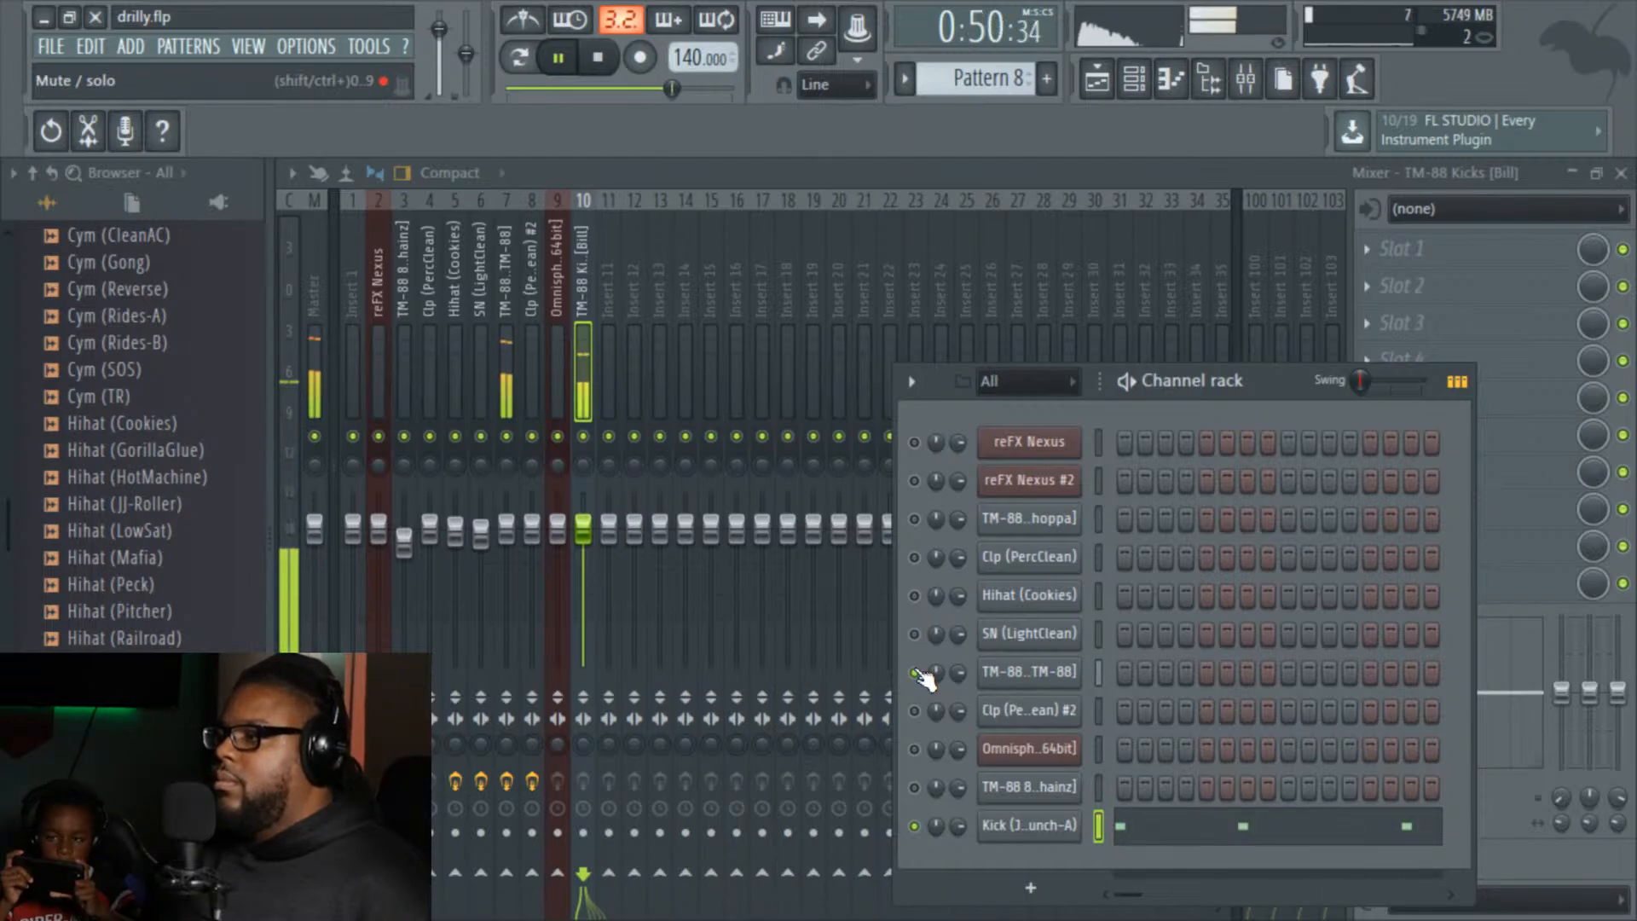
left_click(1053, 831)
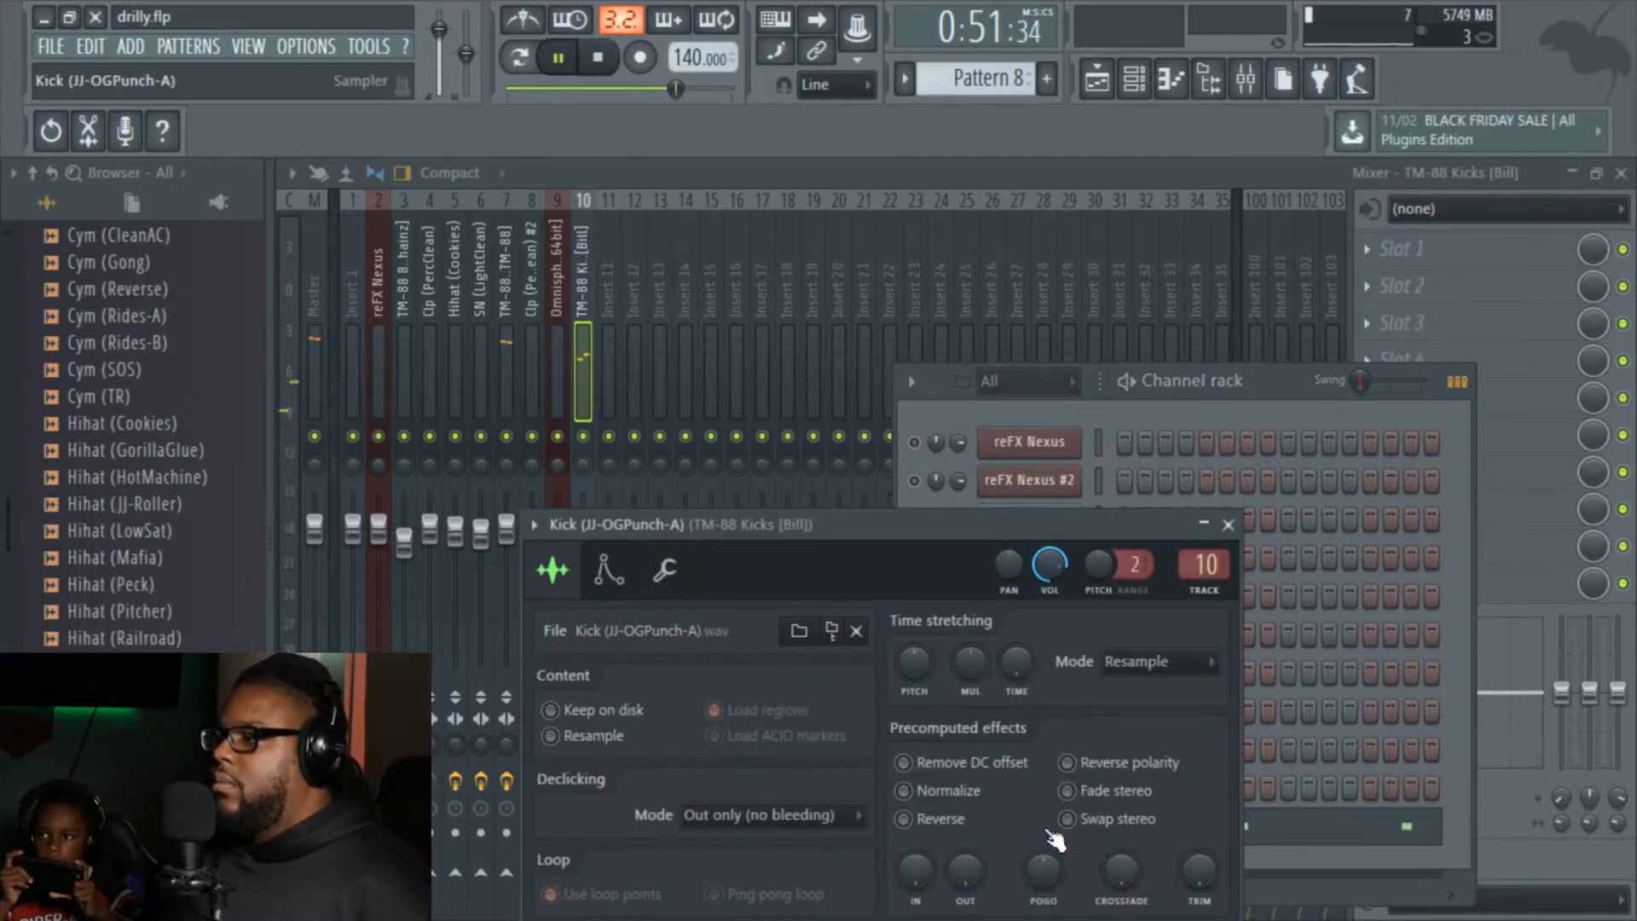
left_click(984, 403)
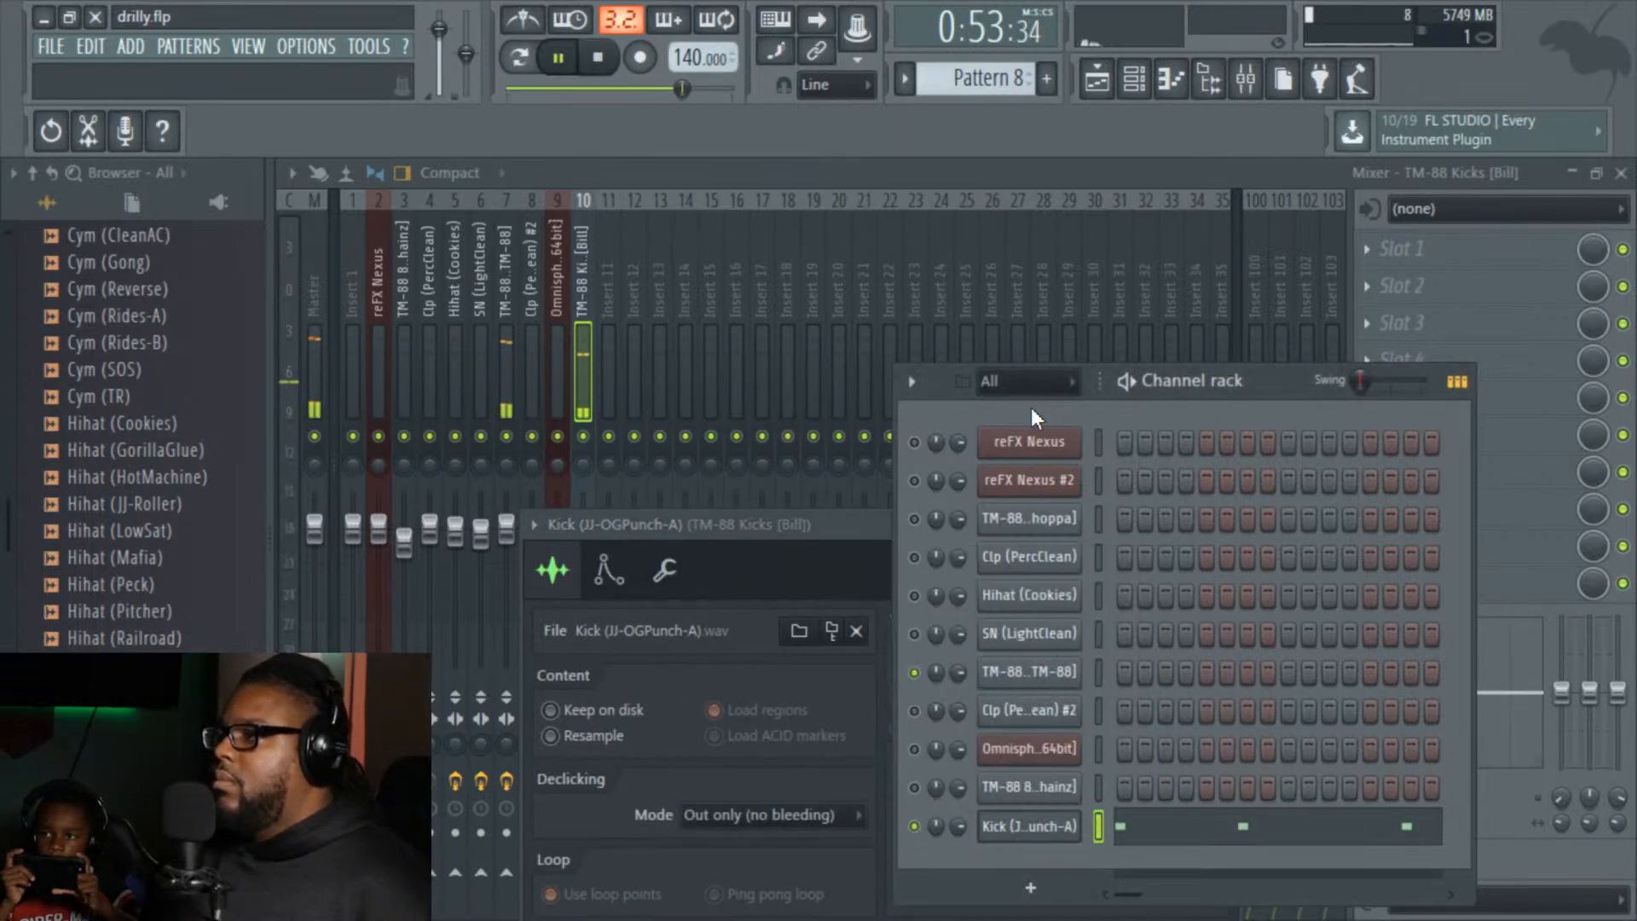
Step: Set band 7 of the TM-88 Kicks [Metro X TM-88] mixer track's Fruity Parametric EQ 2 to low pass and lower its cutoff
left_click(590, 285)
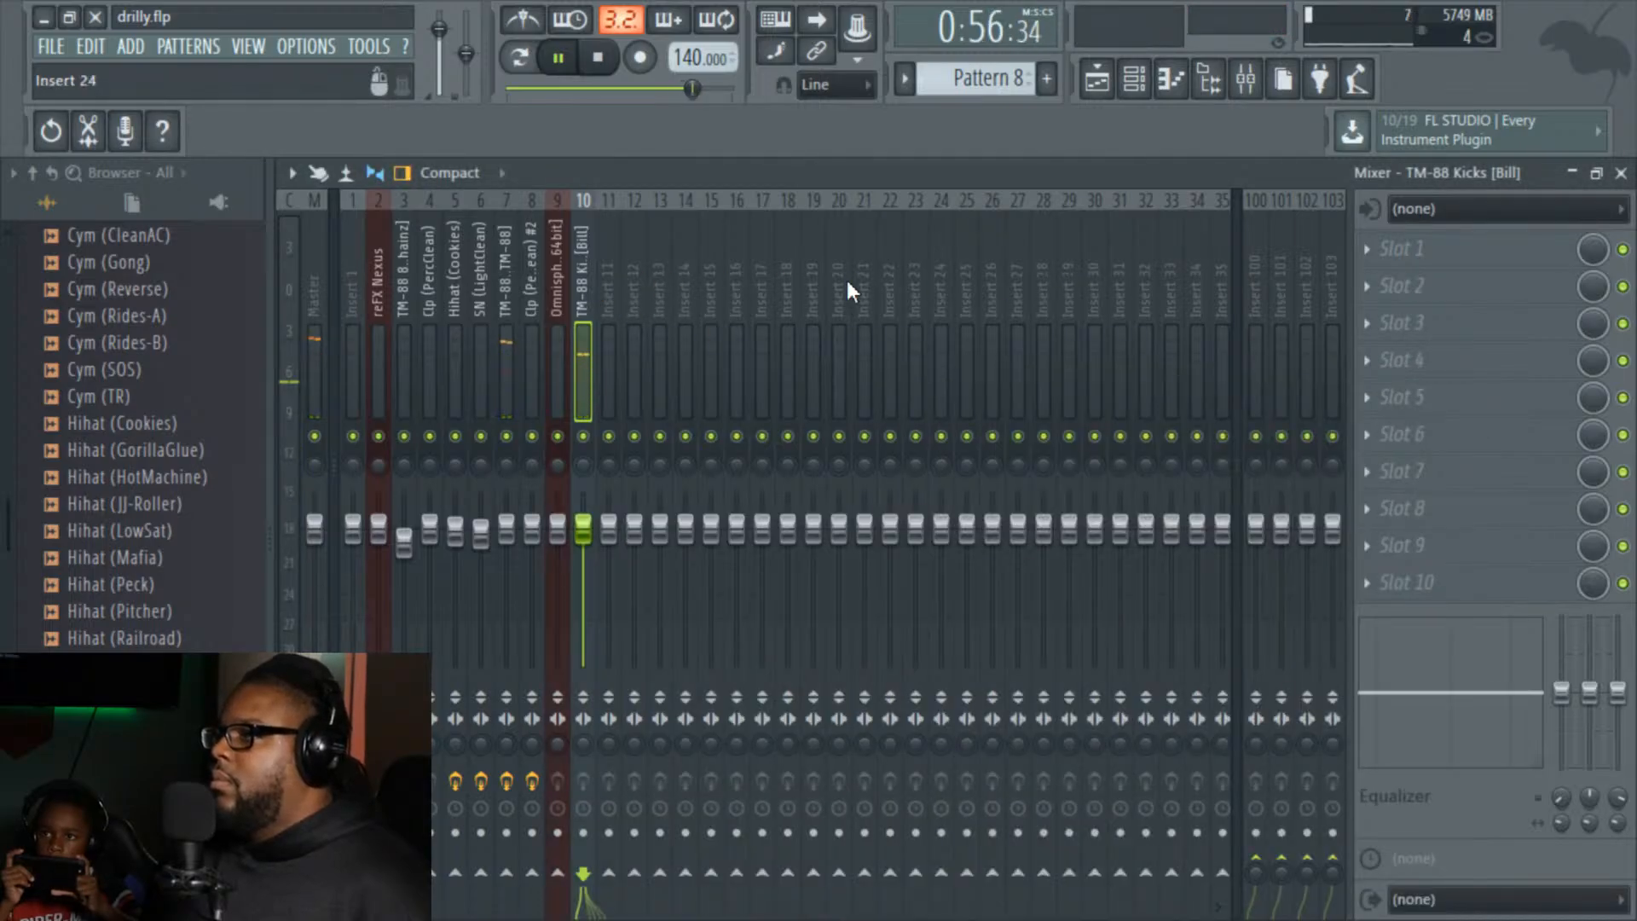
left_click(507, 268)
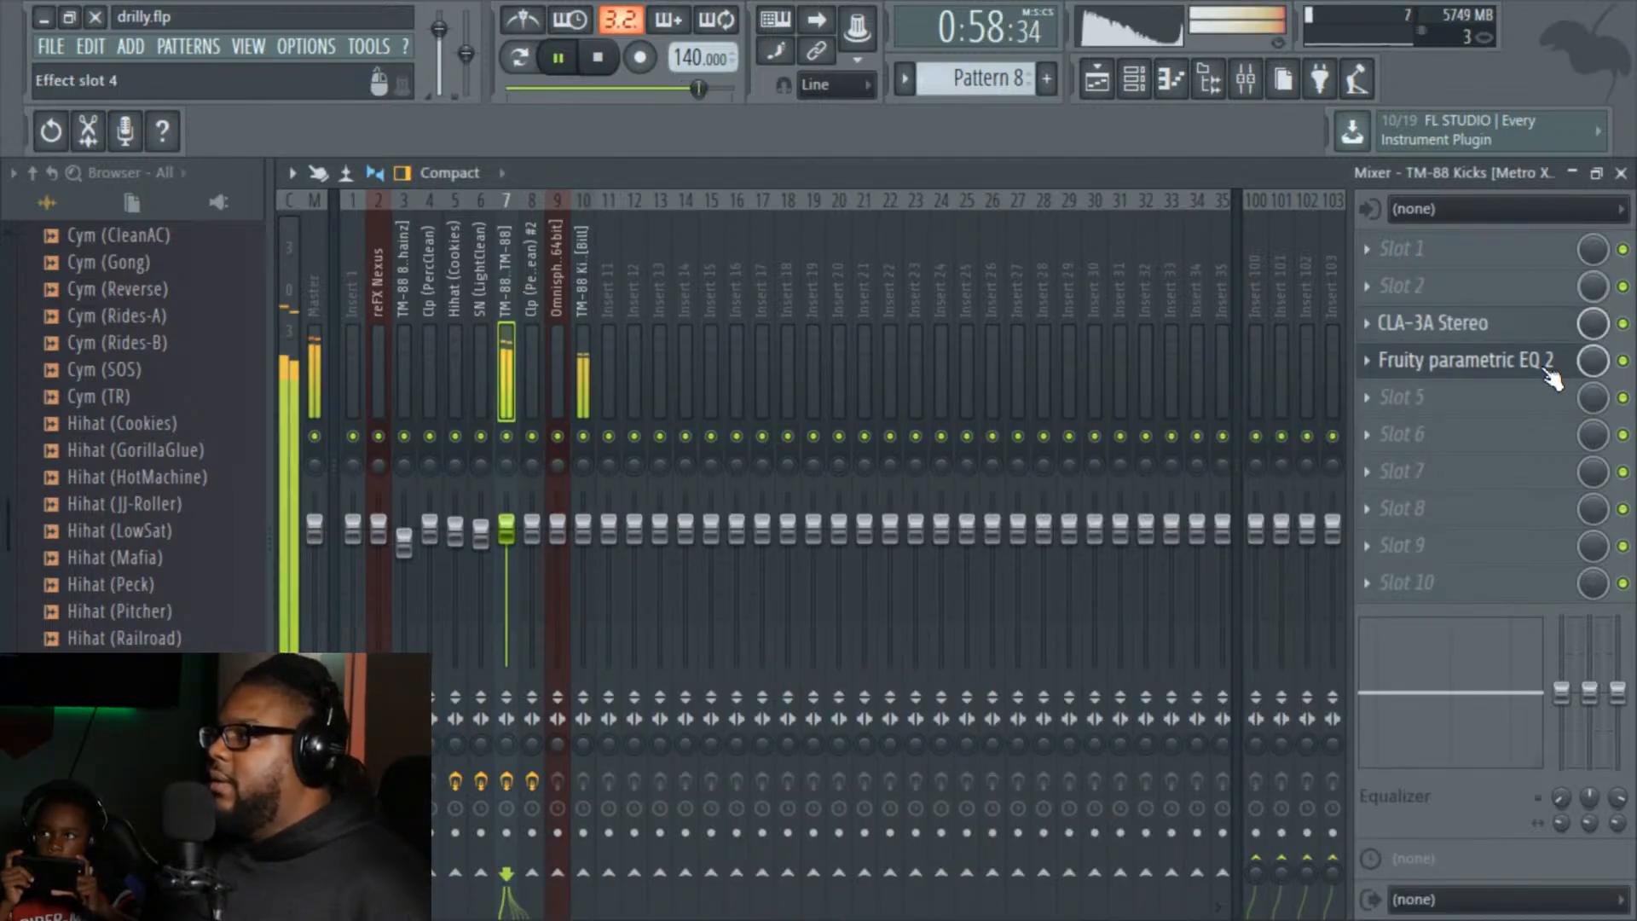
left_click(1463, 360)
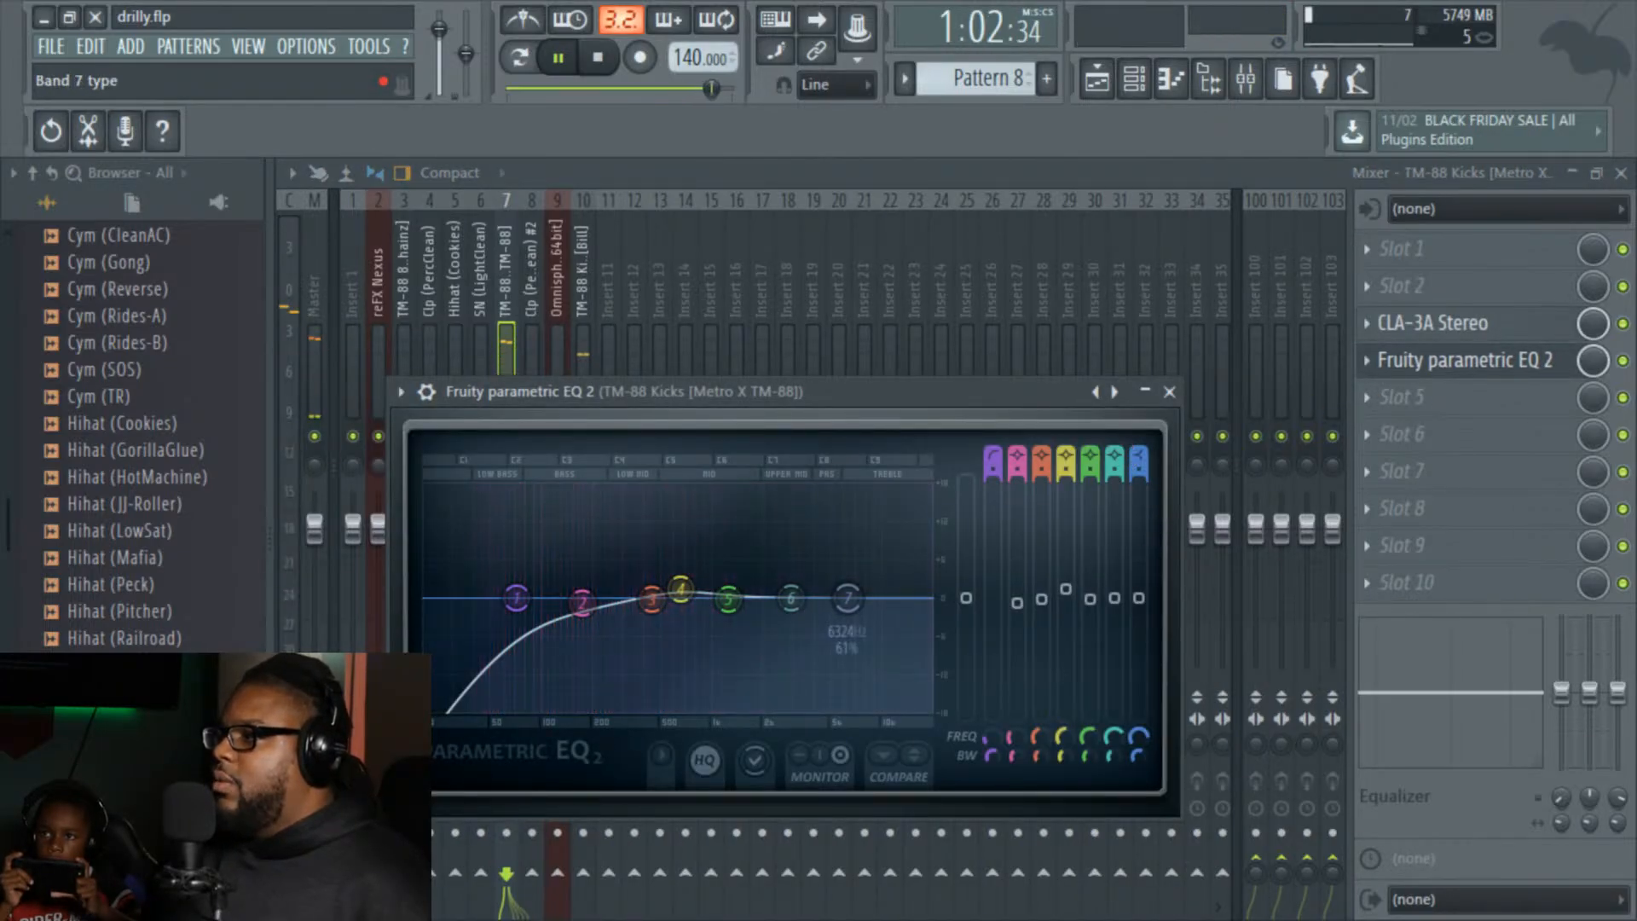
right_click(1139, 462)
left_click(1161, 474)
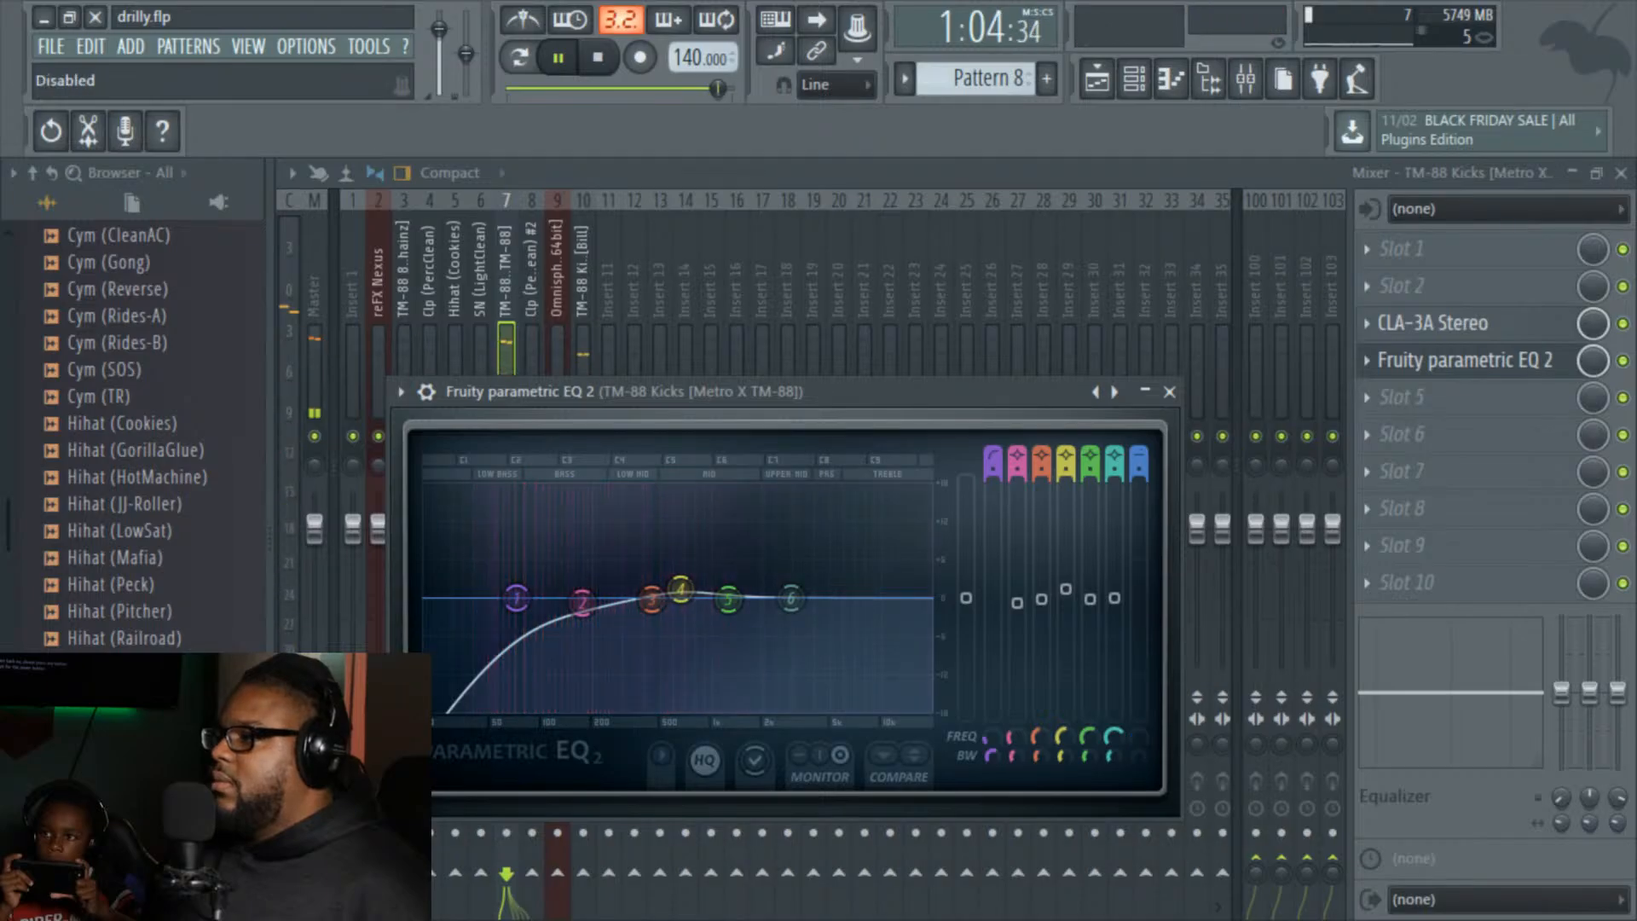
mouse_move(1139, 462)
left_mouse_down()
mouse_move(1139, 425)
mouse_move(1139, 456)
left_mouse_up()
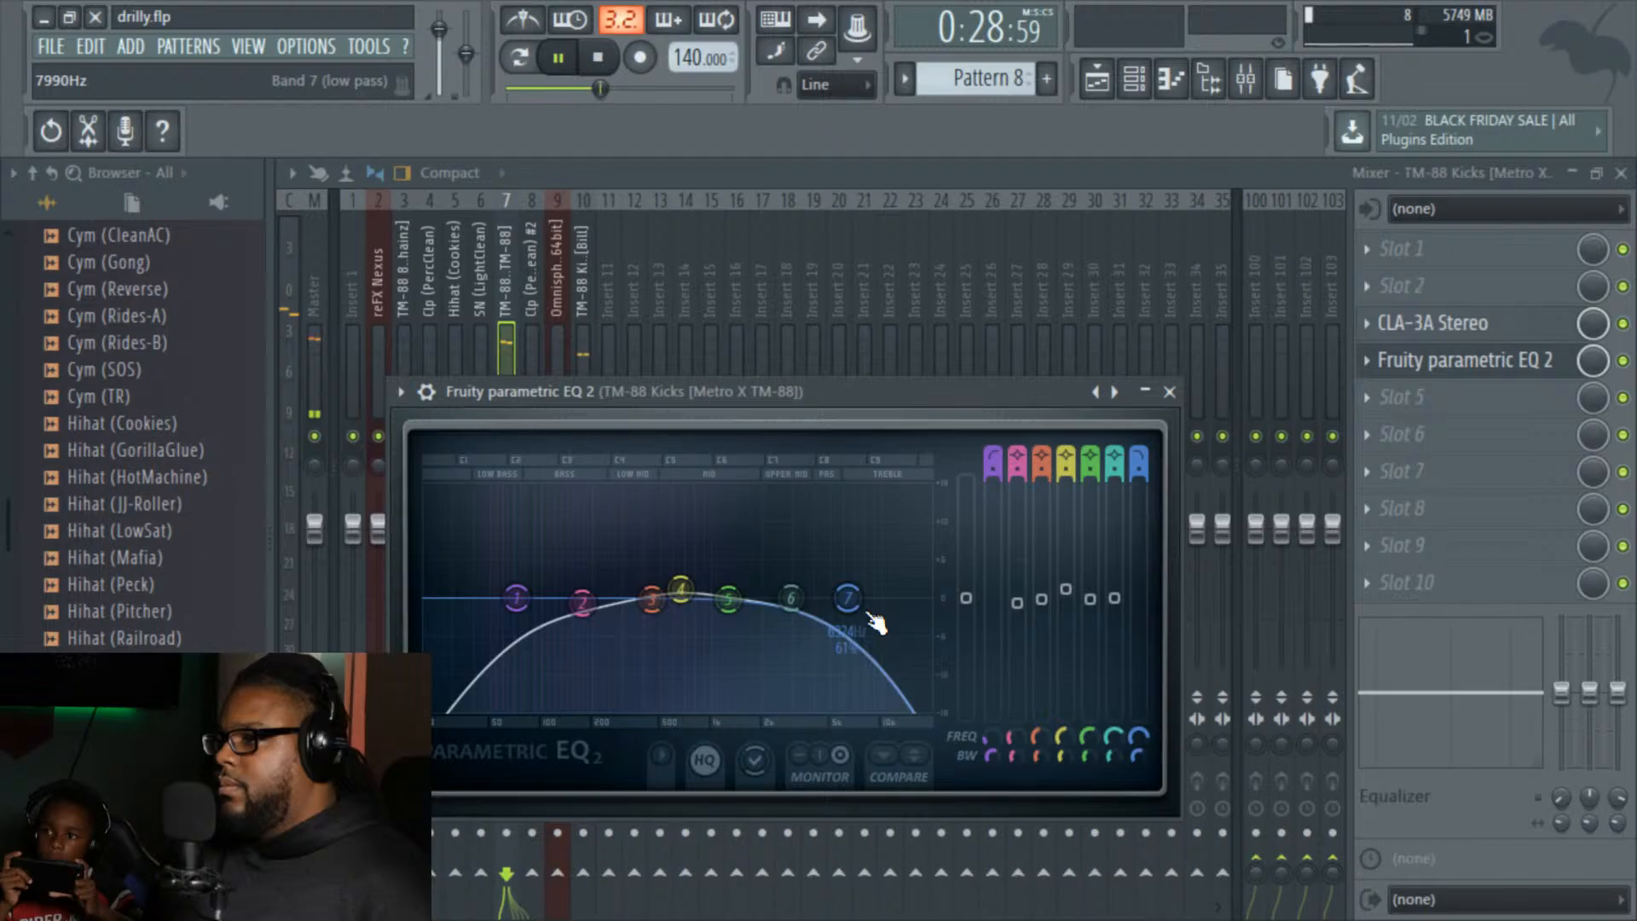
left_click_drag(847, 597, 789, 597)
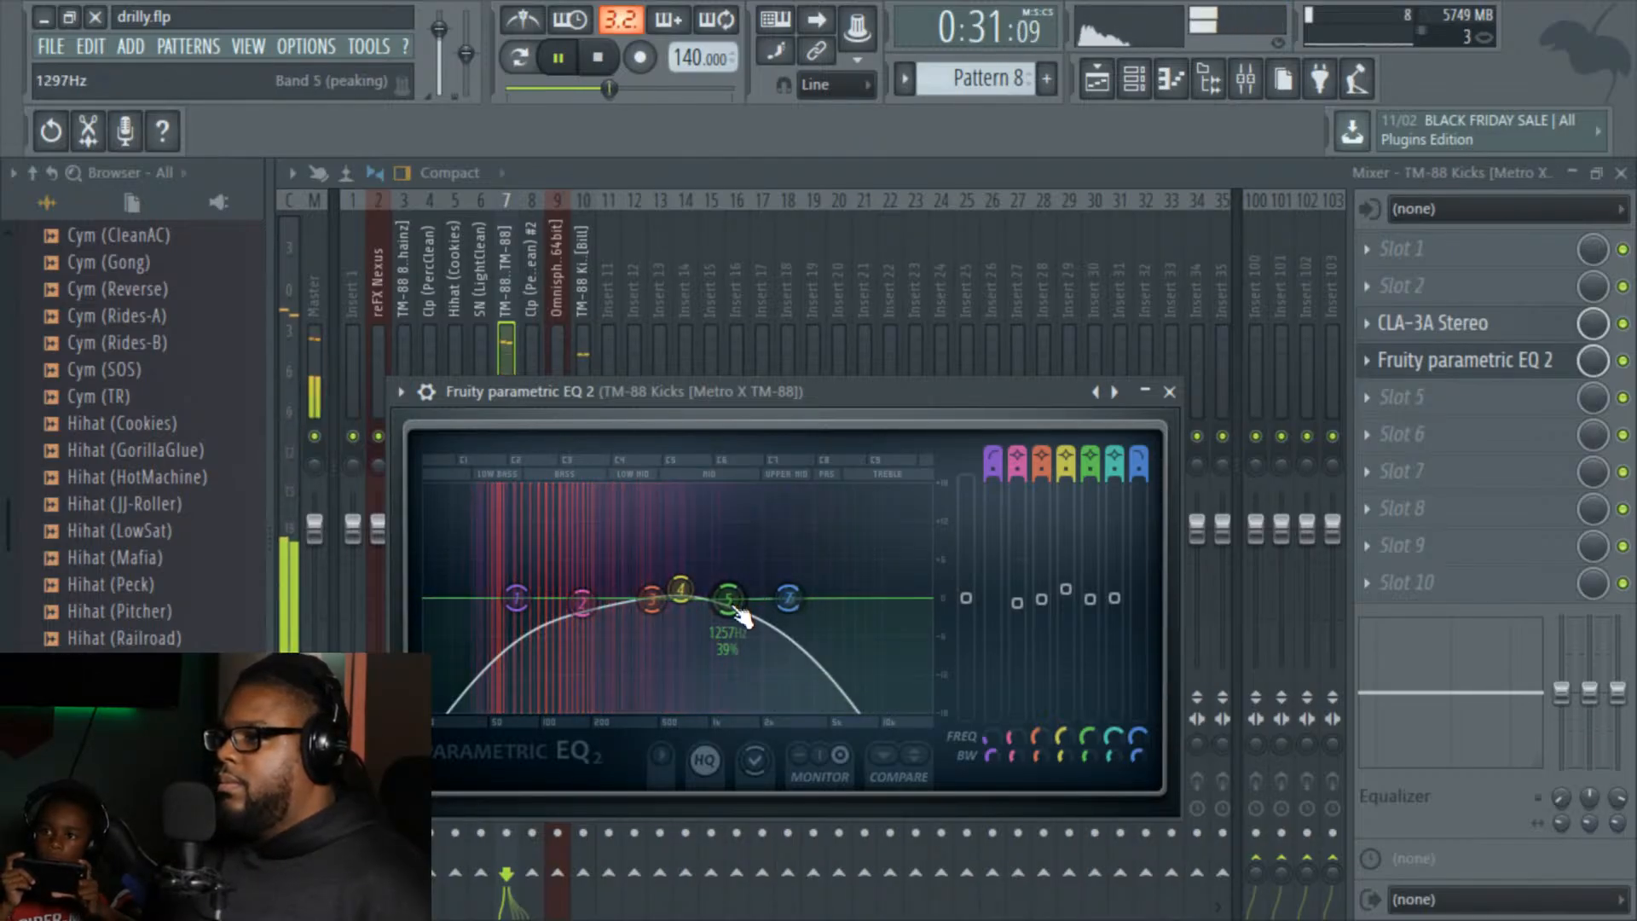
Step: Sweep the kick EQ with band 5 boosted, narrow it into a slight cut, and lower the band 7 low-pass cutoff further
left_click_drag(716, 499, 772, 501)
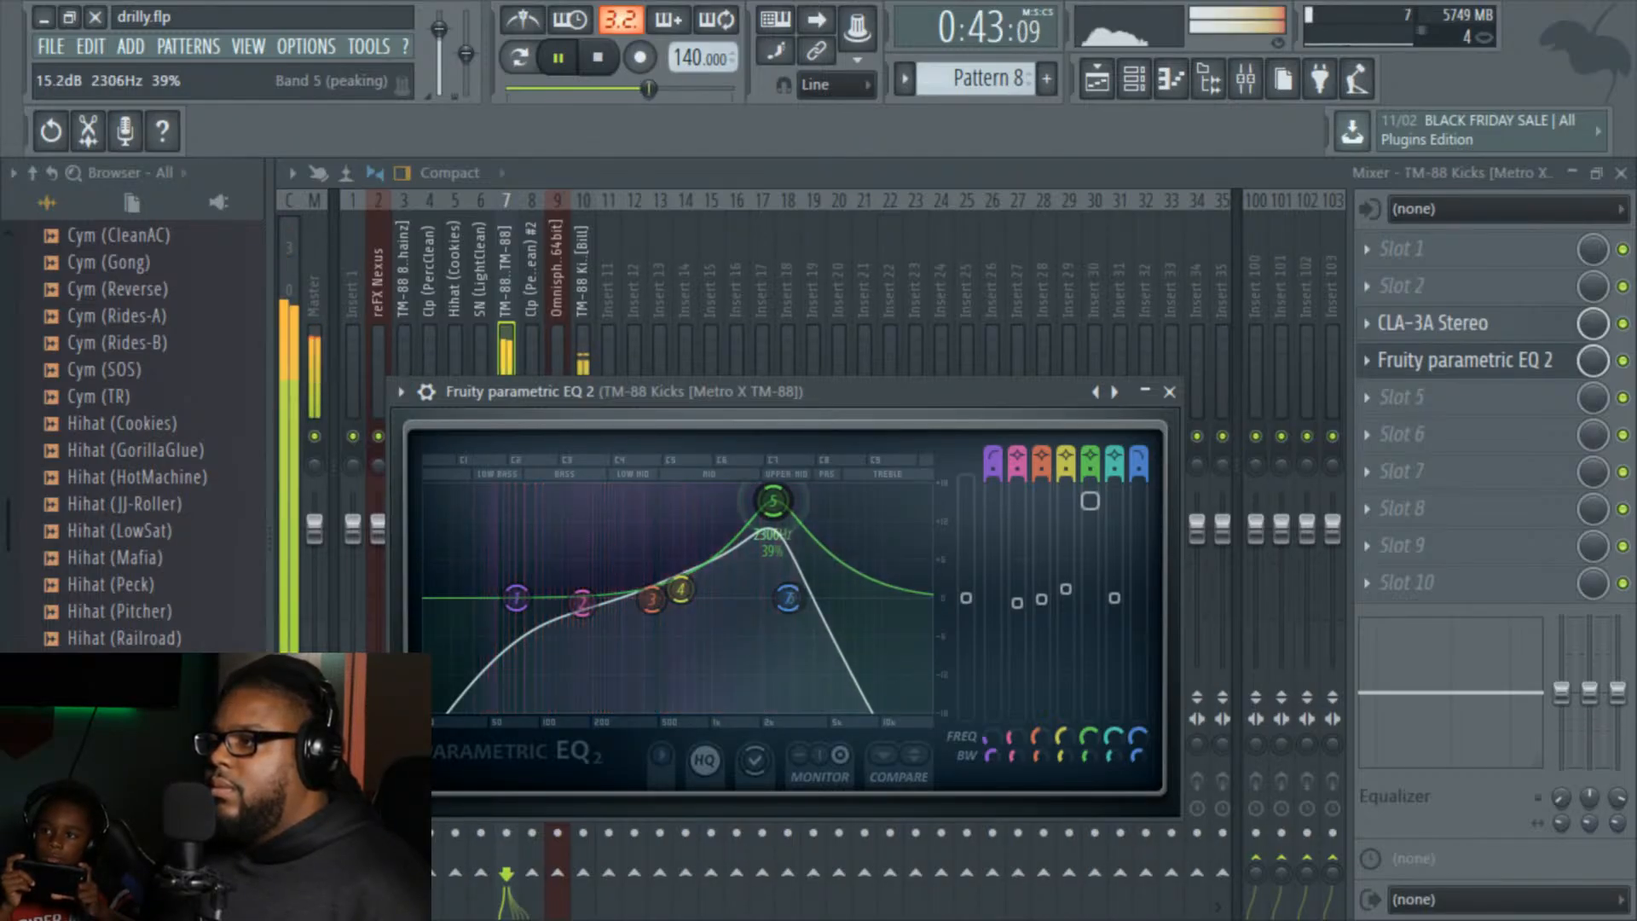
left_click_drag(773, 501, 714, 510)
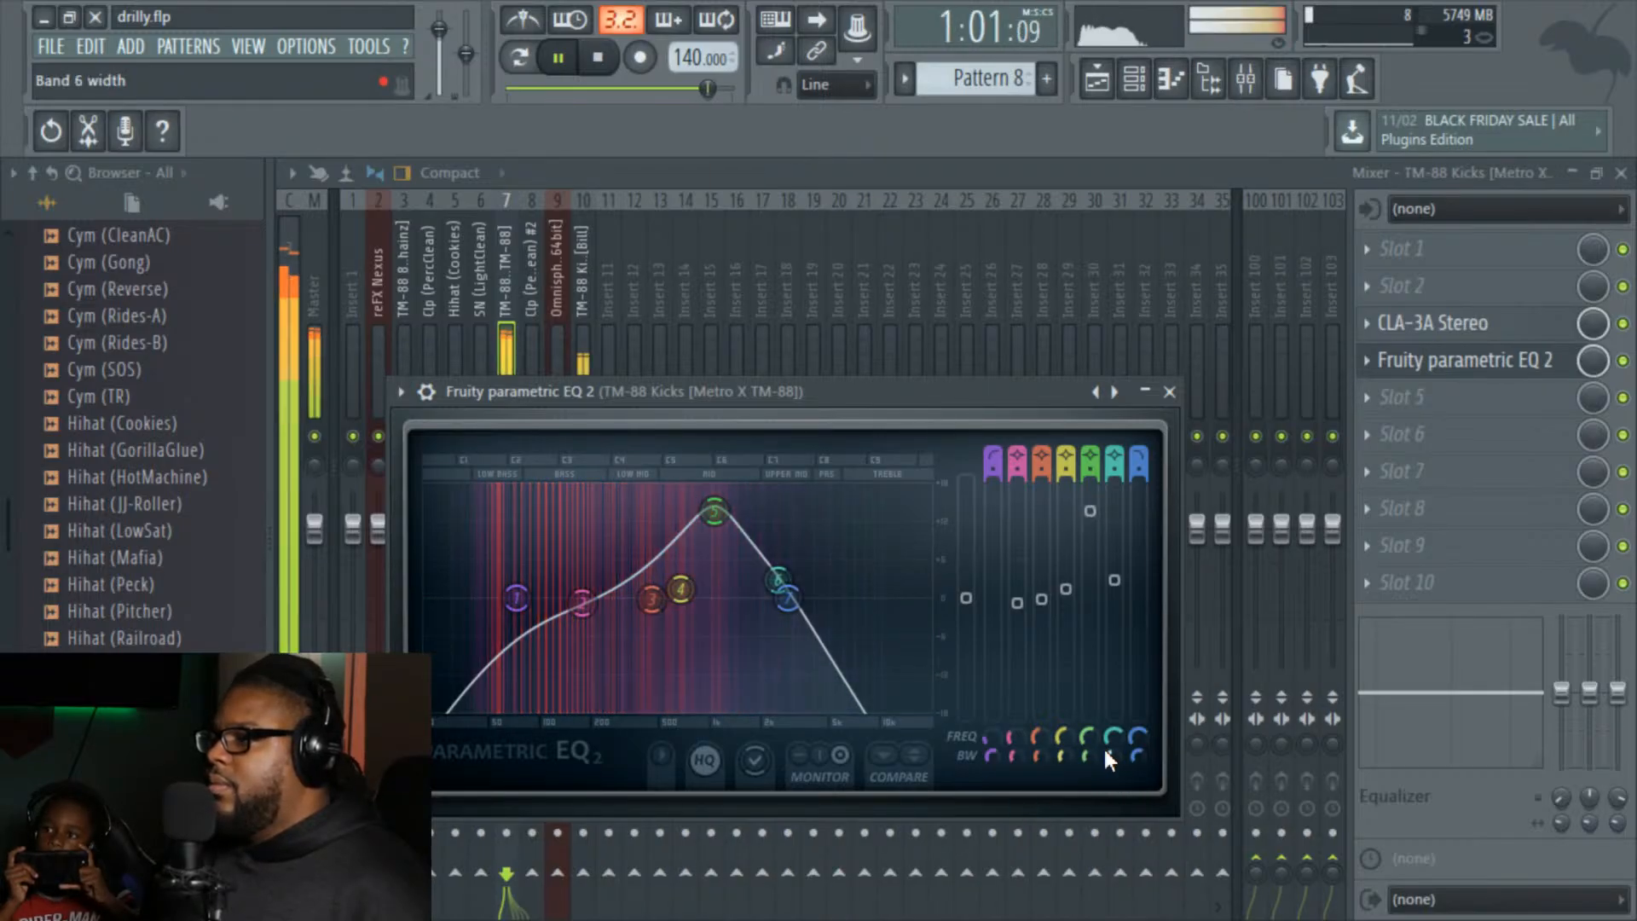
left_click_drag(1087, 751, 1087, 774)
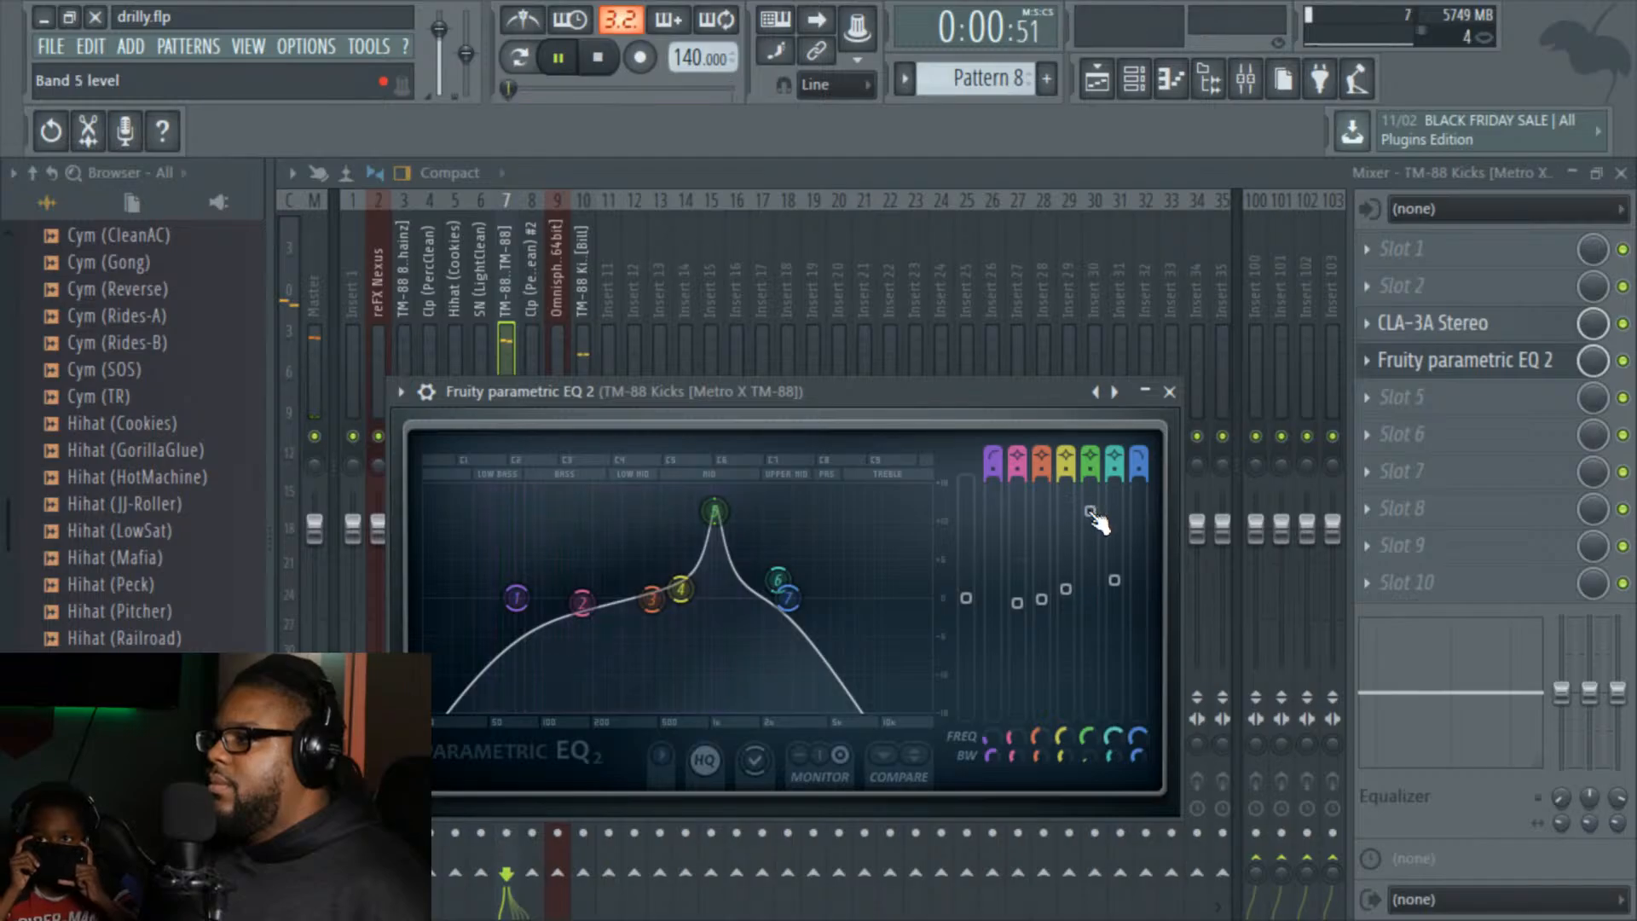
left_click_drag(1090, 513, 1091, 620)
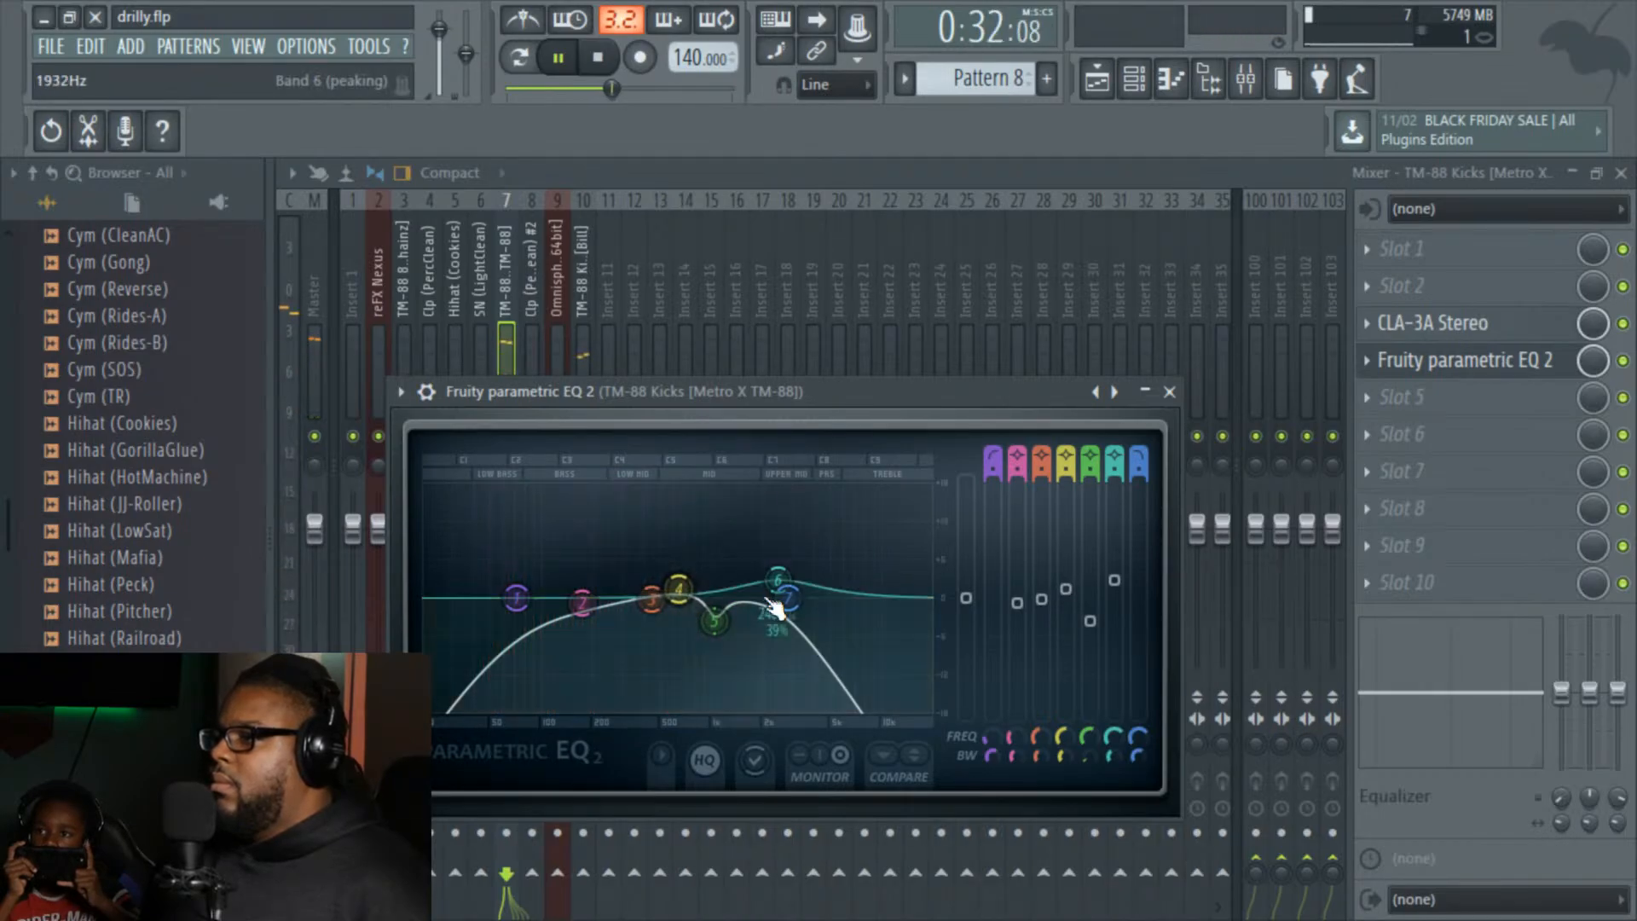
left_click_drag(774, 604, 675, 594)
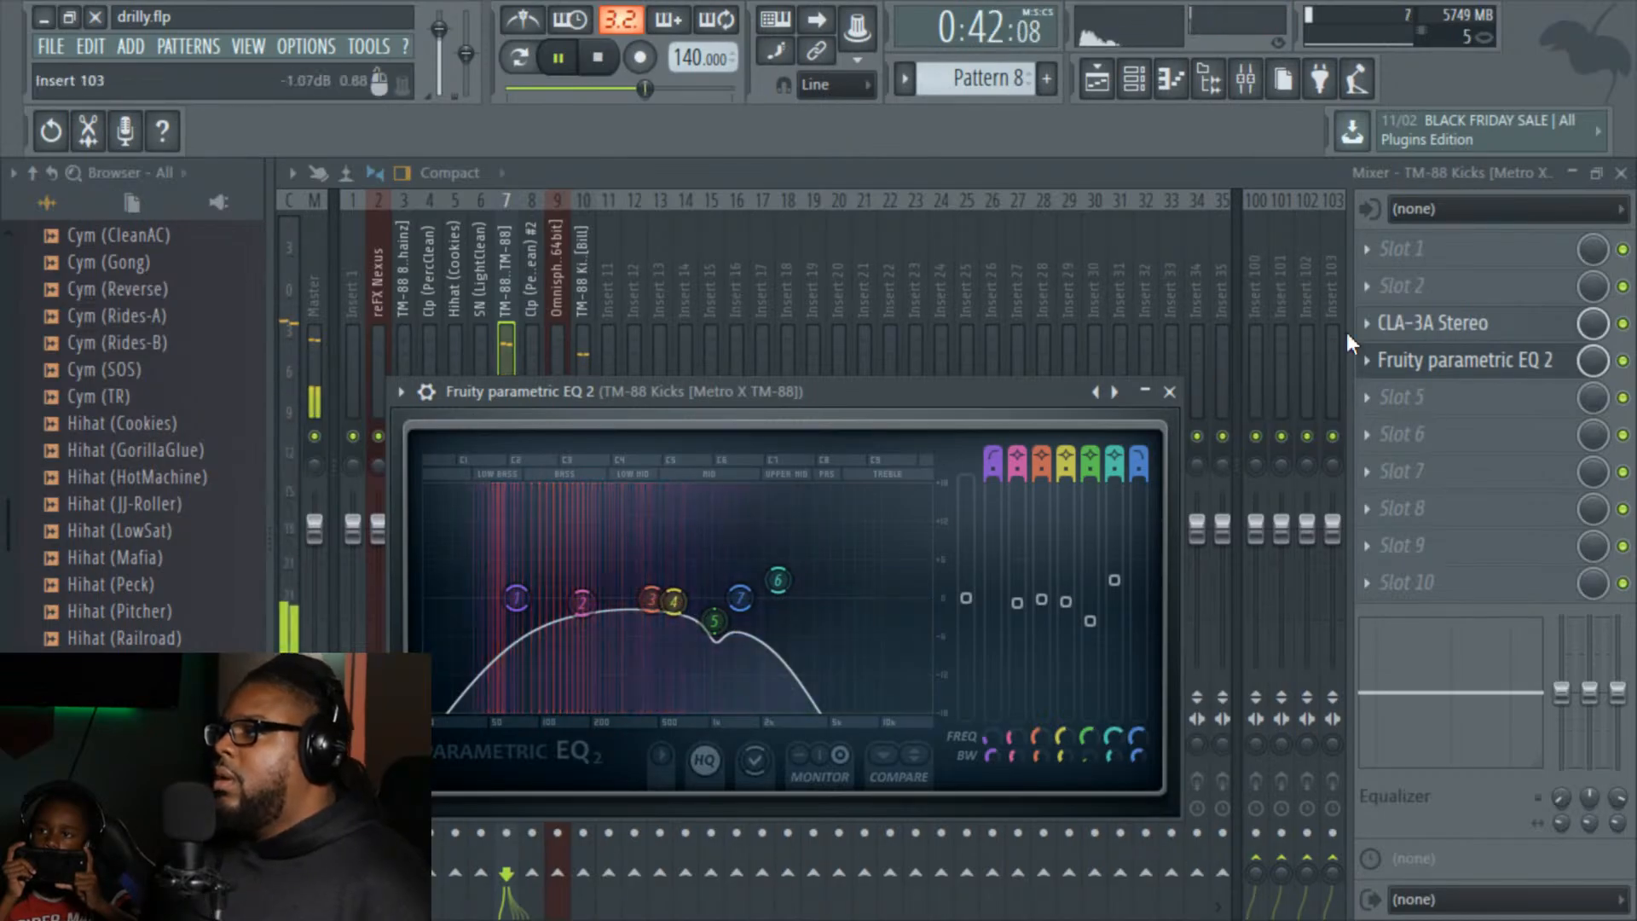
Step: Close the kick's EQ and unsolo the channels in the channel rack to bring all of them back into playback
left_click(533, 180)
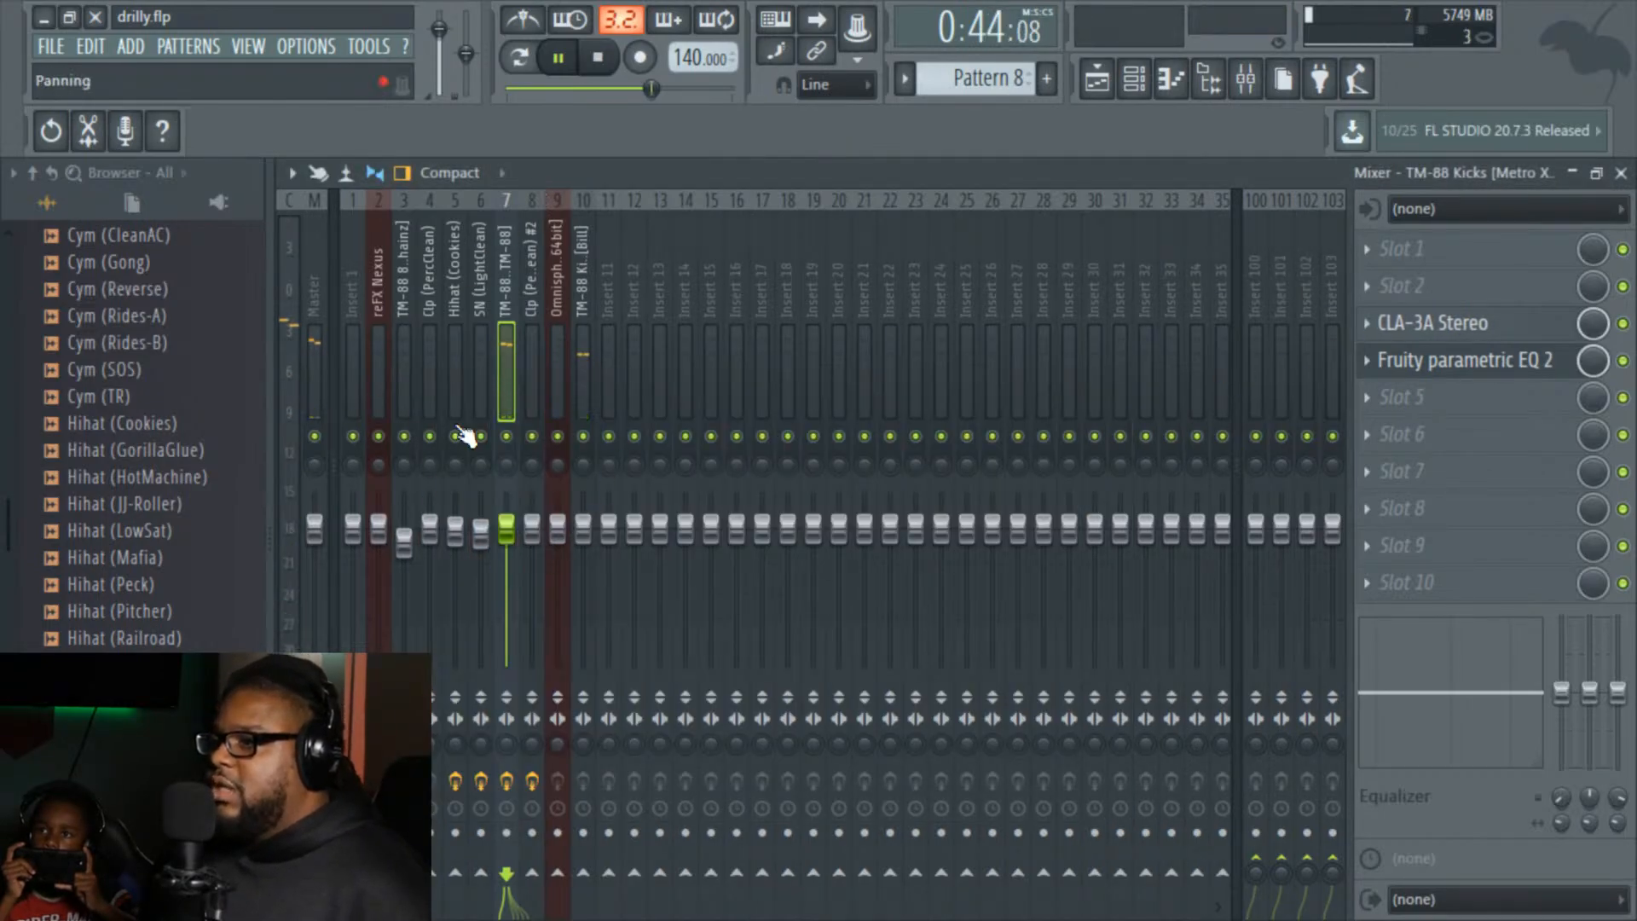
left_click(1134, 79)
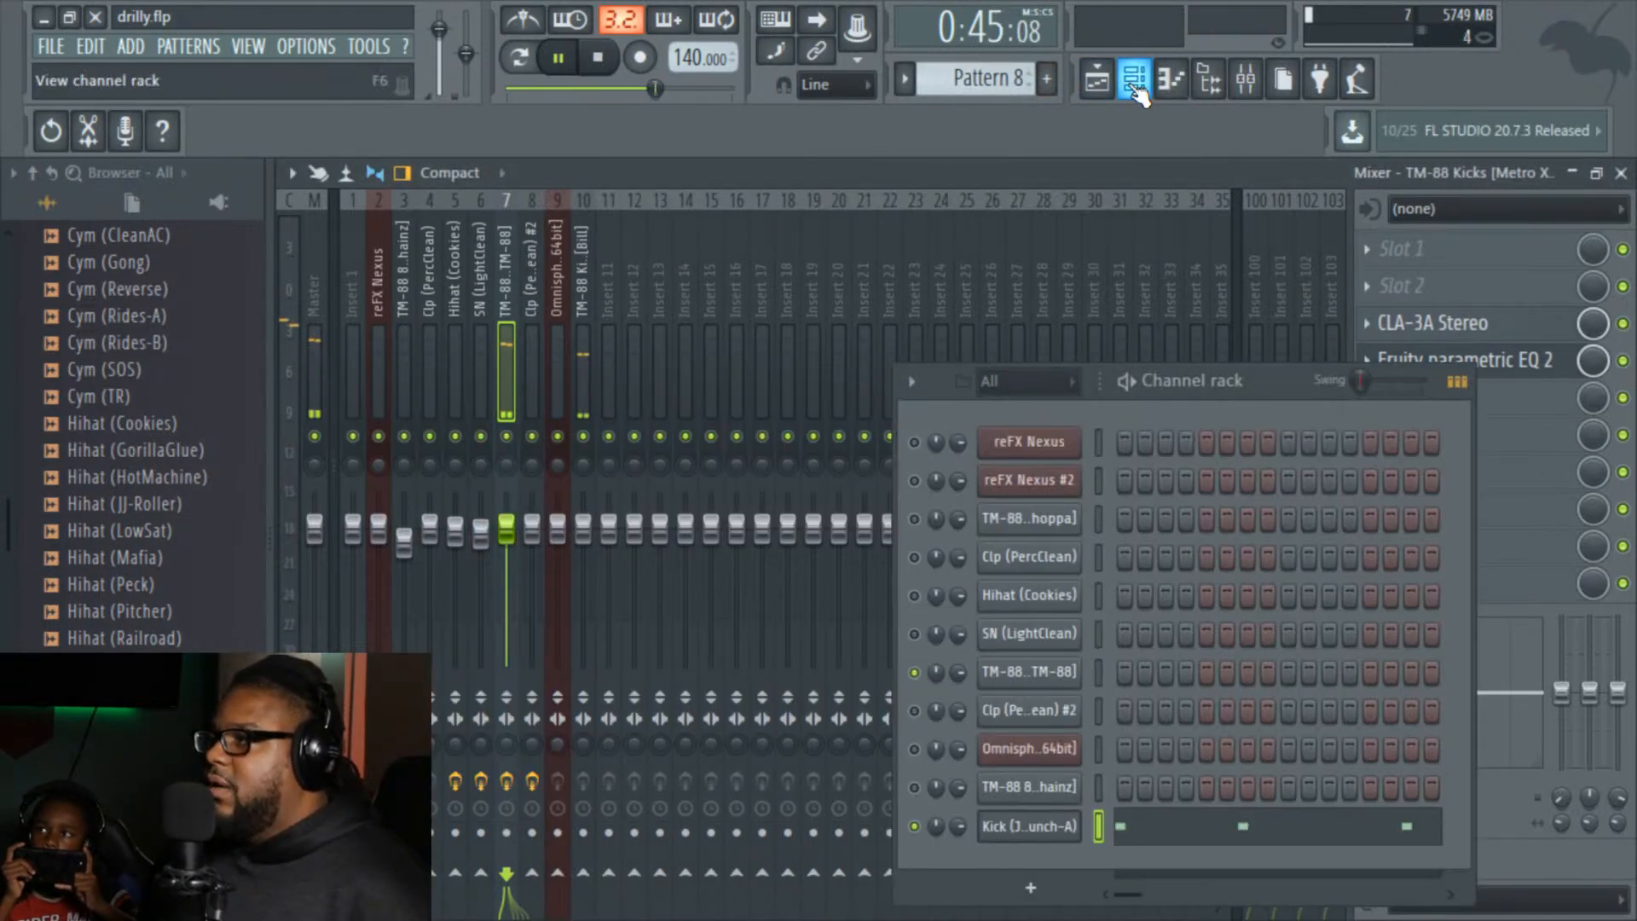
right_click(906, 675)
left_click(921, 439)
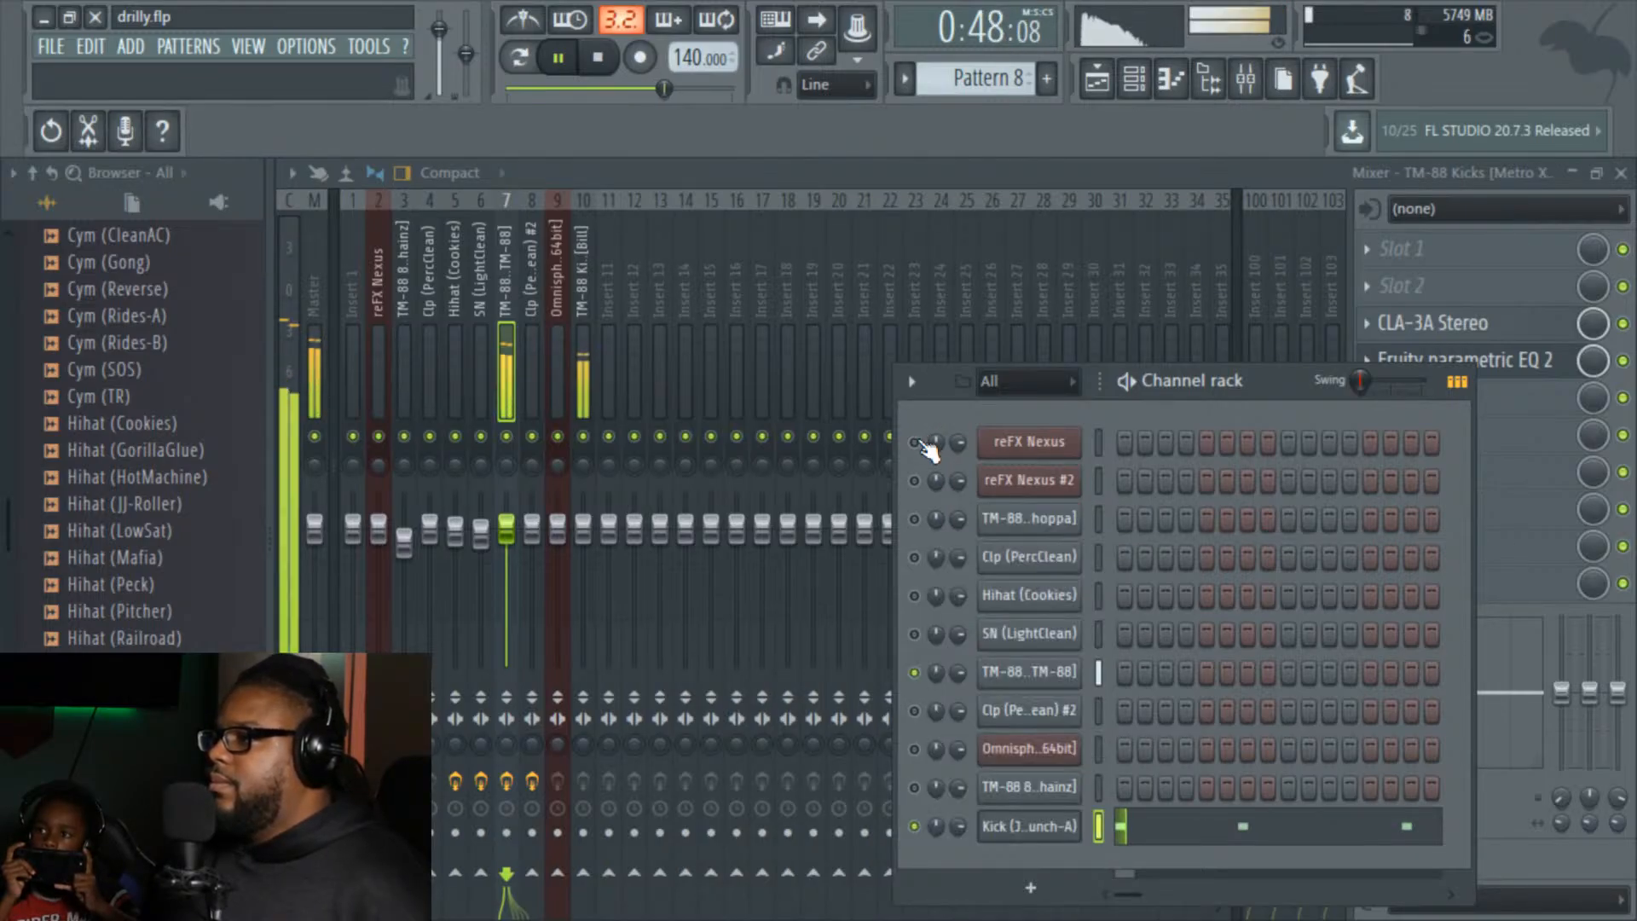
right_click(919, 441)
left_click(936, 457)
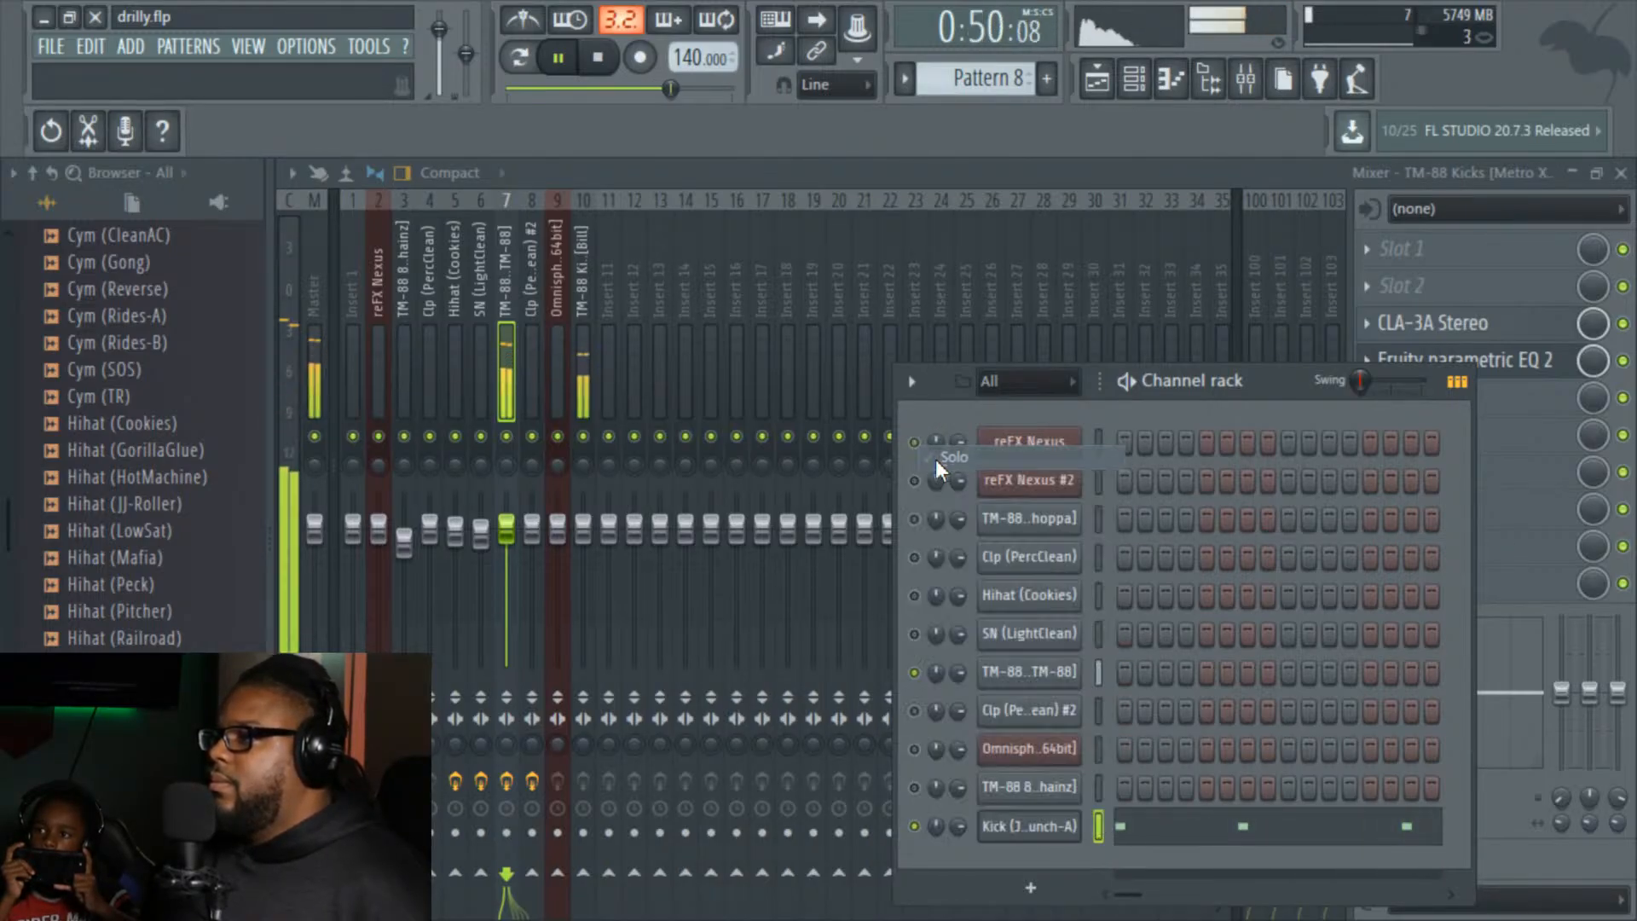
left_click(915, 442)
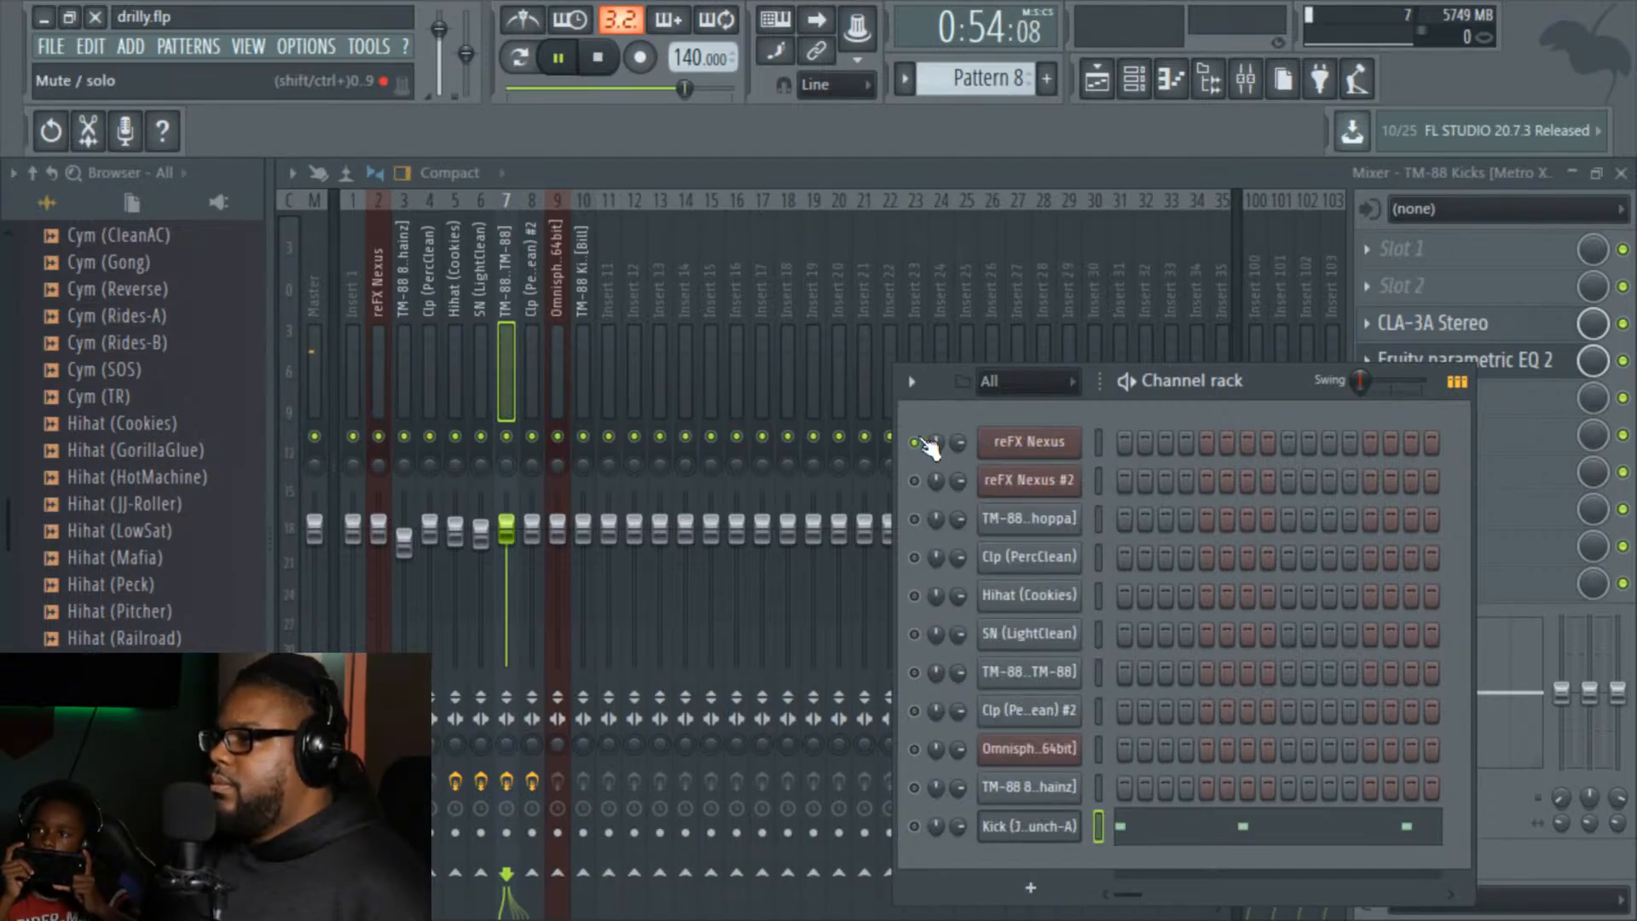
right_click(924, 447)
left_click(934, 453)
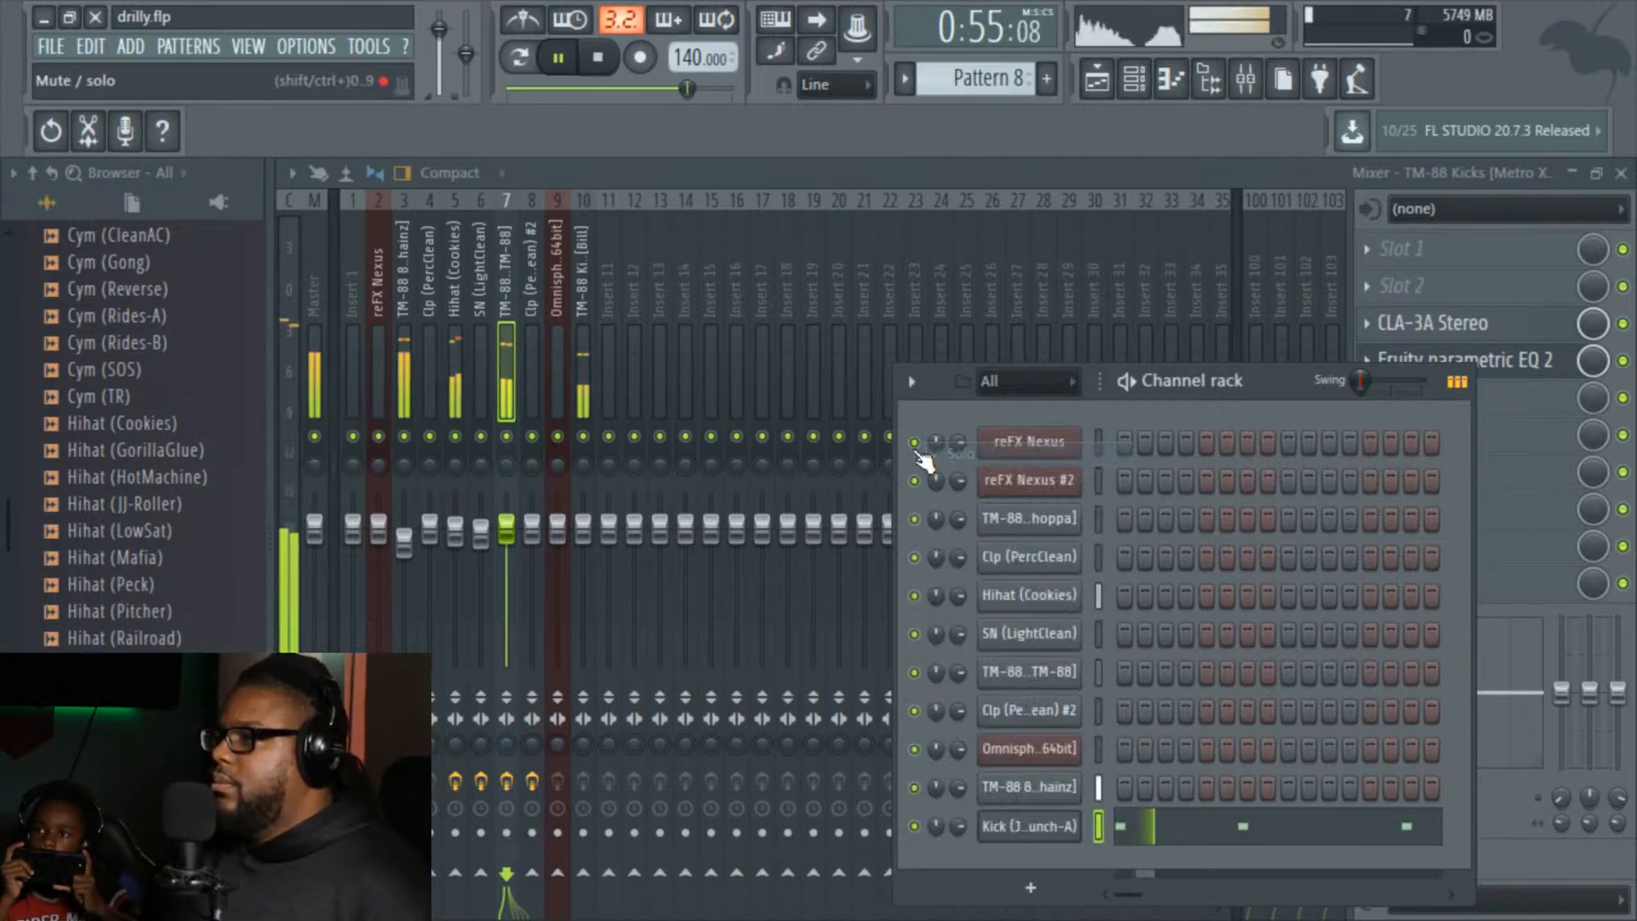
Step: Return to the playlist, unmute Track 1, and restart playback from bar 17 with Pattern 1 selected
left_click(1287, 176)
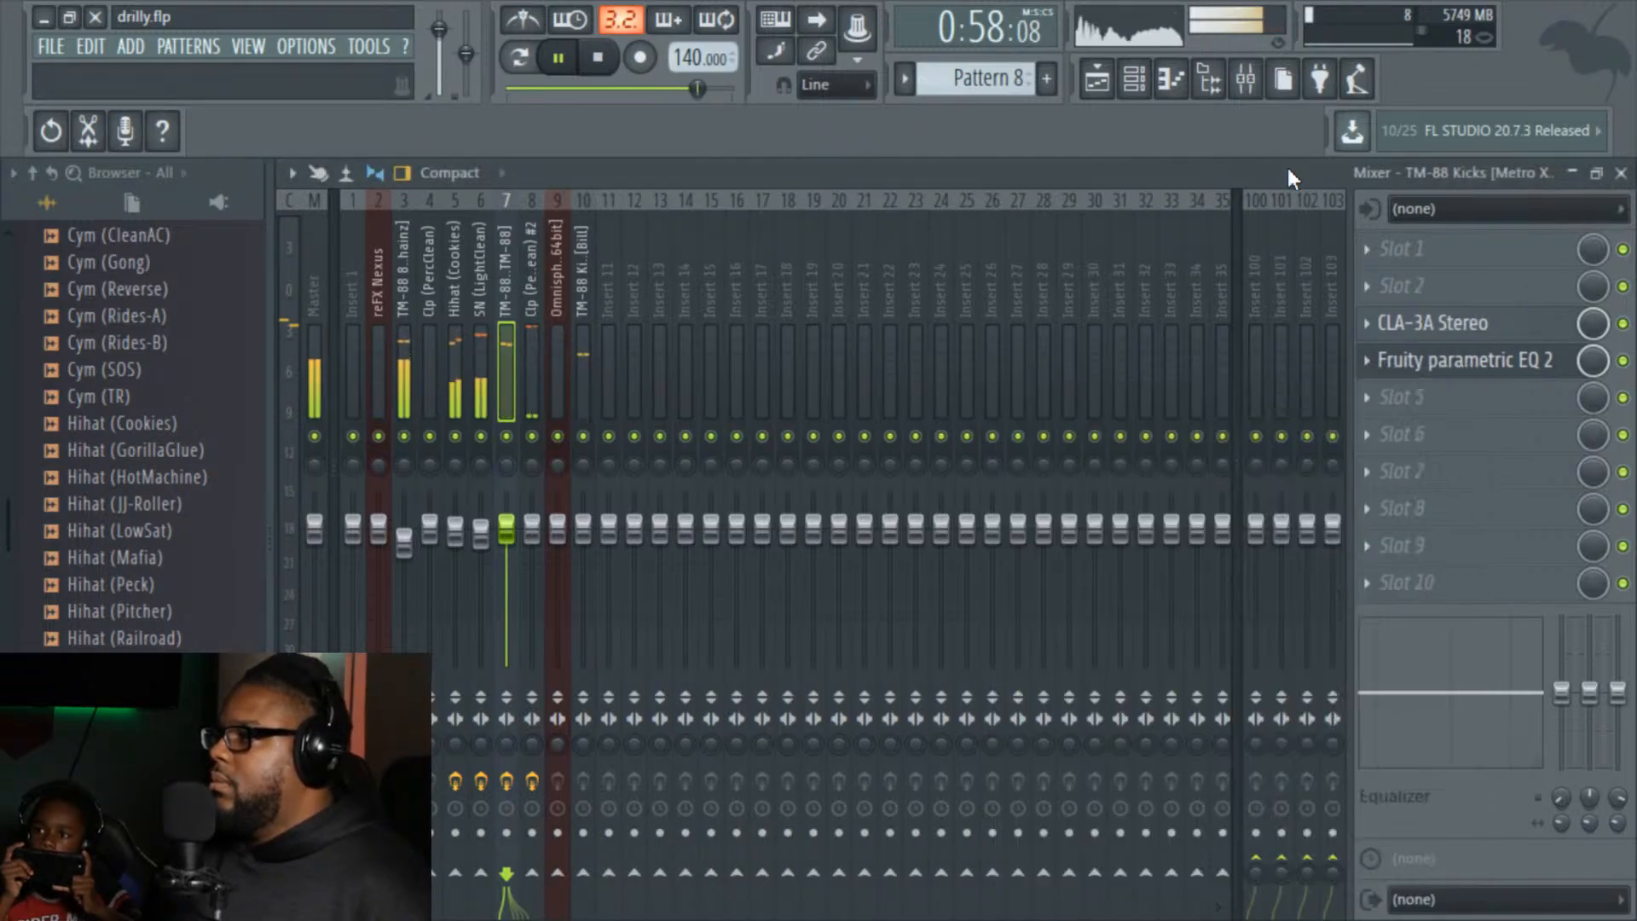
left_click(1620, 173)
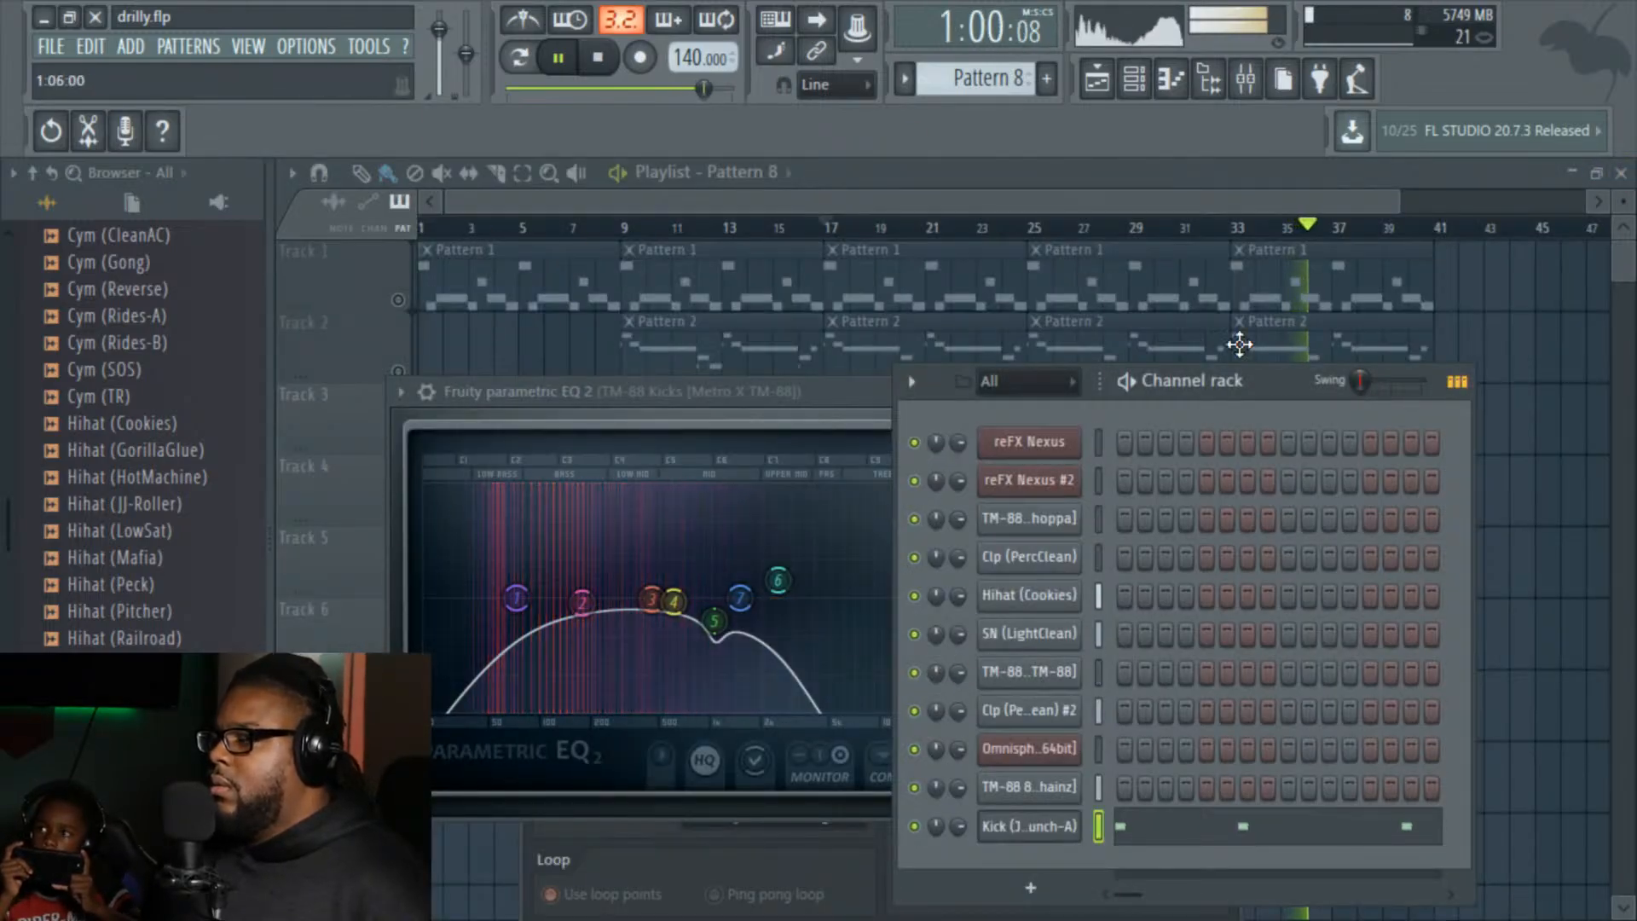
left_click(1322, 206)
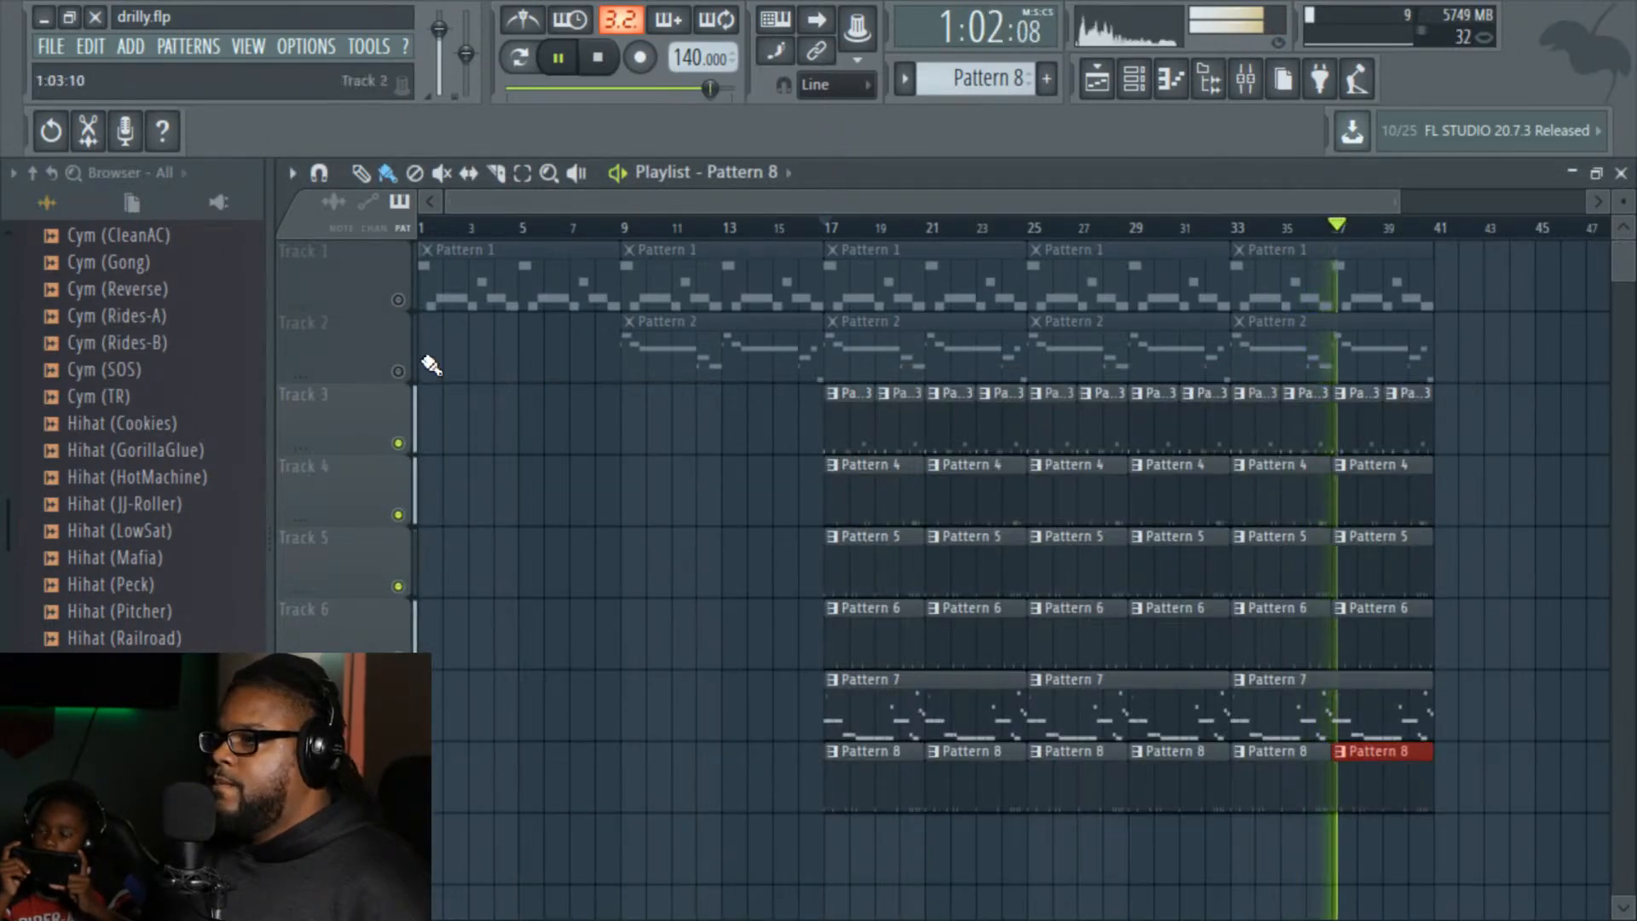
key("space")
left_click(397, 299)
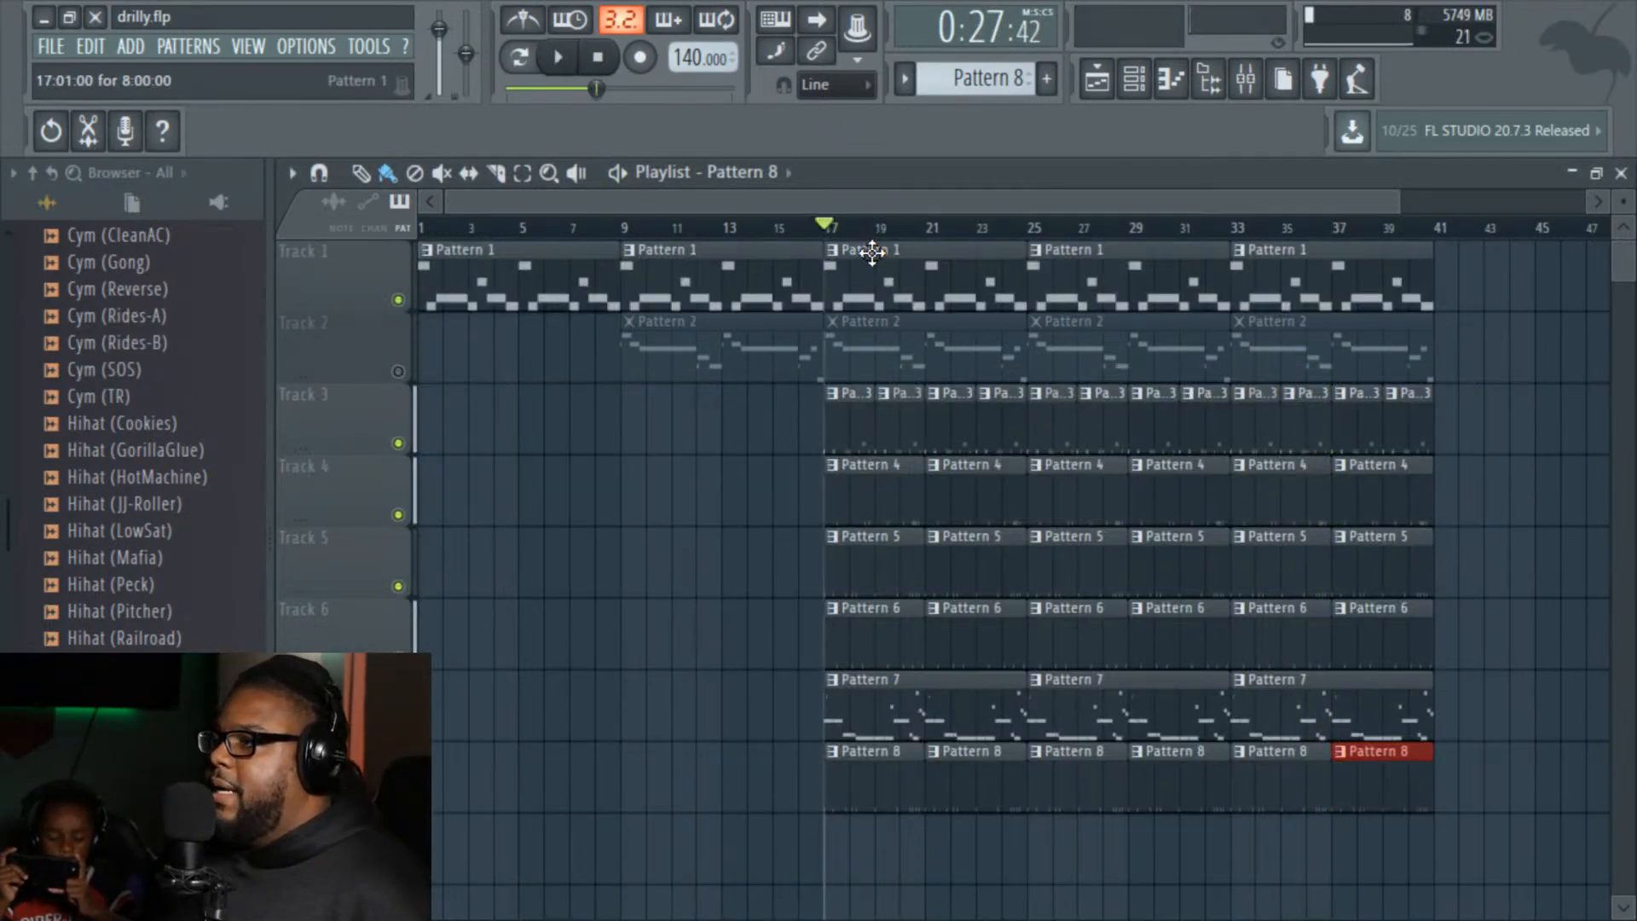
key("space")
left_click(934, 256)
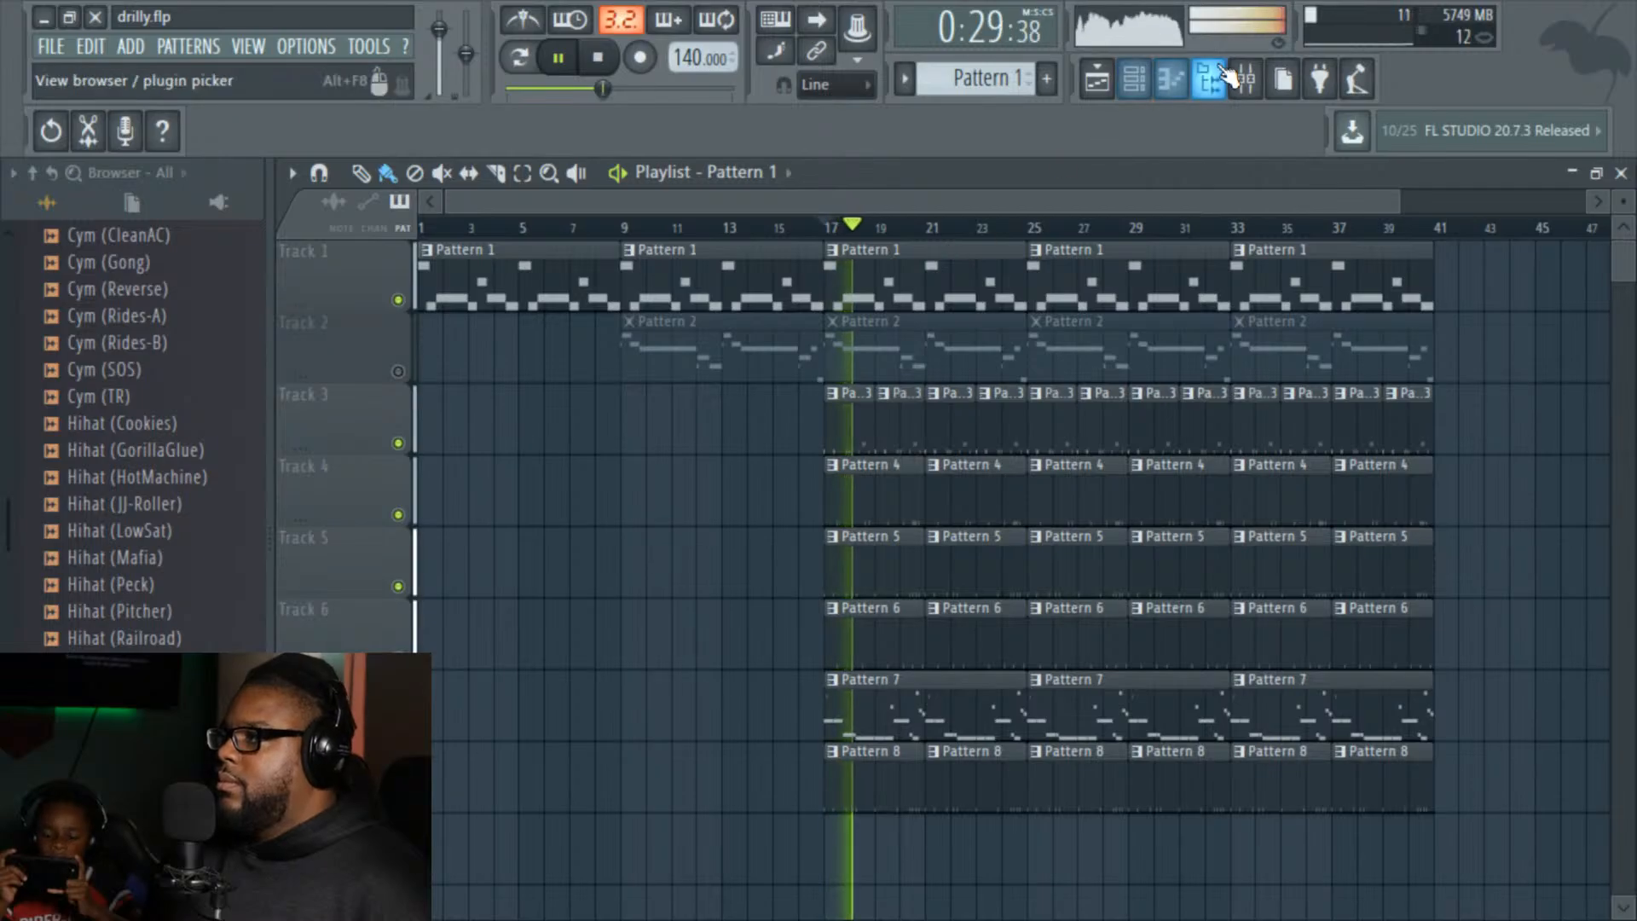
Step: Load Fruity Parametric EQ 2 into slot 3 of the reFX Nexus mixer track and pull the band 7 high shelf to -18 dB at about 4700 Hz
left_click(1245, 79)
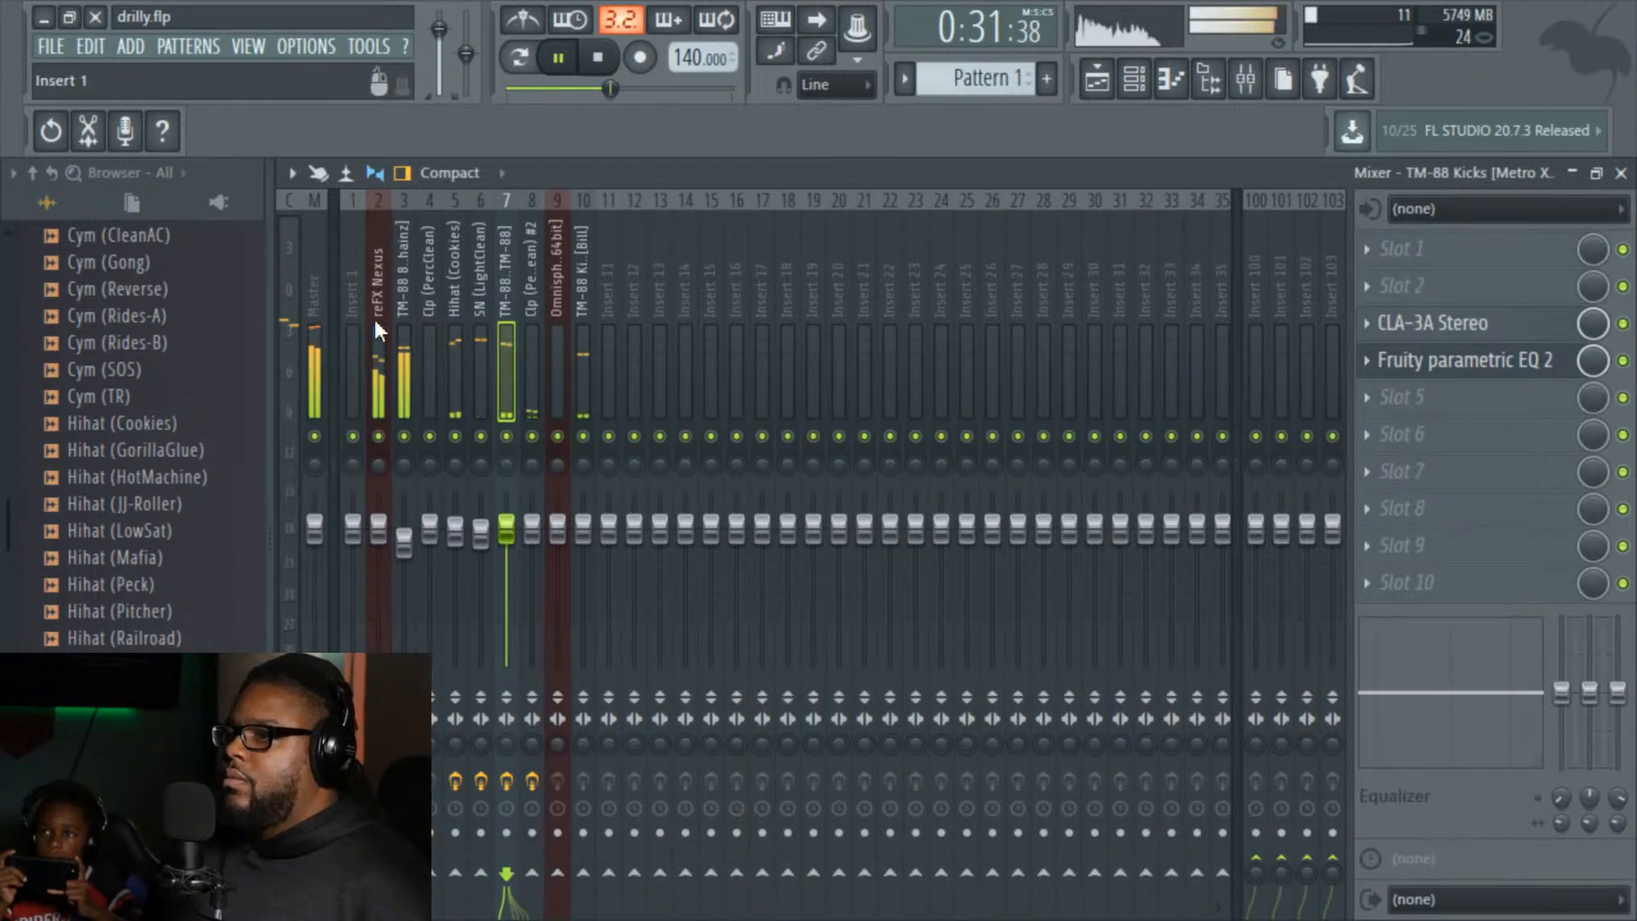
left_click(387, 299)
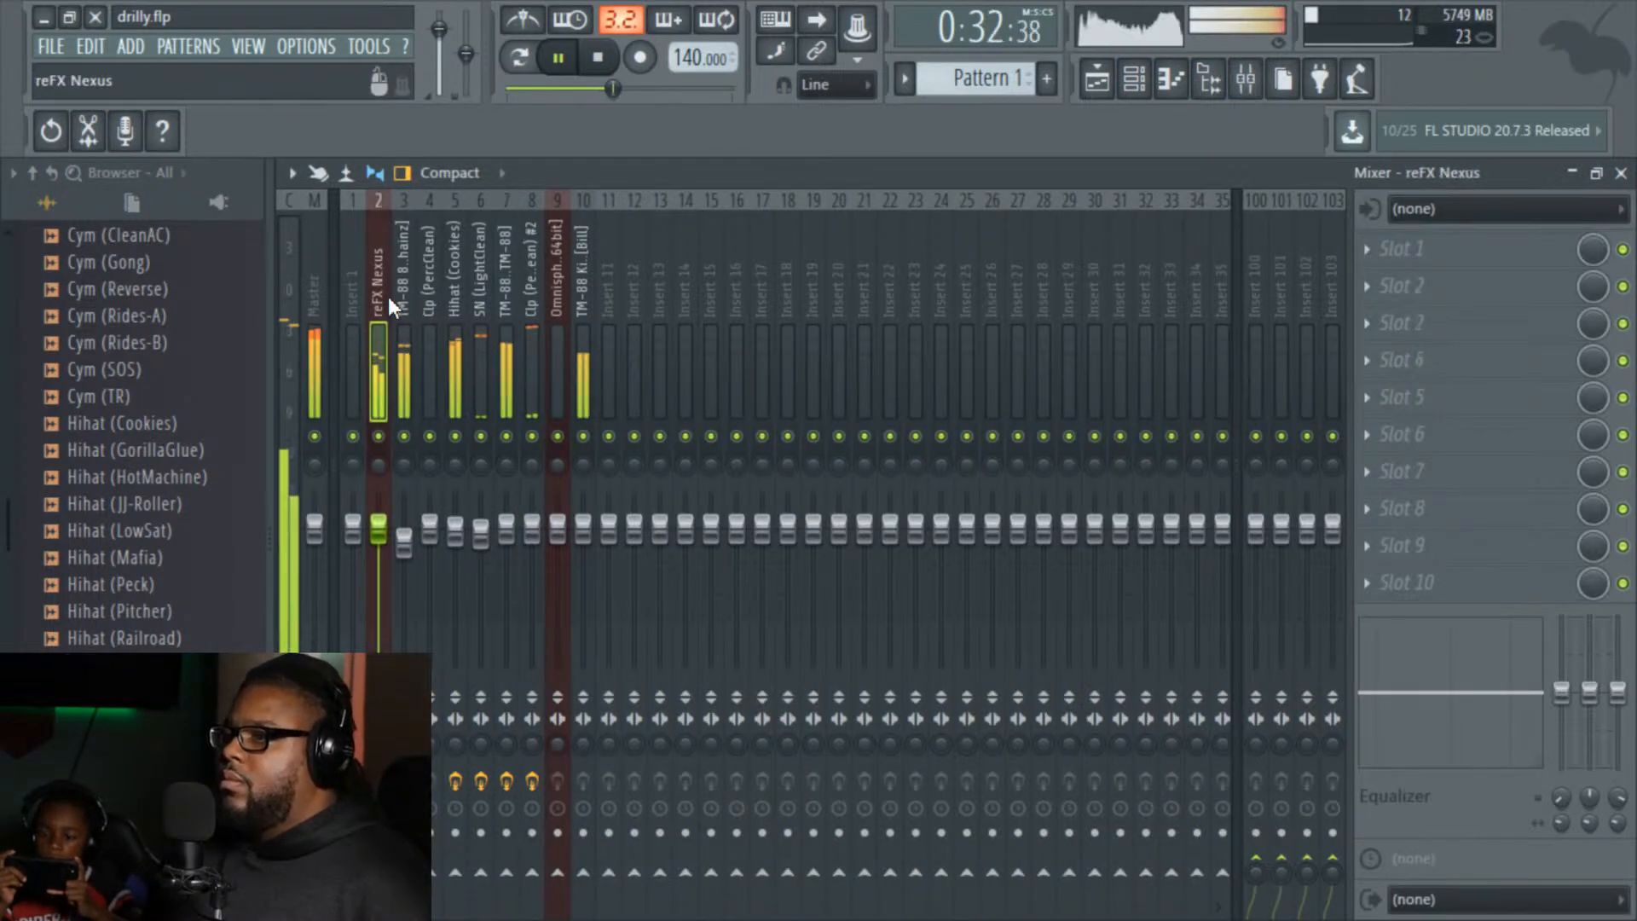
left_click(1388, 324)
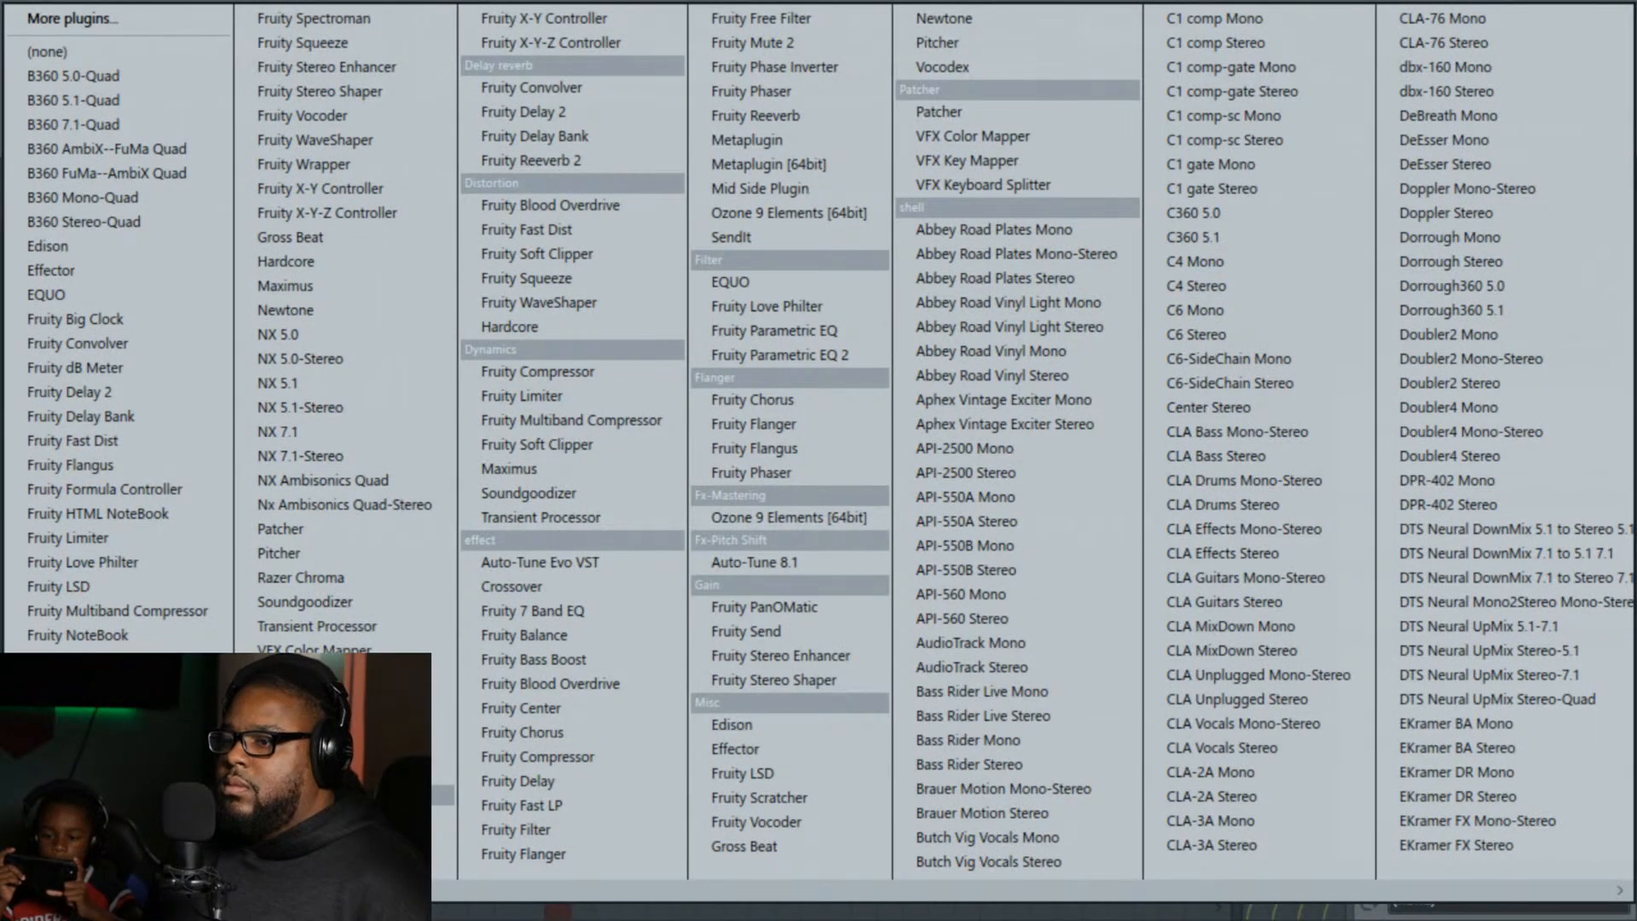
left_click(780, 355)
left_click_drag(831, 498, 720, 607)
key("space")
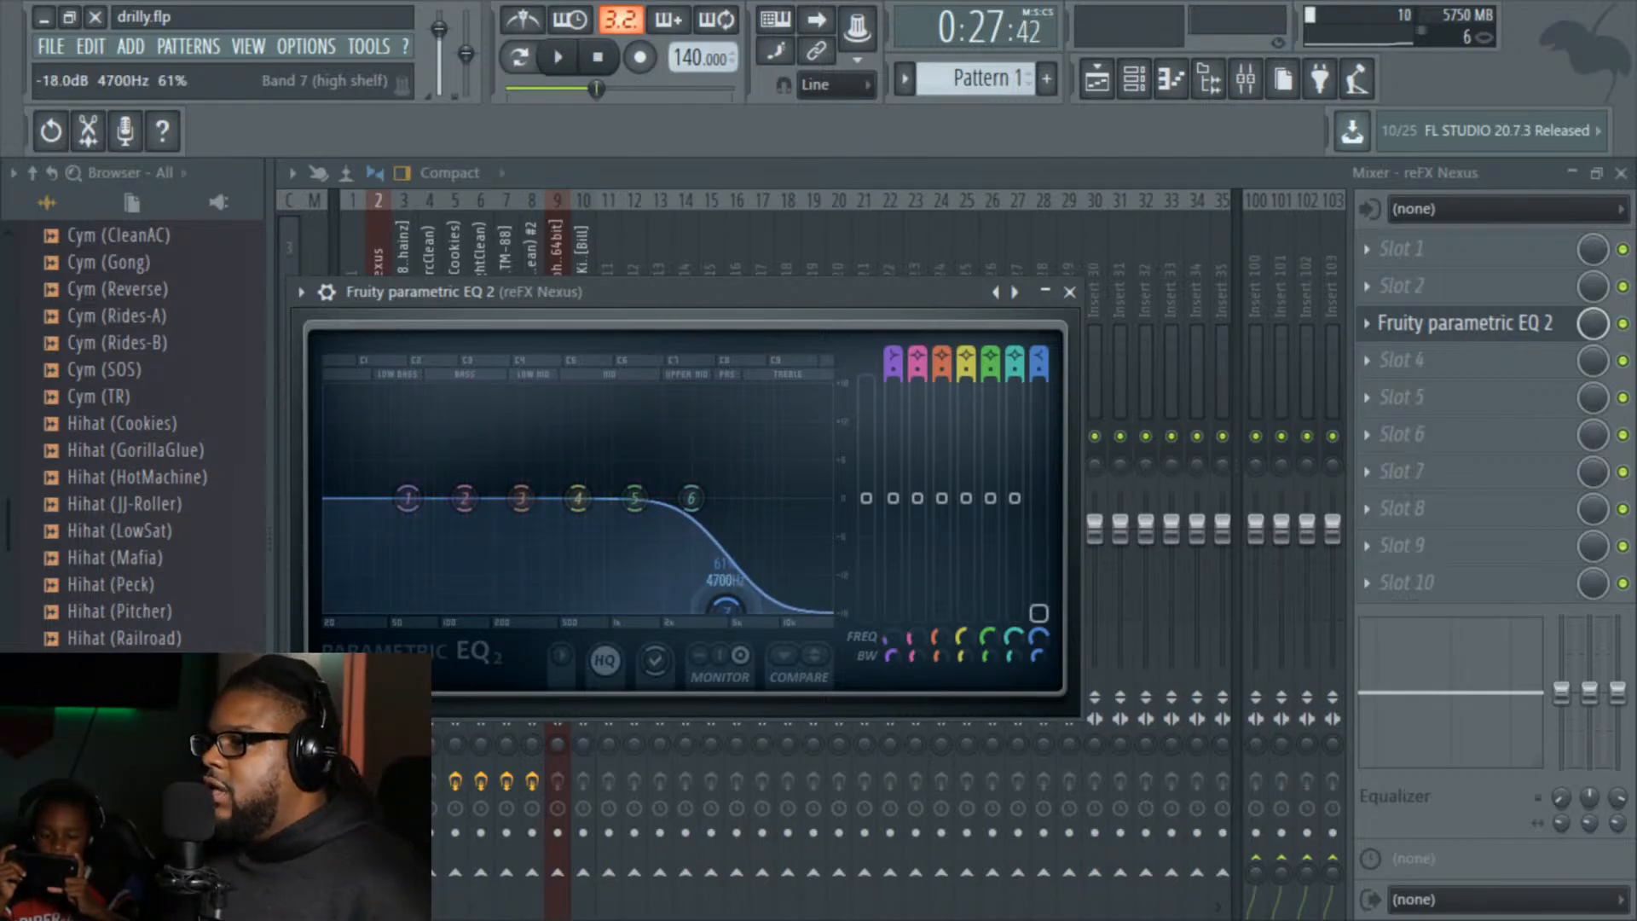
Step: Fine-tune the band 7 high shelf of the reFX Nexus EQ to about 4450 Hz while listening to the beat
left_click_drag(726, 607, 728, 604)
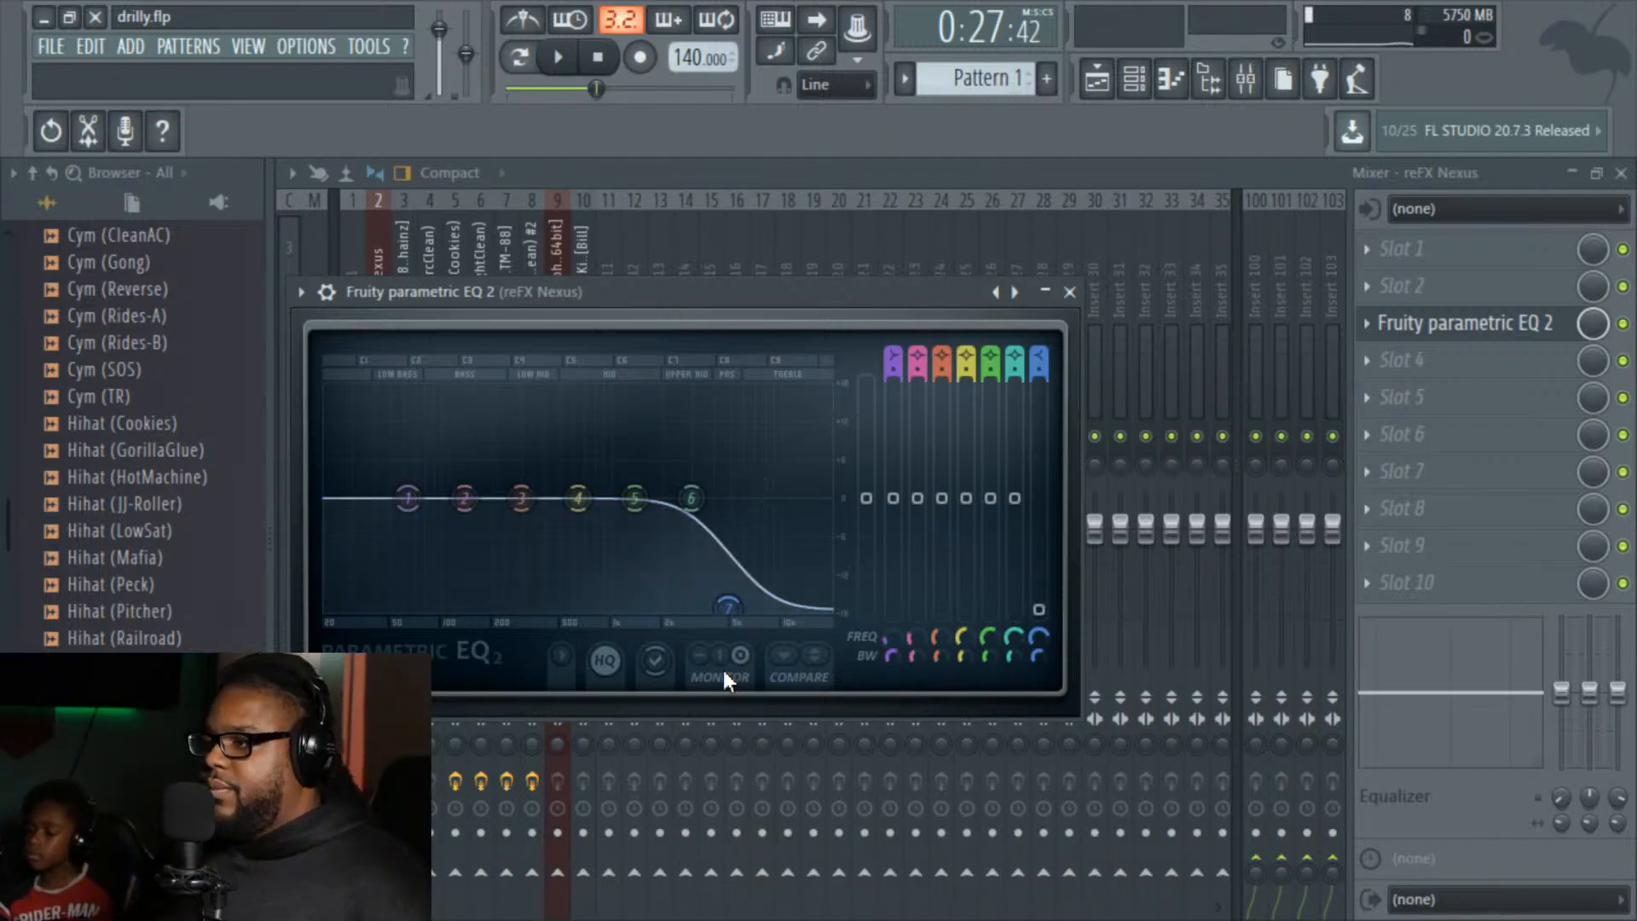
mouse_move(731, 612)
left_mouse_down()
mouse_move(747, 611)
mouse_move(714, 609)
left_mouse_up()
key("space")
key("space")
key("space")
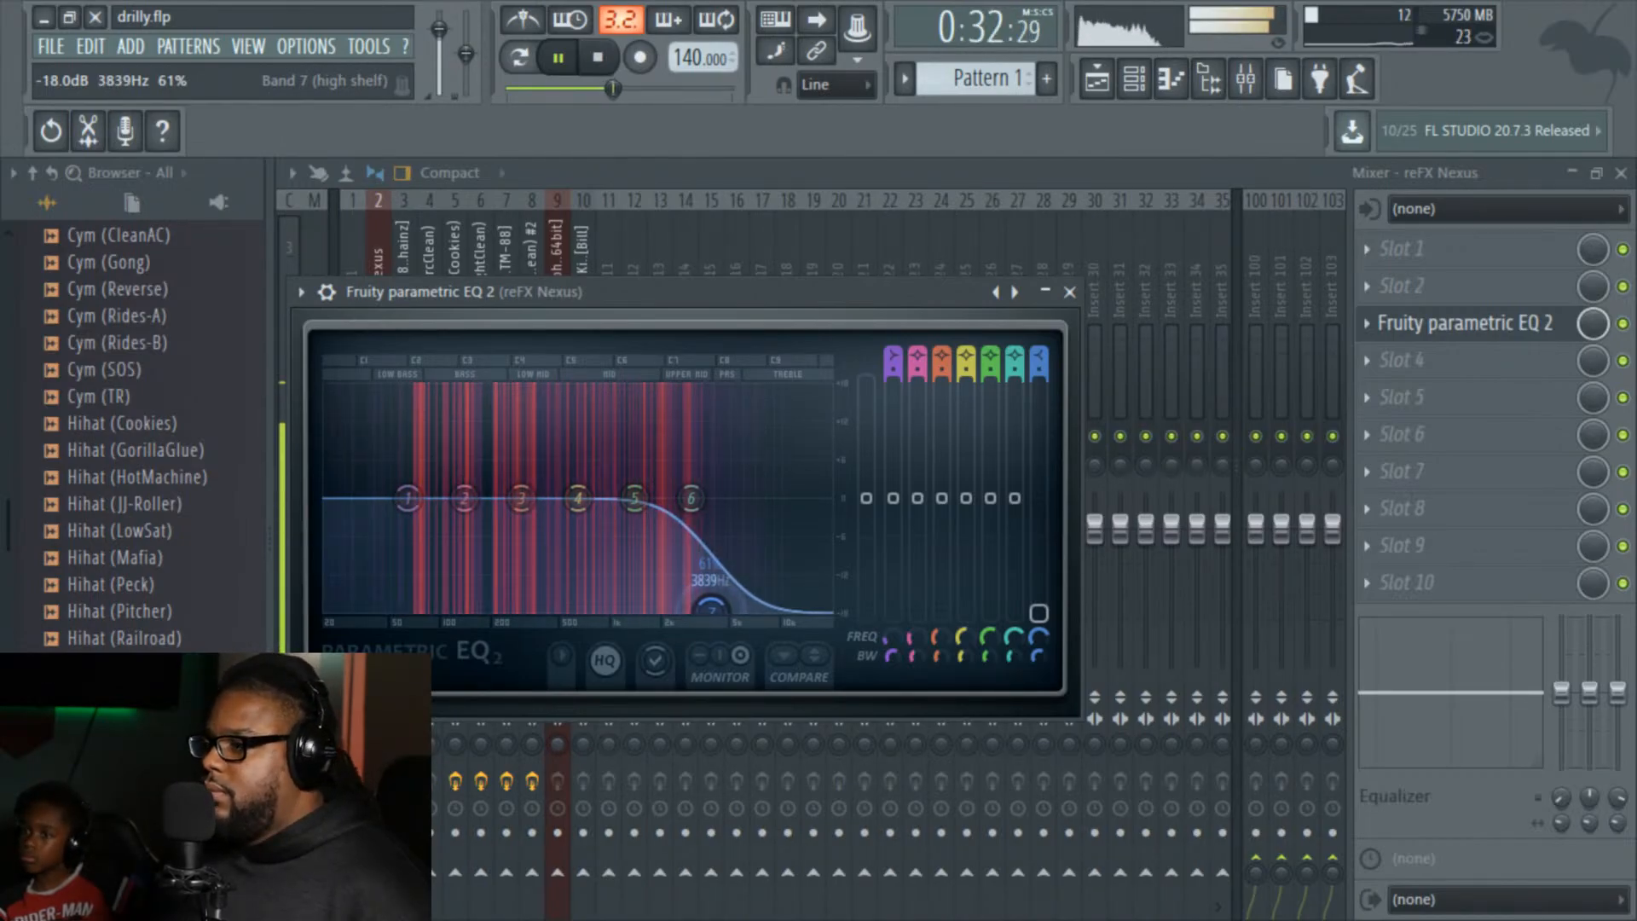
left_click_drag(715, 608, 724, 609)
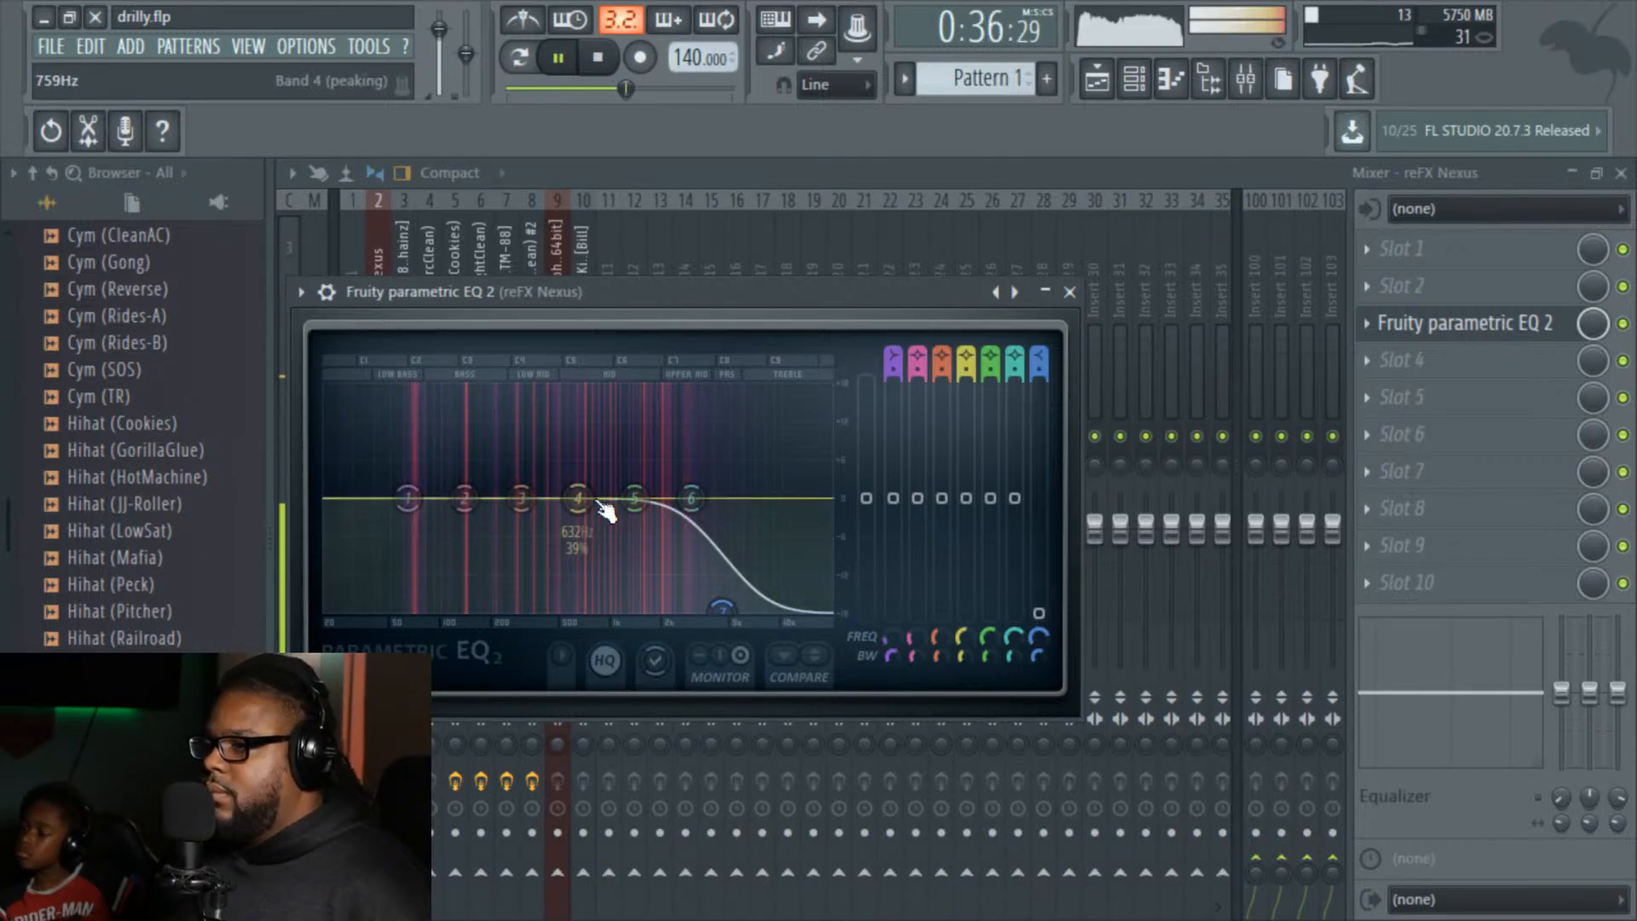
Step: Shape the Nexus EQ with a slight band 2 boost near 160 Hz, slight band 5 and 6 cuts, and a lowered 48 Hz low shelf
left_click_drag(460, 510, 454, 504)
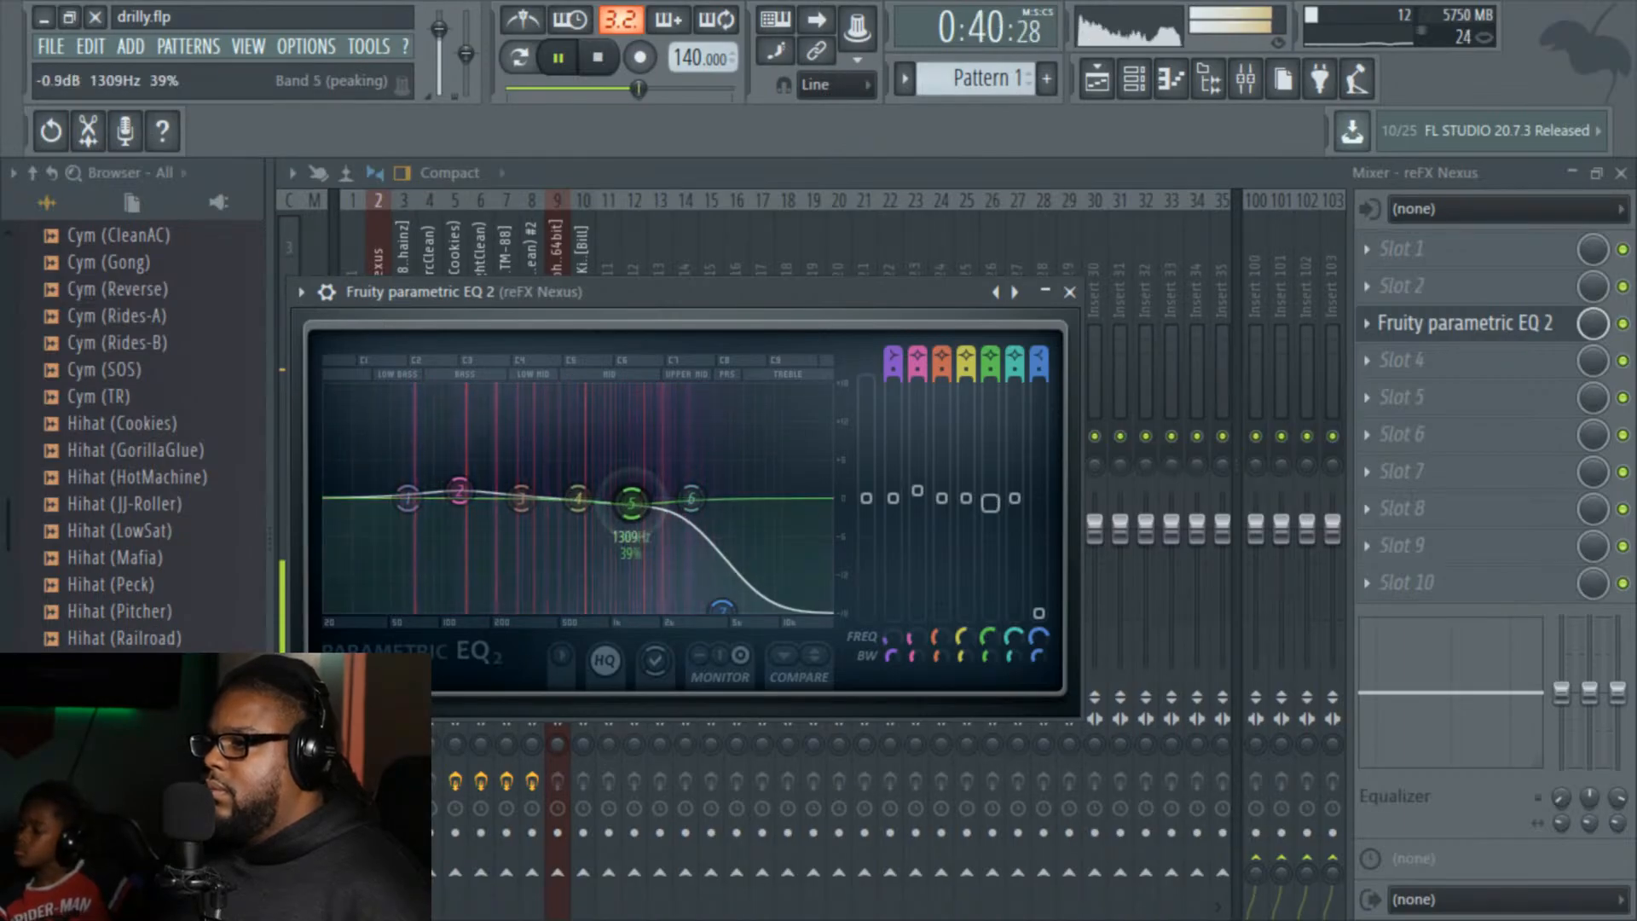
key("space")
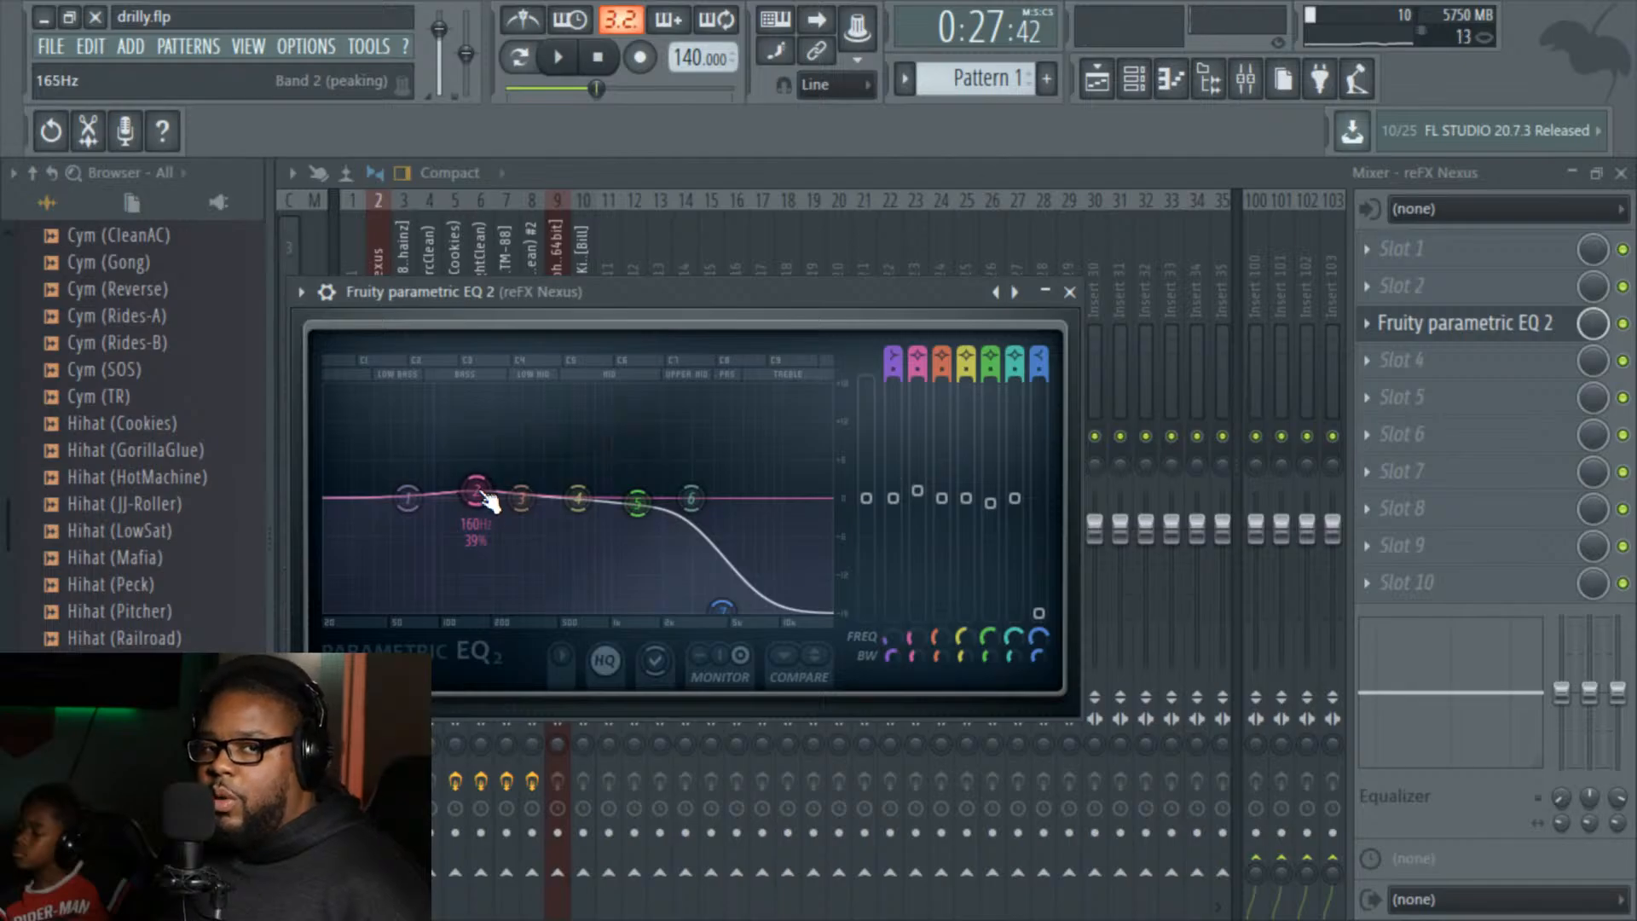
key("space")
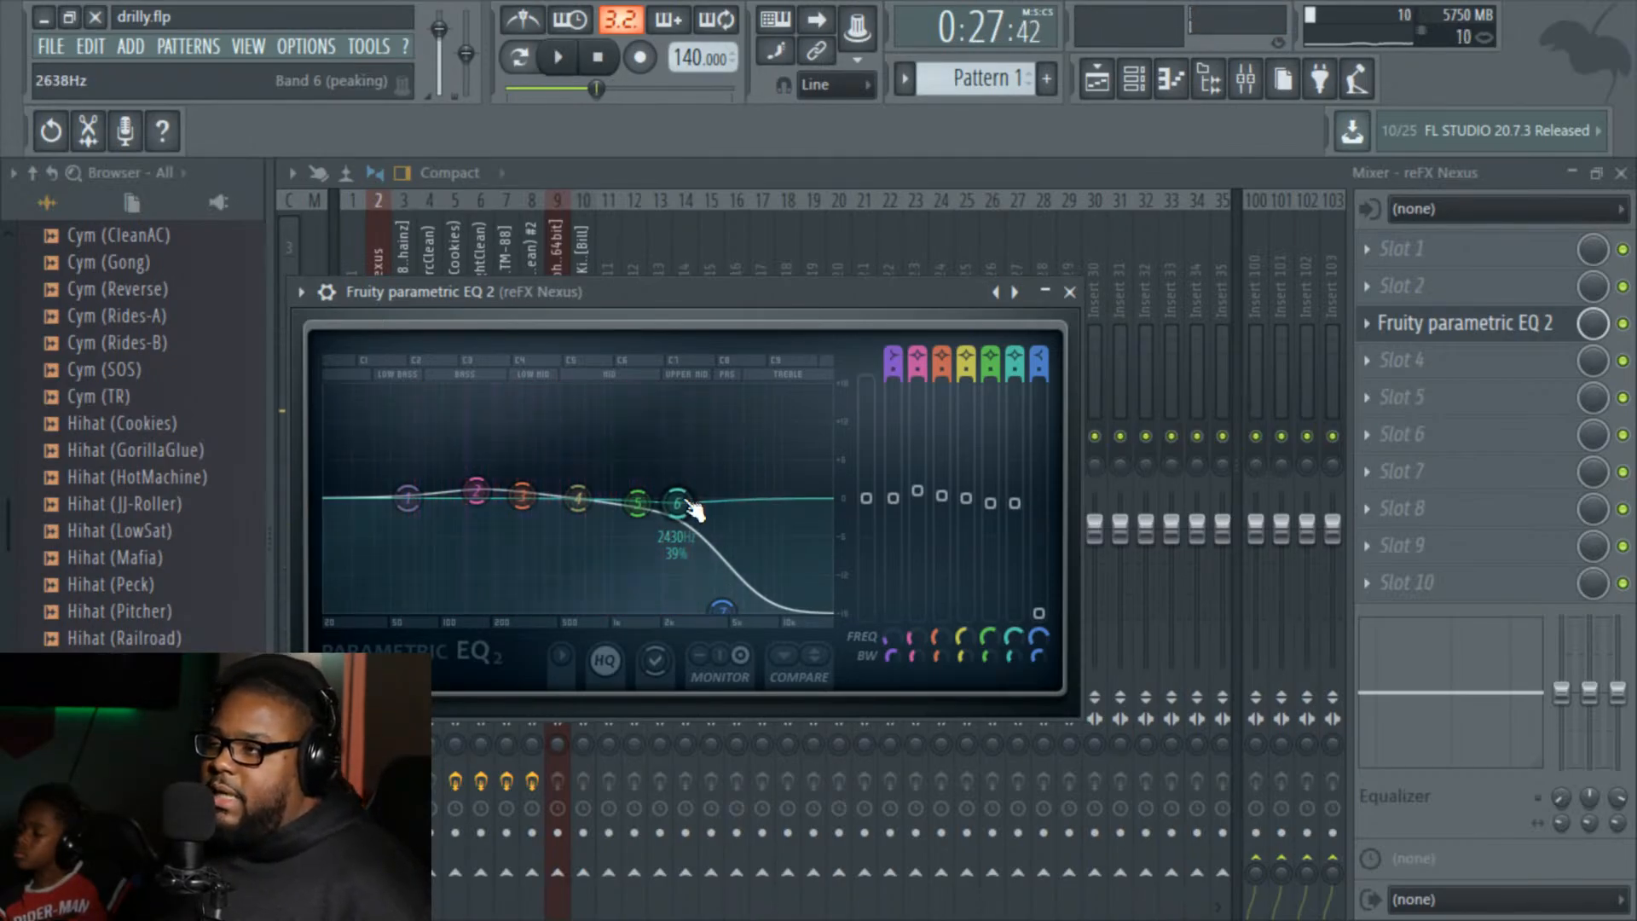
key("space")
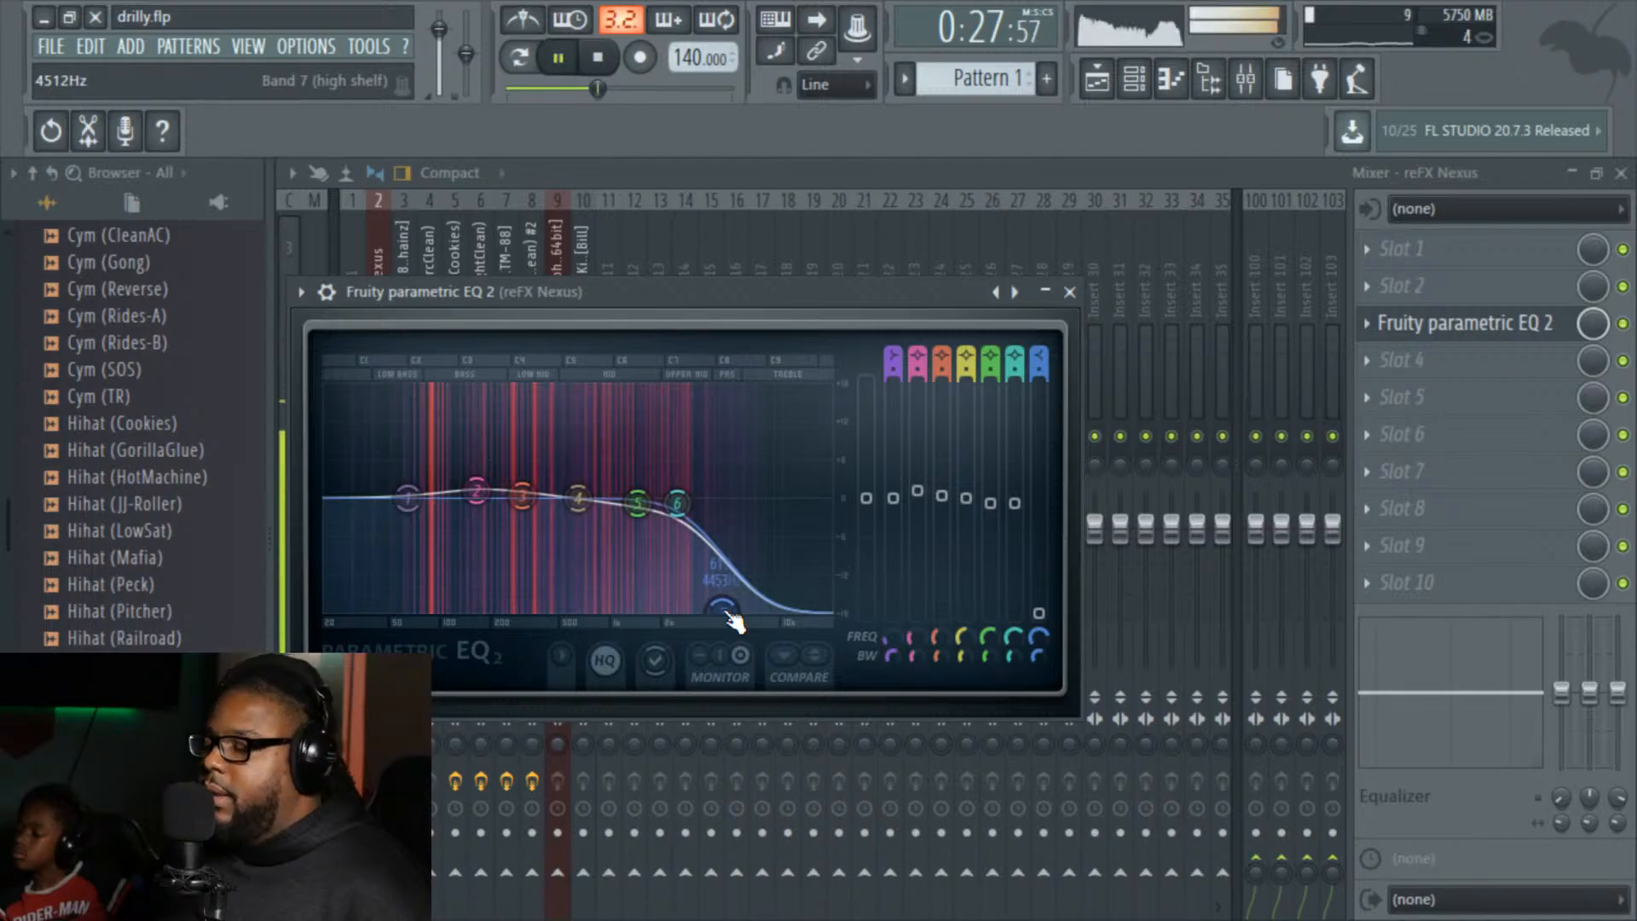
left_click_drag(407, 498, 387, 546)
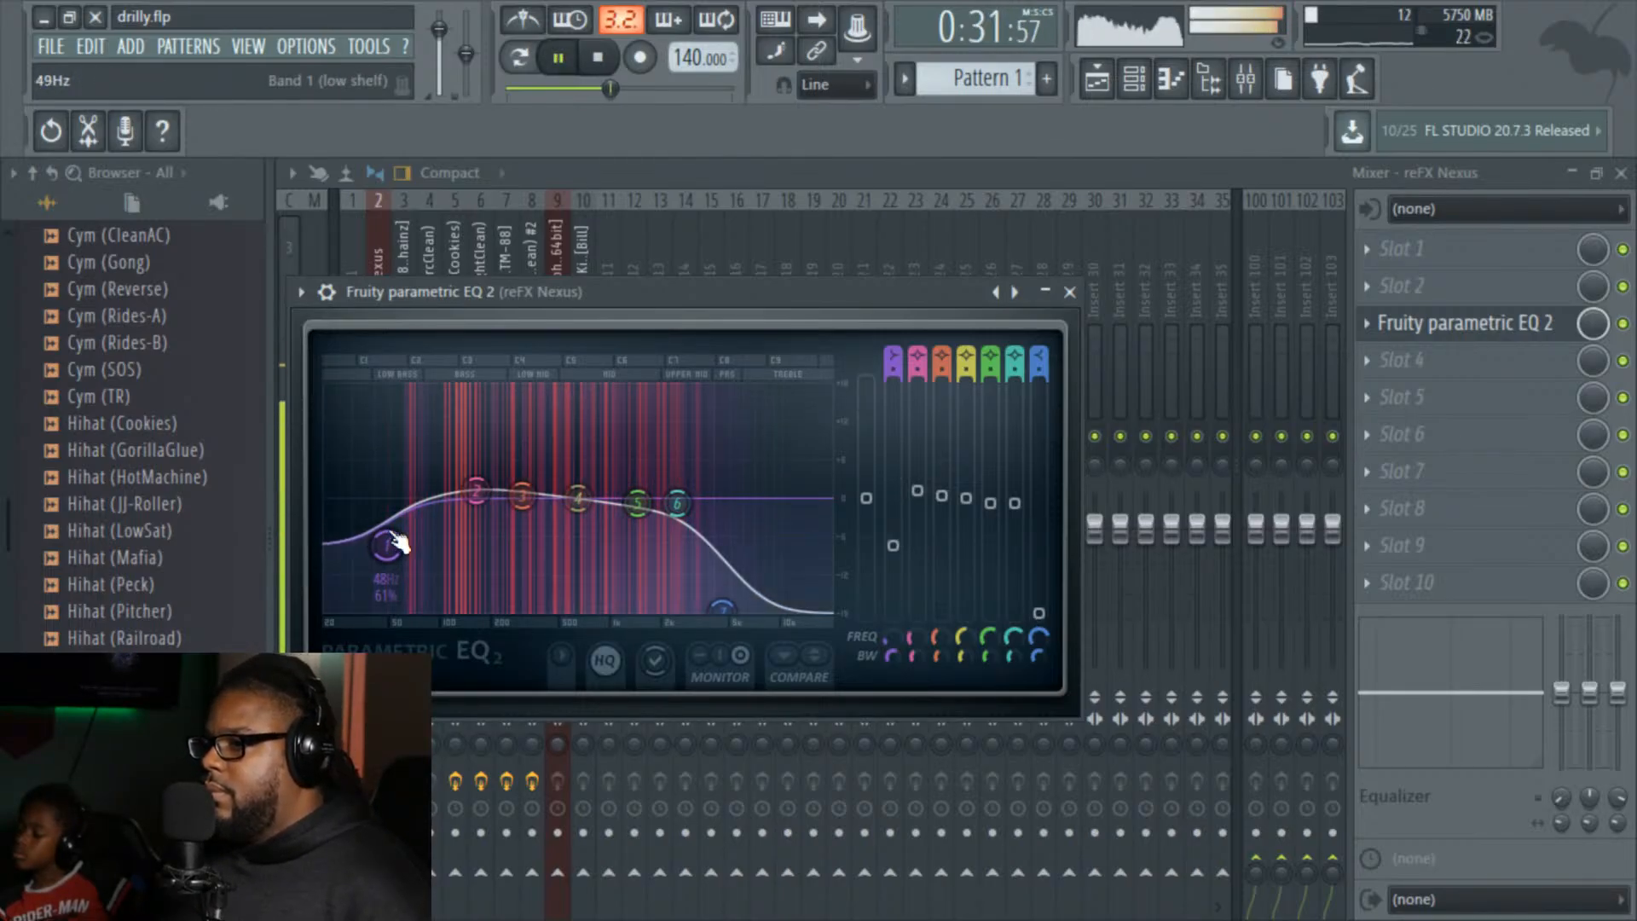
left_click(1076, 296)
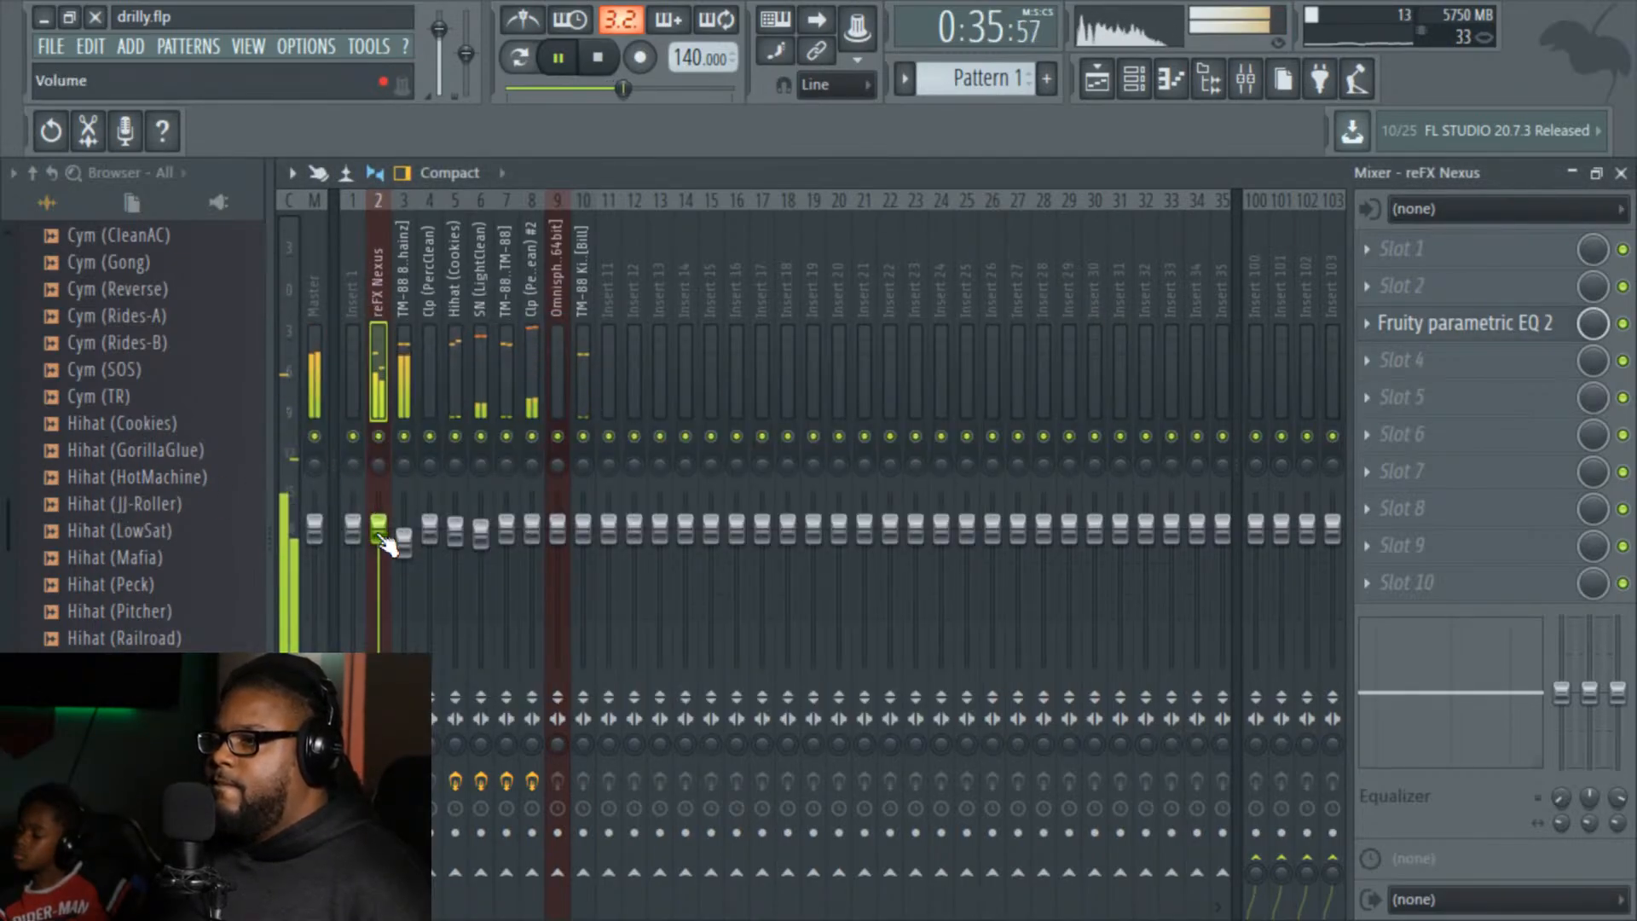
Step: Load CLA Unplugged Stereo into slot 4 of the reFX Nexus mixer track and reposition its window to show all controls
left_click(1375, 364)
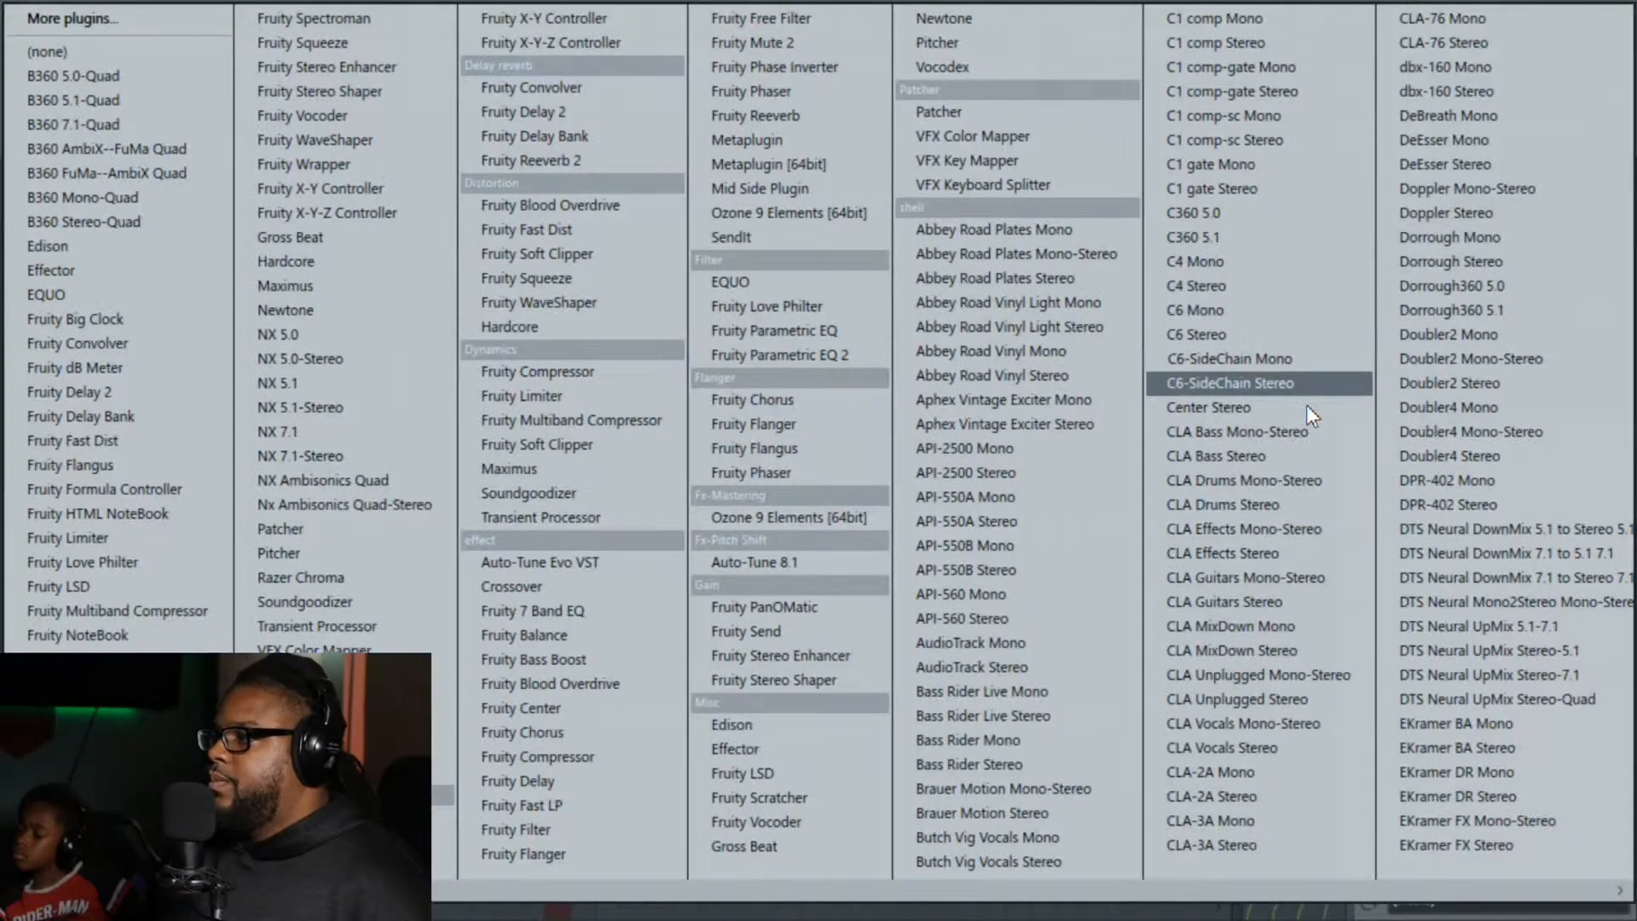
left_click(1279, 704)
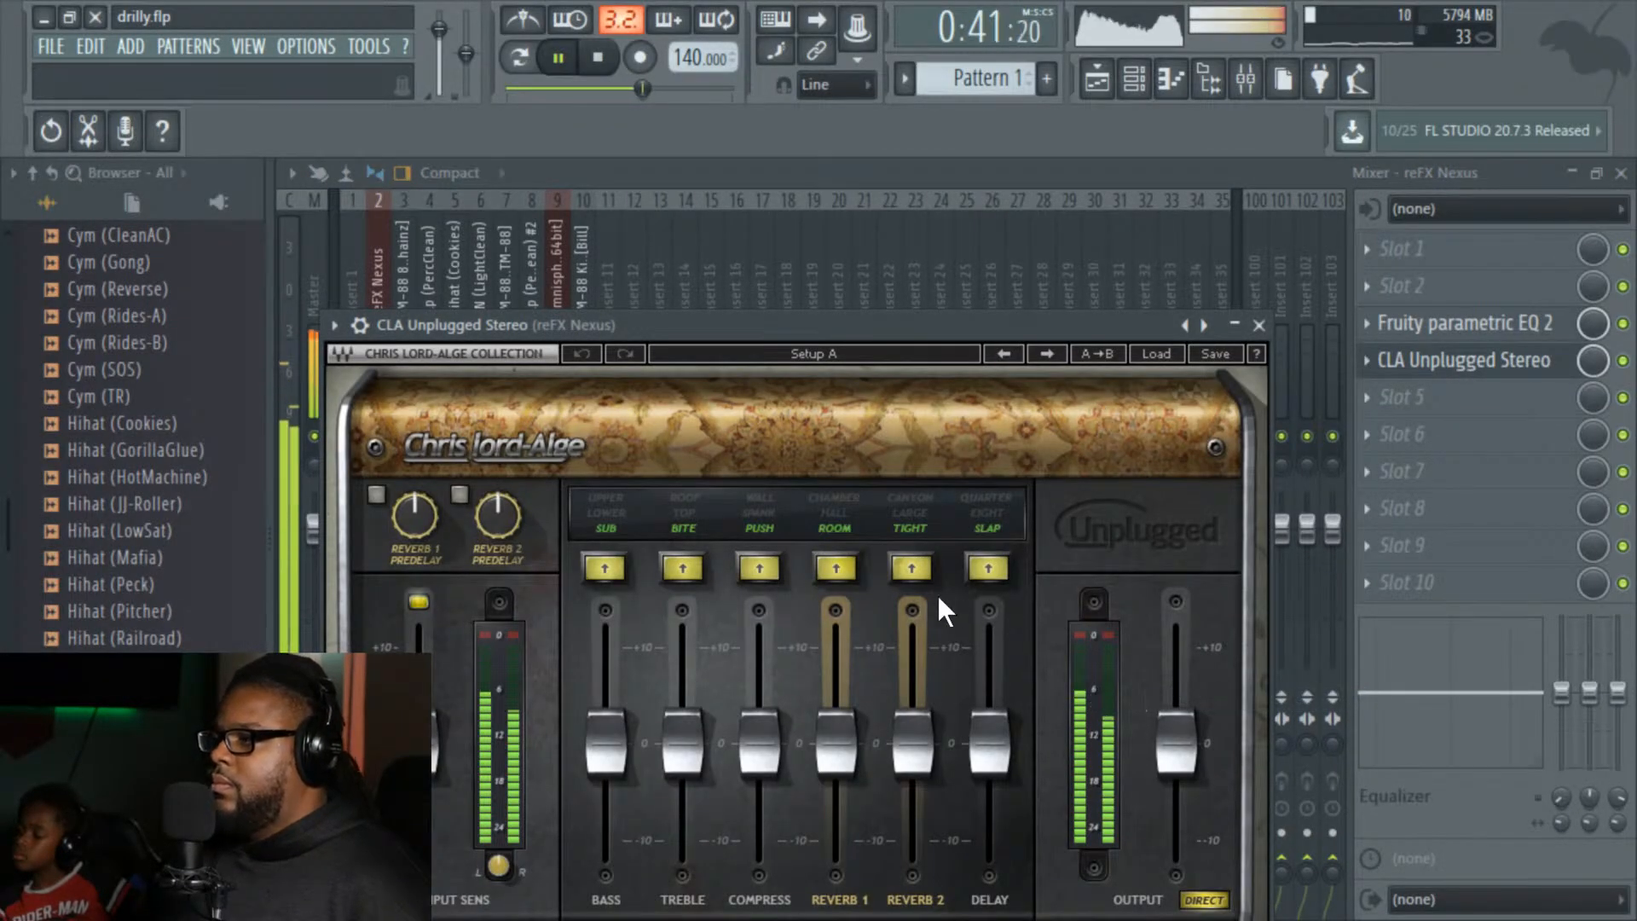
left_click_drag(884, 324, 886, 187)
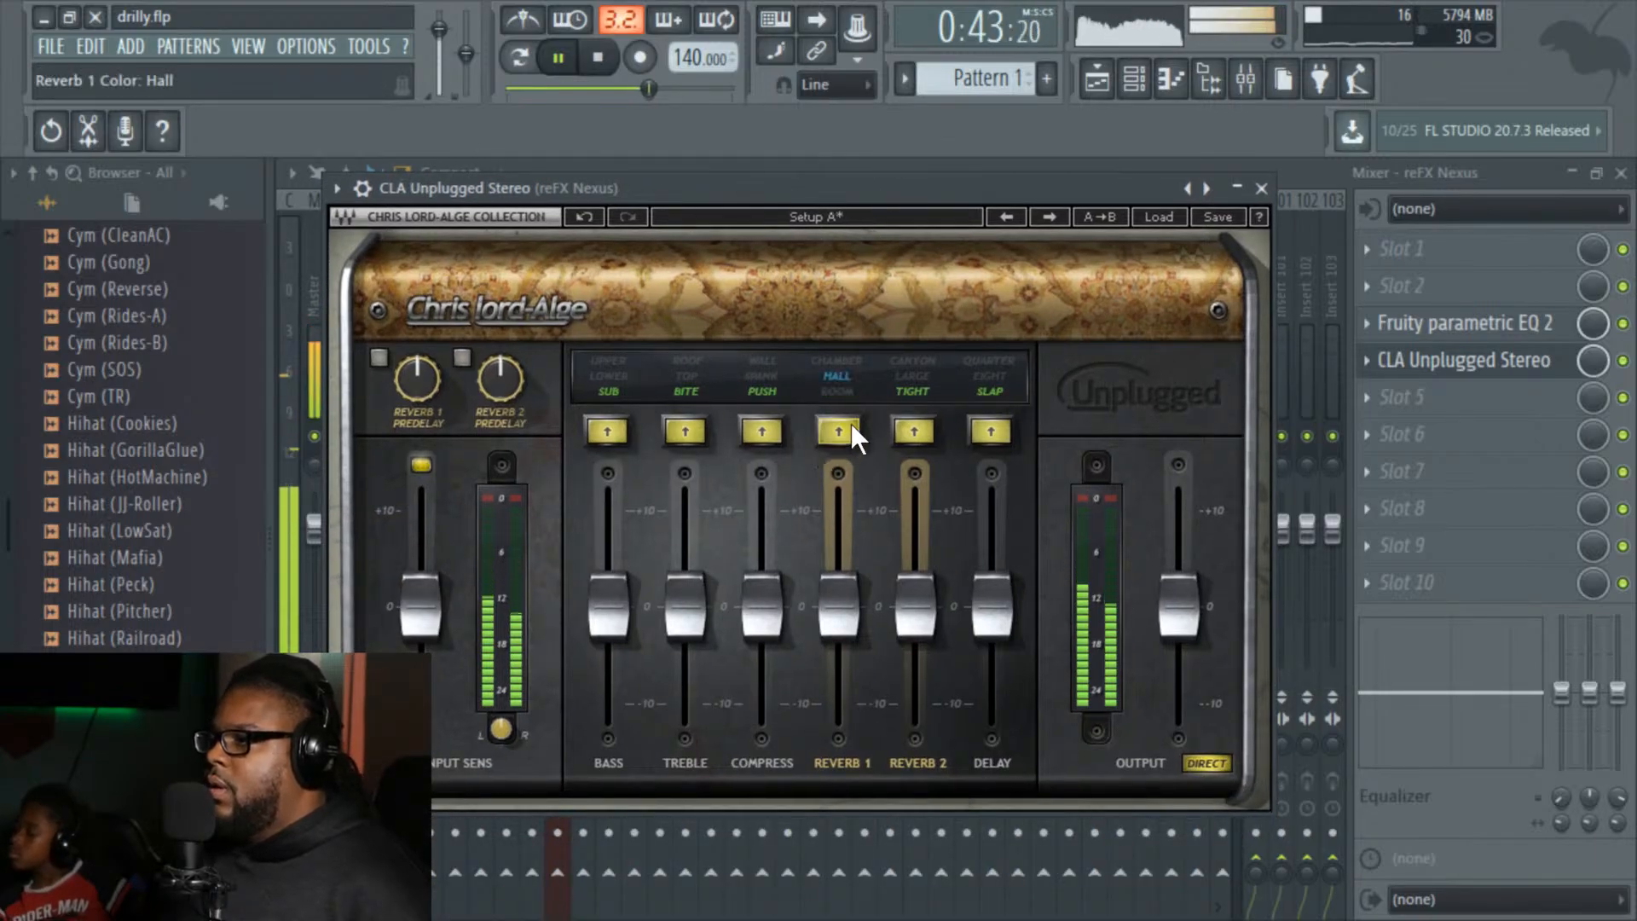
Step: Mute Reverb 1 and Reverb 2 in CLA Unplugged and restart playback
left_click(850, 423)
key("space")
left_click(851, 423)
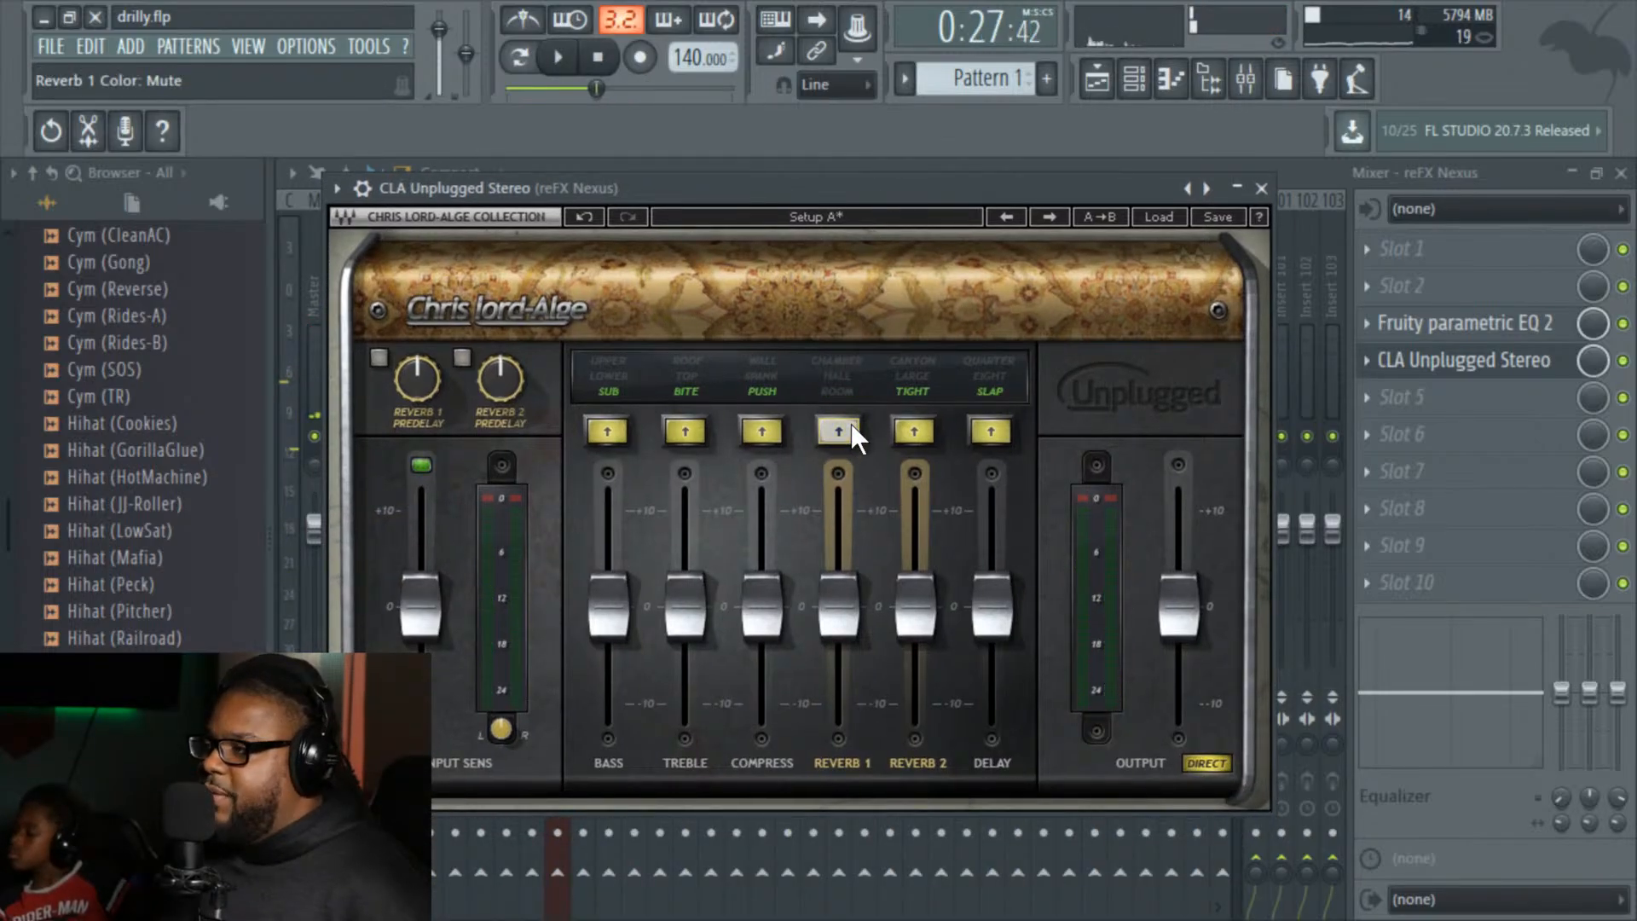
left_click(919, 428)
left_click(921, 428)
key("space")
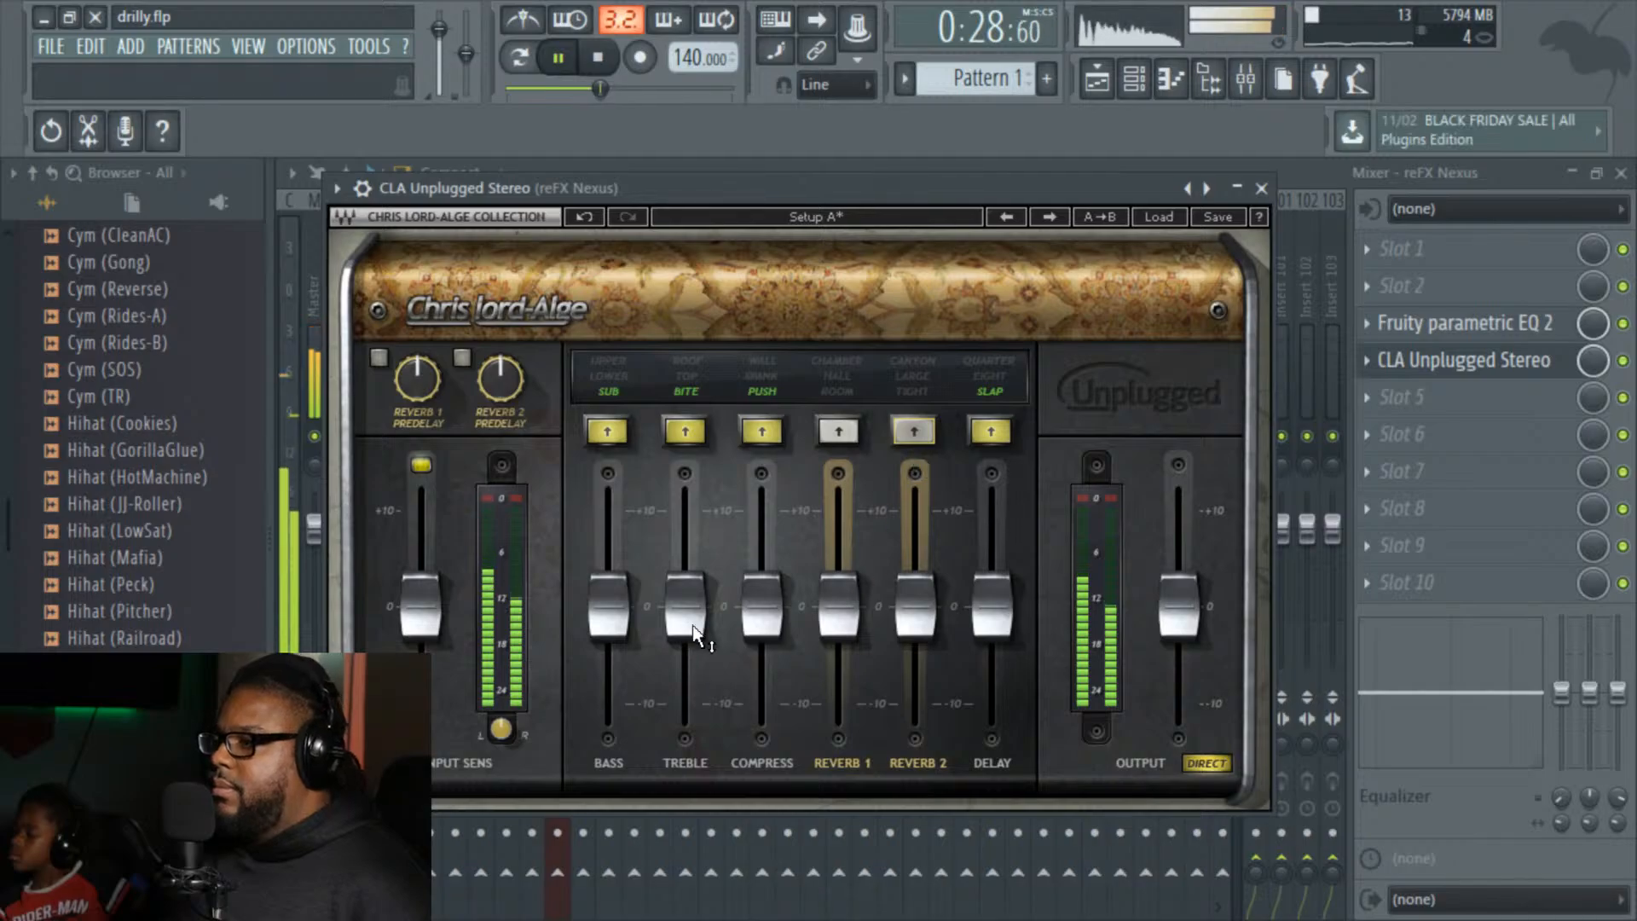
Step: Raise CLA Unplugged's treble slightly and its compress to 1.7, and lower the reFX Nexus mixer volume to -0.9 dB
mouse_move(761, 603)
left_mouse_down()
mouse_move(759, 589)
mouse_move(692, 592)
mouse_move(724, 610)
mouse_move(761, 589)
left_mouse_up()
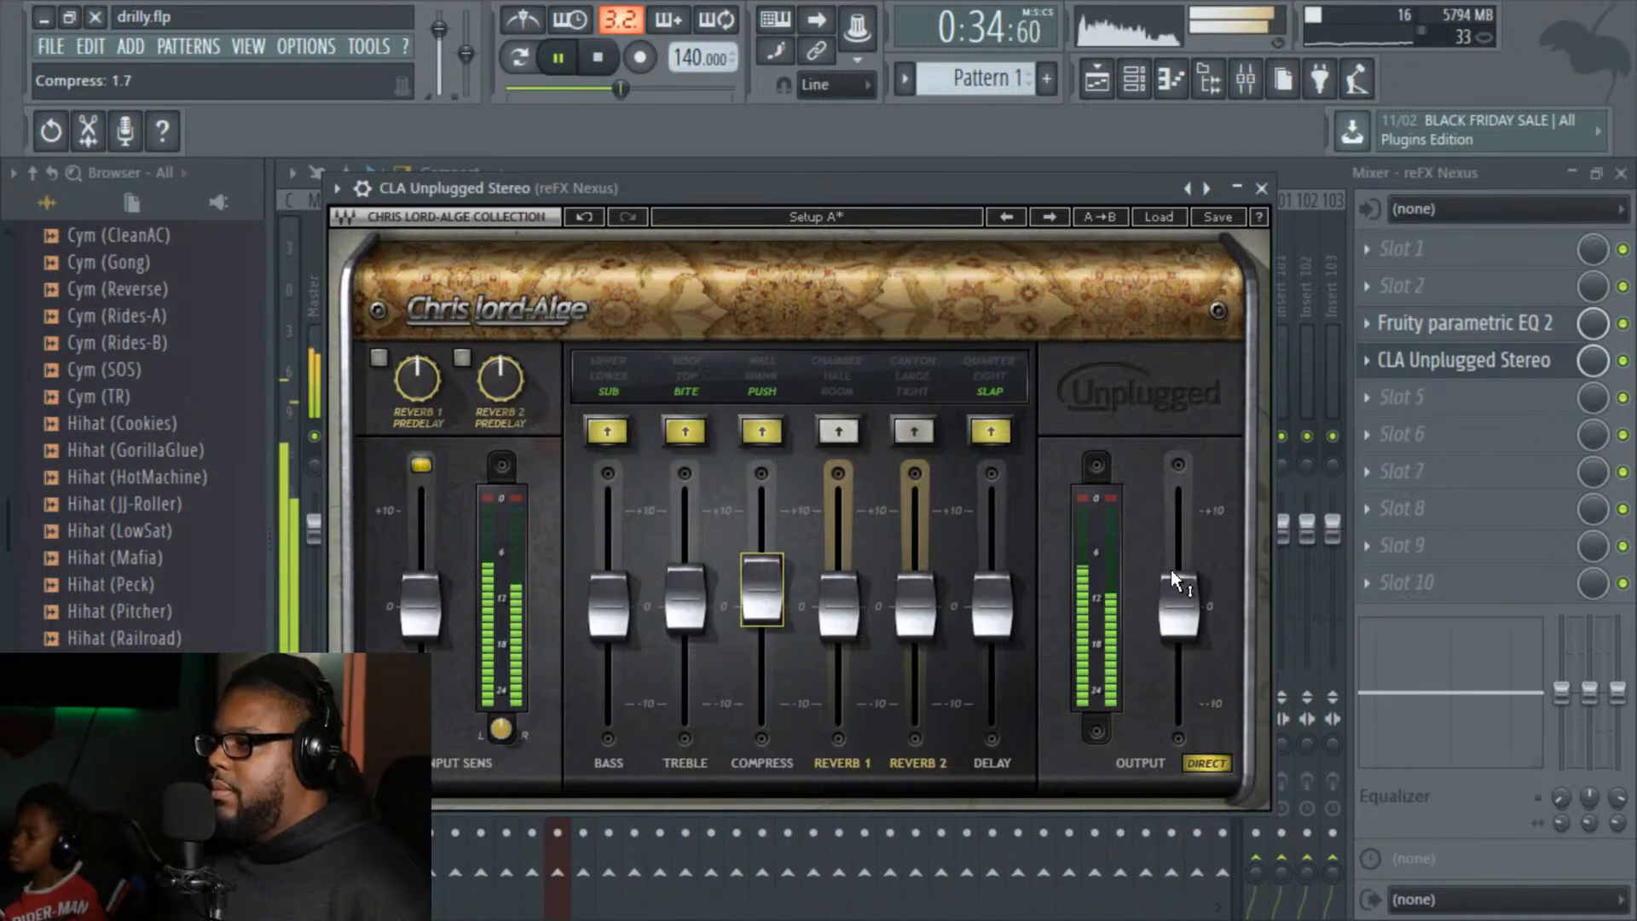
mouse_move(1189, 603)
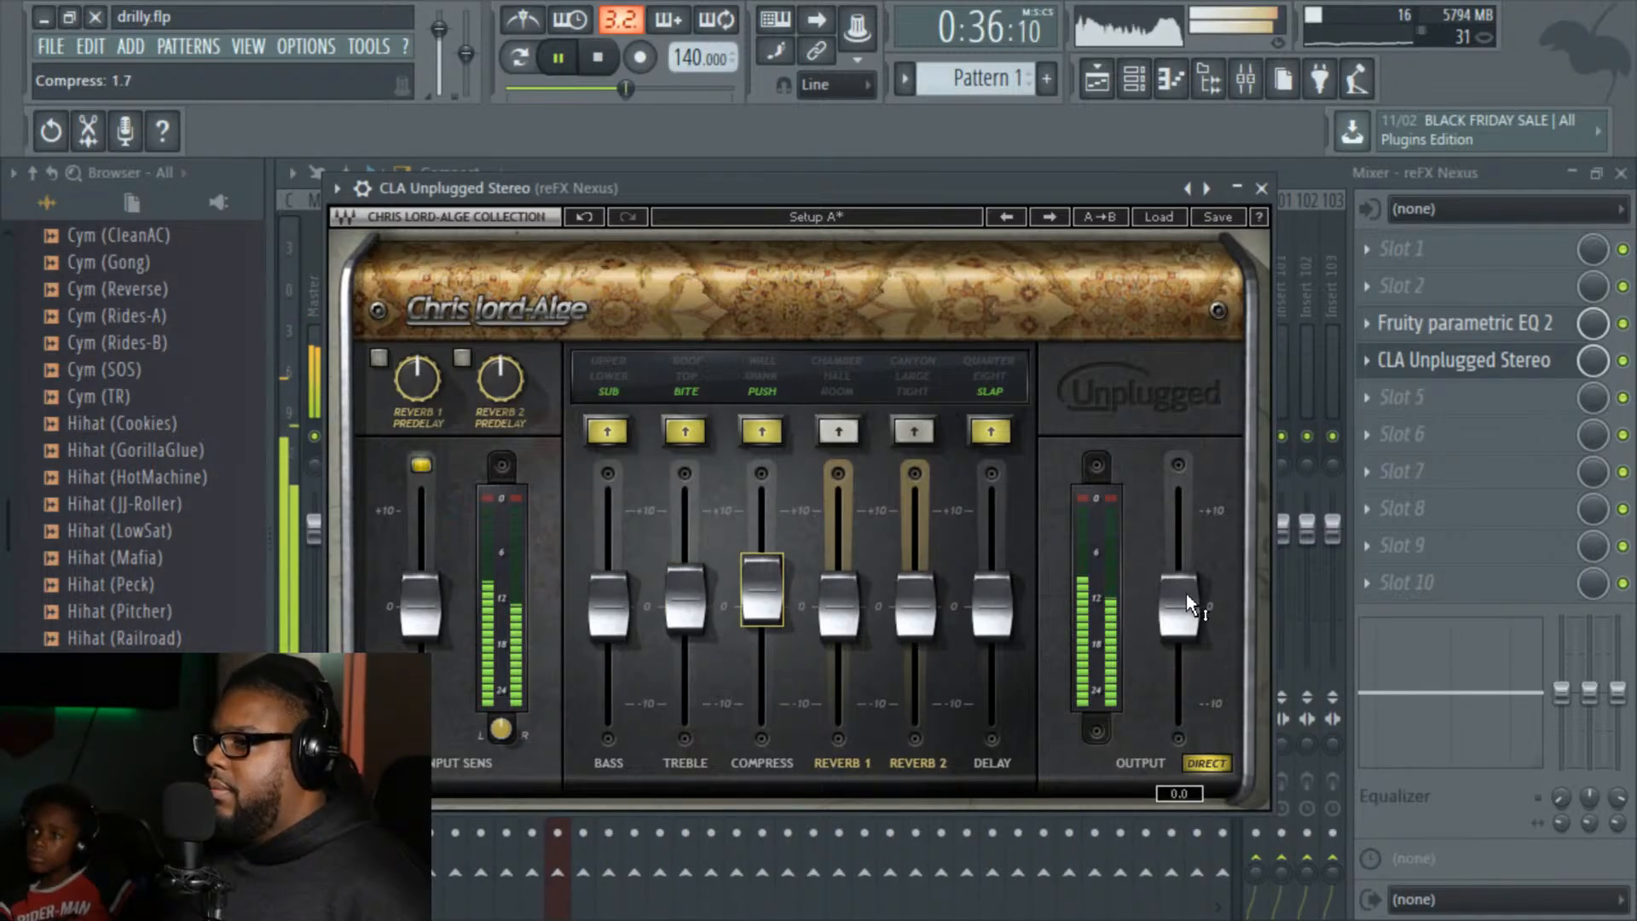
left_click(1261, 187)
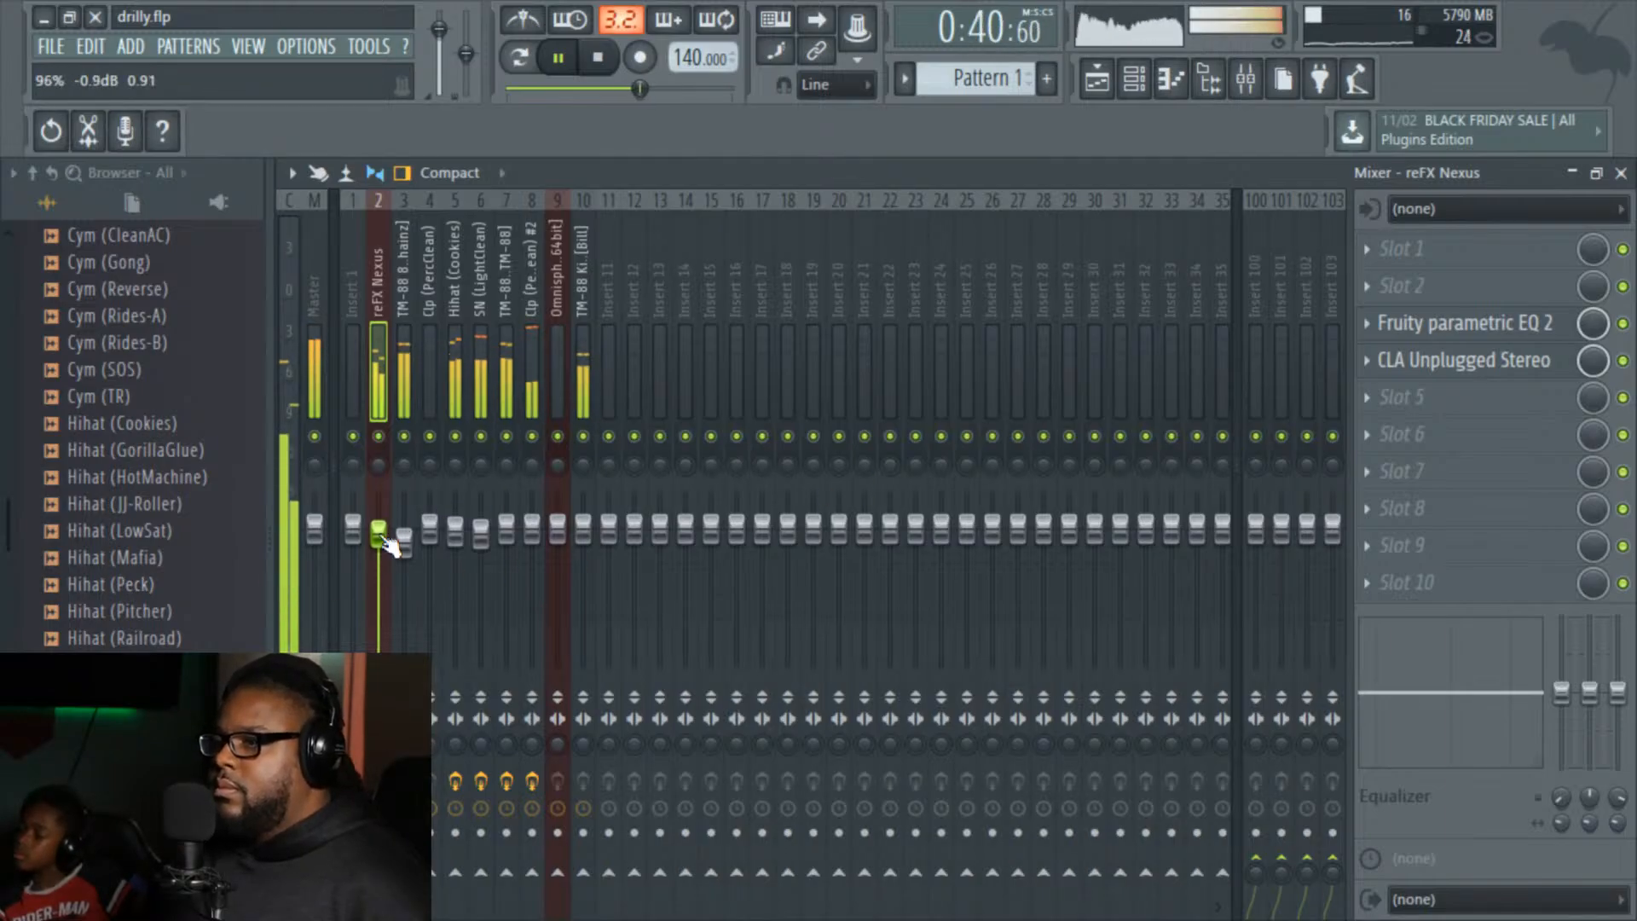
Step: Play the arrangement in the playlist from bar 9 and from bar 17 to hear the adjusted melody
left_click(1147, 85)
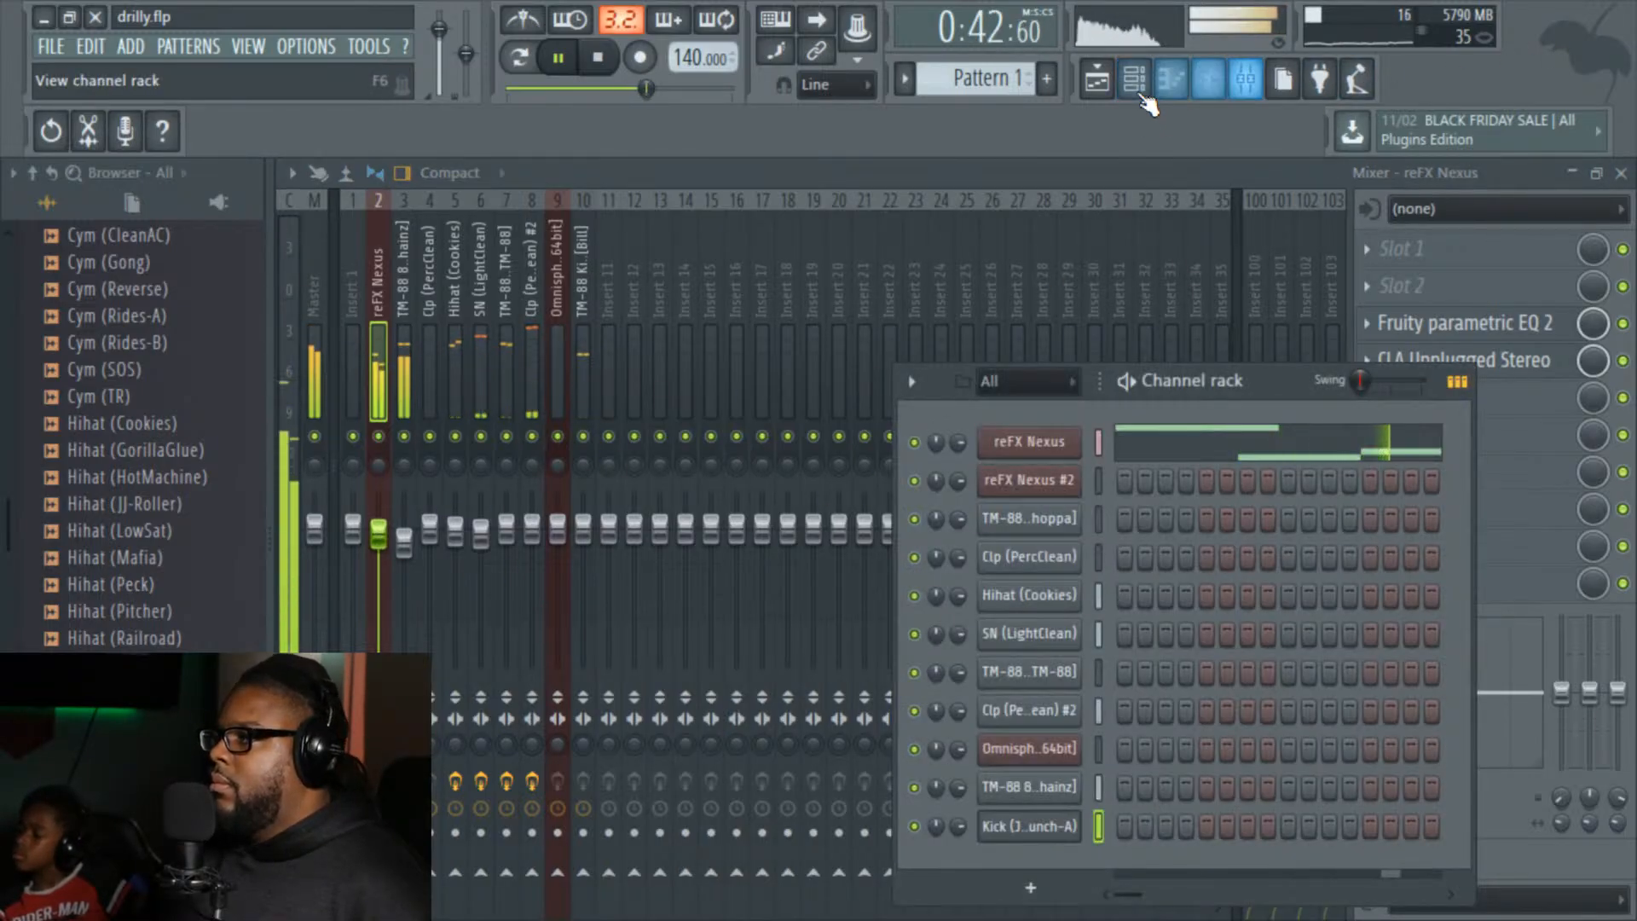
left_click(1097, 79)
key("space")
key("space")
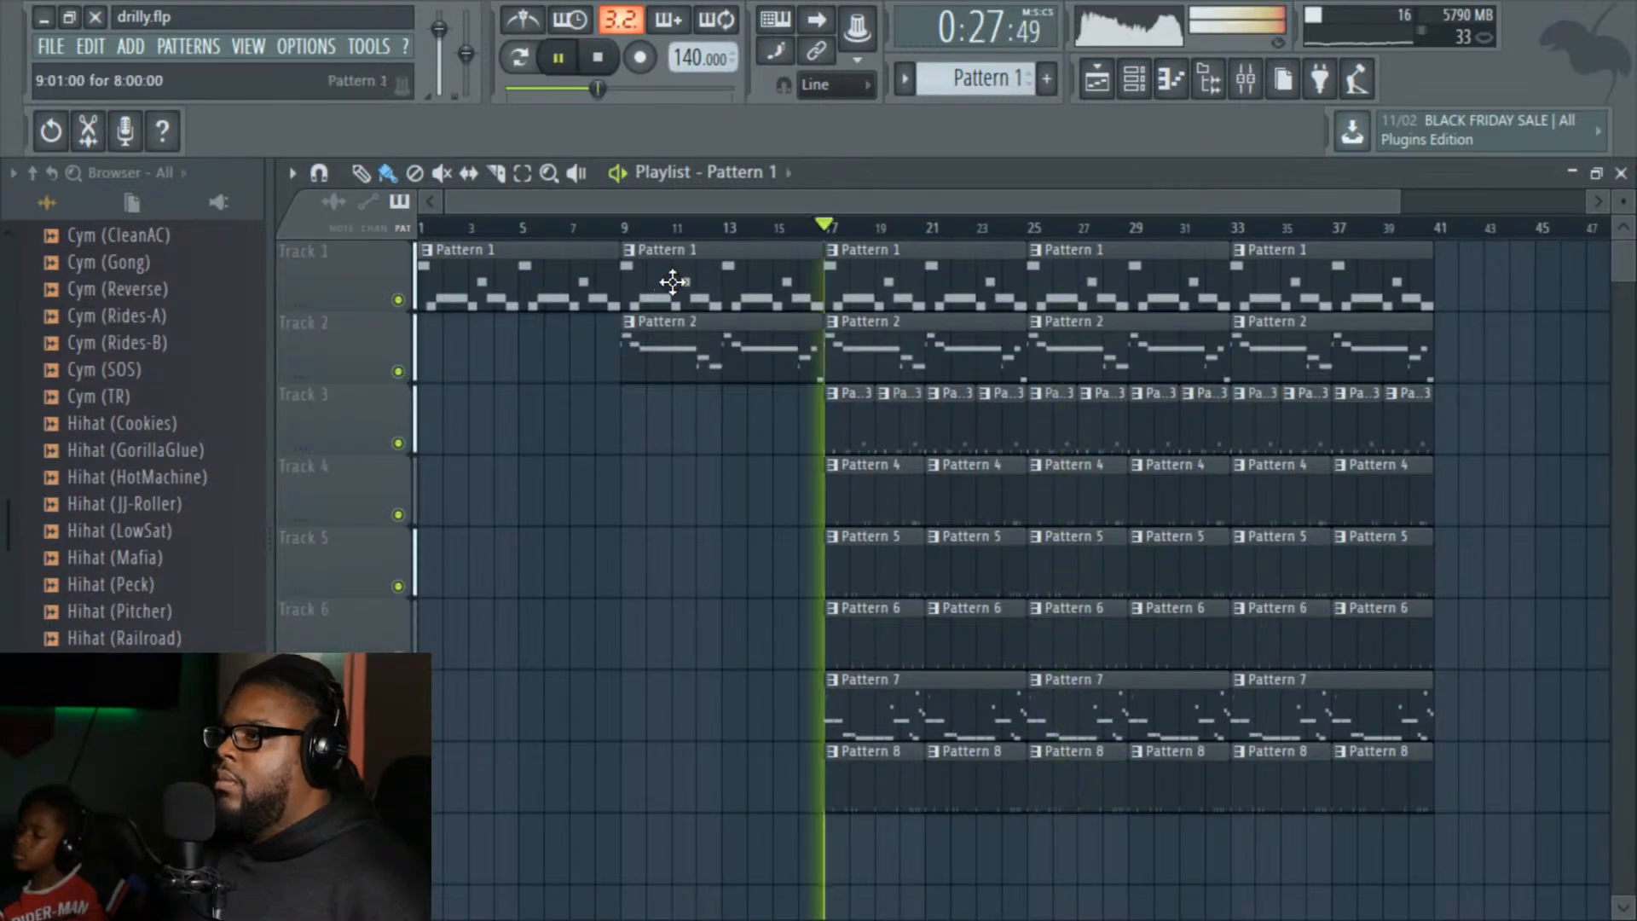
left_click(626, 230)
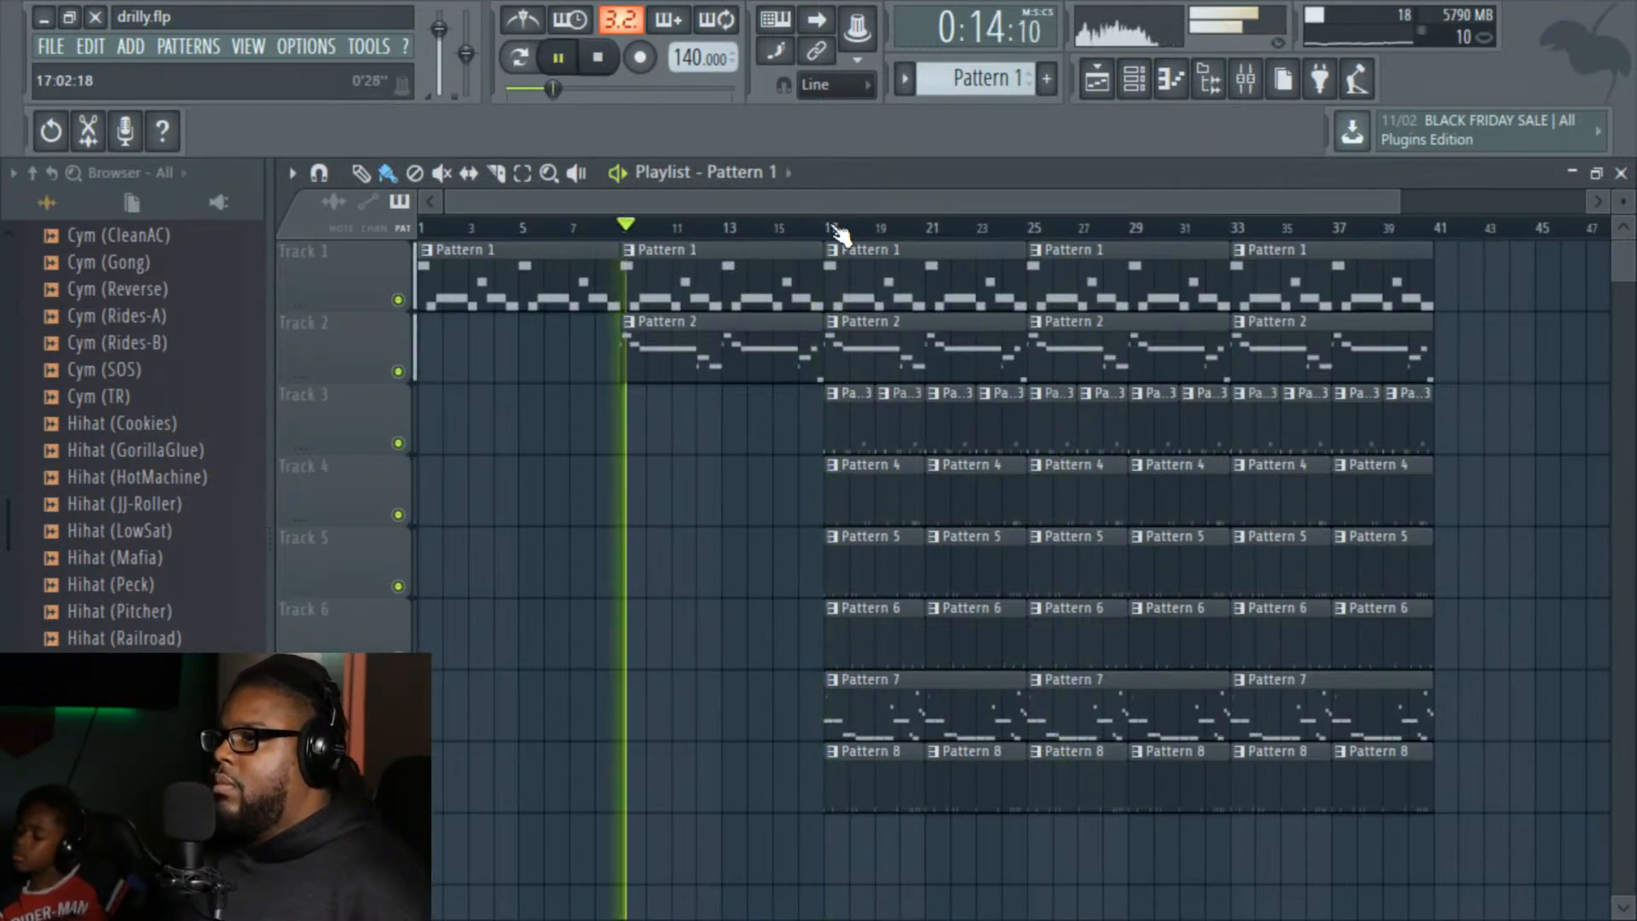
left_click(831, 232)
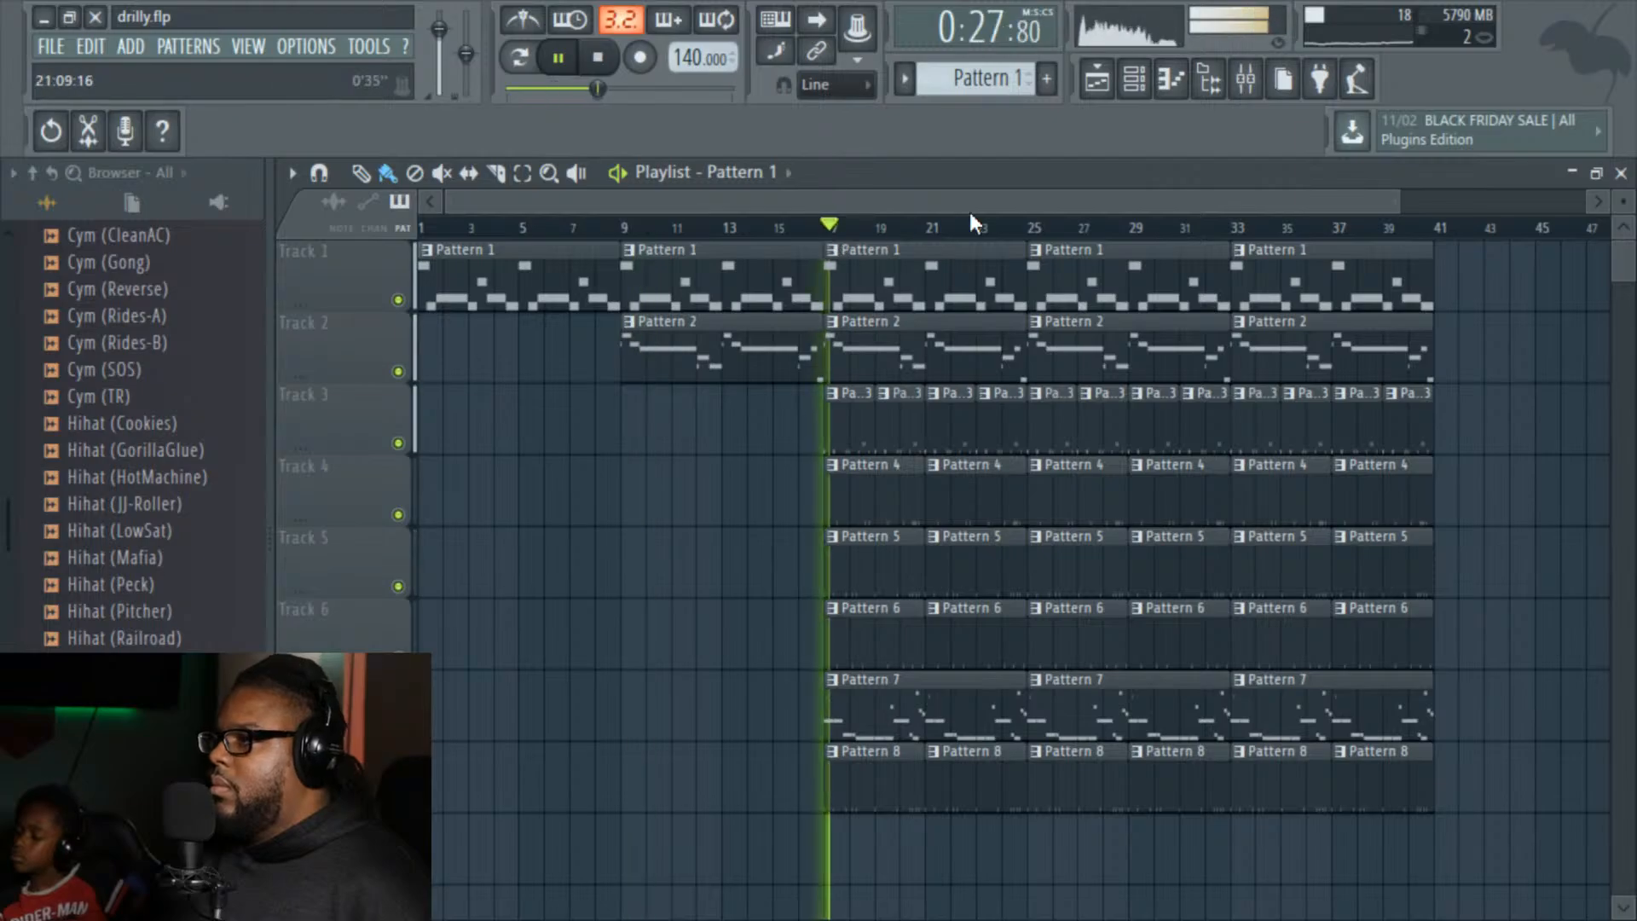
Step: Select the PN Nexus Grandpiano preset in the first reFX Nexus channel and close the synth
left_click(1244, 79)
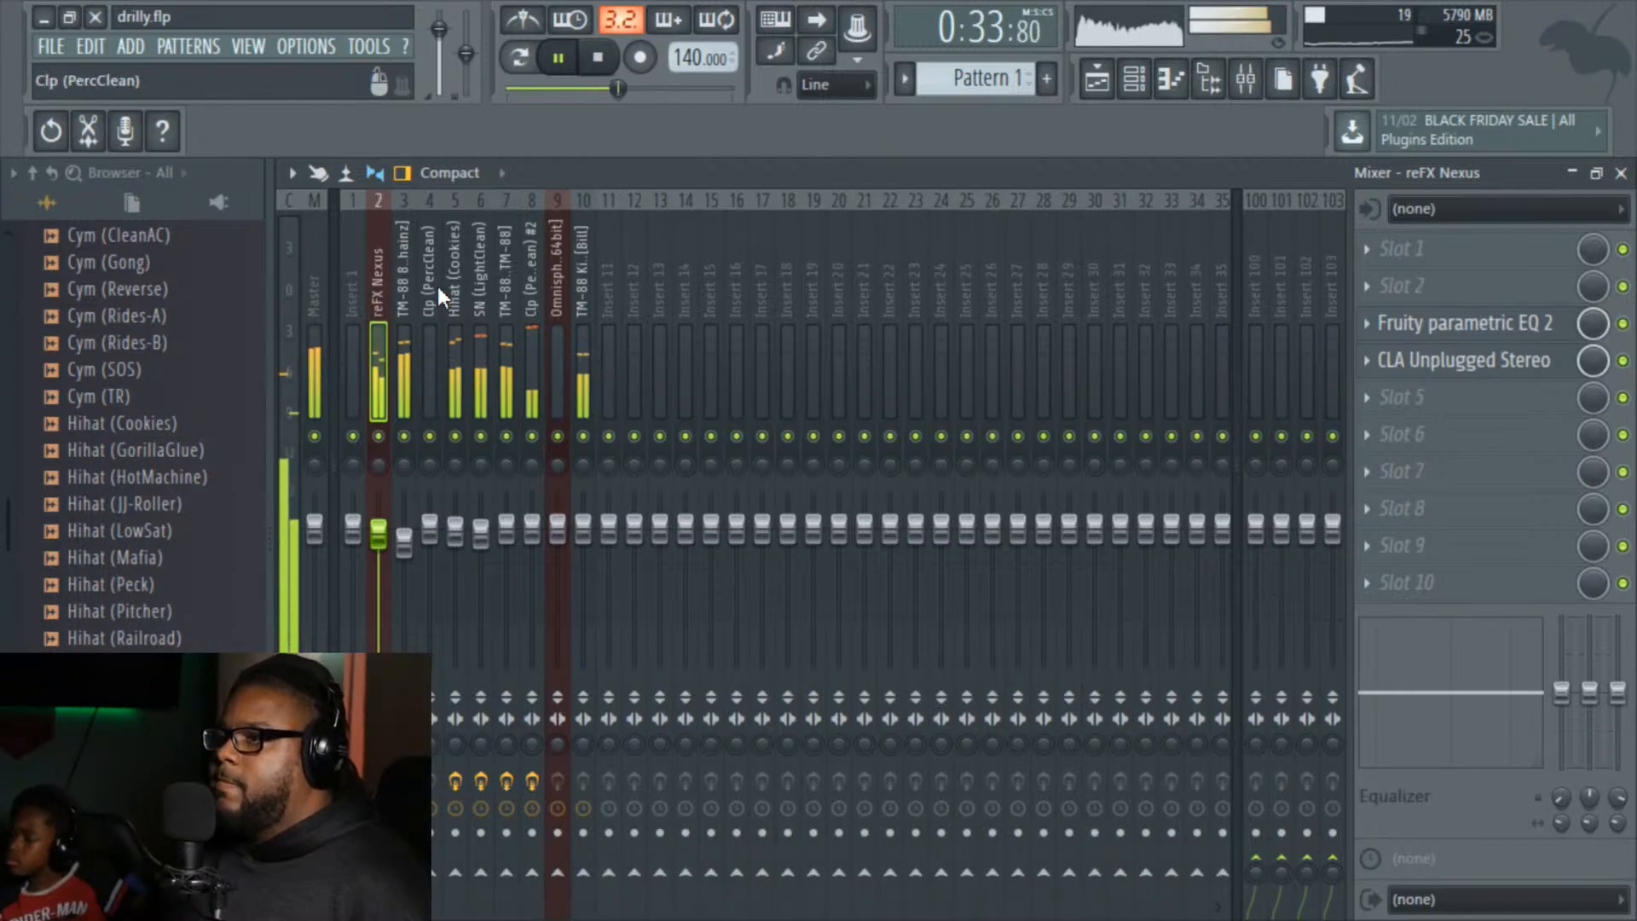
left_click(1134, 78)
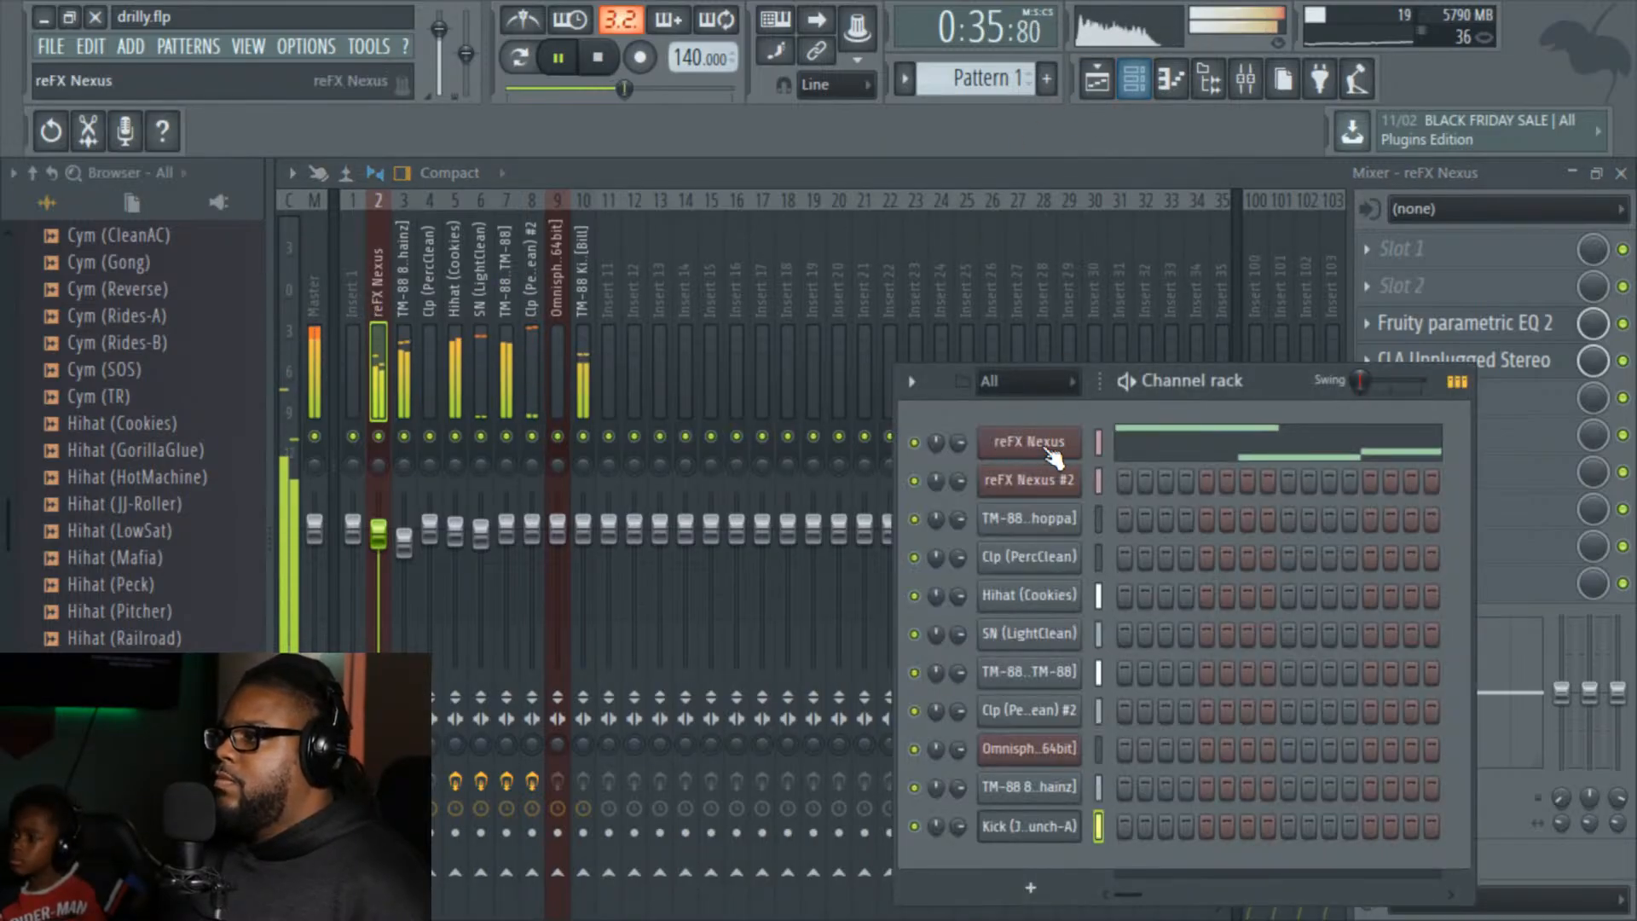
left_click(1041, 450)
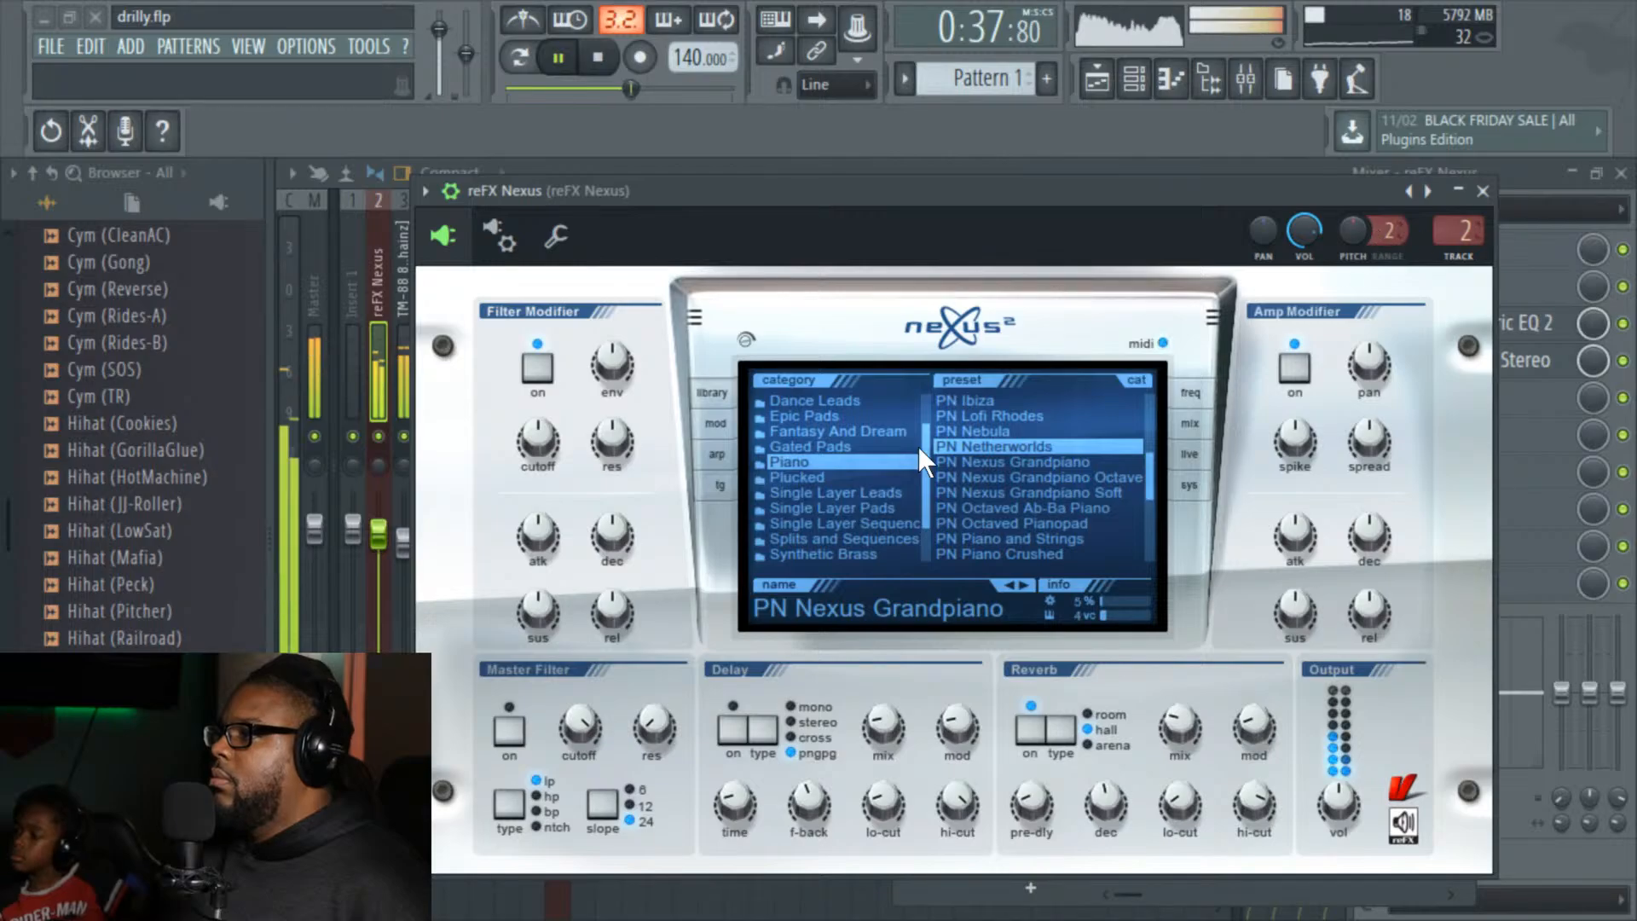
left_click(1023, 460)
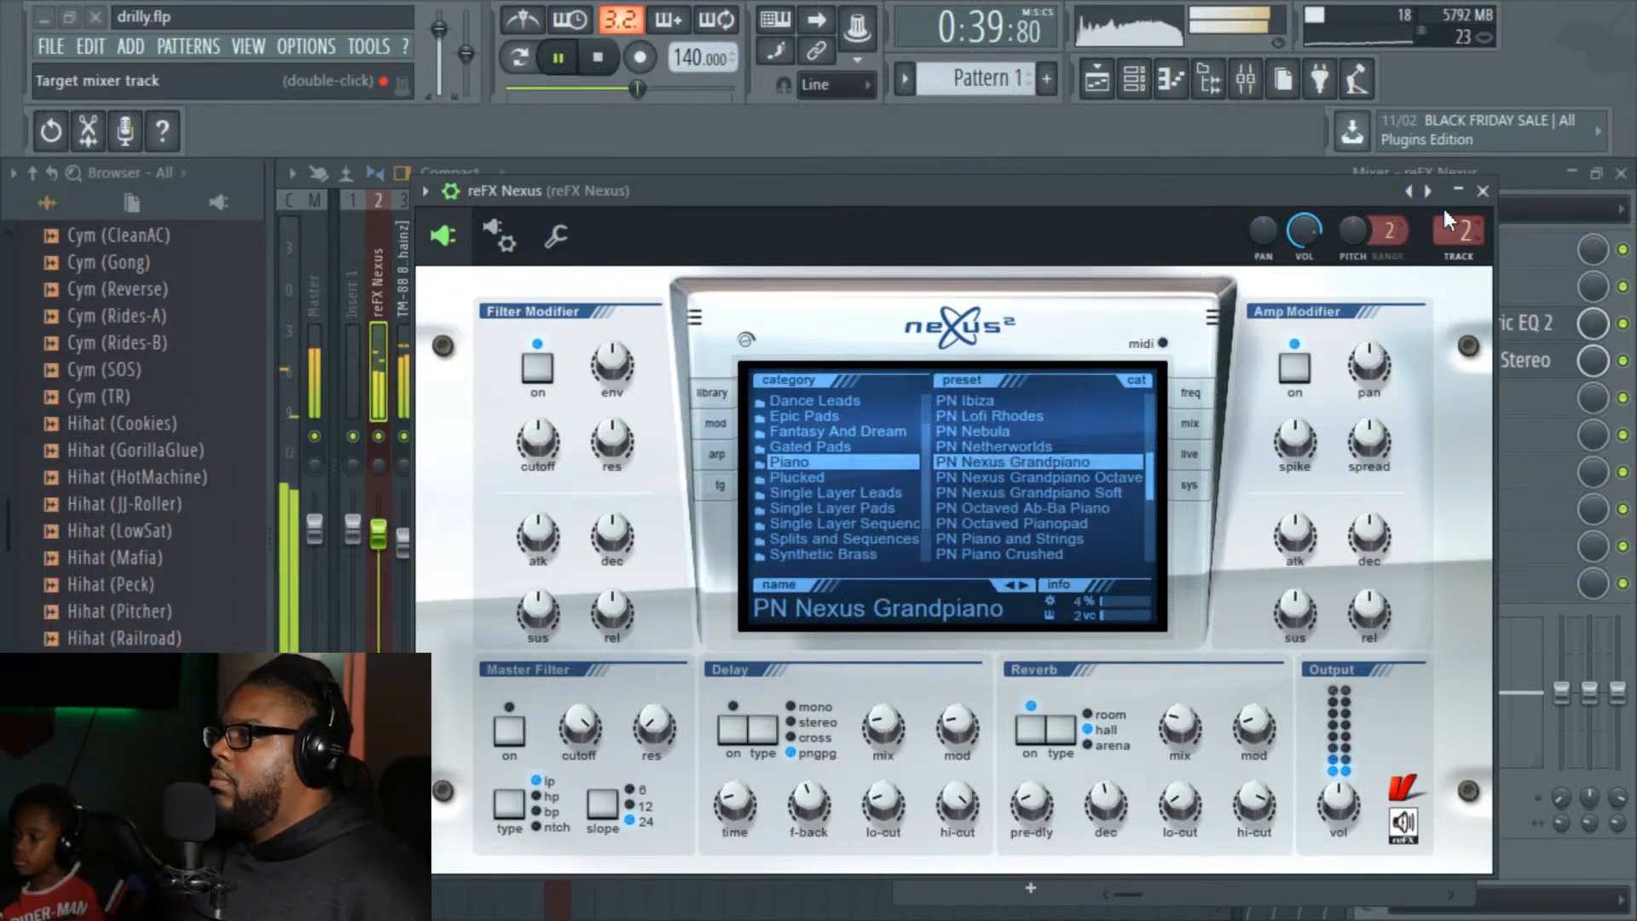
left_click(1483, 191)
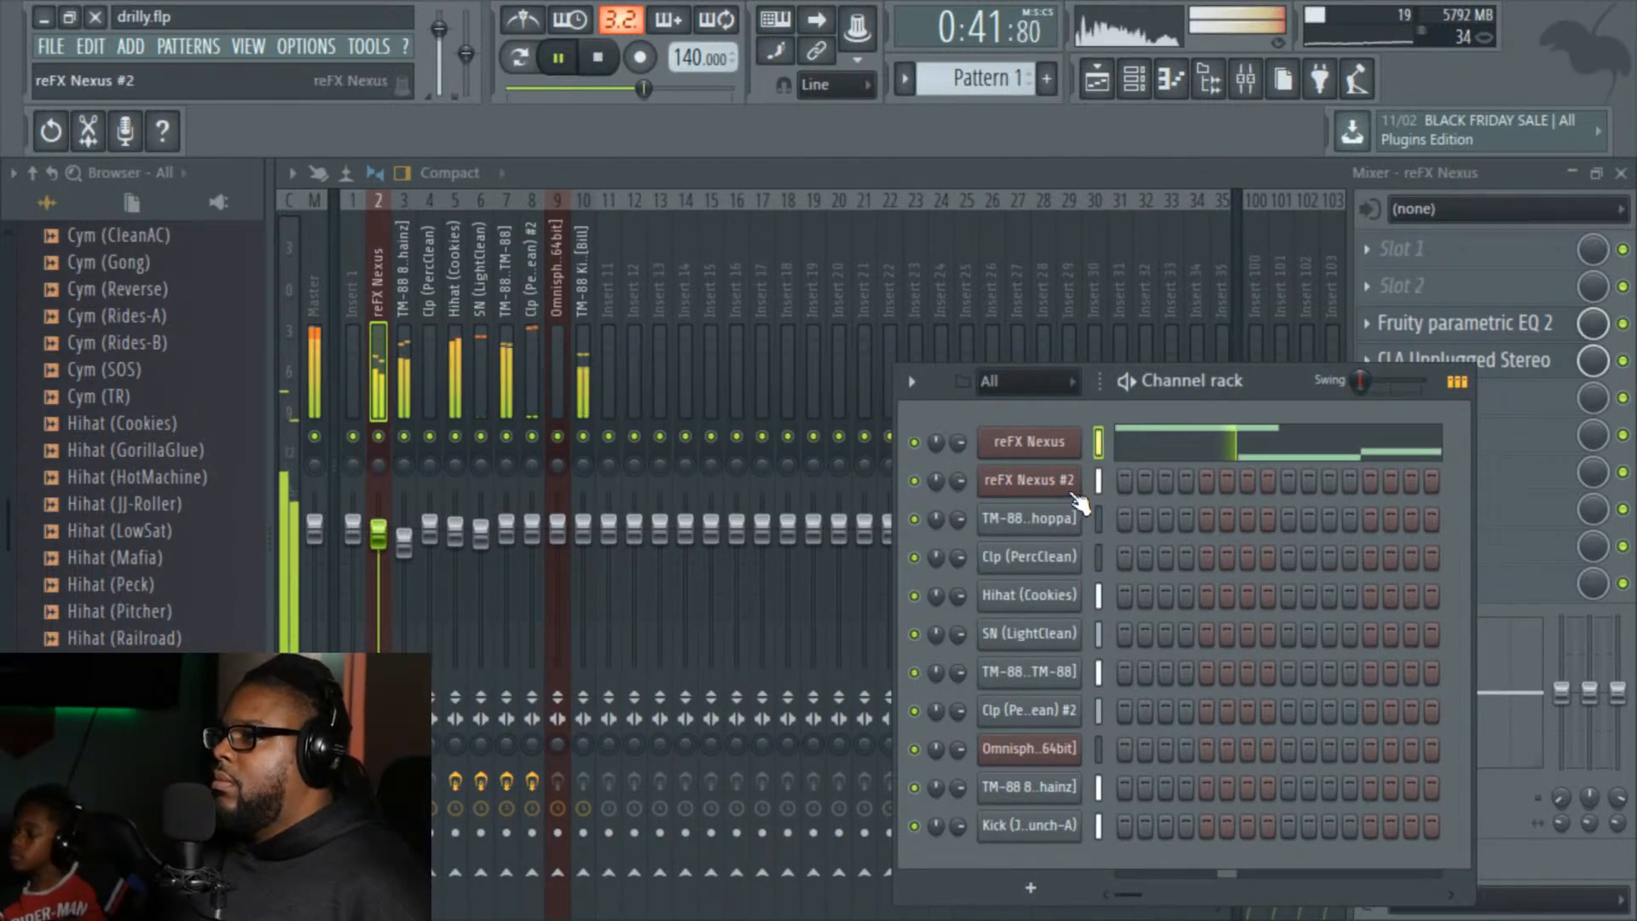
Step: Inspect the preset and mixer track assignment of reFX Nexus #2, close the synth, and stop playback
left_click(1028, 480)
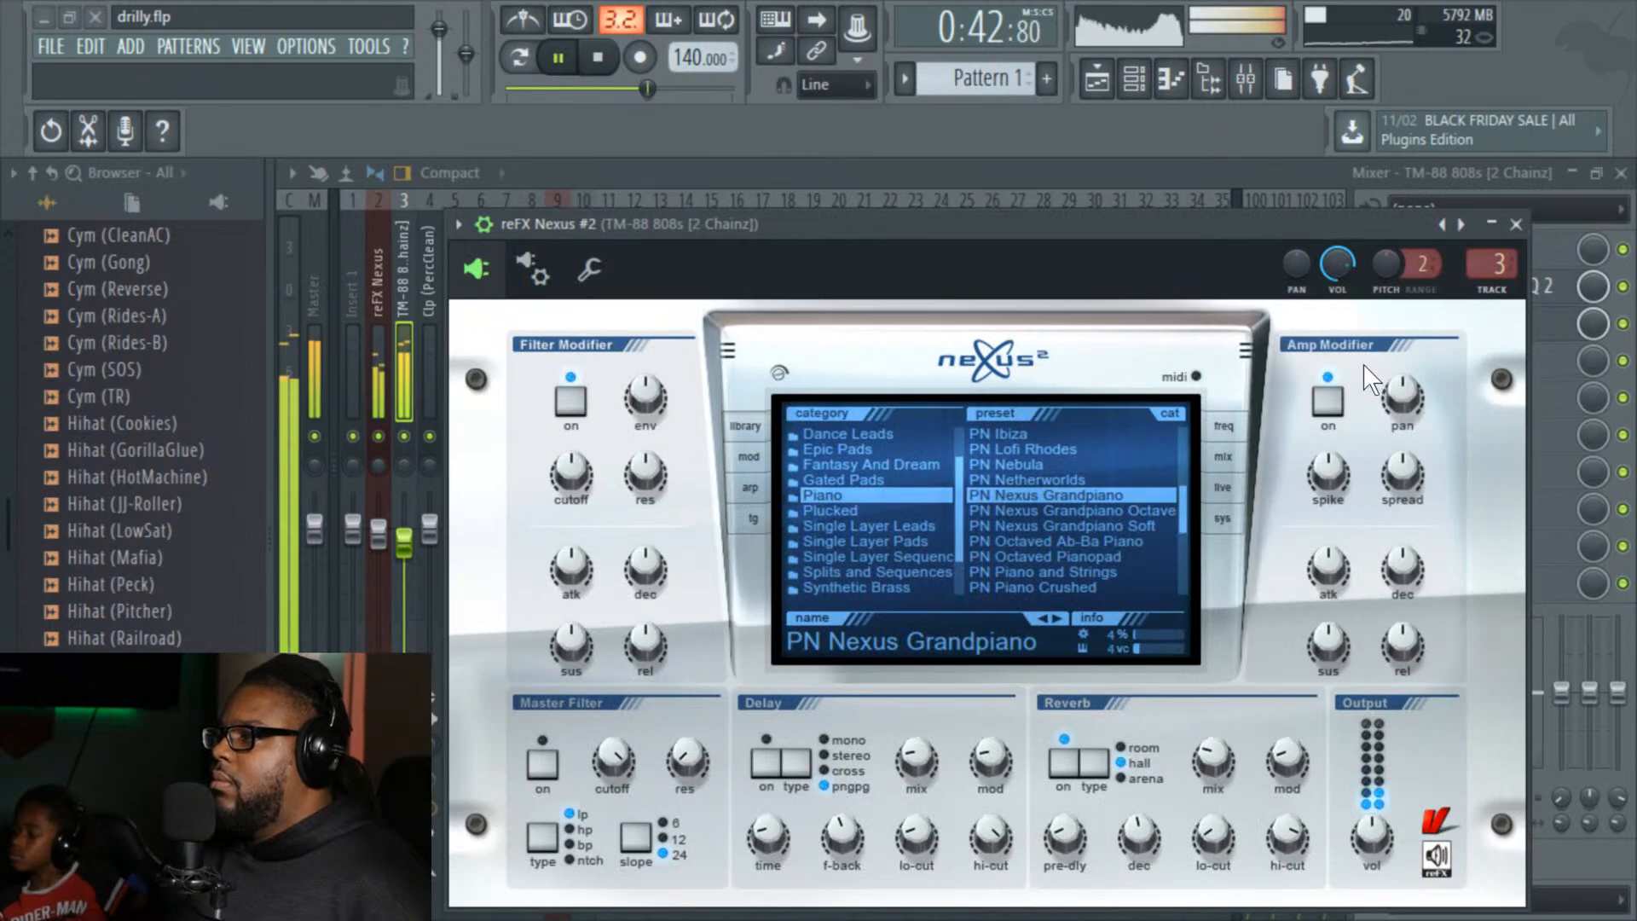
left_click(1516, 224)
left_click(1071, 486)
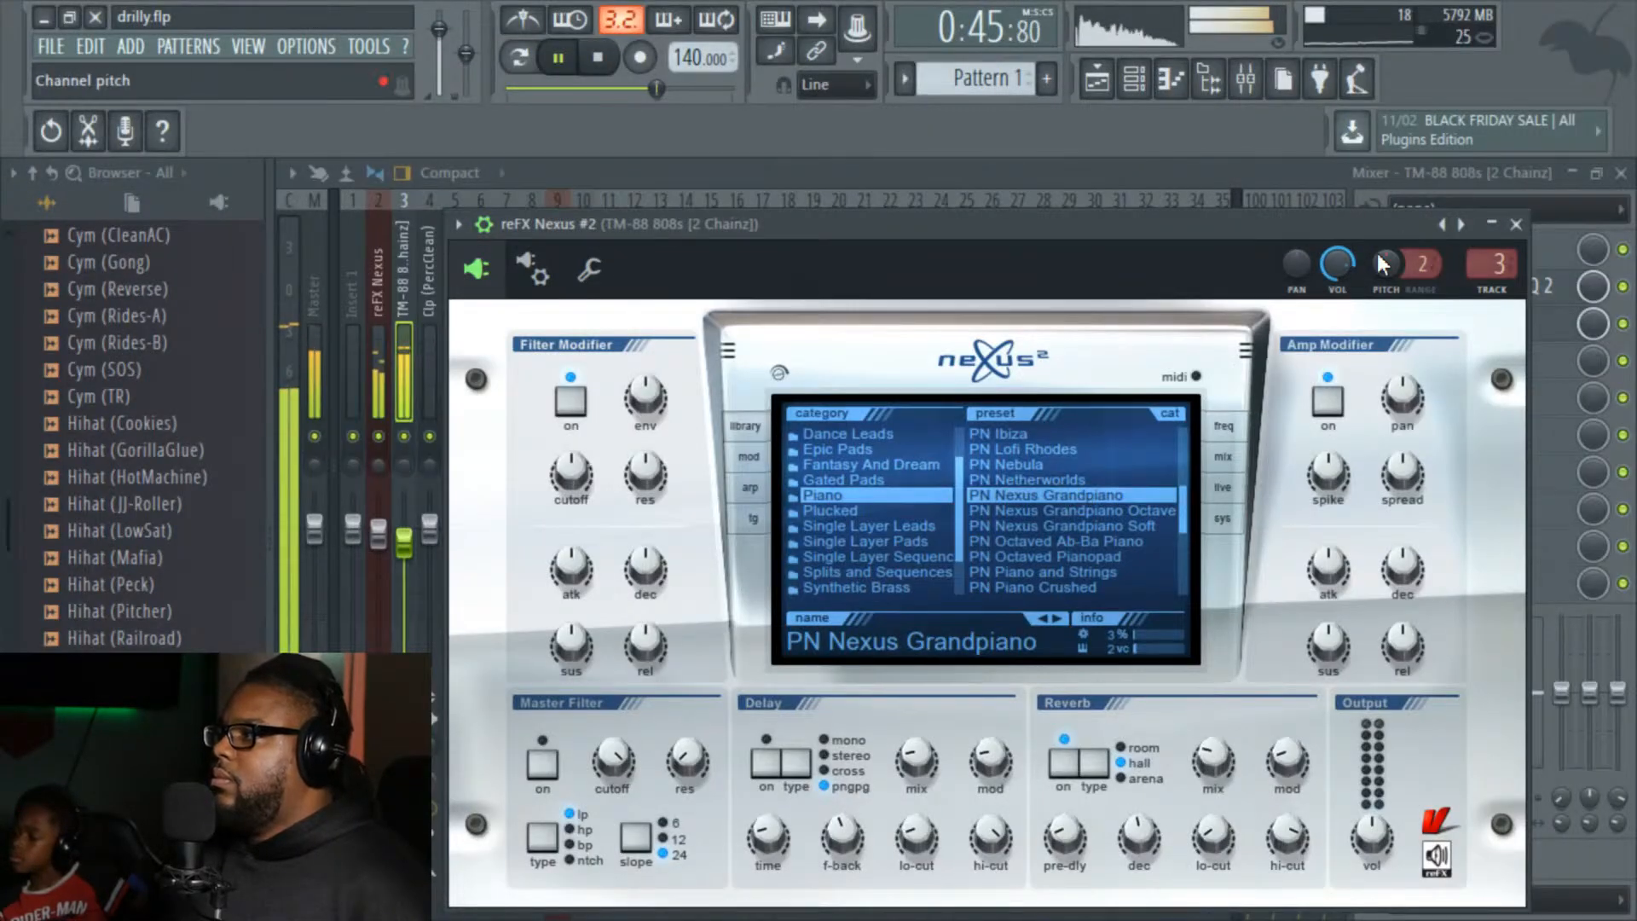
left_click(1515, 224)
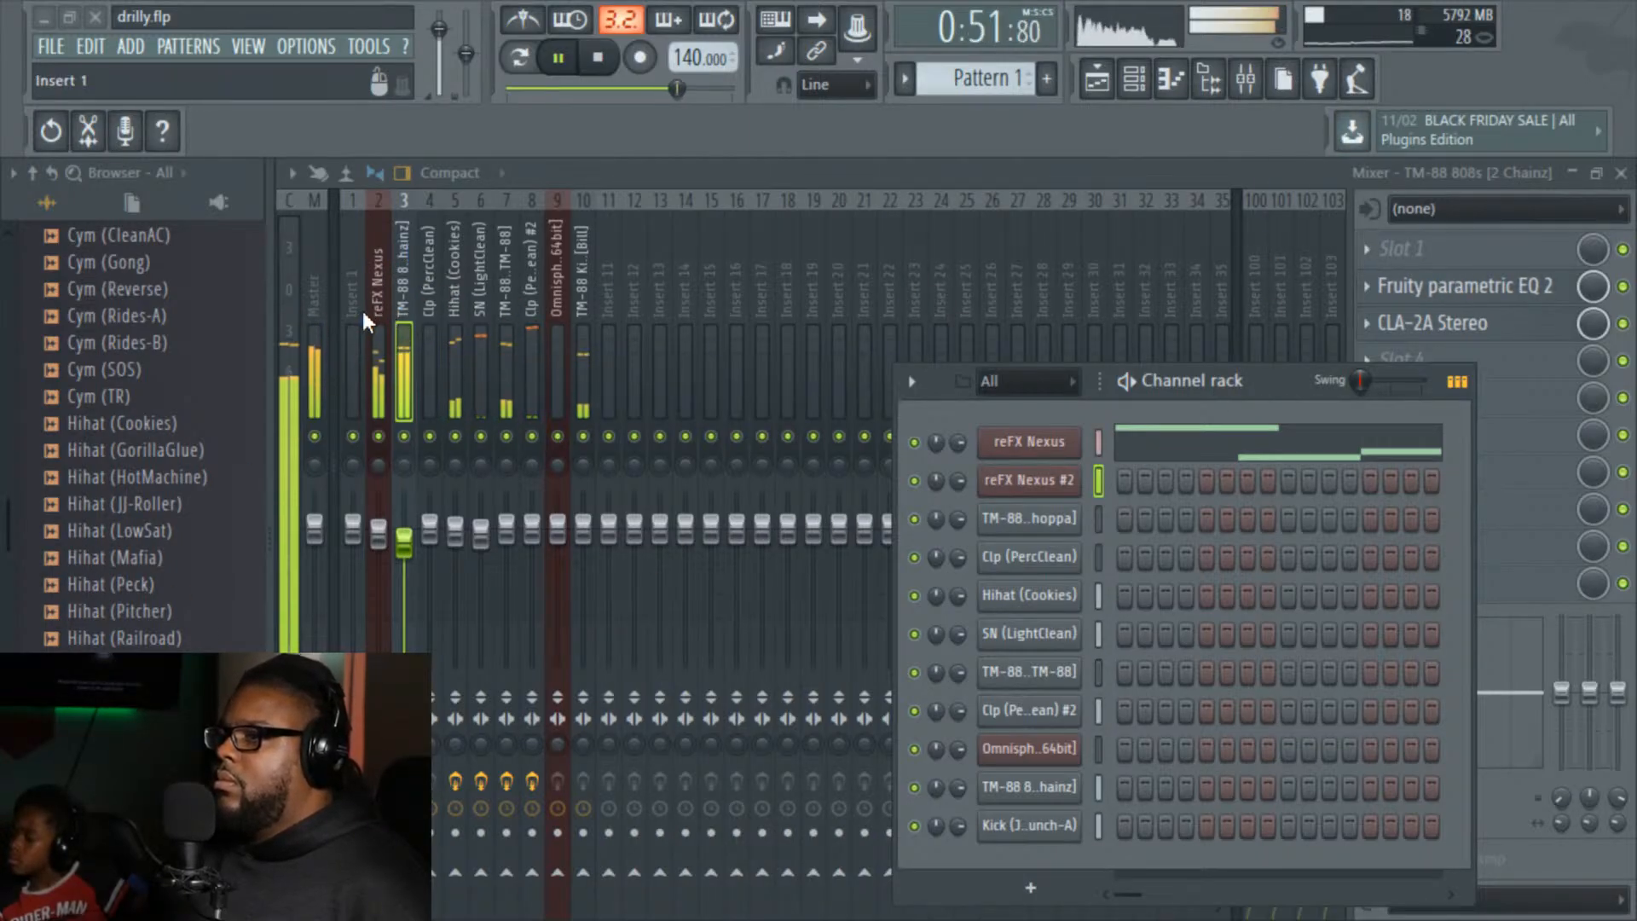
left_click(561, 59)
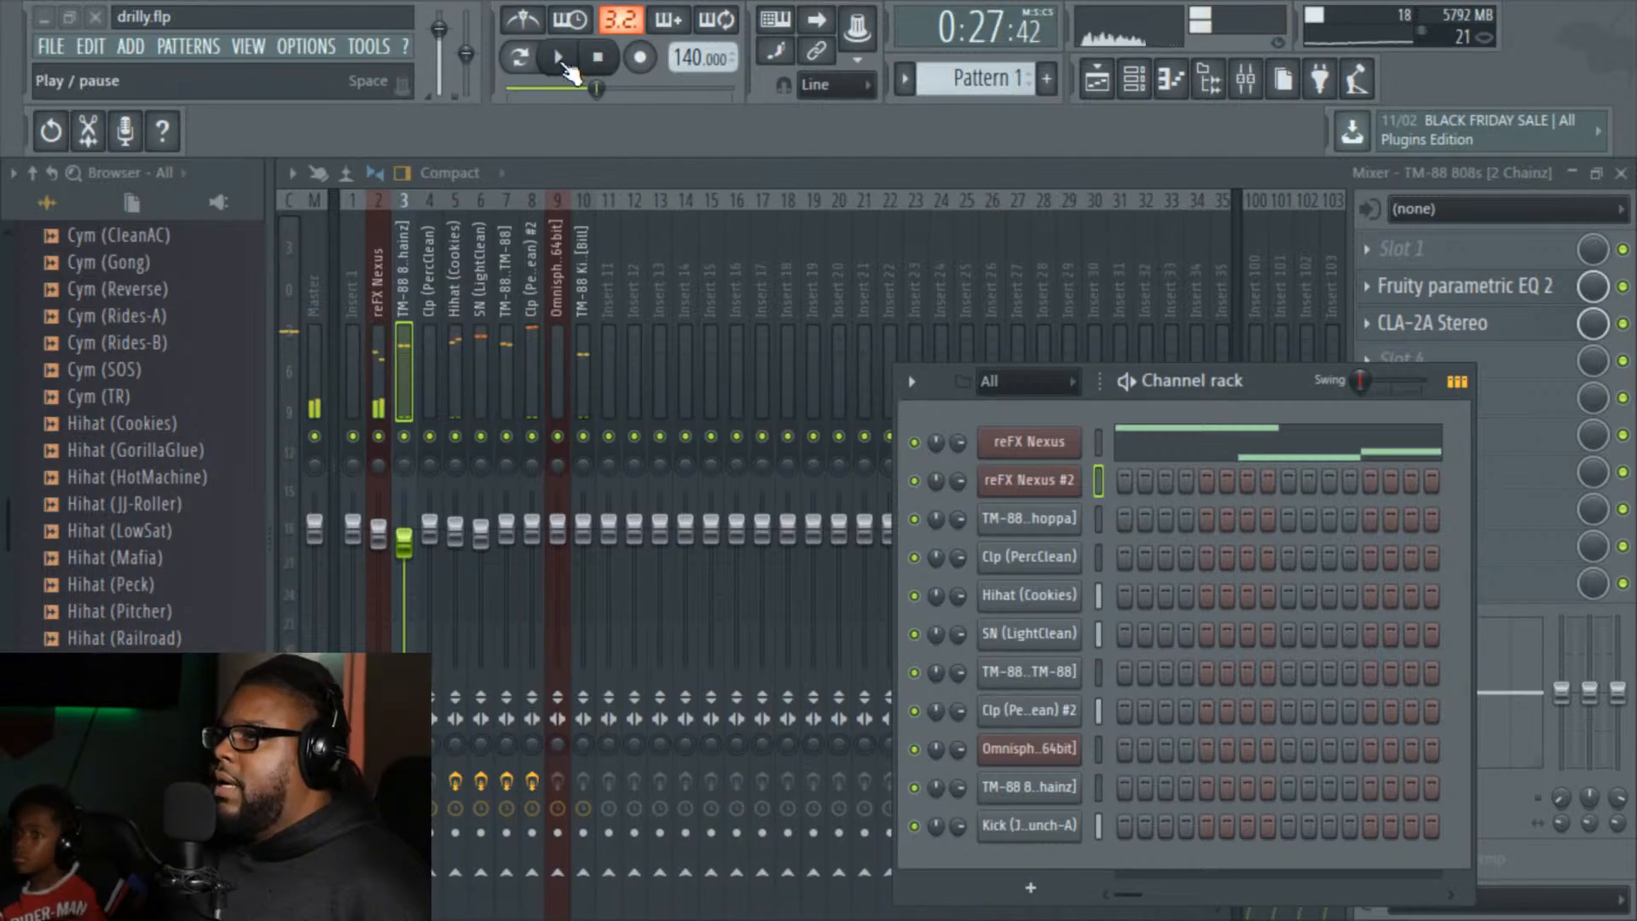
Step: Solo Track 2 in the playlist and play the song to hear its melody alone
left_click(1098, 81)
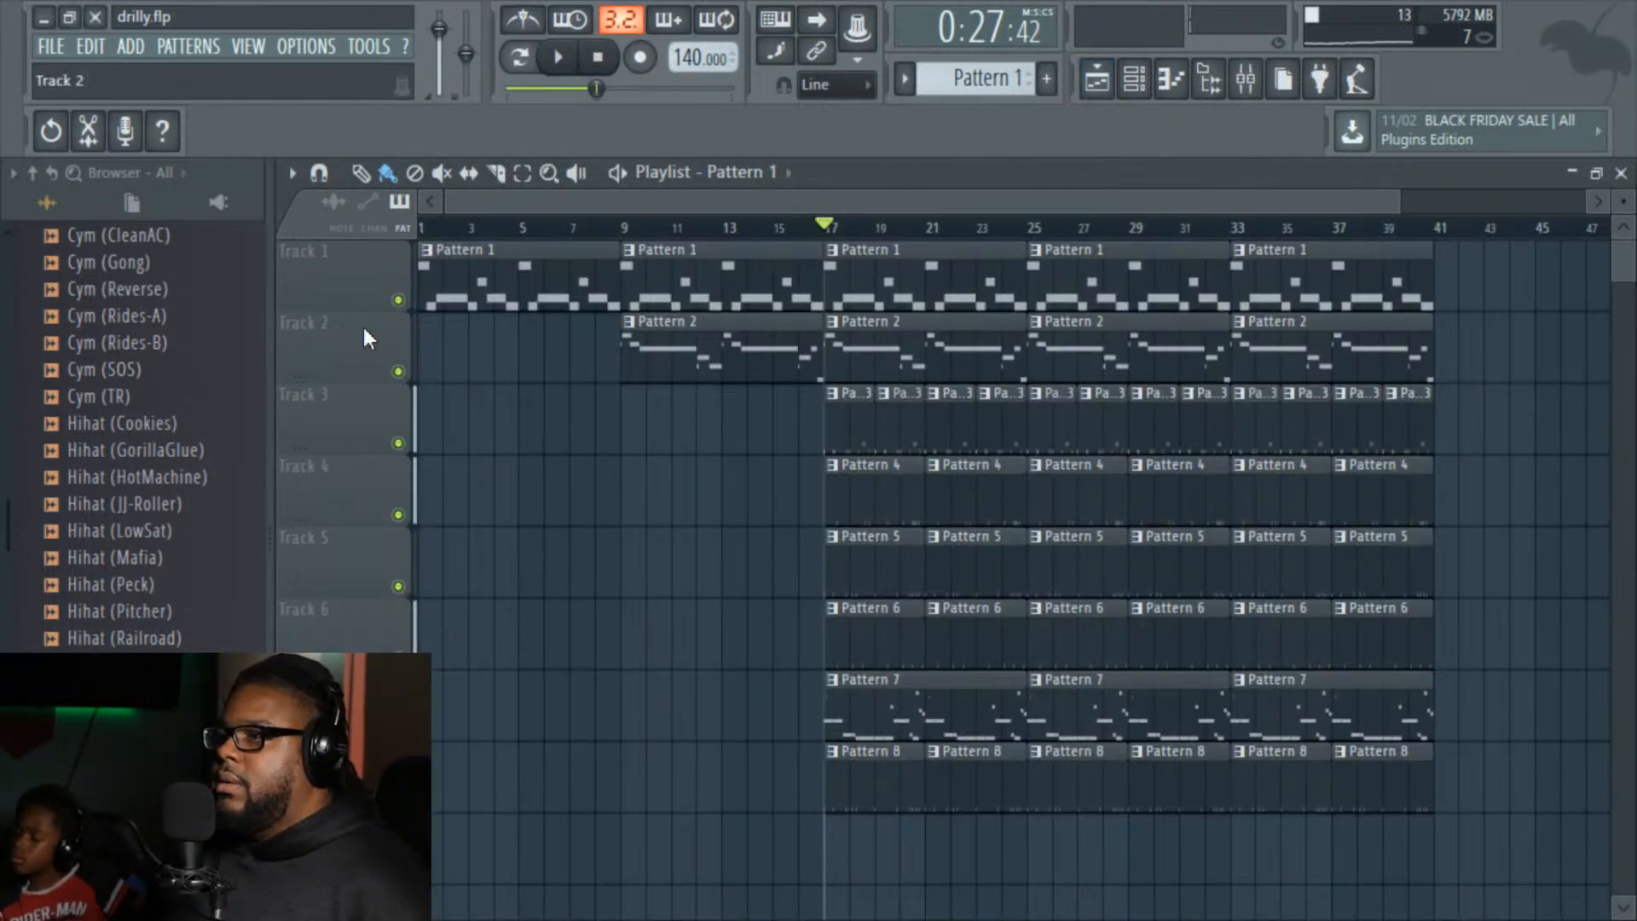
left_click(398, 371, "ctrl")
key("space")
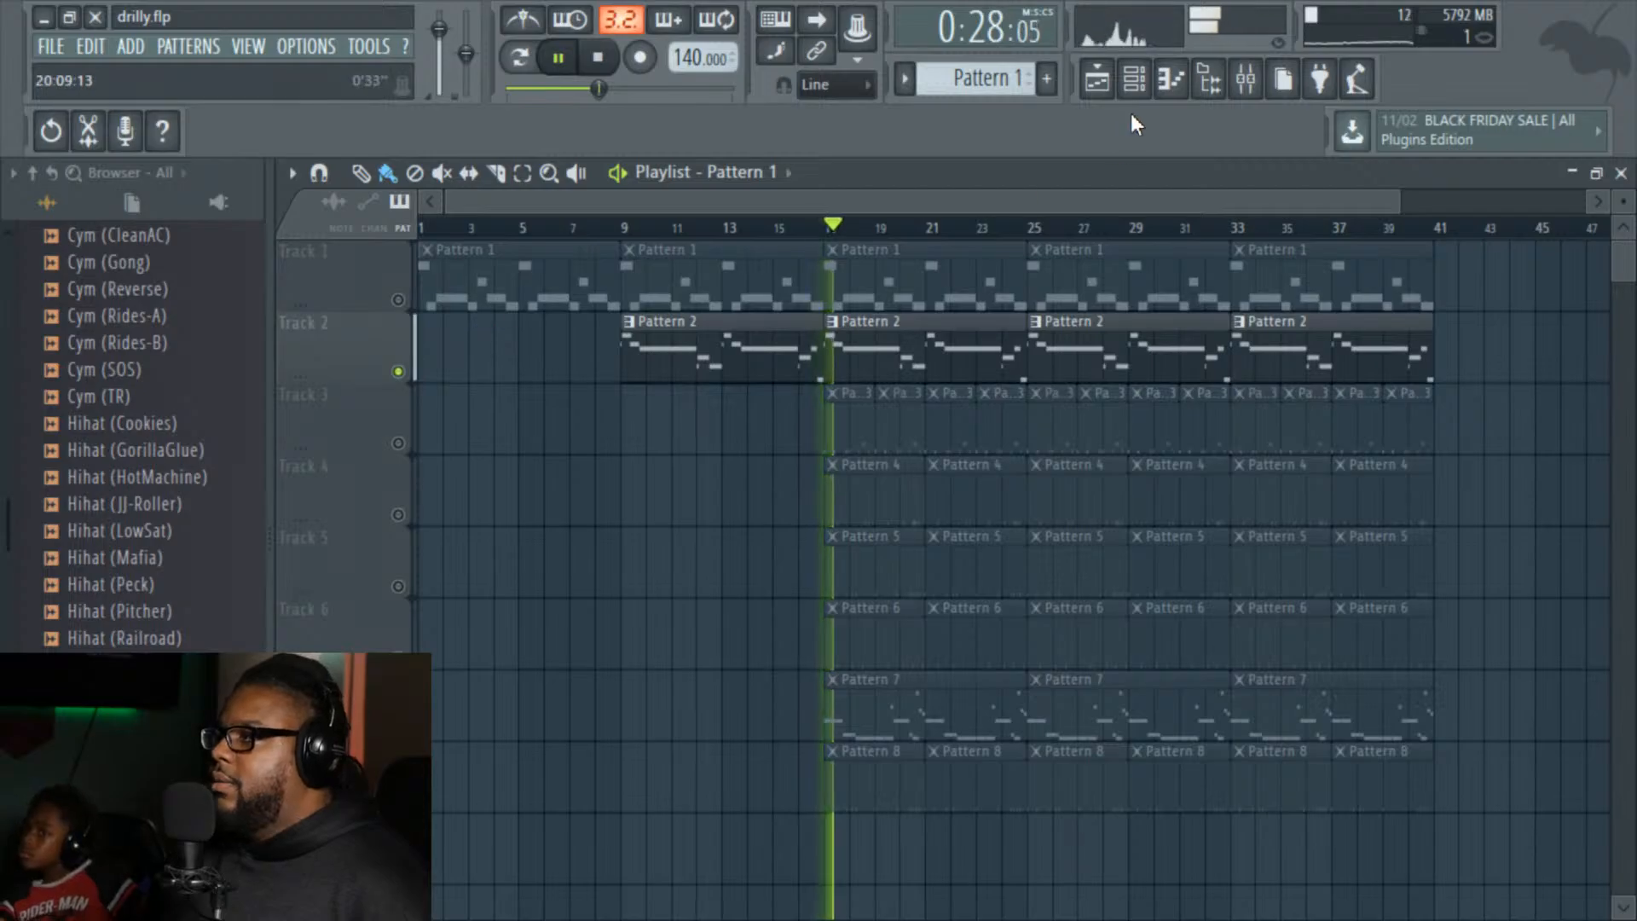
Step: Route the reFX Nexus #2 channel to its own mixer track, number 11
left_click(1244, 78)
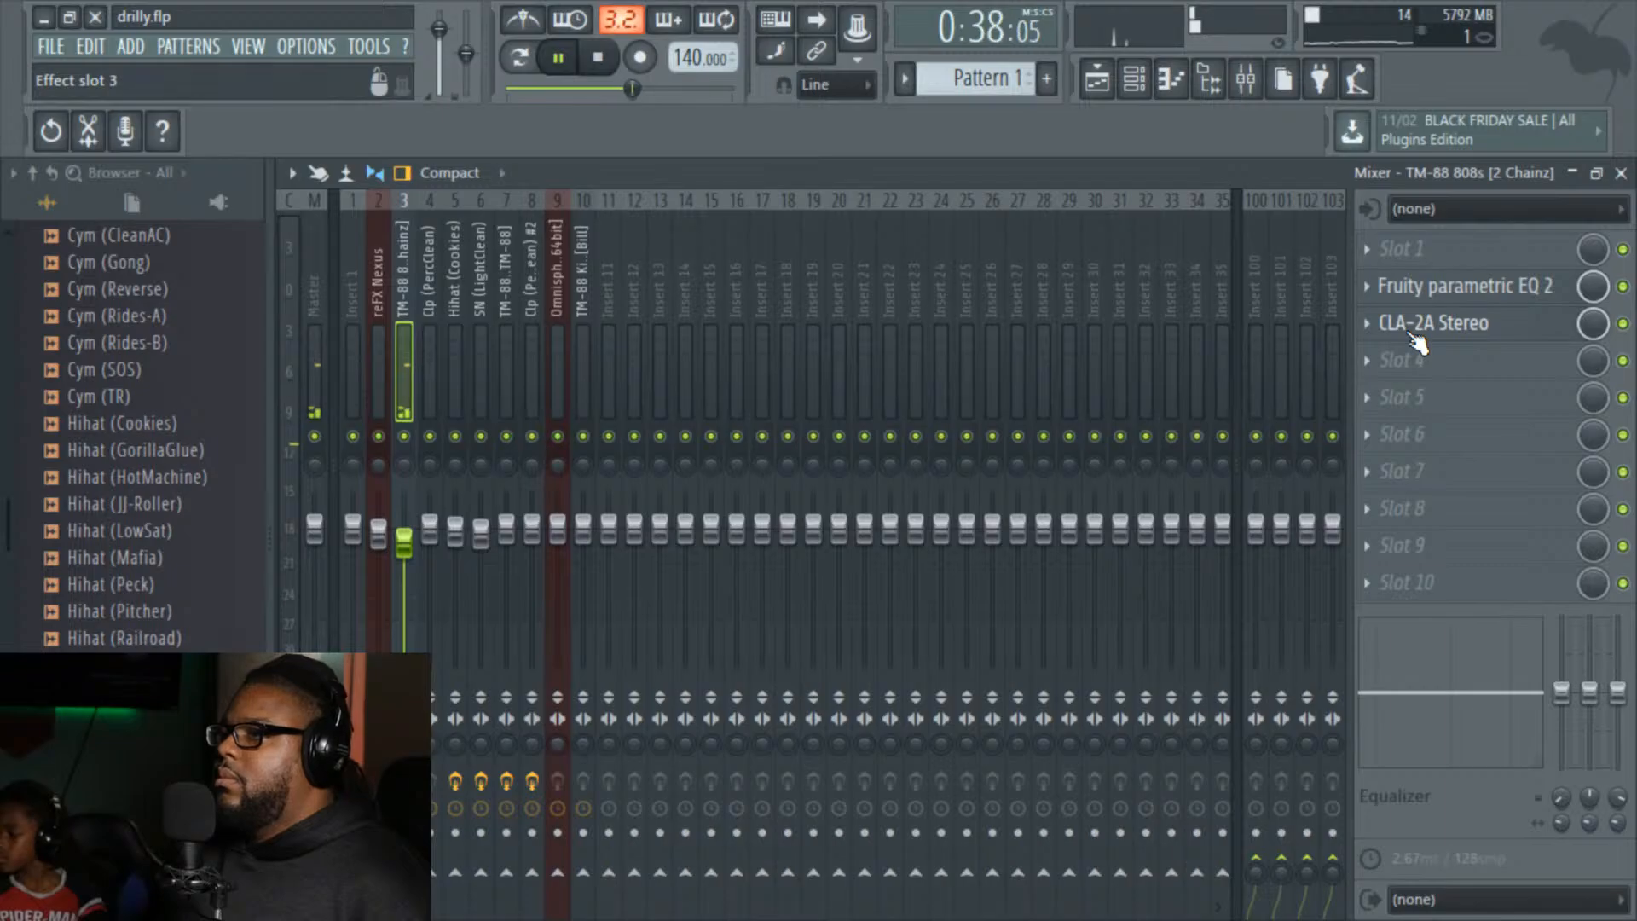
left_click(1133, 78)
left_click(1027, 451)
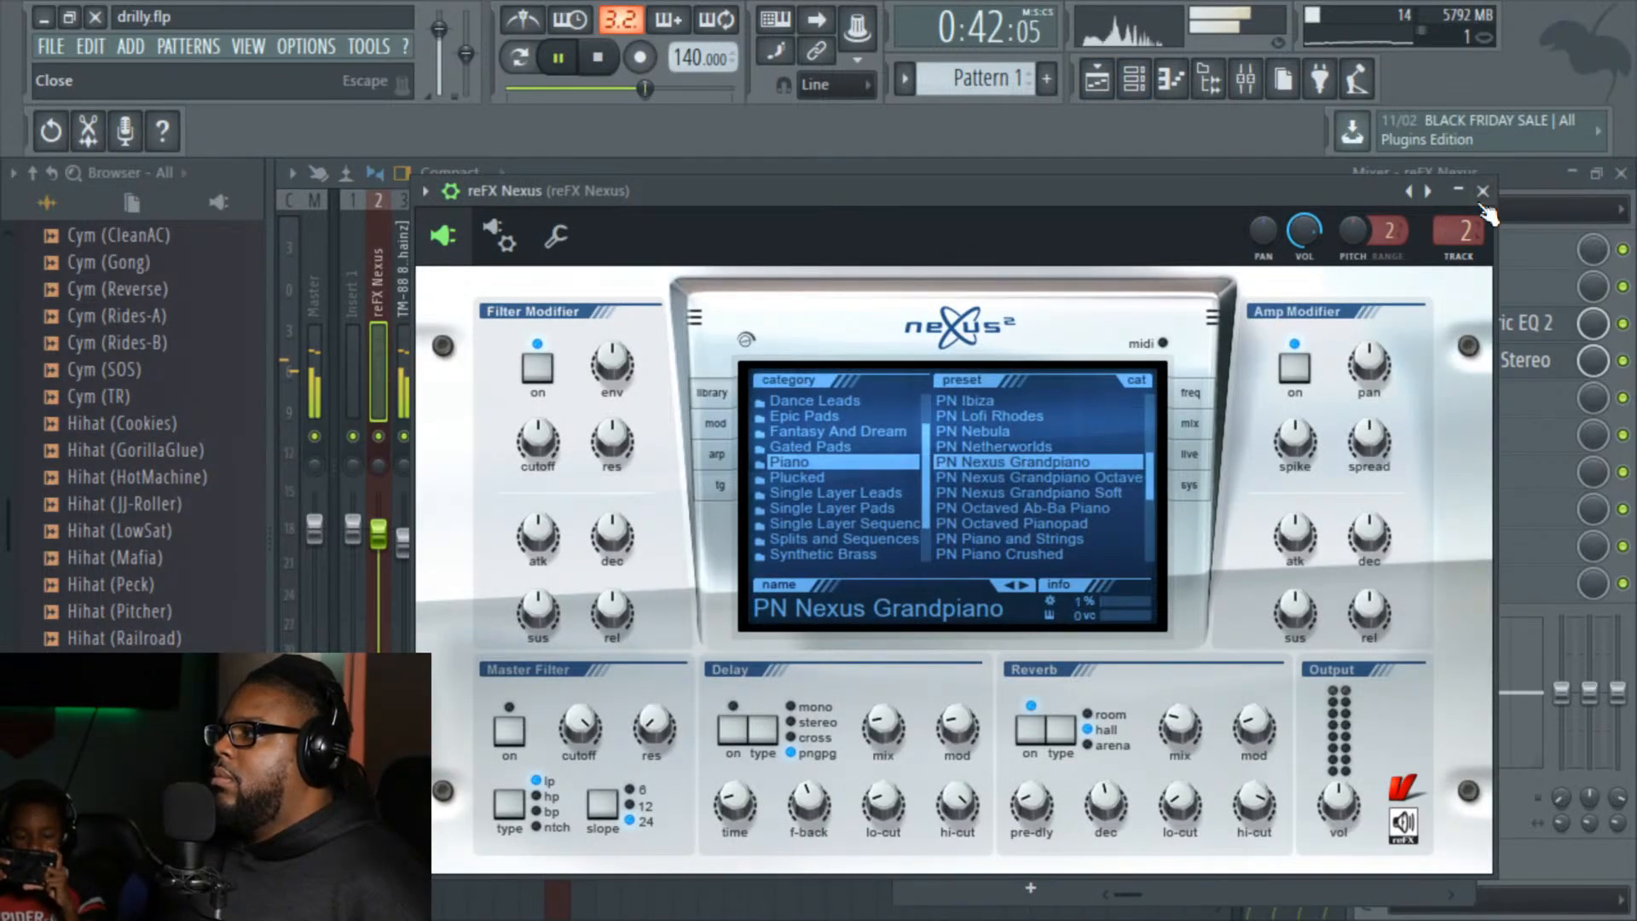
left_click(1482, 192)
left_click(1023, 482)
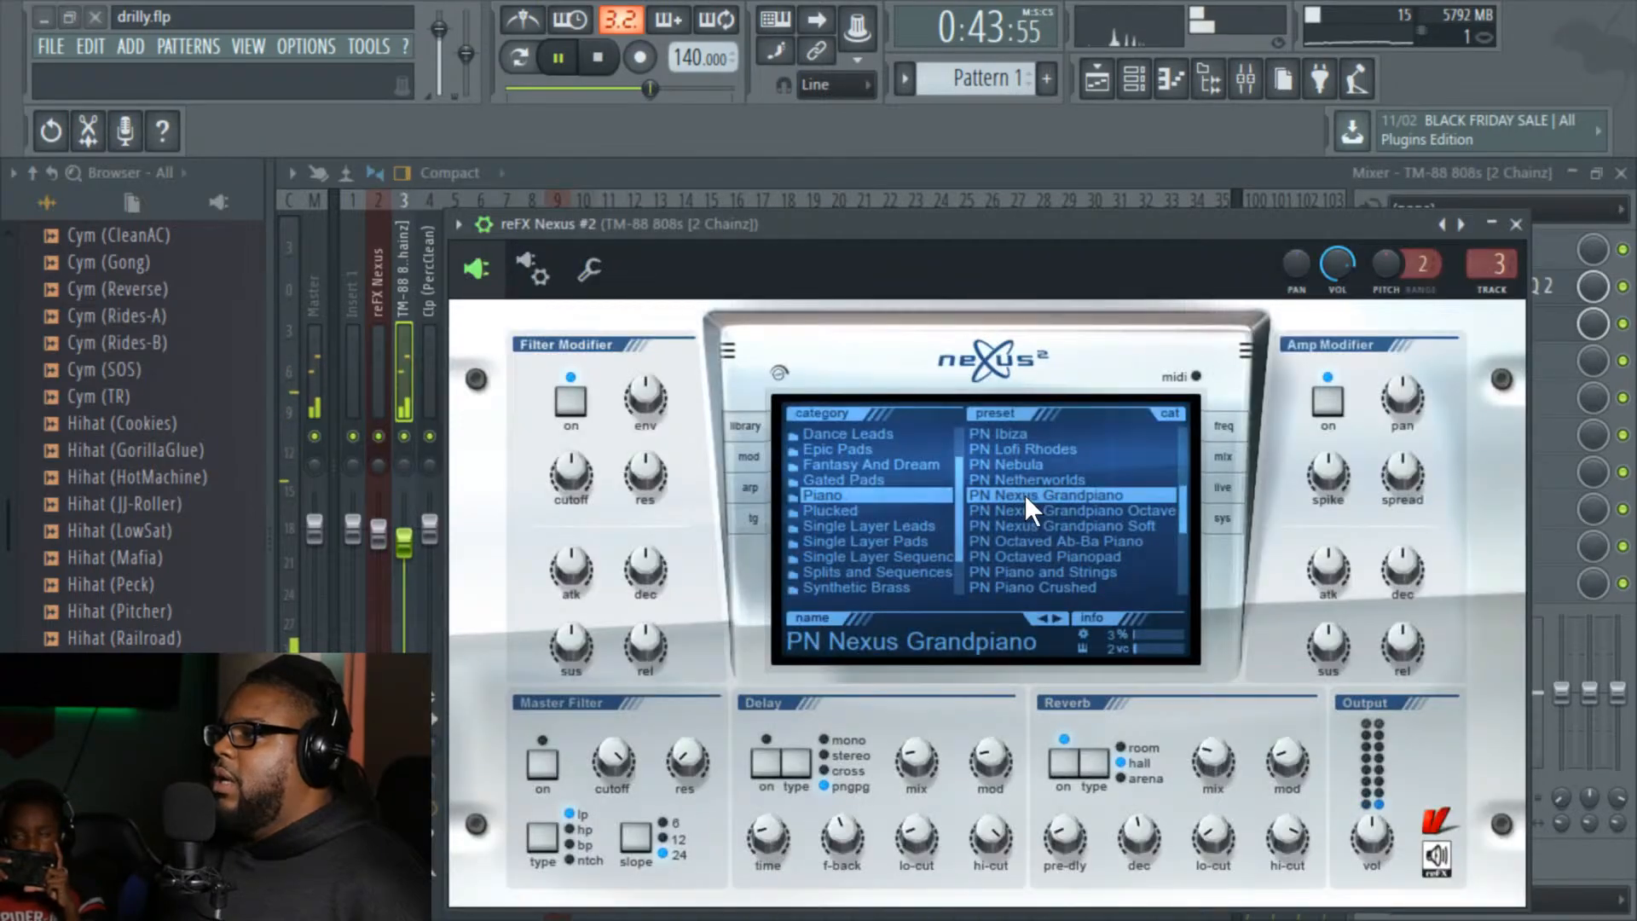
left_click(1442, 297)
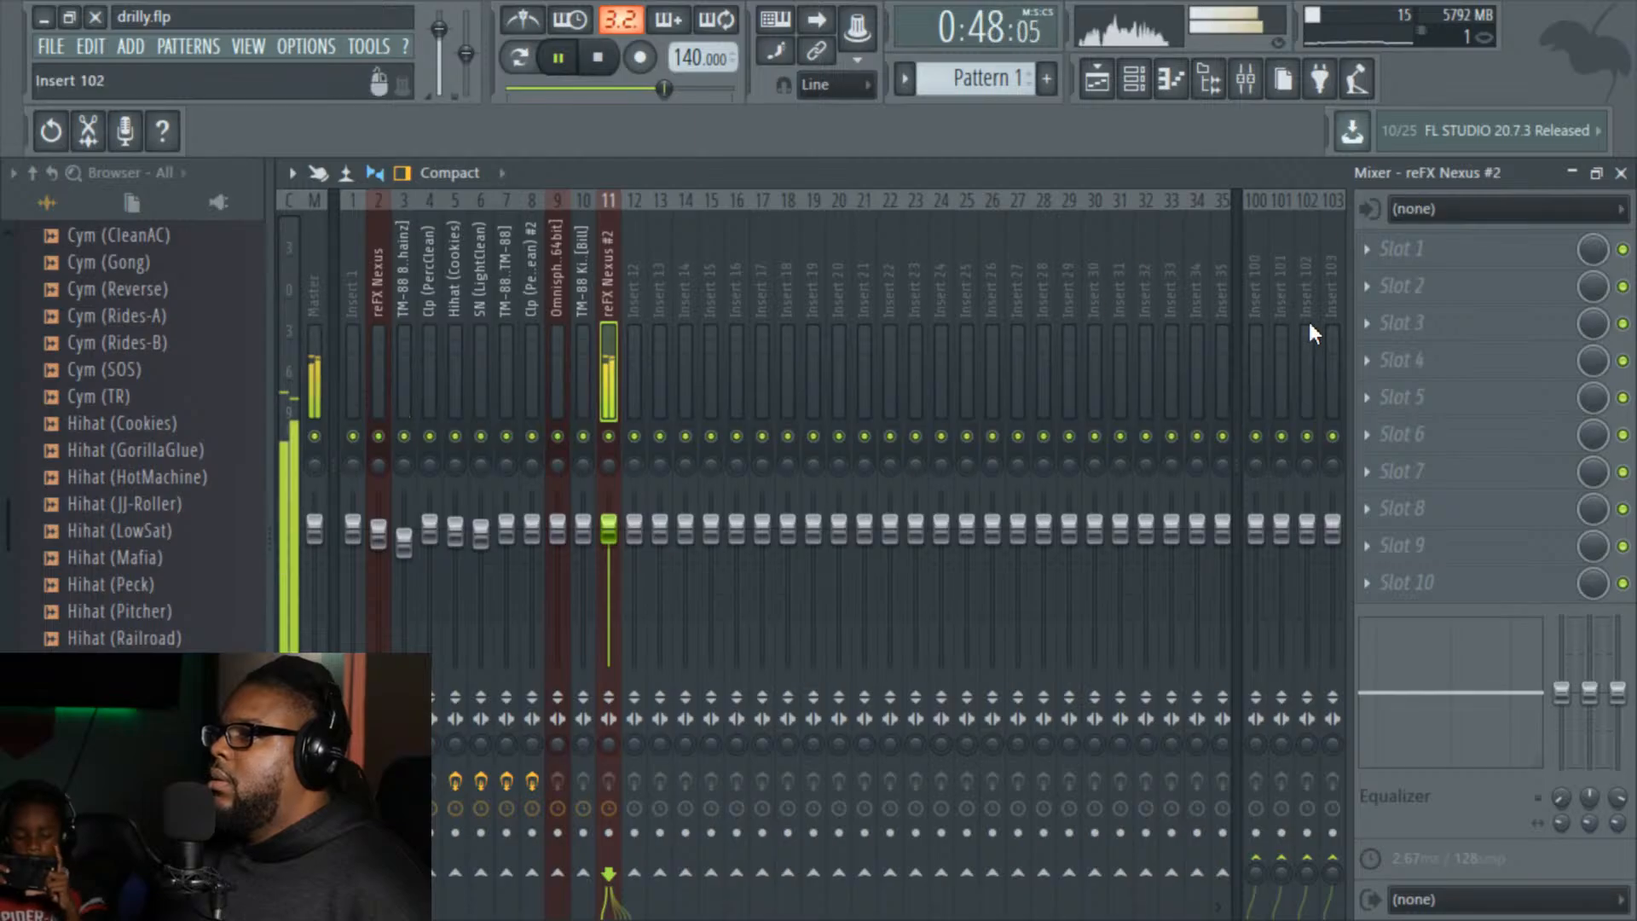
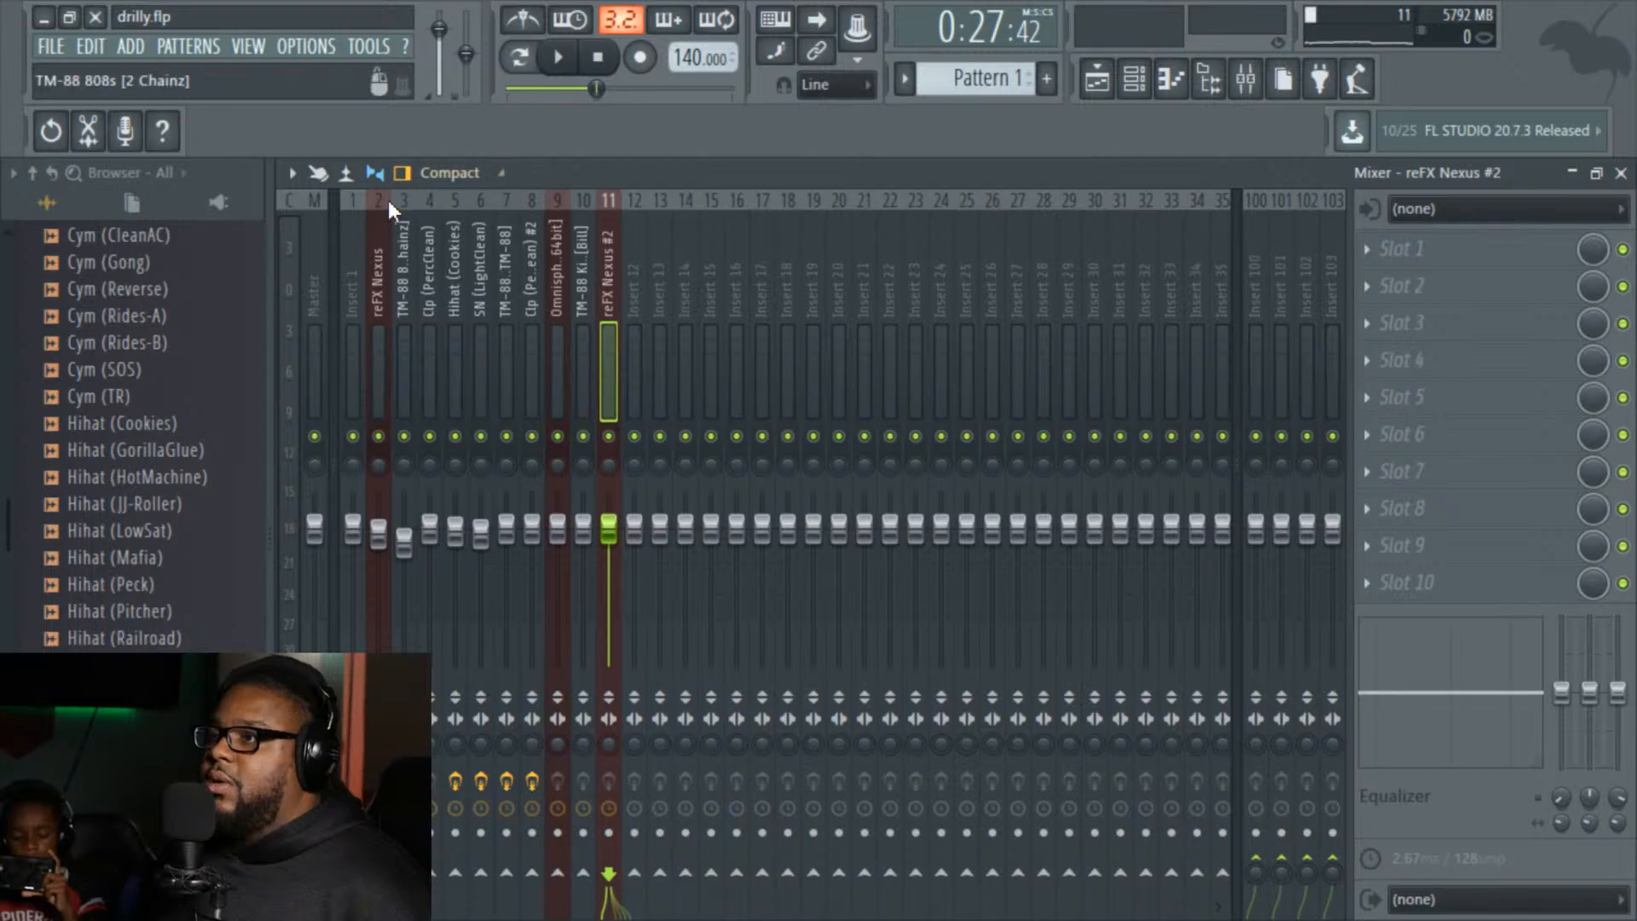
Step: Restart playback, turn off the solo on playlist Track 2 and return to the mixer
left_click(559, 58)
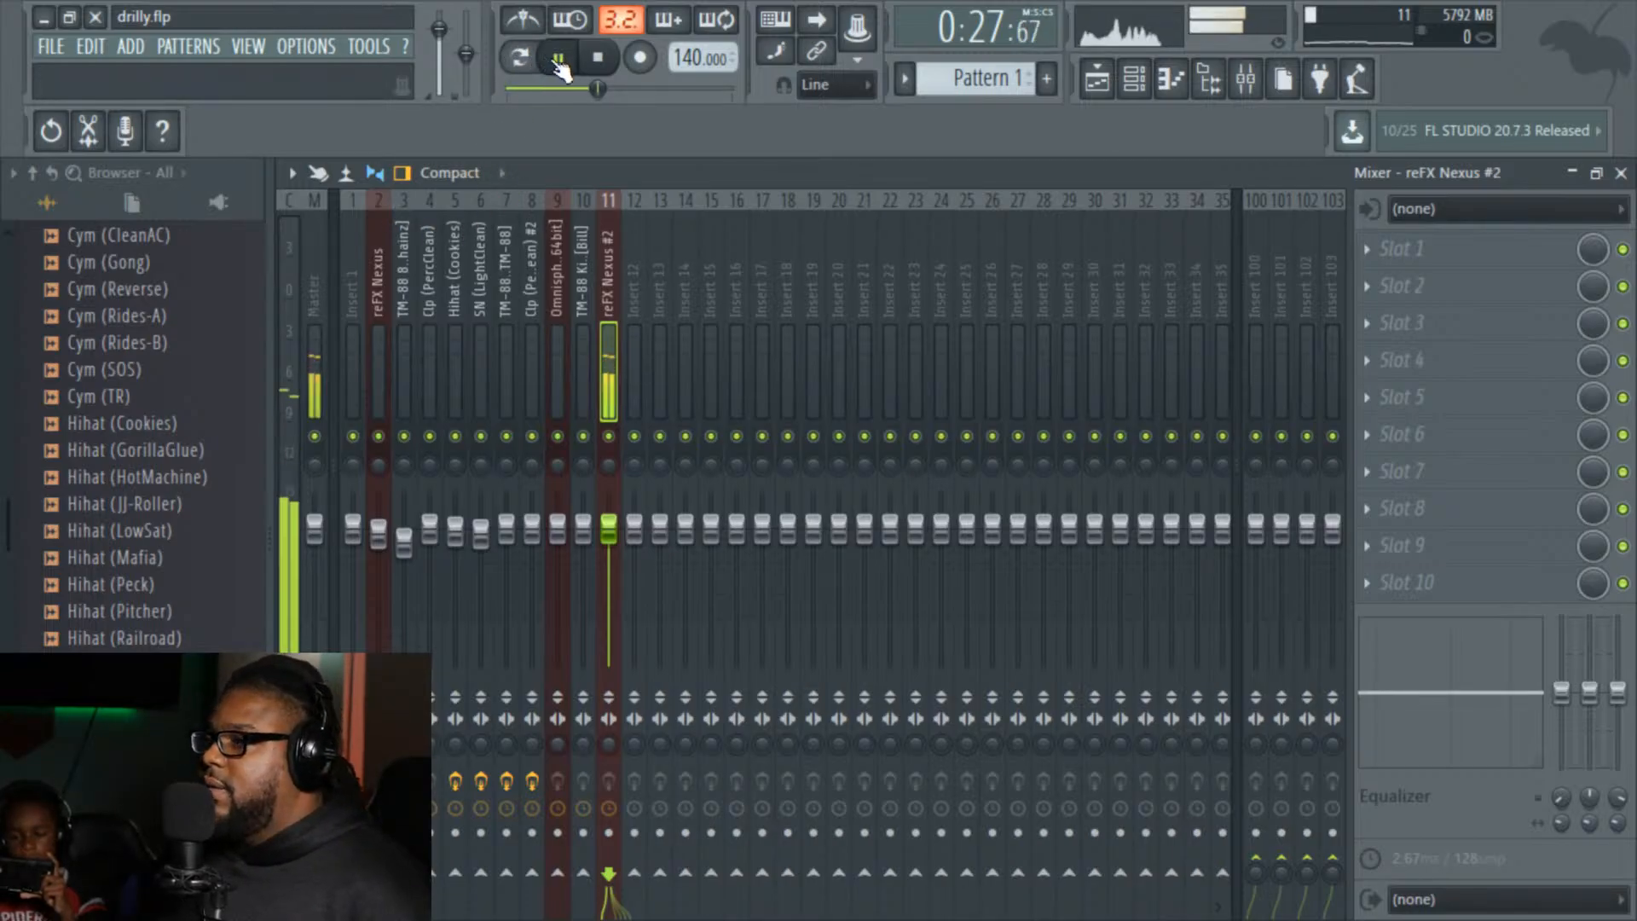
left_click(1621, 173)
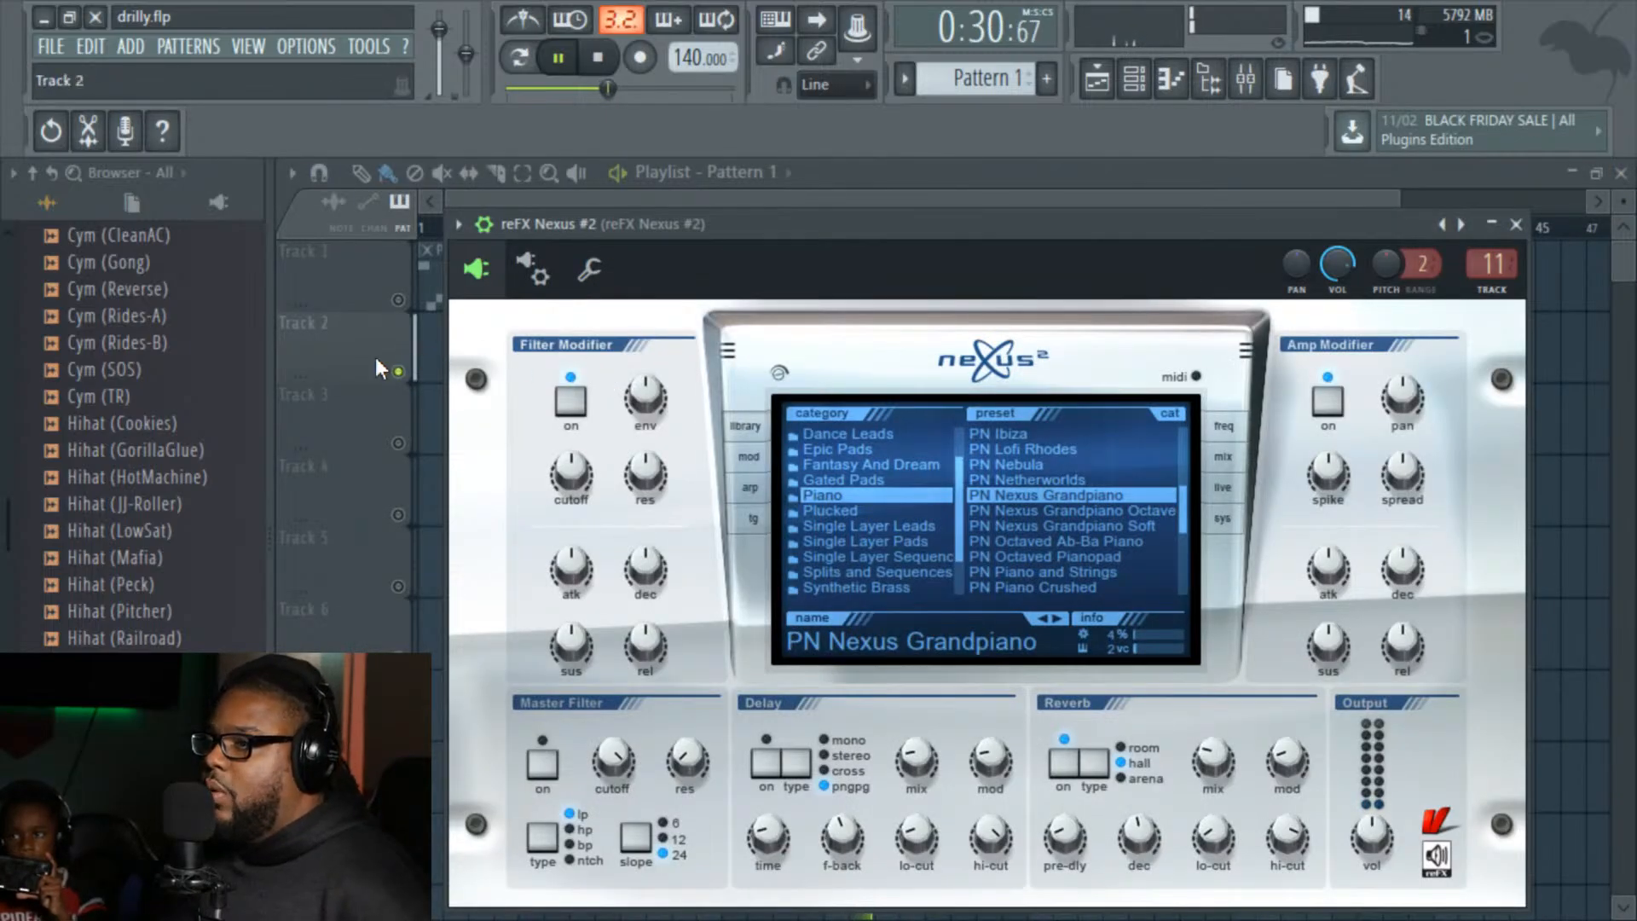
right_click(399, 371)
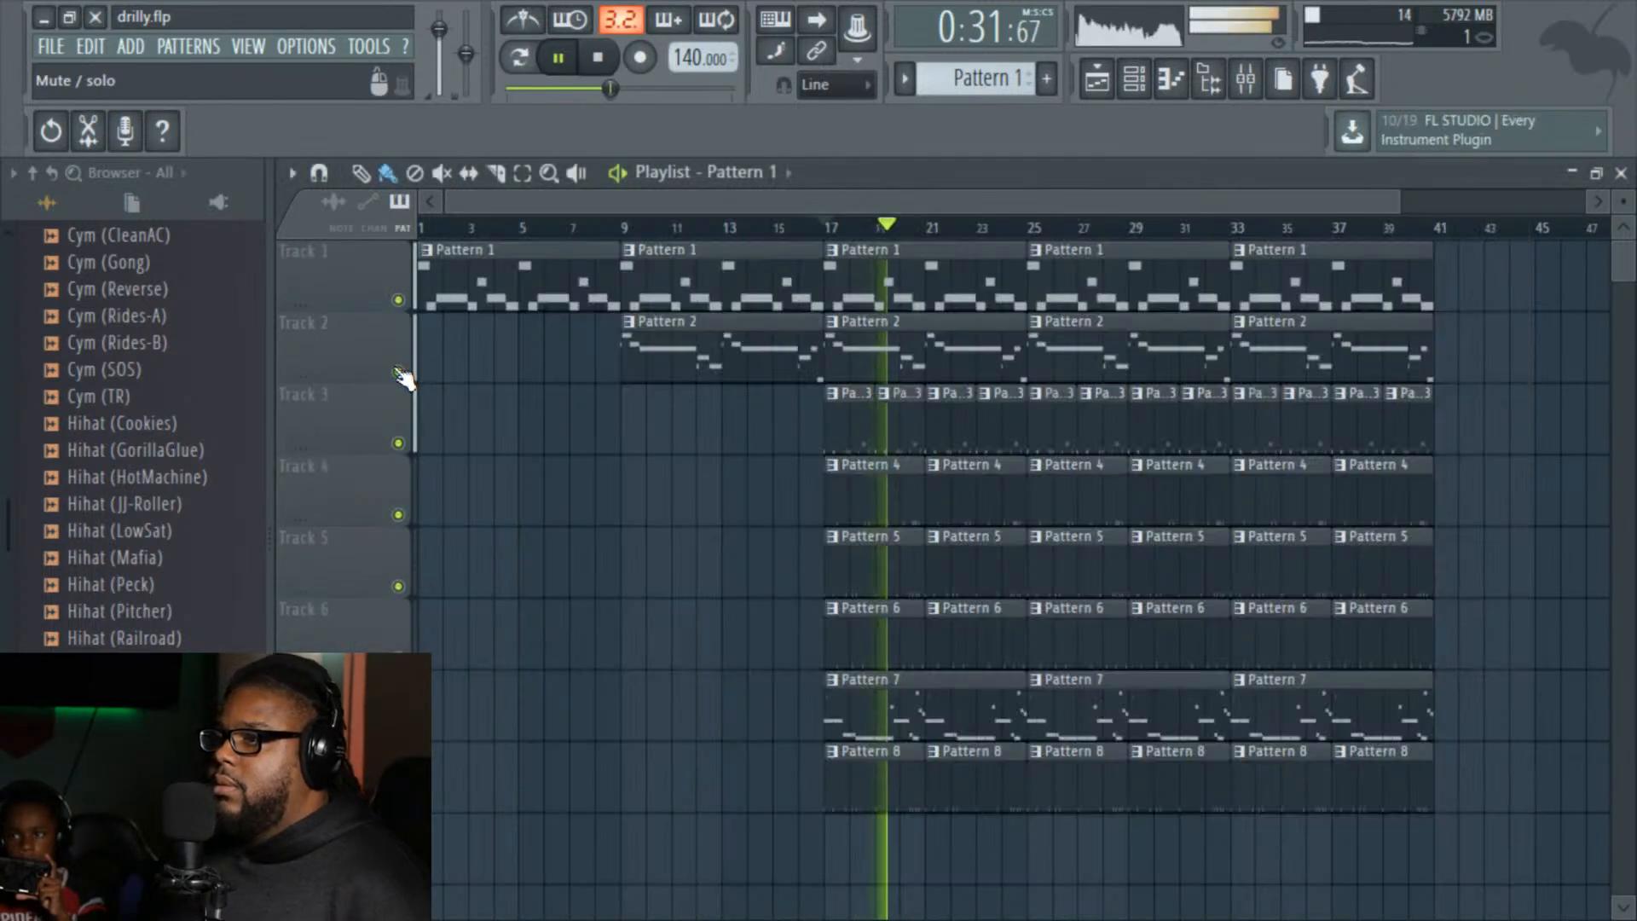
left_click(1245, 81)
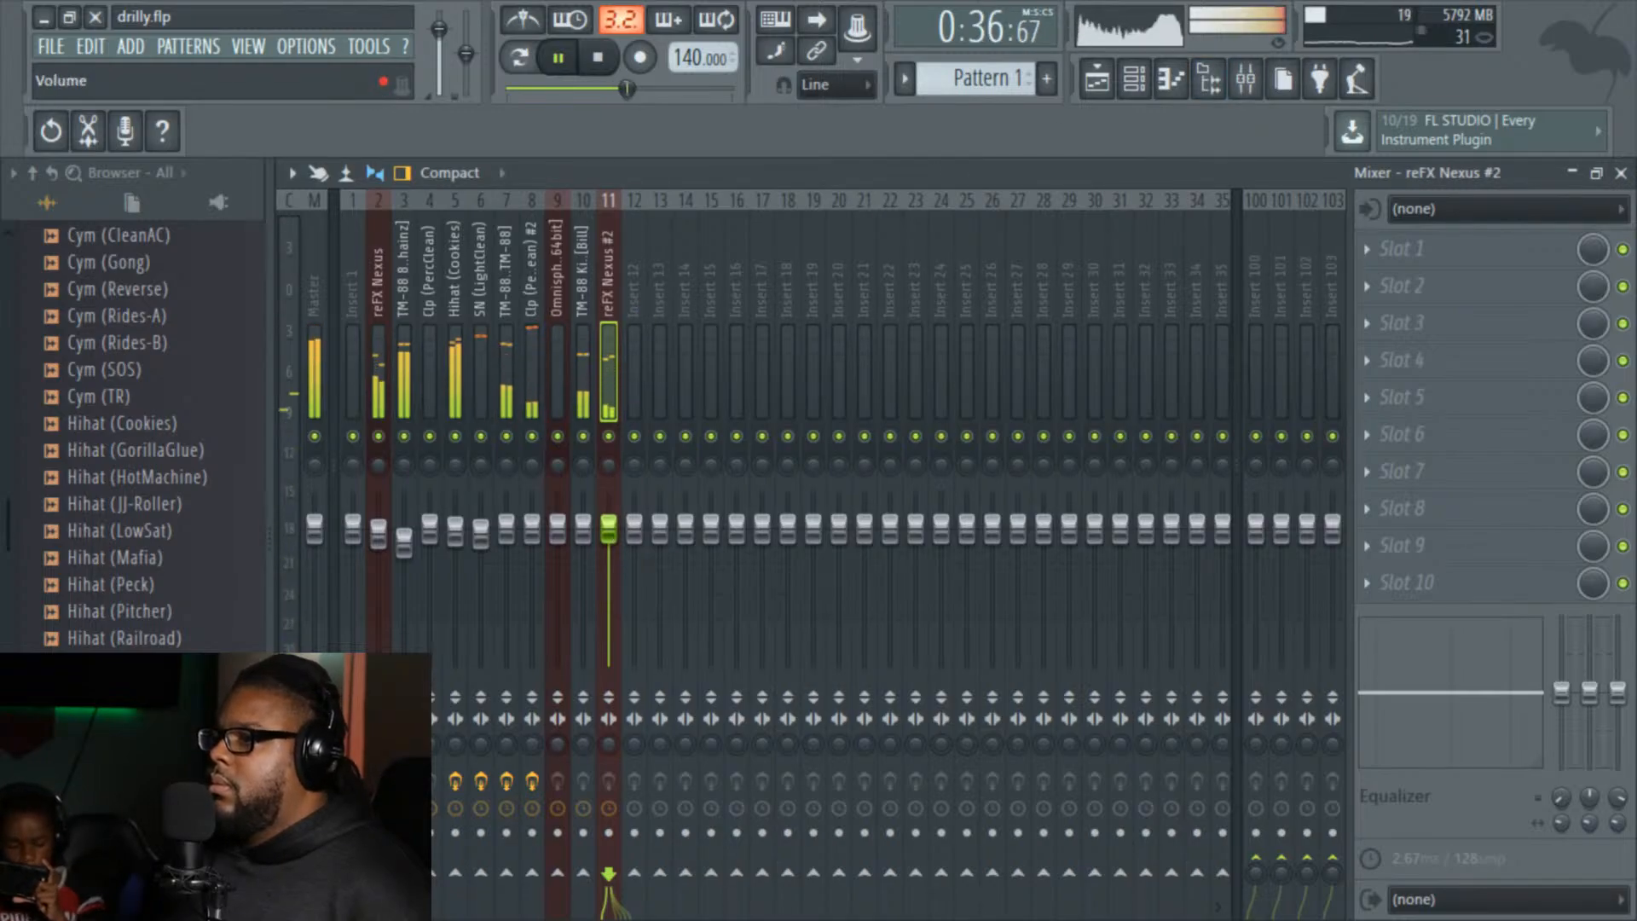
Step: Add Fruity parametric EQ 2 in slot 2, cut band 1 to -18 dB at 58 Hz, dip band 3 slightly and raise band 6
left_click(1364, 290)
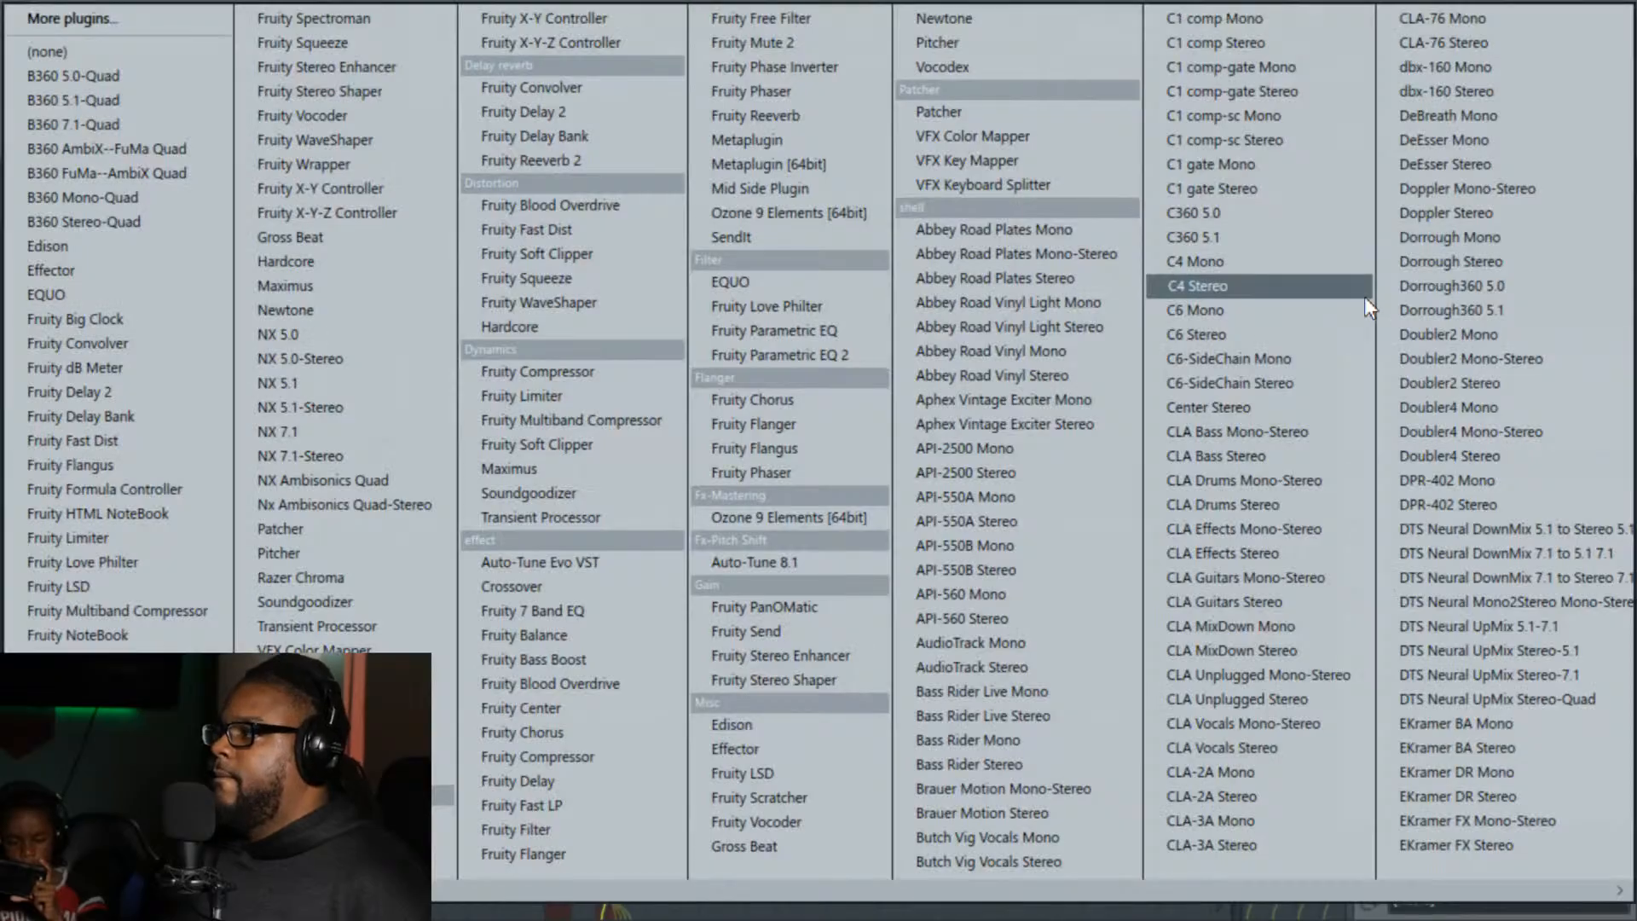
left_click(854, 353)
left_click_drag(441, 532, 434, 642)
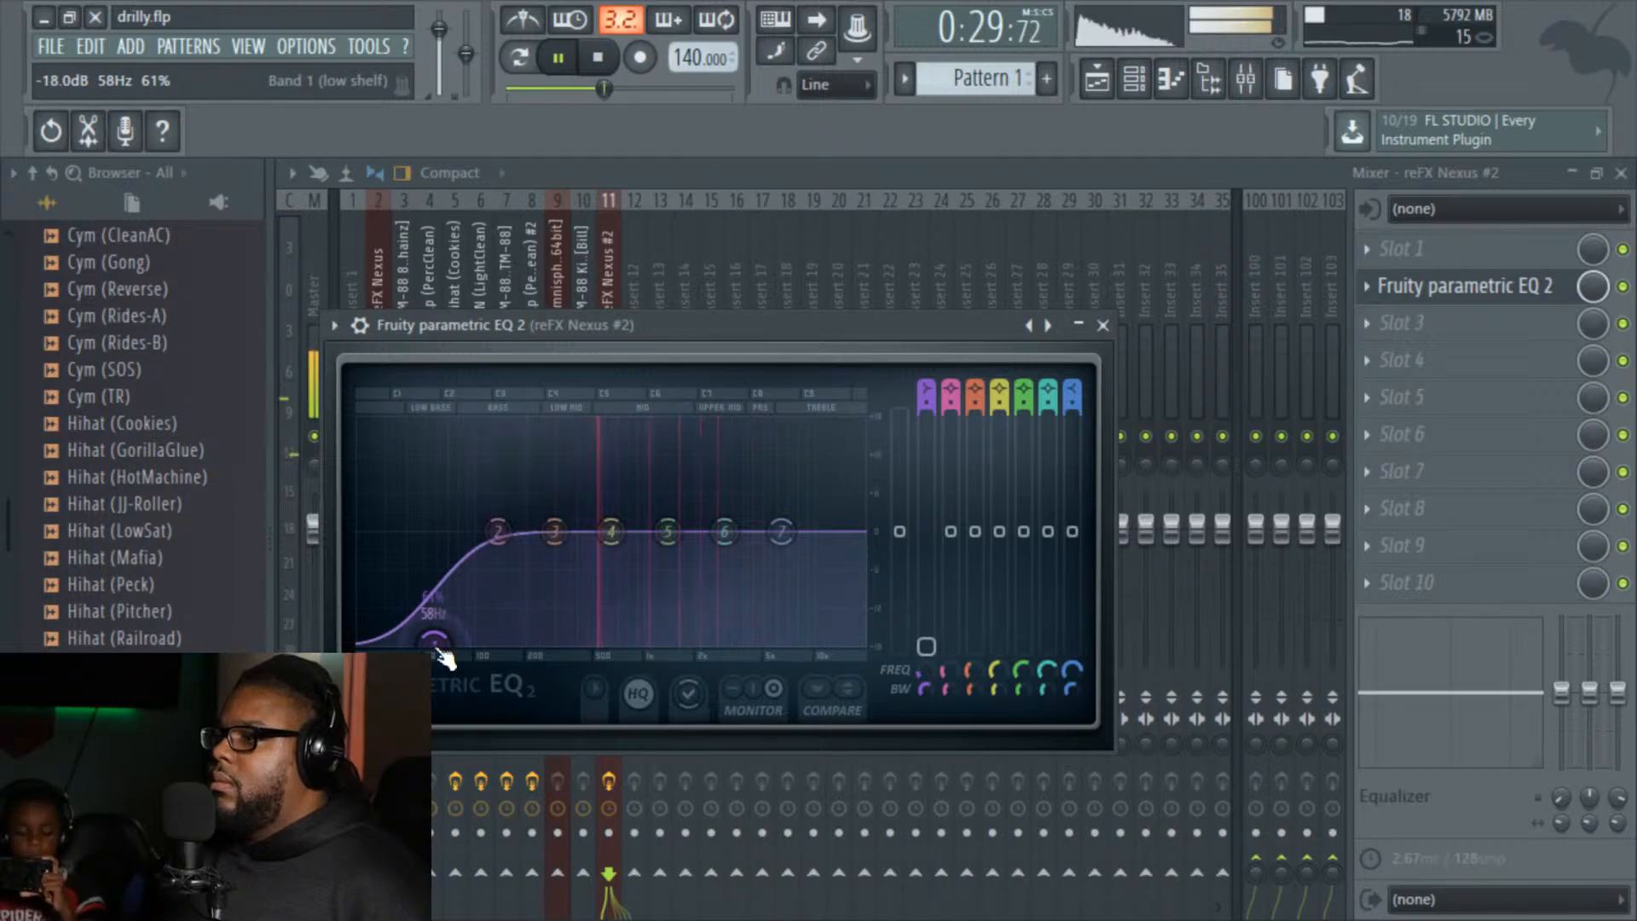
left_click_drag(555, 534, 552, 537)
left_click_drag(725, 532, 745, 522)
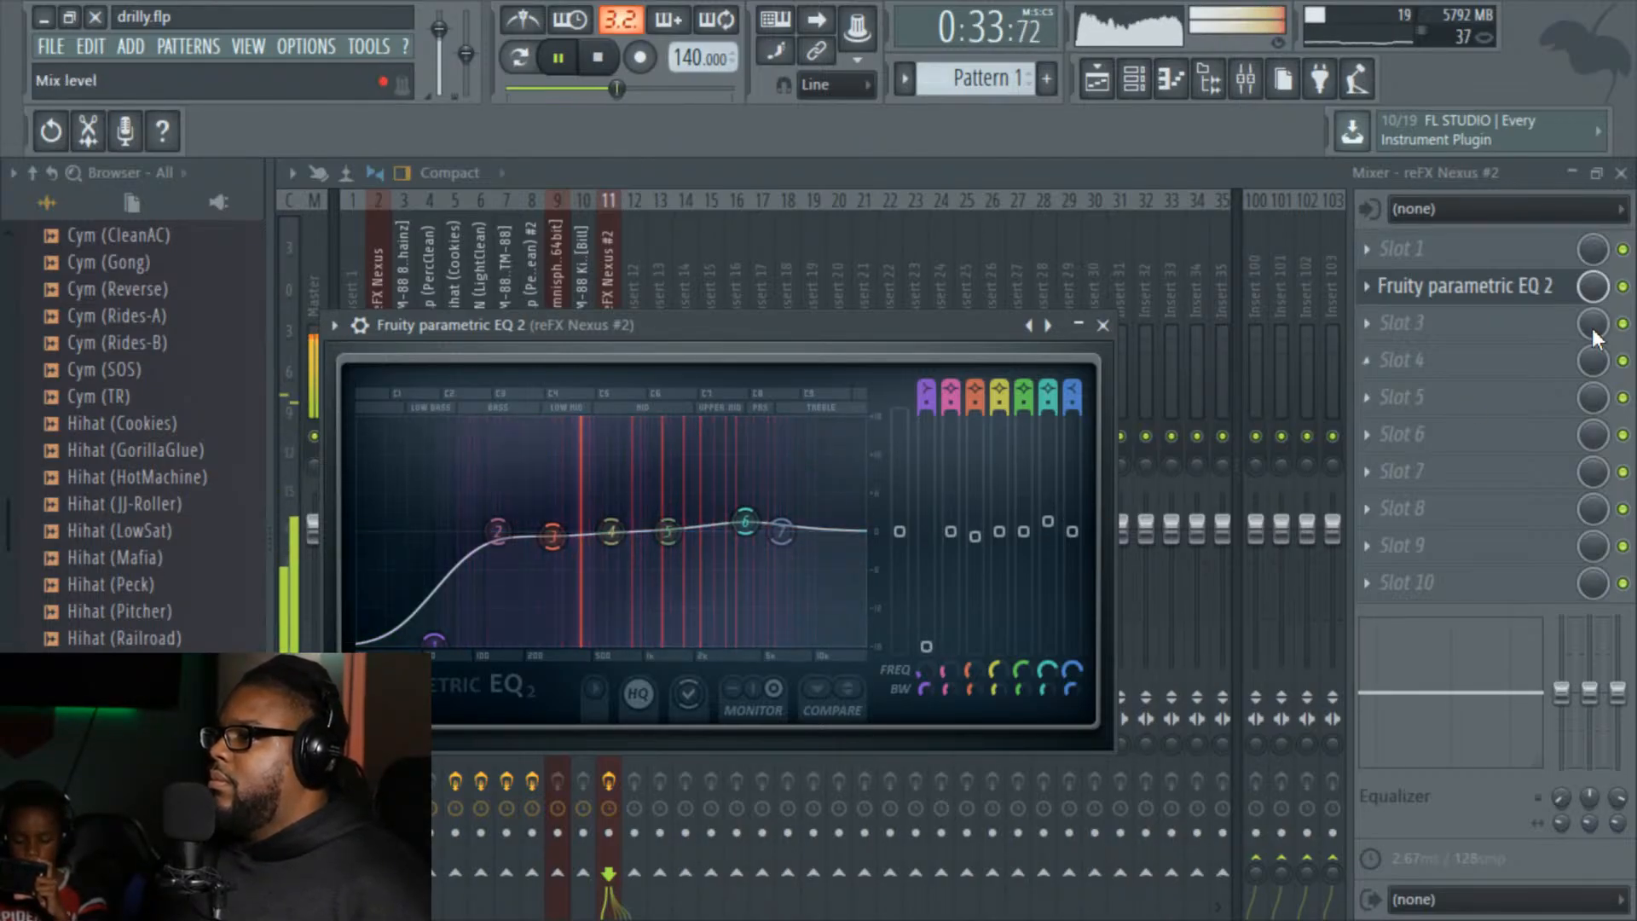
Step: Try CLA Unplugged Stereo in effect slot 3 of the reFX Nexus #2 mixer track and close the plugin windows
left_click(1368, 321)
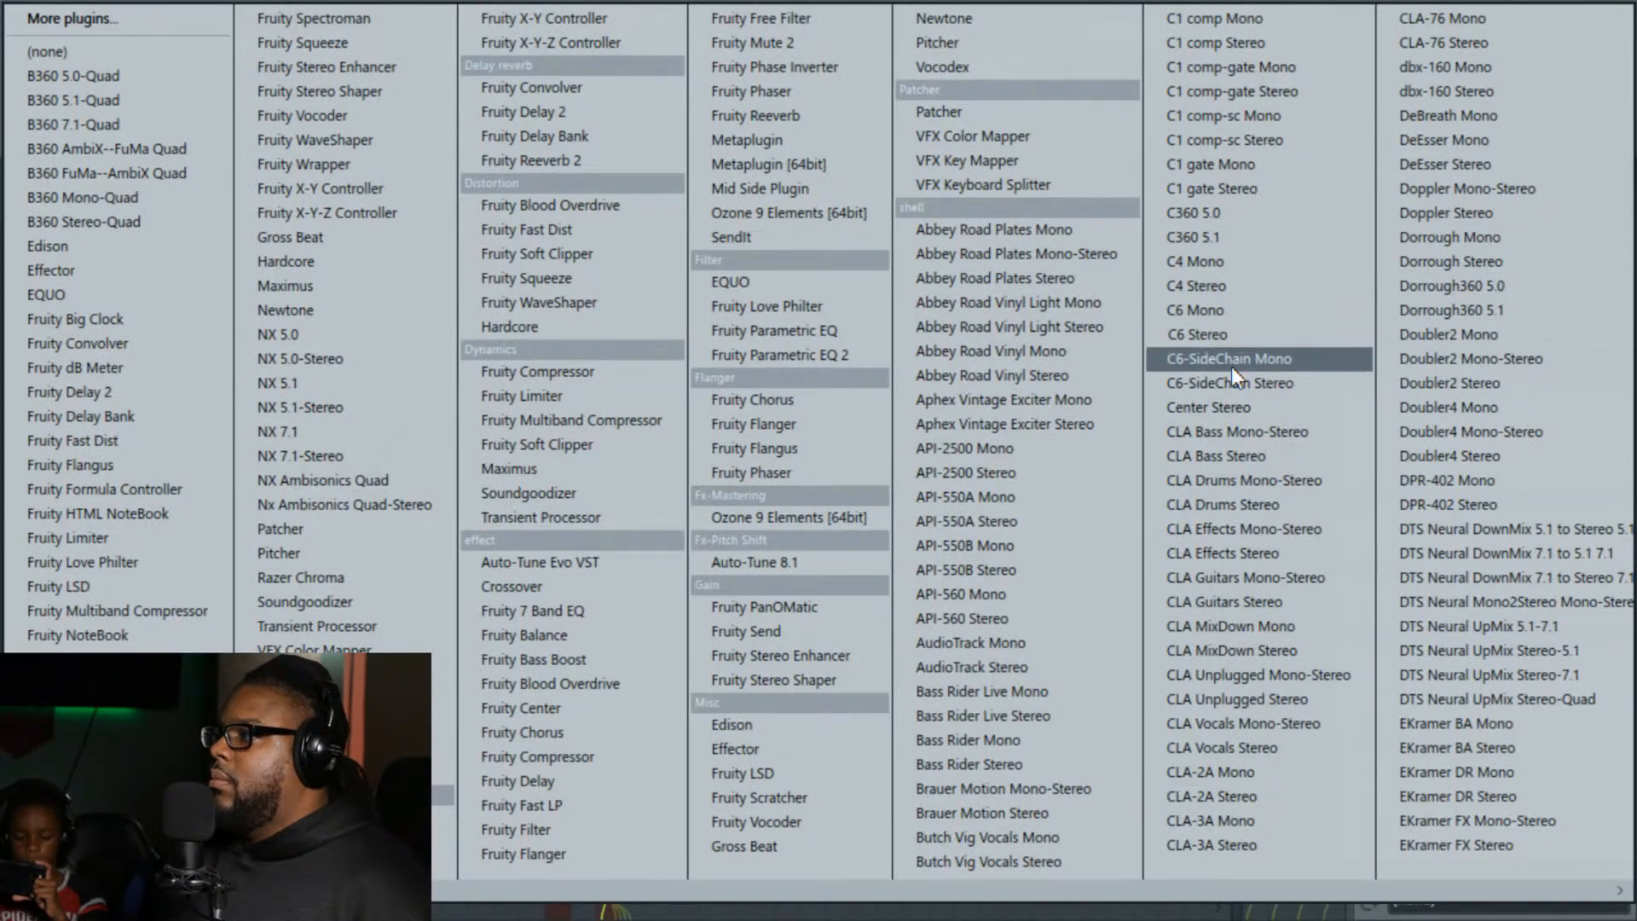
left_click(1288, 709)
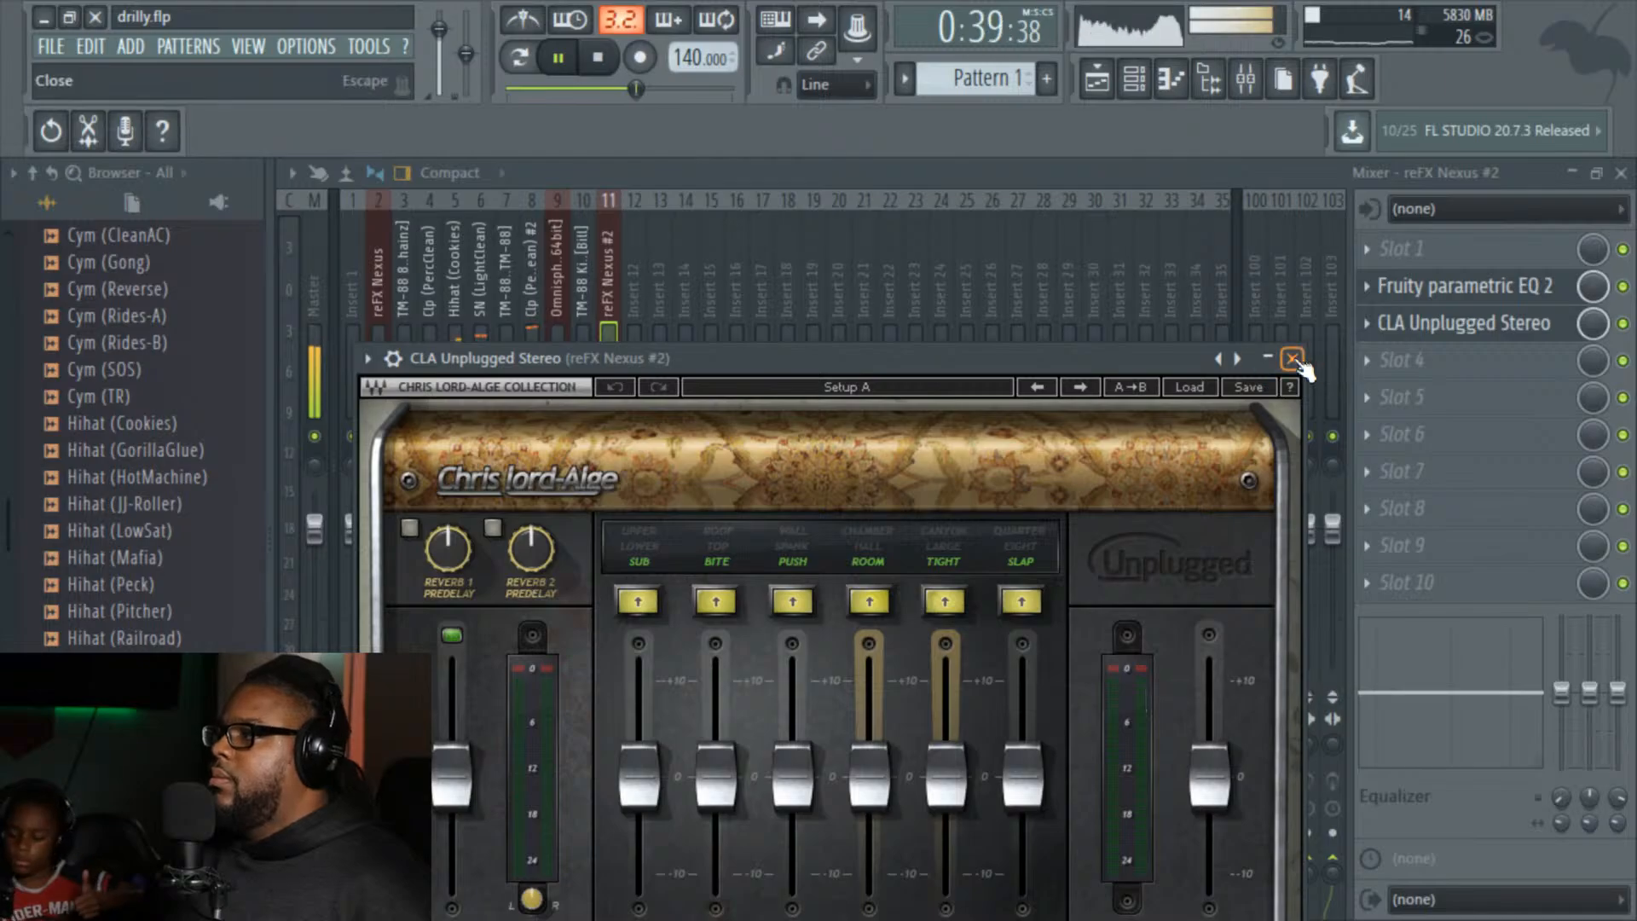
left_click(1293, 359)
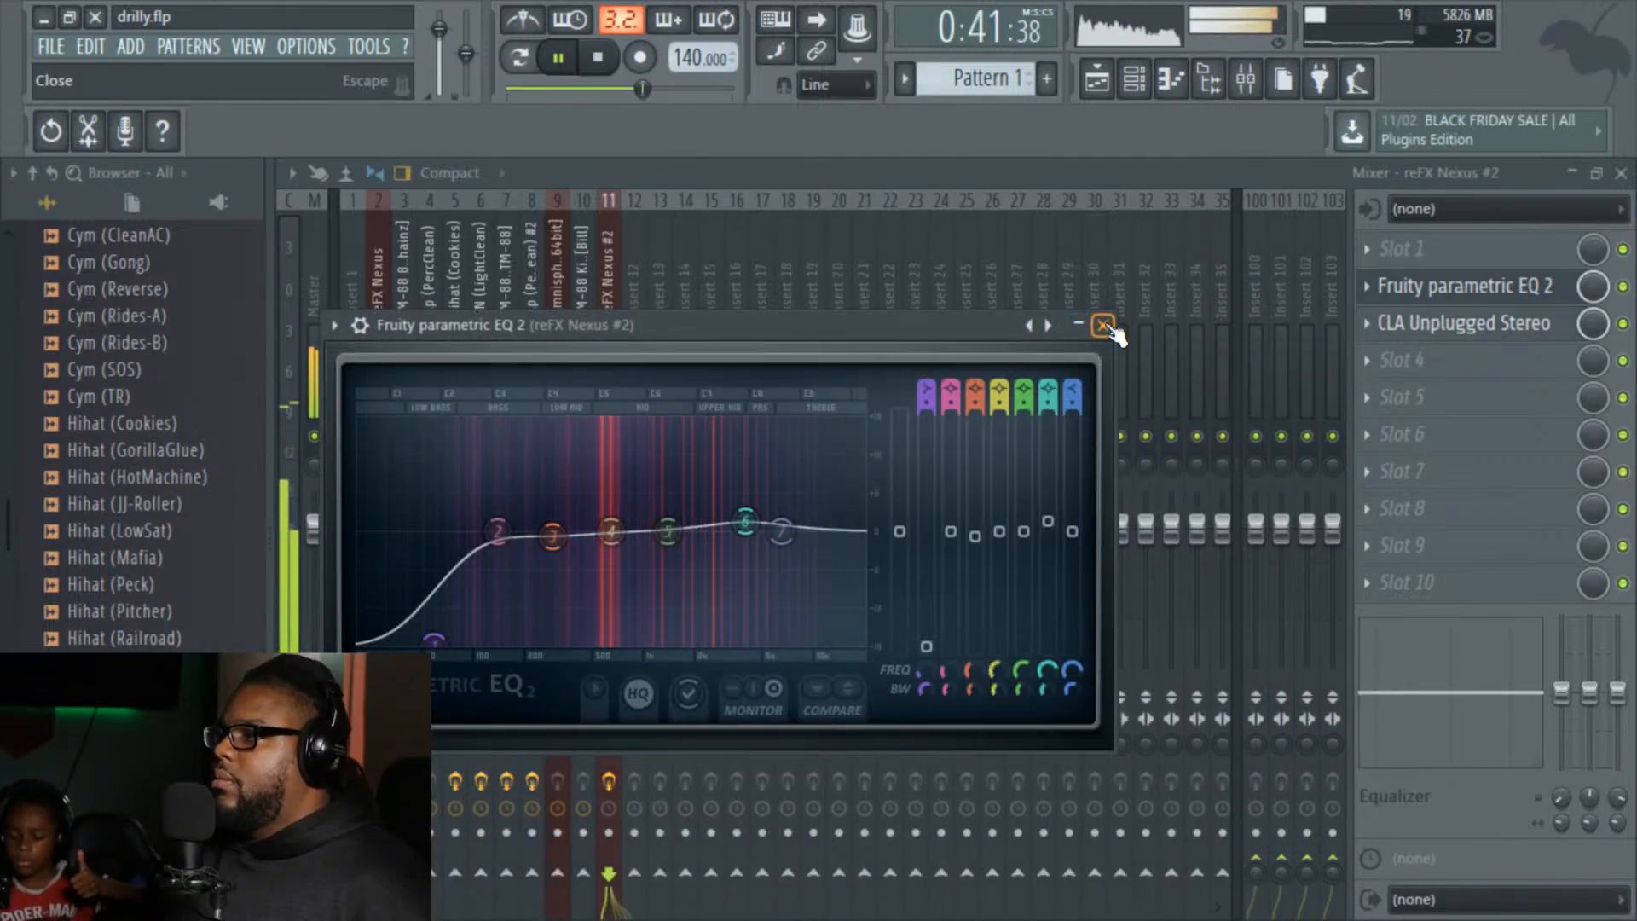
left_click(1103, 326)
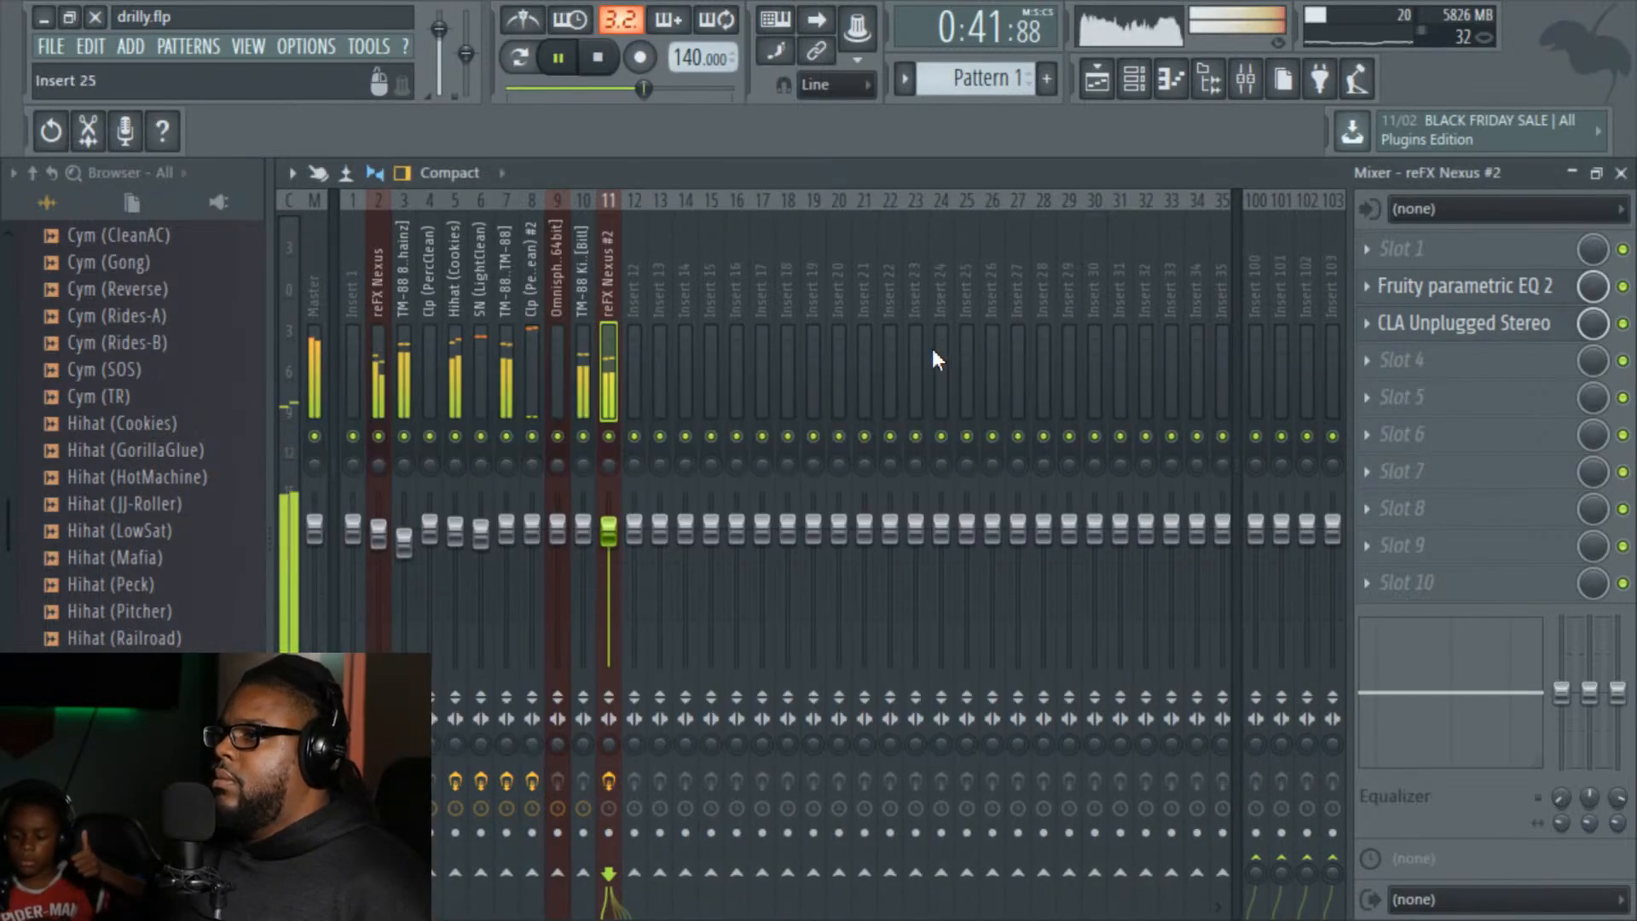
Step: Stop playback and replace CLA Unplugged Stereo in slot 3 with CLA Vocals Stereo
left_click(1480, 322)
key("space")
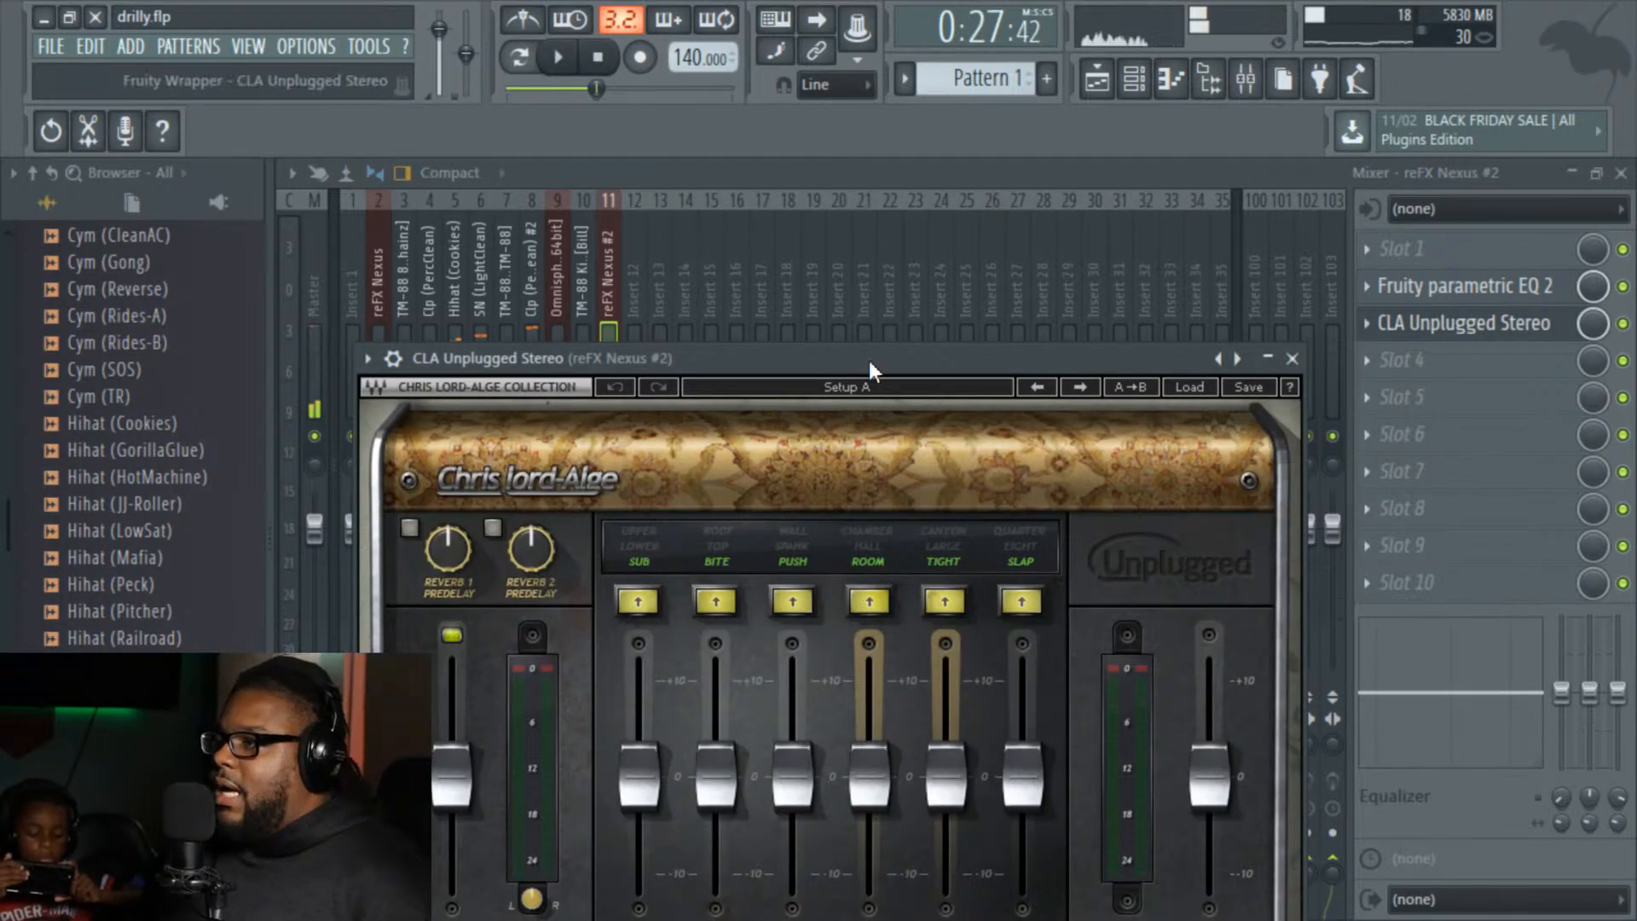
left_click_drag(868, 360, 888, 218)
left_click(1367, 324)
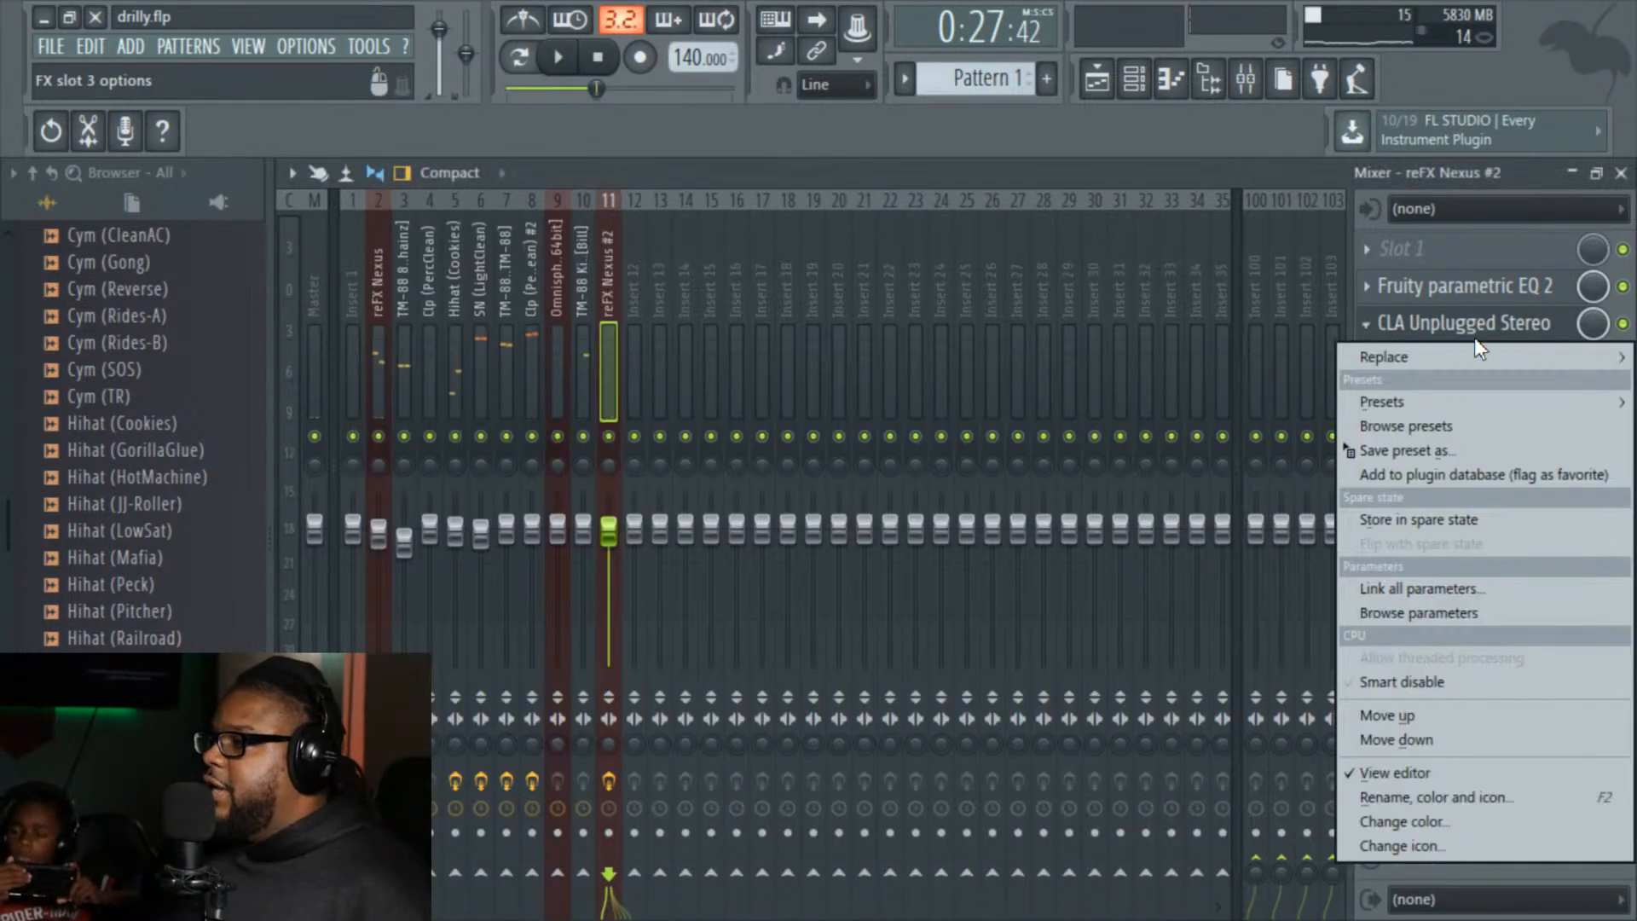
mouse_move(1458, 356)
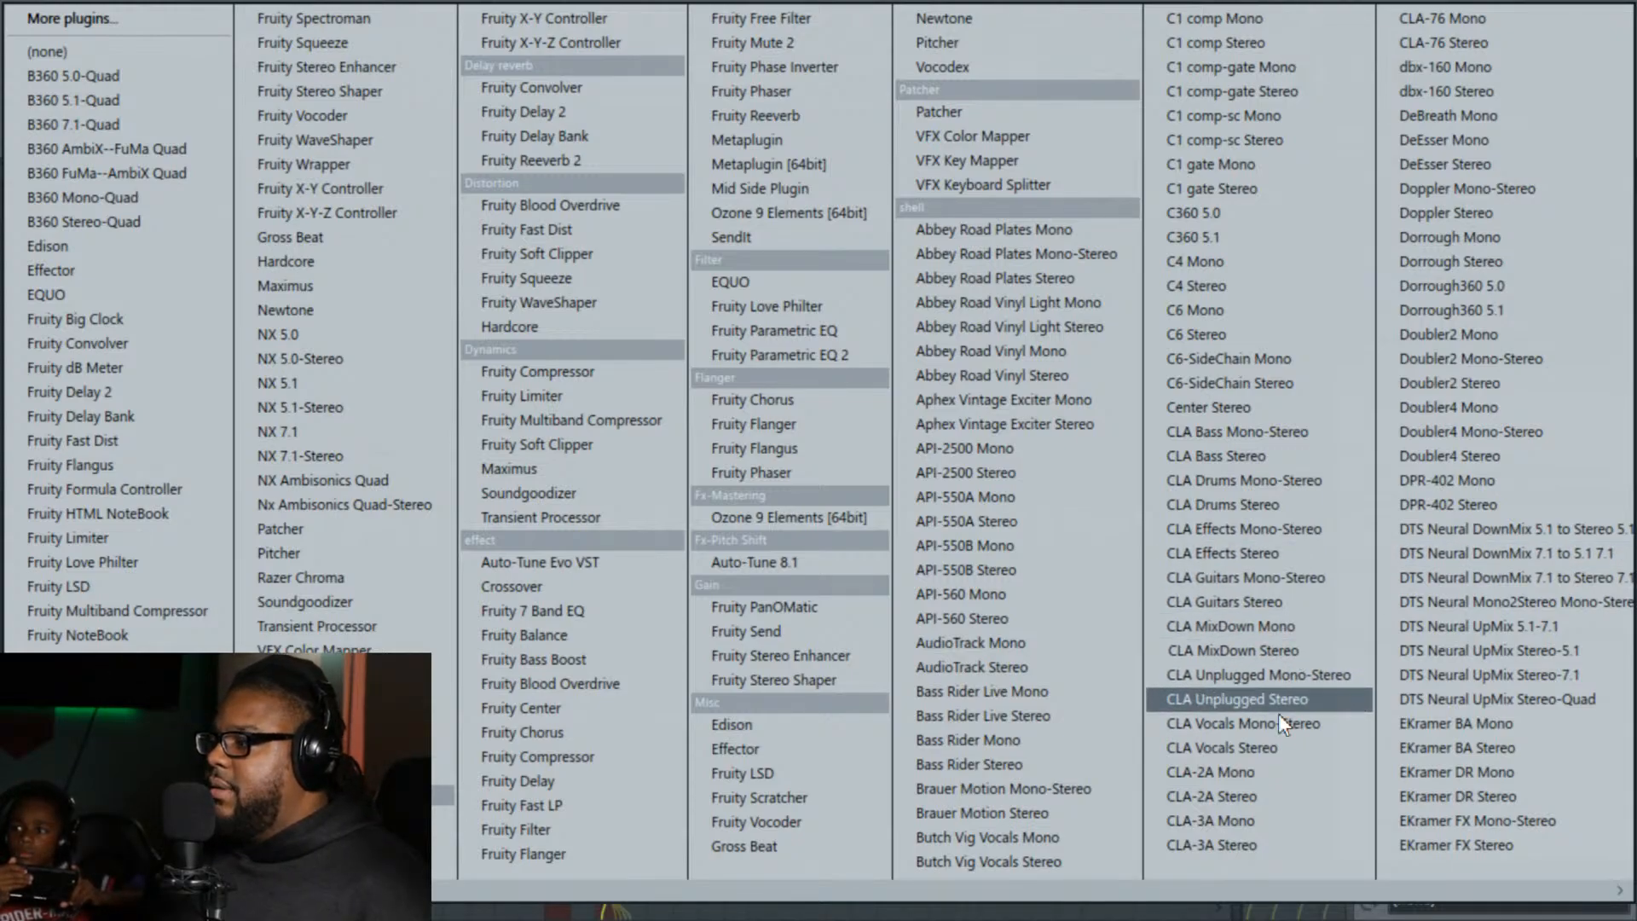
left_click(1276, 745)
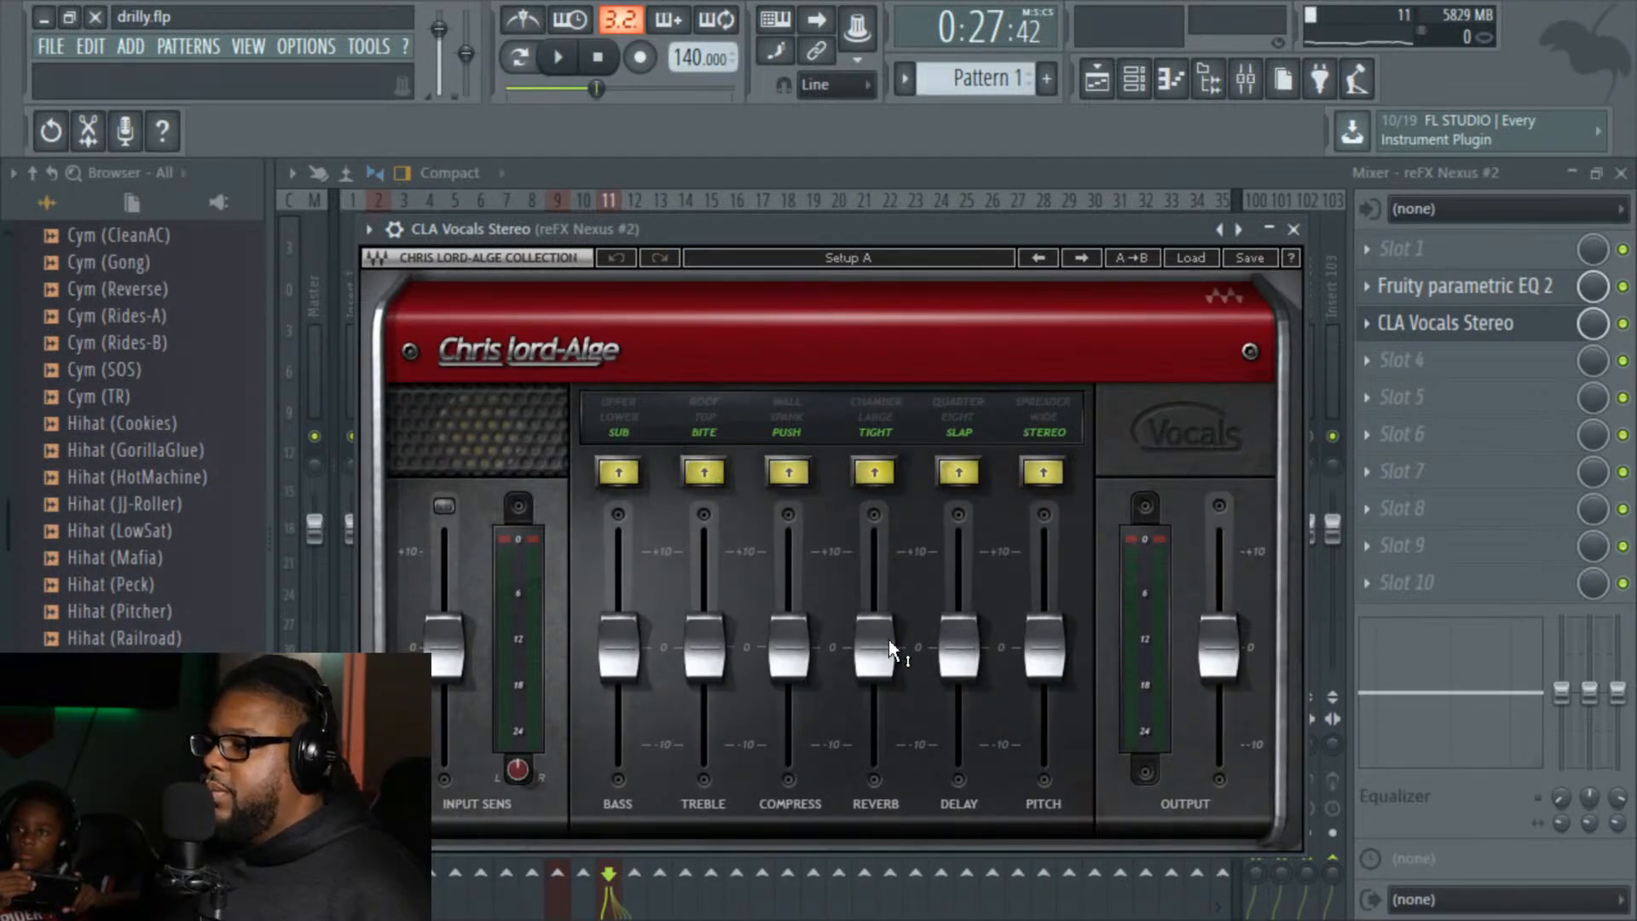
Step: With the song playing, mute the reverb color in CLA Vocals Stereo and set Reverb to -1.2 and Treble to 0.2
key("space")
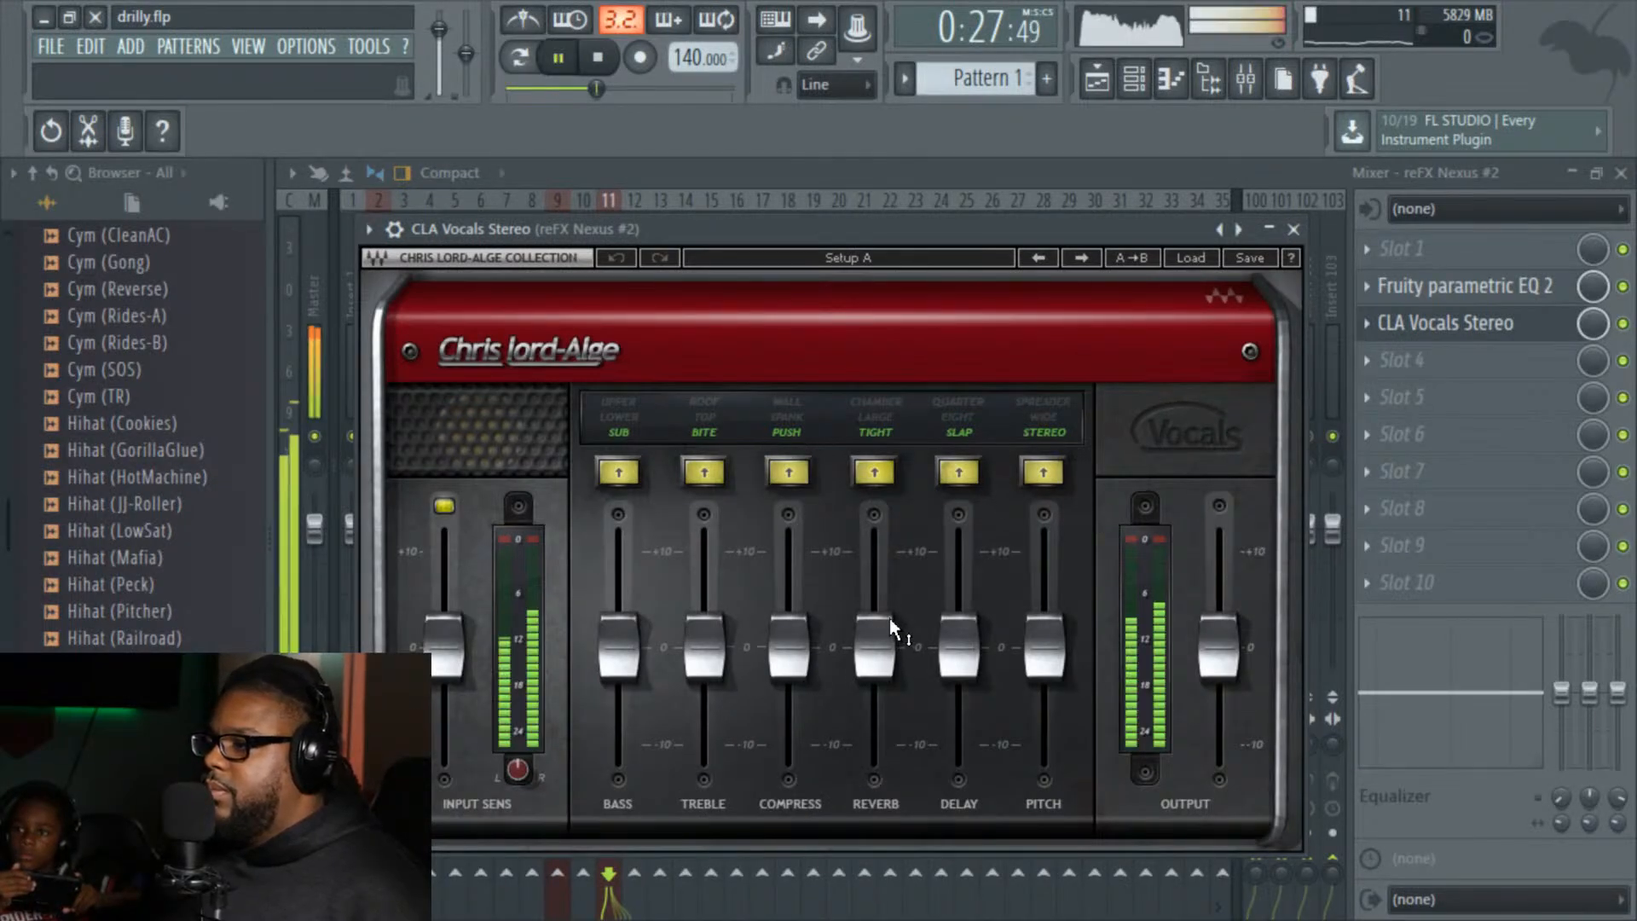
left_click(879, 472)
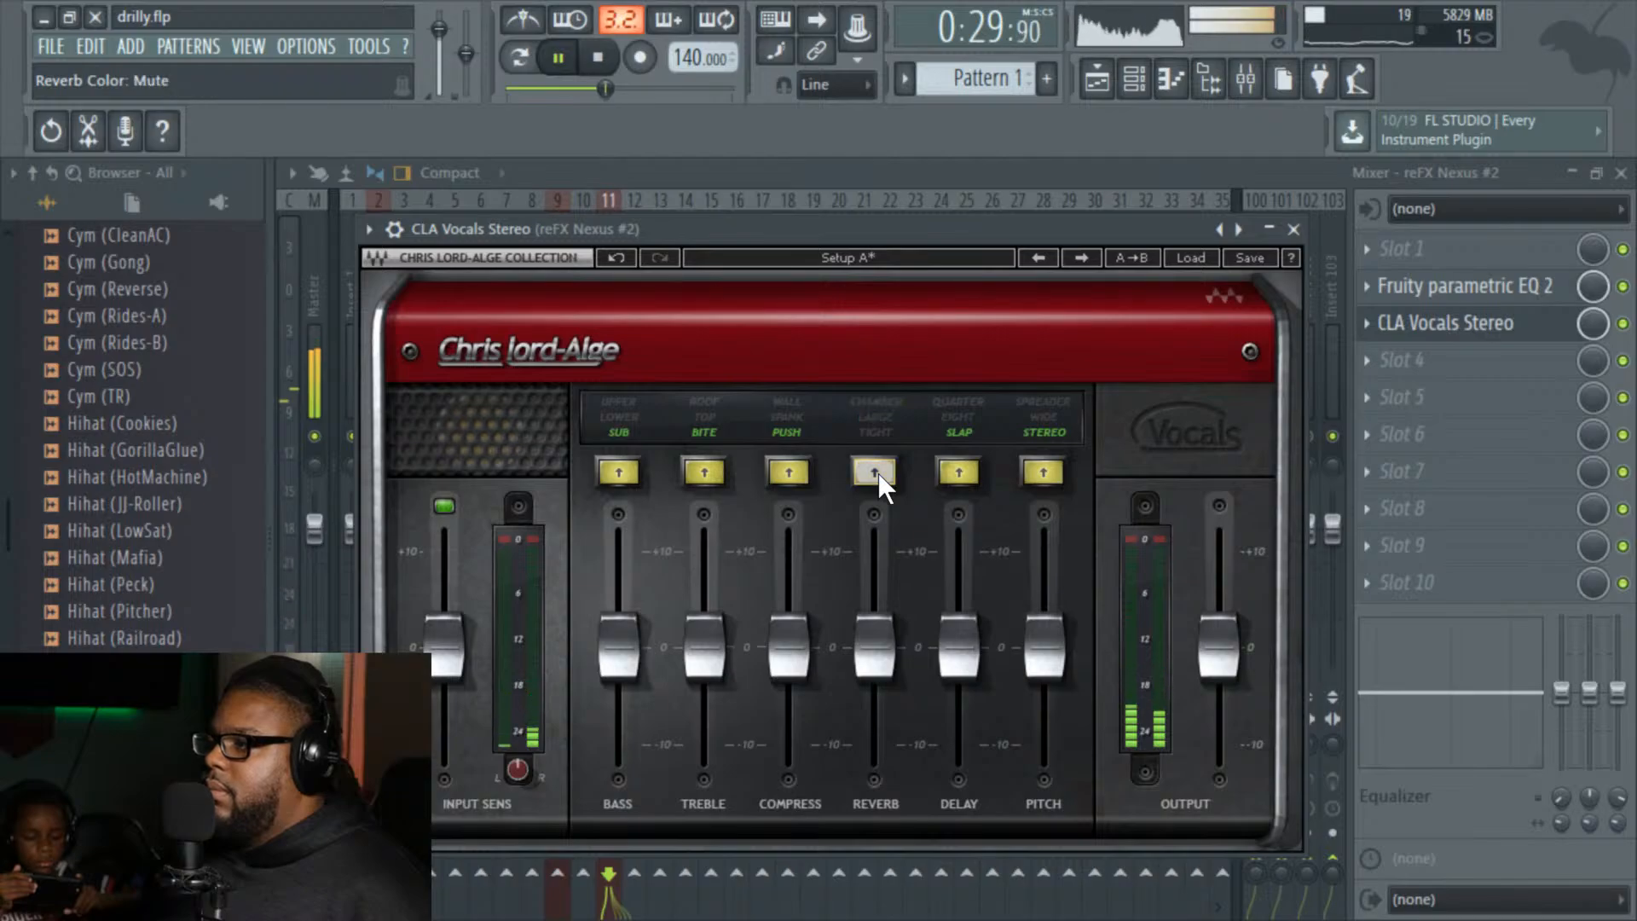
left_click_drag(875, 646, 875, 657)
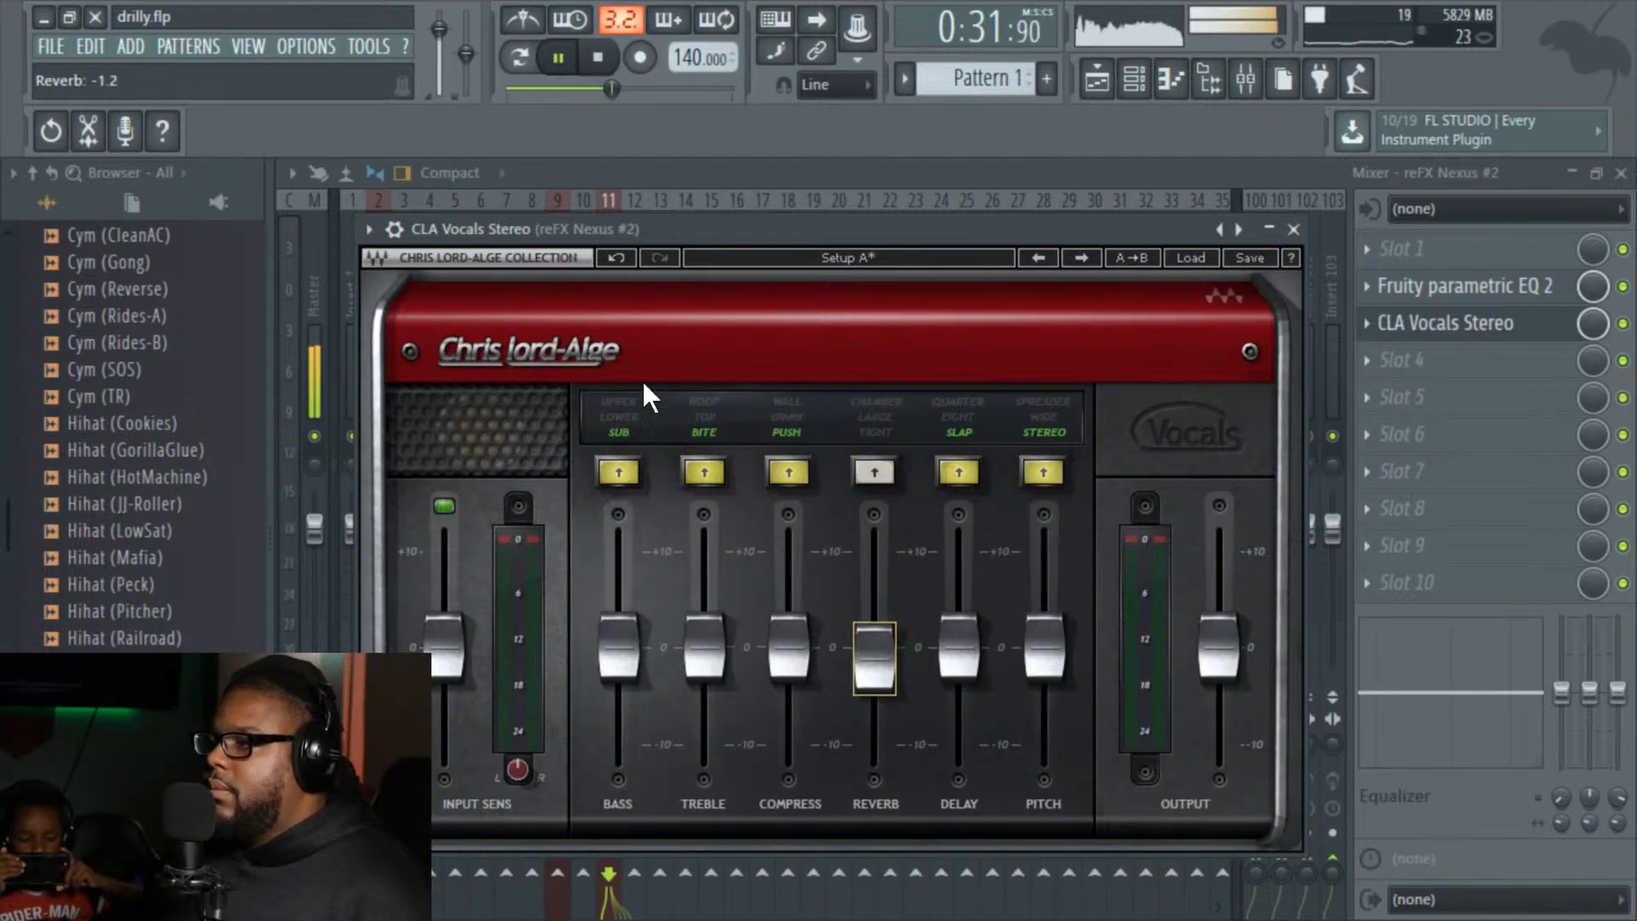
left_click(704, 654)
left_click_drag(704, 655, 698, 663)
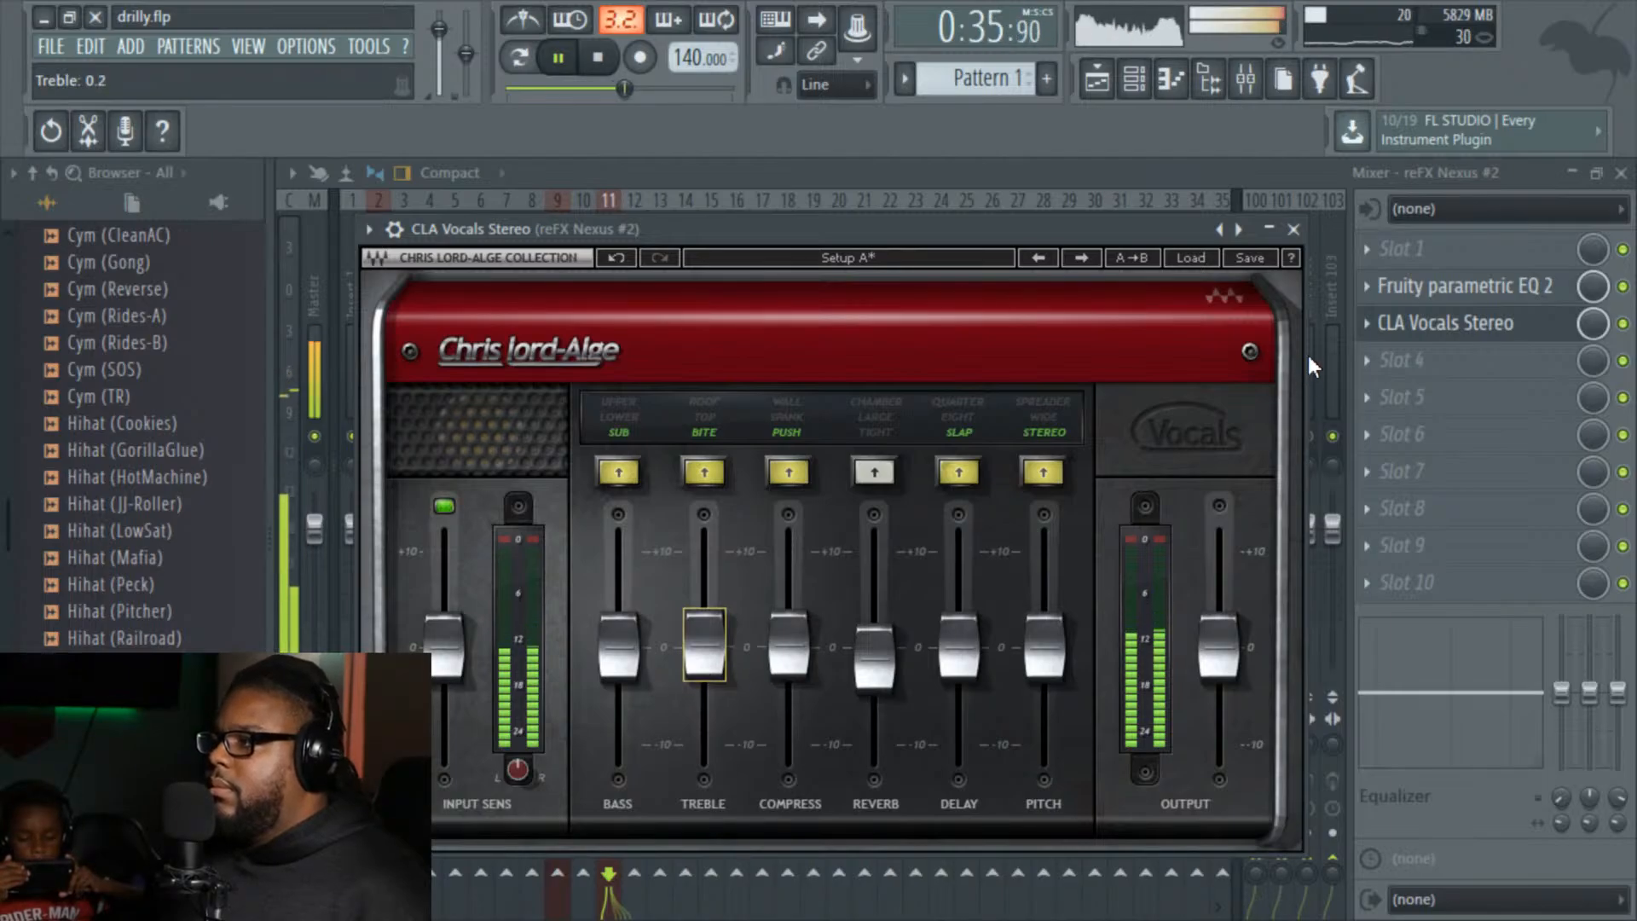
Step: Set the pitch color in CLA Vocals Stereo to Mute and close the plugin window
left_click(1046, 470)
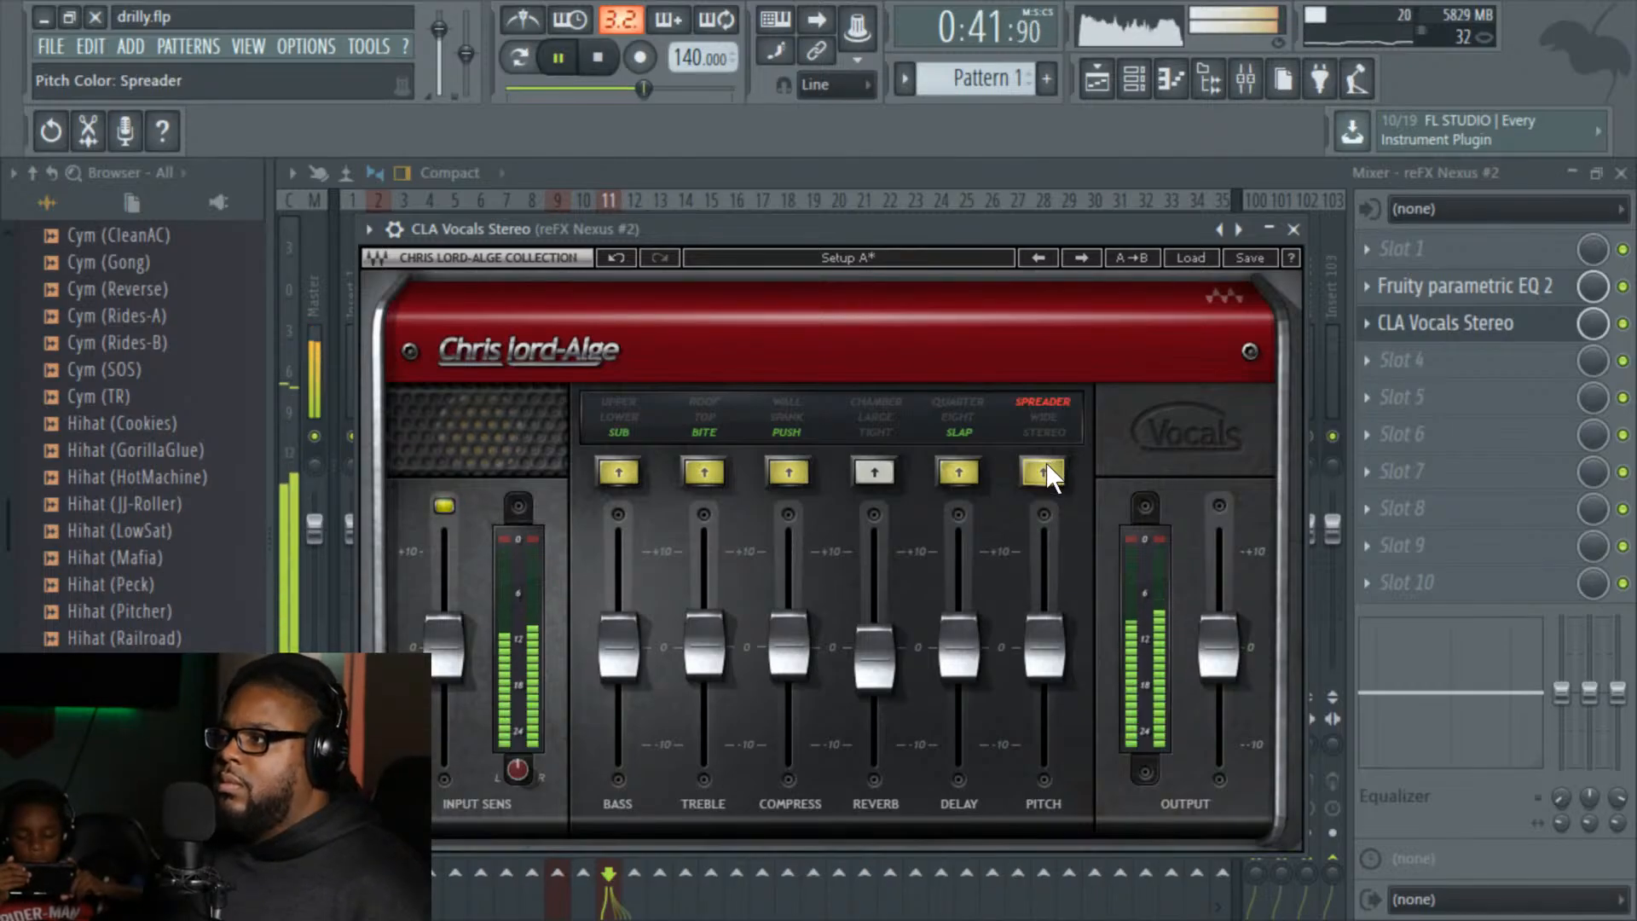
left_click(1045, 470)
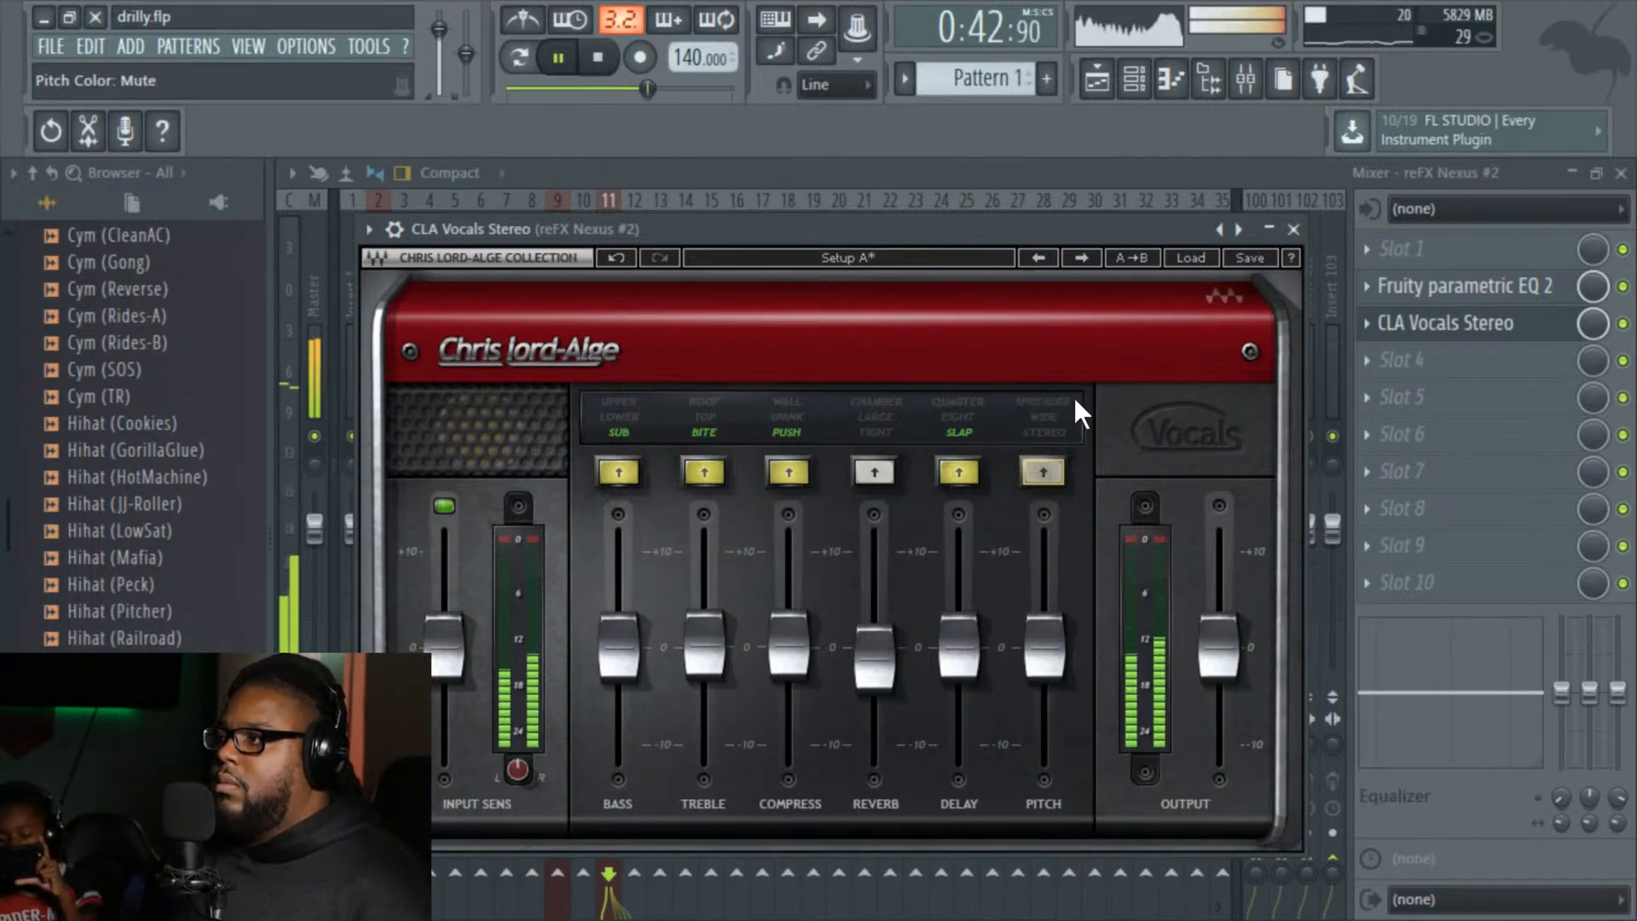
left_click(1294, 230)
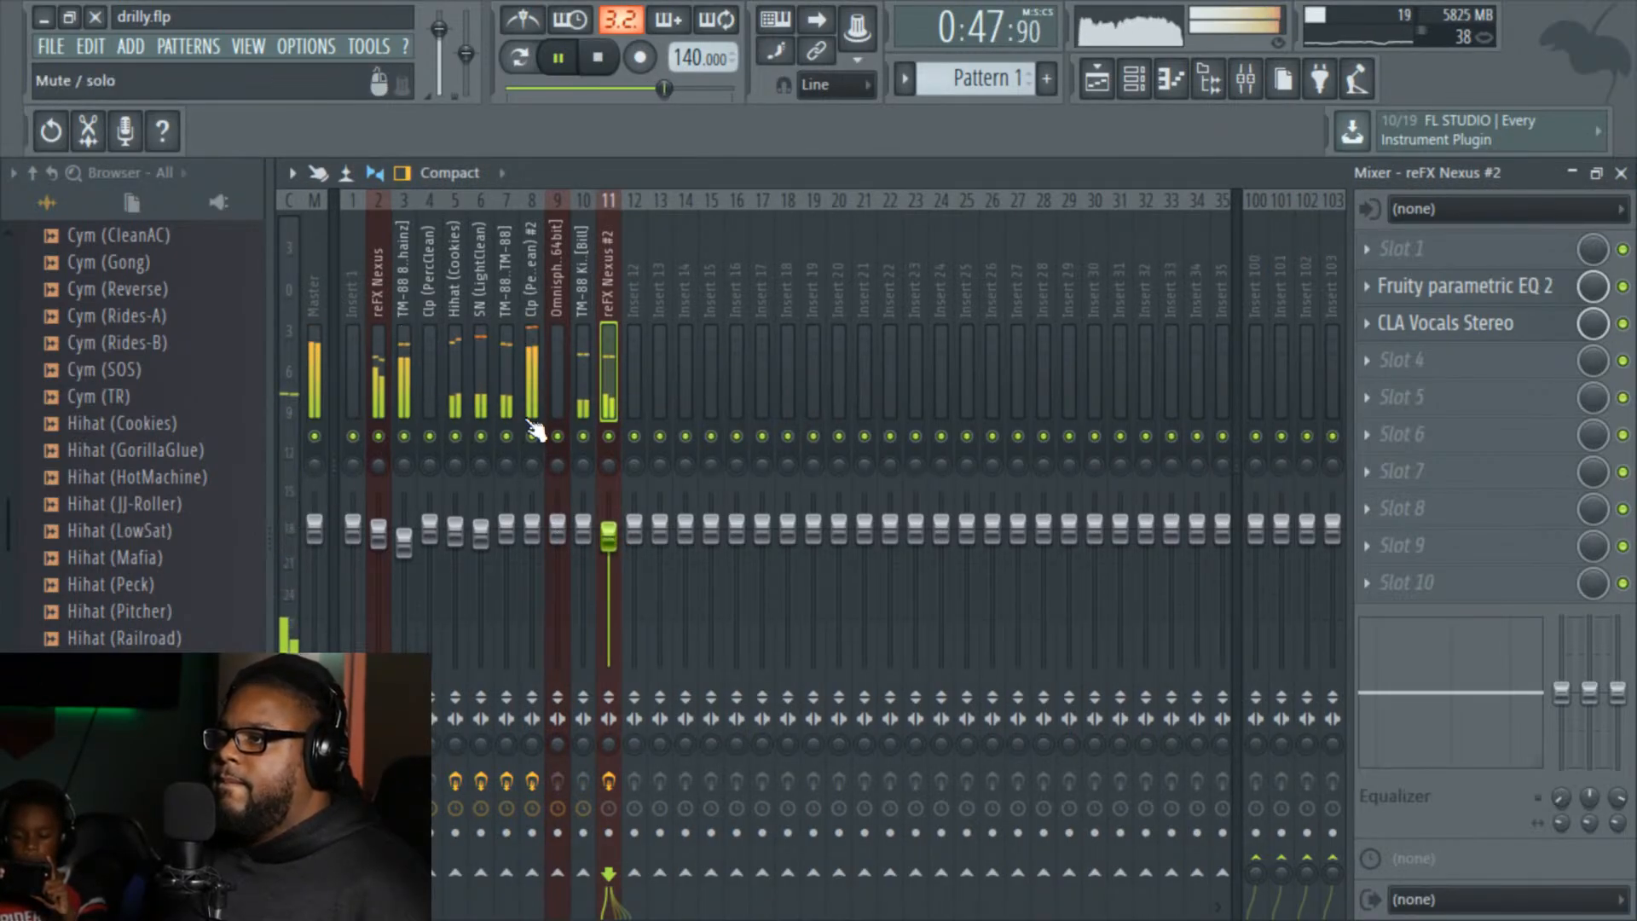
Step: Pan the SN (LightClean) mixer track 12% left and restart playback to hear it
left_click_drag(481, 465, 481, 478)
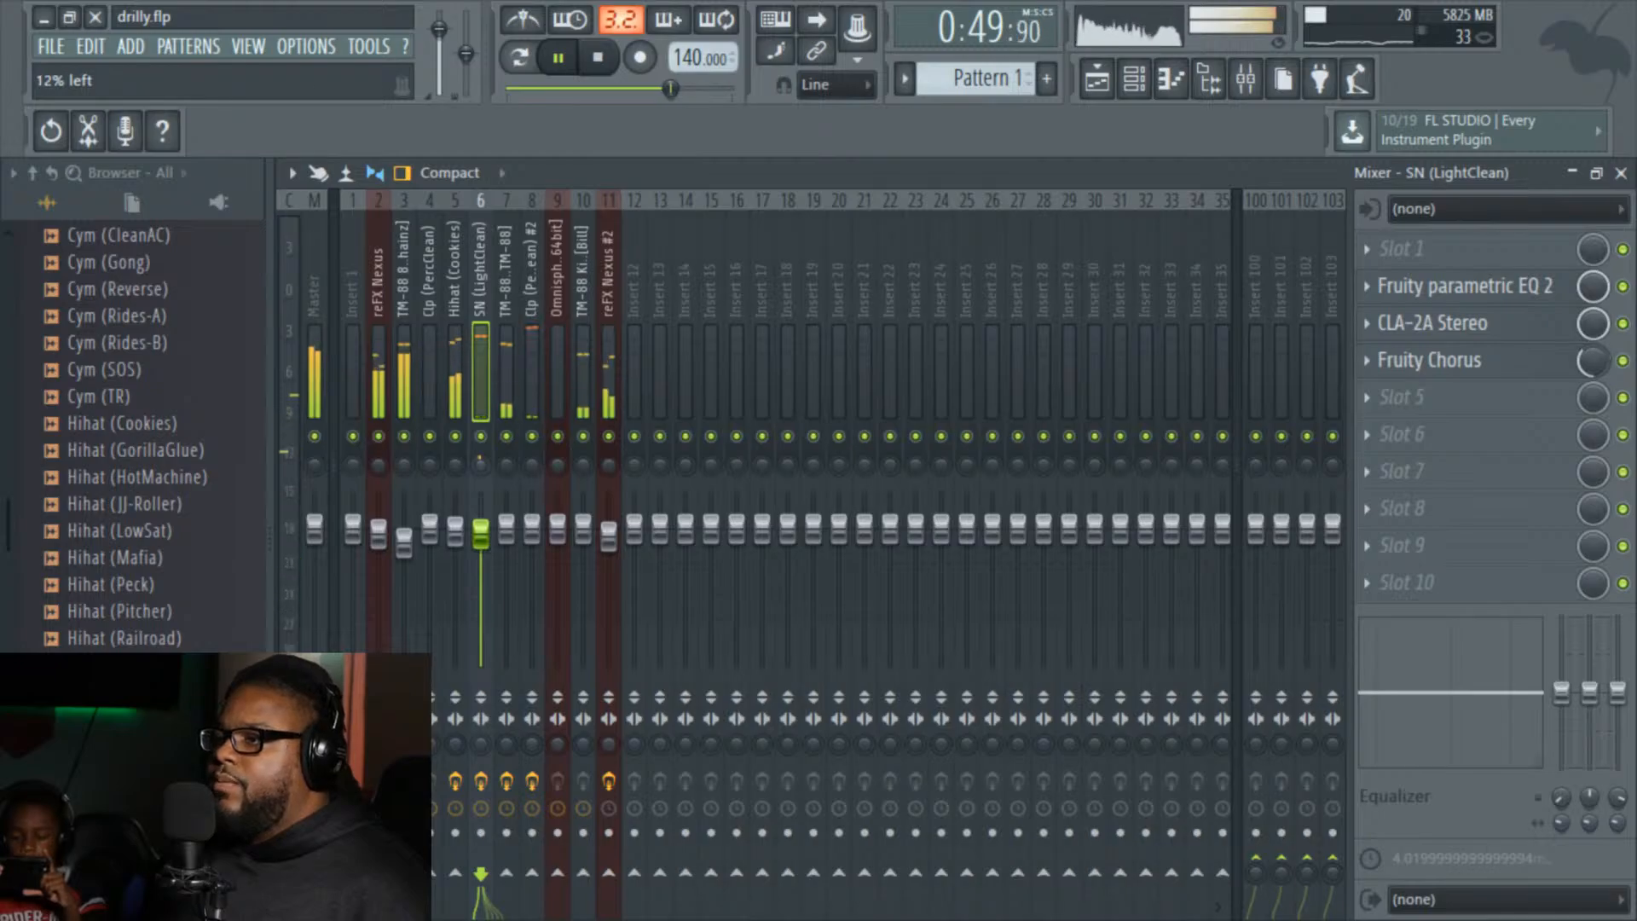
key("space")
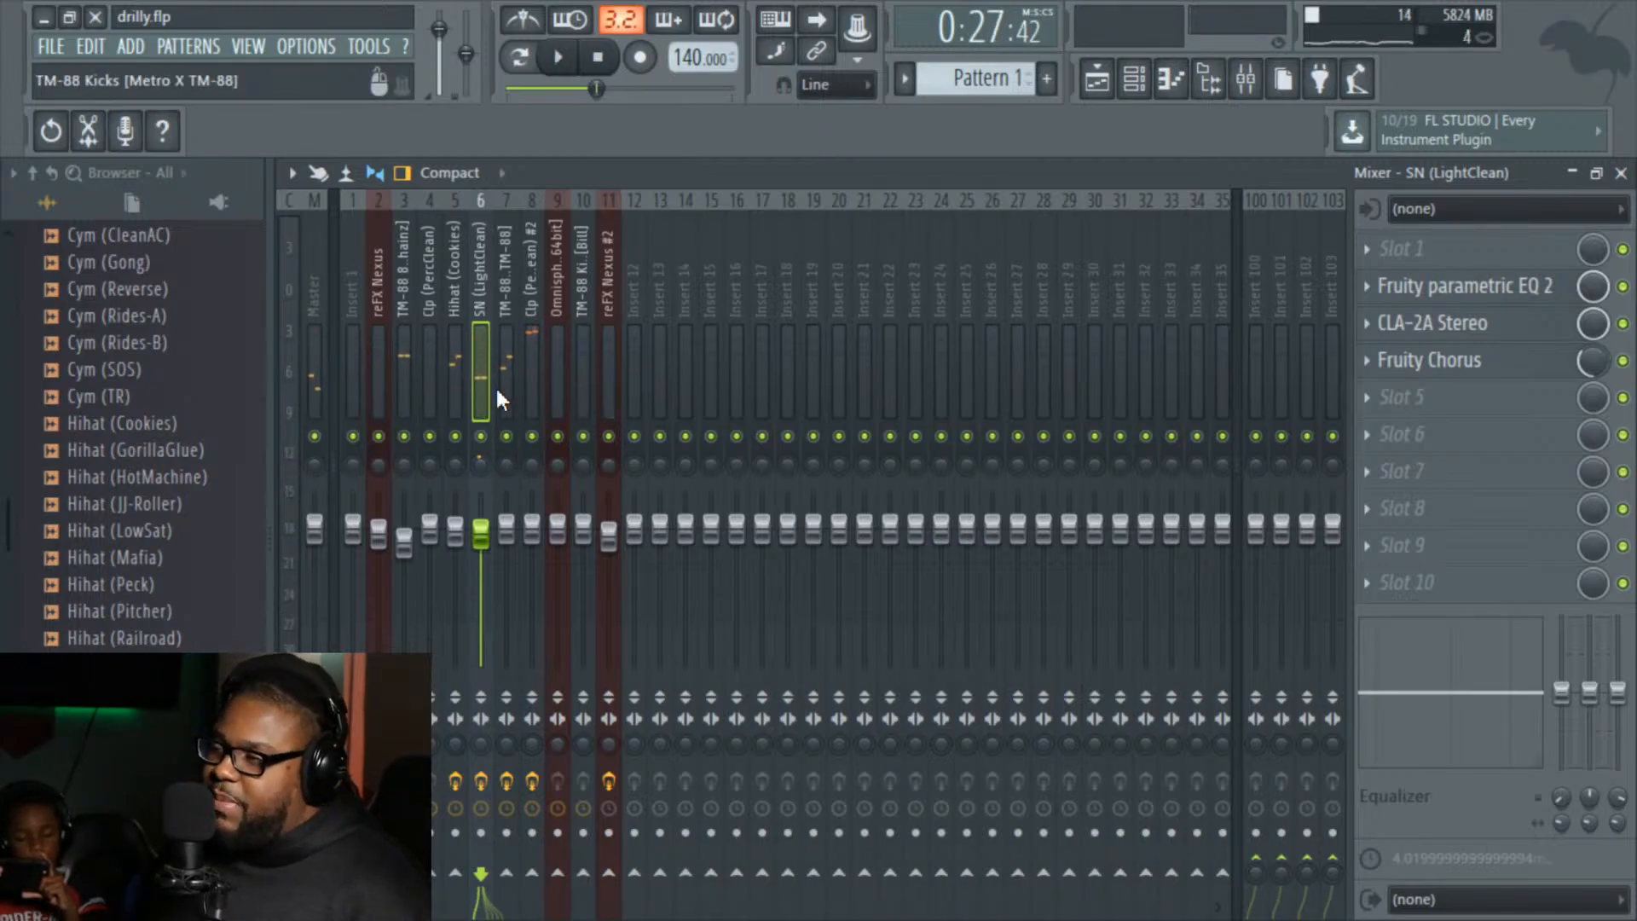
key("space")
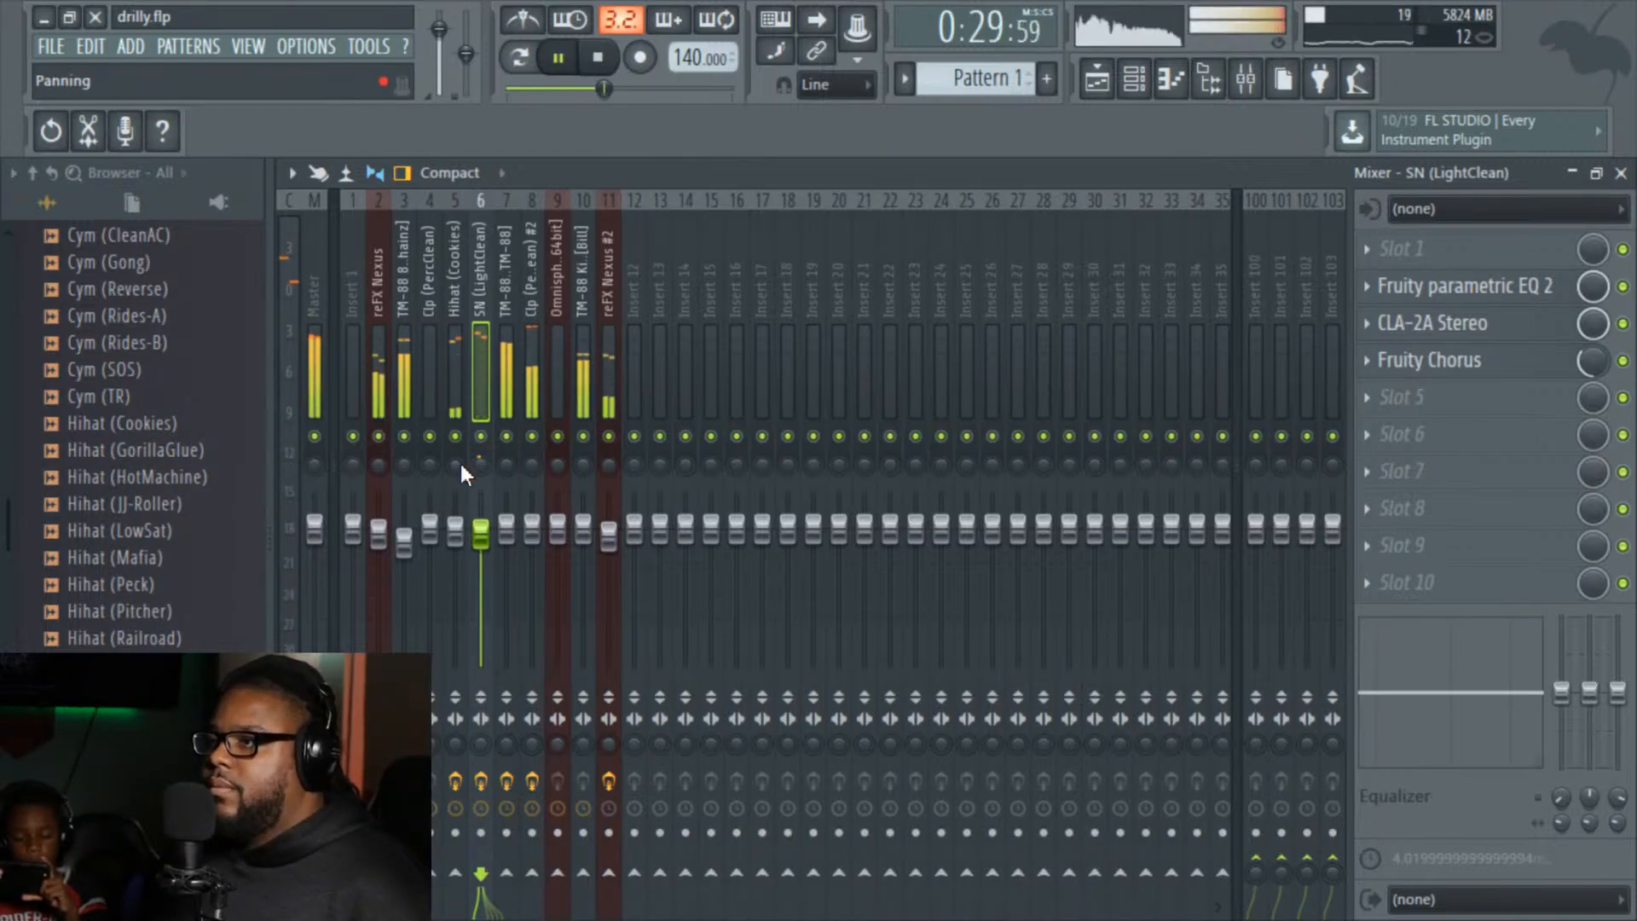
Step: Pan the Hihat (Cookies) track slightly right and slightly lower the volume of Hihat (Cookies) and SN (LightClean)
left_click(455, 464)
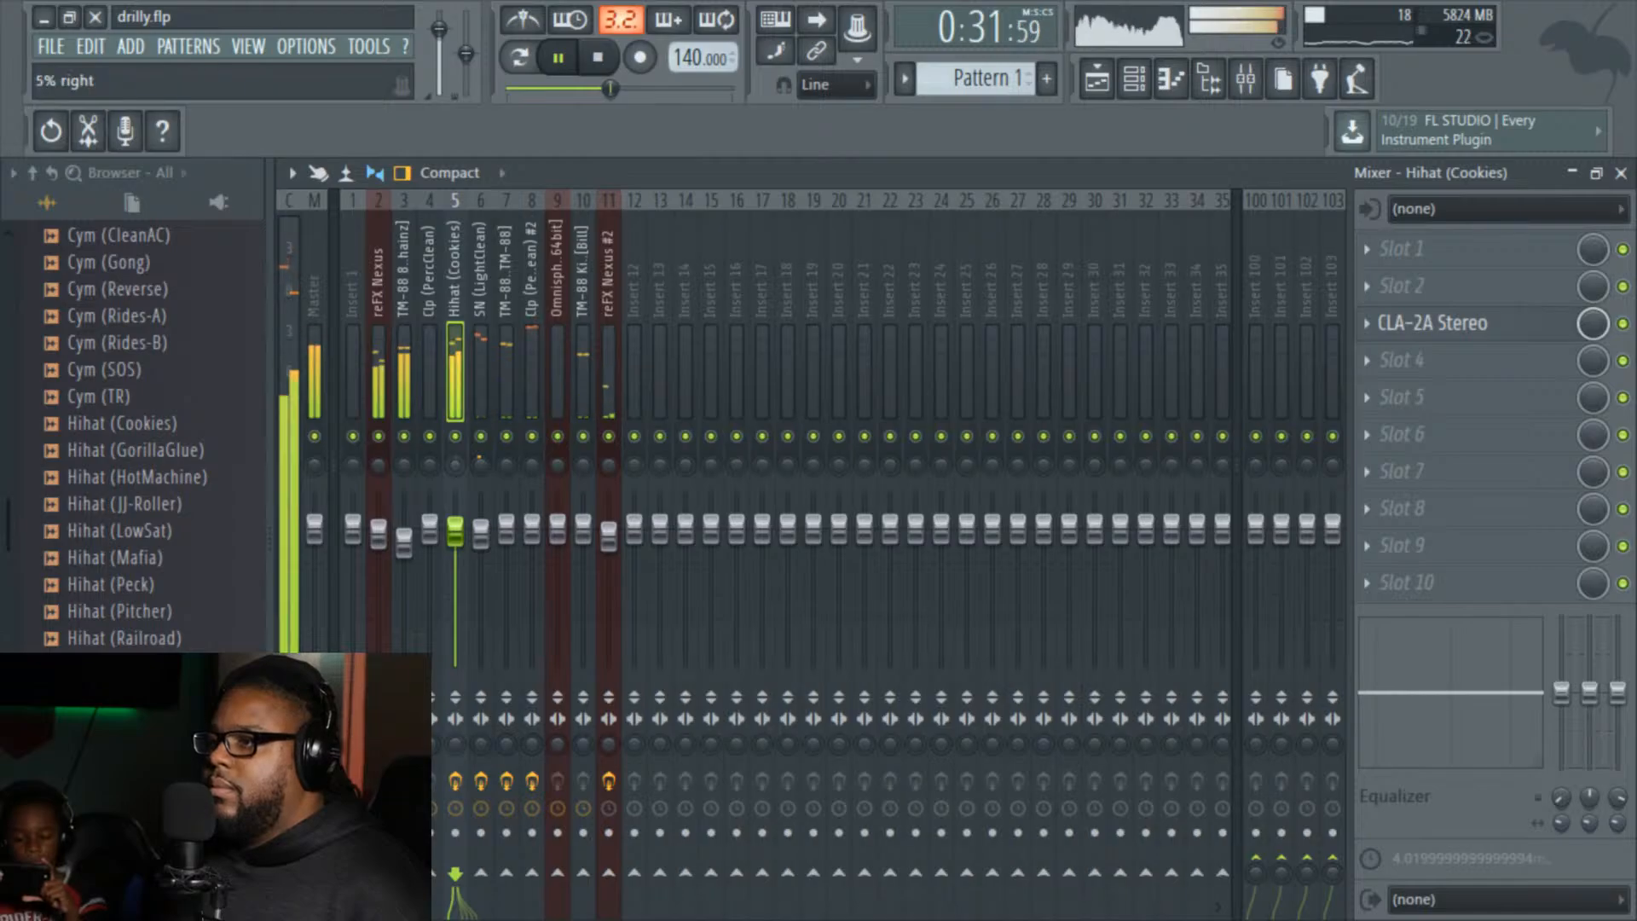
left_click_drag(455, 469, 454, 466)
left_click_drag(461, 530, 463, 537)
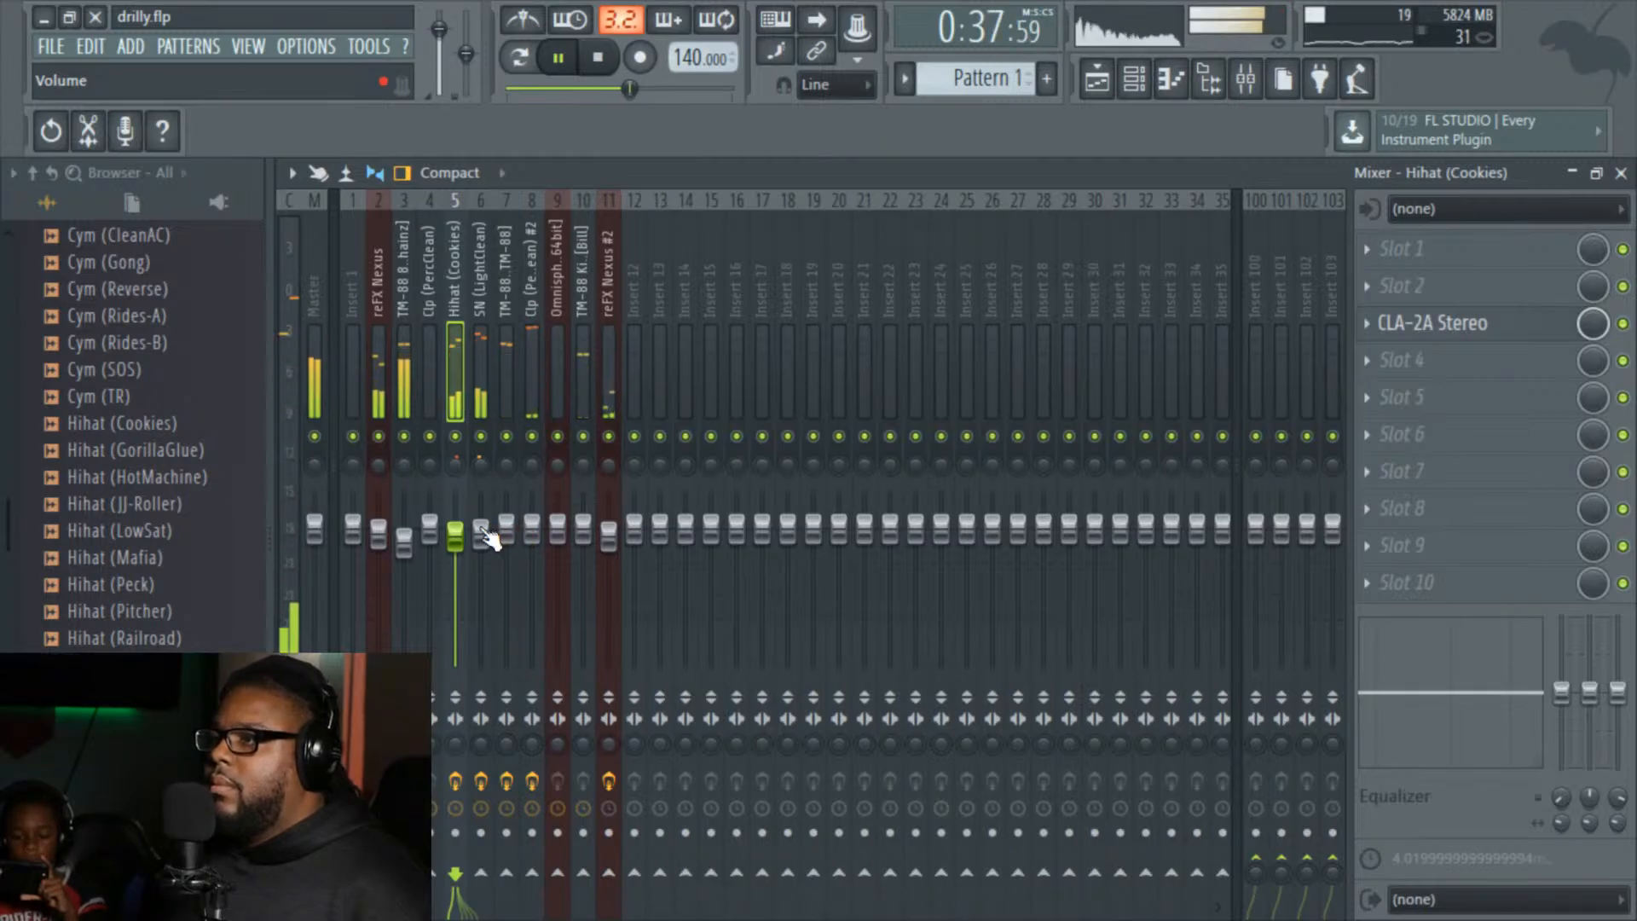
left_click_drag(488, 534, 506, 536)
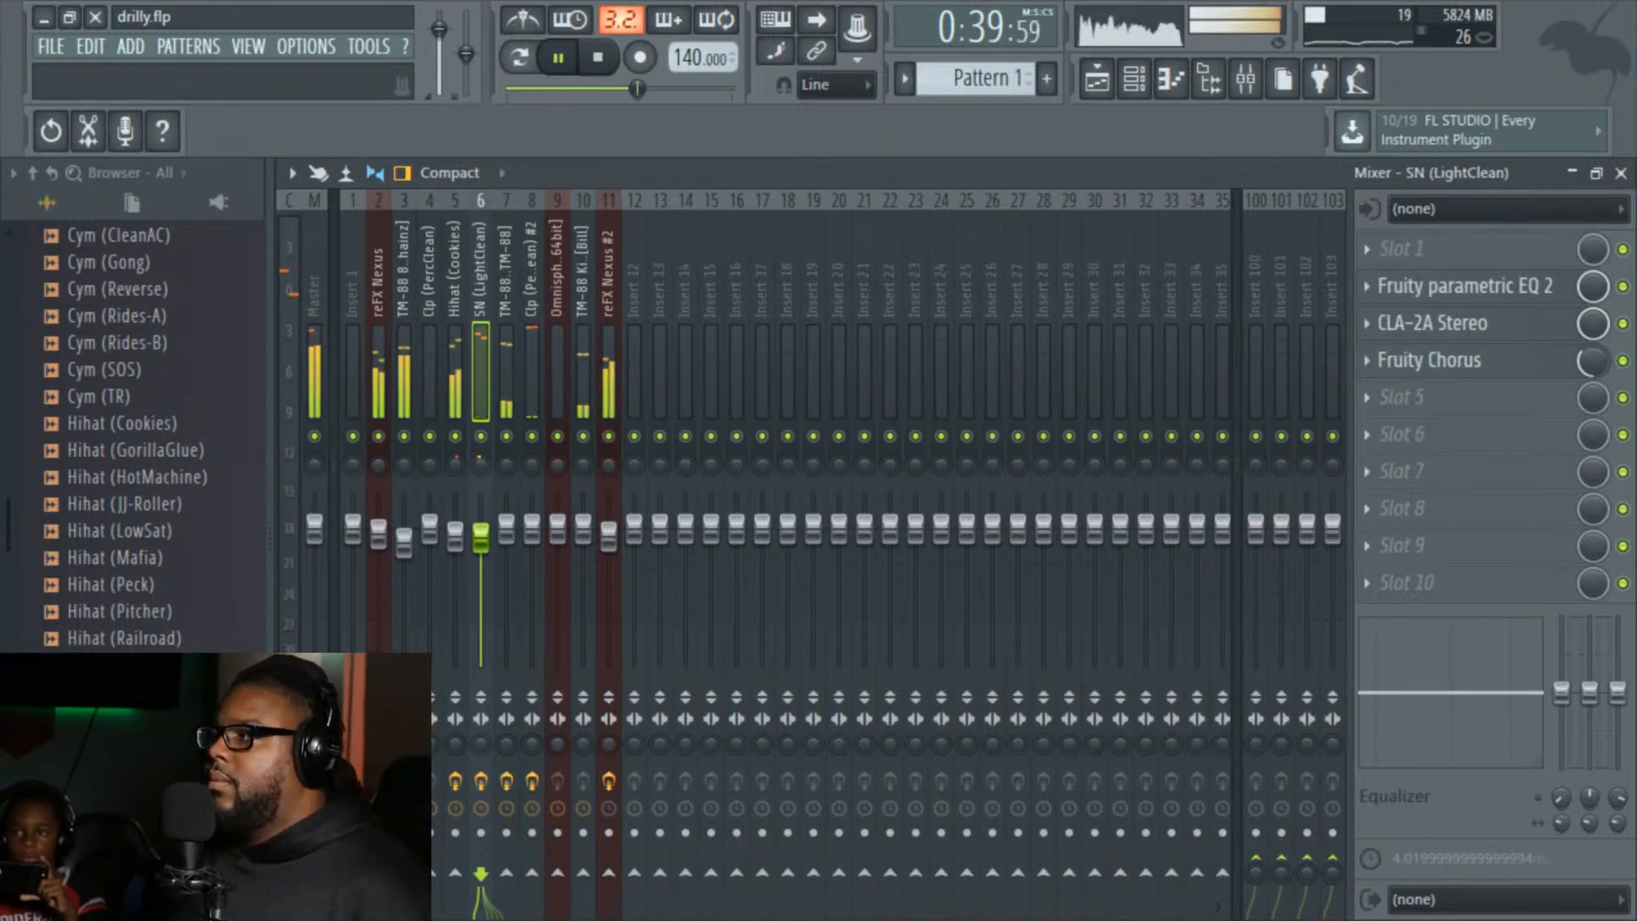
Step: Close the mixer, switch to empty Pattern 9 with its clip placed at bar 17 below Pattern 8, and stop playback
left_click(1620, 173)
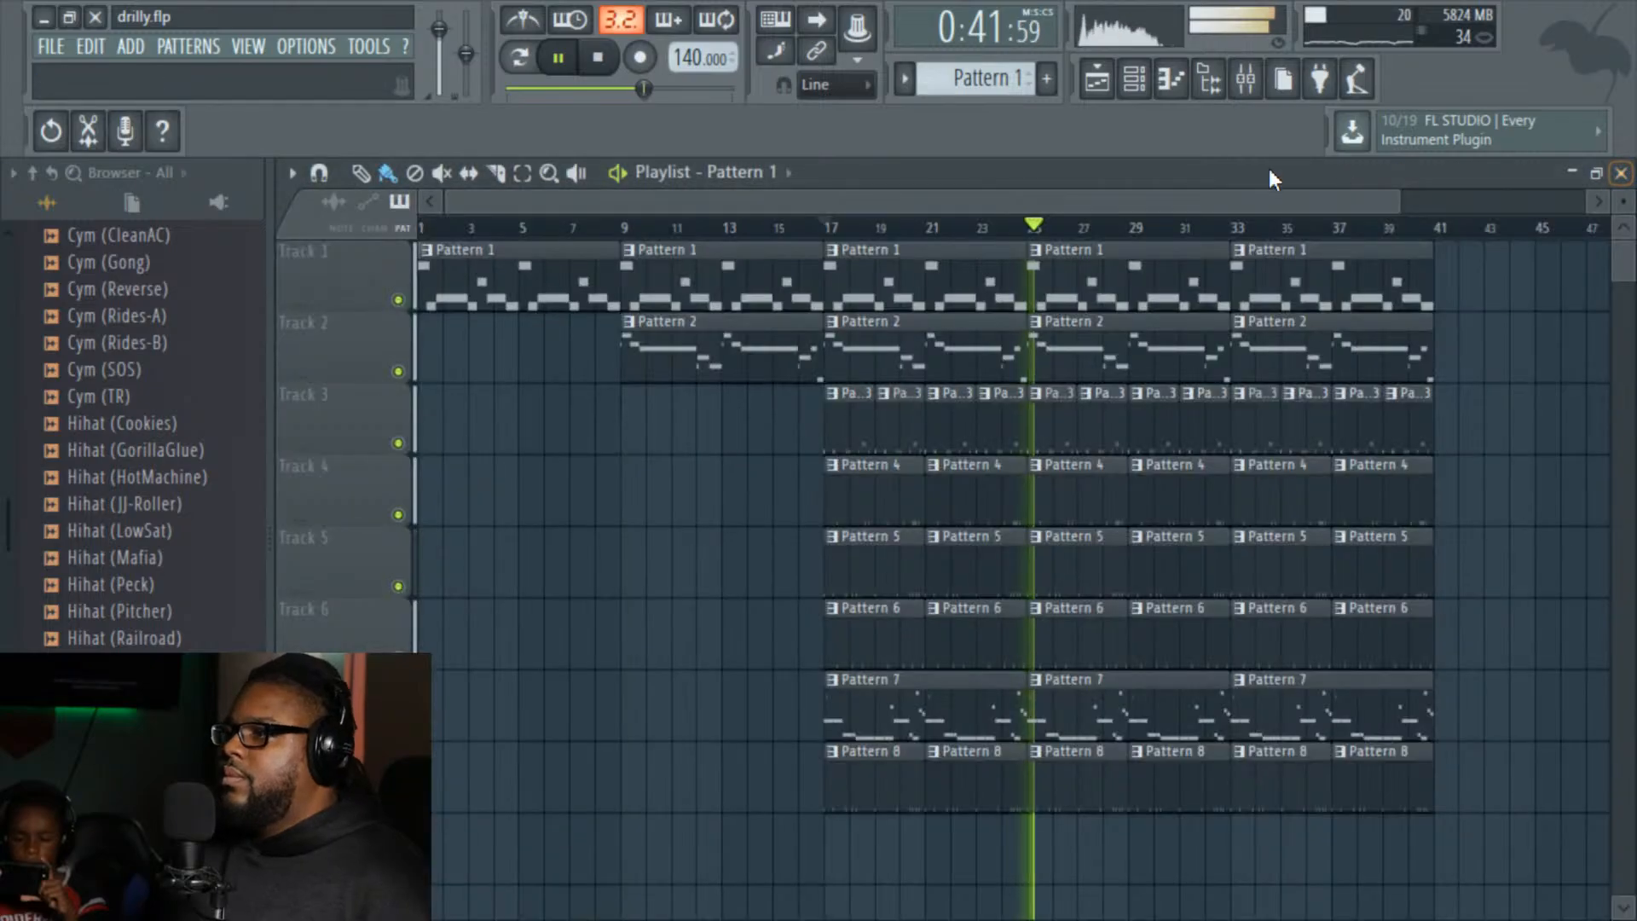
left_click_drag(980, 78, 980, 45)
key("space")
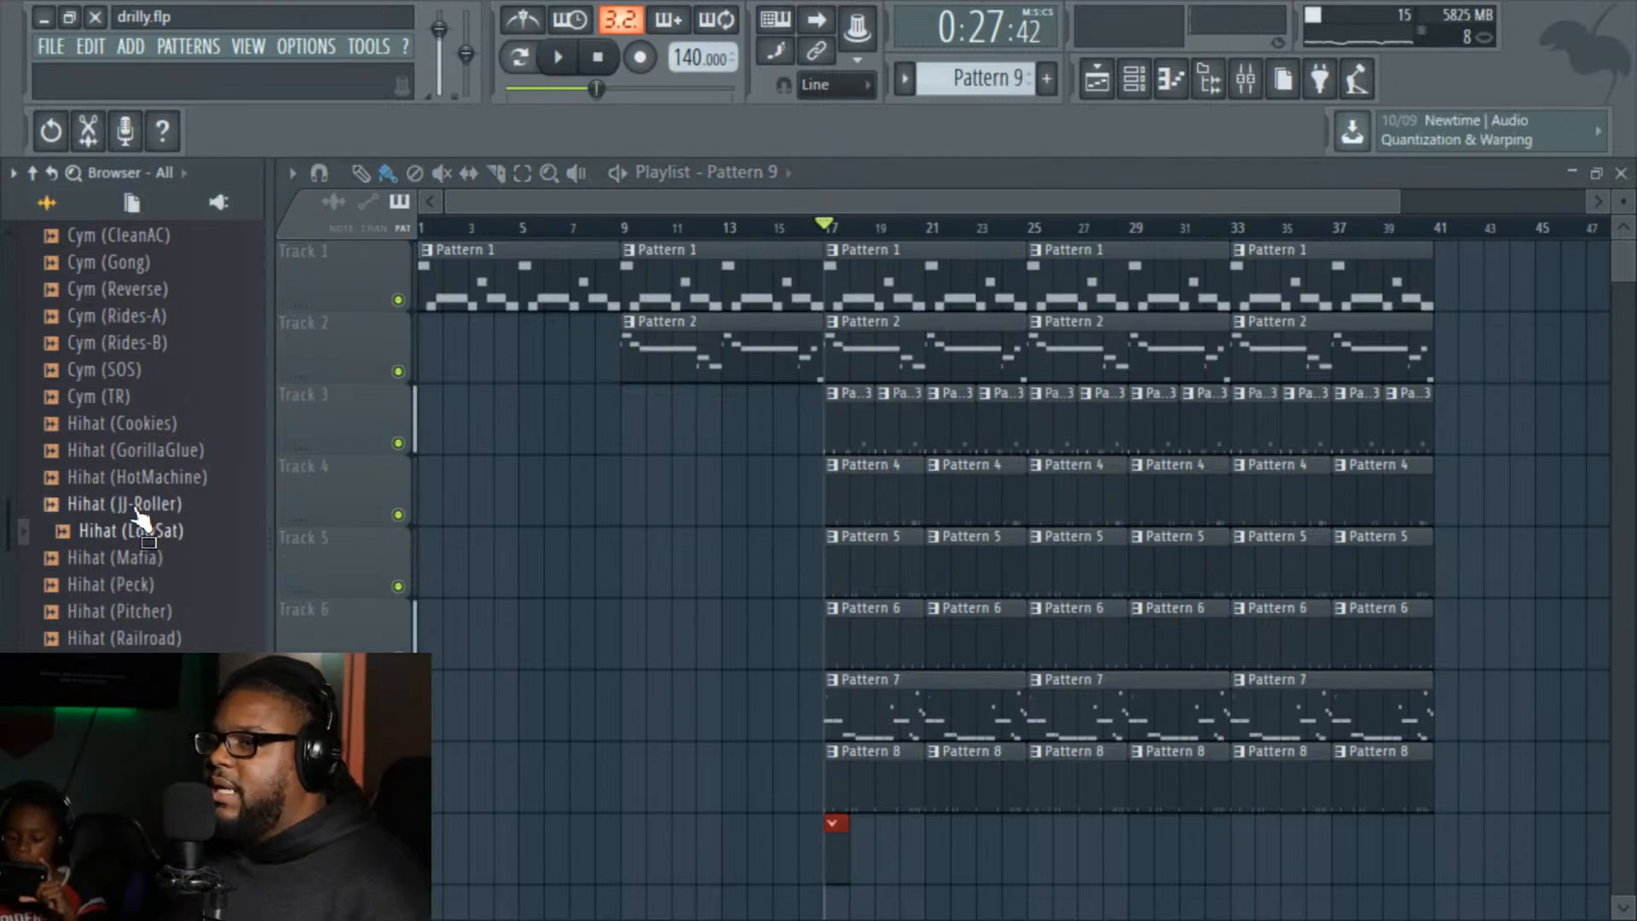
Step: Audition the hi-hat samples in the browser, including GorillaGlue, HotMachine, Peck and Cookies
left_click(136, 477)
left_click(134, 452)
left_click(127, 434)
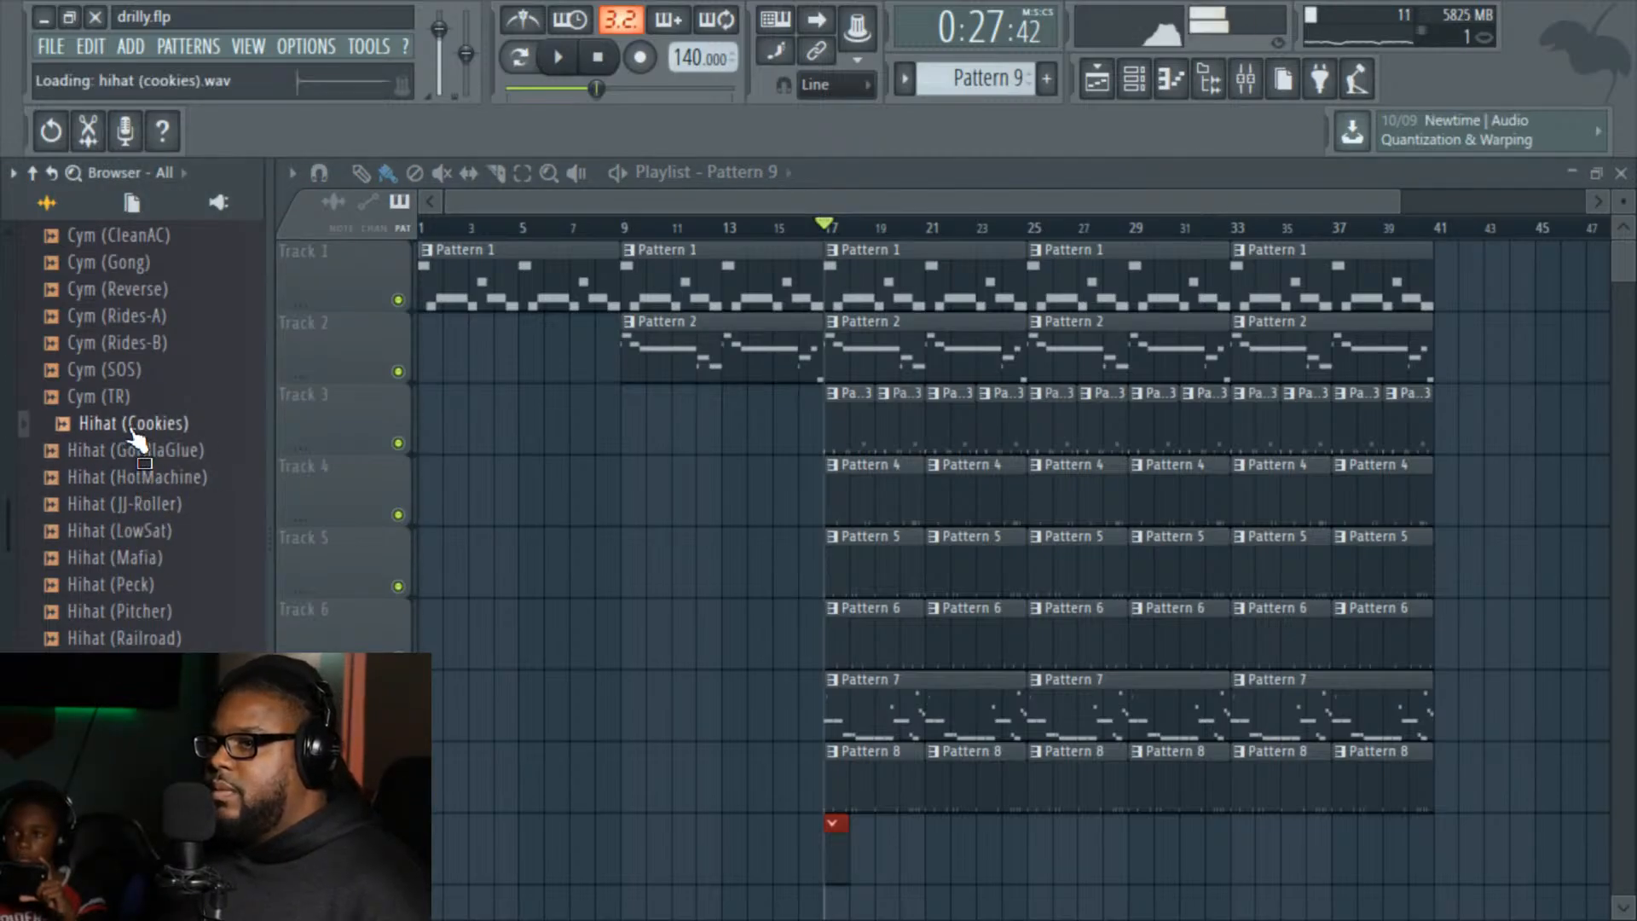
left_click(128, 585)
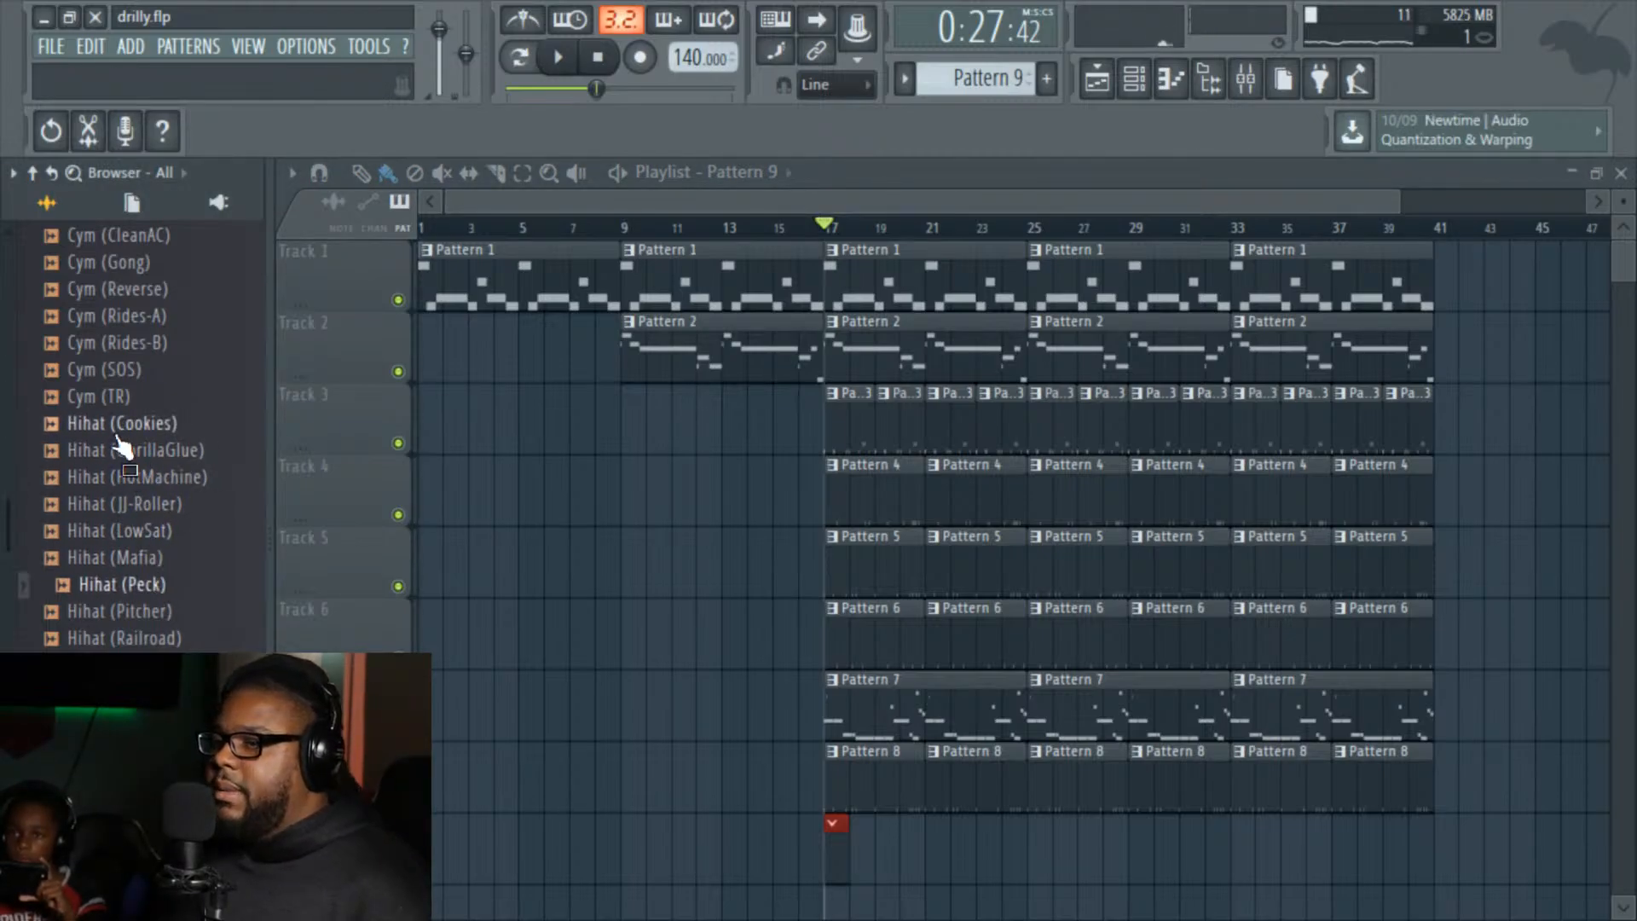
left_click(136, 427)
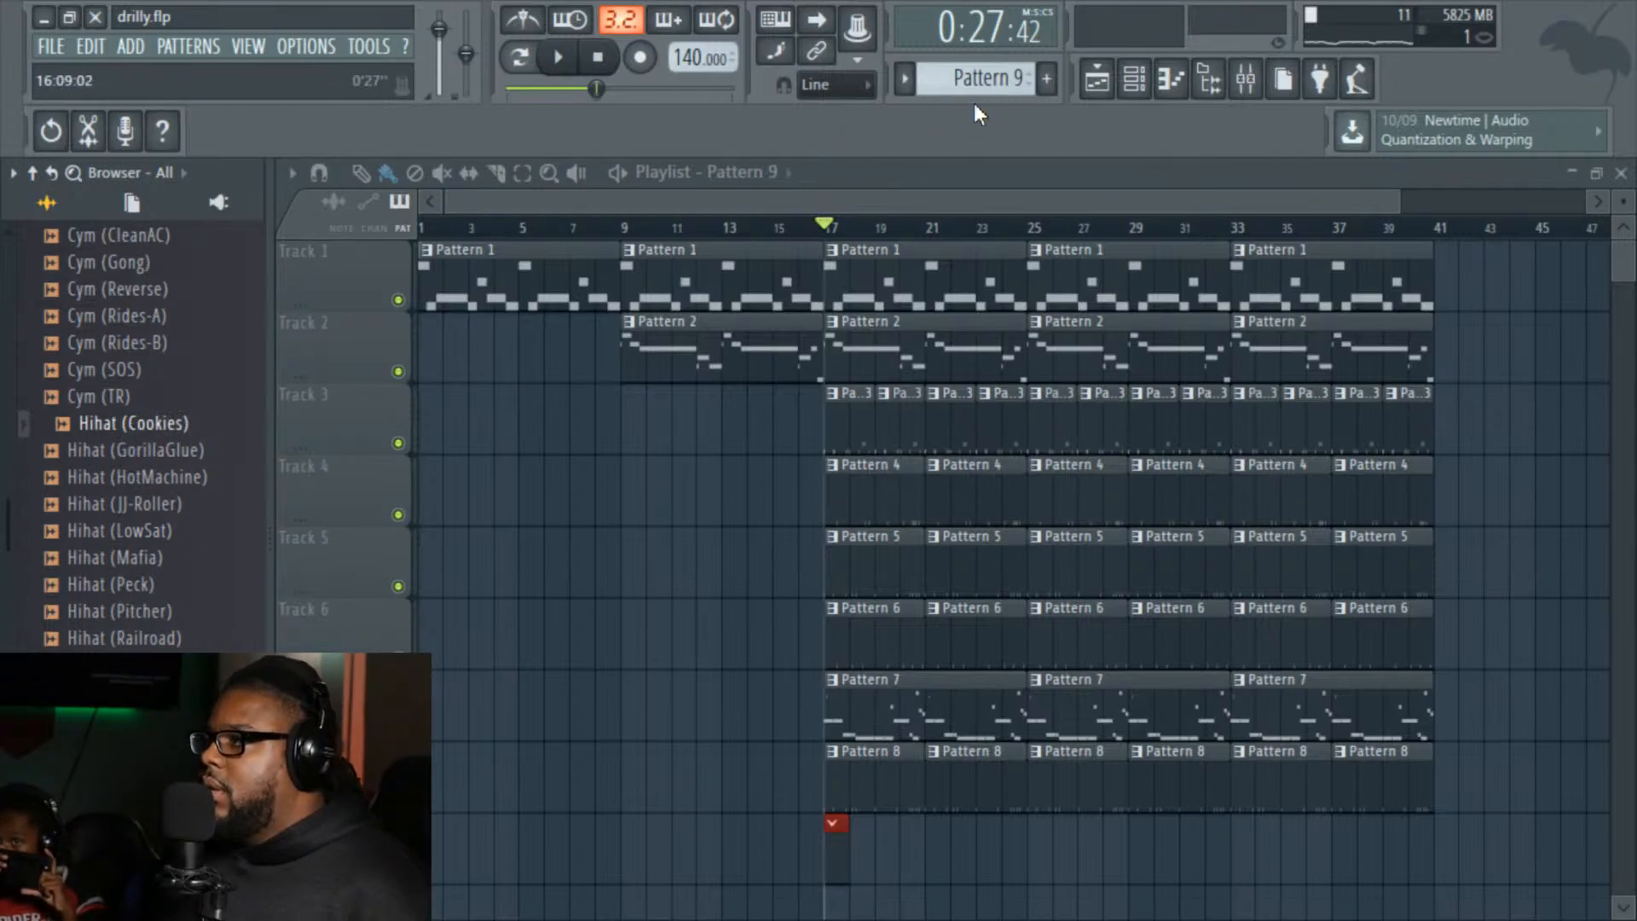
Step: Add the Hihat (Cookies) sample as a new channel at the end of the channel rack and show its piano roll
left_click(1134, 78)
left_click_drag(134, 423, 1047, 855)
right_click(1055, 856)
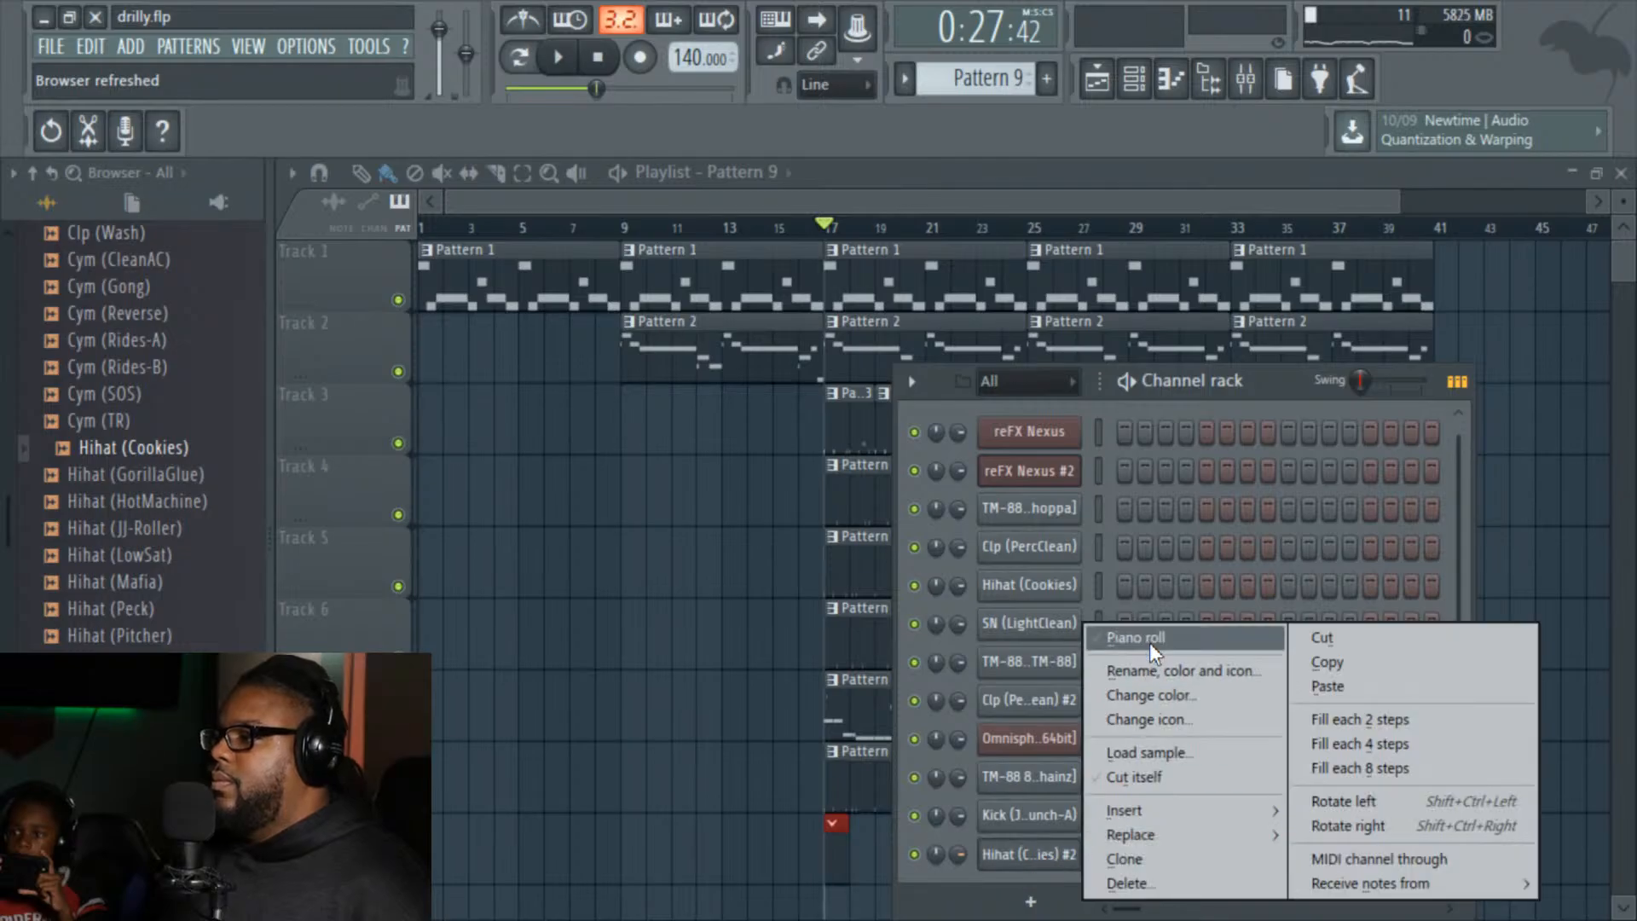
left_click(1149, 643)
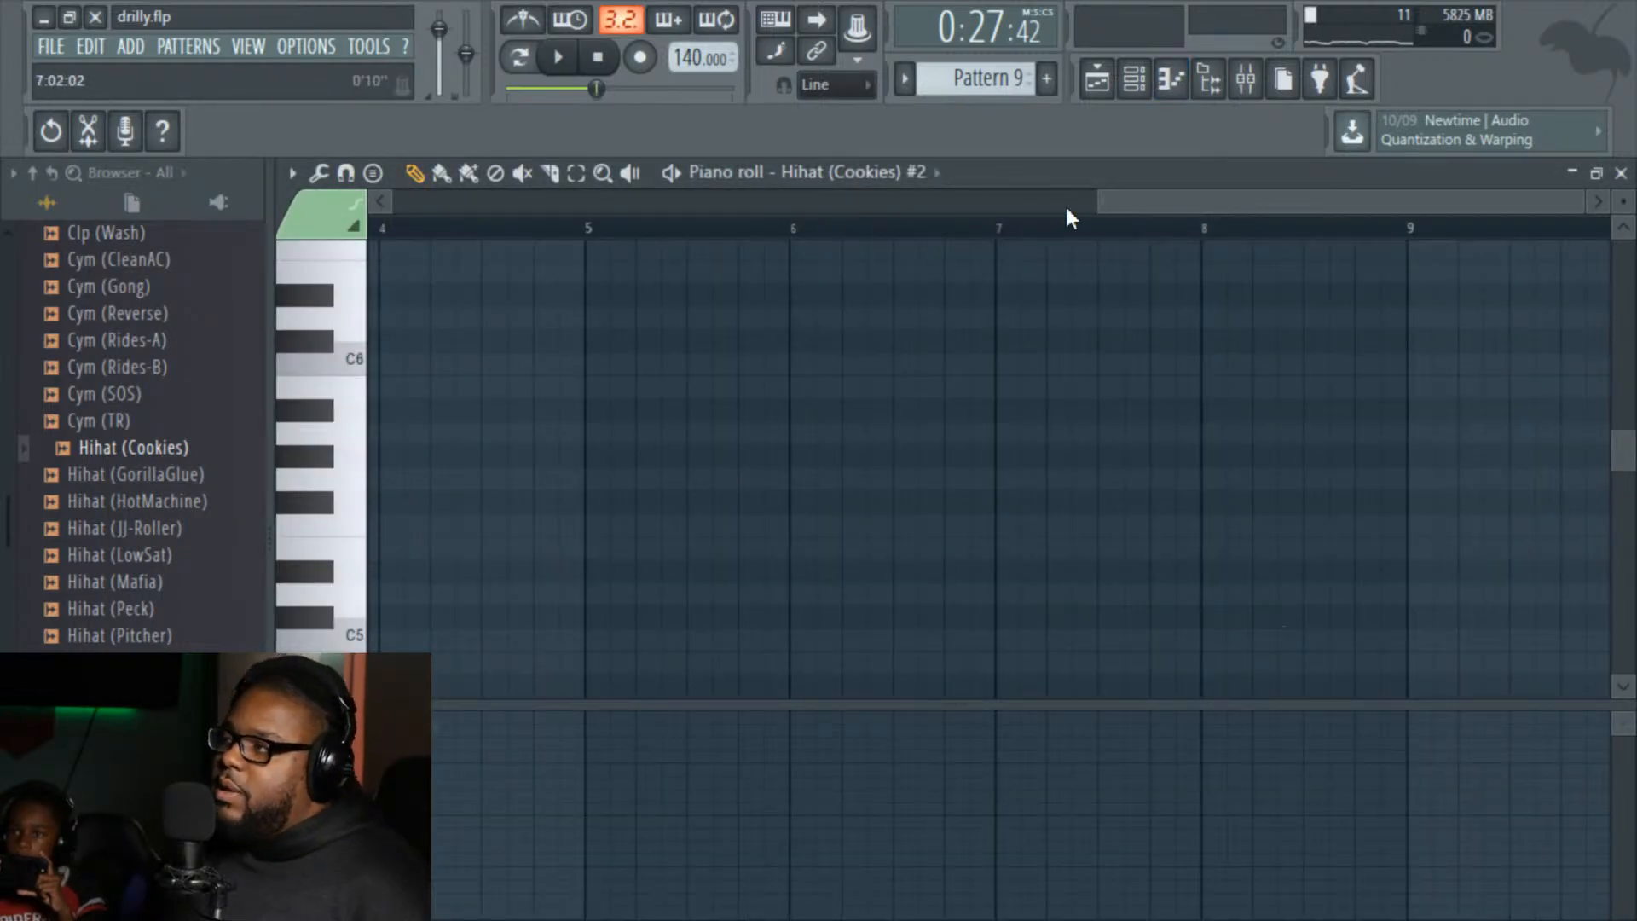
Step: Place three two-step C5 notes on steps 1, 5 and 9 of bar 1 in the hi-hat piano roll
left_click_drag(1157, 198, 341, 255)
left_click_drag(414, 642, 312, 643)
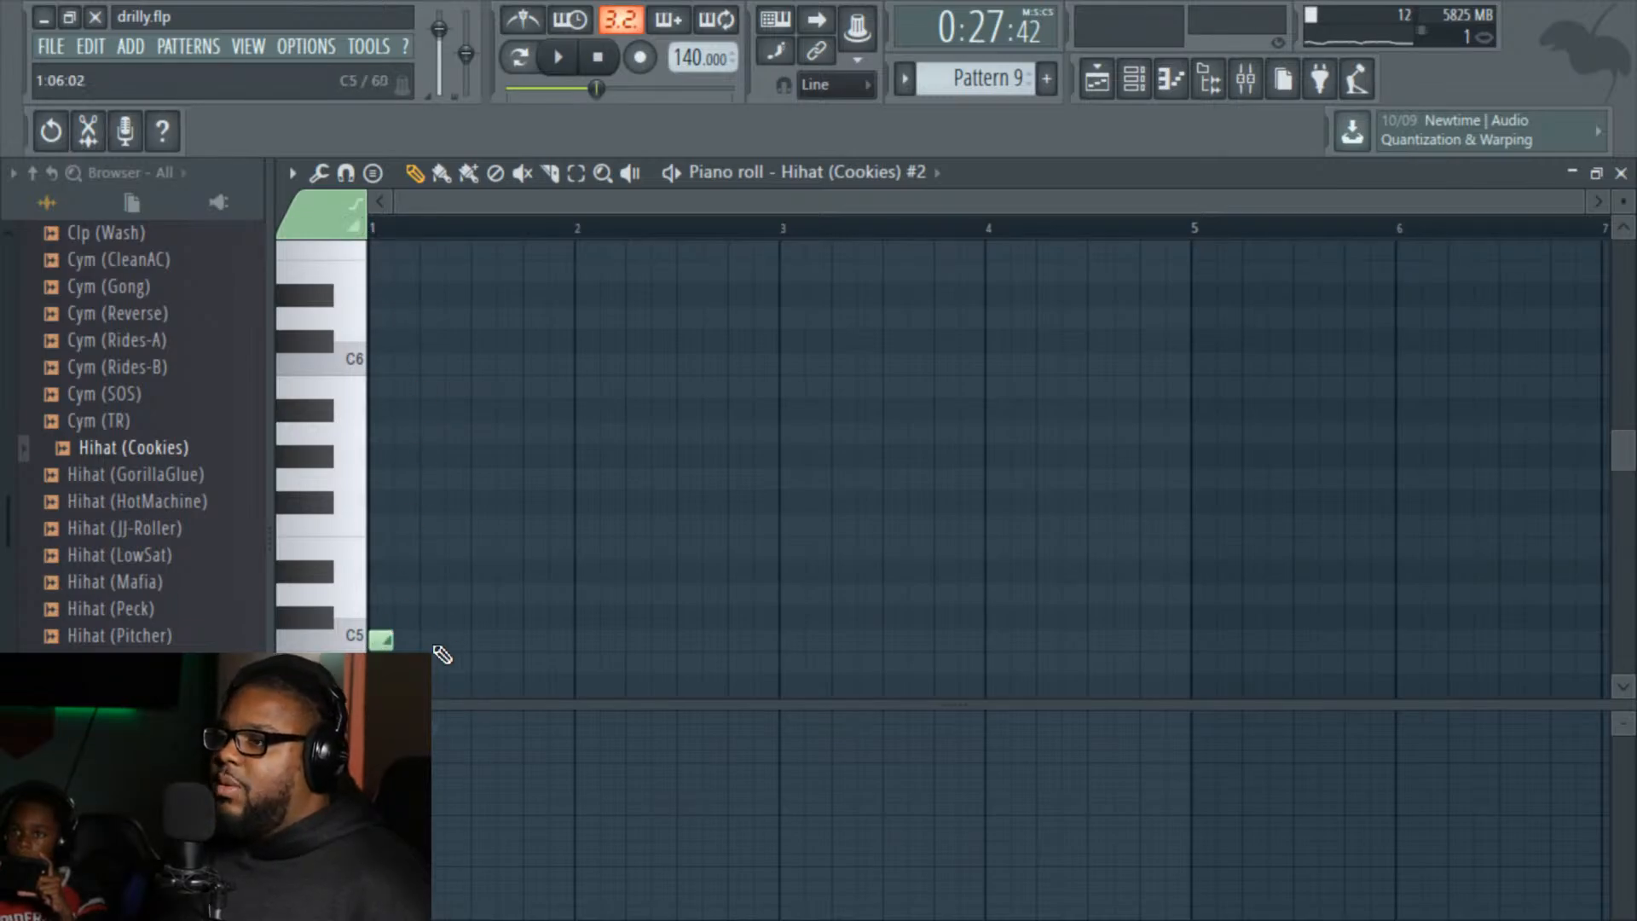
left_click_drag(400, 646, 340, 641)
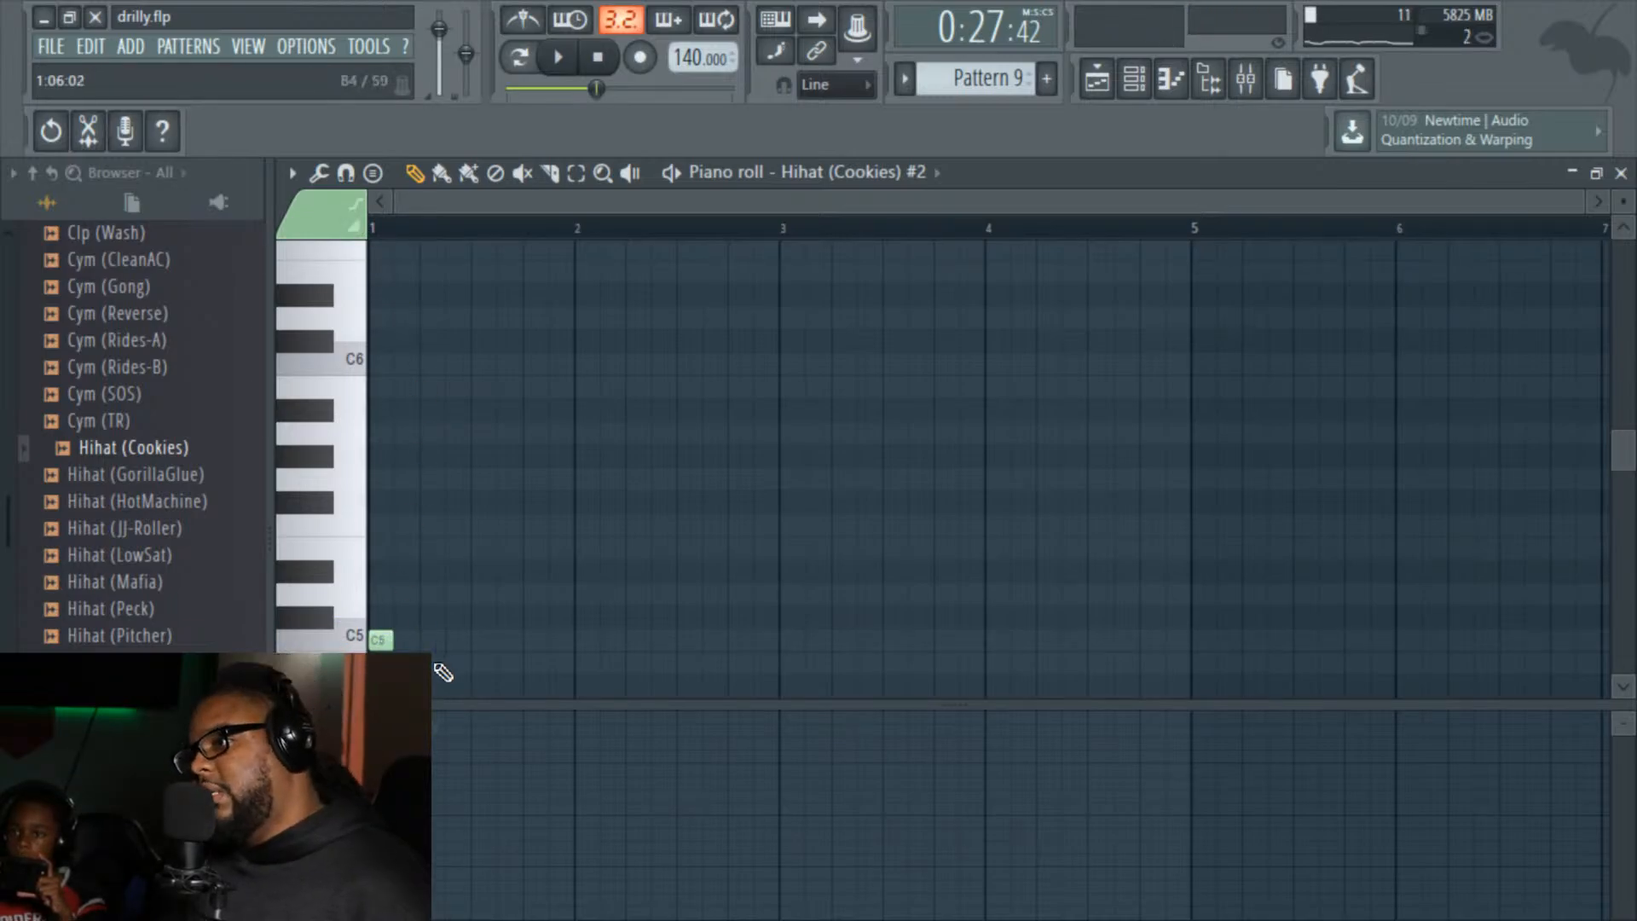
left_click(426, 639)
key("space")
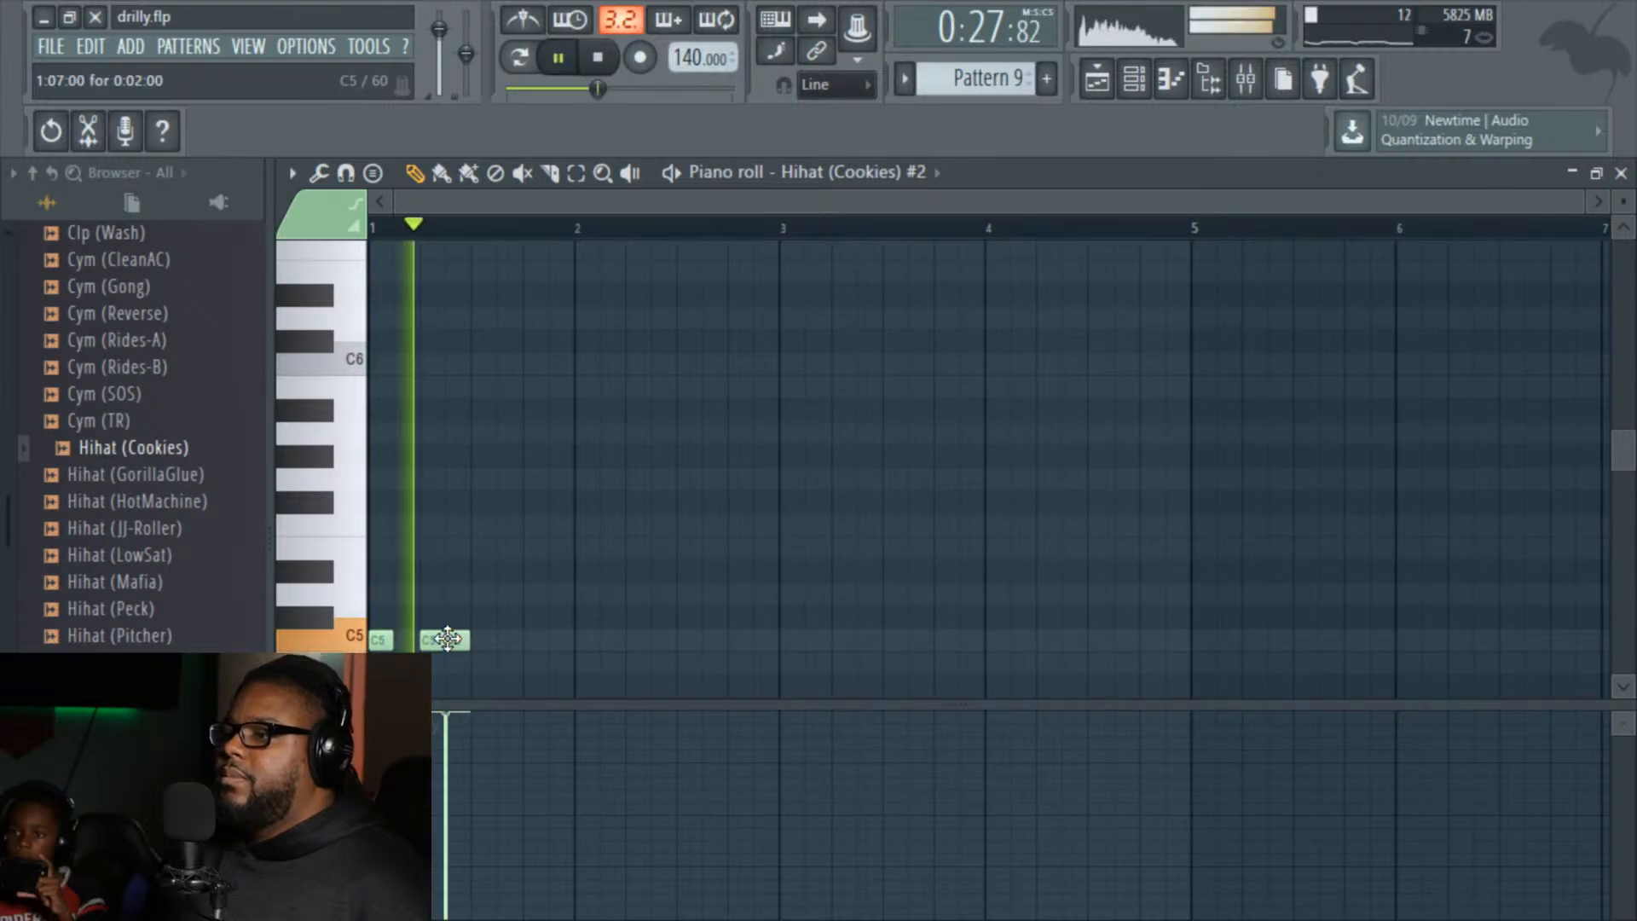
left_click(480, 639)
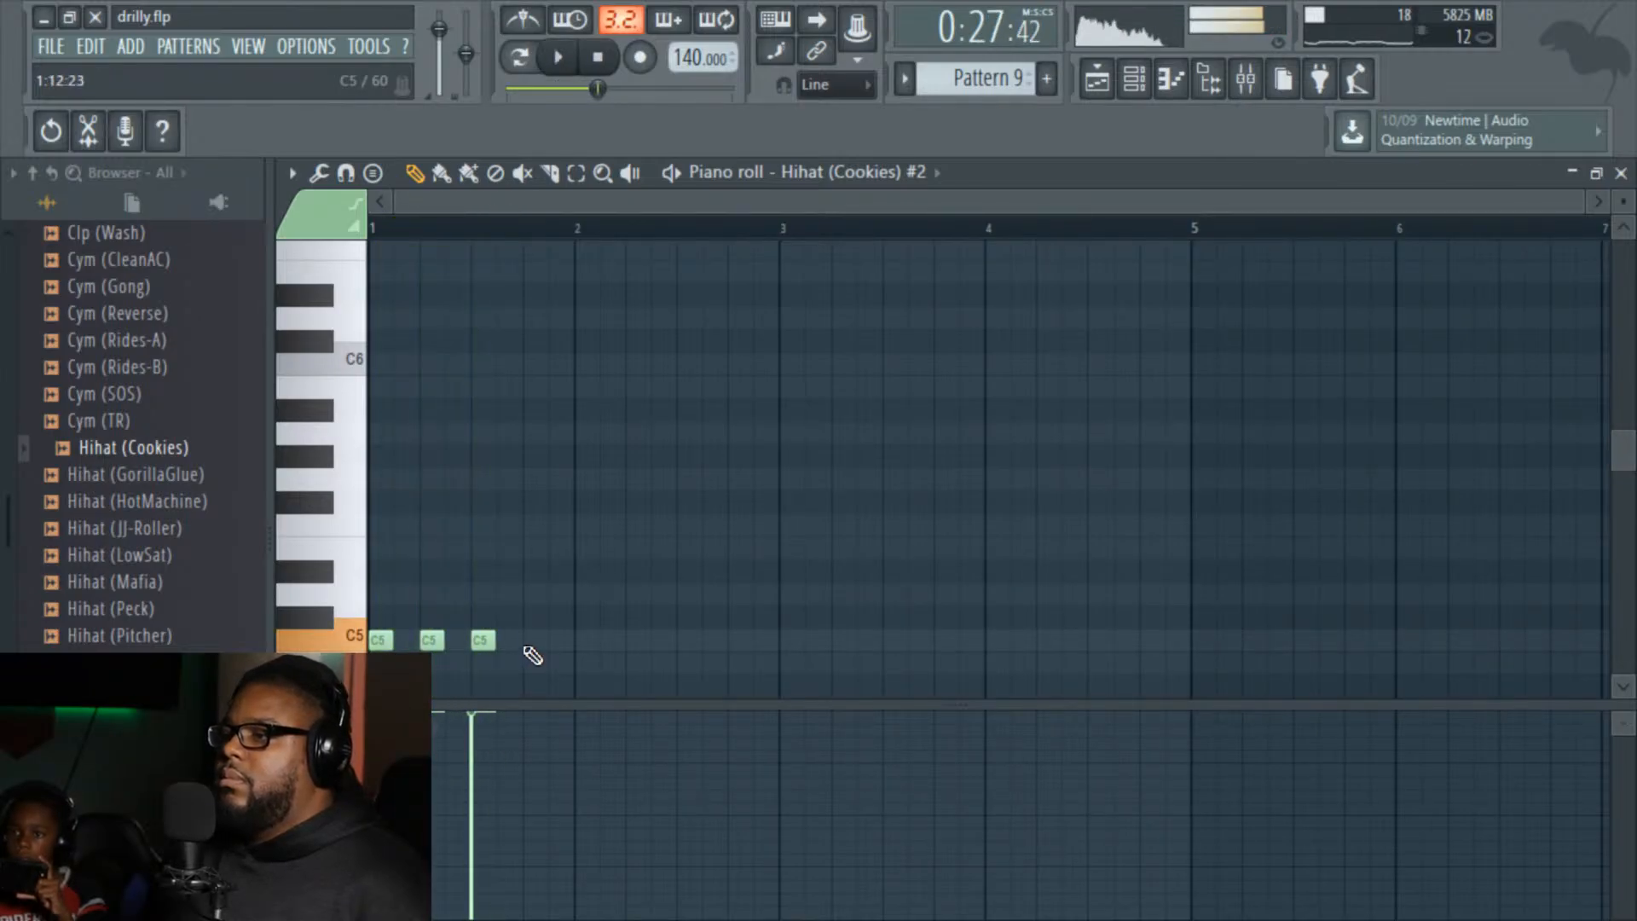
Step: Set snap to 1/2 step, shorten the C5 notes on steps 1 and 5 to one step, and add one on step 3
left_click(833, 84)
left_click(836, 265)
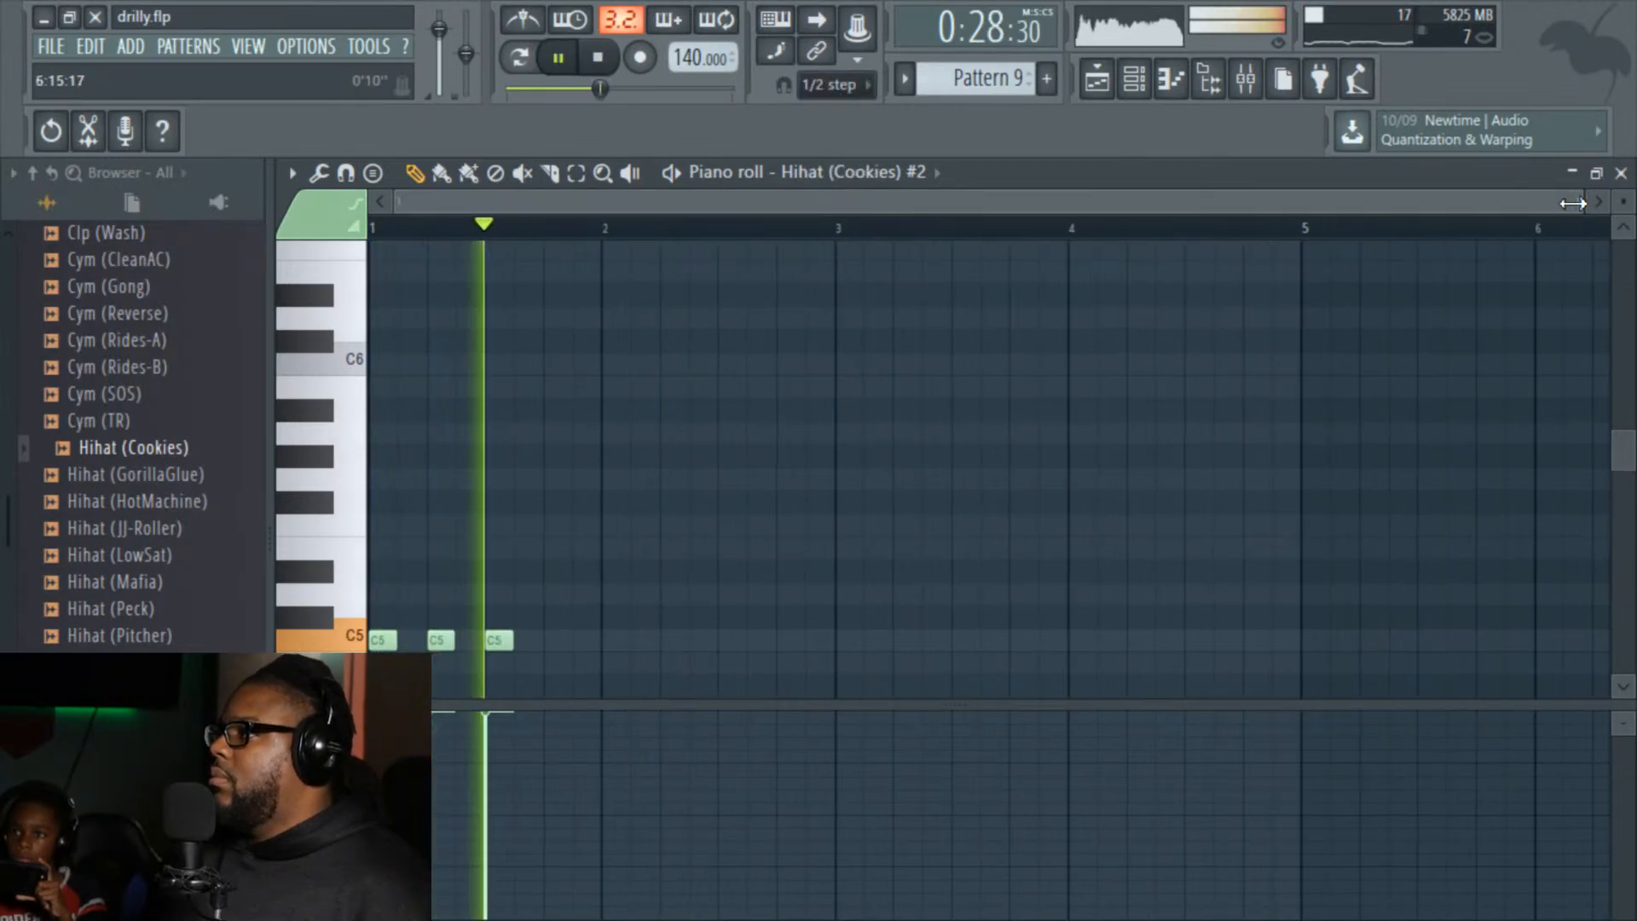
left_click_drag(1575, 207, 929, 207)
key("space")
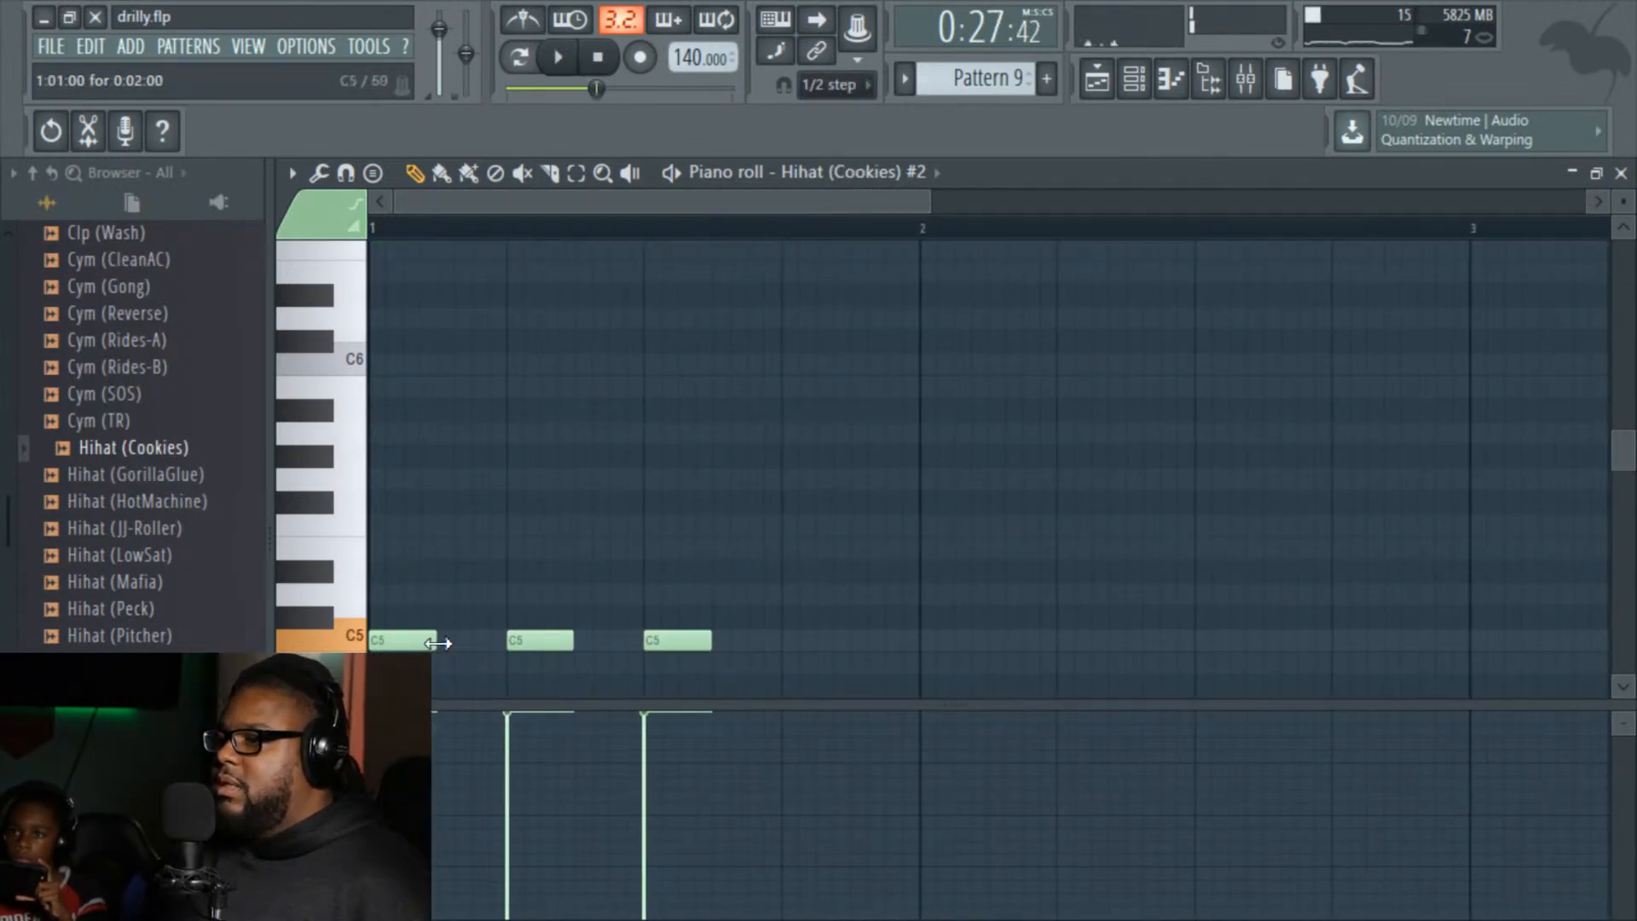
key("space")
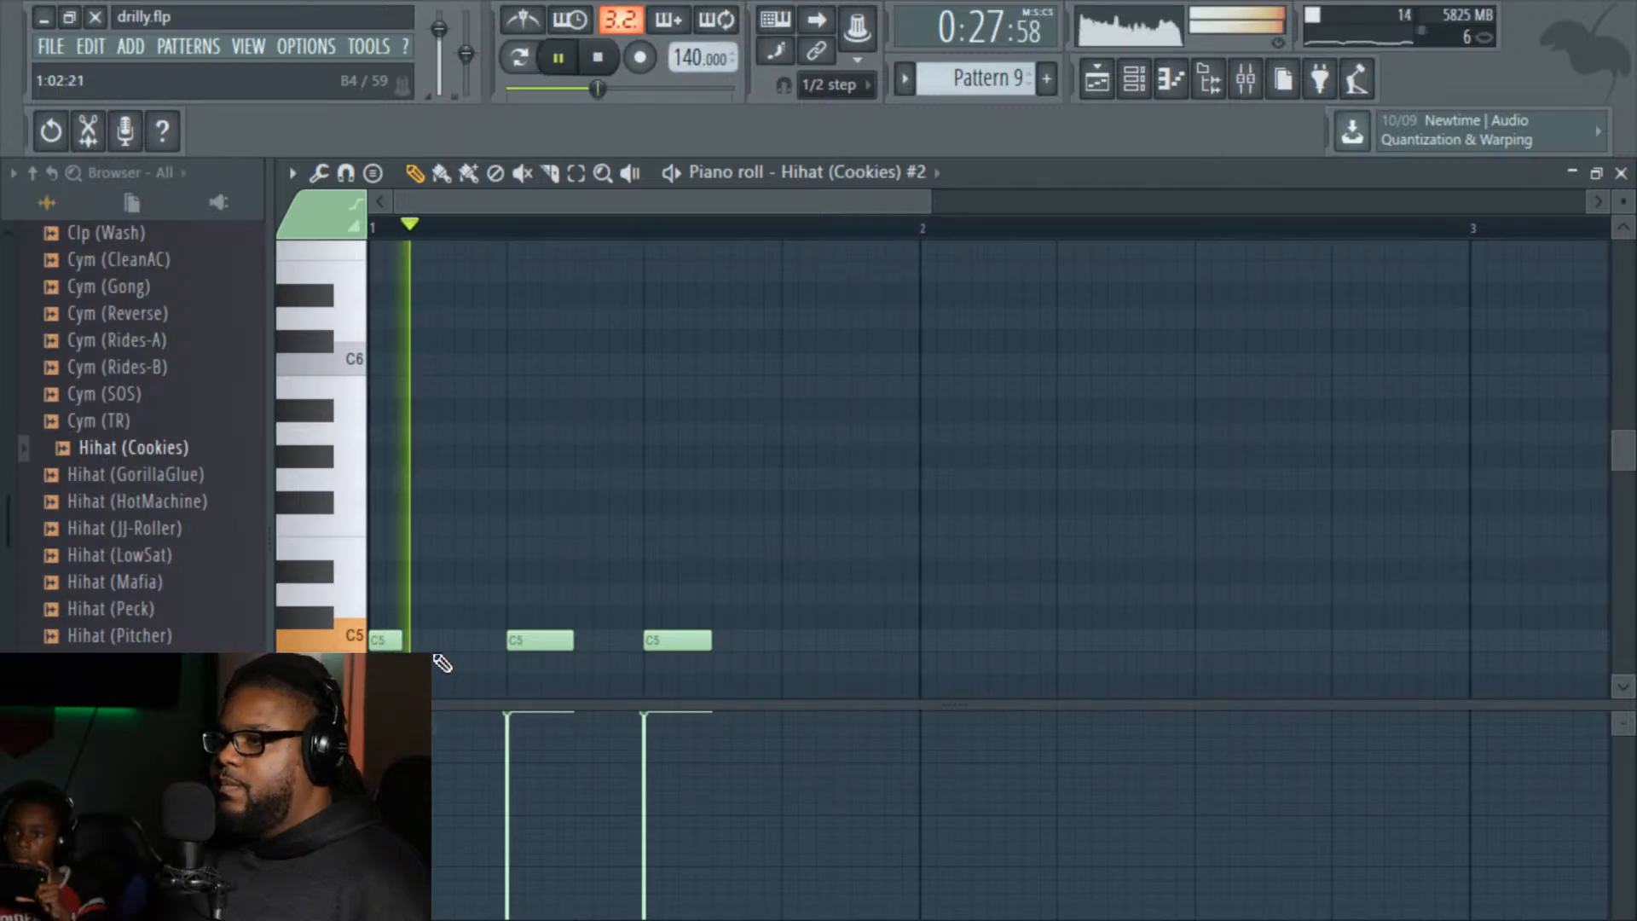
left_click(447, 641)
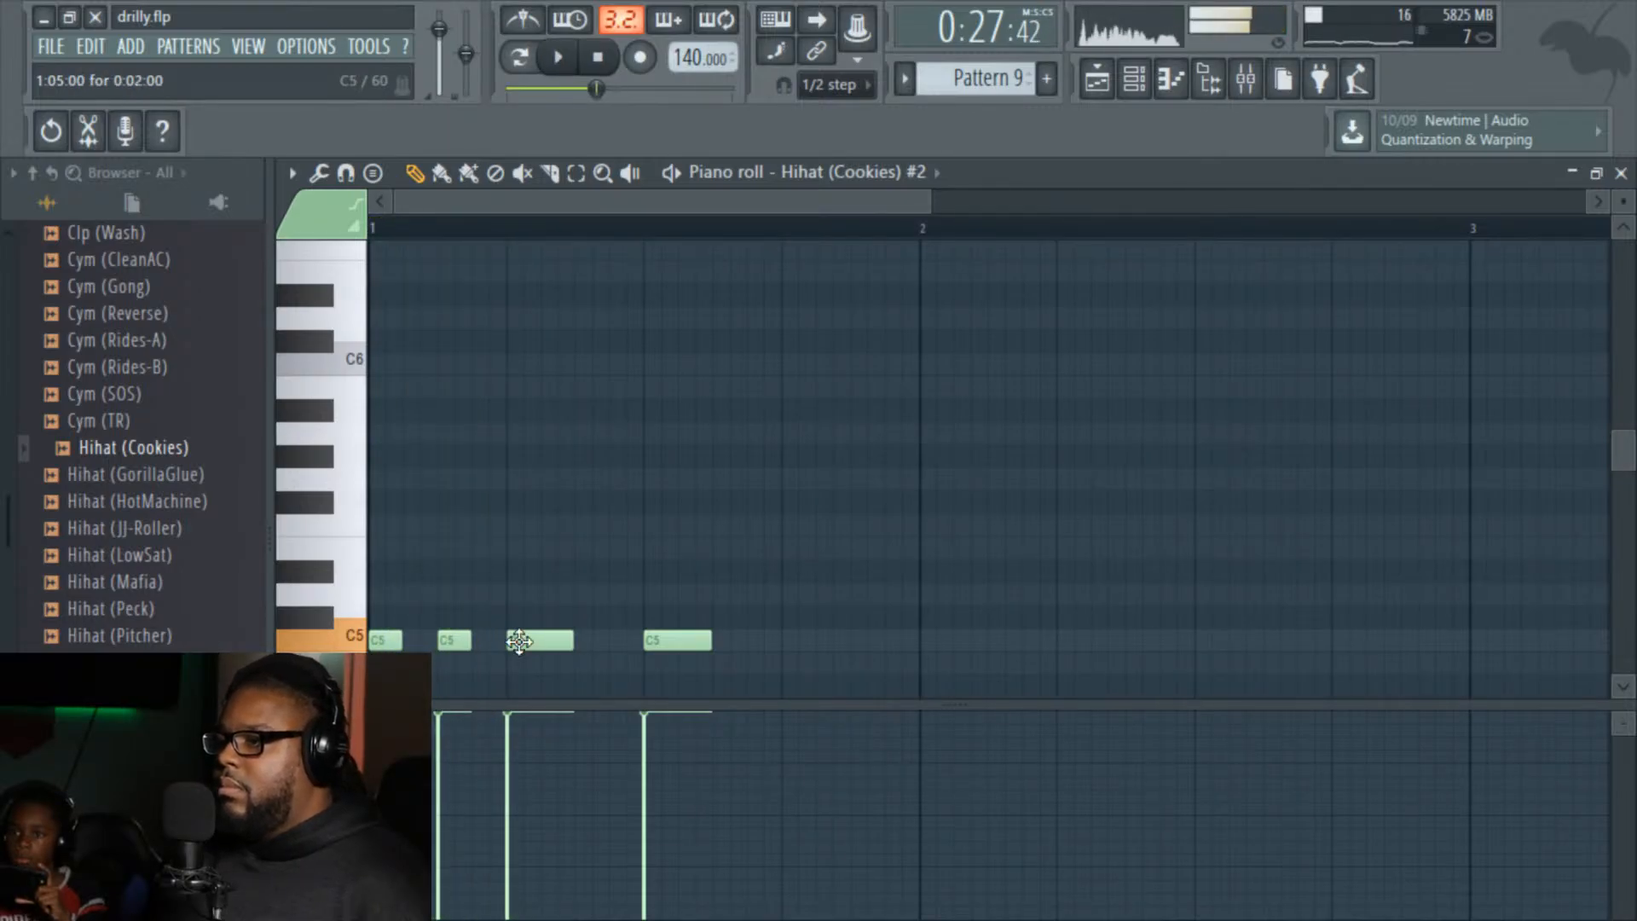
left_click_drag(572, 641, 540, 643)
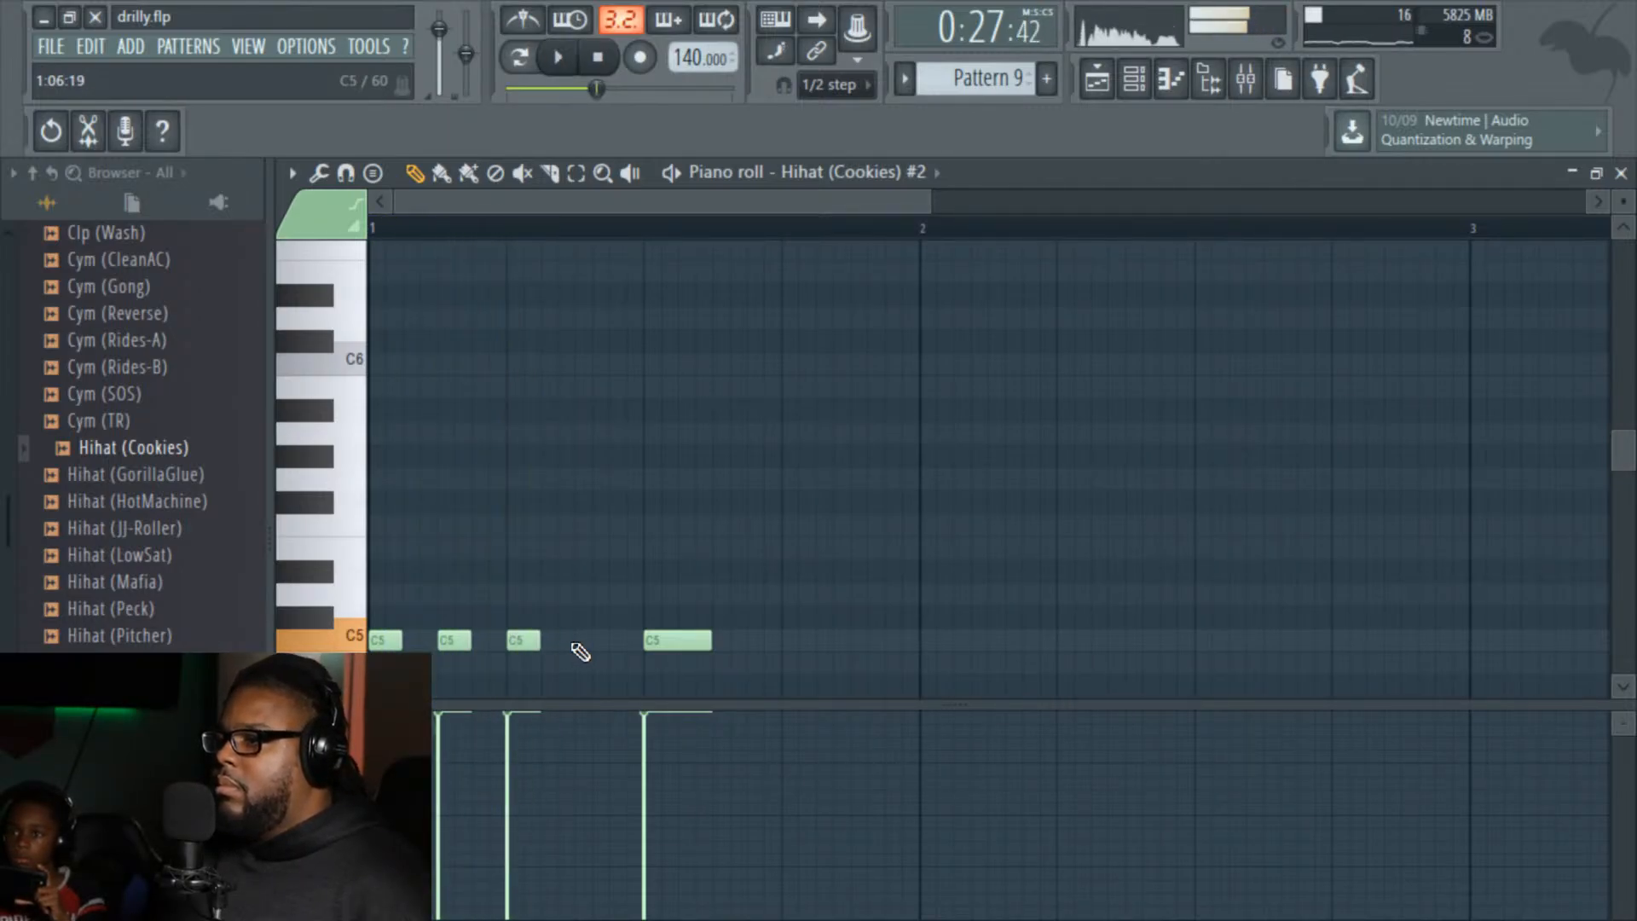
Step: Add one-step C5 notes on steps 7, 8, 11 and 13 of bar 1 and shorten the step 9 note to match
left_click(585, 640)
left_click(612, 639)
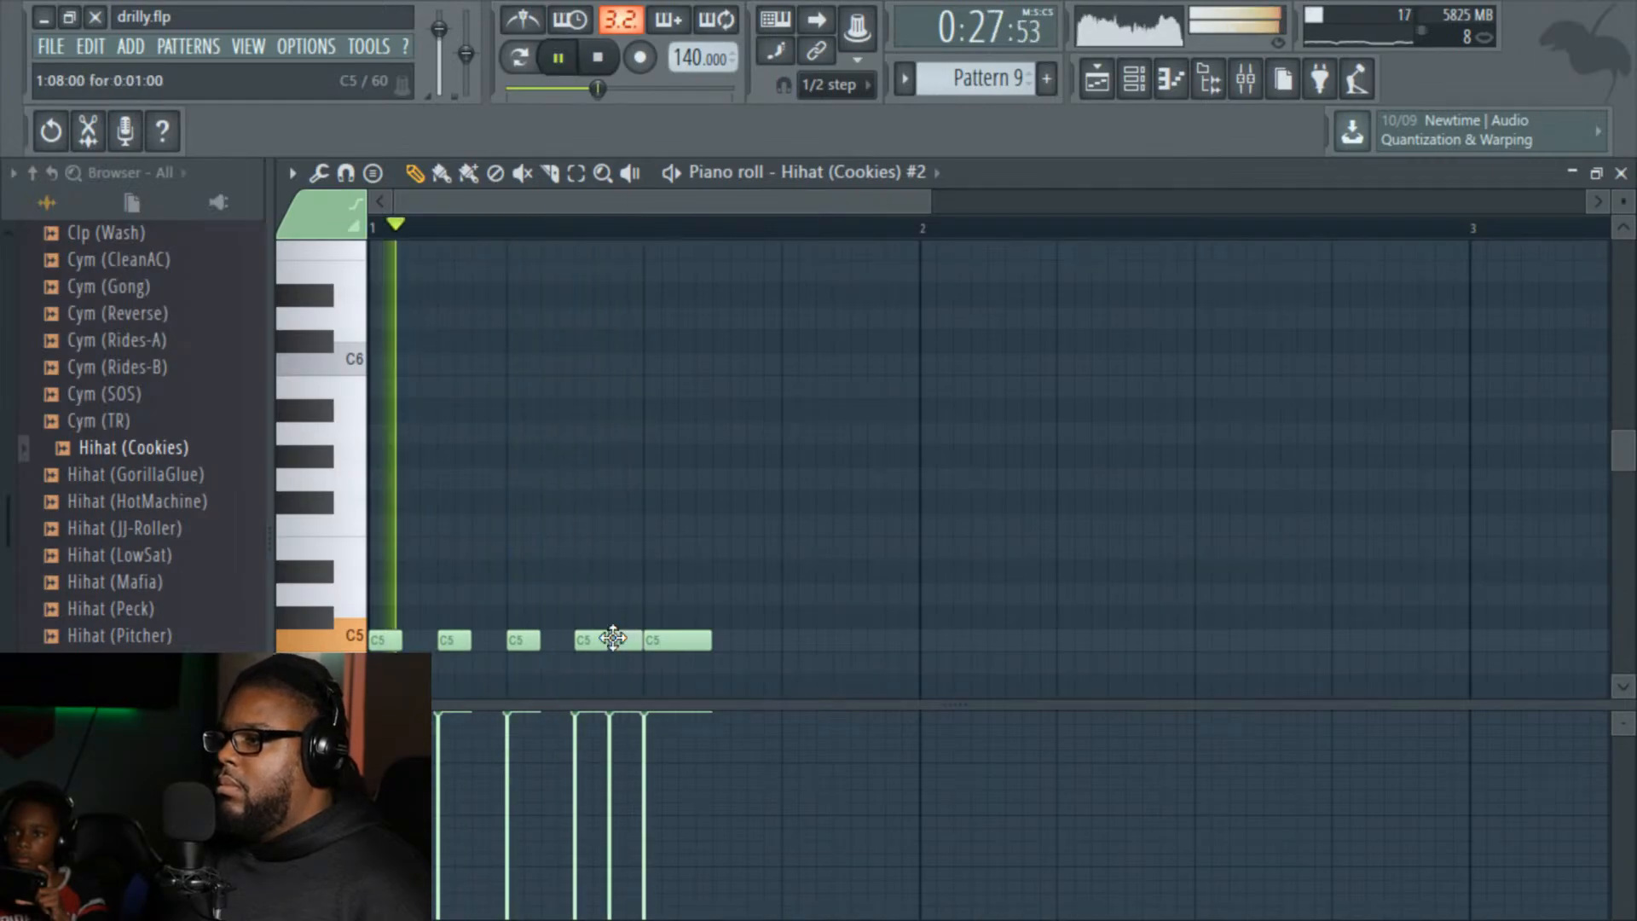
left_click_drag(709, 640, 677, 641)
left_click(718, 640)
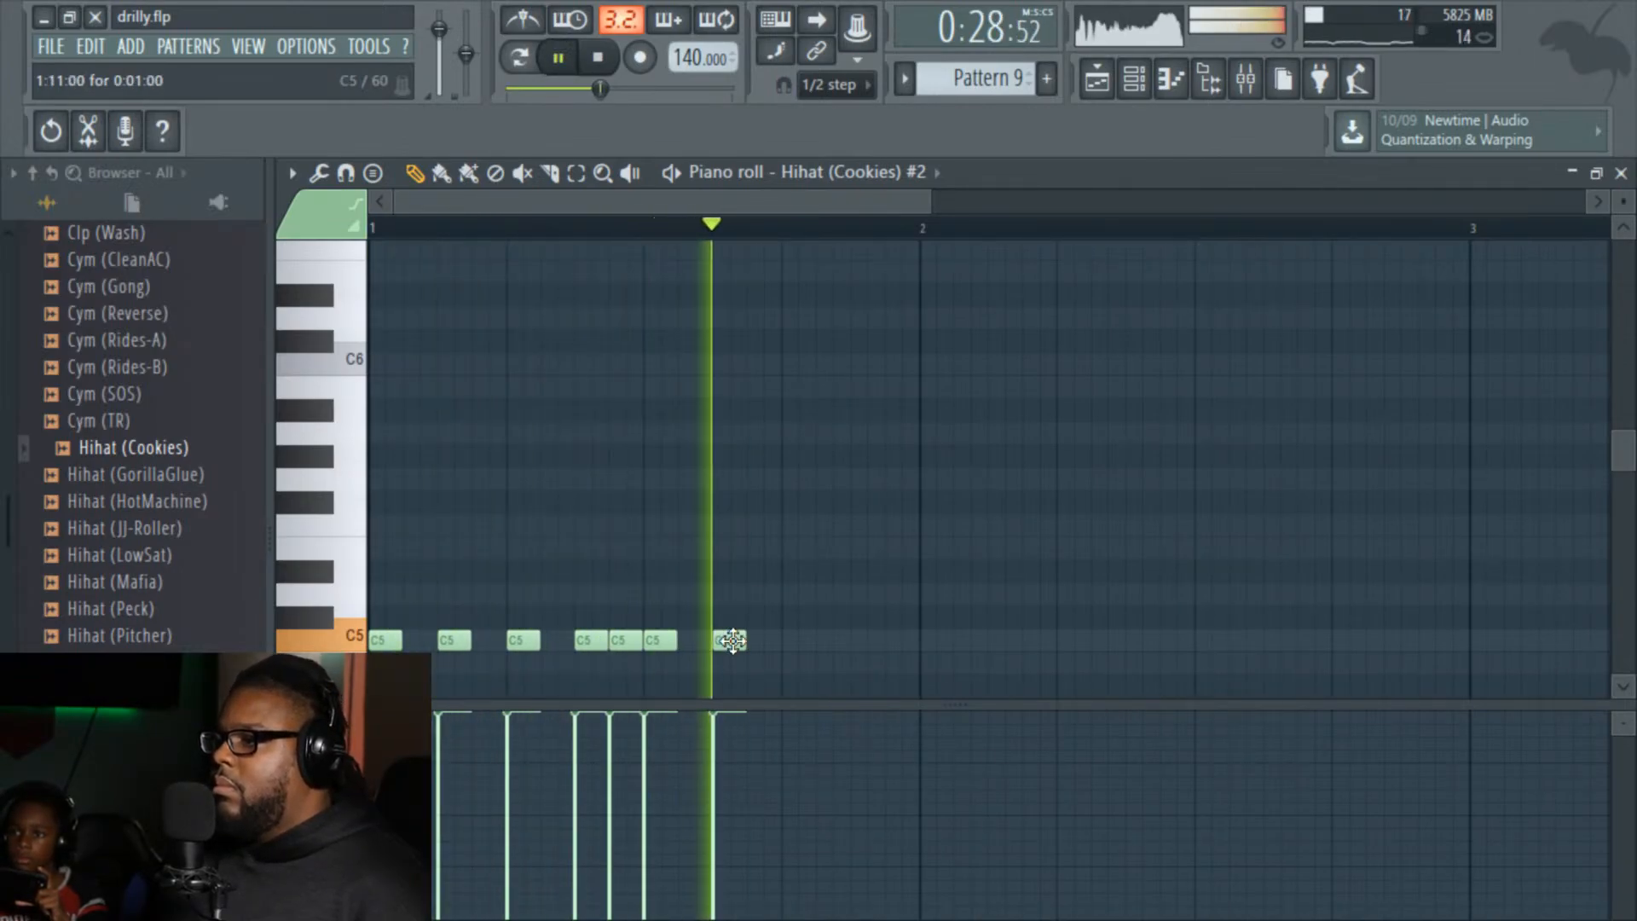
left_click(785, 641)
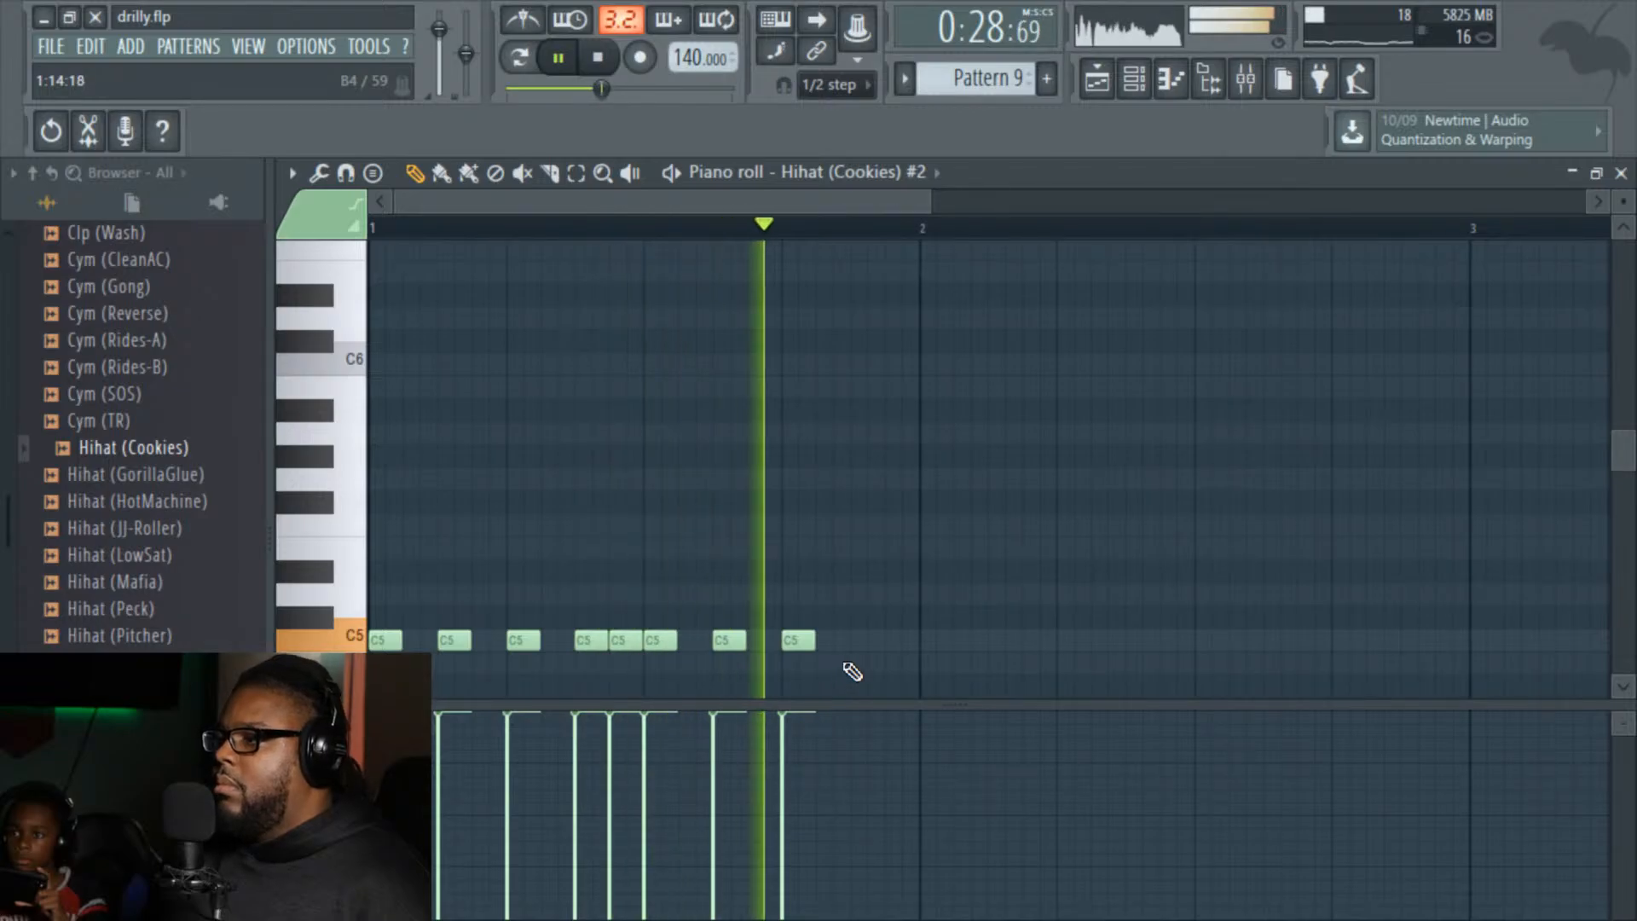
Step: Select all the hi-hat notes and transpose them up to D#5, replaying the song to judge the pitch
left_click(579, 182)
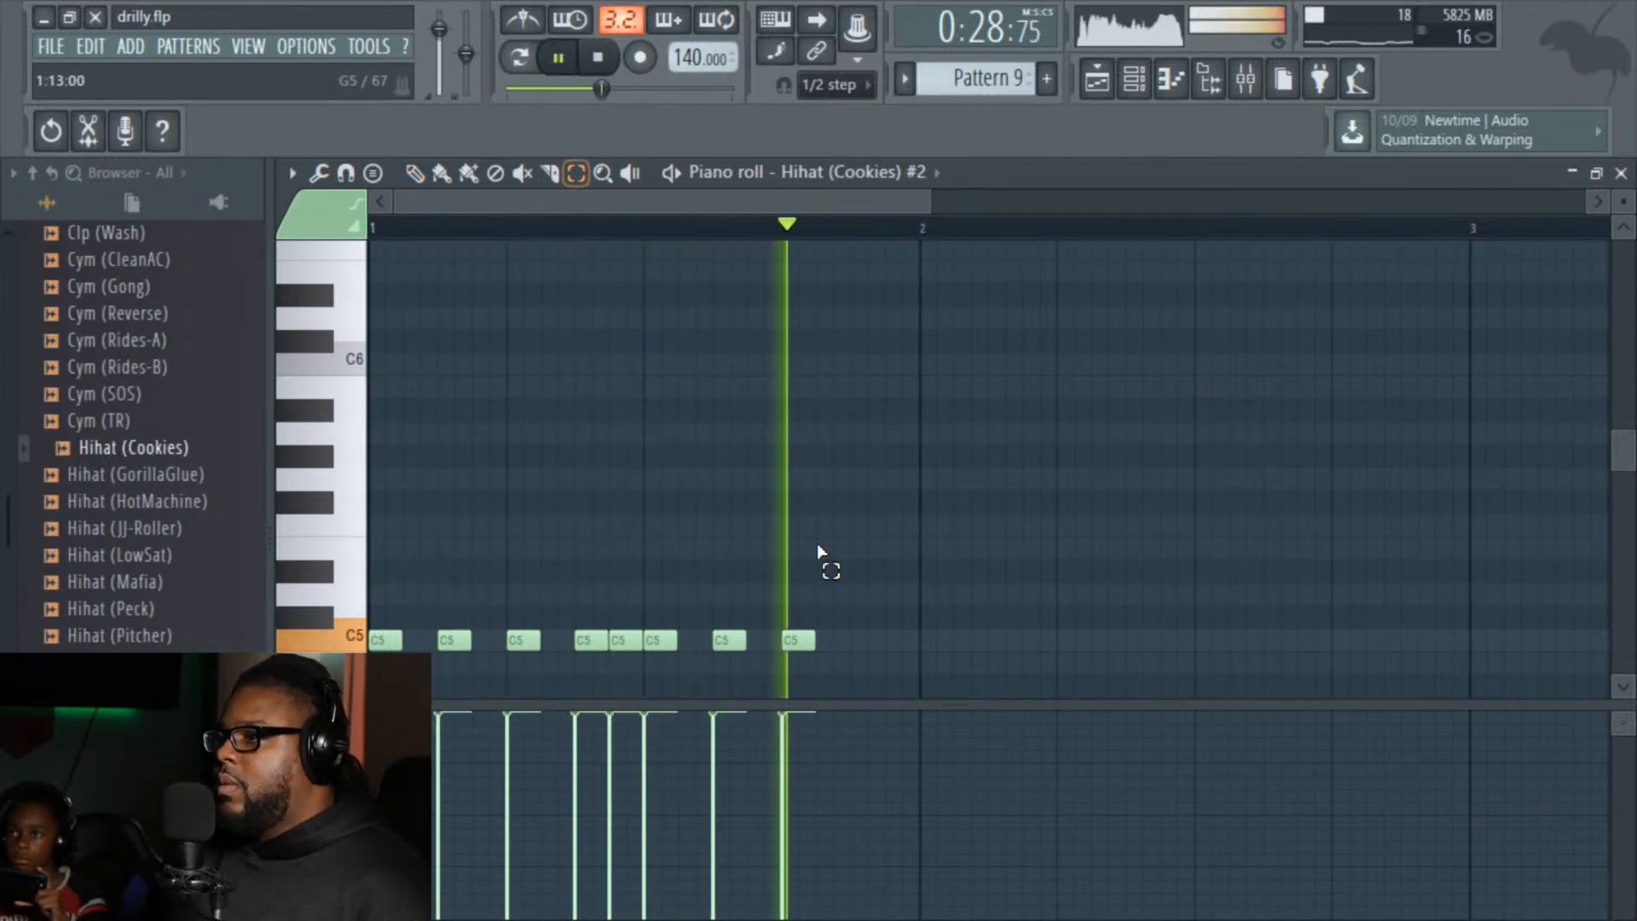
mouse_move(847, 608)
left_mouse_down()
mouse_move(370, 674)
mouse_move(370, 547)
mouse_move(361, 581)
left_mouse_up()
key("space")
left_click(414, 174)
key("space")
key("space")
key("space")
key("space")
key("space")
key("space")
key("space")
key("space")
key("space")
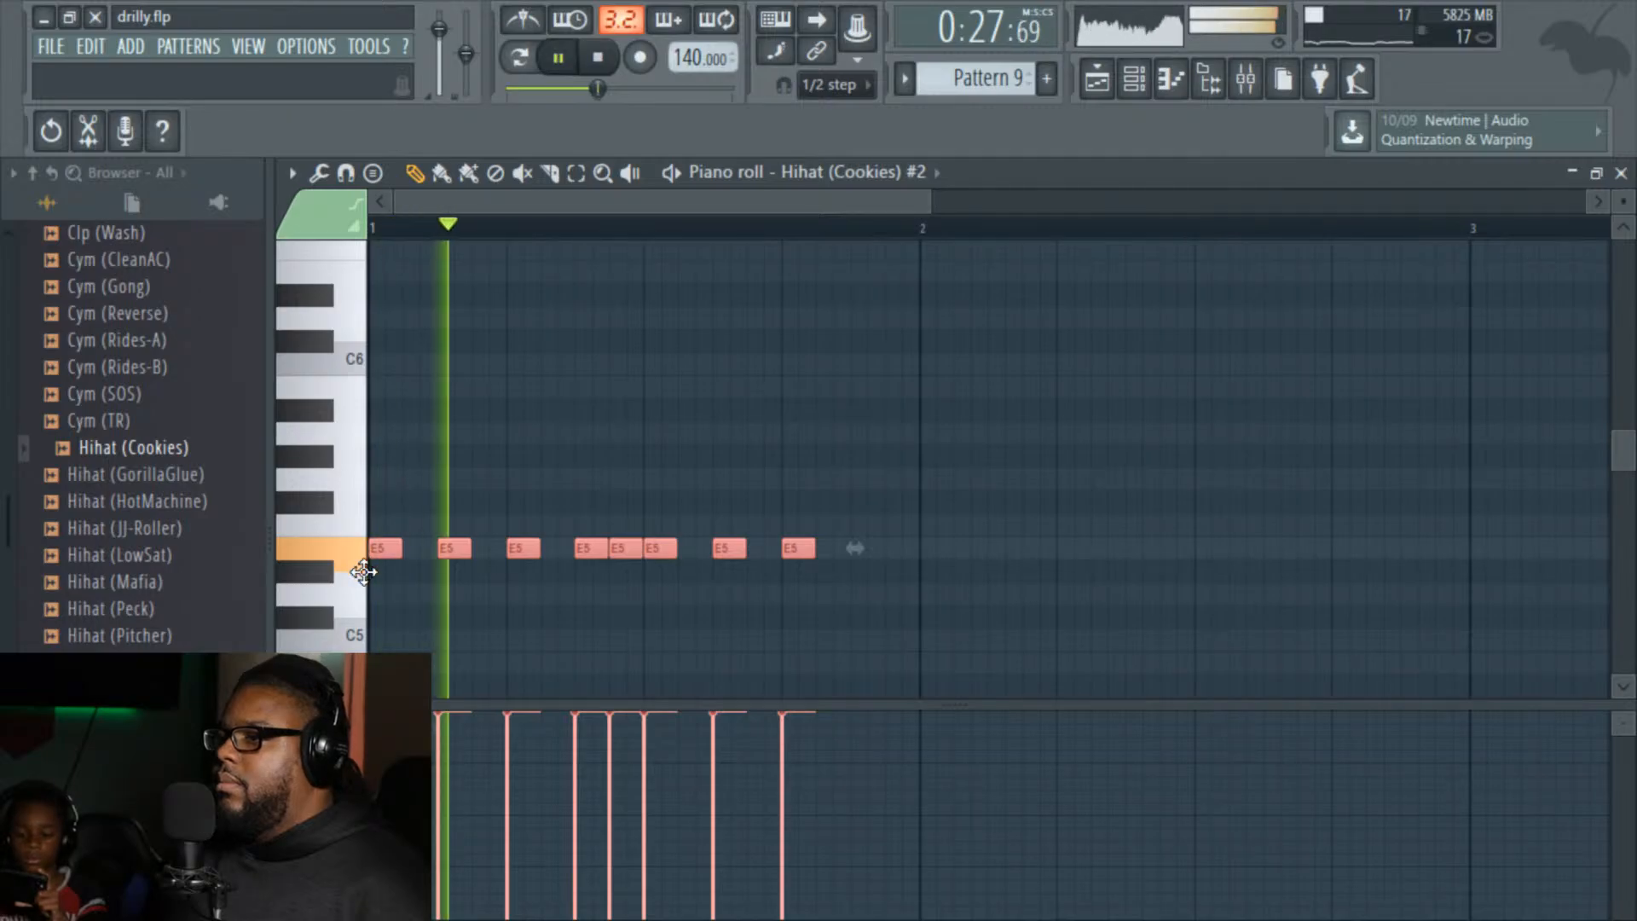
key("space")
key("space")
Step: Add half-step C#5 notes on steps 15 and 16 of bar 1 and step 1 of bar 2, checking them during playback
left_click(856, 615)
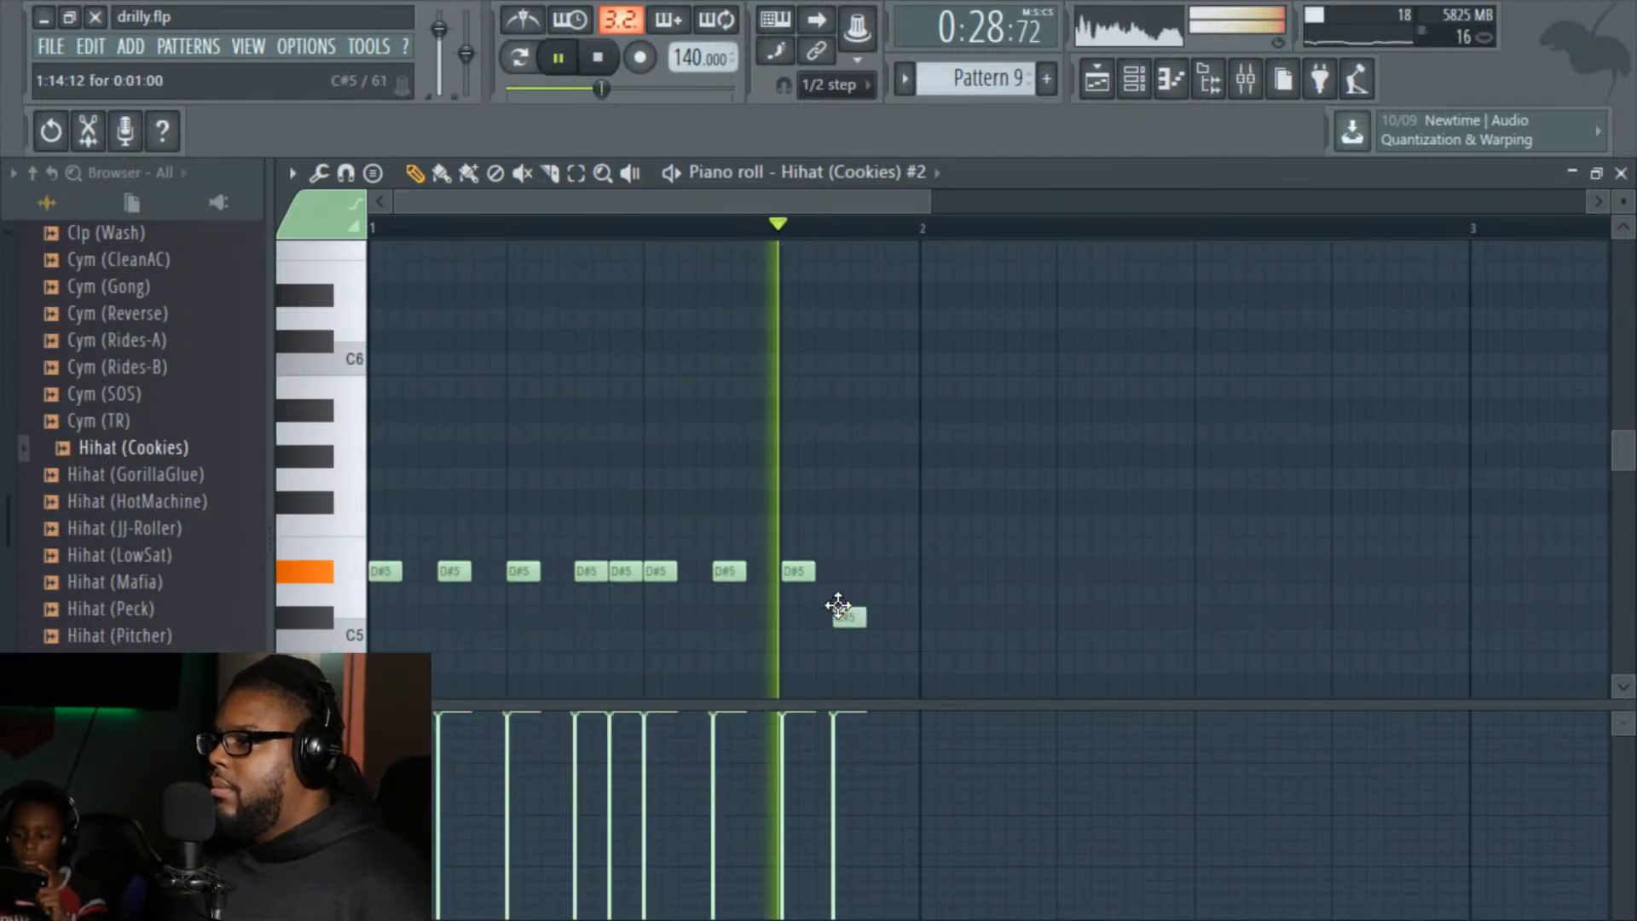
key("space")
key("space")
mouse_move(858, 617)
left_mouse_down()
mouse_move(840, 619)
mouse_move(872, 614)
mouse_move(866, 627)
left_mouse_up()
key("space")
key("space")
key("space")
left_click(890, 615)
key("space")
left_click(925, 617)
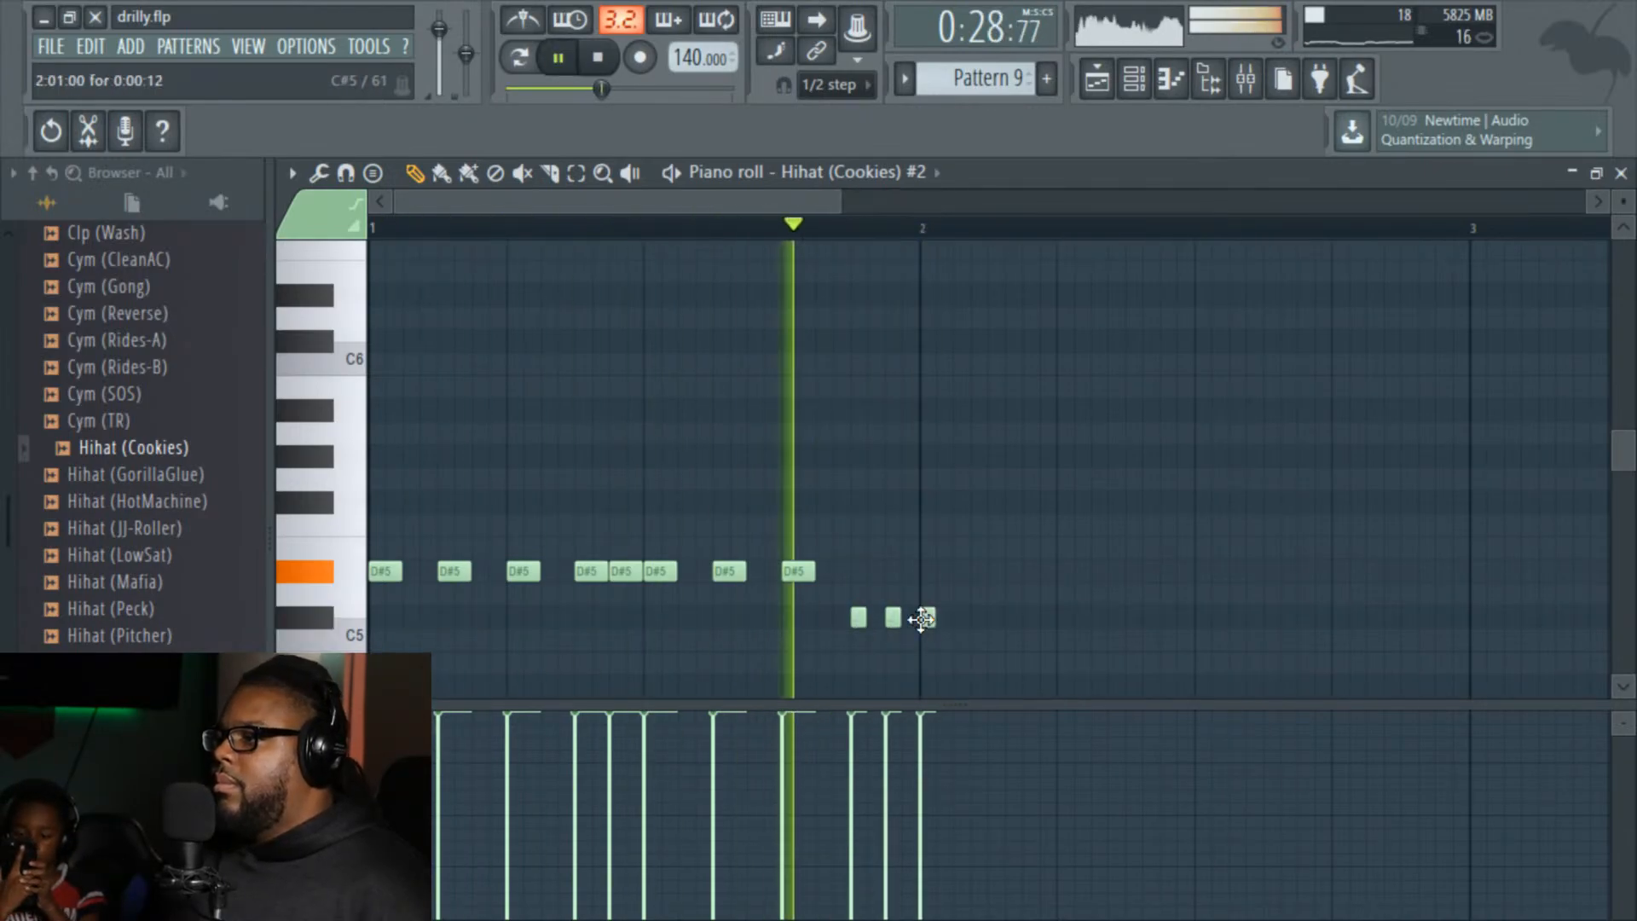
Step: Reopen the Hihat (Cookies) #2 piano roll and add half-step C#5 notes on steps 3 and 5 of bar 2
key("Escape")
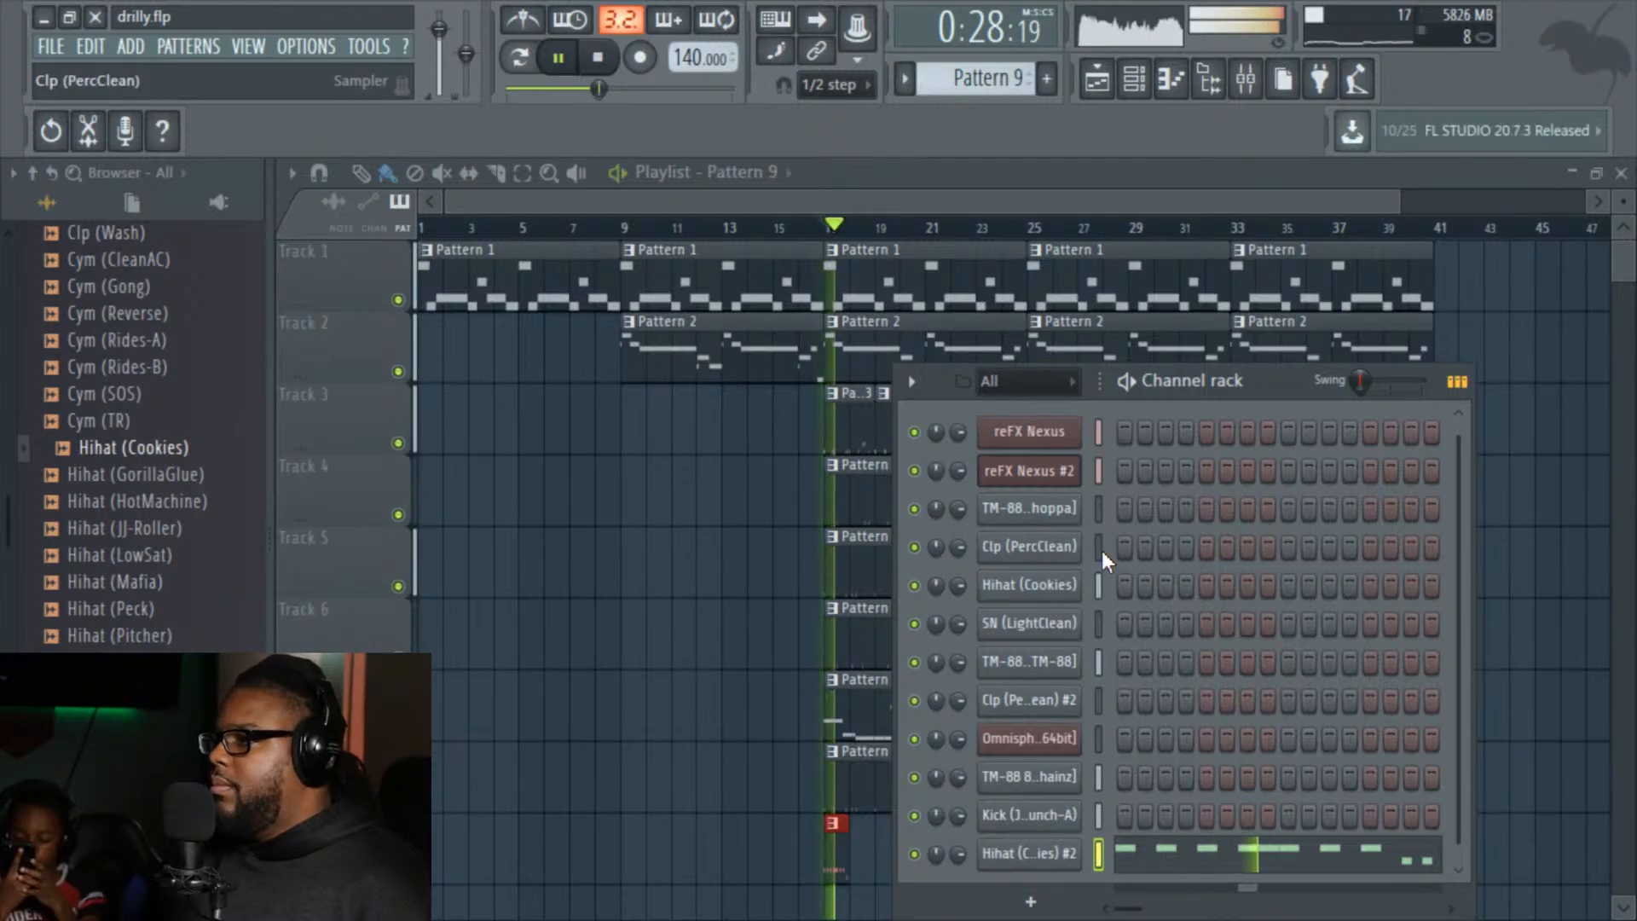
right_click(1069, 863)
left_click(1161, 628)
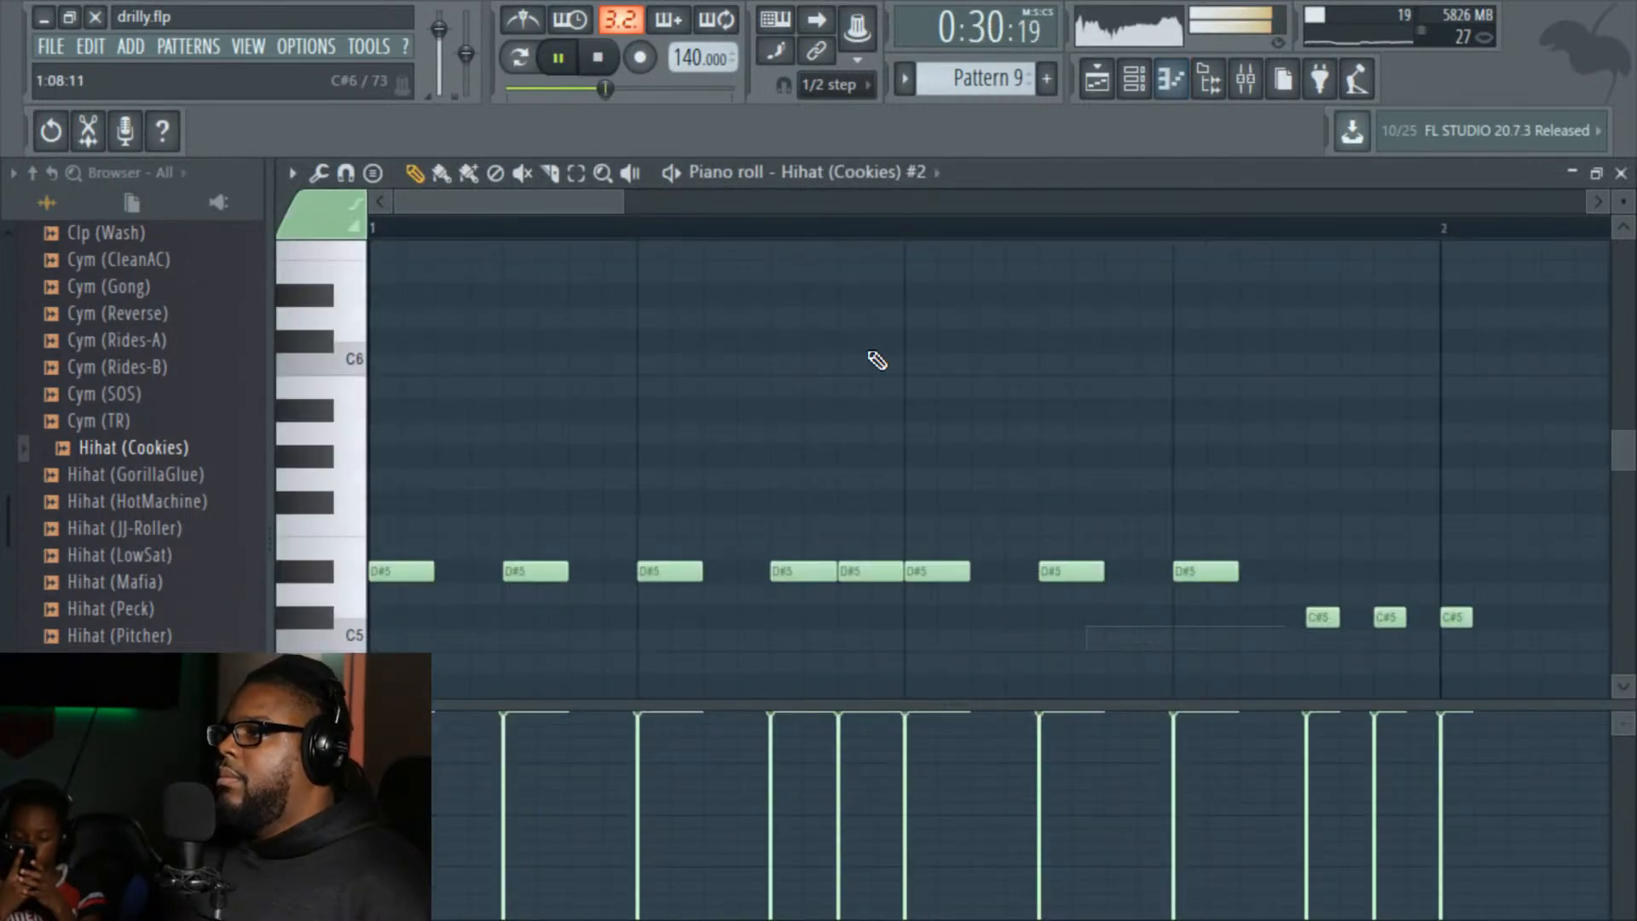
left_click_drag(615, 206, 774, 212)
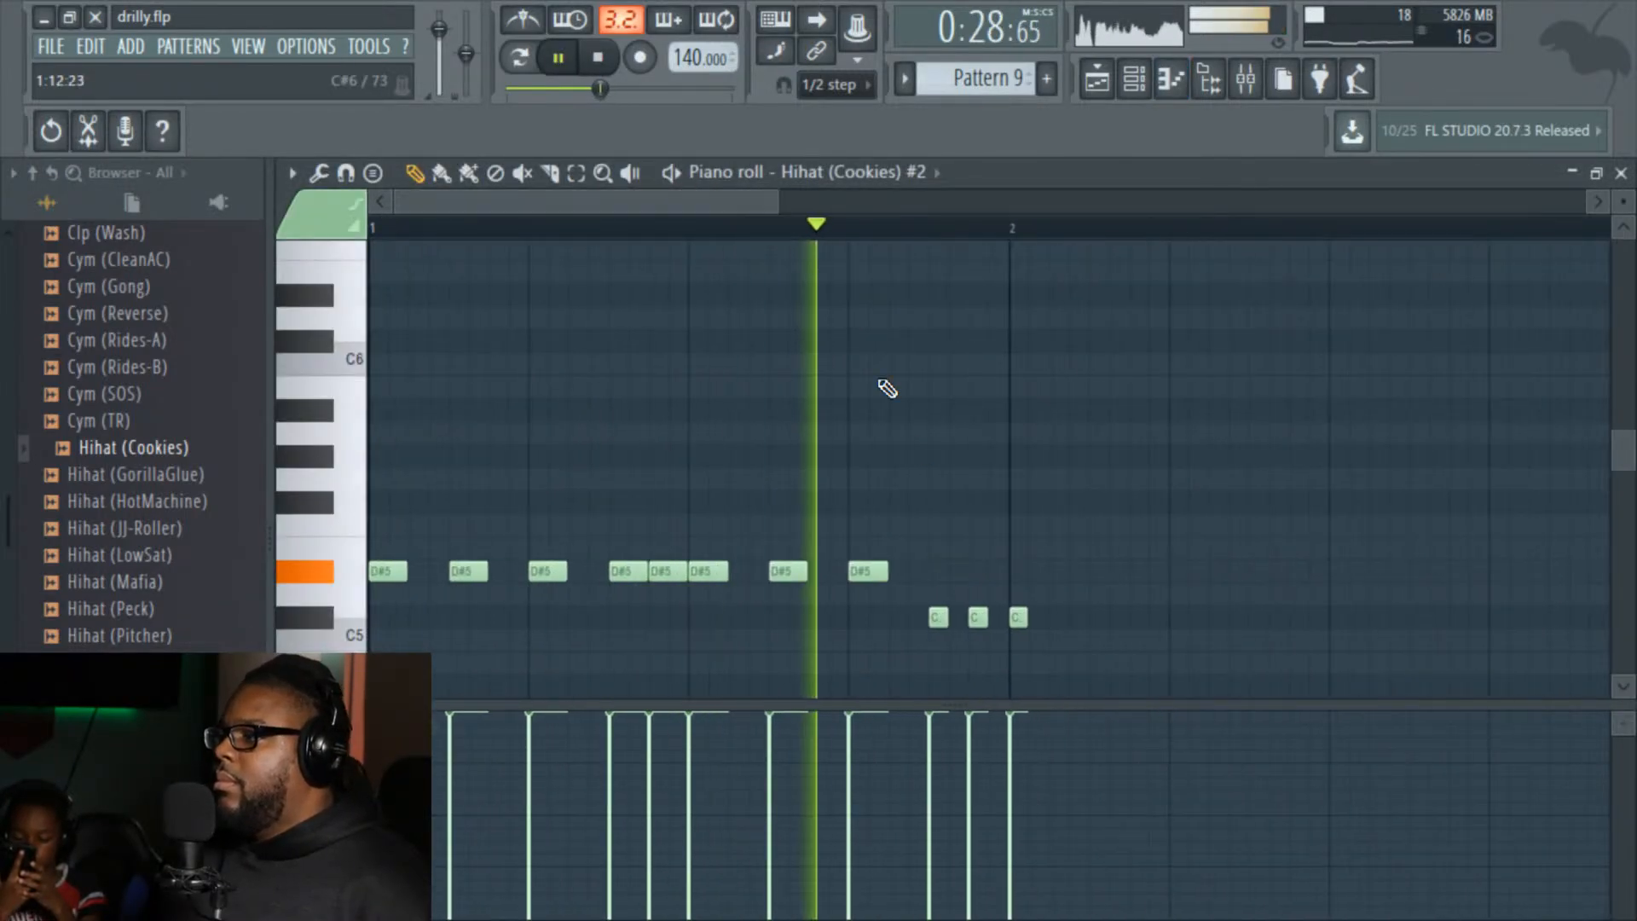
left_click(1100, 617)
key("space")
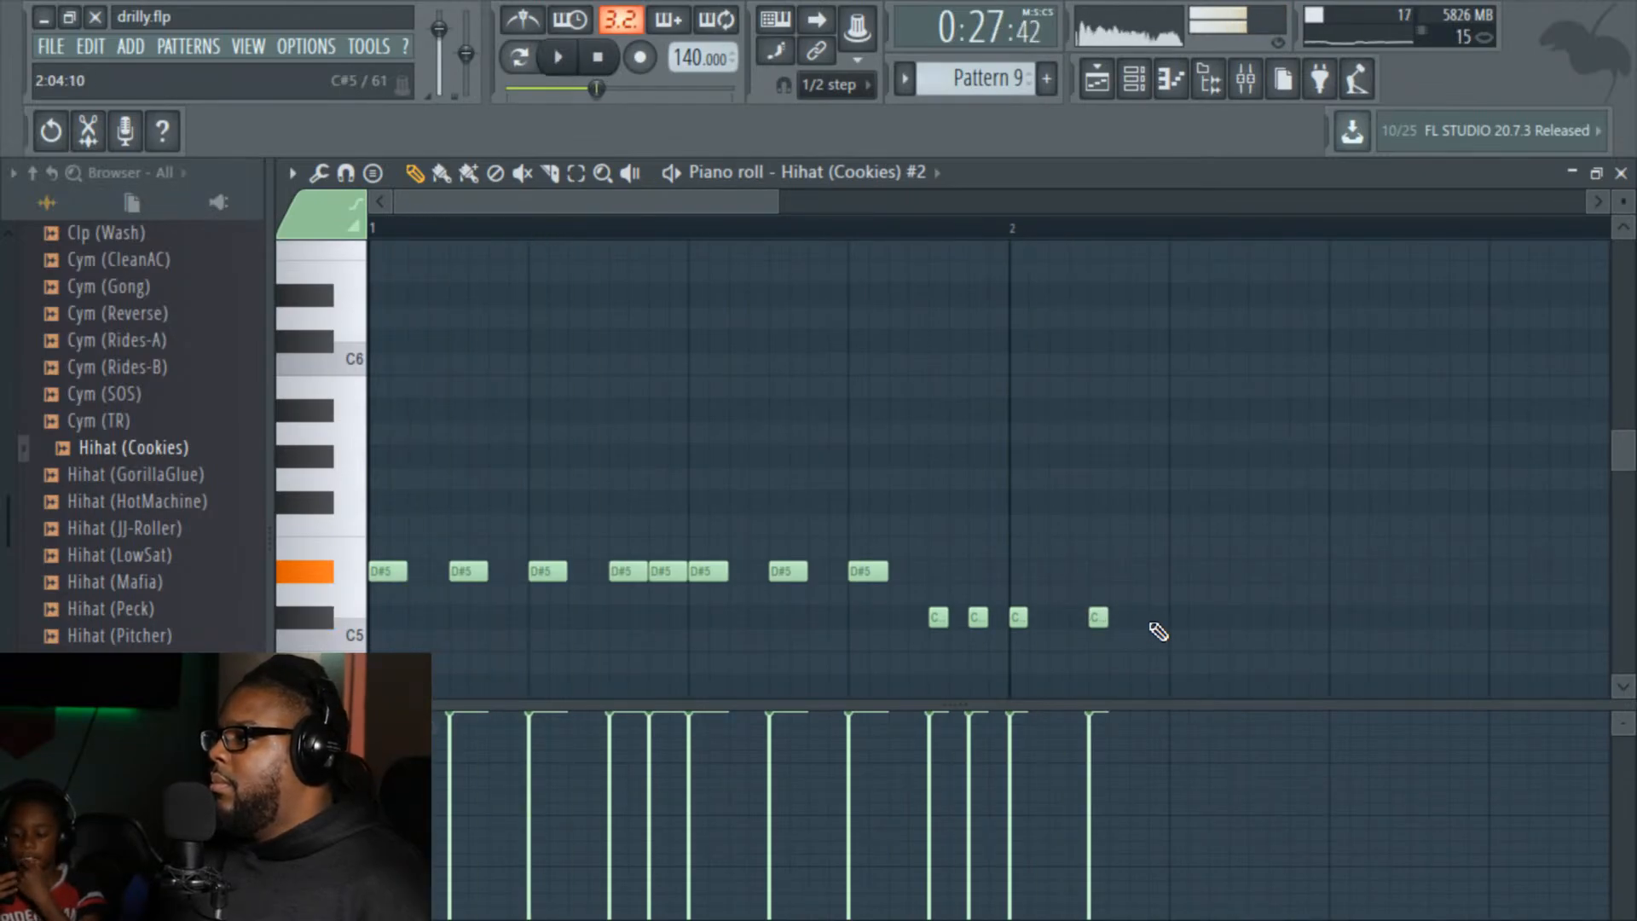
left_click(1174, 617)
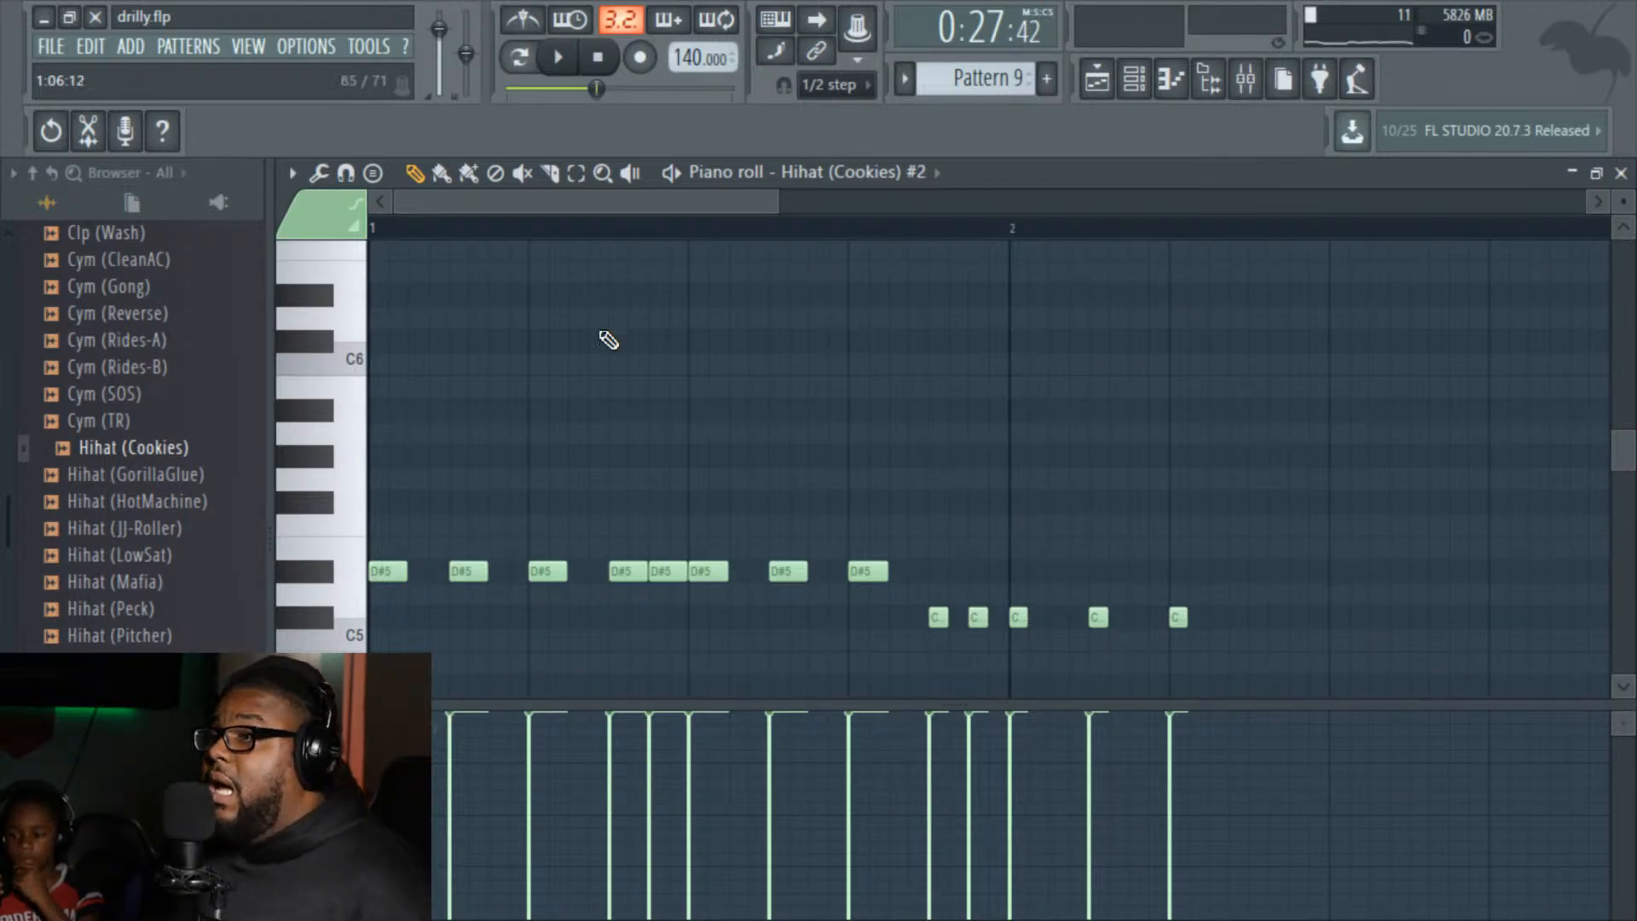
Step: Add half-step C#5 notes on steps 9, 11, 12 and 13 of bar 2 and a D#5 note on step 15
left_click_drag(773, 201, 780, 191)
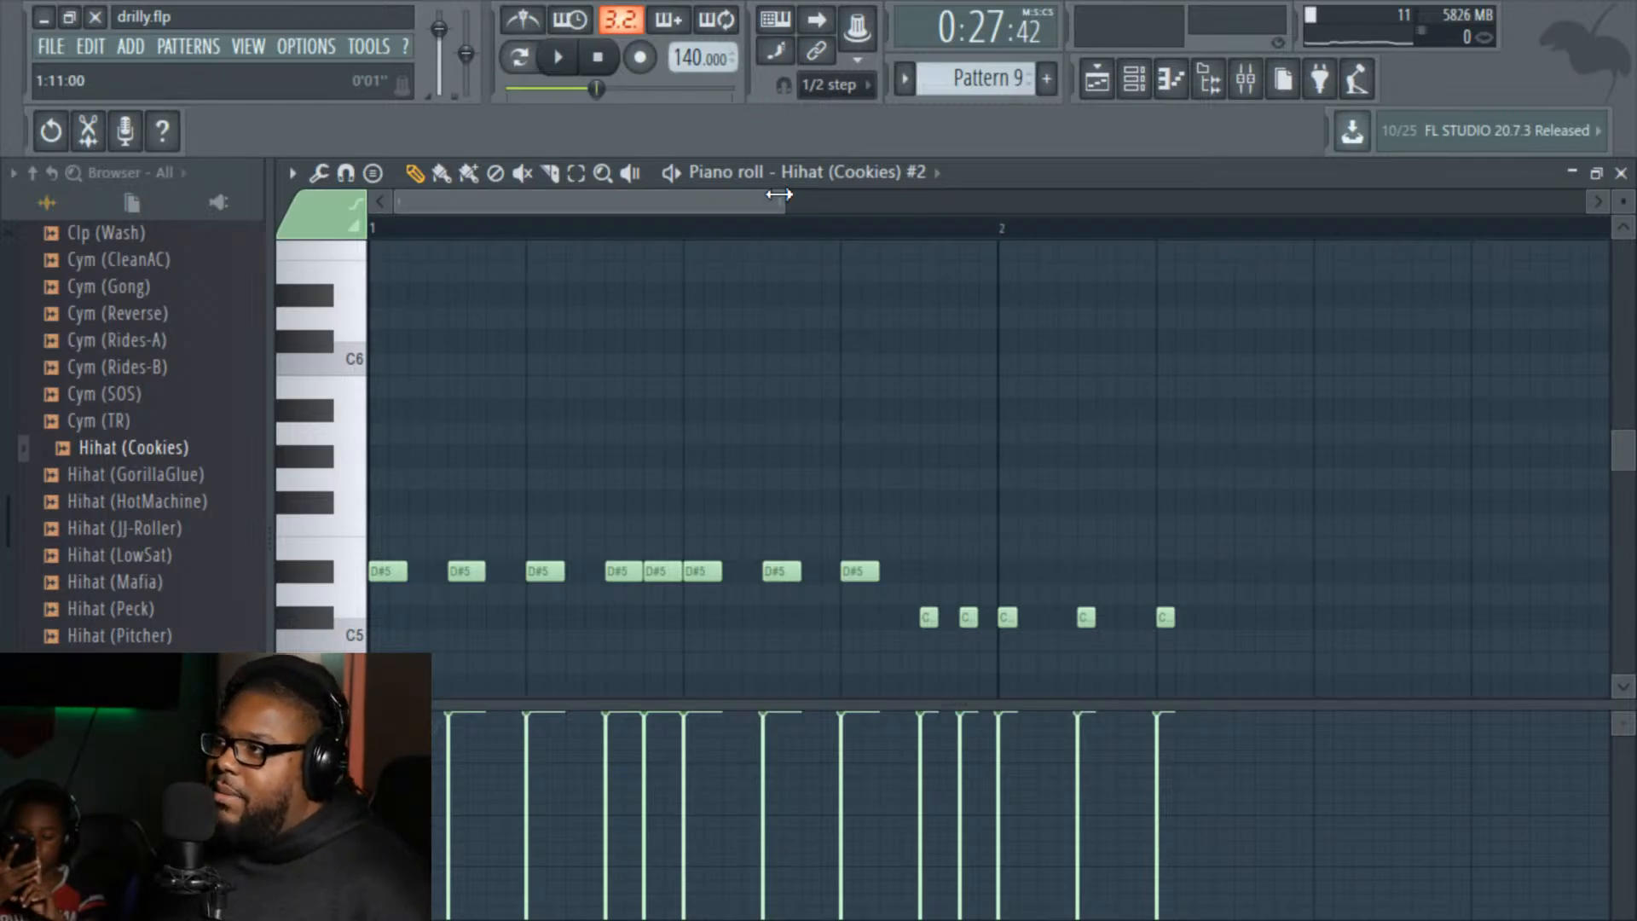
left_click_drag(778, 194, 999, 250)
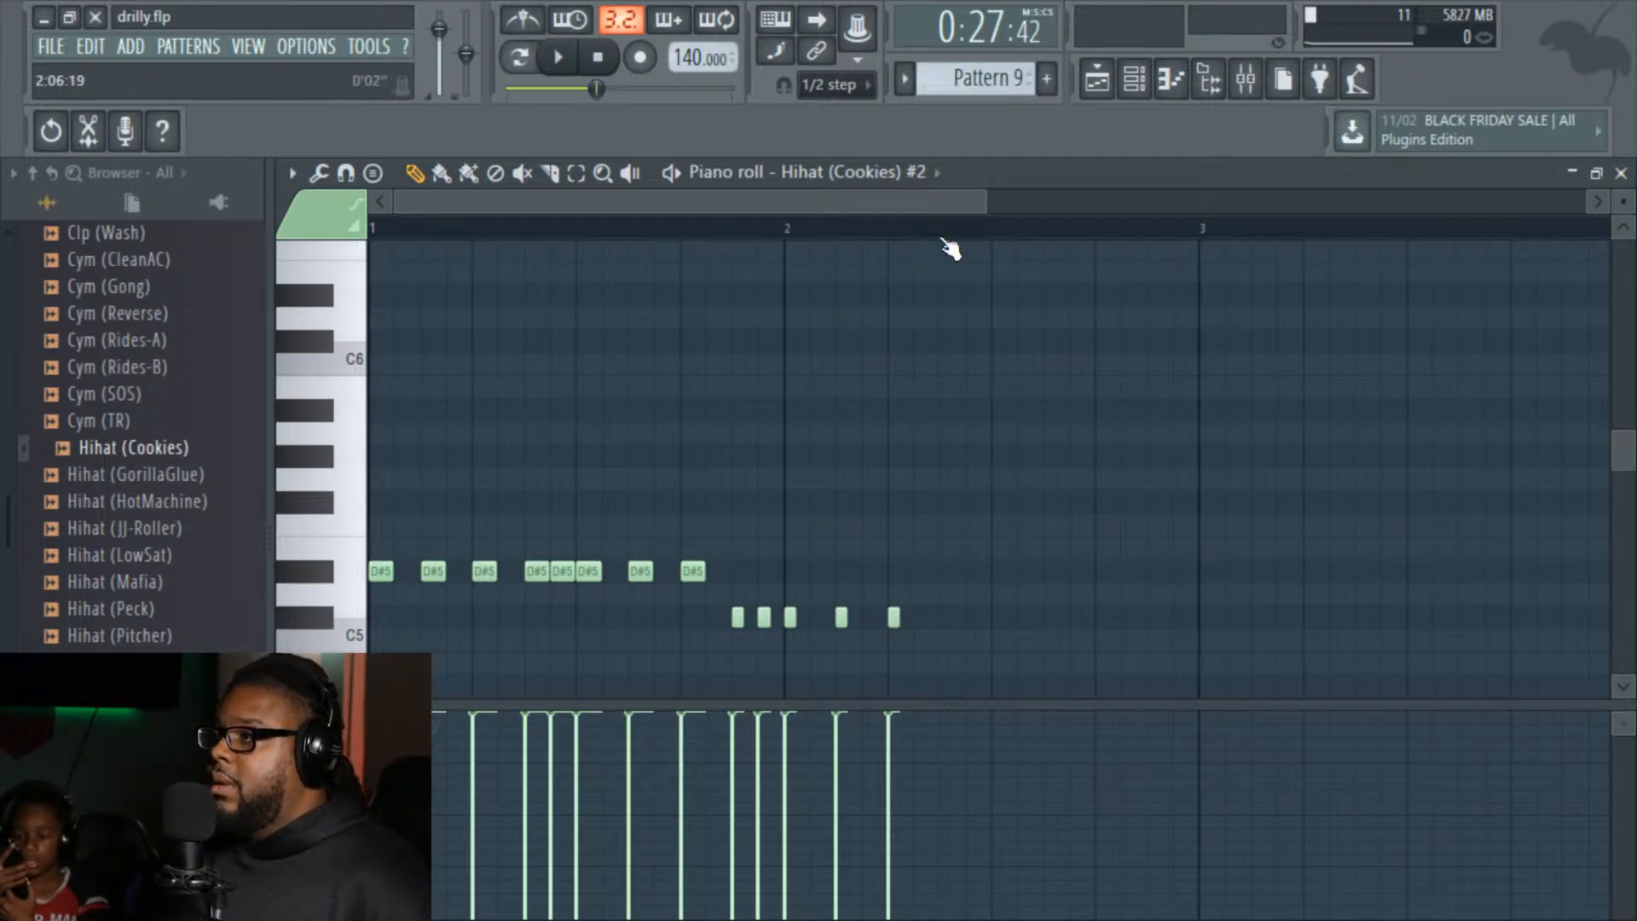
key("space")
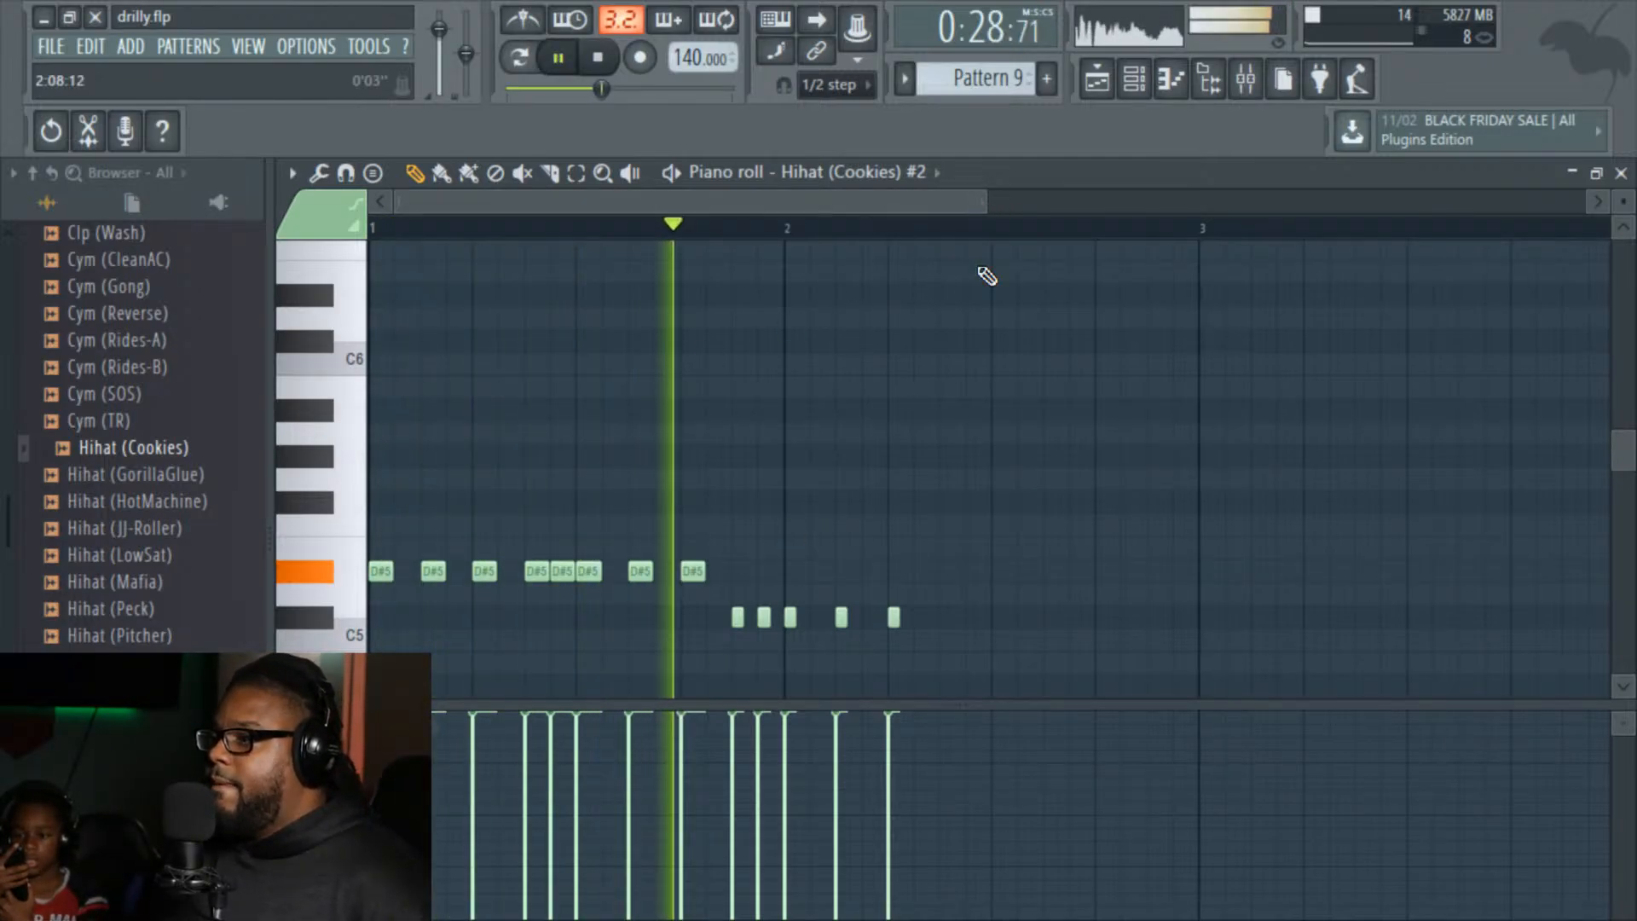
left_click(997, 617)
key("space")
key("space")
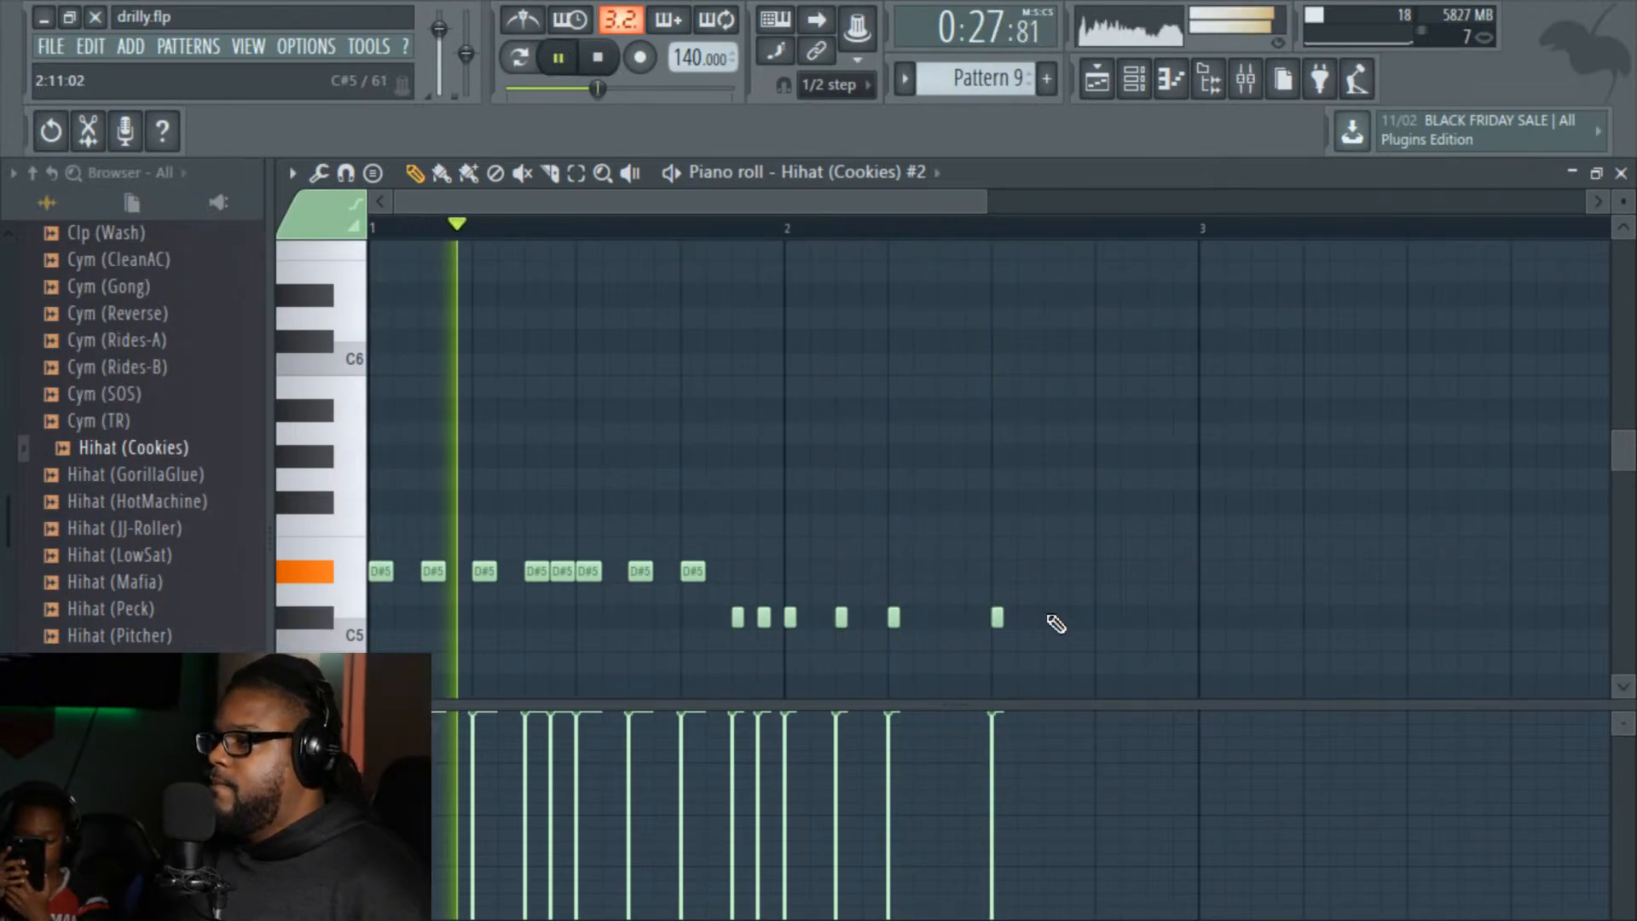
left_click(1050, 616)
left_click(1101, 616)
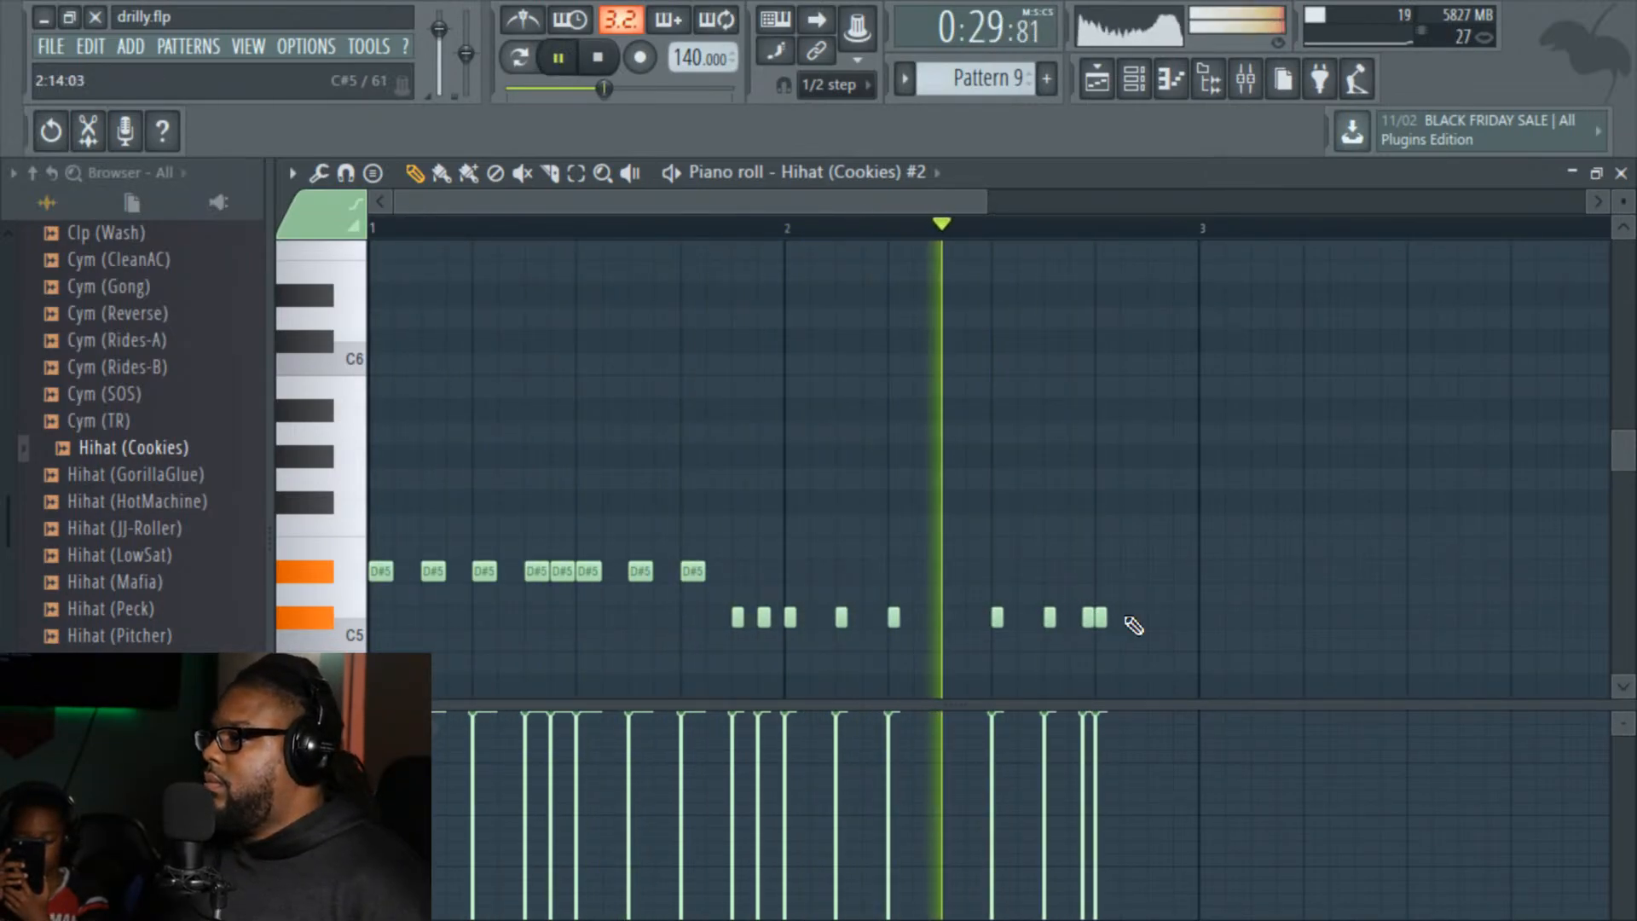
left_click(1072, 617)
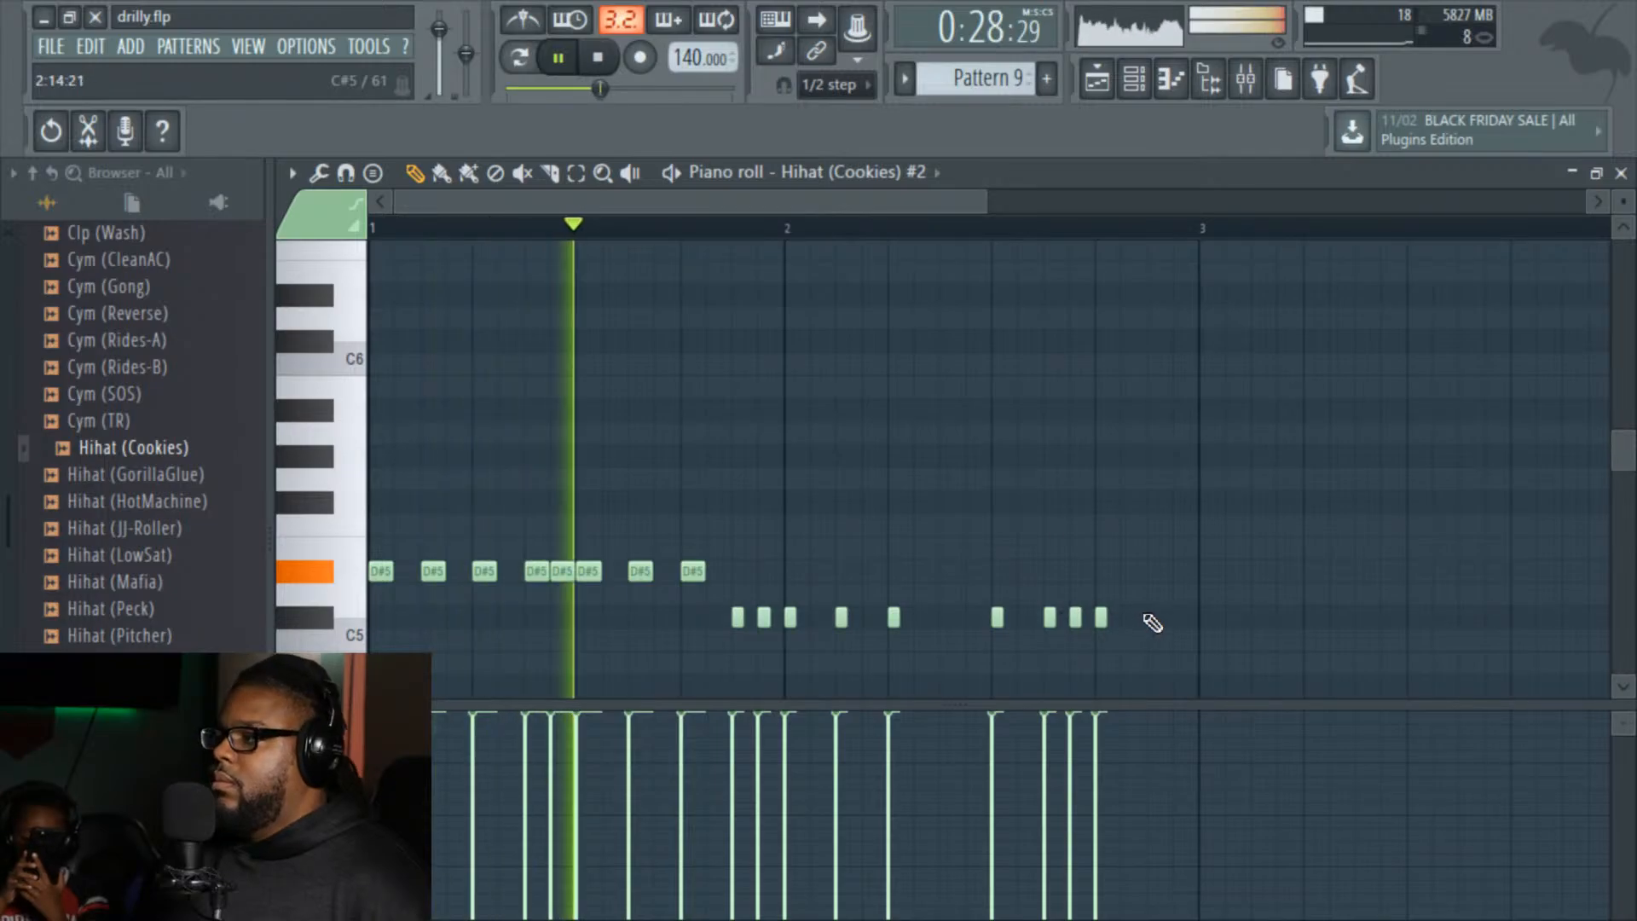
left_click(1153, 573)
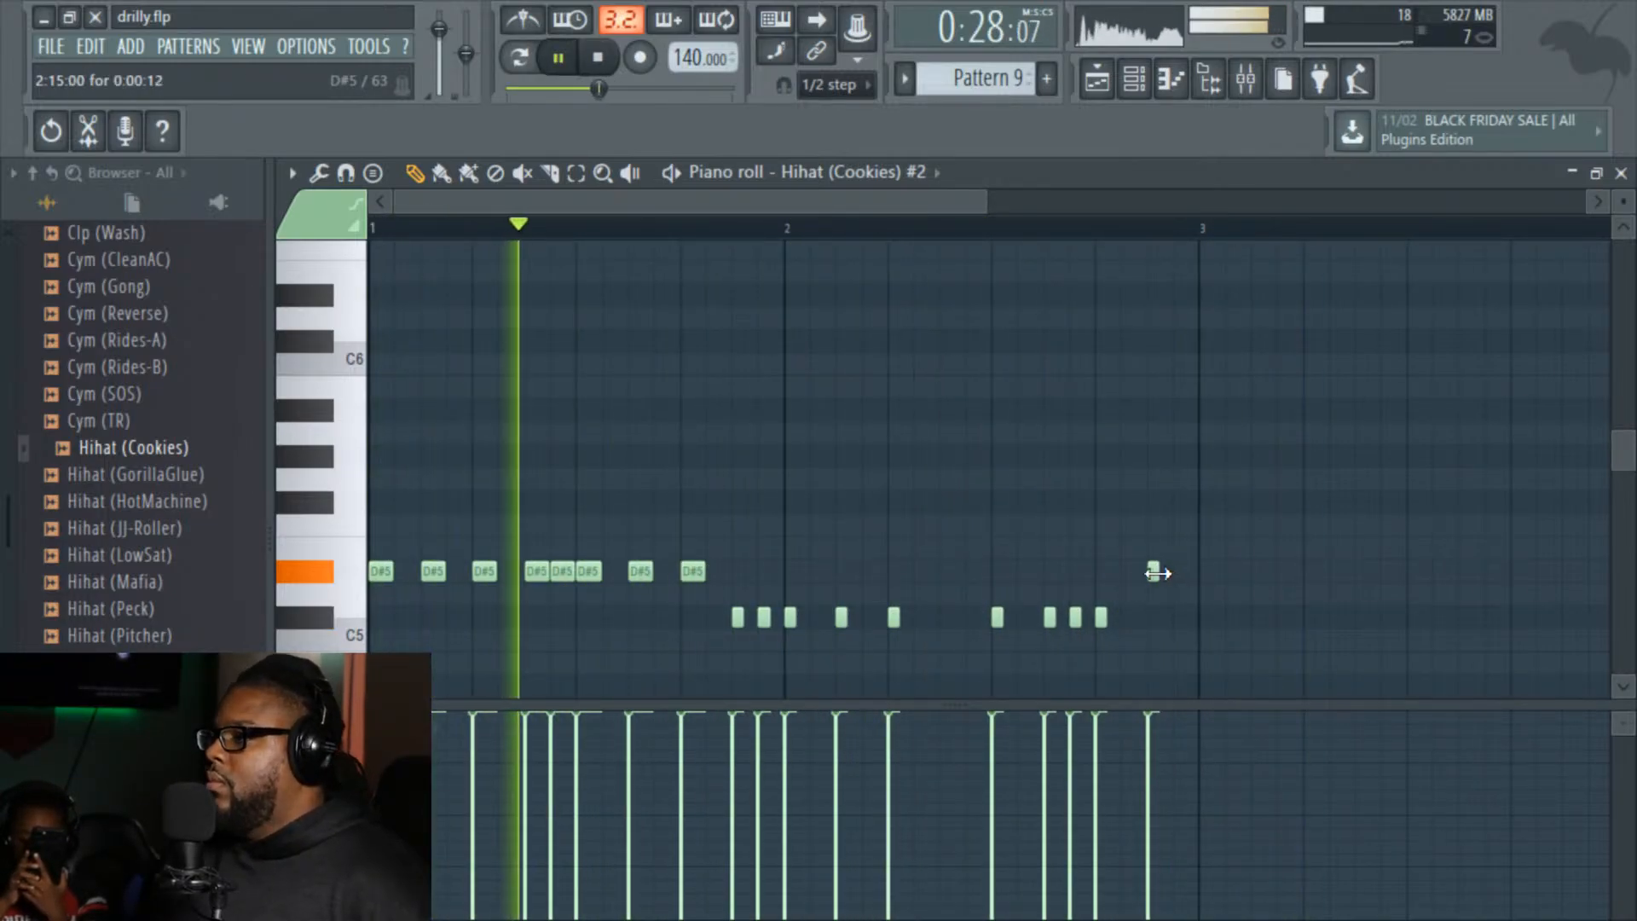
Step: In bar 2, delete the D#5 note on step 15, raise the step 12 note to E5 and add an E5 note on step 14
right_click(1154, 572)
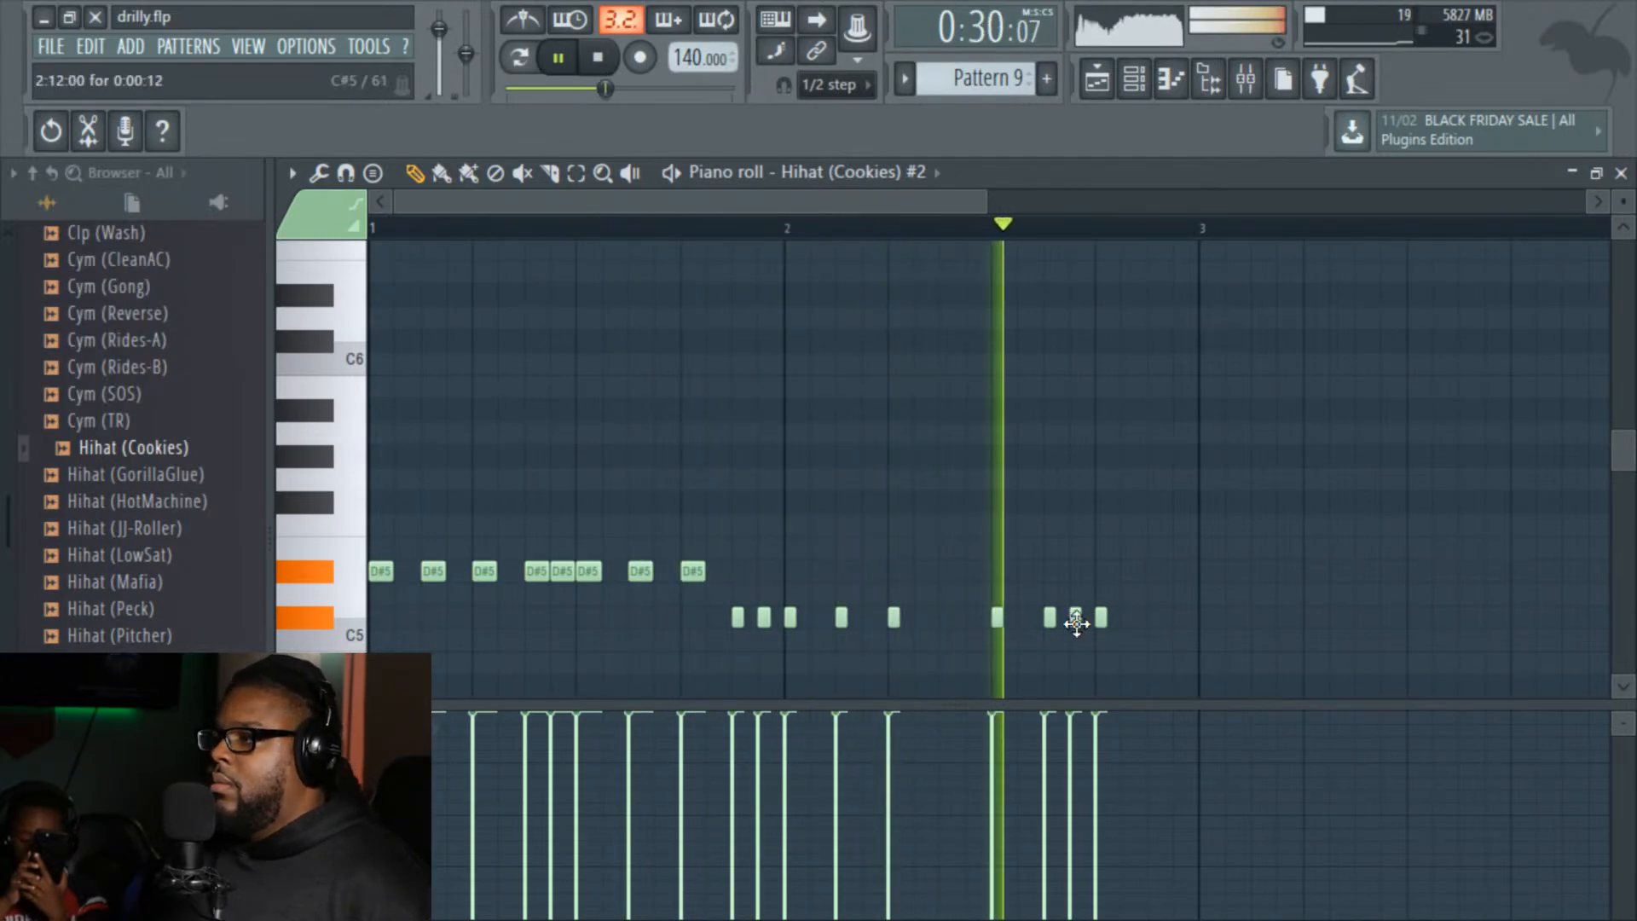
left_click_drag(1075, 617, 1076, 549)
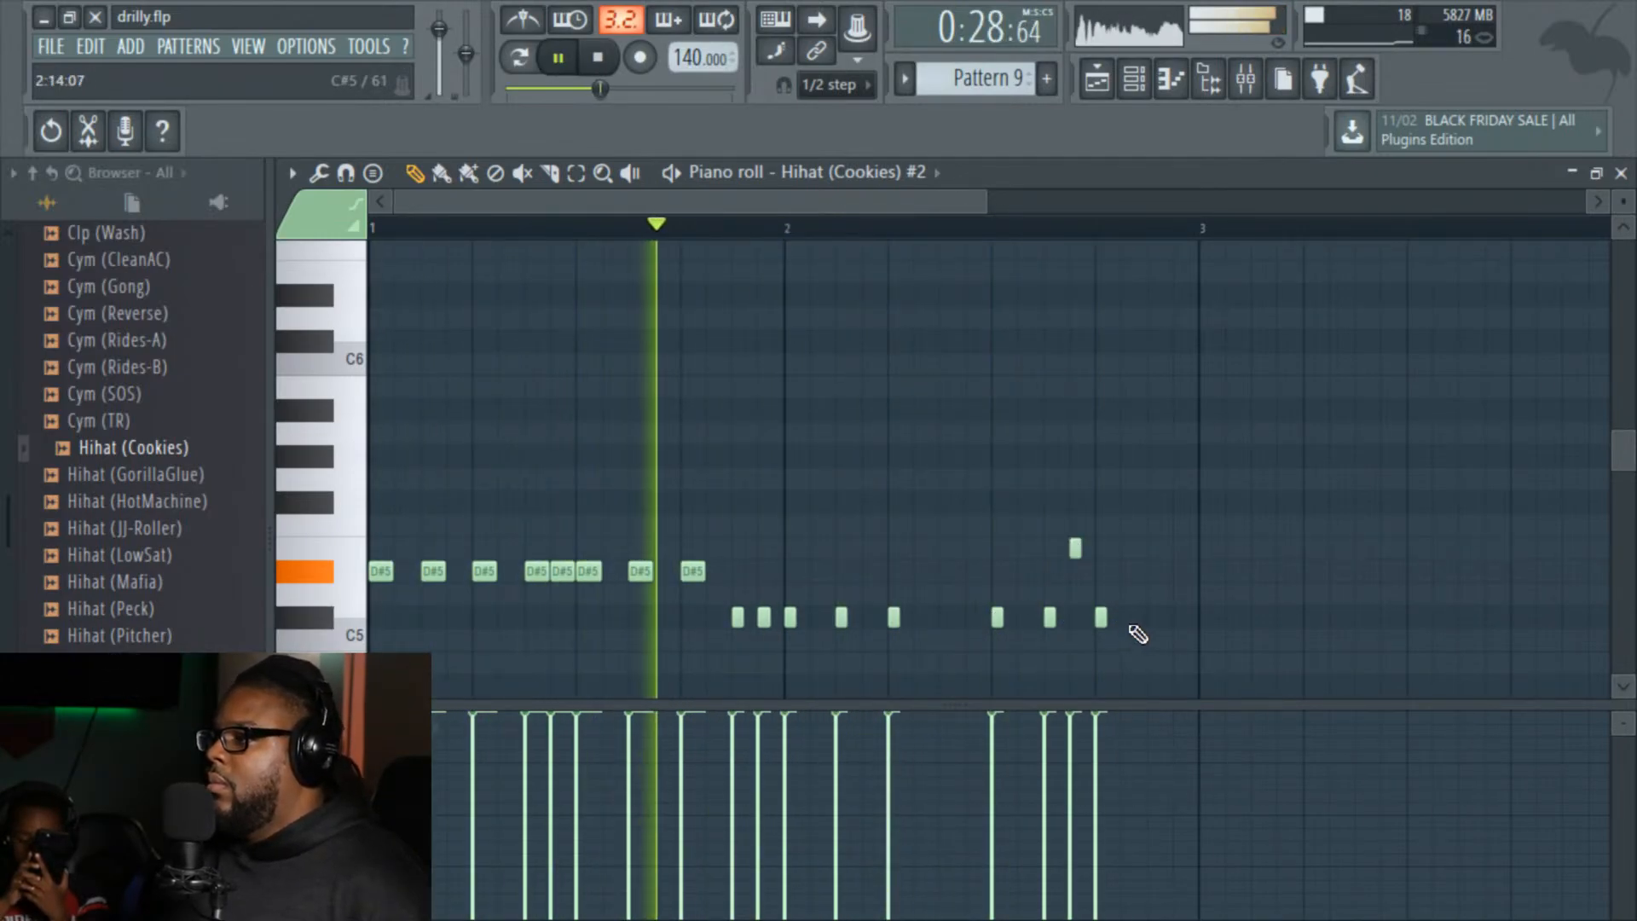
left_click(1125, 550)
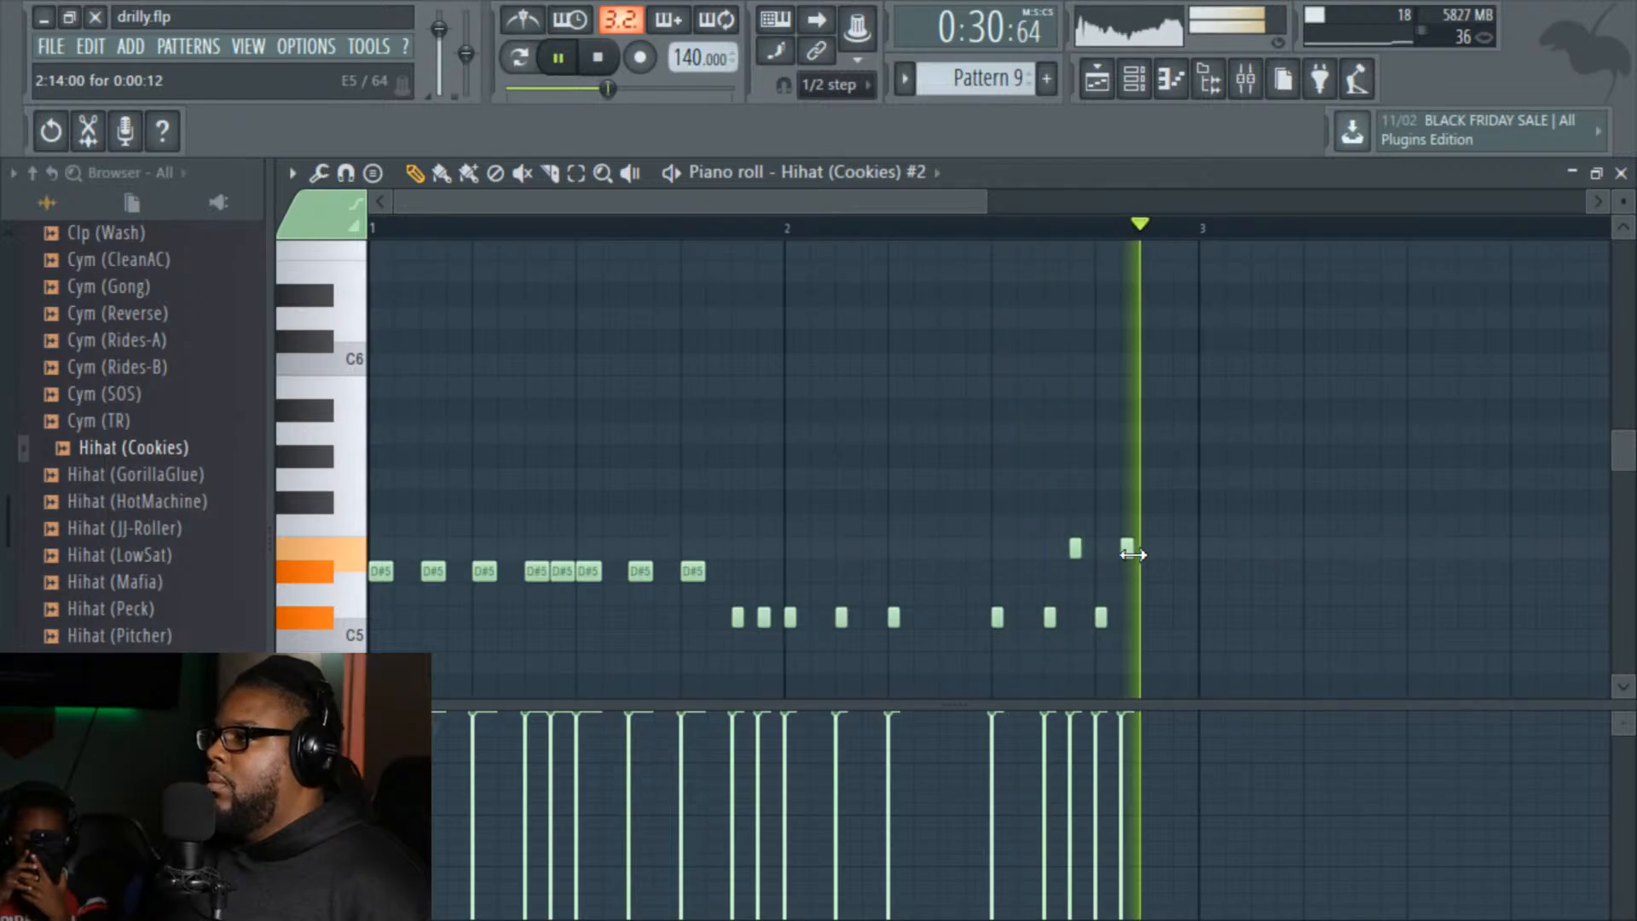
Step: Replace all notes after step 9 of bar 2 with a single half-step D#5 note on step 11
right_click(1127, 551)
right_click(1076, 551)
right_click(1048, 613)
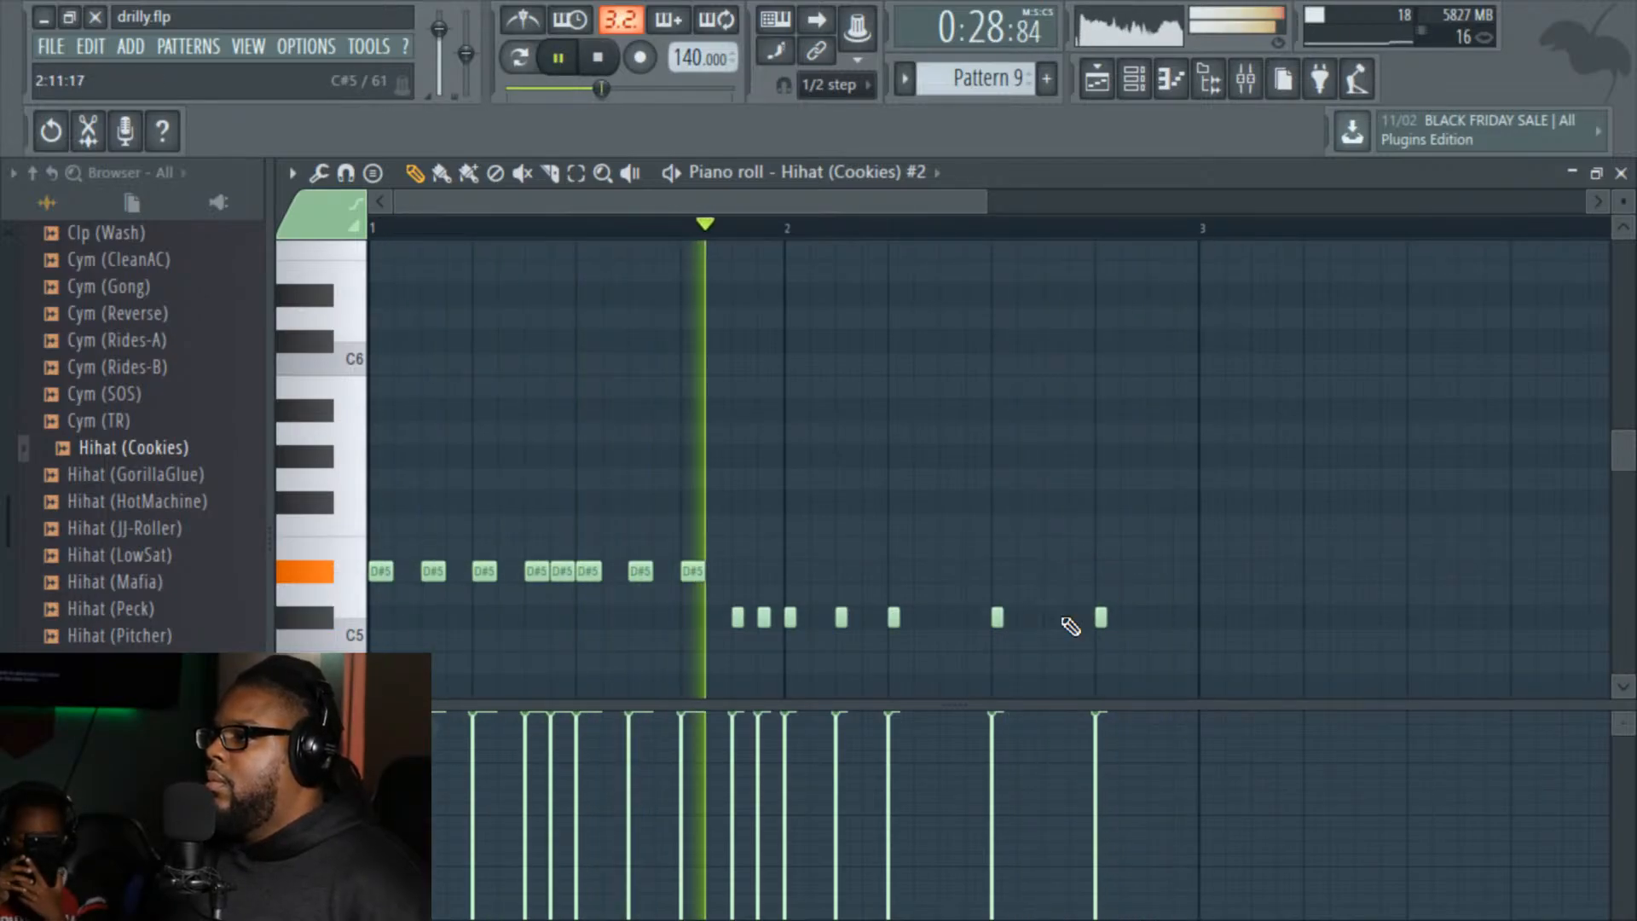
left_click(1058, 619)
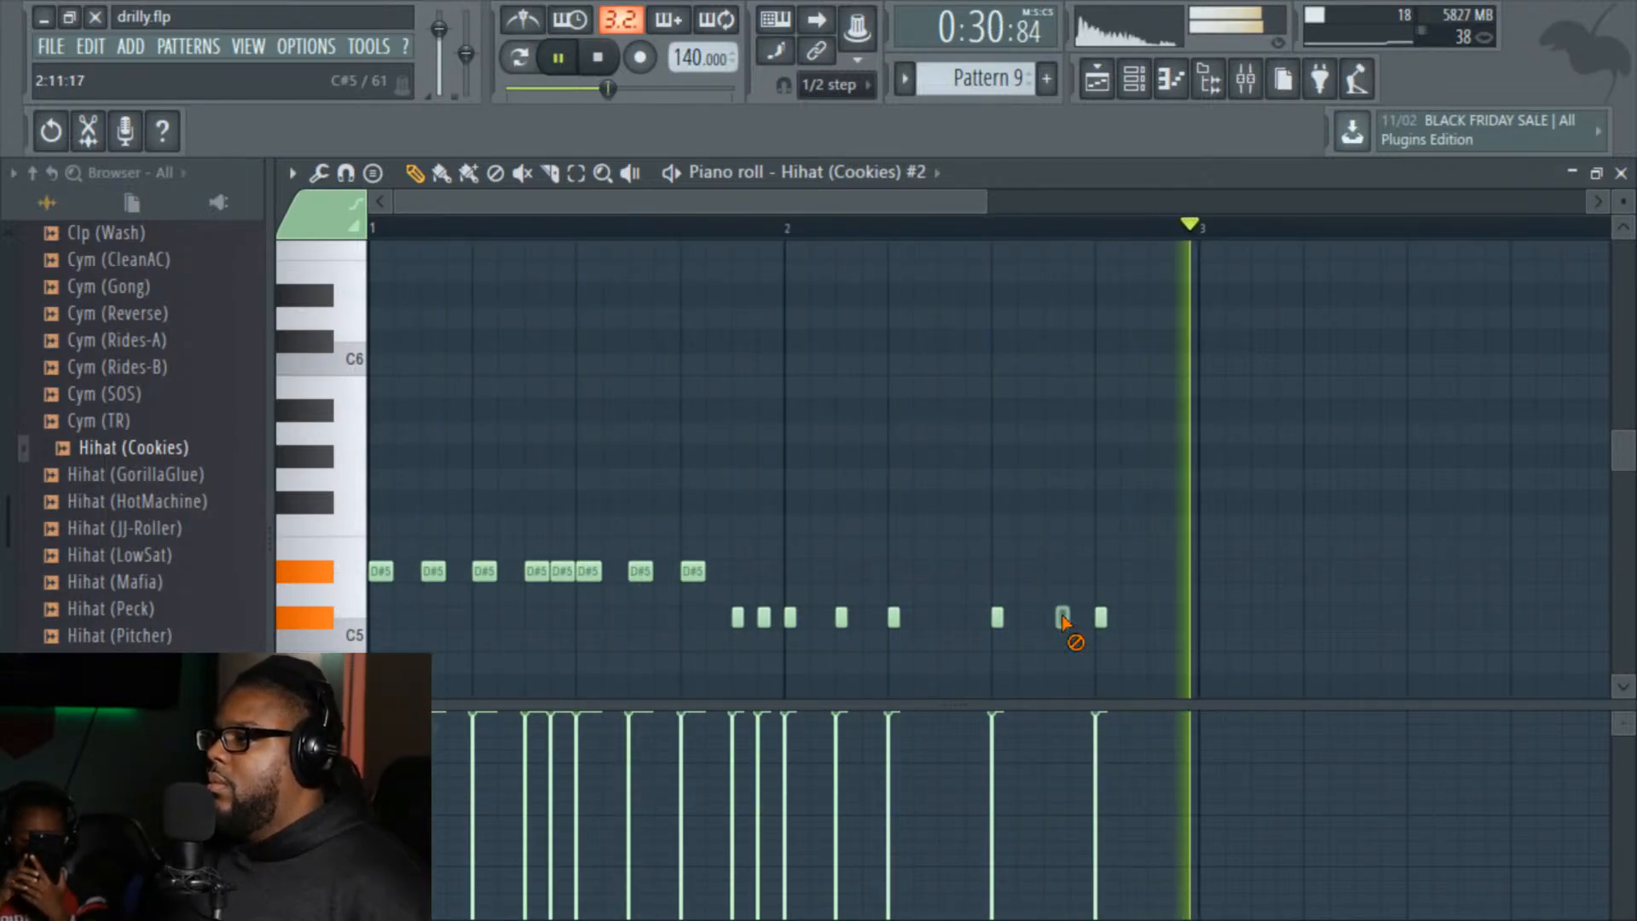
right_click(1062, 619)
right_click(1100, 619)
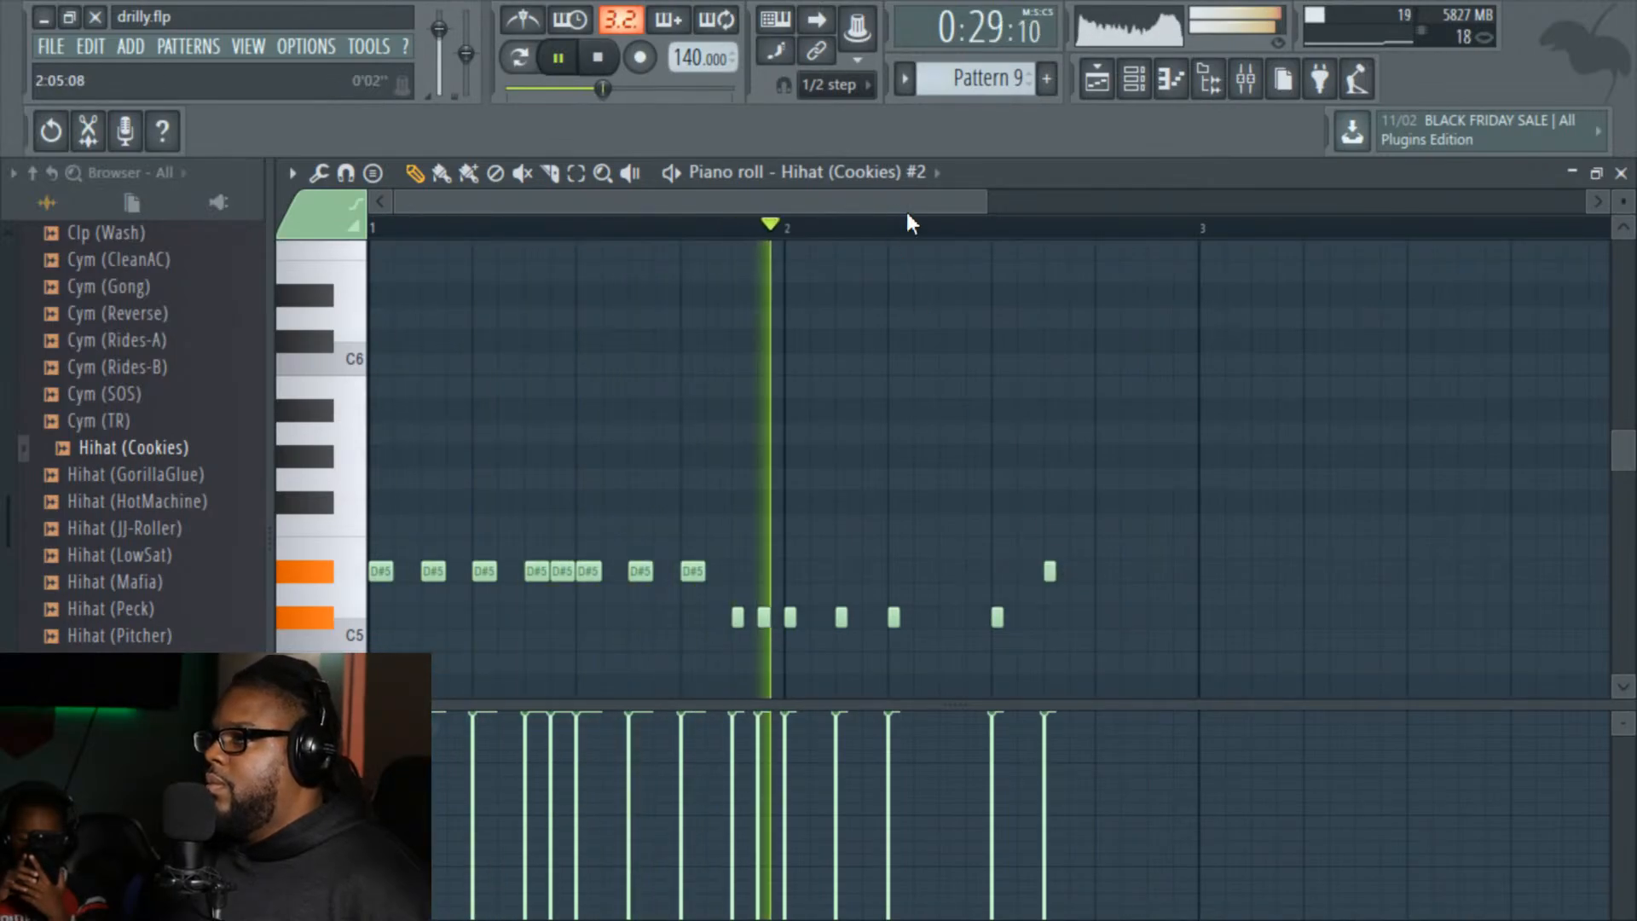
Step: Set the snap to 1/4 step and turn the D#5 note on step 11 of bar 2 into a roll of four quarter-step notes
left_click_drag(982, 201, 903, 201)
key("space")
left_click(840, 93)
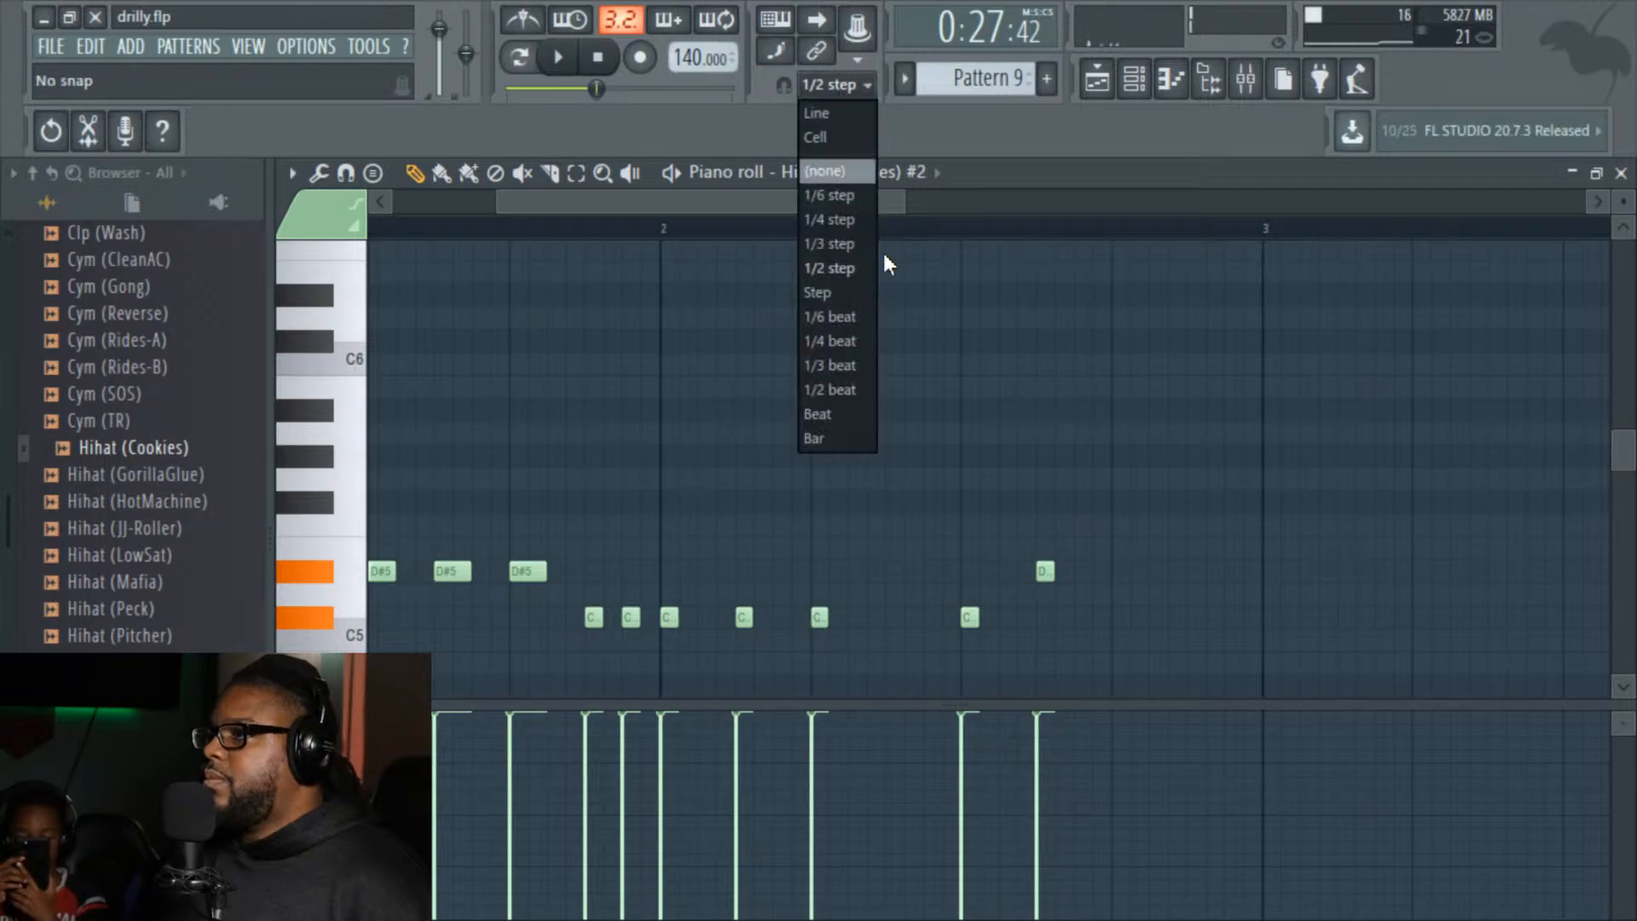
left_click(844, 223)
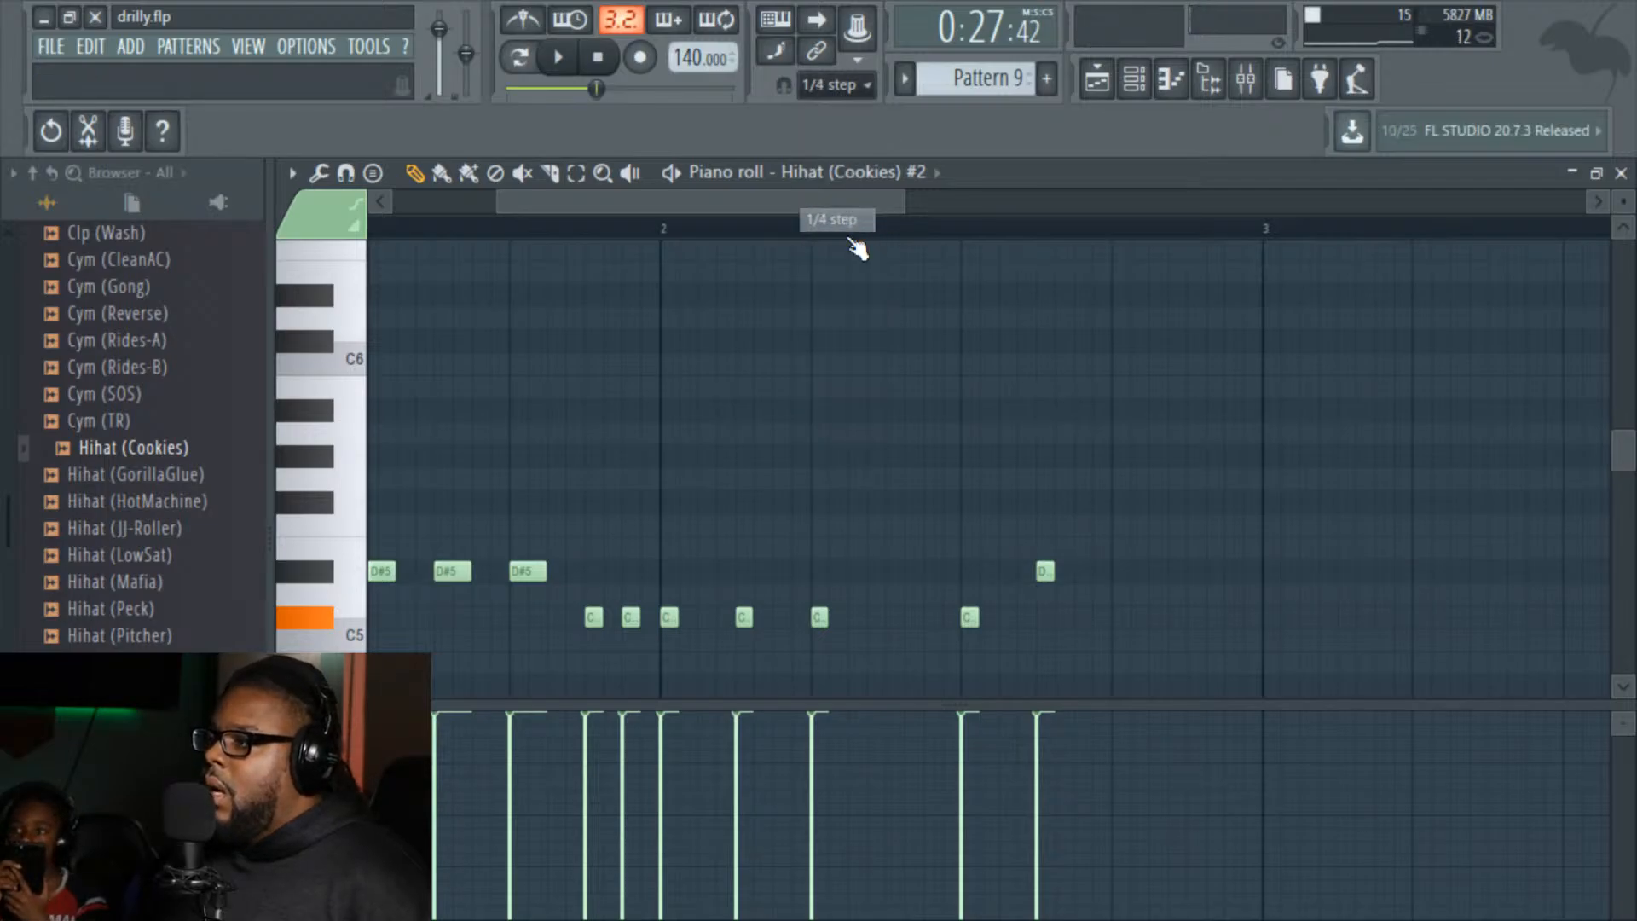
left_click_drag(1059, 571, 1050, 572)
left_click(1059, 574)
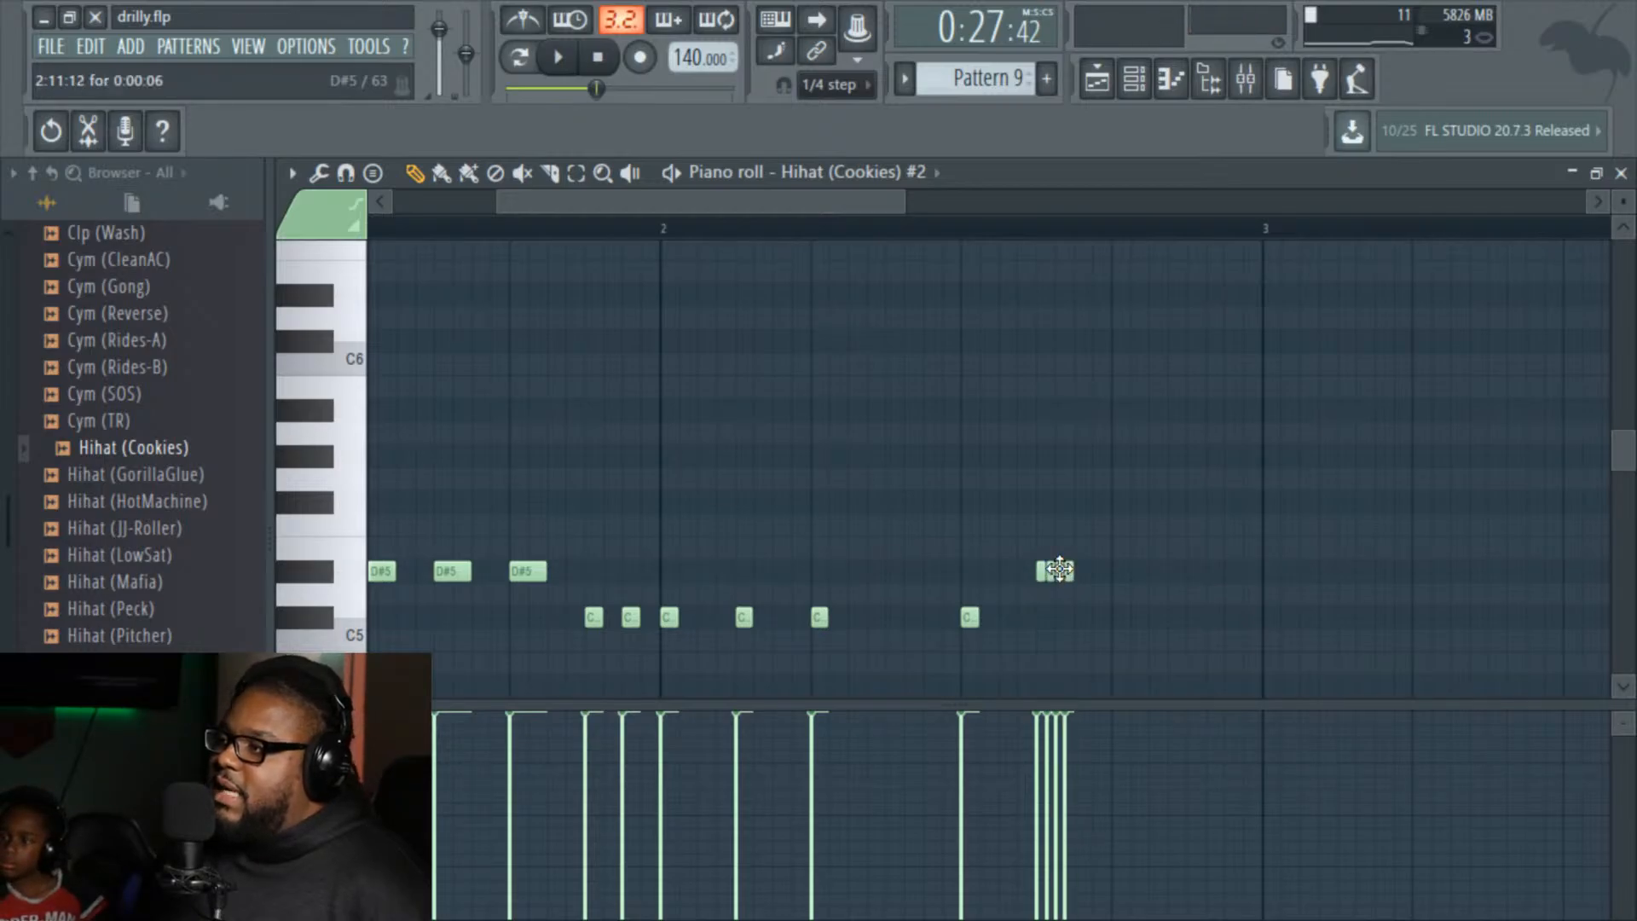
left_click_drag(906, 201, 1636, 198)
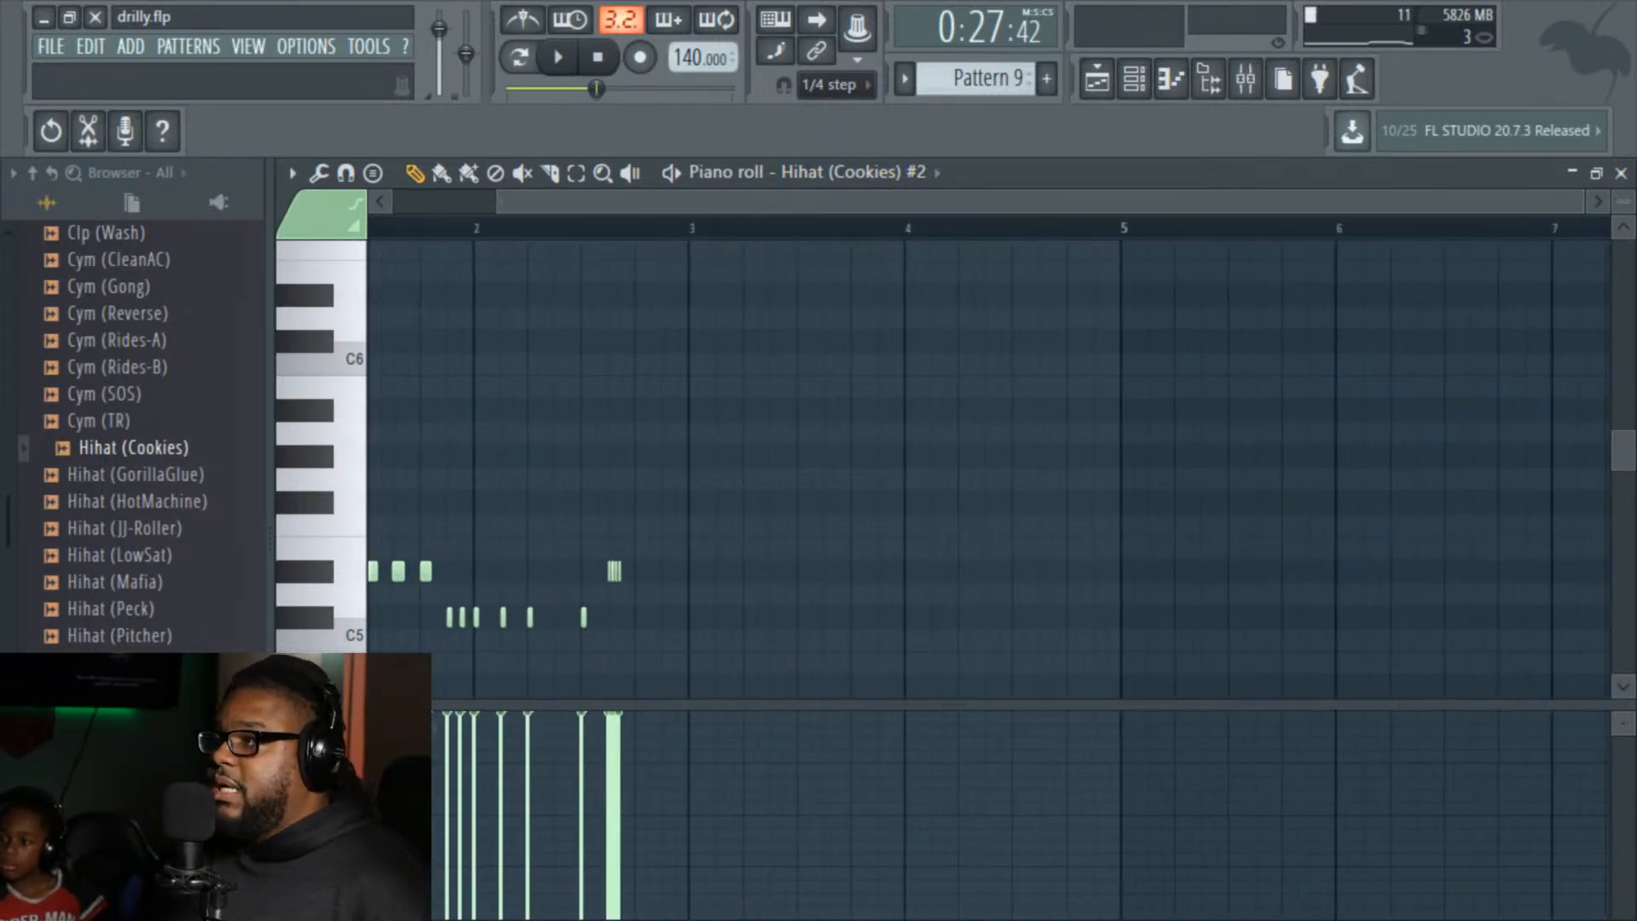
mouse_move(1624, 445)
left_mouse_down()
mouse_move(1624, 383)
mouse_move(1624, 468)
left_mouse_up()
left_click_drag(952, 204, 628, 271)
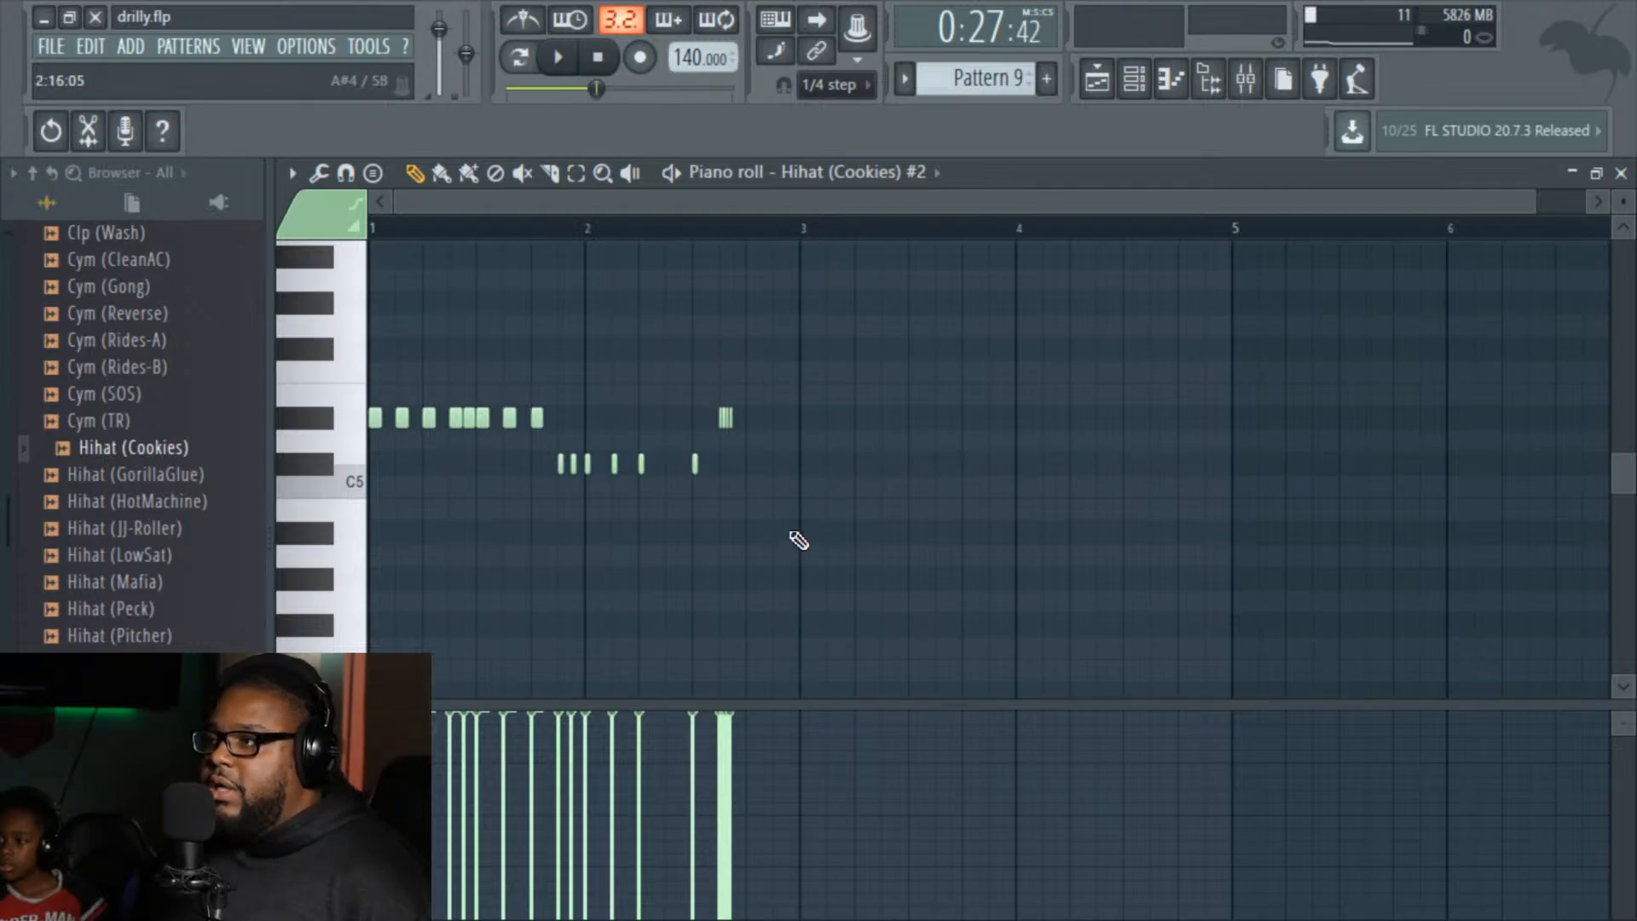
left_click(803, 505)
right_click(803, 505)
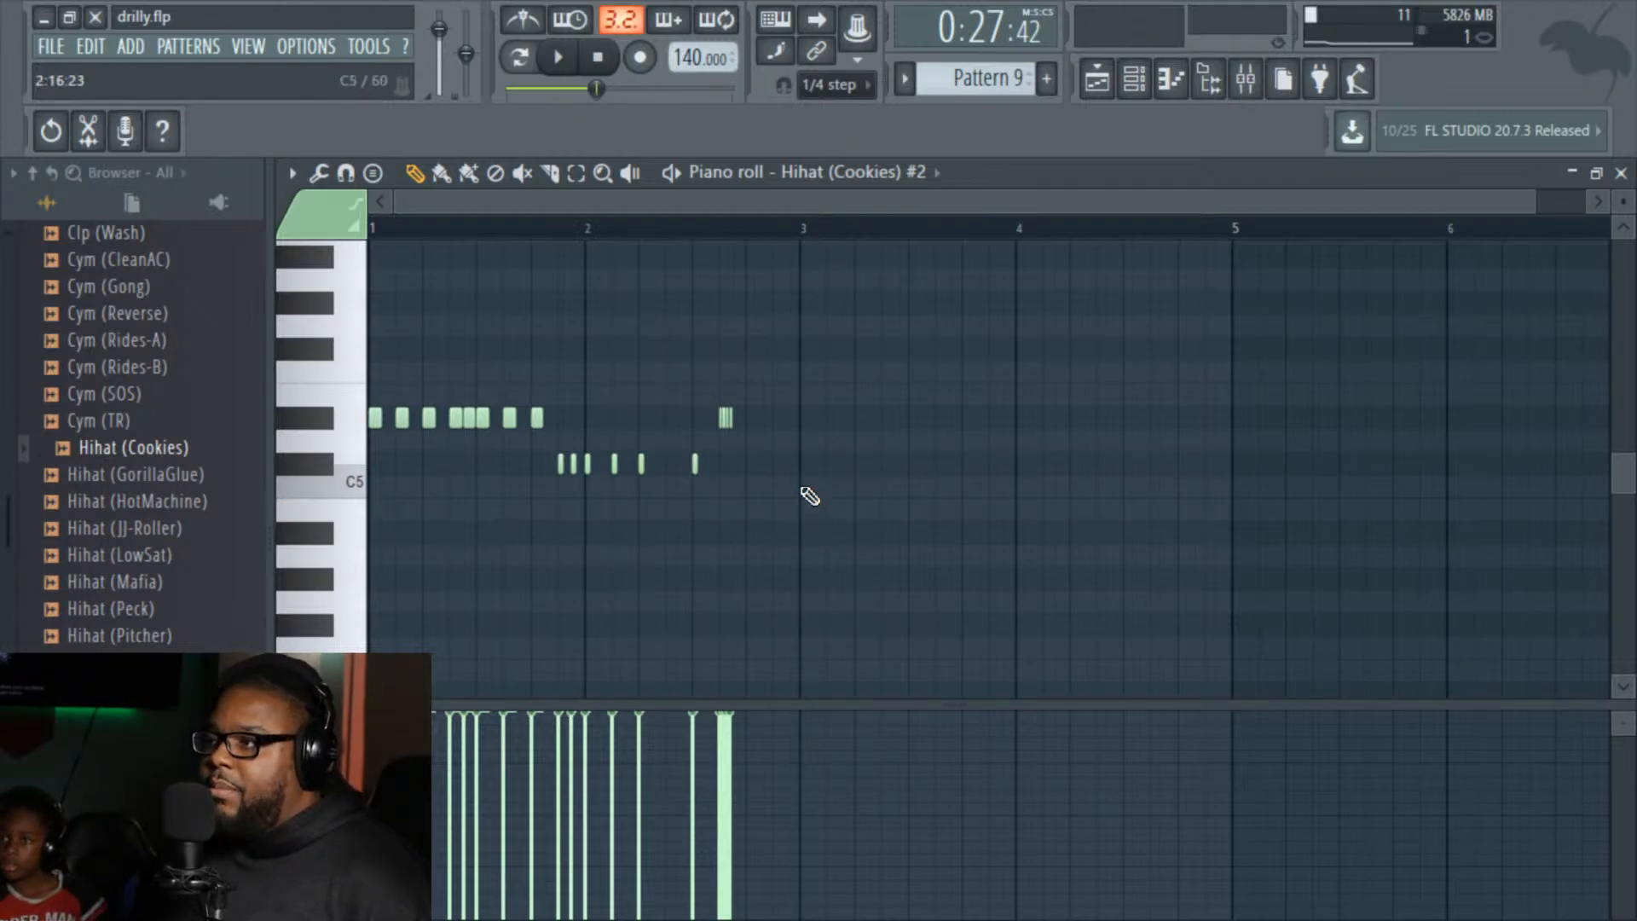
left_click(805, 487)
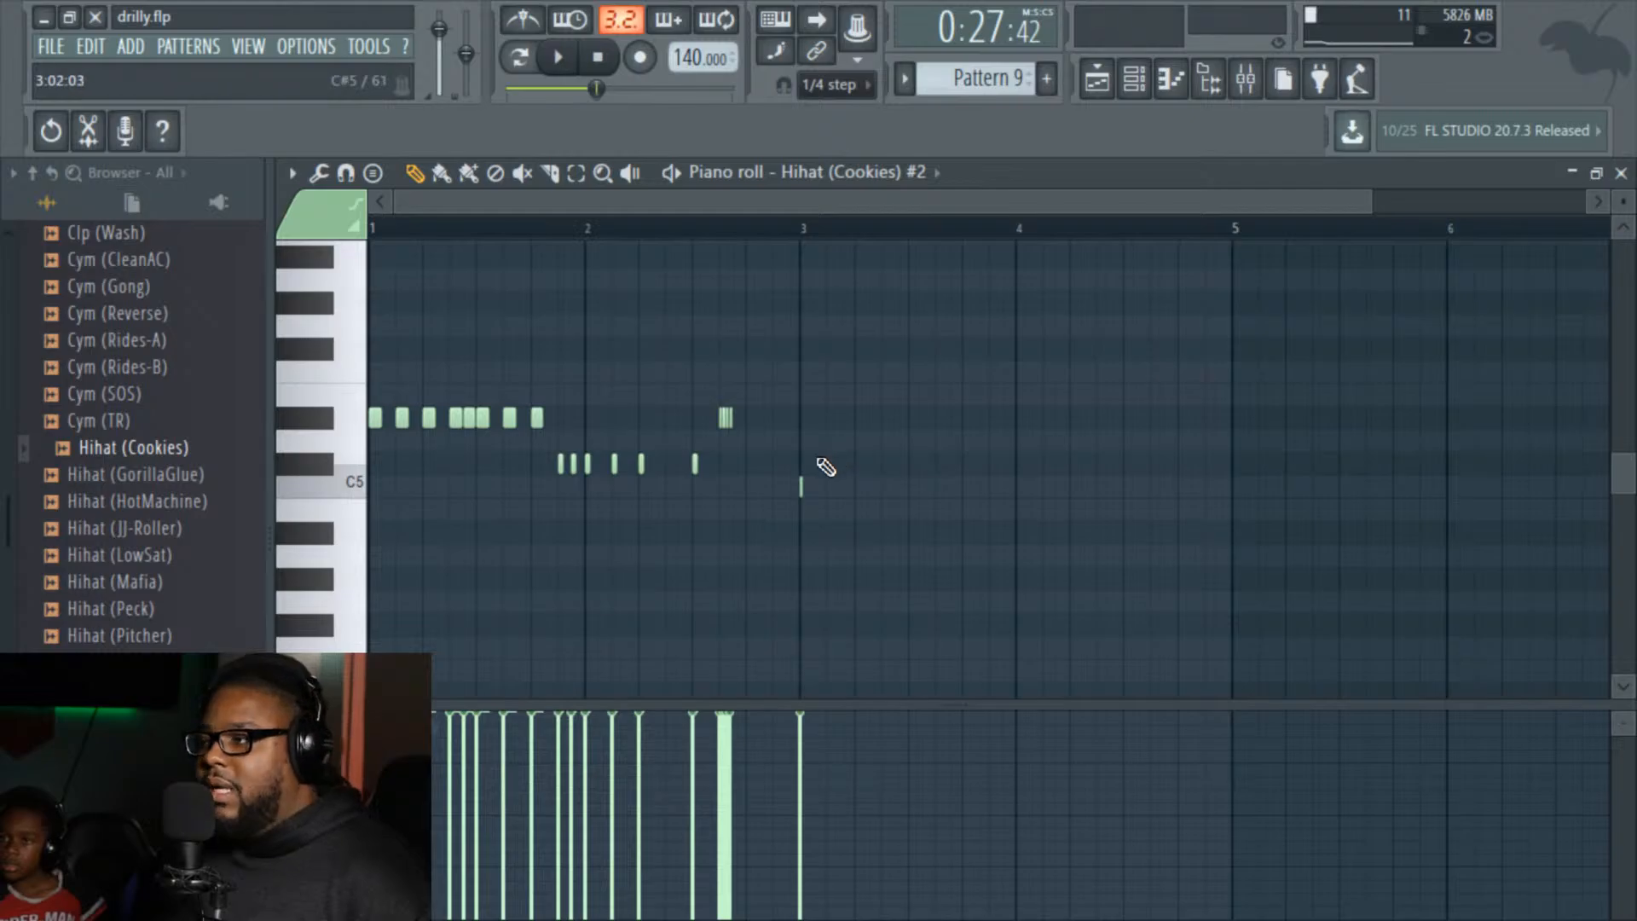
right_click(802, 488)
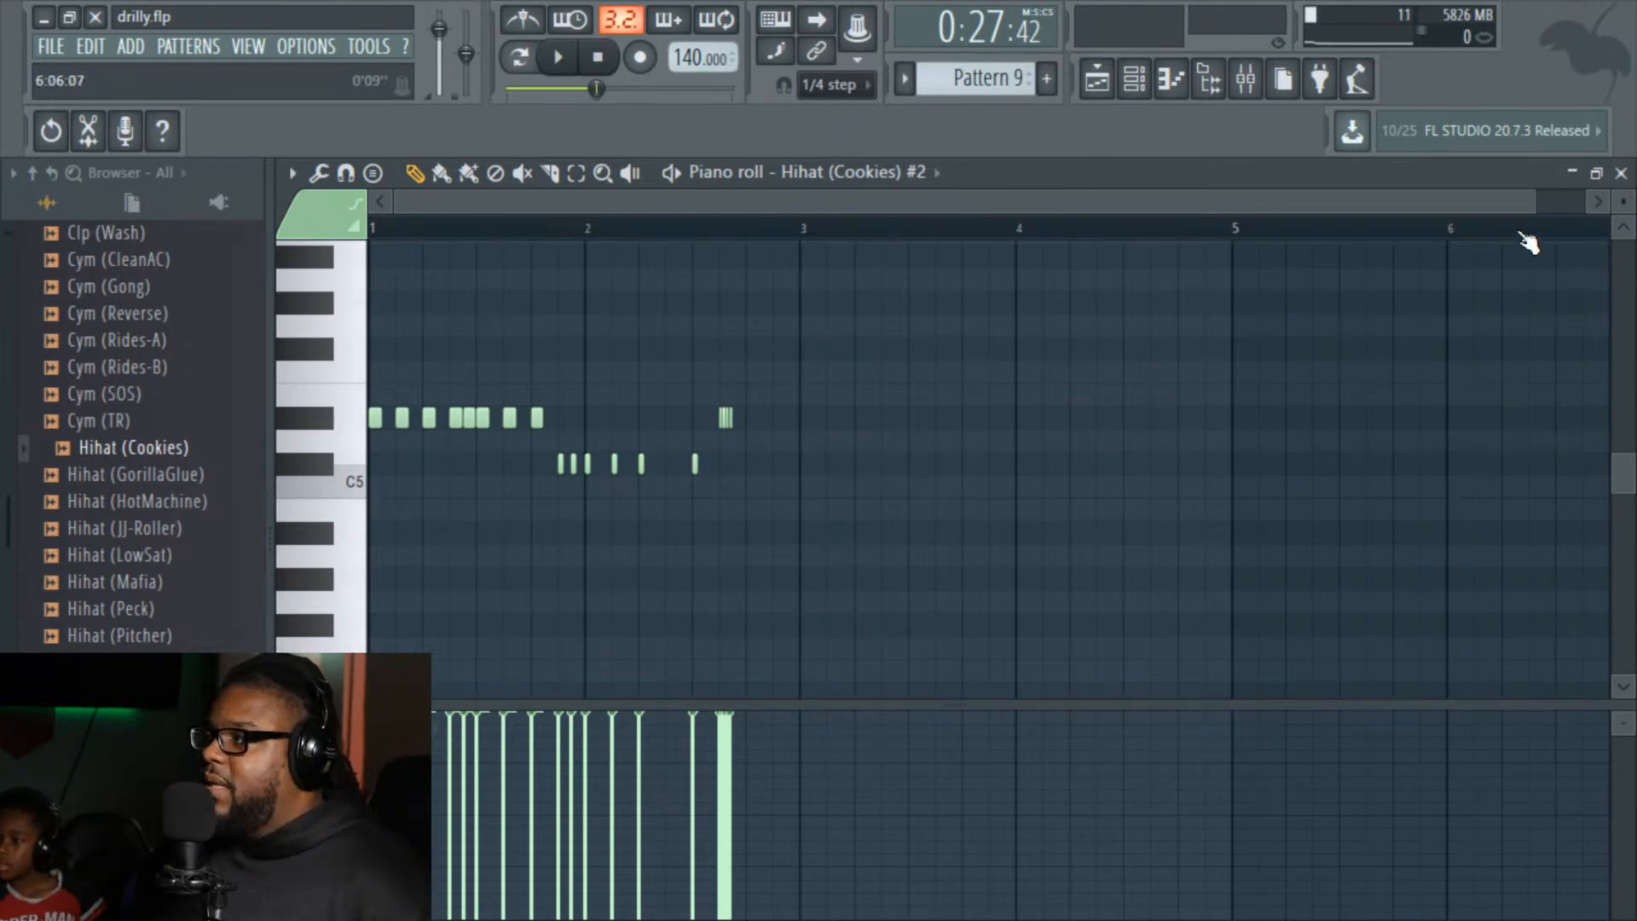
left_click_drag(1534, 202, 911, 208)
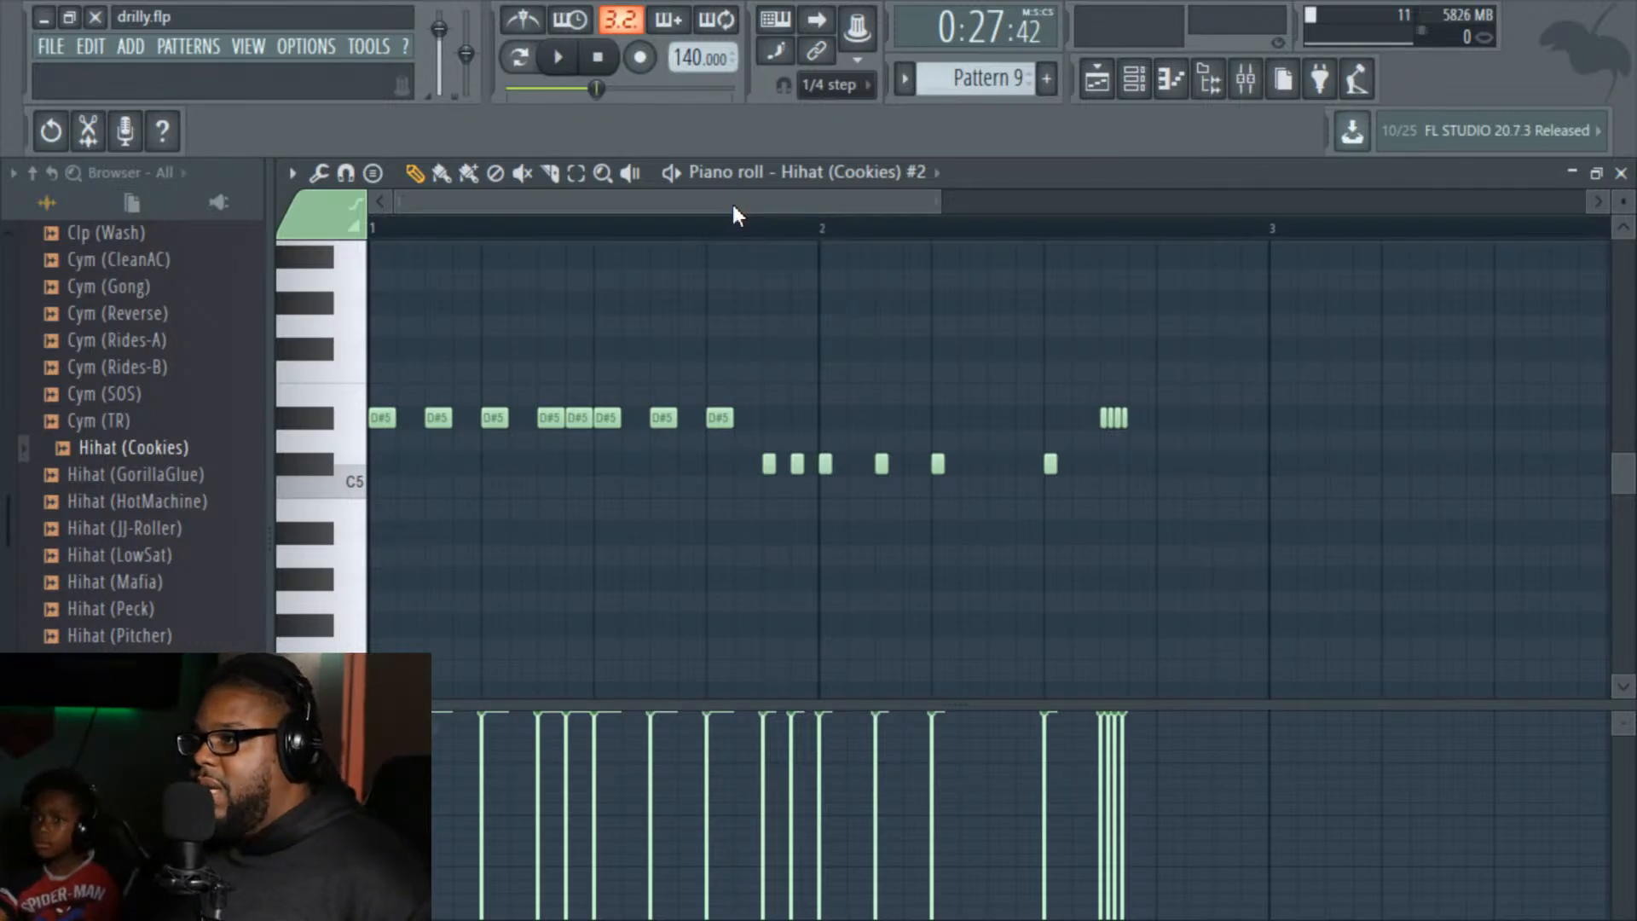
Step: Try a quarter-step D#5 note midway through step 14 of bar 2 and audition it by playing from the middle of the bar
left_click(1202, 419)
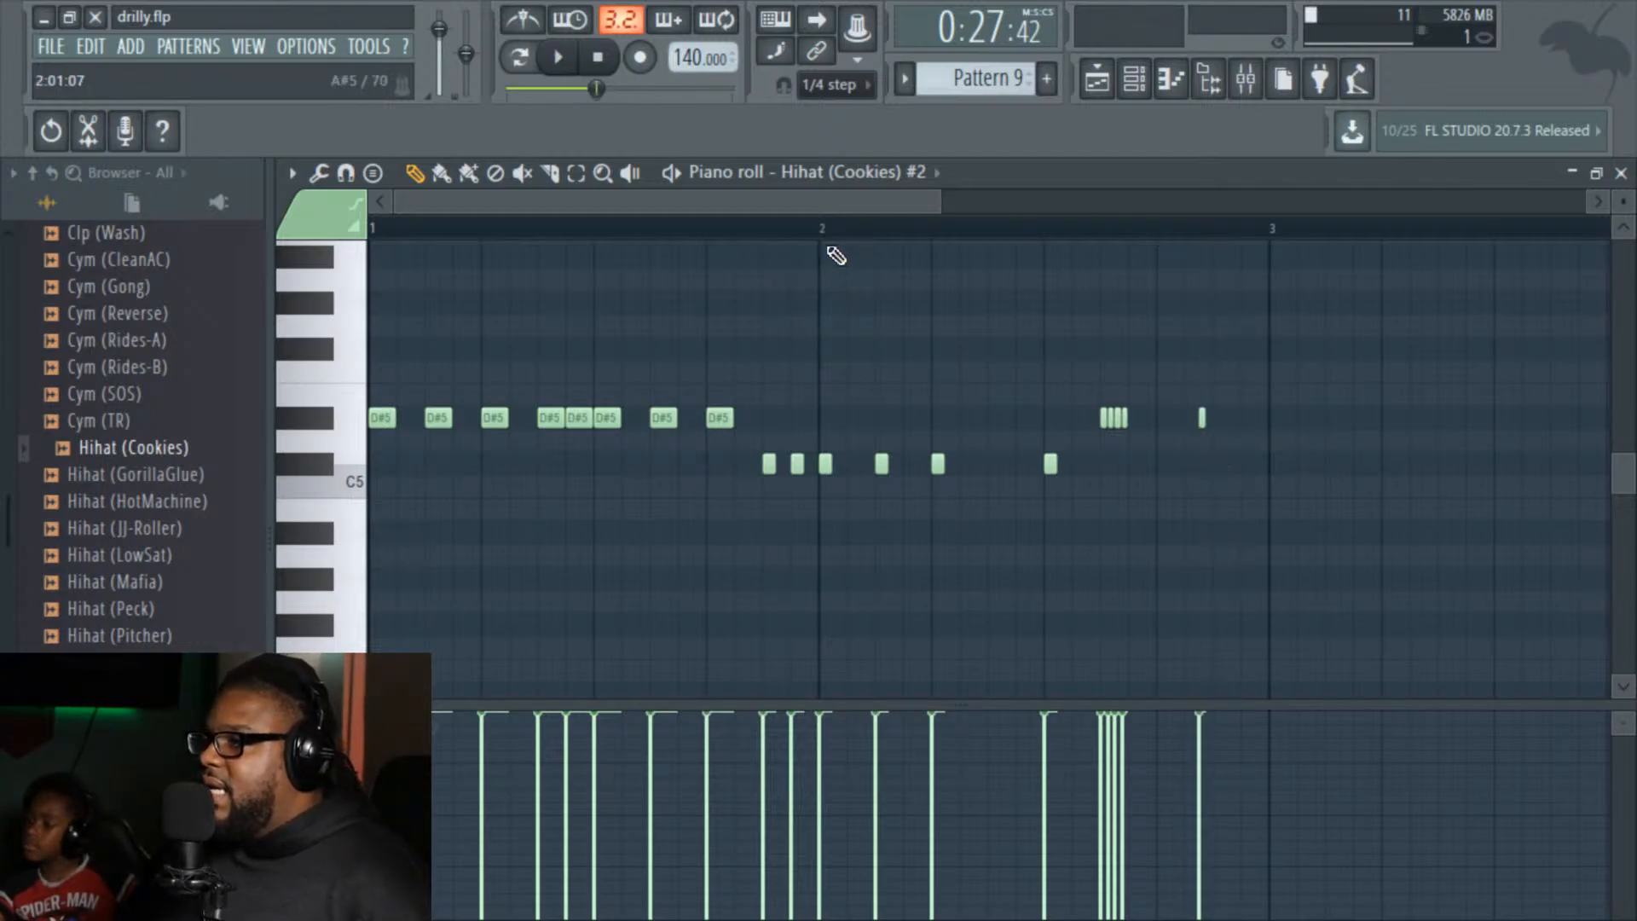
left_click(1010, 230)
key("space")
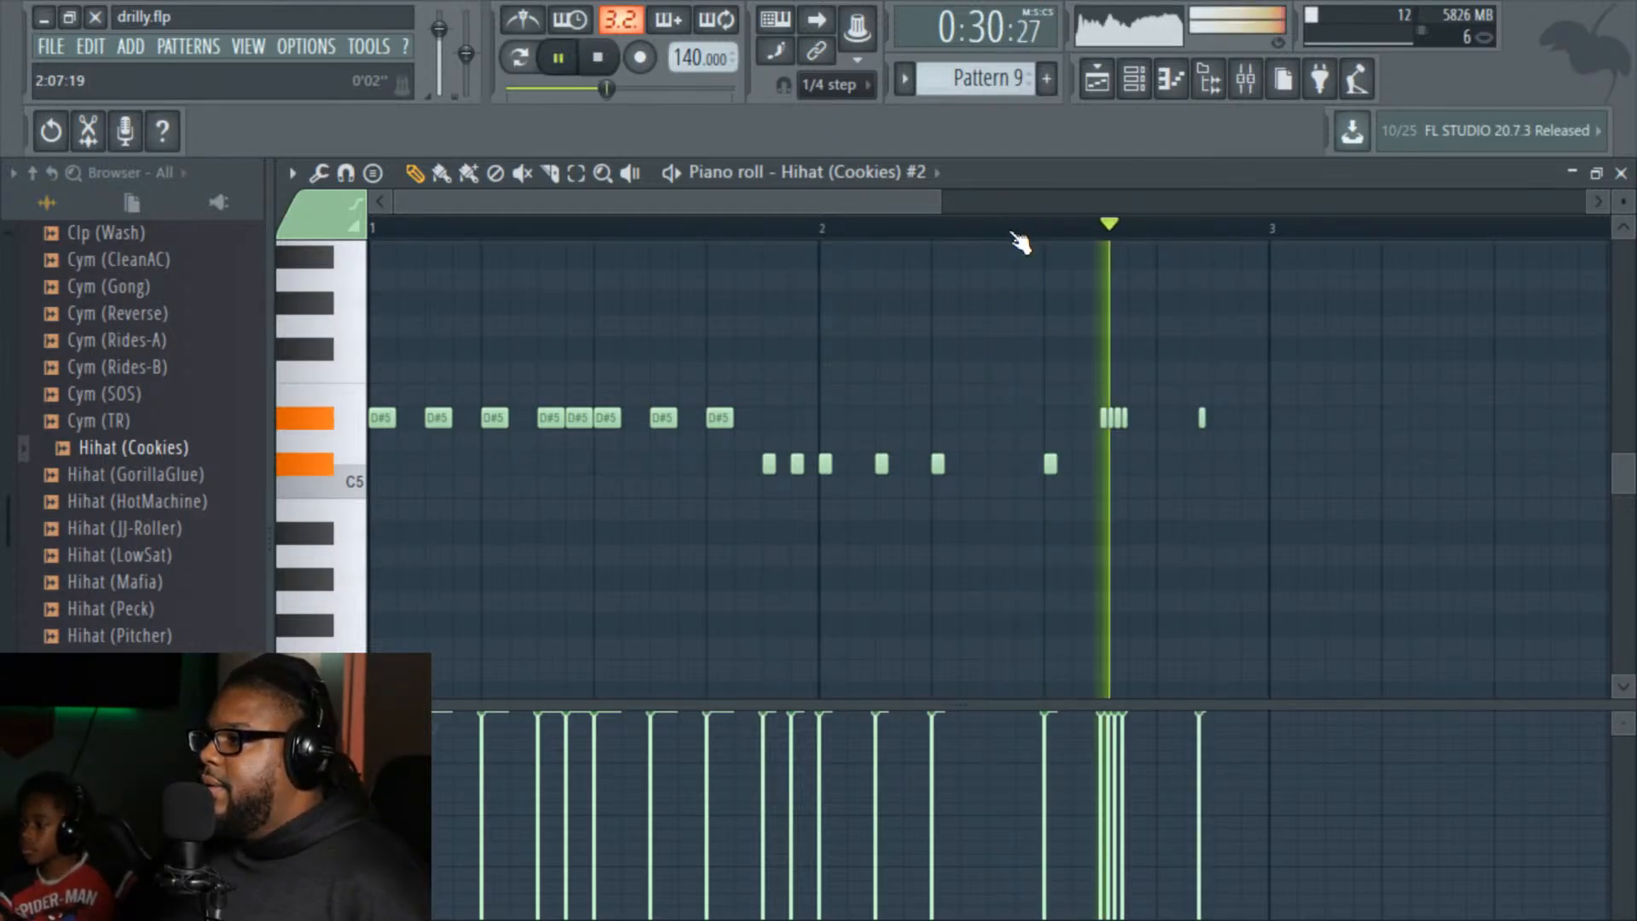
key("space")
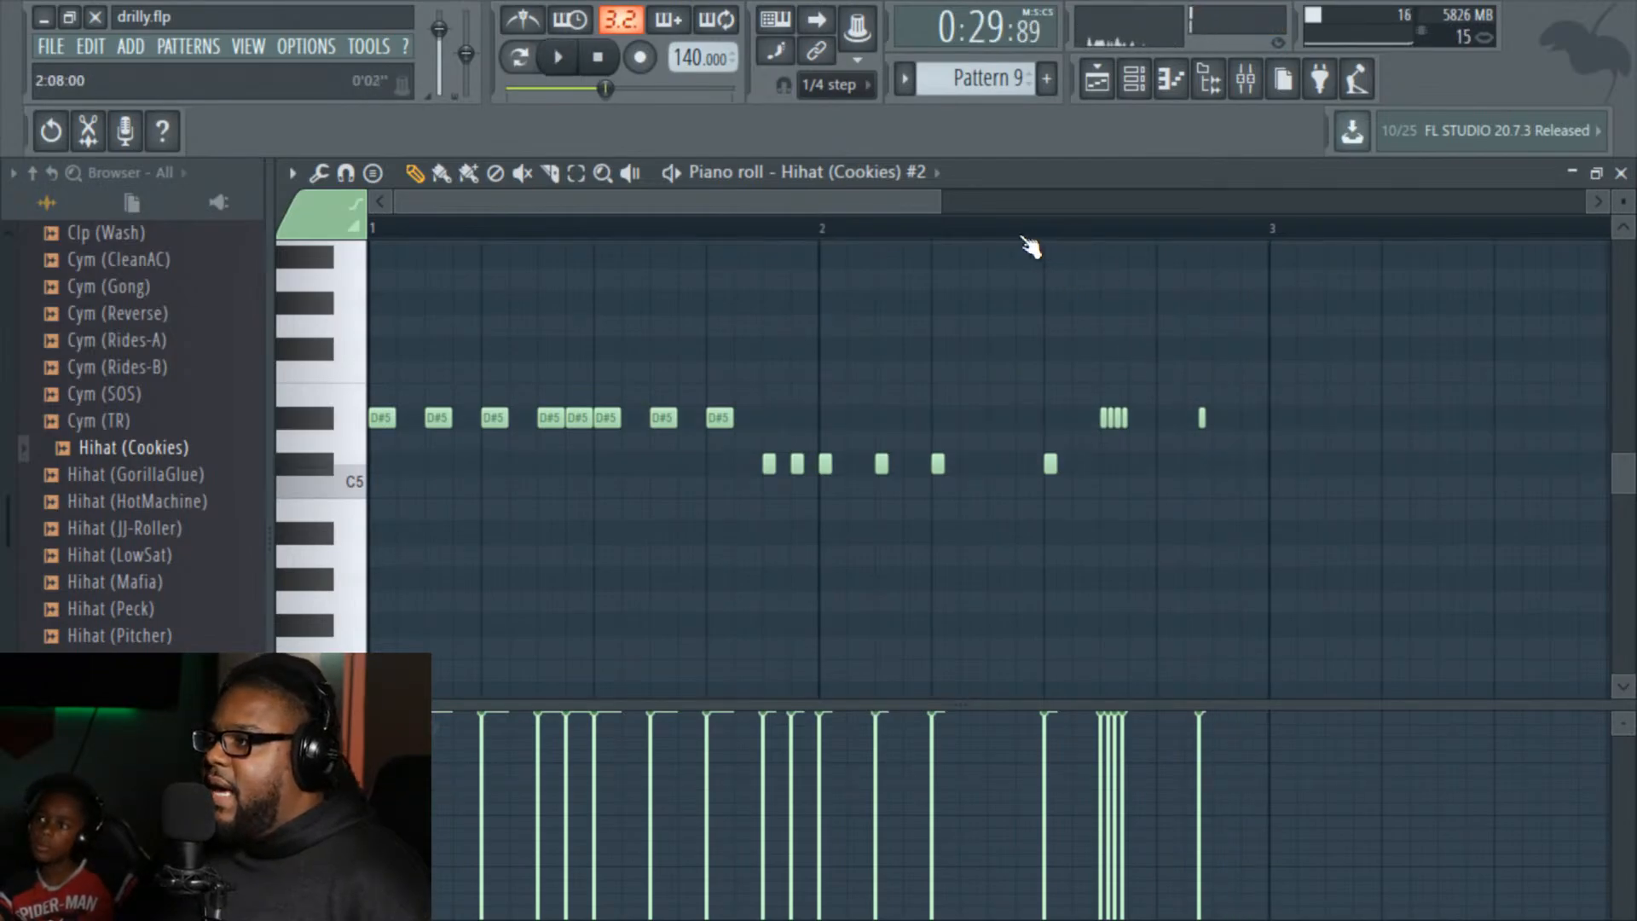
key("space")
key("space")
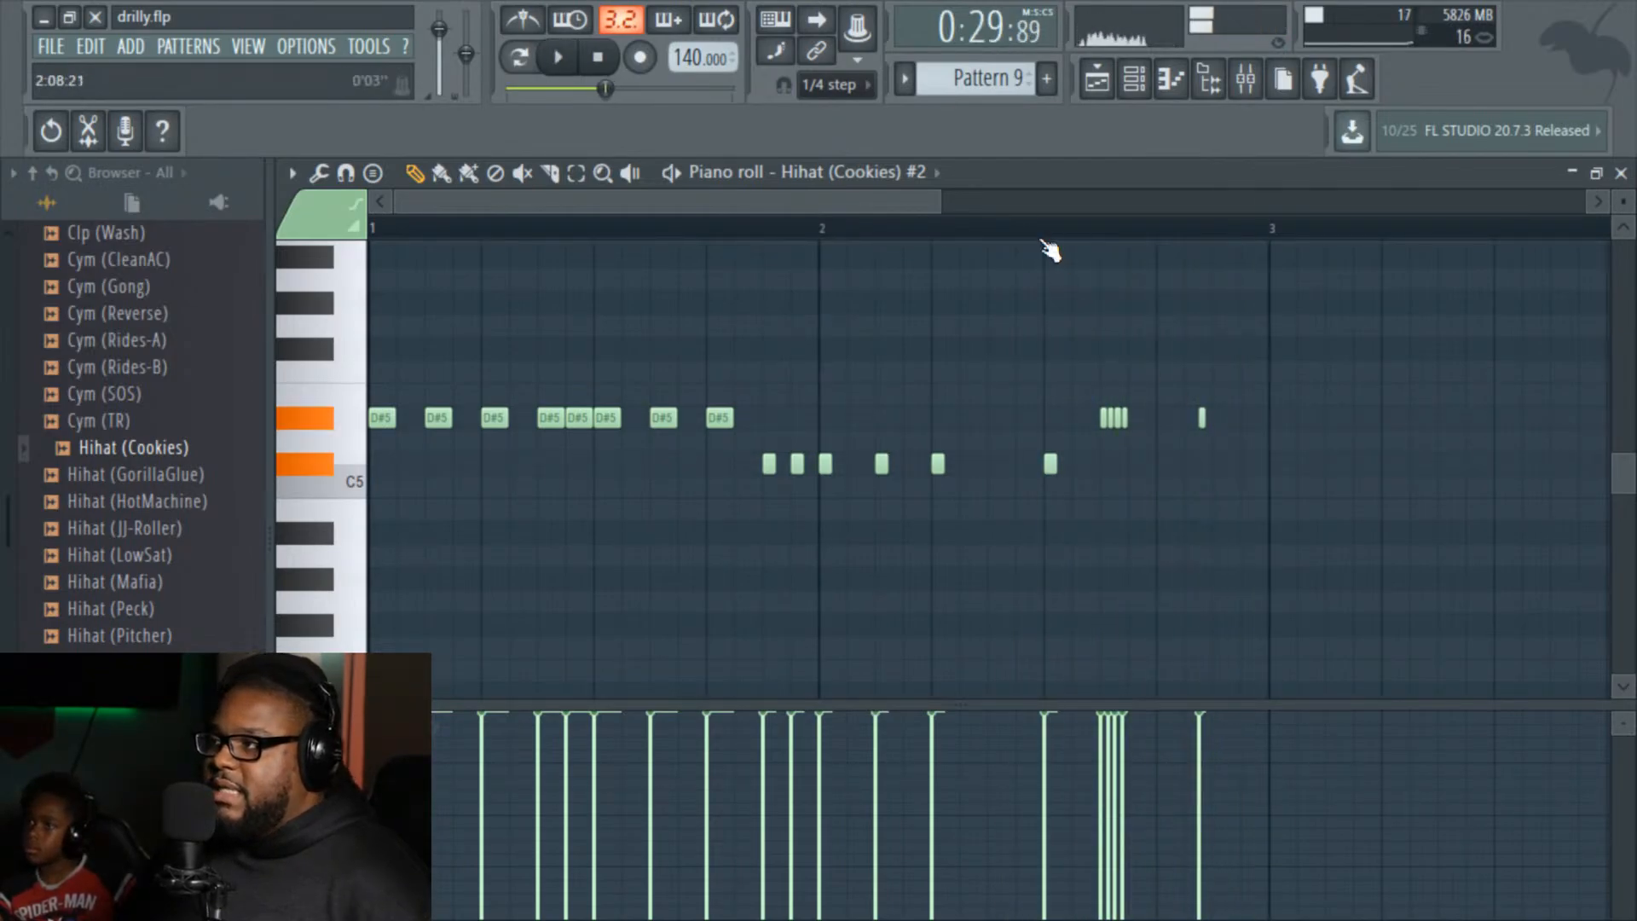
key("space")
key("space")
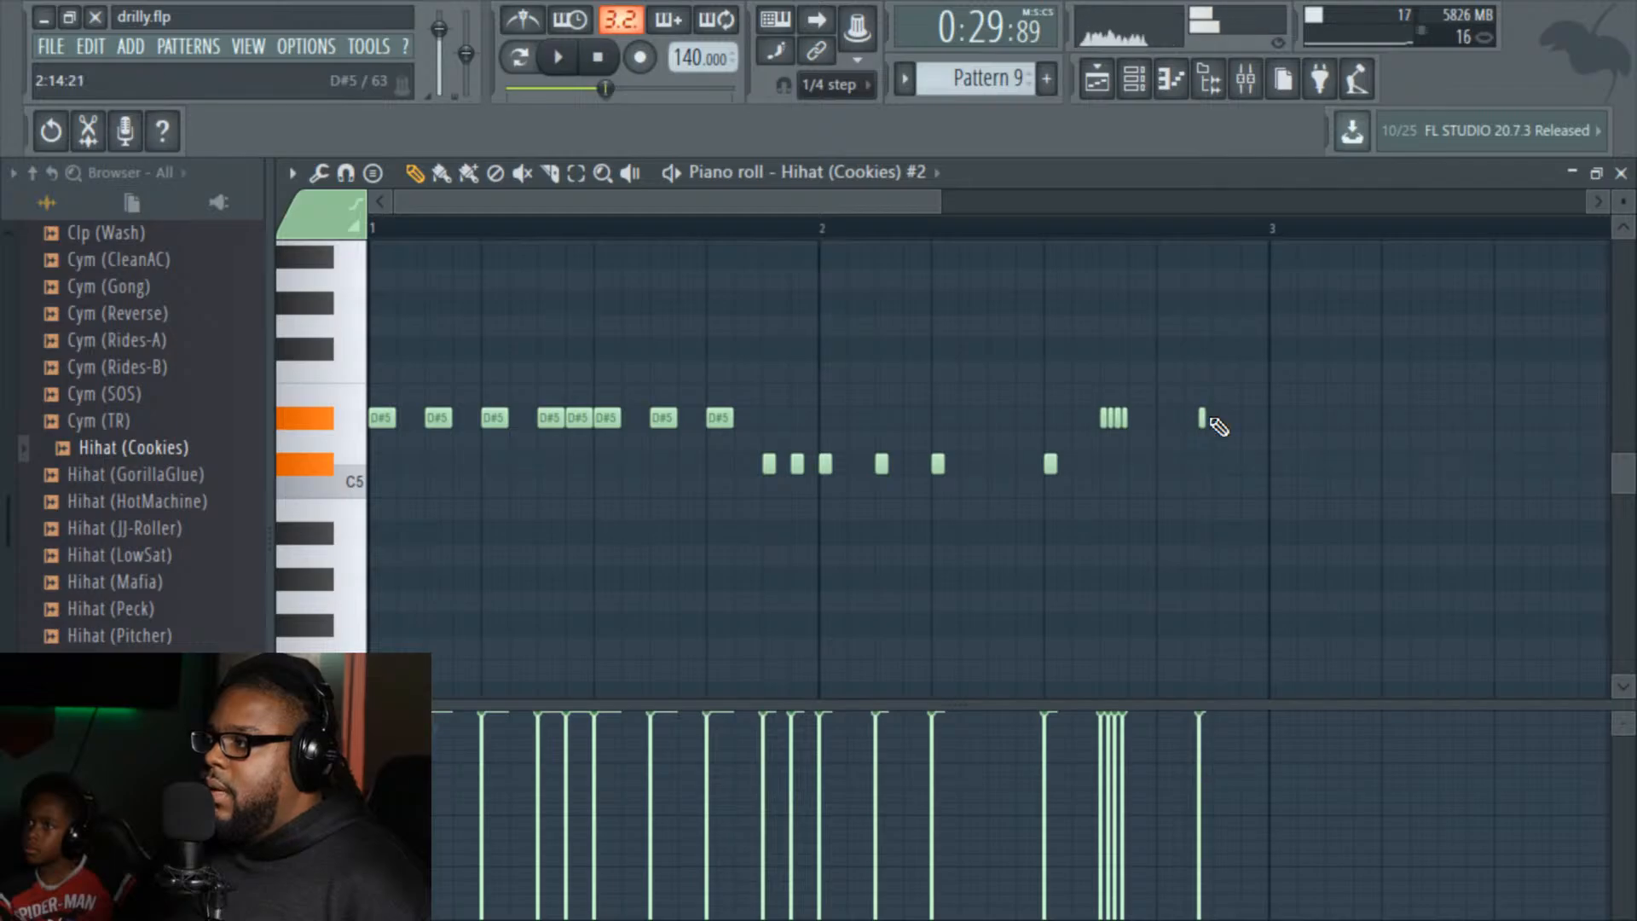
Step: Try the quarter-step D#5 note on step 15 of bar 2 instead, audition it and delete it
right_click(1202, 419)
left_click(1215, 417)
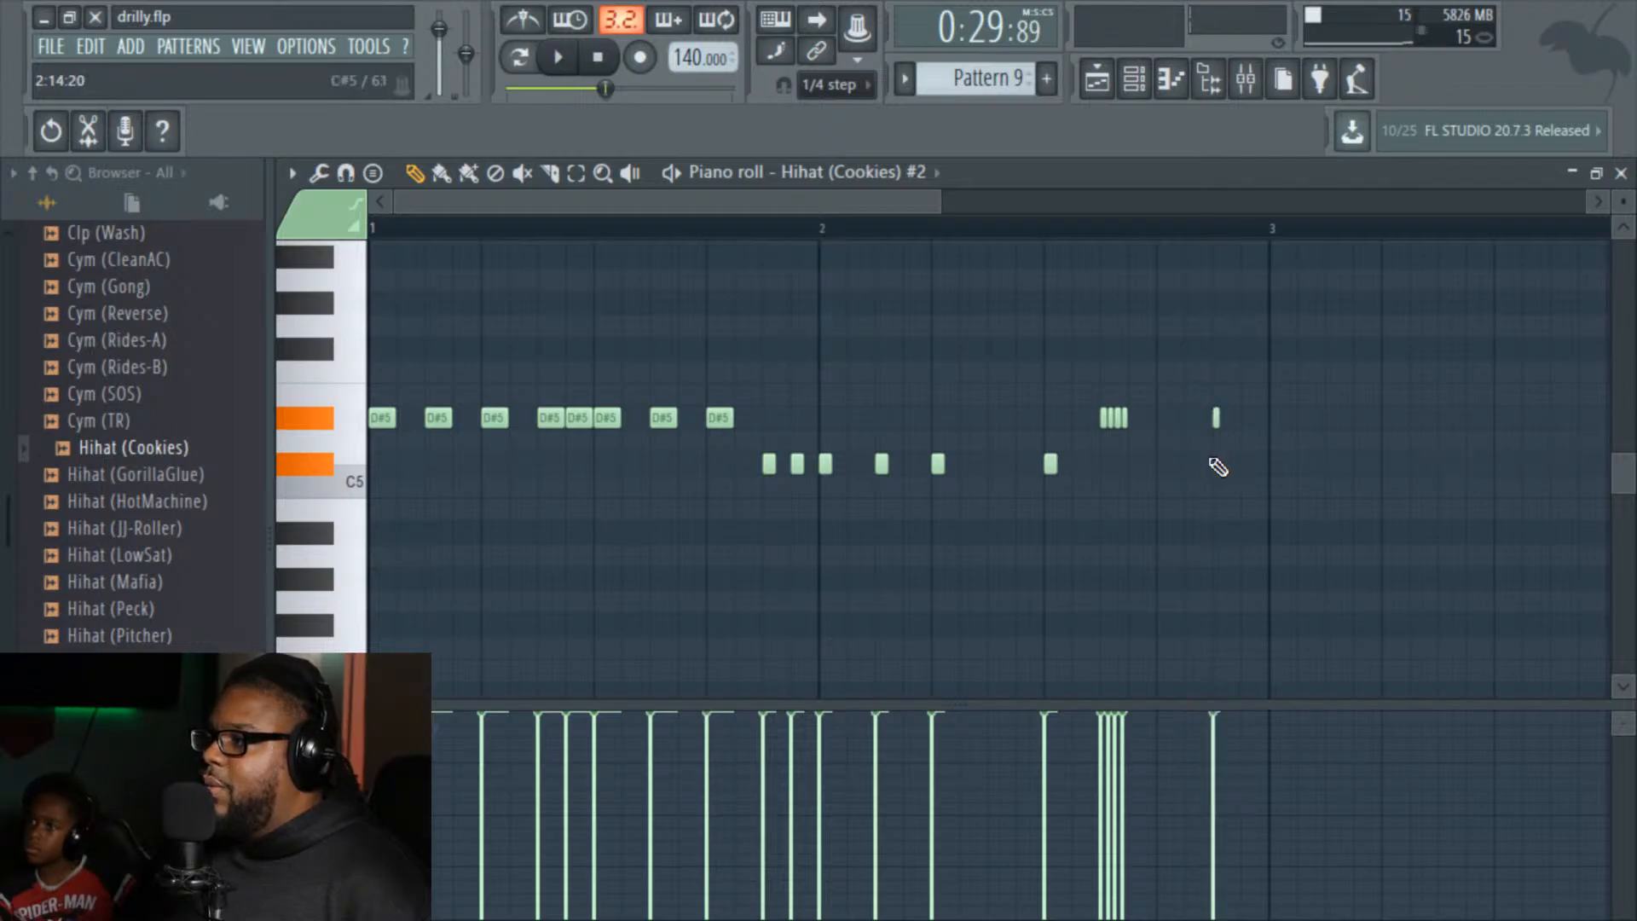
key("space")
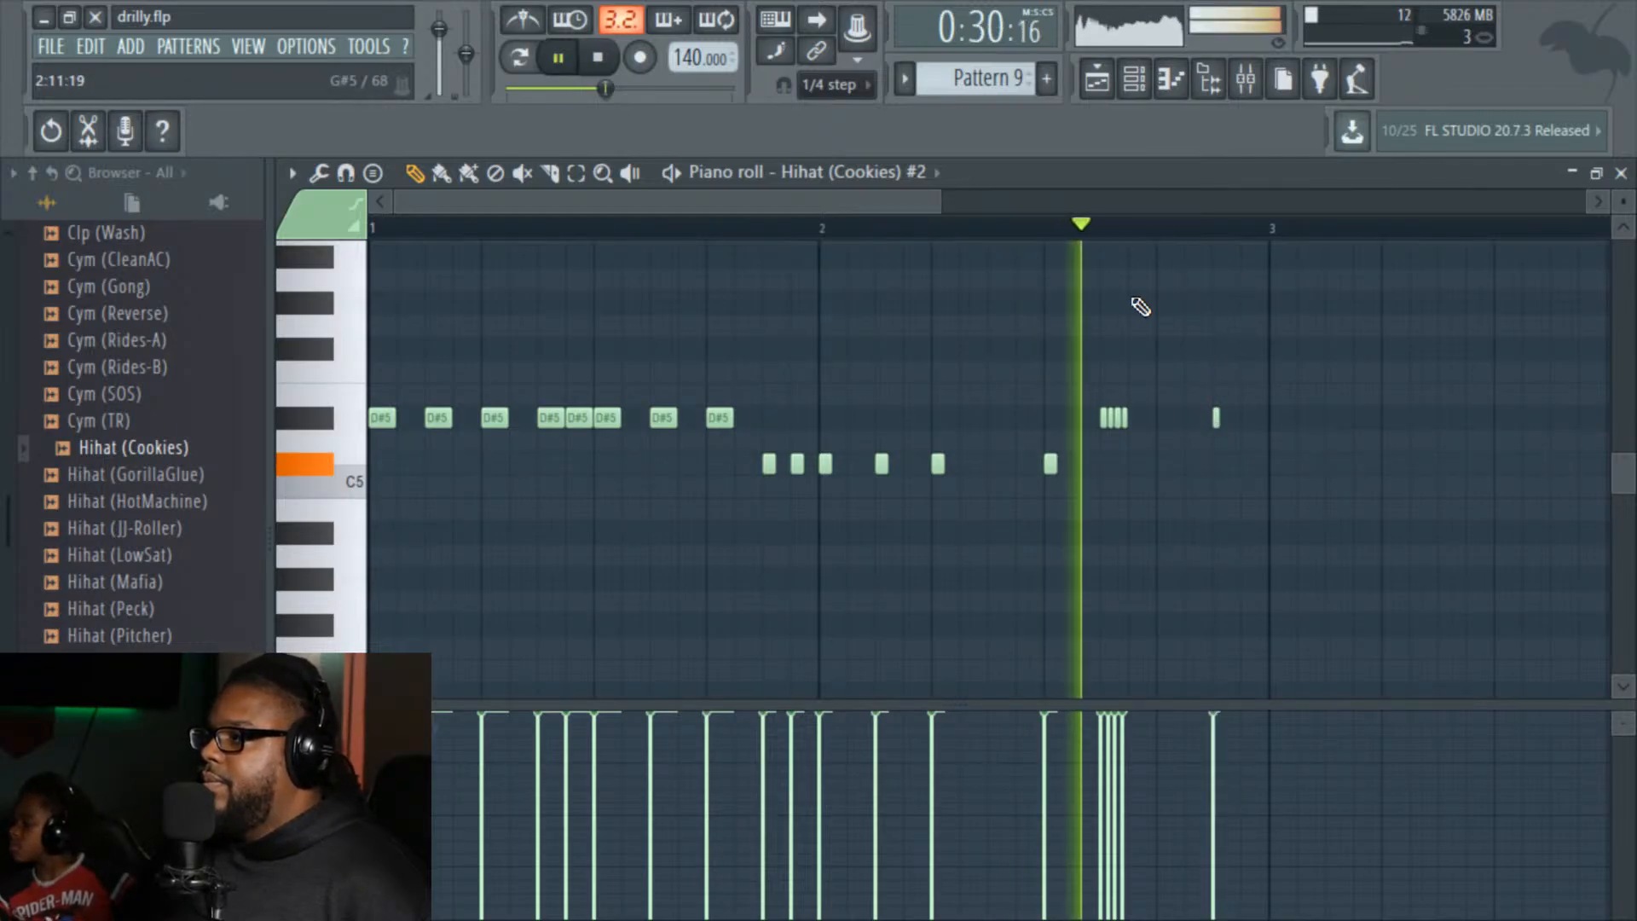
key("space")
right_click(1215, 418)
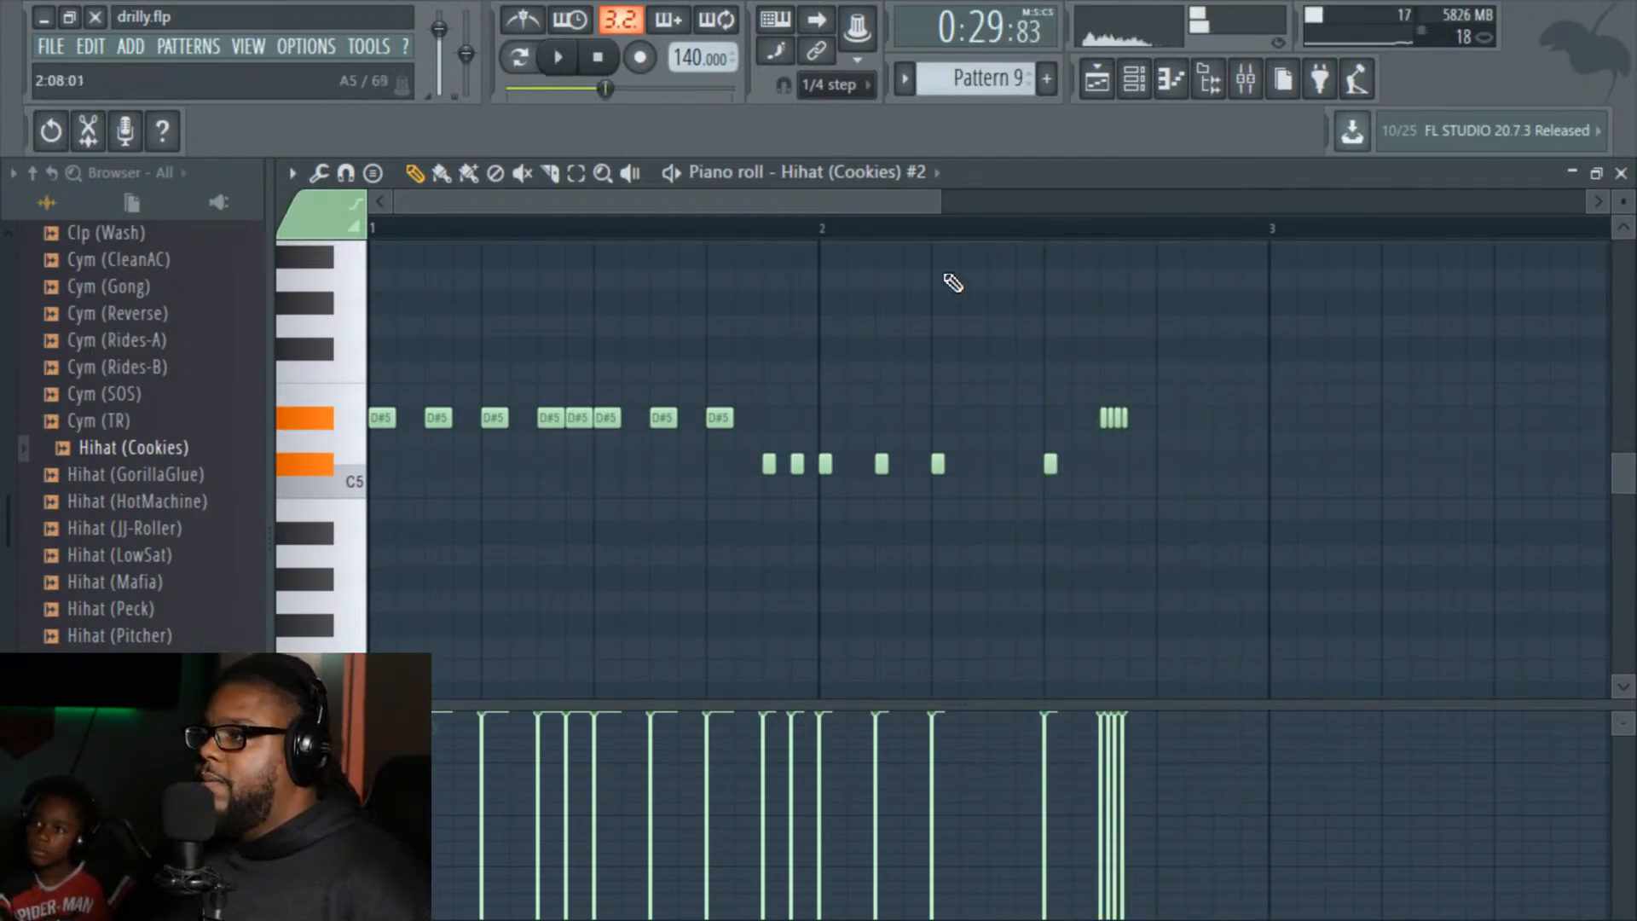
Step: Play the song from the start of the pattern to judge the hi-hat part together with the beat
left_click_drag(937, 201, 1502, 201)
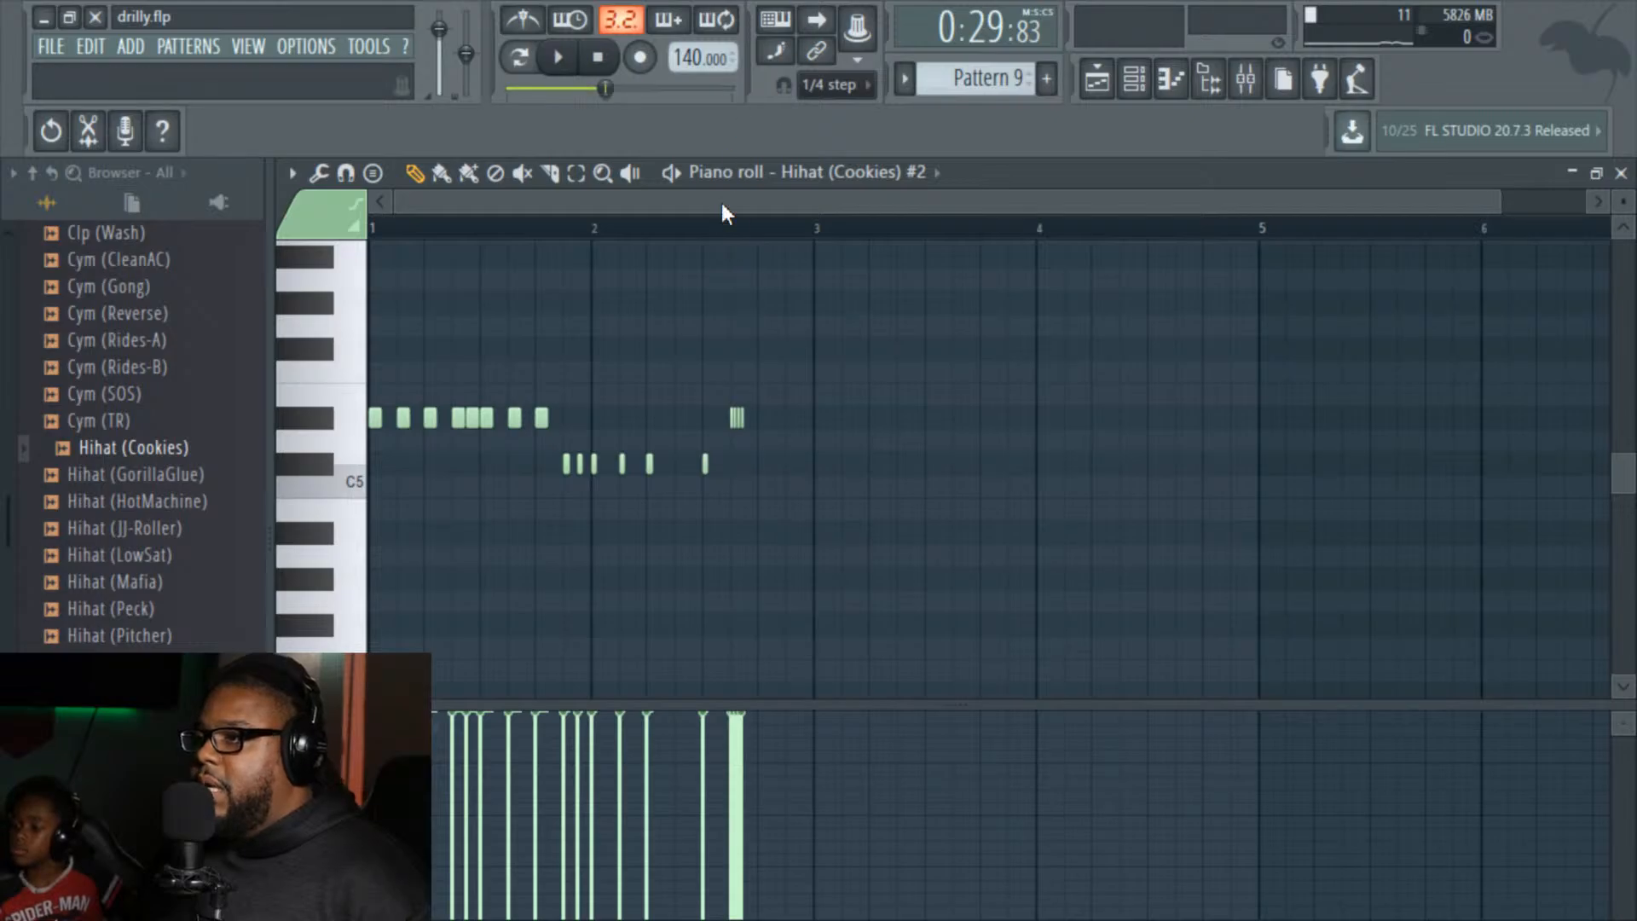
key("space")
key("space")
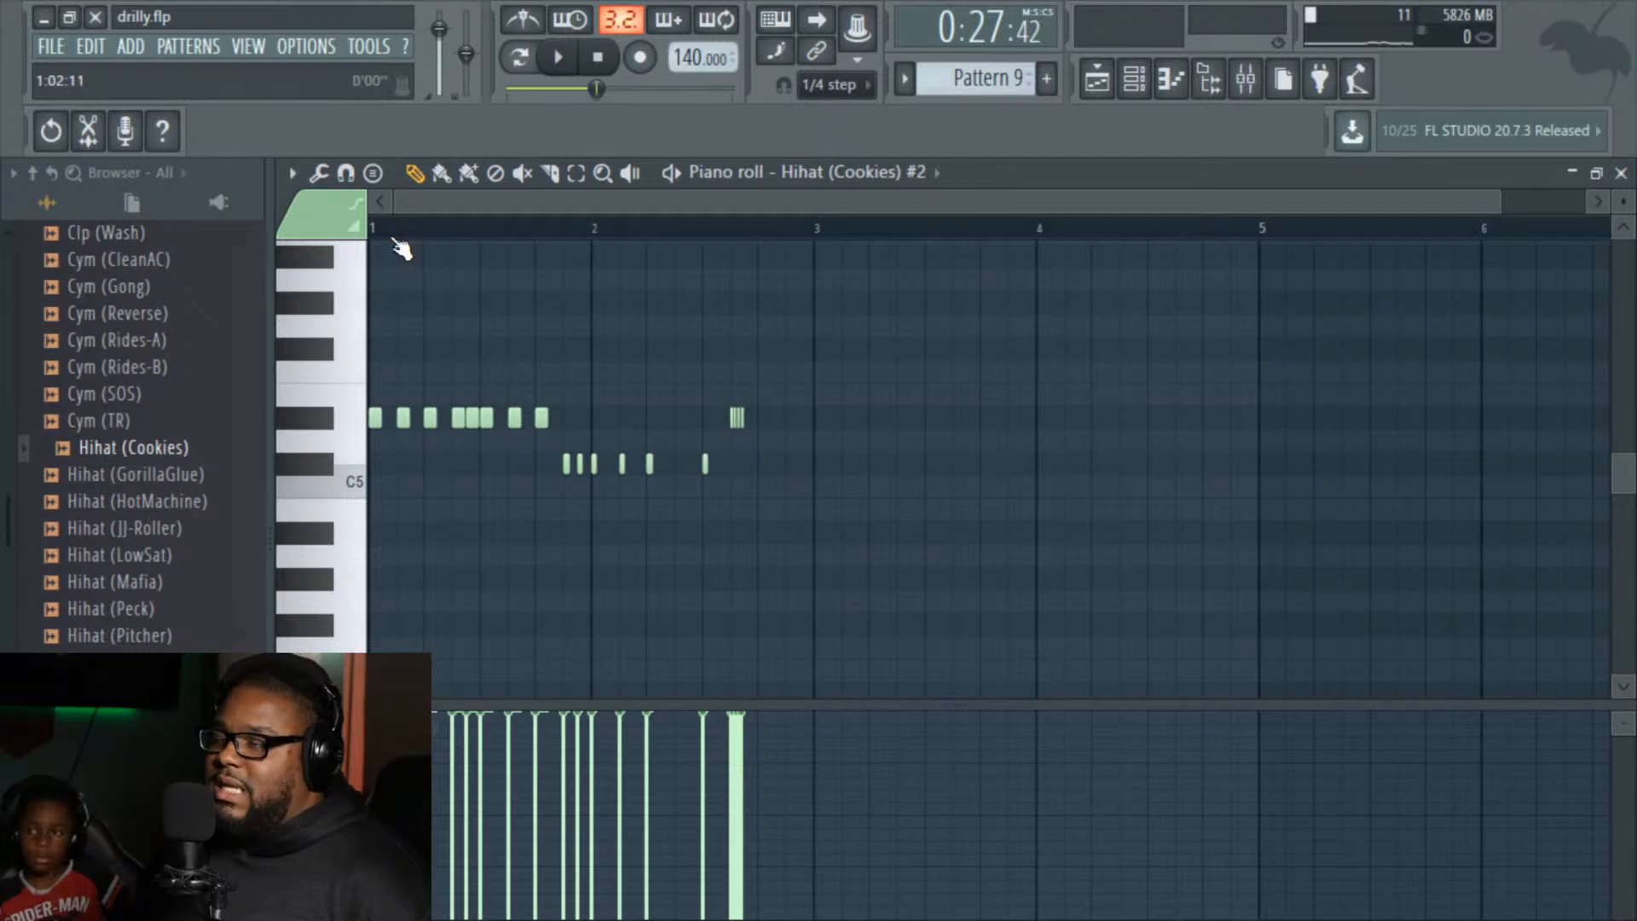
key("space")
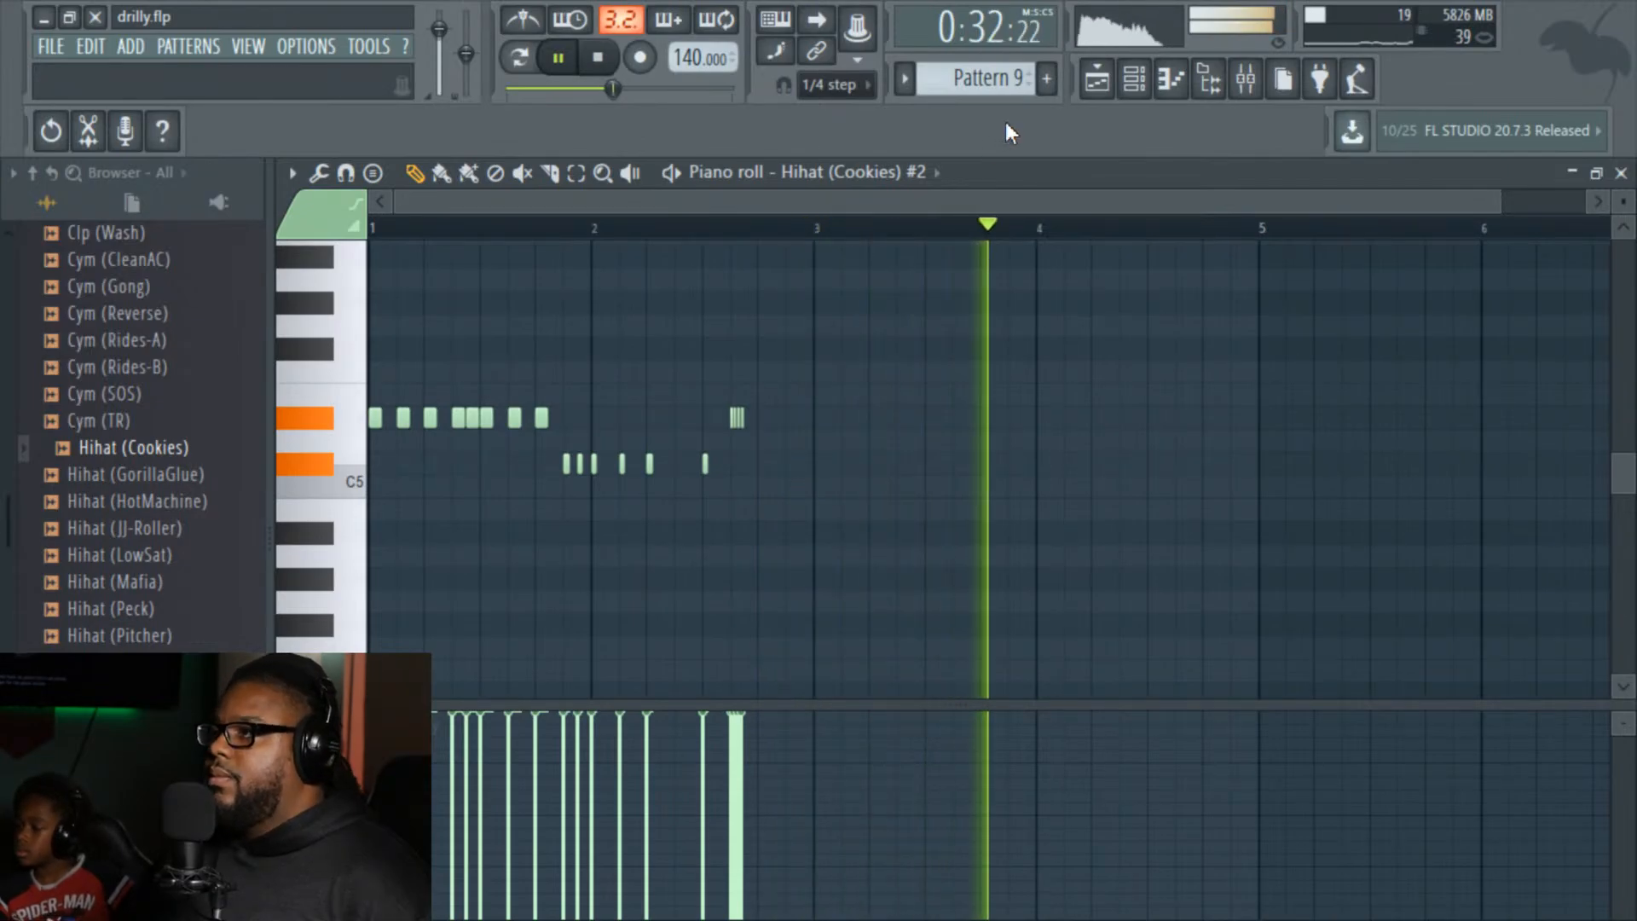
Step: Set the snap to Line and fill Track 9 of the playlist with Pattern 9 clips from bar 19 up to bar 41
left_click(858, 84)
left_click(860, 106)
key("space")
left_click(1097, 79)
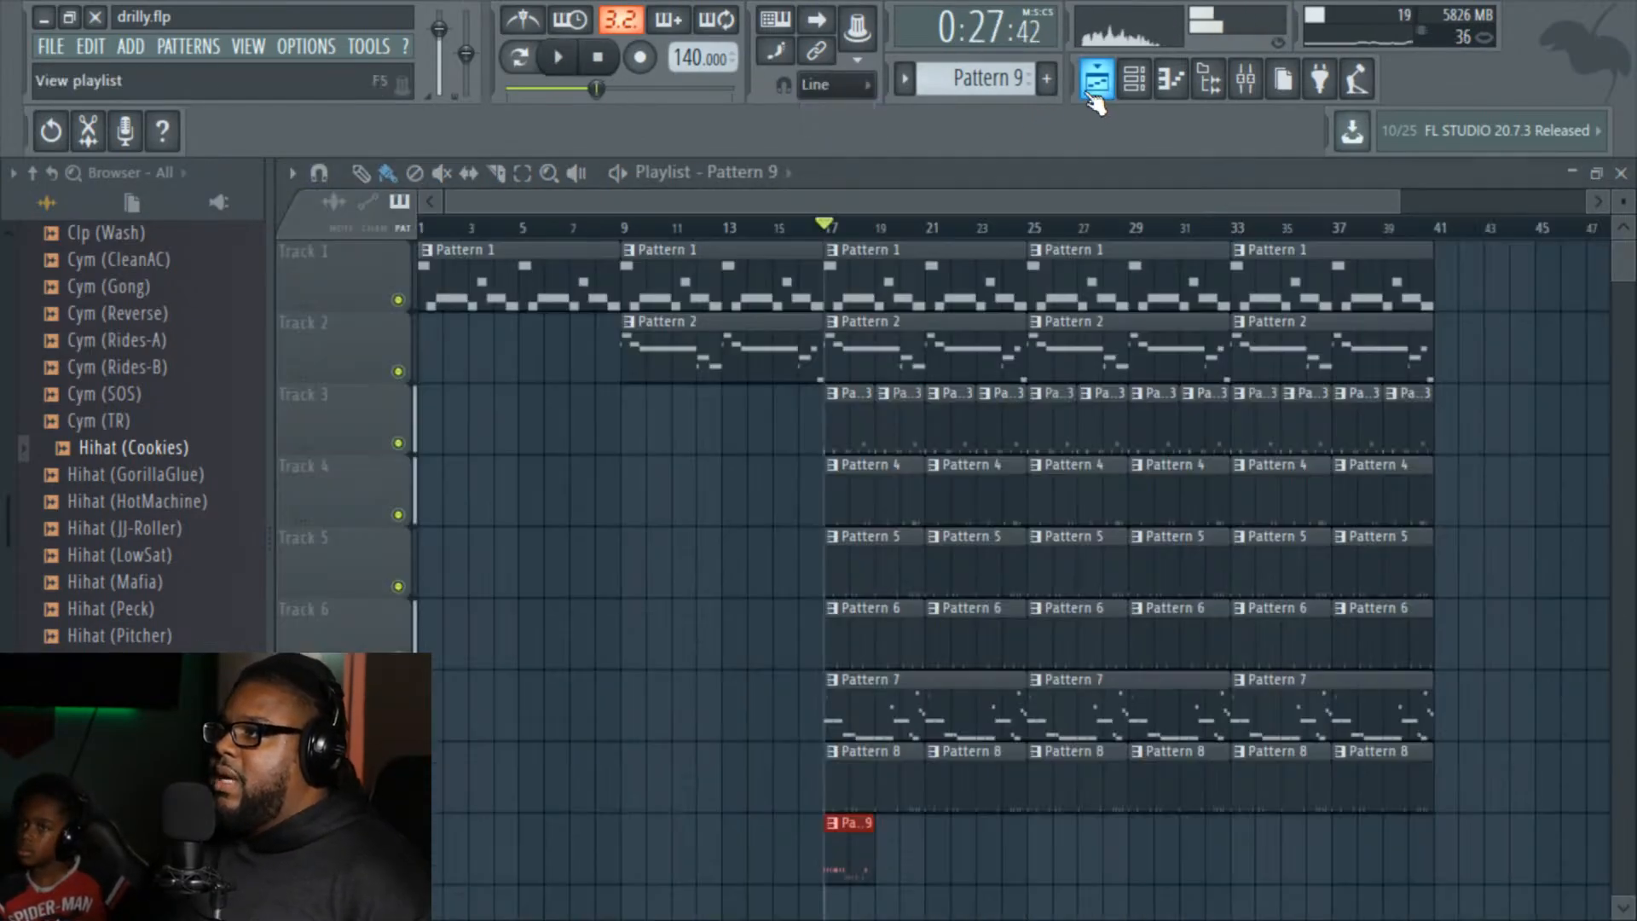
left_click(889, 849)
left_click_drag(890, 852, 1398, 847)
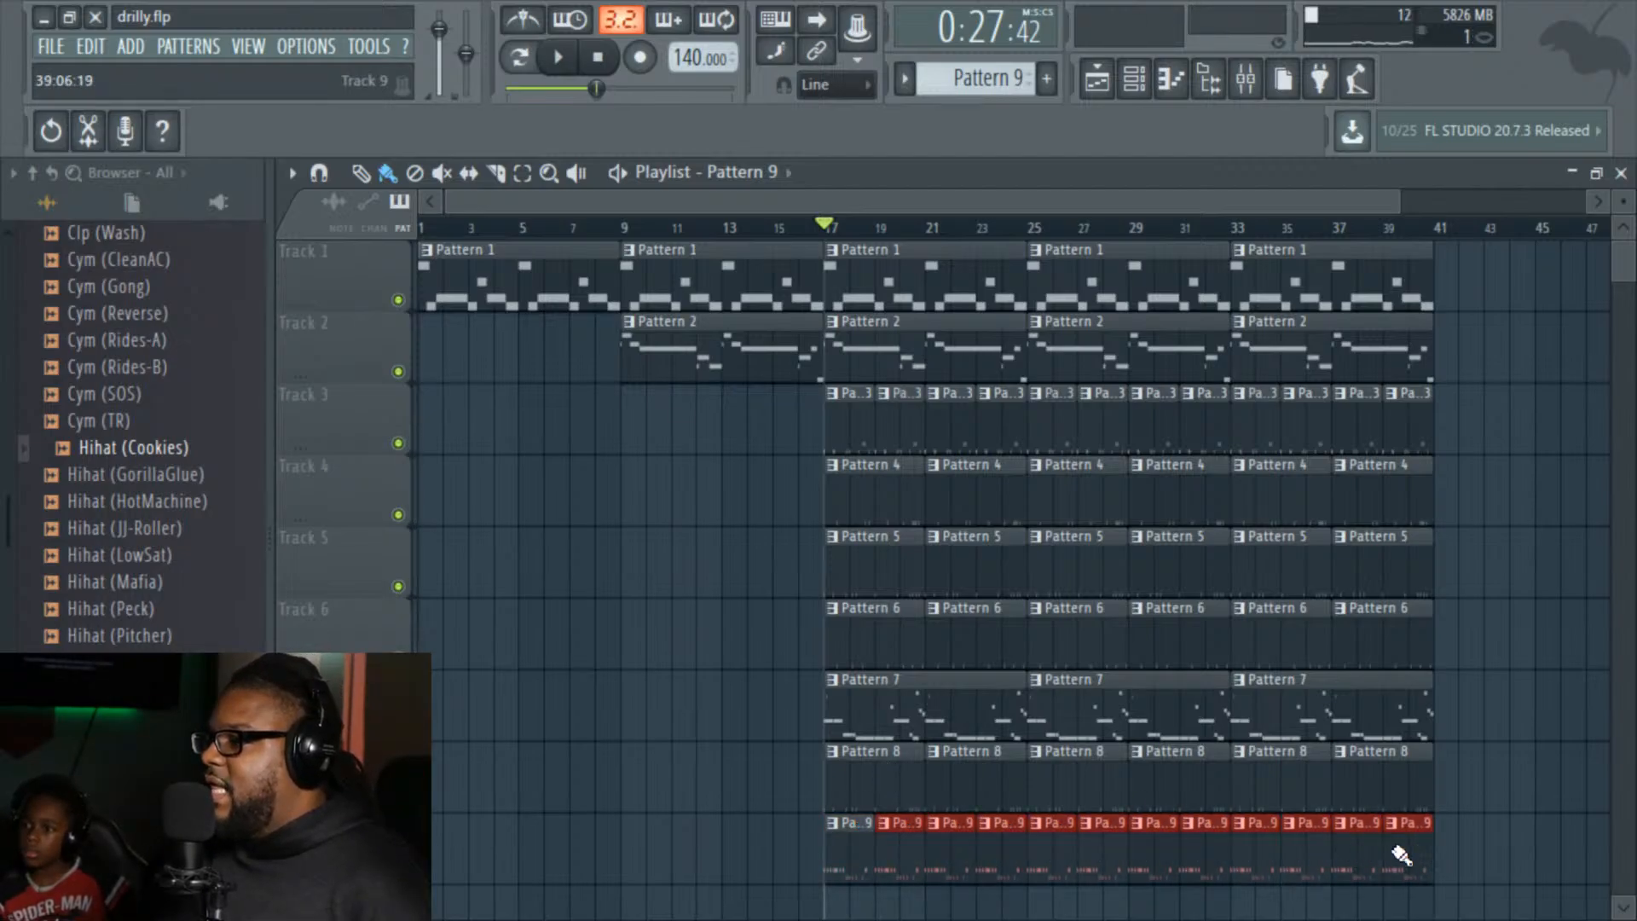
Step: Play the arrangement from bar 17 and save the project
key("space")
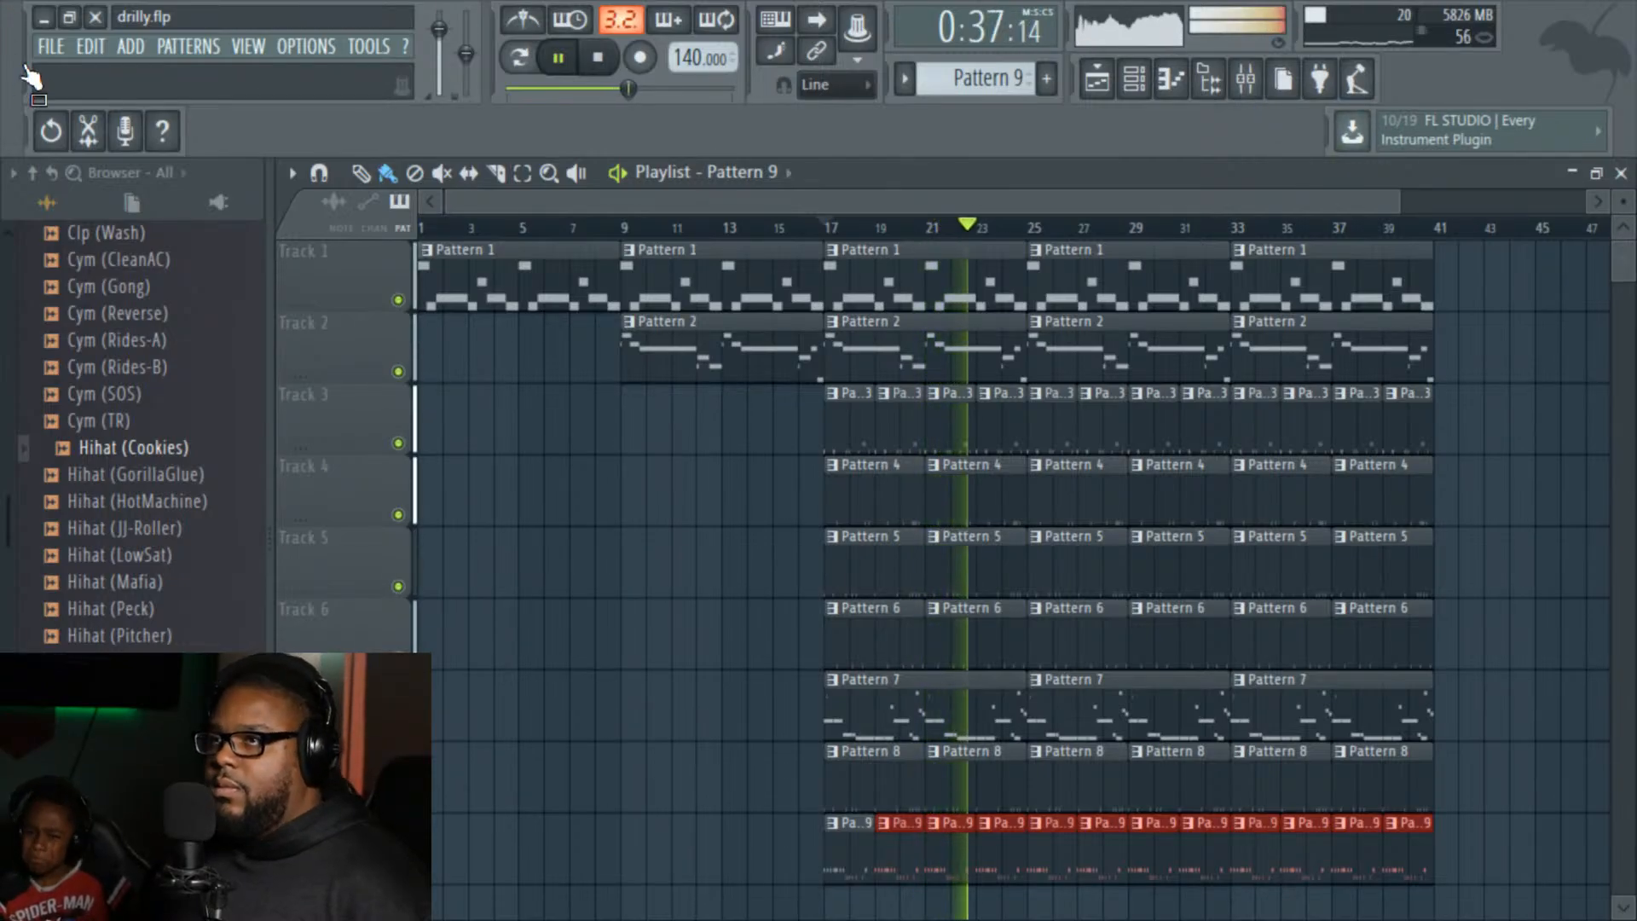
left_click(43, 46)
left_click(87, 162)
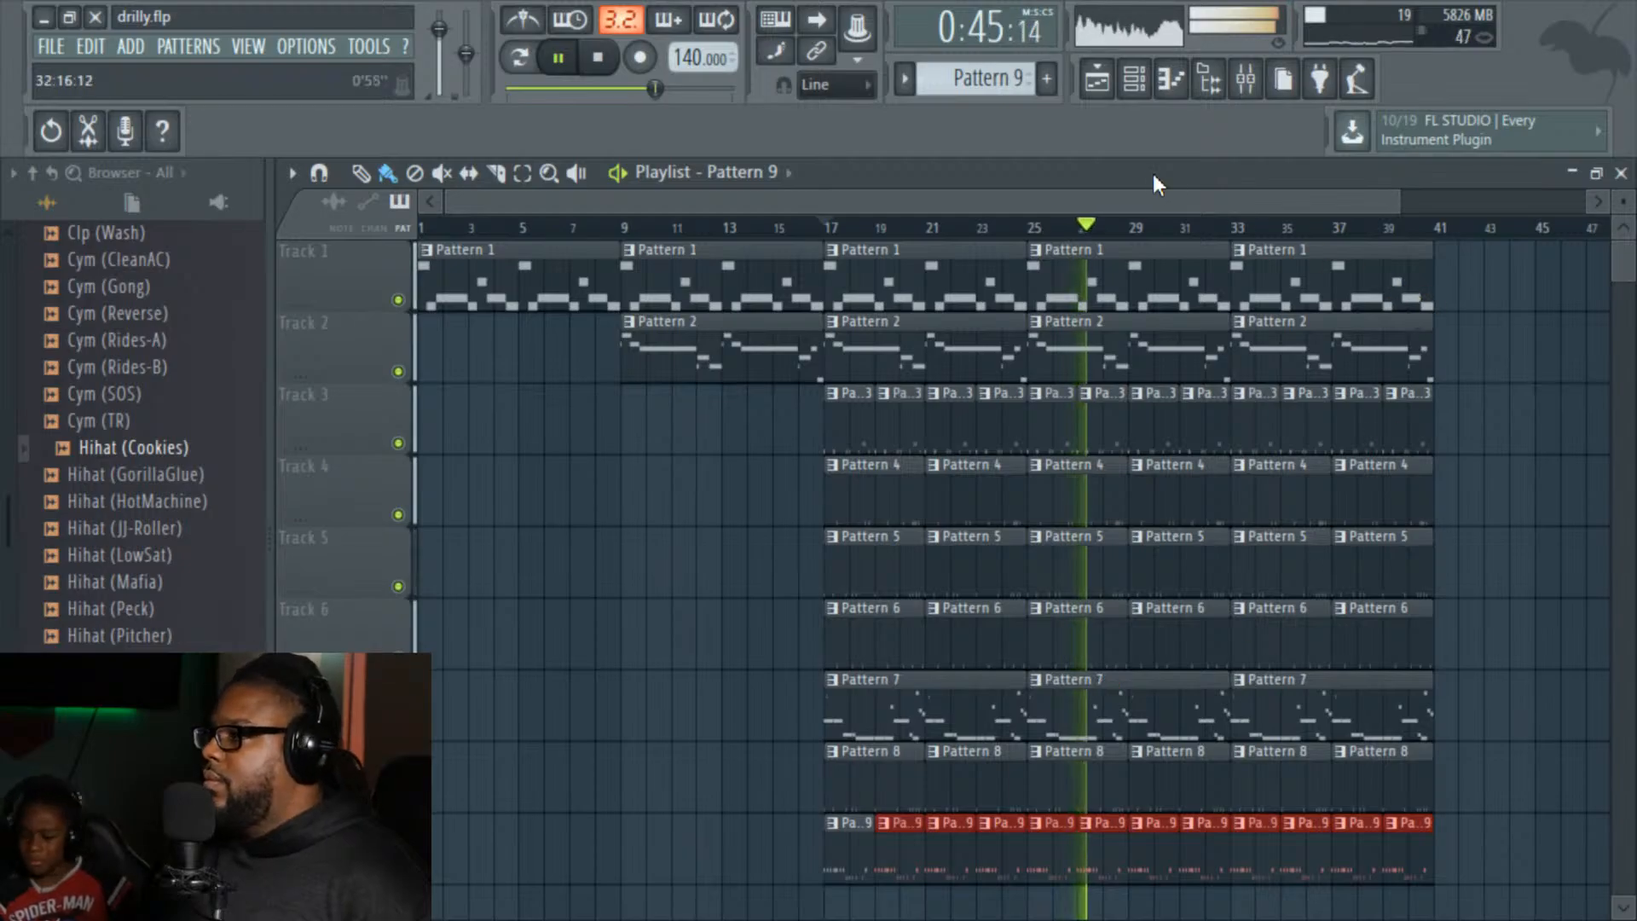
Step: Copy the clips between bars 33 and 41 on Tracks 1 to 9 and paste them at bar 41
left_click_drag(1036, 203, 1301, 213)
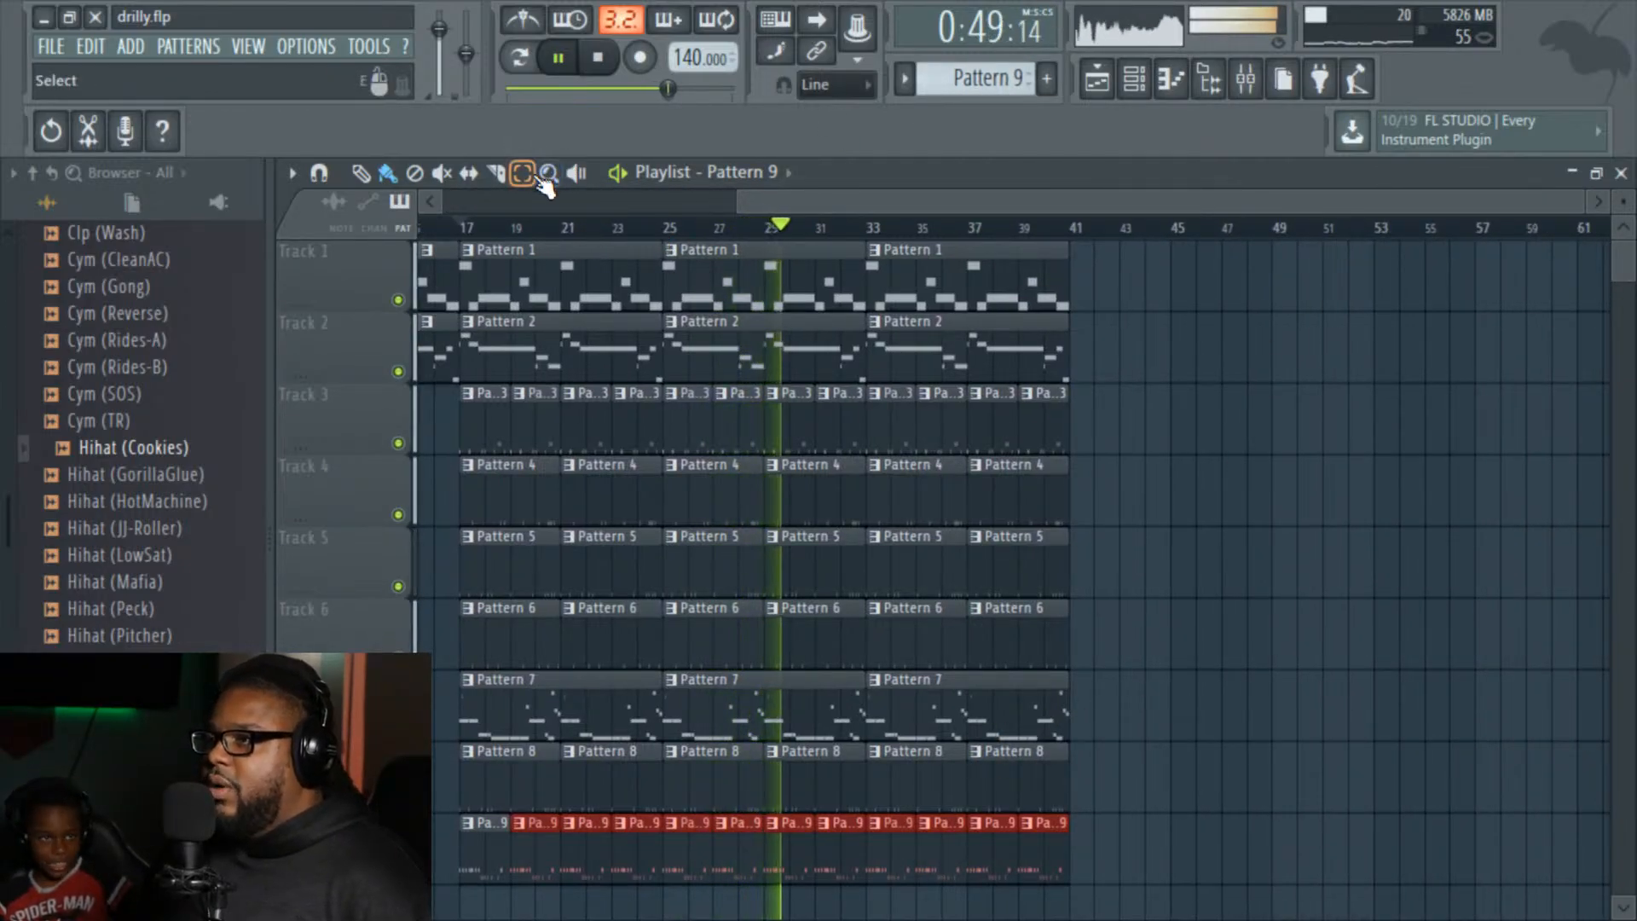
left_click_drag(892, 897, 1099, 51)
key("space")
left_click(91, 52)
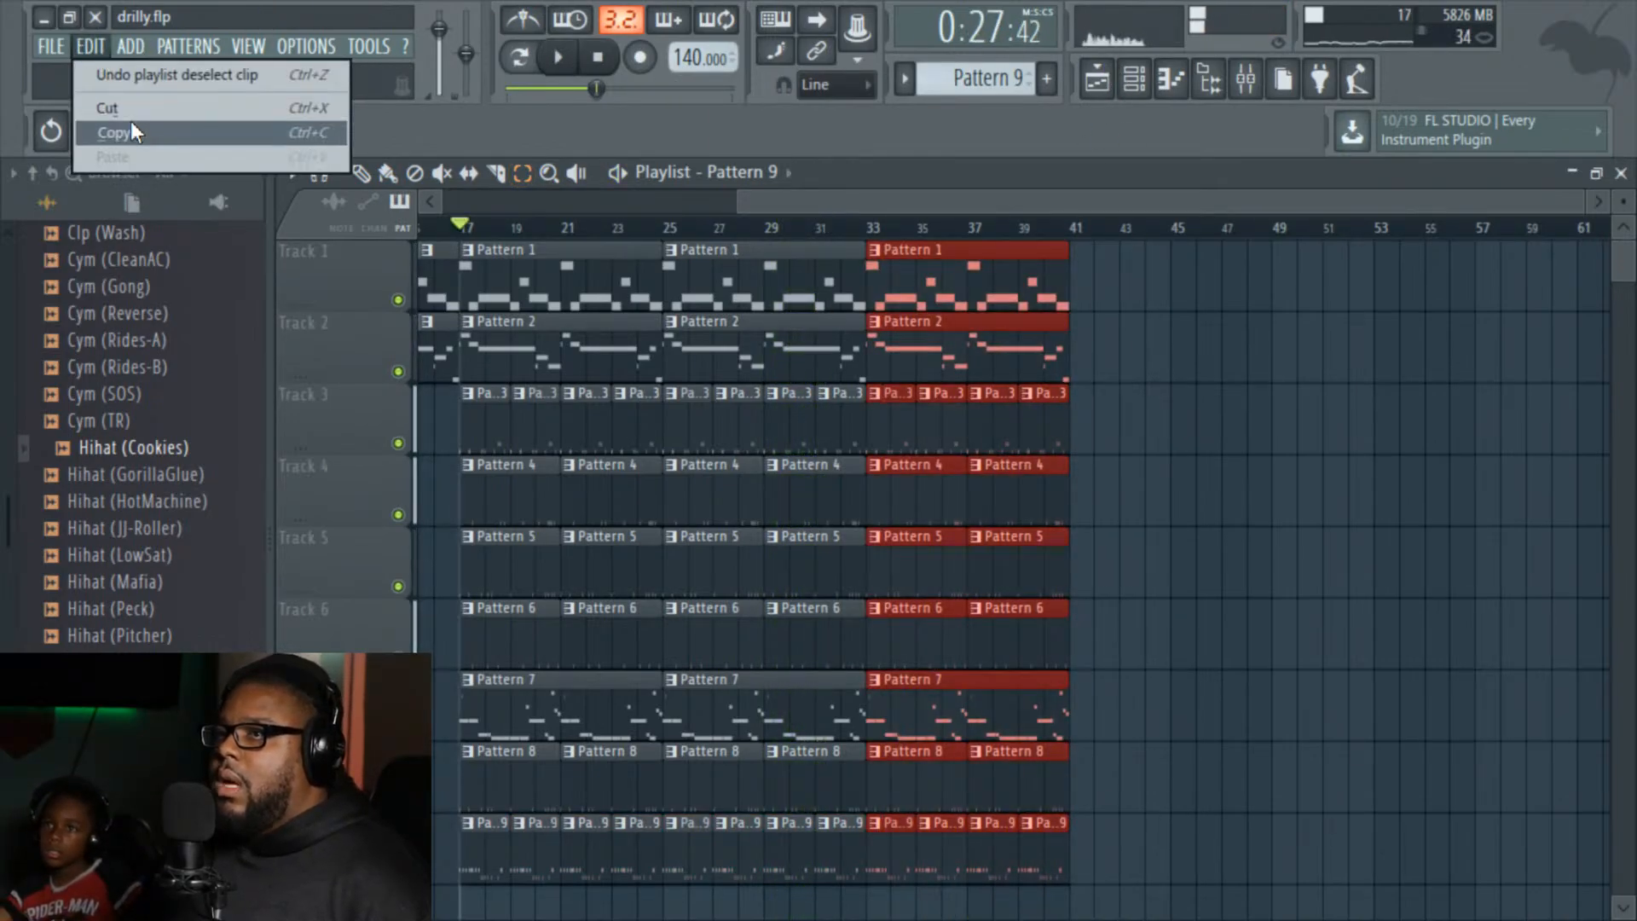
left_click(130, 128)
left_click_drag(759, 197, 1299, 205)
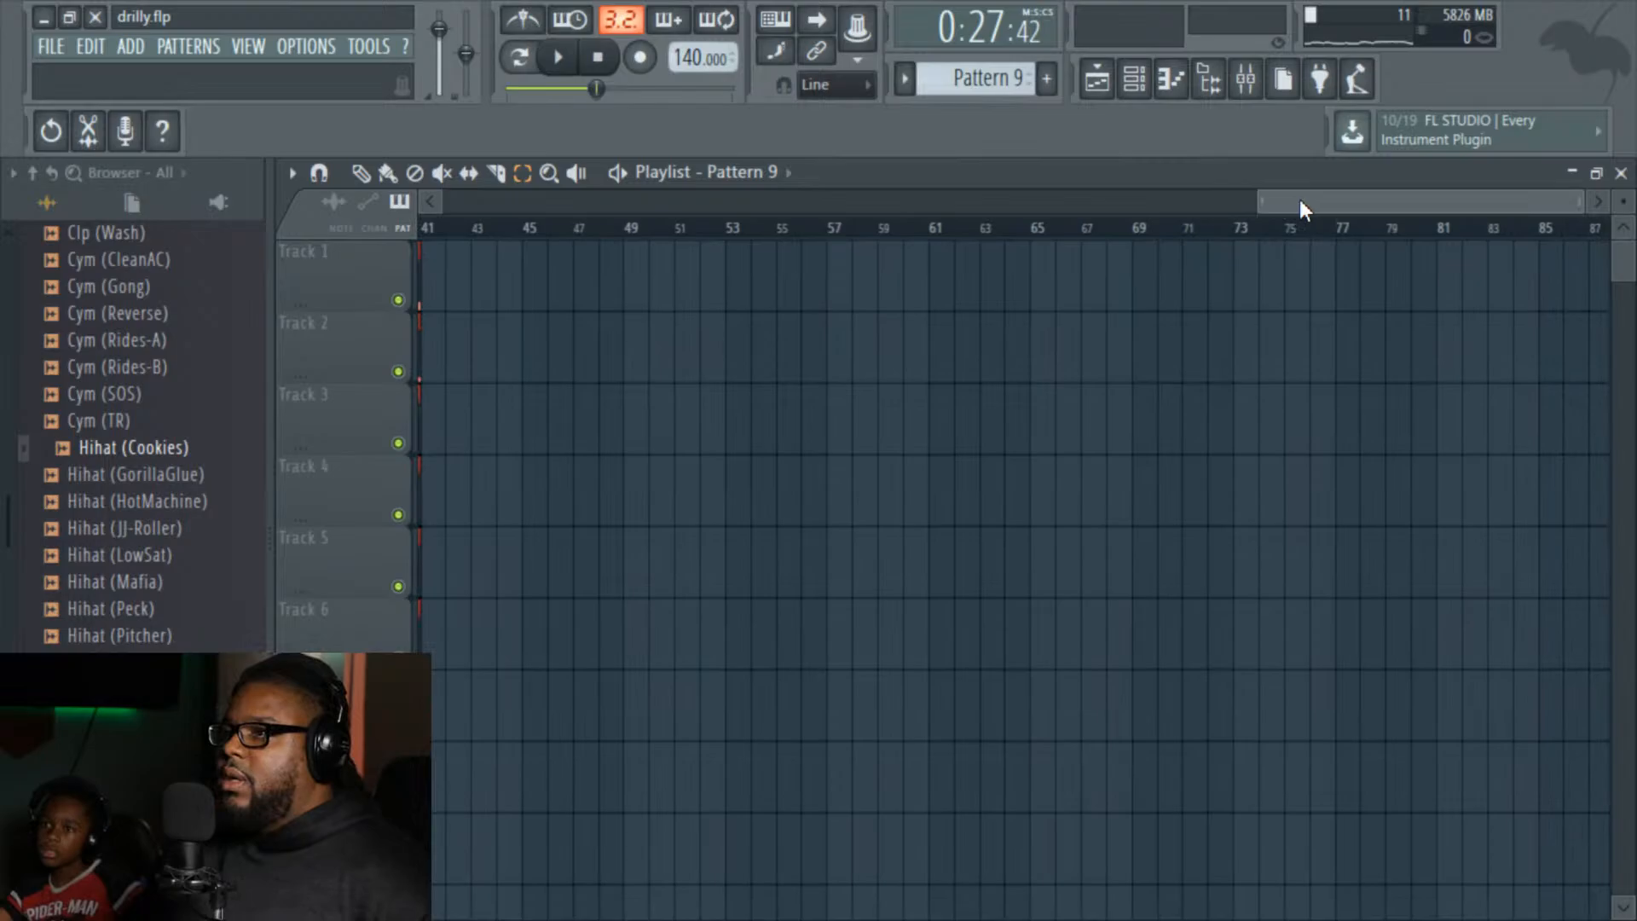
left_click(91, 47)
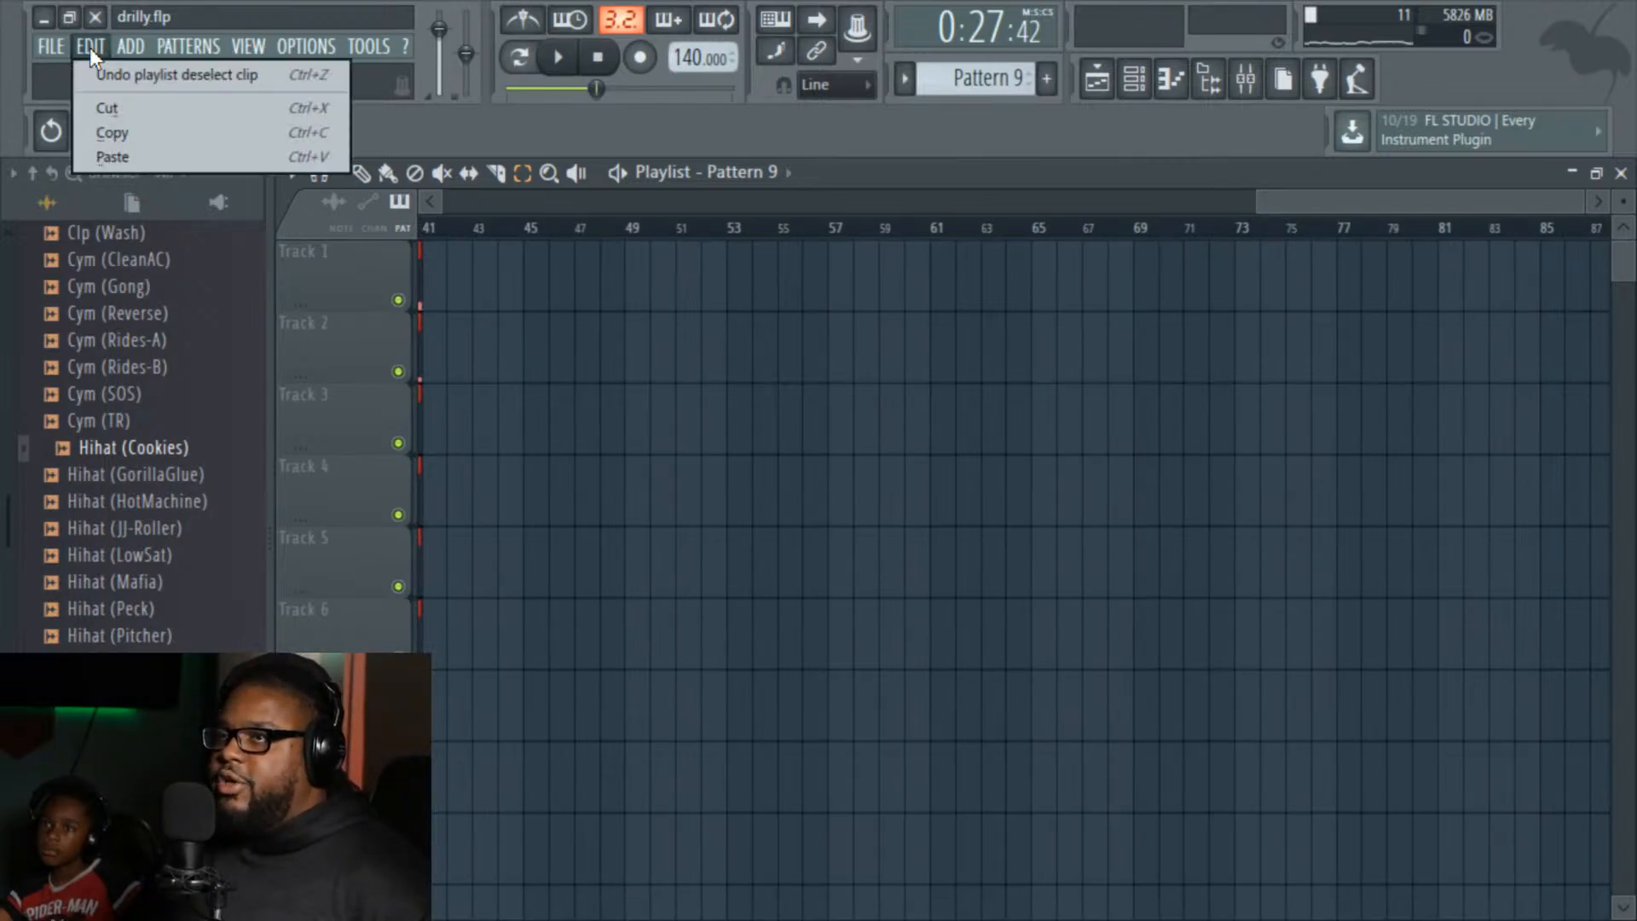
left_click(145, 157)
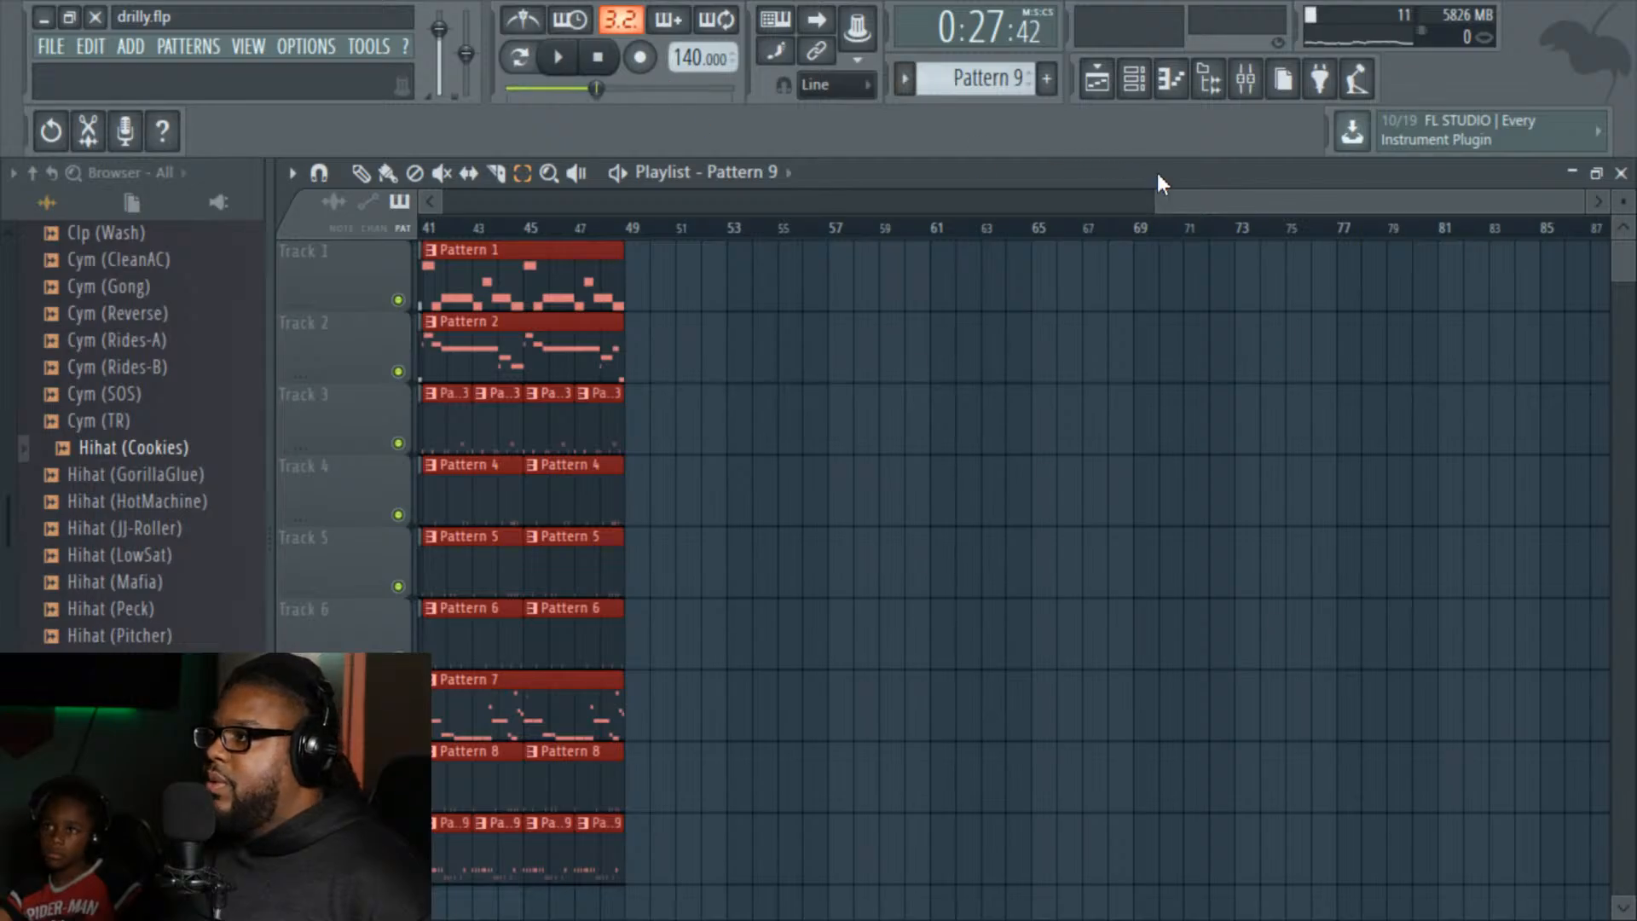
Step: Play from bar 32 and delete the Pattern 9 clips on Track 9 from bar 33 to bar 49
left_click_drag(1158, 196, 959, 205)
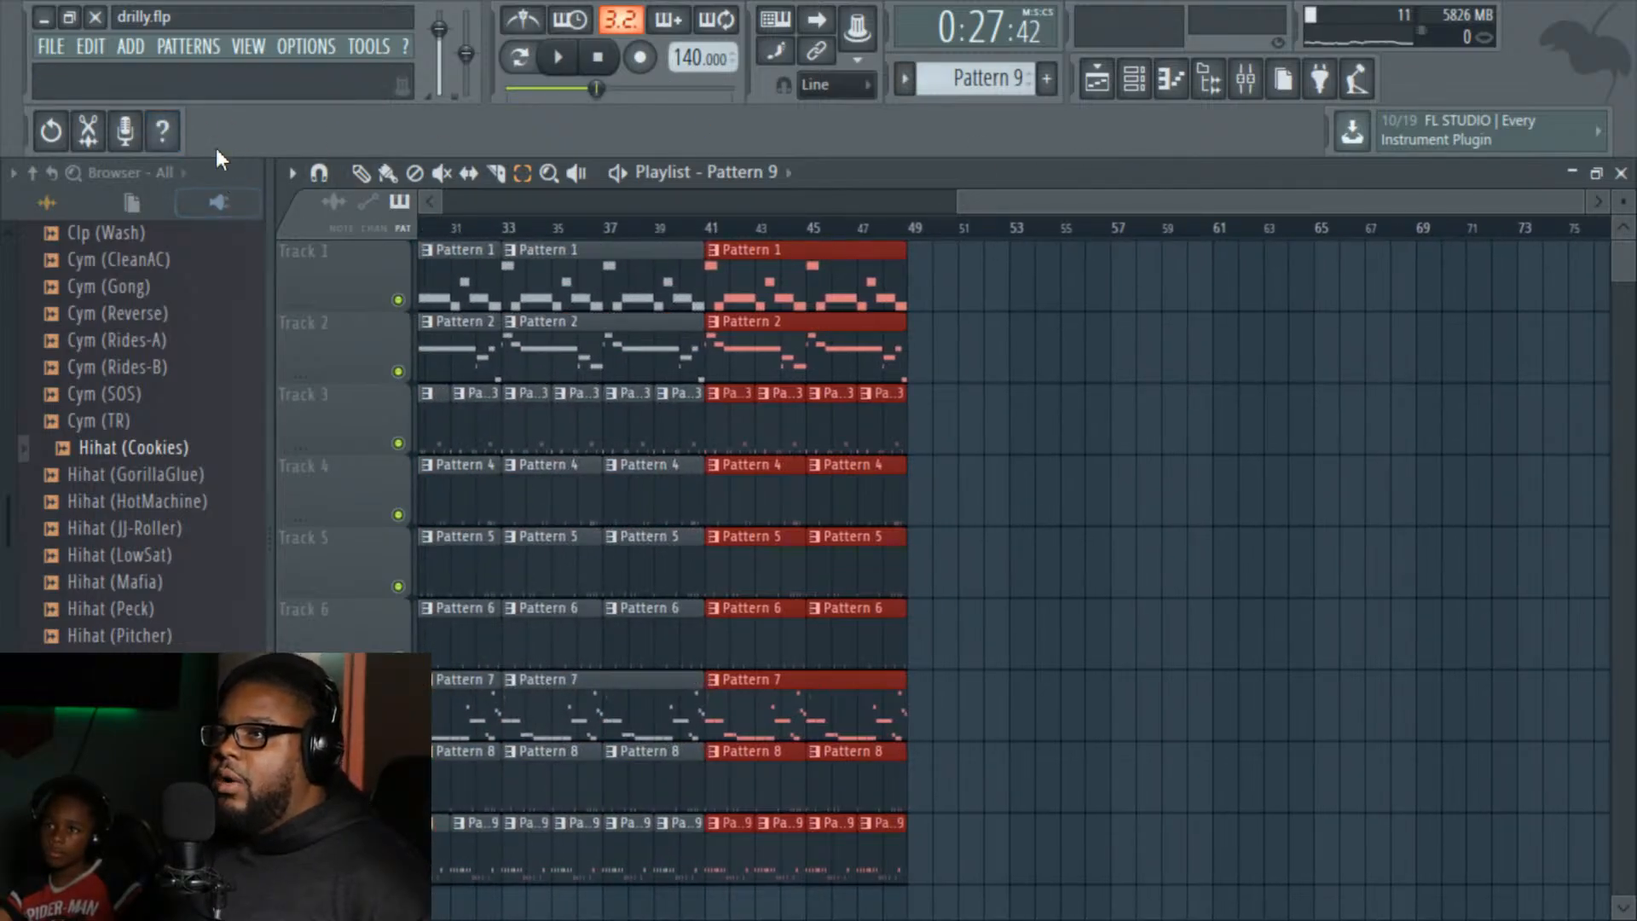
left_click(360, 173)
scroll(1011, 760, "down", 2)
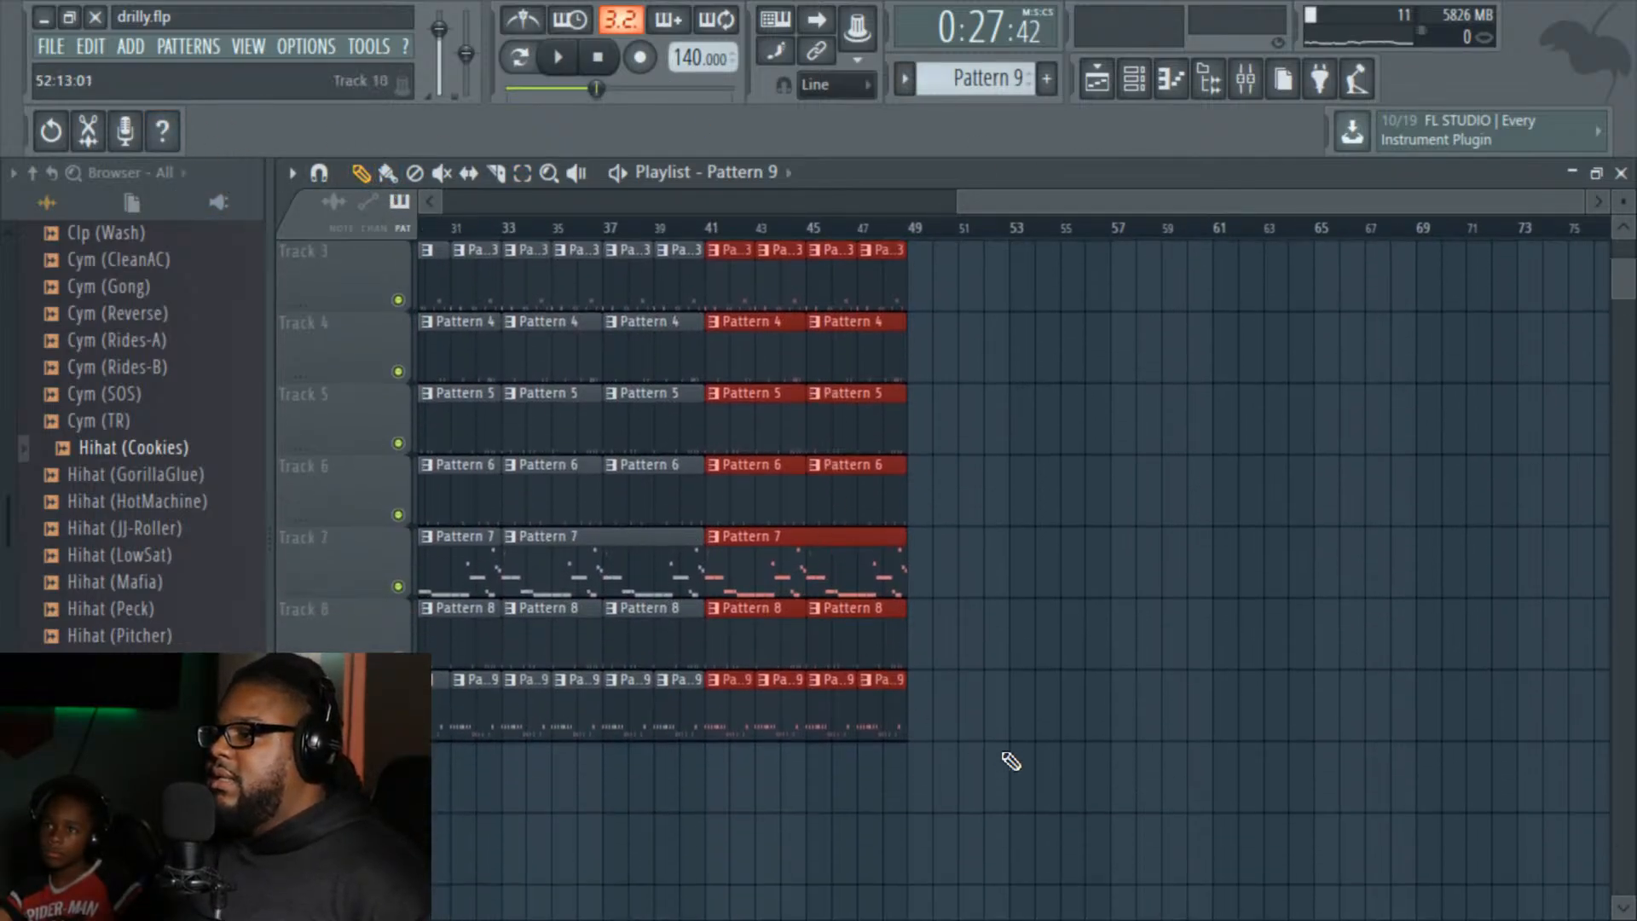
left_click_drag(1140, 209, 907, 235)
left_click(818, 234)
key("space")
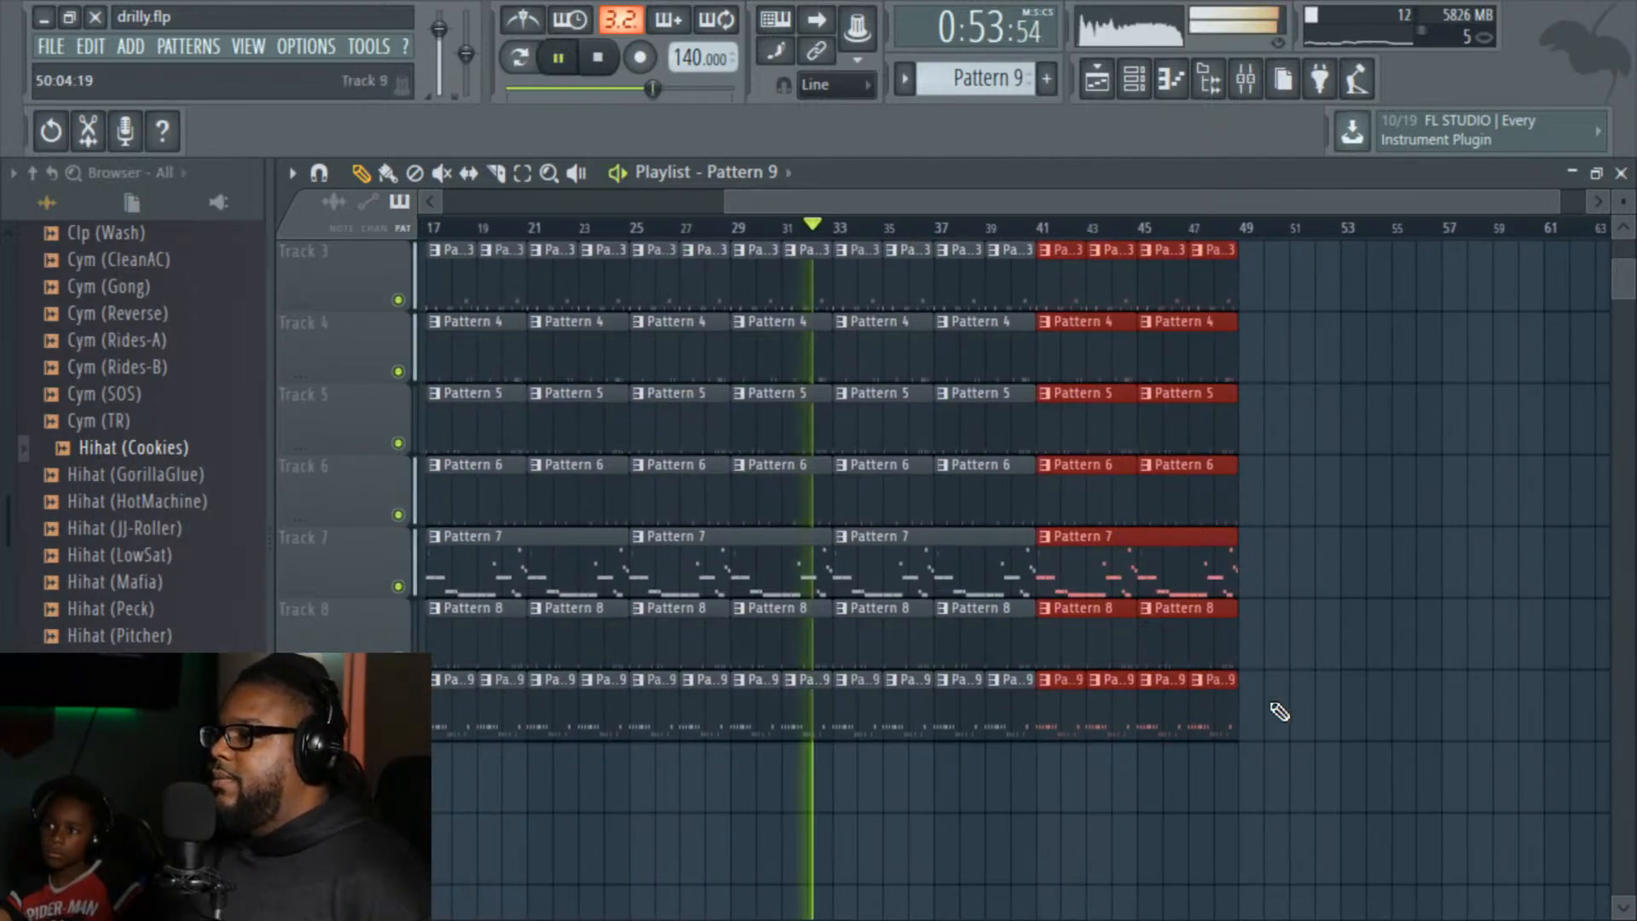
left_click_drag(1075, 707, 877, 704)
key("space")
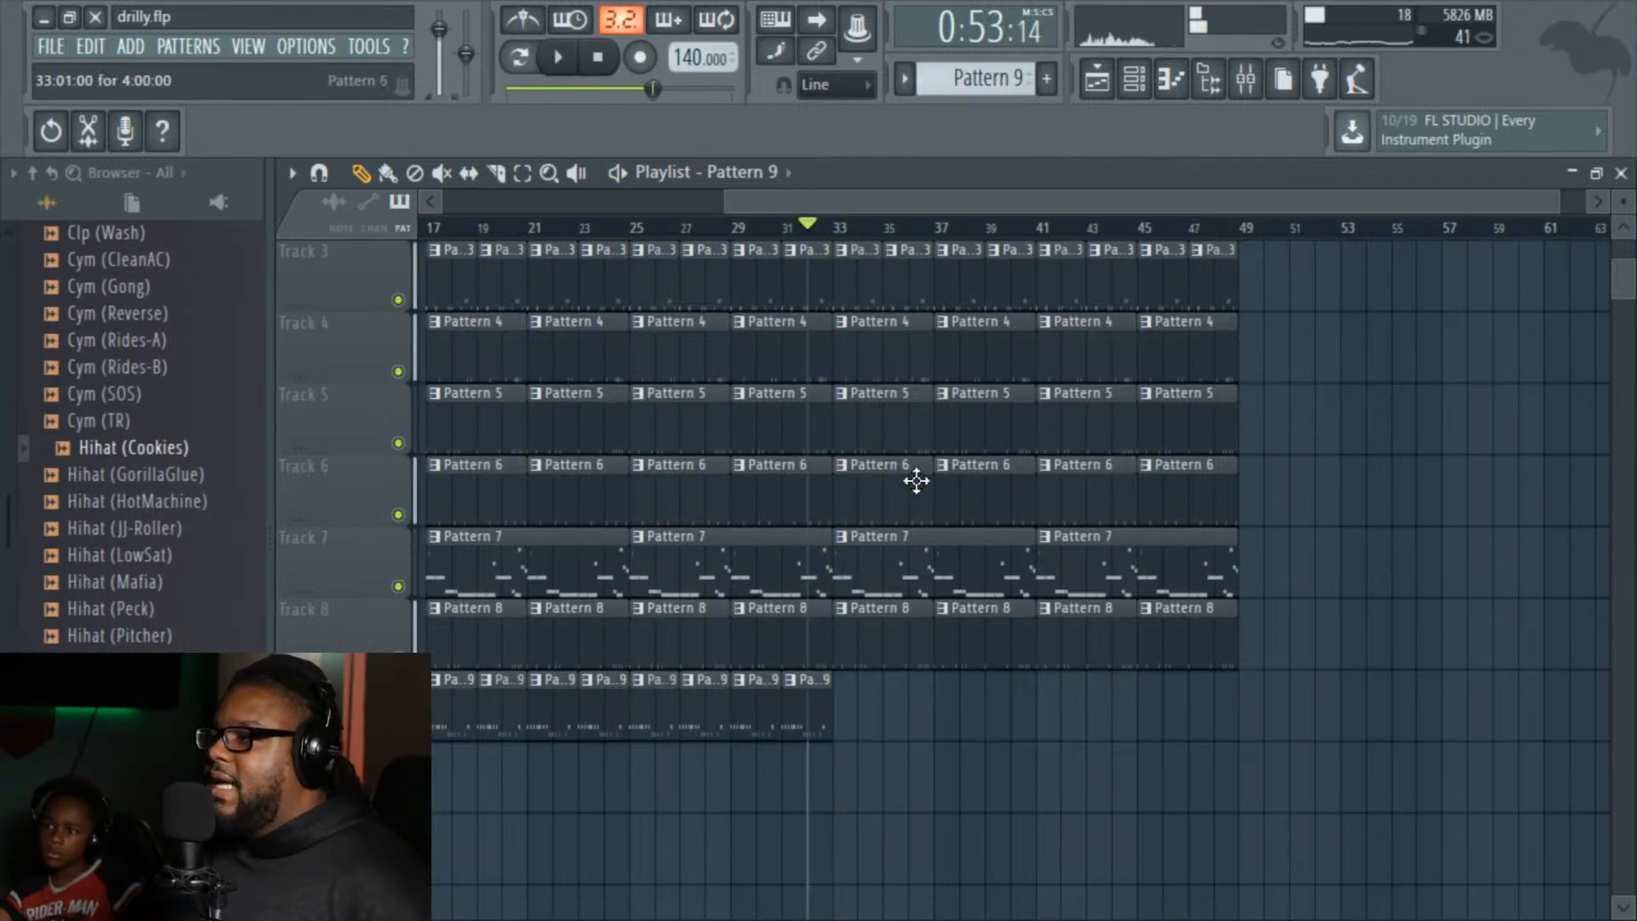
Step: Try playing from bar 32 without the Pattern 5 clip at bar 33 and the Pattern 8 clips between bars 33 and 49
key("space")
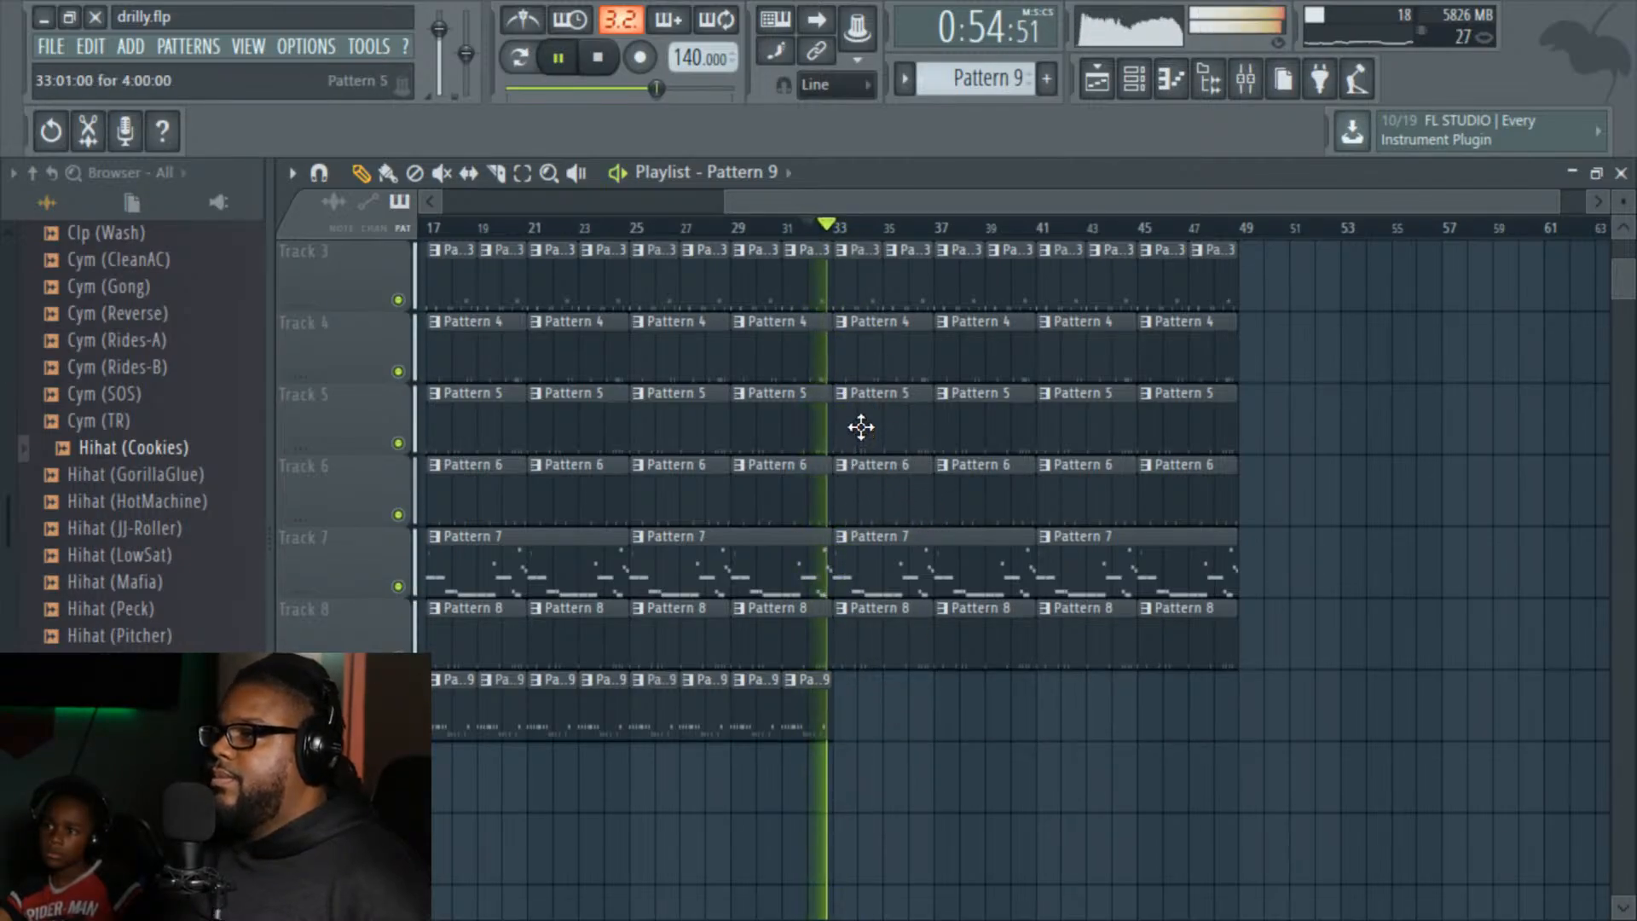
right_click(862, 438)
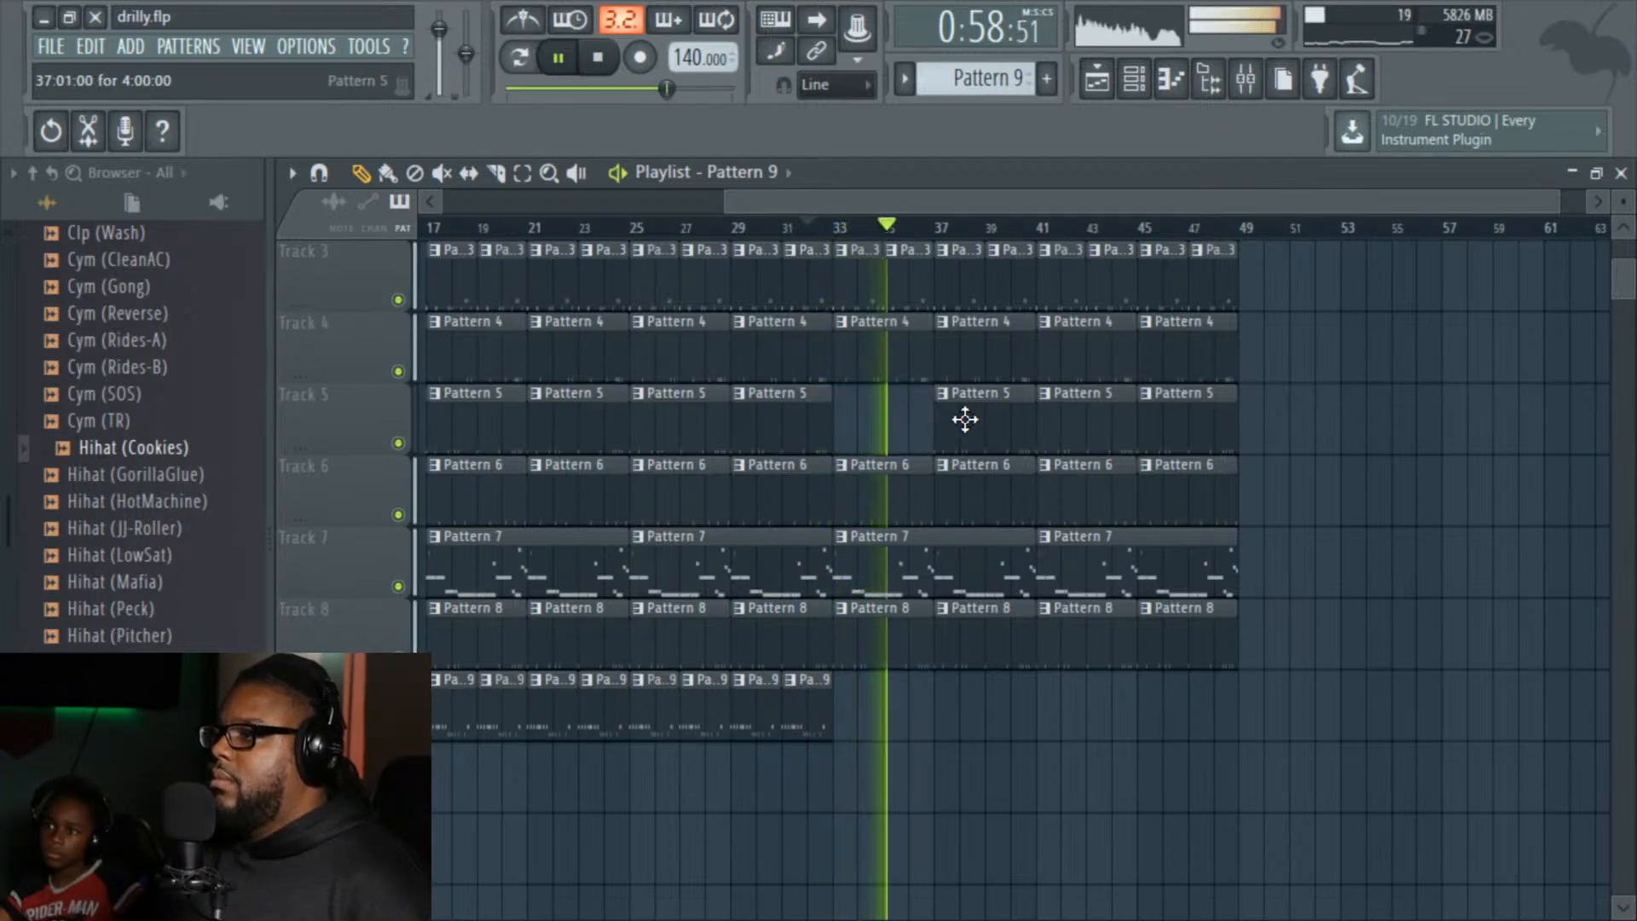
right_click(862, 650)
right_click(981, 643)
right_click(1066, 658)
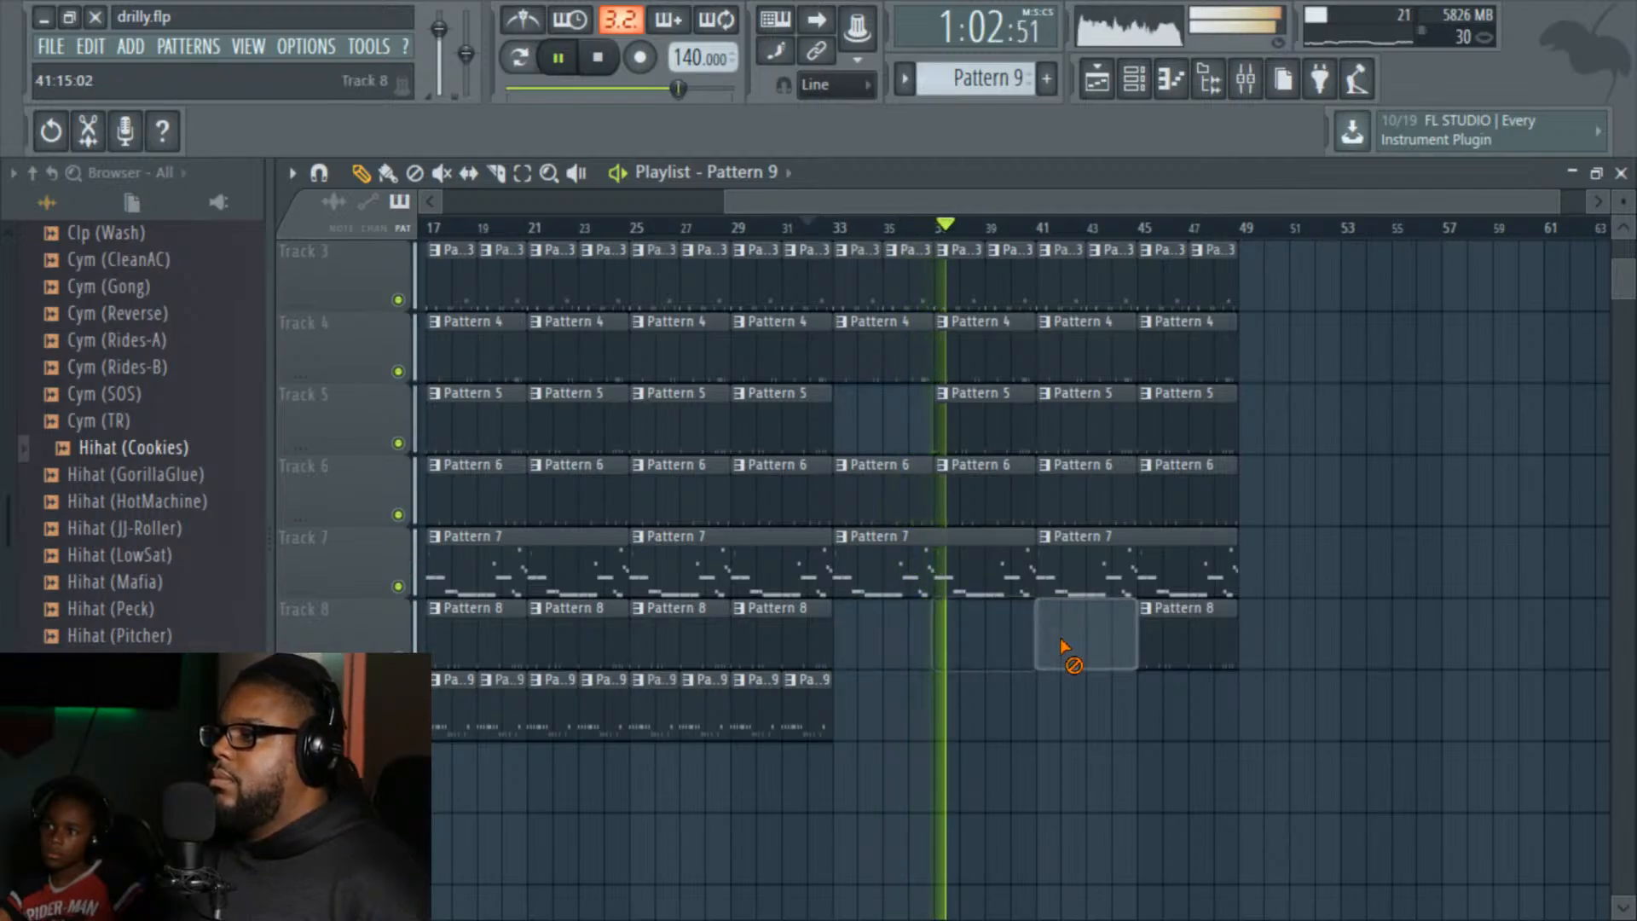
right_click(1180, 647)
left_click(817, 229)
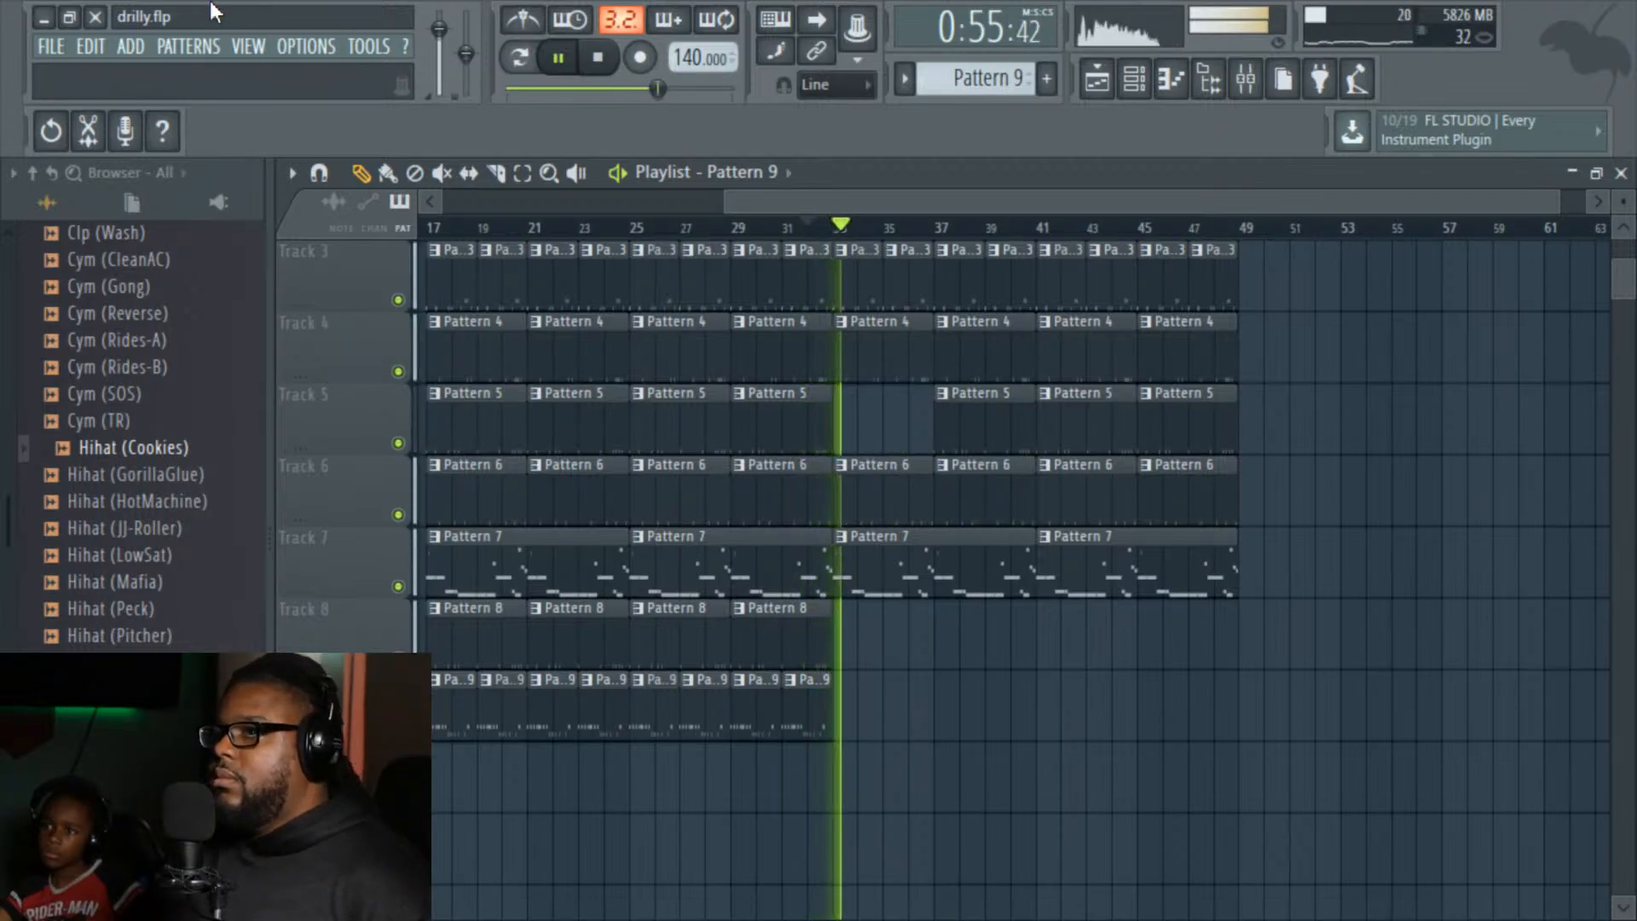
Step: Stop playback and restore the Pattern 8 clips on Track 8 from bar 33 to bar 49
left_click(115, 47)
left_click(100, 72)
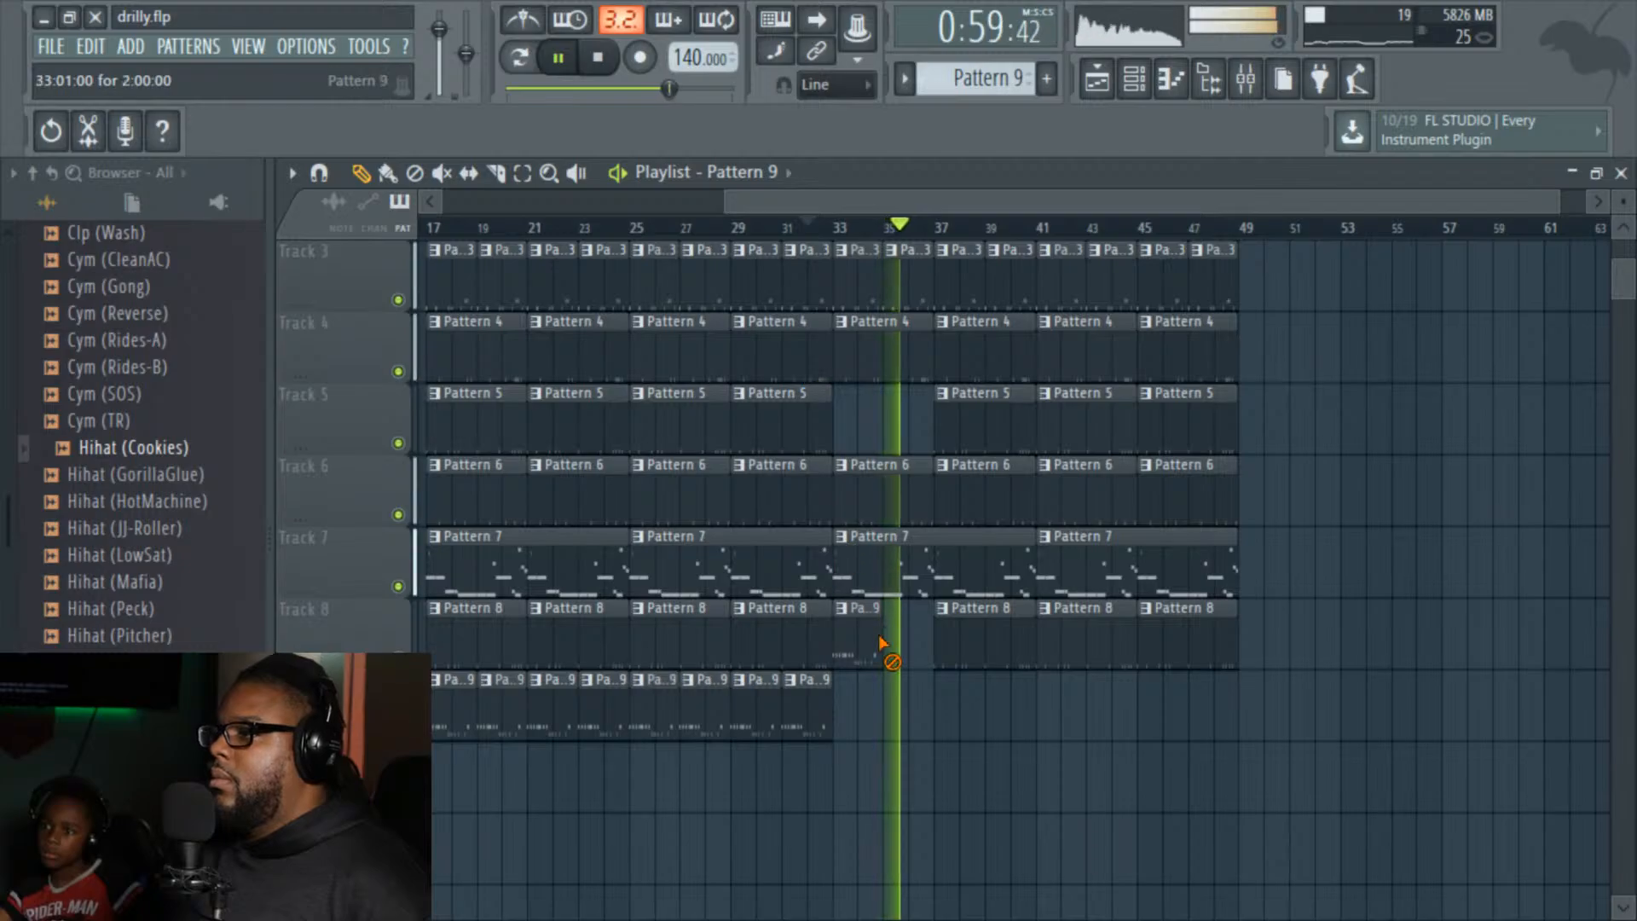
key("space")
left_click(842, 646)
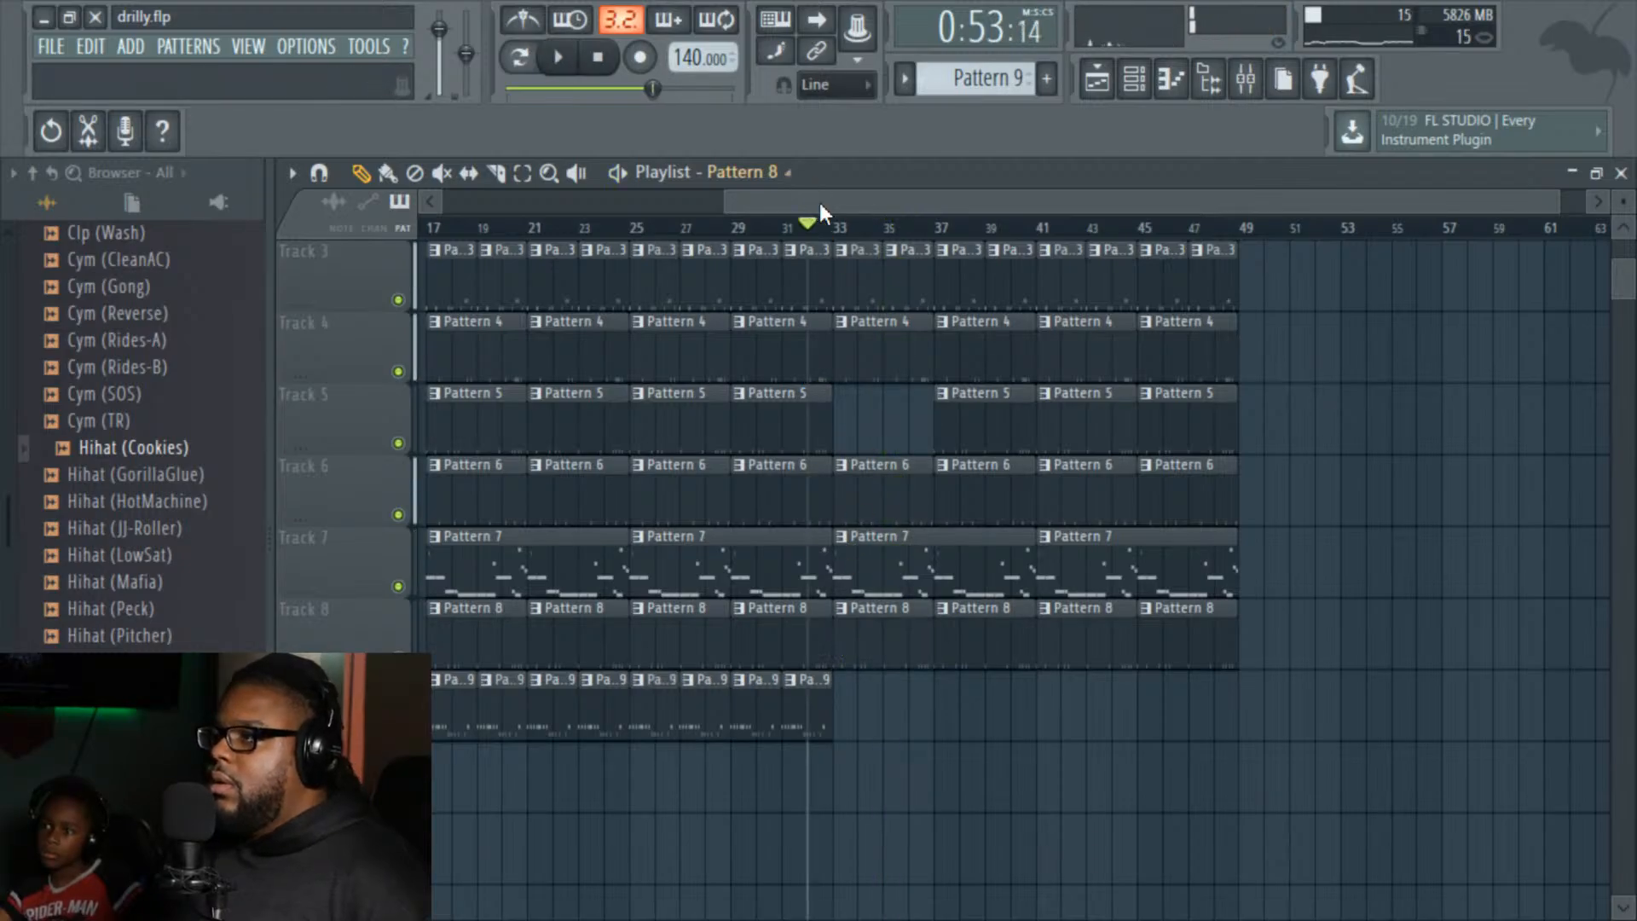
Step: Solo Track 3 to audition Pattern 3 from bar 33, and restore all tracks
left_click(843, 220)
left_click_drag(820, 204, 799, 206)
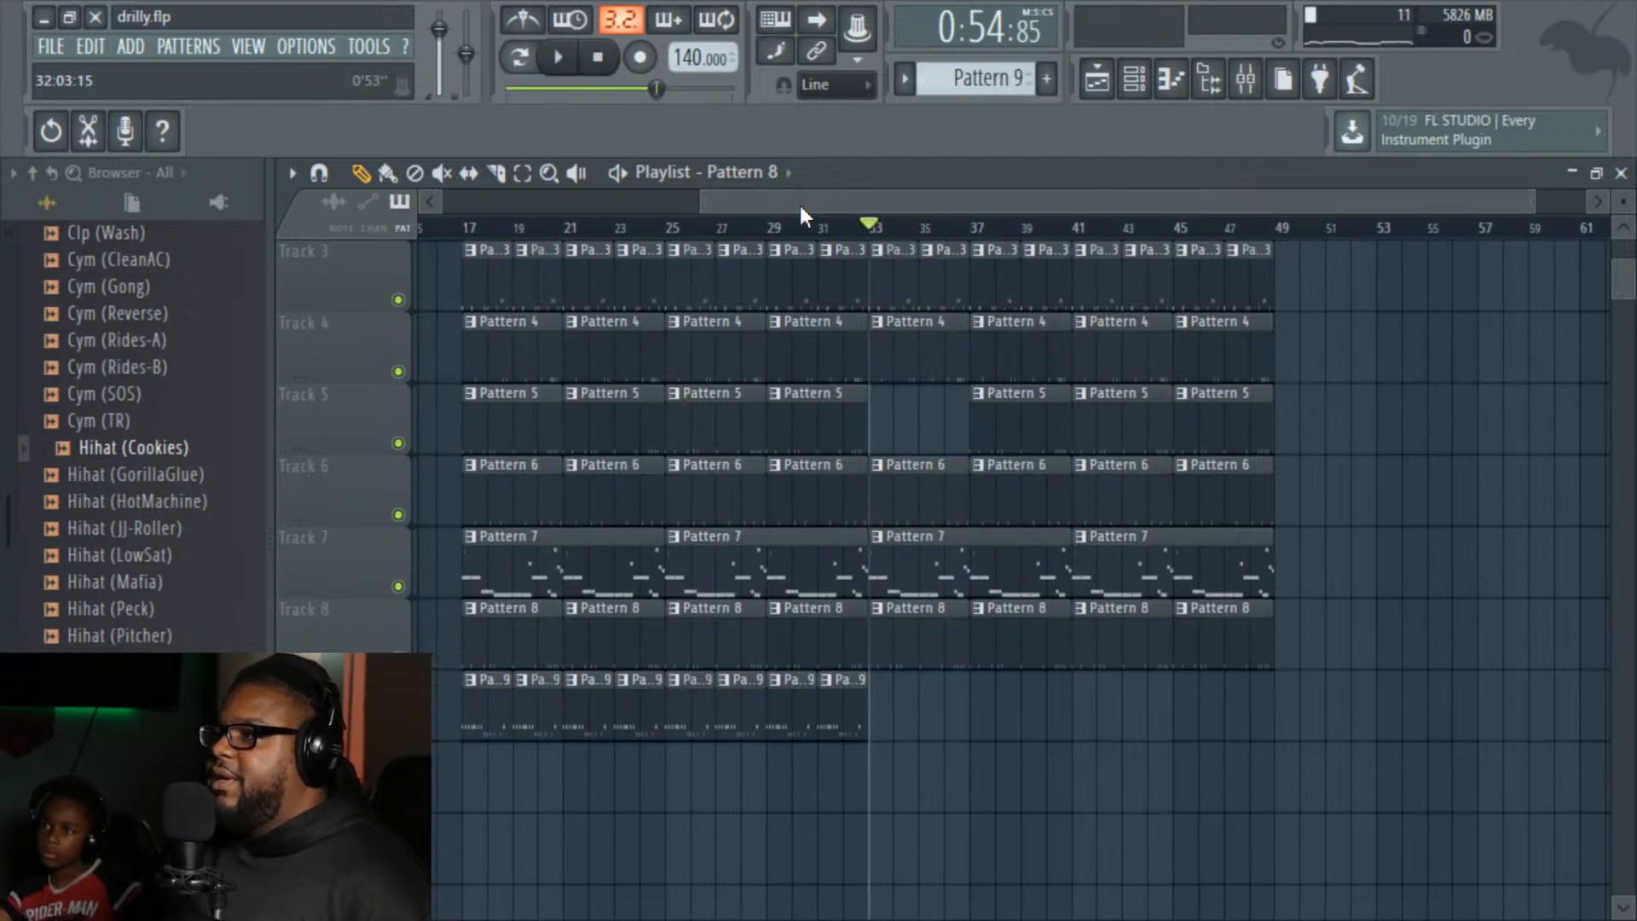
left_click_drag(913, 207, 1026, 207)
scroll(1166, 507, "up", 2)
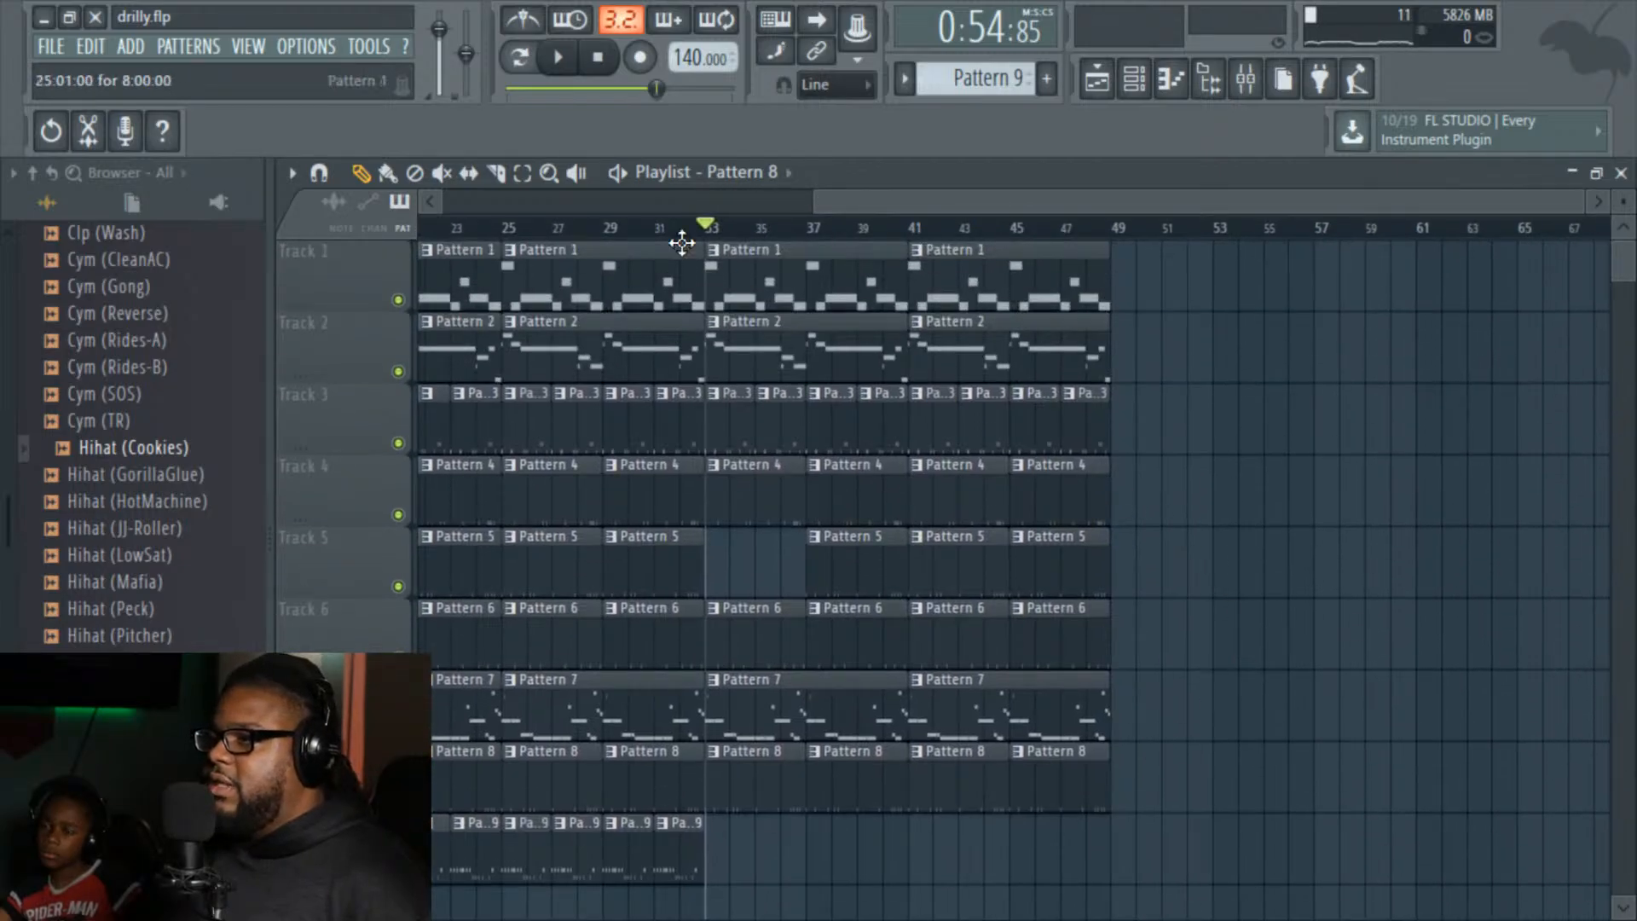
right_click(398, 444)
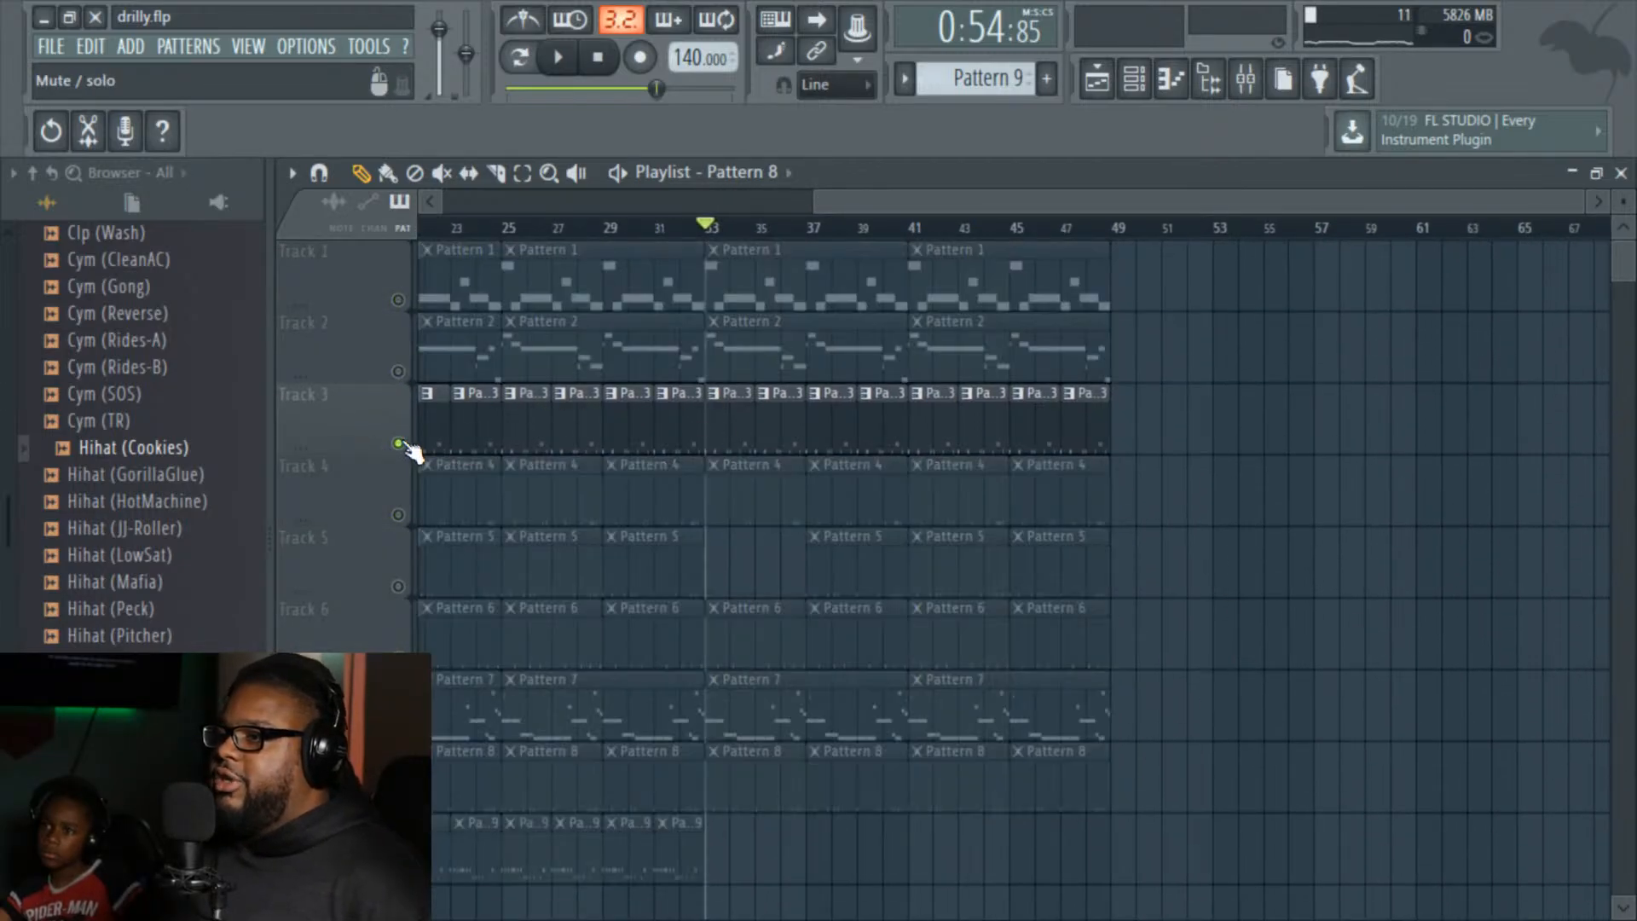
key("space")
key("space")
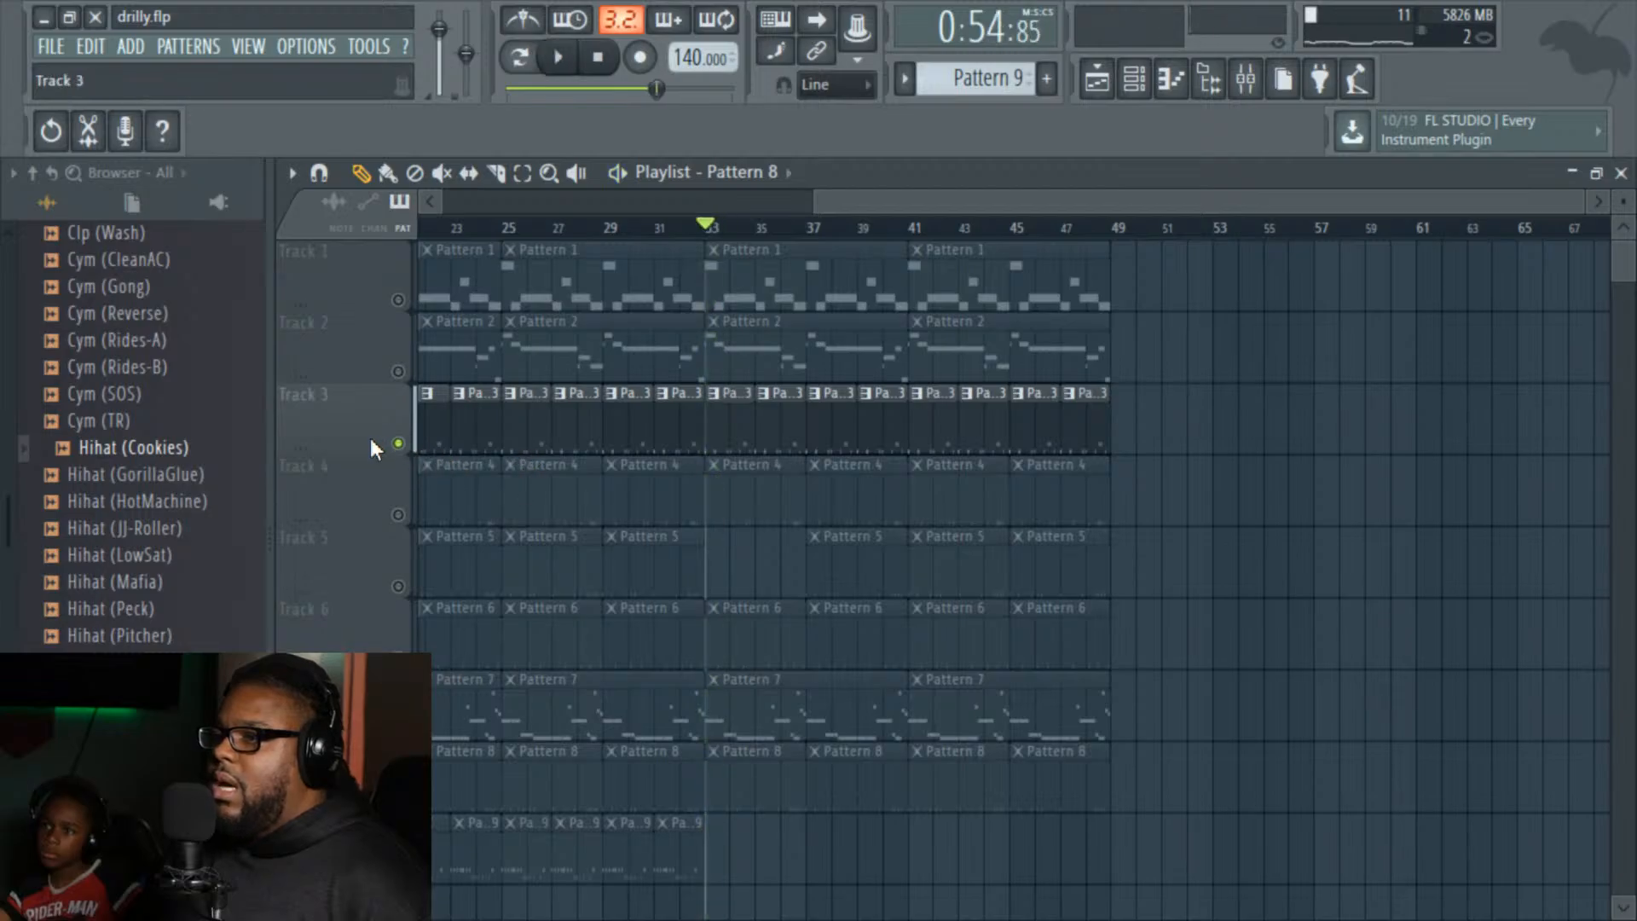
right_click(398, 443)
Step: Delete the Pattern 3 clips on Track 3 from bar 33 to bar 41 while auditioning from bar 32
right_click(749, 428)
right_click(783, 437)
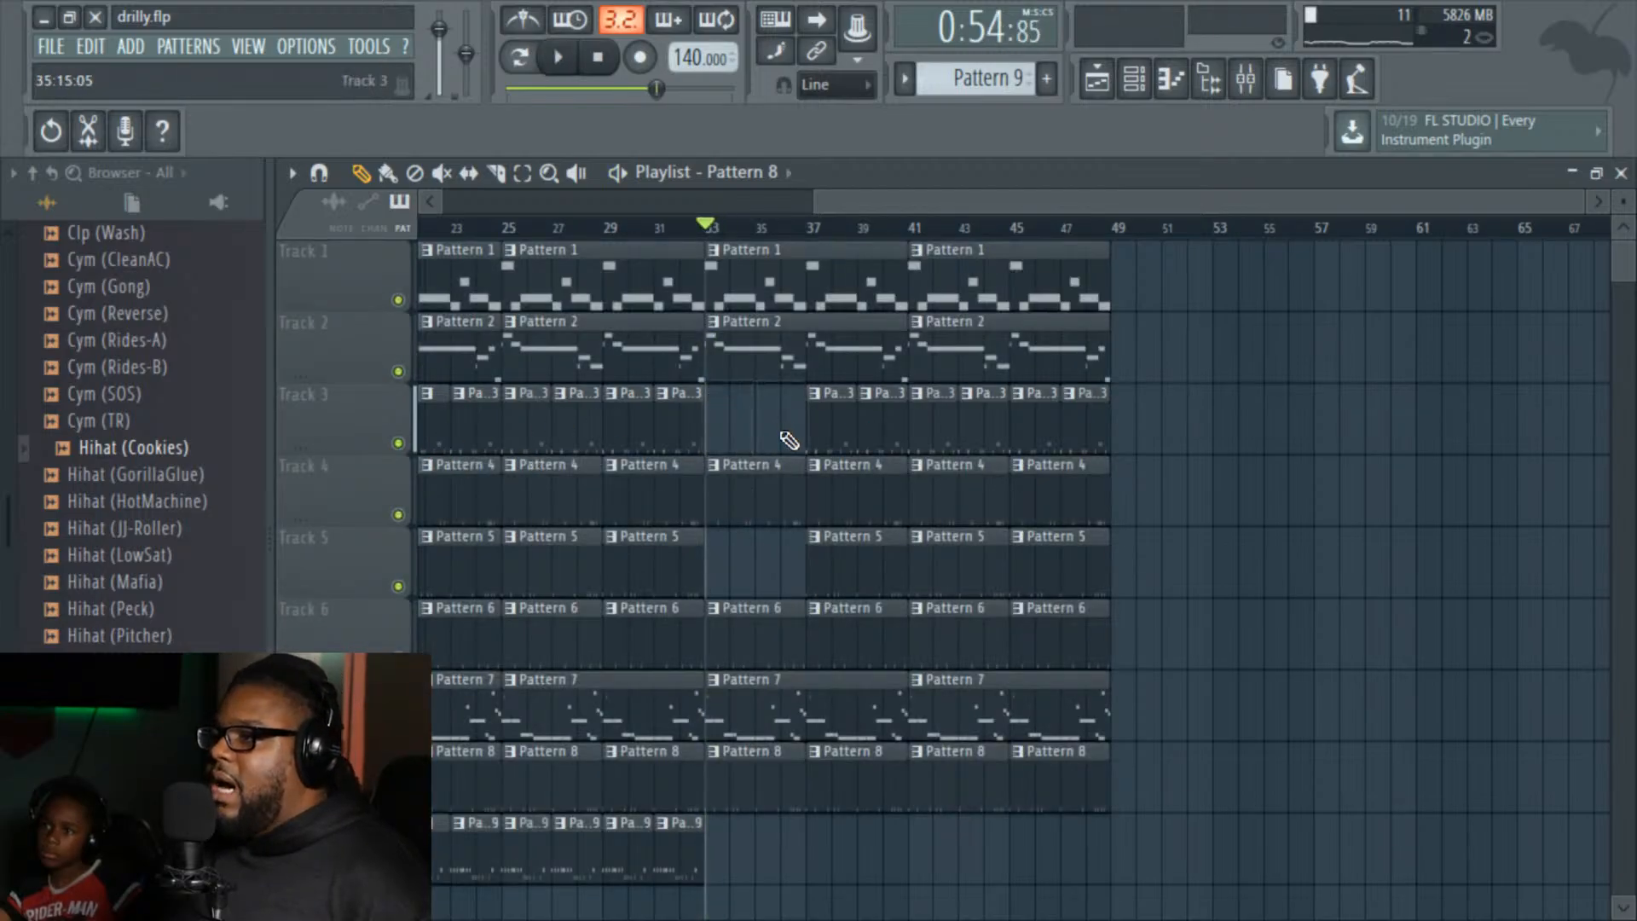
left_click(696, 227)
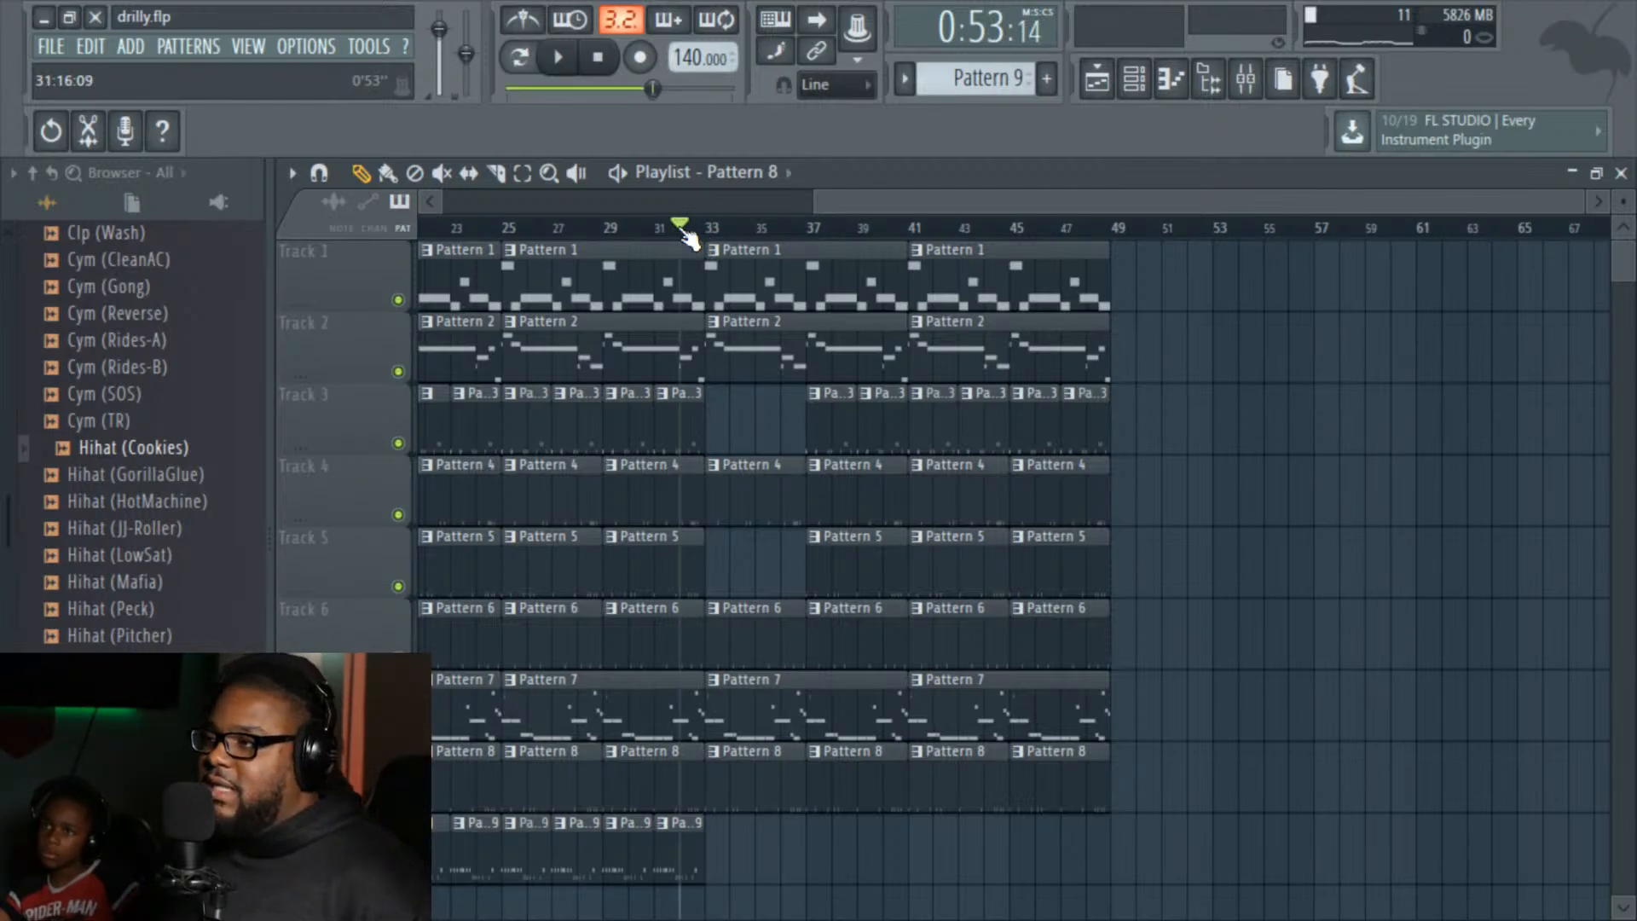
key("space")
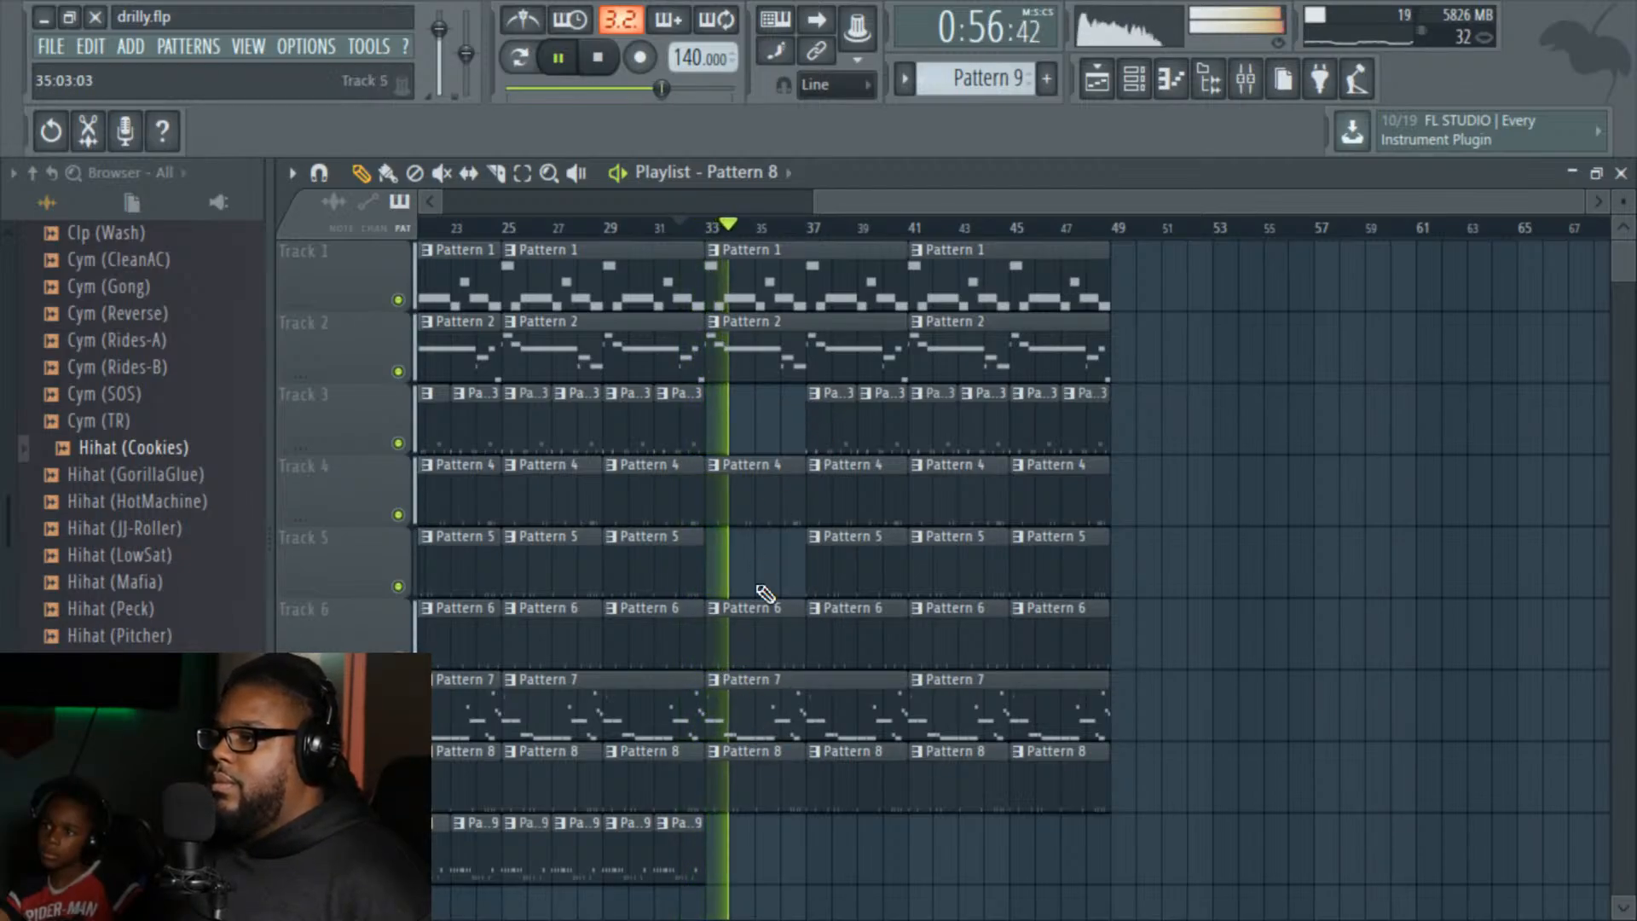
right_click(839, 427)
right_click(876, 420)
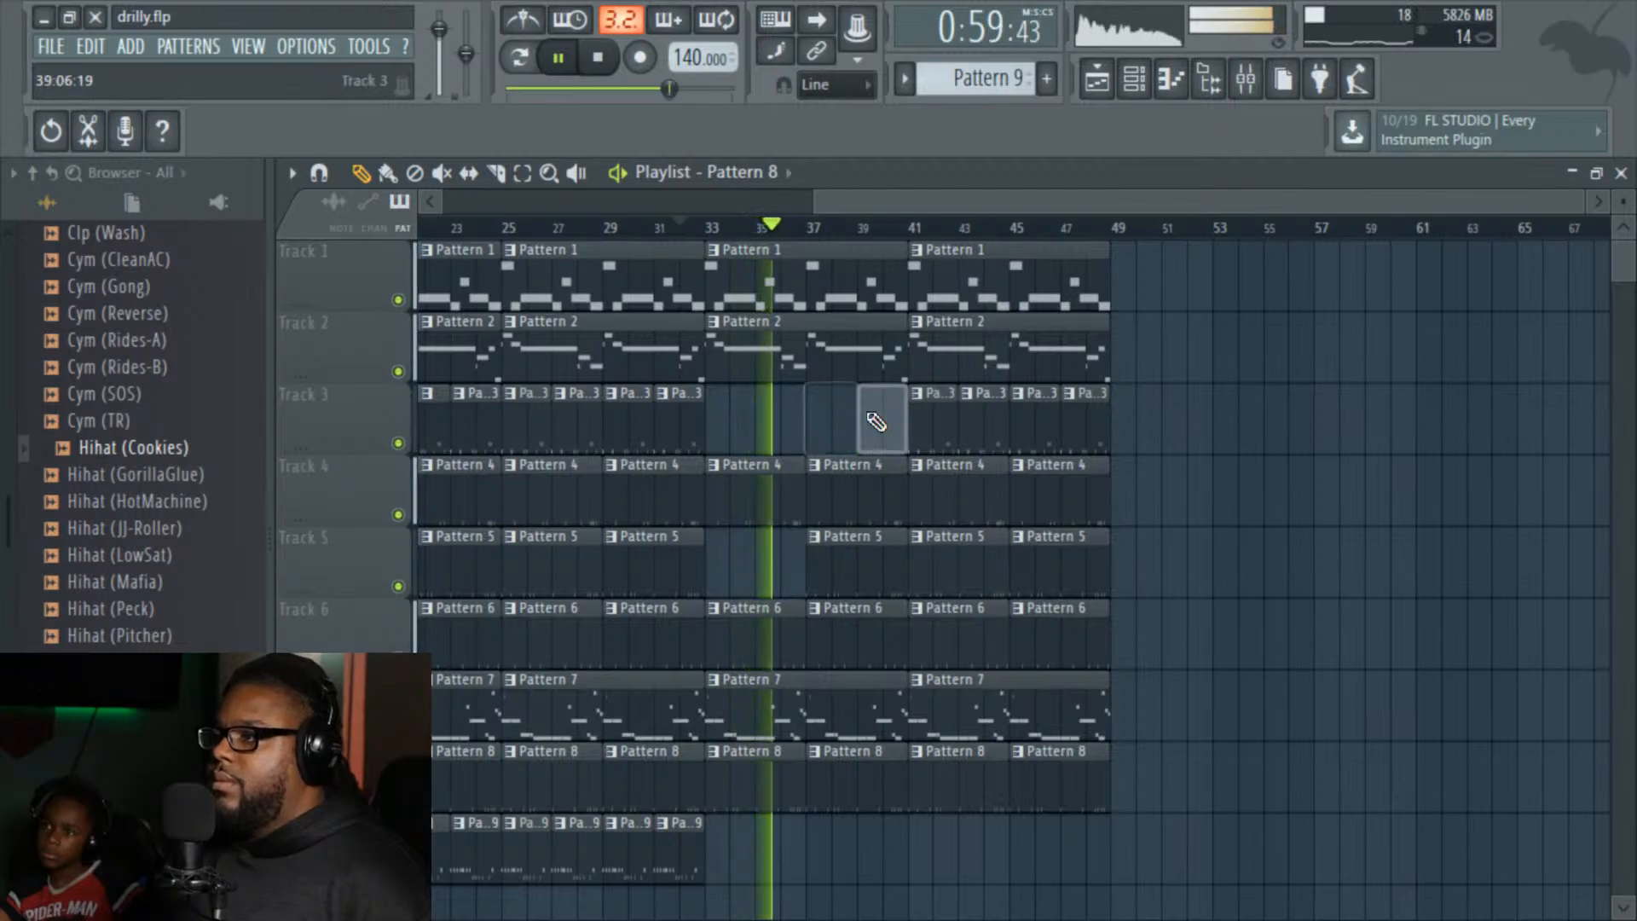
Step: Delete the Pattern 5 clip at bar 37 and the Pattern 4 clips between bars 33 and 41 during playback
right_click(844, 576)
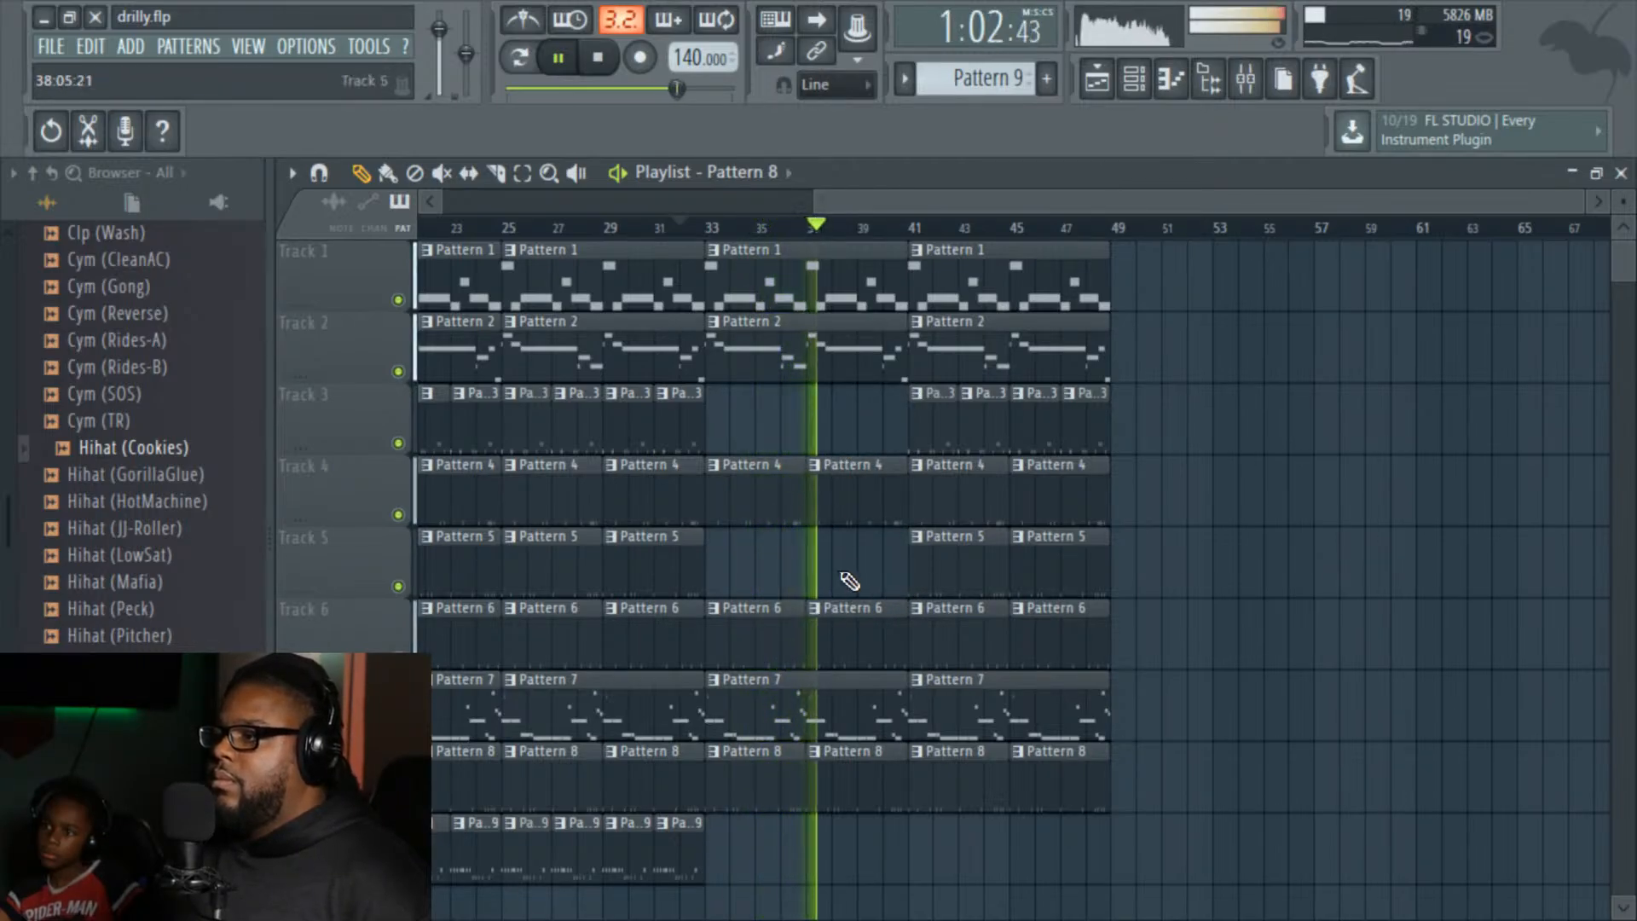
right_click(793, 511)
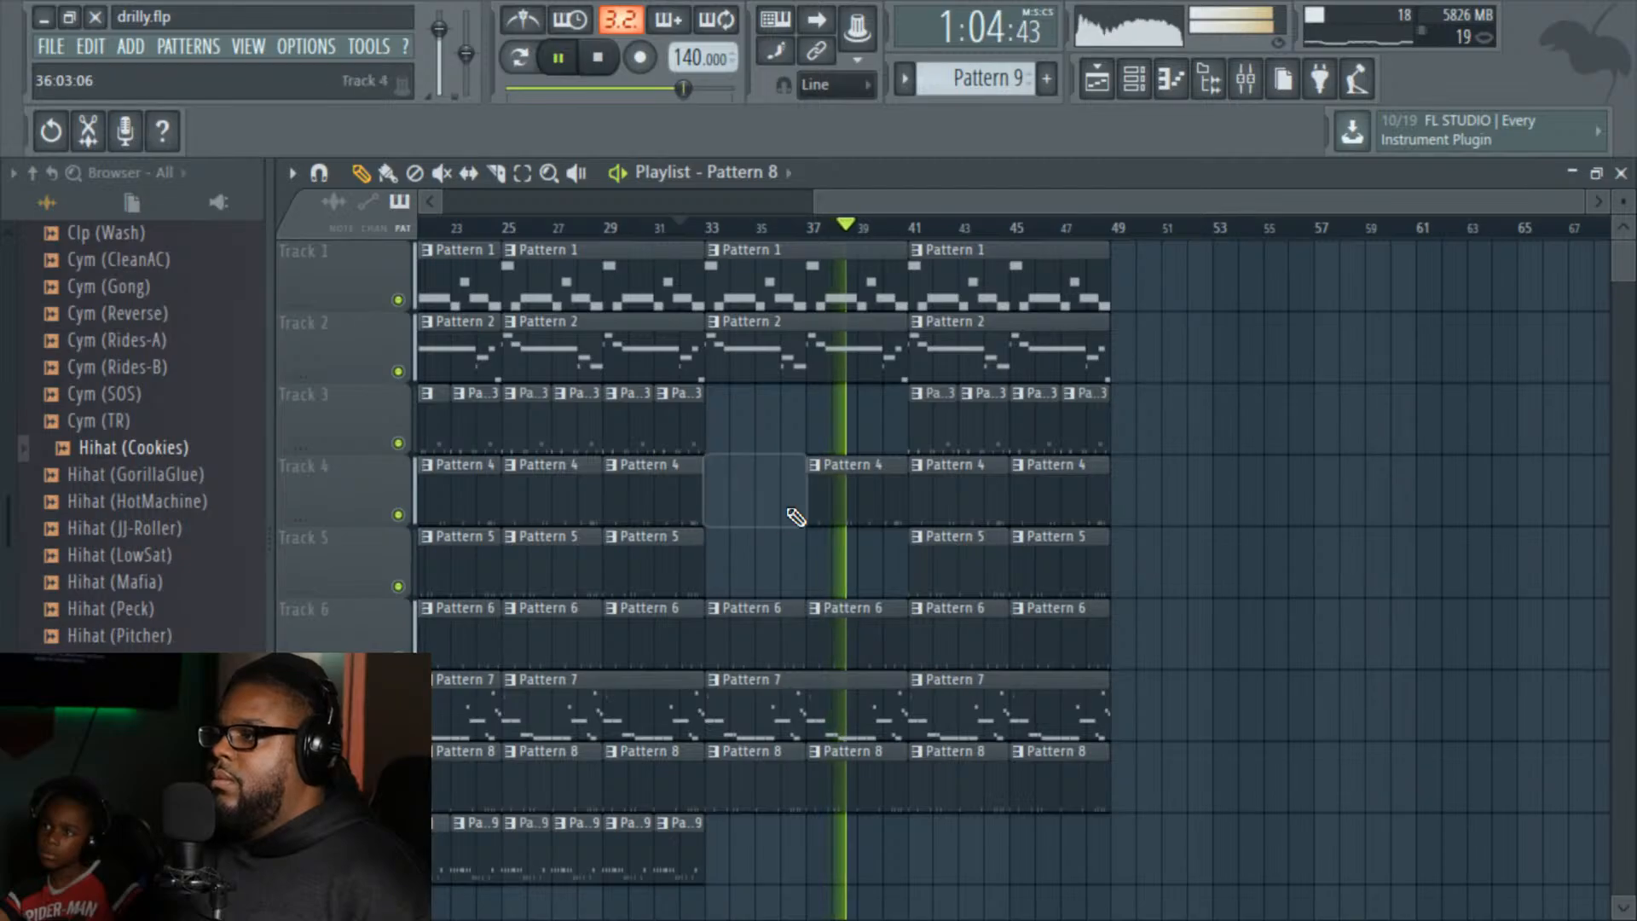
right_click(834, 509)
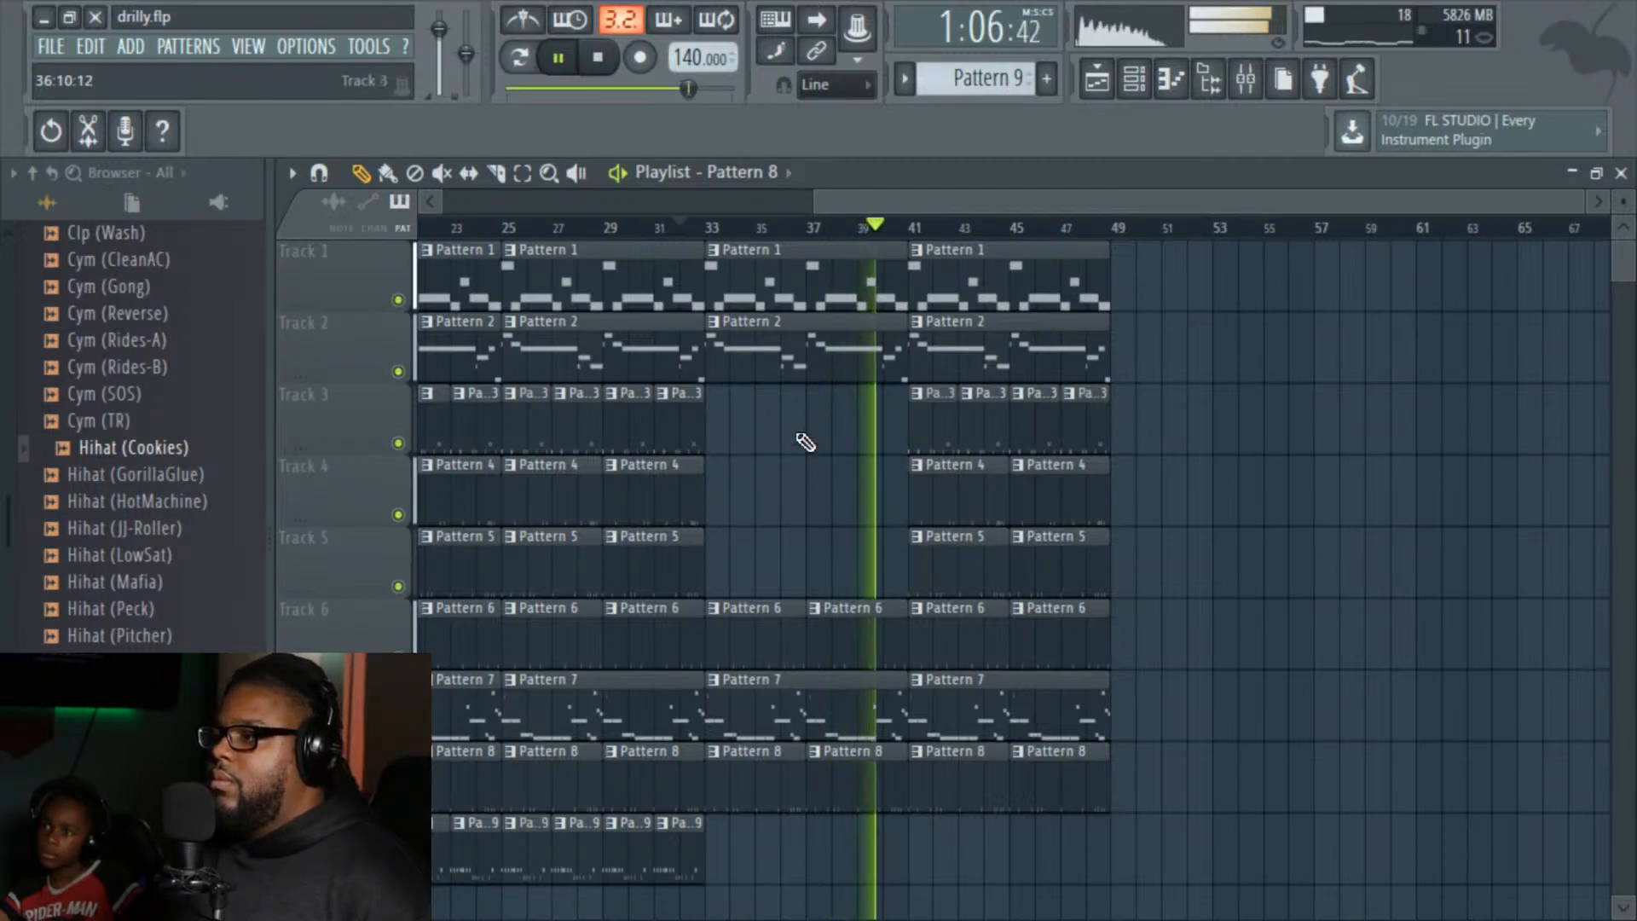
Step: Delete the Pattern 7 clip at bar 33 on Track 7 and play the section from bar 32
left_click(694, 228)
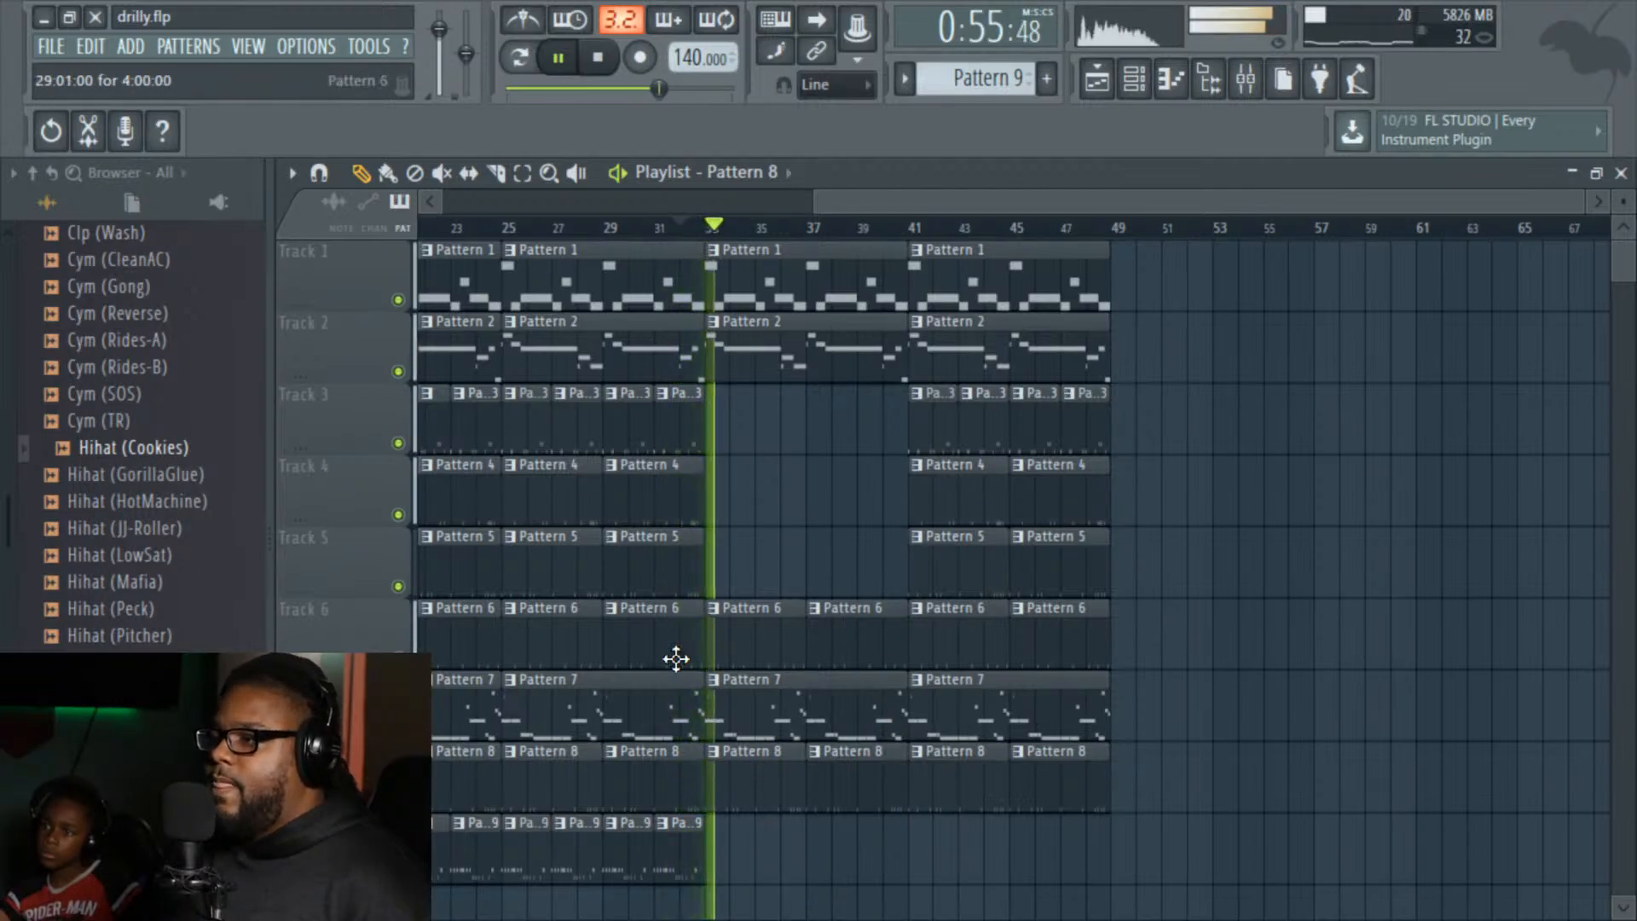
key("space")
right_click(761, 714)
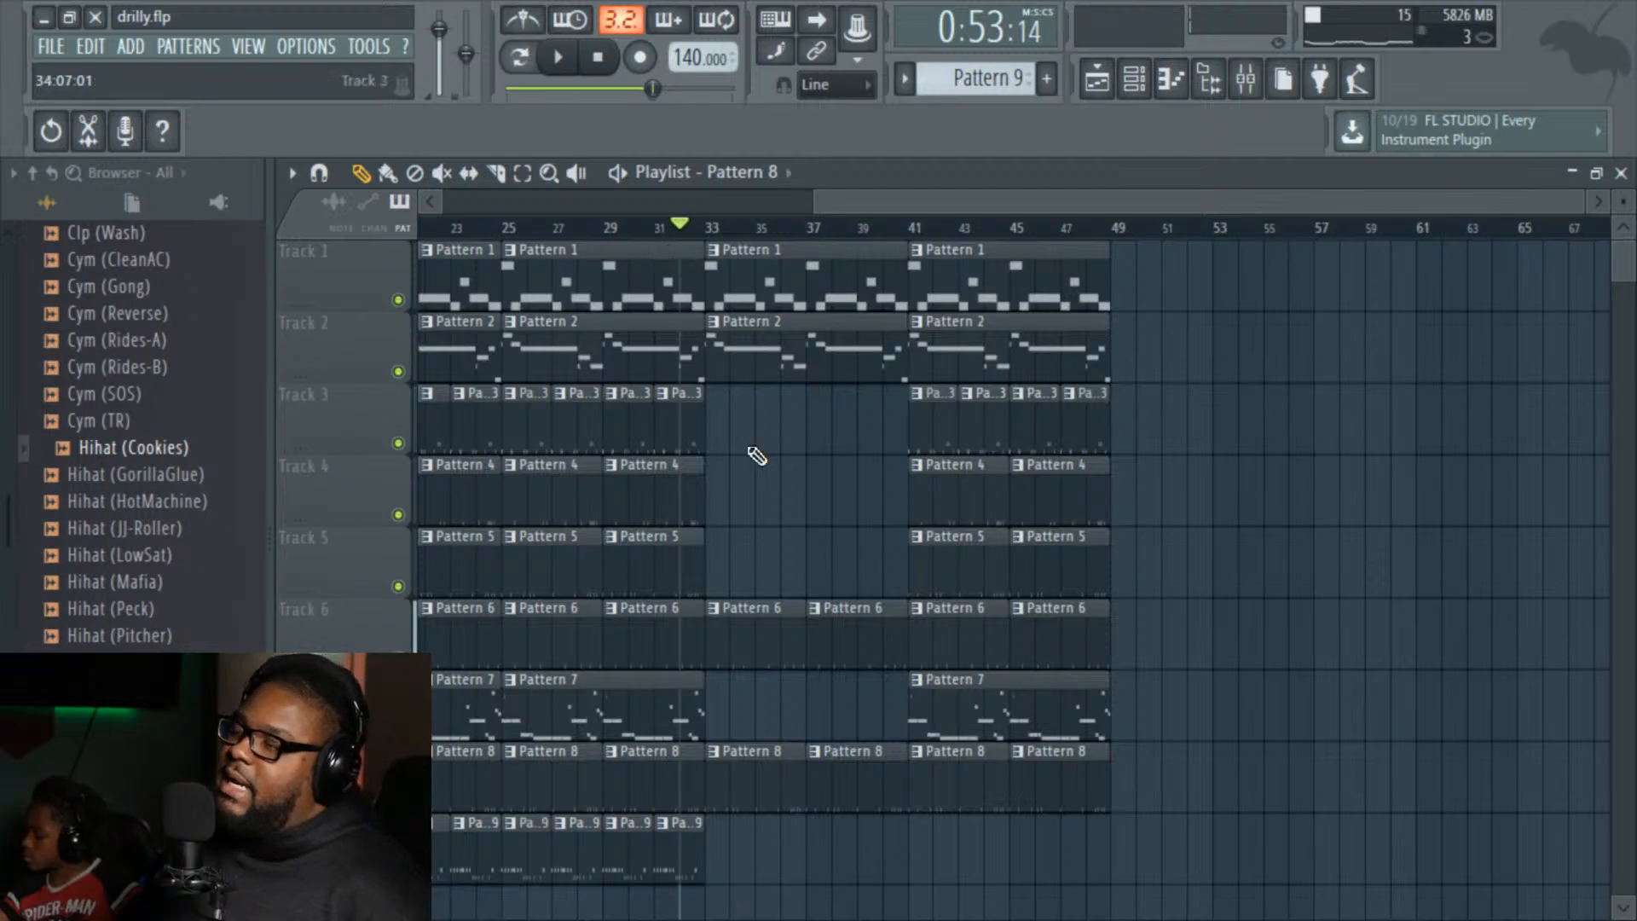
key("space")
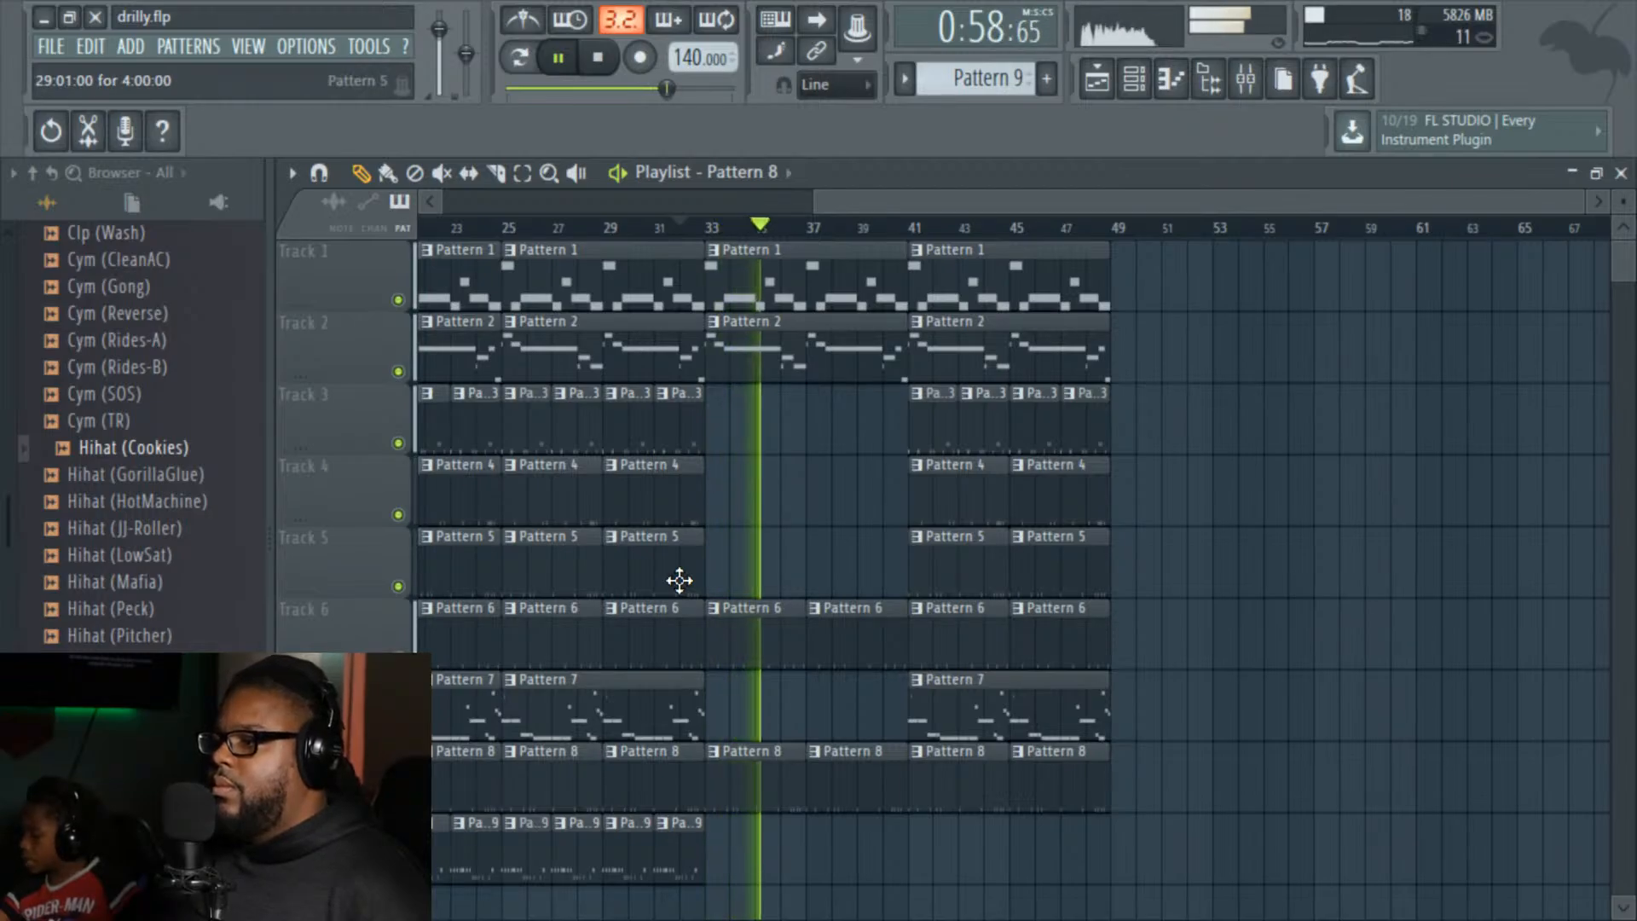
Step: Stop playback and place Pattern 5 clips on Track 5 at bars 33 and 37
key("space")
left_click(718, 566)
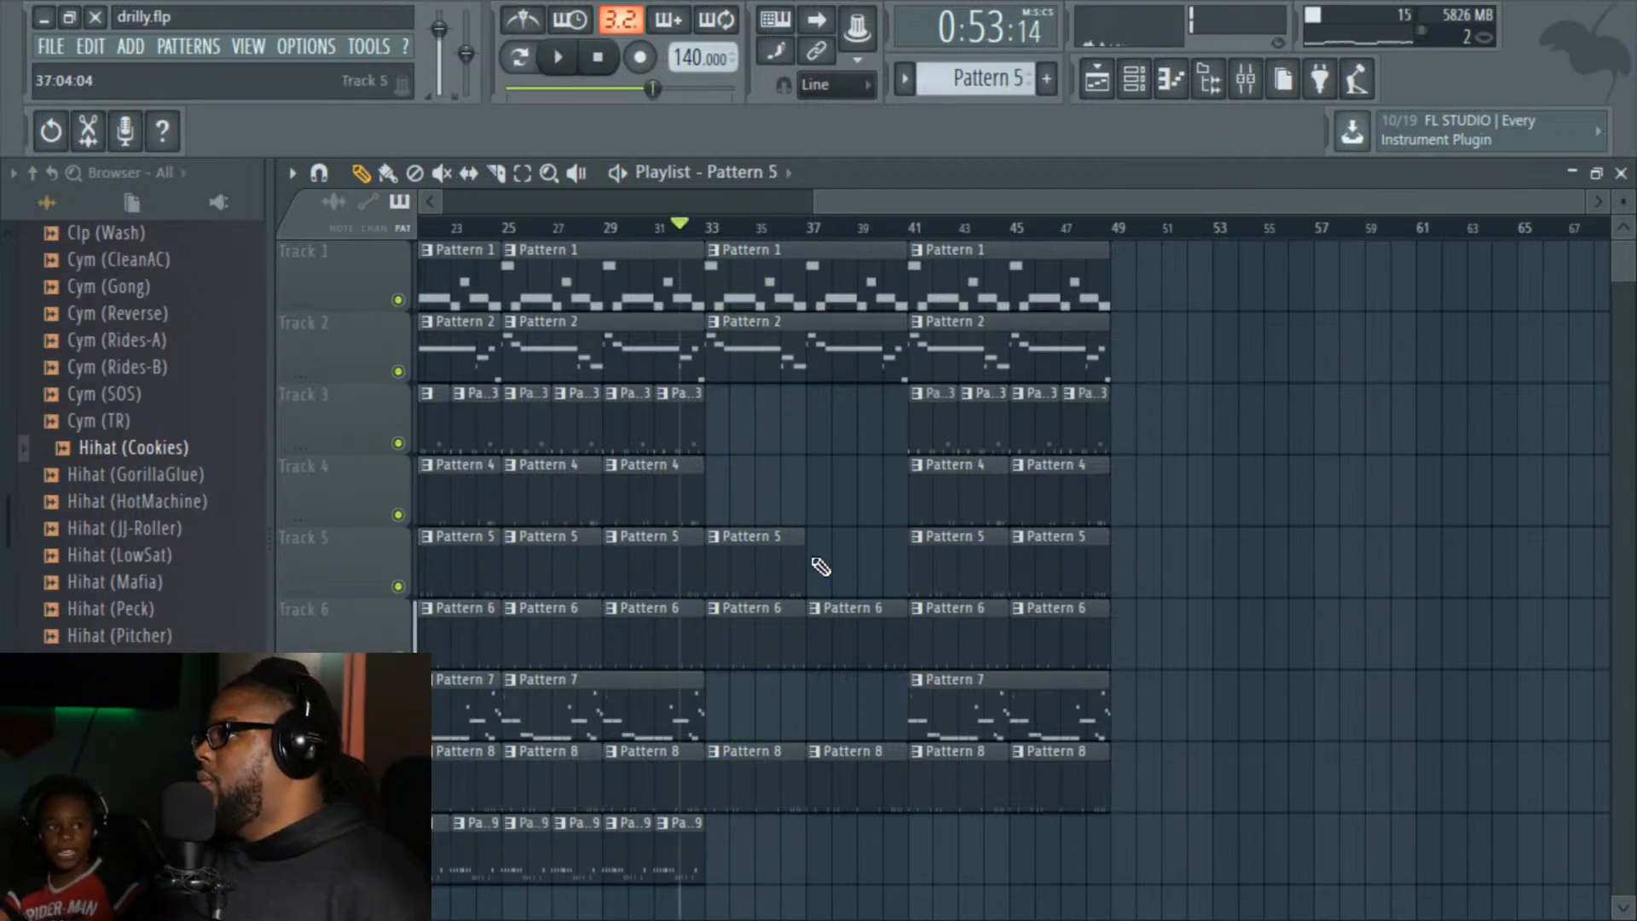
left_click(809, 557)
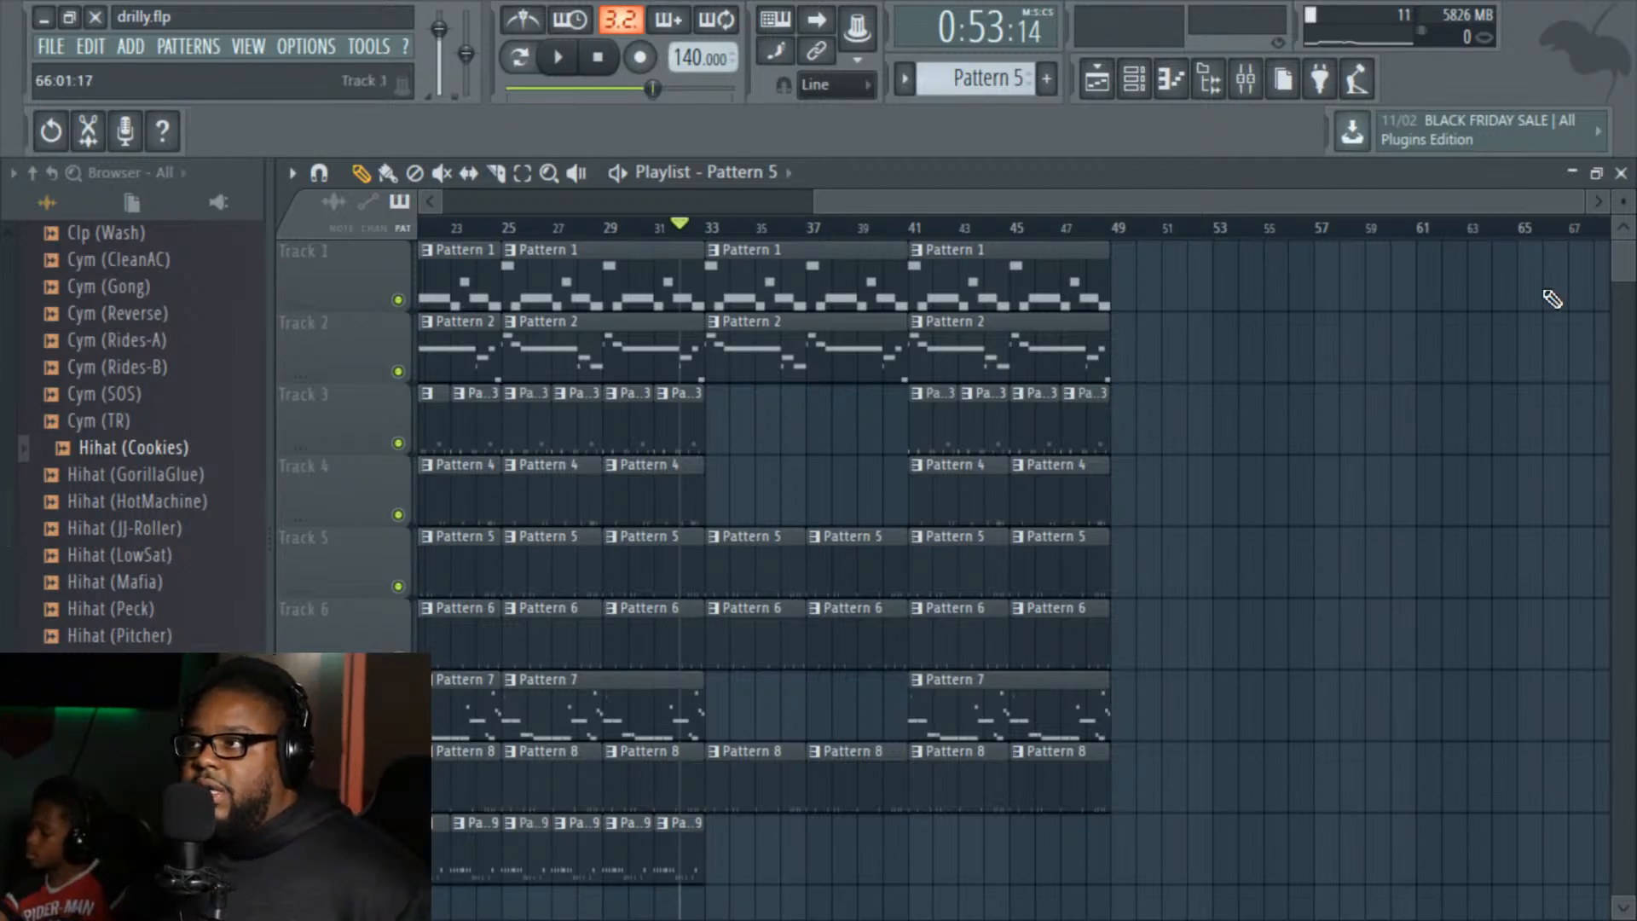
Step: Play the arrangement from bar 32 to judge the stripped-down section and the return at bar 41
left_click(496, 173)
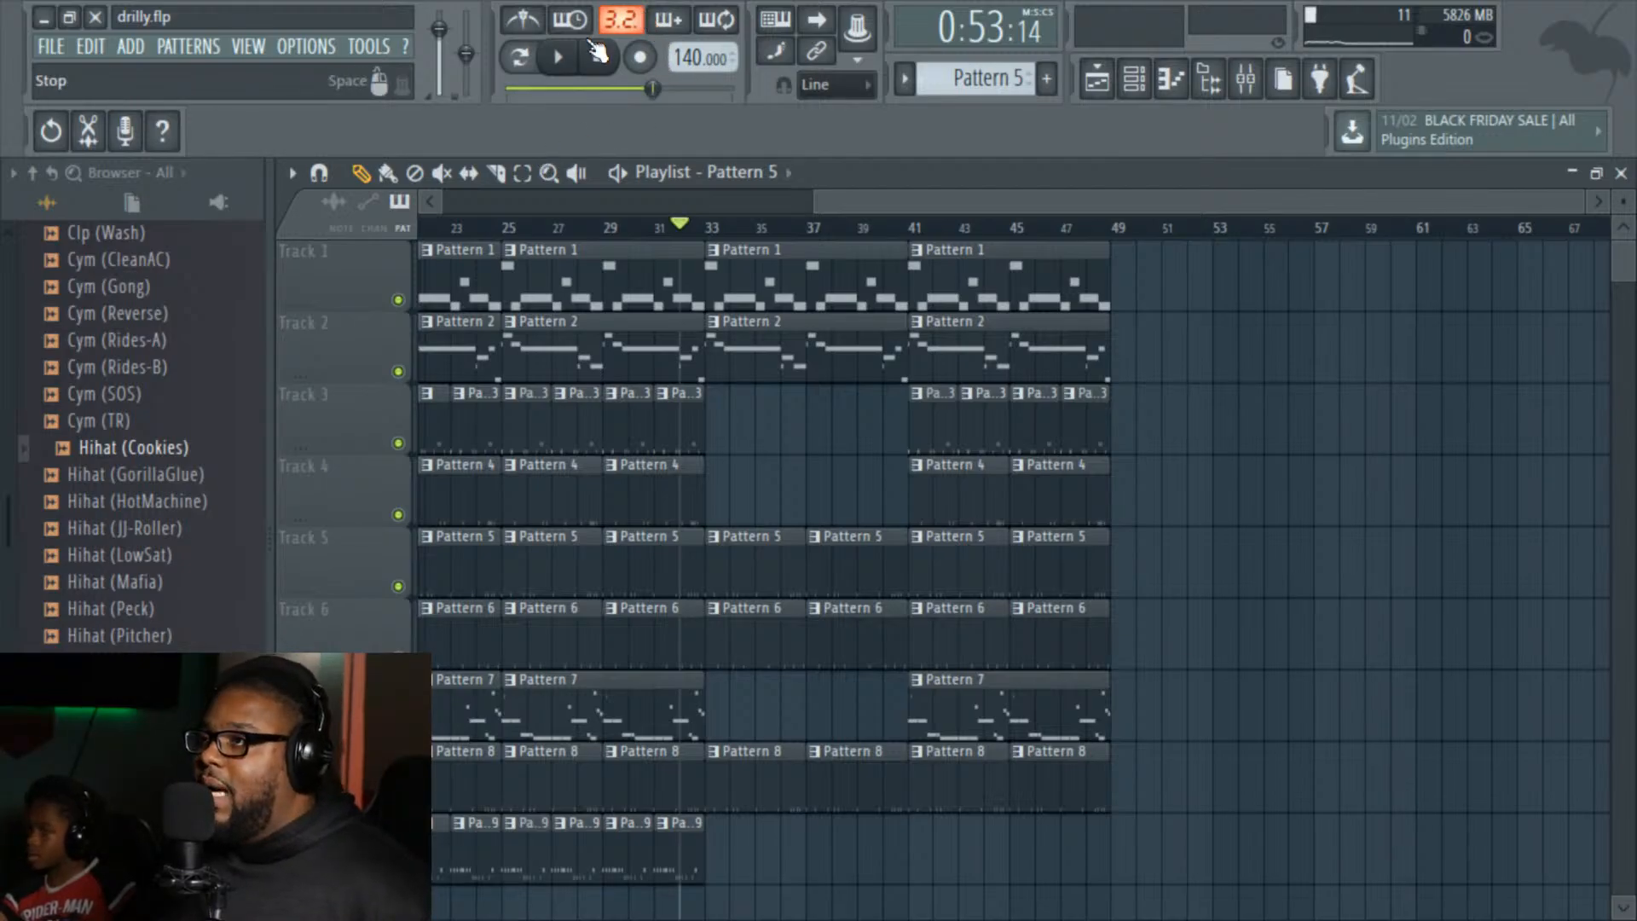
left_click(559, 57)
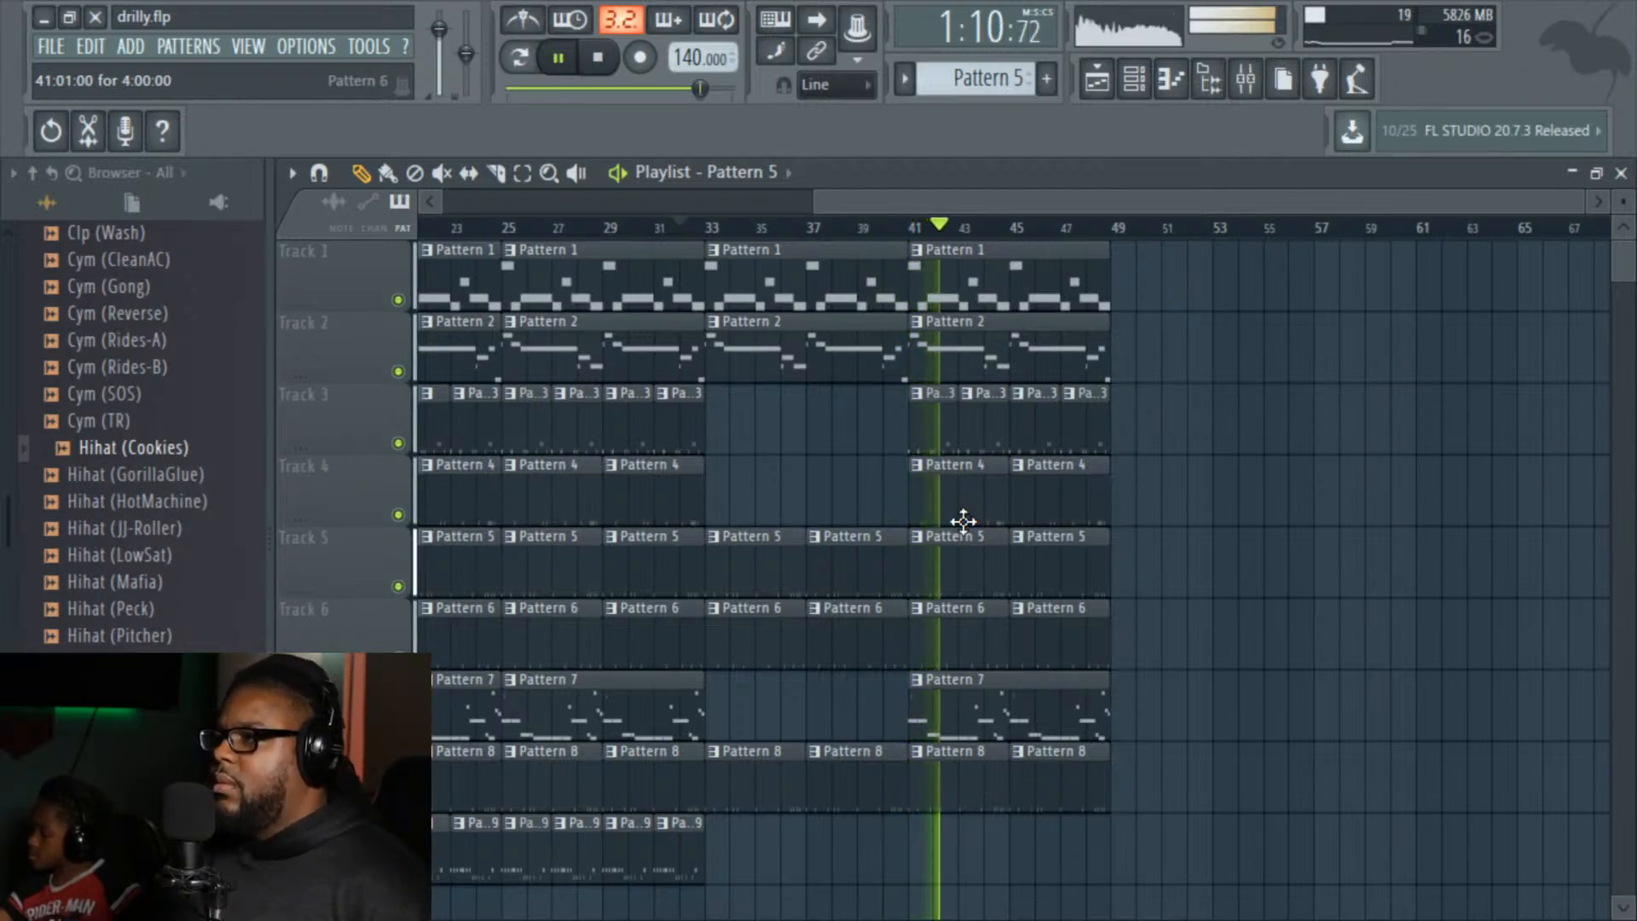
left_click_drag(960, 206, 1085, 205)
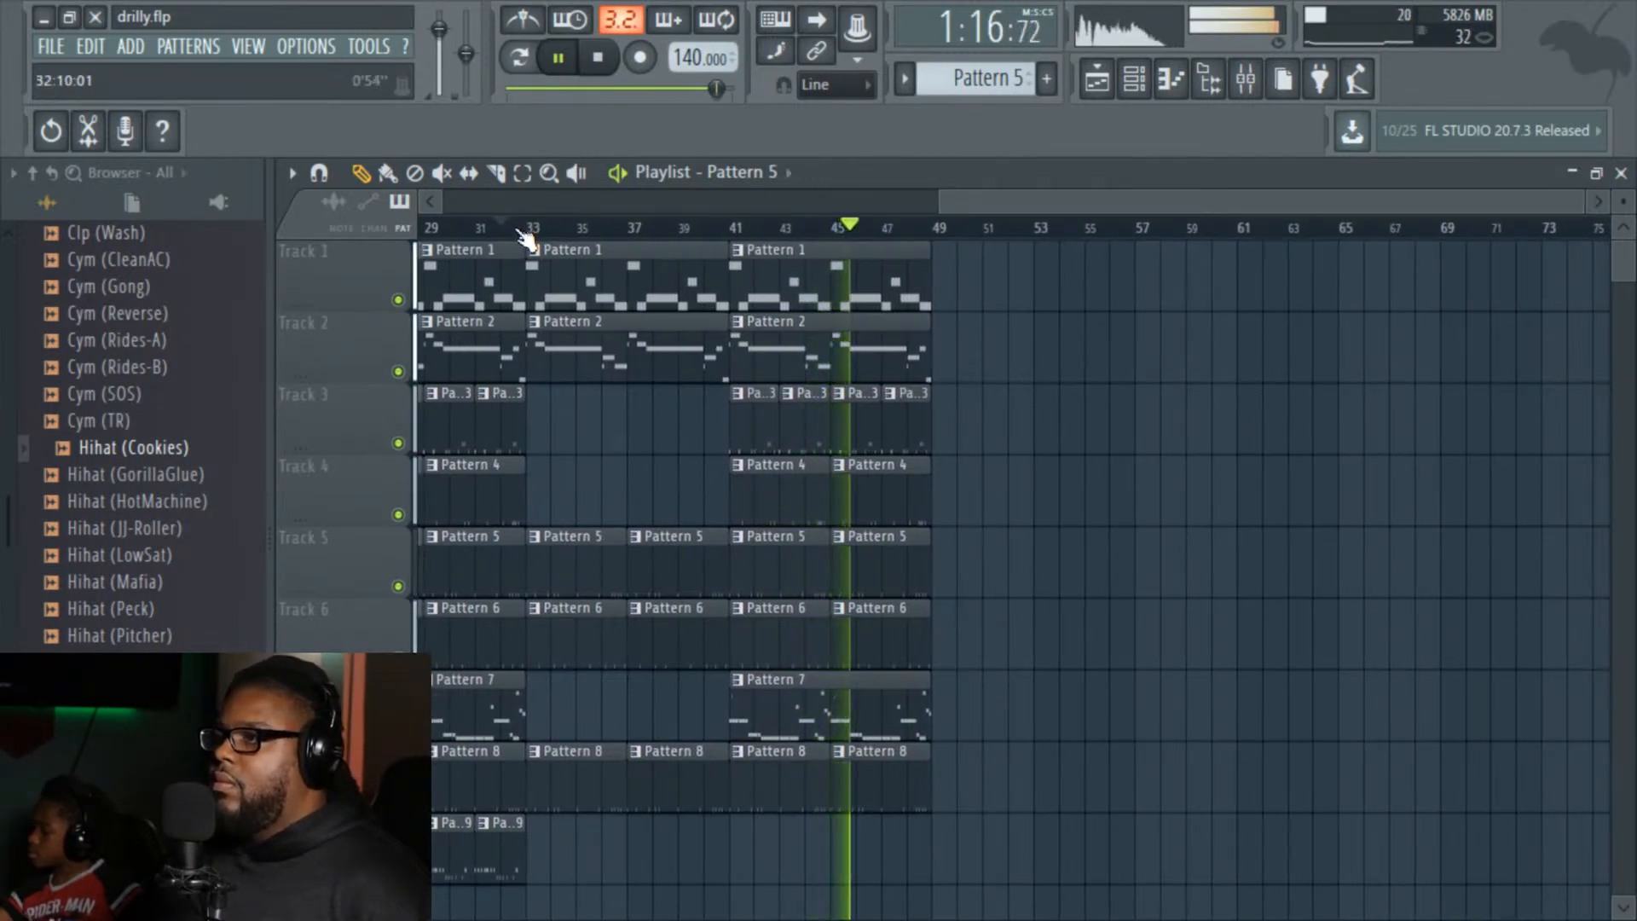
key("space")
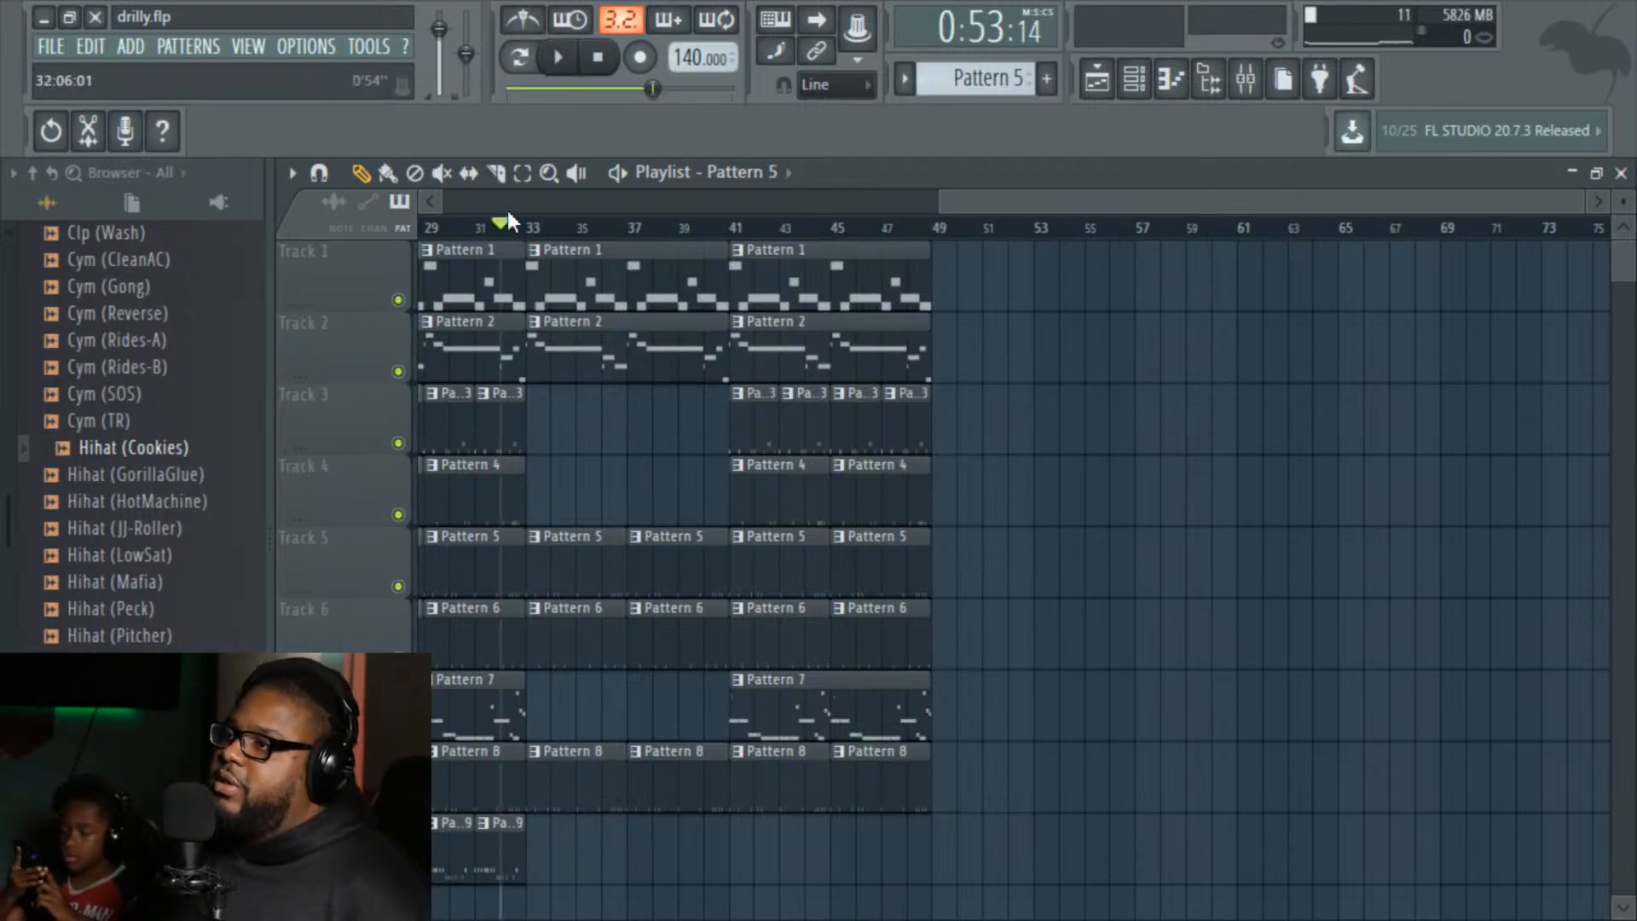
Step: Play from bar 32 and delete the Pattern 2 clip at bar 33 on Track 2
key("space")
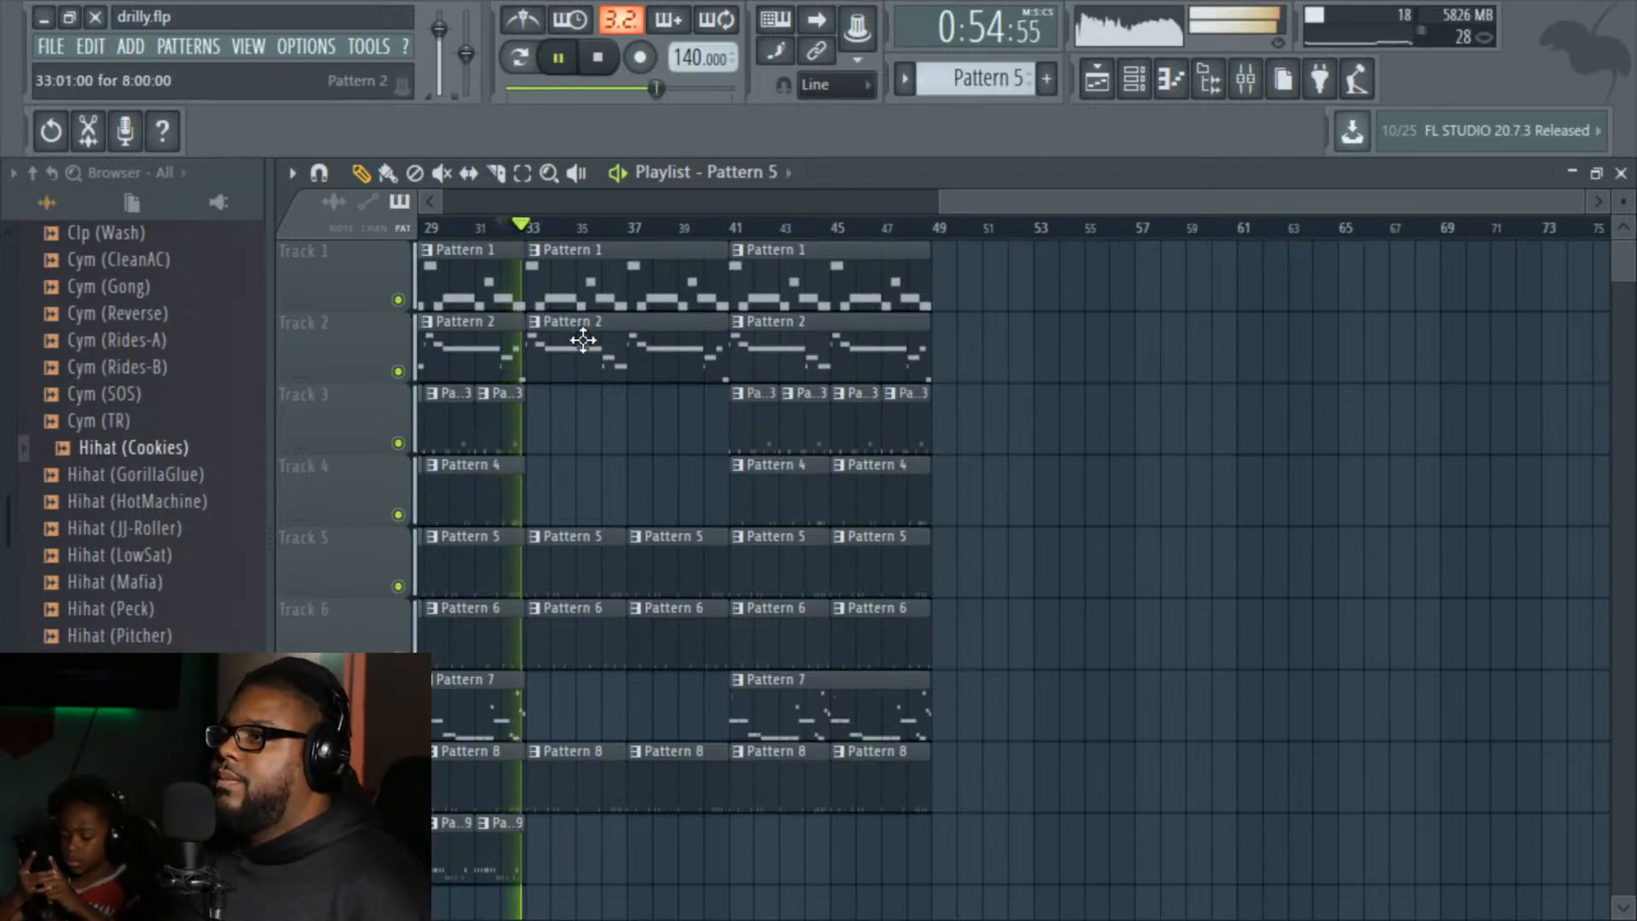
right_click(592, 349)
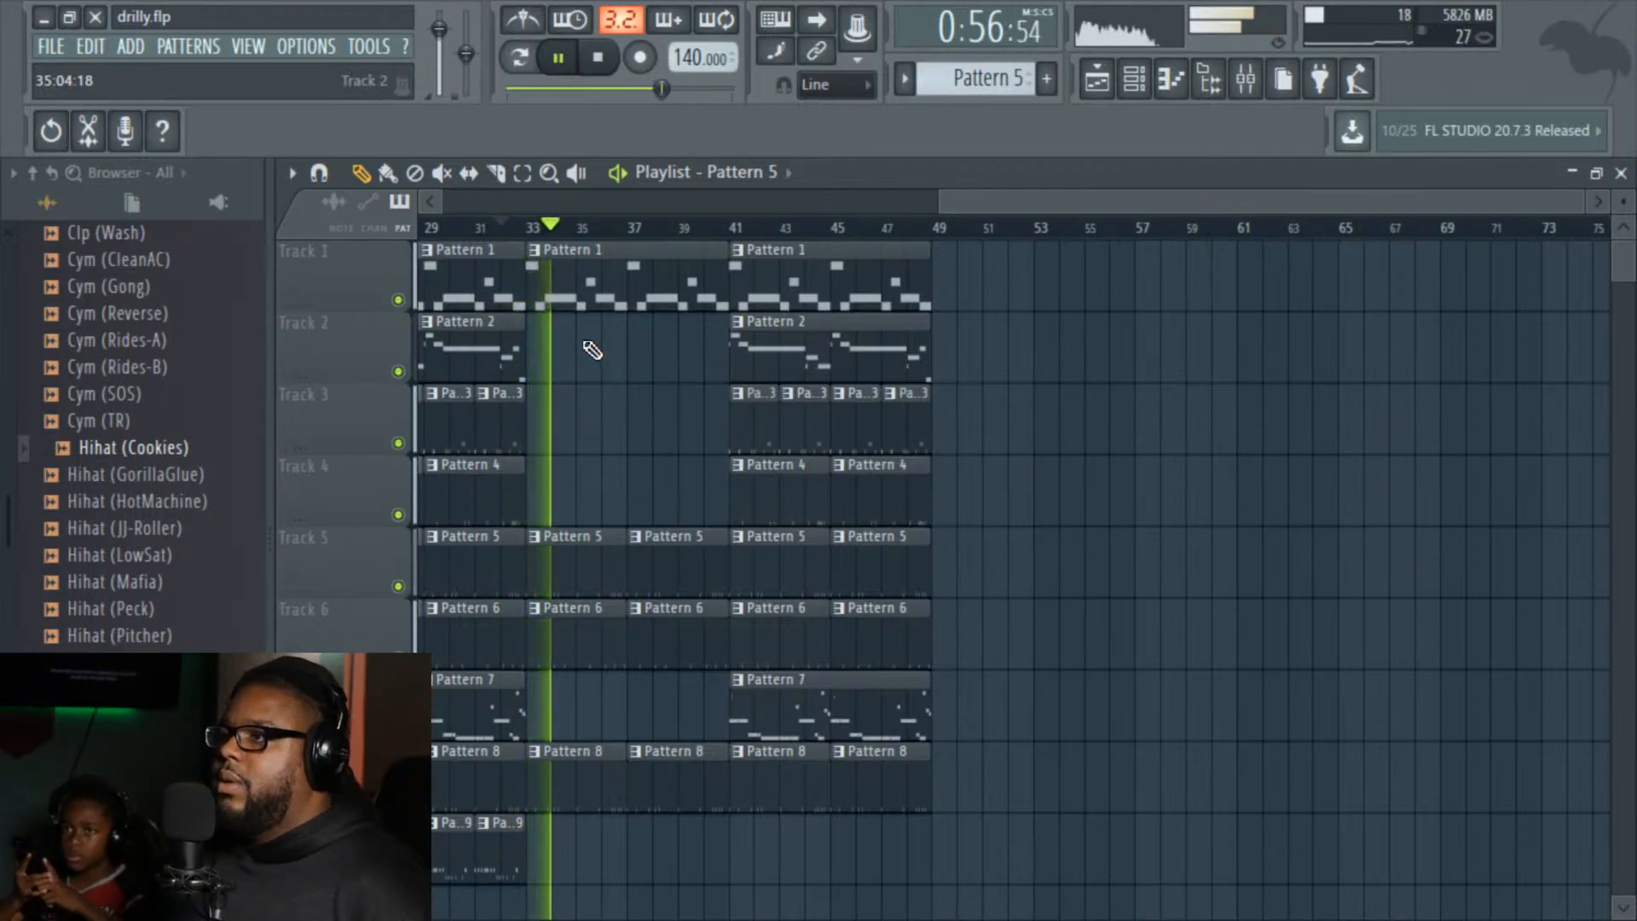
key("space")
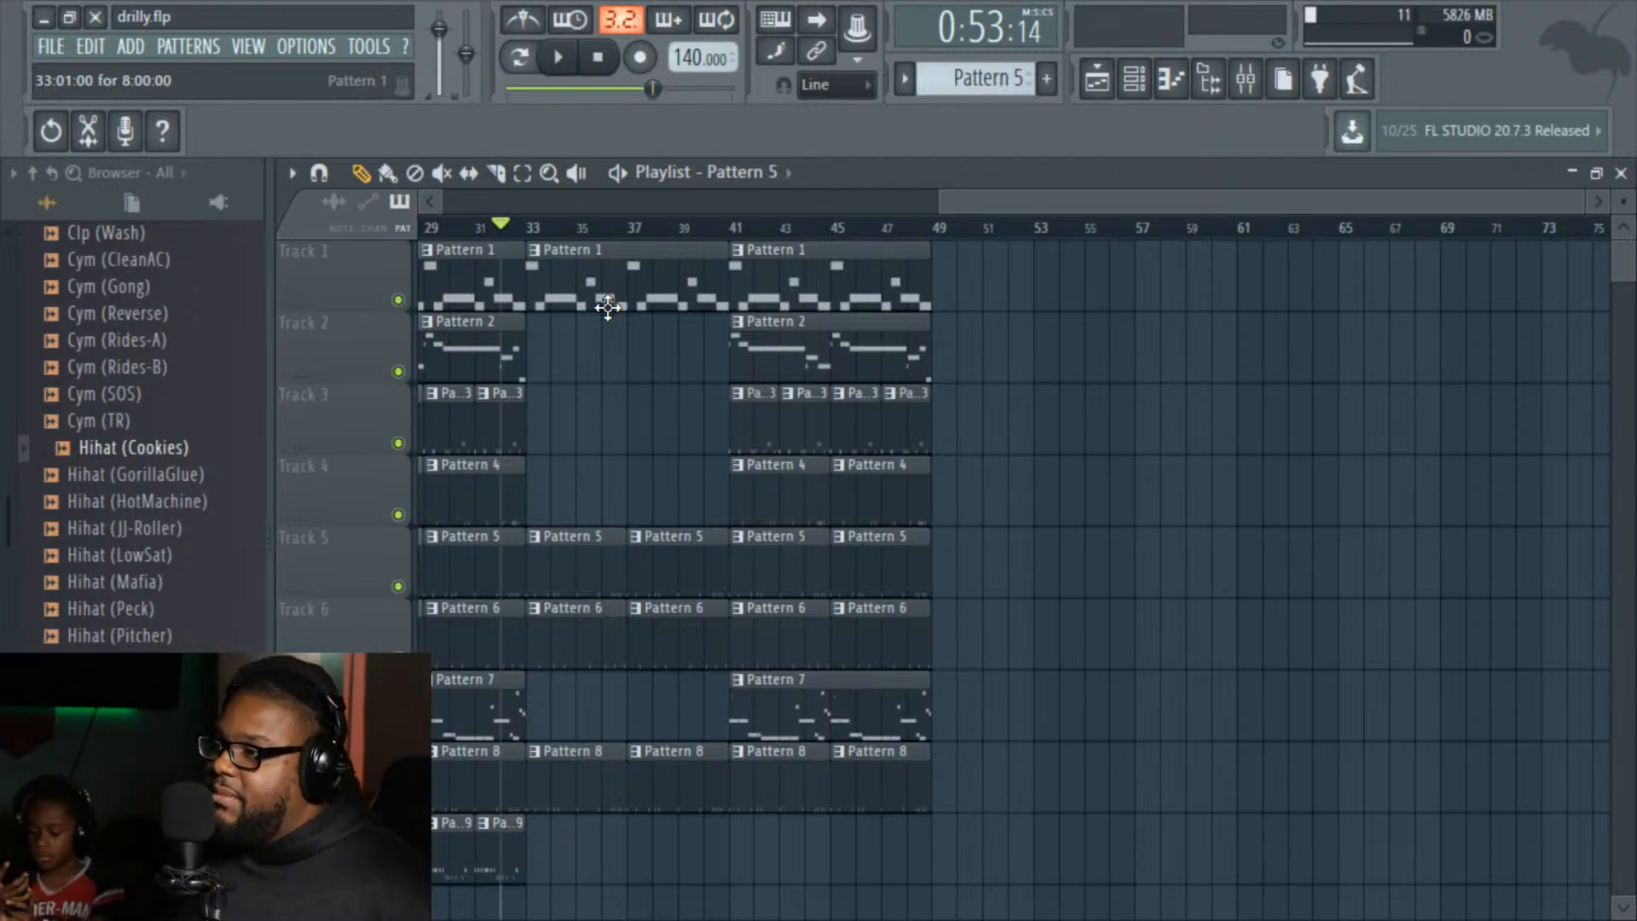
key("space")
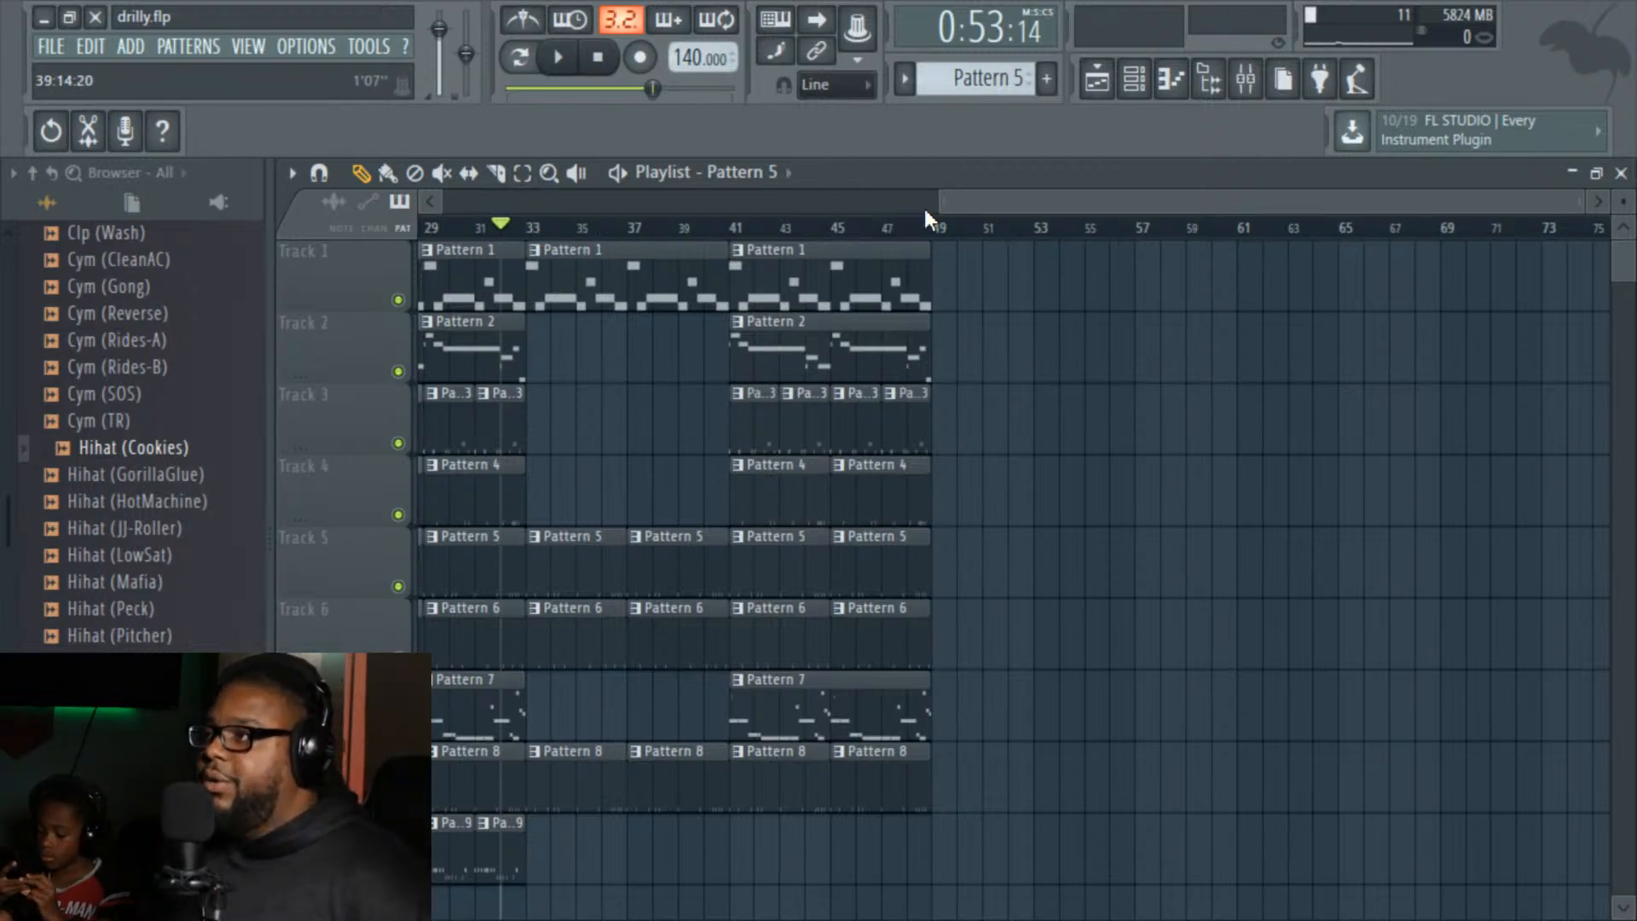
left_click_drag(948, 203, 928, 205)
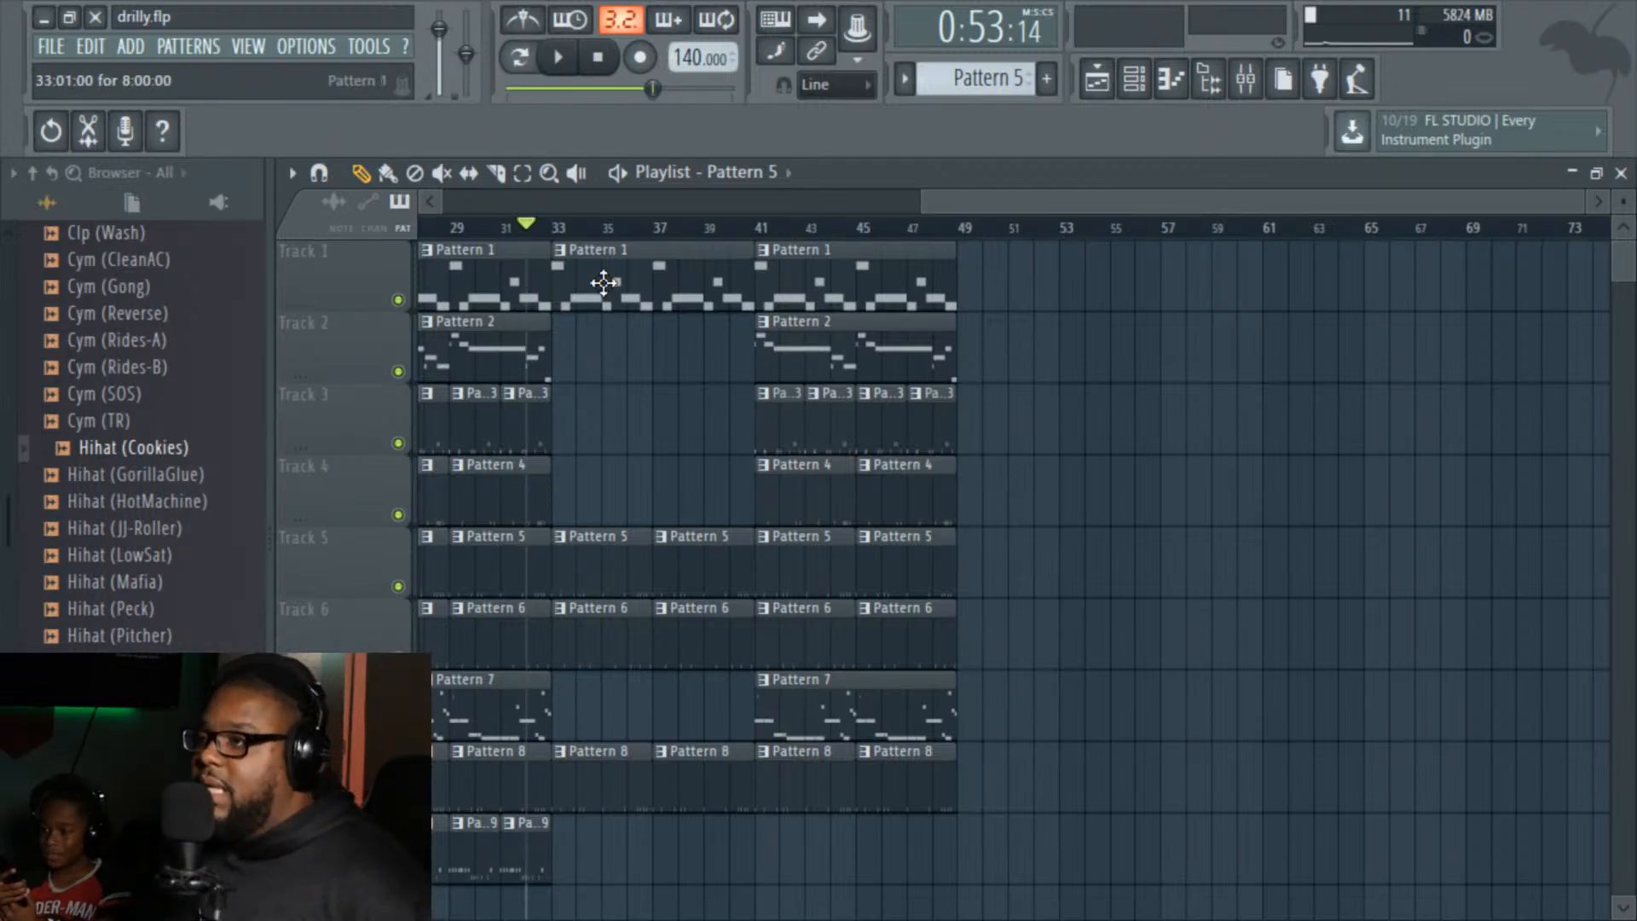
Step: Move the playhead back to bar 32 and play the lead-in to the stripped-down section
key("space")
key("space")
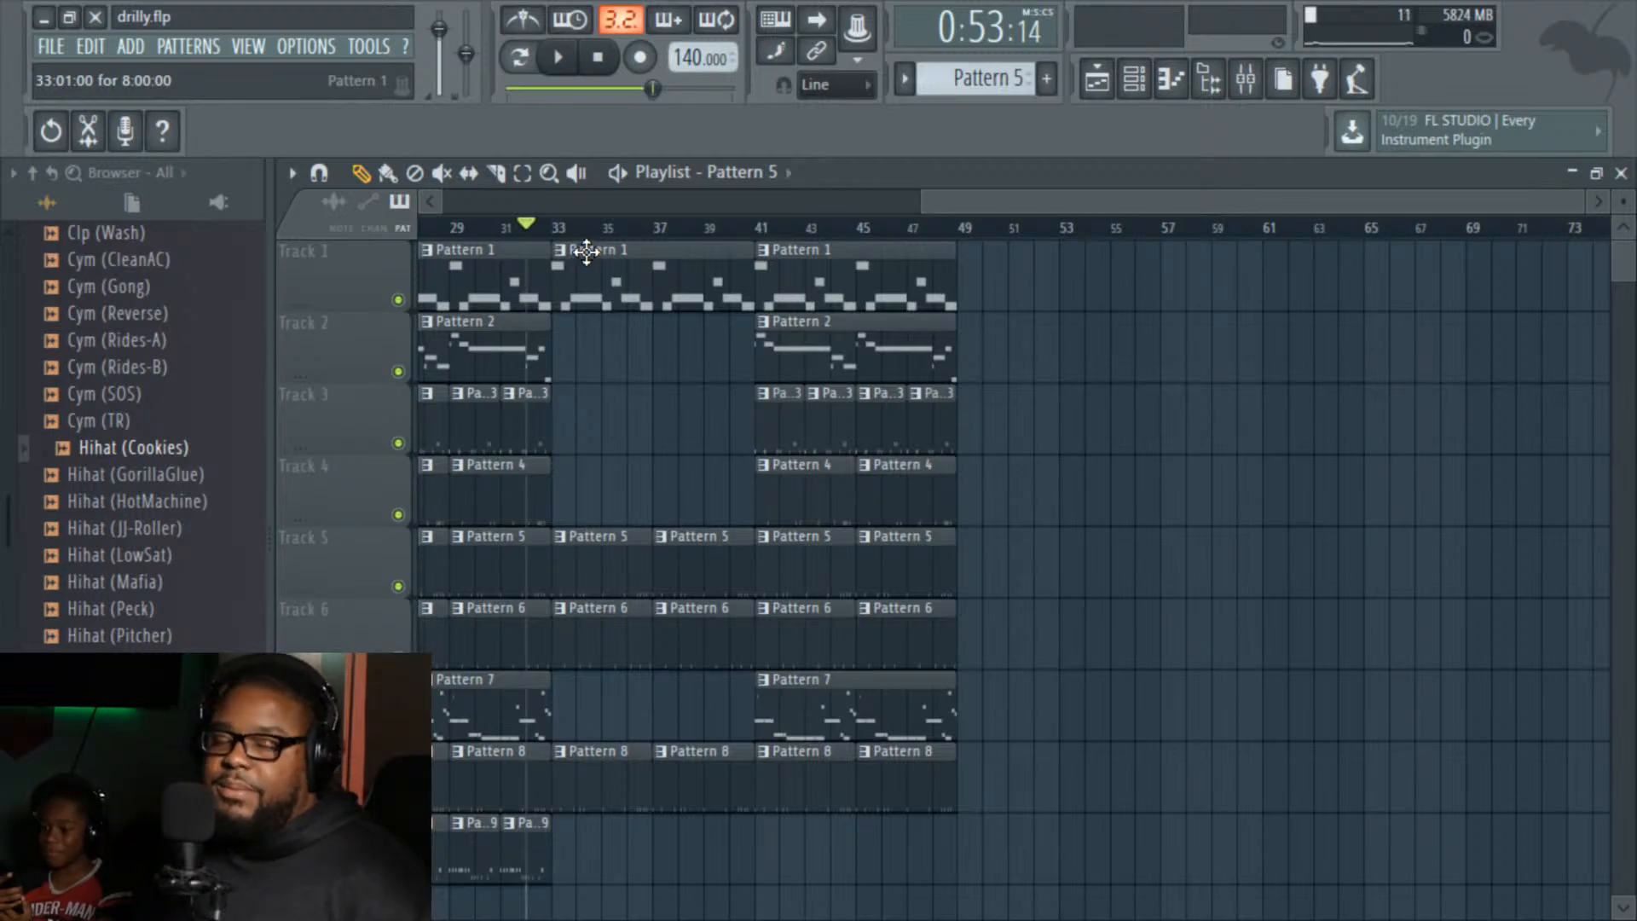
left_click(510, 236)
left_click(529, 233)
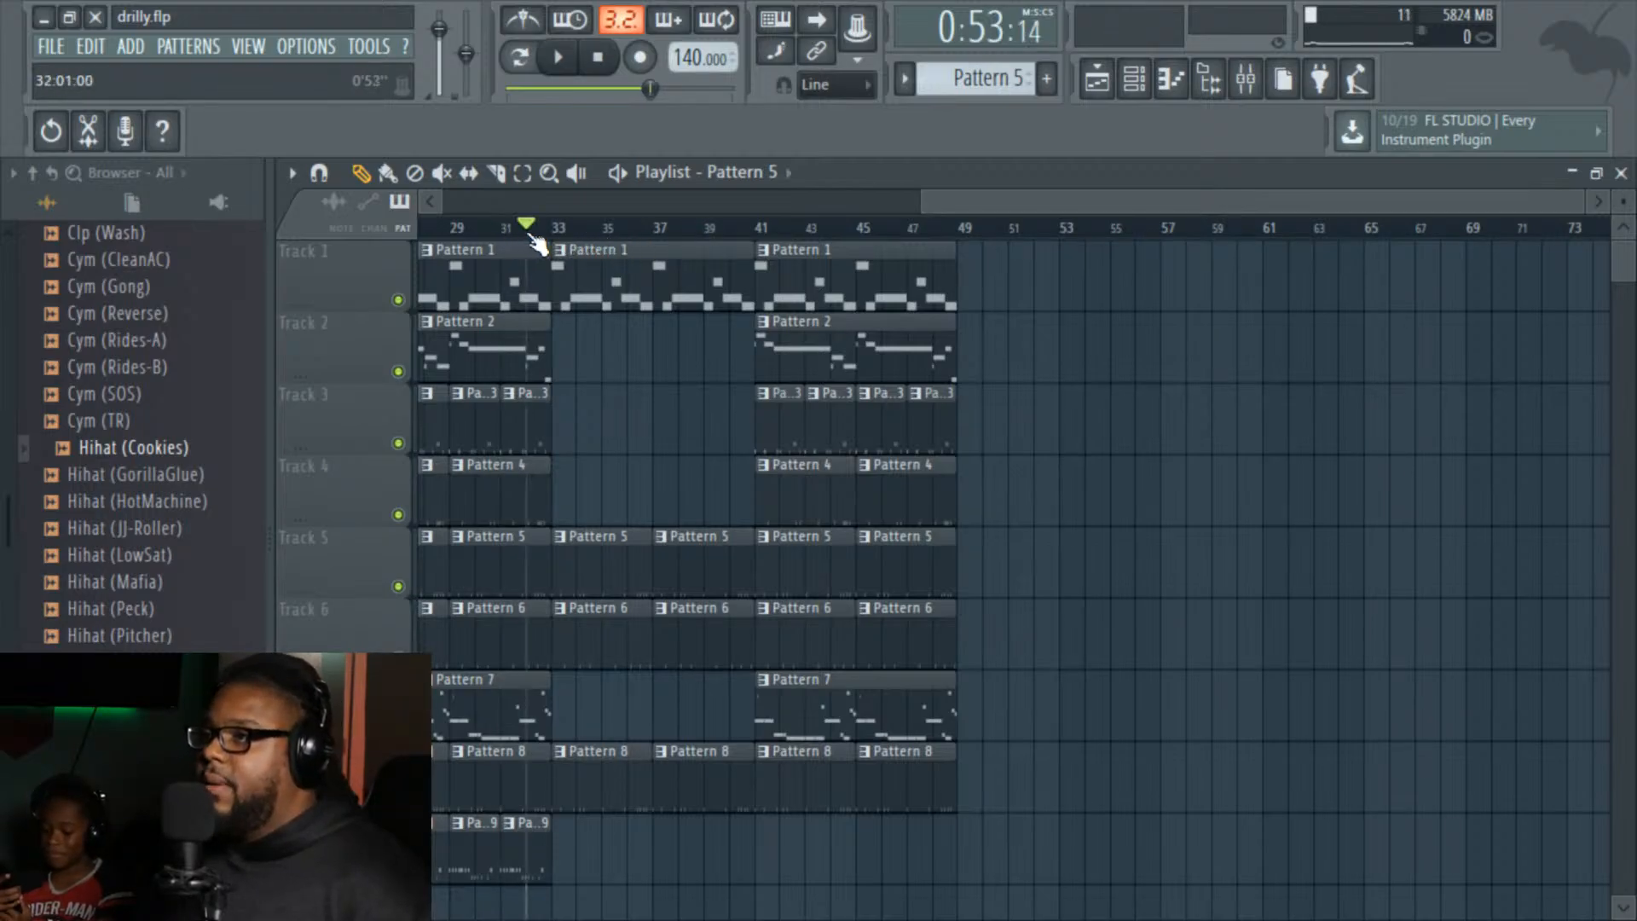
left_click(576, 228)
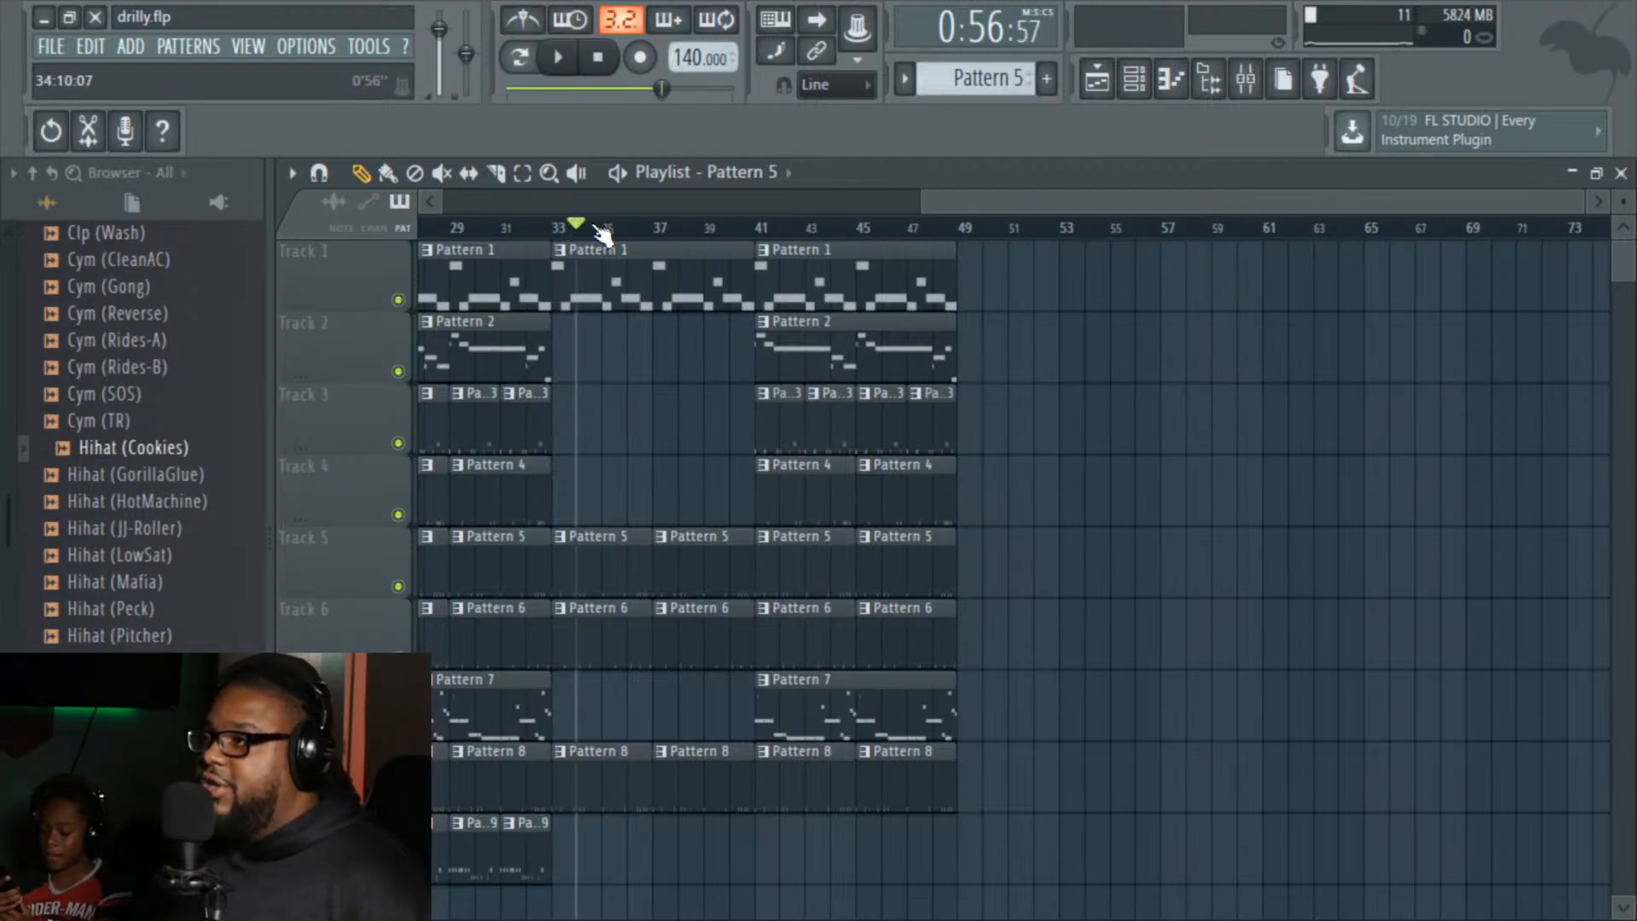
left_click(536, 230)
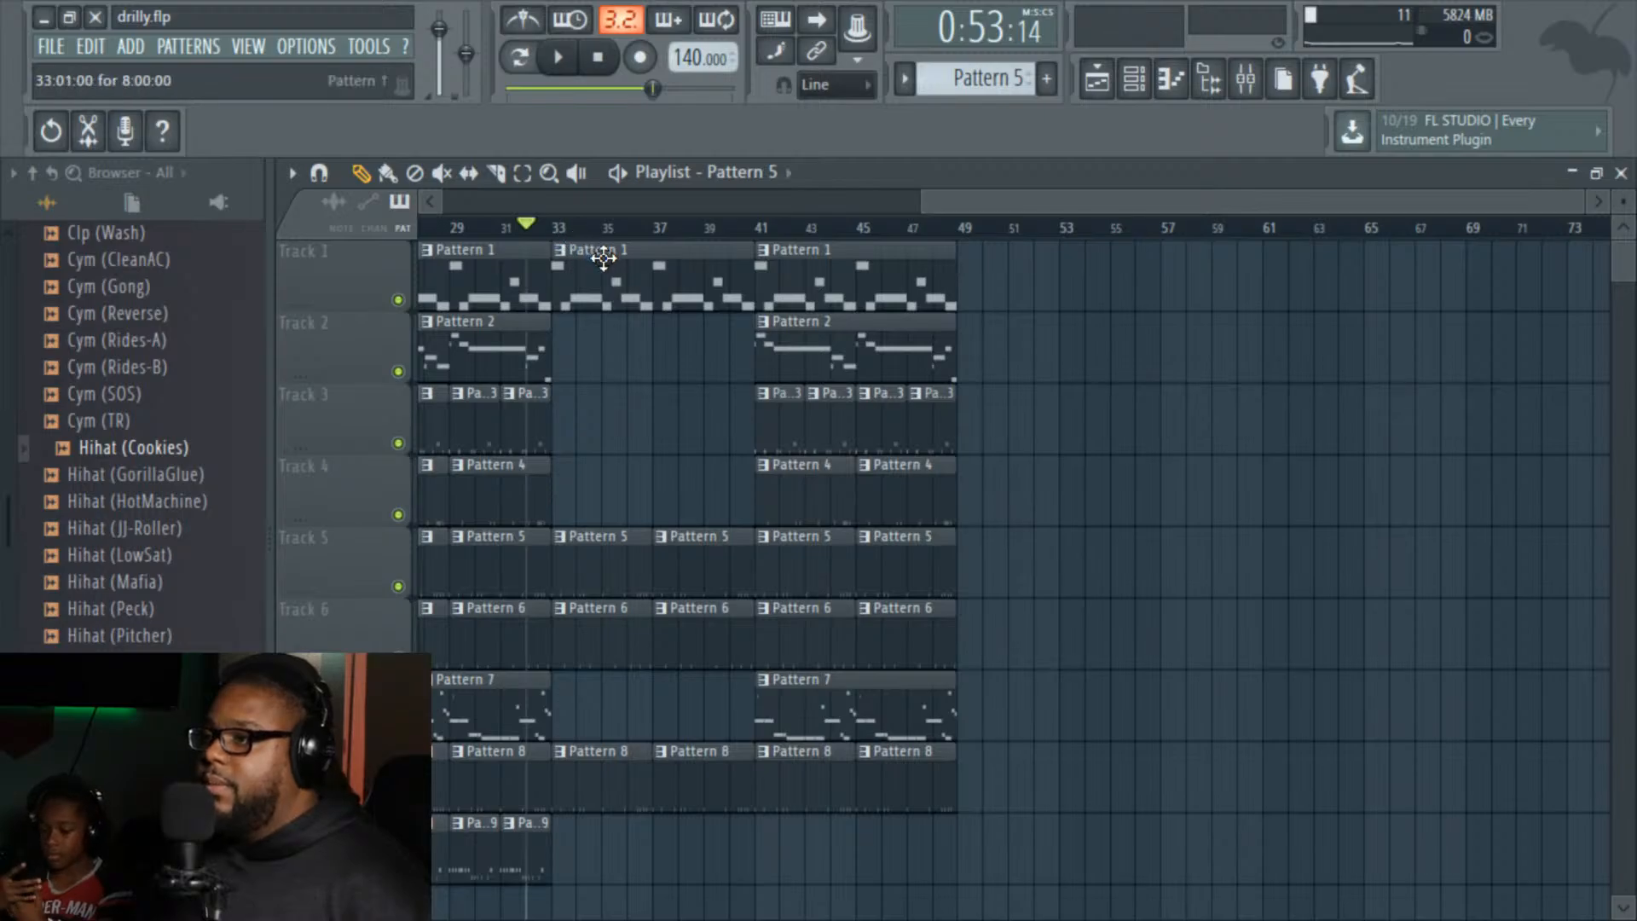
key("space")
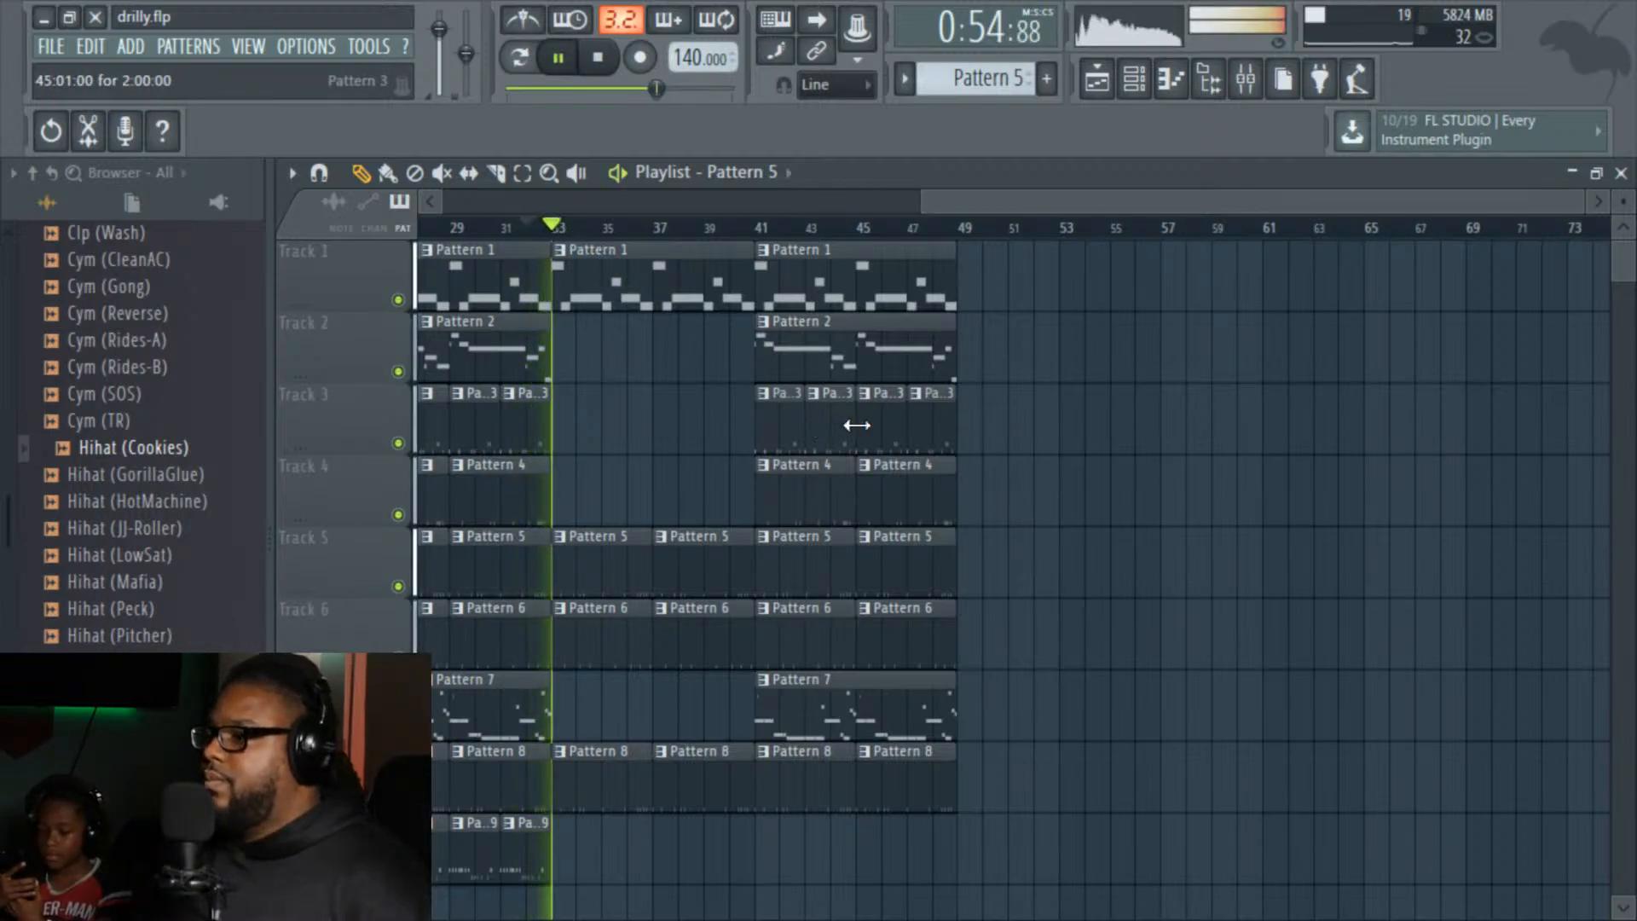
Step: Save the drilly.flp project while the arrangement keeps playing
left_click_drag(1052, 203, 994, 198)
left_click(39, 48)
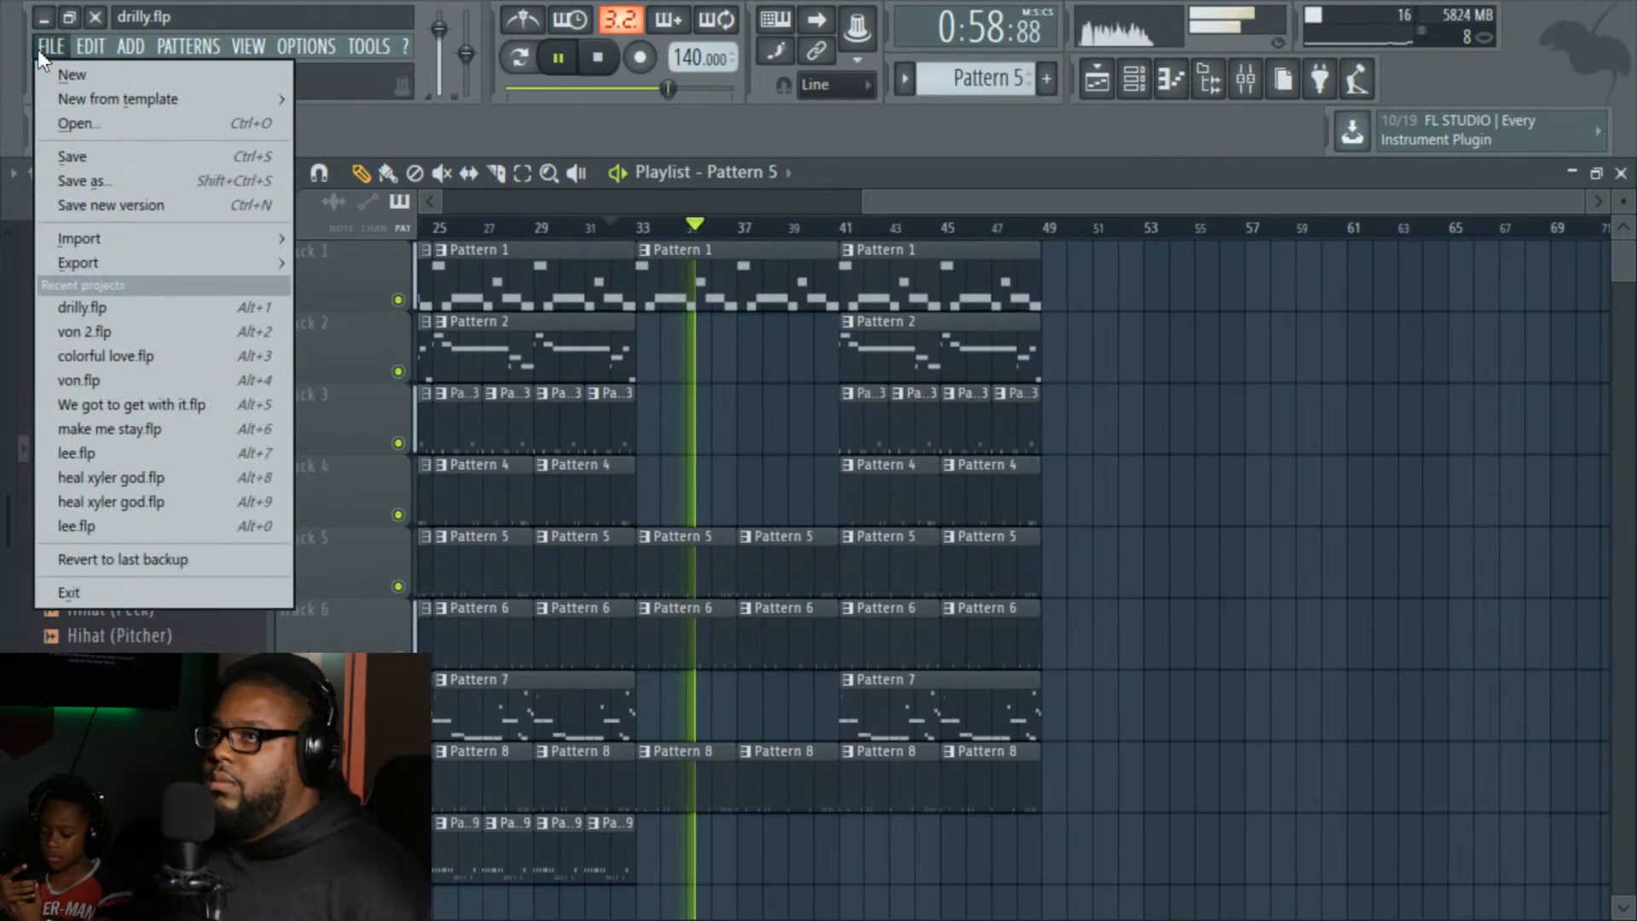
left_click(89, 159)
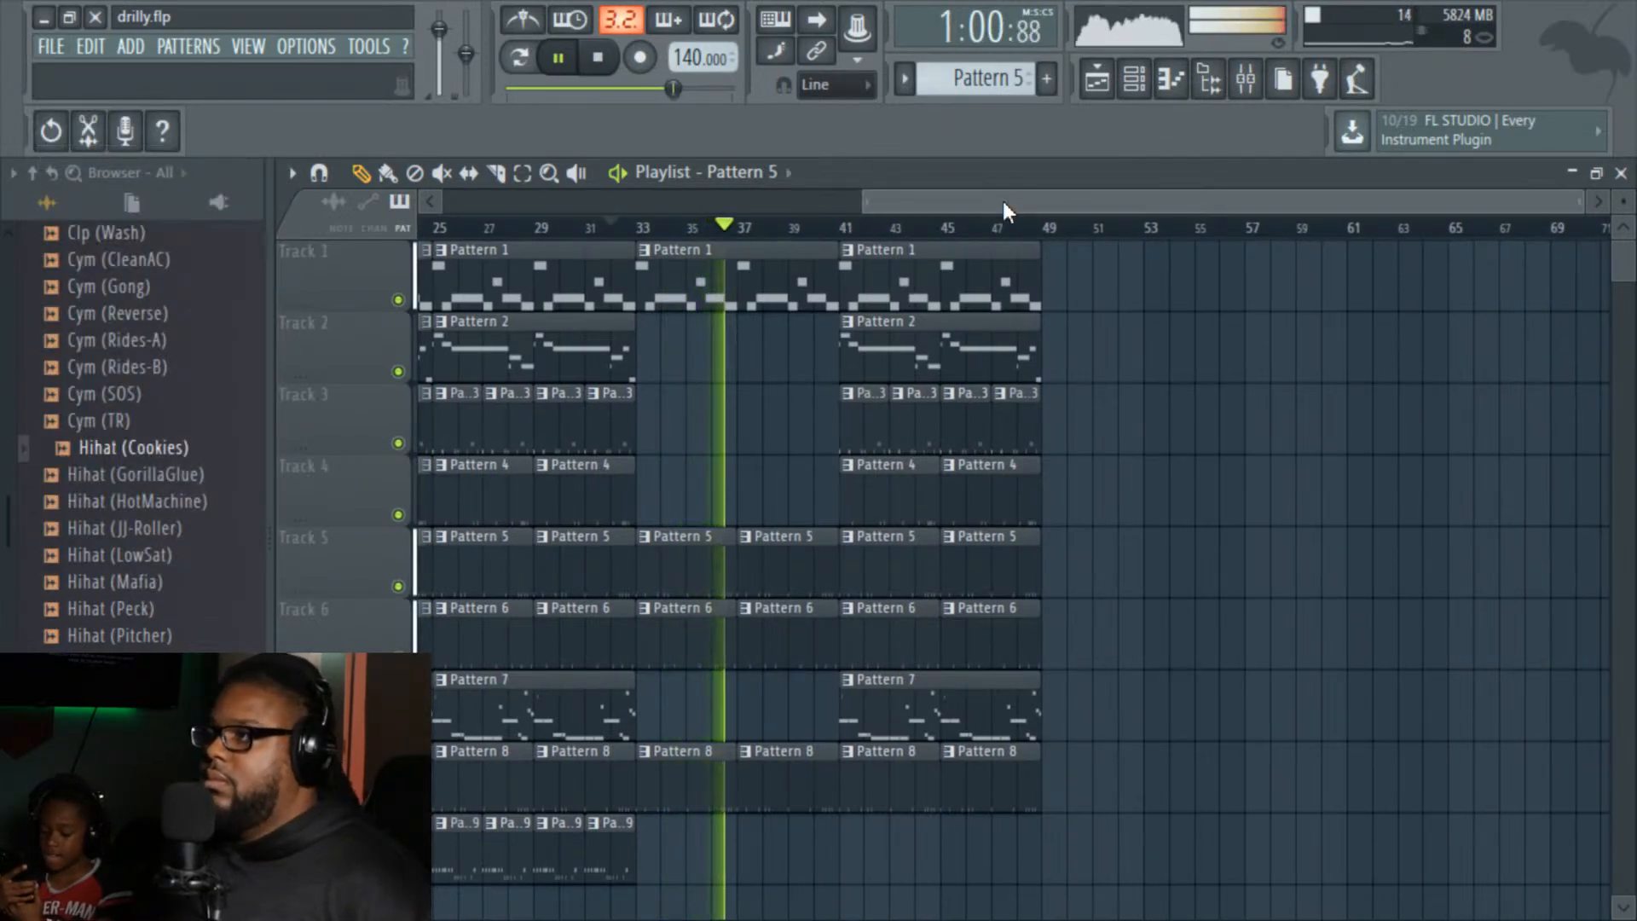
Step: Copy all clips between bars 41 and 49 on Tracks 1 to 8 and paste them at bar 49
left_click_drag(1003, 201, 1061, 196)
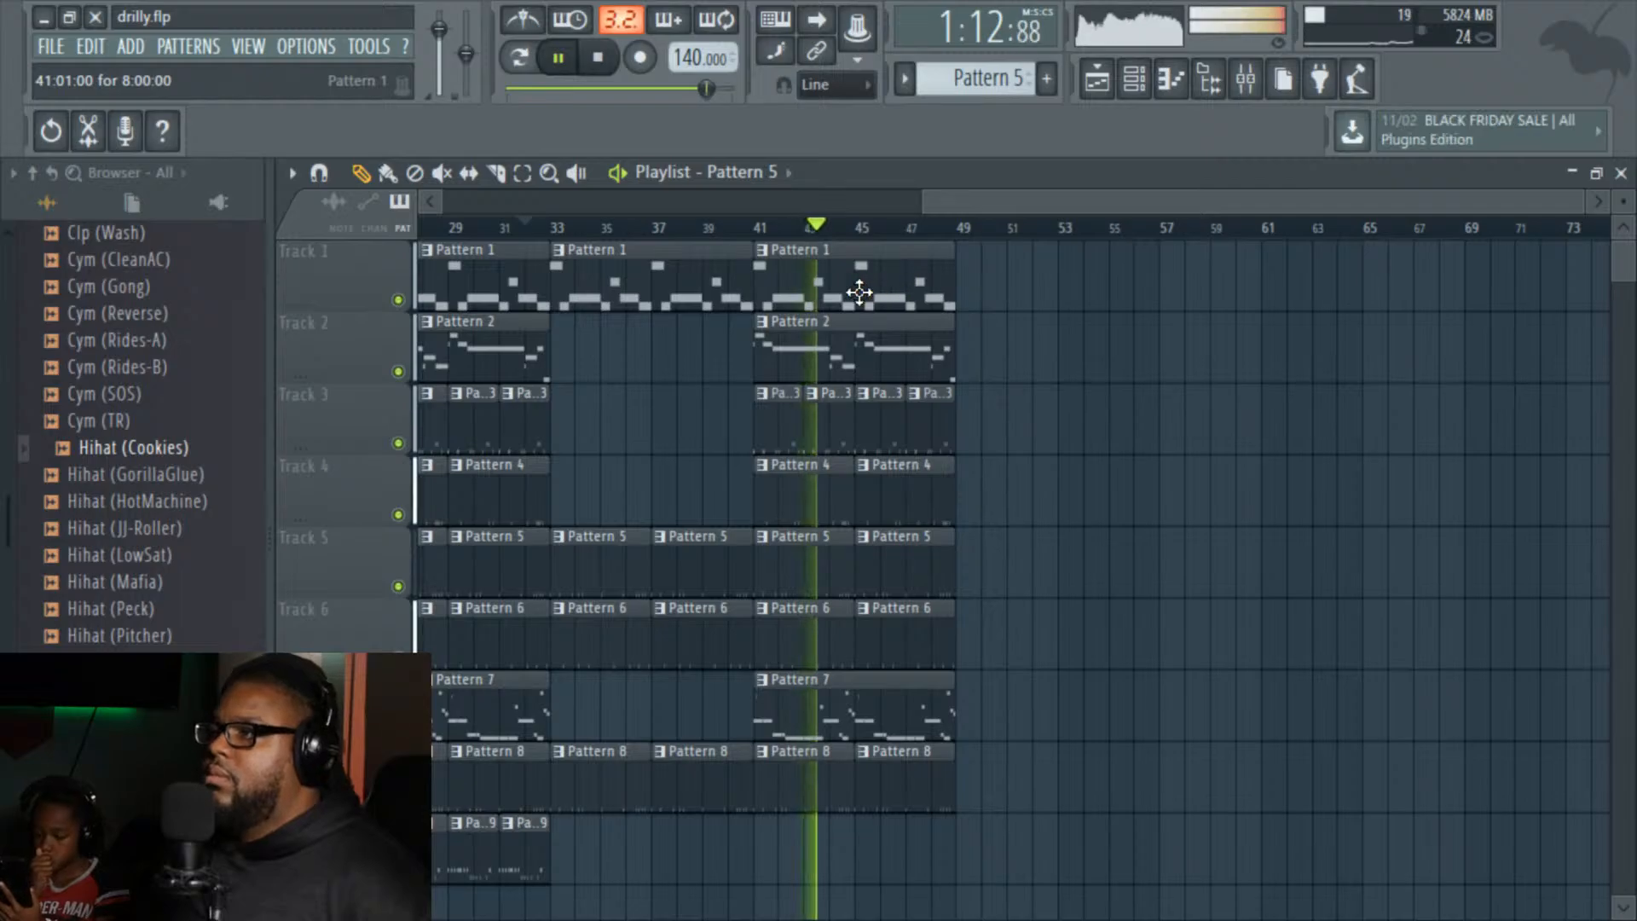
left_click_drag(975, 206, 1031, 248)
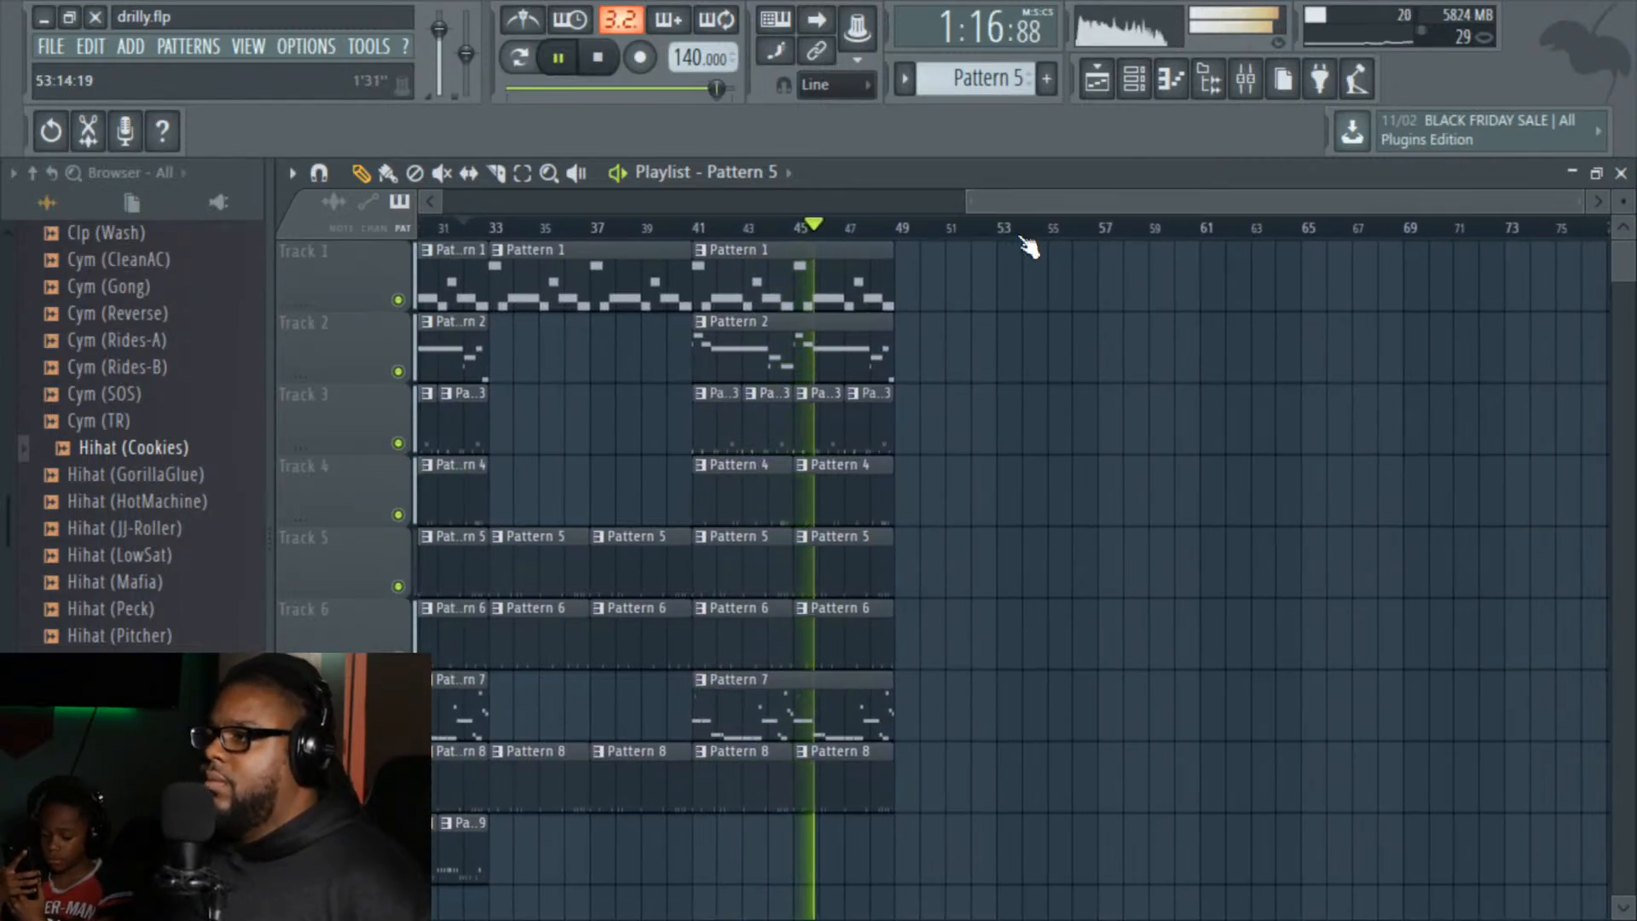
left_click(521, 173)
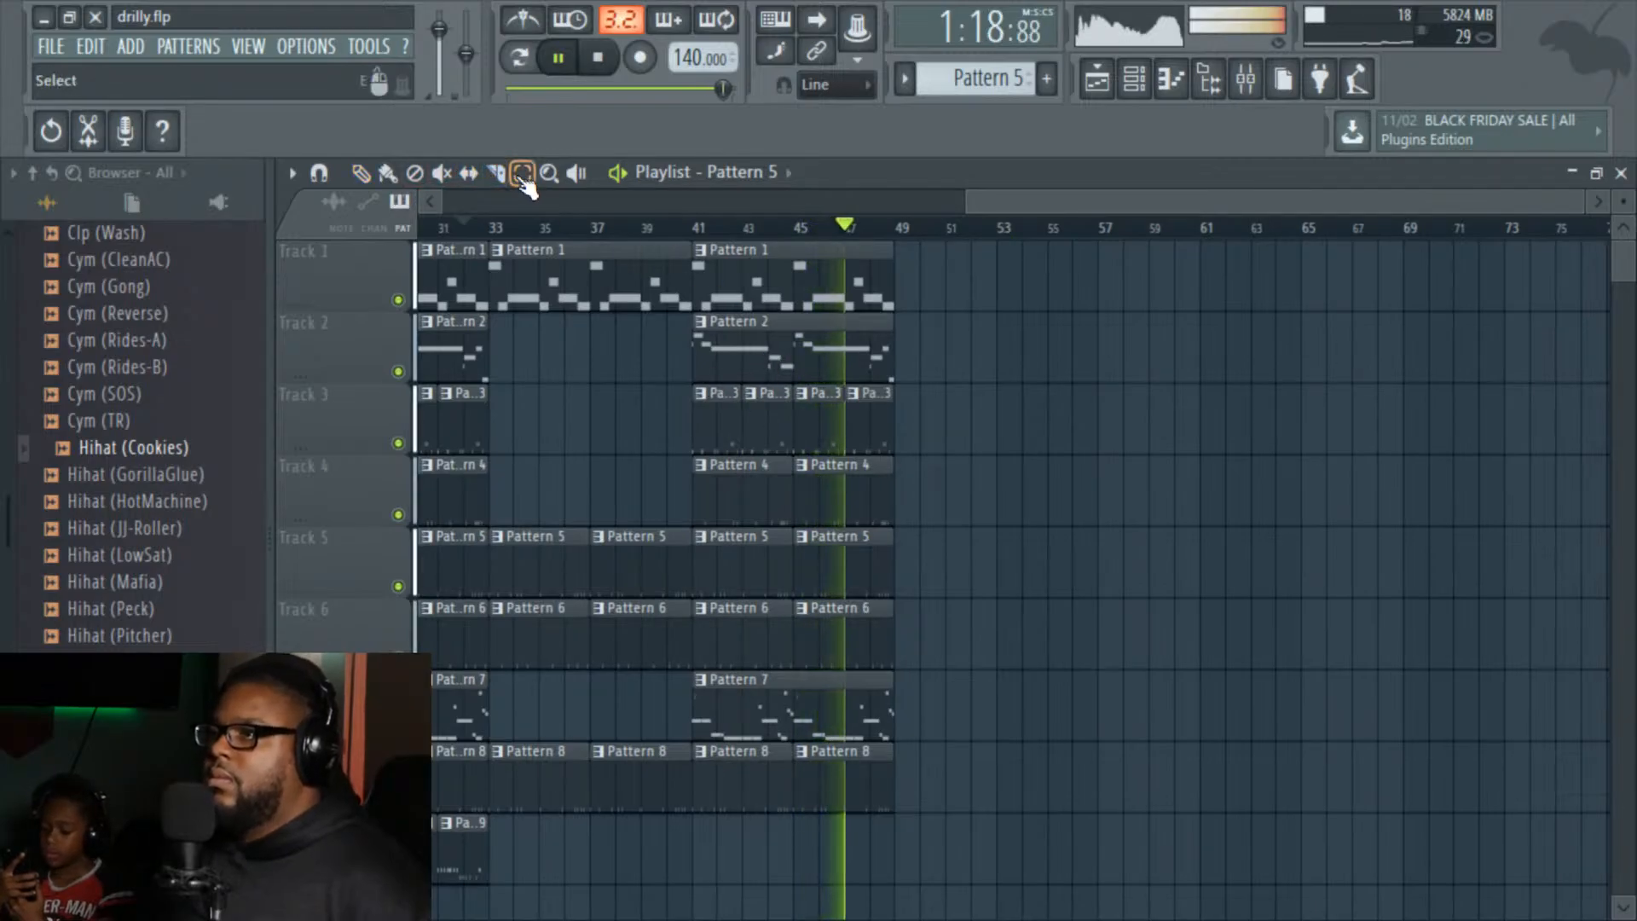
left_click_drag(708, 842, 897, 223)
key("space")
left_click(96, 43)
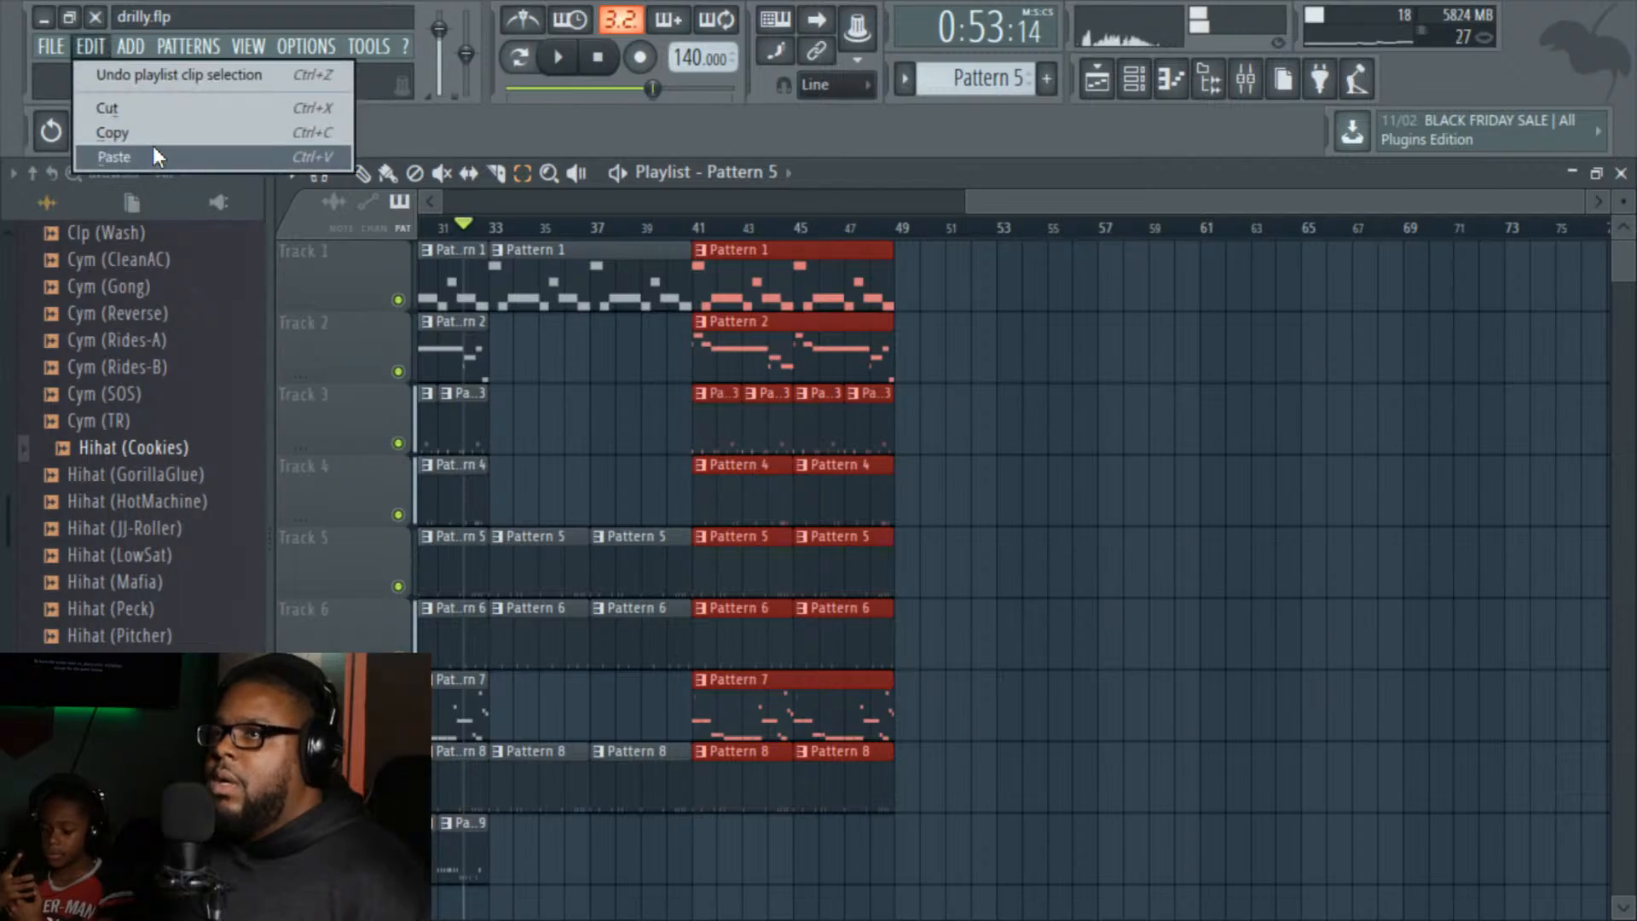
left_click(156, 139)
left_click_drag(1028, 202, 1358, 203)
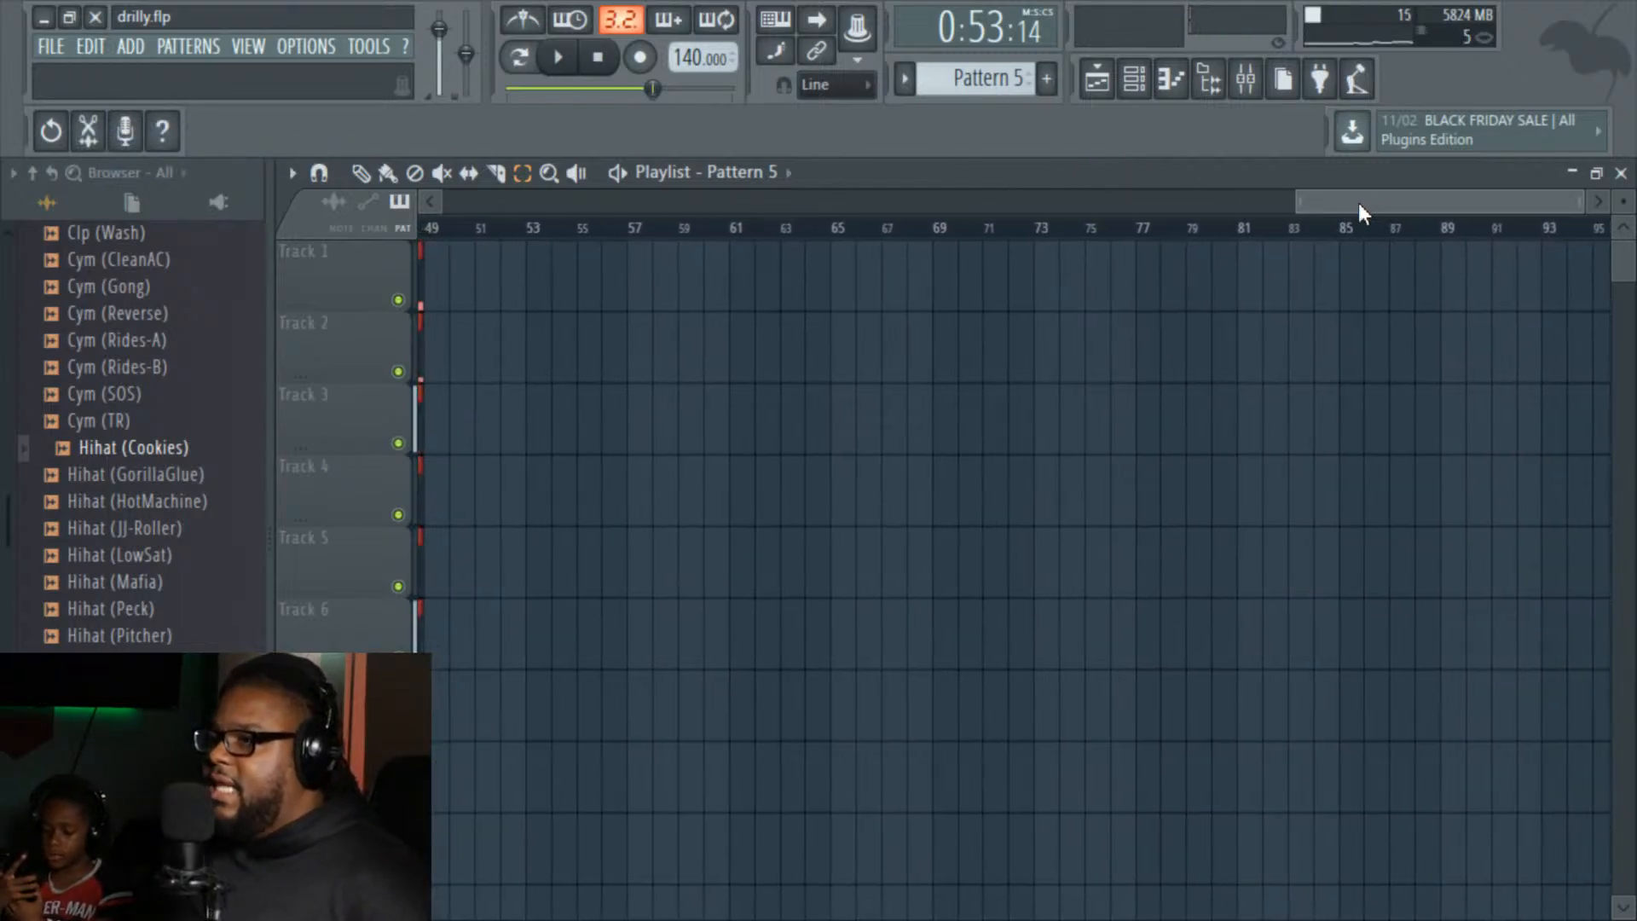
left_click(90, 46)
left_click(134, 162)
left_click_drag(1457, 192, 1098, 202)
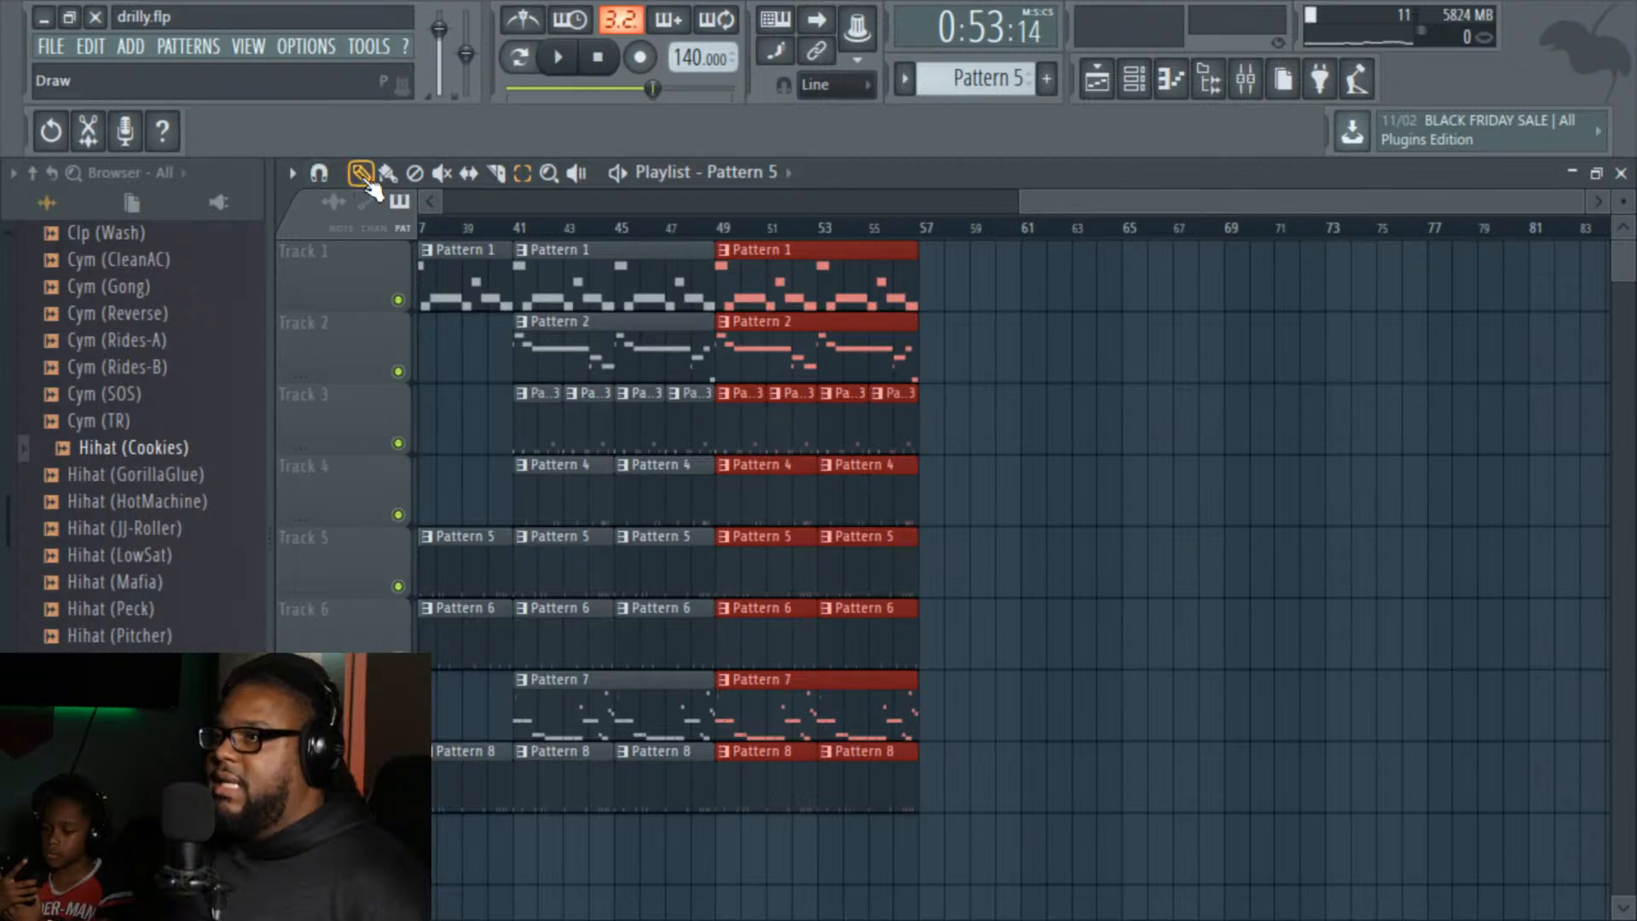
Step: Switch back to the Draw tool and play the duplicated section from bar 49
left_click(716, 227)
key("space")
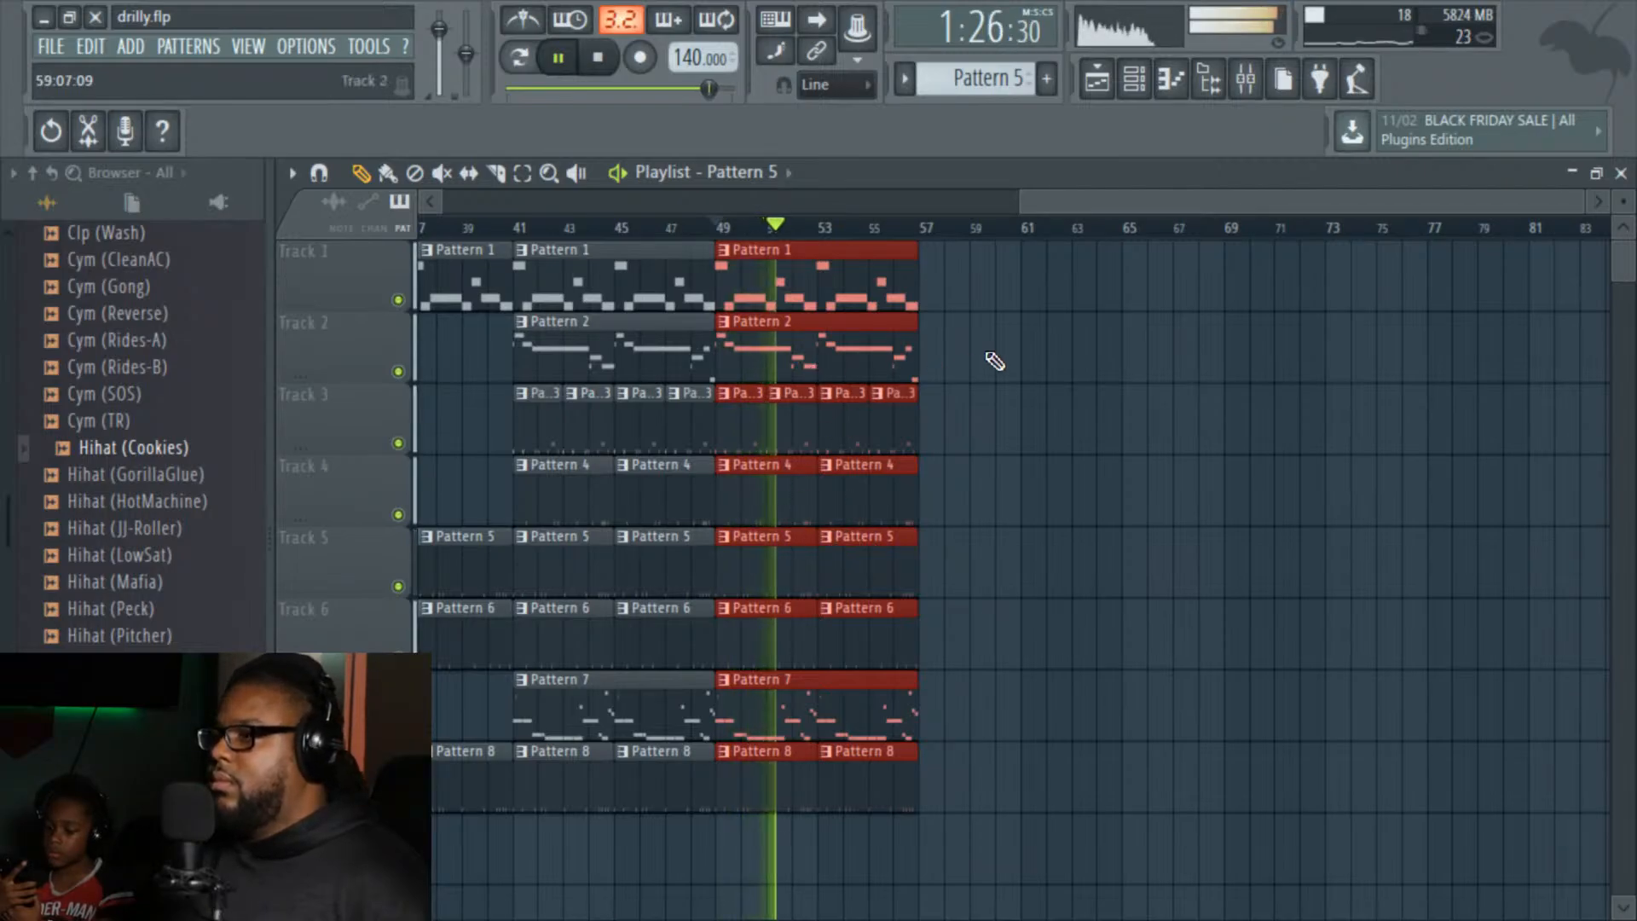
mouse_move(1041, 206)
left_mouse_down()
mouse_move(938, 237)
mouse_move(1047, 237)
left_mouse_up()
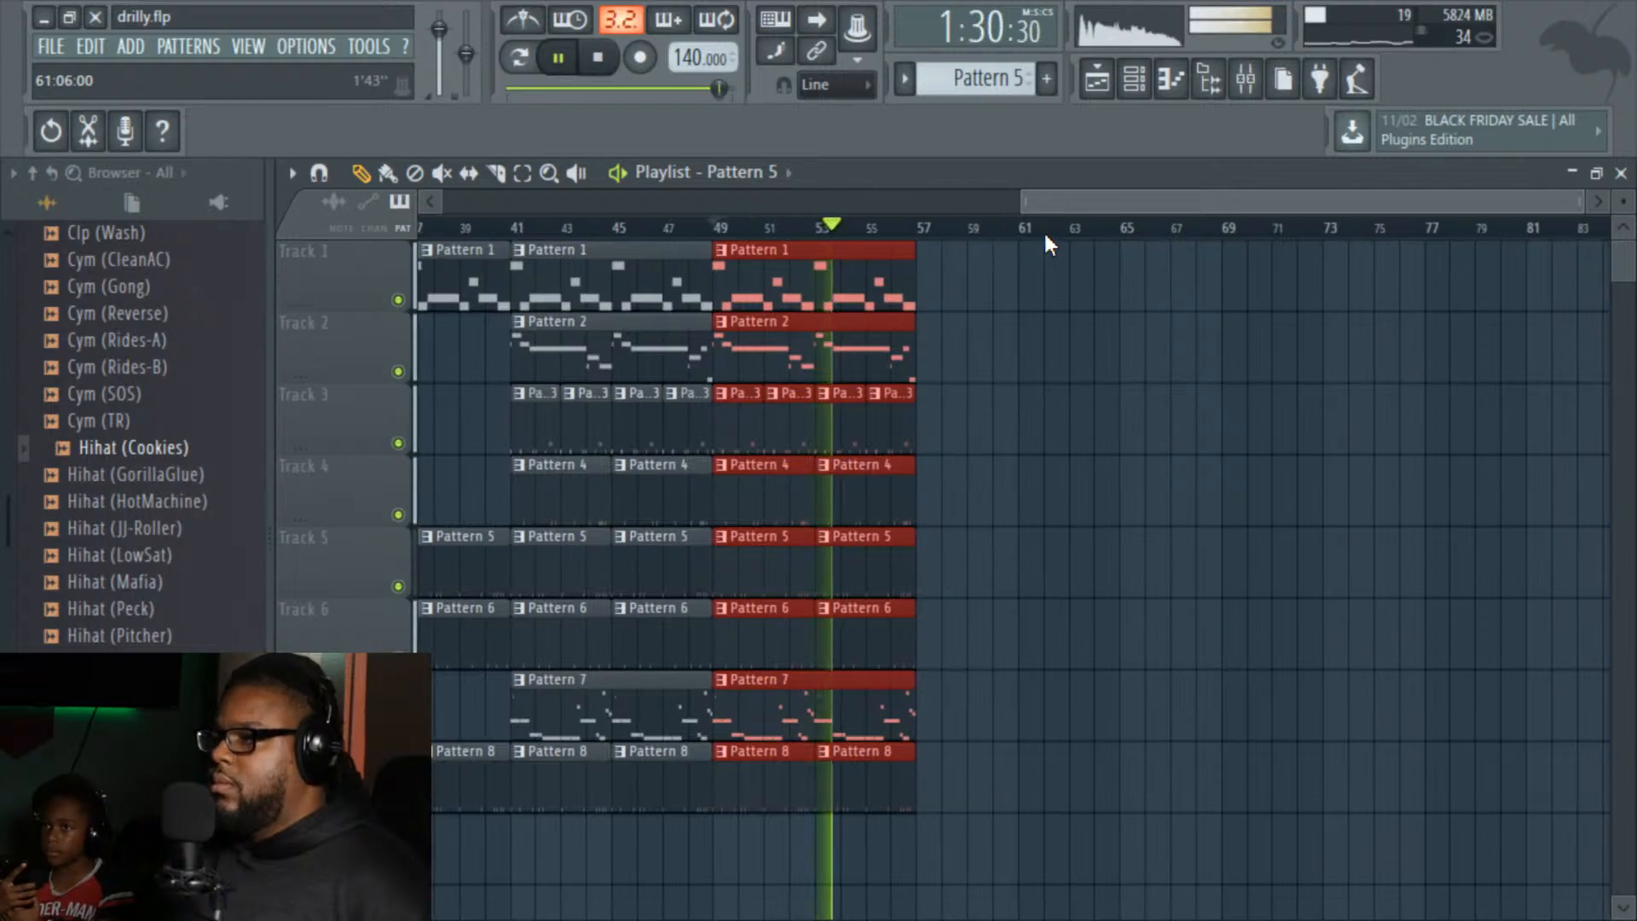
Step: Place a Pattern 1 clip on Track 1 and a Pattern 2 clip on Track 2 at bar 57
left_click(924, 286)
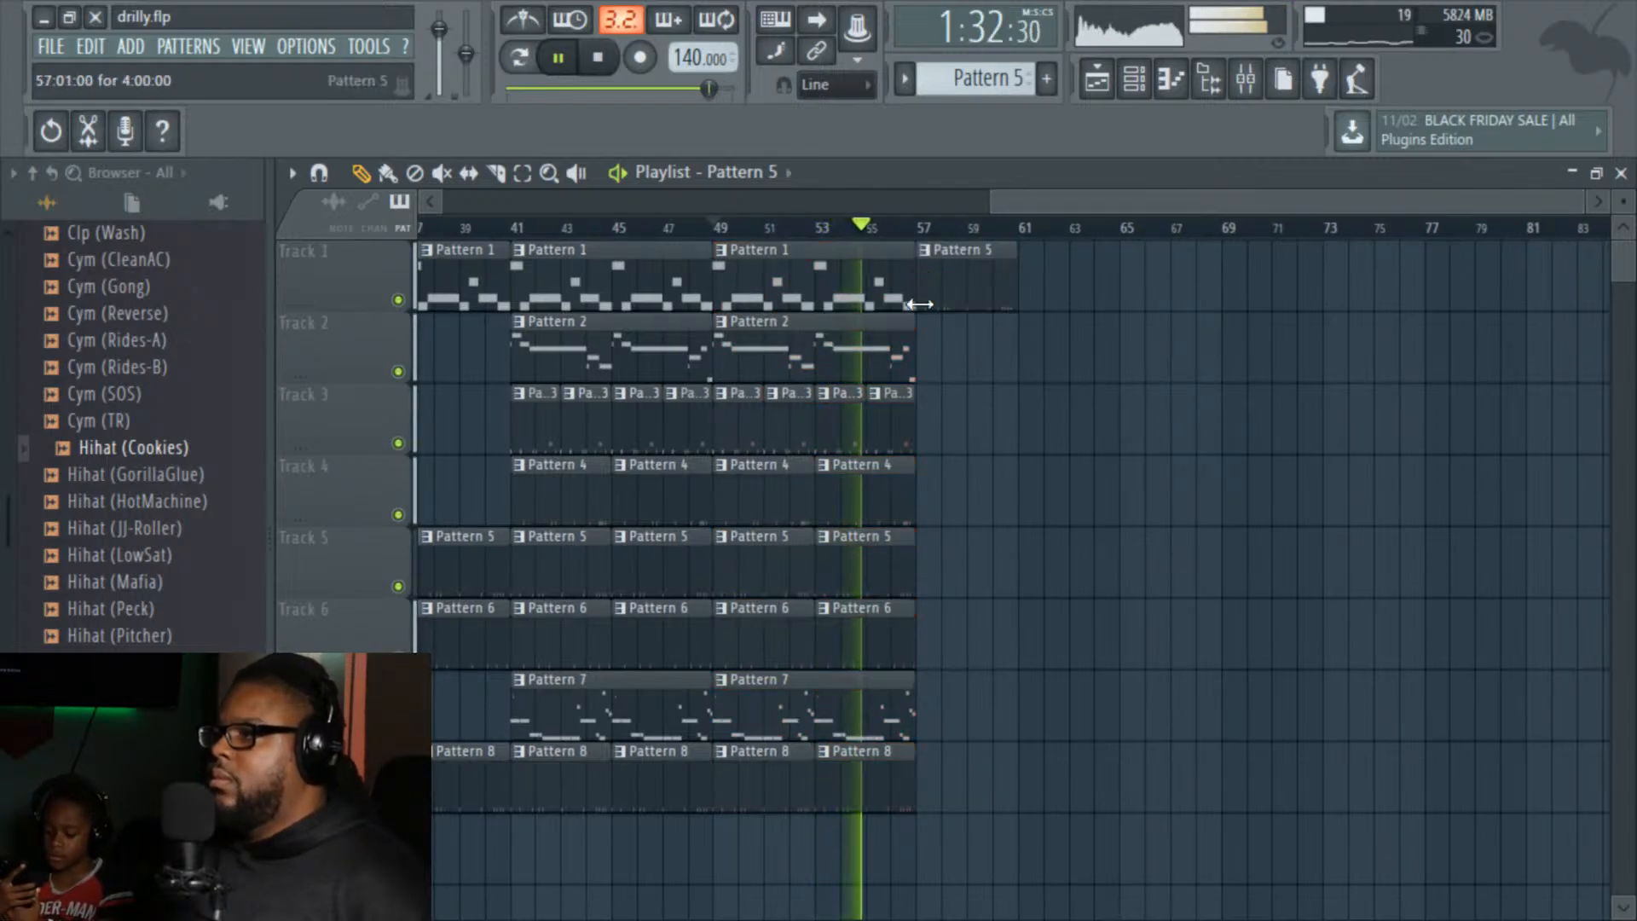
right_click(920, 285)
left_click(901, 256)
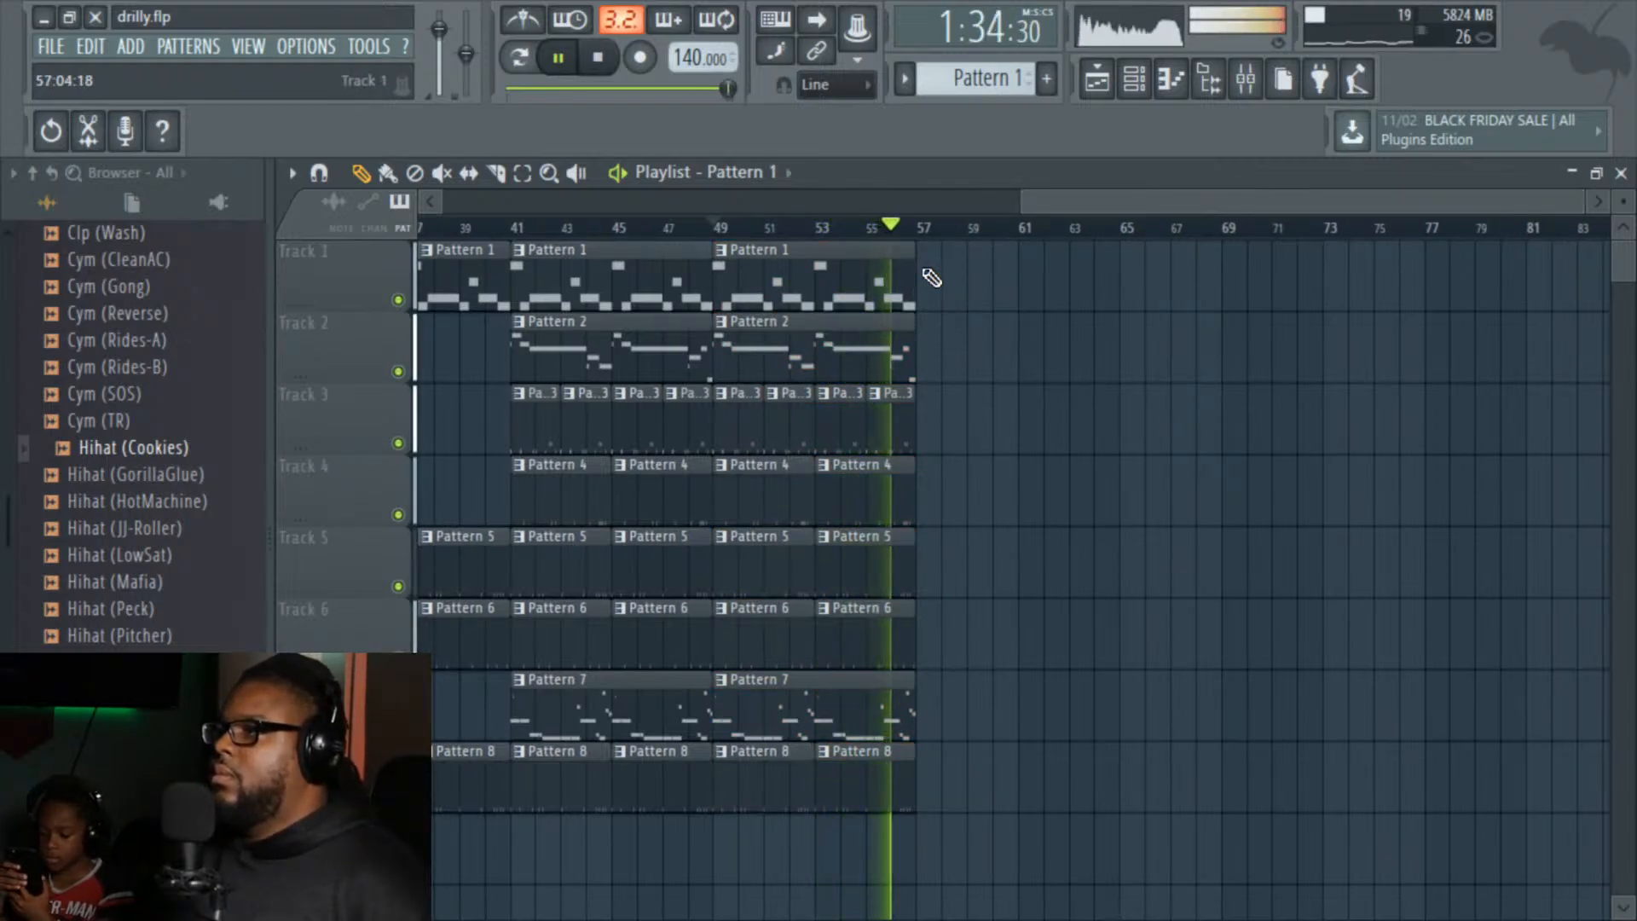
left_click(931, 277)
left_click(905, 348)
left_click(921, 341)
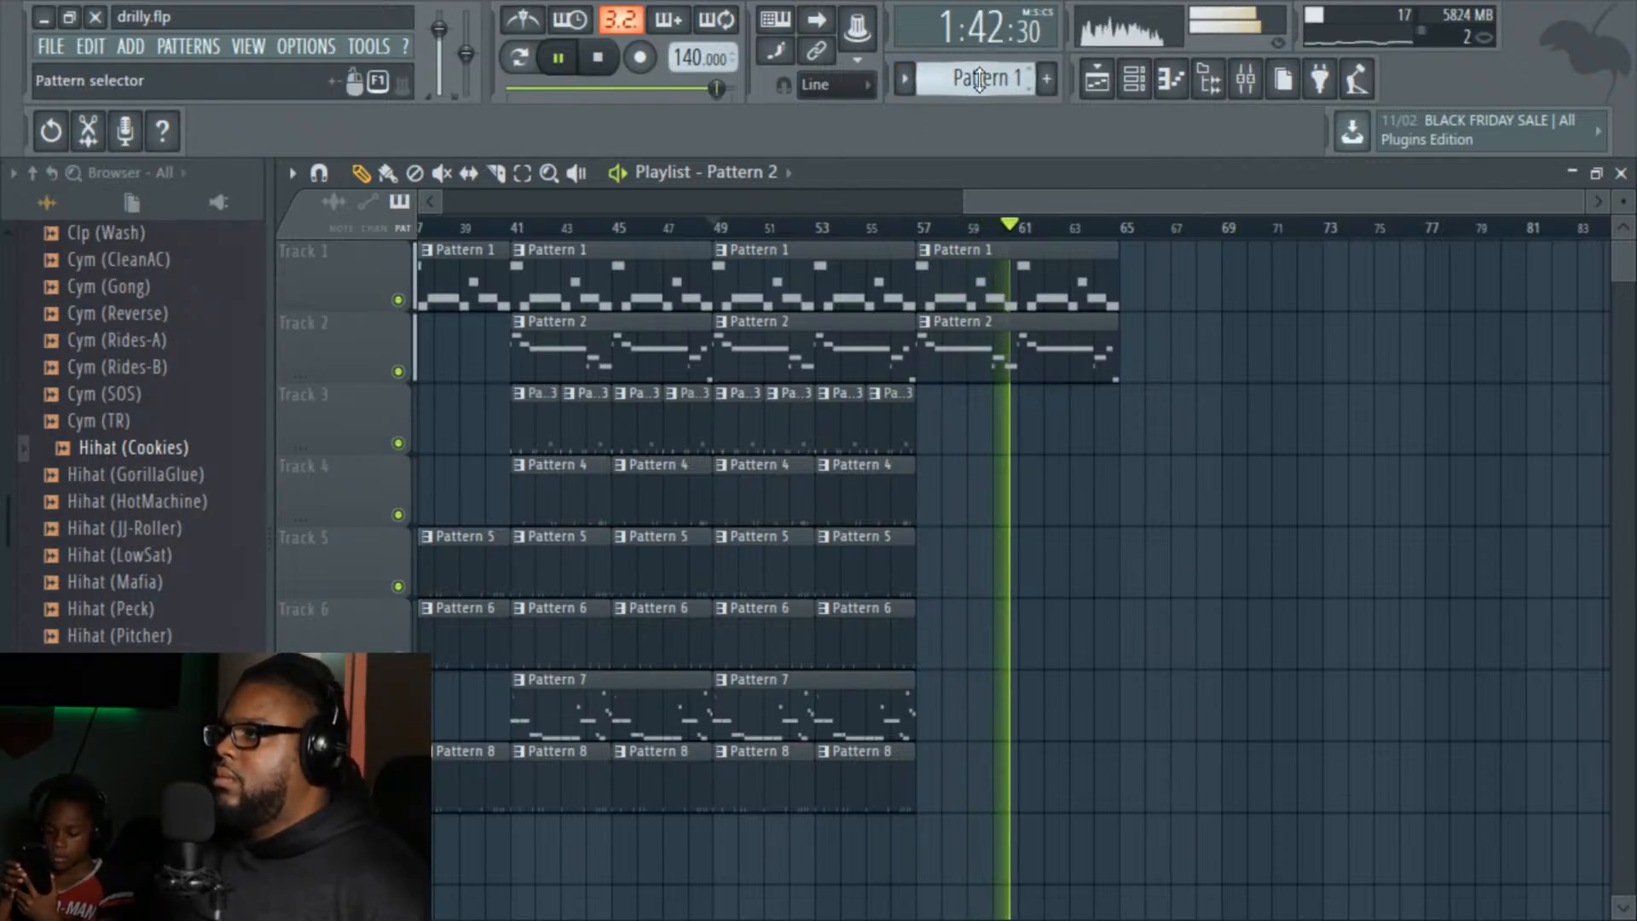
Step: Add a Pattern 7 clip on Track 7 in the outro and trim its start so it covers only bar 64
left_click(855, 721)
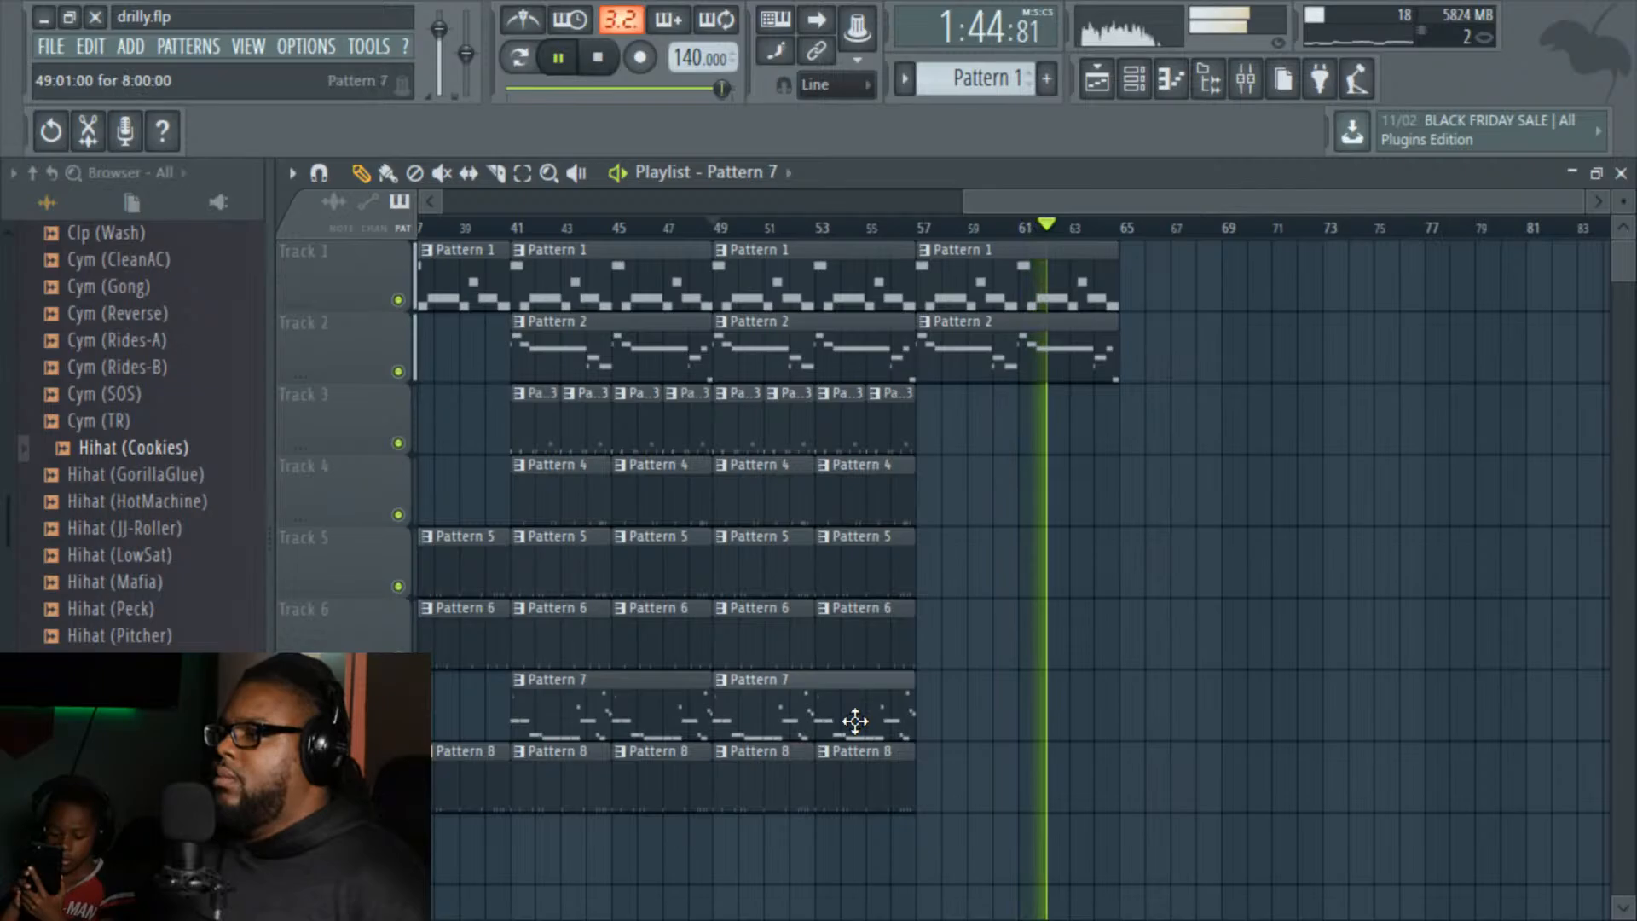
left_click(1019, 713)
left_click_drag(1038, 704, 1099, 710)
key("space")
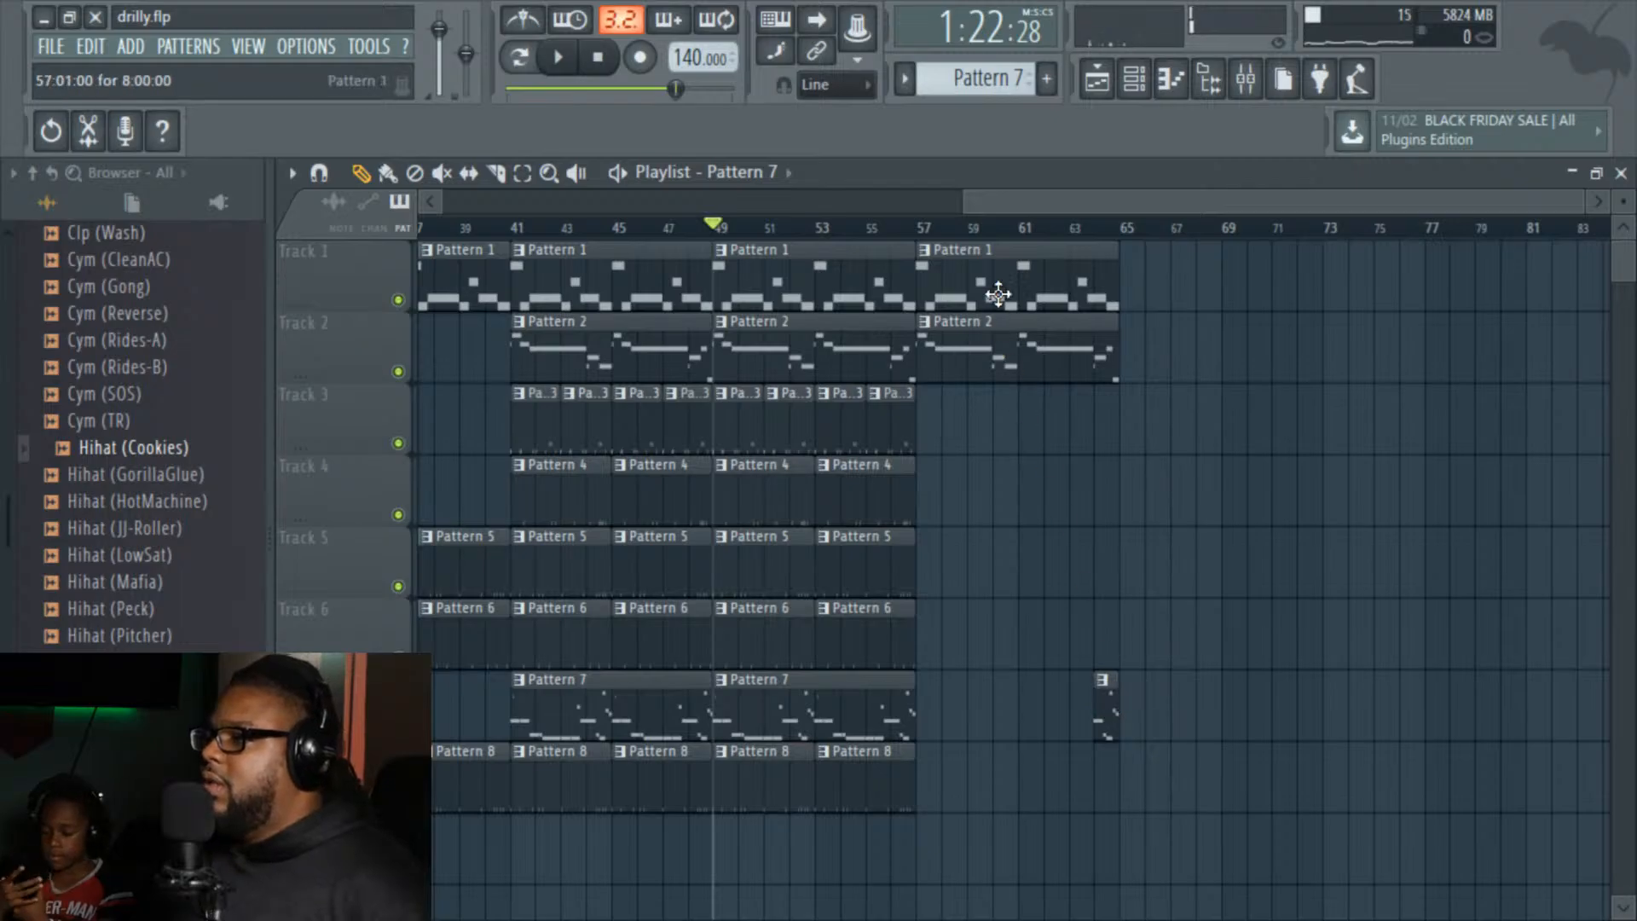
Step: Play the outro from bar 64 and again from bar 62 to check the short Pattern 7 clip
left_click(1100, 227)
key("space")
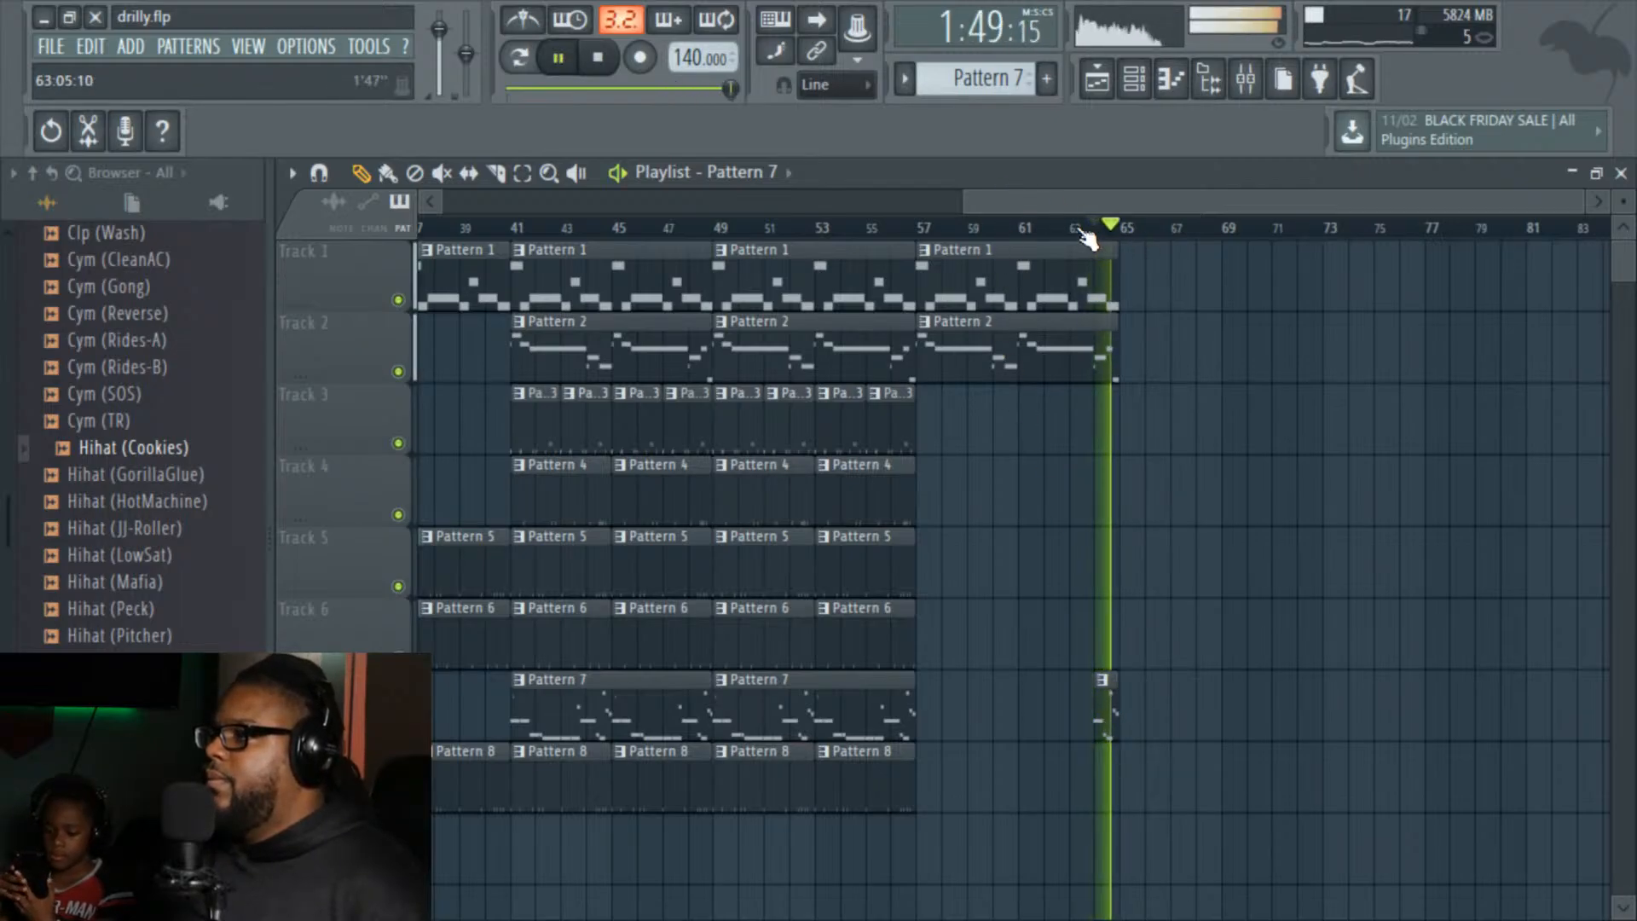
left_click(1033, 227)
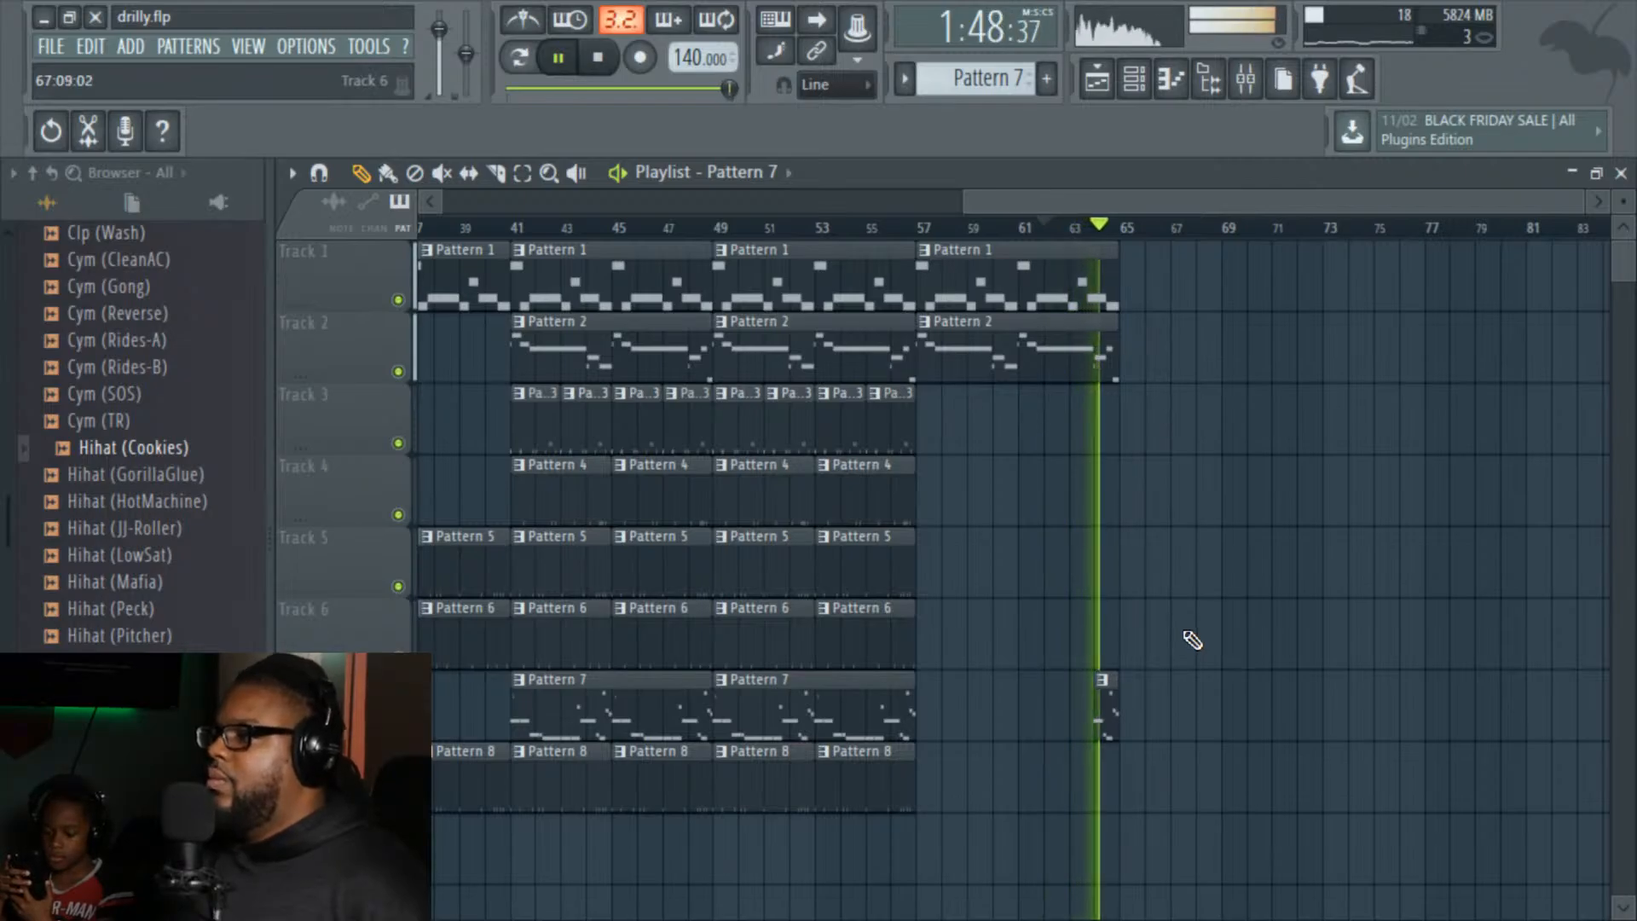
key("space")
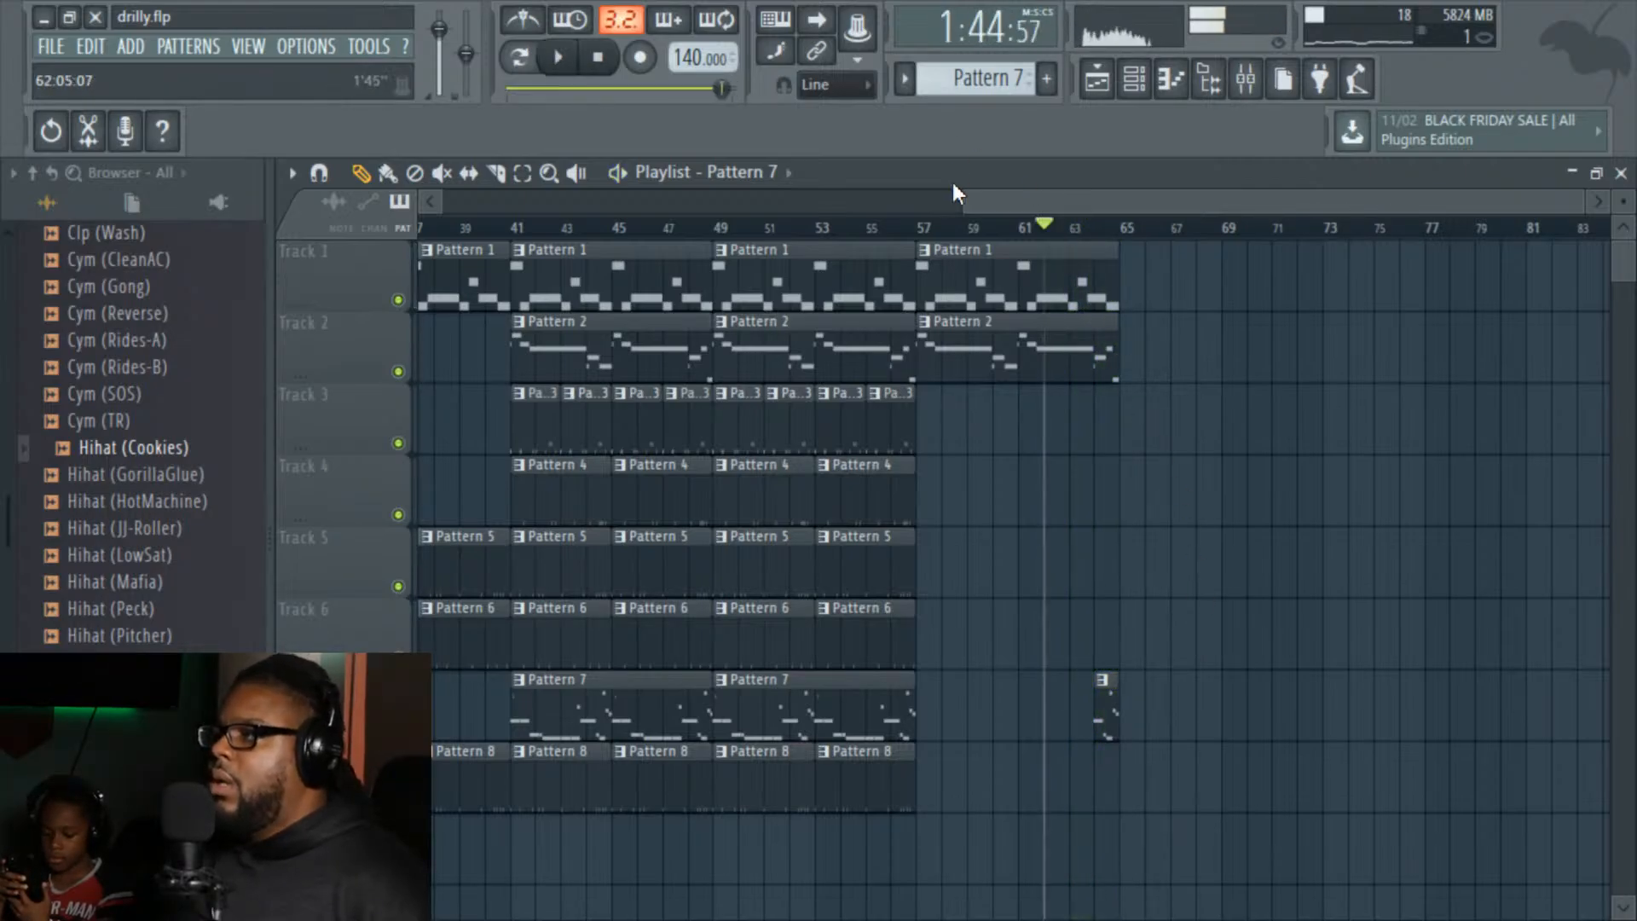
Step: Play the arrangement from bar 33 with the surrounding sections in view
left_click_drag(989, 204, 868, 198)
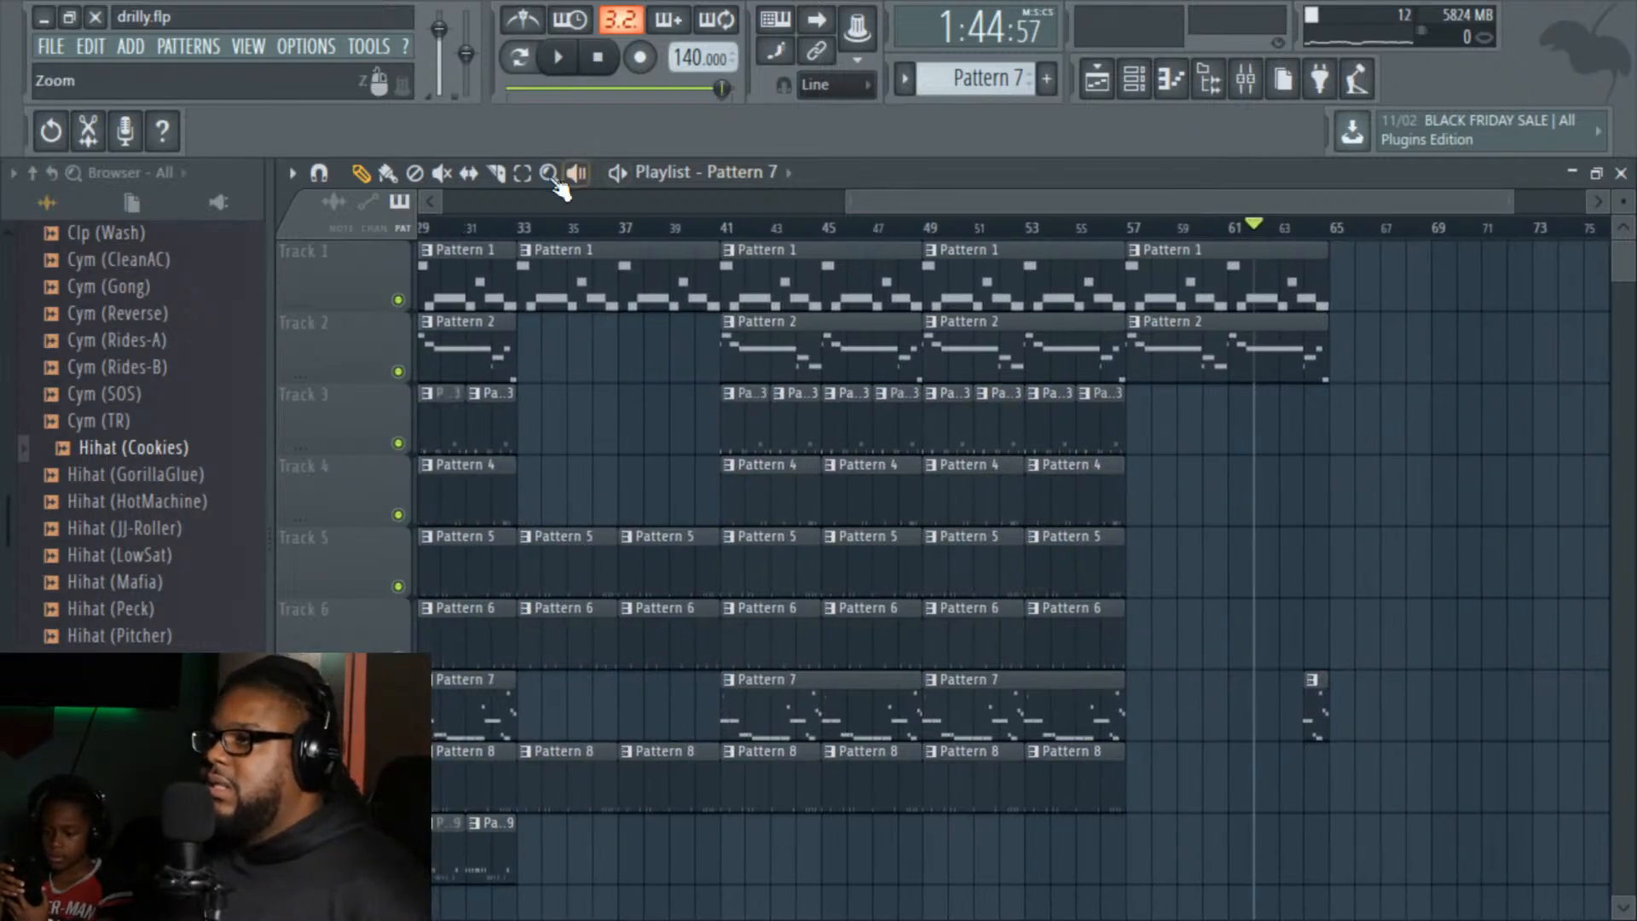
left_click(517, 228)
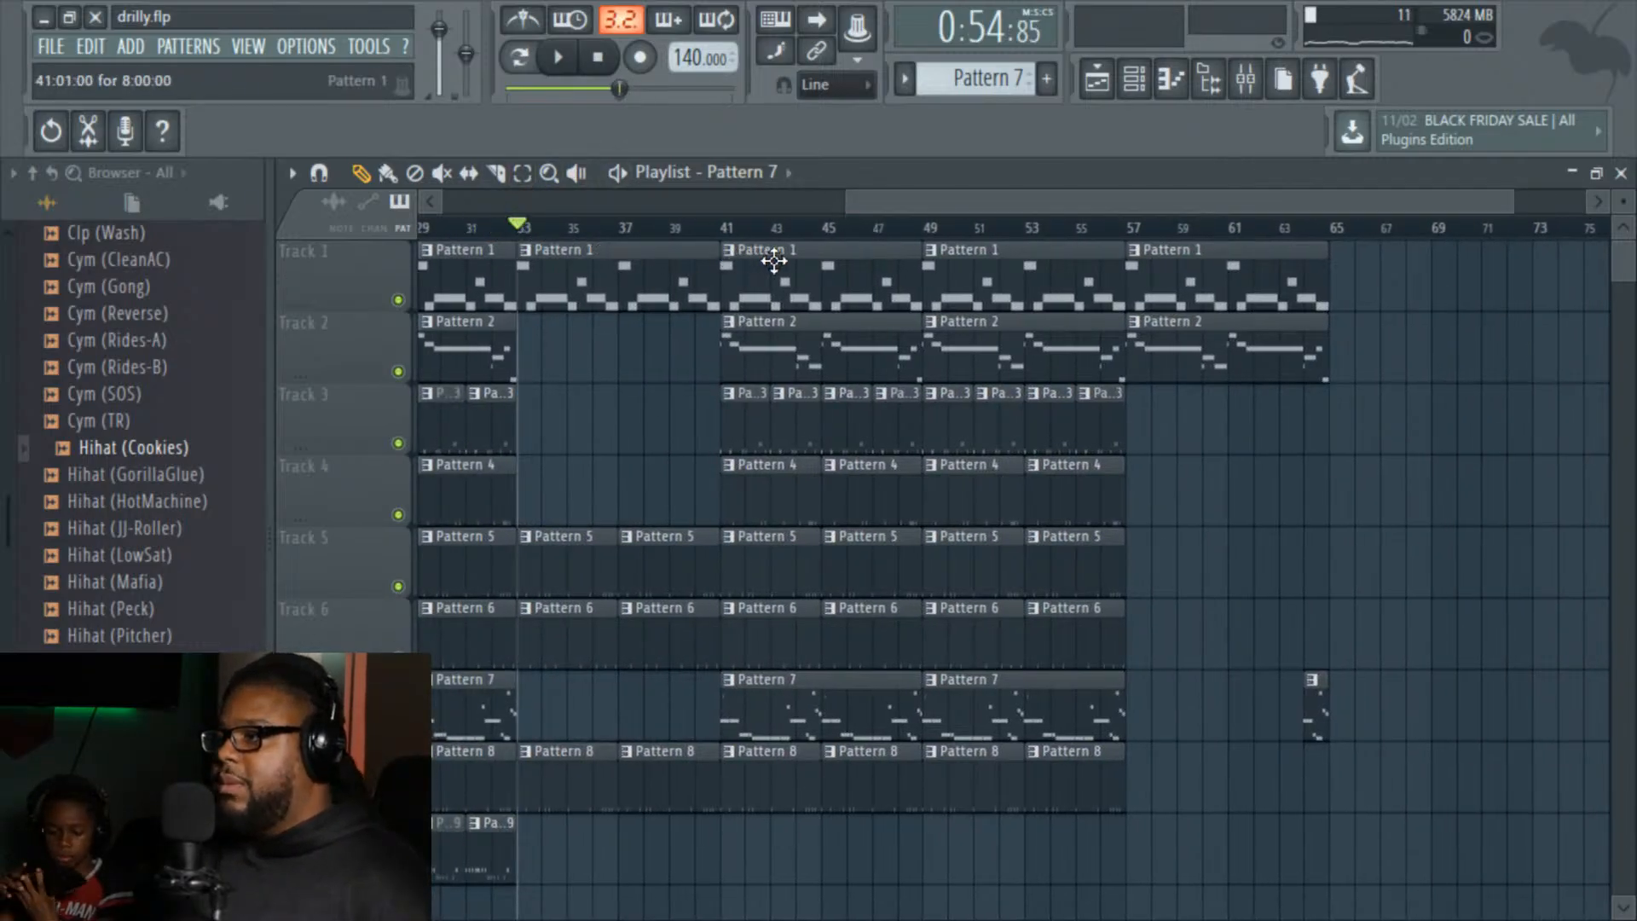
left_click_drag(1010, 209, 891, 213)
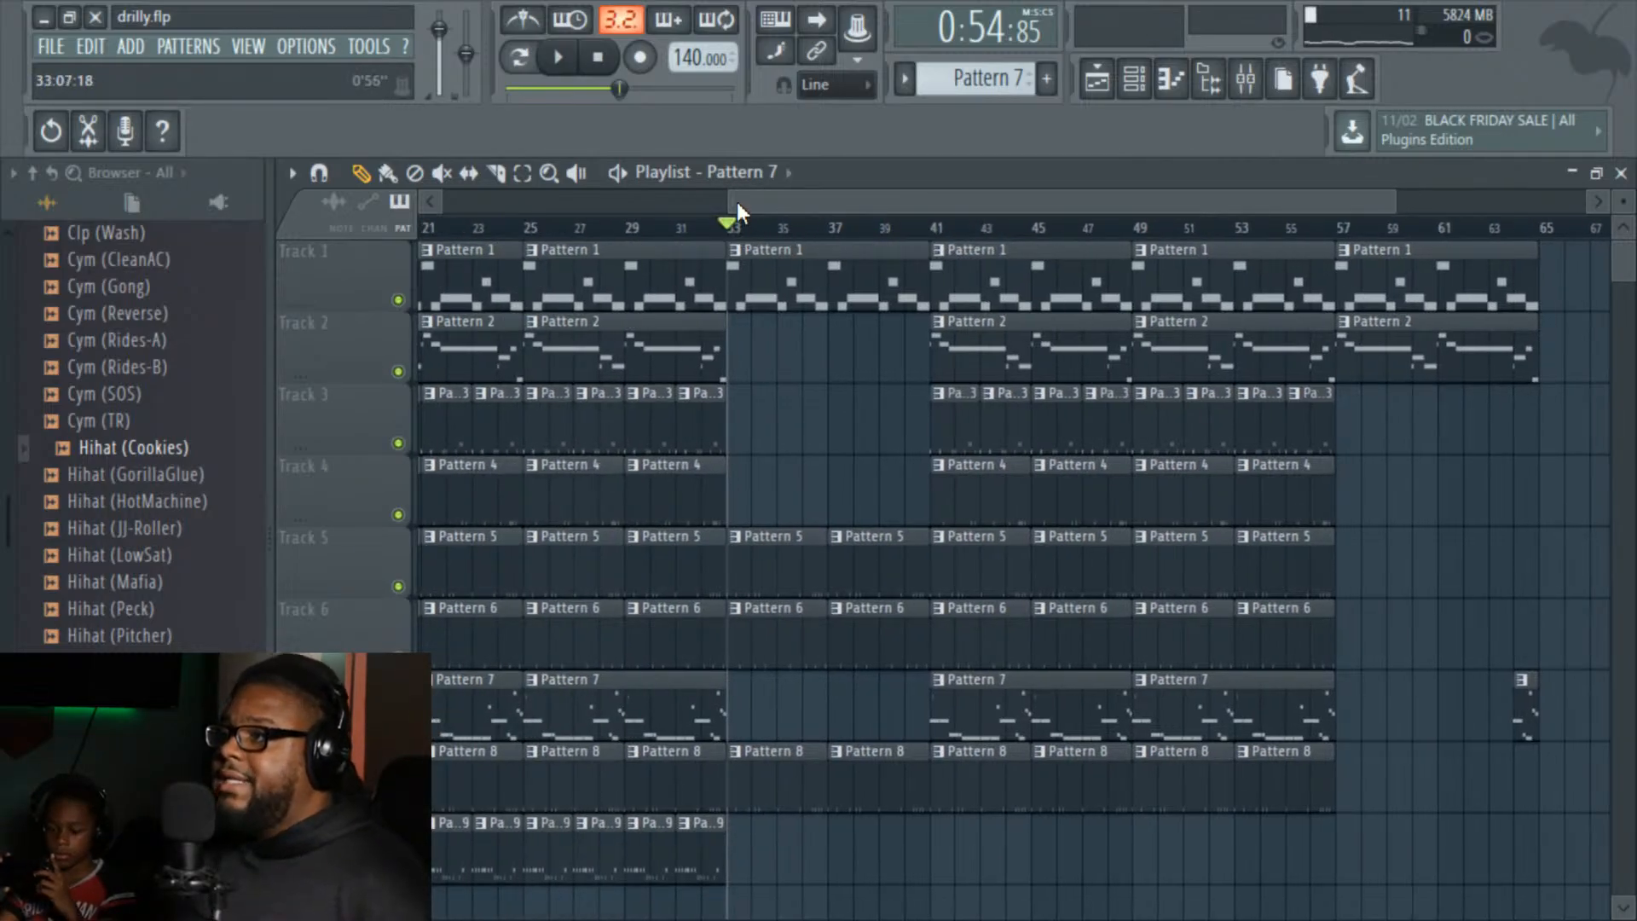
left_click_drag(737, 202, 654, 198)
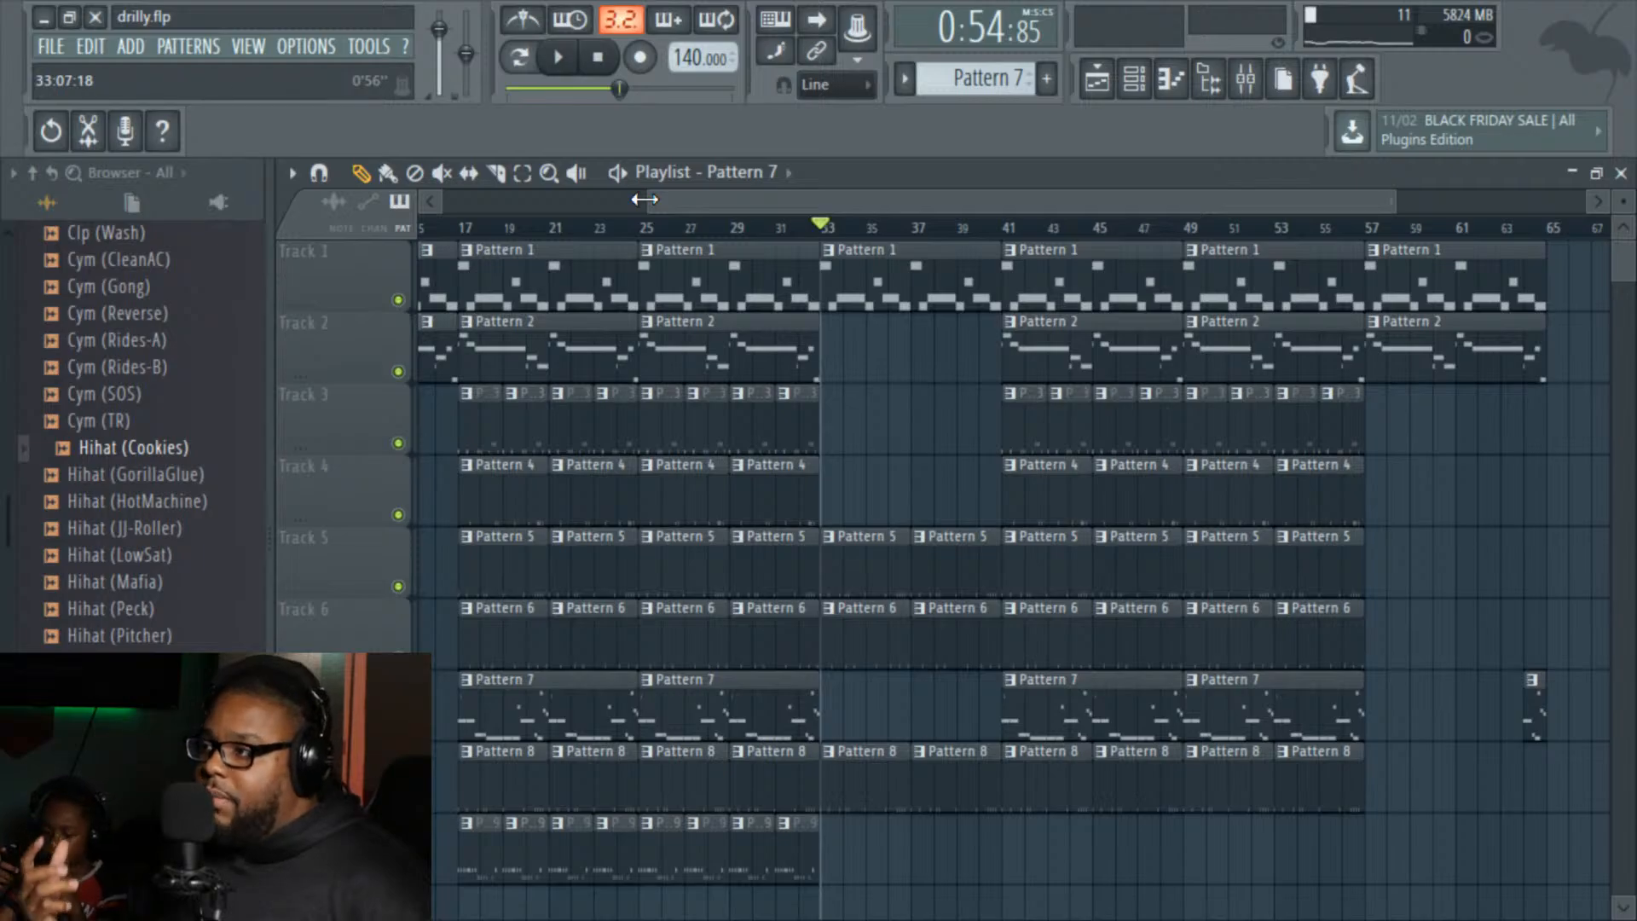
key("space")
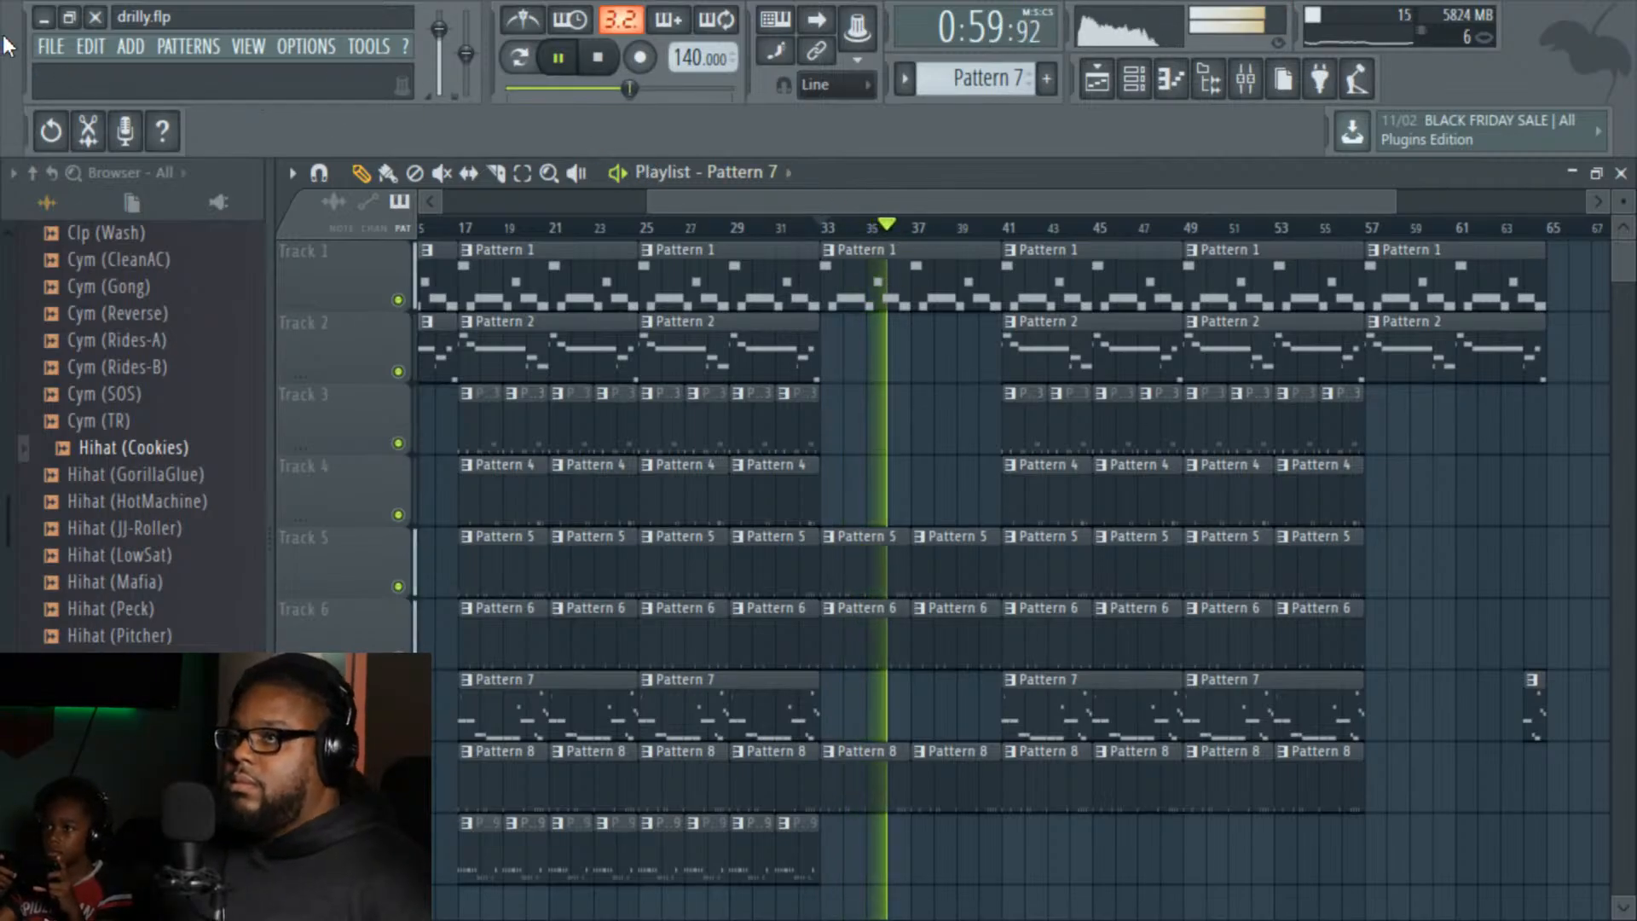
Step: Save the drilly.flp project with the extended arrangement and outro
left_click(51, 46)
left_click(119, 165)
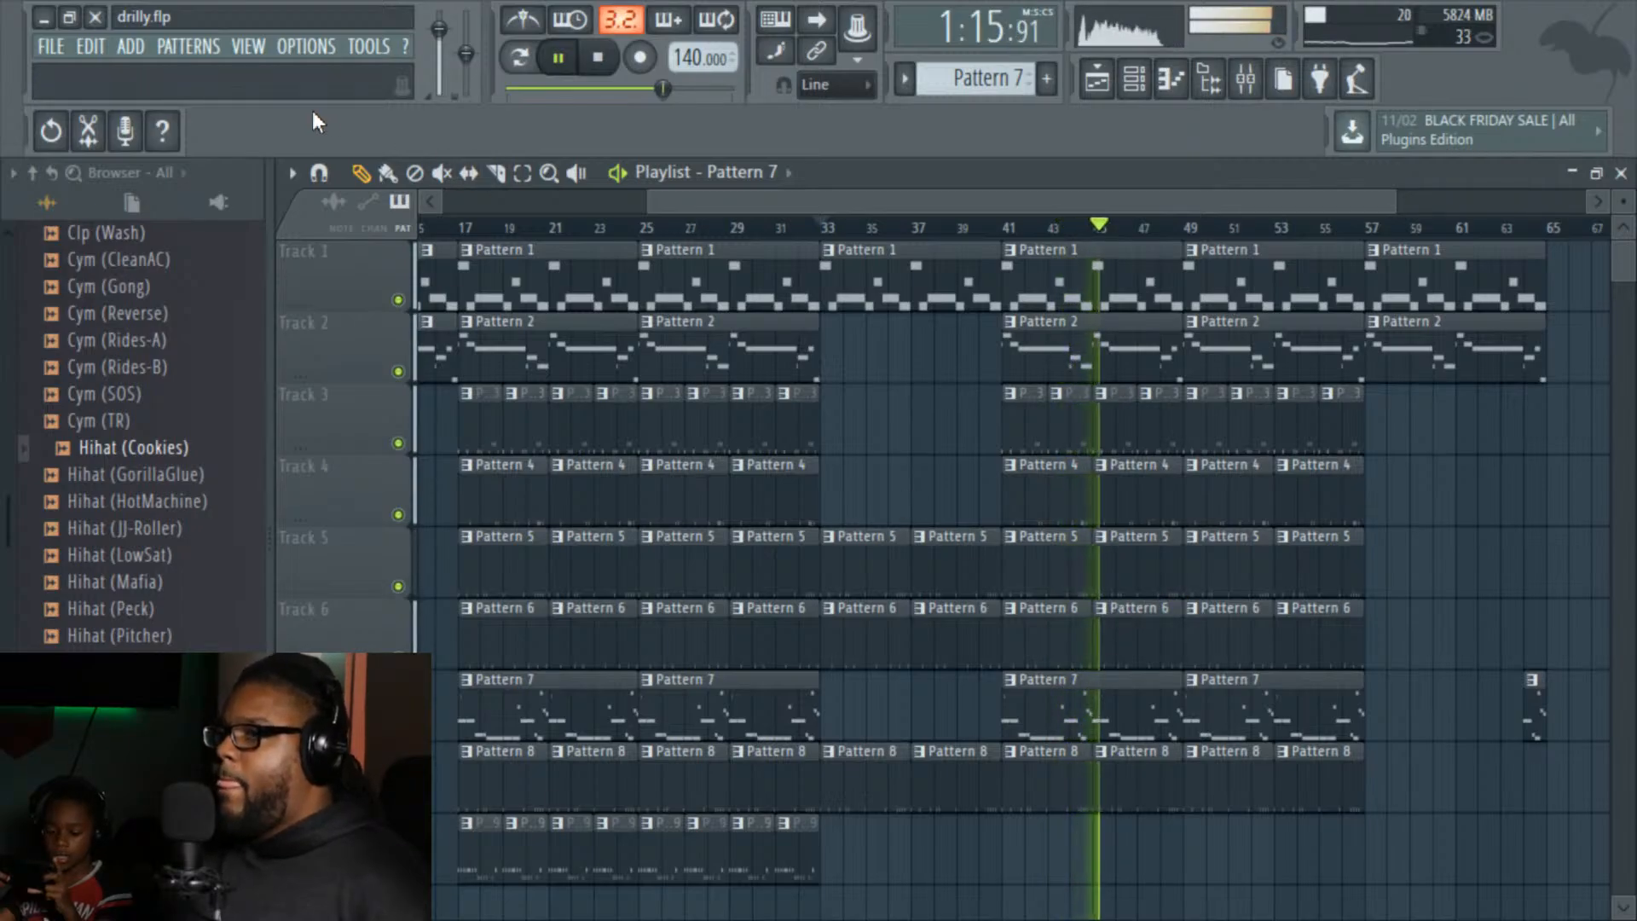
left_click(51, 47)
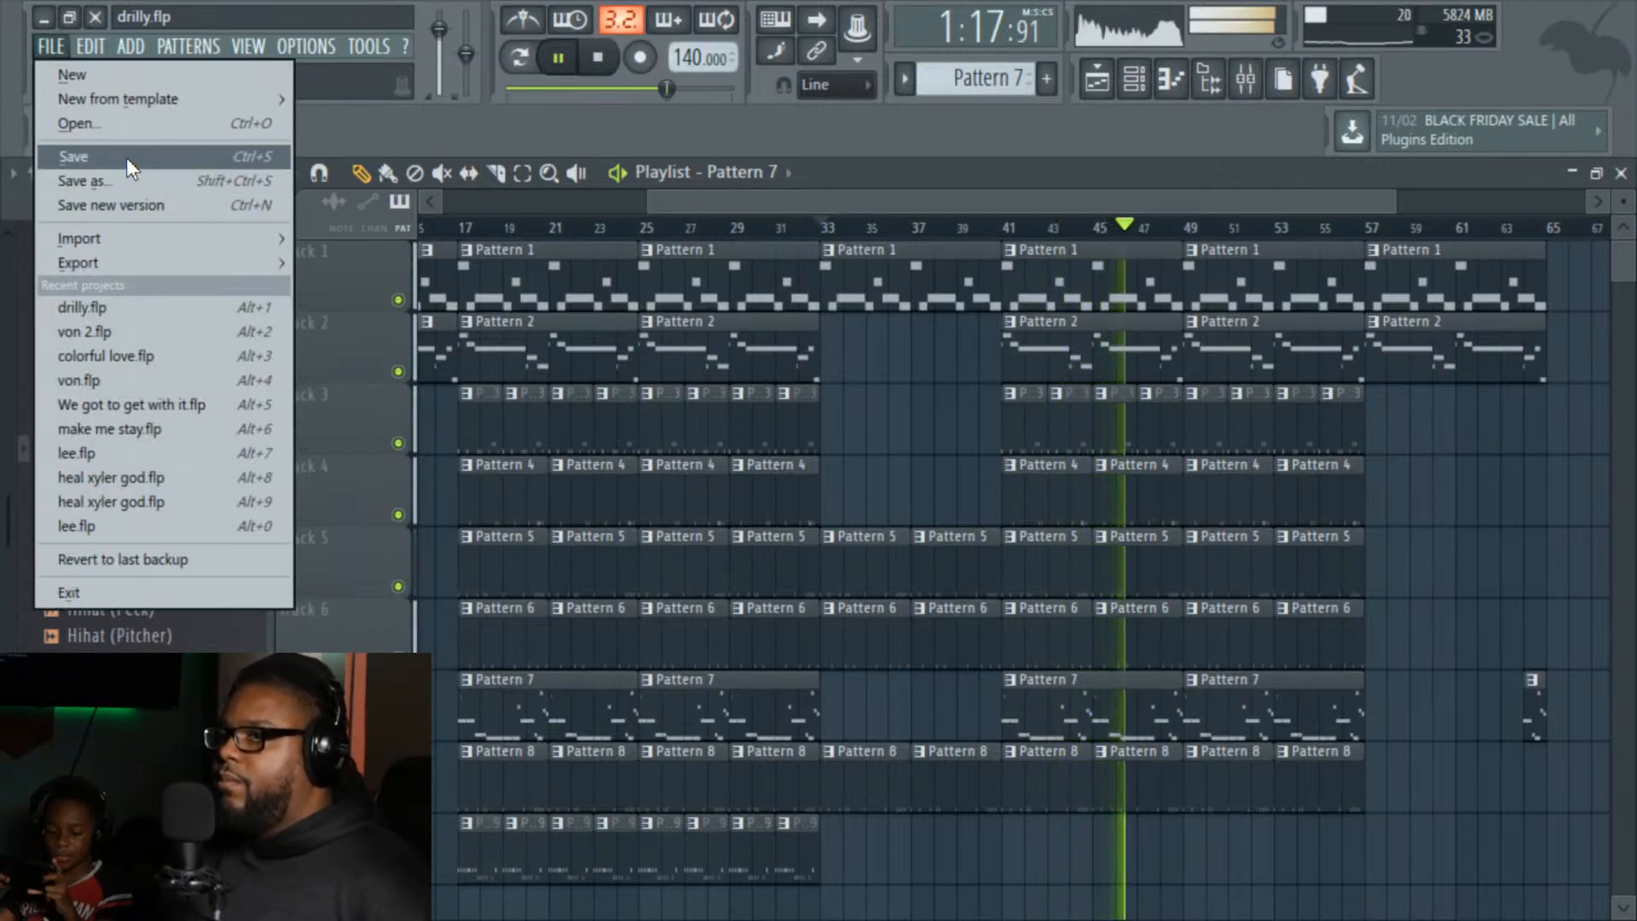
left_click(126, 157)
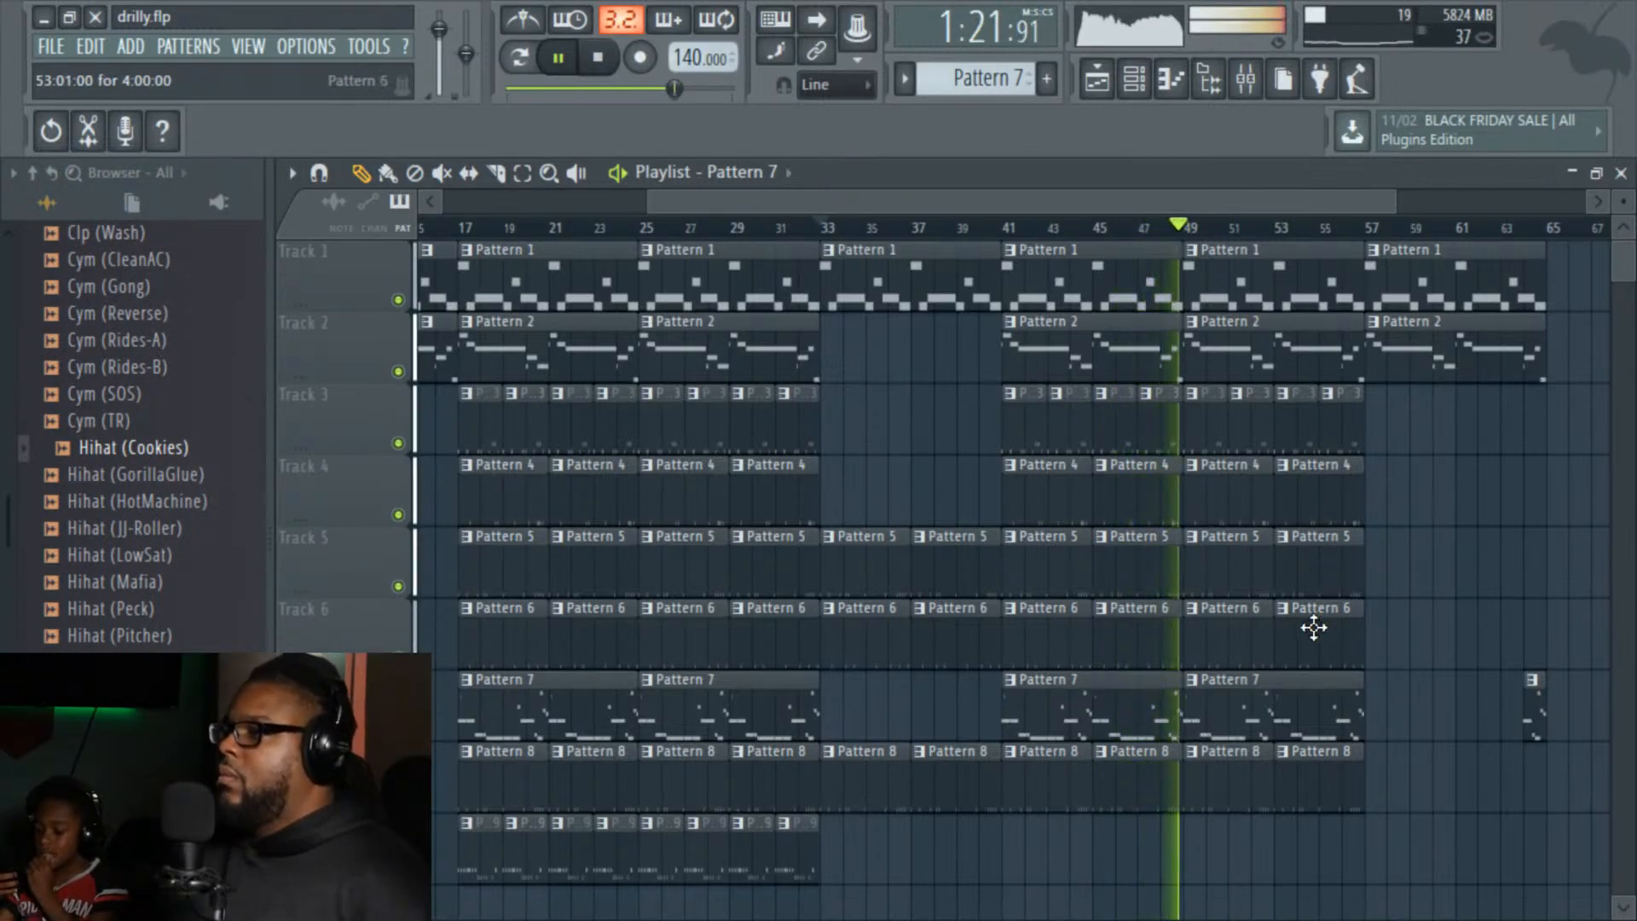
Step: Stop playback, fit the whole arrangement from bar 1 in view and play it from bar 41
key("space")
left_click(1184, 226)
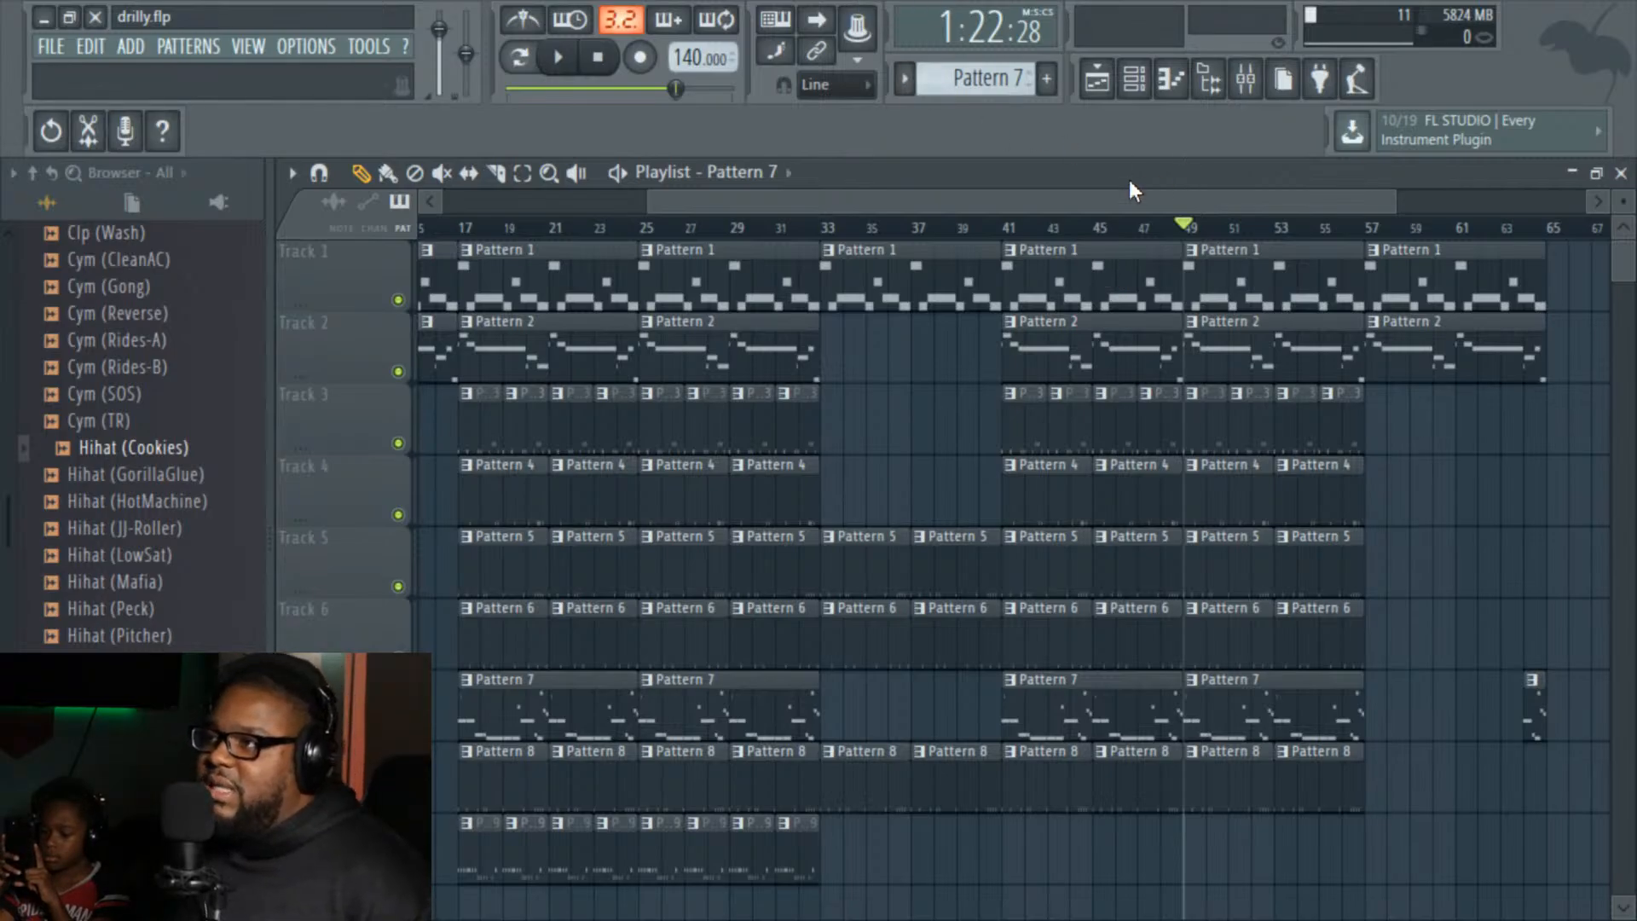
left_click_drag(646, 201, 443, 201)
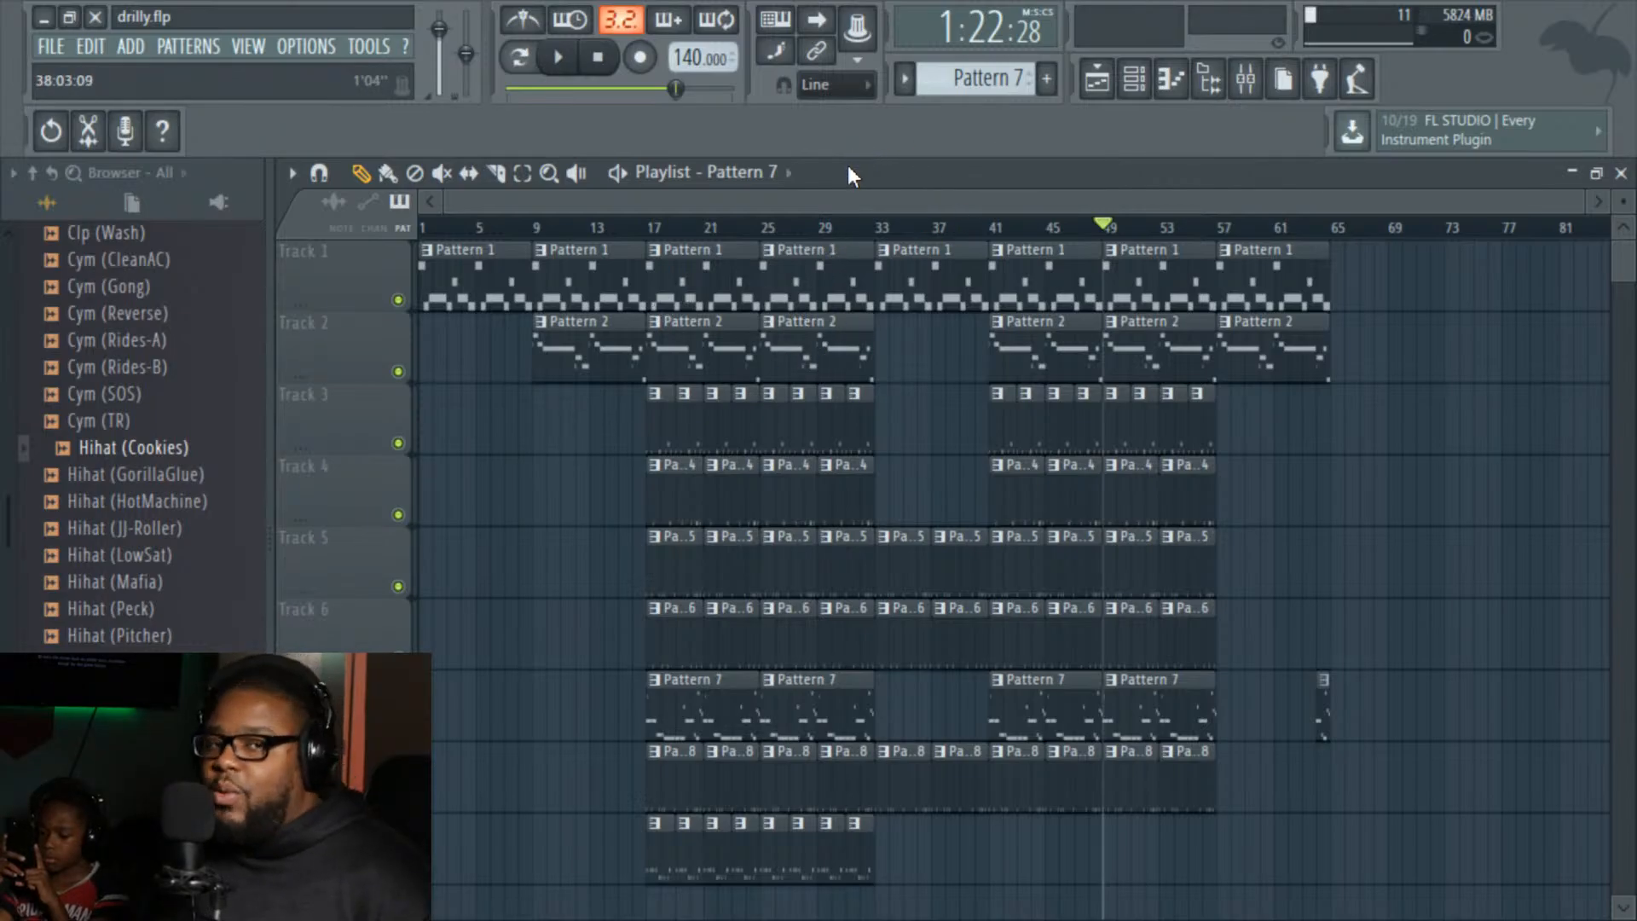
left_click(989, 227)
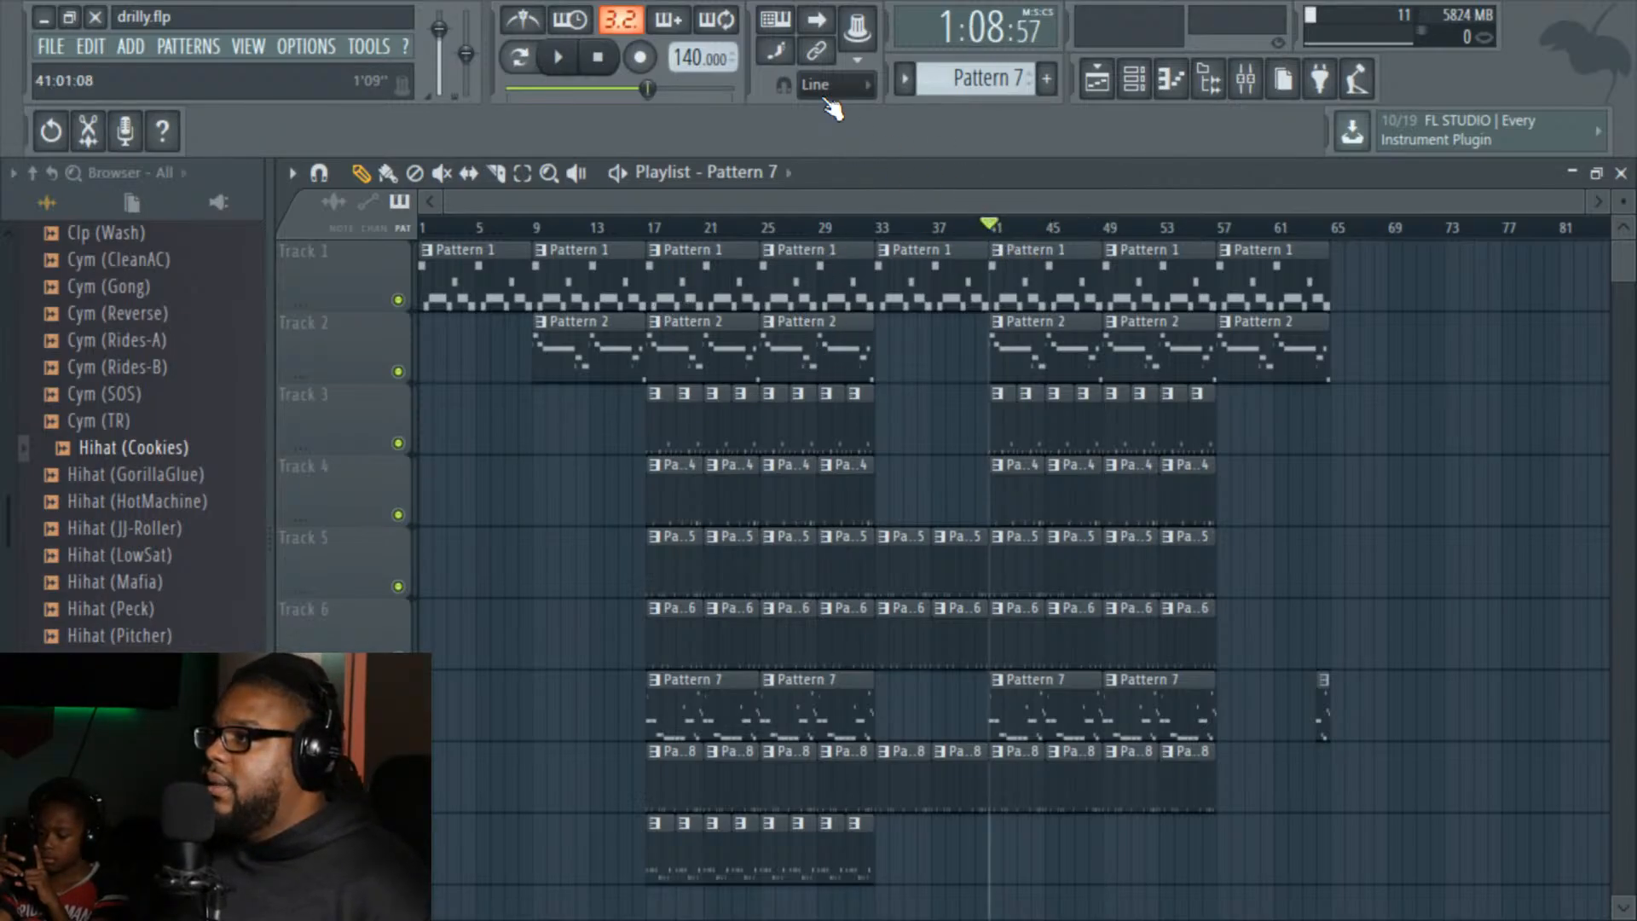
left_click(565, 58)
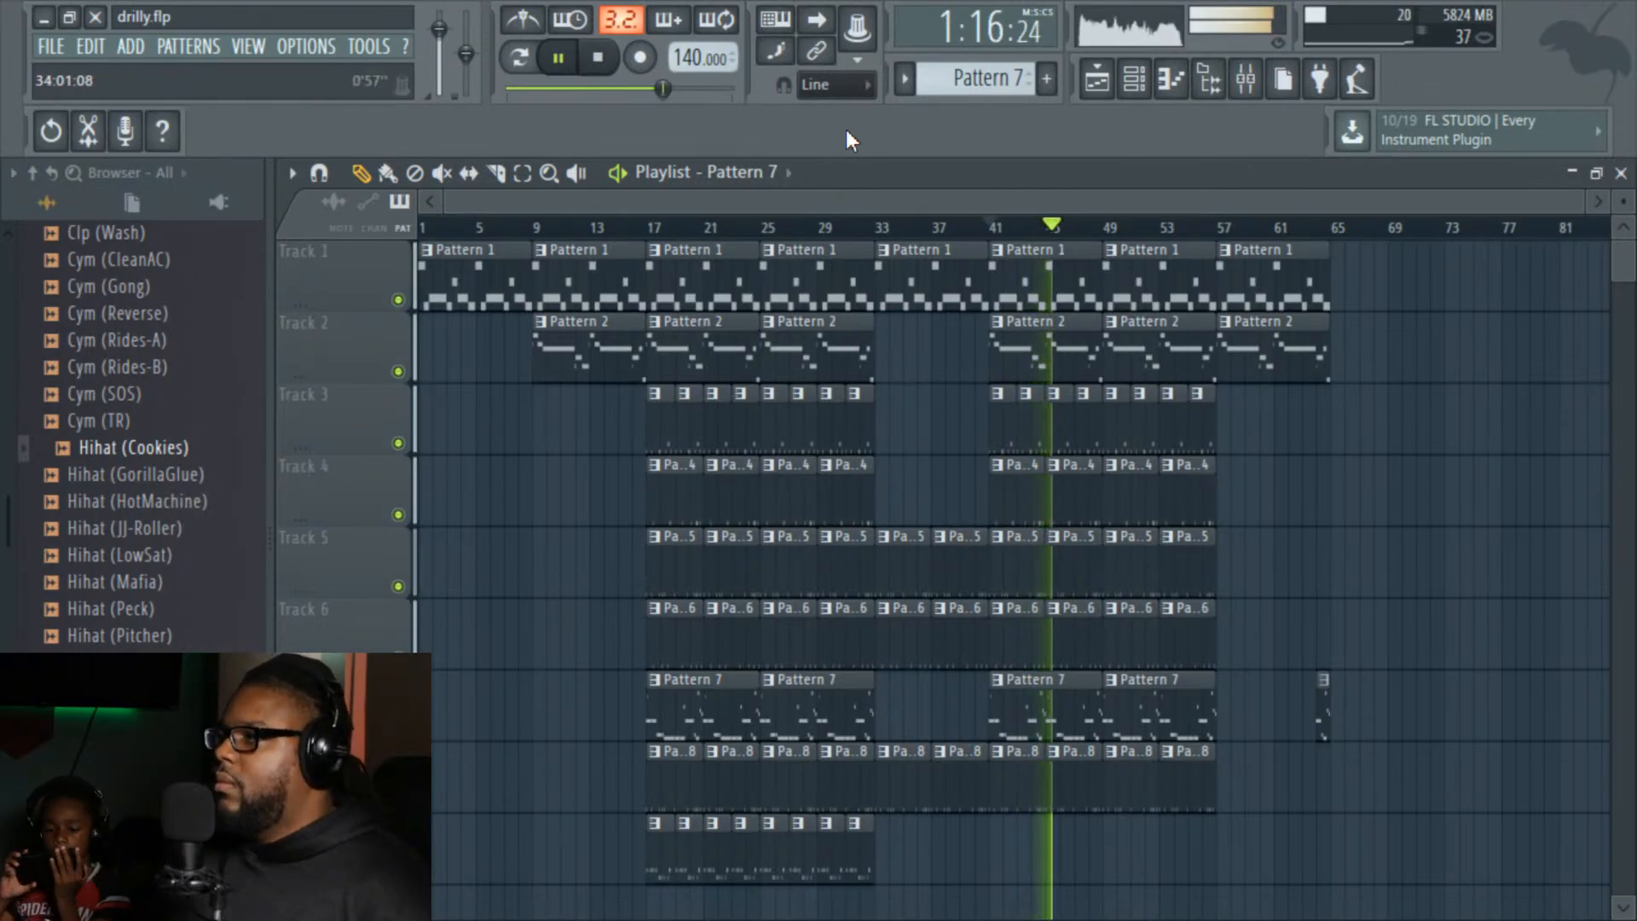
Step: Place a Pattern 10 clip at bar 57 on Track 10, stop playback and set the playhead near bar 54
left_click_drag(989, 78, 989, 62)
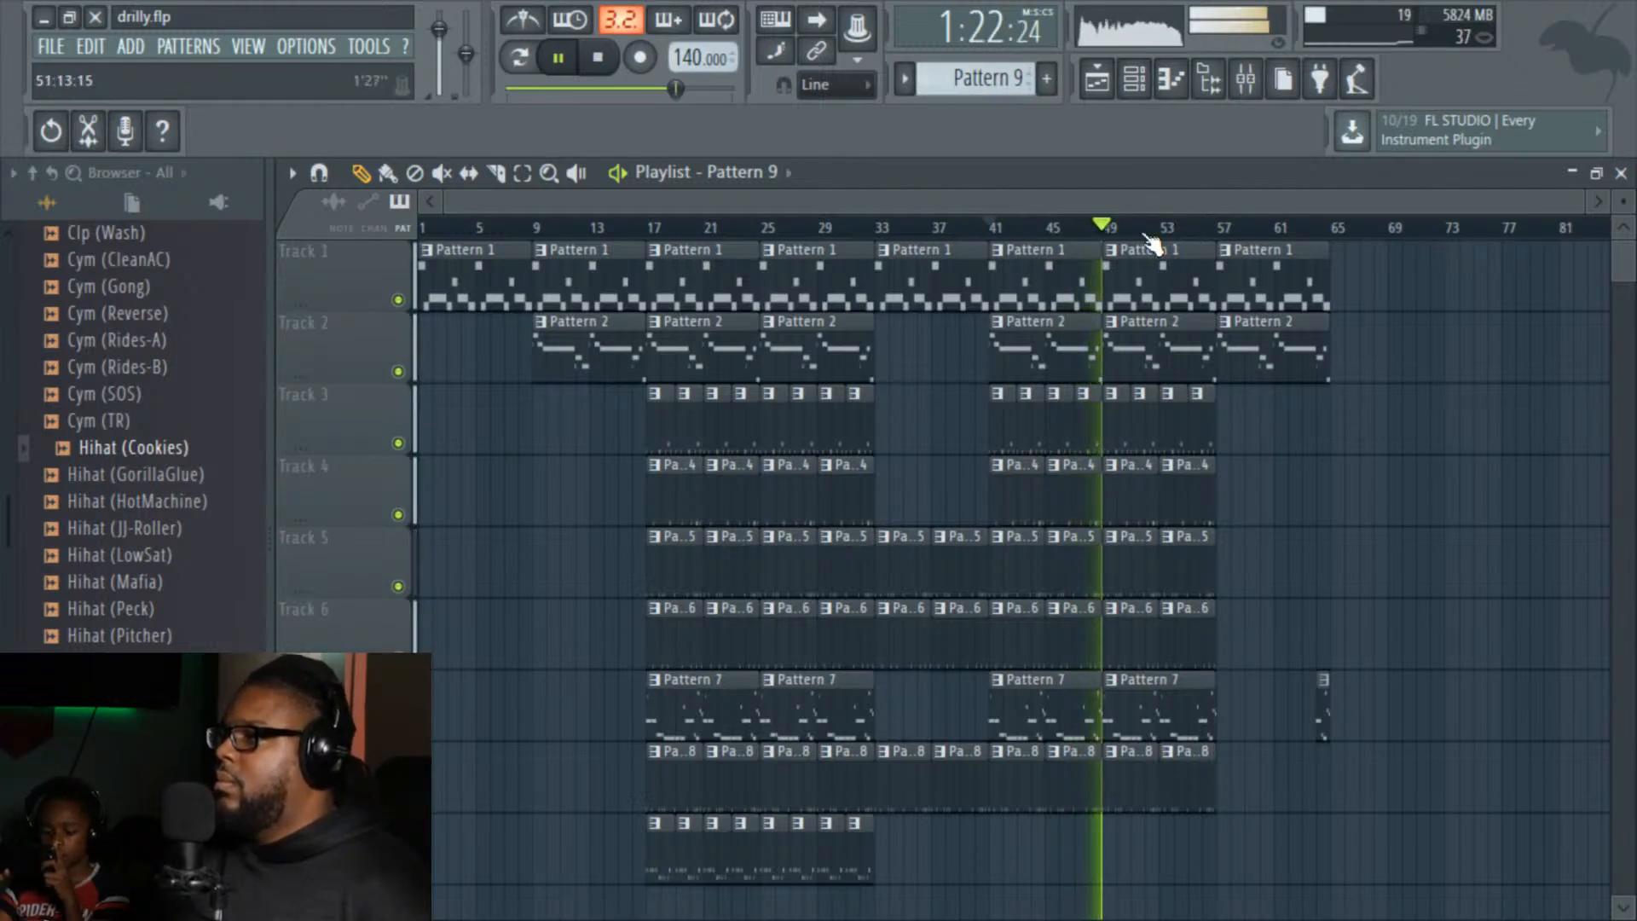
left_click_drag(1086, 203, 1334, 196)
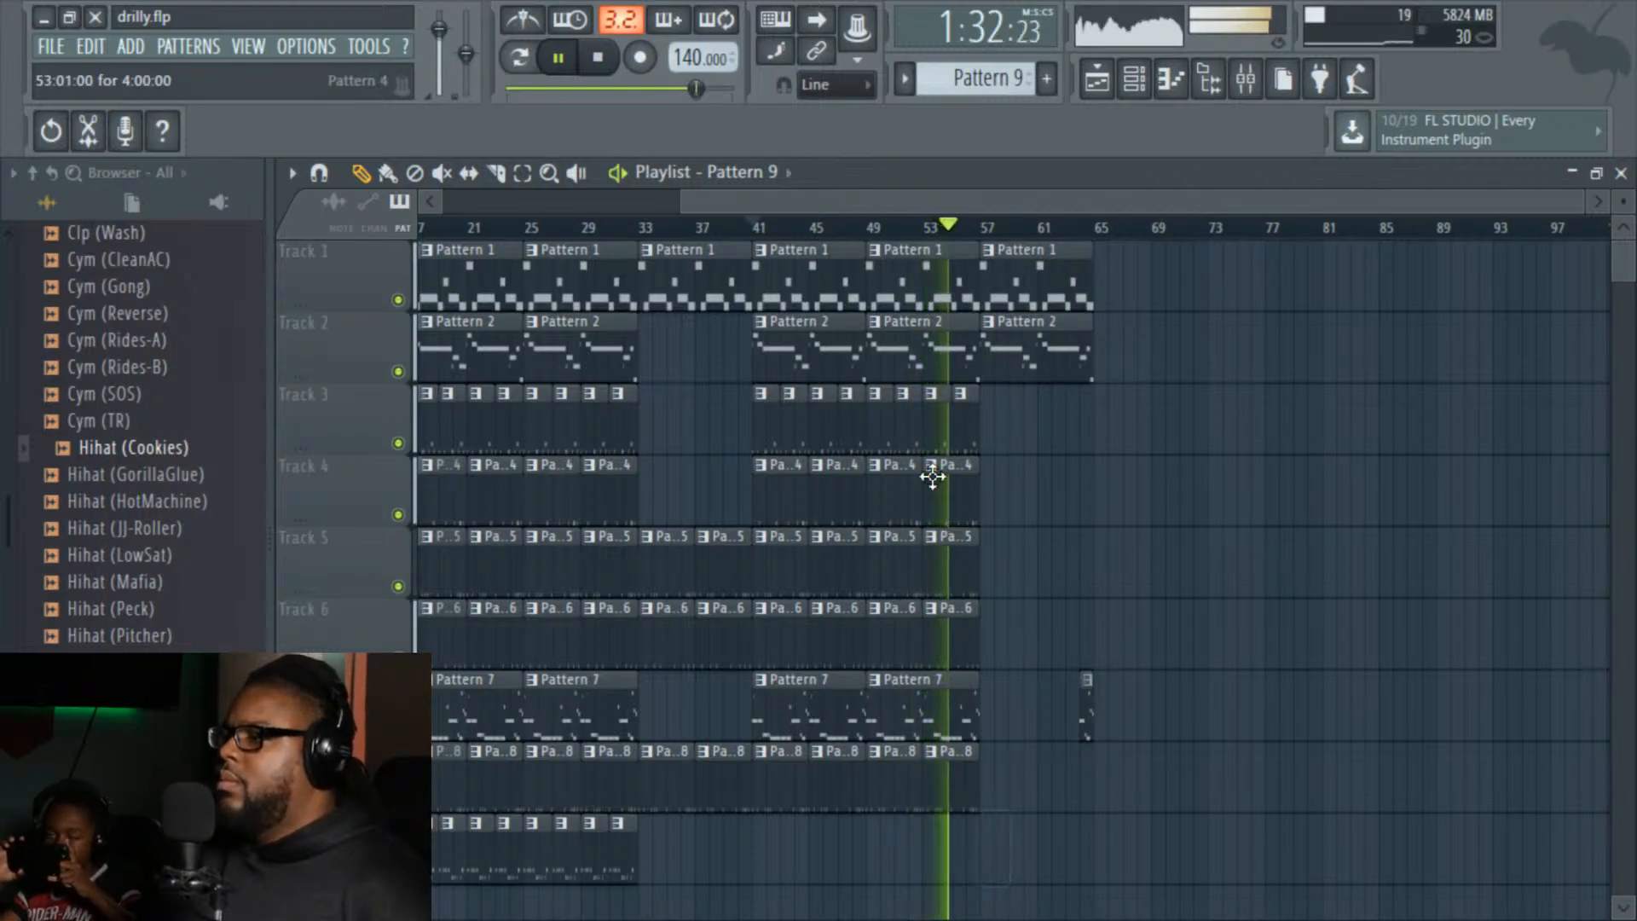
left_click_drag(989, 81, 989, 71)
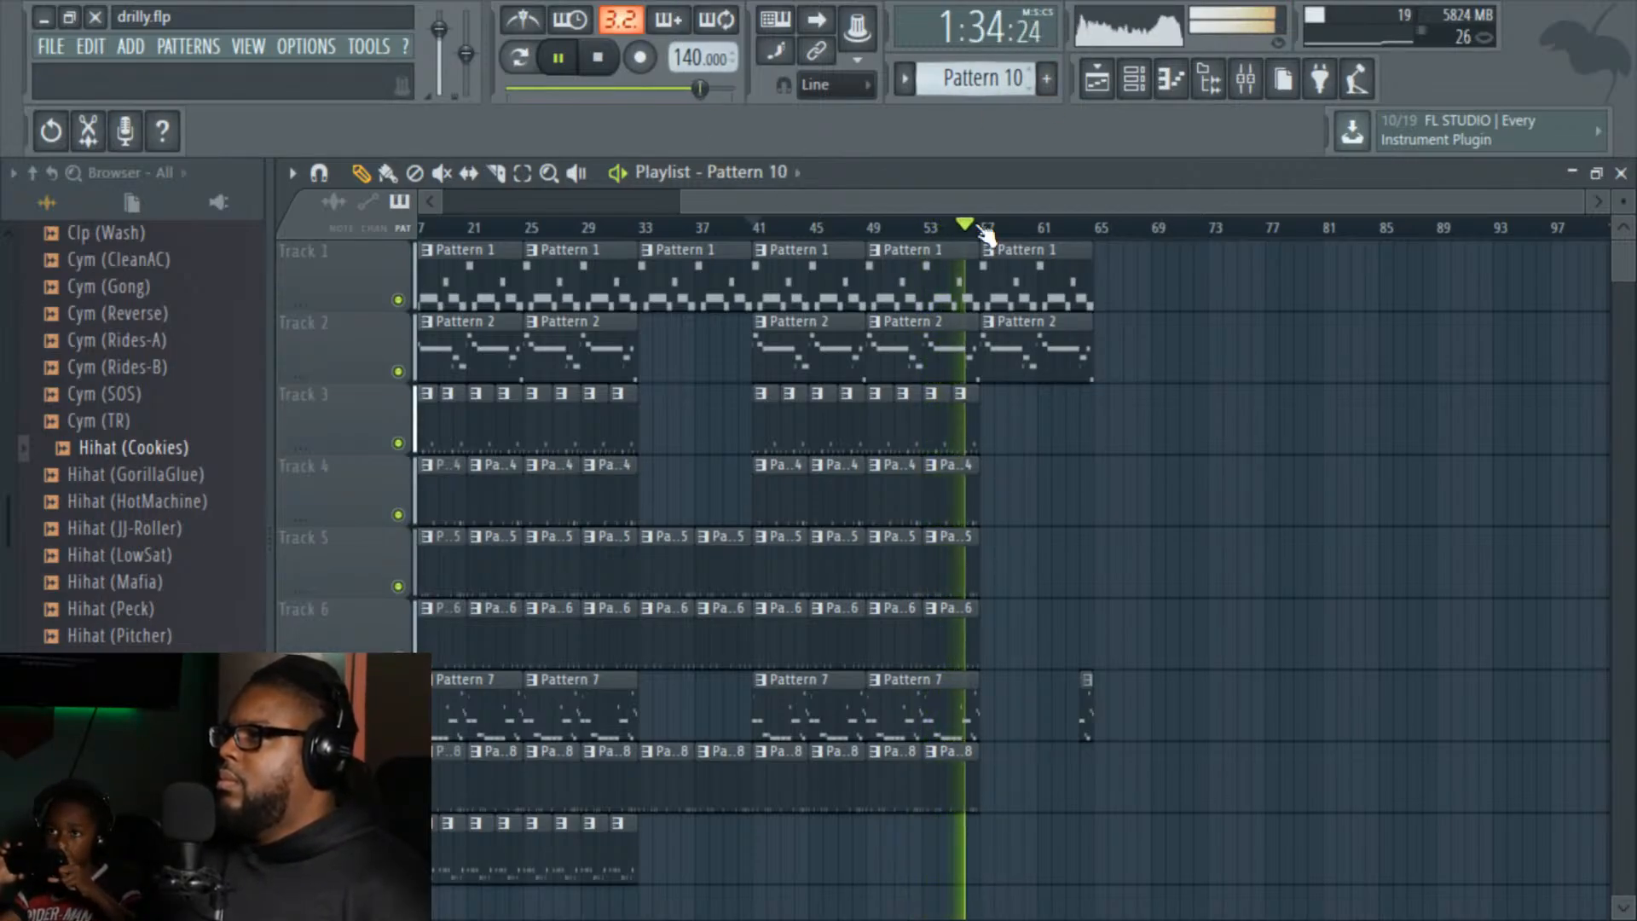
left_click(981, 891)
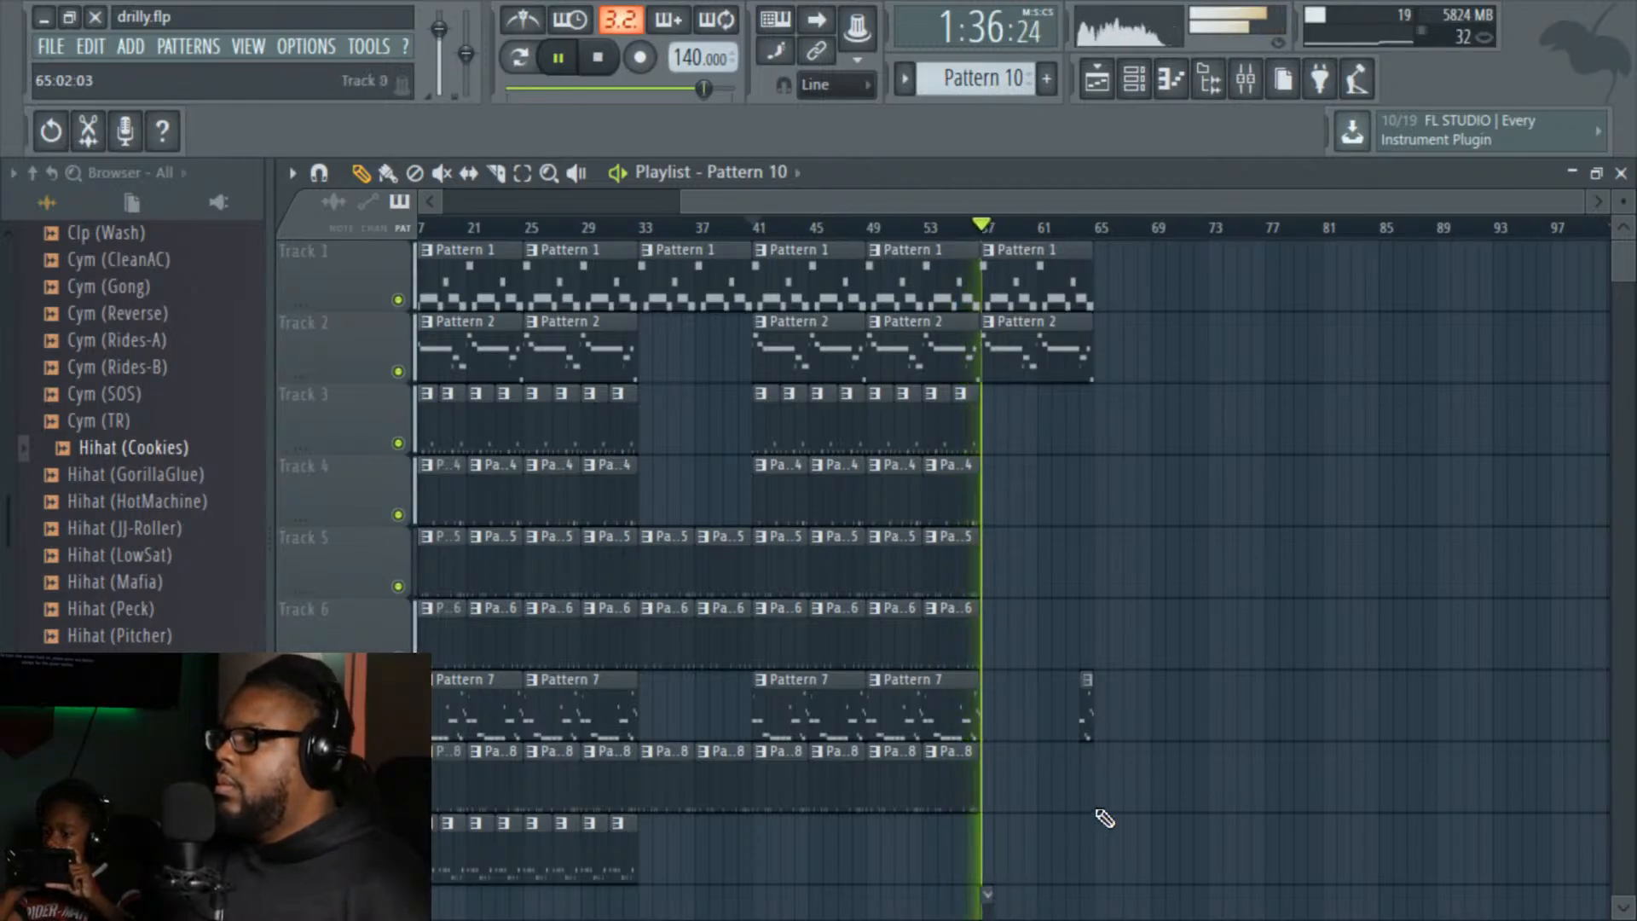
scroll(1179, 715, "down", 3)
key("space")
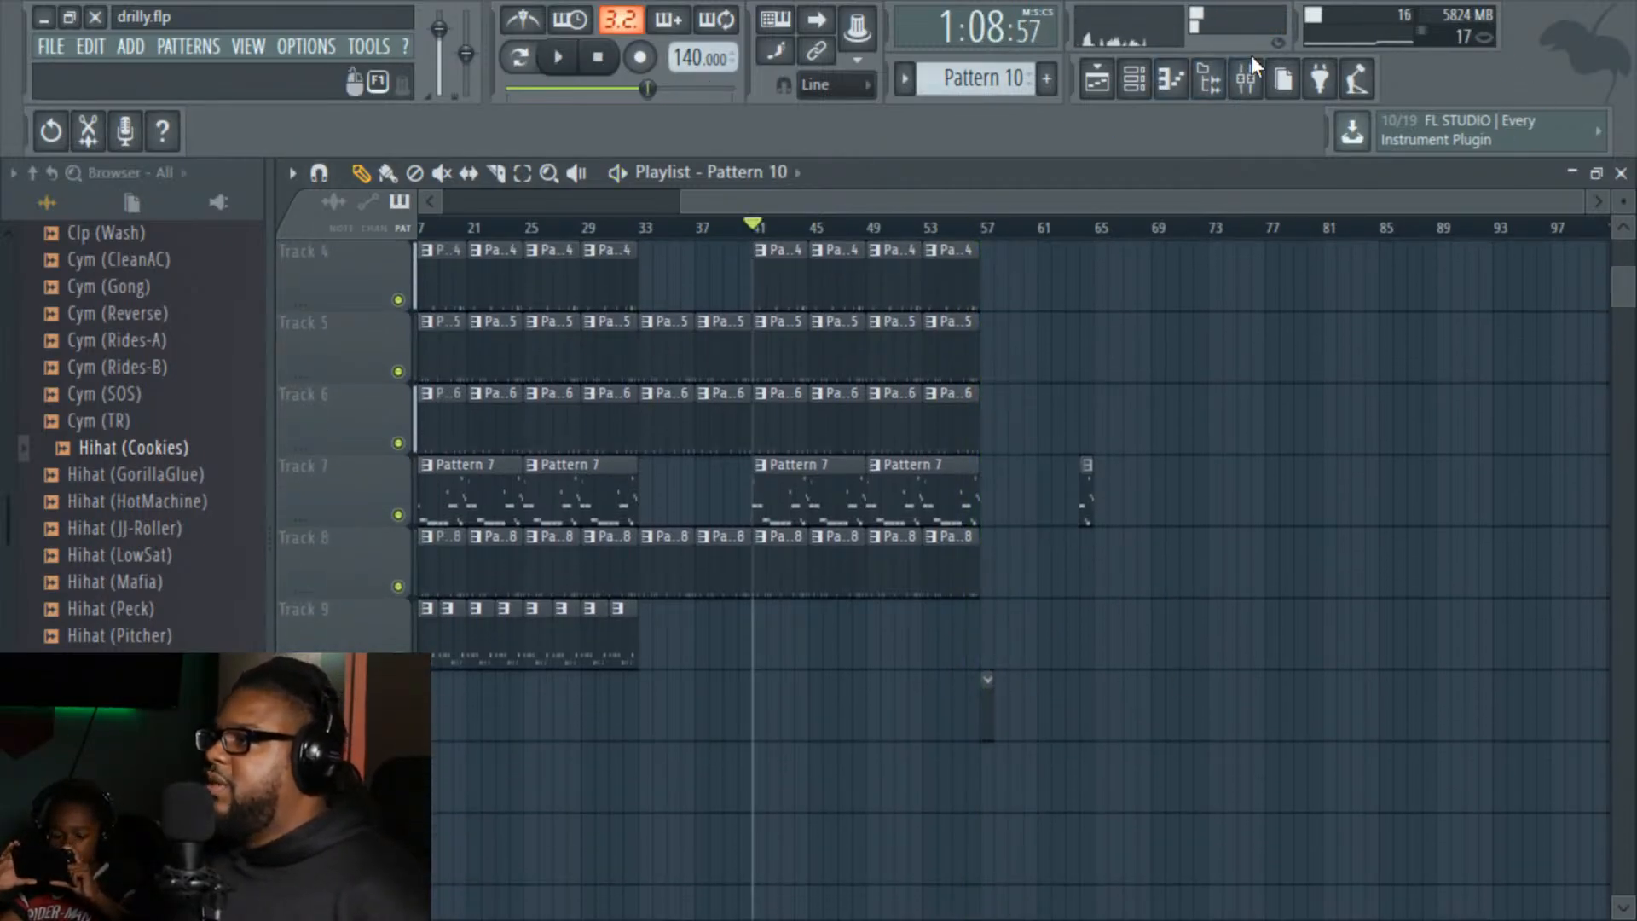
left_click(959, 217)
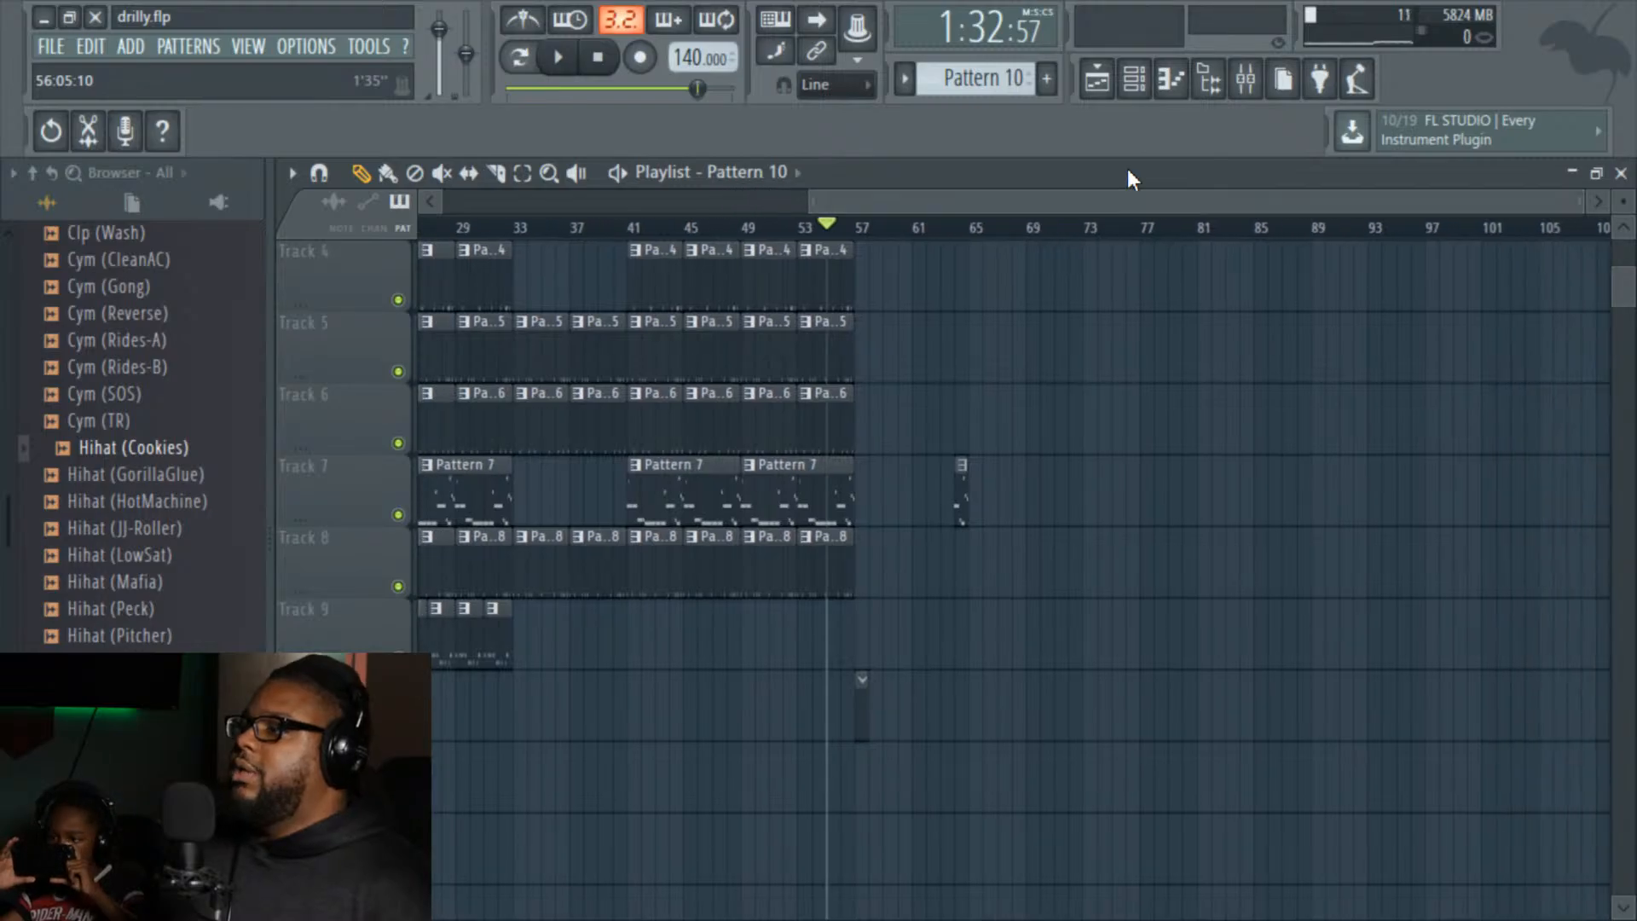
Step: Insert an Xpand!2 instrument channel after Hihat (Cookies) #2 and bring its whole interface into view
left_click(1143, 70)
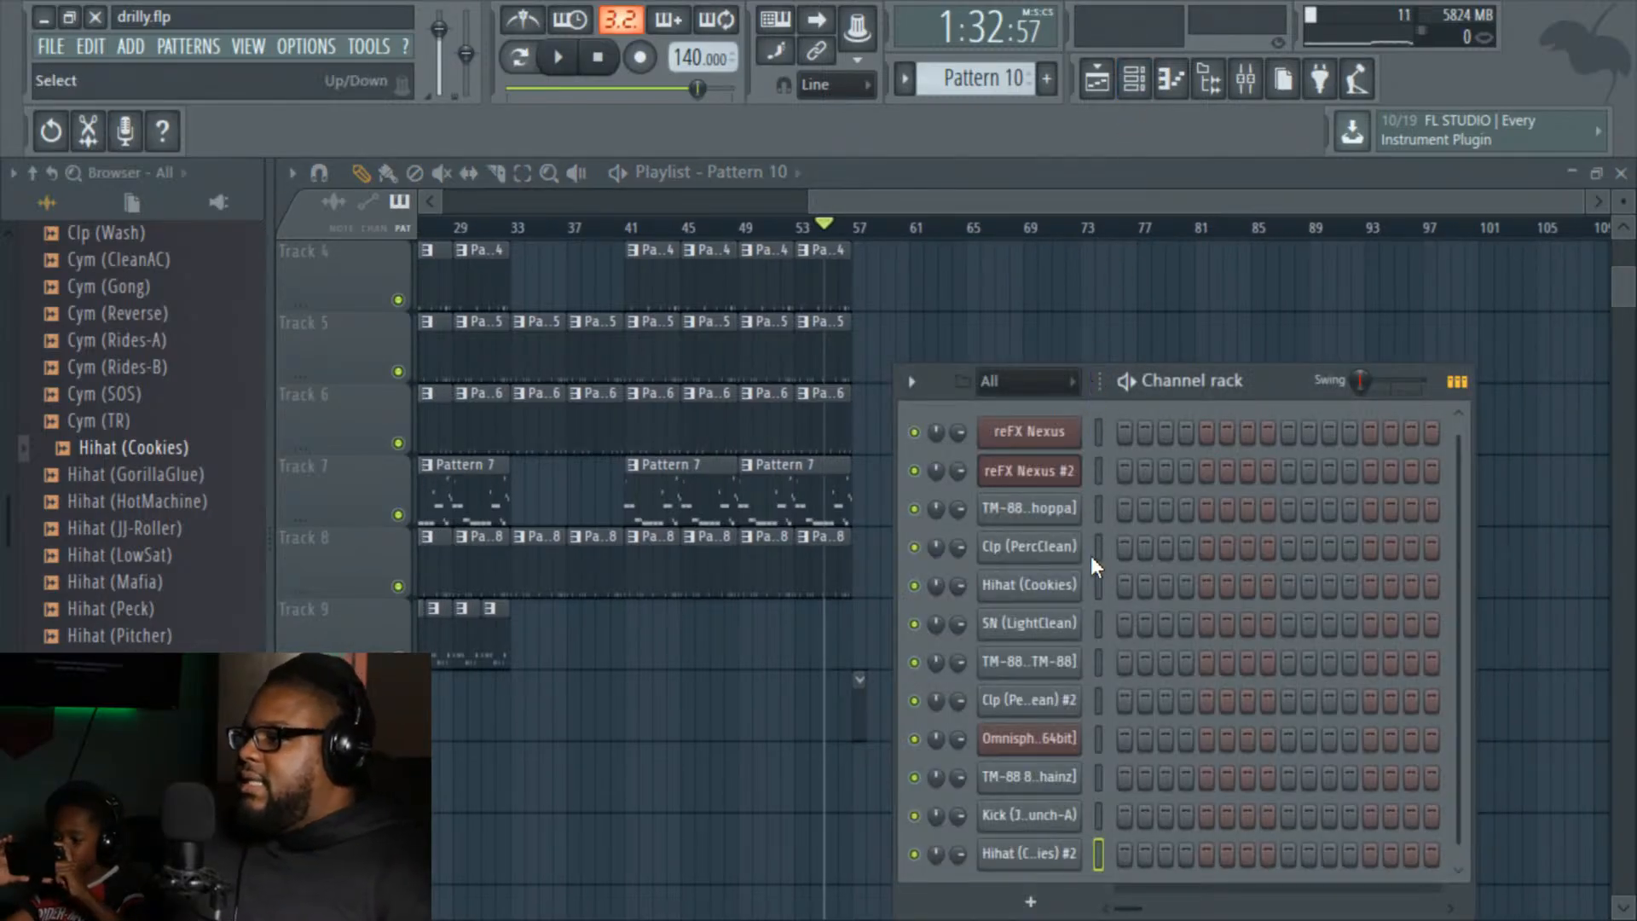
right_click(1070, 853)
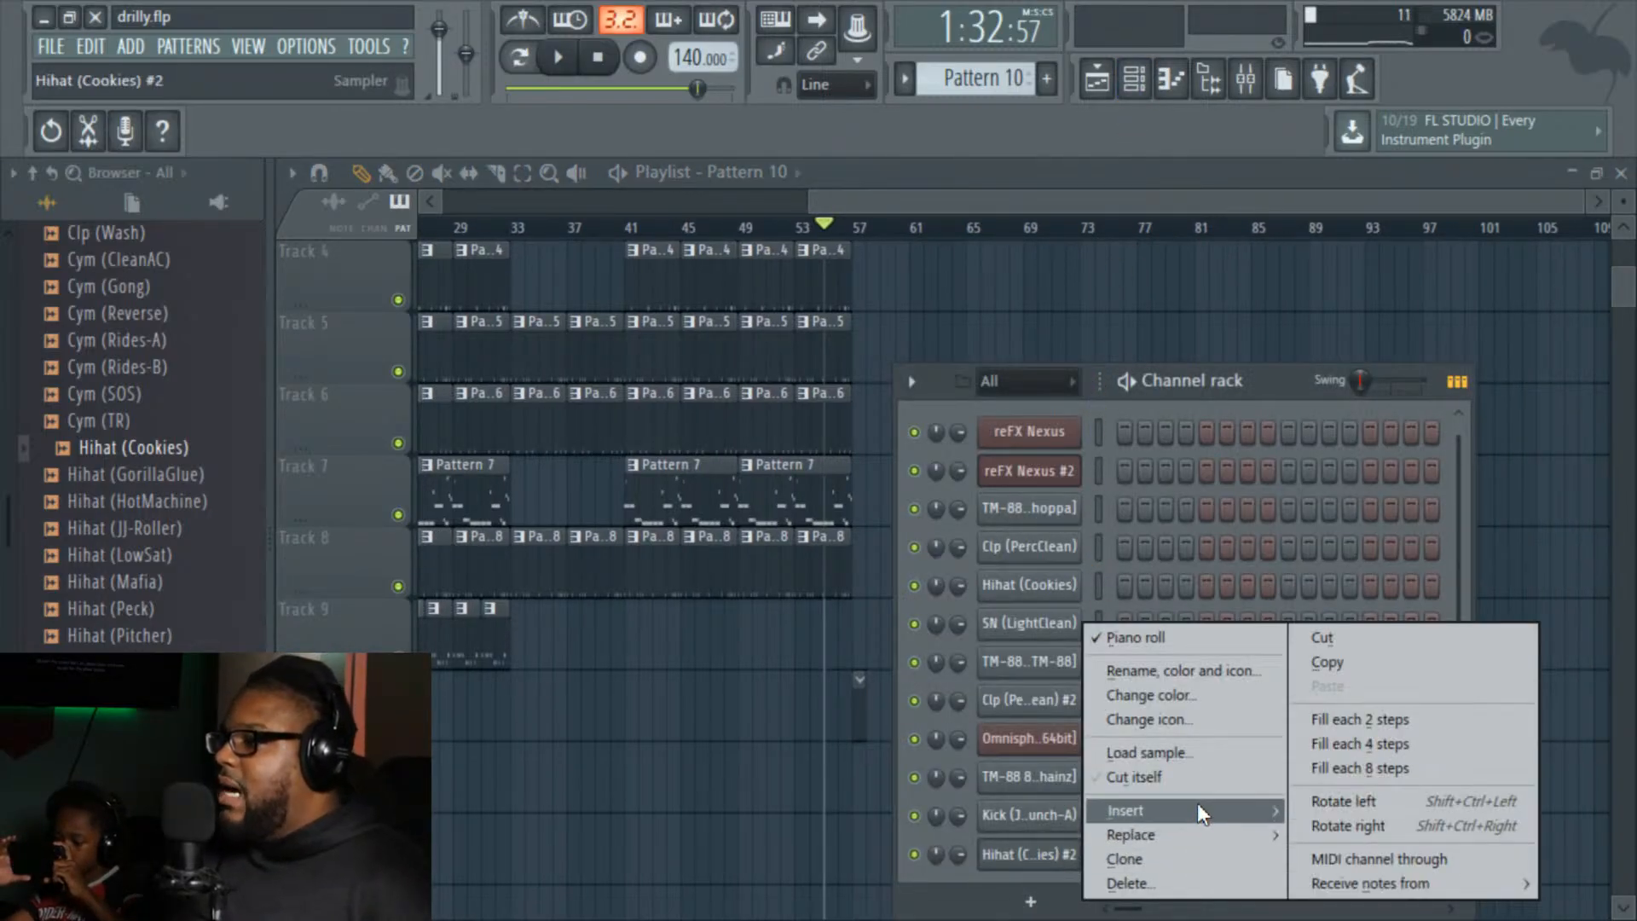
mouse_move(1197, 803)
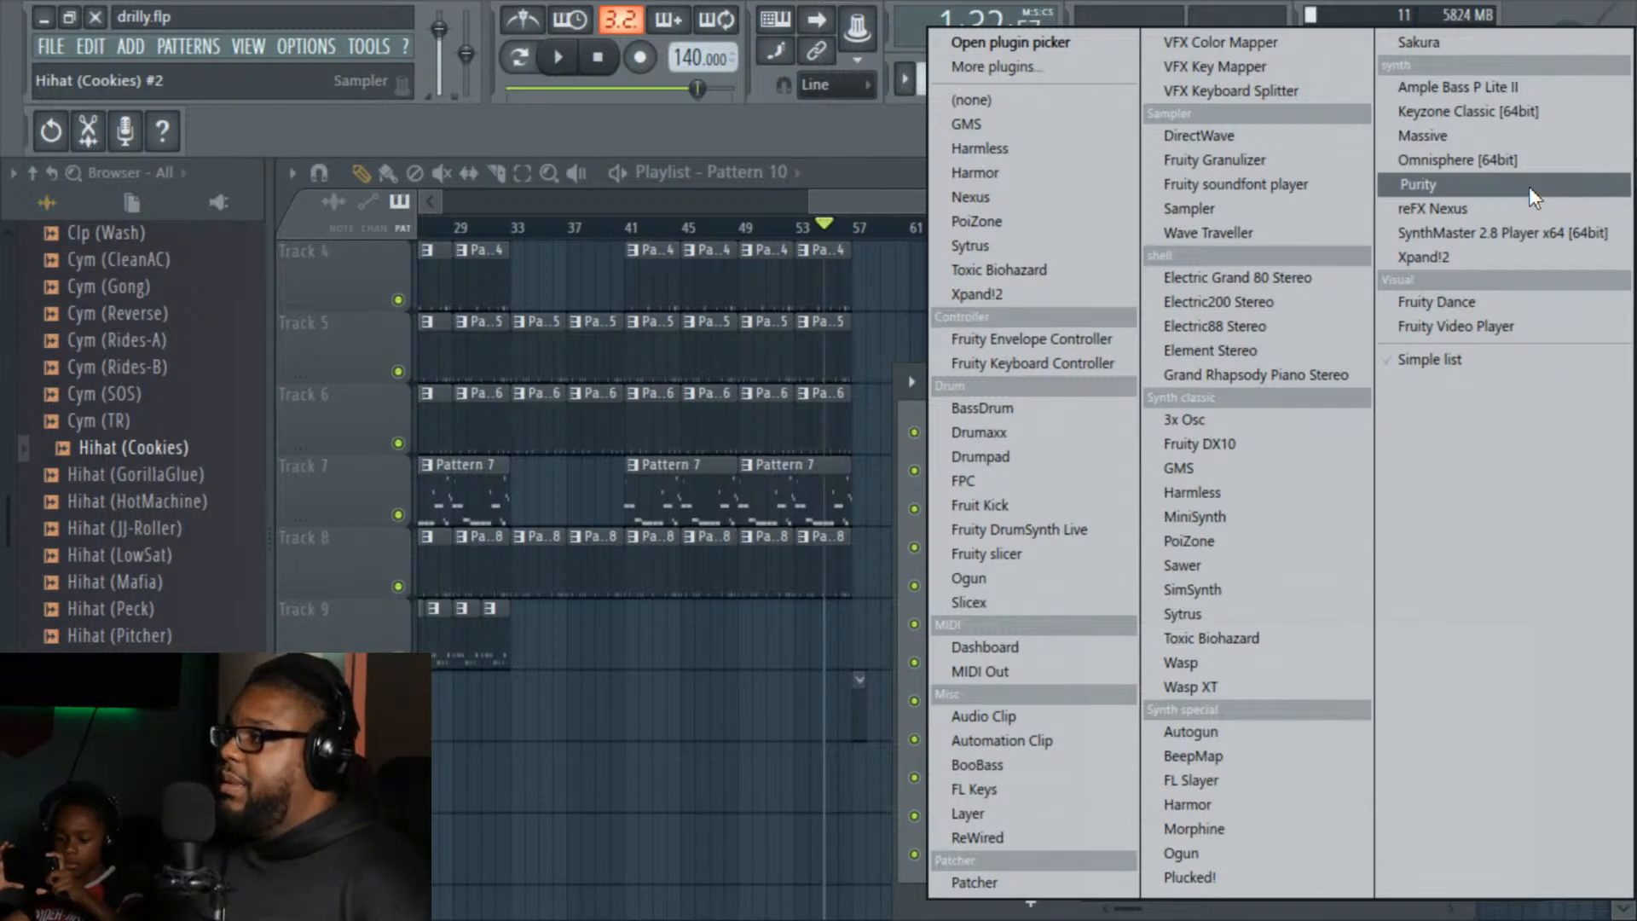
left_click(1504, 246)
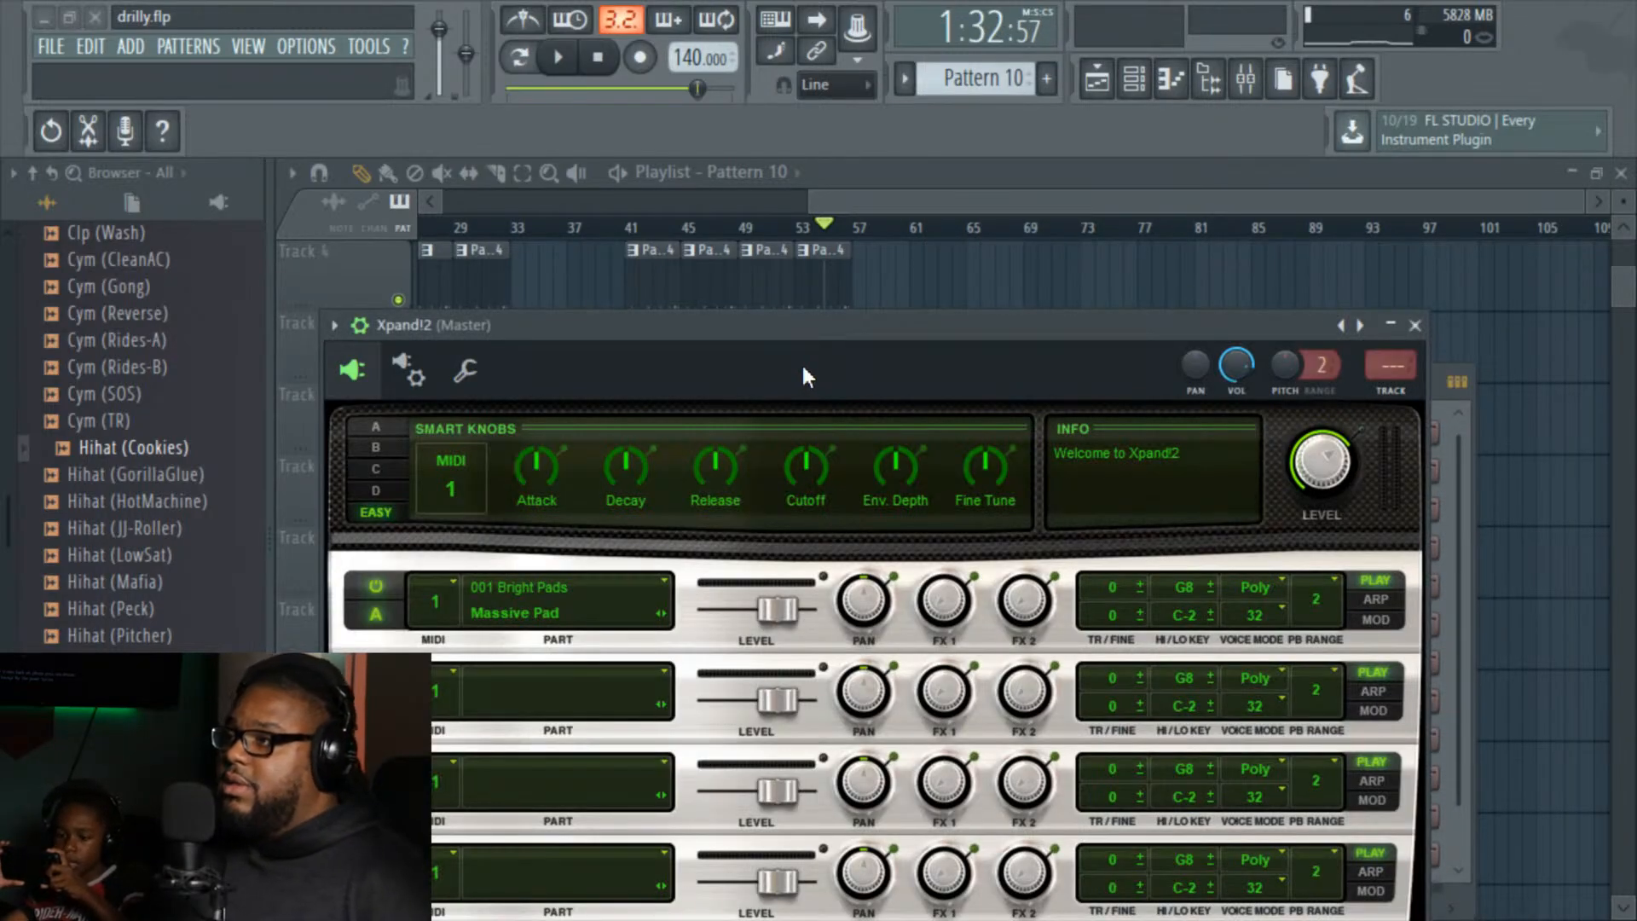
left_click_drag(803, 368, 838, 200)
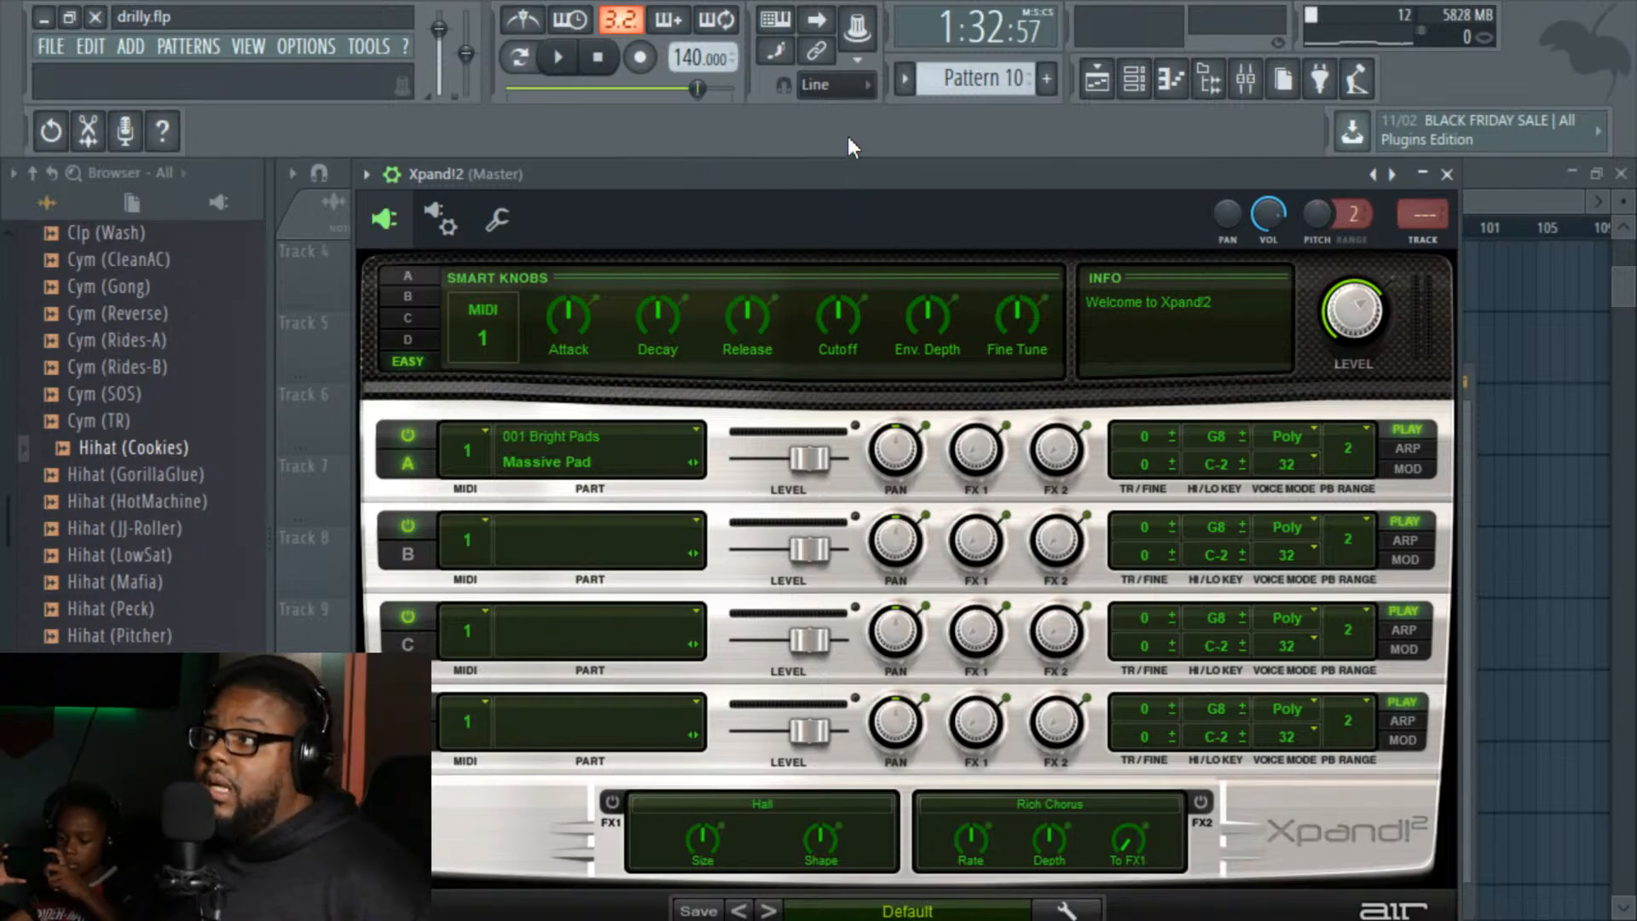
Step: Audition the Deep Fried sound from 008 Hard Leads in Xpand!2 part A and switch to Digi Lead
left_click(617, 452)
mouse_move(621, 448)
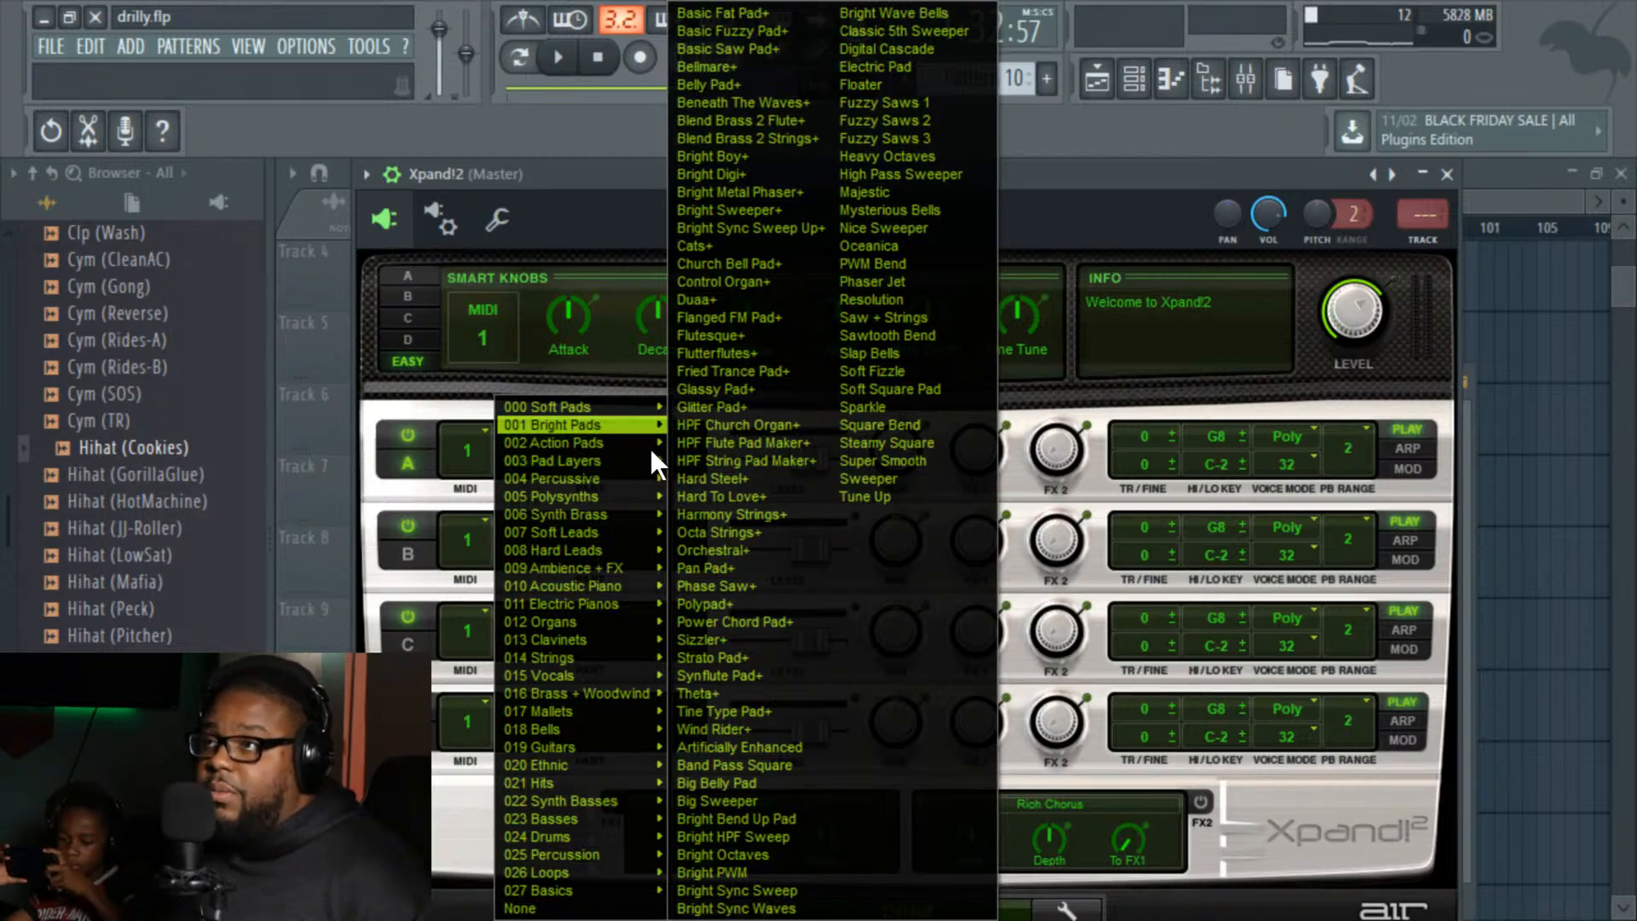
mouse_move(622, 485)
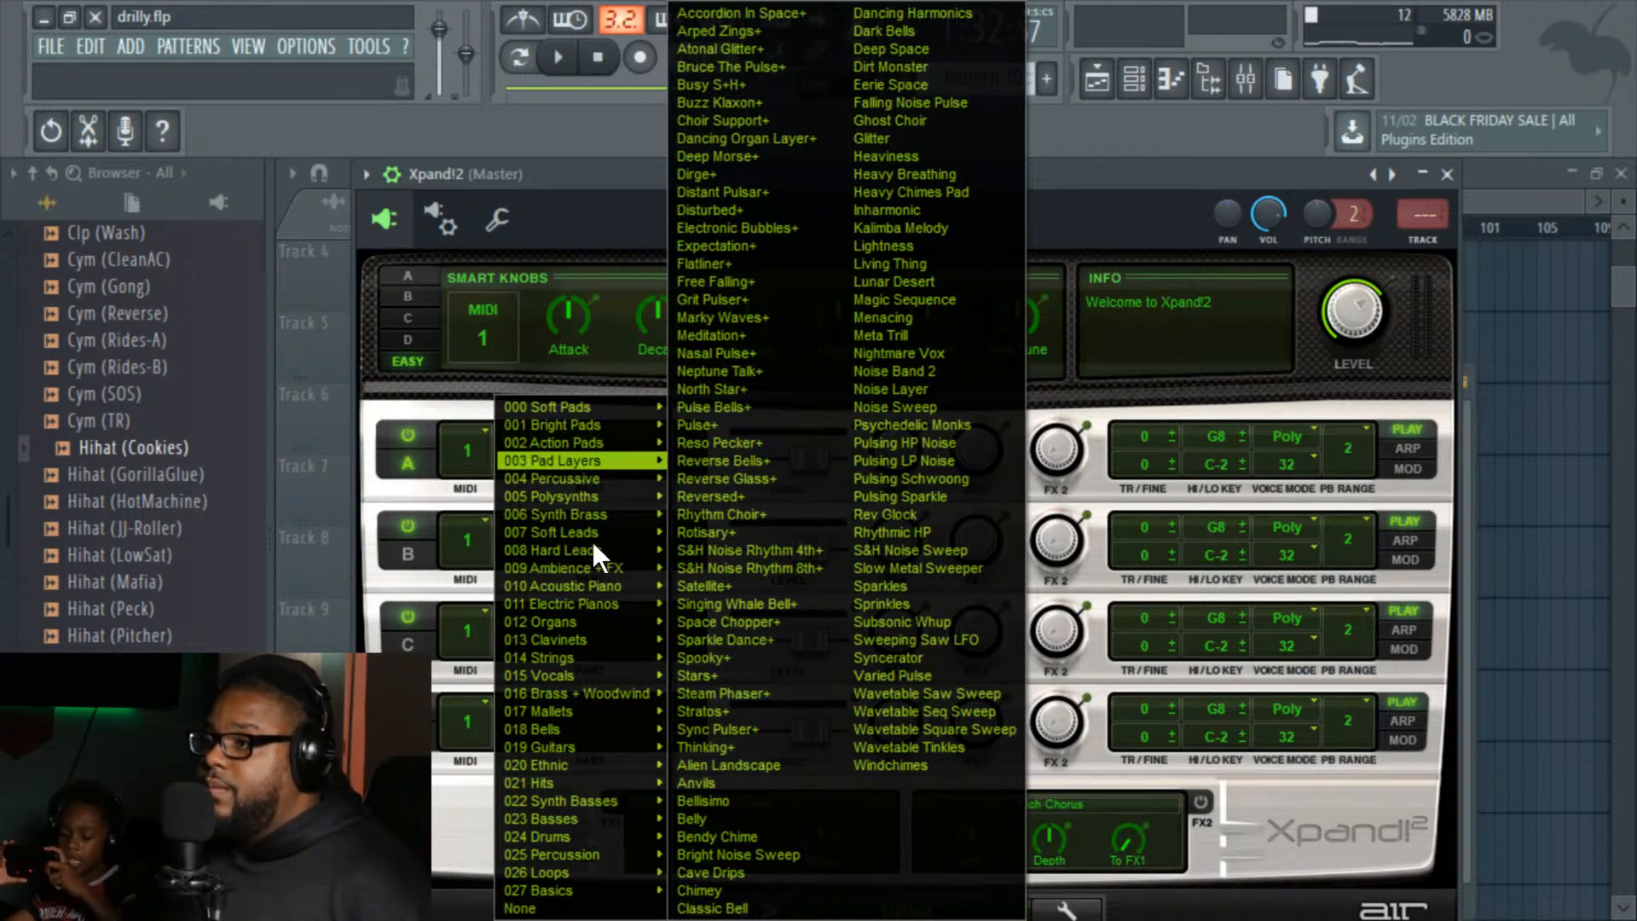
mouse_move(596, 532)
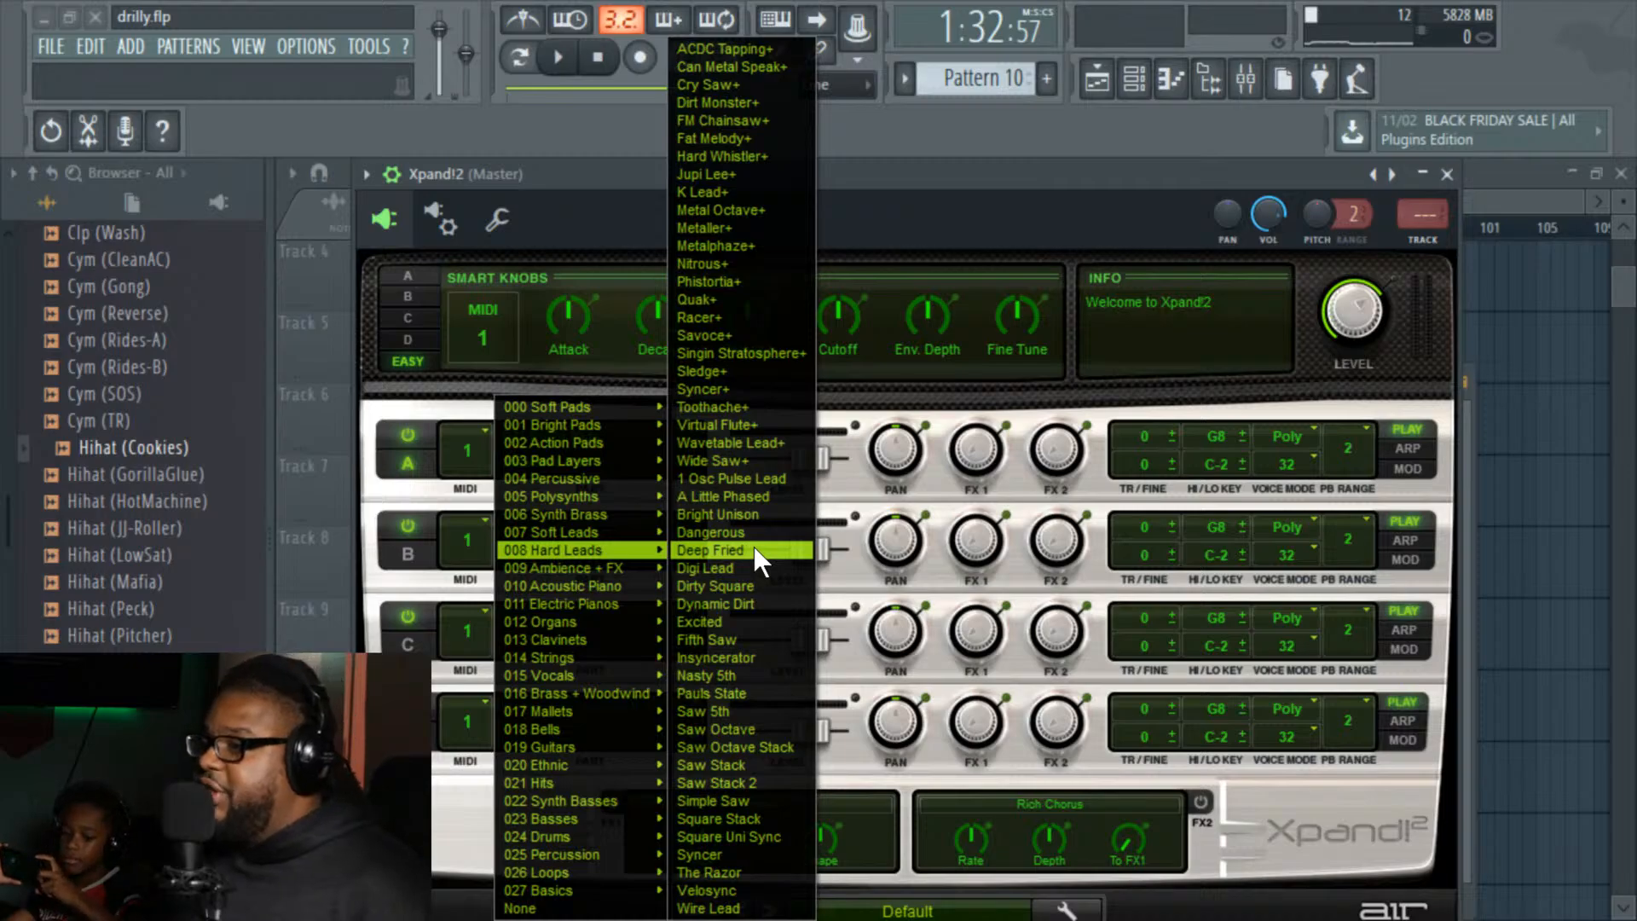
left_click(754, 548)
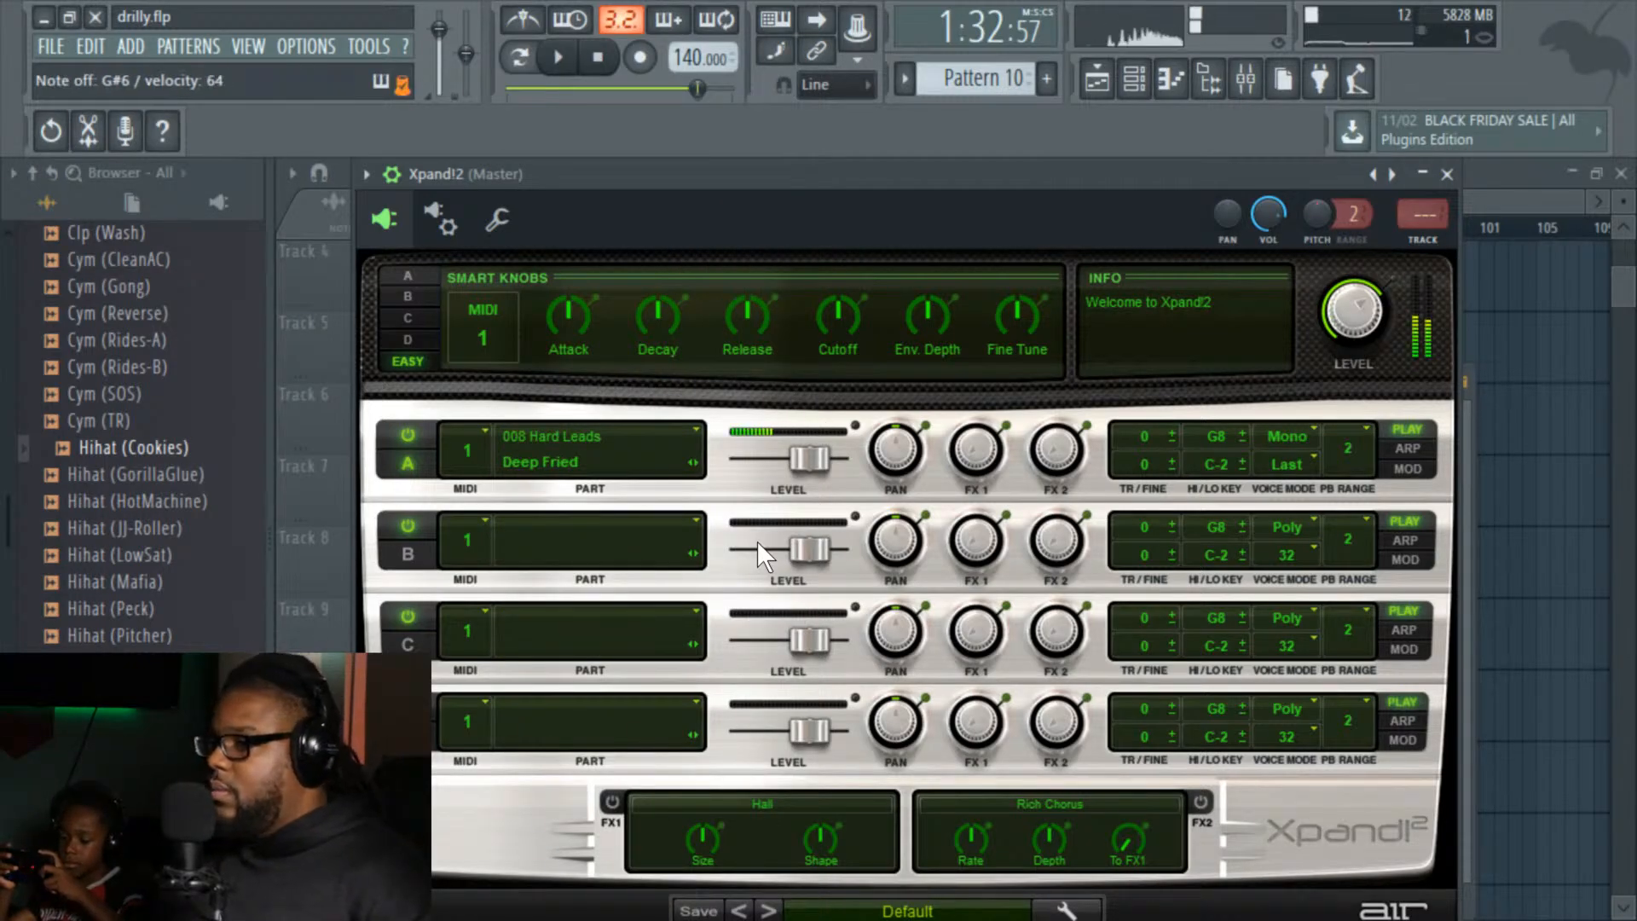
left_click(693, 461)
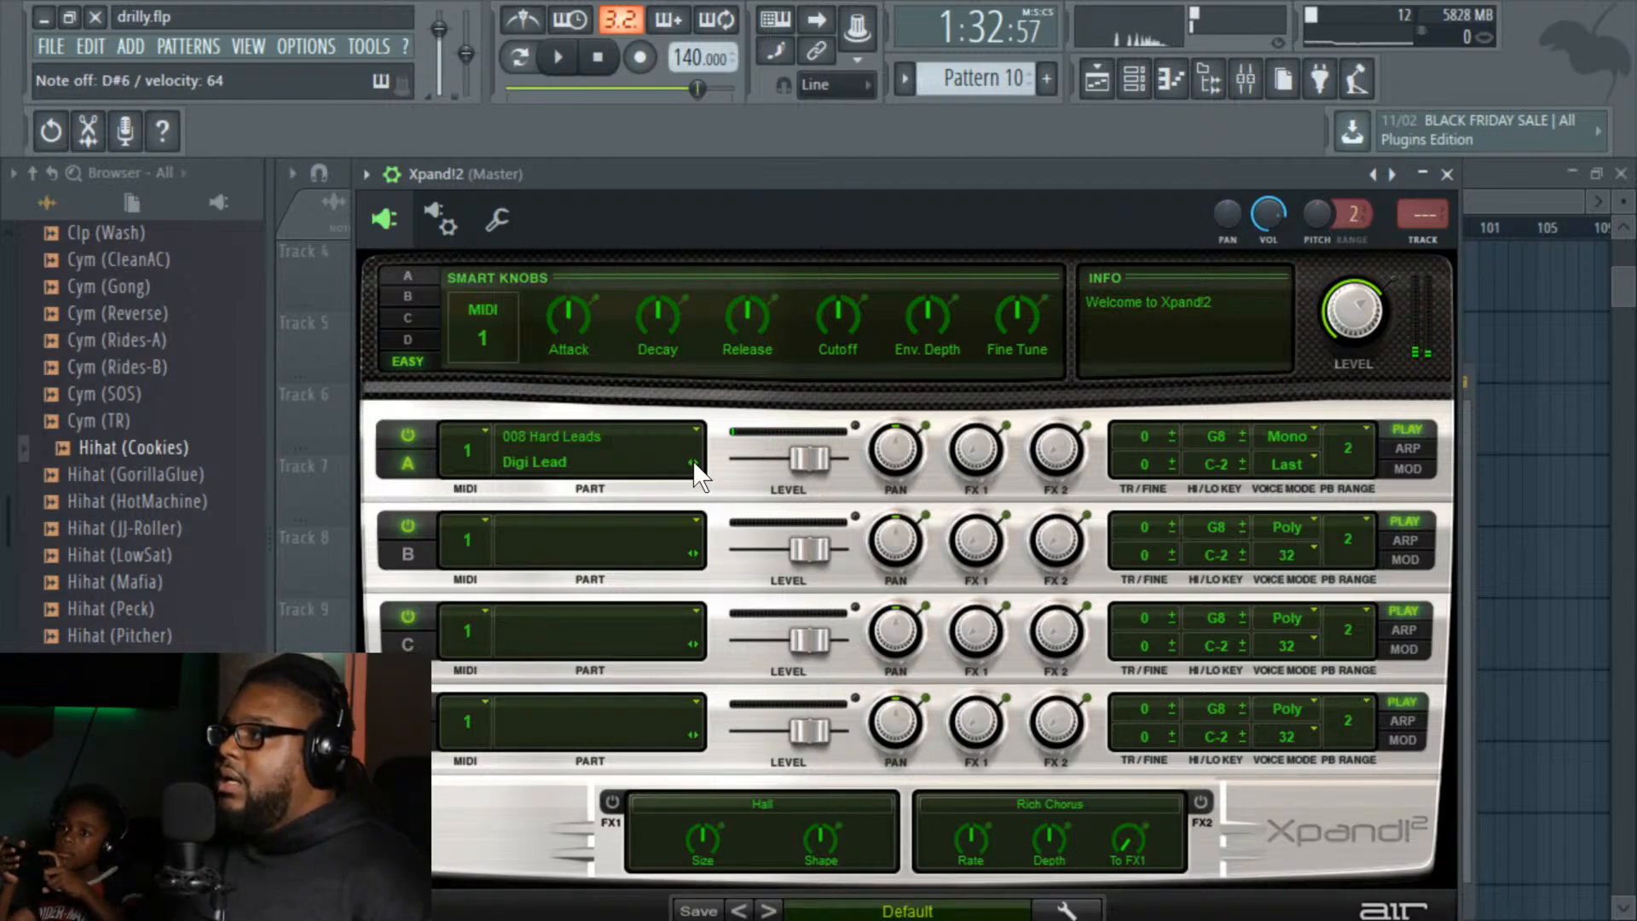
Step: Save the drilly.flp project and try to open the recent project von 2.flp
left_click(52, 46)
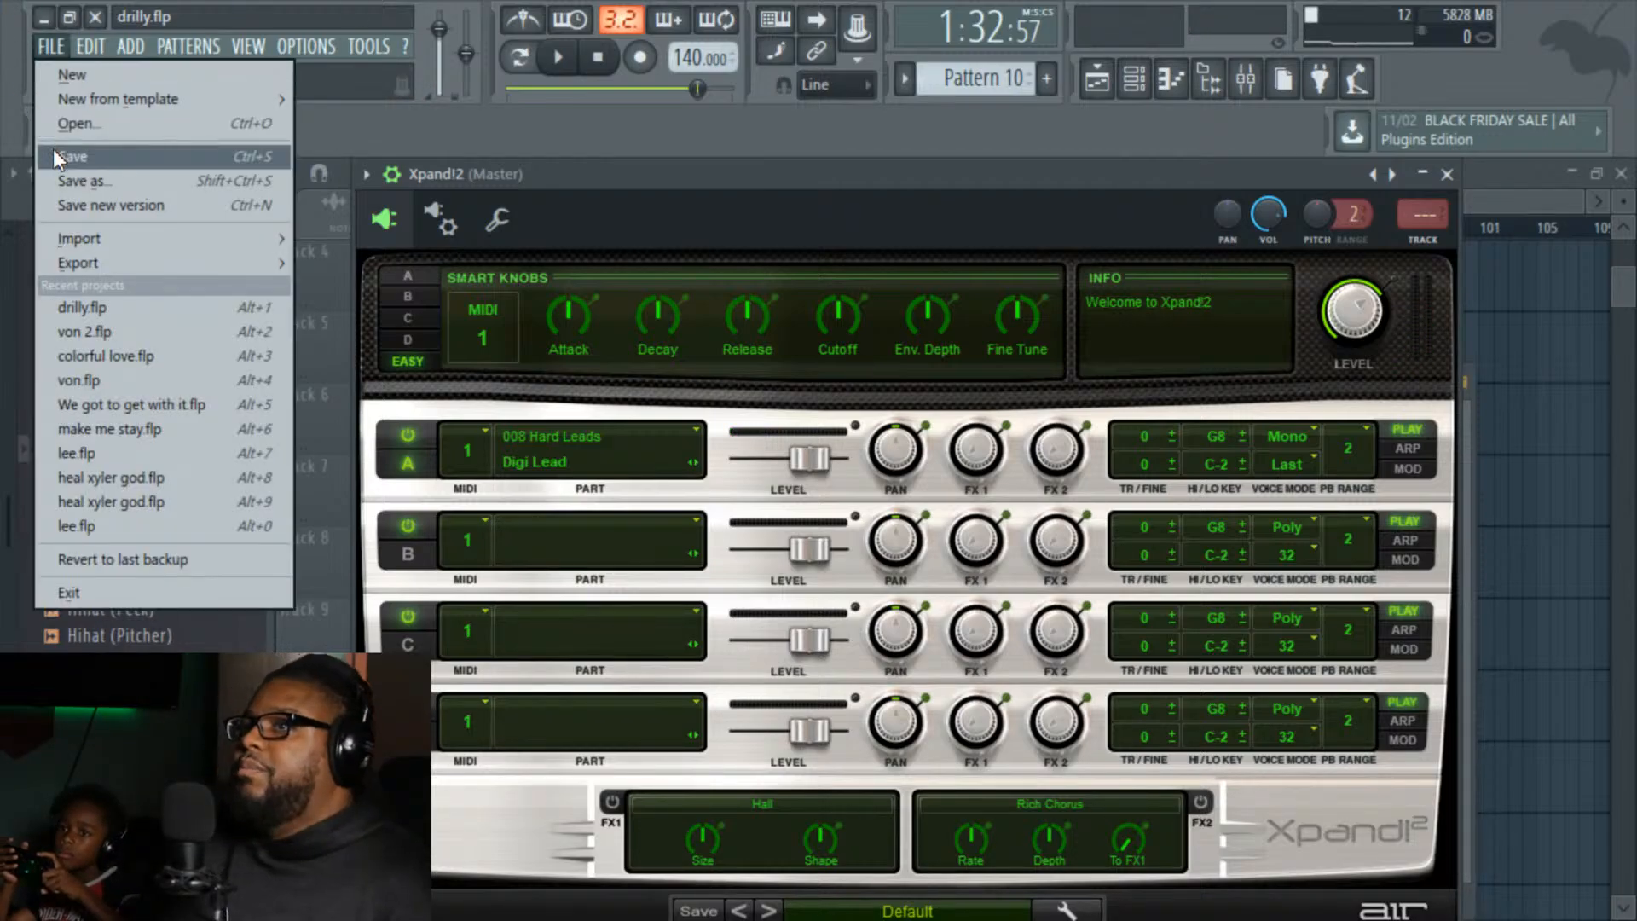
left_click(53, 152)
left_click(51, 46)
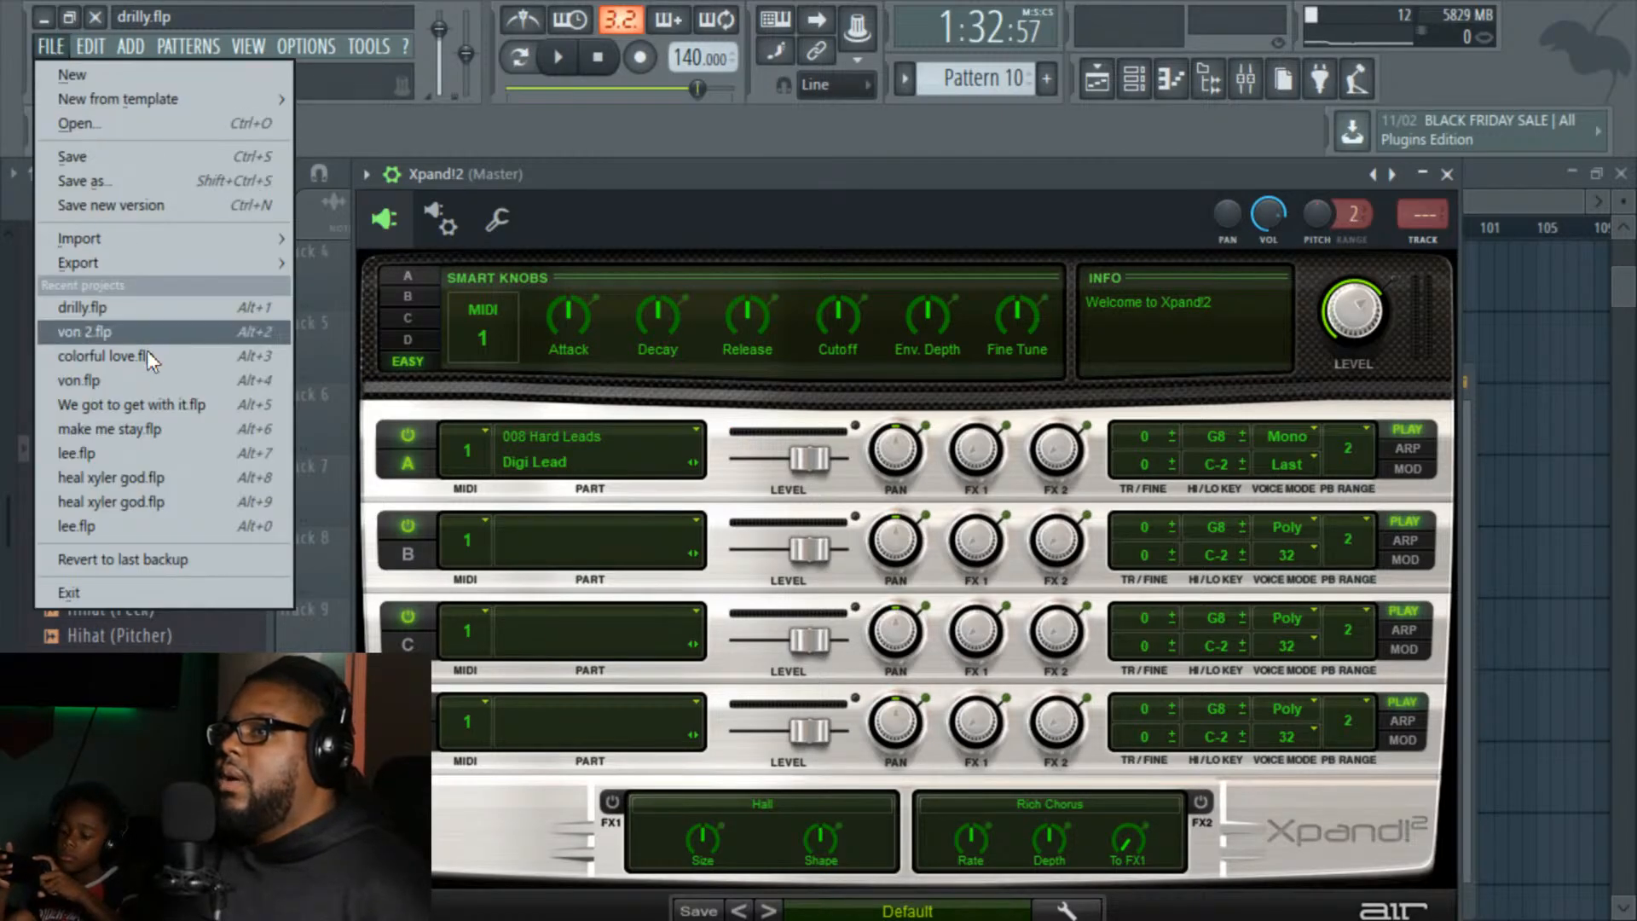
left_click(129, 332)
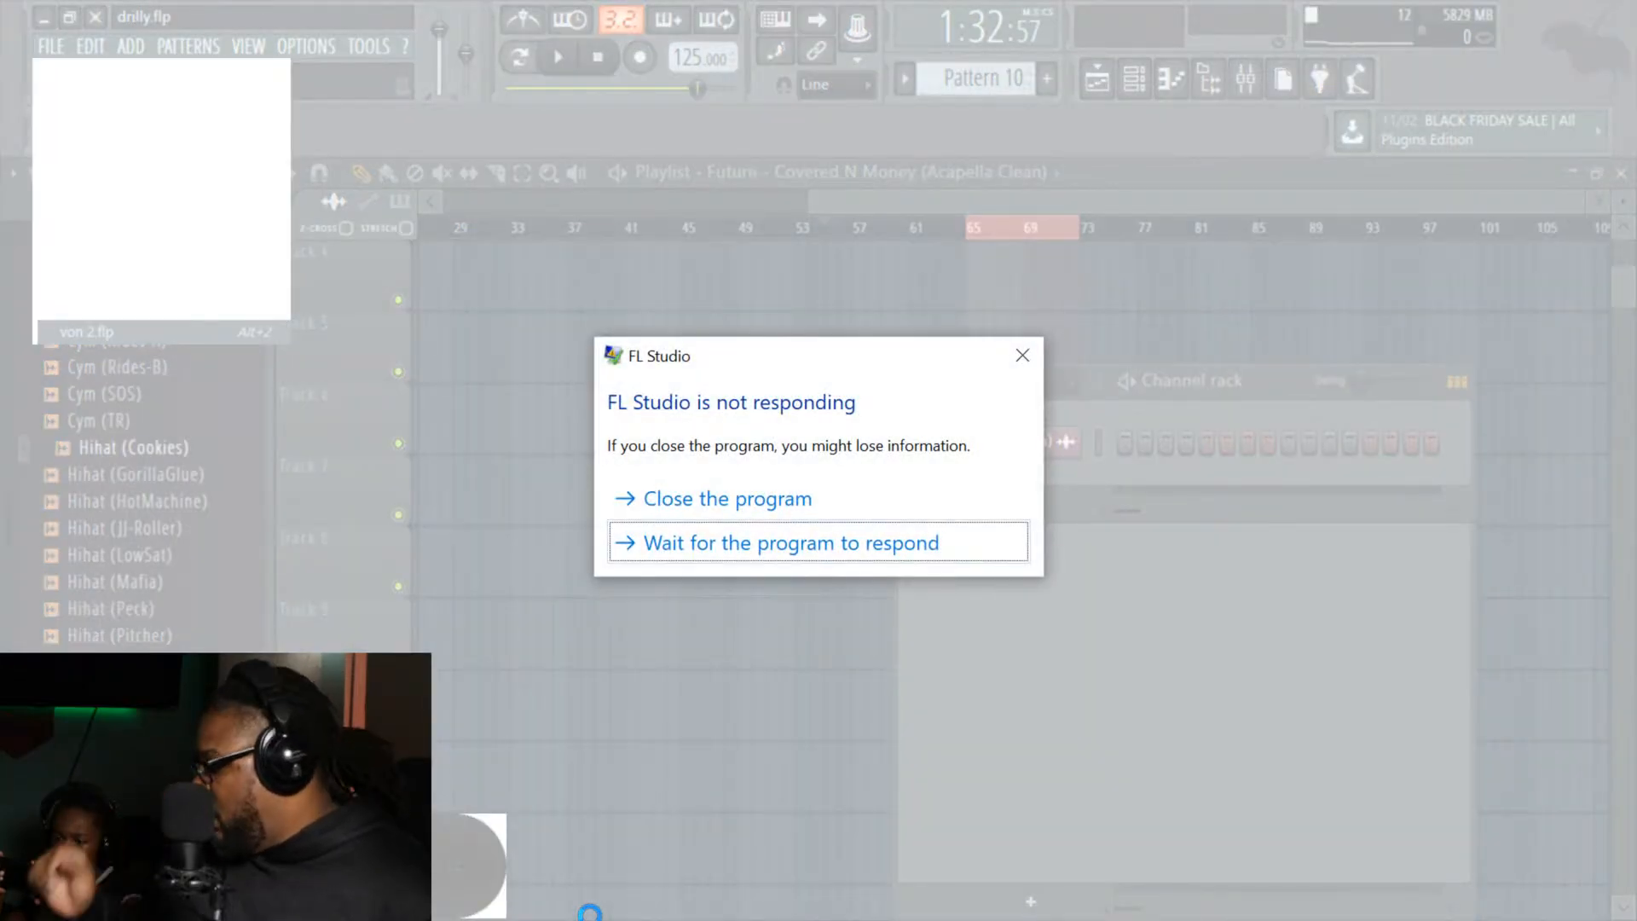
Step: Close the unresponsive FL Studio and relaunch FL64 (scaled) as administrator
left_click(780, 503)
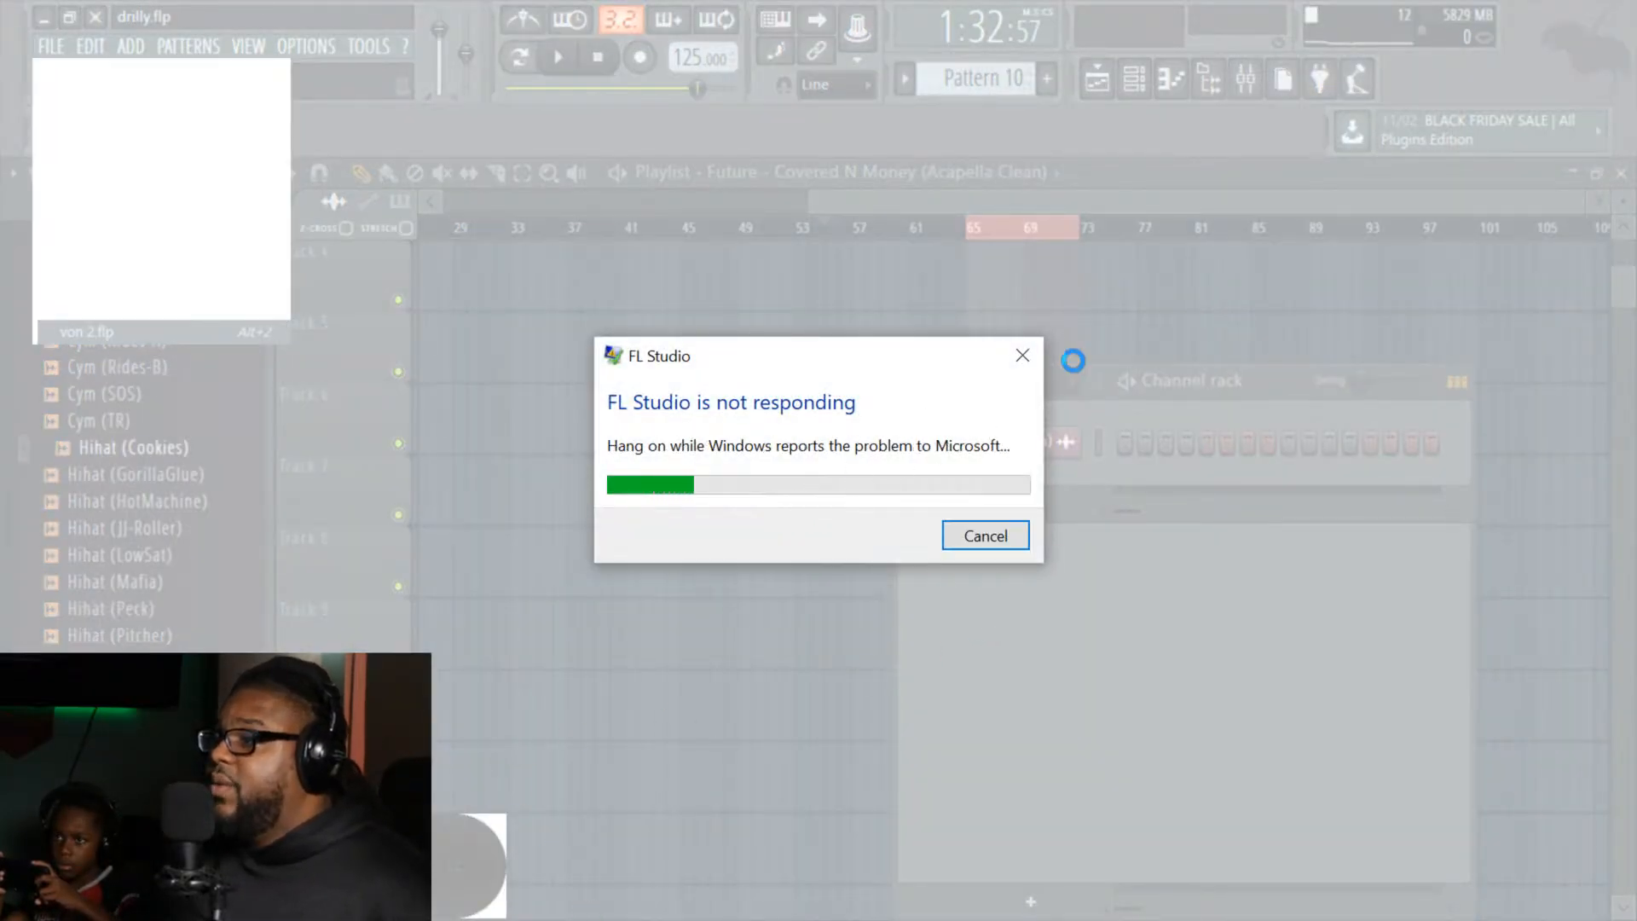
left_click(1022, 354)
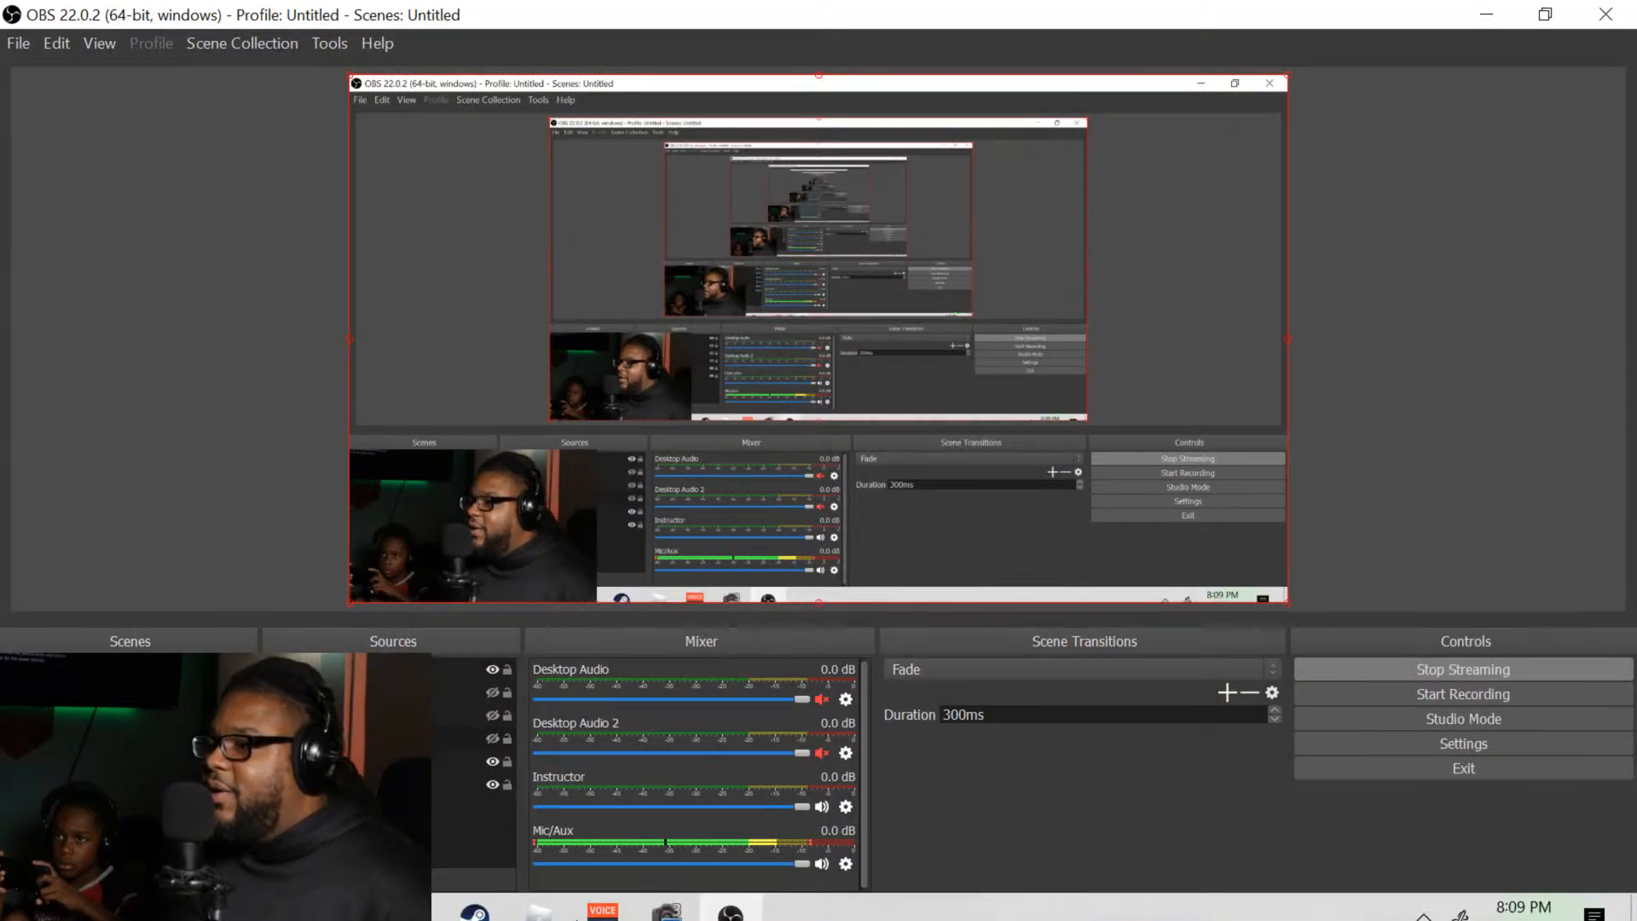
left_click(92, 895)
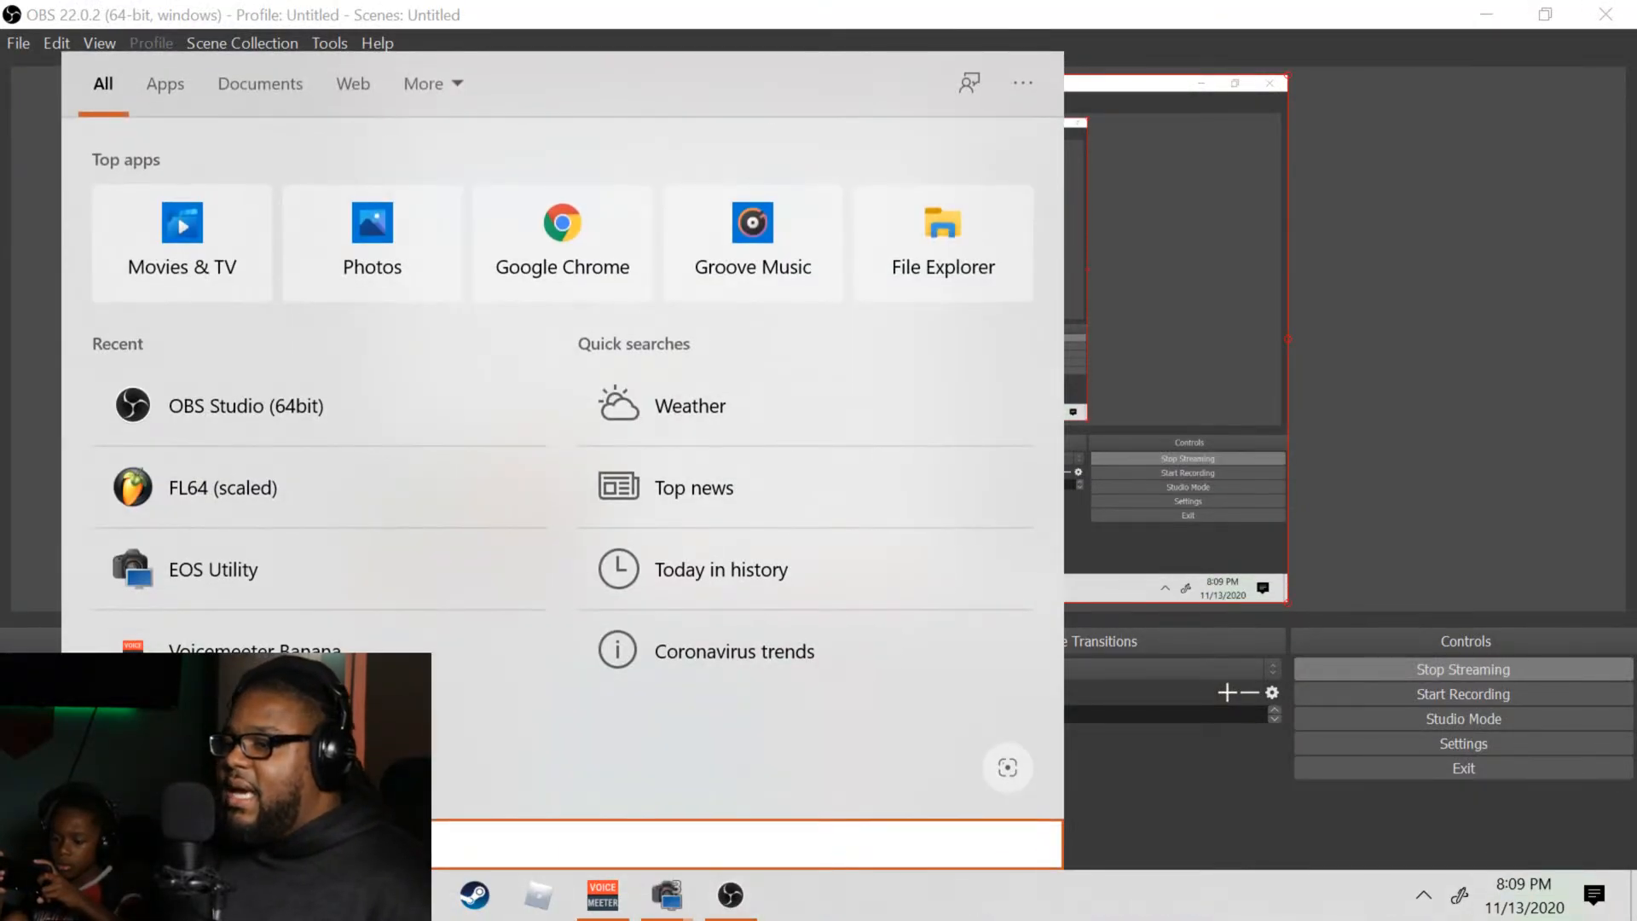
right_click(264, 507)
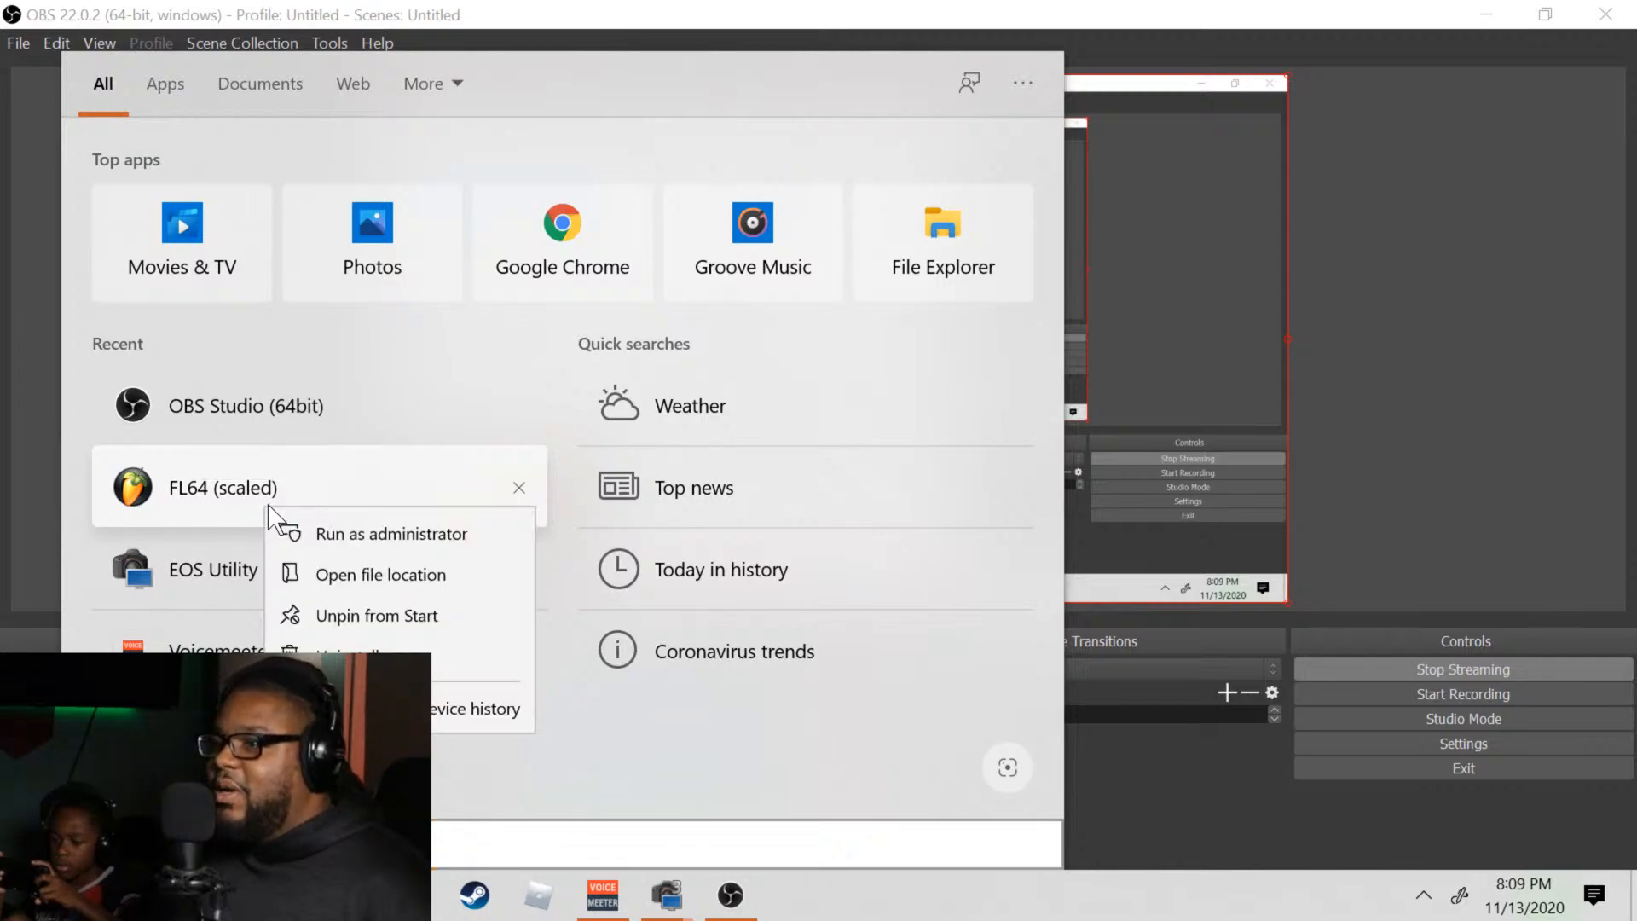
left_click(332, 537)
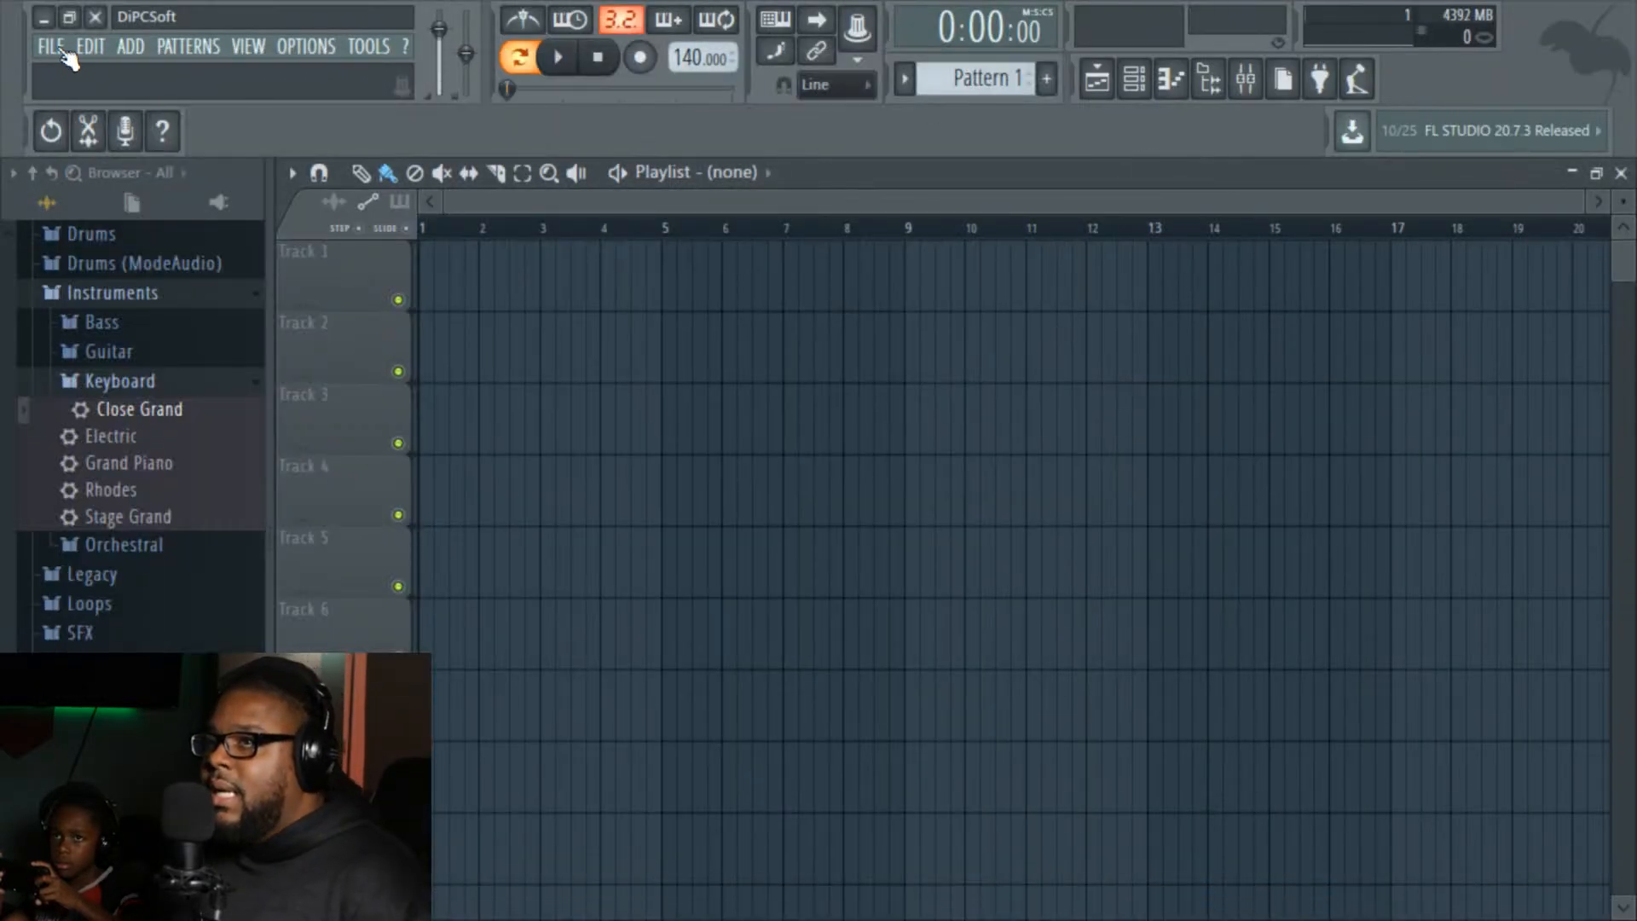
Step: Open the recent project colorful love.flp, clear its plugin windows and fit the whole arrangement in view
left_click(51, 46)
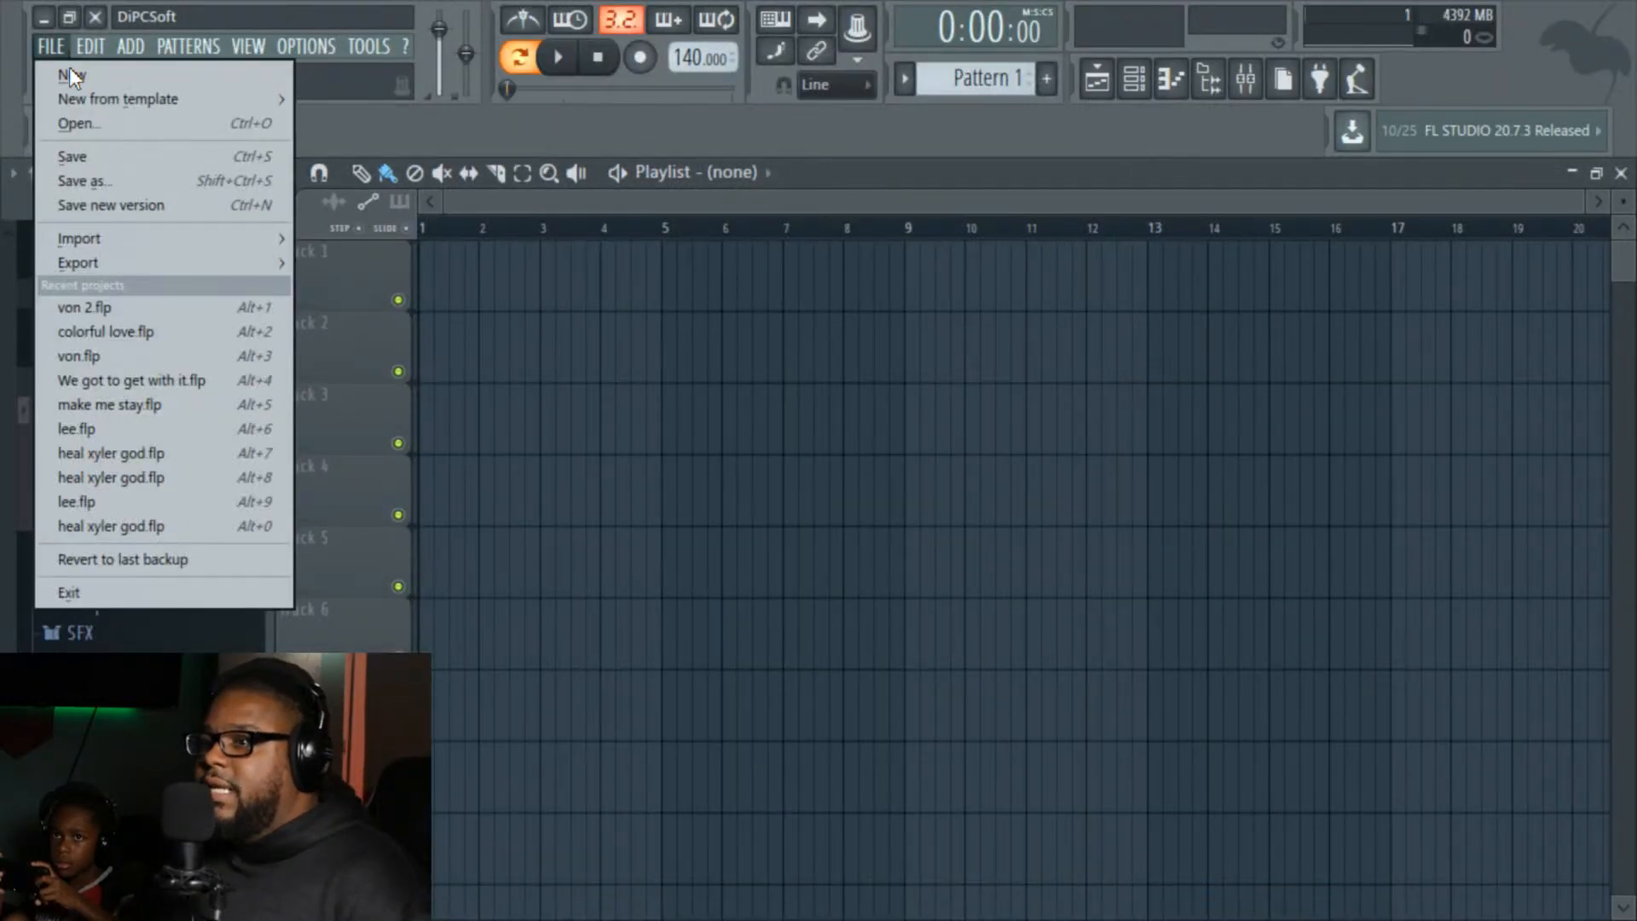
left_click(161, 331)
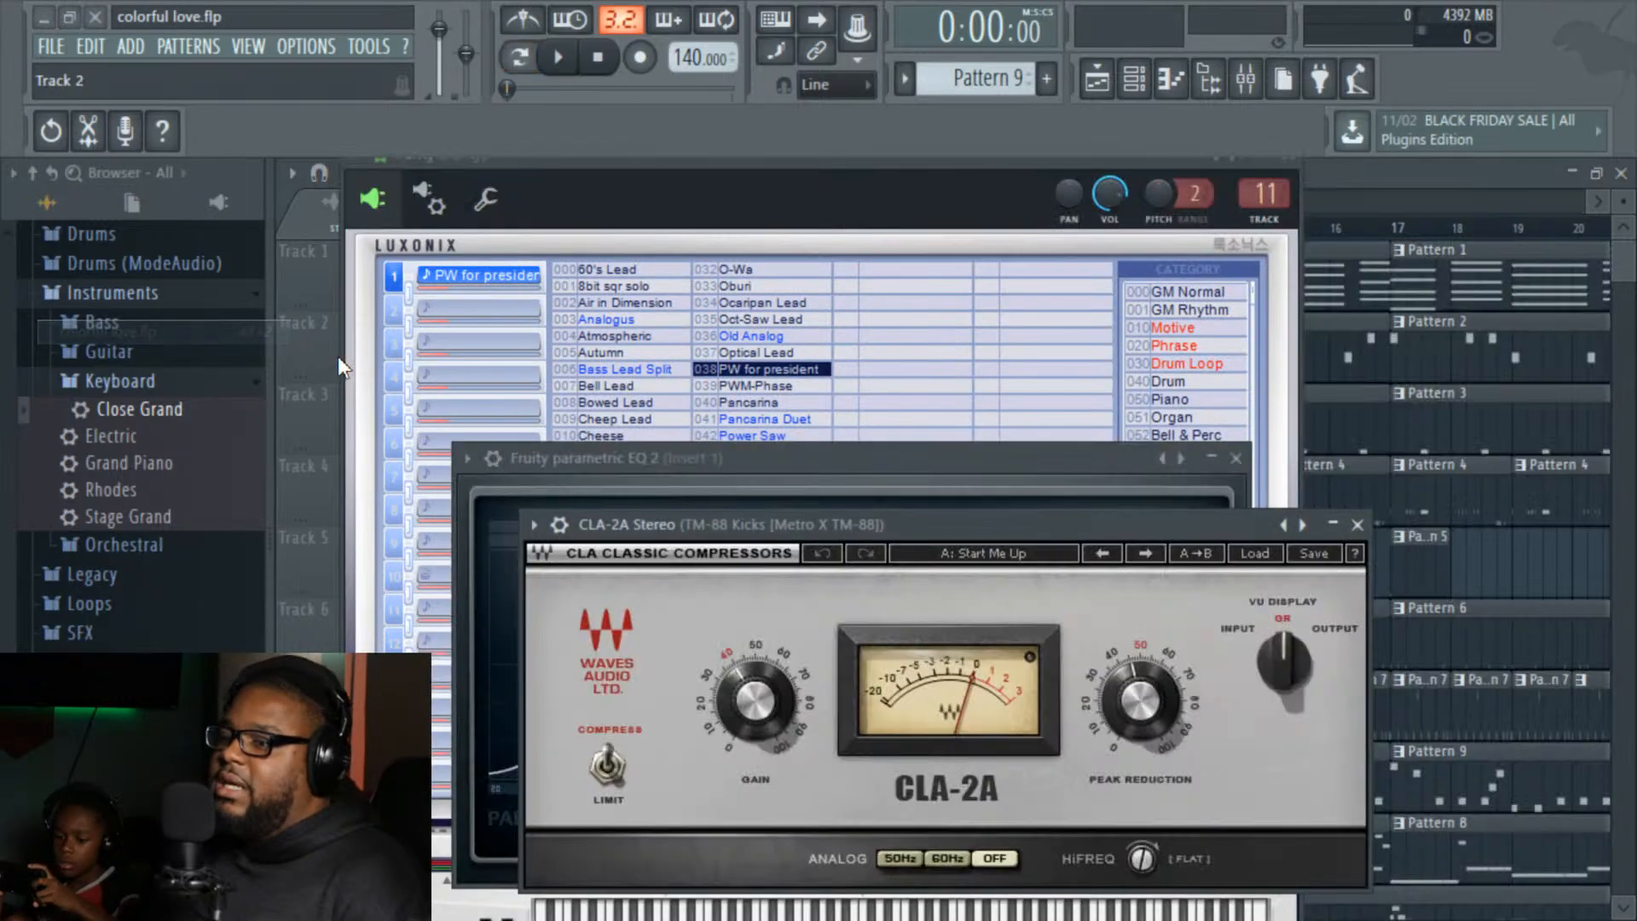
left_click(1358, 181)
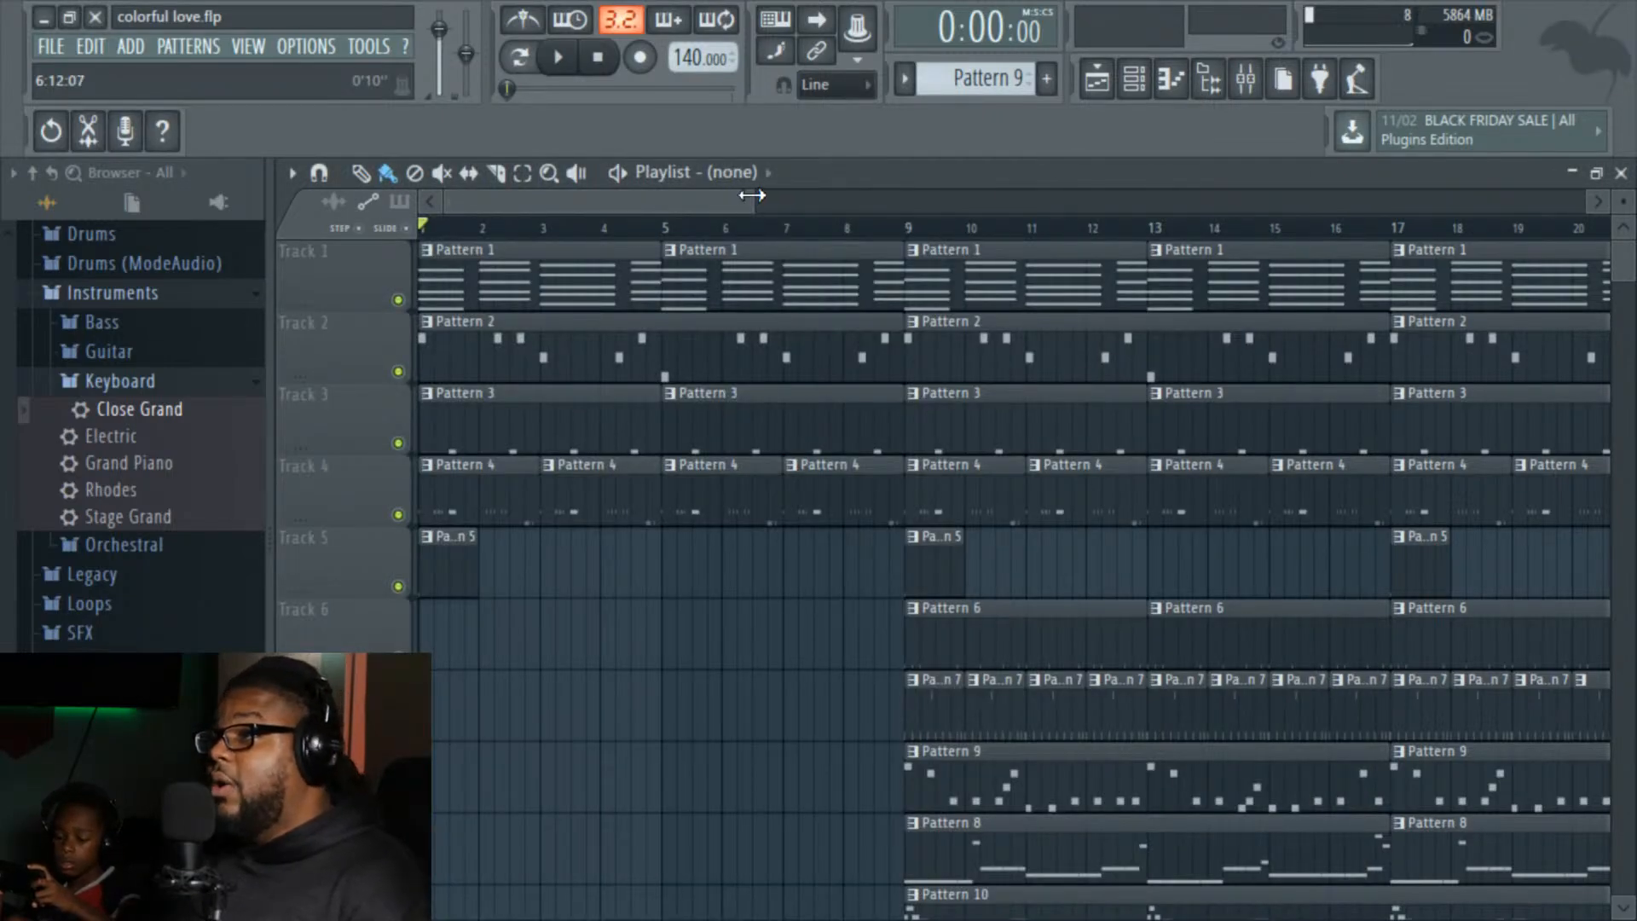
left_click_drag(752, 197, 1580, 198)
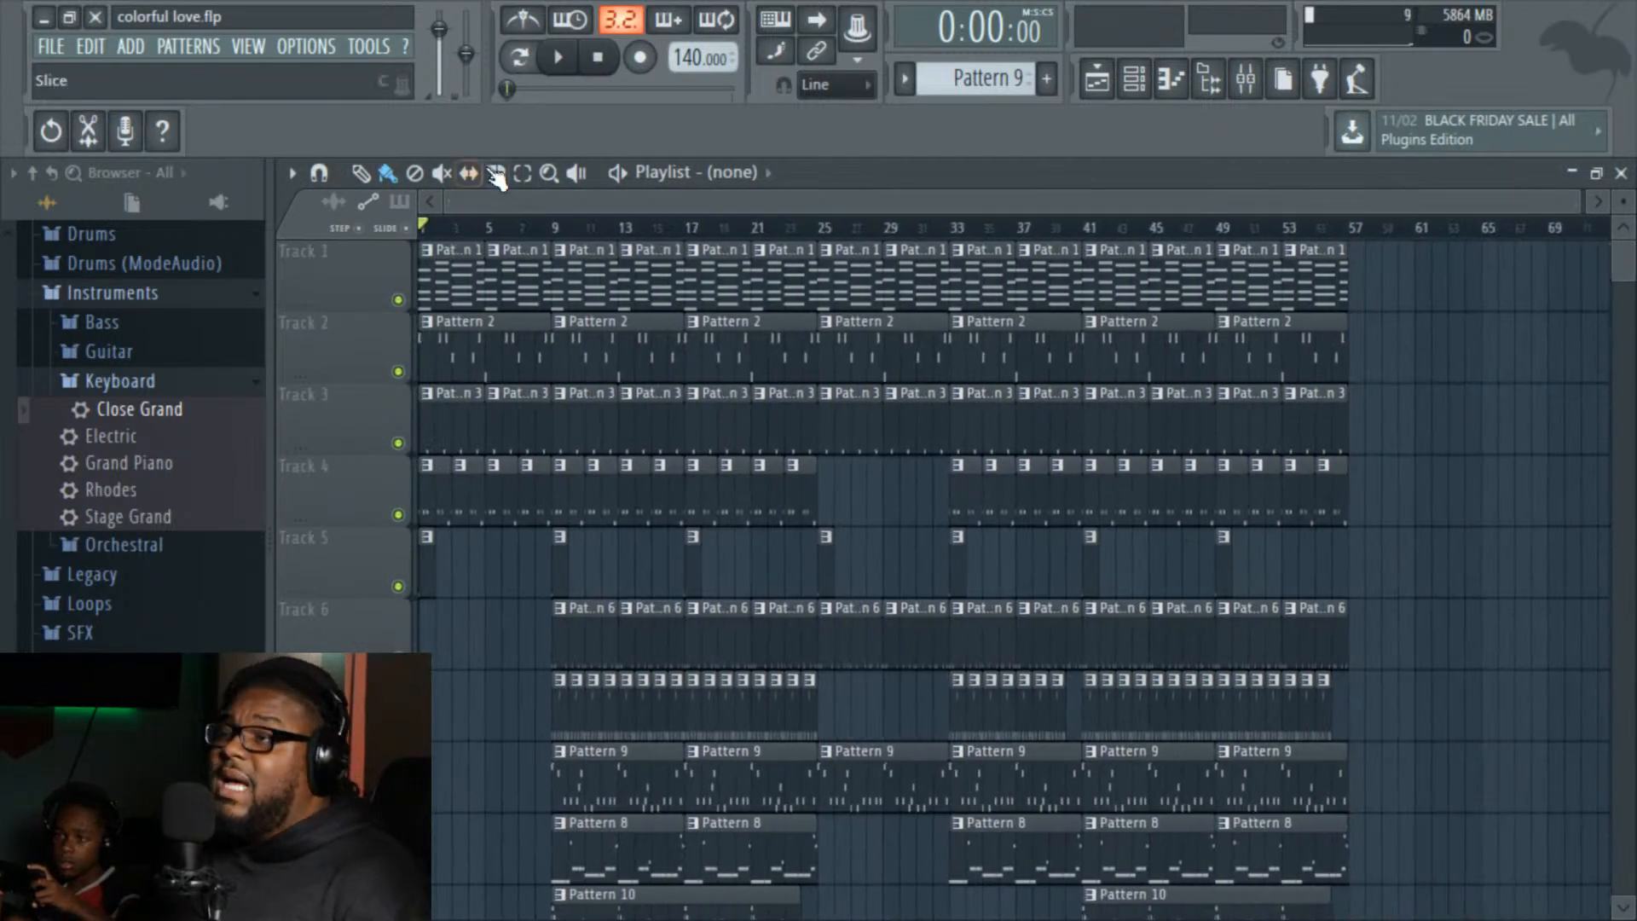
Step: Play the colorful love.flp arrangement from bar 1 and stop playback
left_click(562, 68)
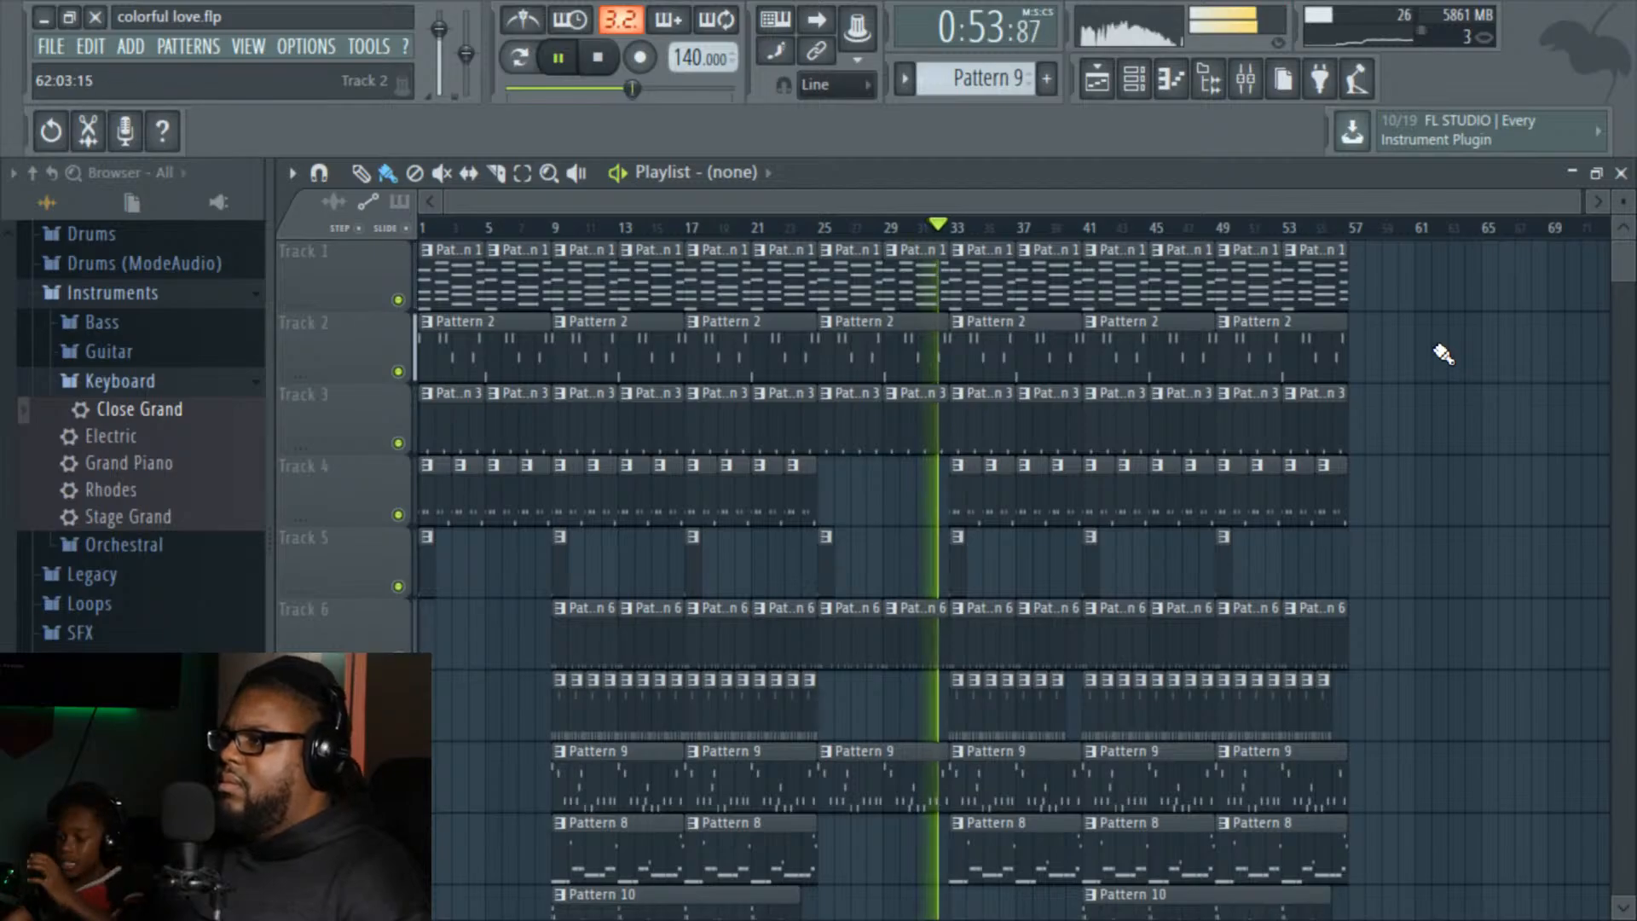
left_click(599, 58)
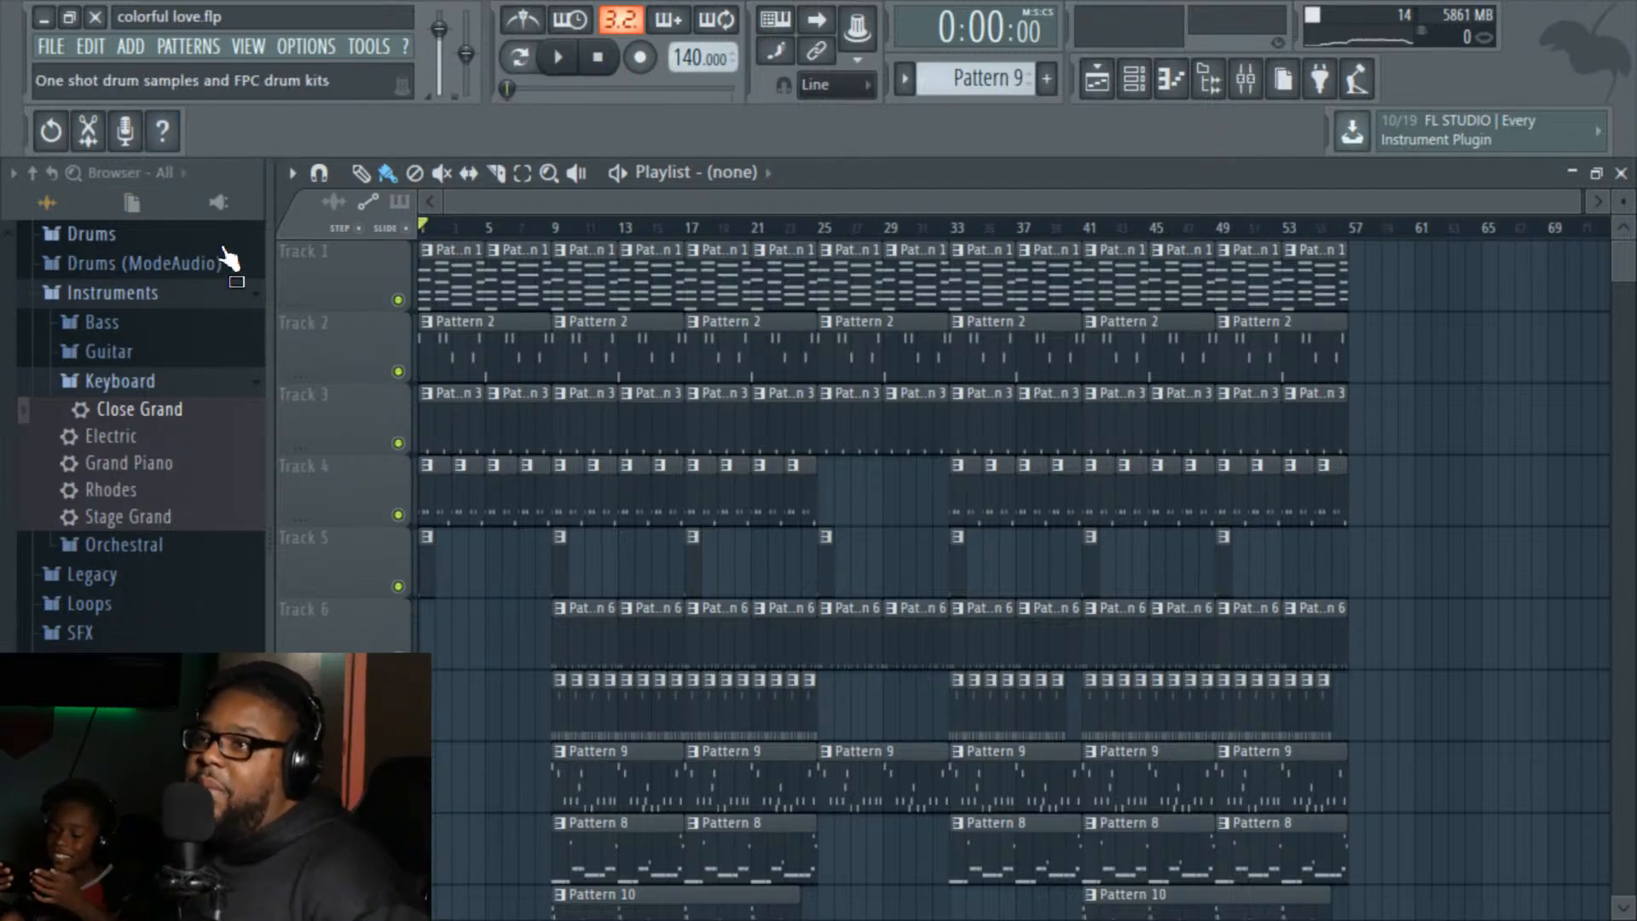
Step: Save the colorful love.flp project
left_click(43, 47)
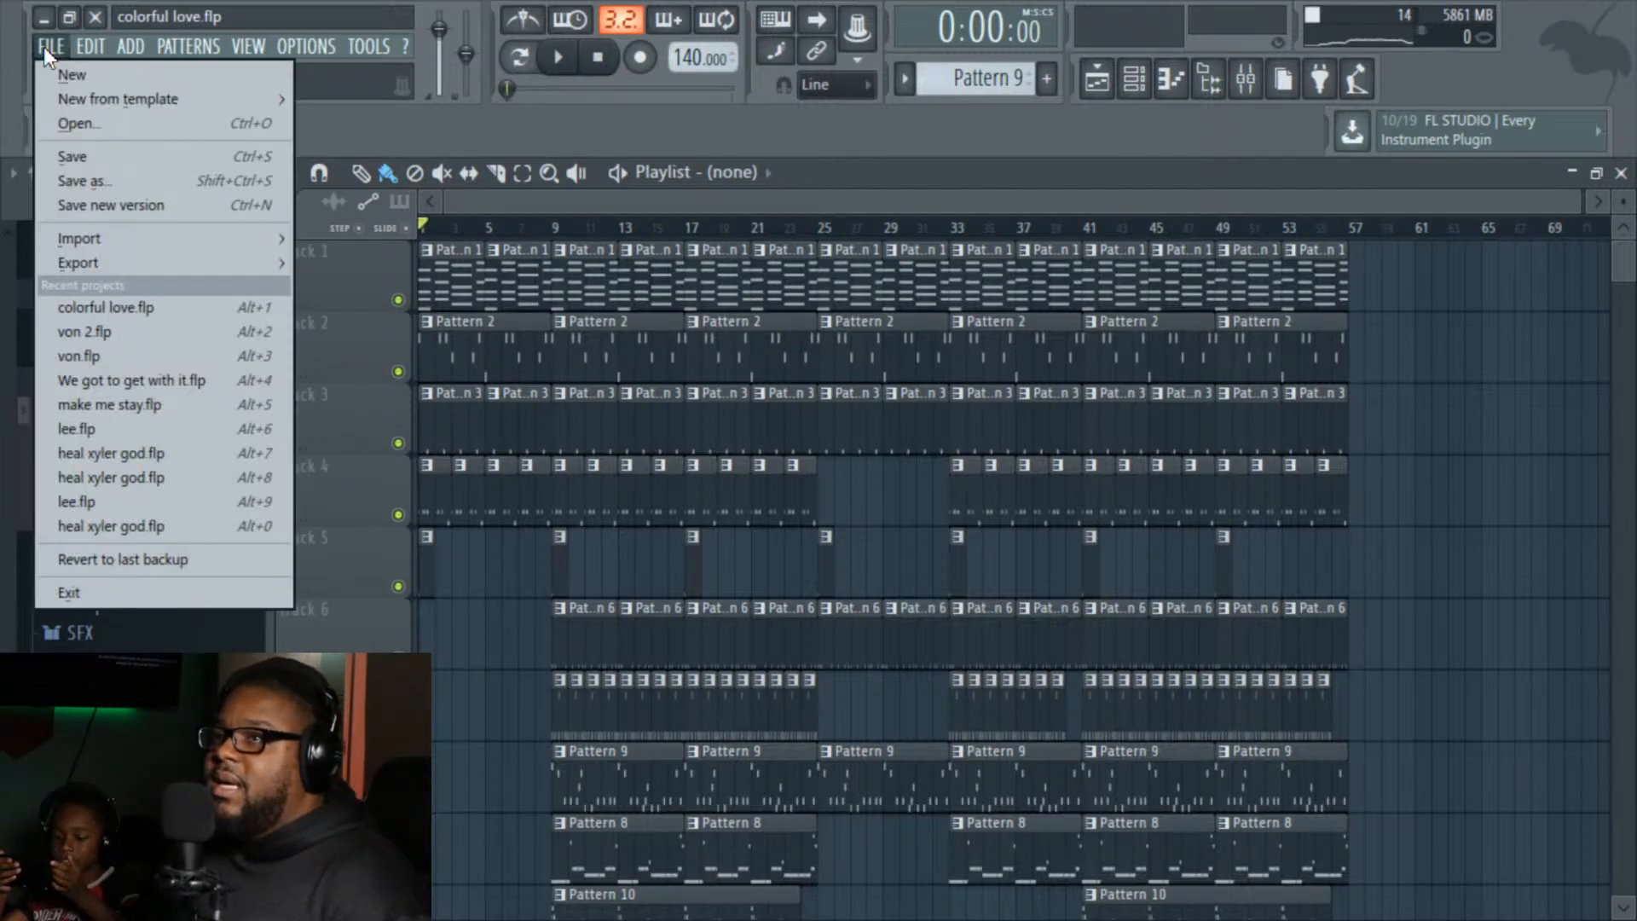
left_click(110, 162)
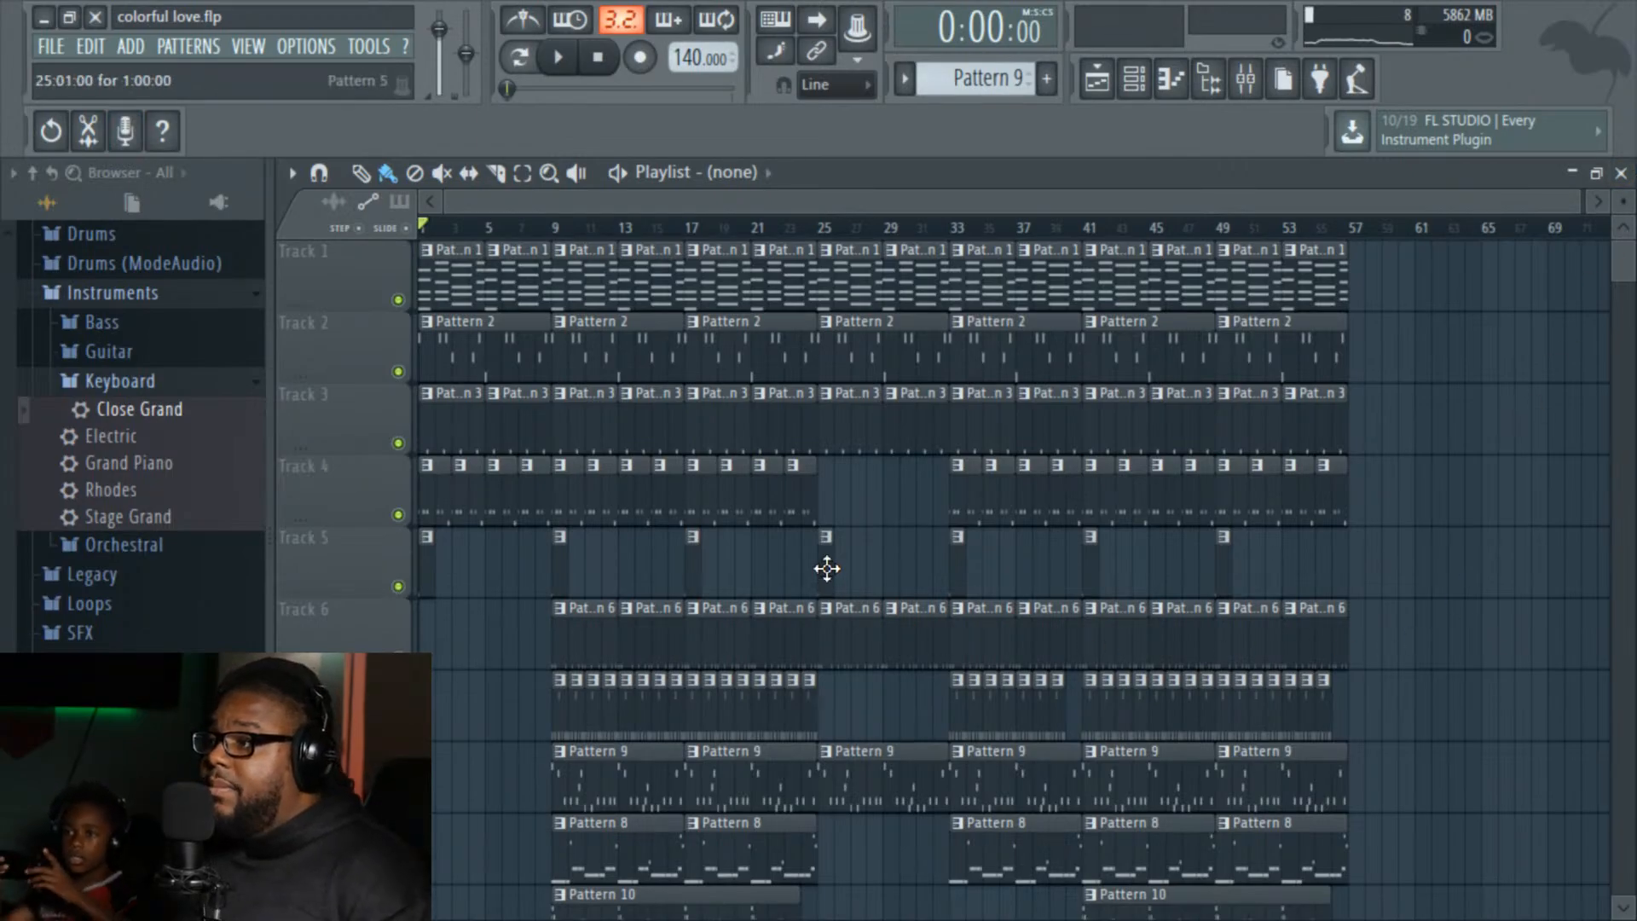
left_click(53, 47)
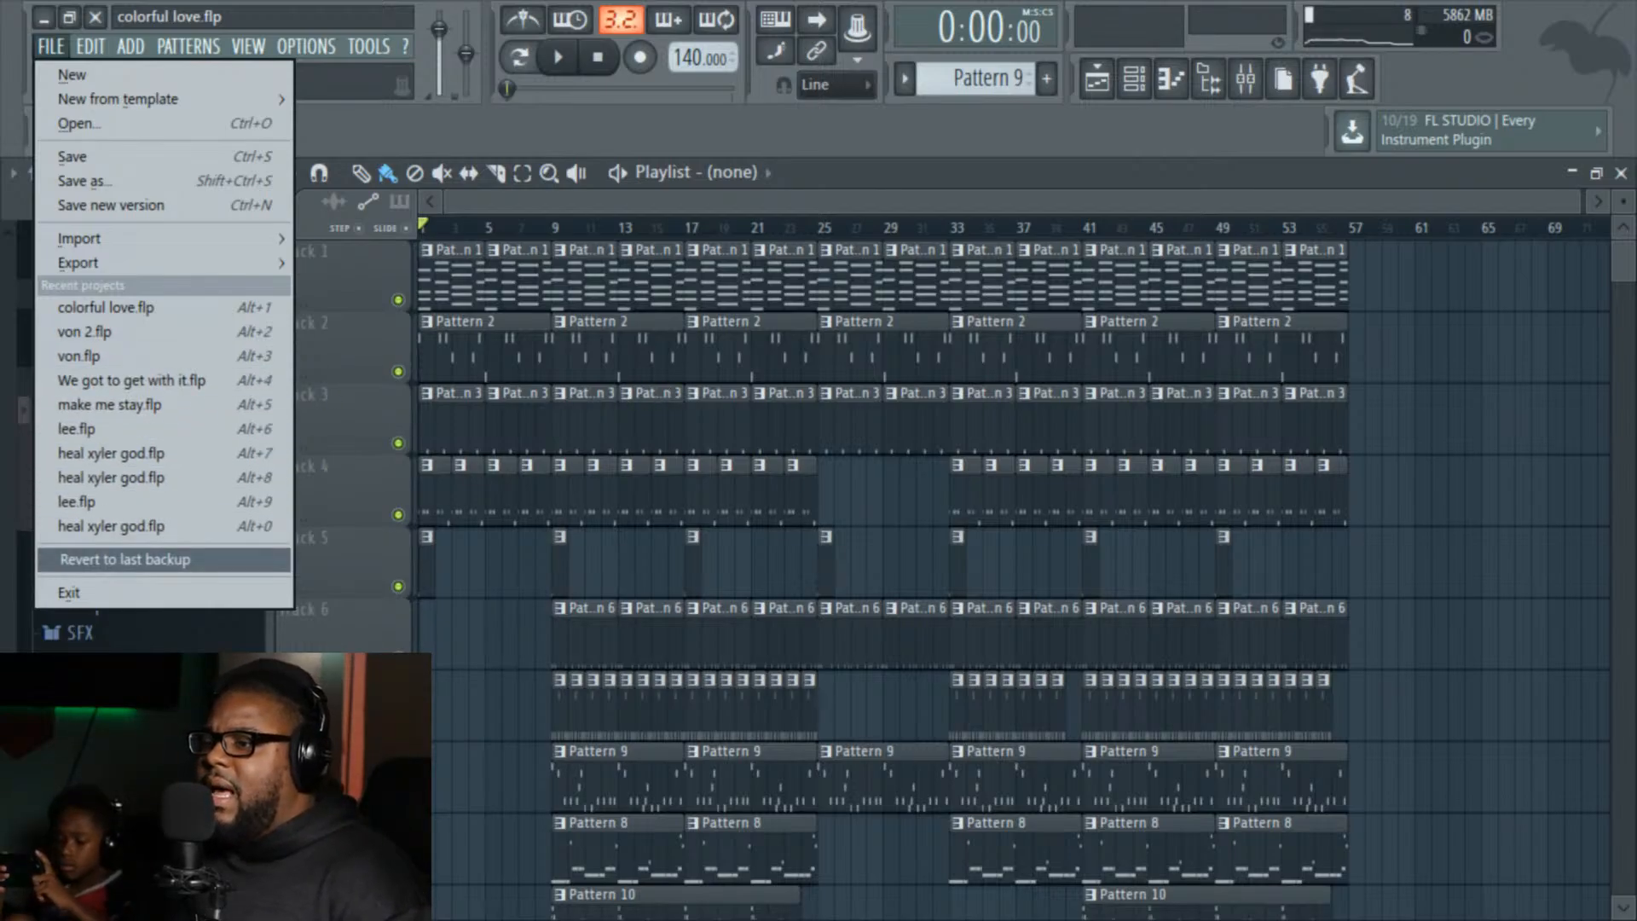
left_click(390, 131)
Step: Minimize FL Studio and browse in File Explorer to the FL New Chapter Beats\Wave Layouts folder on drive M:
left_click(43, 17)
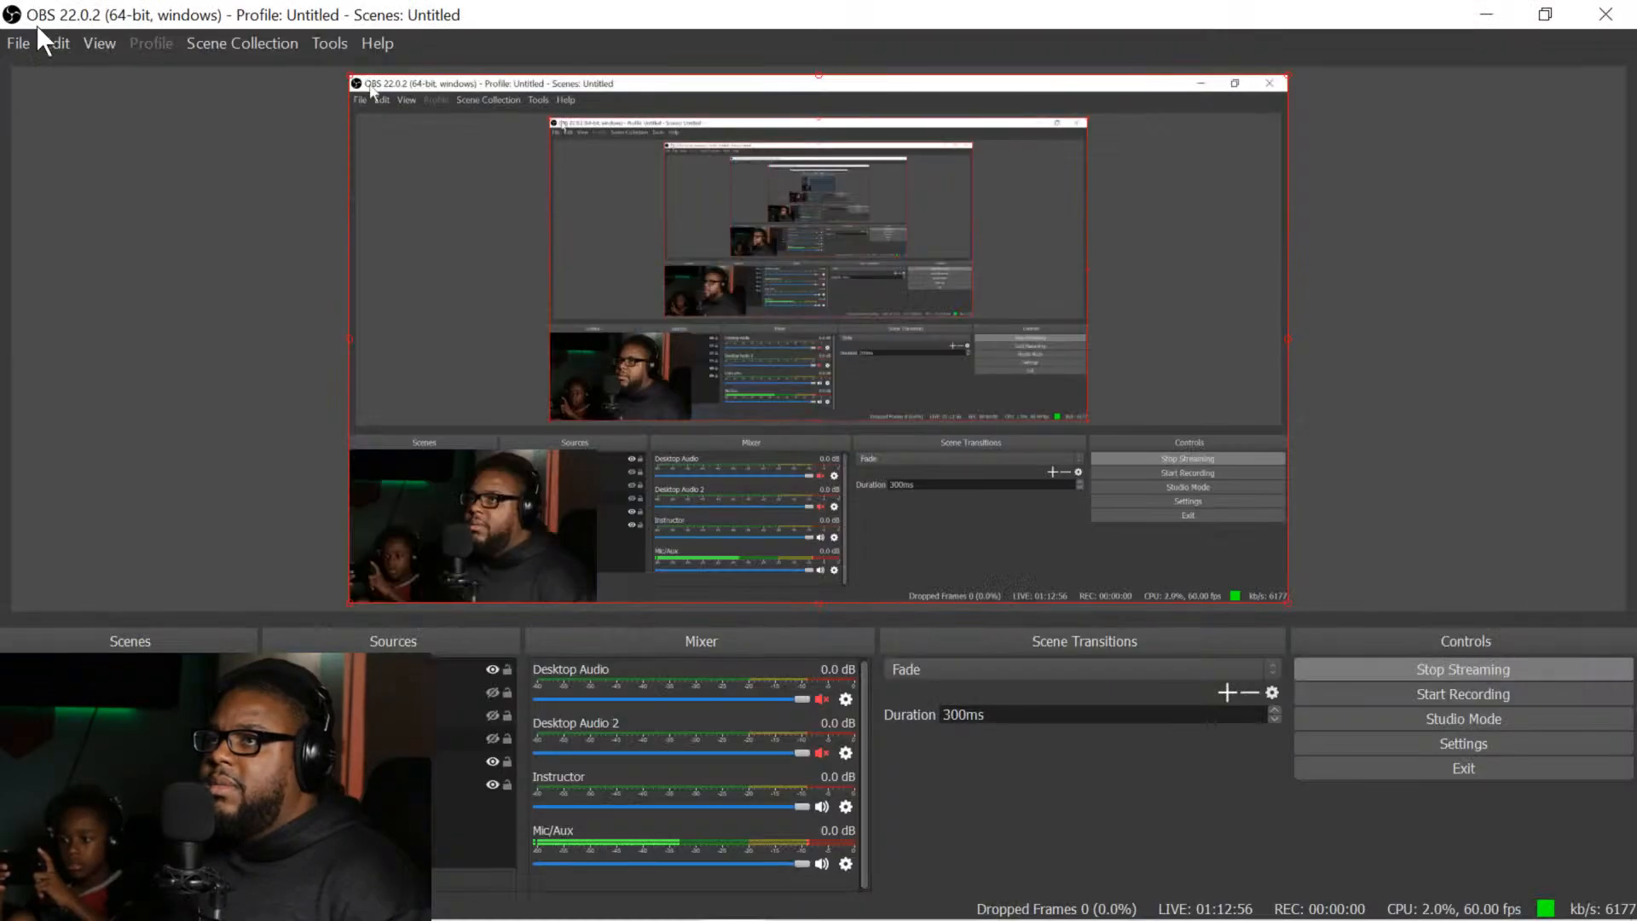
left_click(170, 897)
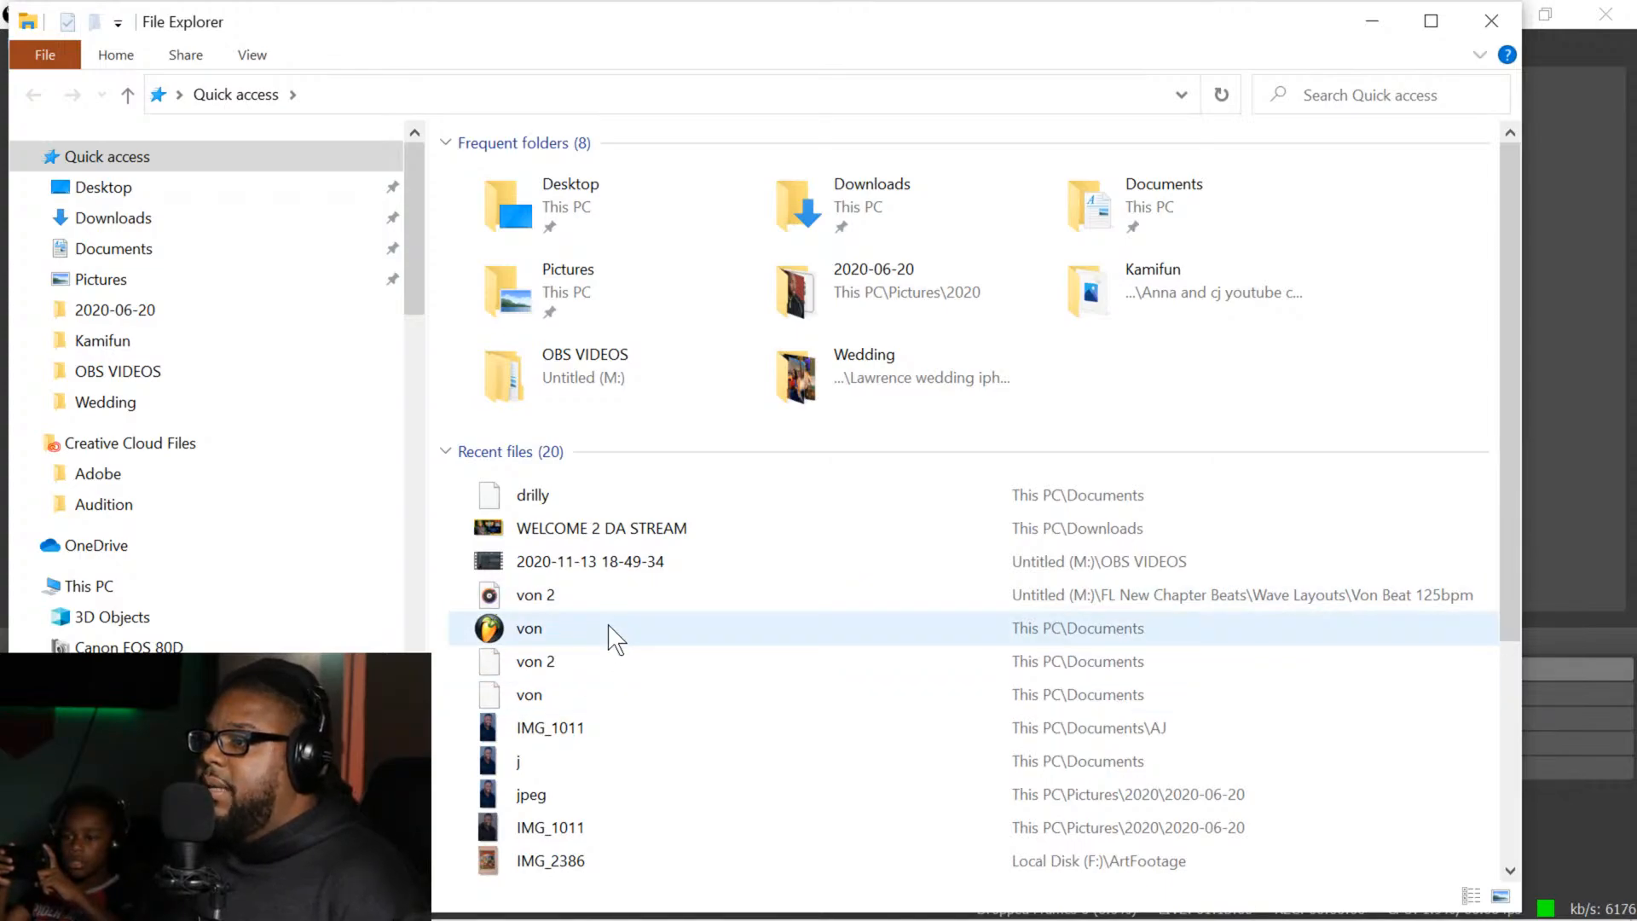
mouse_move(672, 919)
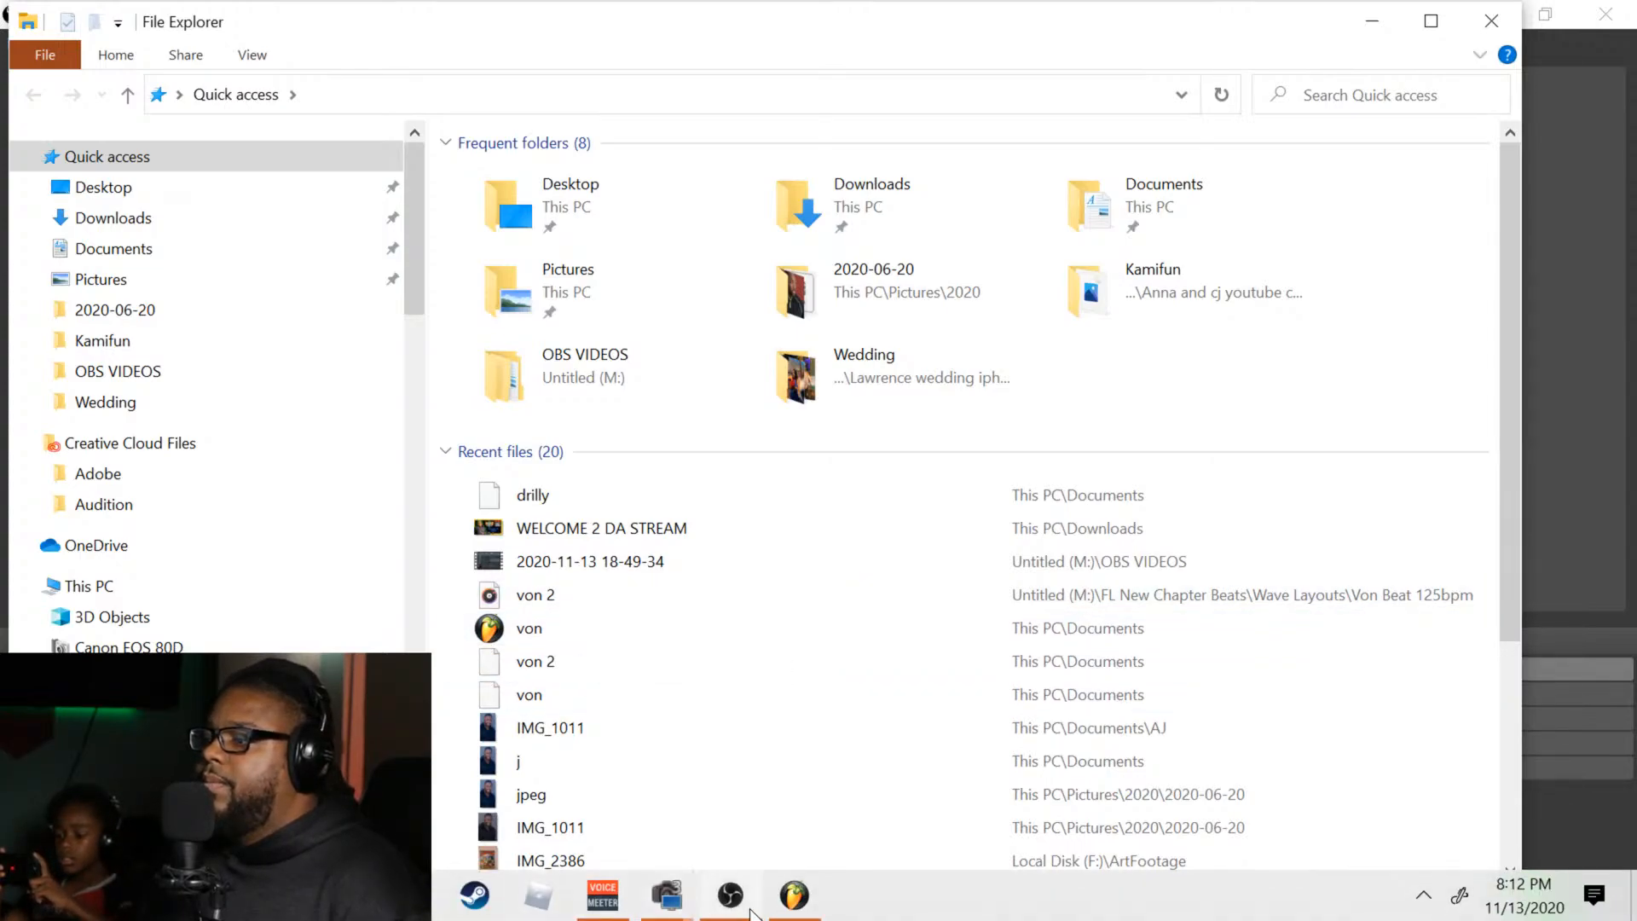
scroll(220, 574, "down", 2)
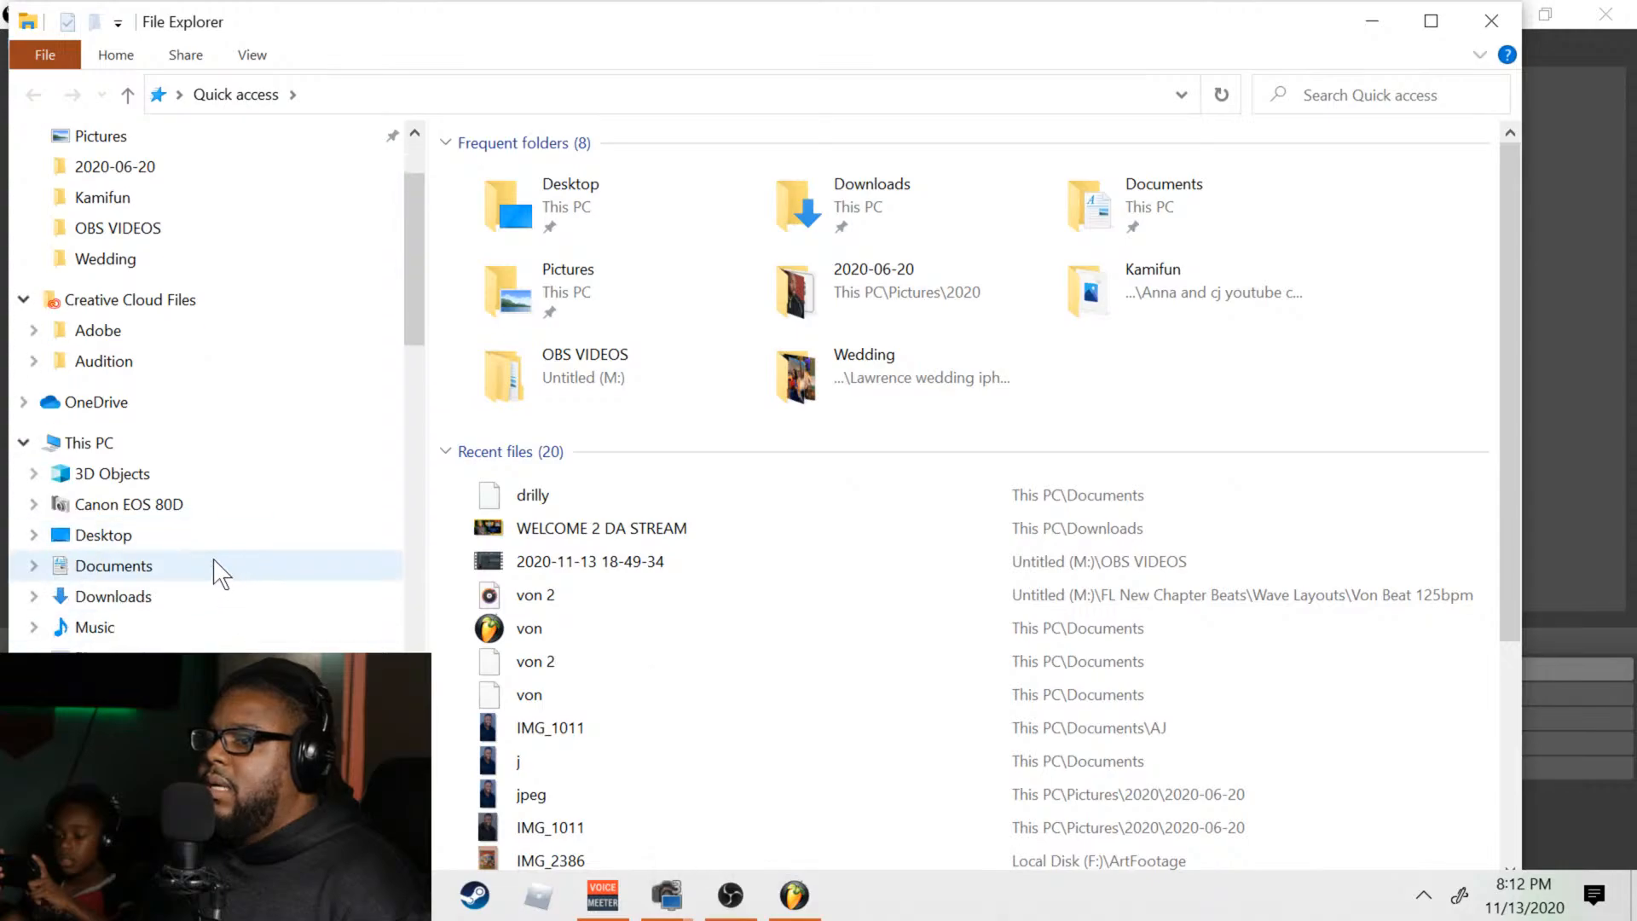
left_click(128, 749)
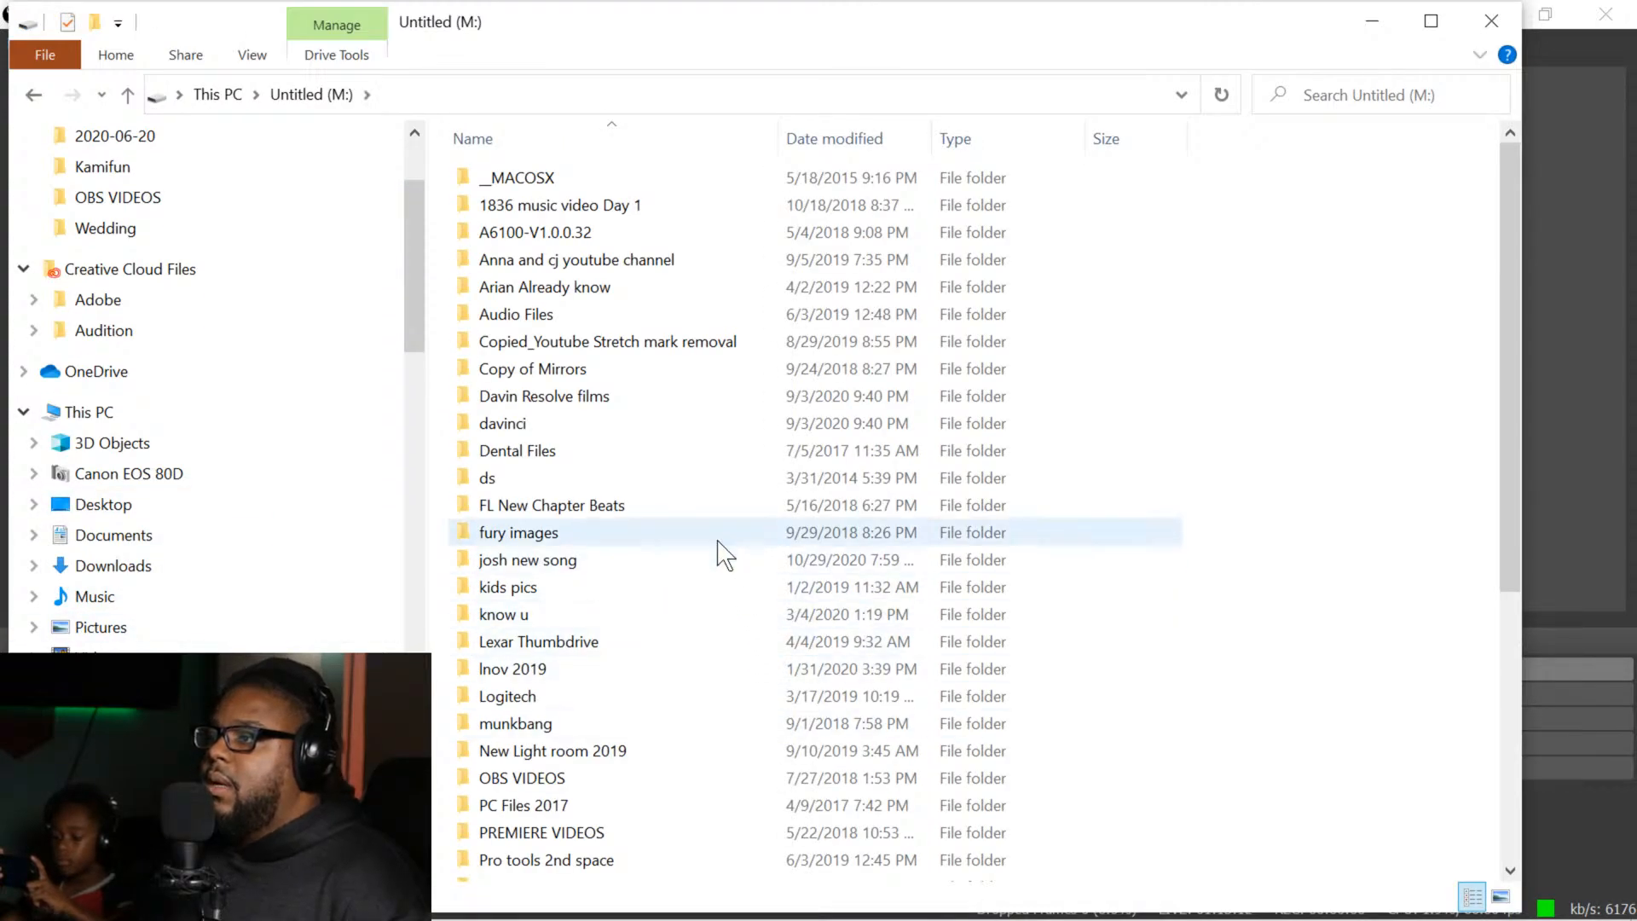
double_click(630, 515)
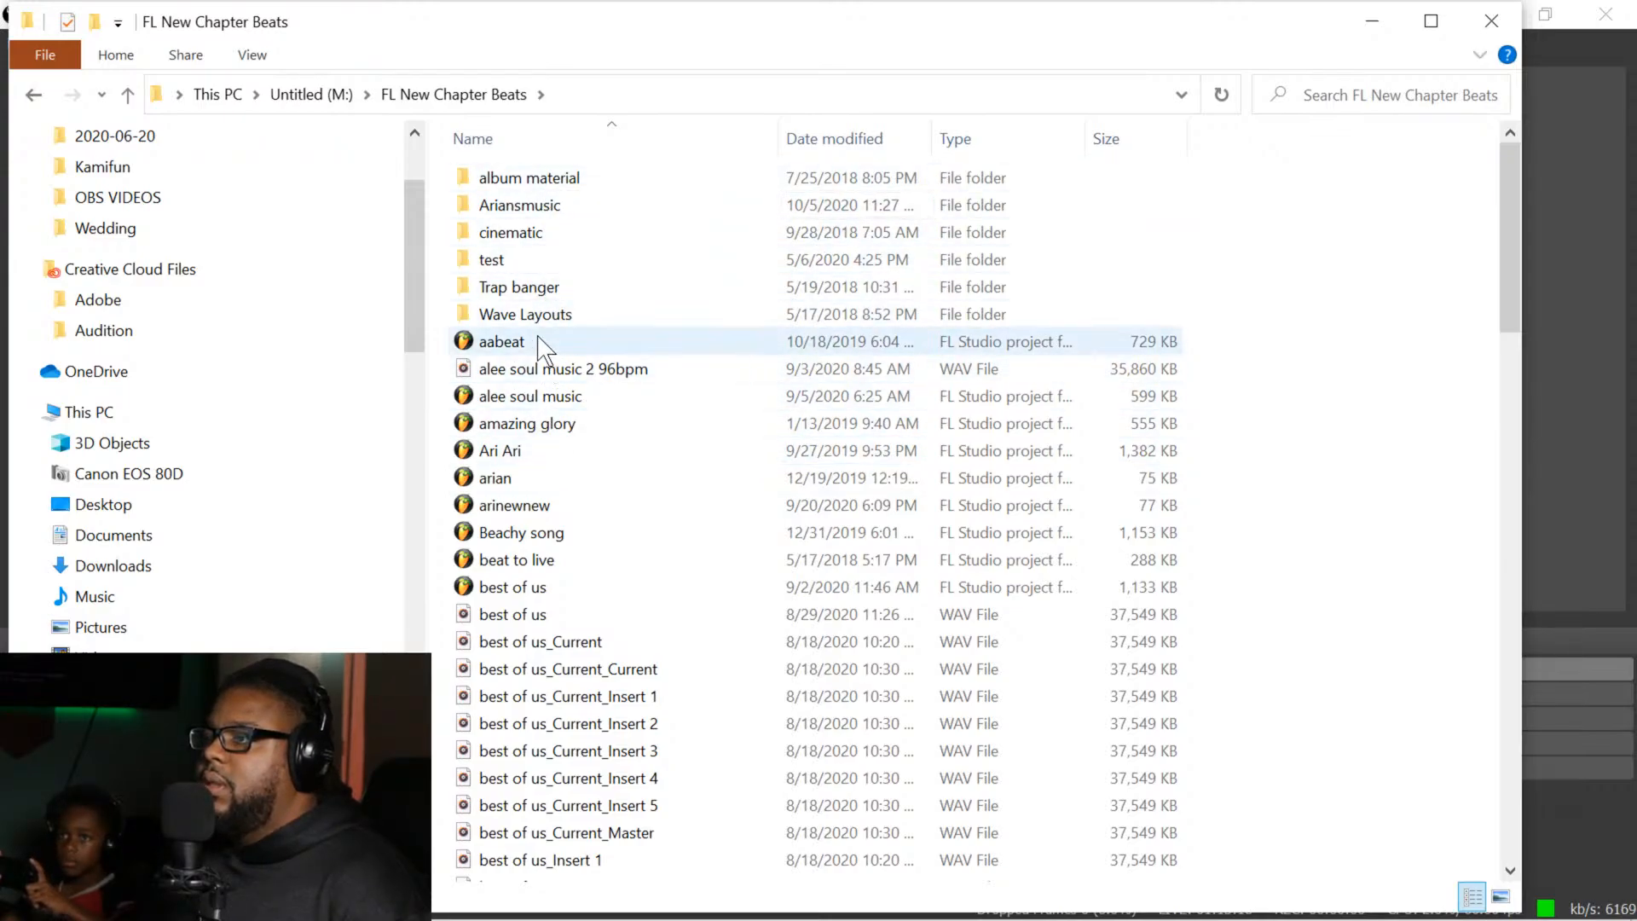
double_click(523, 313)
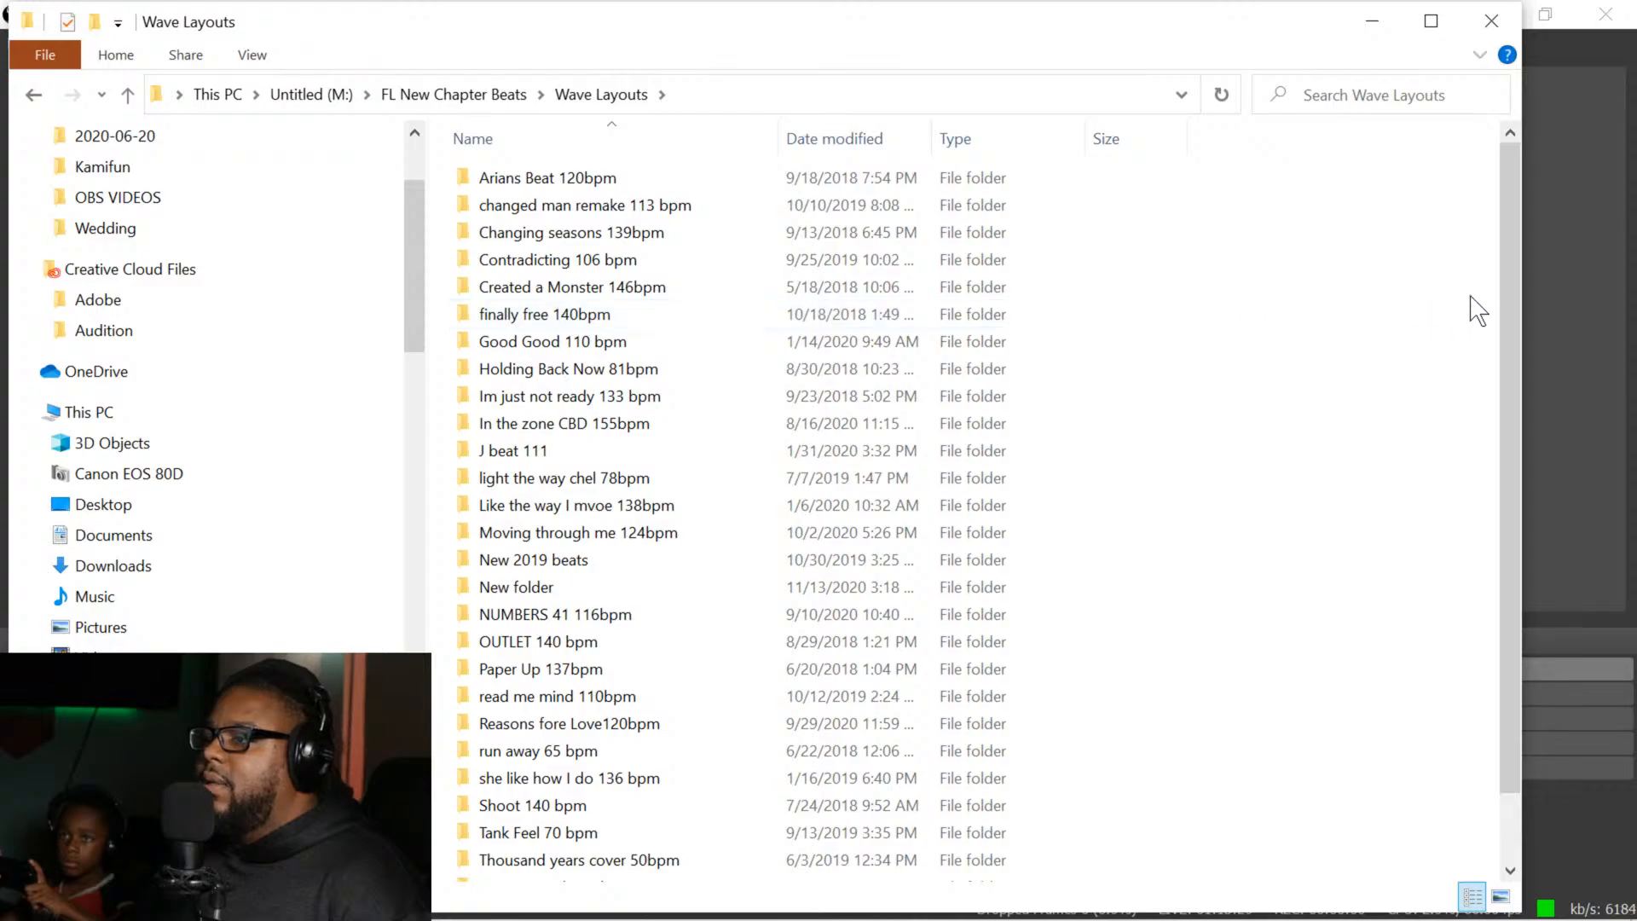
Step: Find the Von Beat 125bpm folder among the wave layouts and open it
left_click_drag(1516, 298, 1509, 616)
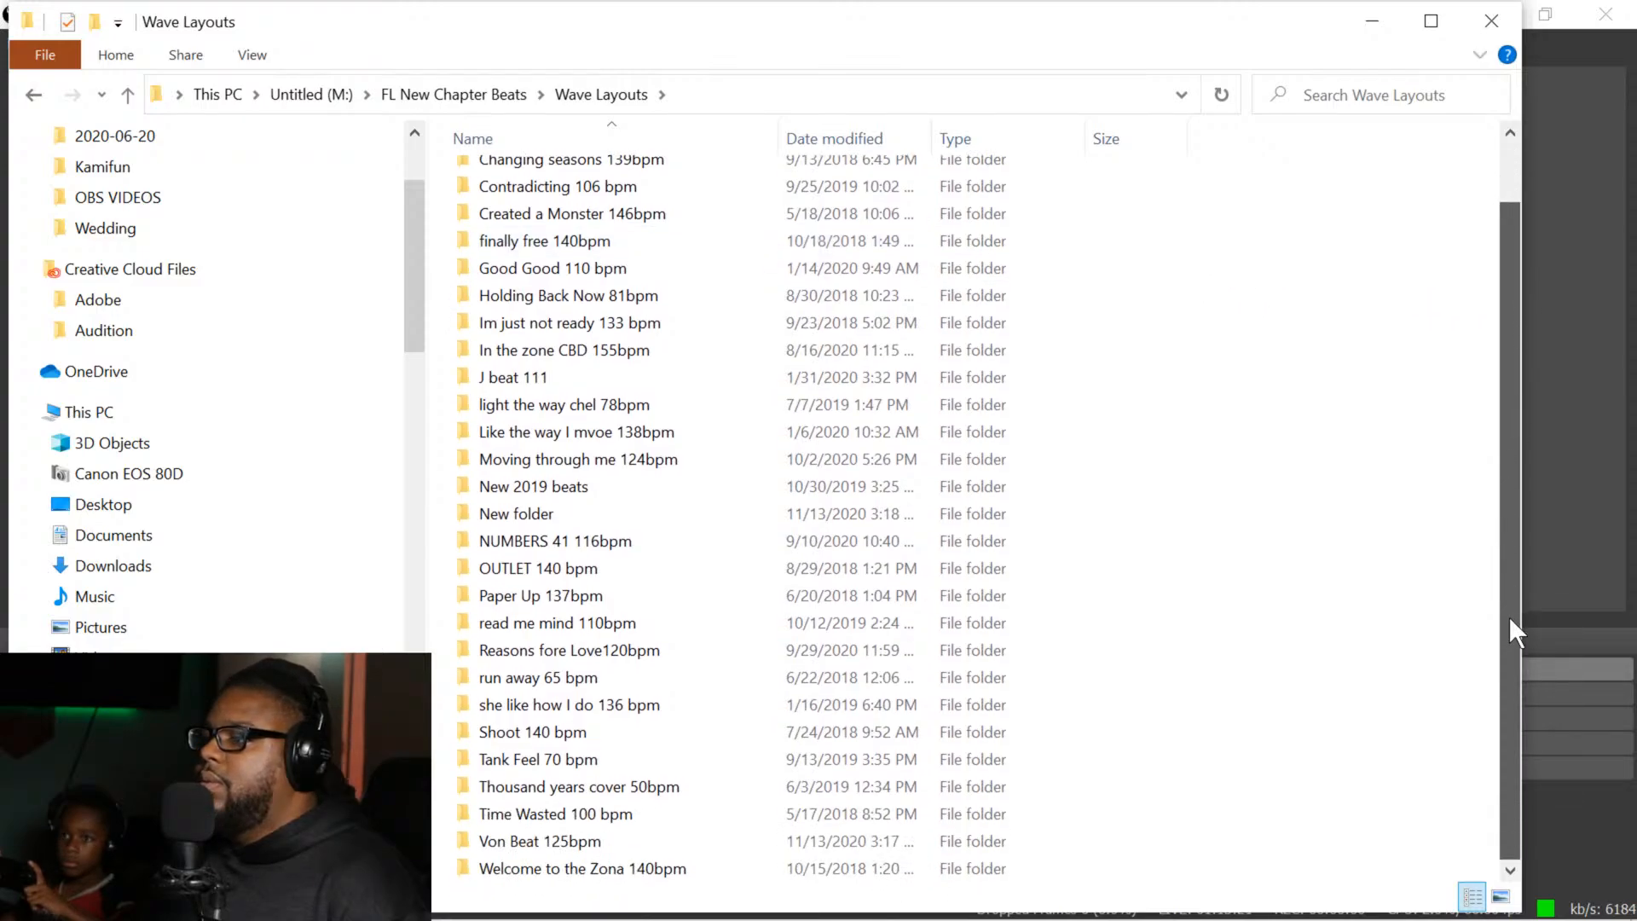
left_click(520, 844)
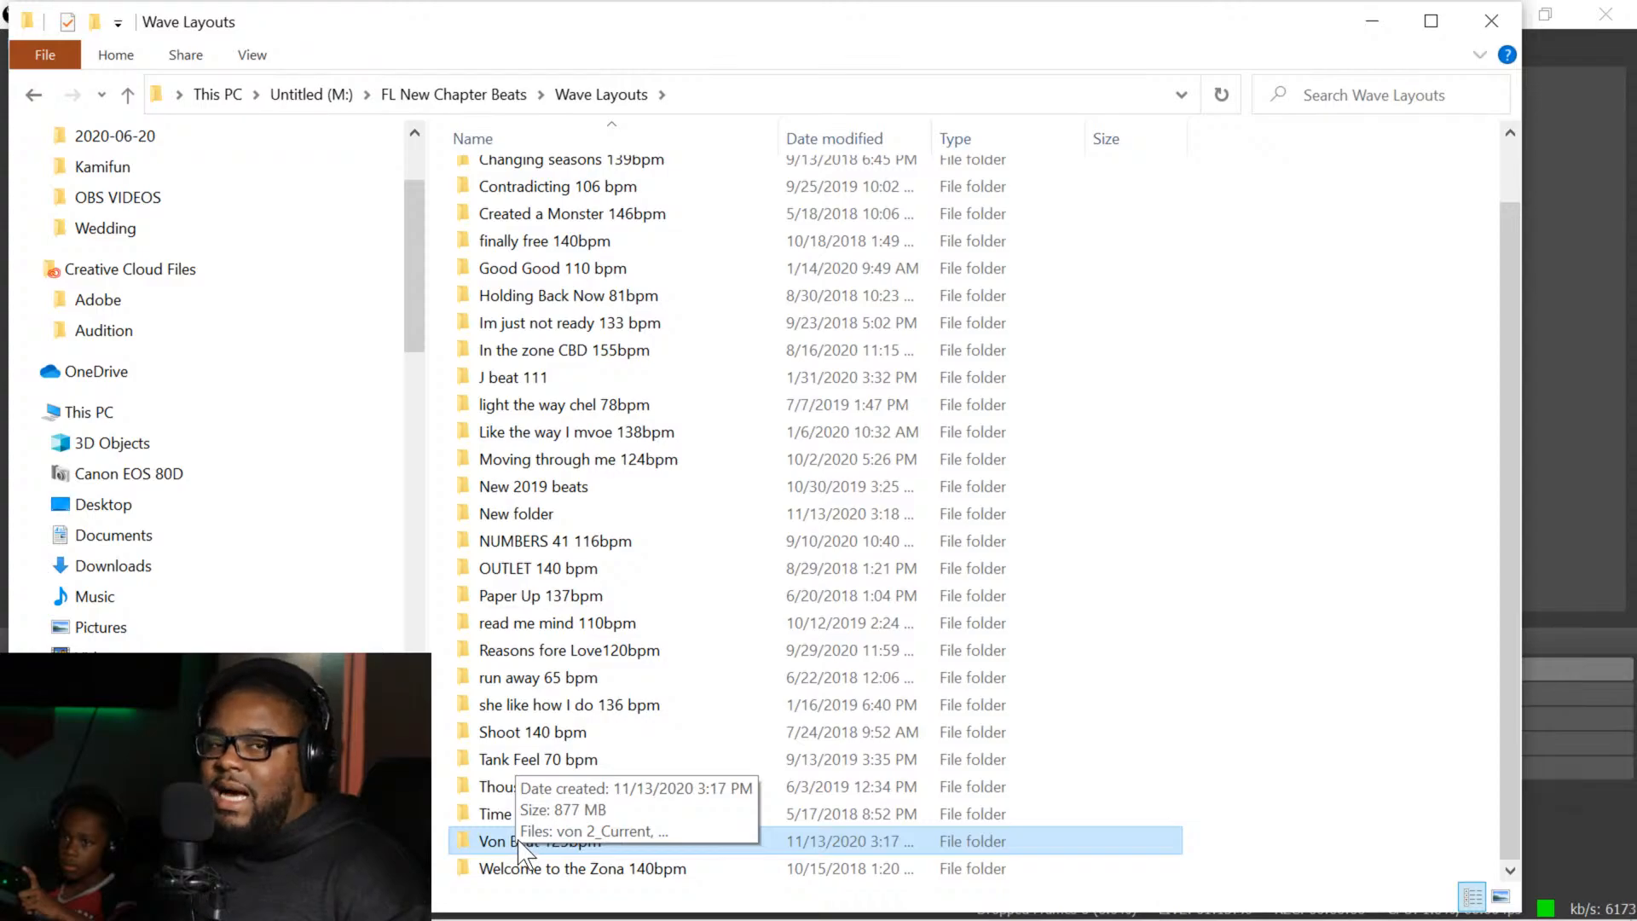
key("F2")
left_click(466, 821)
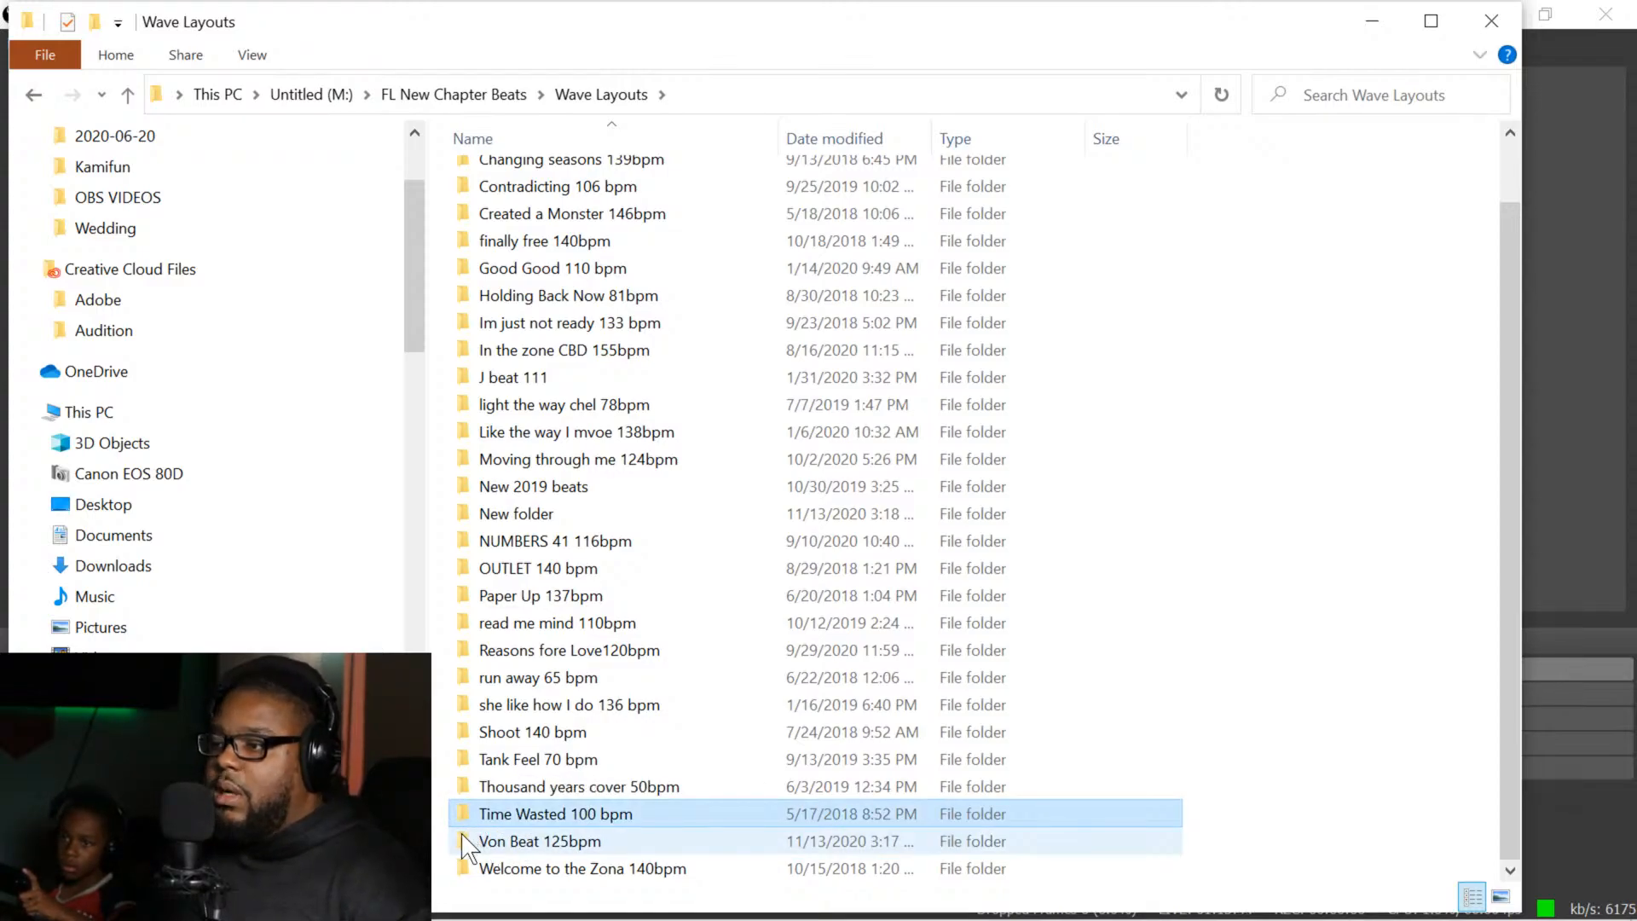
double_click(465, 842)
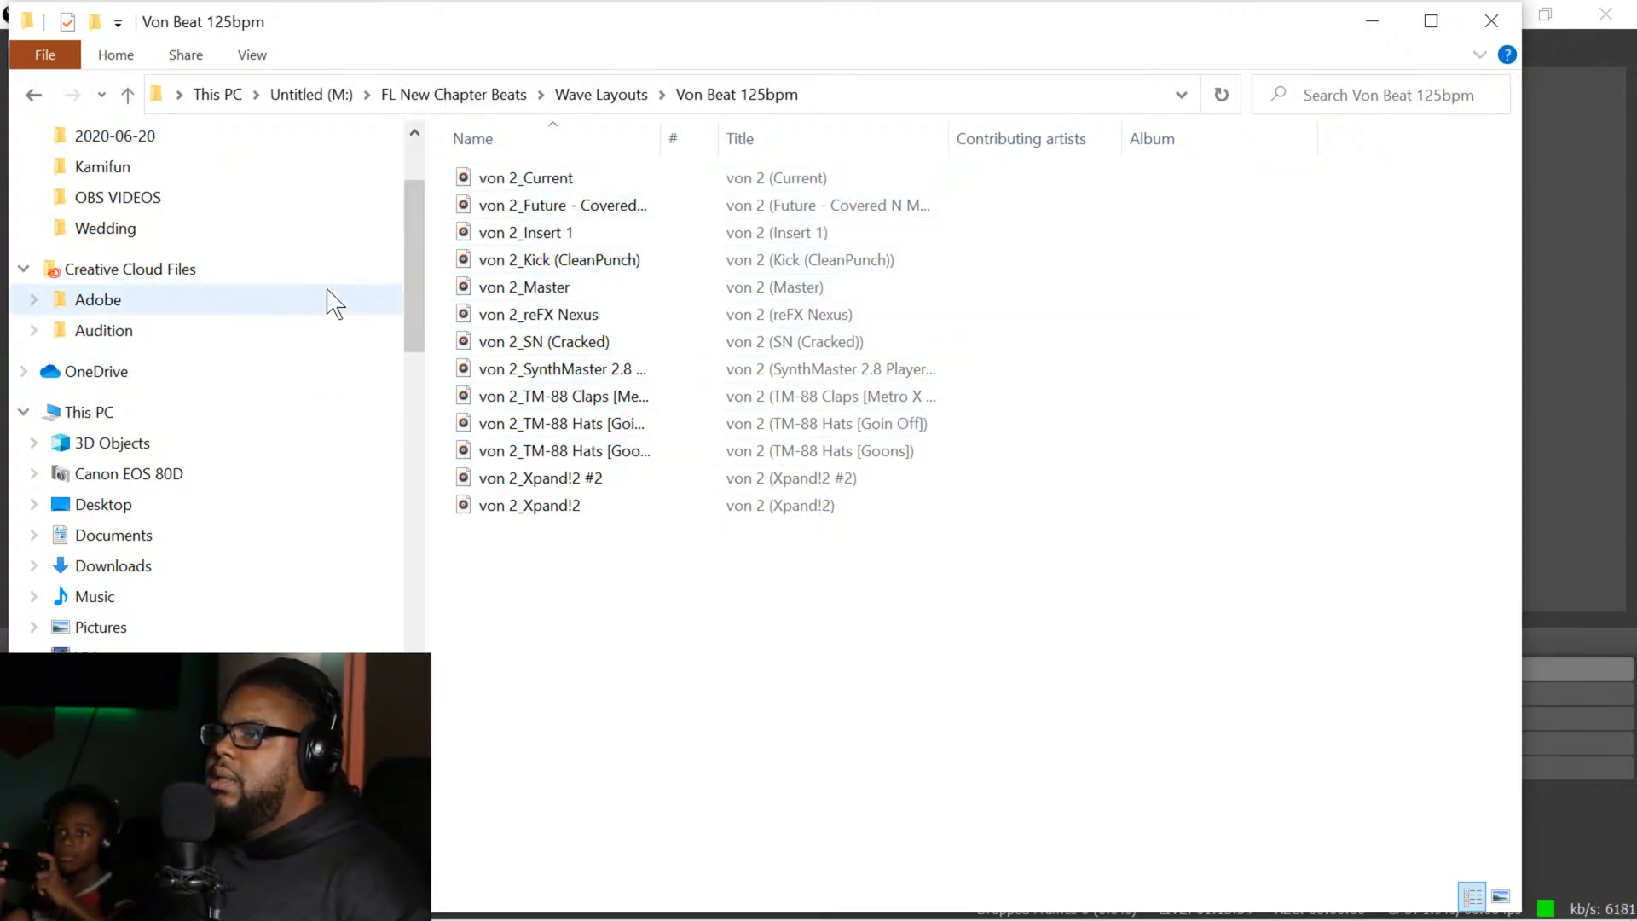
Step: Play the von 2_Master audio file in Groove Music, then close the player
right_click(548, 280)
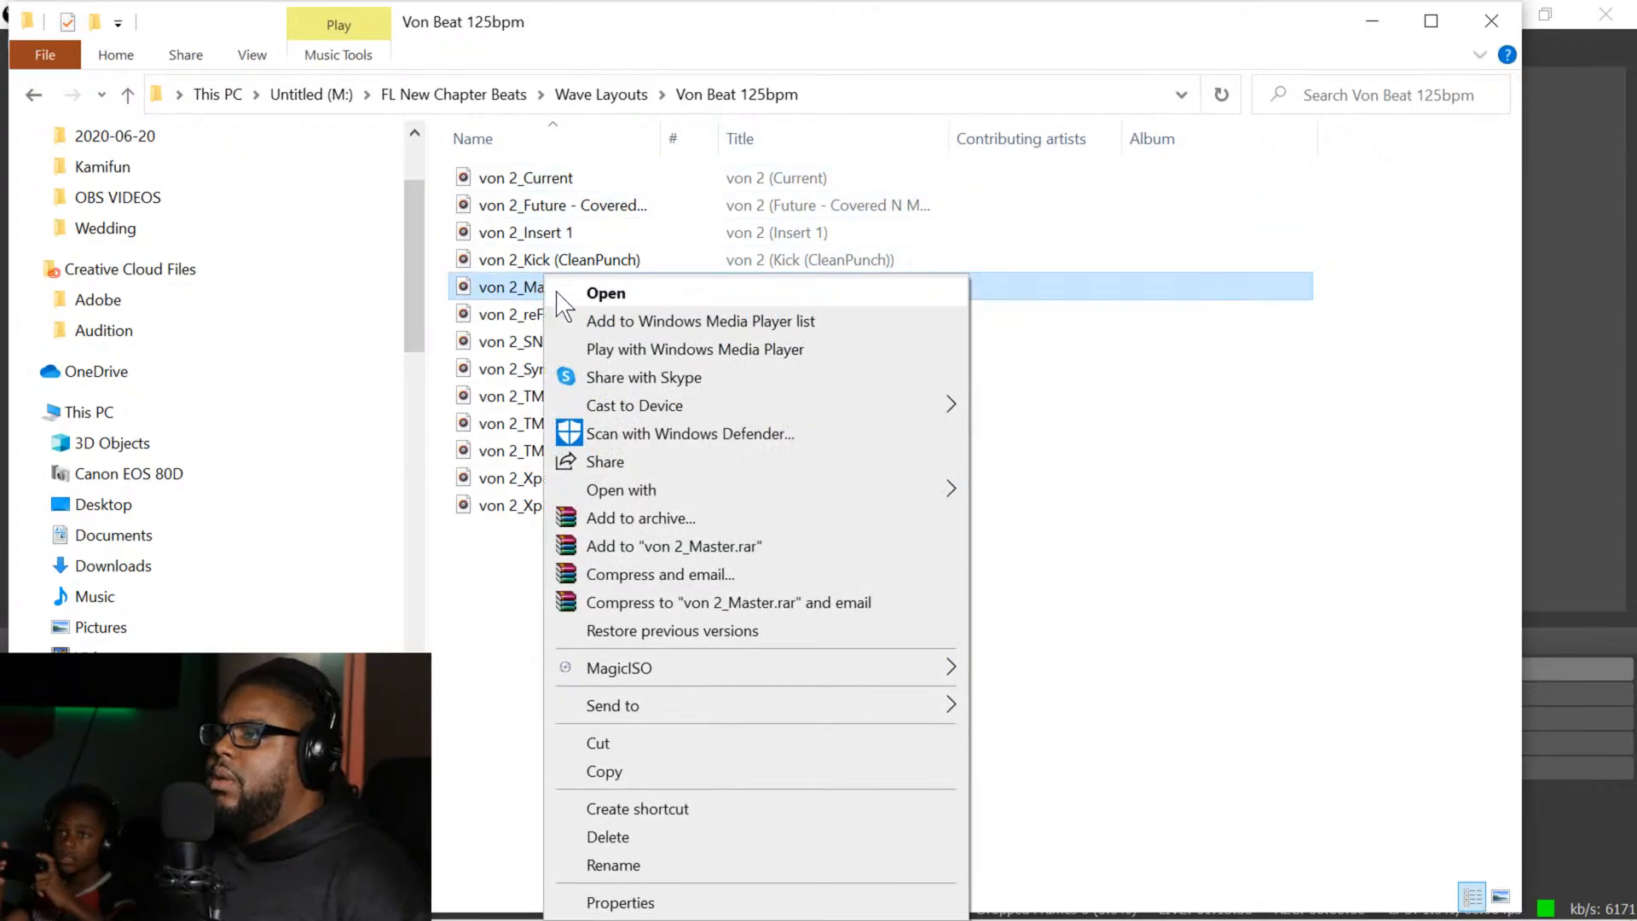
left_click(497, 286)
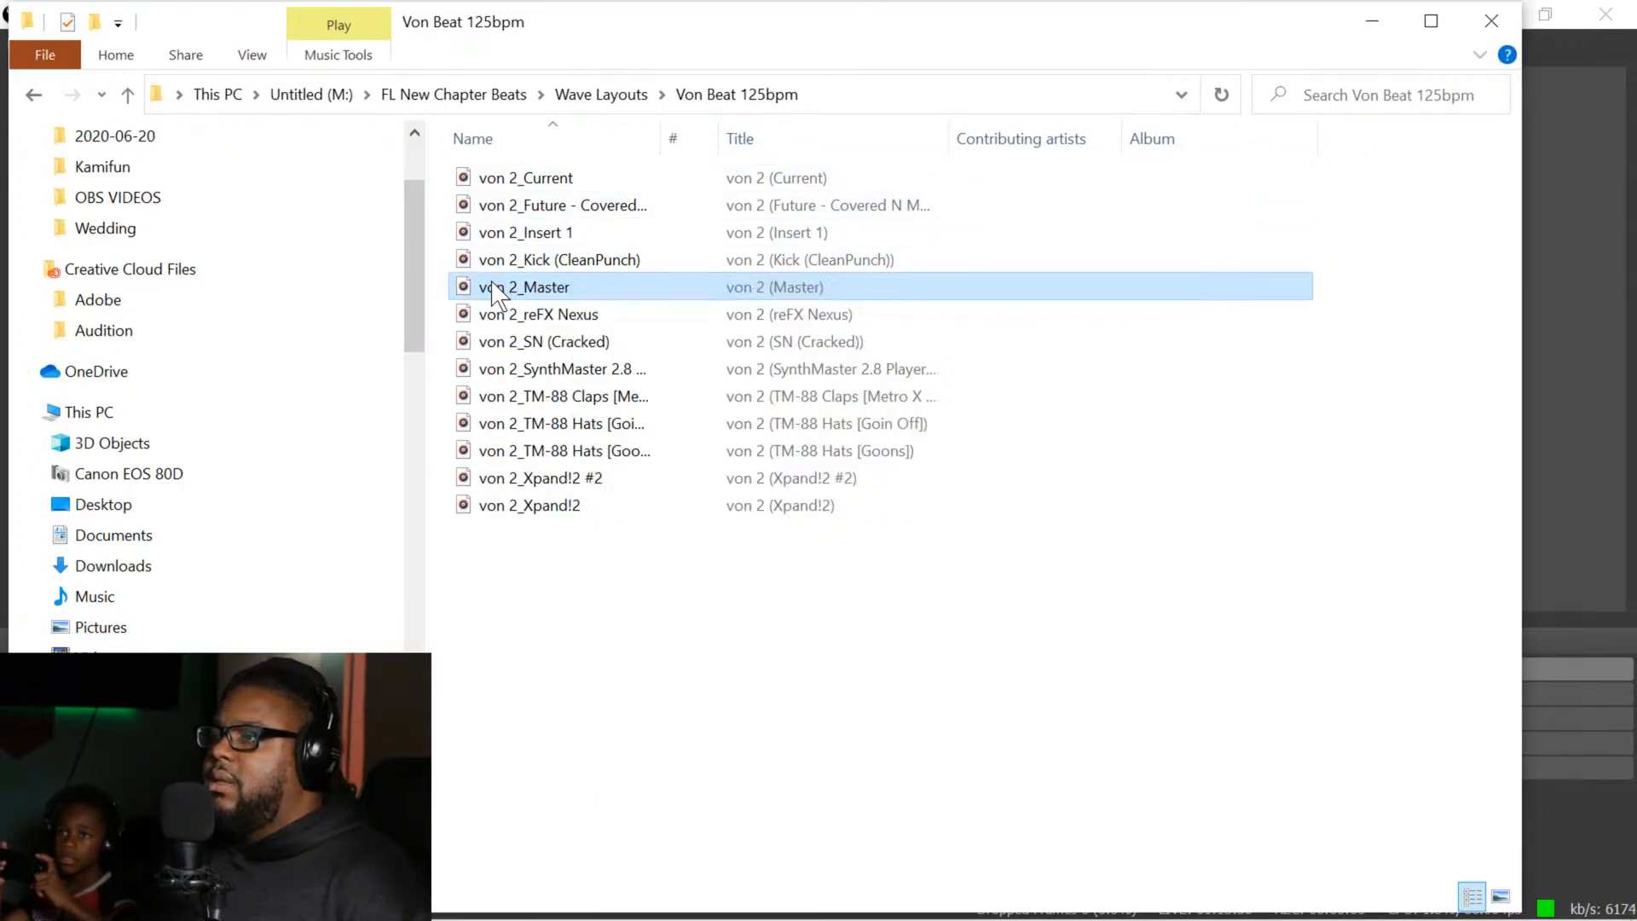
double_click(463, 290)
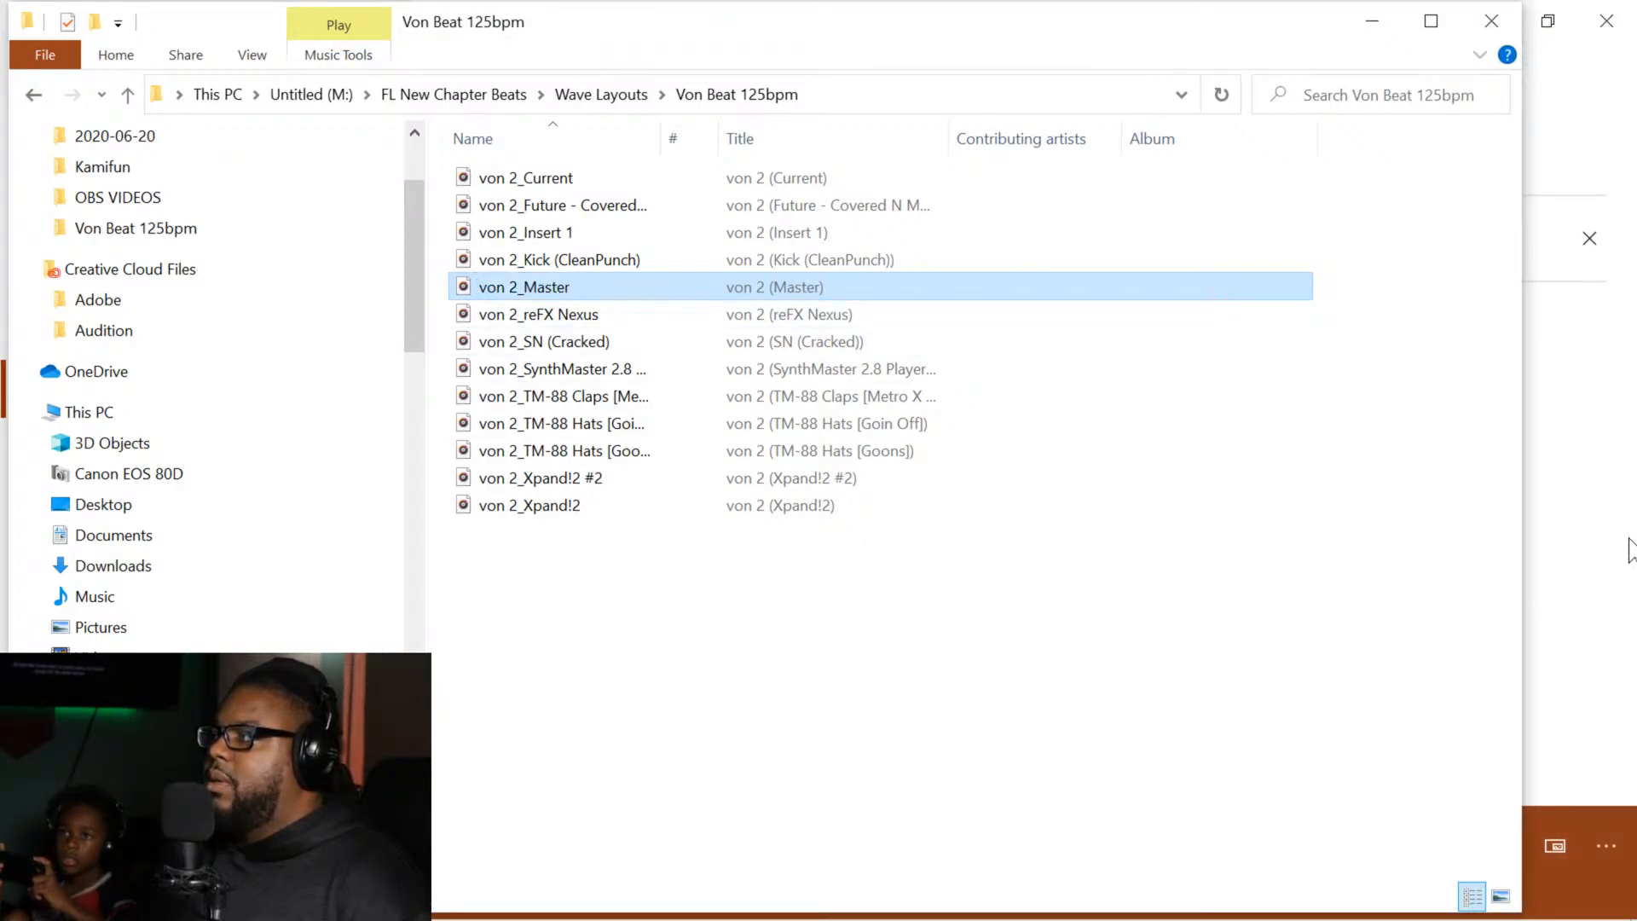
left_click(1609, 652)
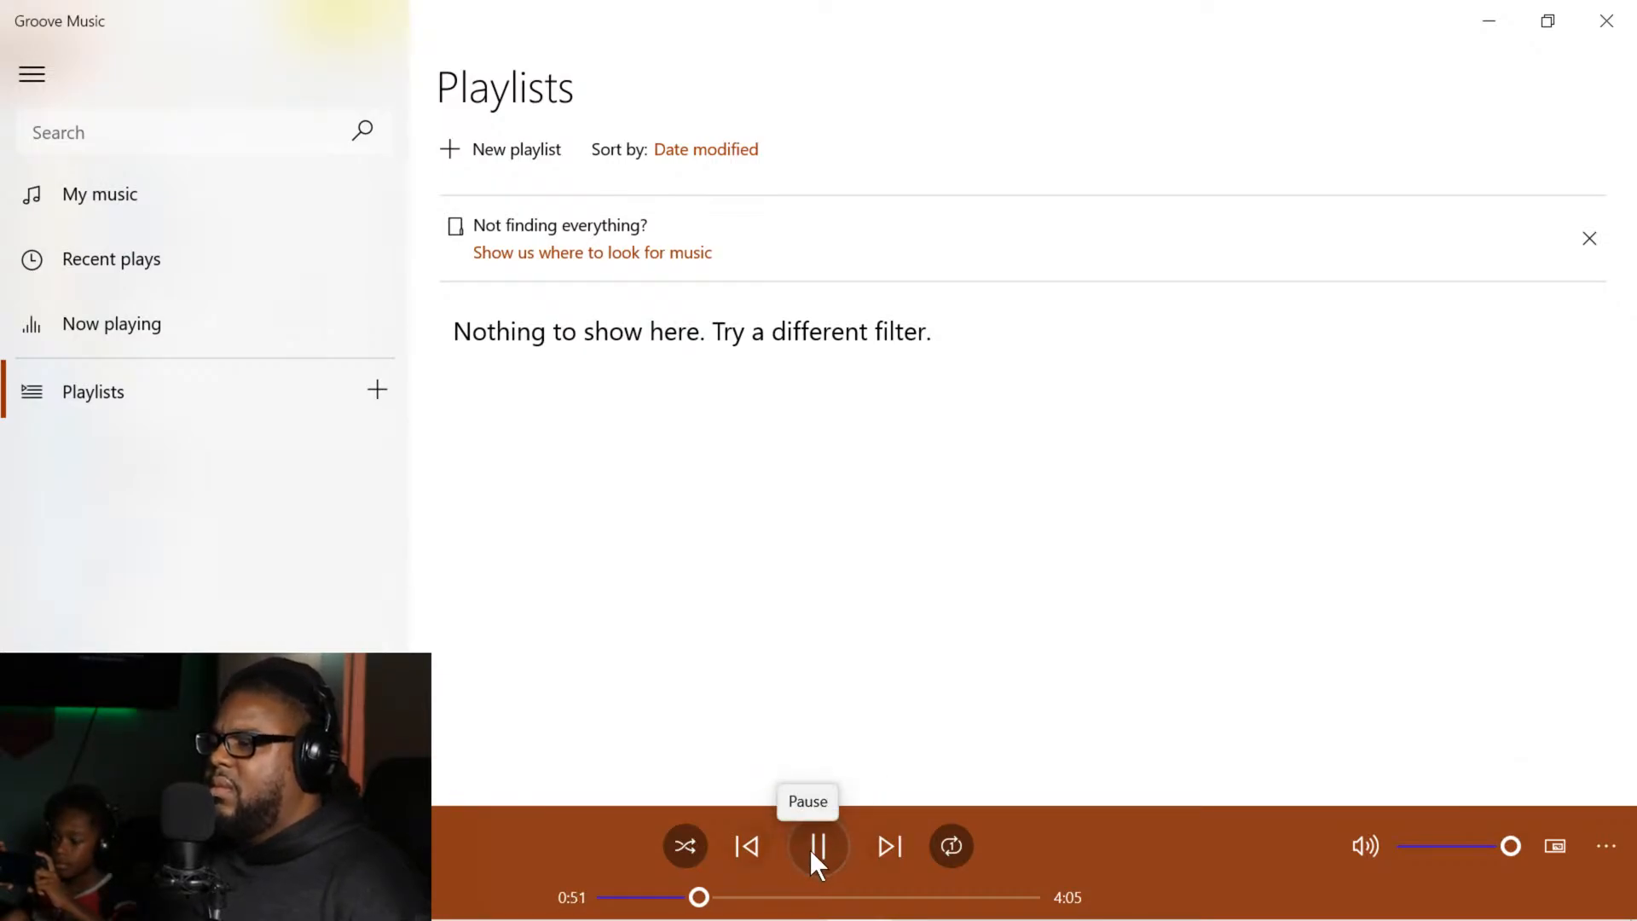
left_click(1624, 19)
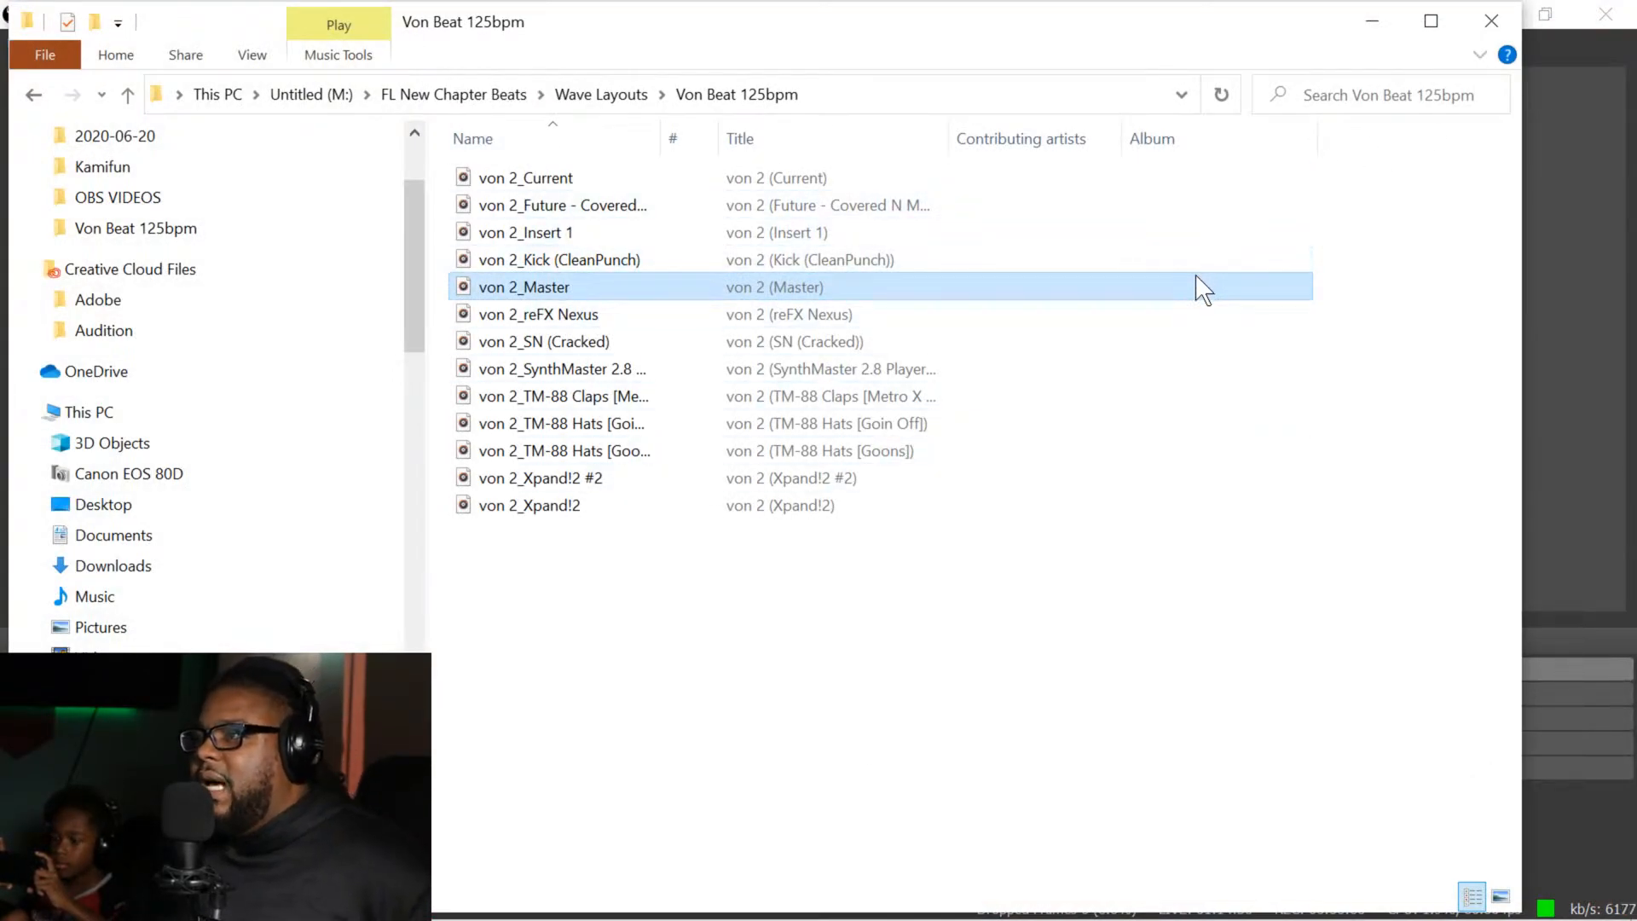
Step: Close File Explorer, switch back to FL Studio and save the colorful love.flp project
left_click(1492, 21)
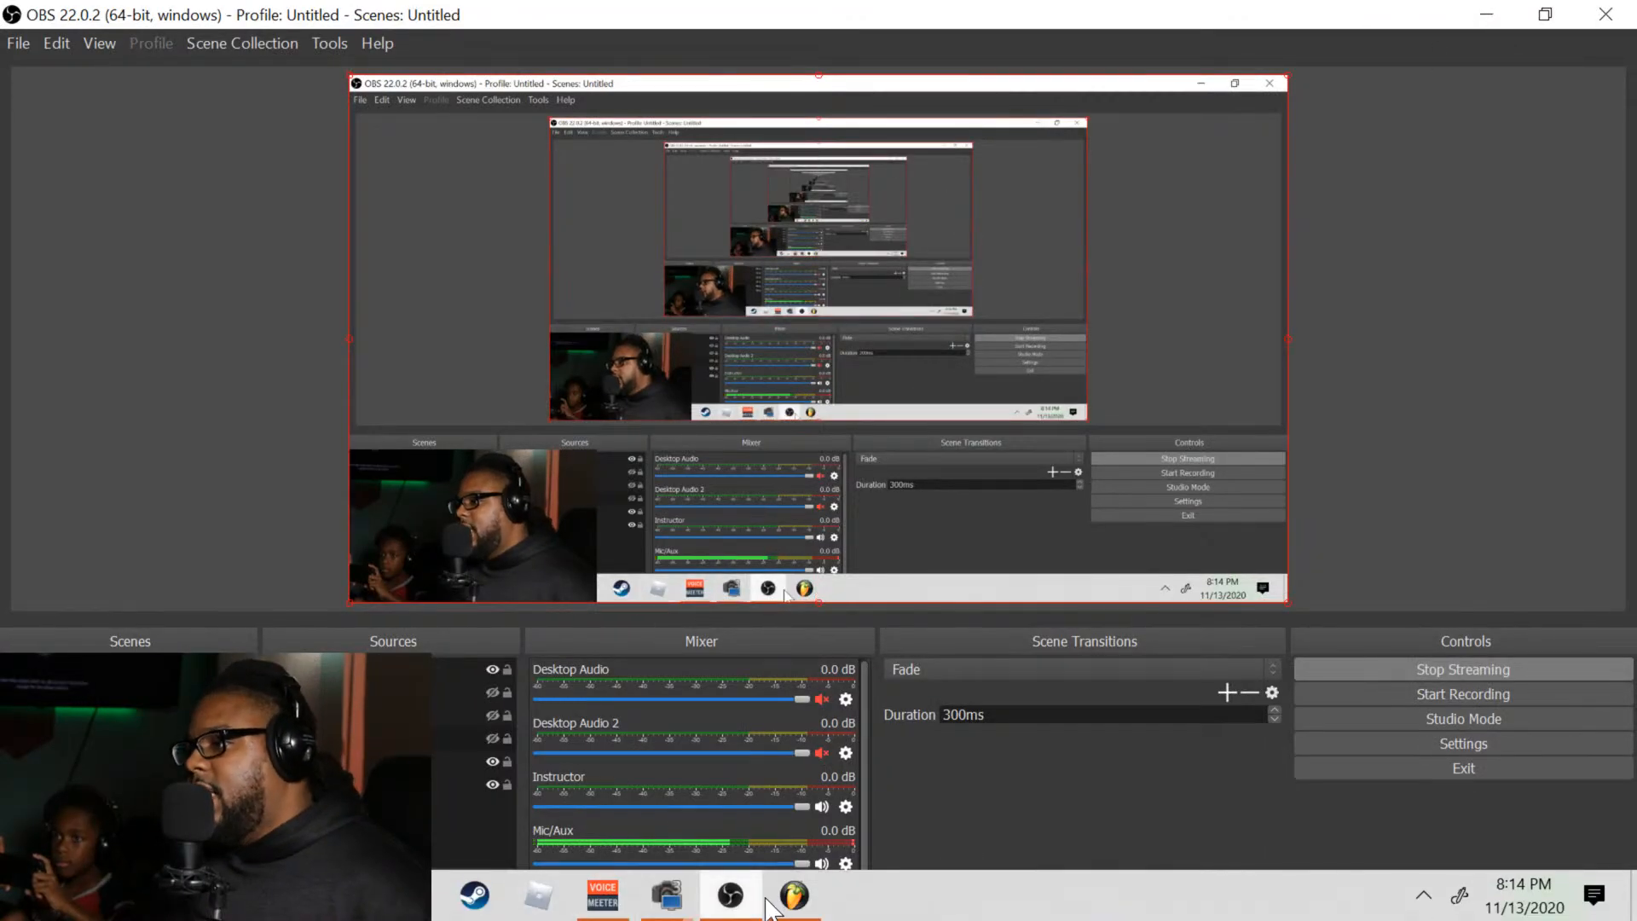
left_click(785, 899)
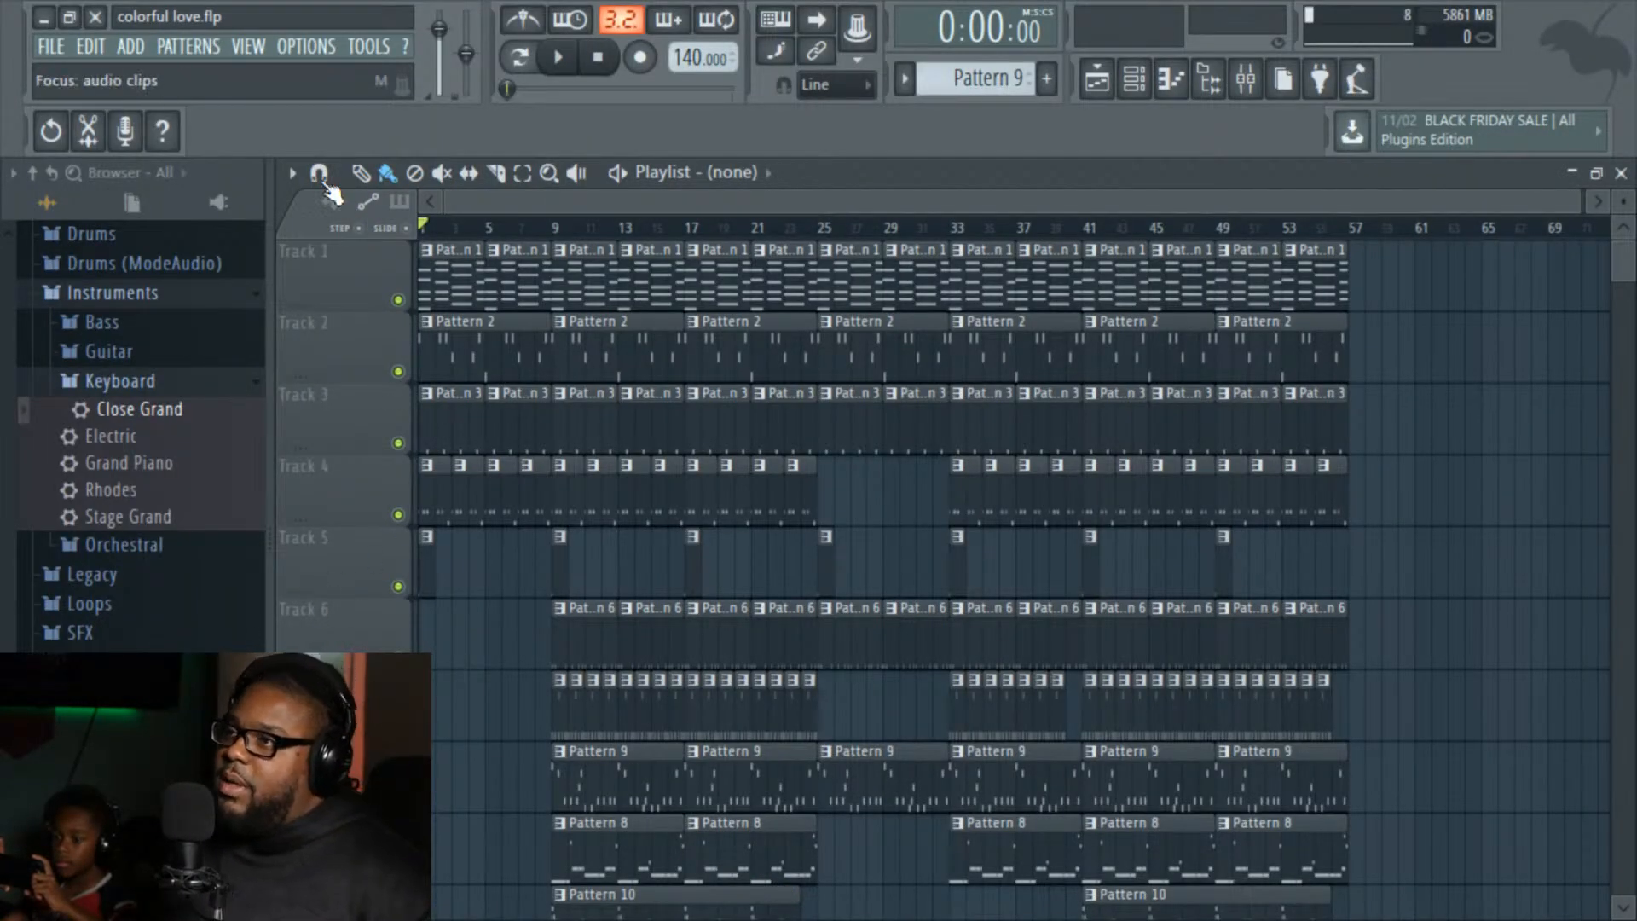
left_click(51, 46)
left_click(69, 152)
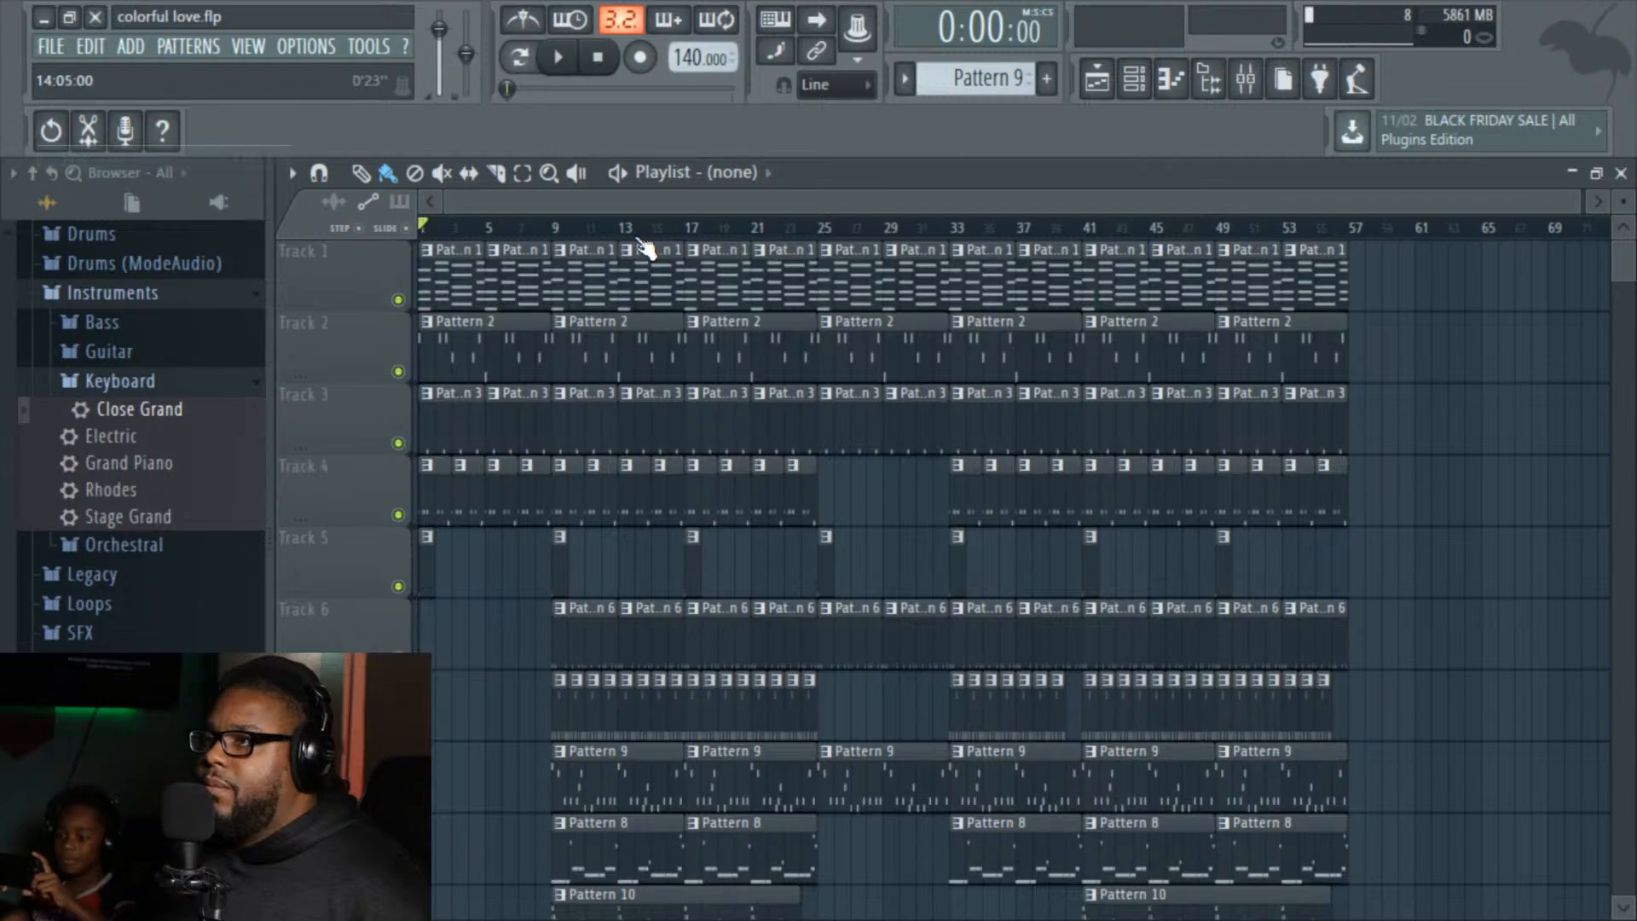
Step: Play the colorful love.flp arrangement from bar 22 and stop playback
left_click(556, 229)
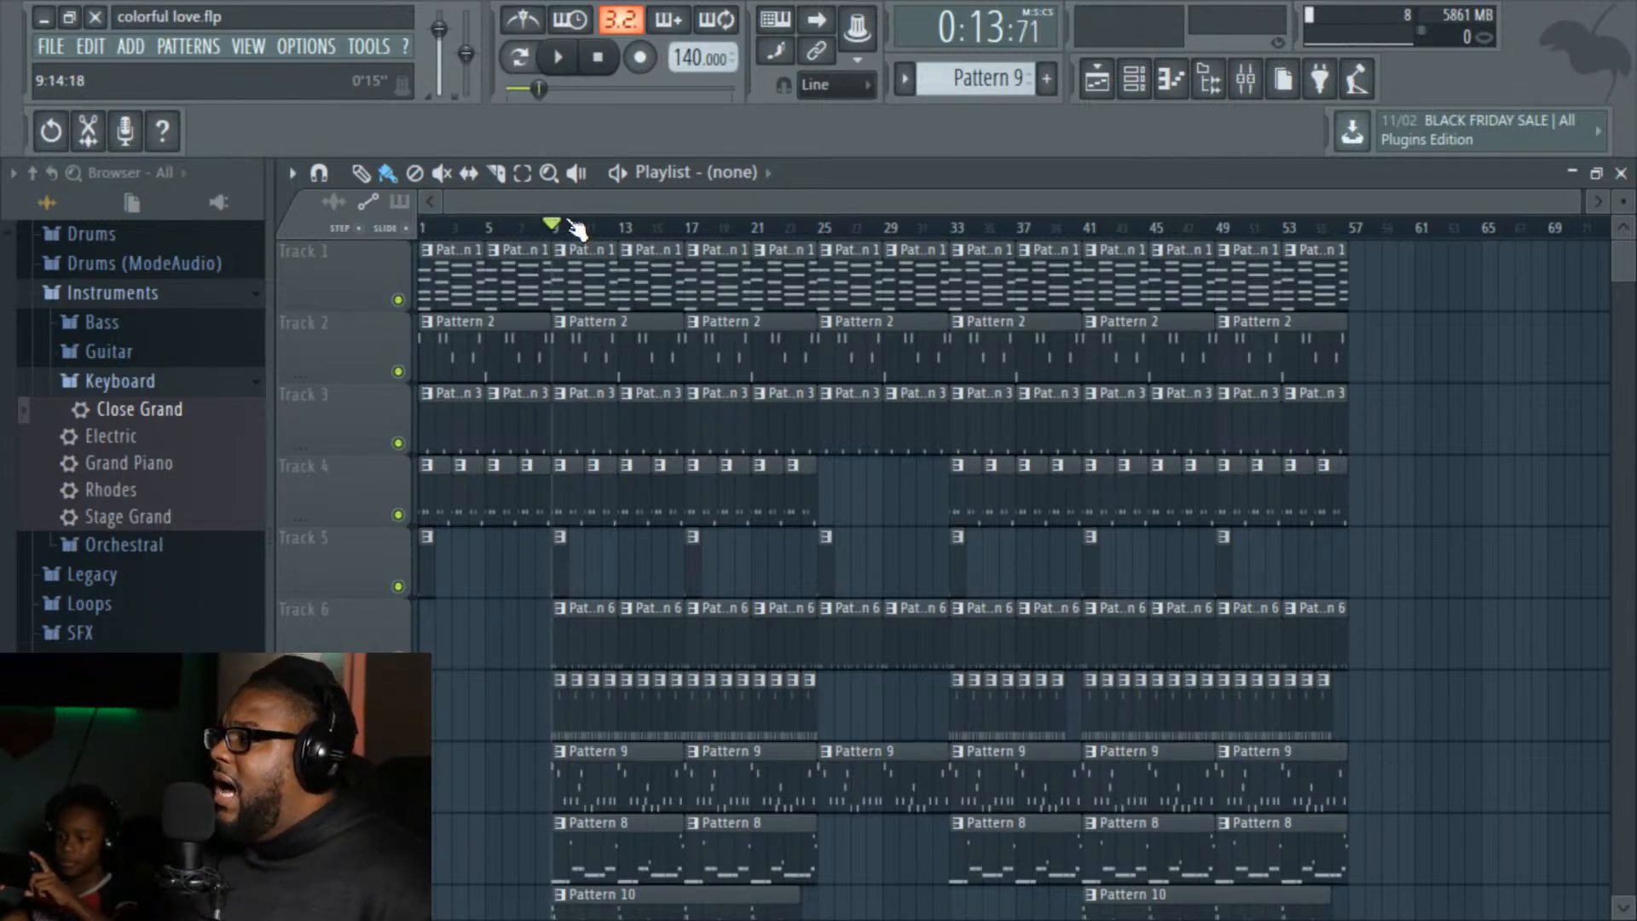
left_click(778, 232)
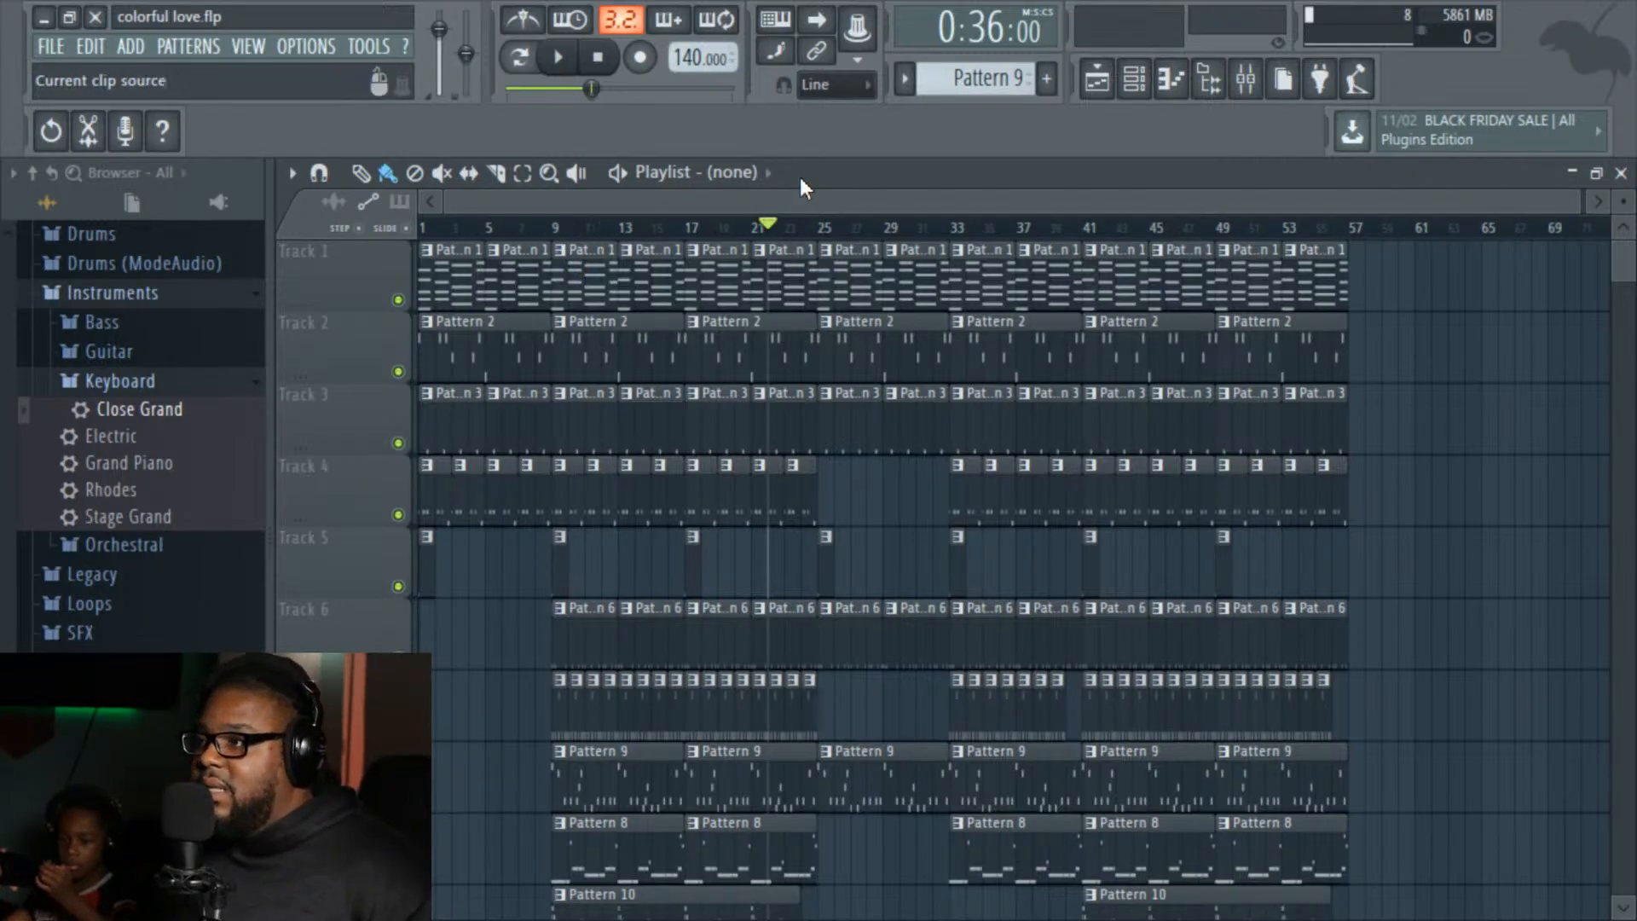
left_click(572, 65)
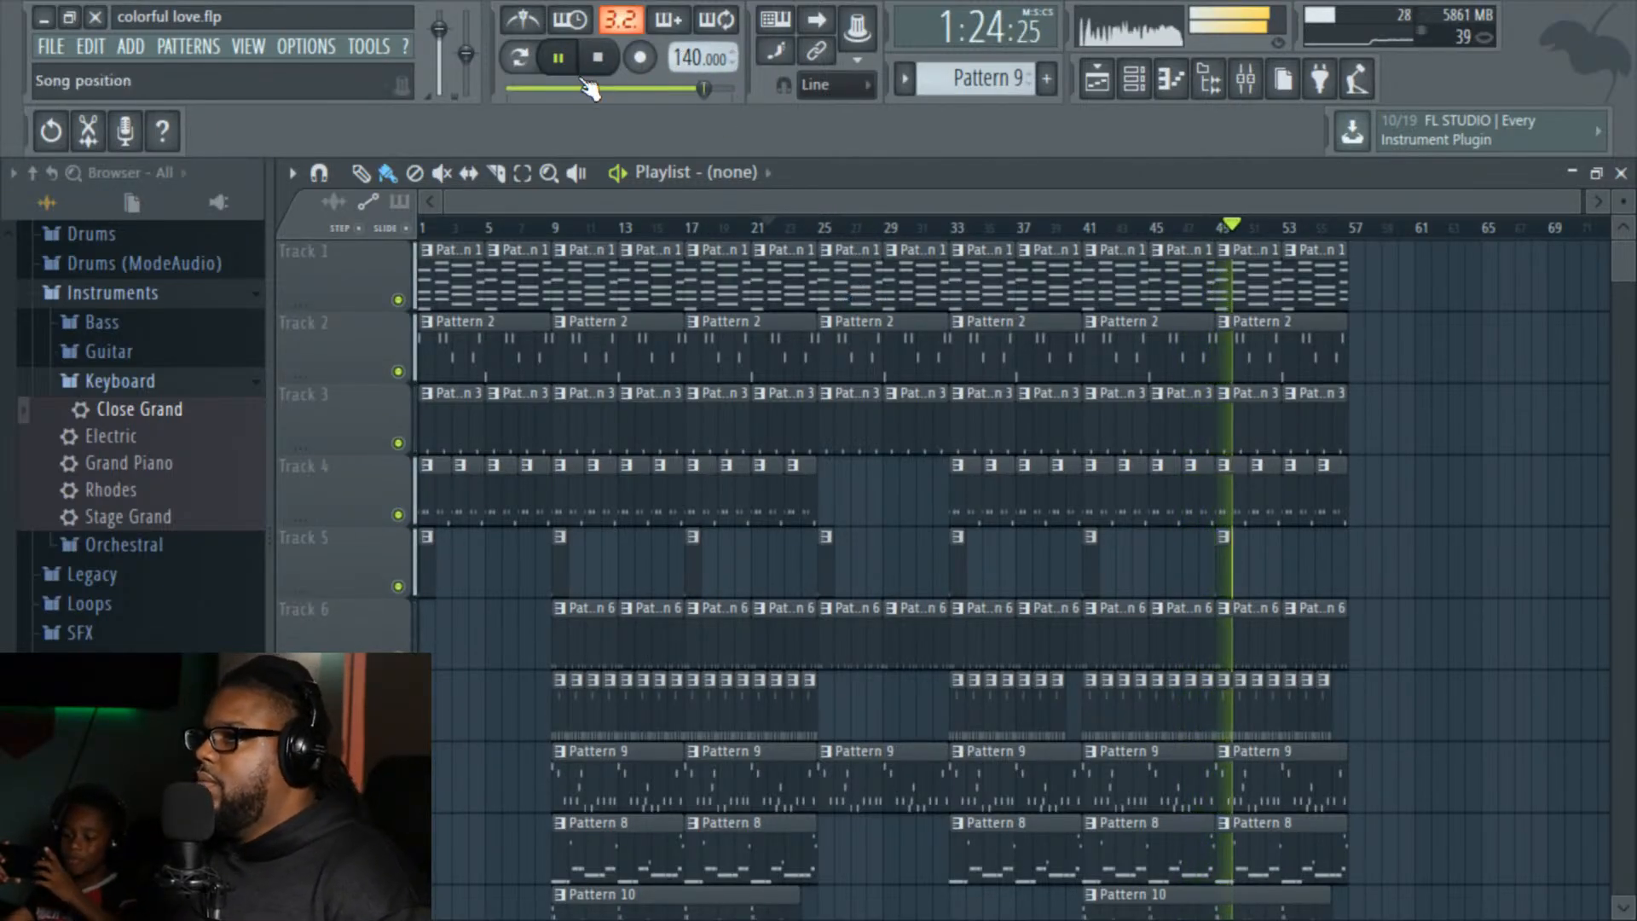
left_click(598, 57)
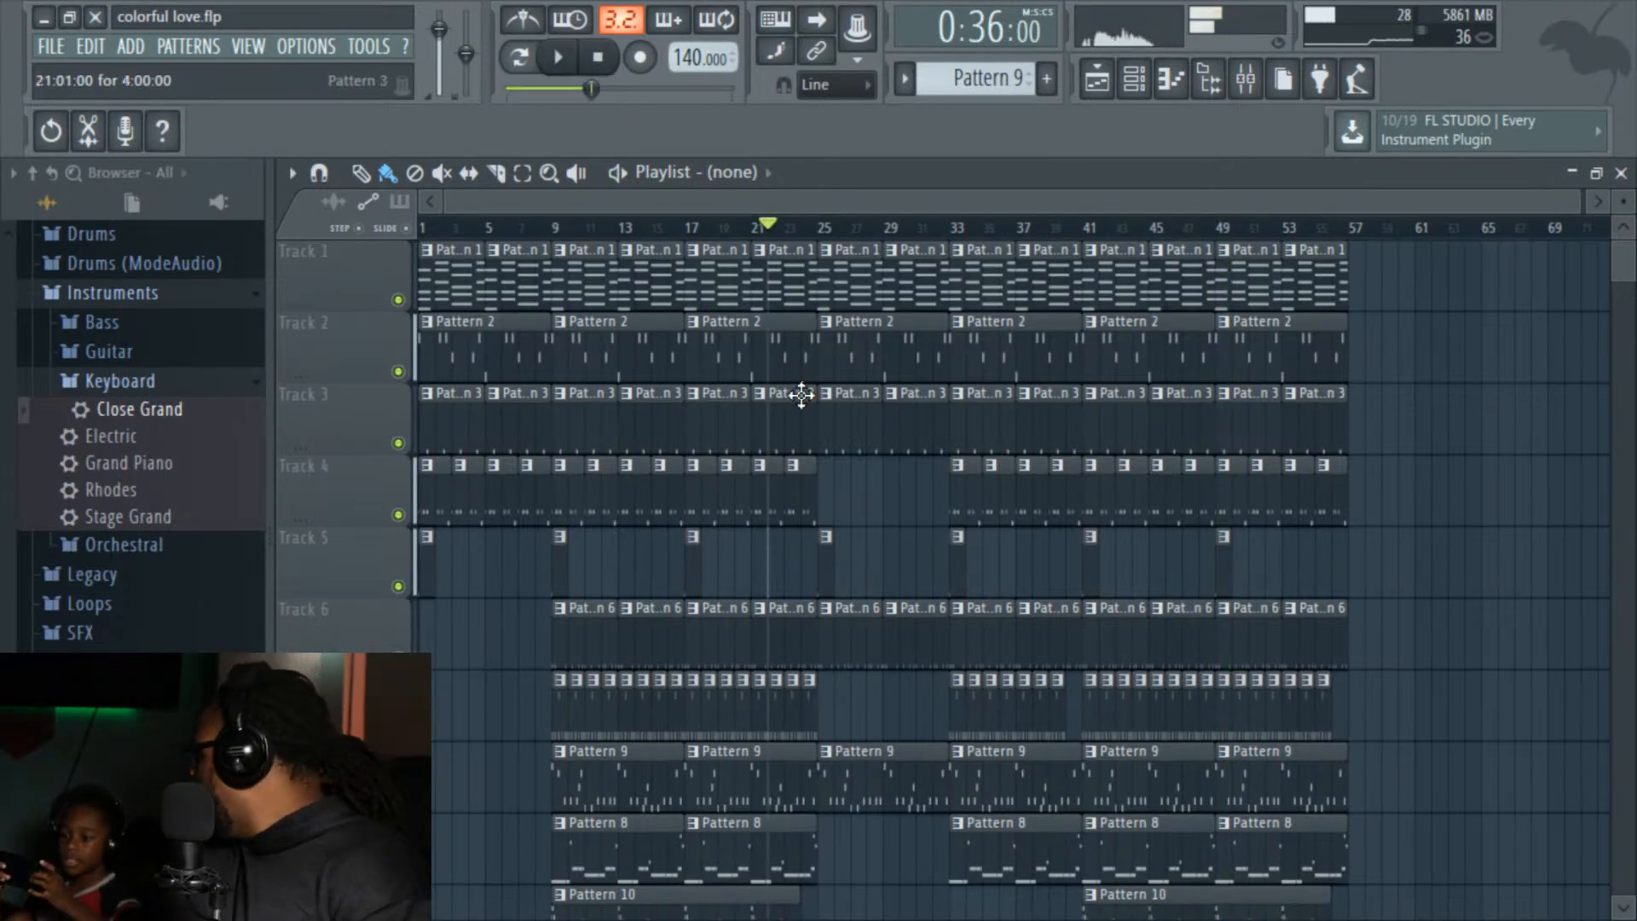
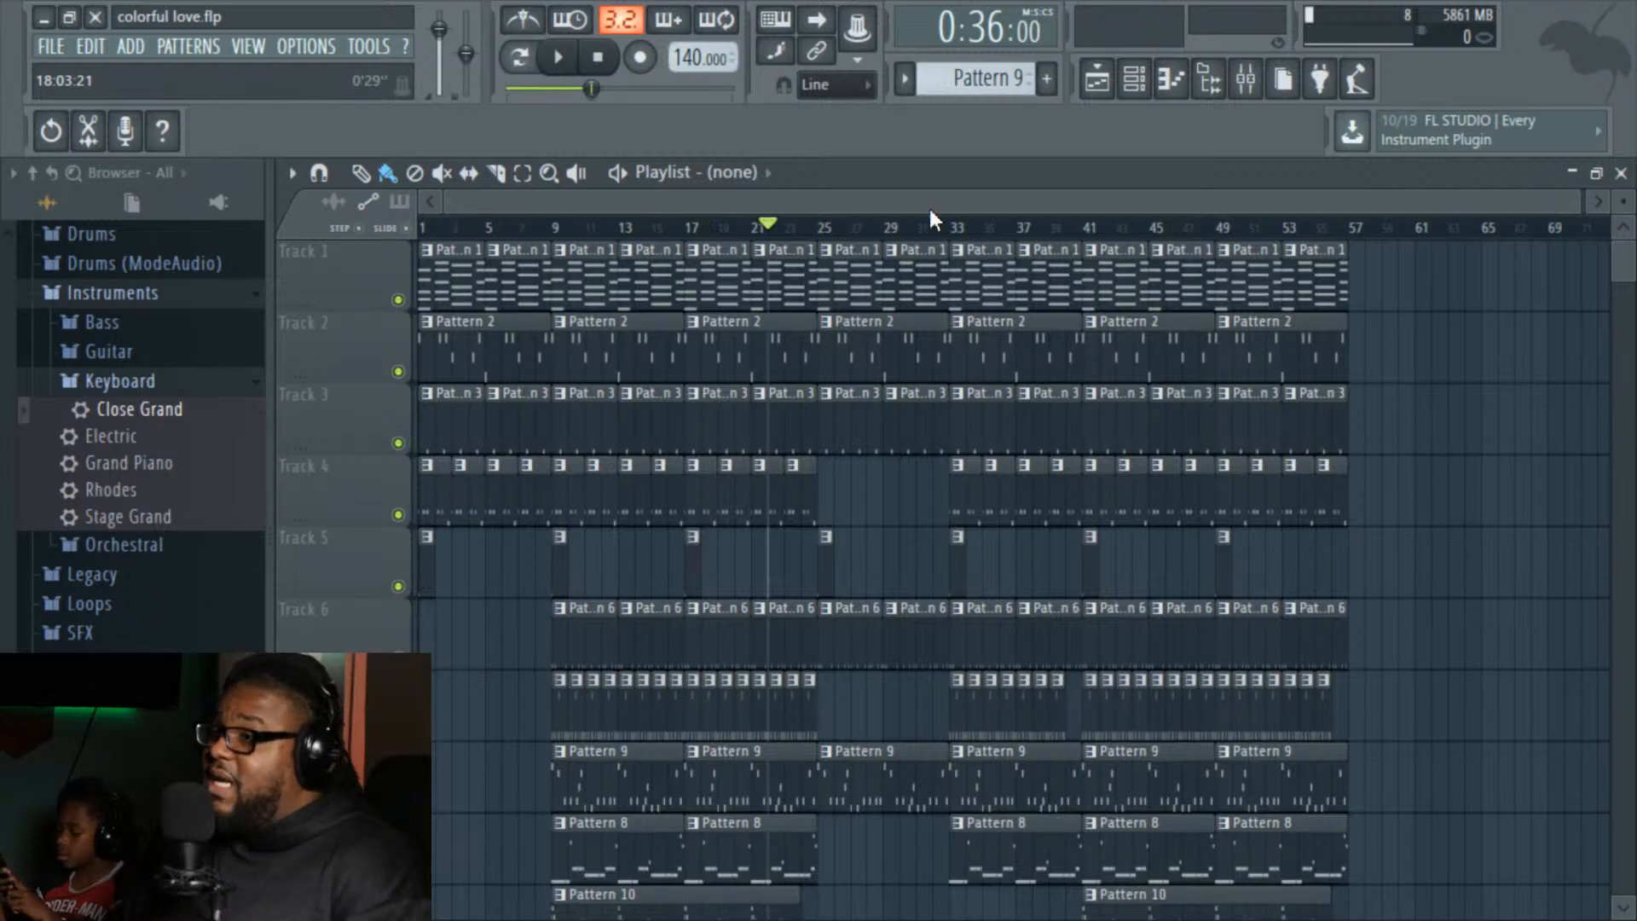
Step: Try several start points in the playlist, play the arrangement from bar 17 and stop playback
left_click(1585, 203)
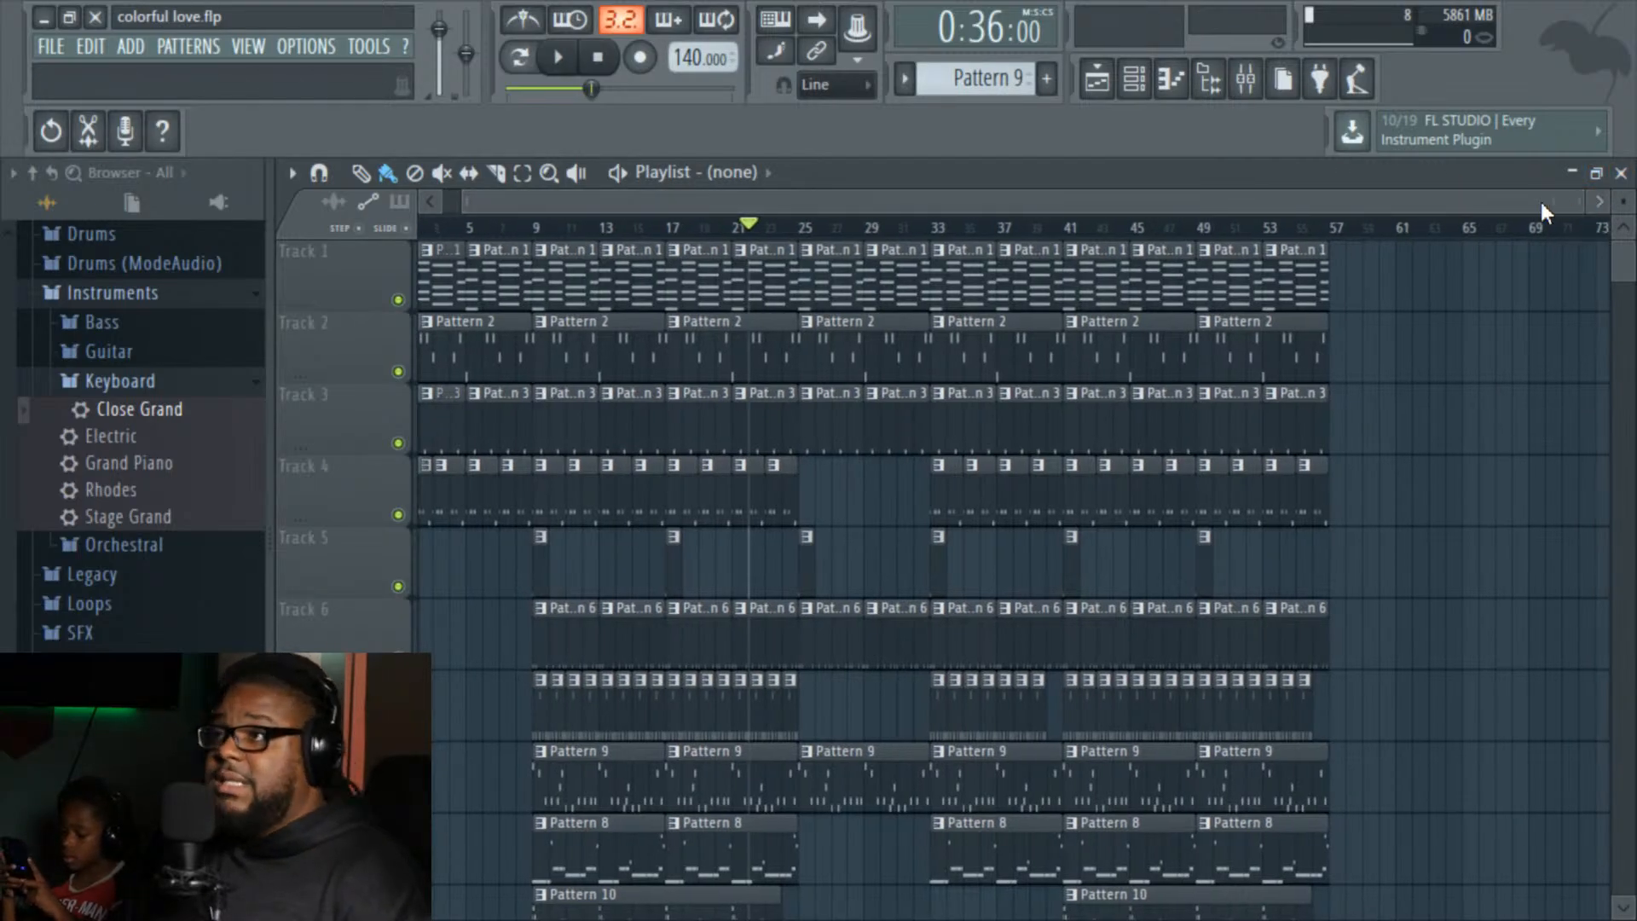
left_click_drag(469, 200, 435, 200)
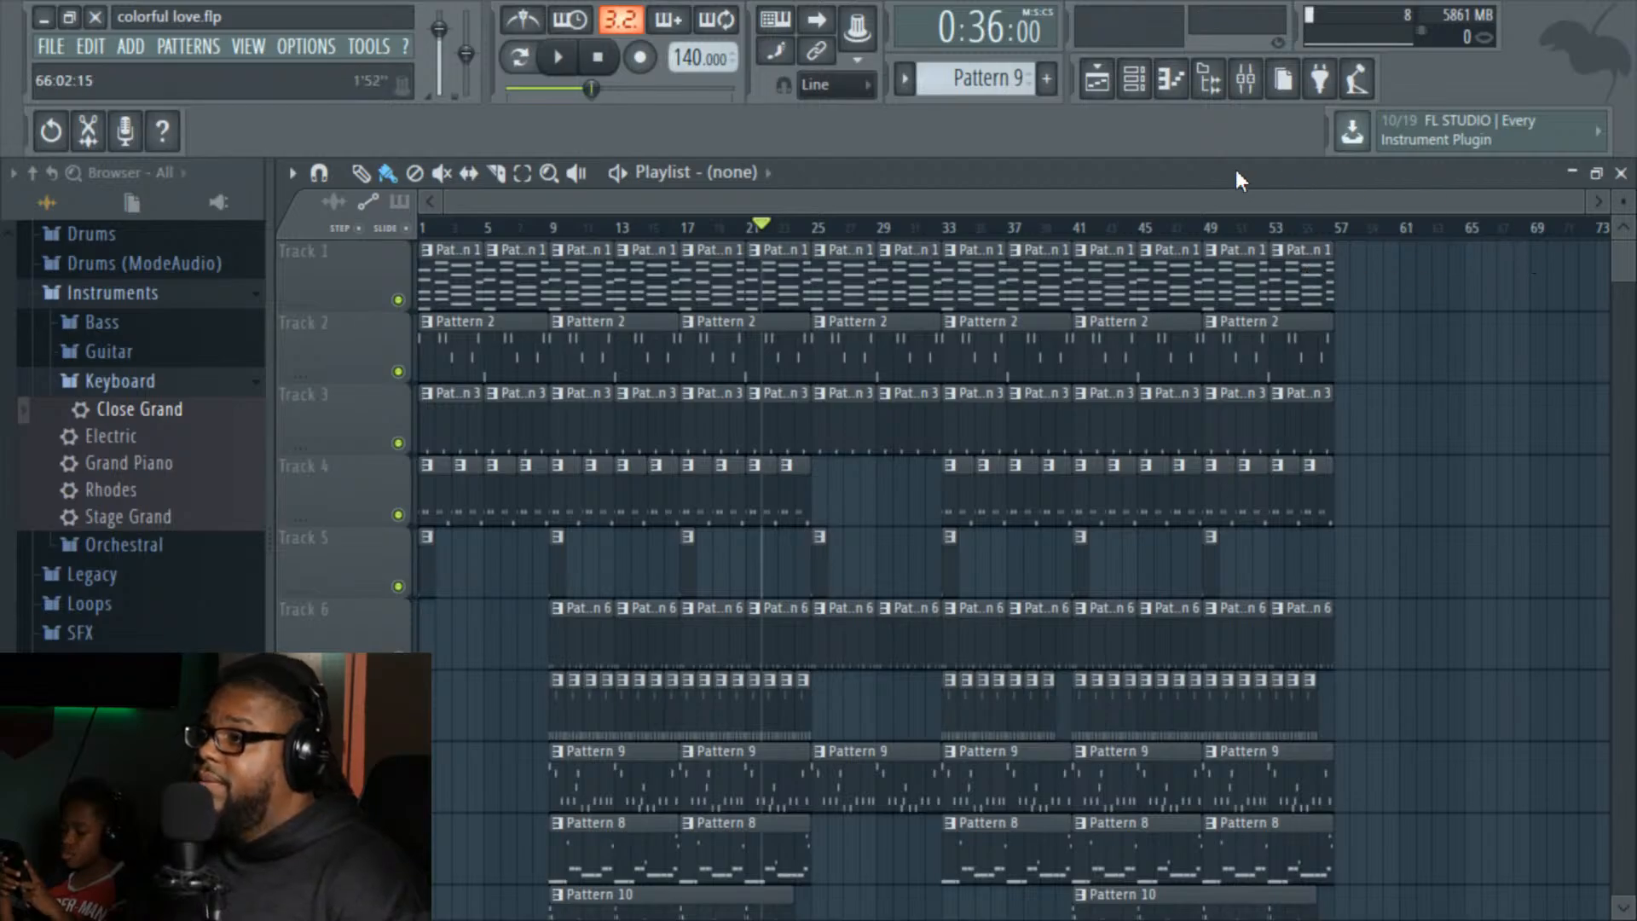
left_click(753, 227)
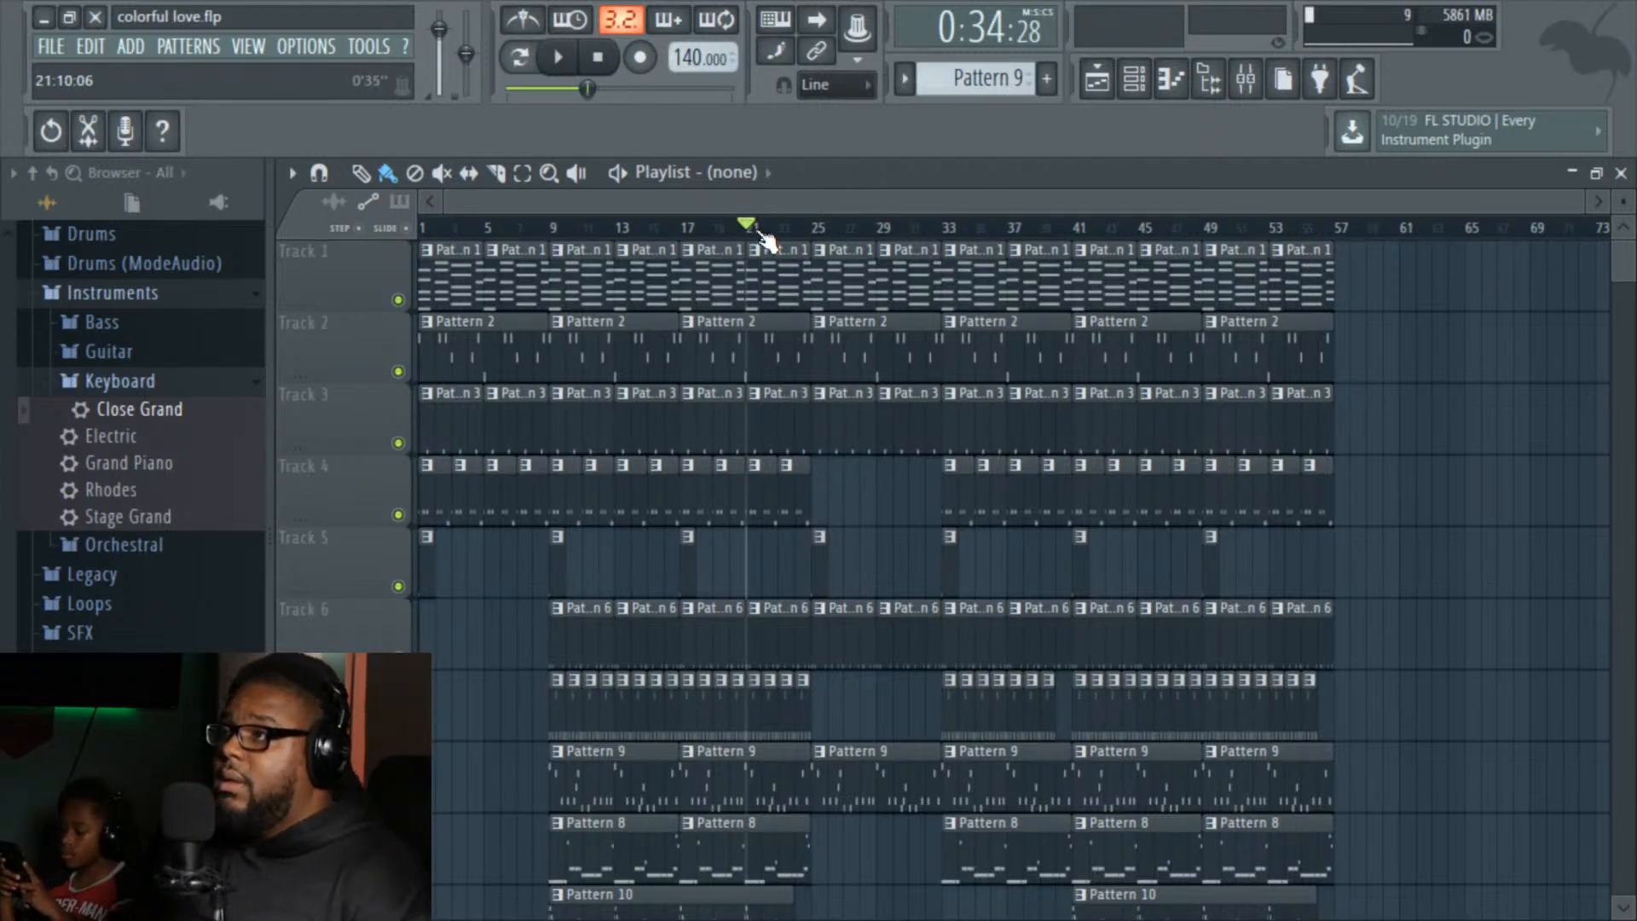
left_click(780, 229)
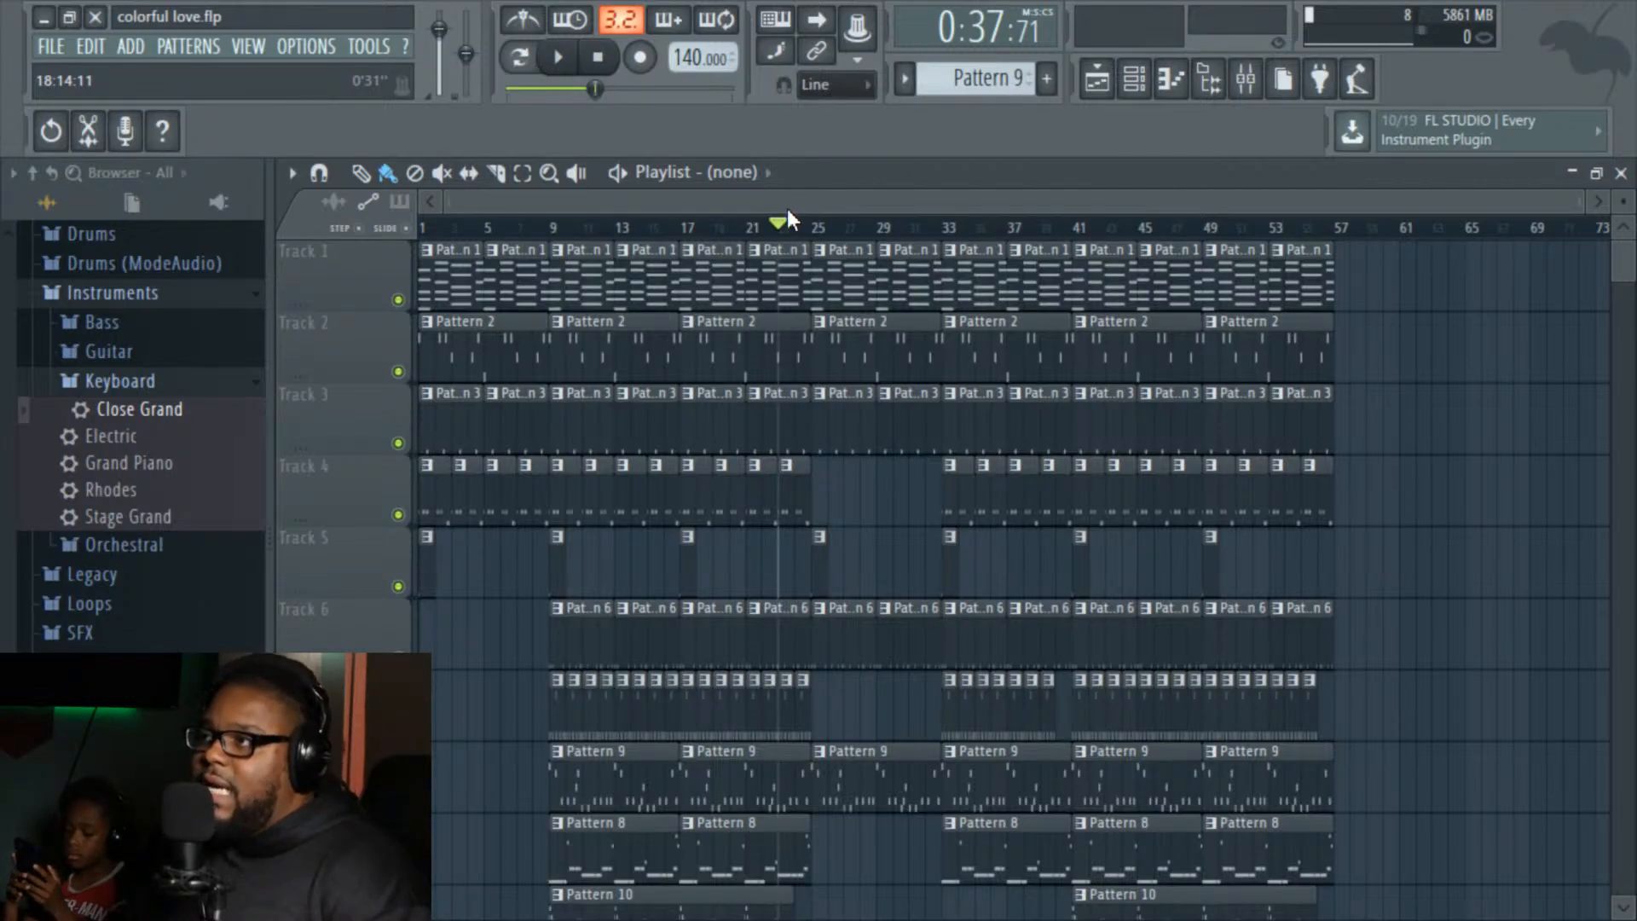
left_click(813, 226)
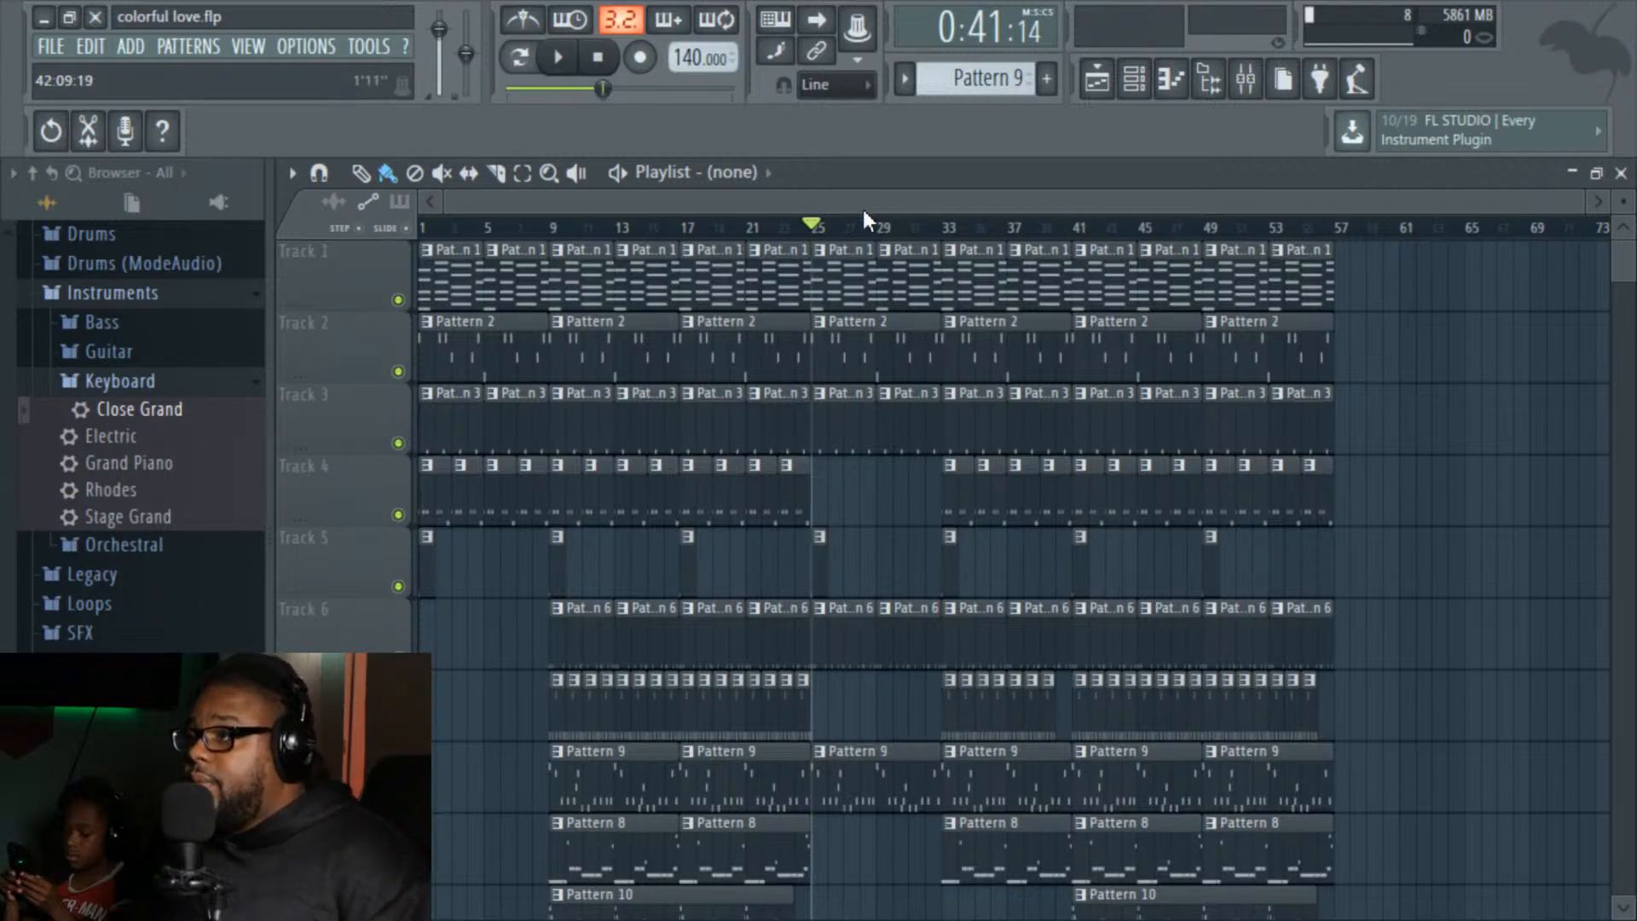
left_click(682, 230)
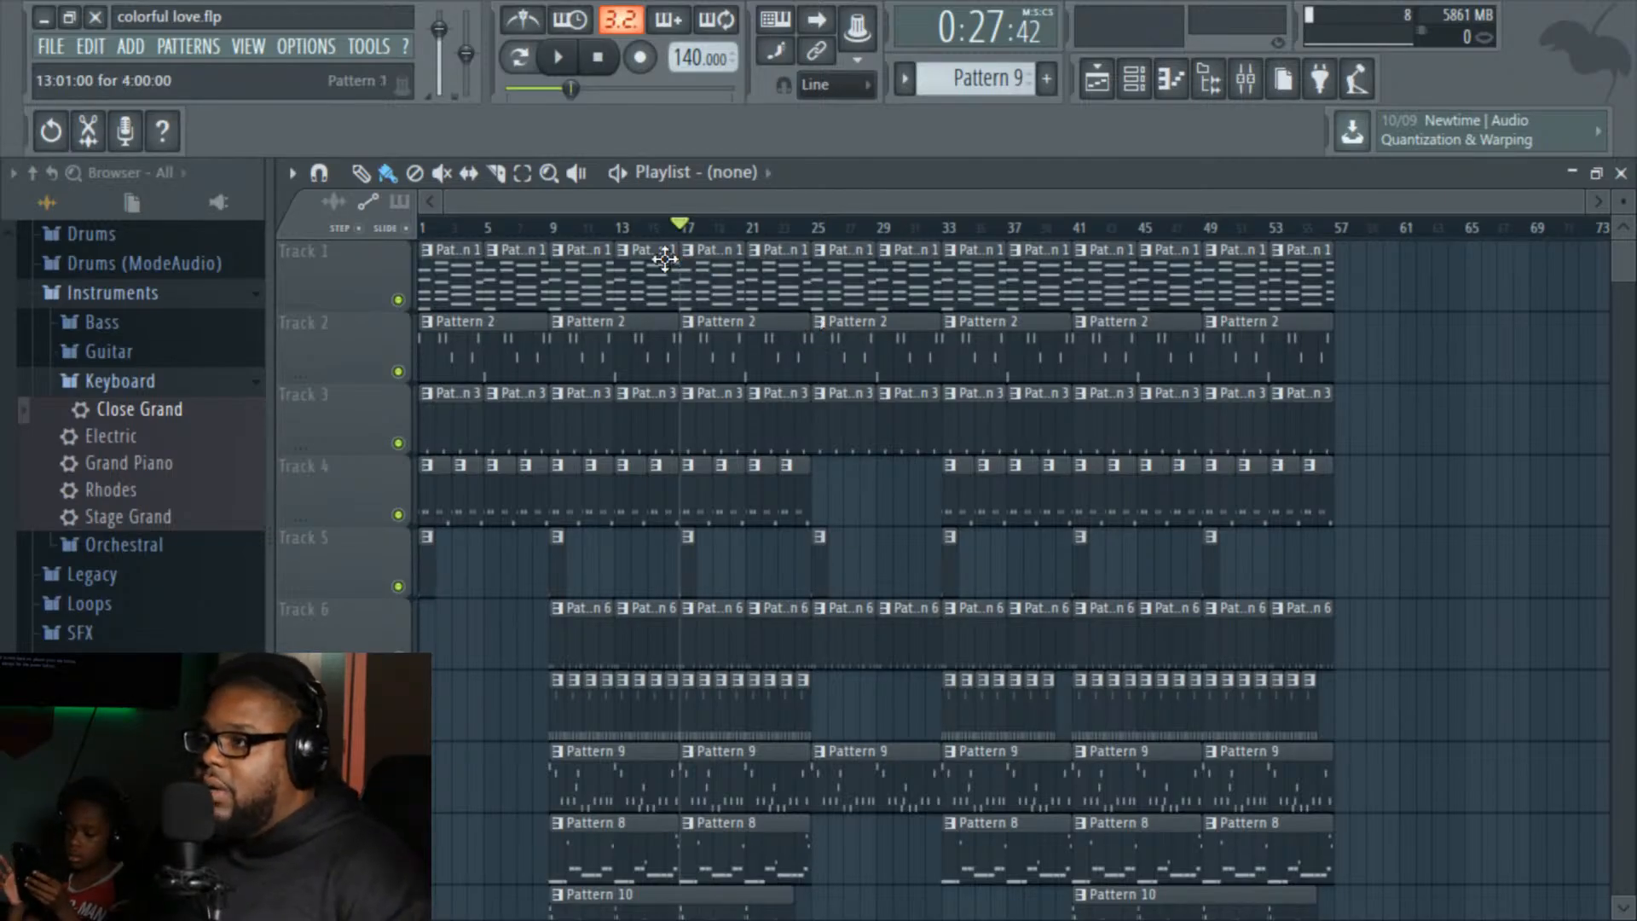
left_click(614, 226)
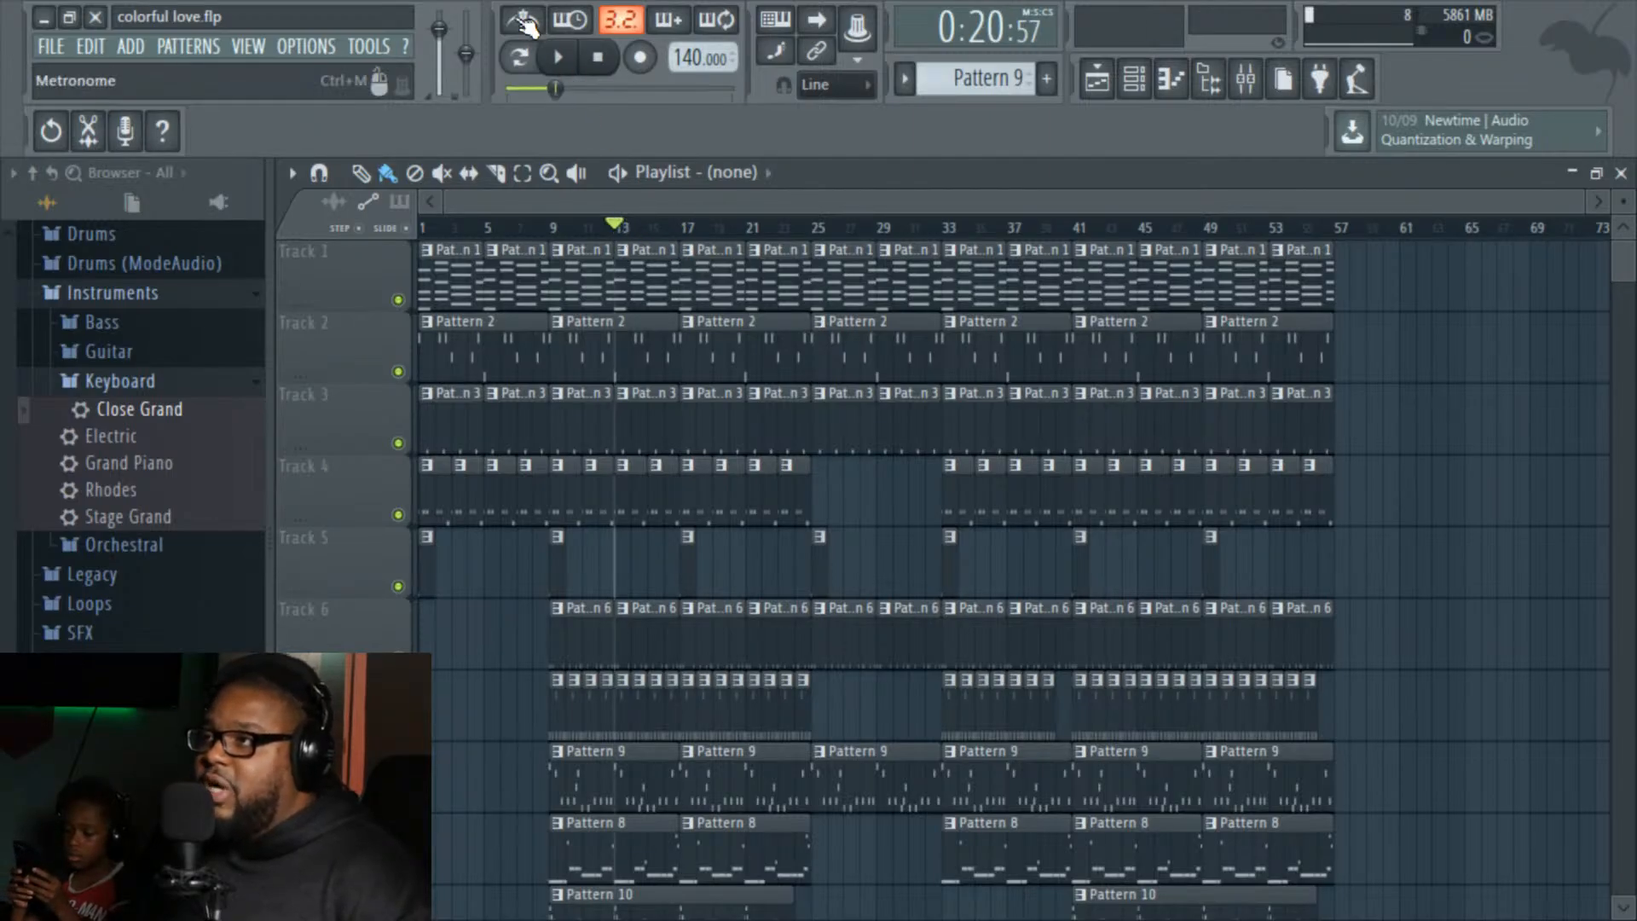
left_click(681, 225)
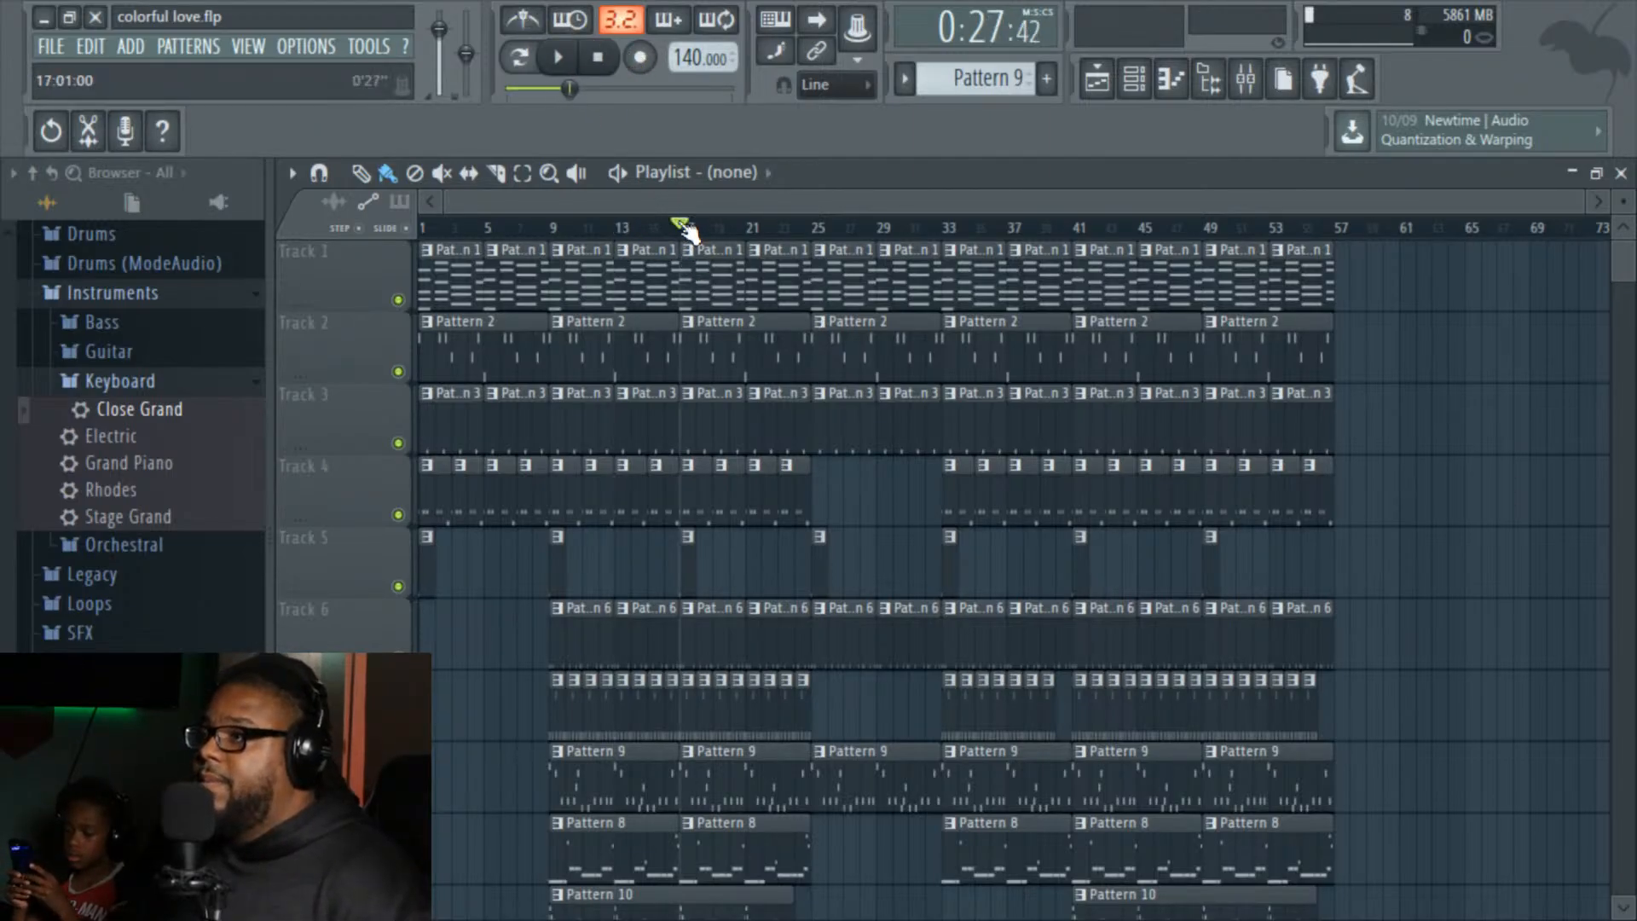
left_click(552, 60)
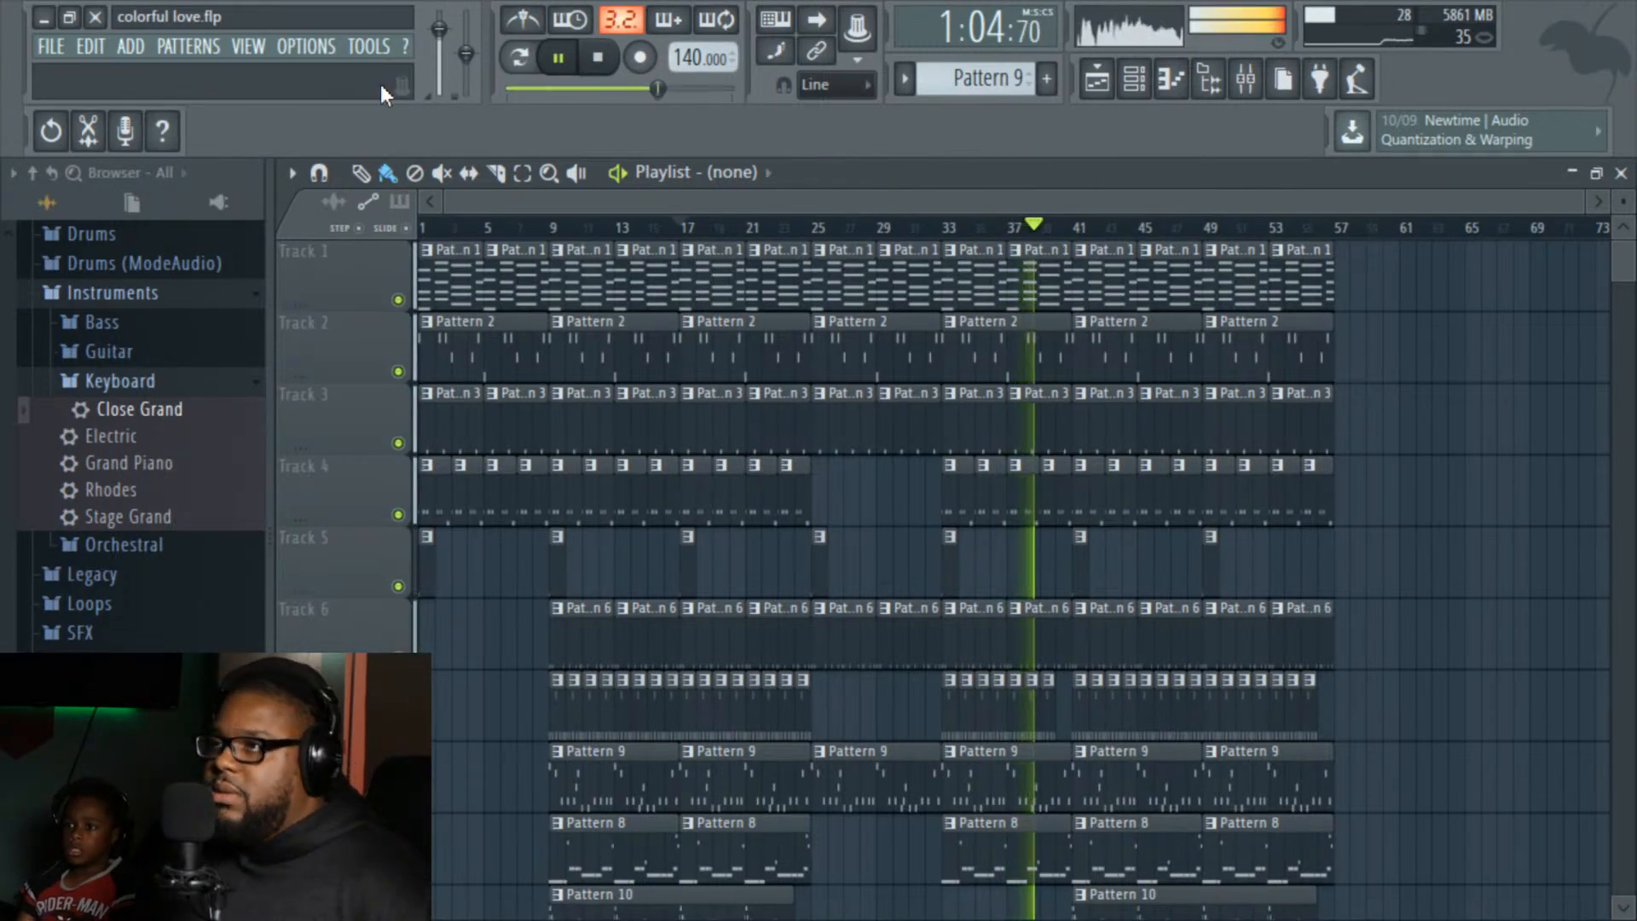
left_click(620, 75)
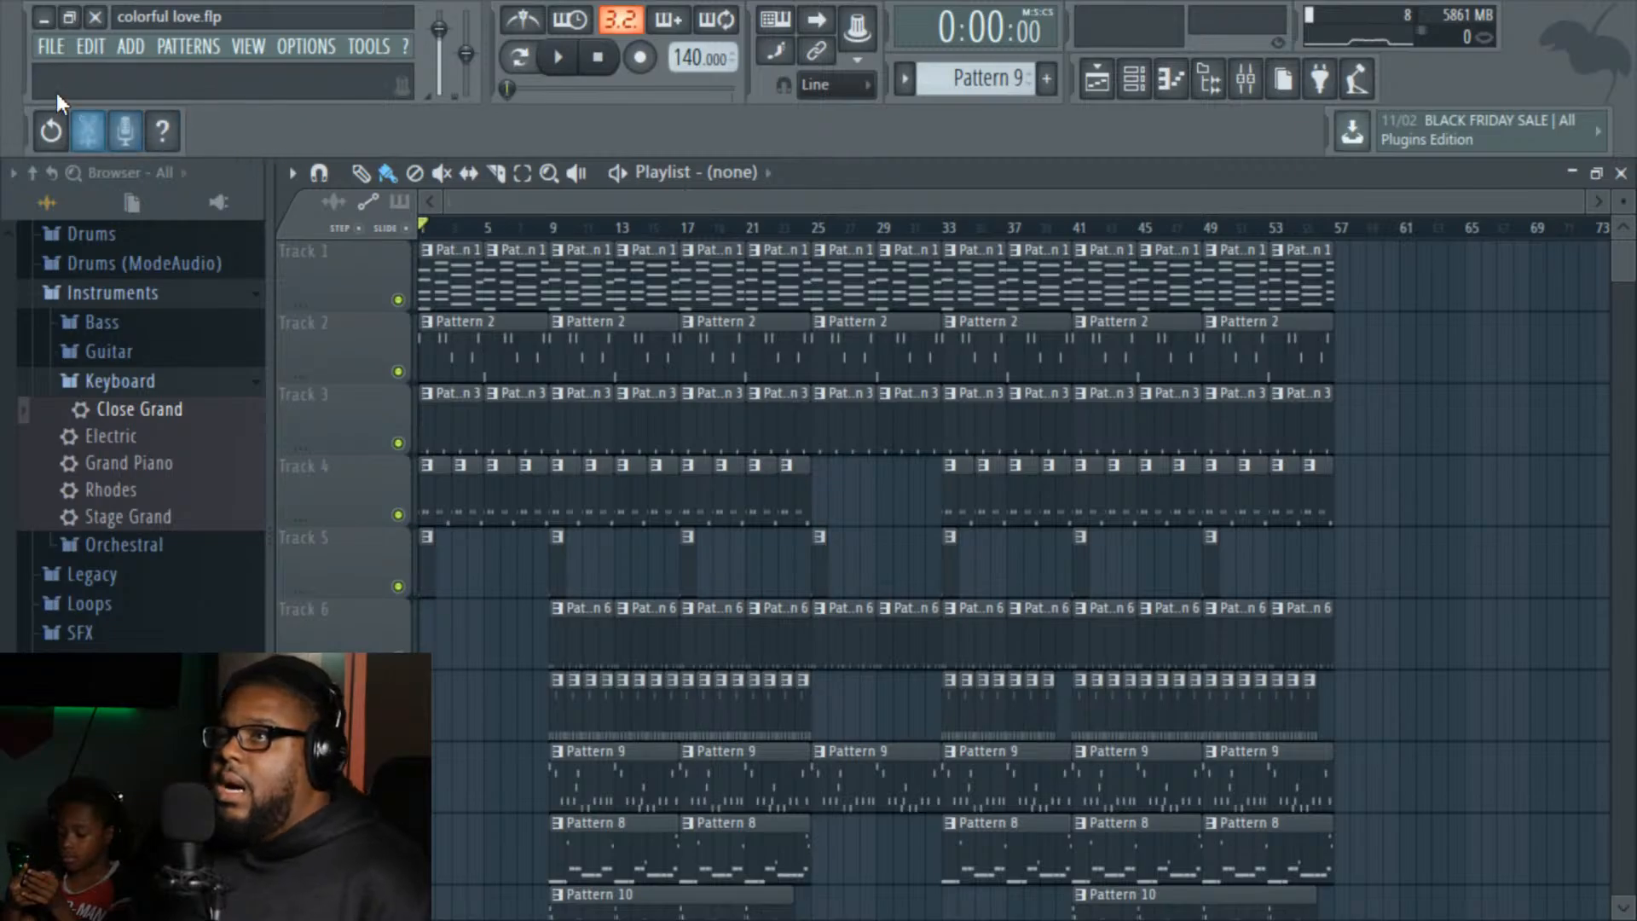
Step: Start opening another project and browse to the FL New Chapter Beats folder on the Untitled (M:) drive
left_click(52, 47)
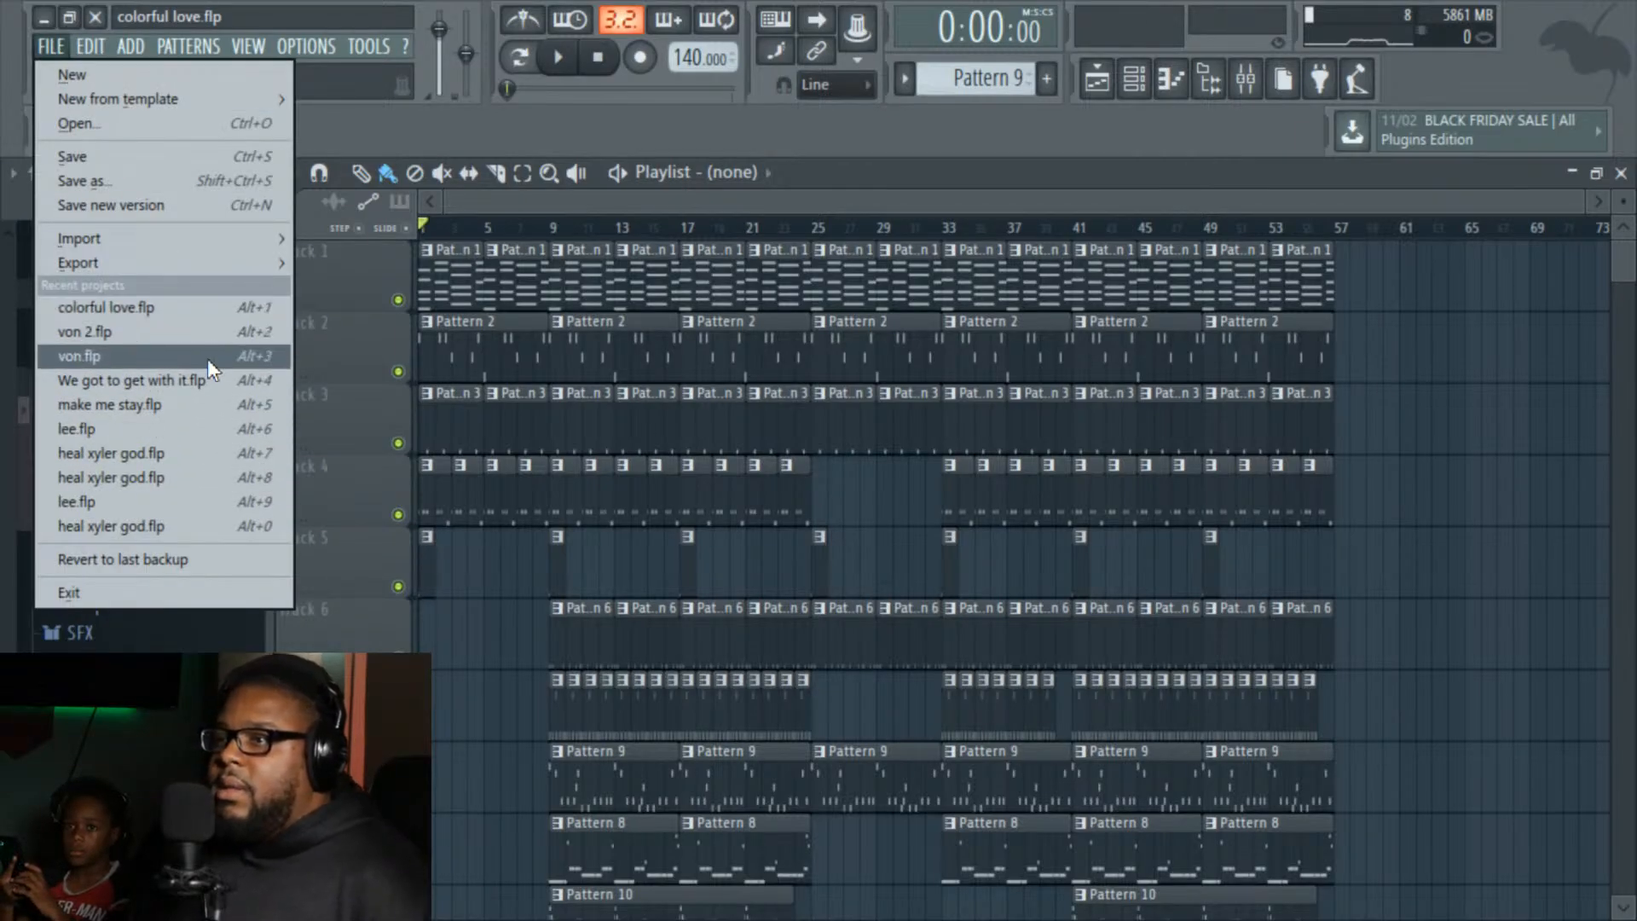
left_click(158, 122)
scroll(528, 290, "down", 2)
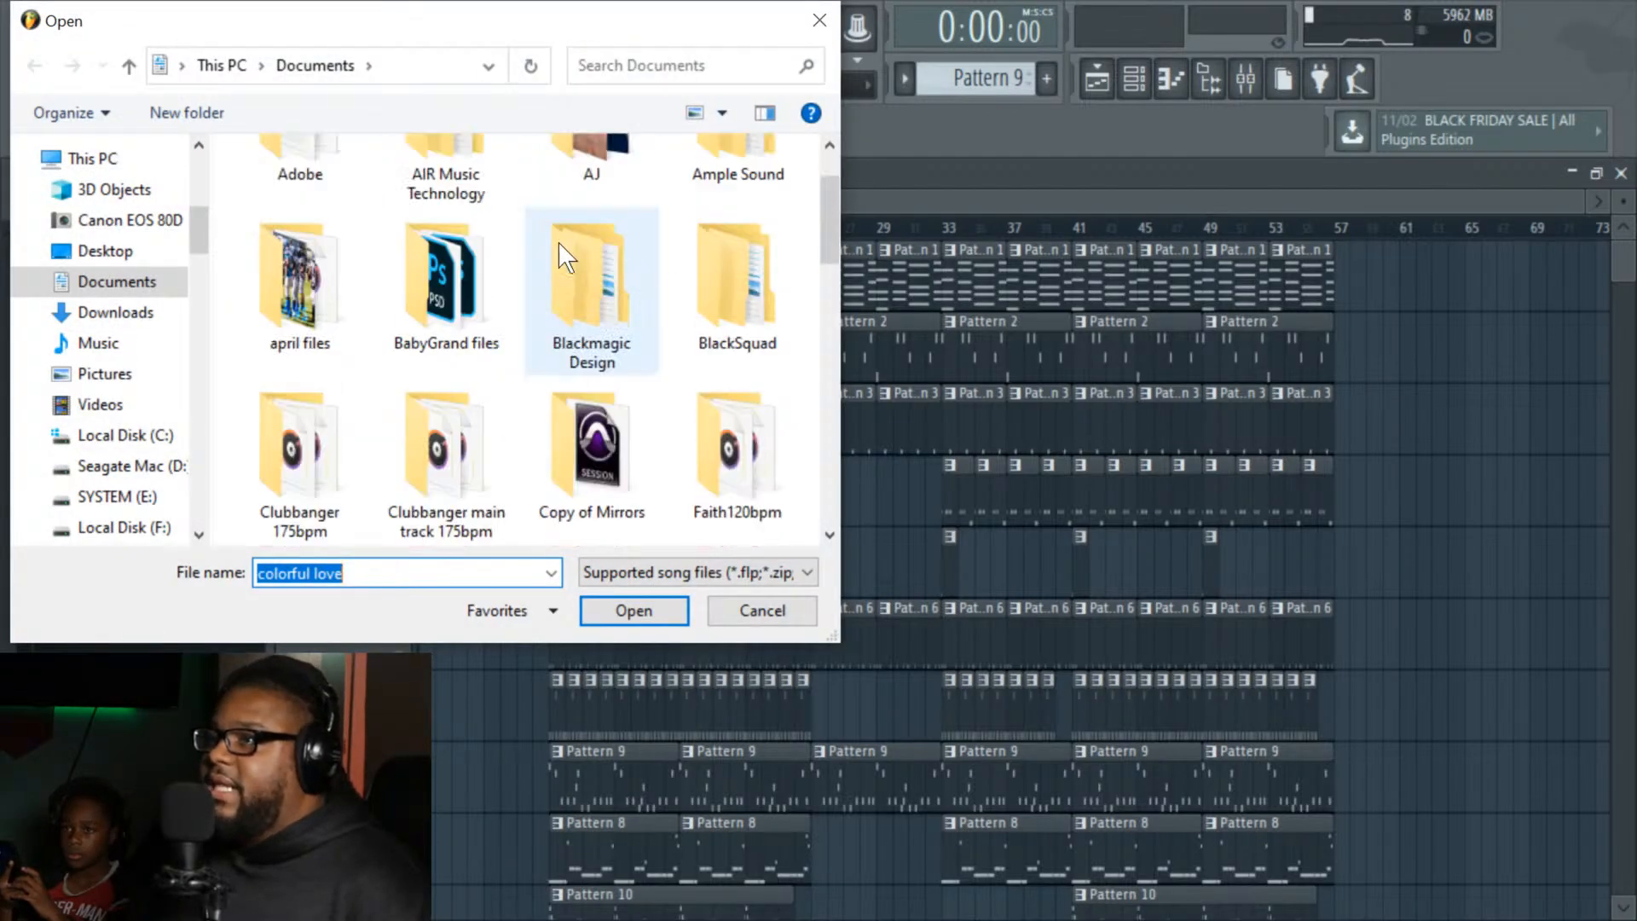
scroll(597, 307, "down", 2)
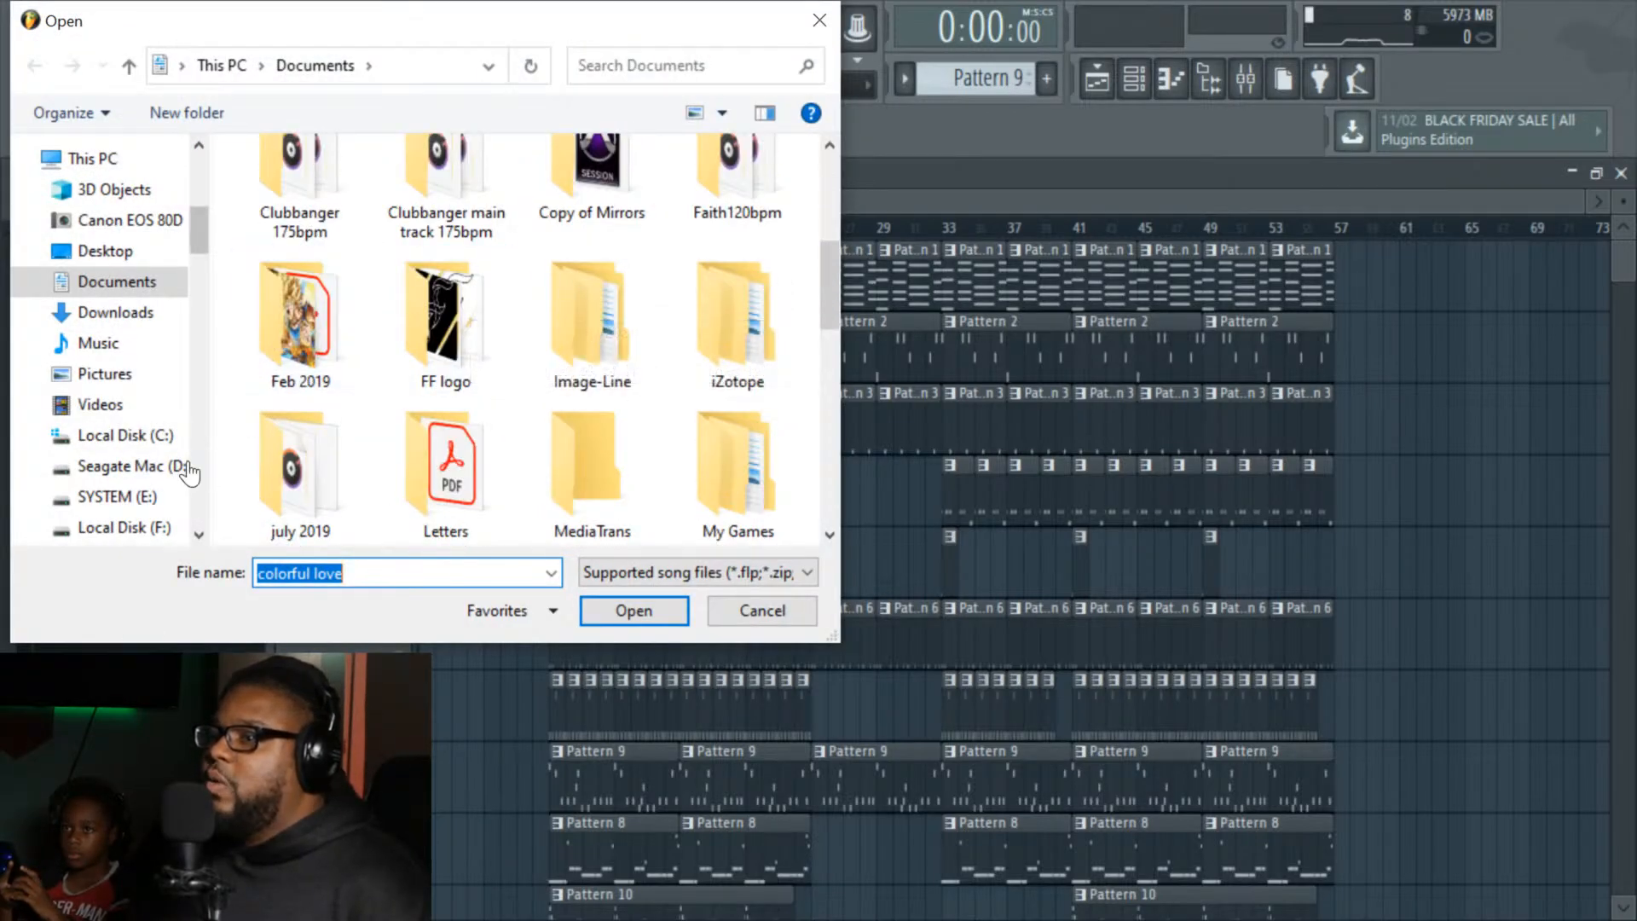
scroll(160, 476, "down", 1)
left_click(136, 424)
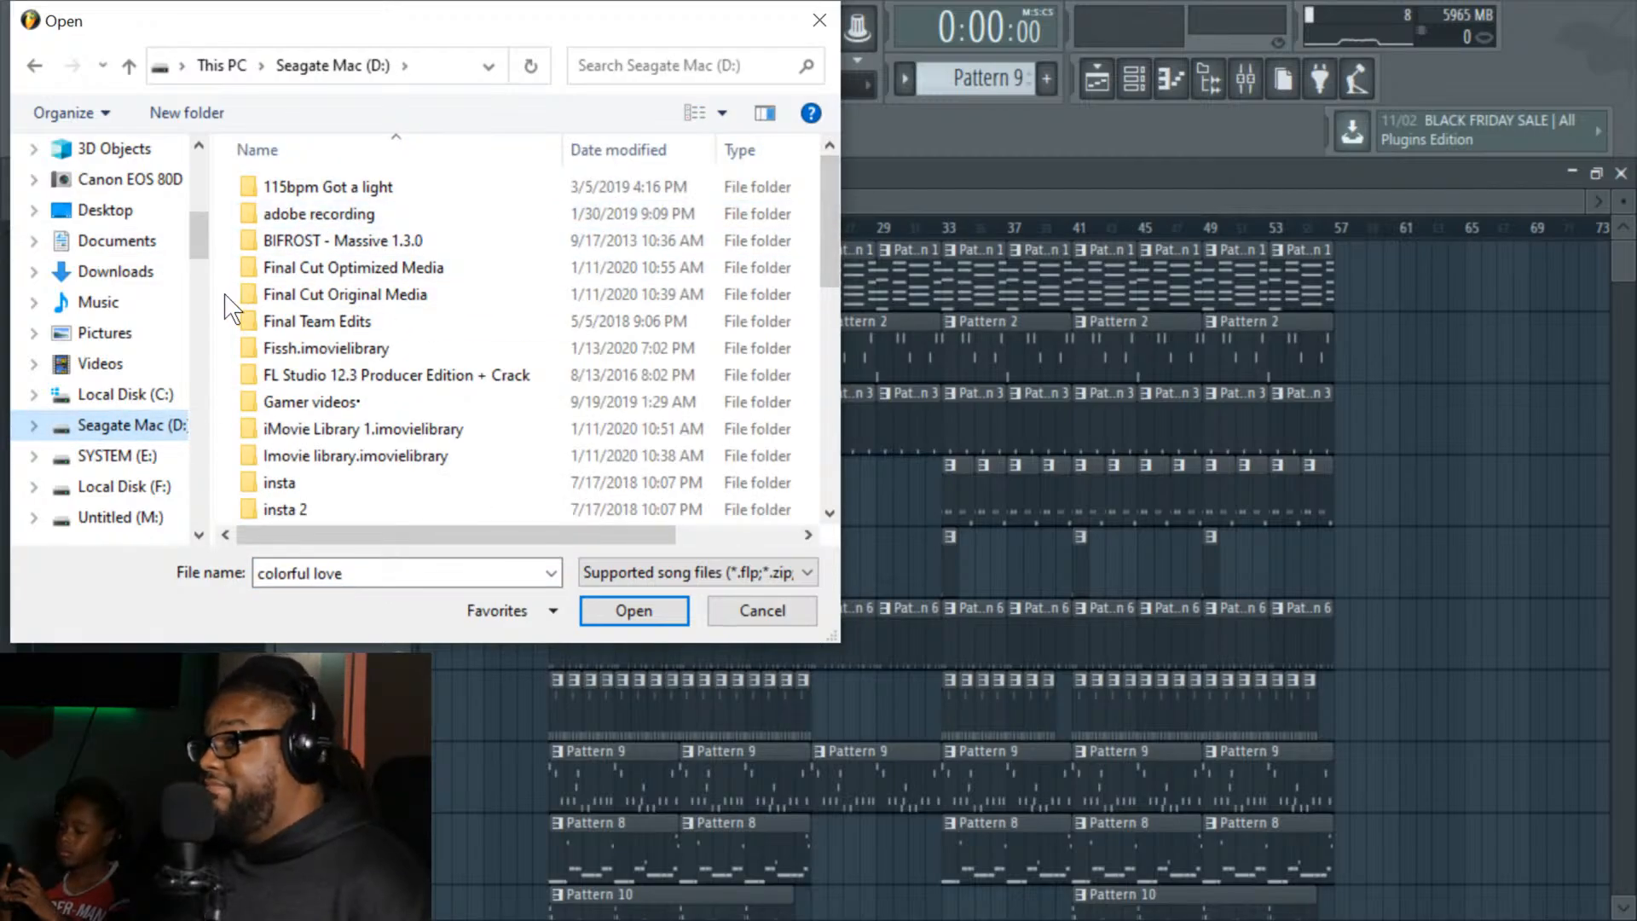
scroll(183, 471, "down", 1)
left_click(128, 486)
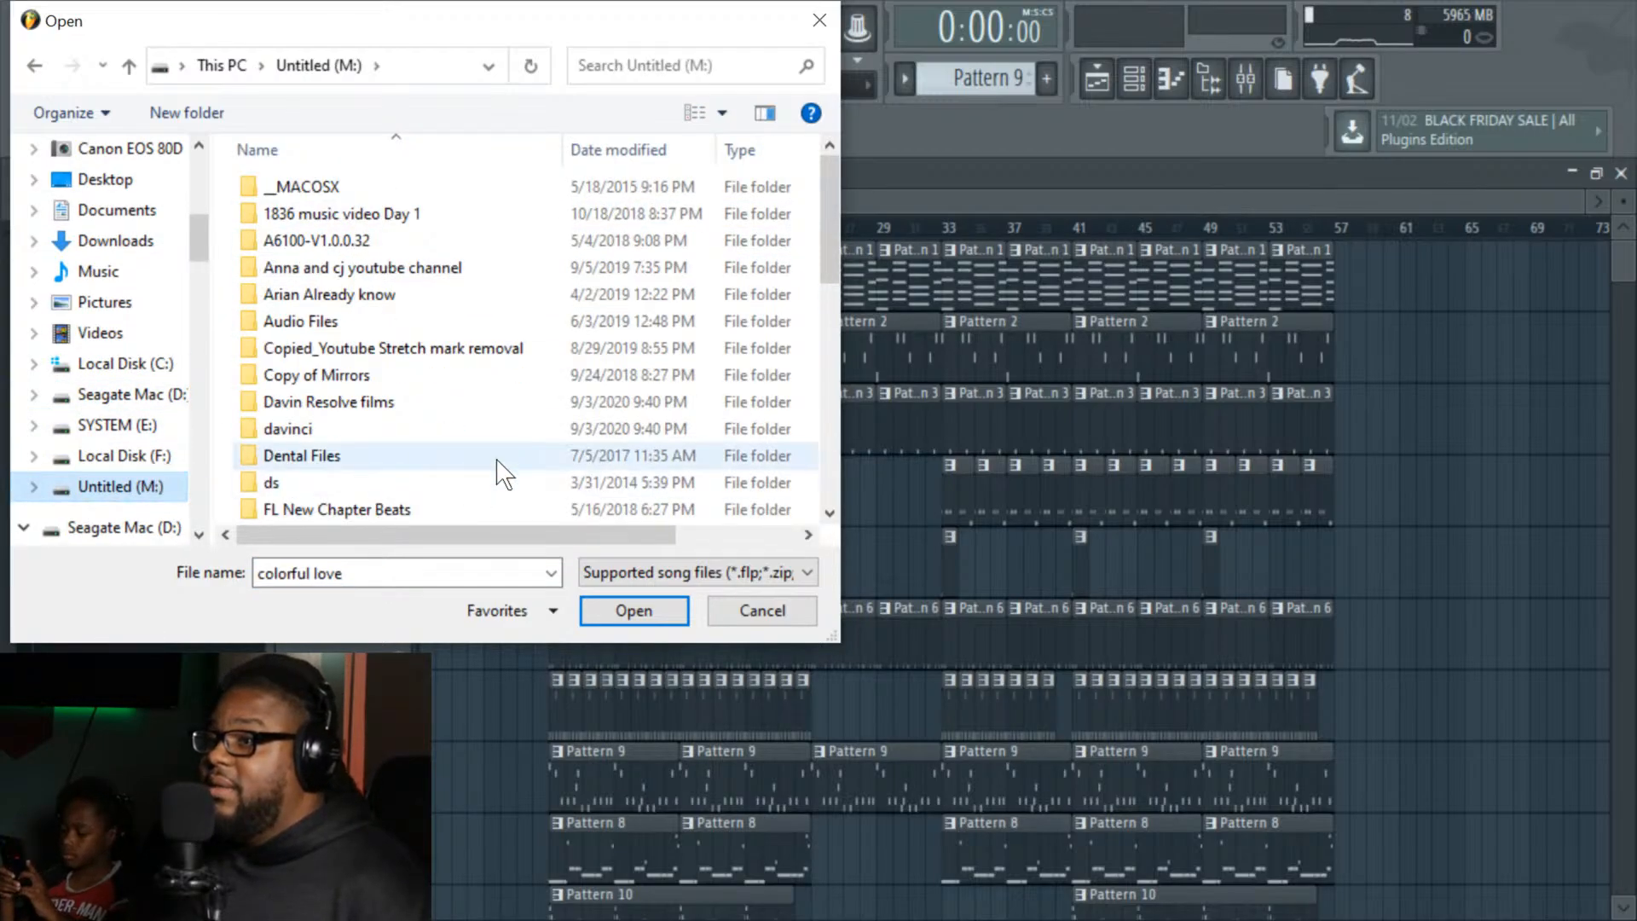
scroll(355, 333, "down", 1)
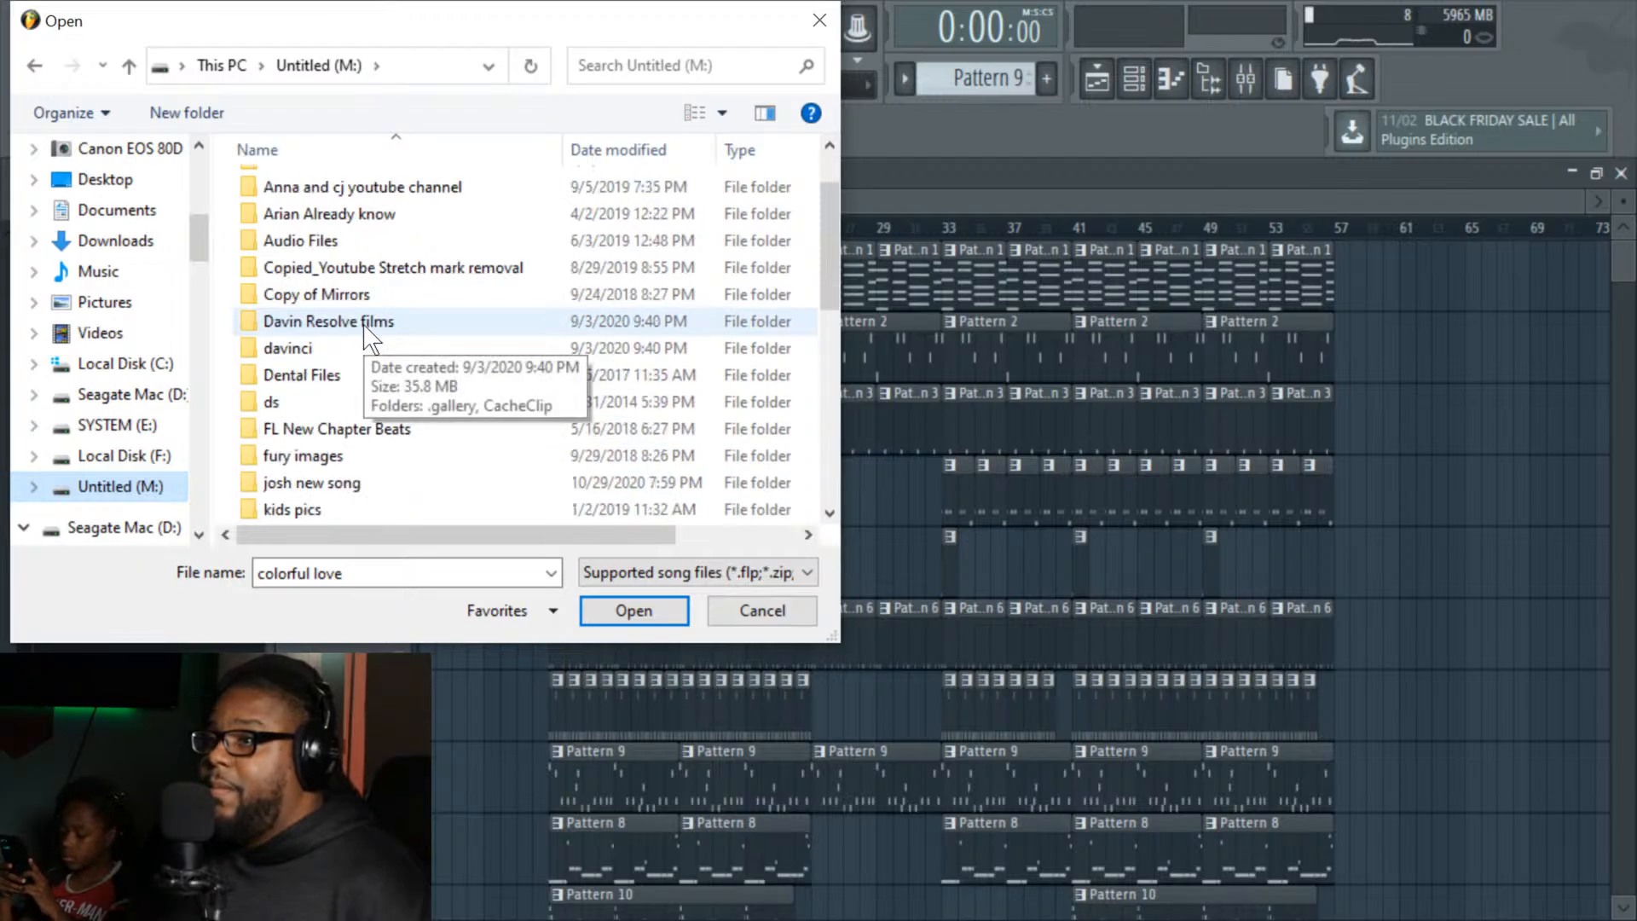
double_click(340, 431)
Step: Find the Gotta Finish!!! project in the FL New Chapter Beats folder and open it
scroll(384, 401, "down", 1)
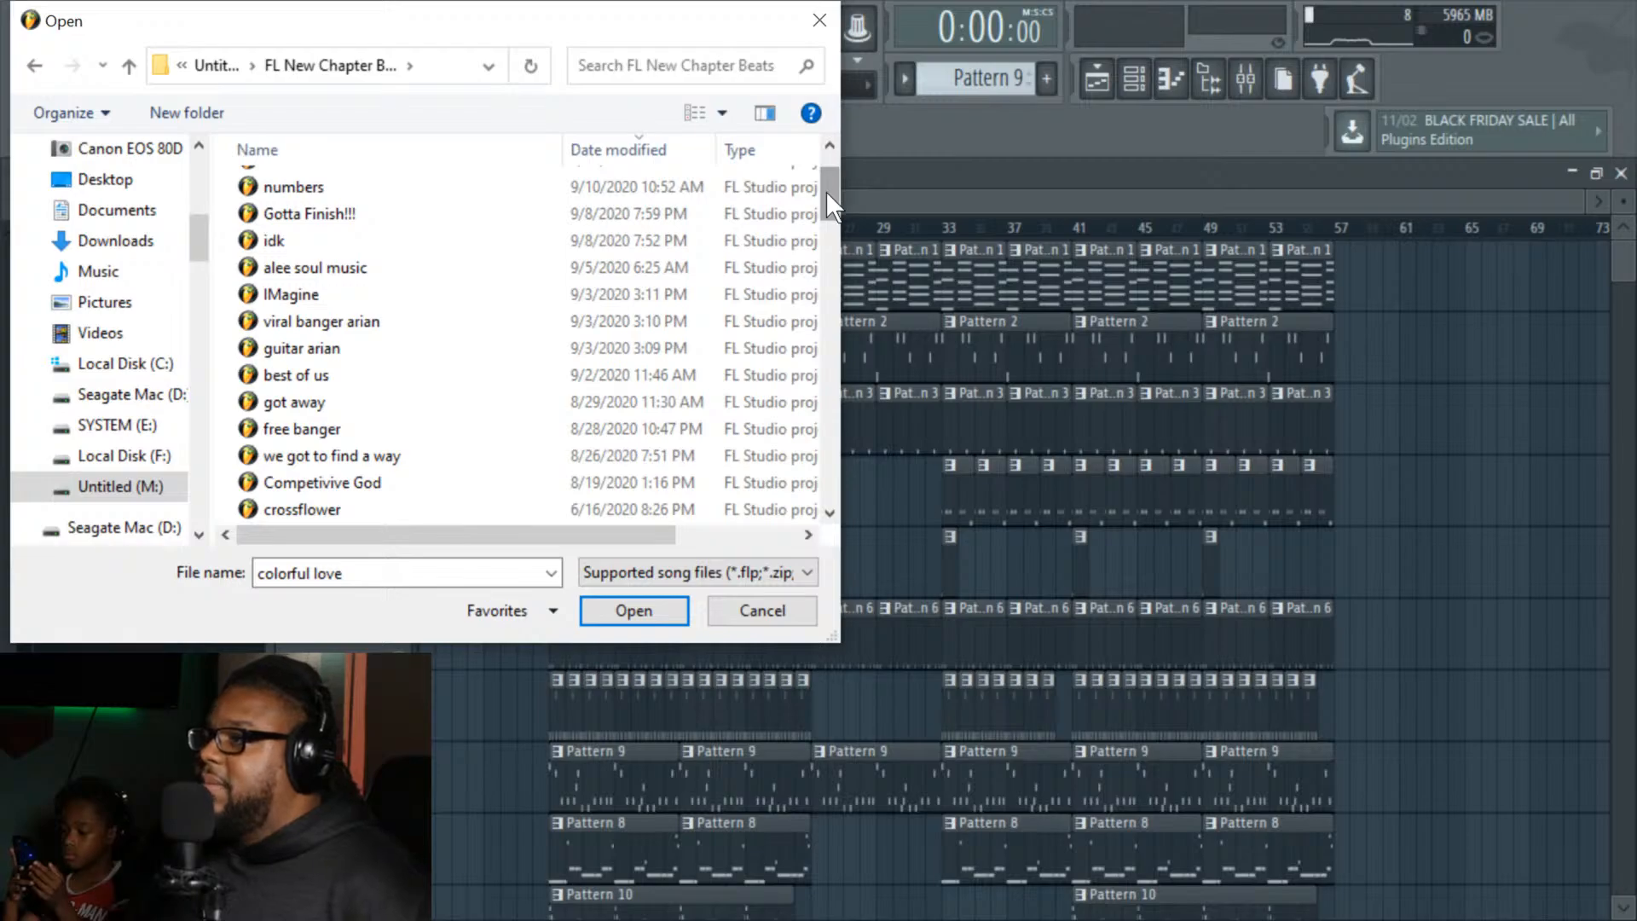
left_click_drag(827, 191, 834, 175)
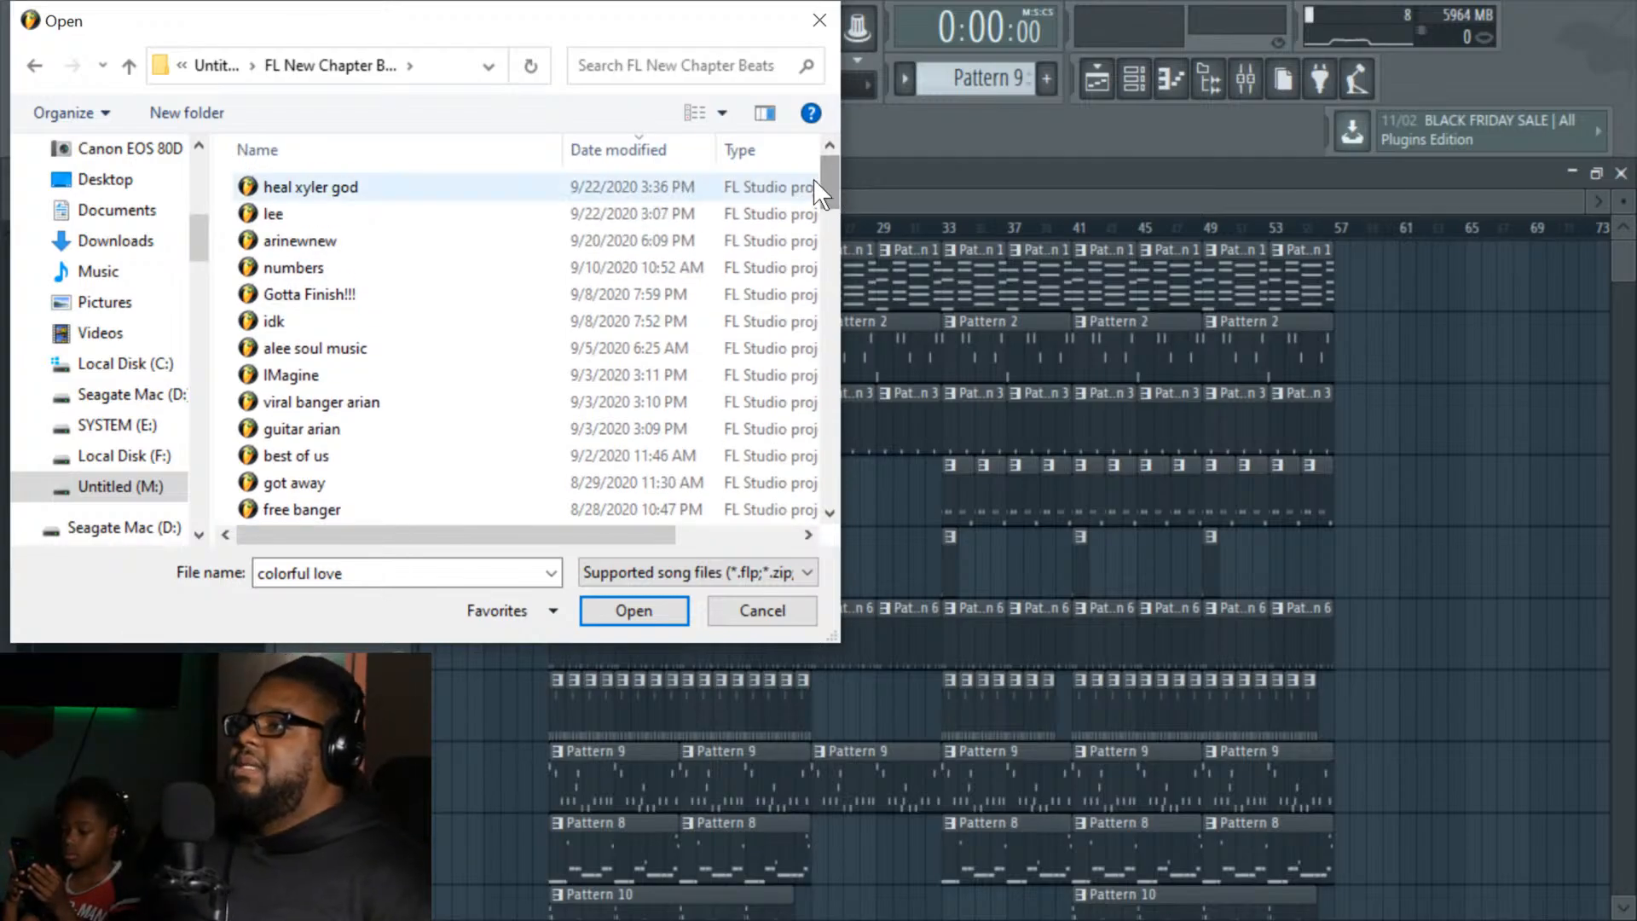
left_click(343, 296)
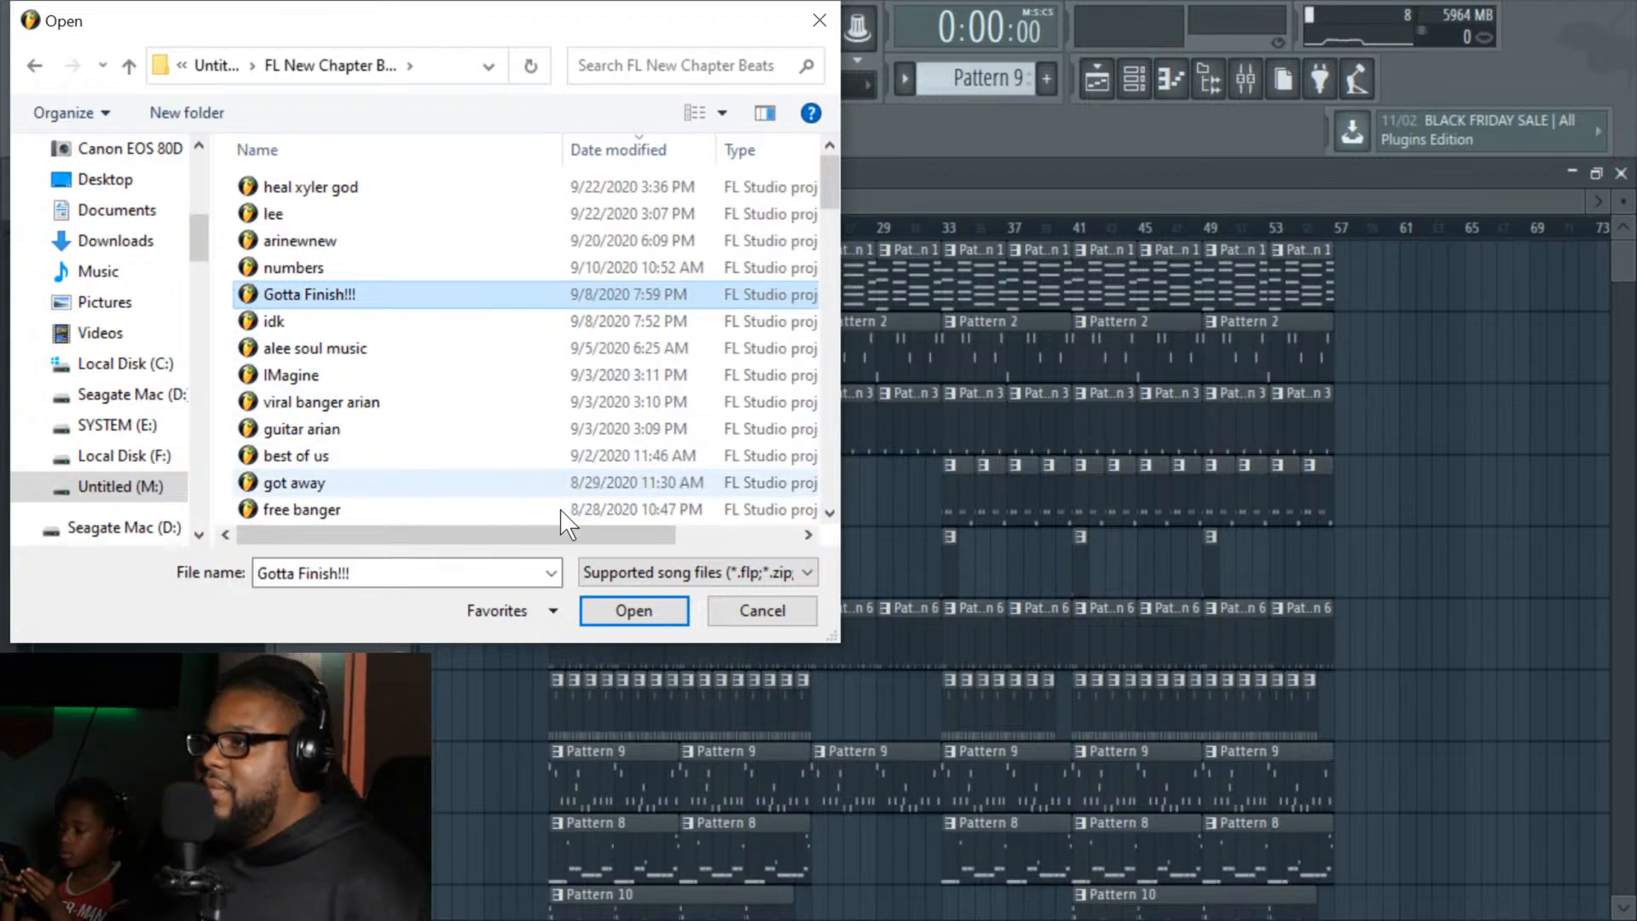
left_click(634, 611)
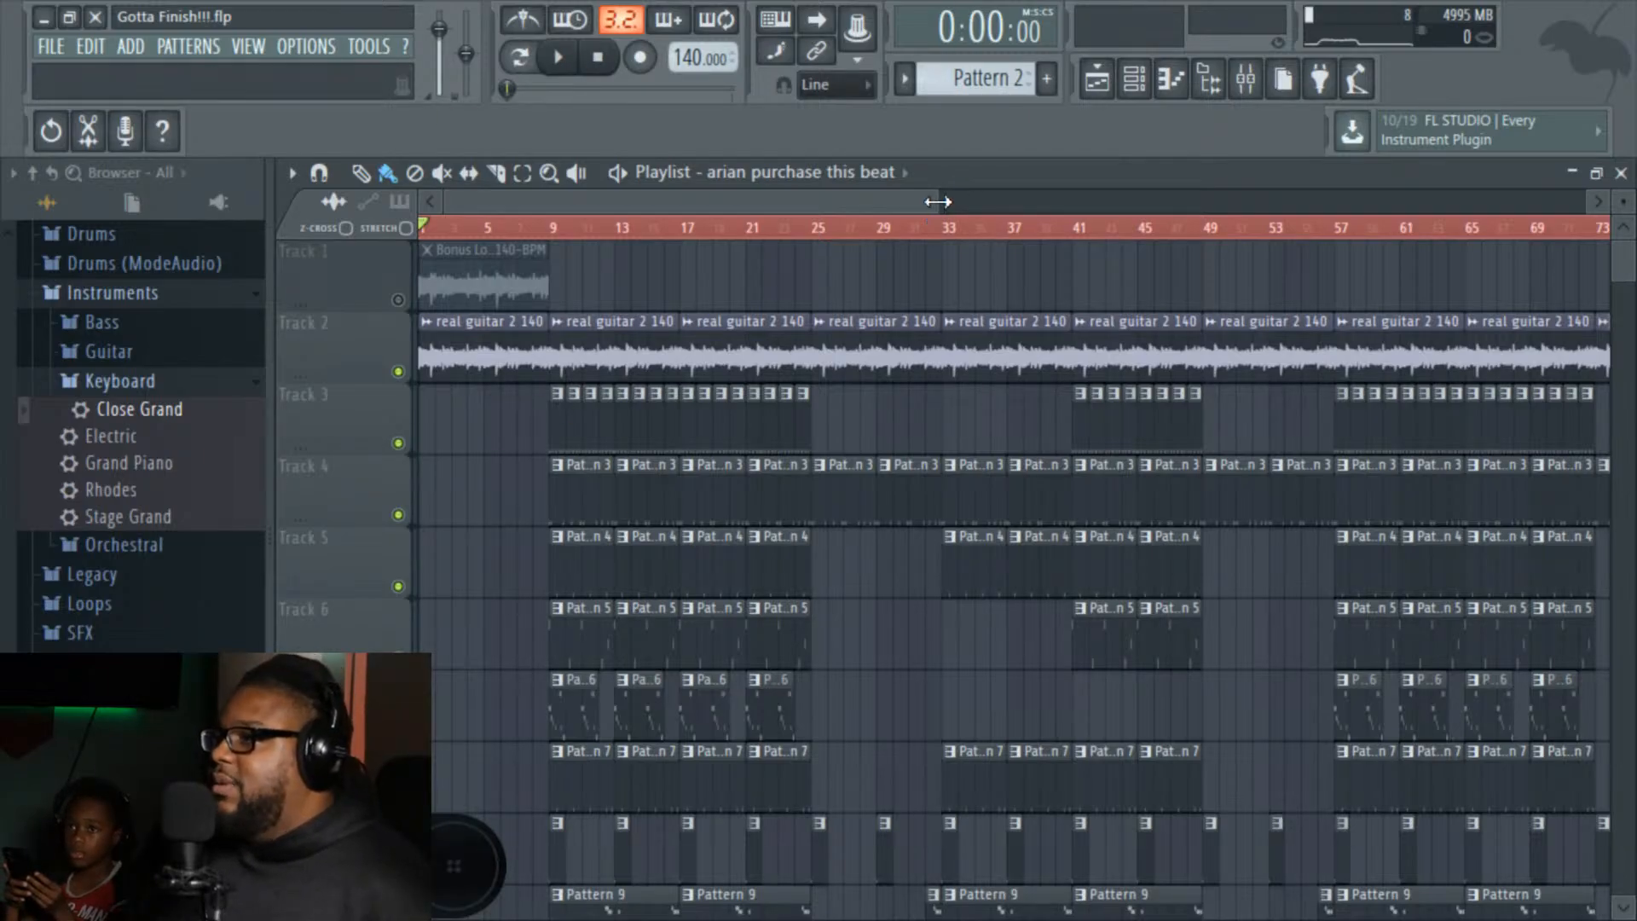
Step: Fit the whole arrangement in the playlist, play it from the beginning and stop playback
left_click_drag(938, 202, 1586, 200)
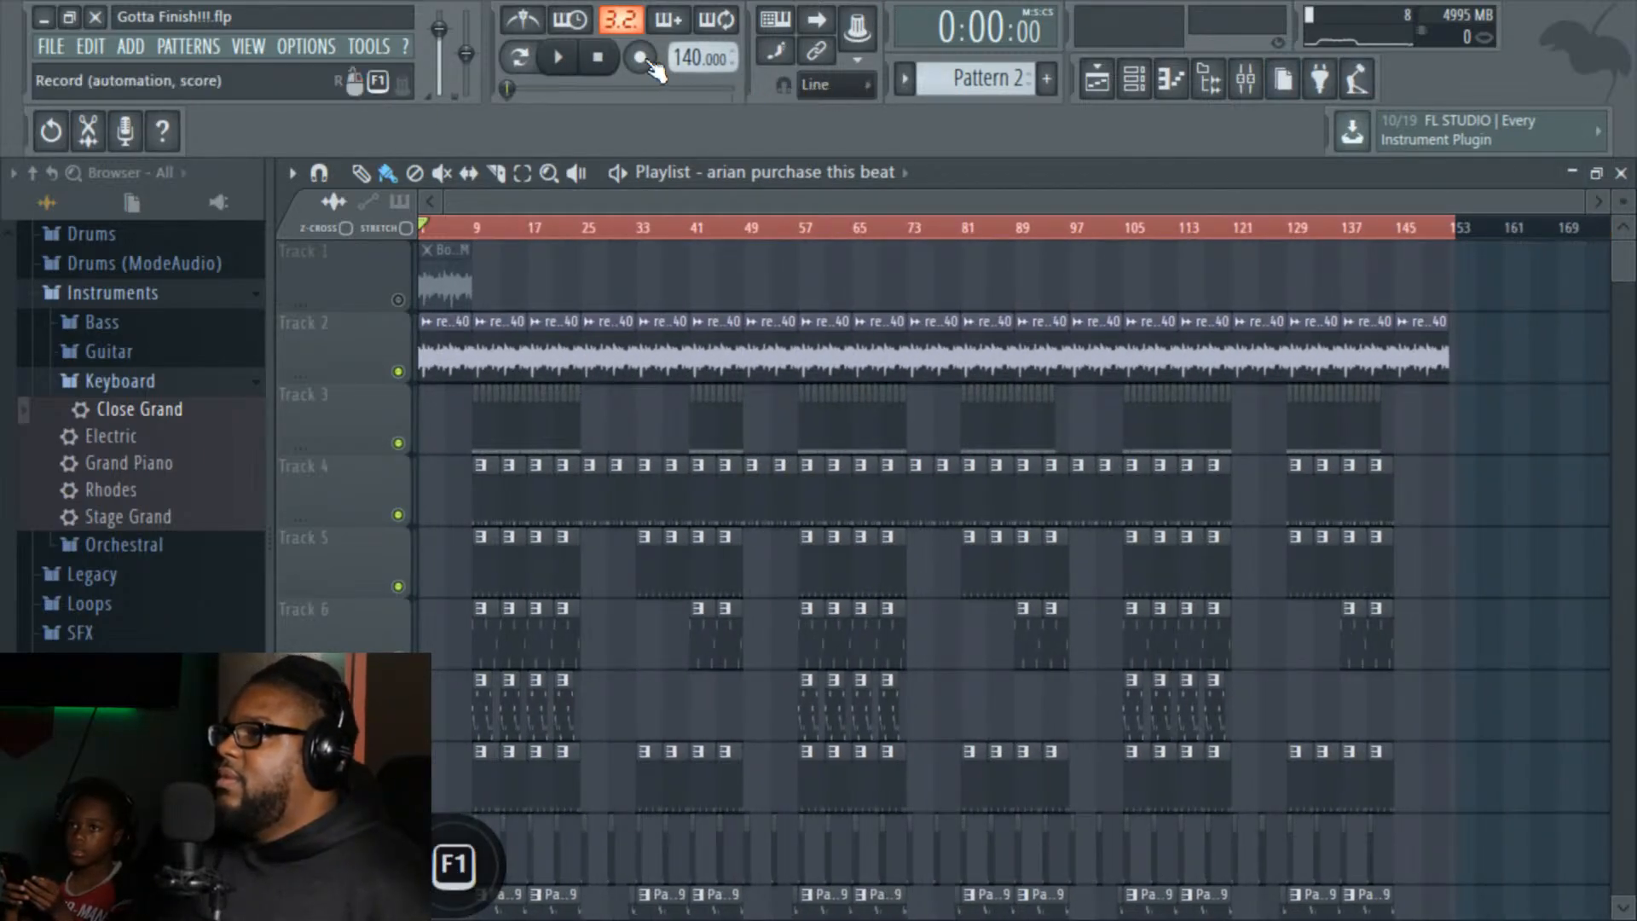
left_click(574, 67)
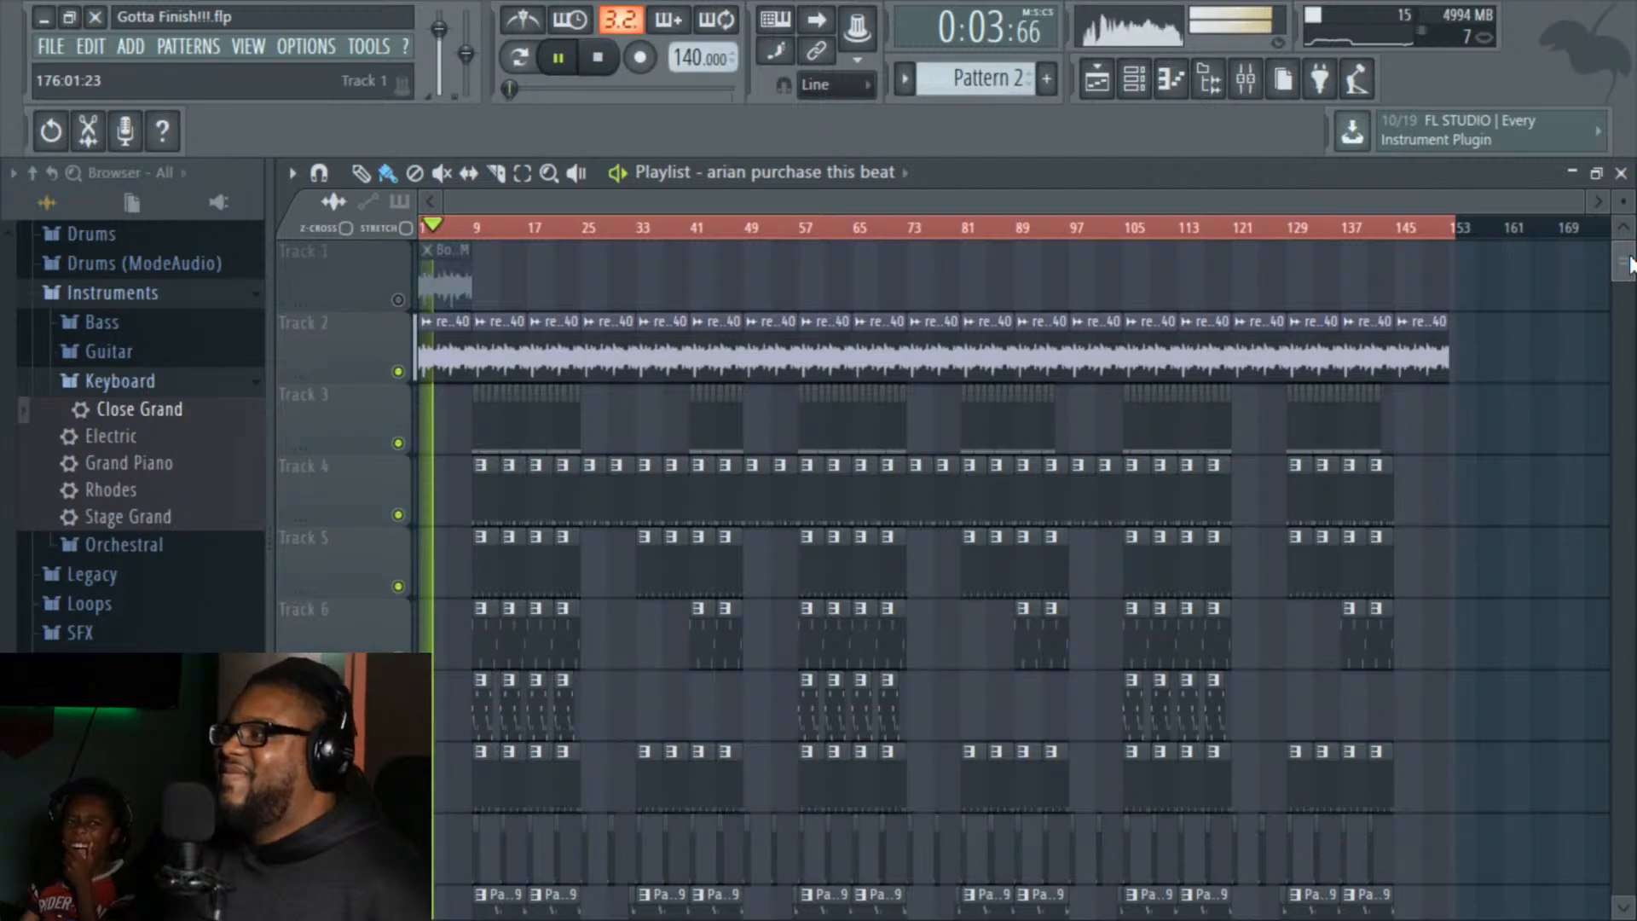
left_click_drag(1630, 258, 1629, 257)
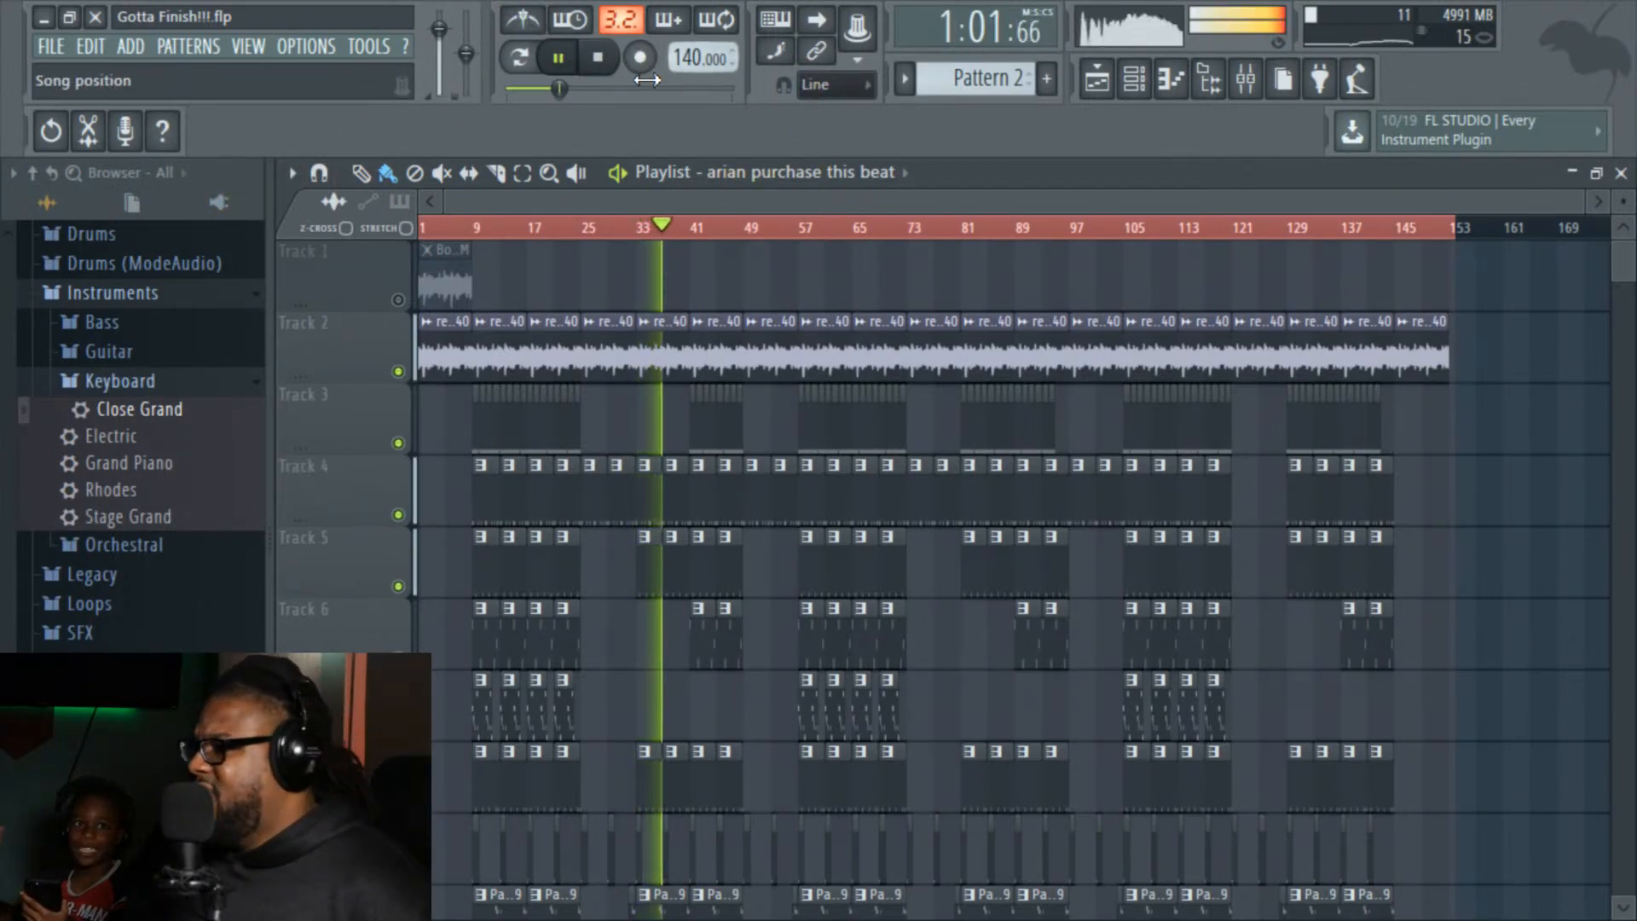
left_click(598, 58)
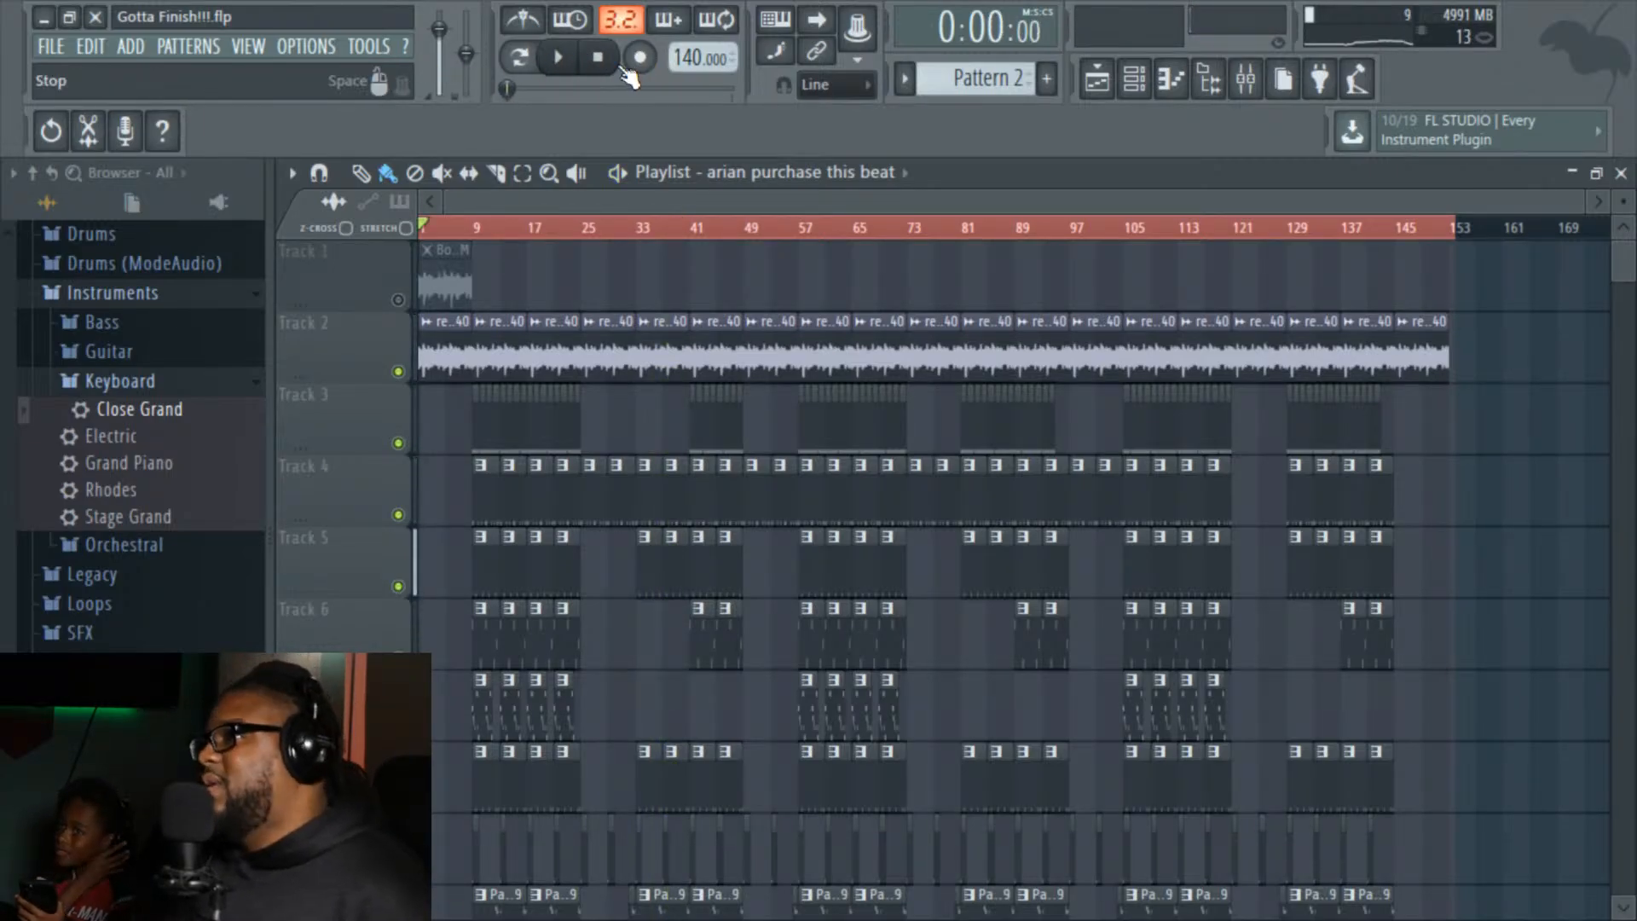
left_click(45, 50)
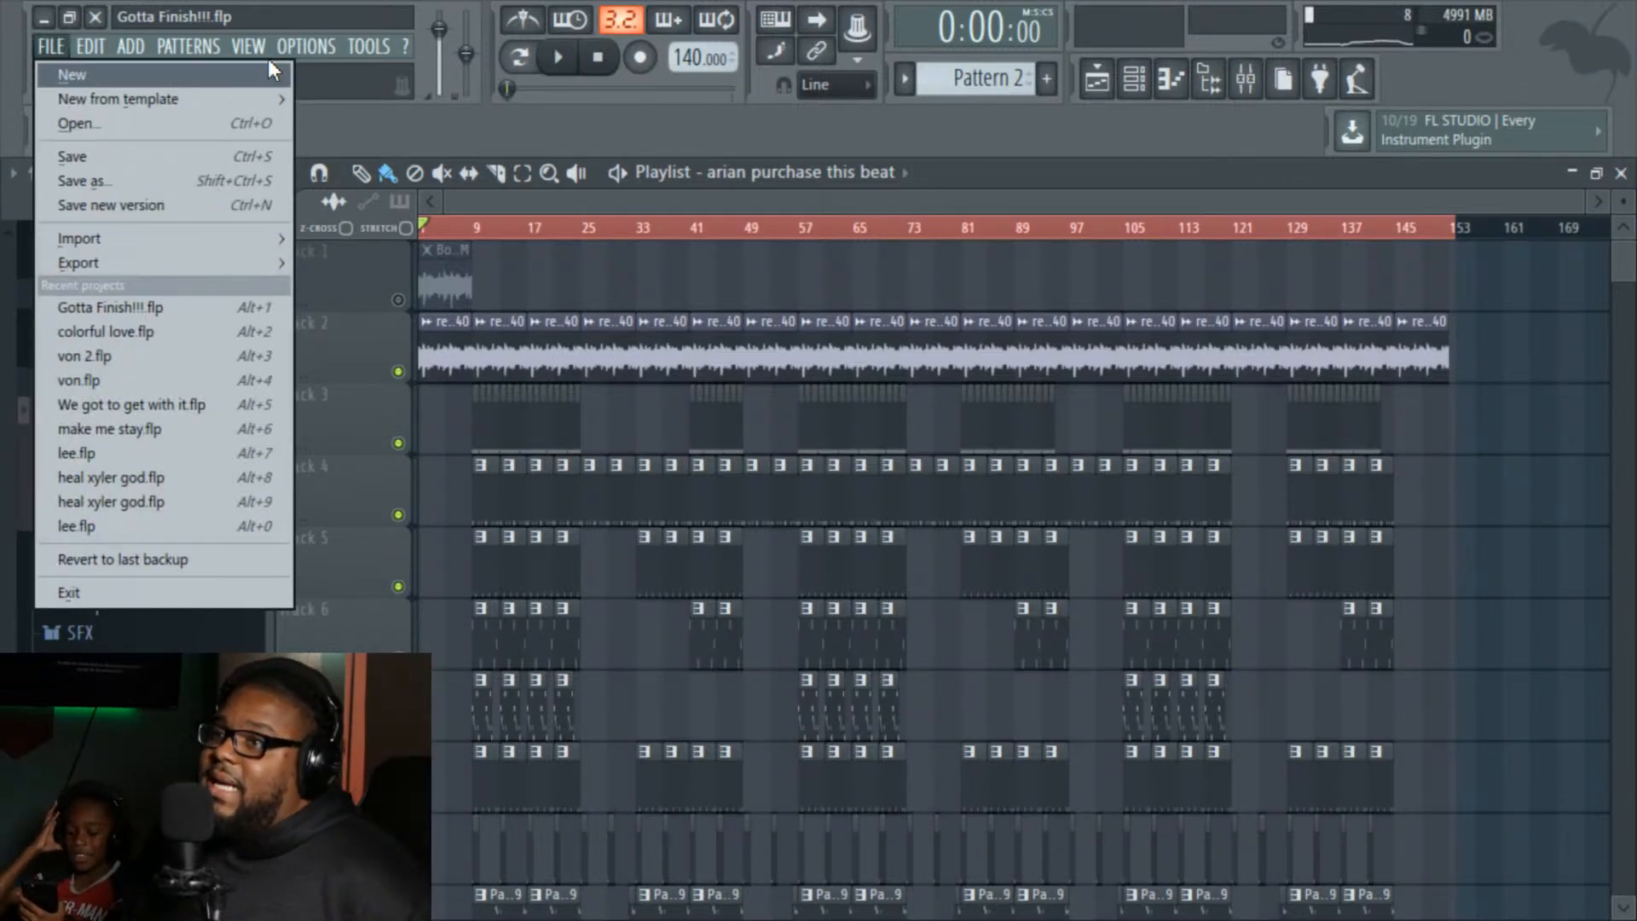
mouse_move(406, 47)
left_click(692, 130)
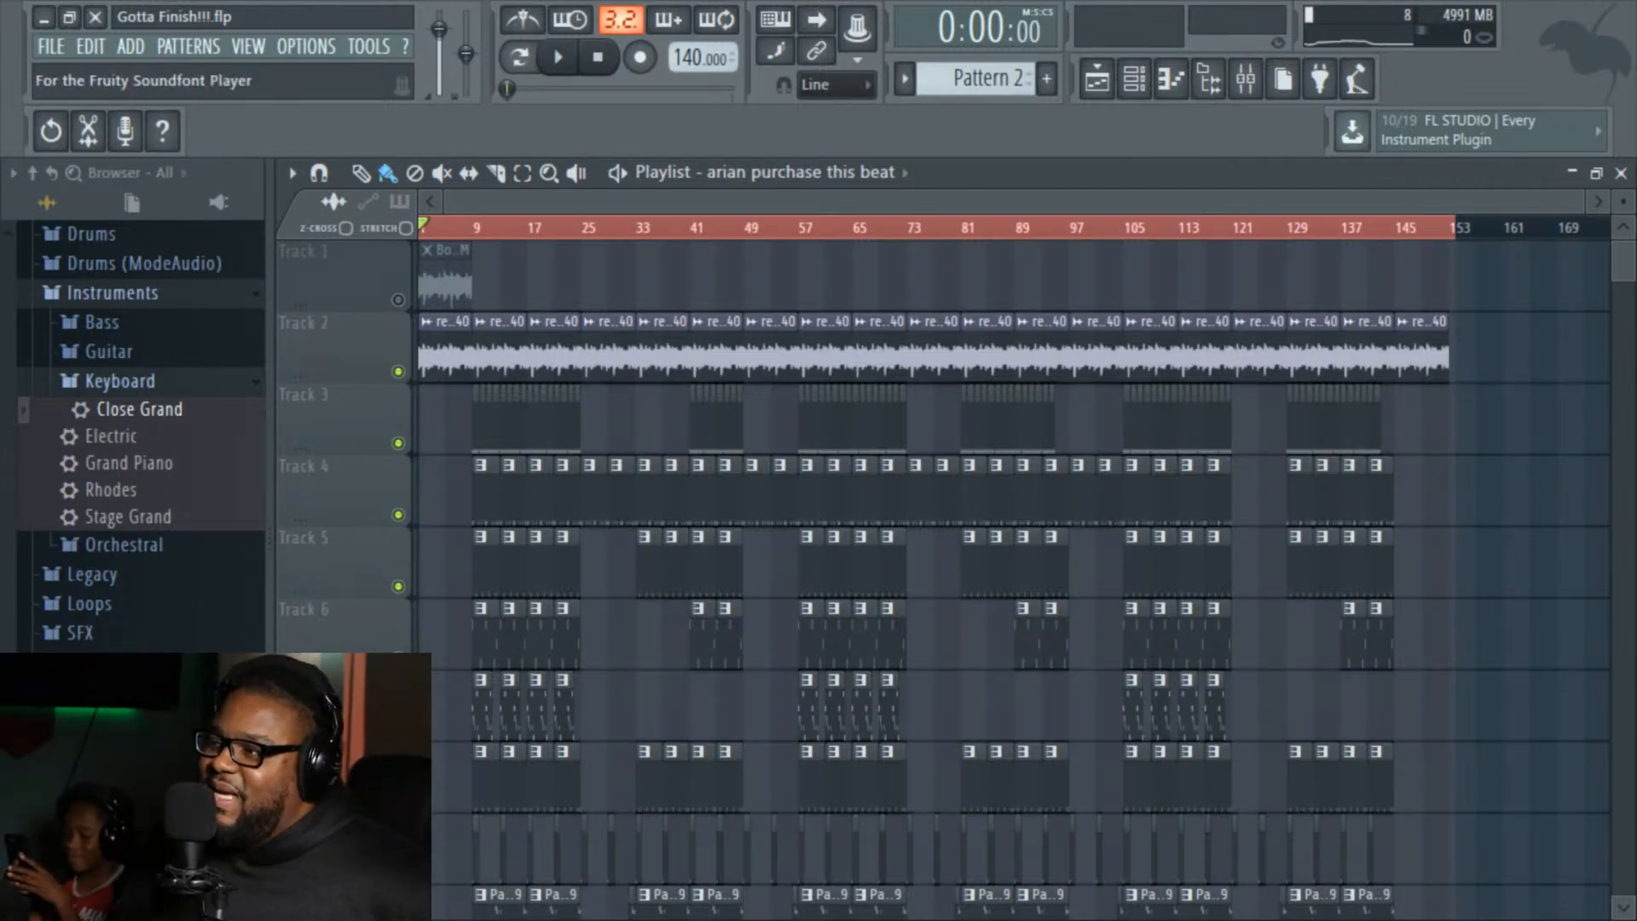
Step: Save the Gotta Finish!!! project
left_click(53, 52)
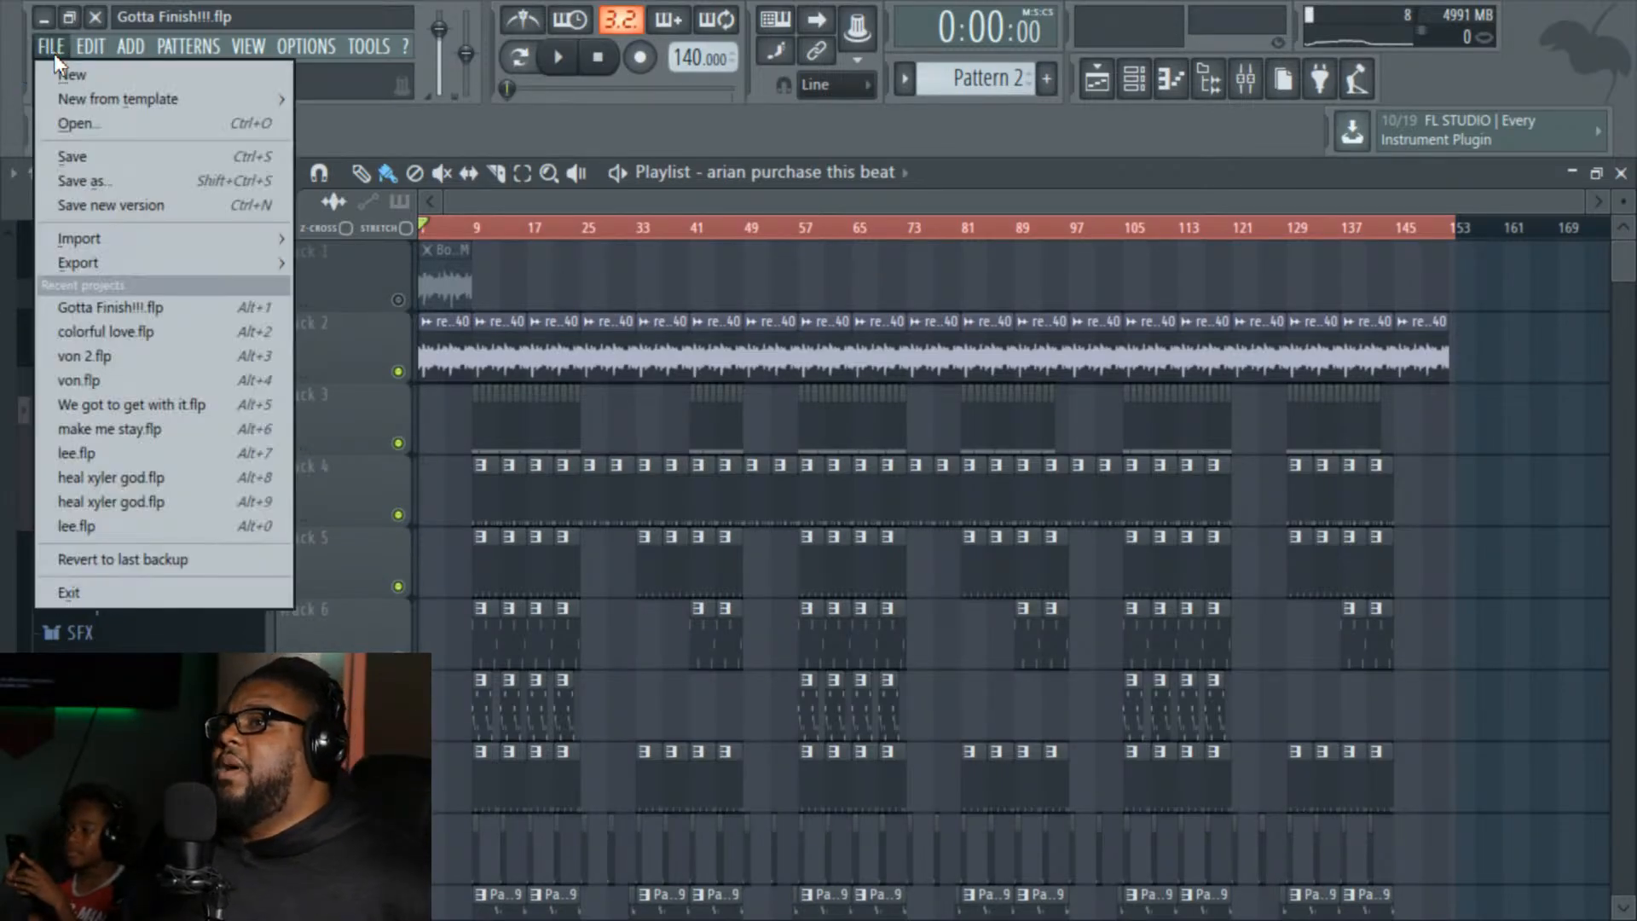
left_click(95, 157)
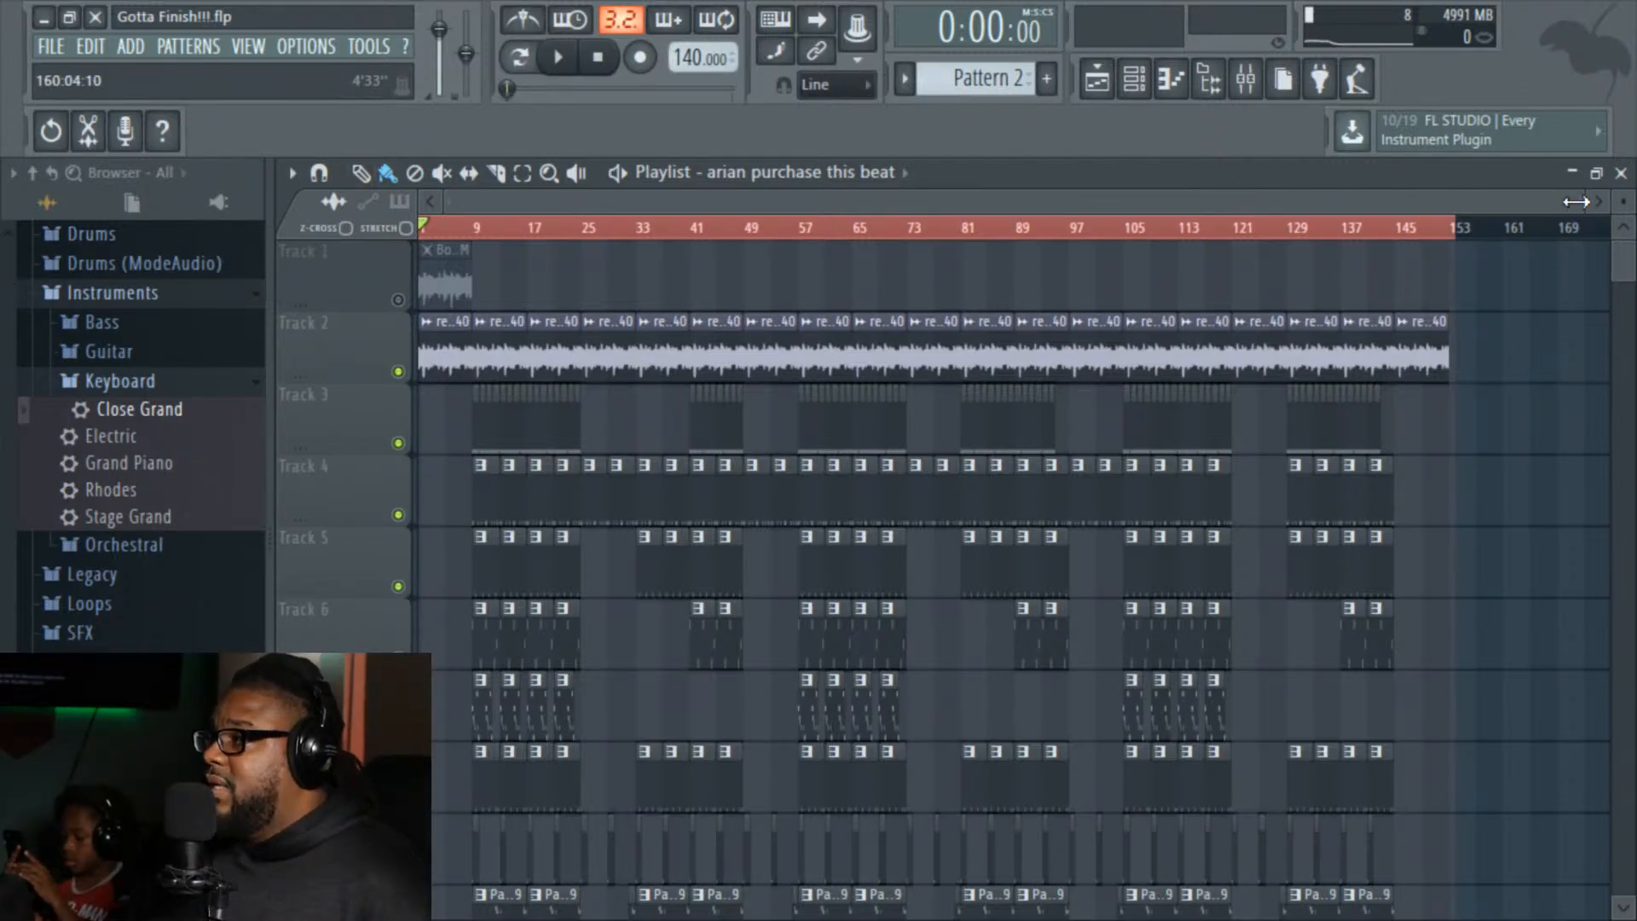
mouse_move(1578, 202)
left_mouse_down()
mouse_move(1539, 192)
mouse_move(1569, 181)
left_mouse_up()
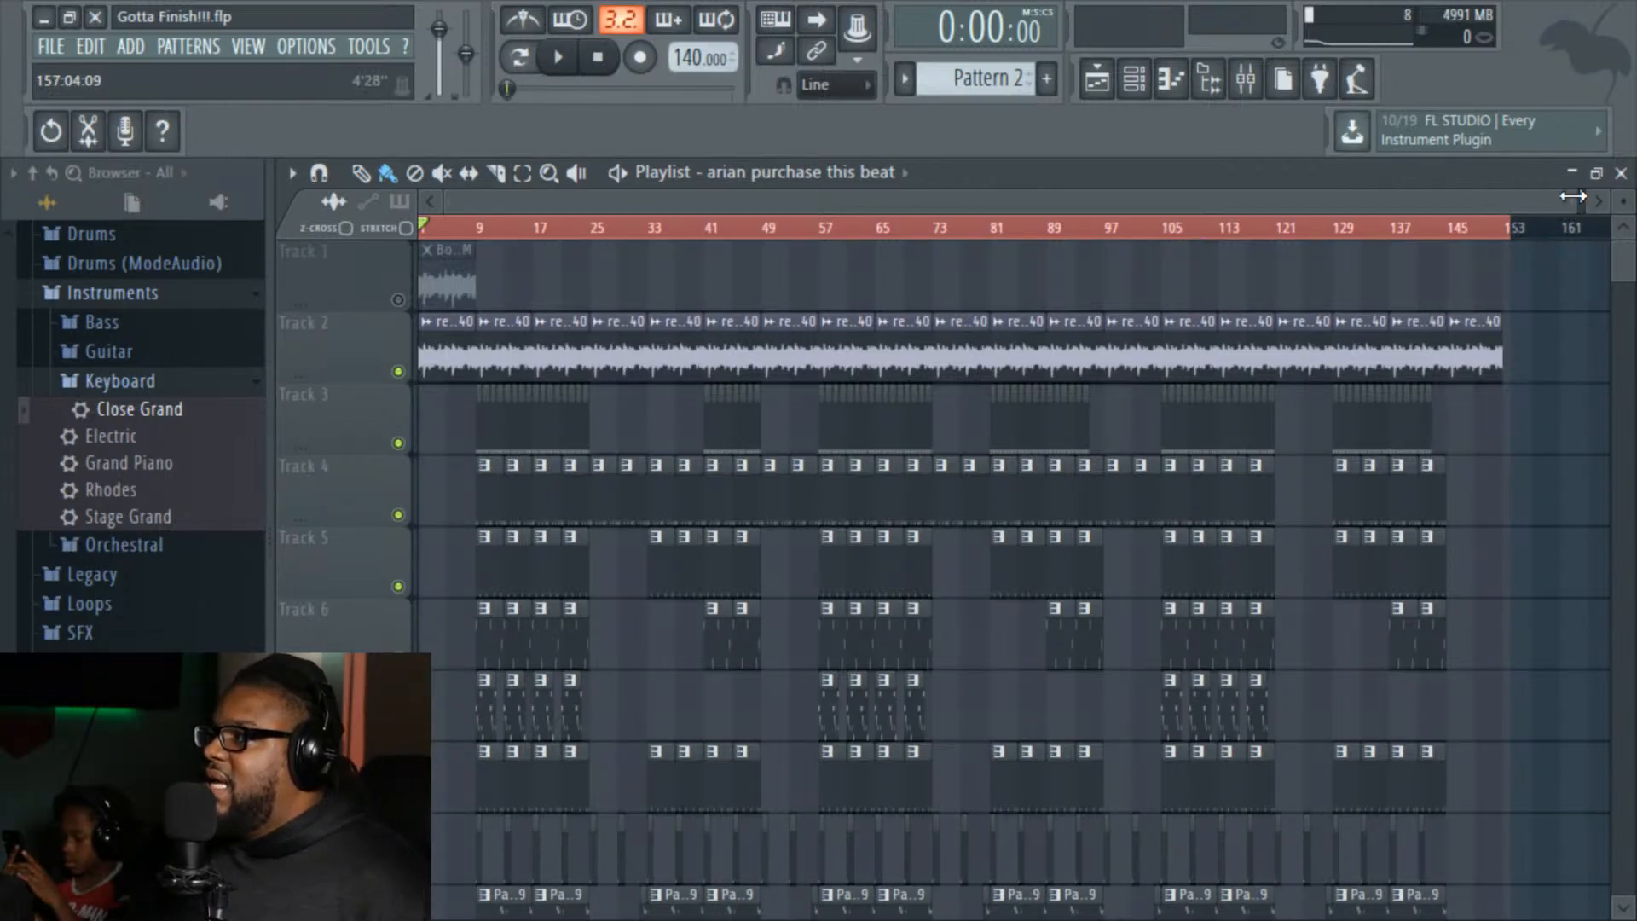
mouse_move(1573, 195)
left_mouse_down()
mouse_move(1493, 197)
mouse_move(1588, 194)
left_mouse_up()
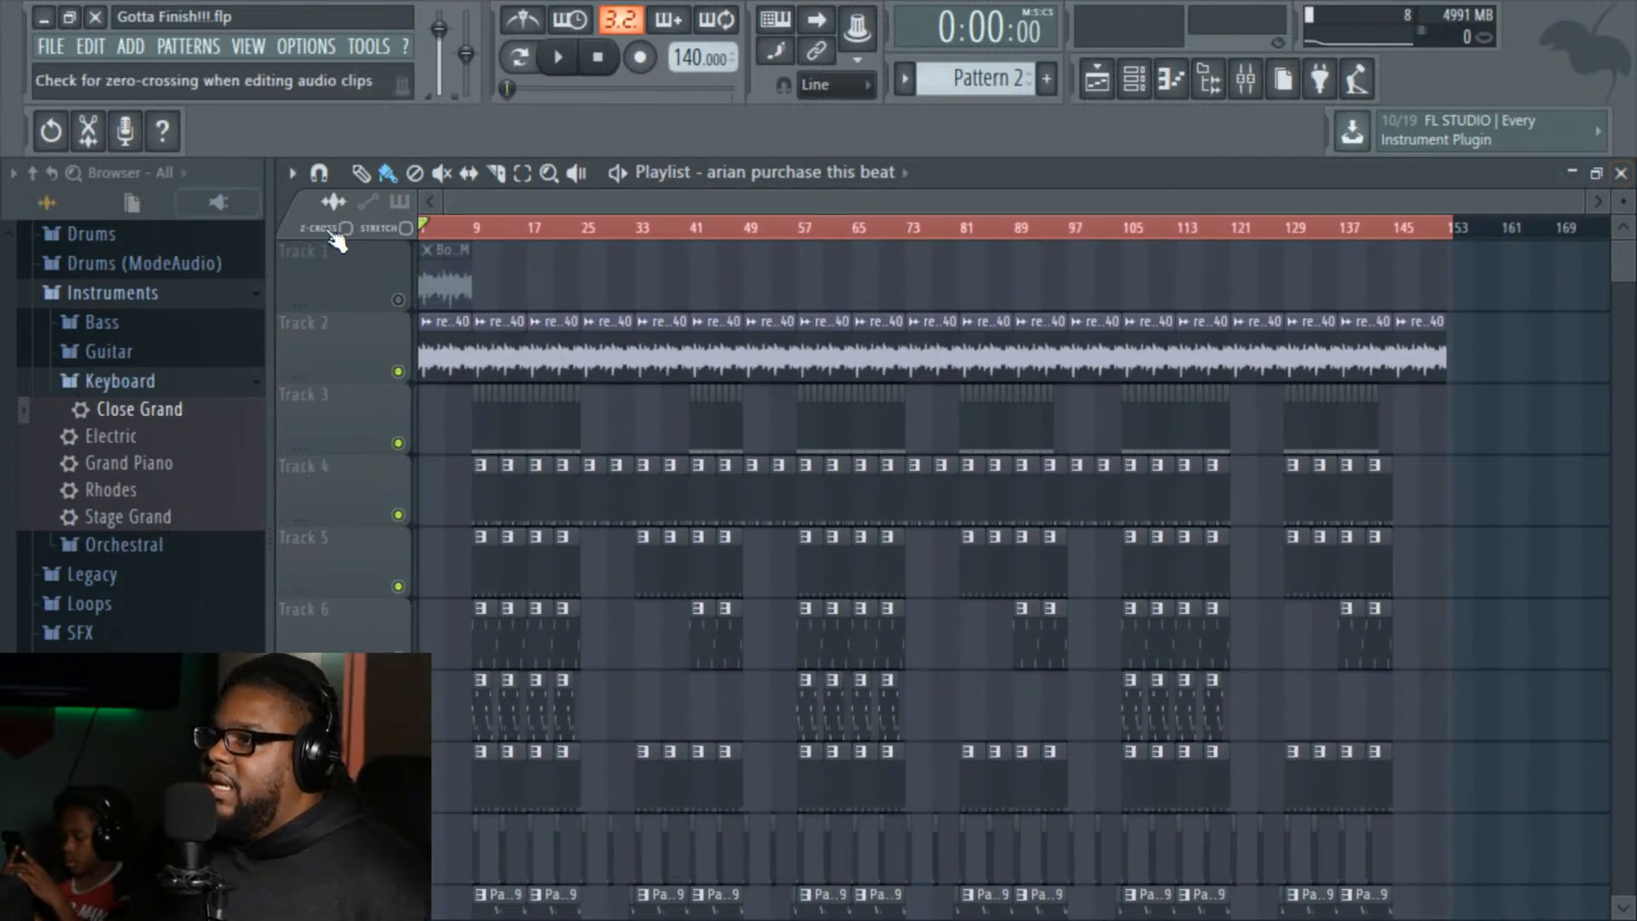
Step: Look through the older projects in the FL New Chapter Beats folder, then cancel without opening one
left_click(50, 47)
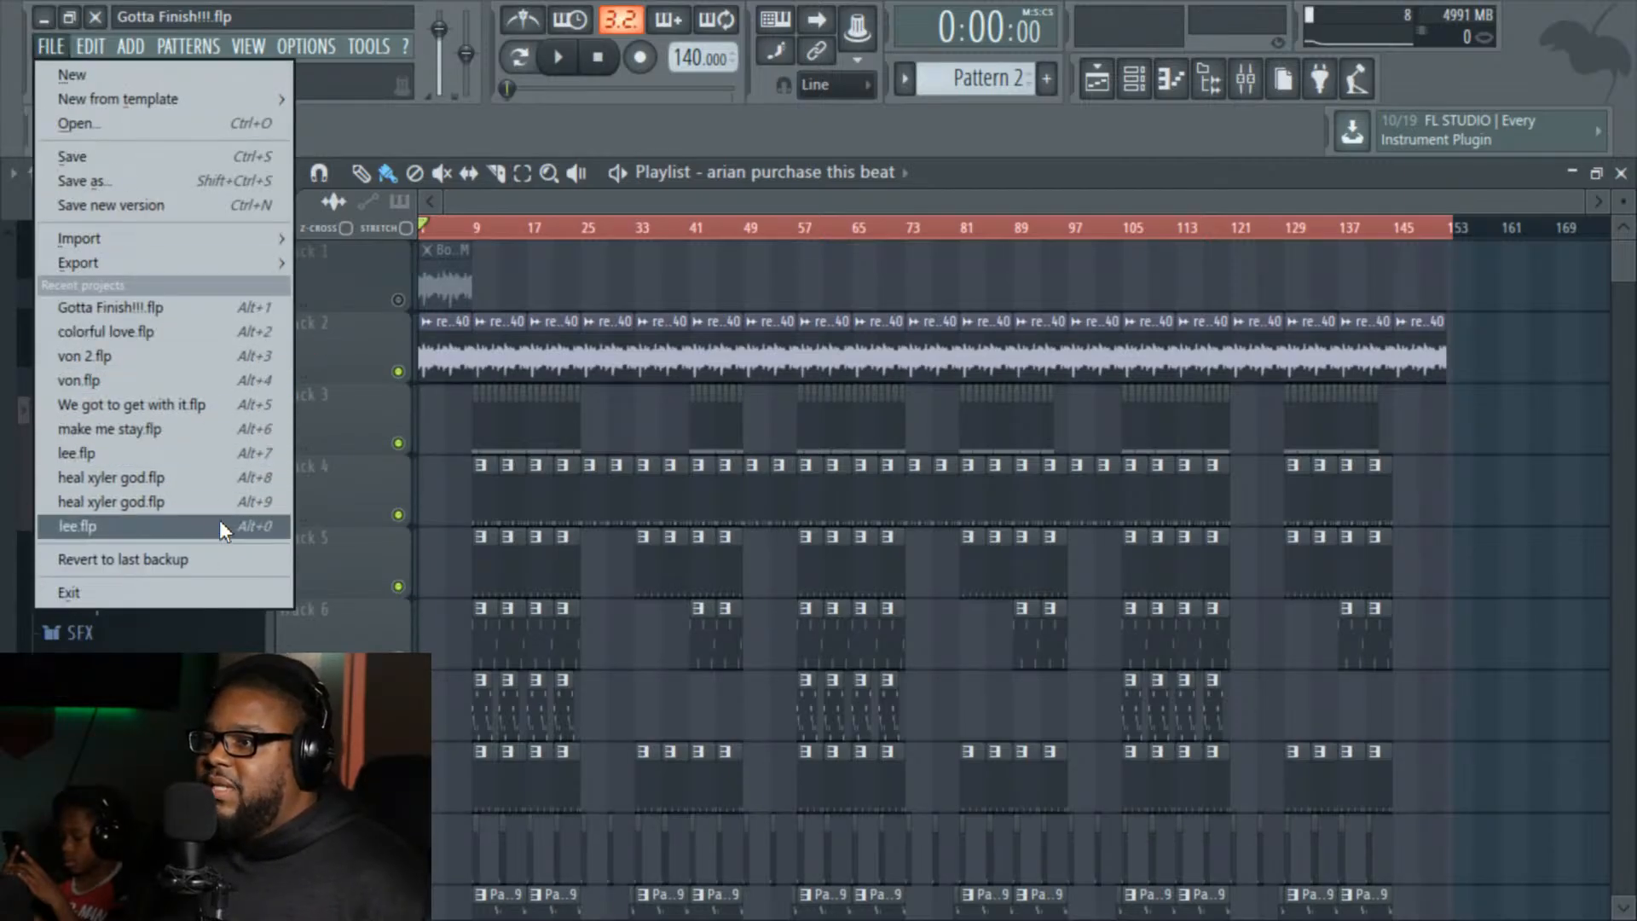
left_click(203, 121)
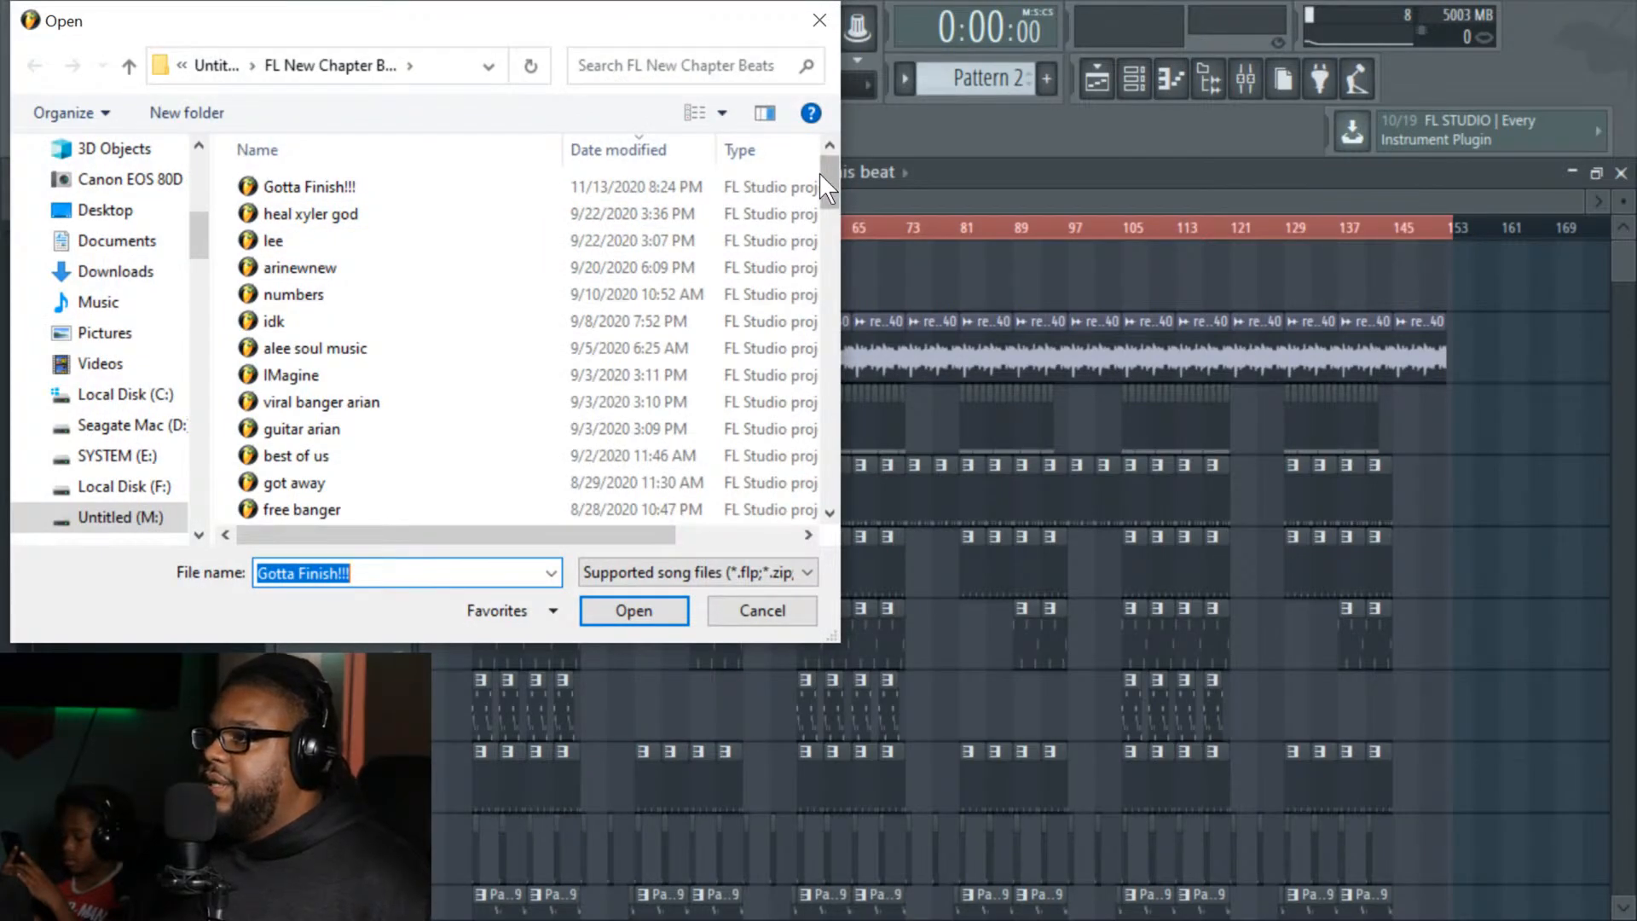
left_click_drag(825, 182, 821, 275)
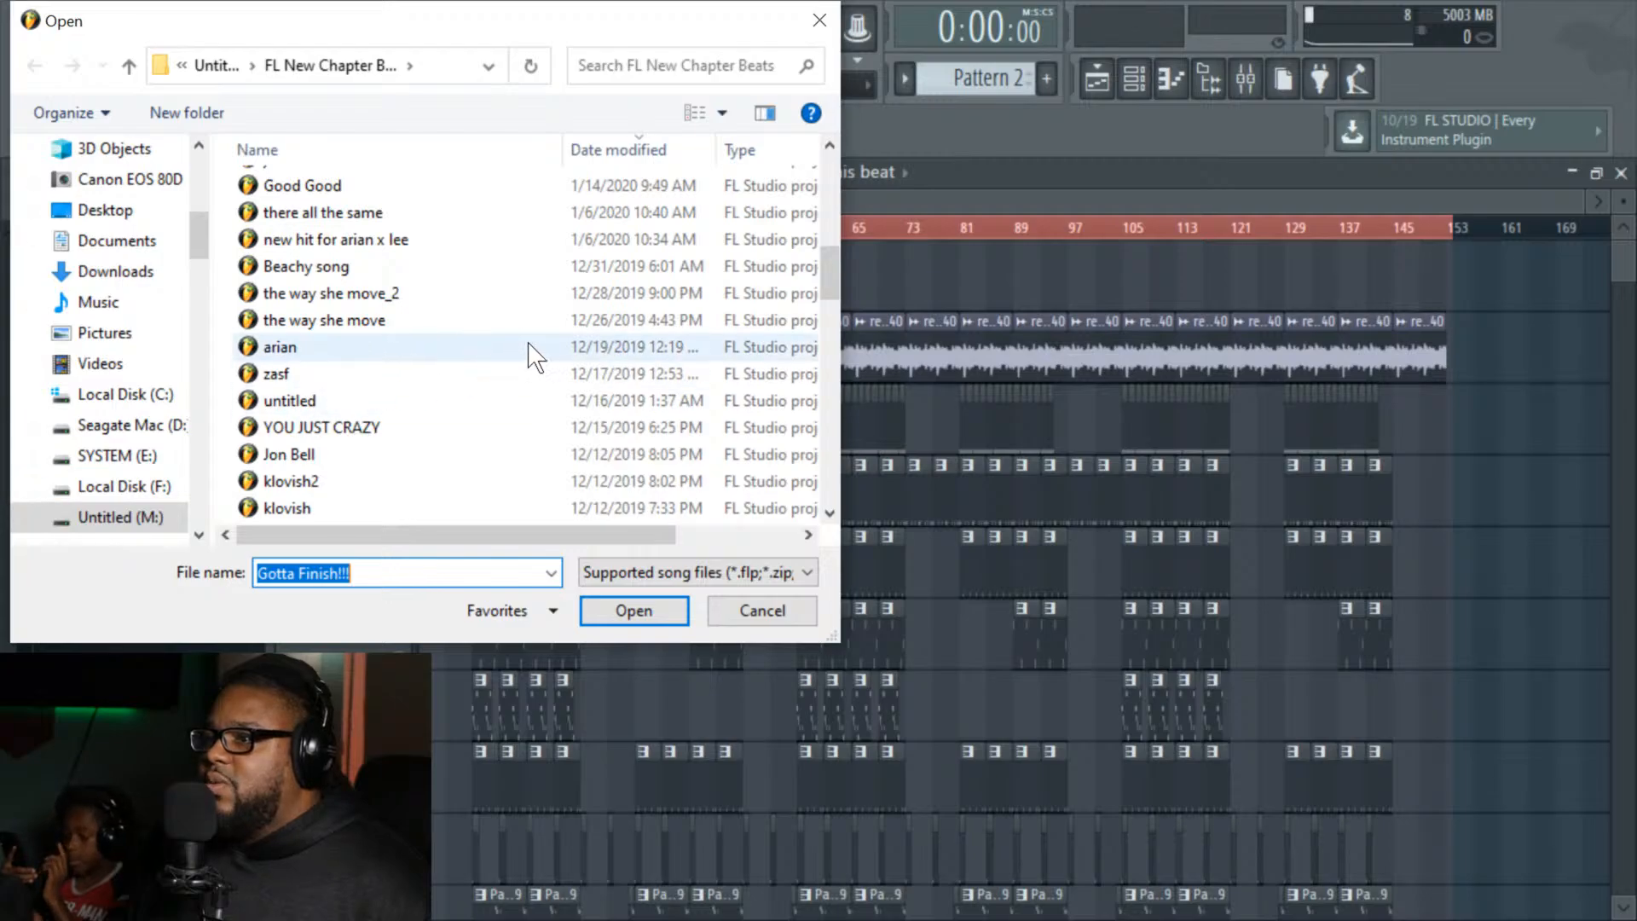
scroll(567, 341, "down", 1)
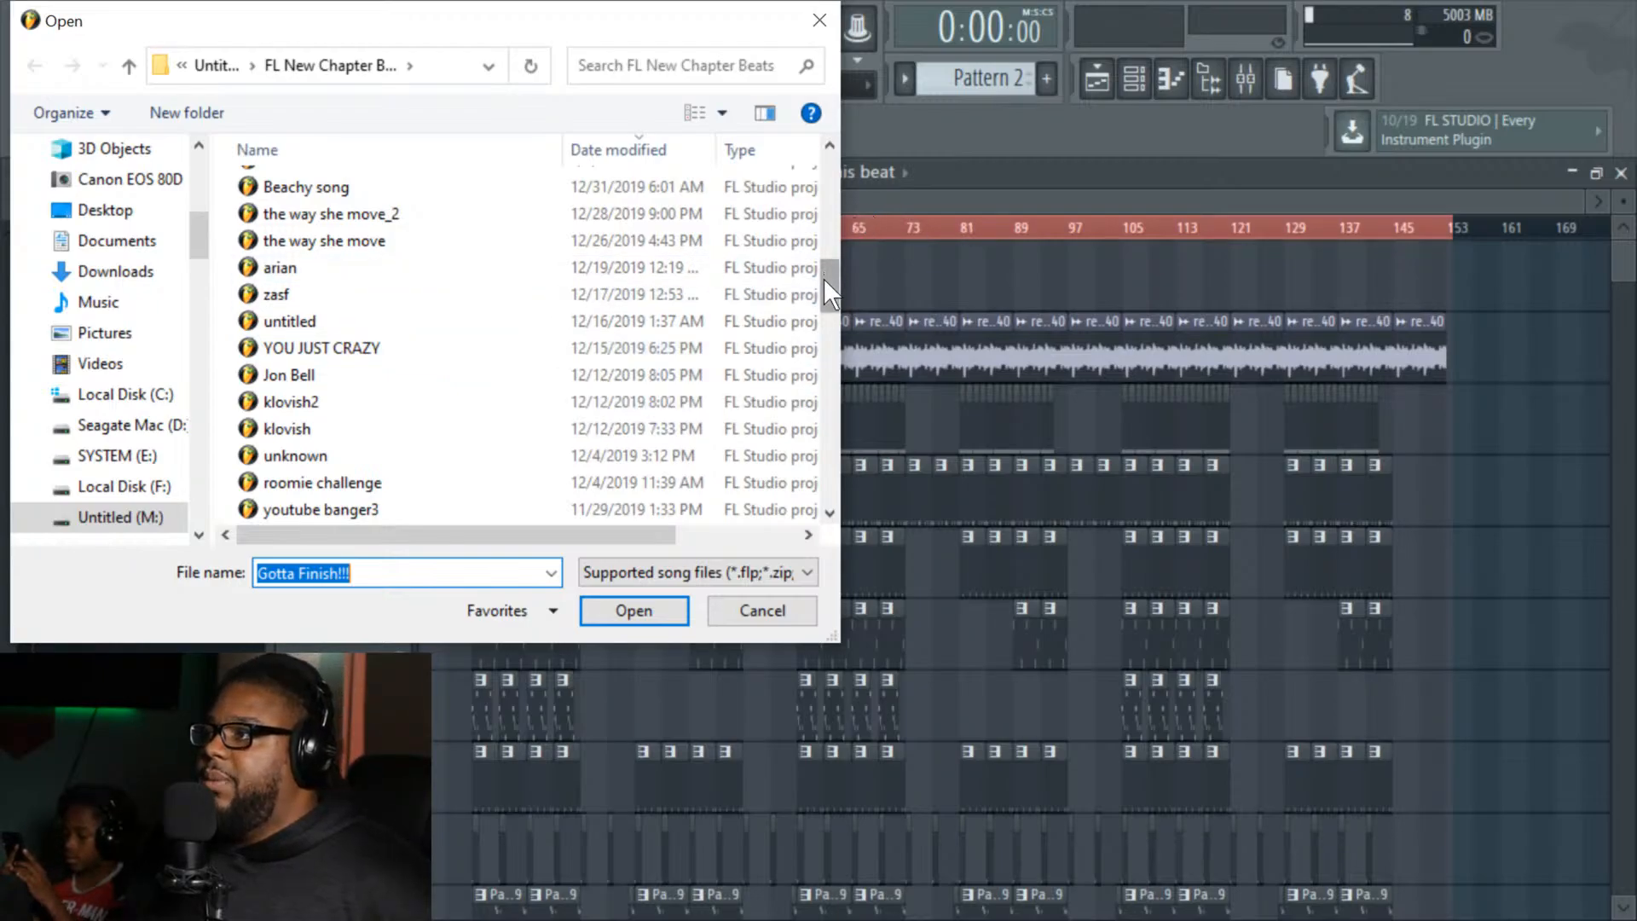
left_click_drag(823, 277, 832, 395)
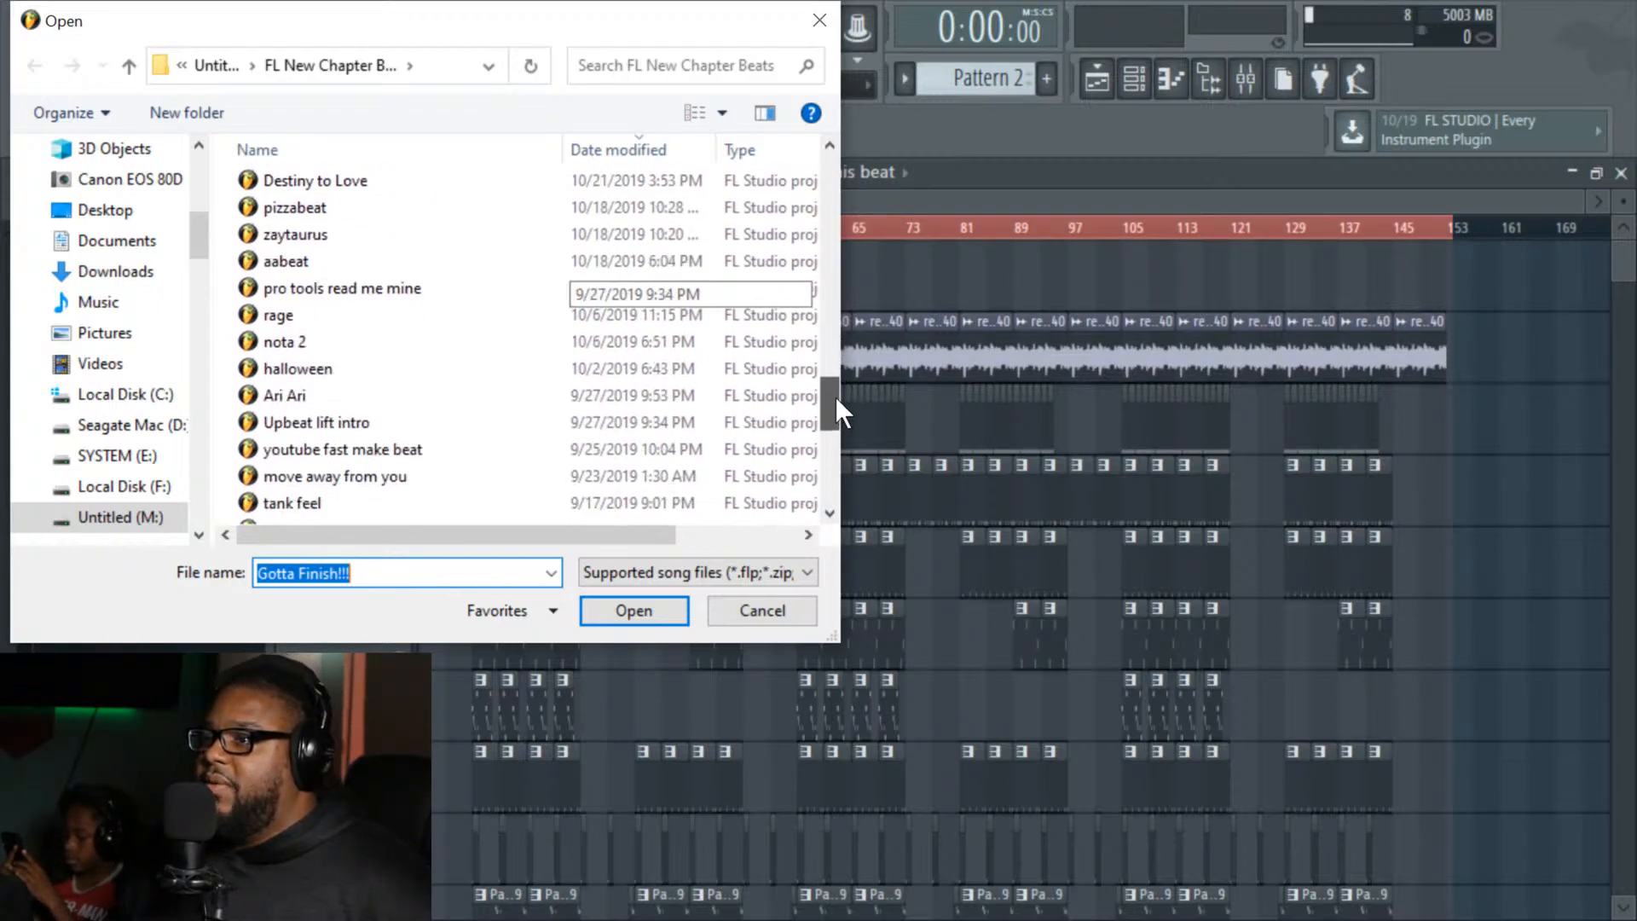
left_click(791, 613)
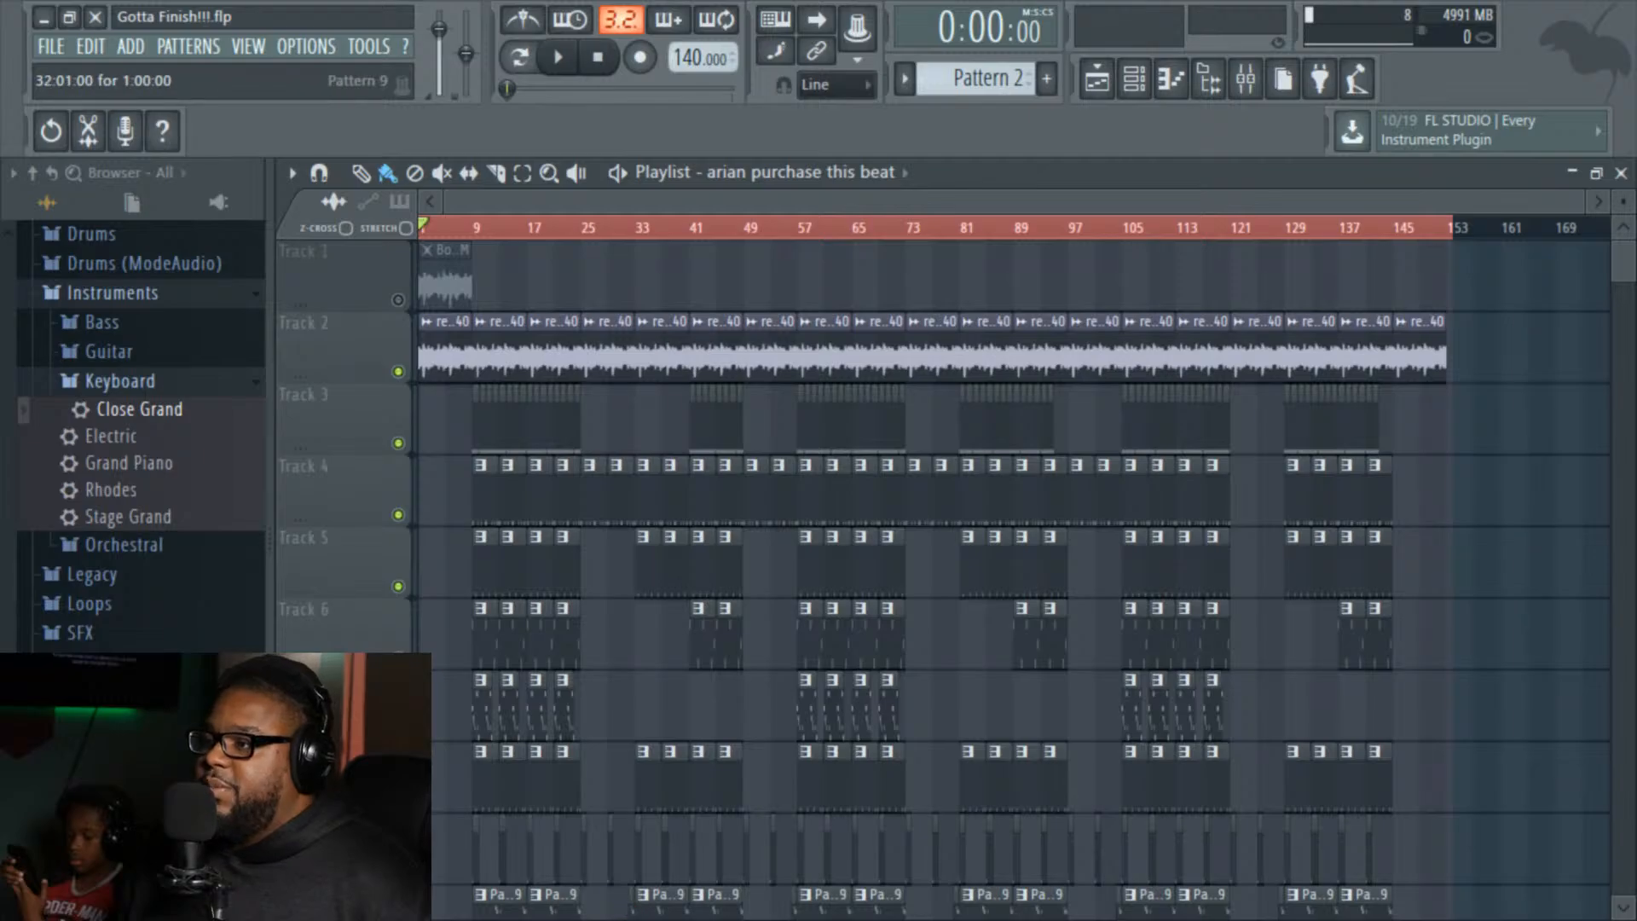
Step: Minimize FL Studio to switch to OBS
left_click(42, 17)
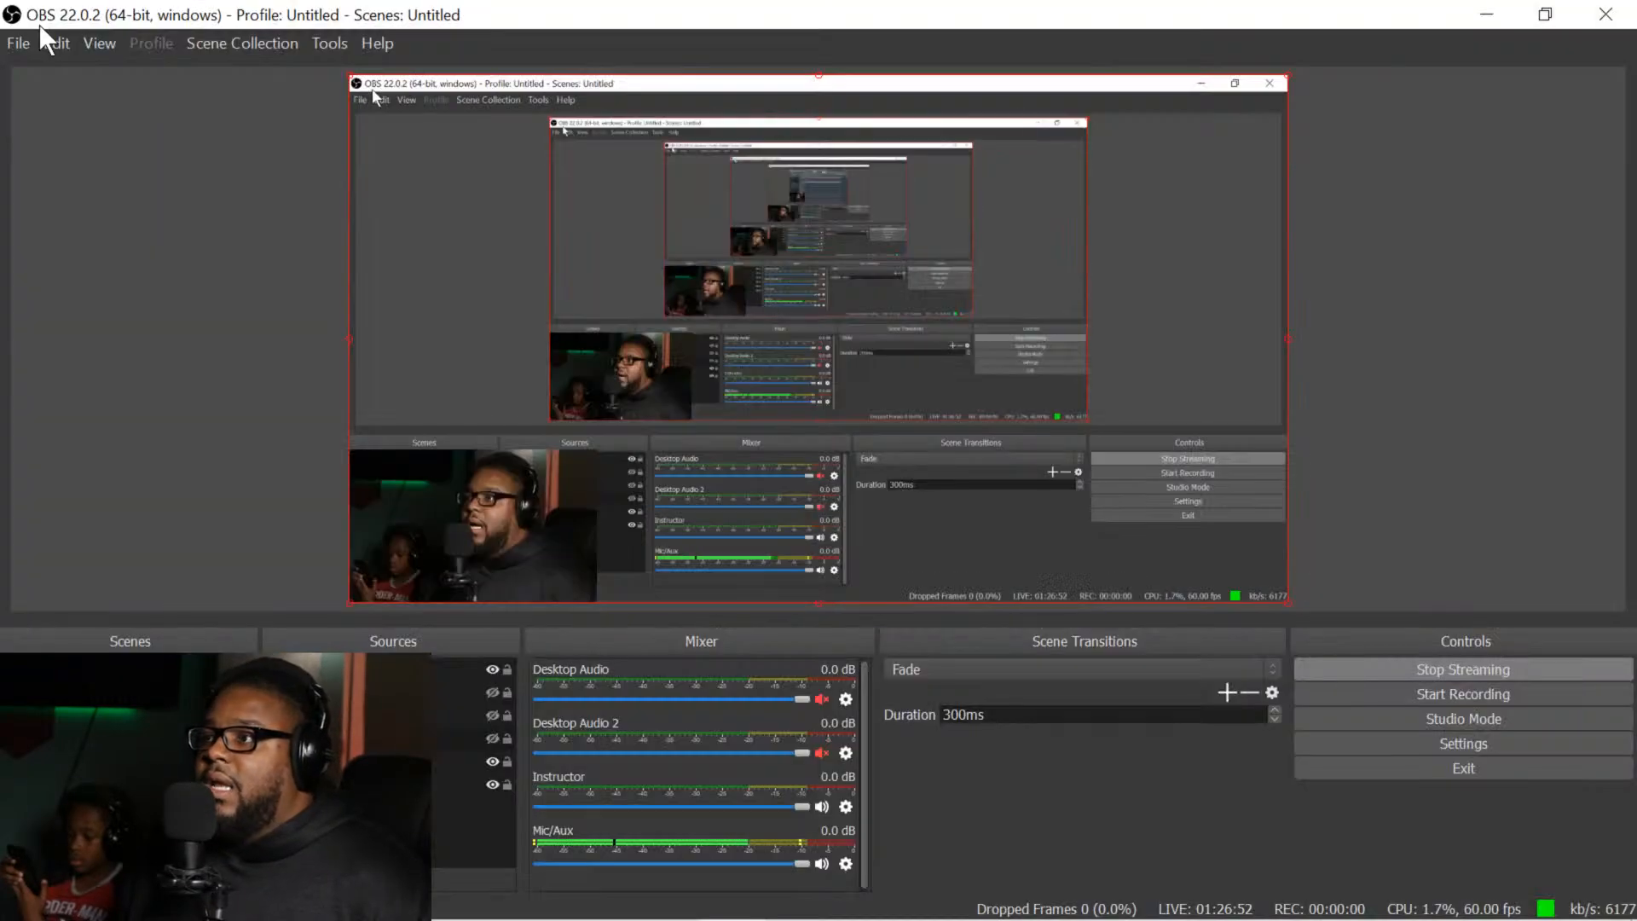